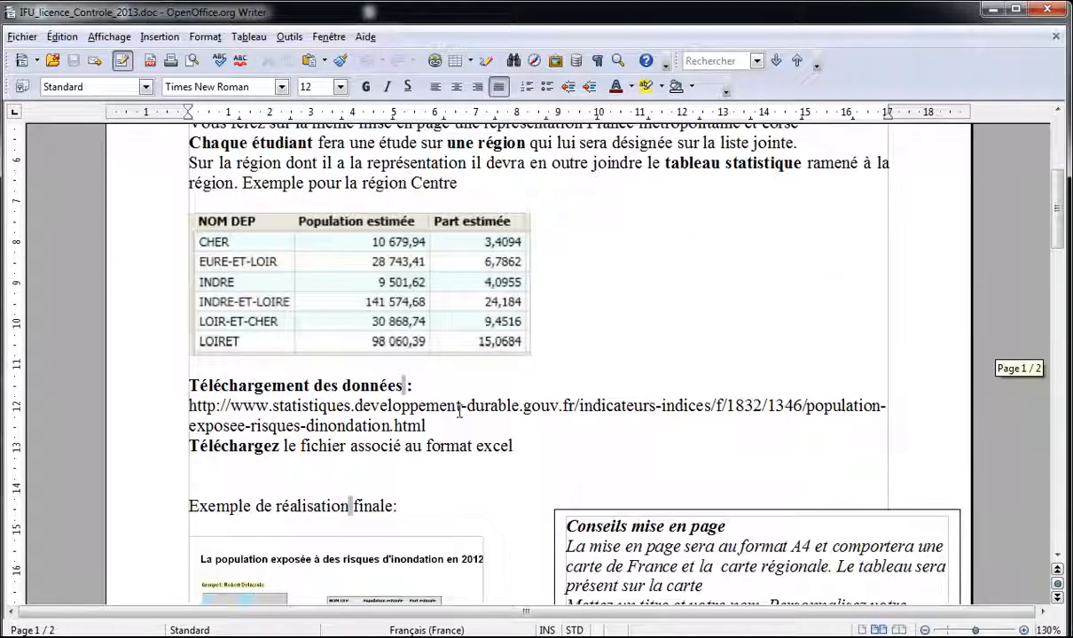
Step: Dismiss the colour-scheme warning and keep the current colour scheme
scroll(460, 411, down, 4)
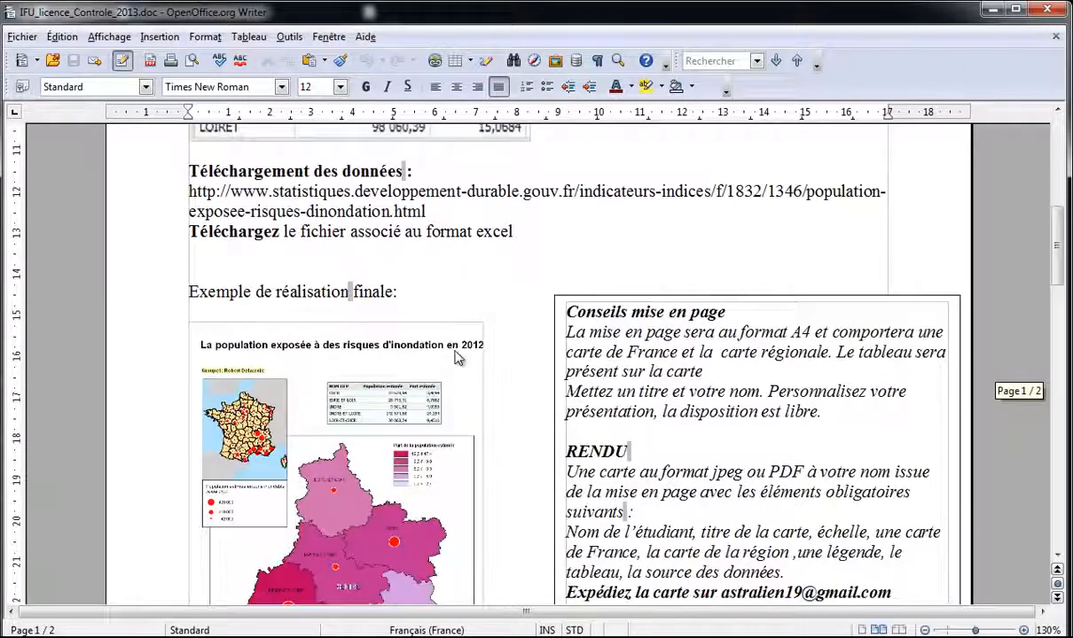
scroll(472, 357, down, 1)
scroll(472, 356, down, 3)
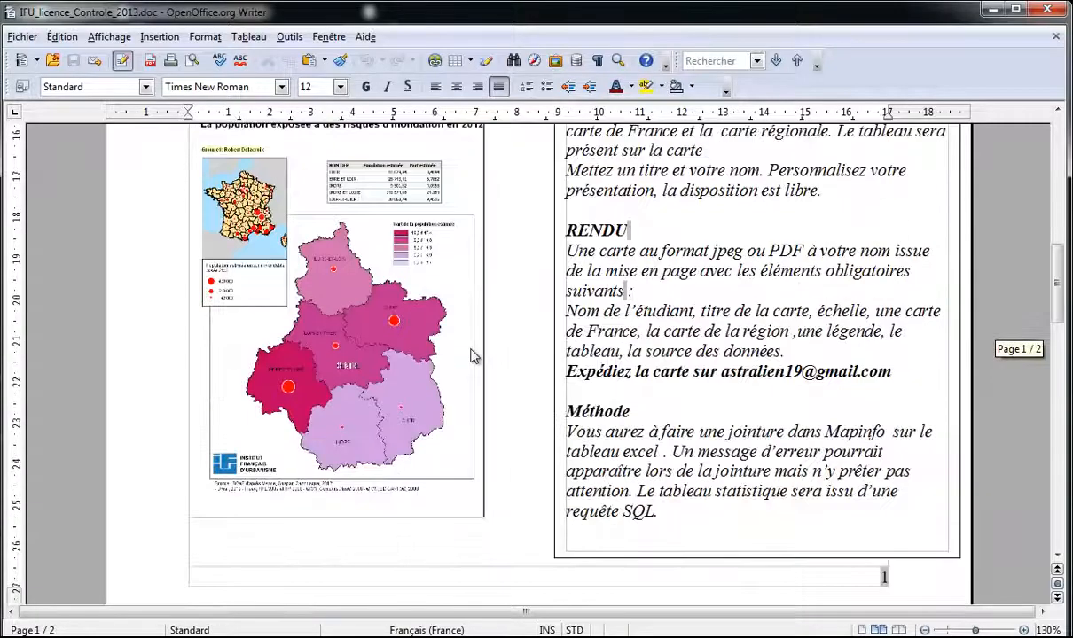
scroll(472, 357, down, 1)
scroll(472, 356, up, 4)
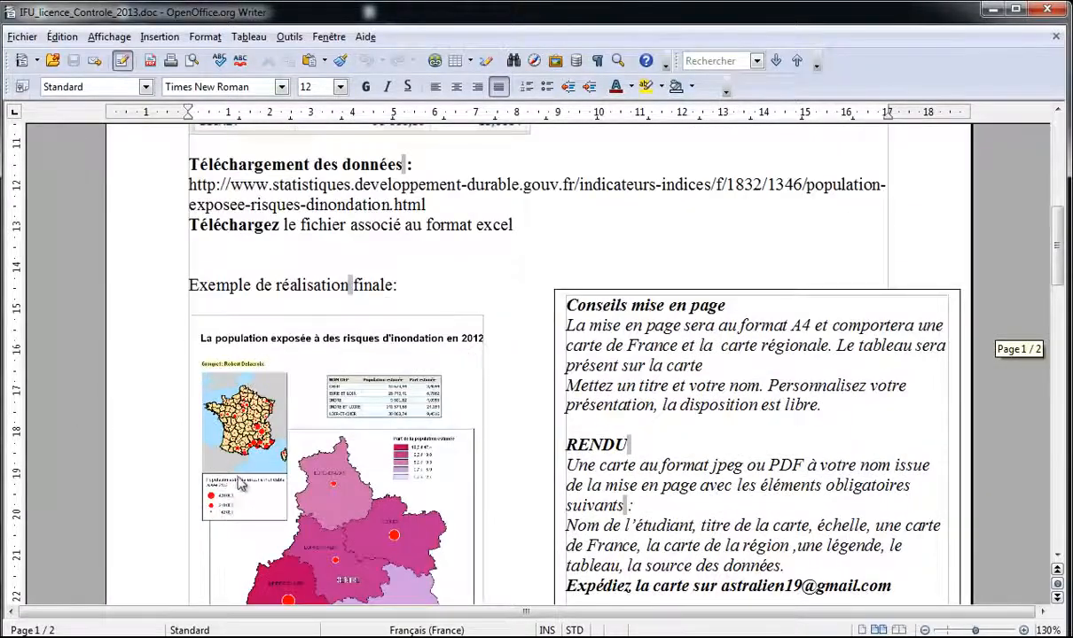
scroll(273, 303, down, 2)
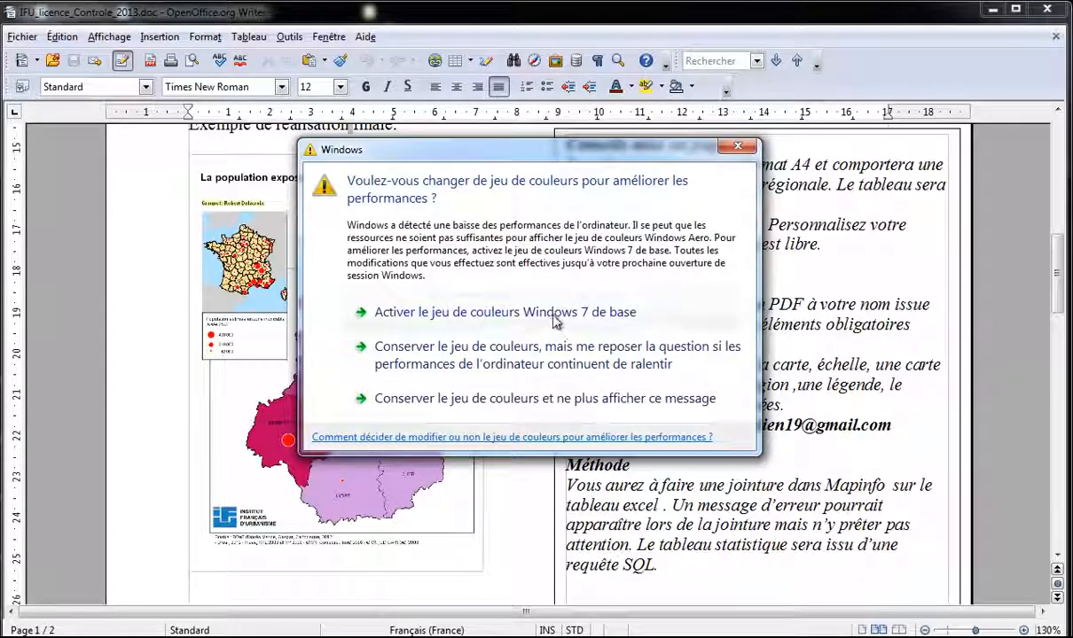
click(586, 404)
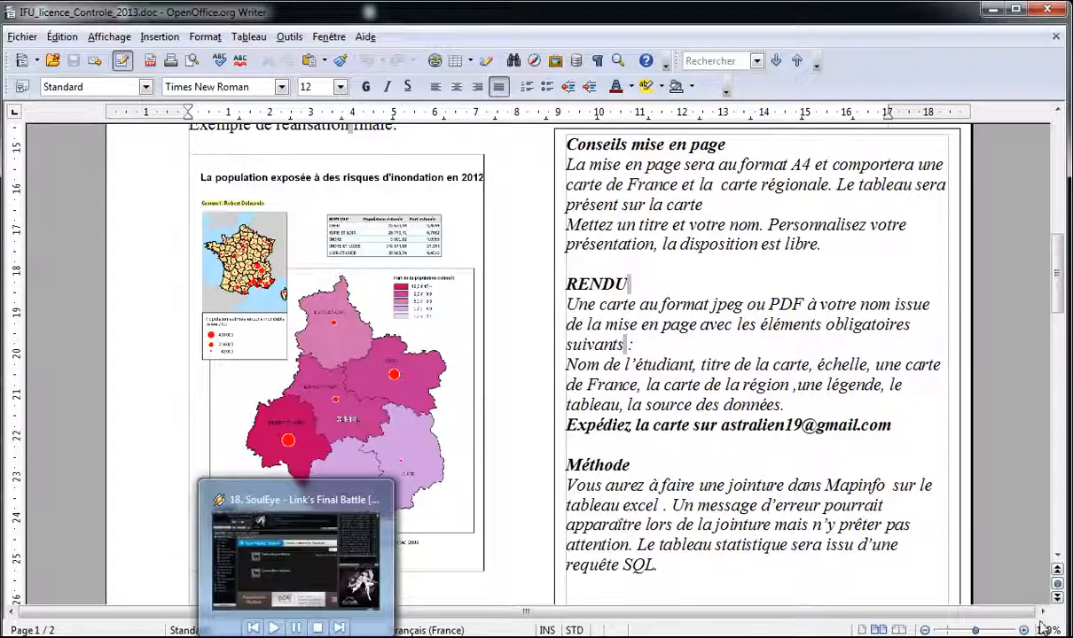
Step: Check the per-application sound levels in the volume mixer, then close it
click(938, 637)
click(938, 615)
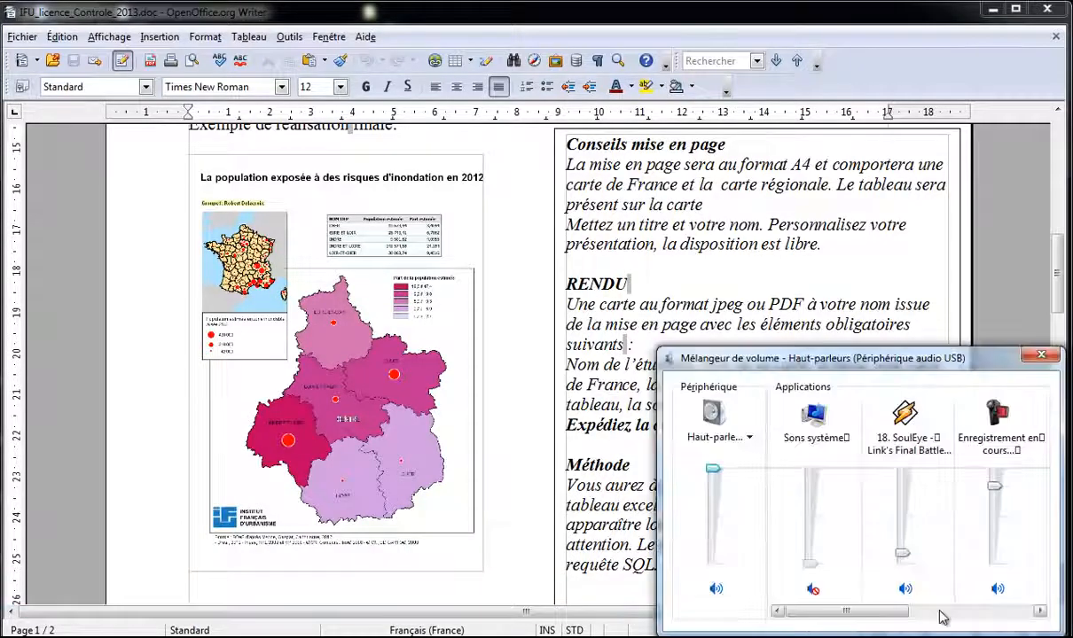
mouse_move(906, 558)
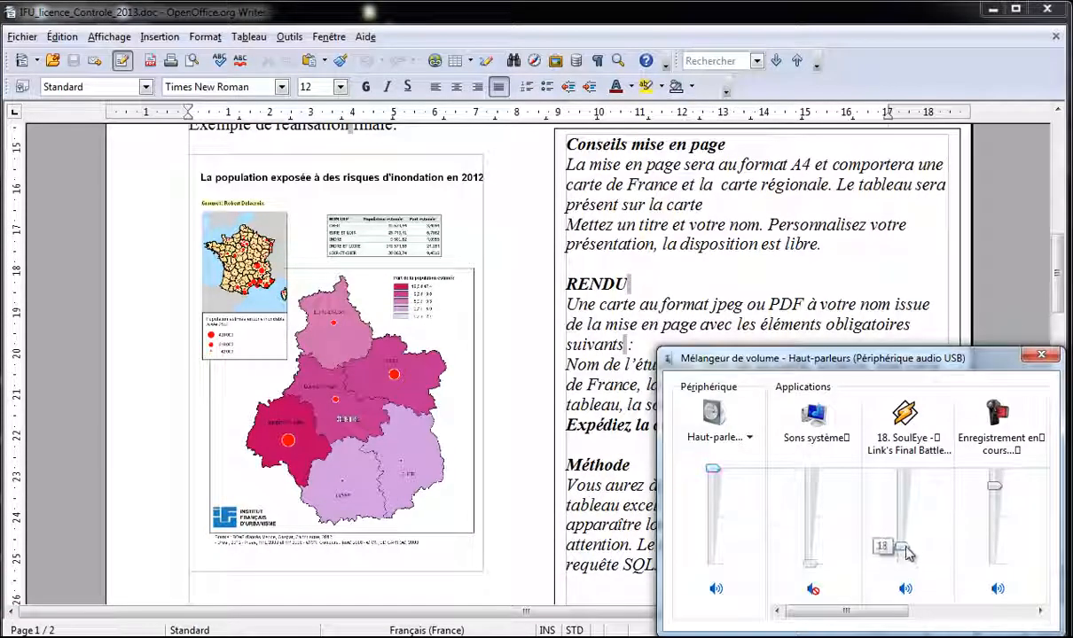
click(1037, 355)
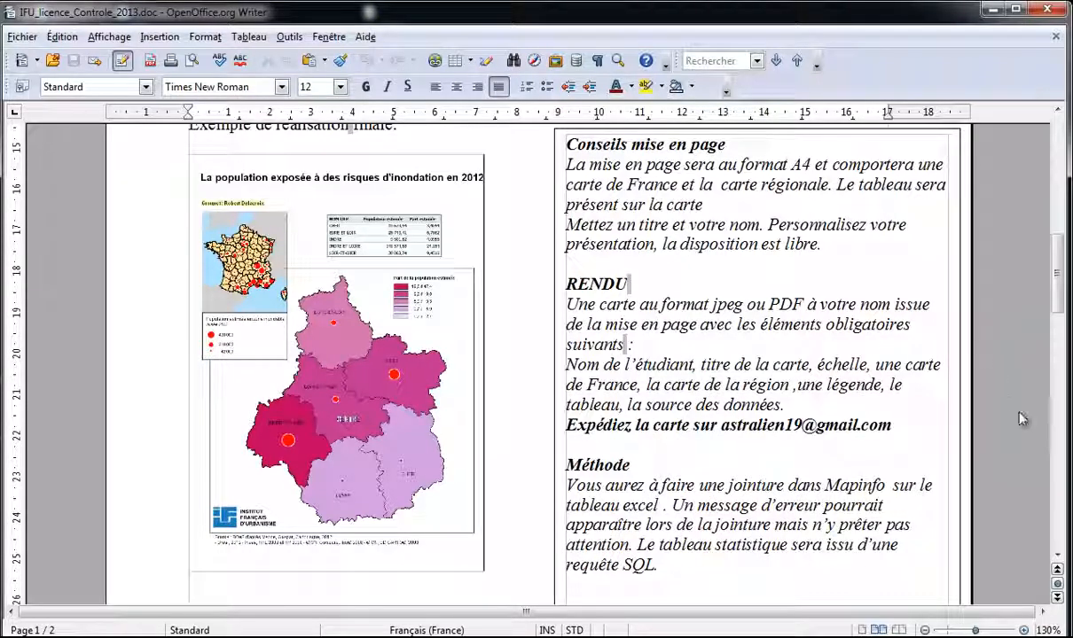
scroll(1011, 402, up, 1)
scroll(1011, 402, down, 1)
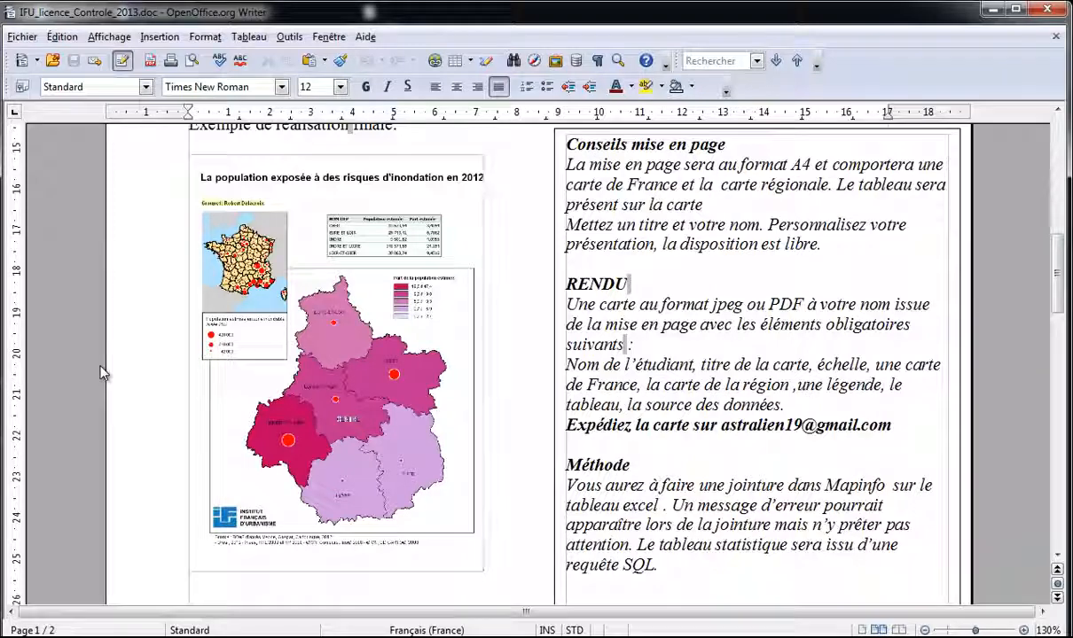
scroll(100, 372, up, 3)
scroll(100, 373, up, 10)
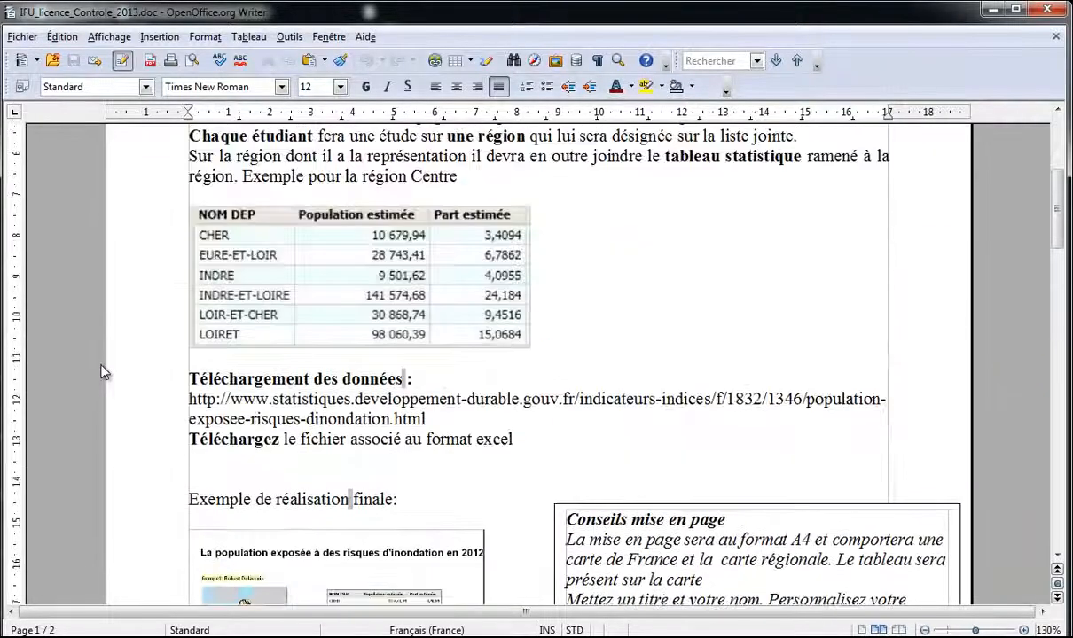
scroll(100, 373, down, 6)
scroll(100, 373, down, 3)
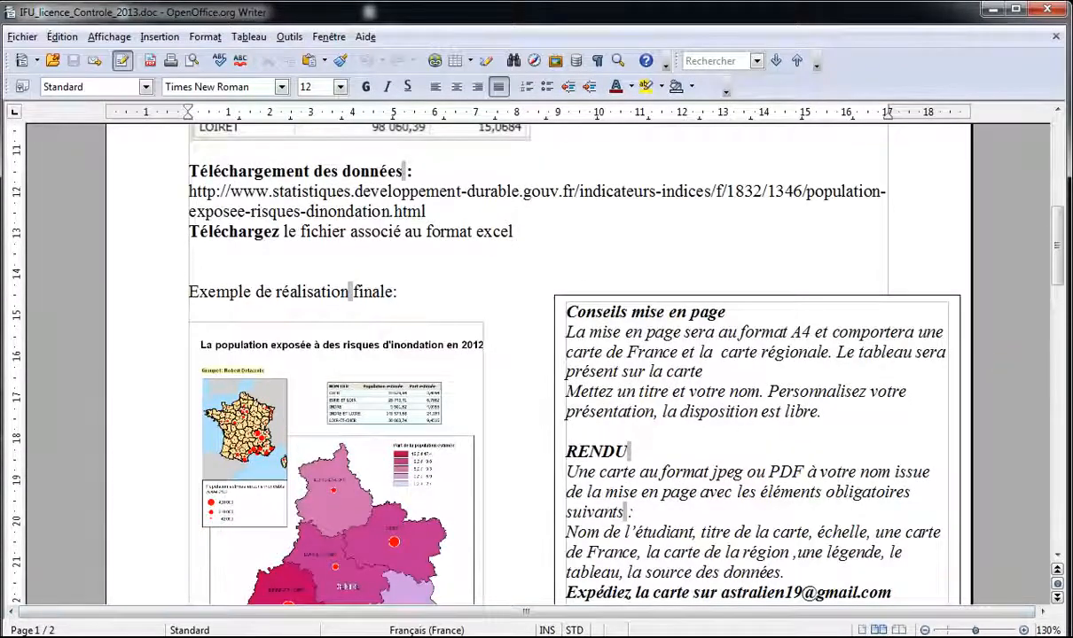
Step: Open iddt-risques-inondations-population-1211 from the controle-IFU folder and accept updating its links
mouse_move(865, 637)
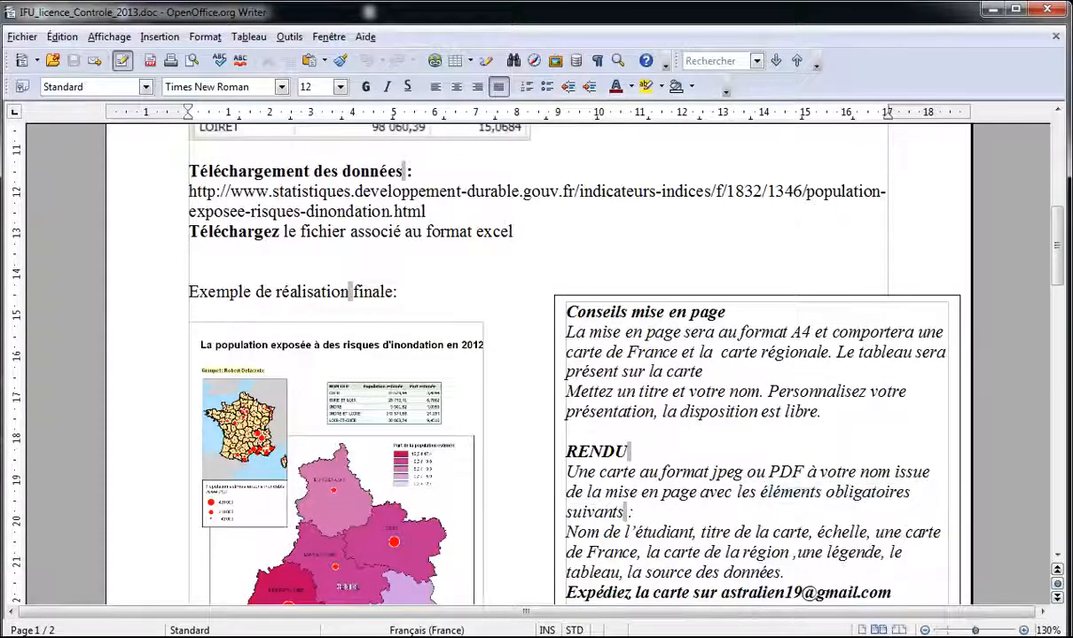
mouse_move(195, 637)
click(290, 567)
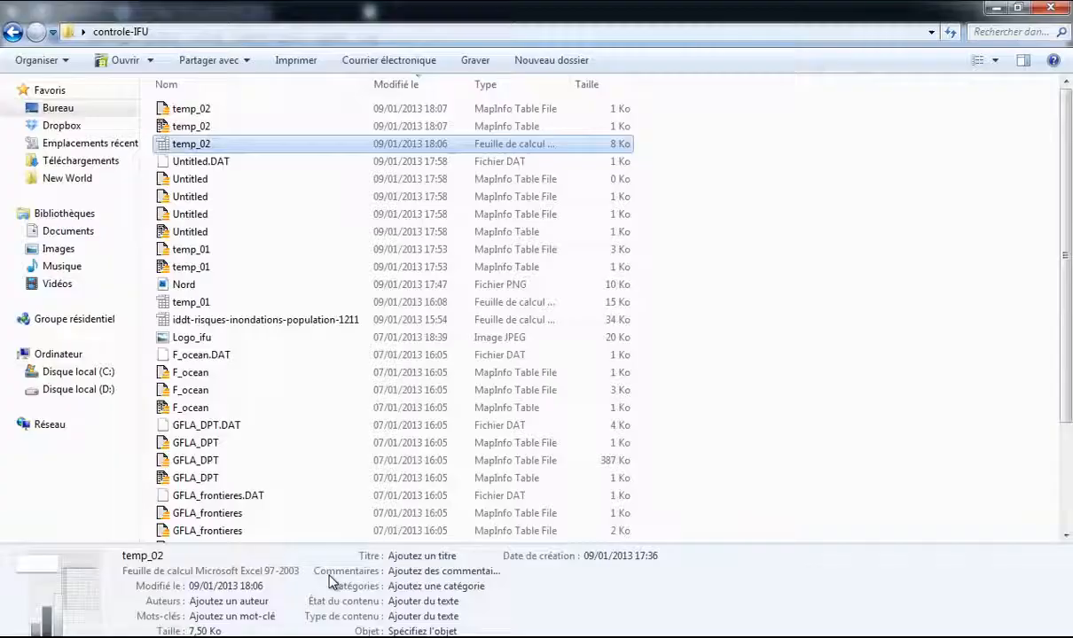
click(288, 319)
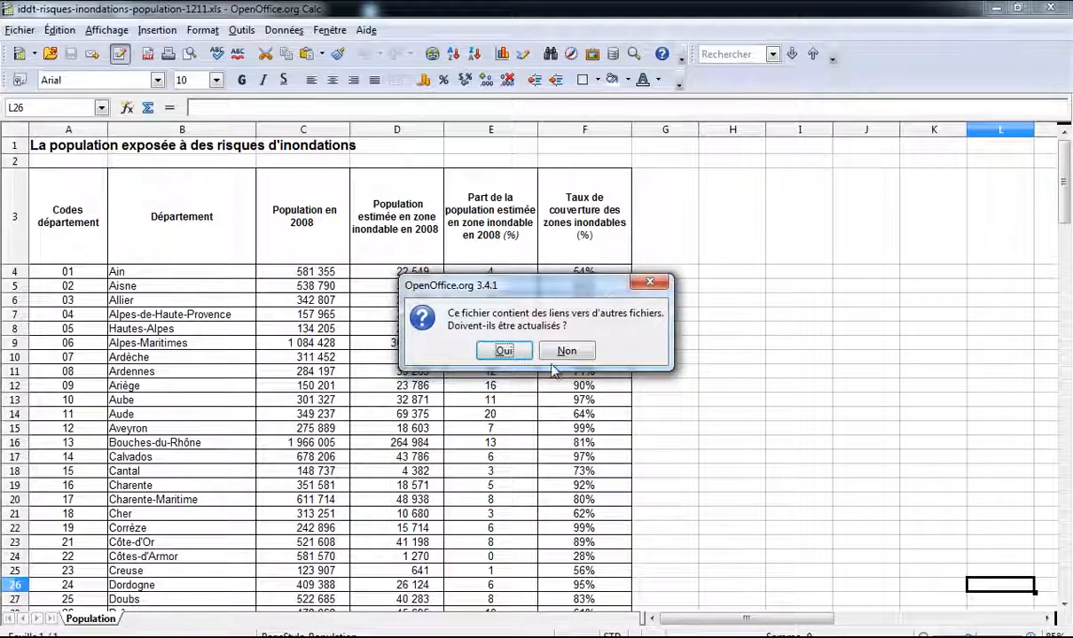
click(522, 351)
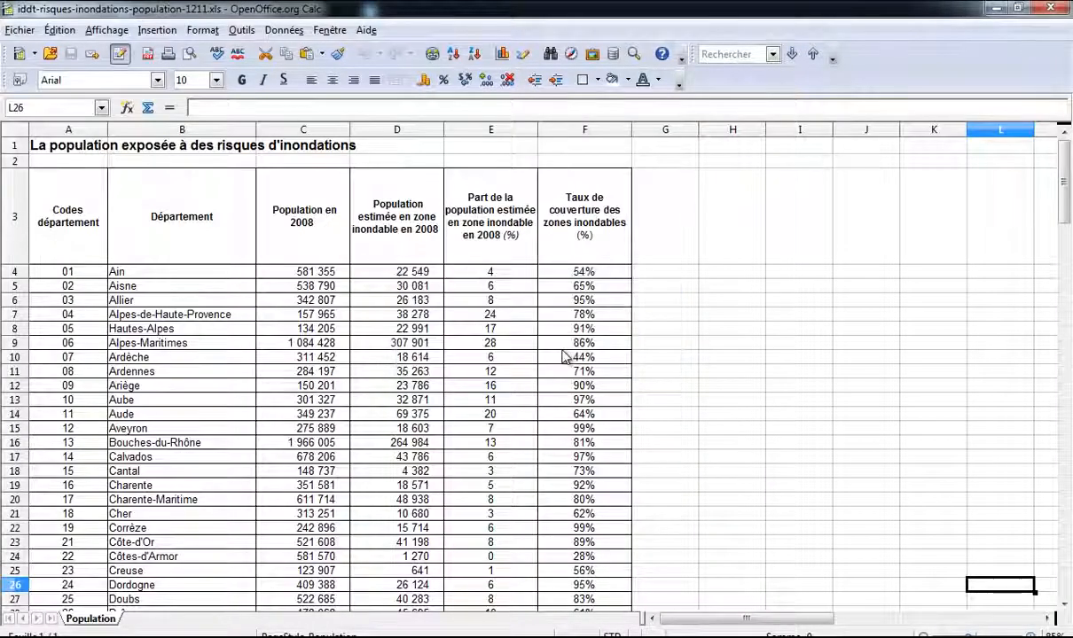
scroll(421, 270, down, 6)
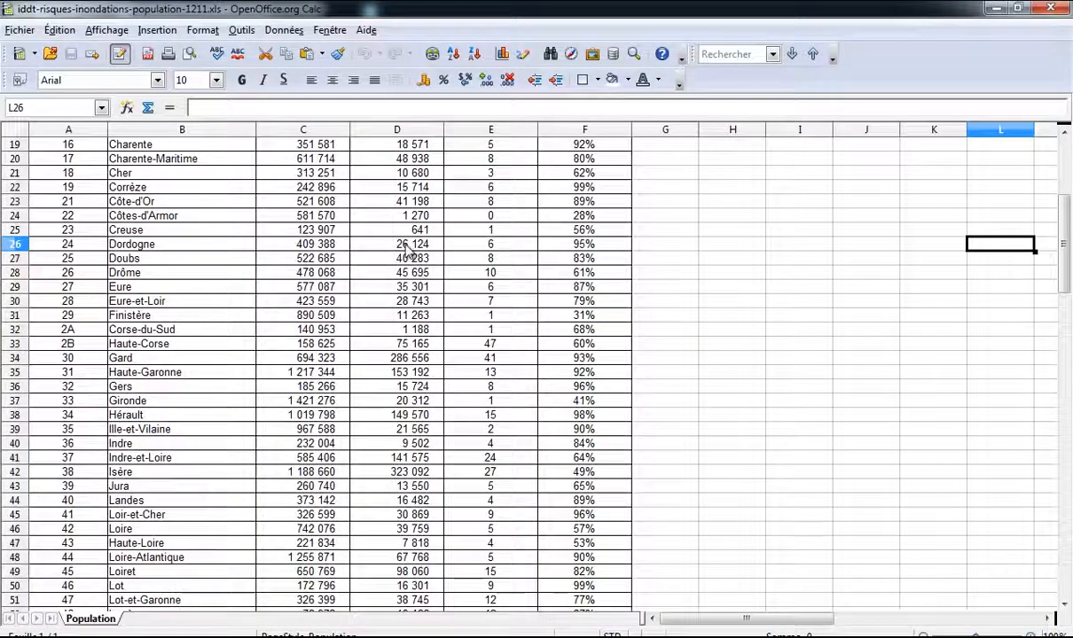
scroll(420, 270, up, 6)
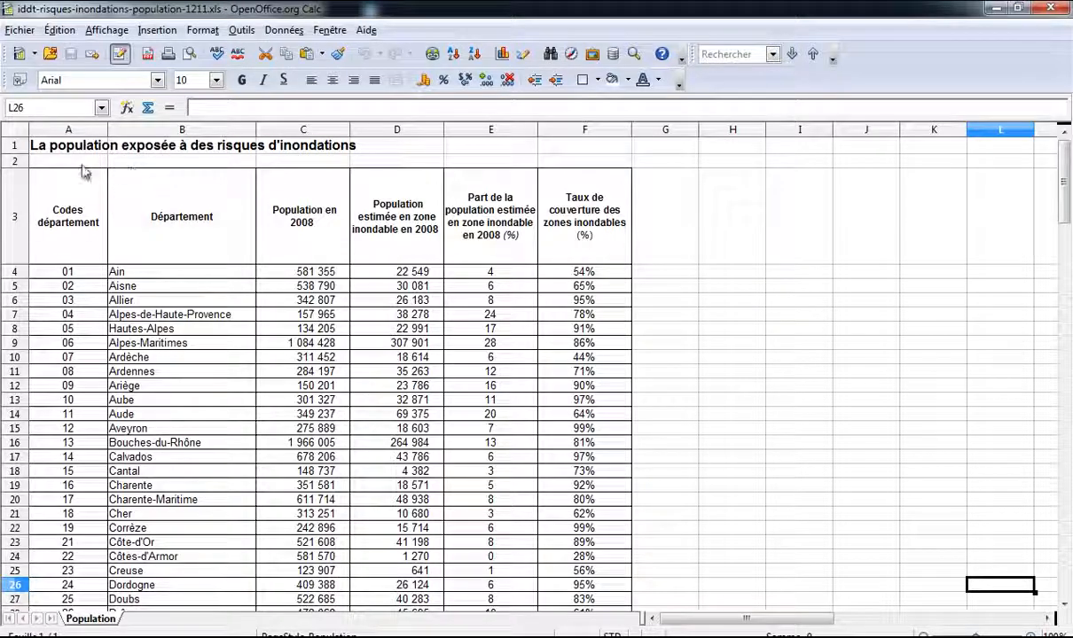
Step: Copy the six column headers A3:F3 into row 1 of a new spreadsheet
click(59, 208)
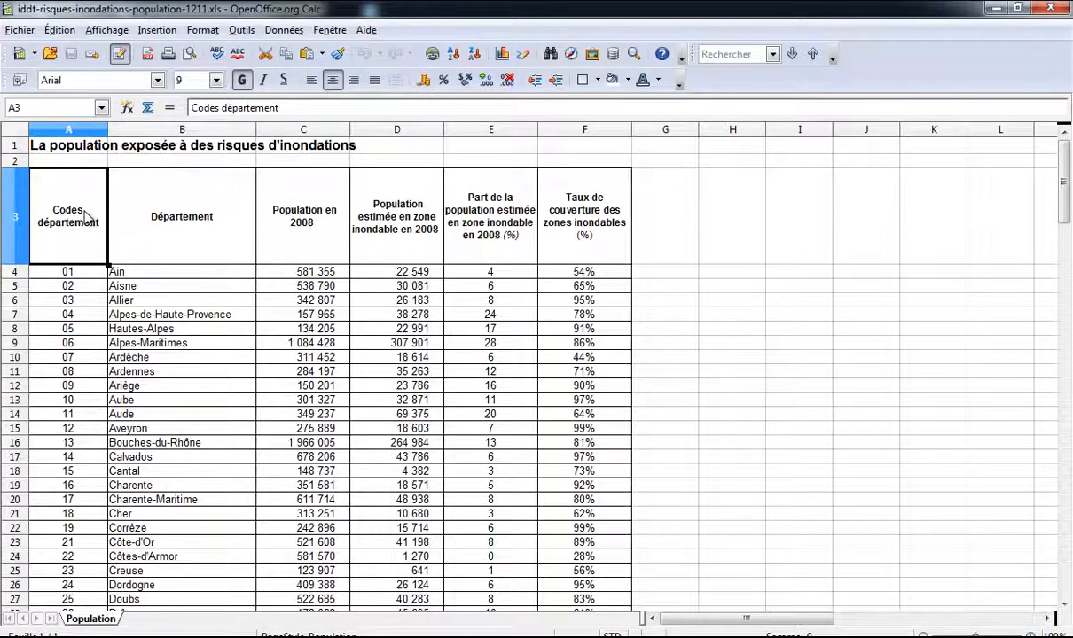
shift+click(606, 245)
key(ctrl+c)
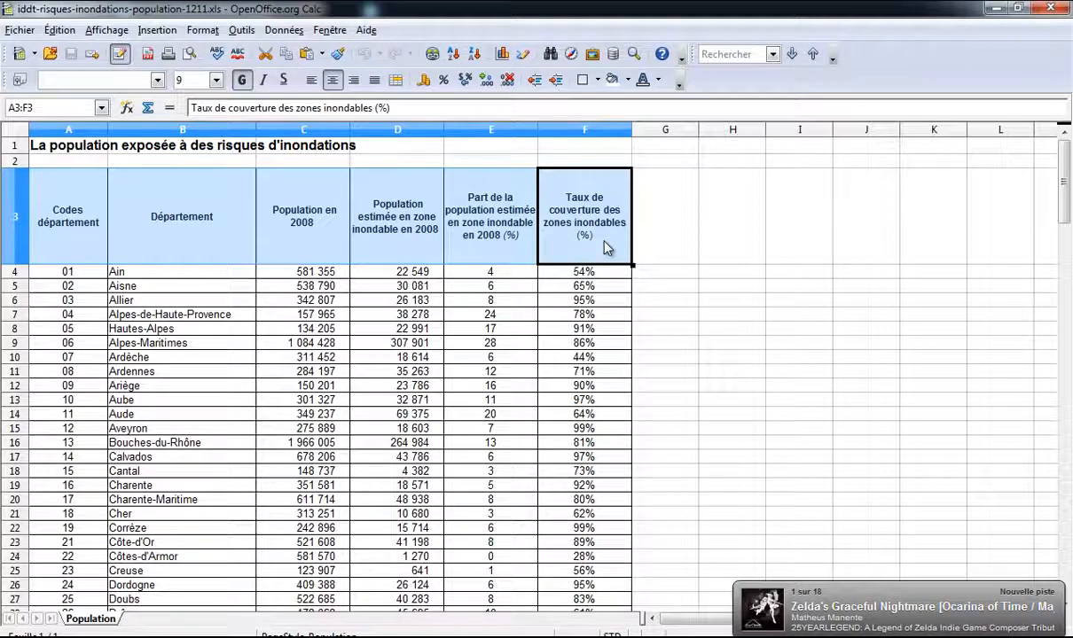
key(ctrl+n)
key(ctrl+v)
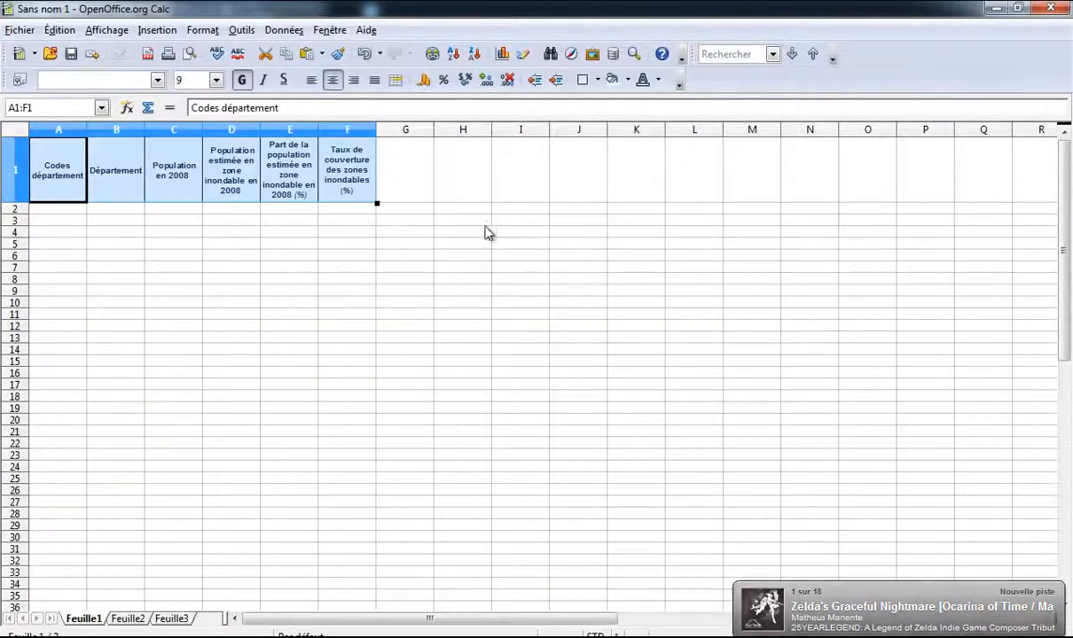
Step: Give row 1 optimal height, then return to the flood-risk spreadsheet
right_click(17, 171)
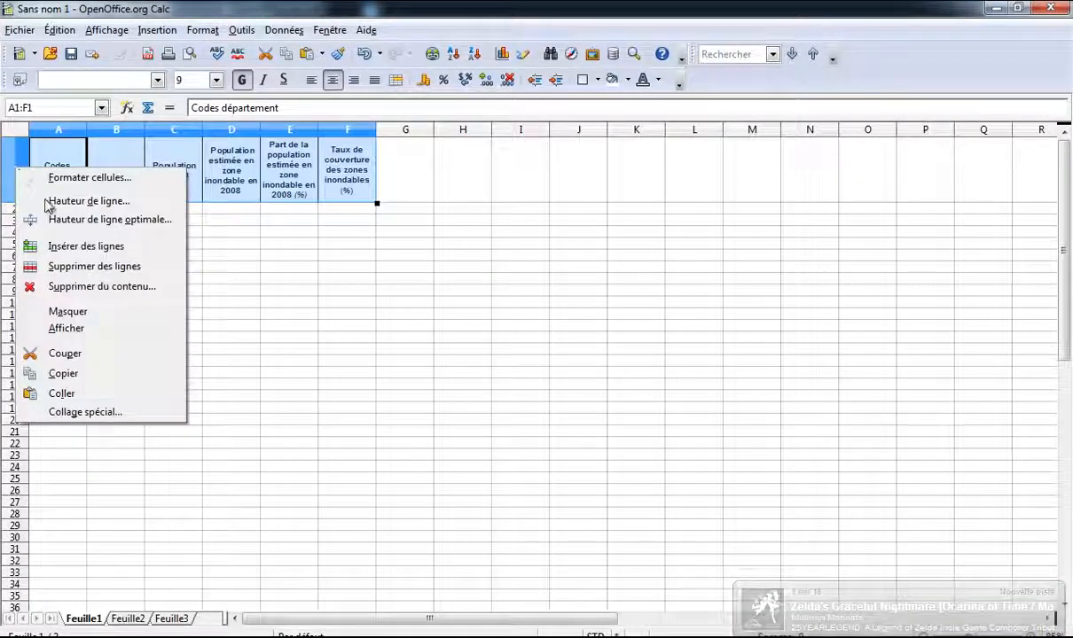
click(62, 222)
click(628, 305)
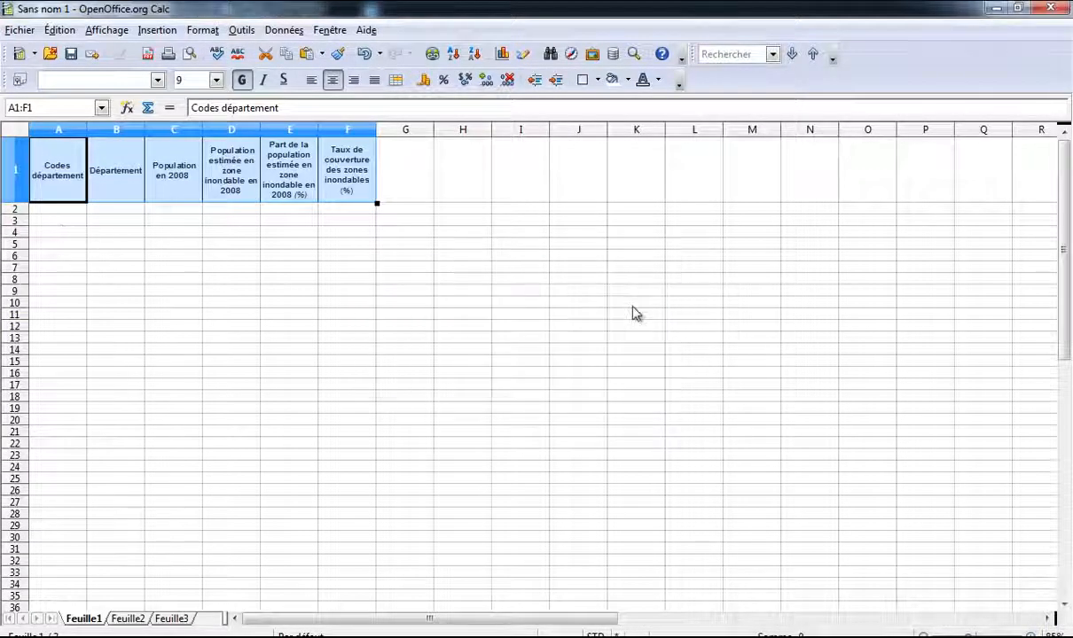
key(alt+Tab)
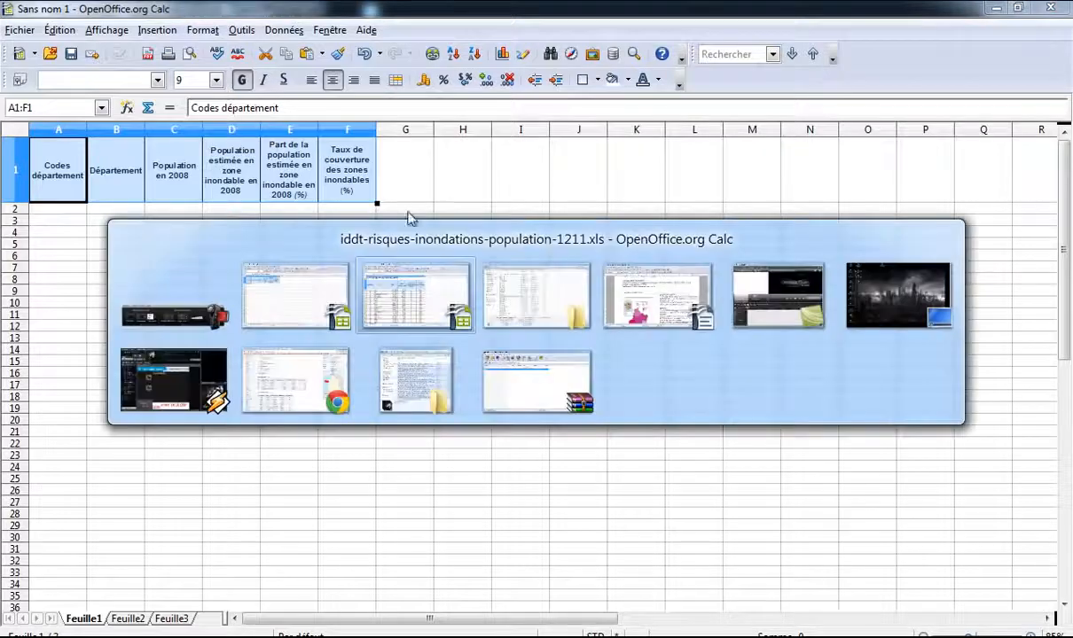
click(422, 301)
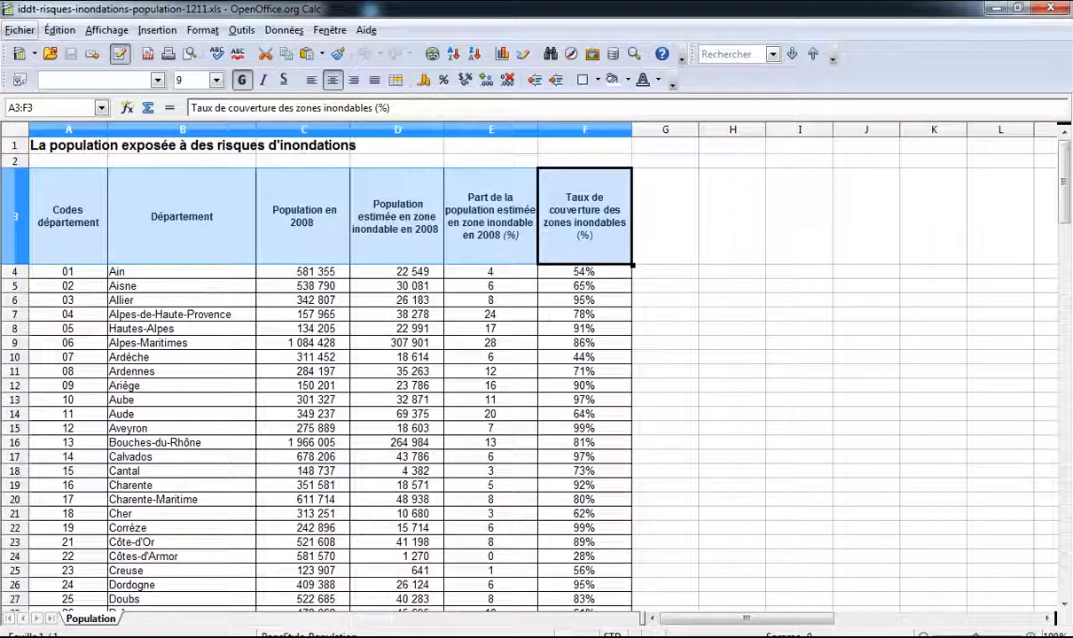
Step: Review the assignment brief and the Région Bretagne Wikipedia page, then return to the spreadsheet
mouse_move(777, 637)
click(594, 567)
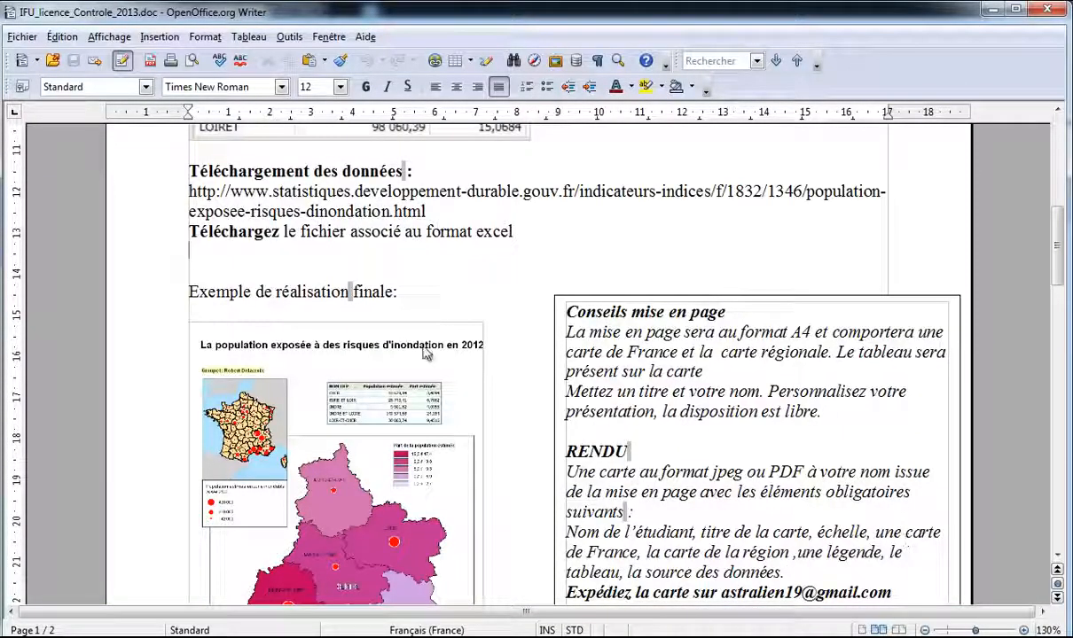
click(158, 637)
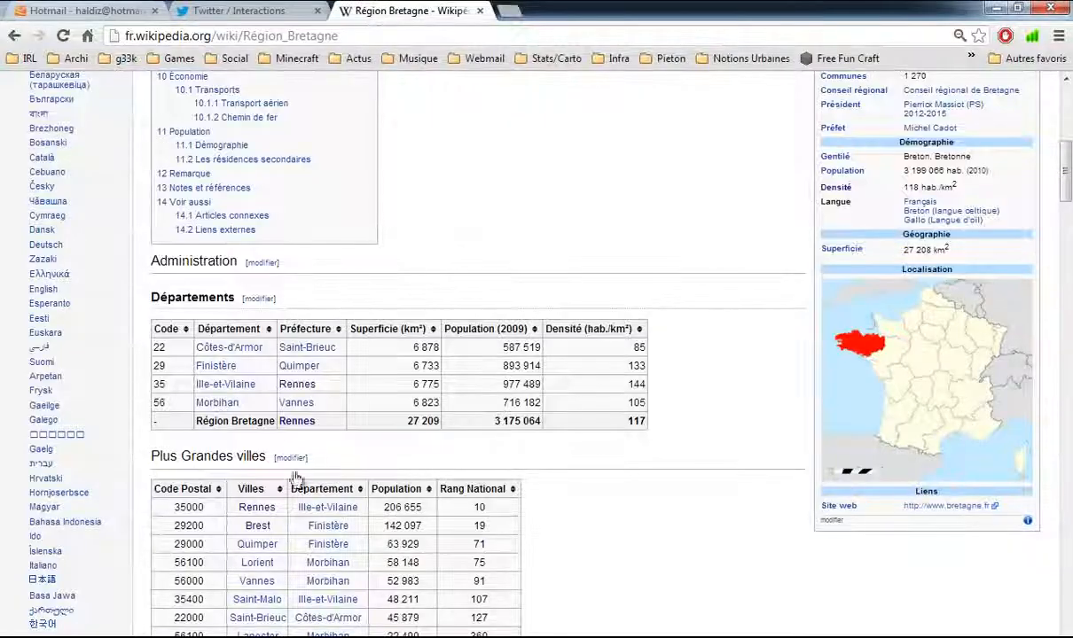
scroll(574, 257, up, 5)
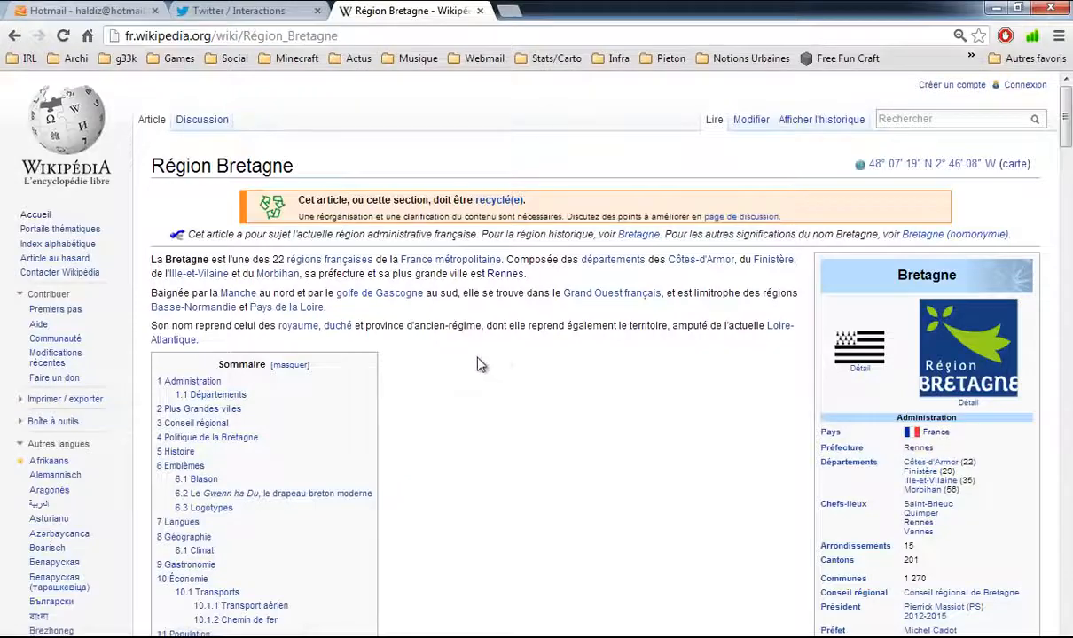
scroll(461, 359, down, 3)
scroll(441, 349, down, 2)
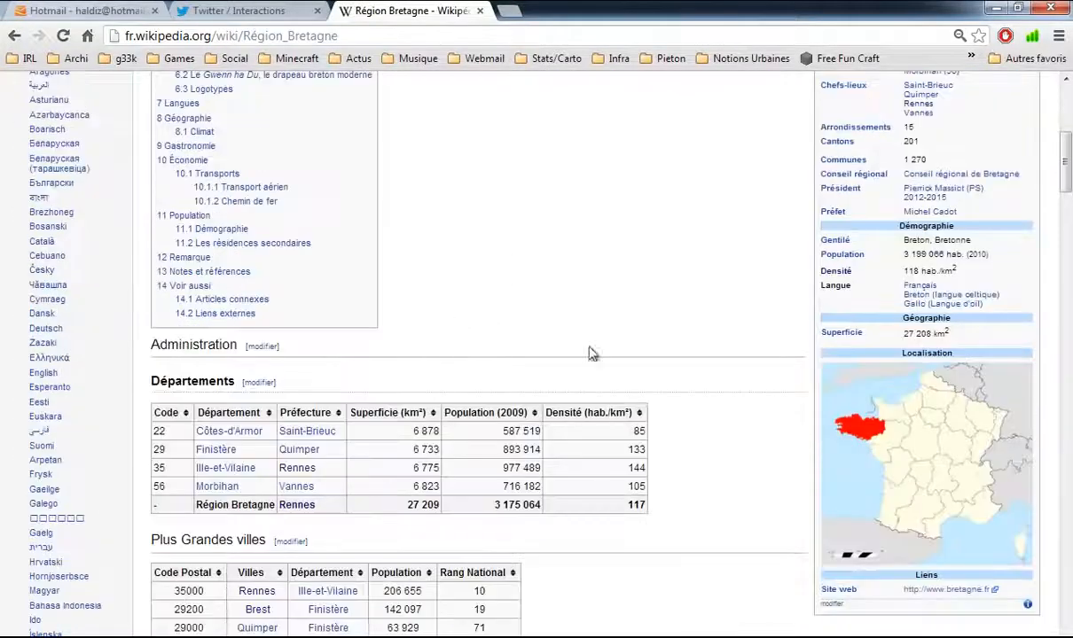
scroll(502, 337, down, 1)
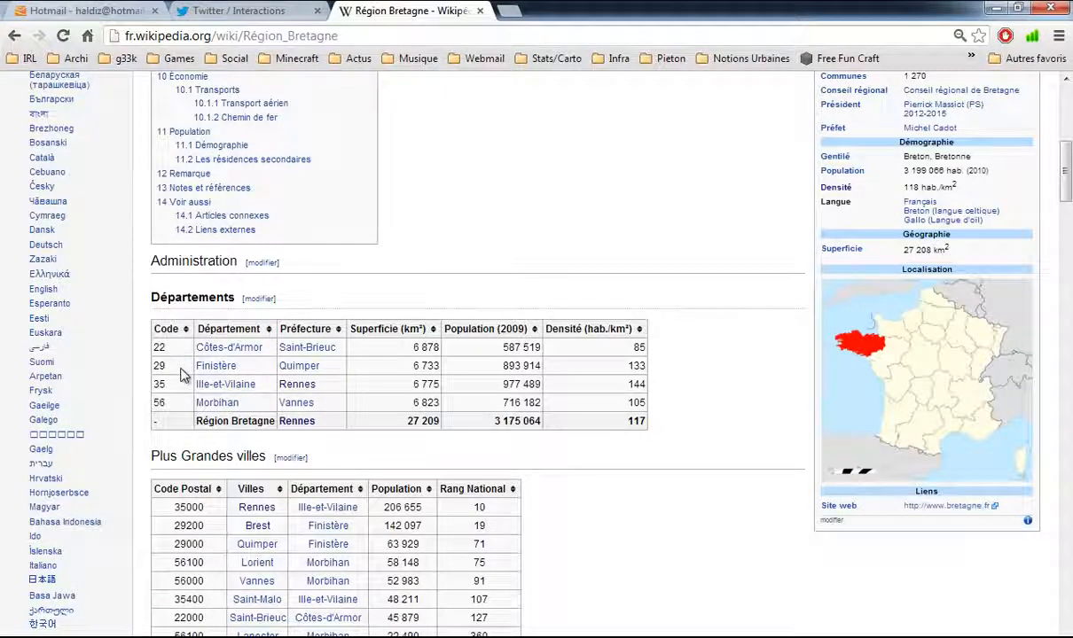
key(alt+Tab)
key(alt+Tab)
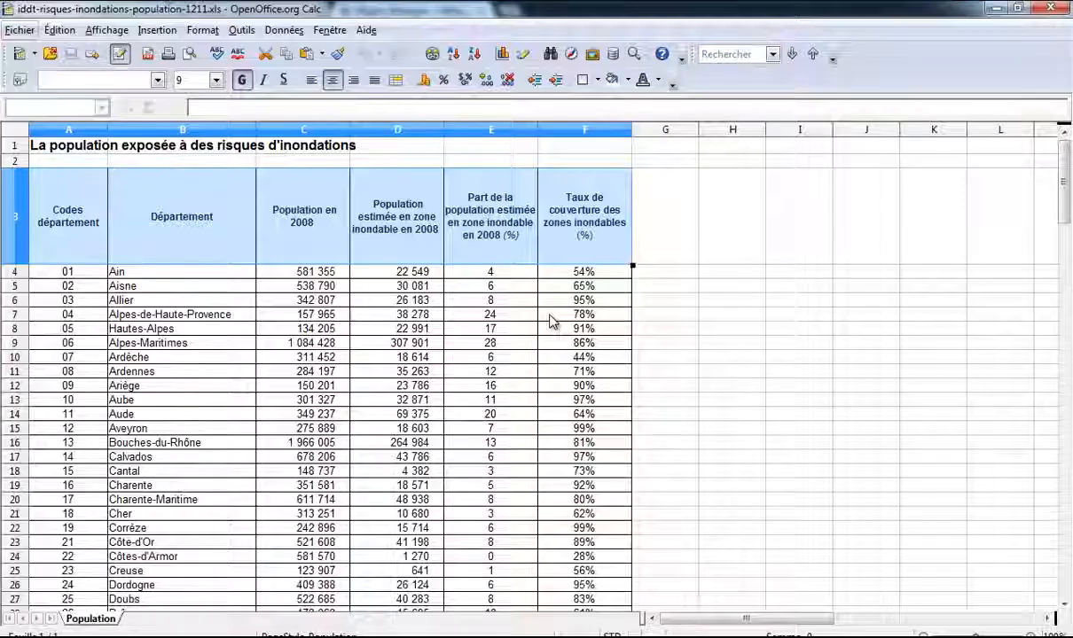
Step: Copy the Côtes-d'Armor (22) row into row 2 of the untitled sheet
scroll(58, 372, down, 3)
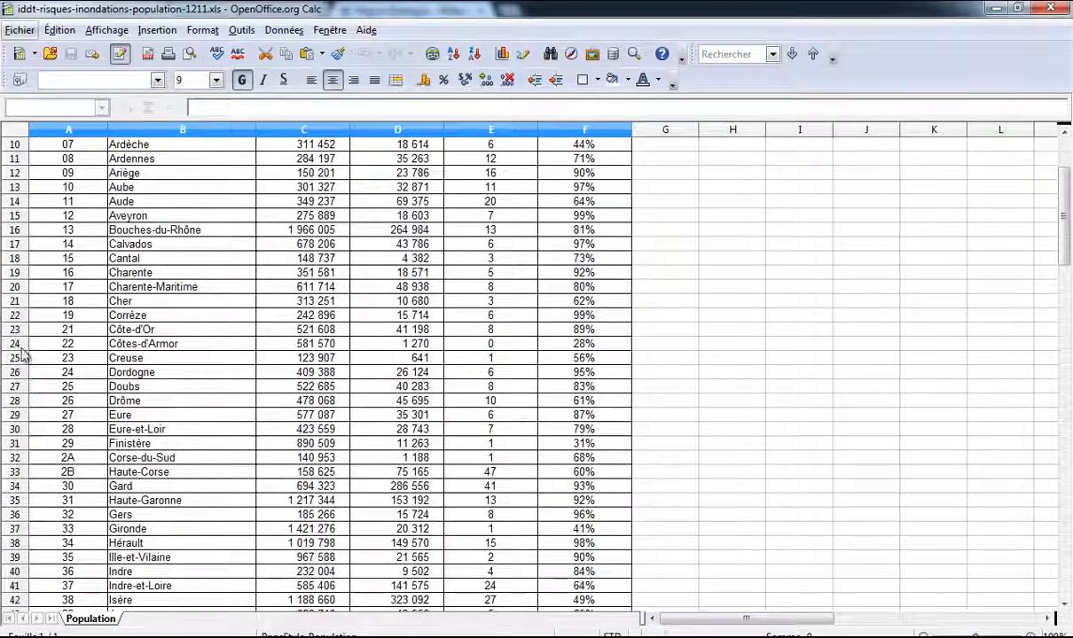
click(15, 316)
click(43, 315)
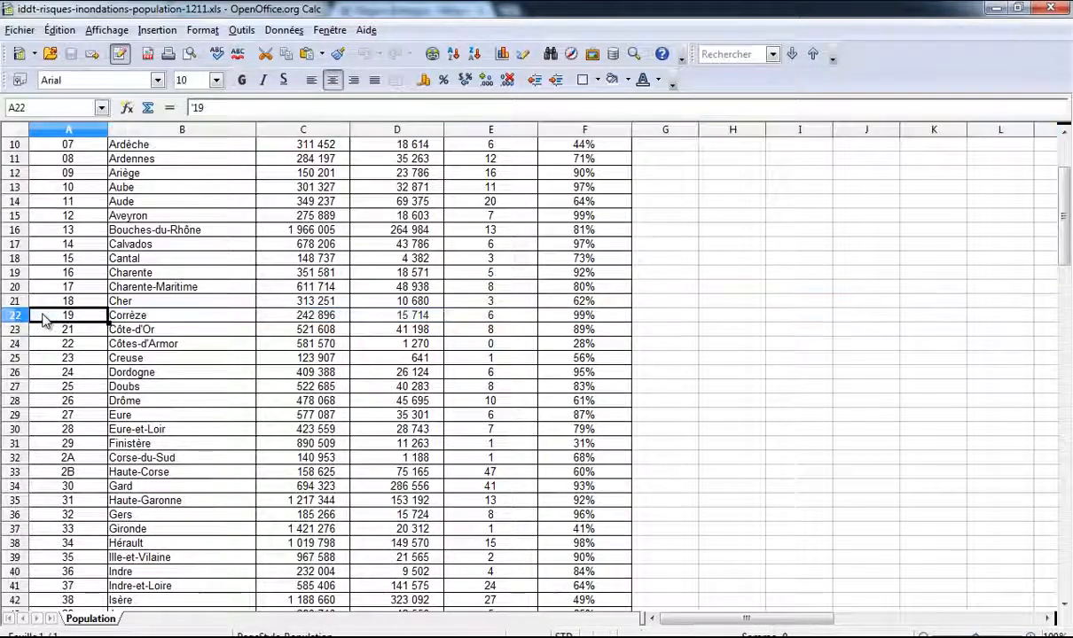
shift+click(579, 317)
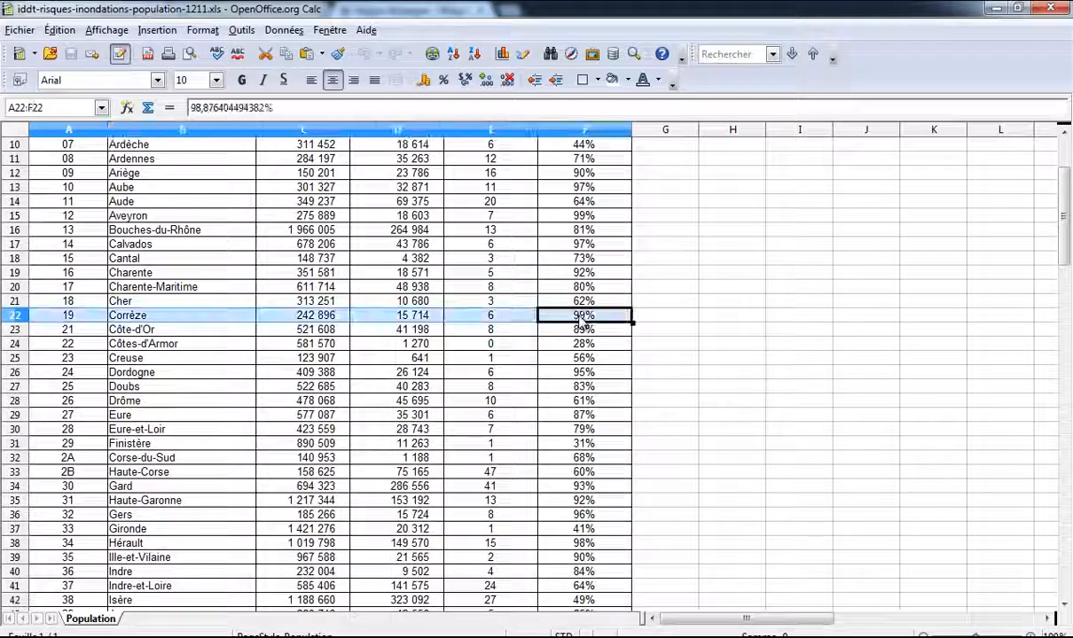
click(70, 343)
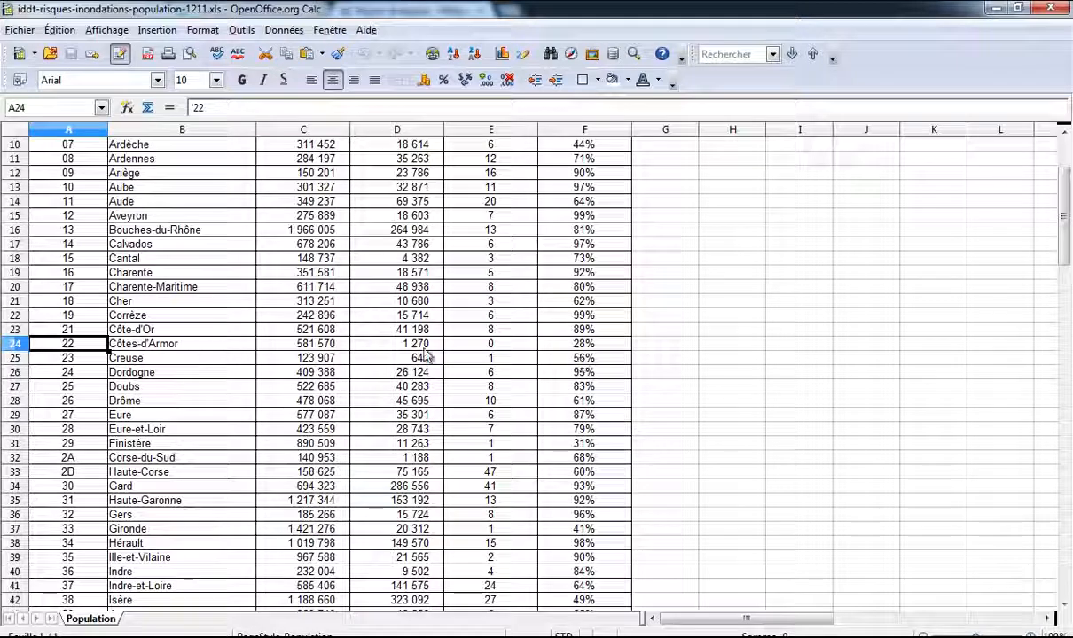
shift+click(589, 344)
key(ctrl+c)
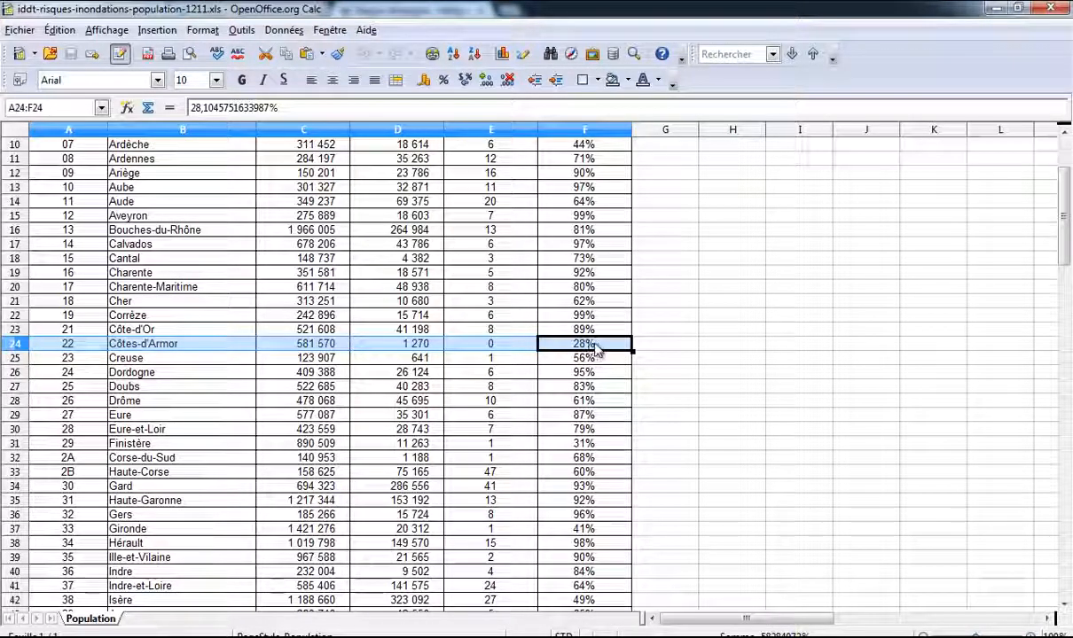
key(alt+Tab)
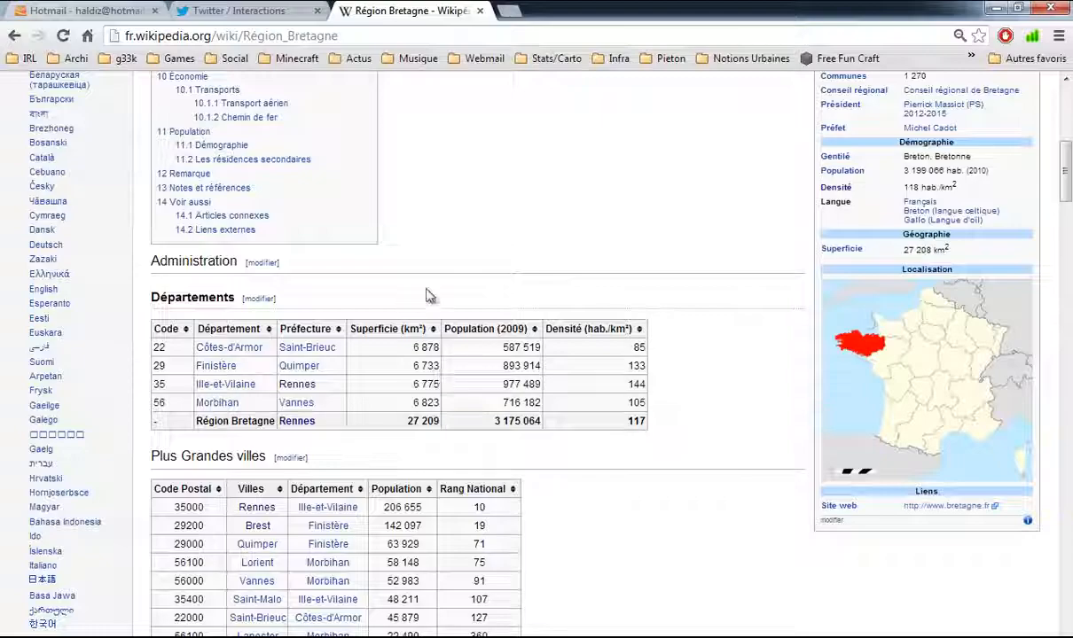
key(alt+Tab)
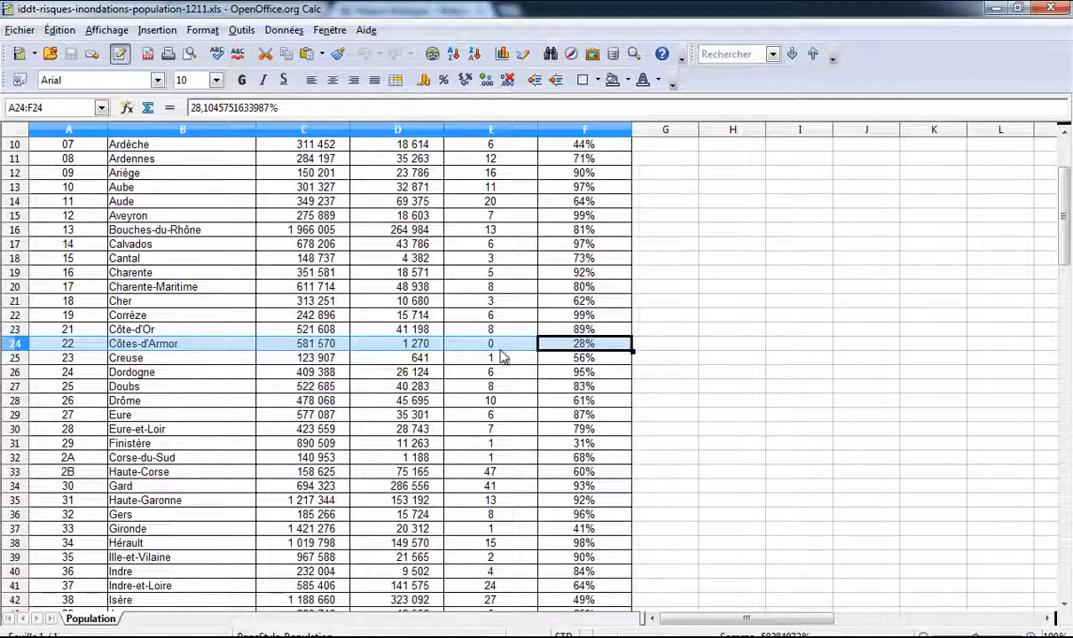
key(alt+Tab)
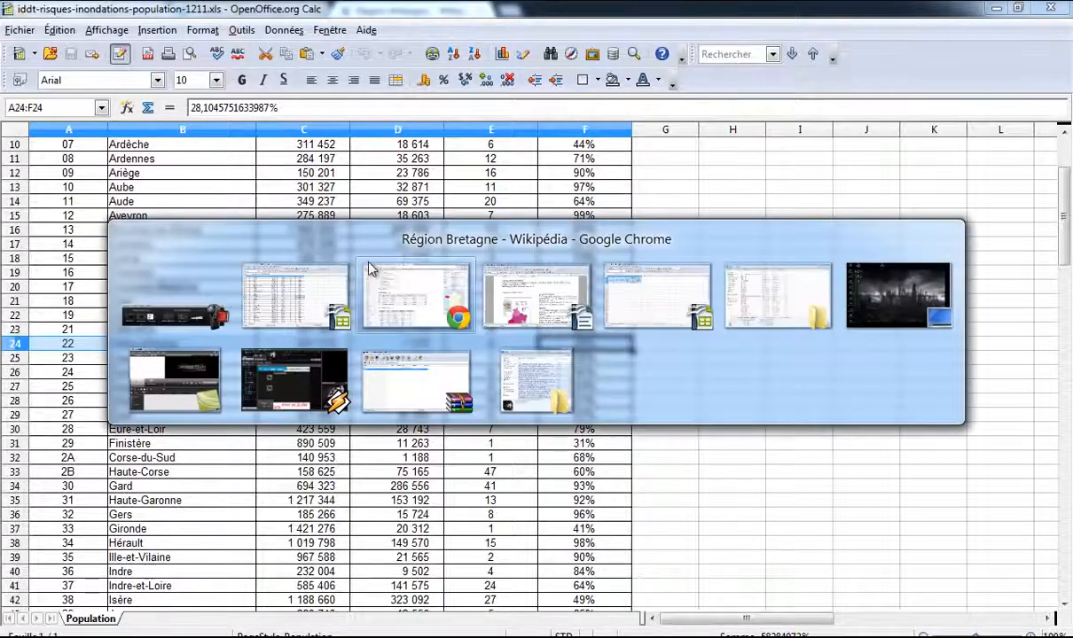
key(alt+Tab)
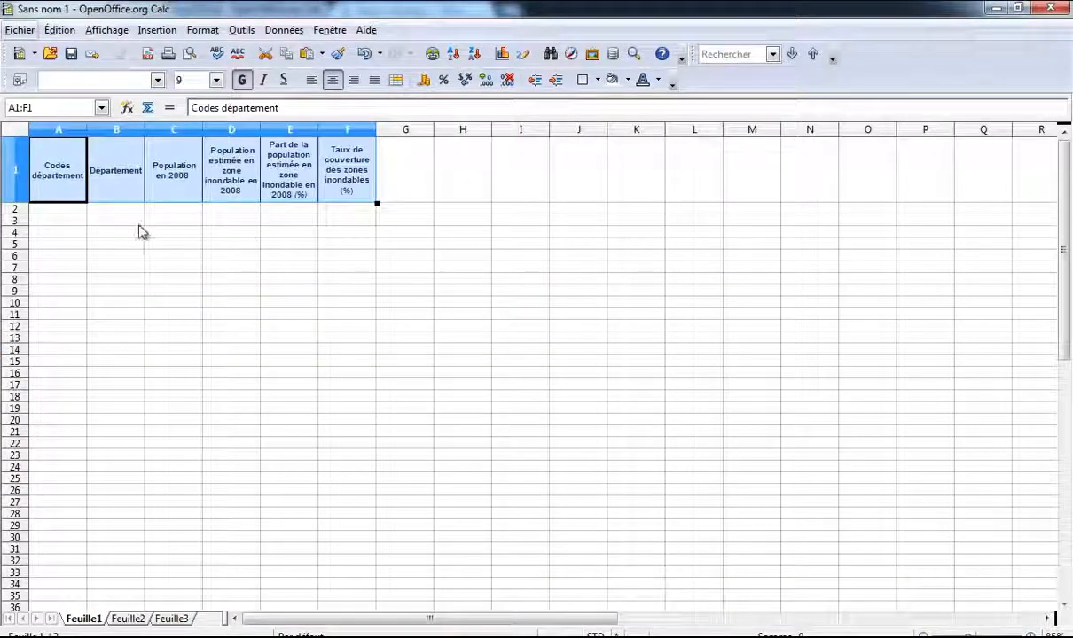
click(59, 211)
key(ctrl+v)
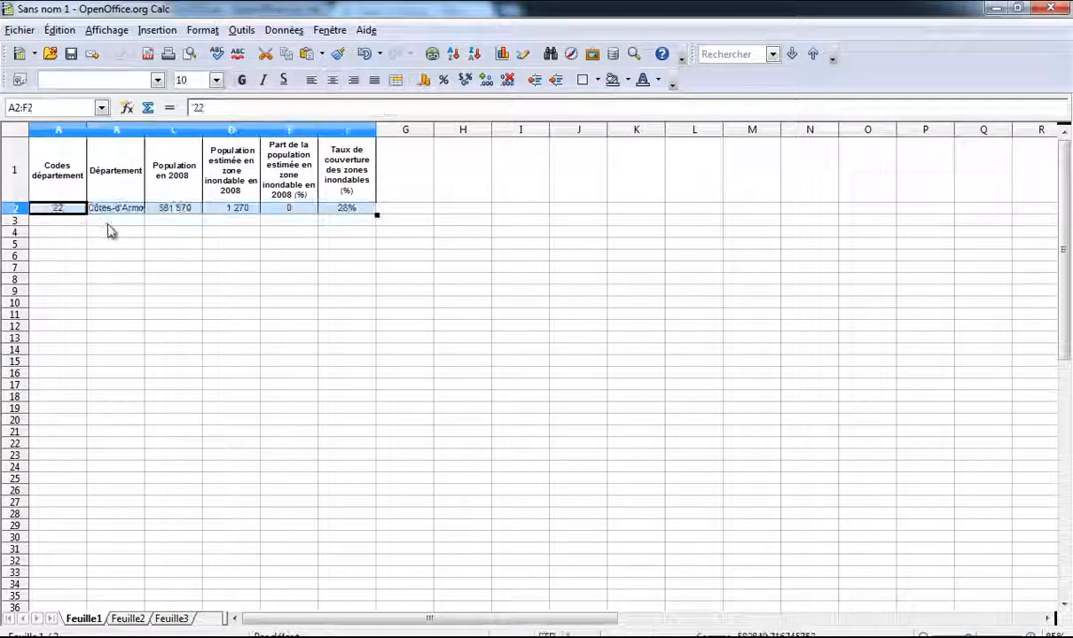
click(300, 213)
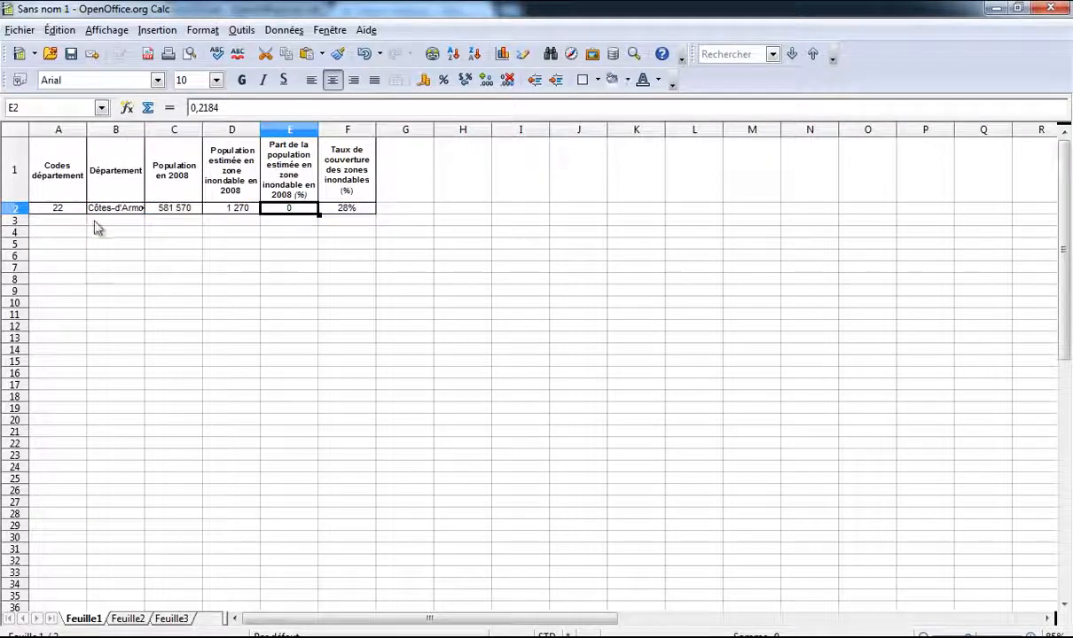
Step: Copy the Finistère (29) and Ille-et-Vilaine (35) rows into rows 3 and 4
key(alt+Tab)
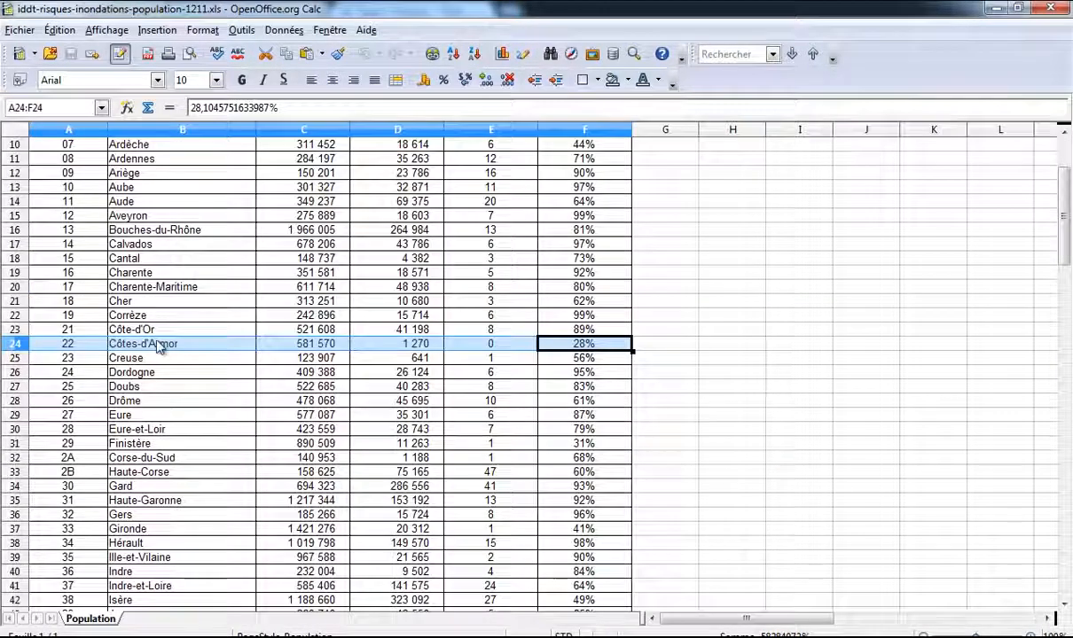
click(95, 443)
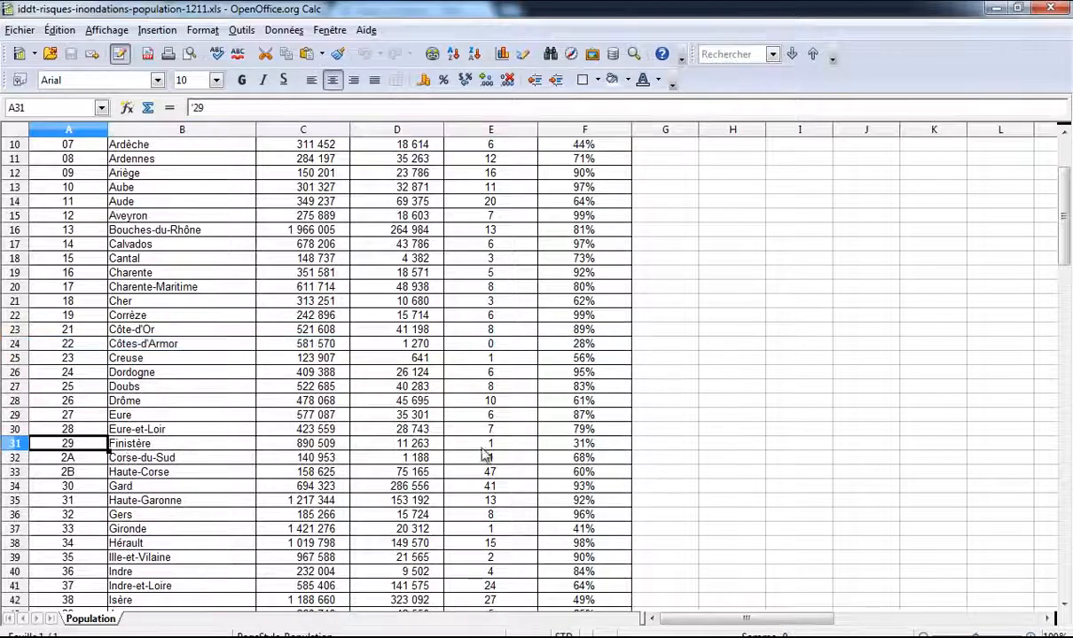
shift+click(586, 443)
key(ctrl+c)
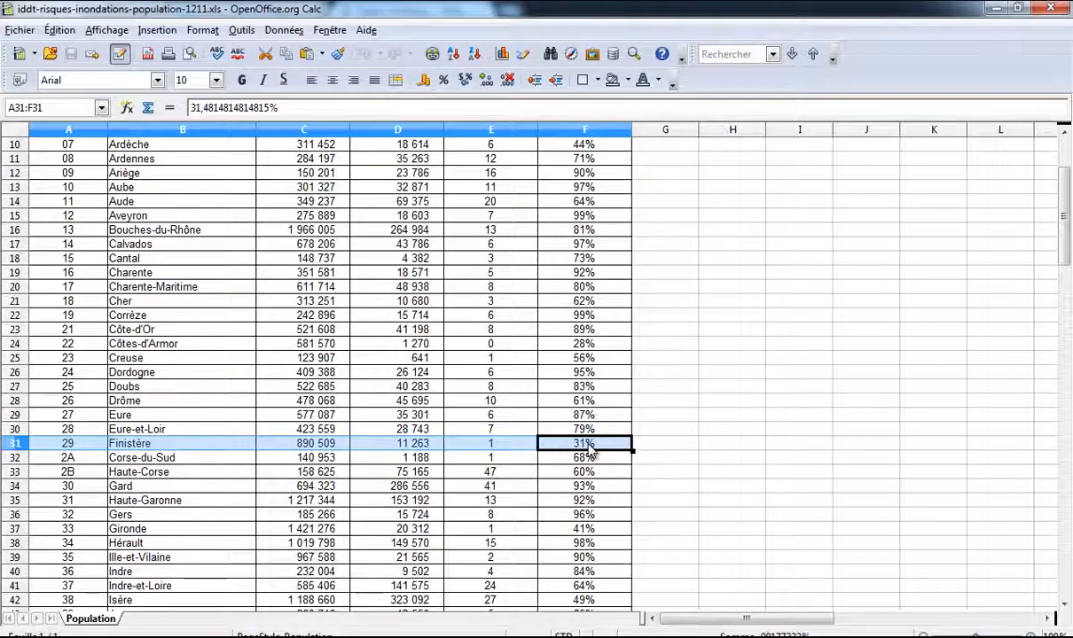
key(alt+Tab)
click(46, 221)
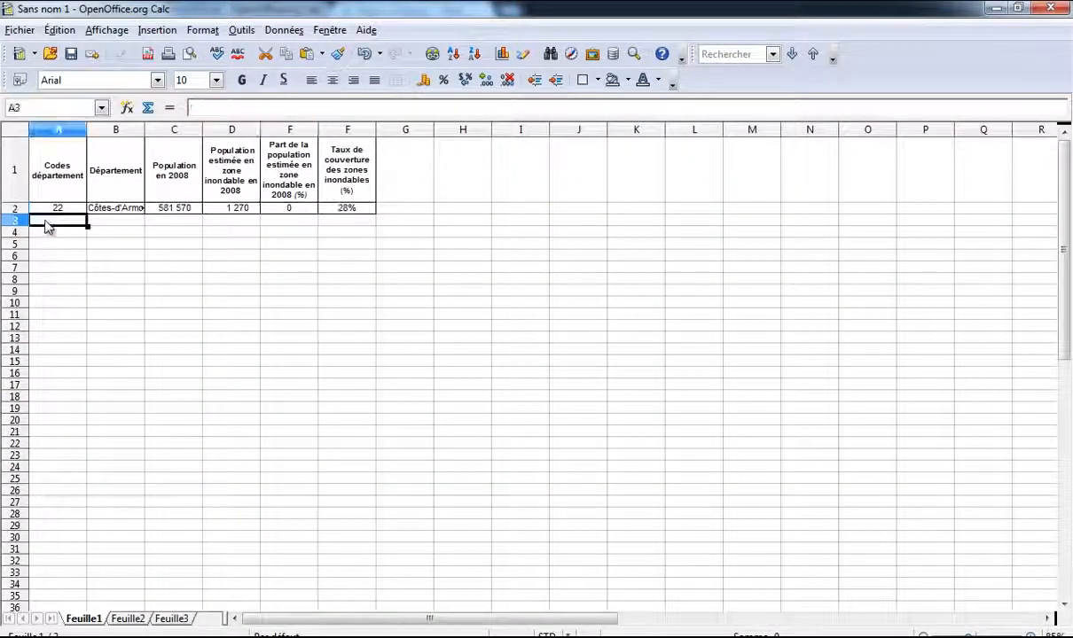
key(ctrl+v)
key(alt+Tab)
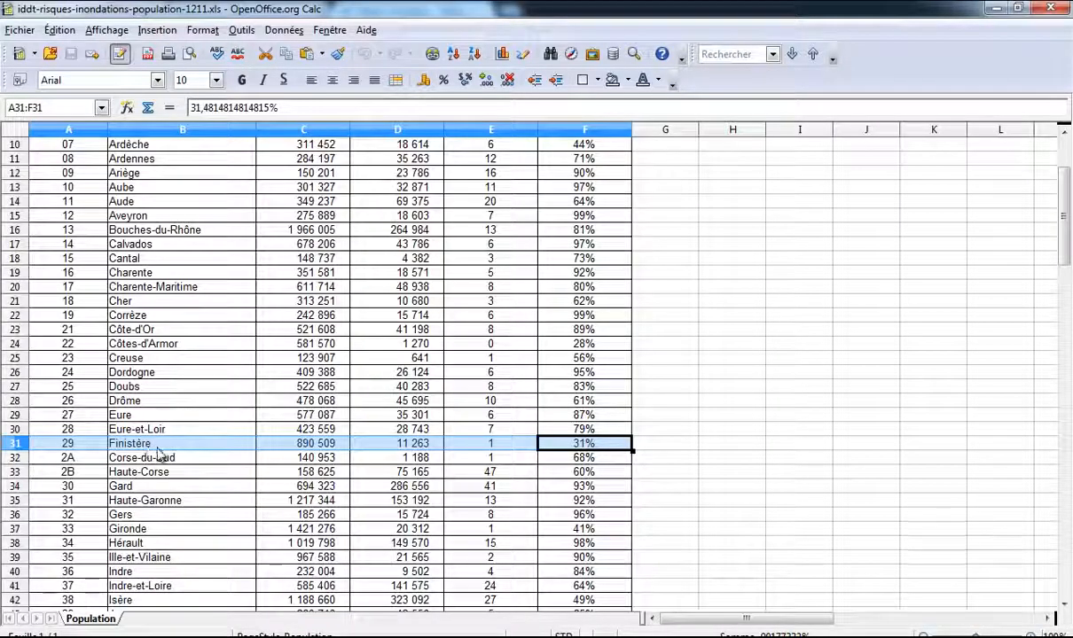
scroll(116, 455, down, 3)
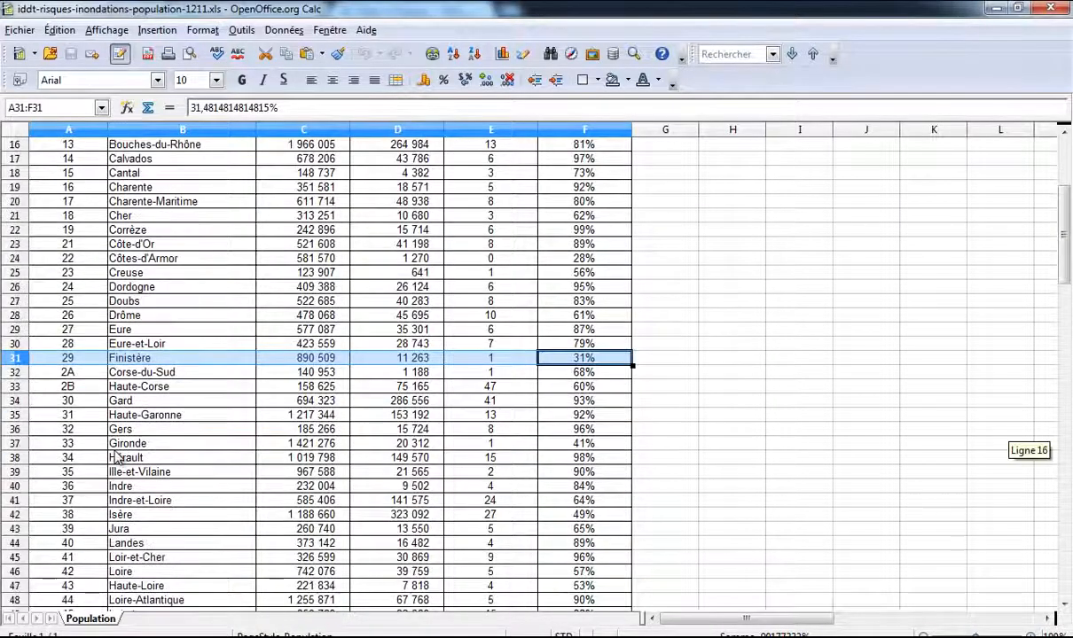
click(71, 429)
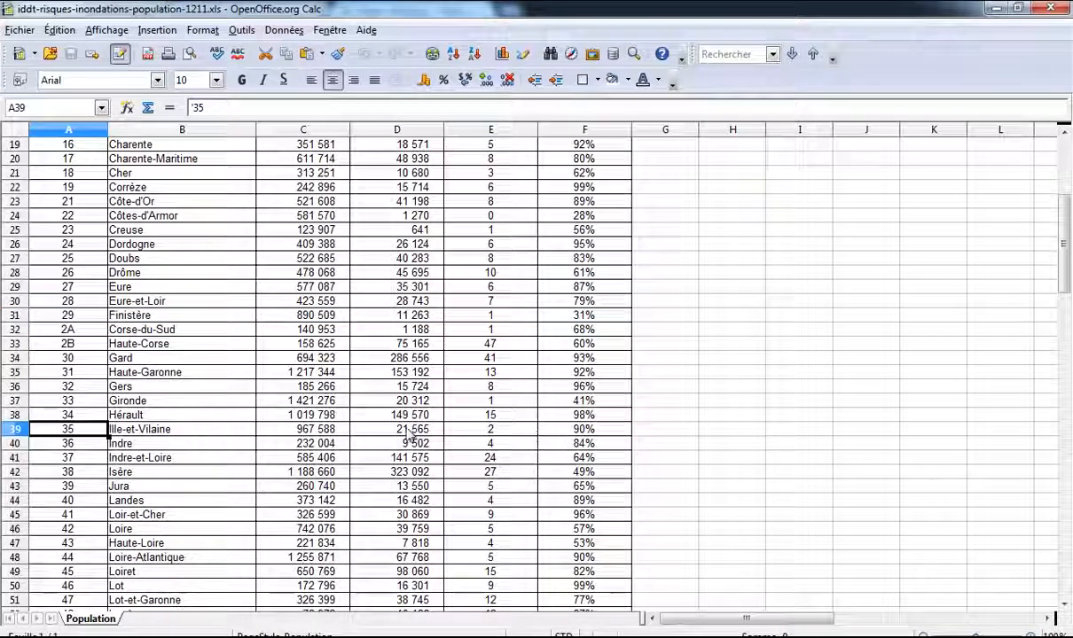
shift+click(572, 431)
key(ctrl+c)
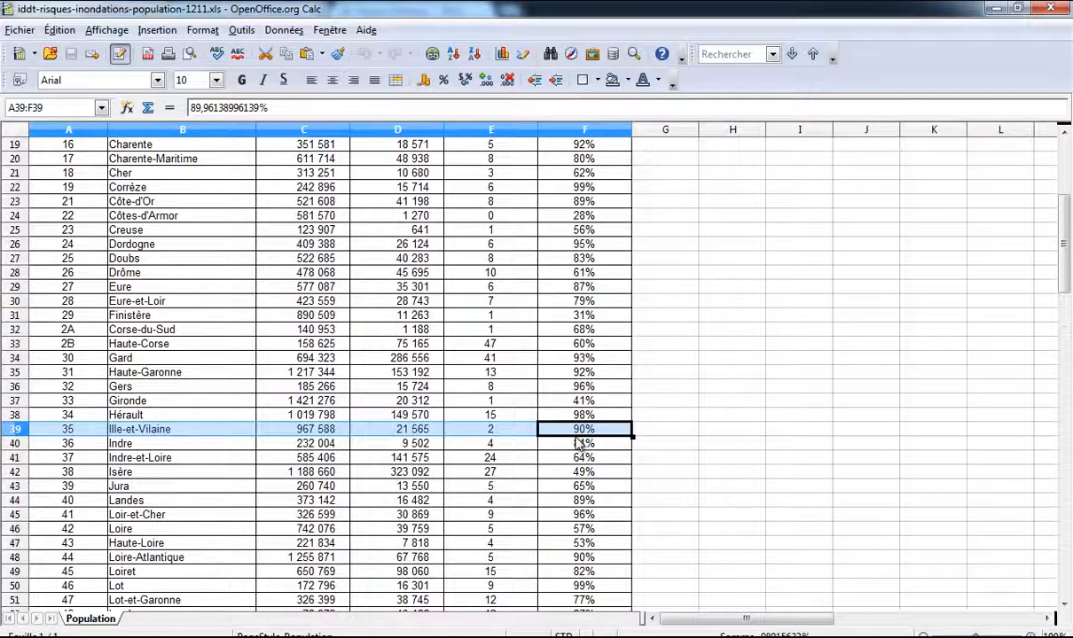
key(alt+Tab)
click(47, 234)
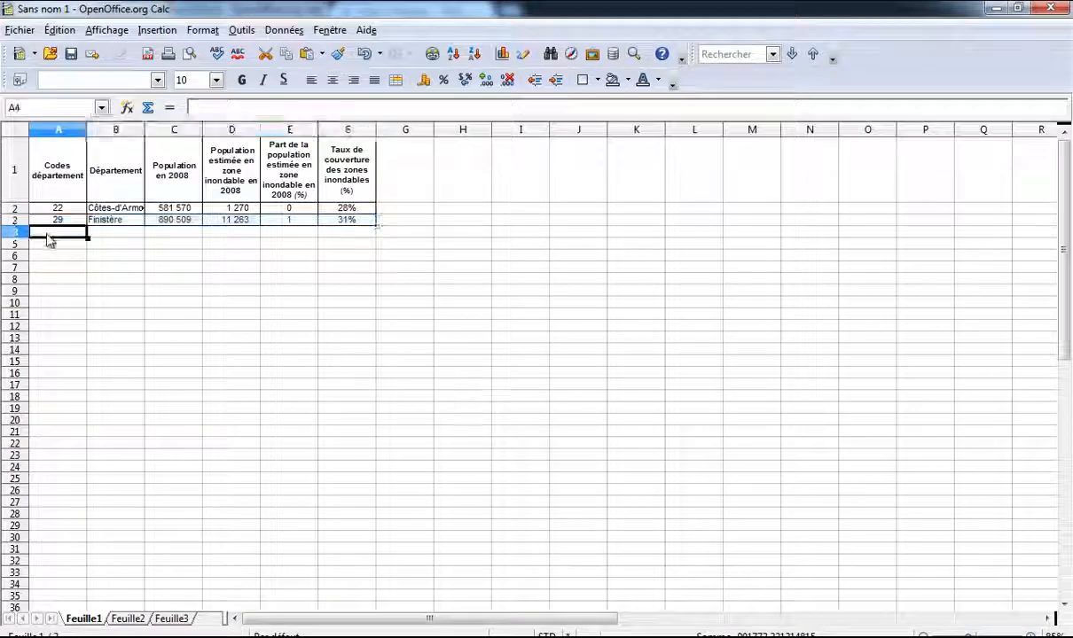
key(ctrl+v)
key(alt+Tab)
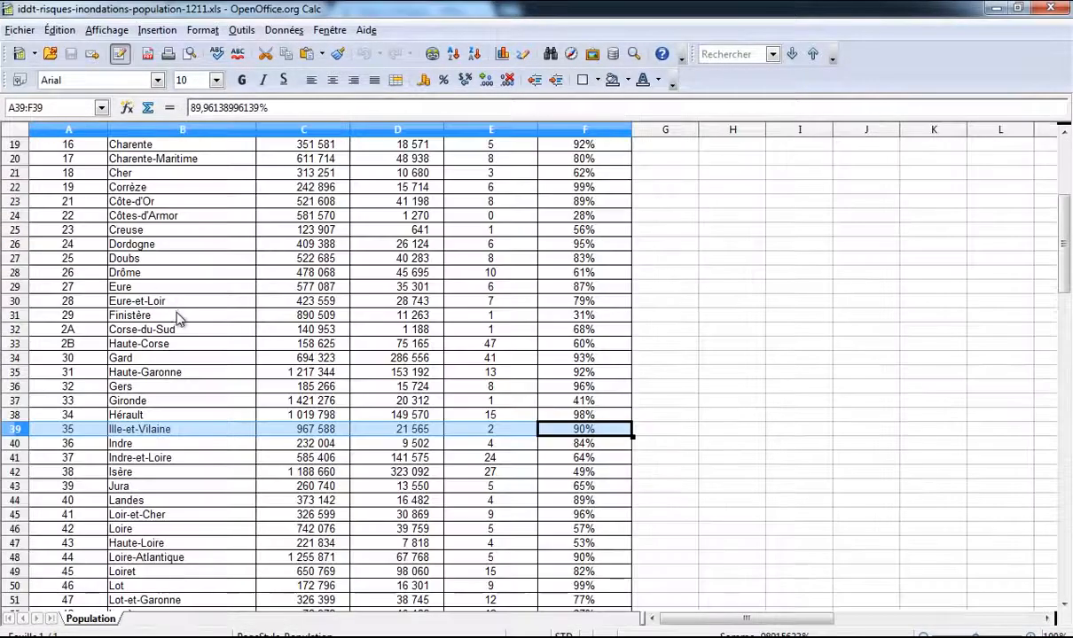
Step: Copy the Morbihan (56) row into row 5 of the untitled sheet
scroll(177, 317, down, 6)
click(98, 475)
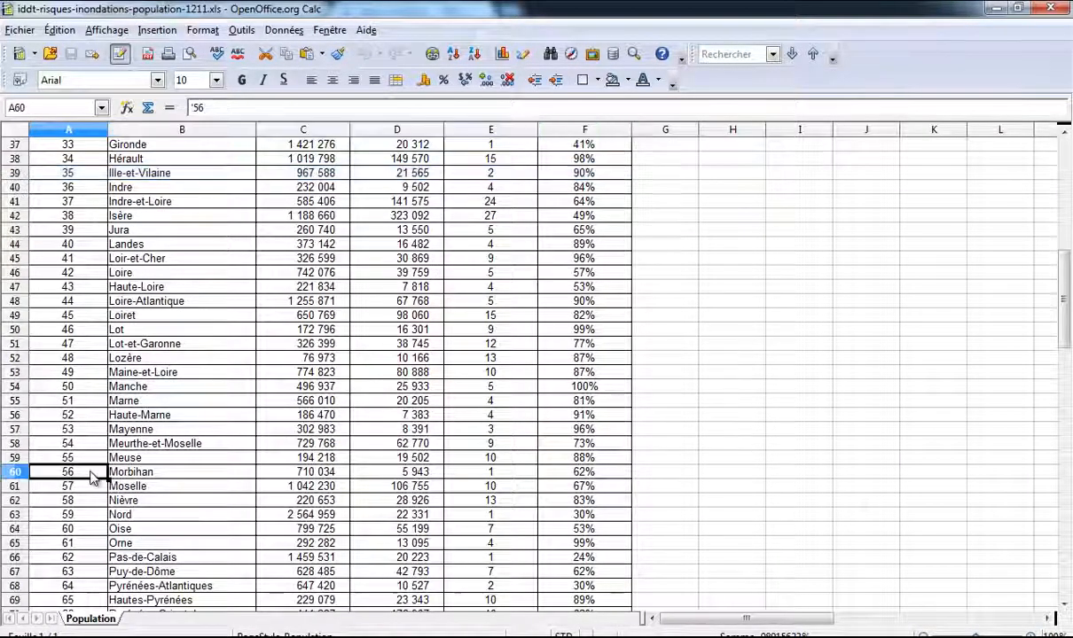
shift+click(572, 476)
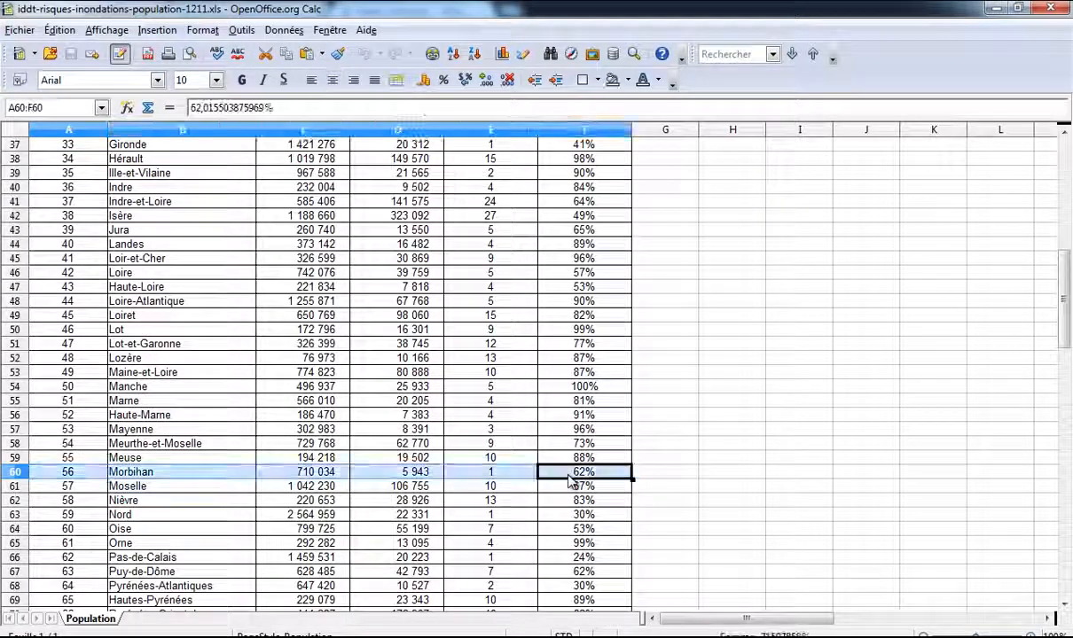
key(ctrl+c)
key(alt+Tab)
click(60, 245)
key(ctrl+v)
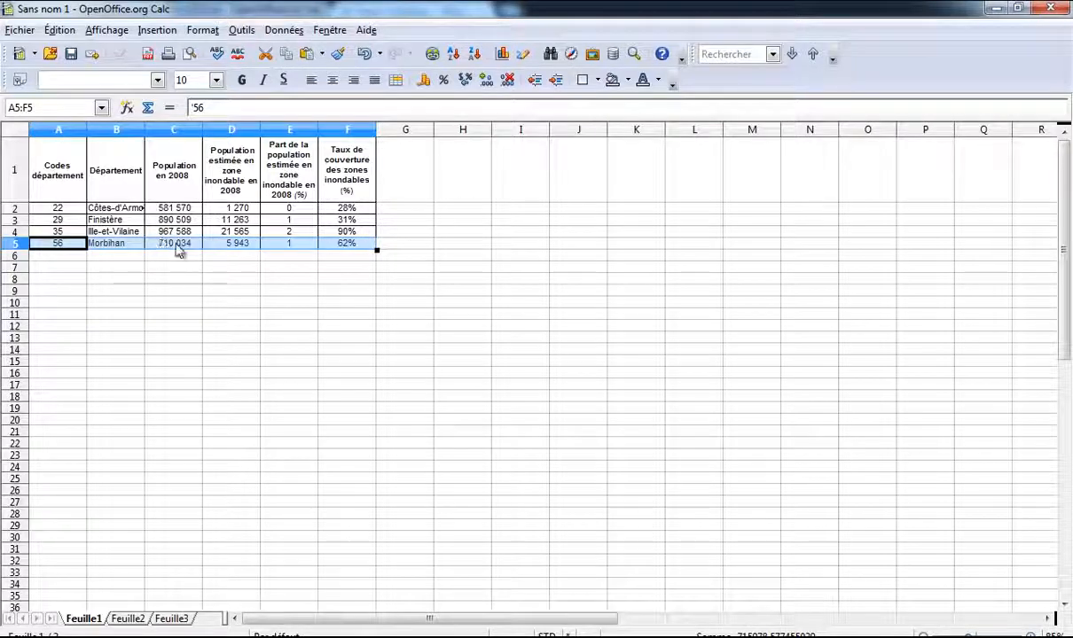
click(19, 29)
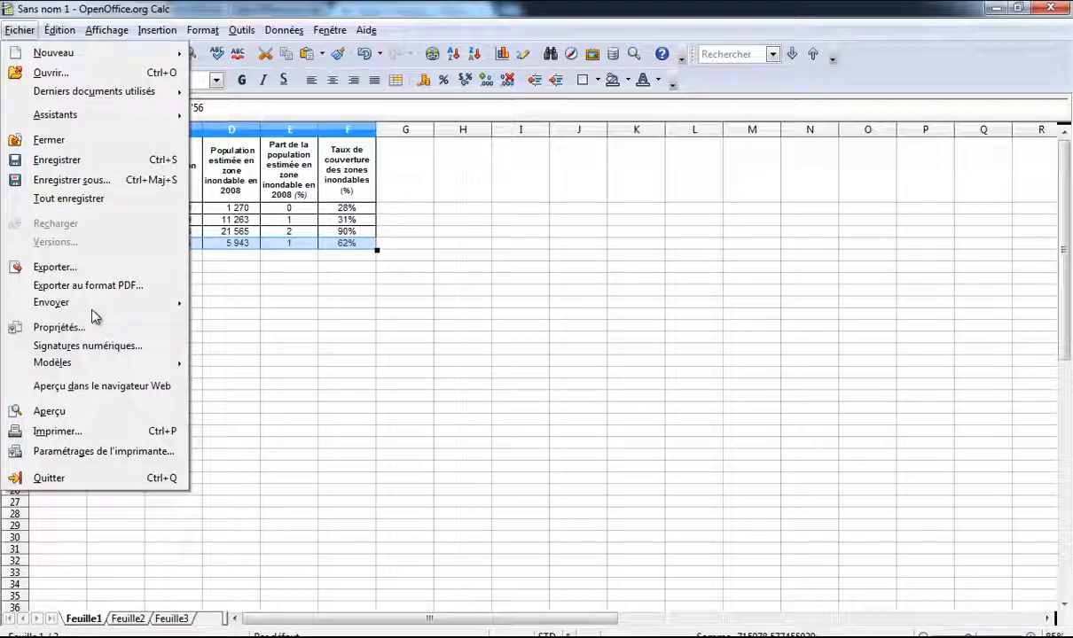
Step: Save the sheet as Region_Bretagne.xls in Excel 97/2000/XP format and minimize it
click(88, 180)
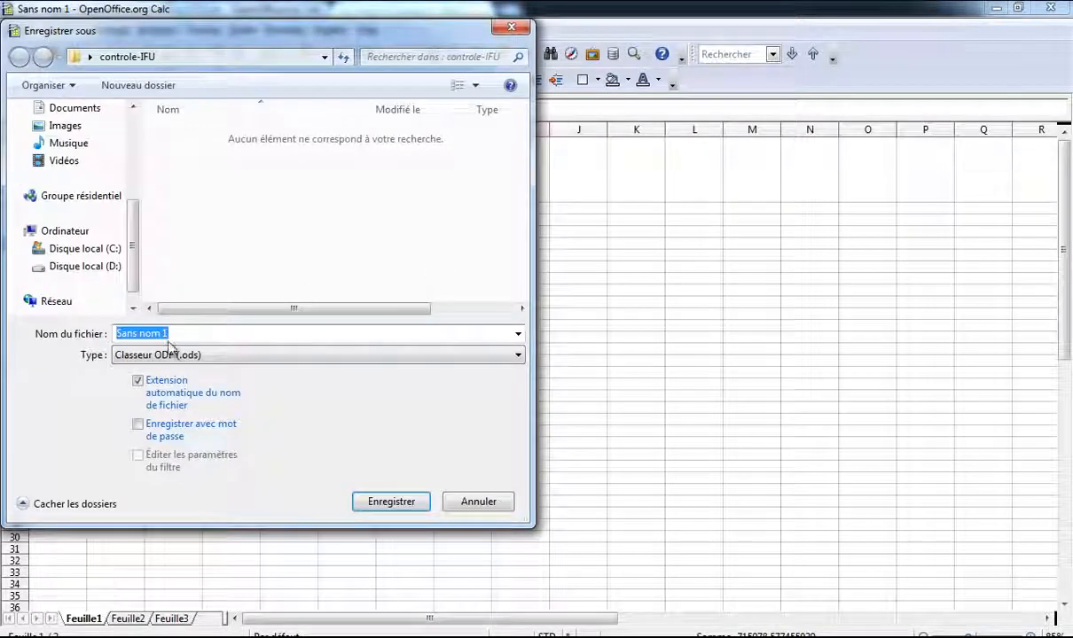
click(263, 365)
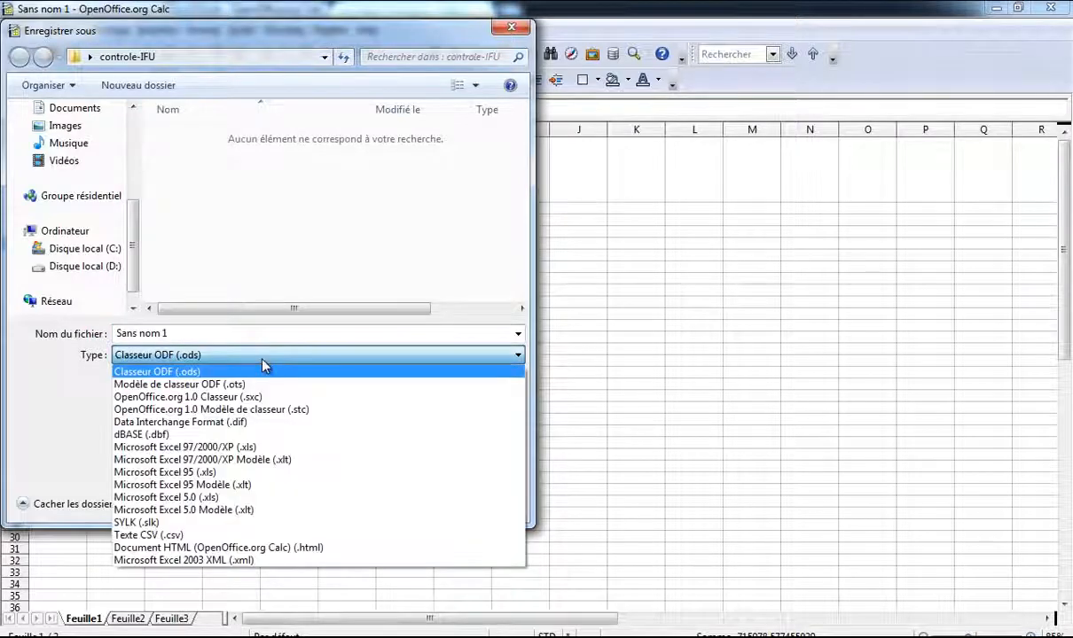
click(269, 446)
click(237, 329)
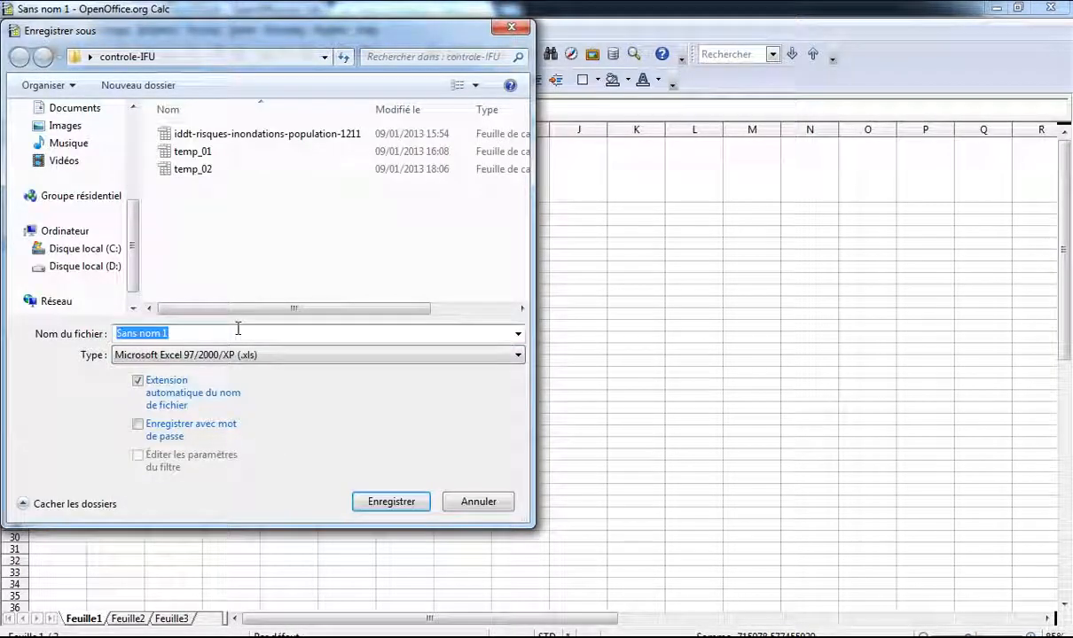
text(reg)
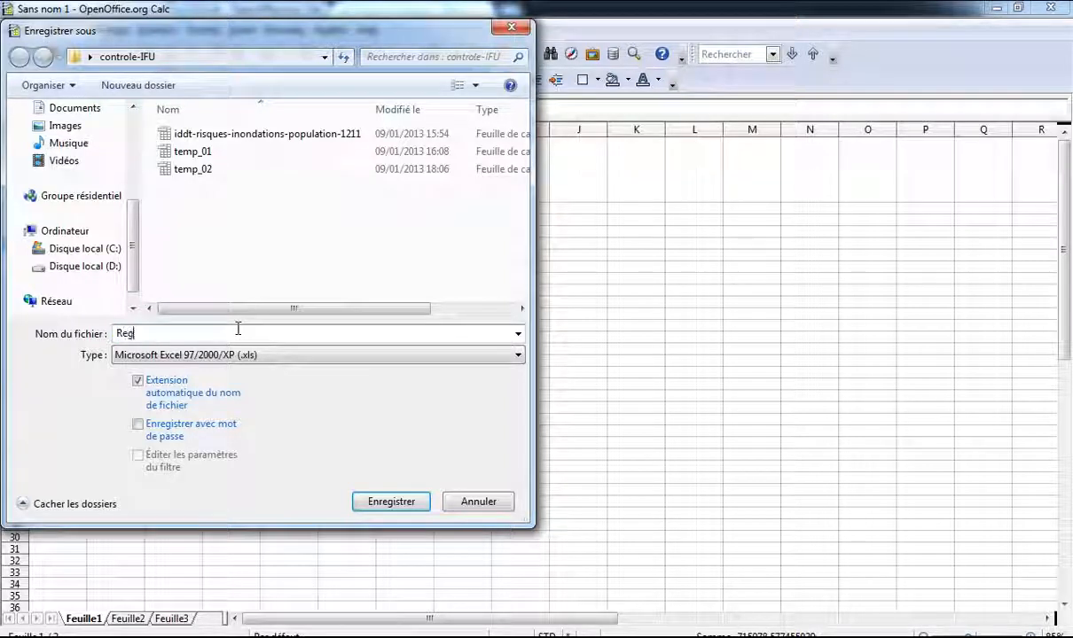
text(ion_Bretagne)
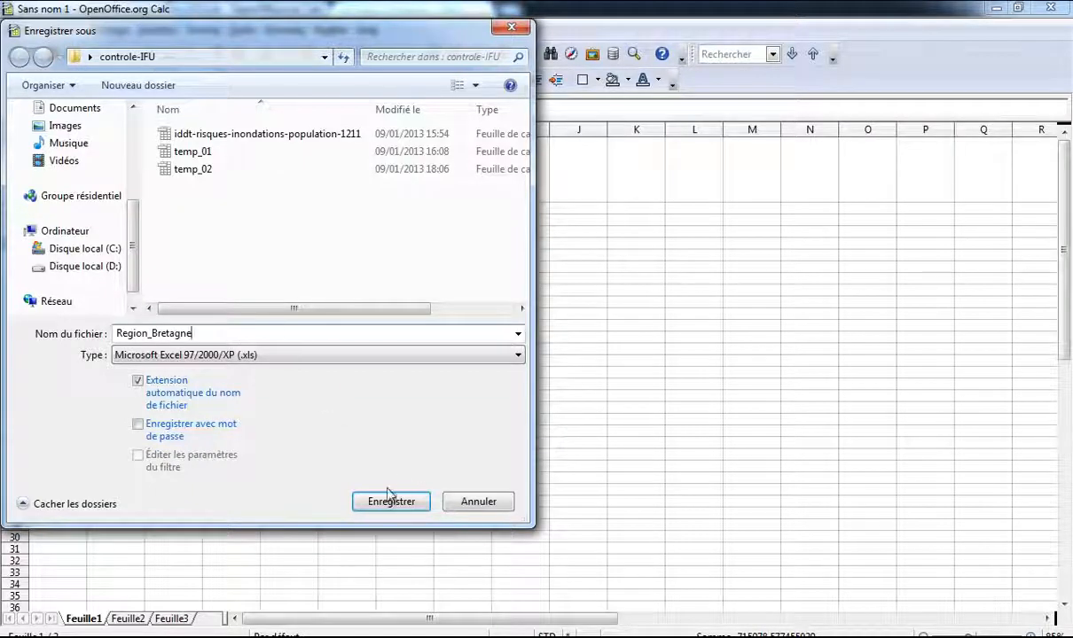
click(389, 499)
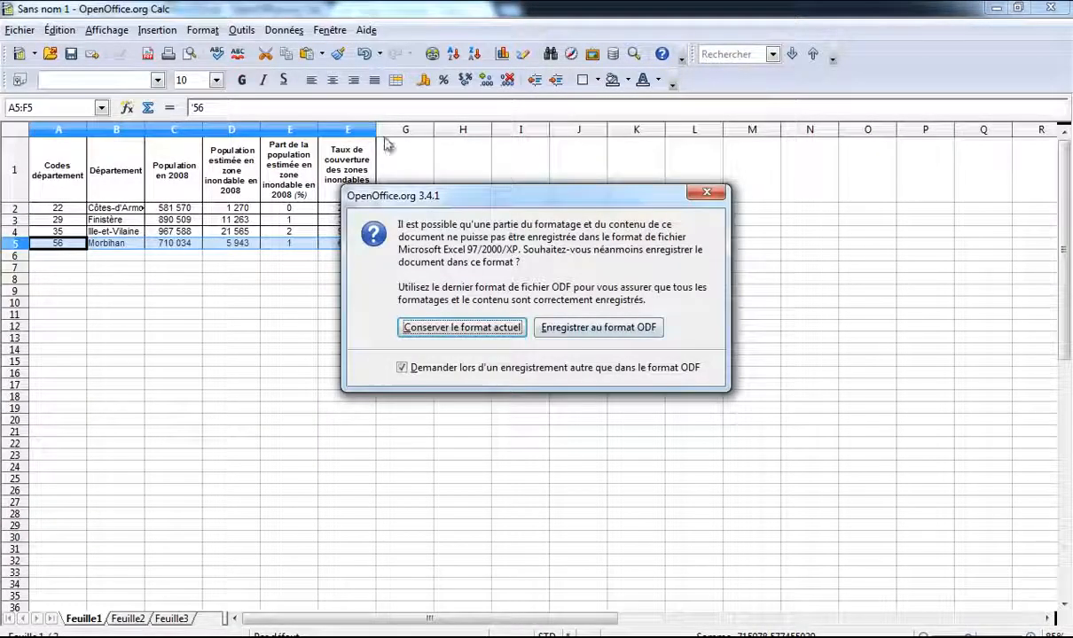
click(476, 323)
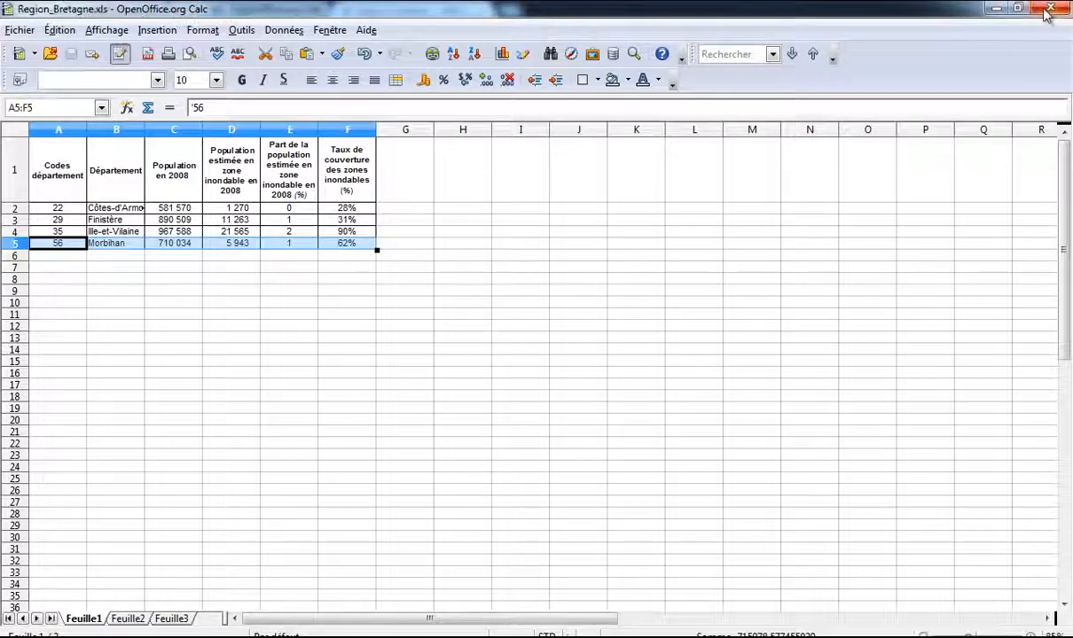
click(996, 9)
Step: Copy range A3:F99, headers through Val-d'Oise, and paste it at A1 of a new spreadsheet
scroll(133, 171, up, 8)
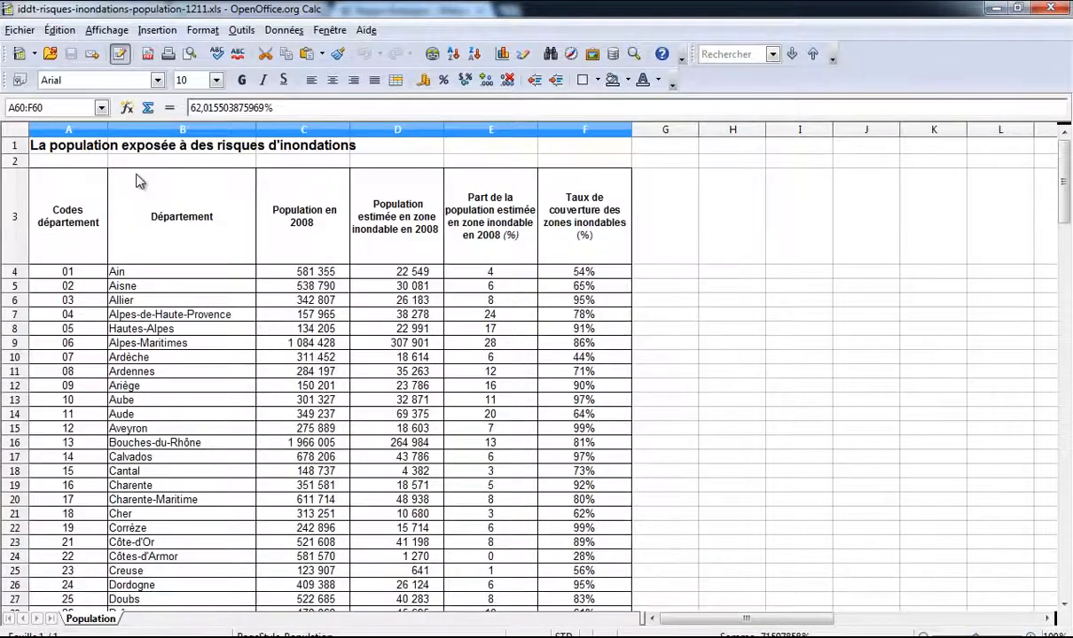
click(56, 202)
scroll(363, 229, down, 20)
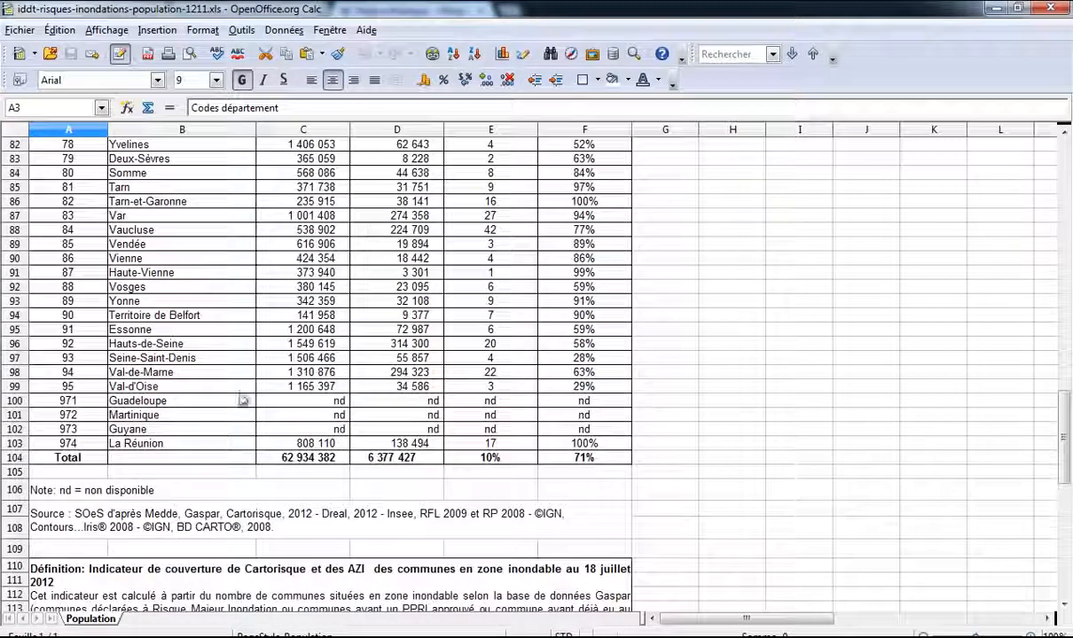
shift+click(585, 387)
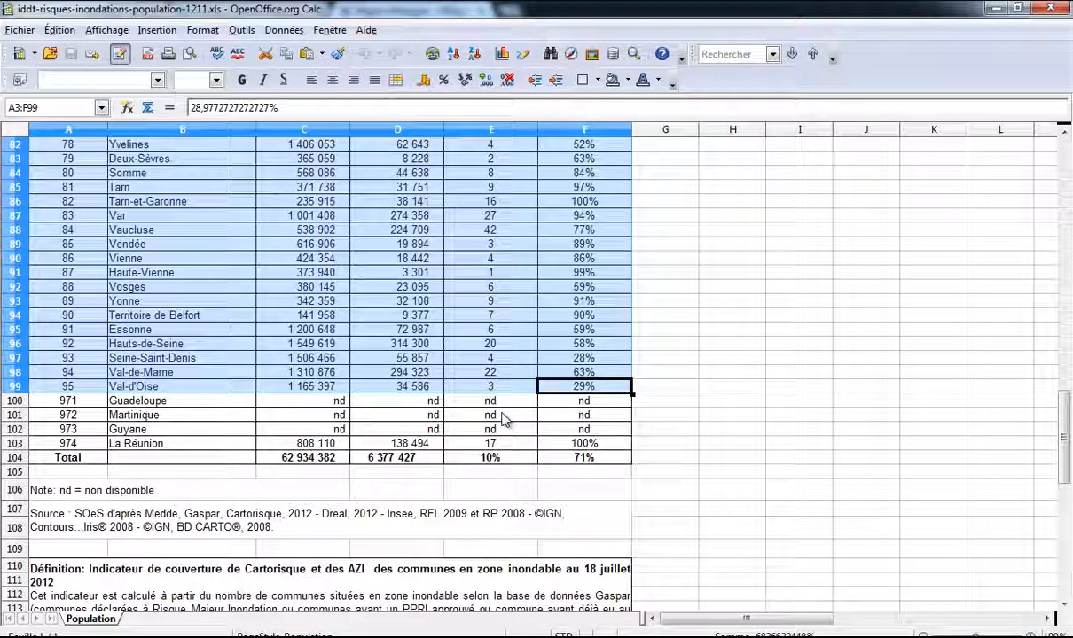
key(ctrl+n)
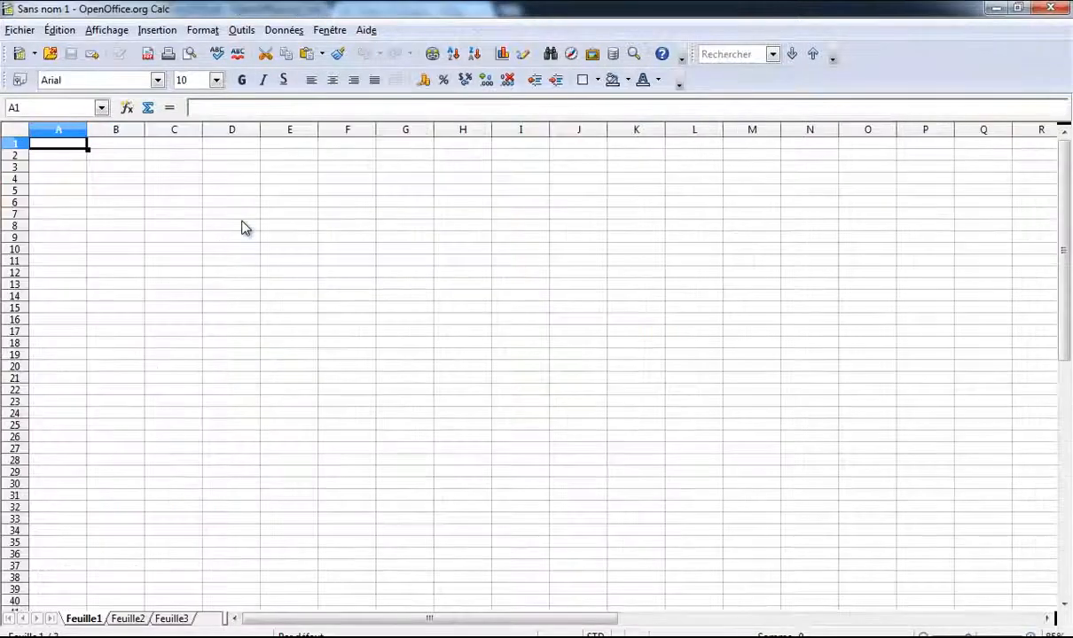
key(ctrl+v)
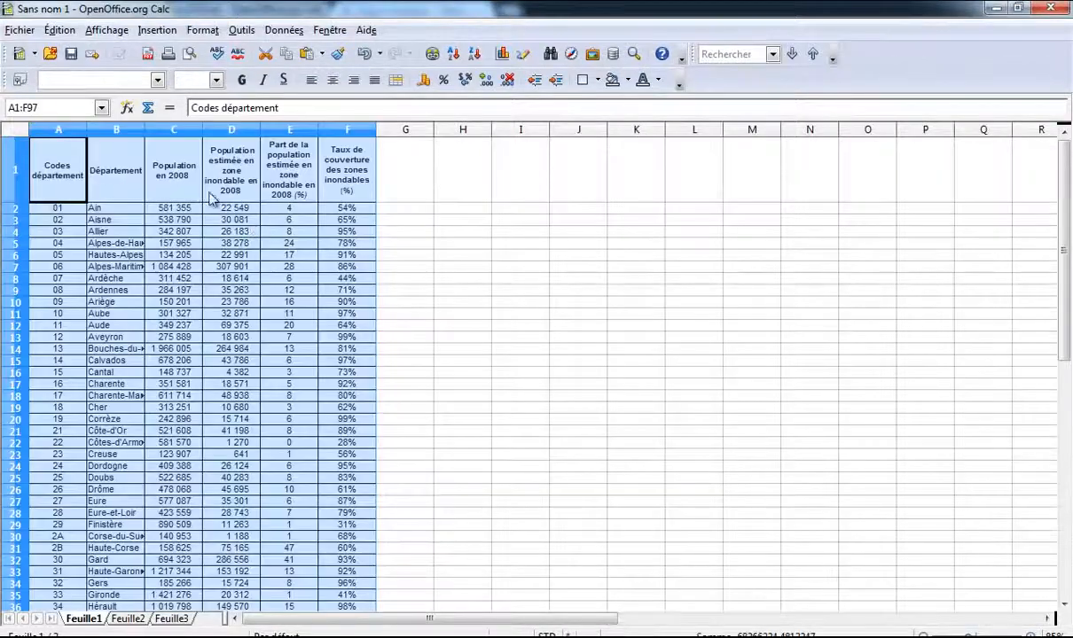
scroll(368, 164, down, 20)
scroll(369, 164, up, 20)
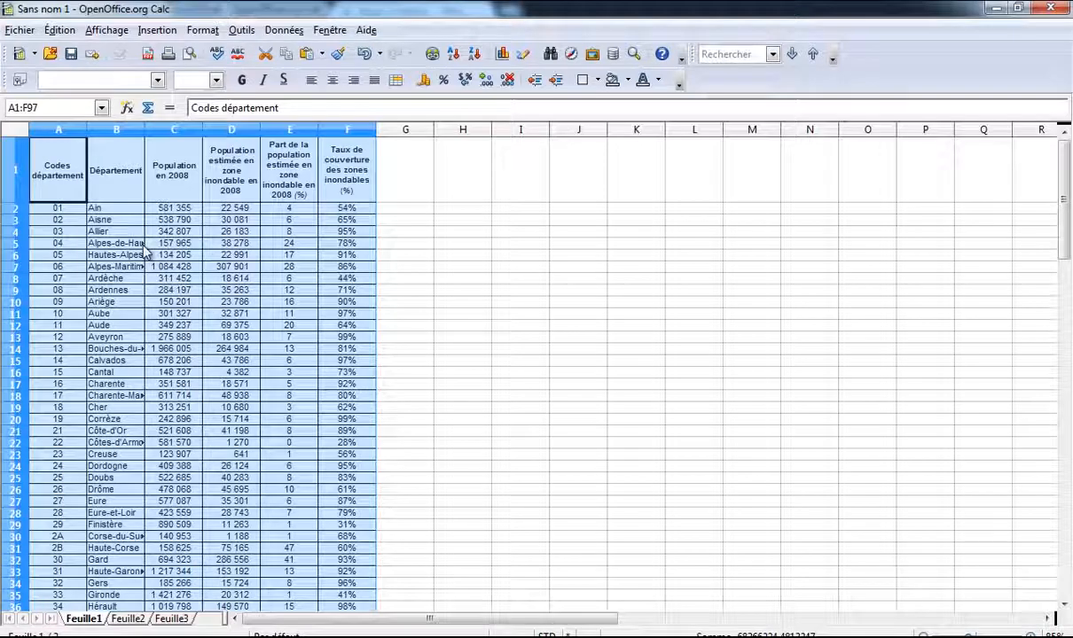
Step: Save the national table as France_Dep.xls in Excel 97/2000/XP format
click(19, 29)
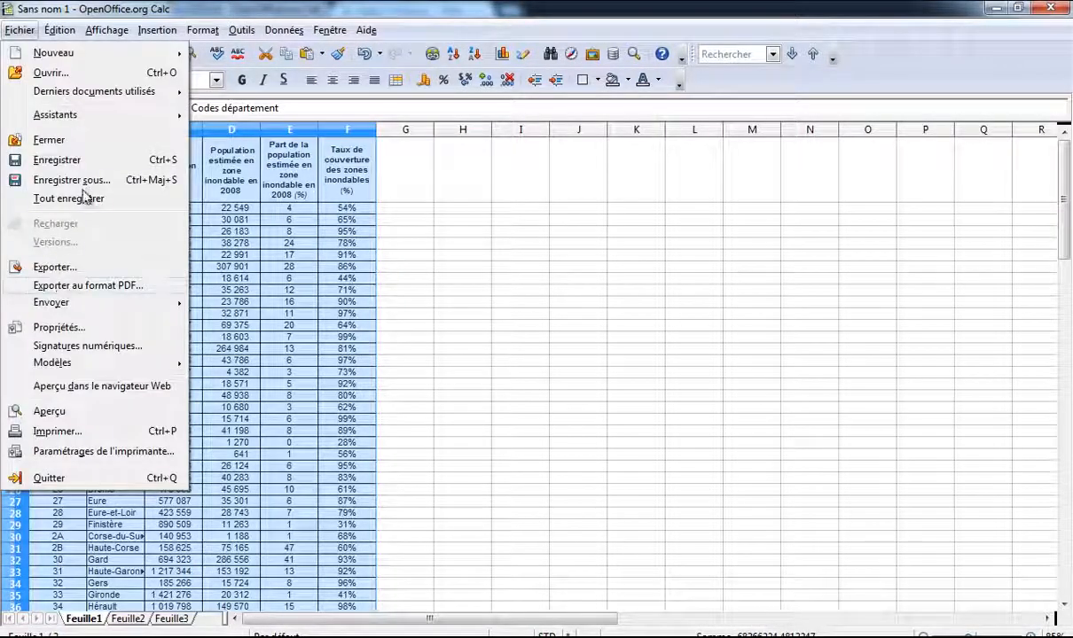
key(Escape)
key(ctrl+shift+s)
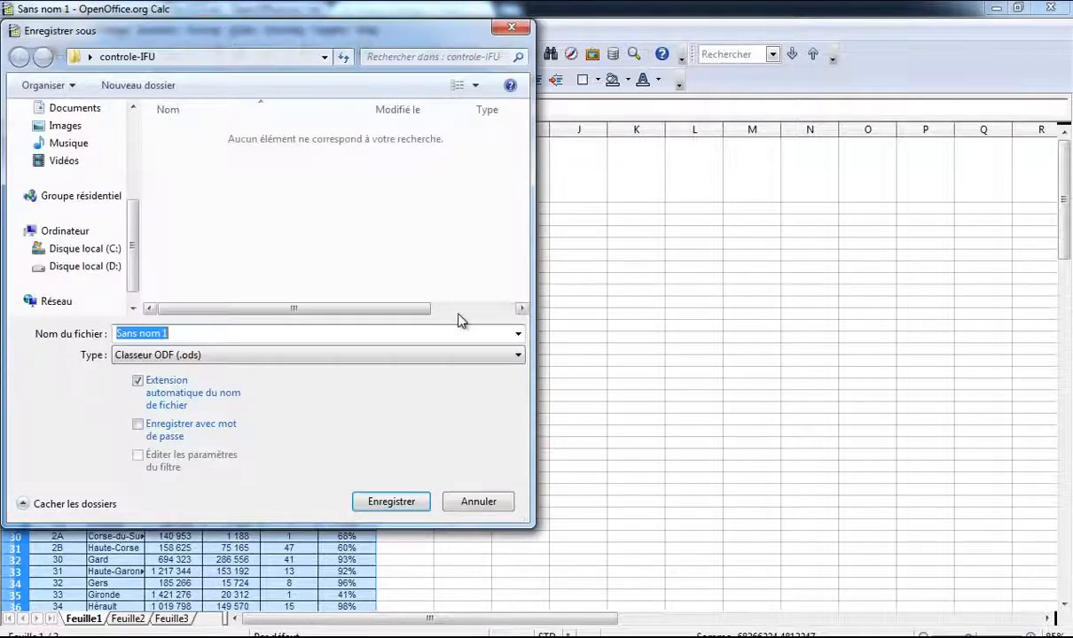
click(284, 354)
click(261, 449)
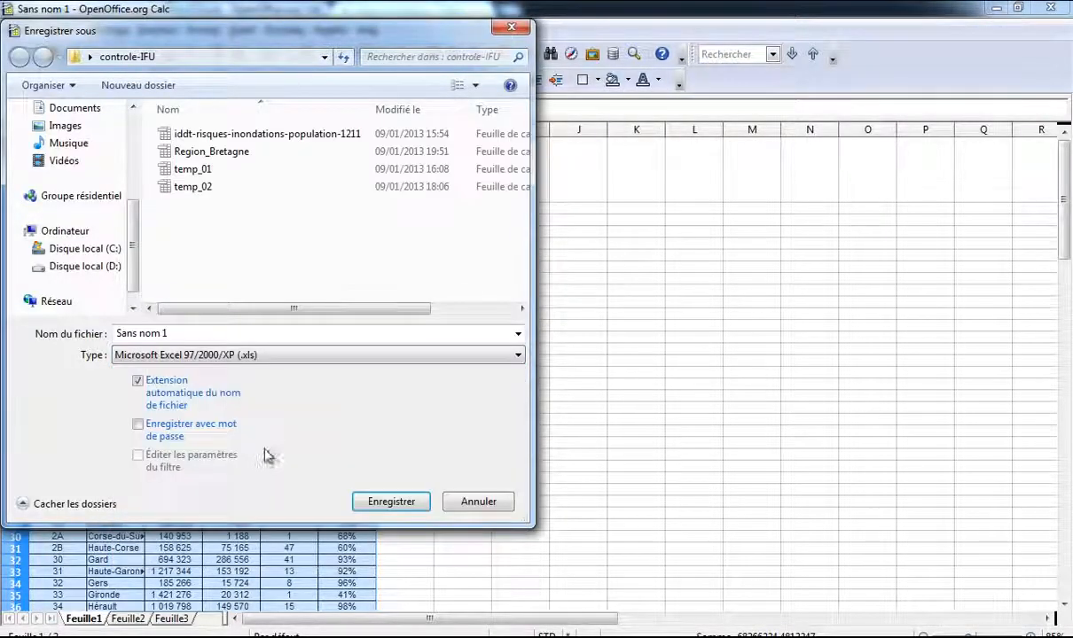
click(203, 332)
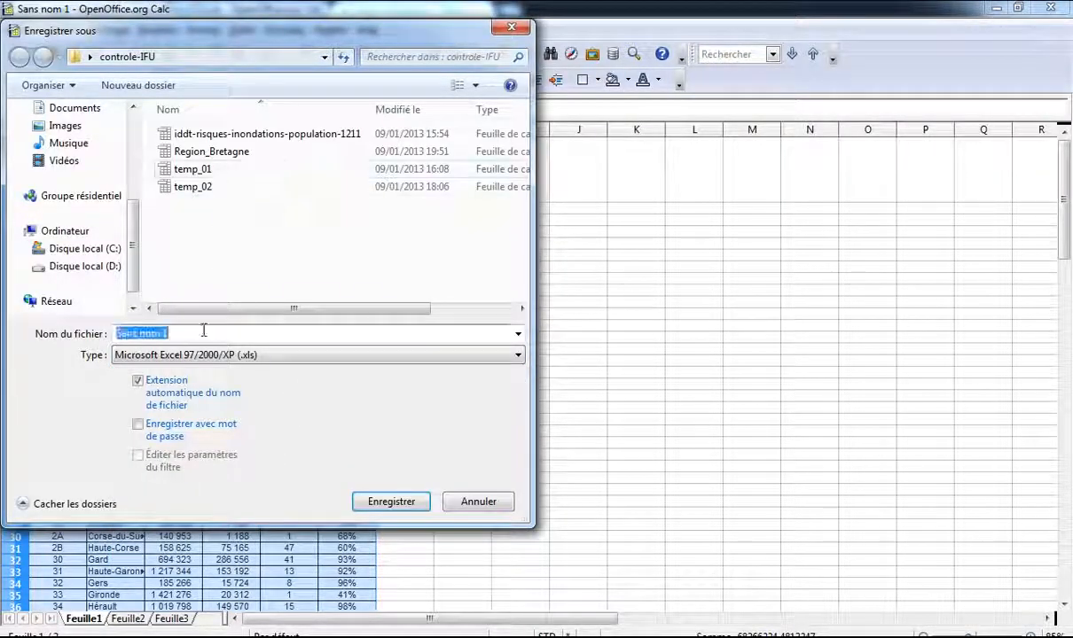
text(f)
key(BackSpace)
text(France_Dep)
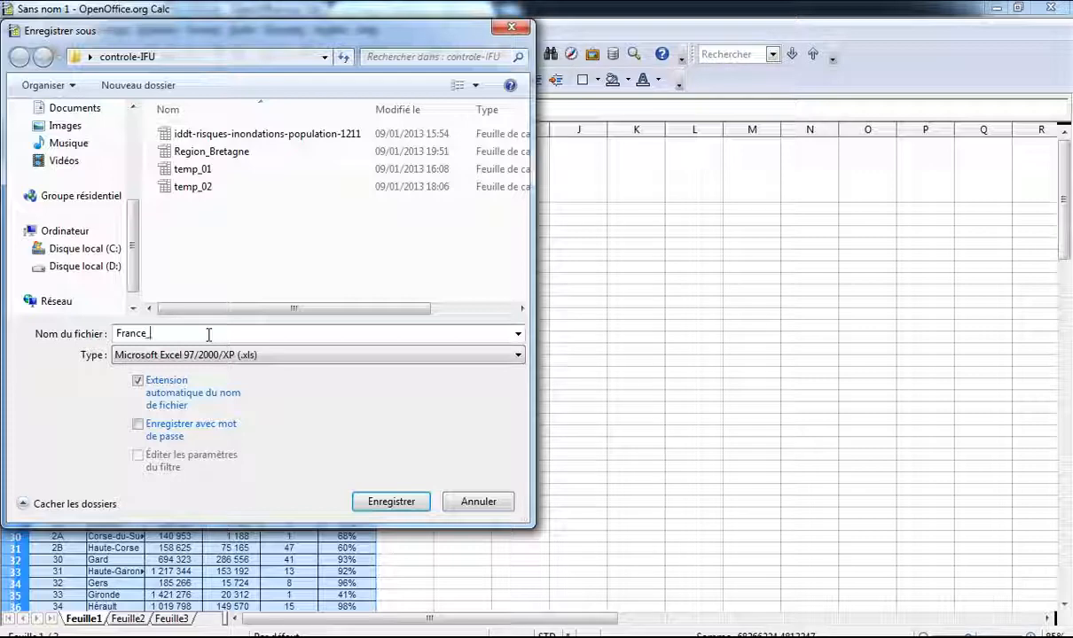
click(380, 502)
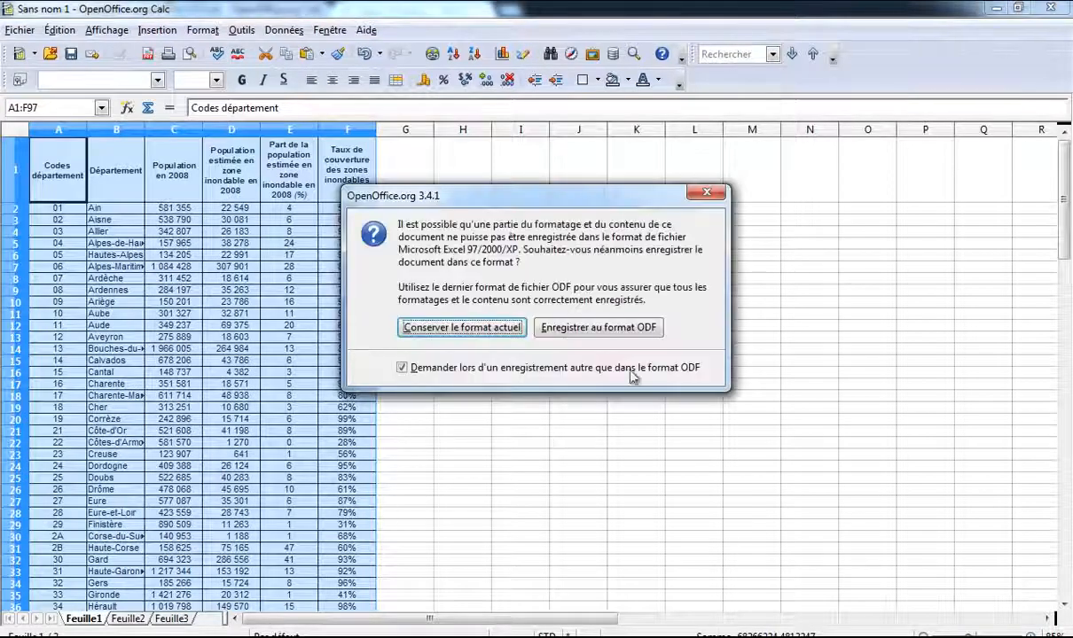
click(444, 315)
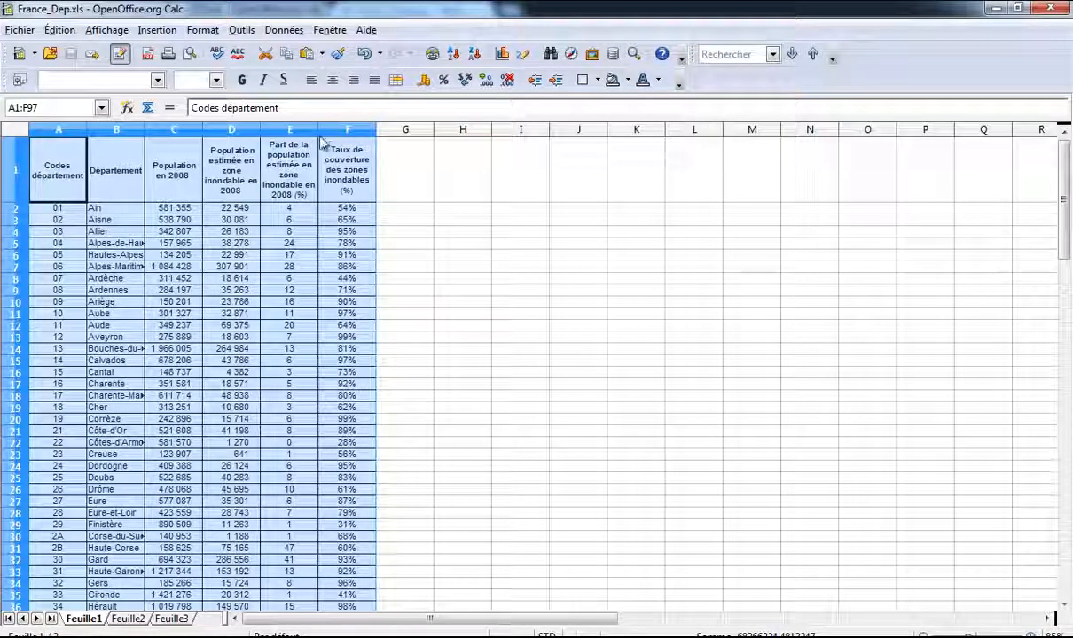
Step: Close the Calc spreadsheets and minimize the Wikipedia page
click(994, 9)
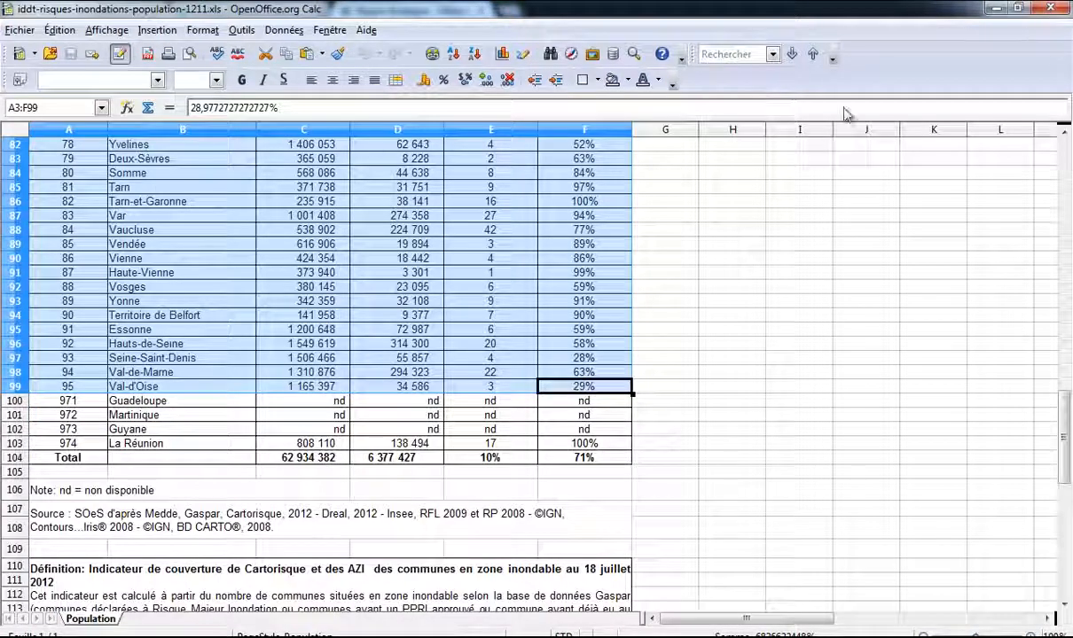
click(1050, 8)
click(991, 8)
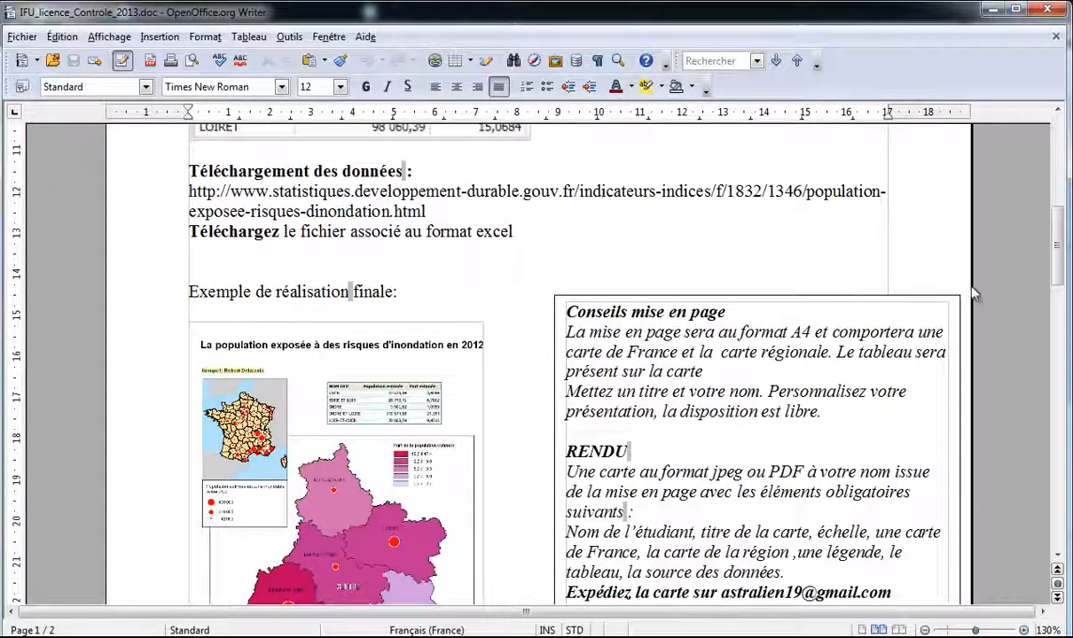
Step: Read through the assignment report, examining its example map image
scroll(178, 382, down, 3)
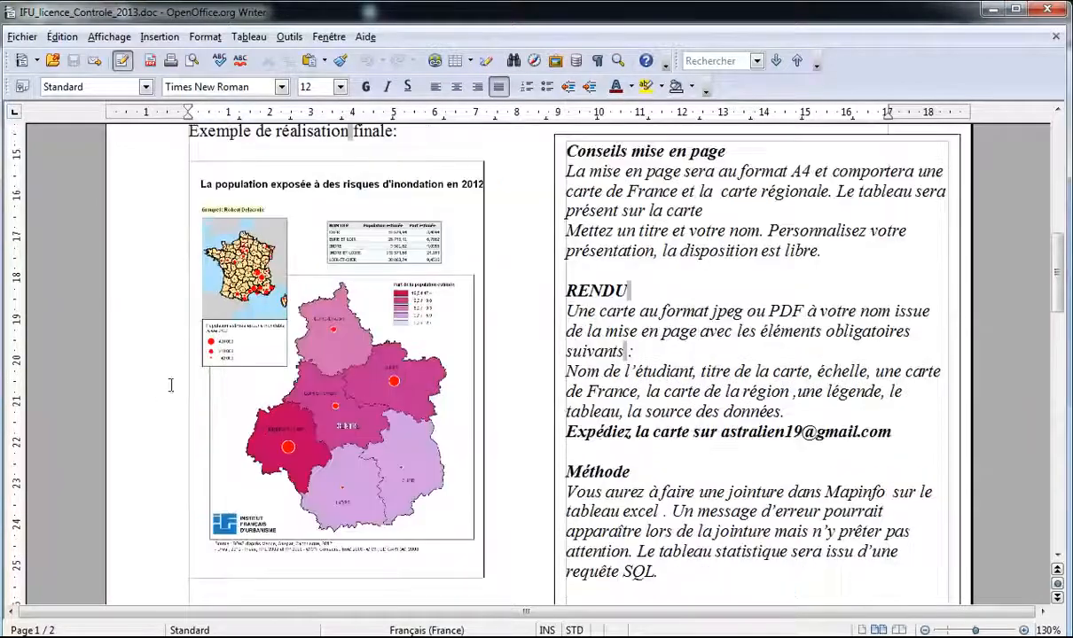
click(239, 317)
ctrl+scroll(244, 302, up, 3)
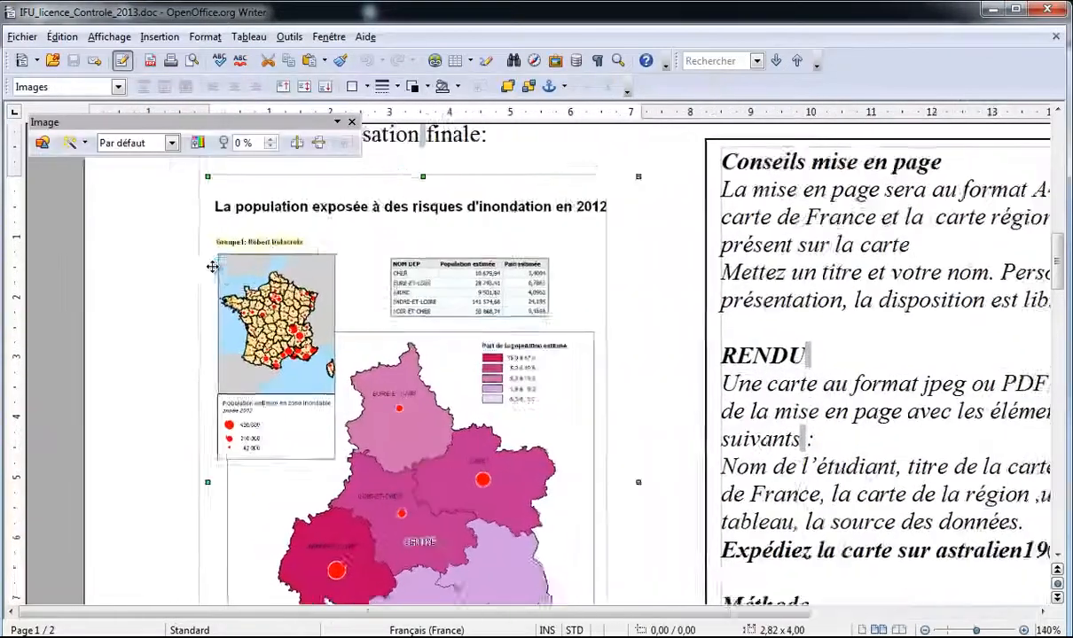
scroll(252, 288, up, 5)
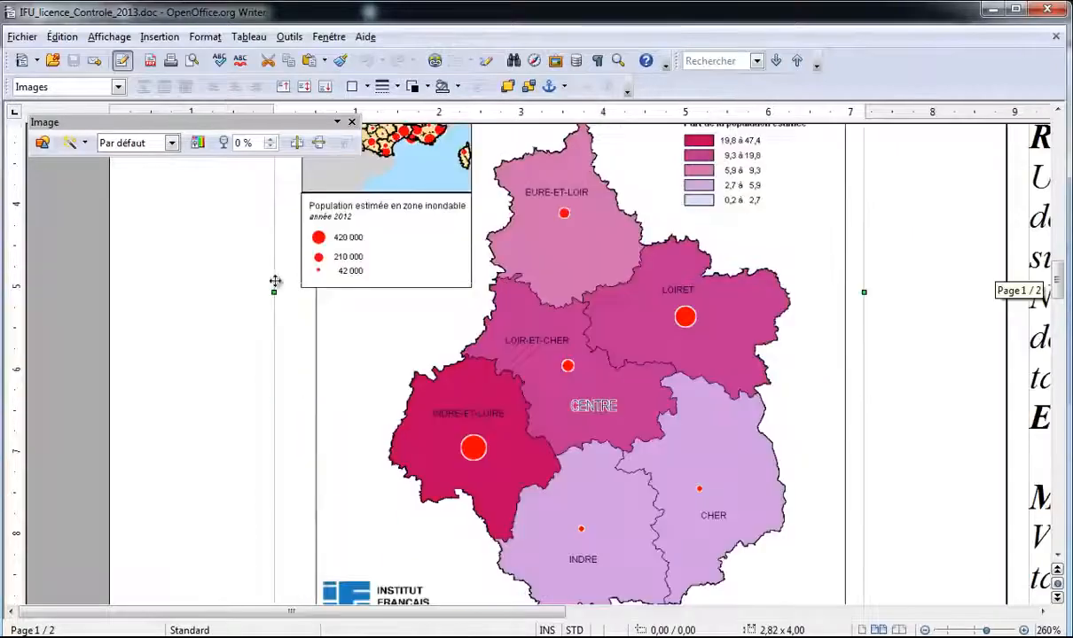
scroll(341, 309, up, 4)
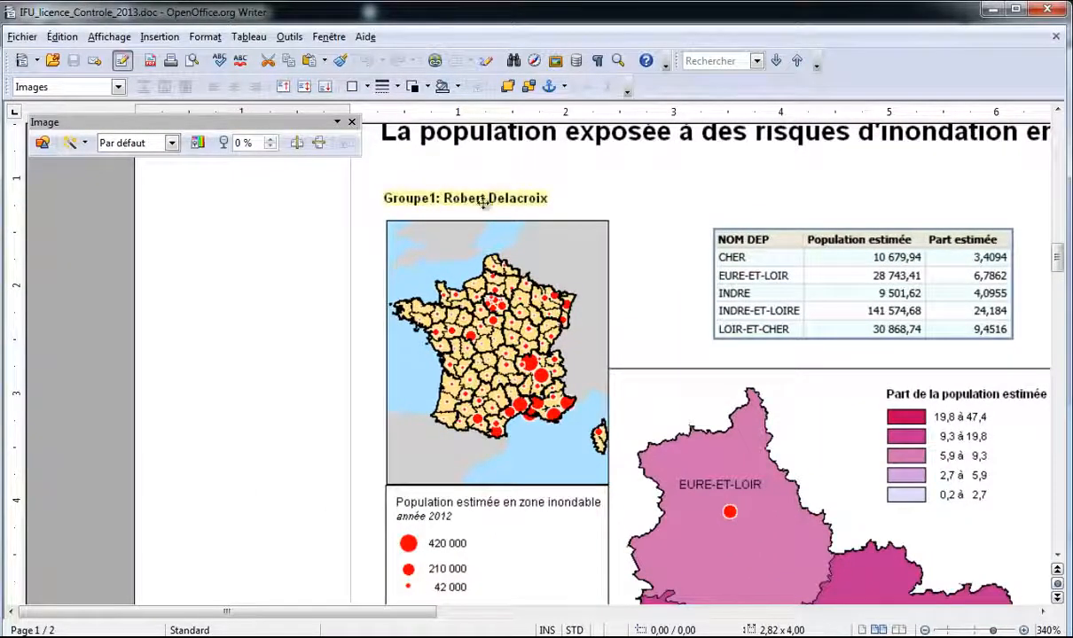
scroll(338, 224, right, 5)
middle_click(589, 256)
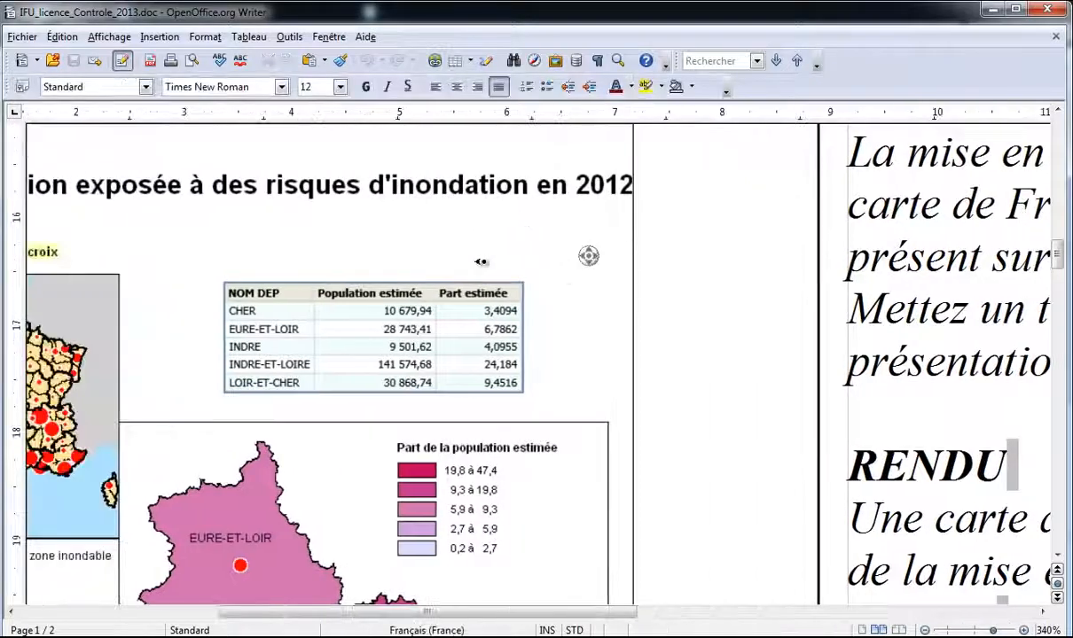
scroll(421, 268, down, 4)
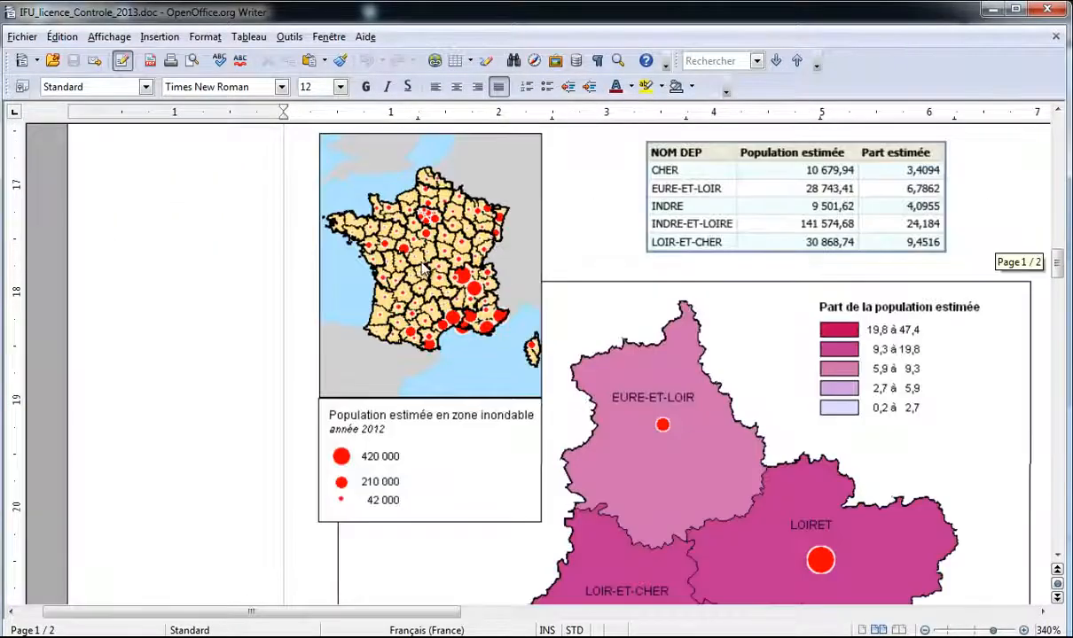
scroll(422, 267, up, 3)
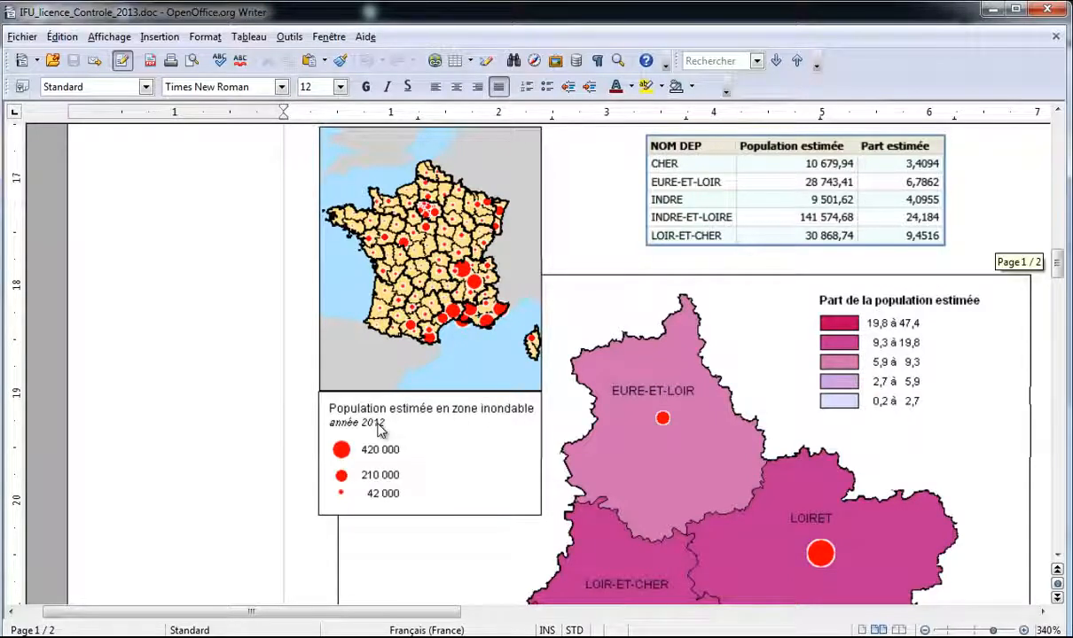
scroll(381, 408, up, 3)
scroll(519, 299, down, 3)
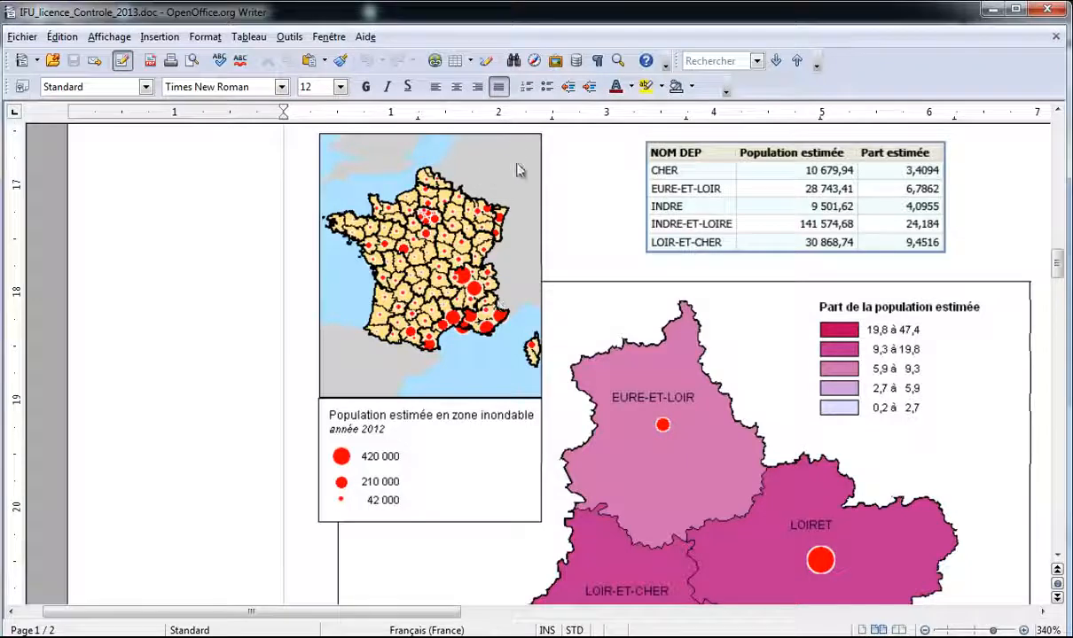
scroll(531, 180, down, 10)
scroll(531, 180, up, 5)
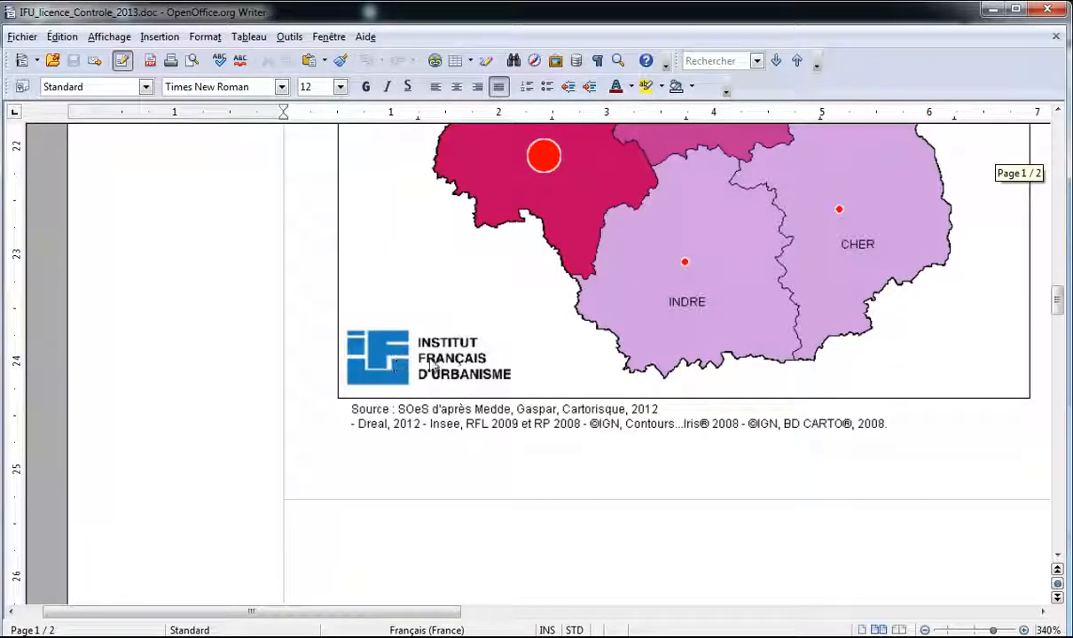
scroll(417, 364, down, 1)
scroll(430, 364, up, 3)
scroll(430, 364, down, 3)
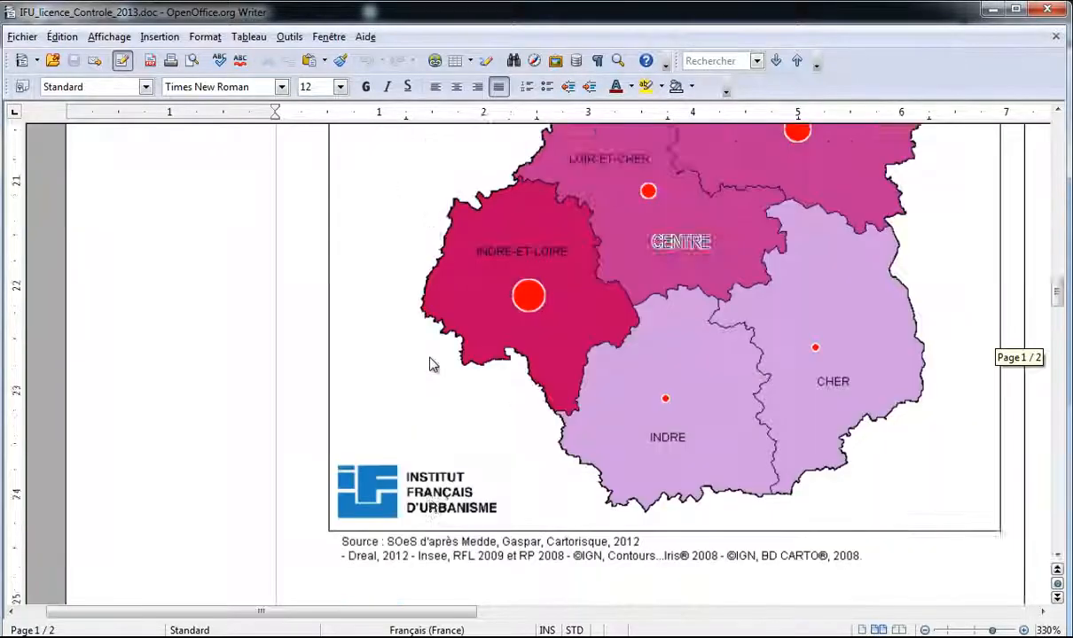
scroll(429, 361, down, 1)
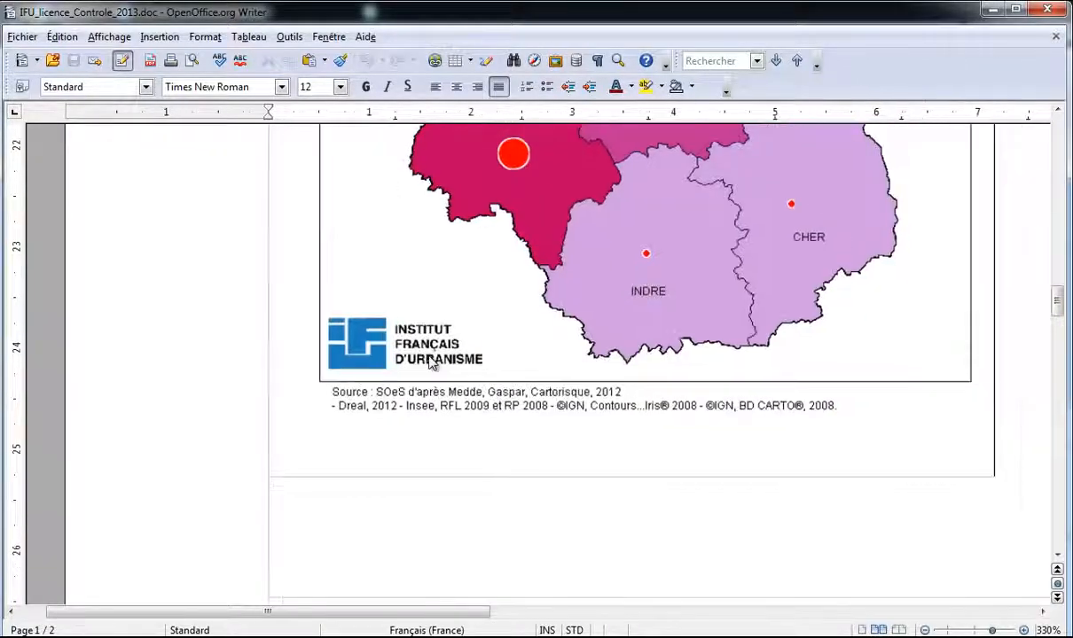
scroll(431, 364, up, 4)
scroll(430, 362, down, 4)
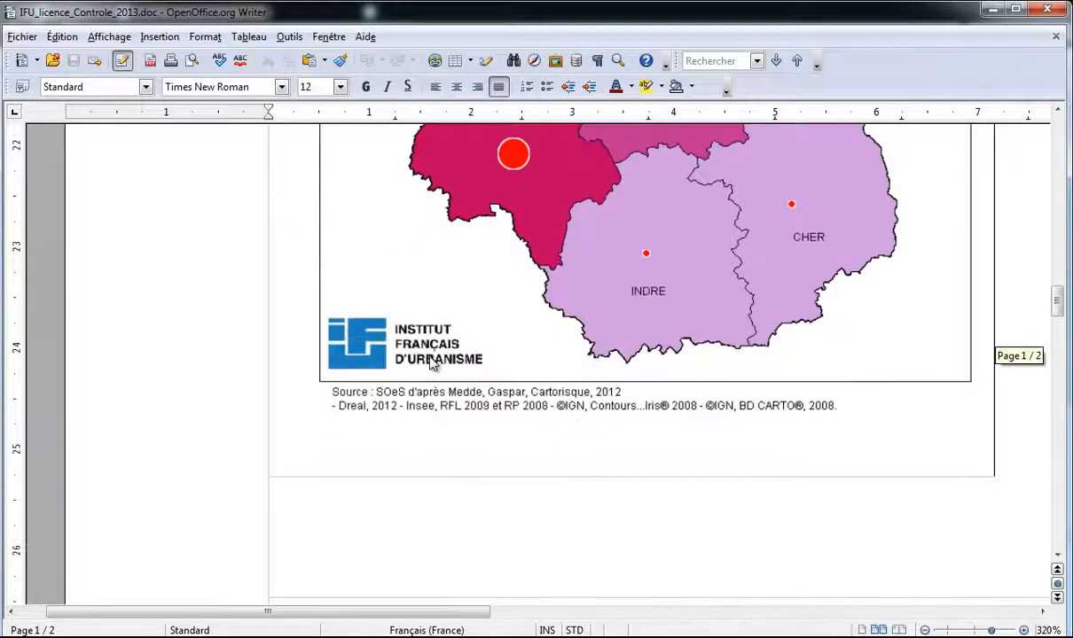
scroll(432, 359, up, 4)
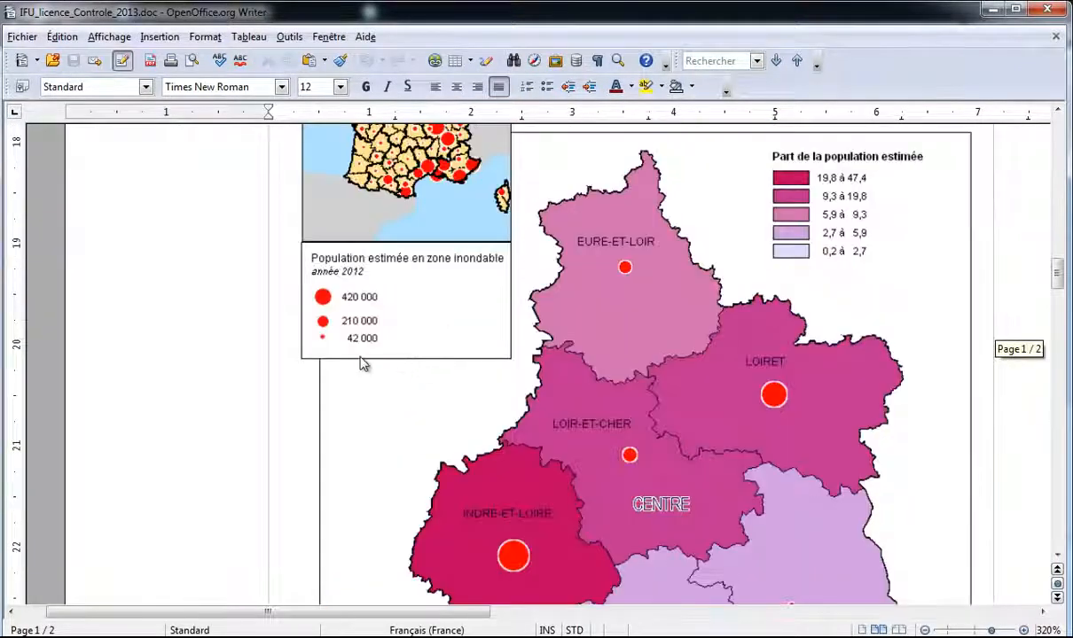
scroll(359, 308, up, 2)
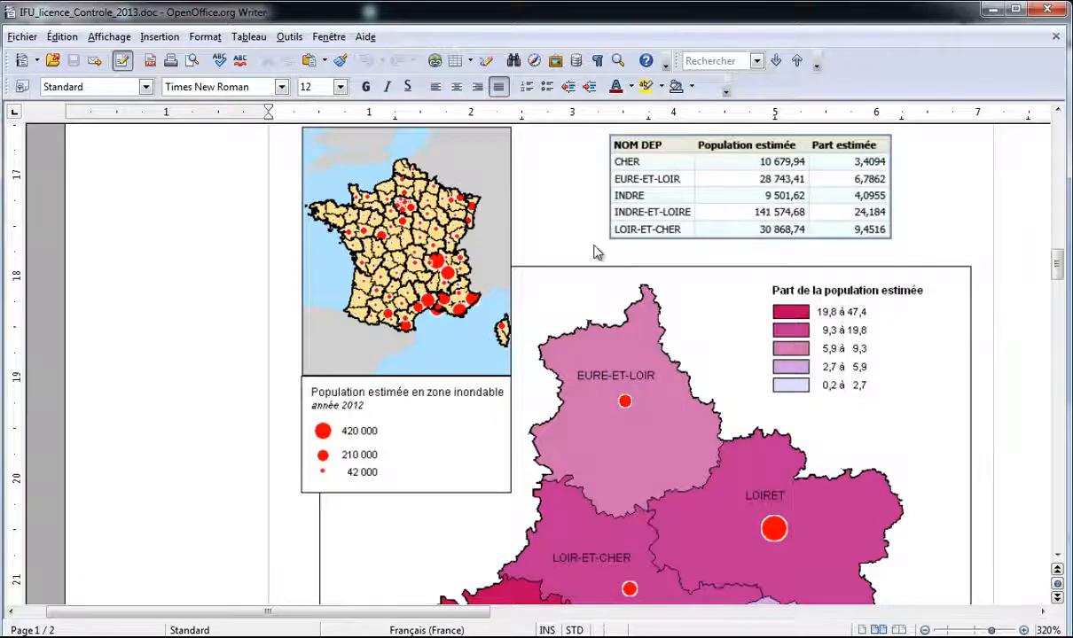
scroll(567, 240, up, 3)
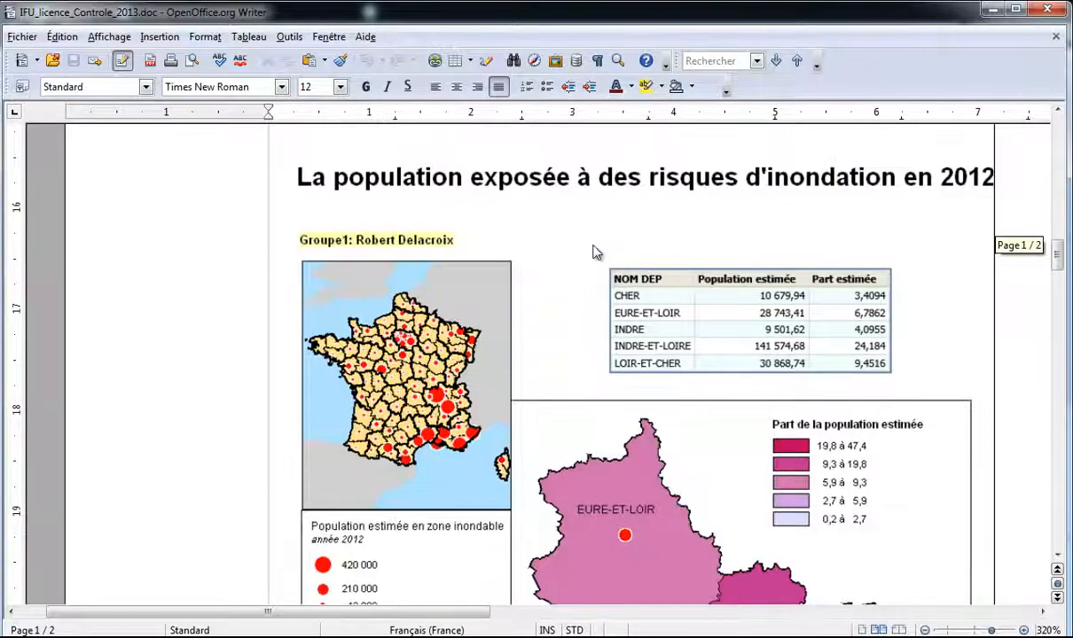
Step: Inspect the report's table picture, then minimize Writer
click(676, 288)
click(1009, 284)
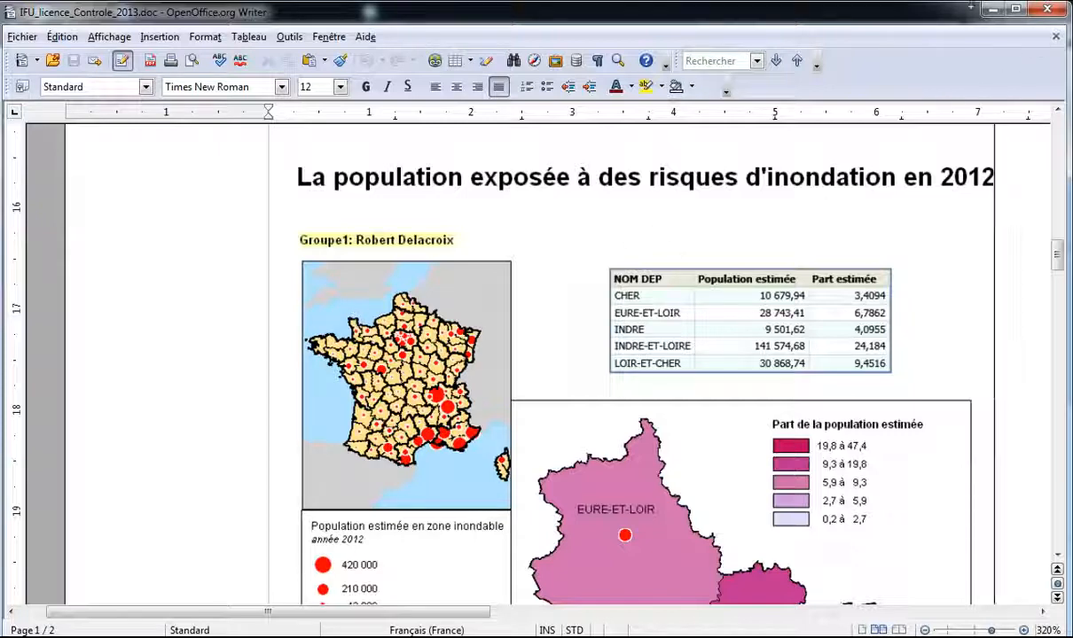
click(990, 10)
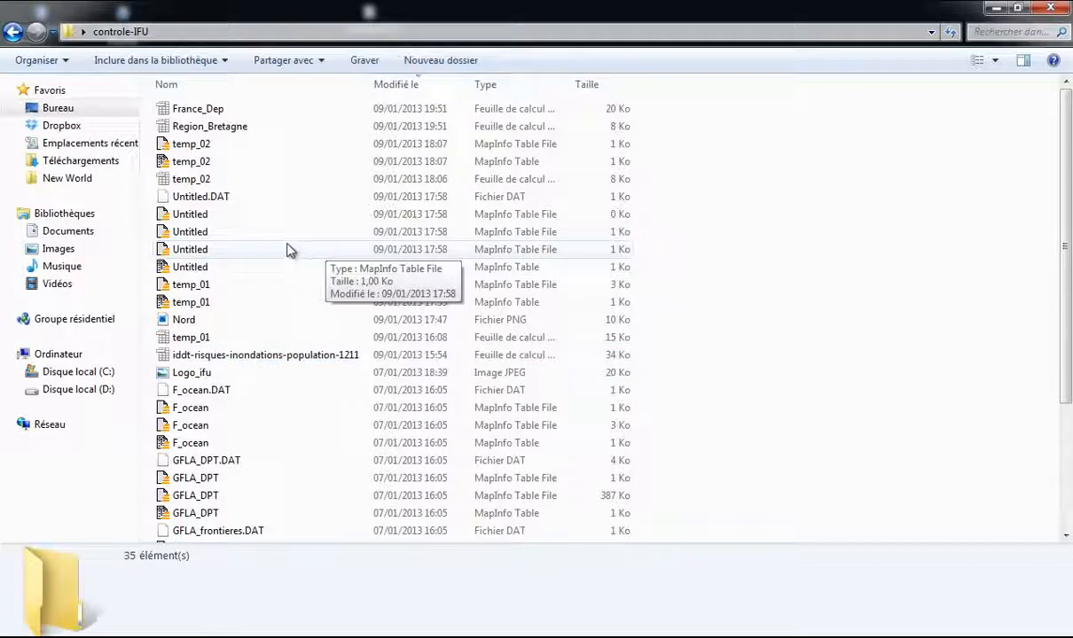
Step: Look over the controle-IFU folder listing, then close the Explorer window
scroll(213, 142, down, 3)
scroll(283, 346, up, 3)
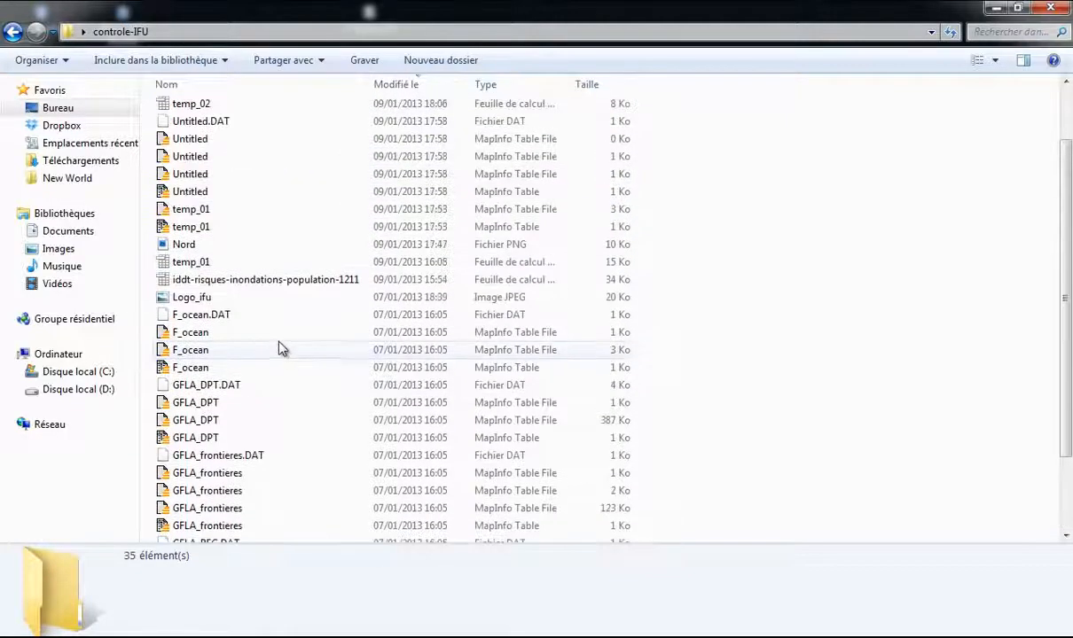
scroll(221, 190, down, 3)
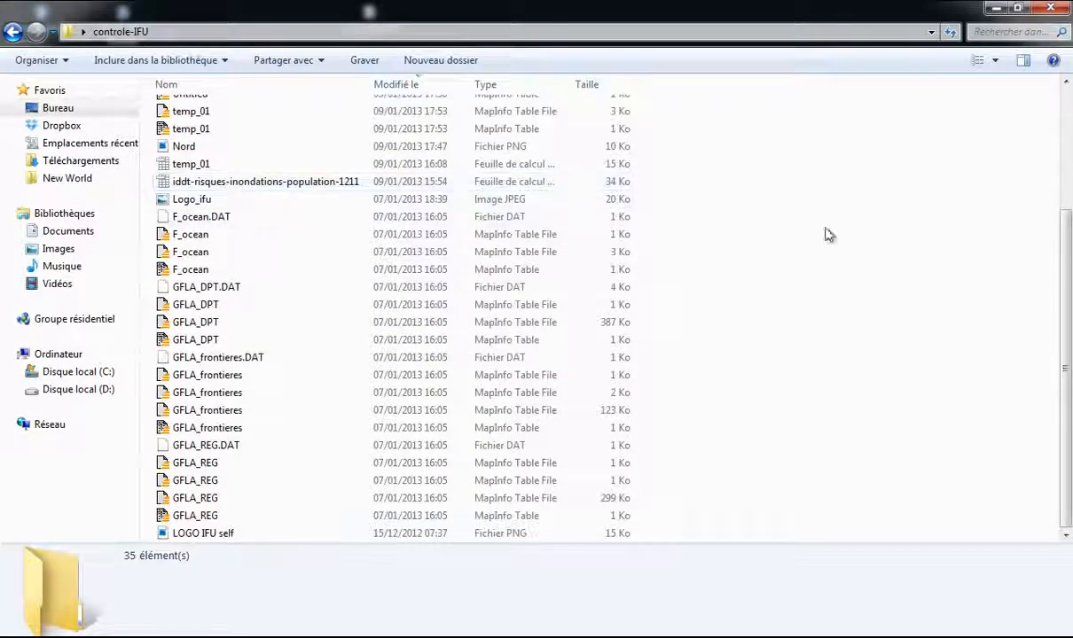
click(996, 8)
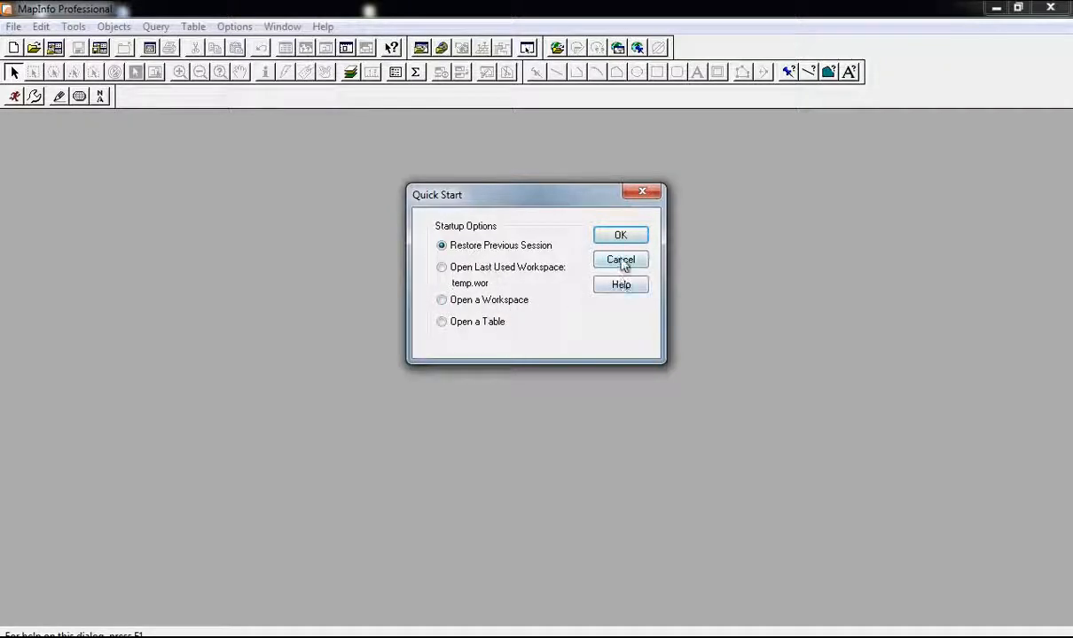
Step: Dismiss Quick Start and browse the Open dialog to the controle-IFU folder on the desktop
click(643, 191)
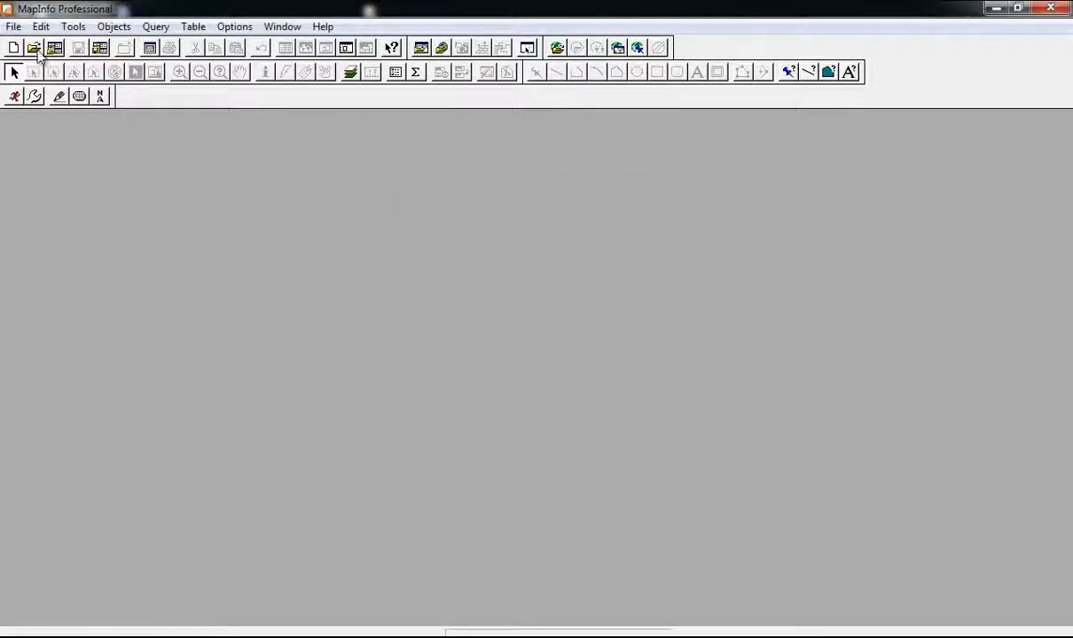
click(14, 27)
click(42, 64)
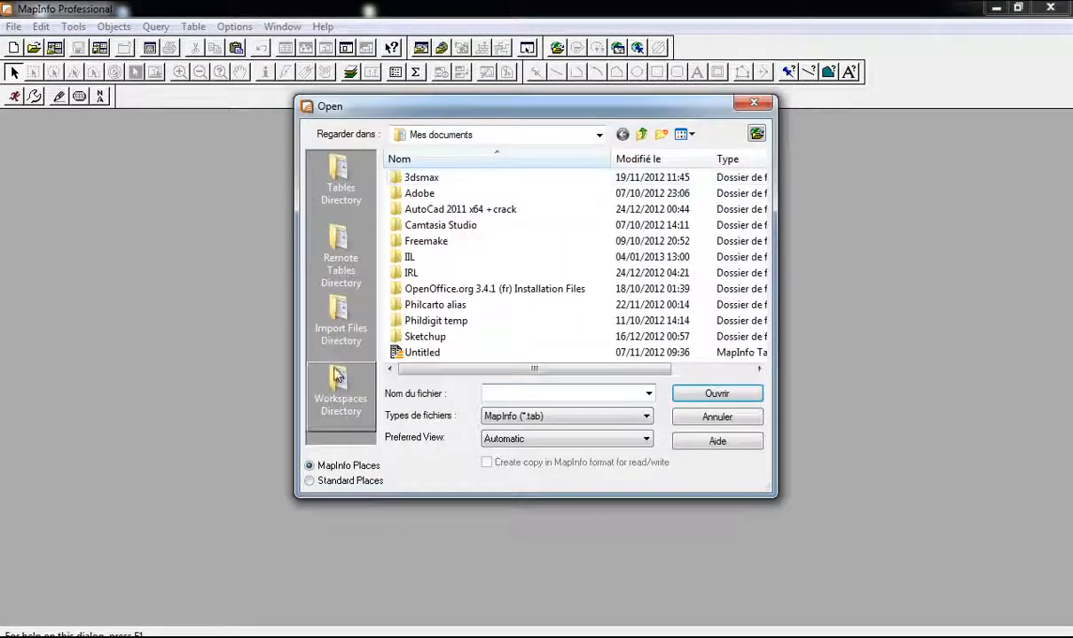
click(330, 480)
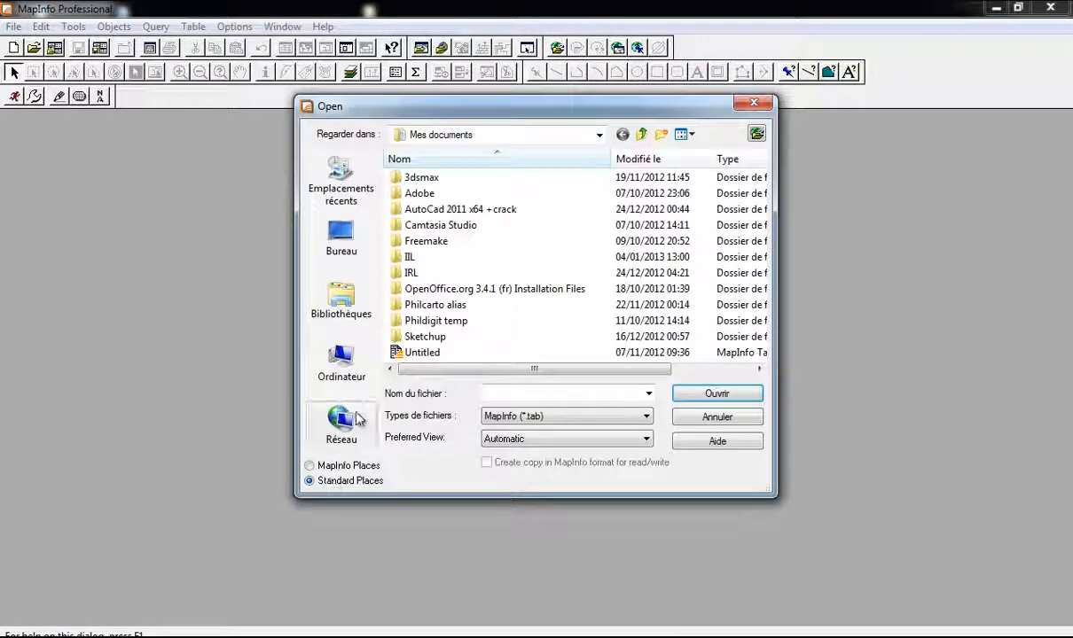
click(341, 241)
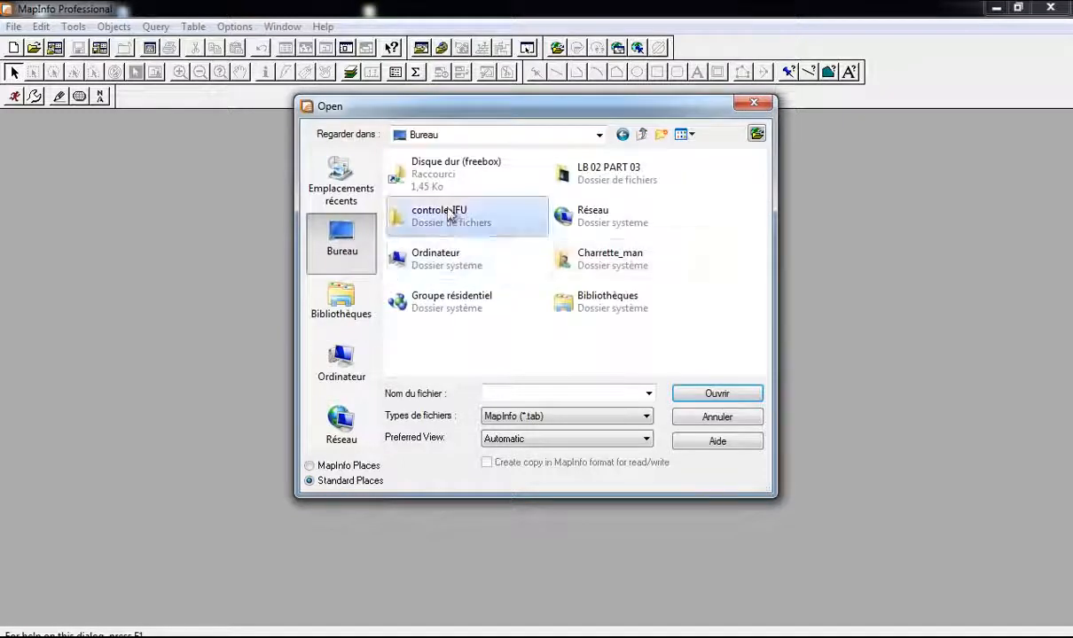
double_click(448, 213)
Step: Delete the three leftover temp and Untitled tables from the controle-IFU folder
click(442, 179)
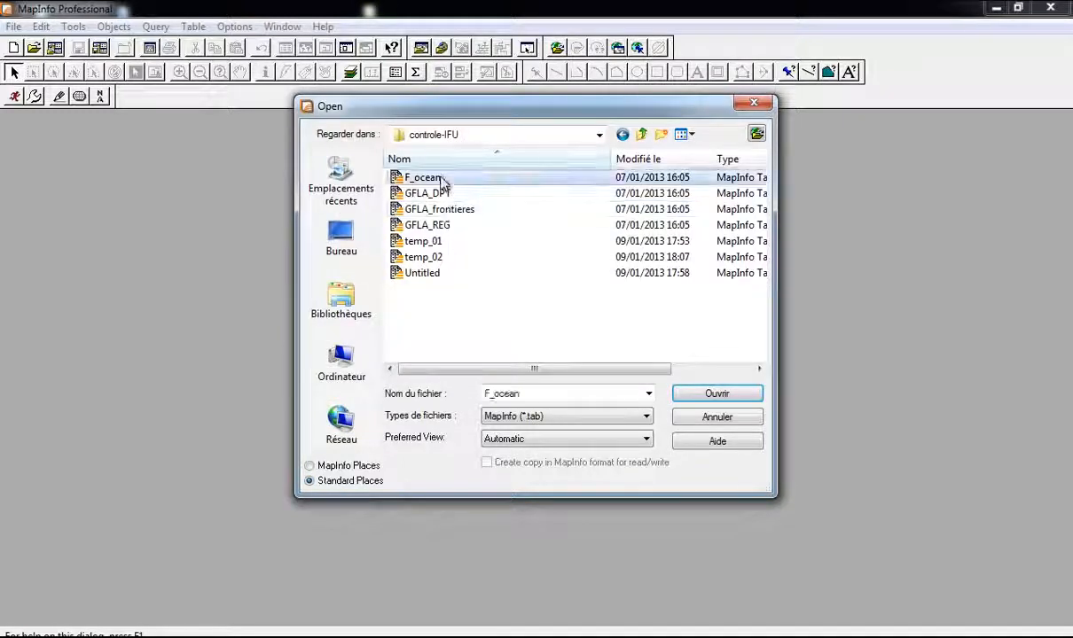
ctrl+click(461, 195)
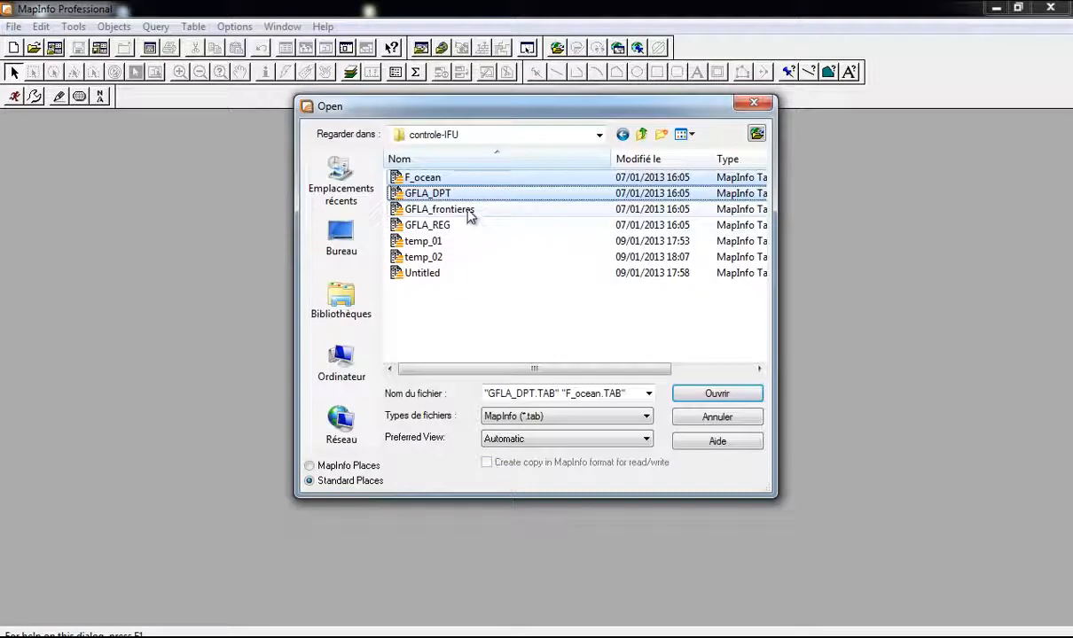
ctrl+click(465, 211)
ctrl+click(445, 227)
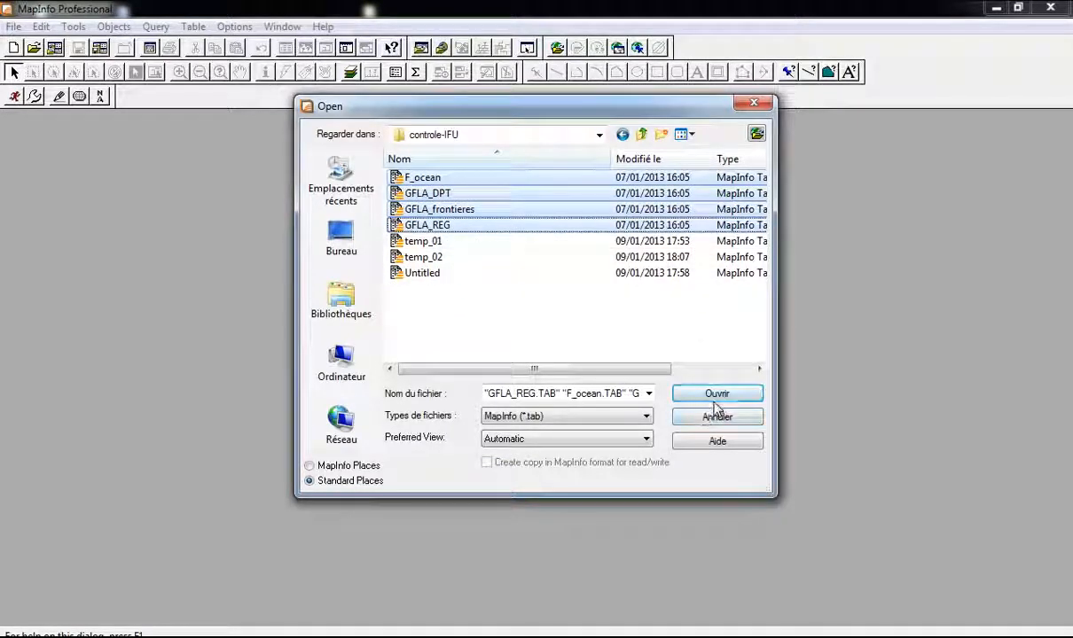
drag(458, 297, 426, 250)
key(Delete)
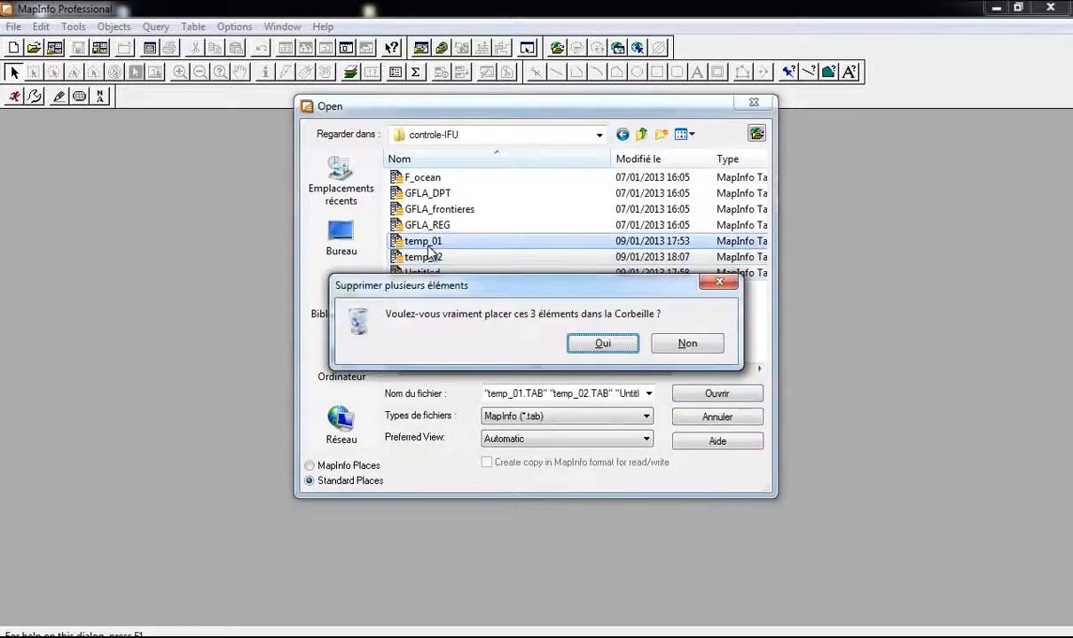
key(Return)
Step: Open F_ocean, GFLA_DPT, GFLA_frontieres and GFLA_REG together in one map window
click(435, 179)
shift+click(427, 225)
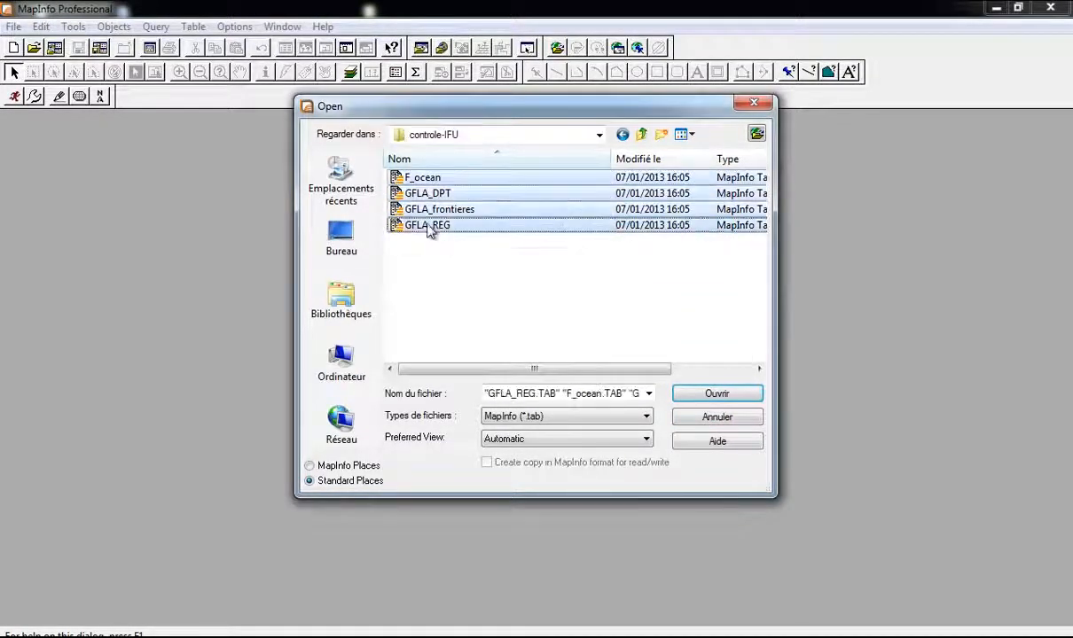
click(683, 395)
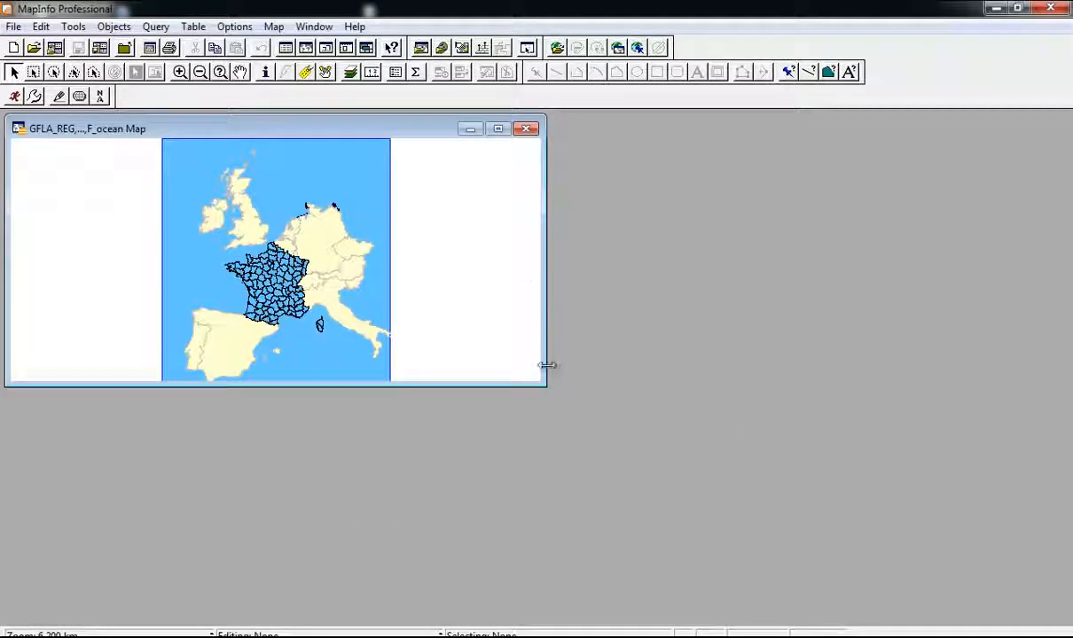
Step: Enlarge the map window, move the layer list aside and re-maximise MapInfo
drag(544, 385, 1055, 621)
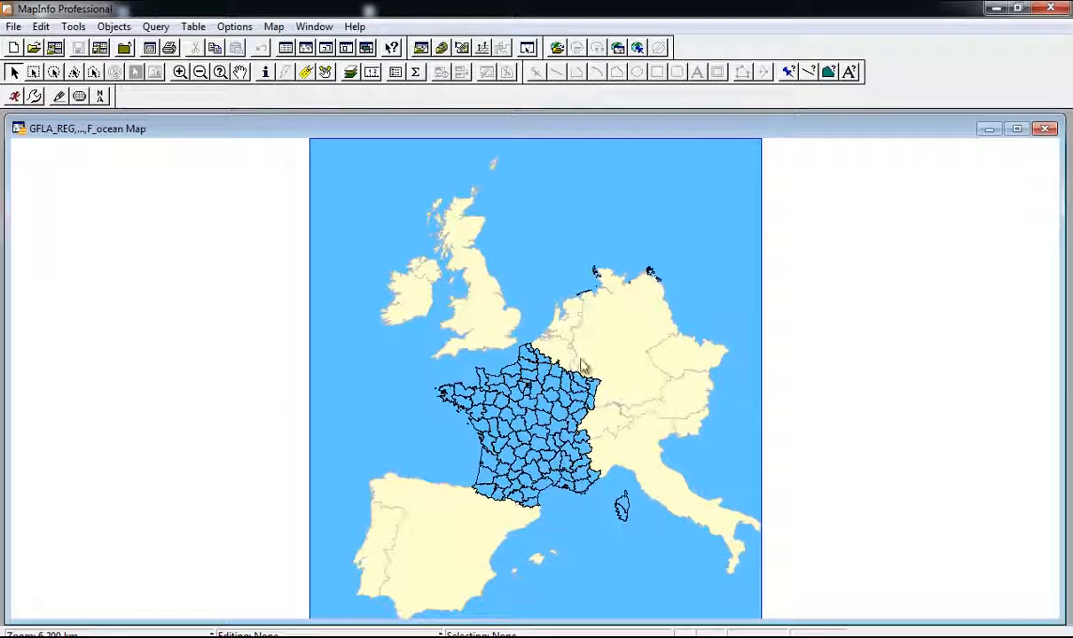
drag(402, 131, 399, 127)
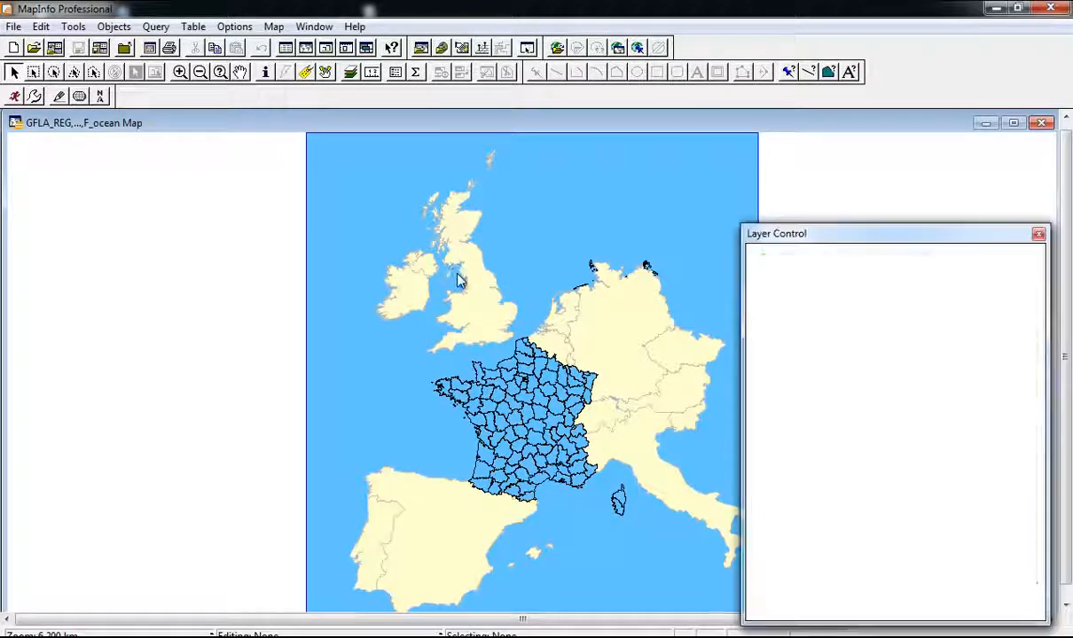
drag(800, 235, 79, 149)
mouse_move(326, 541)
mouse_down()
mouse_move(297, 550)
mouse_move(308, 551)
mouse_up()
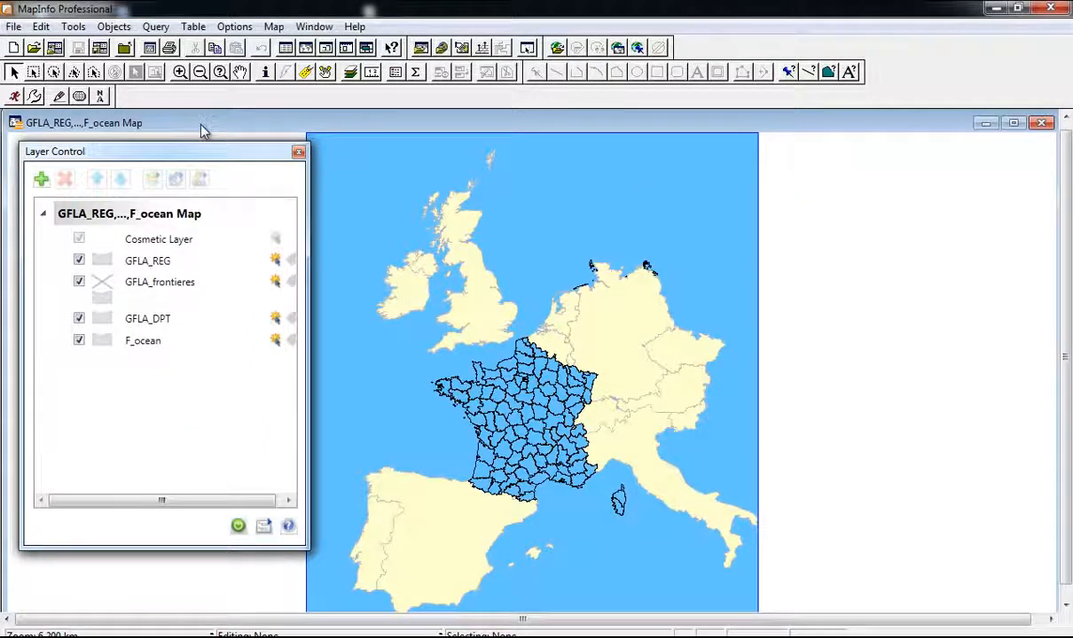
key(super+Right)
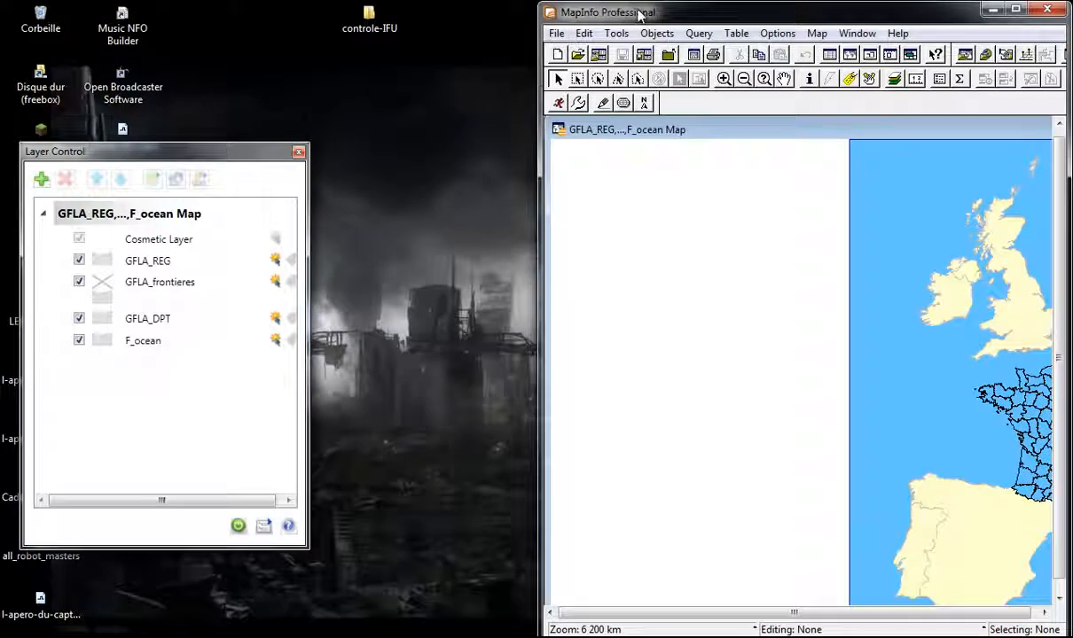
key(super+Left)
key(super+Up)
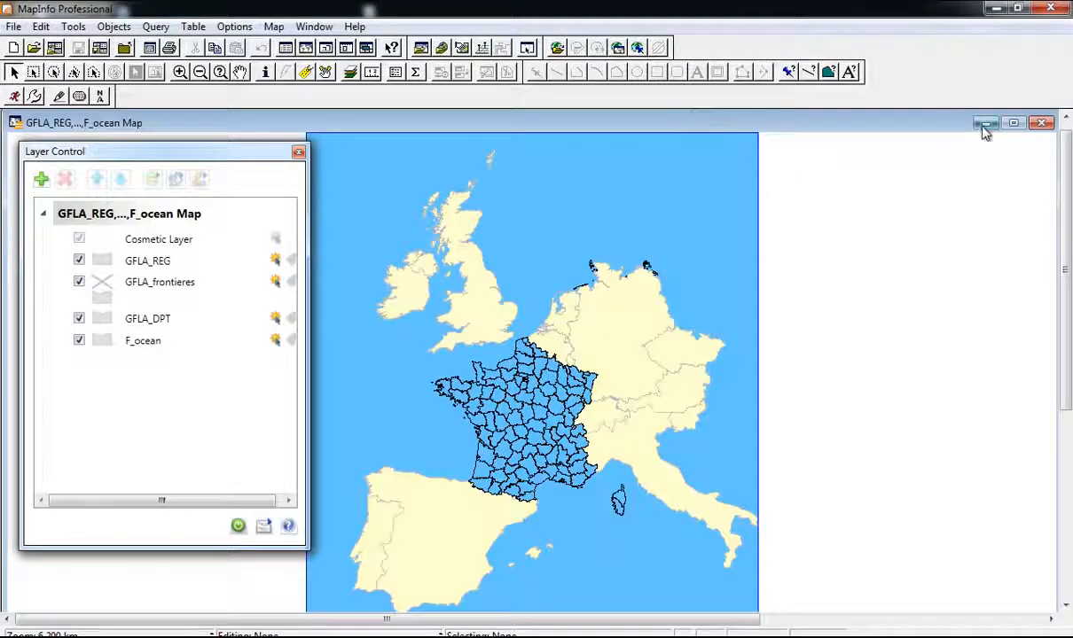
Step: Reposition the floating map window and select the F_ocean layer in Layer Control
click(1015, 124)
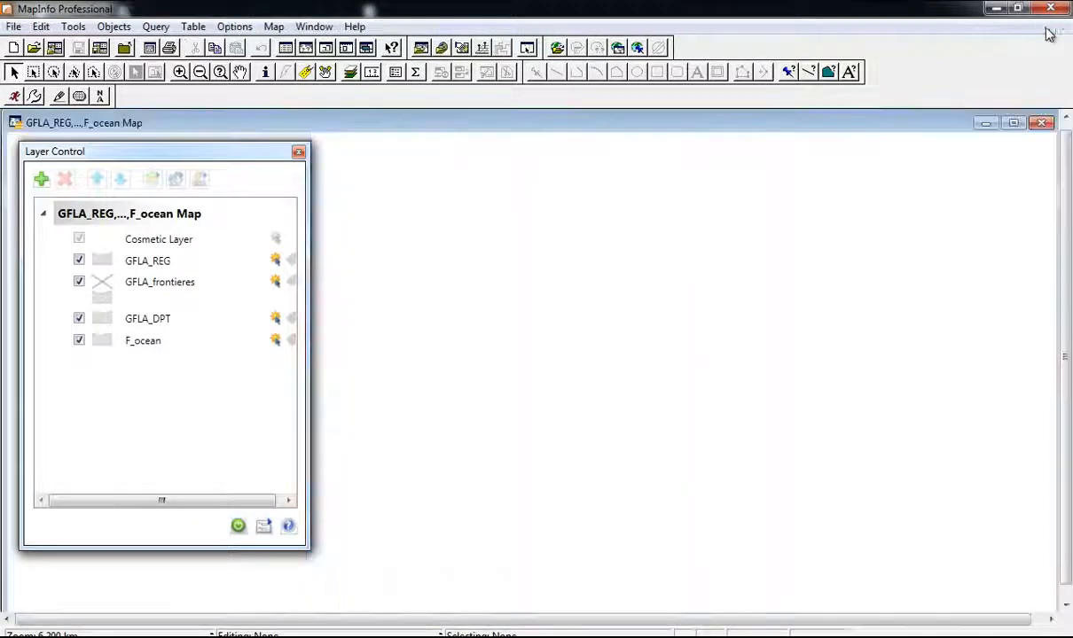
click(1048, 27)
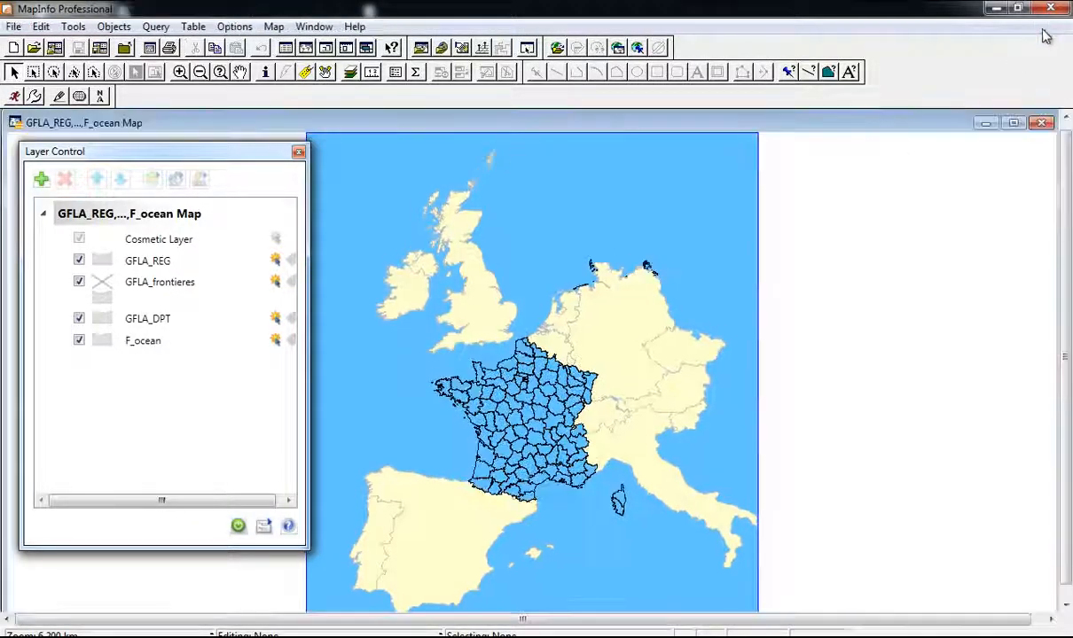
drag(29, 127, 365, 129)
drag(456, 130, 436, 129)
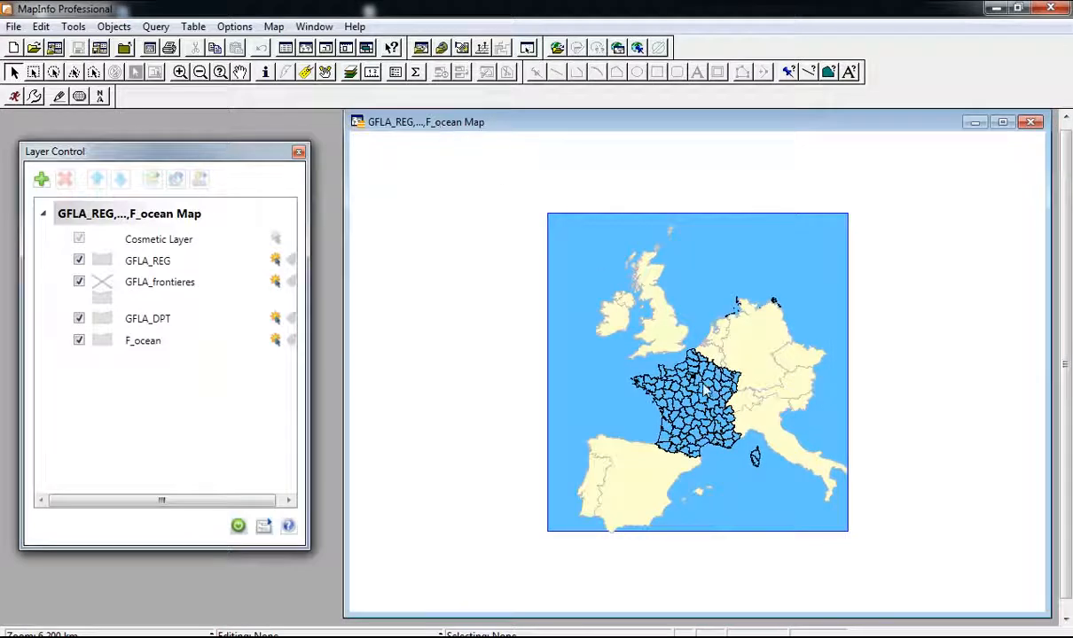
scroll(673, 359, up, 1)
scroll(700, 396, down, 1)
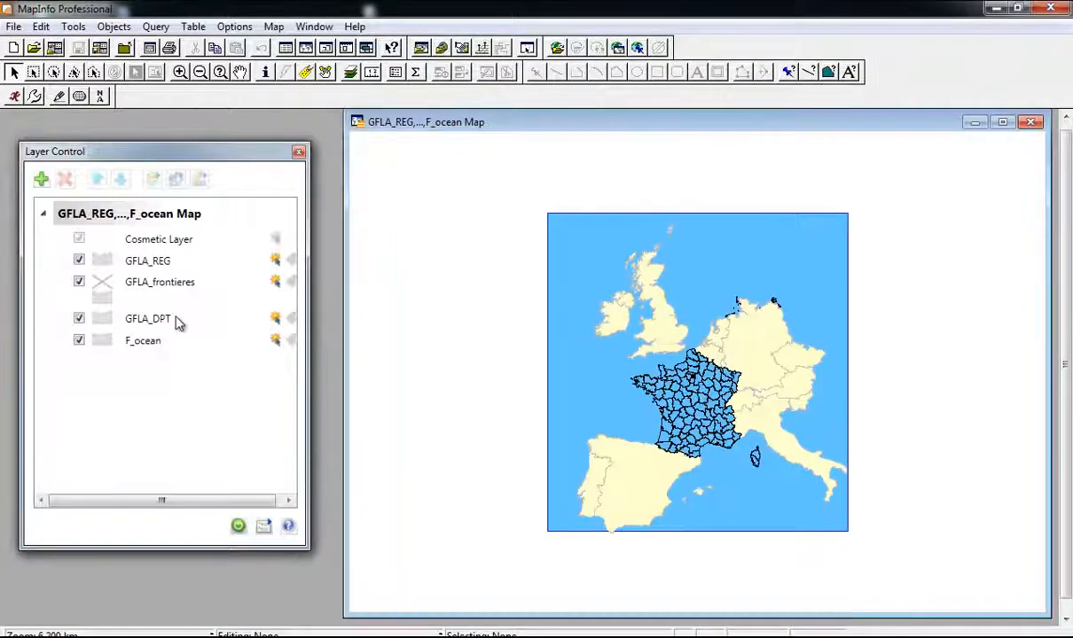
click(144, 341)
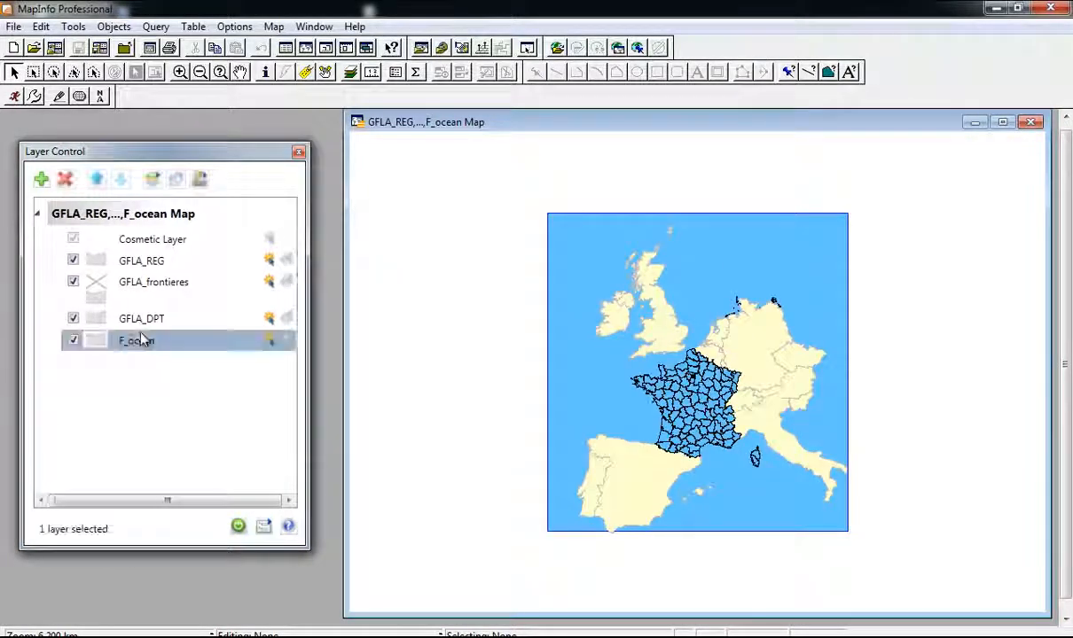
Step: Set the F_ocean layer's Region Style foreground to a pale light blue
click(95, 342)
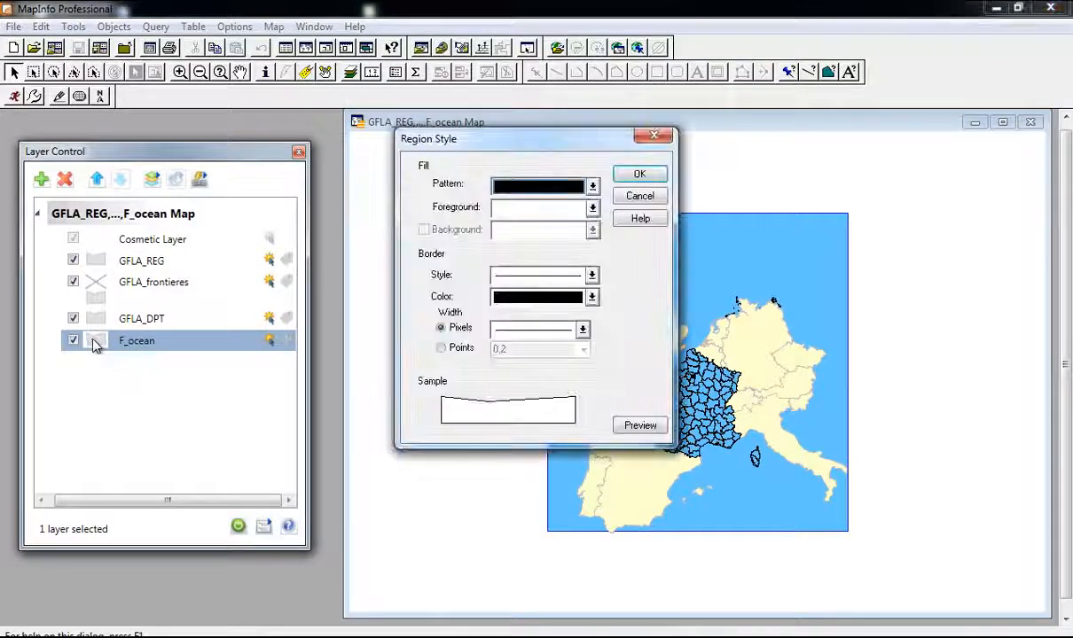
click(541, 209)
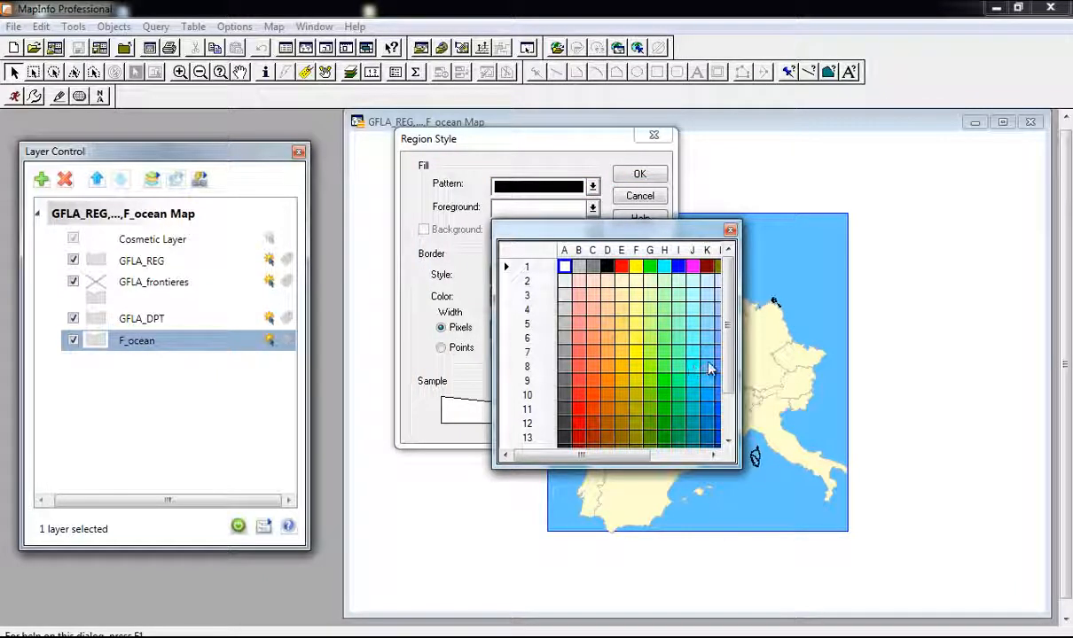
click(711, 337)
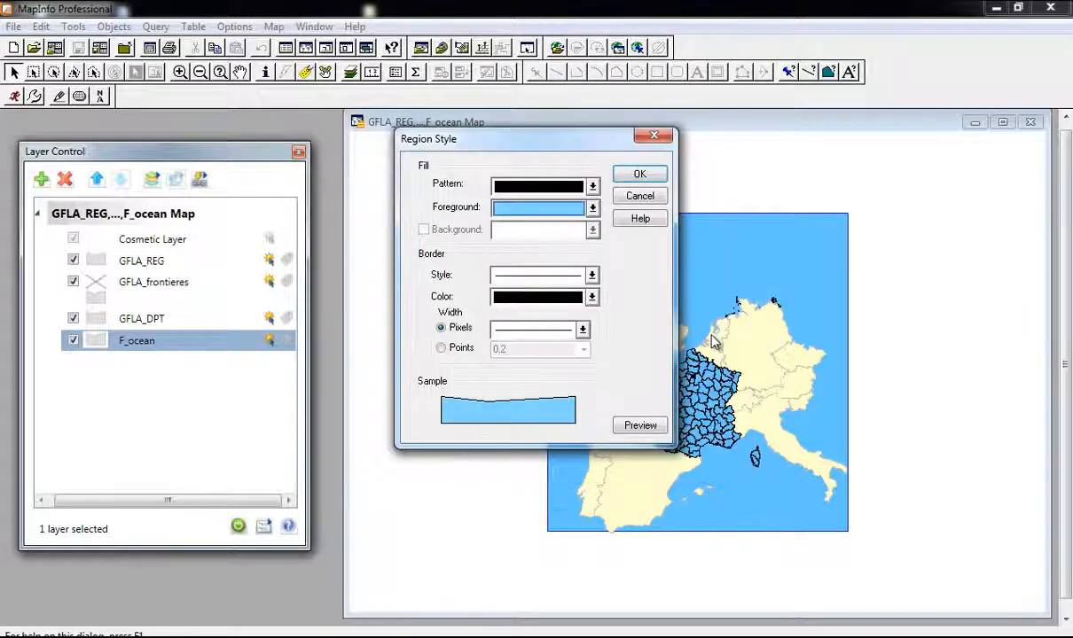
click(536, 206)
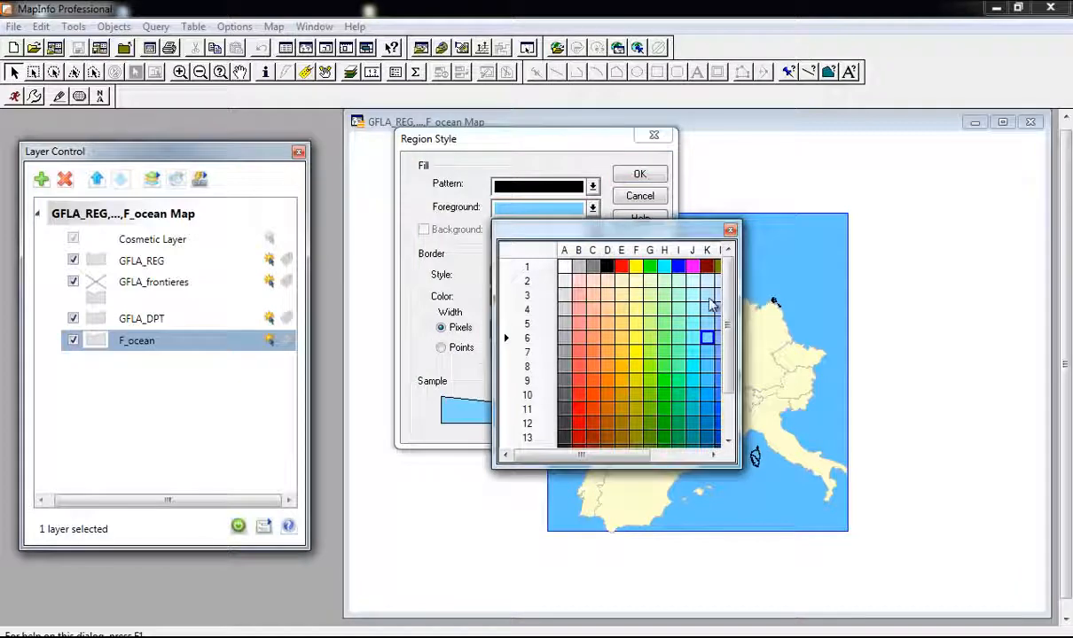
click(672, 282)
click(638, 176)
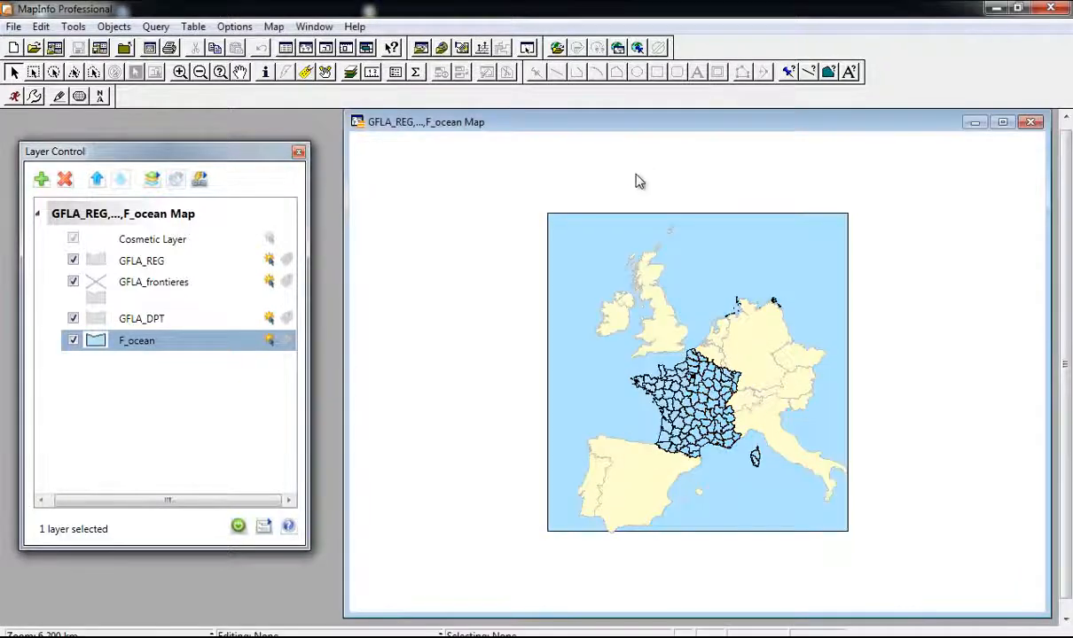
Step: Zoom in on France and select the GFLA_frontieres layer
scroll(689, 383, up, 1)
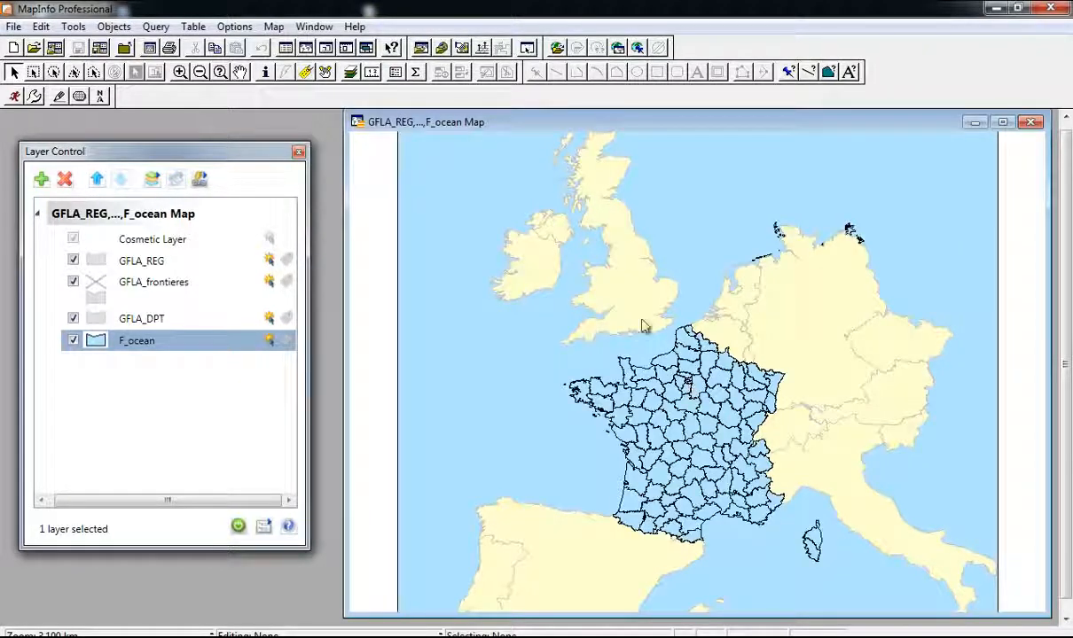
click(148, 324)
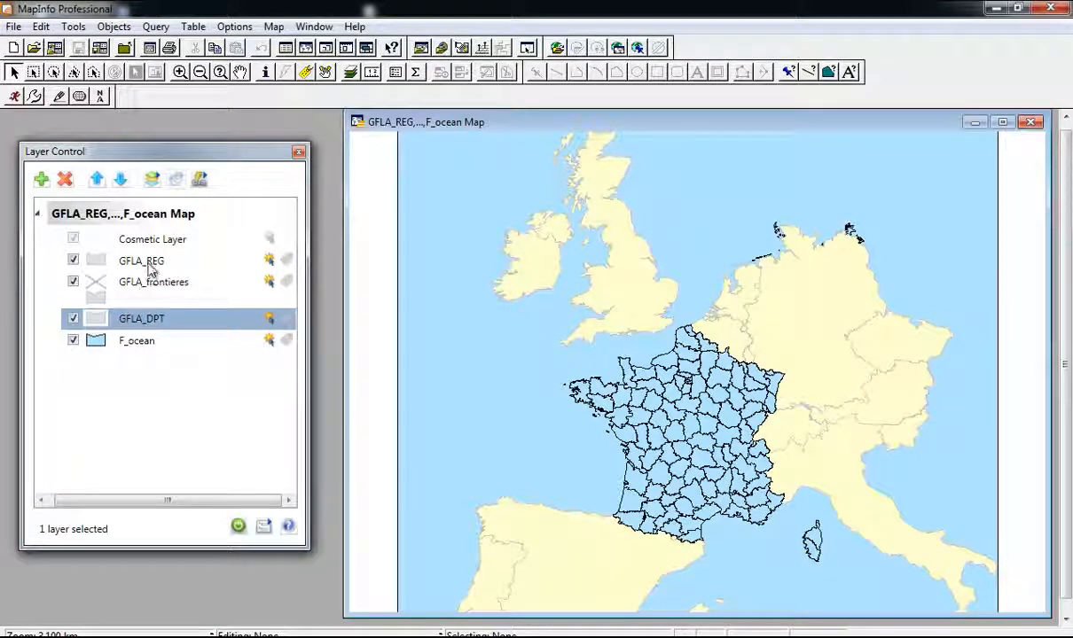
click(149, 299)
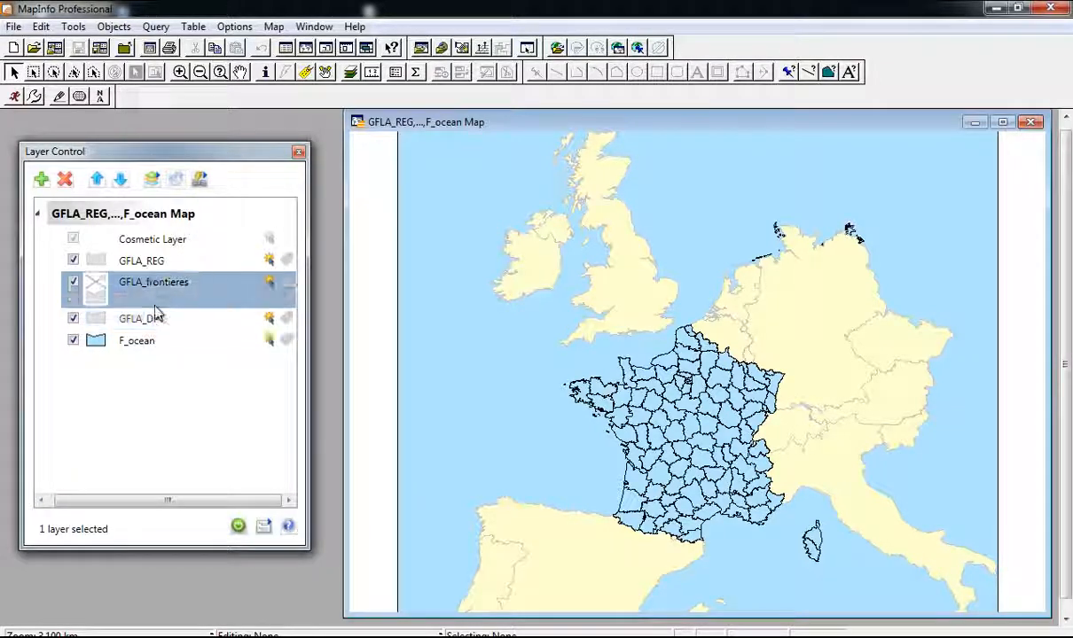
Step: Move GFLA_frontieres below GFLA_DPT and fill the countries with grey A7
click(121, 179)
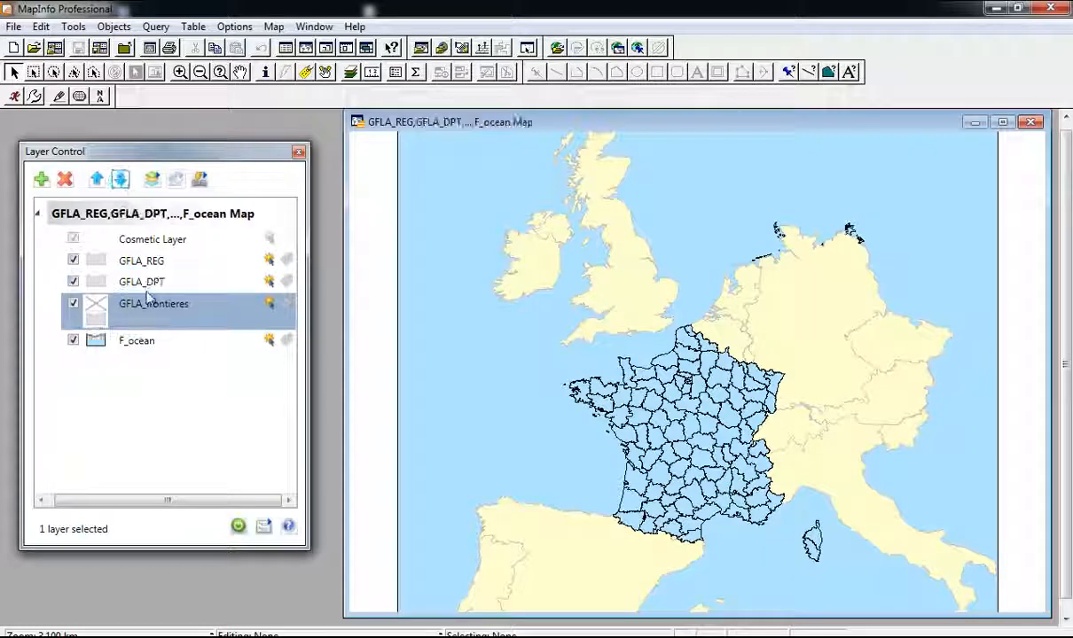
click(97, 326)
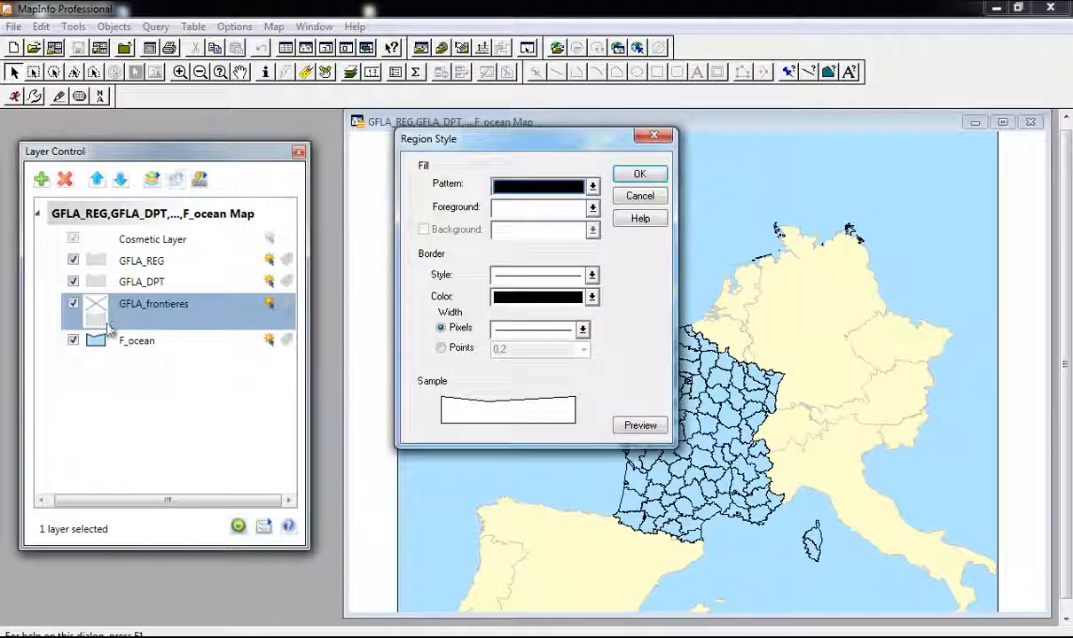
click(555, 212)
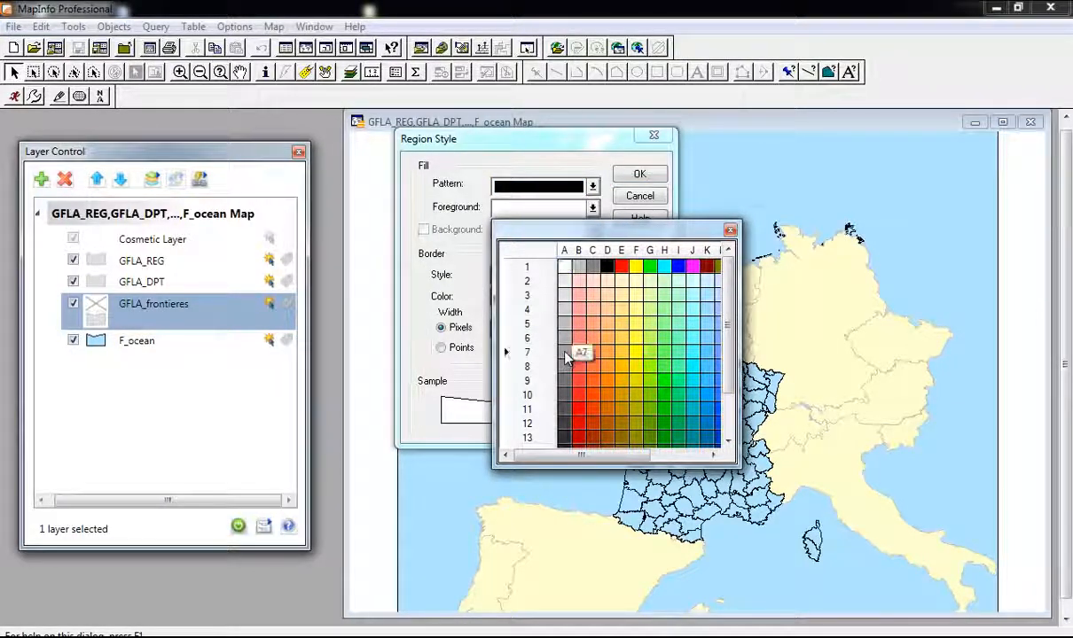
click(568, 356)
click(567, 204)
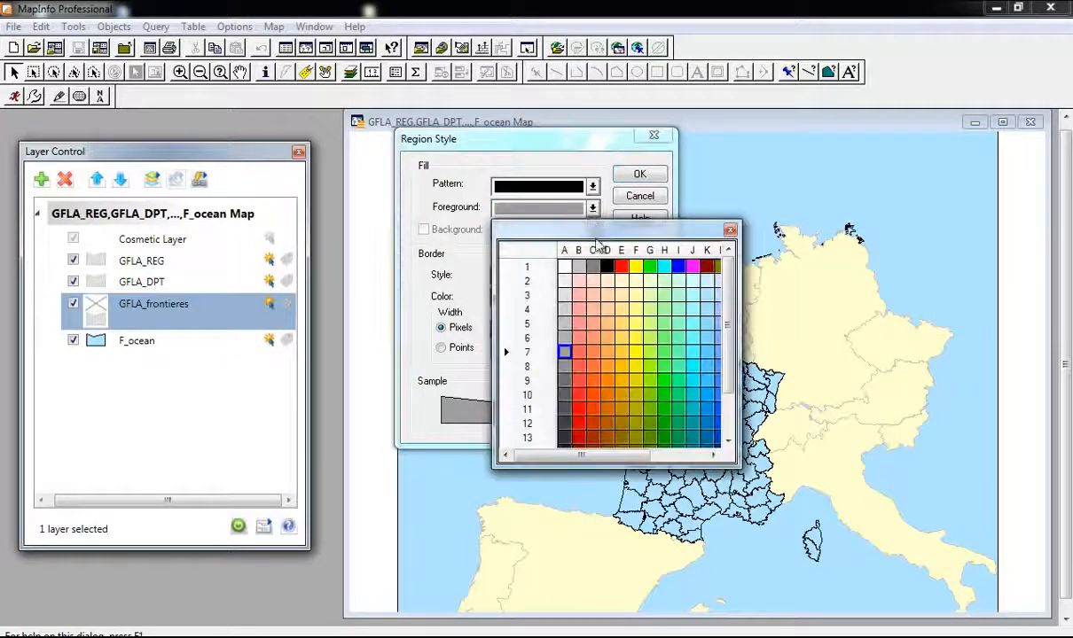
click(567, 350)
click(625, 175)
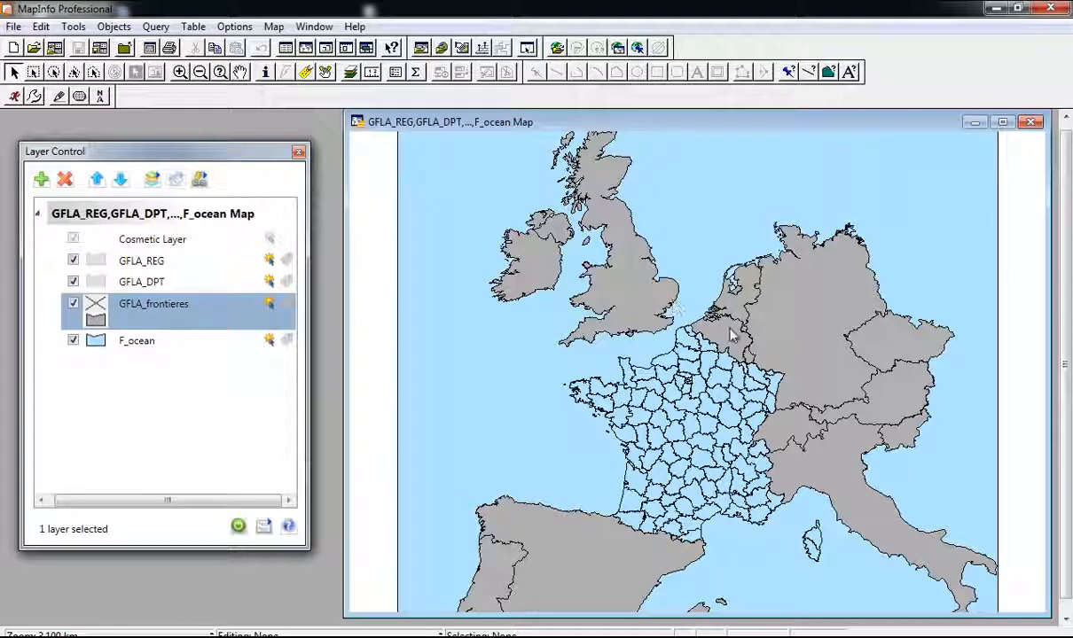
Step: Lighten the countries' fill to a very light grey, then open GFLA_DPT's Region Style
click(97, 320)
click(548, 207)
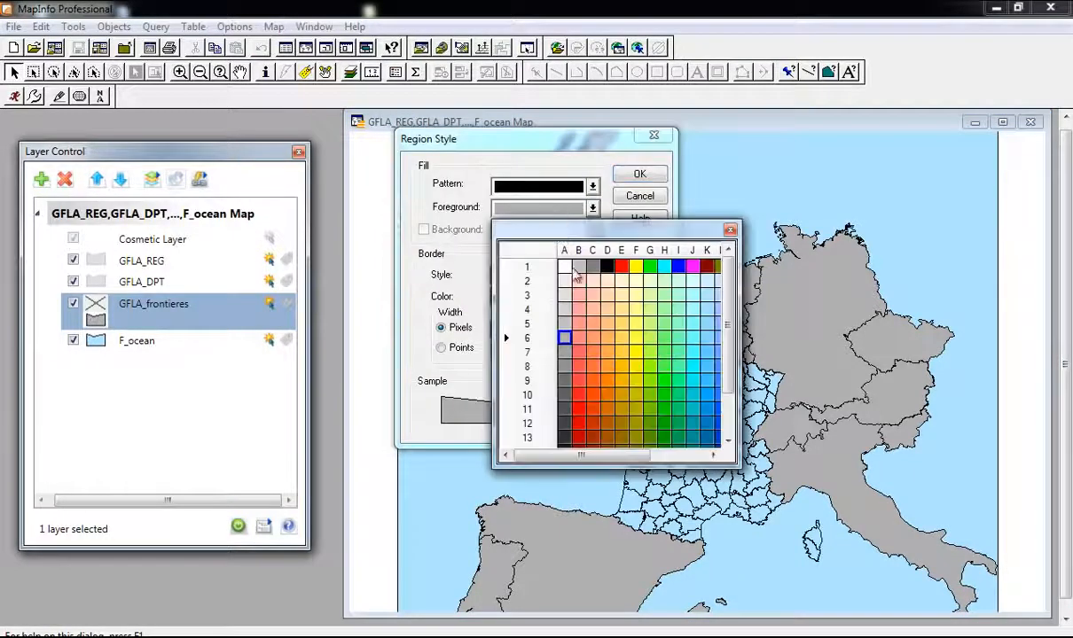
click(566, 321)
click(639, 174)
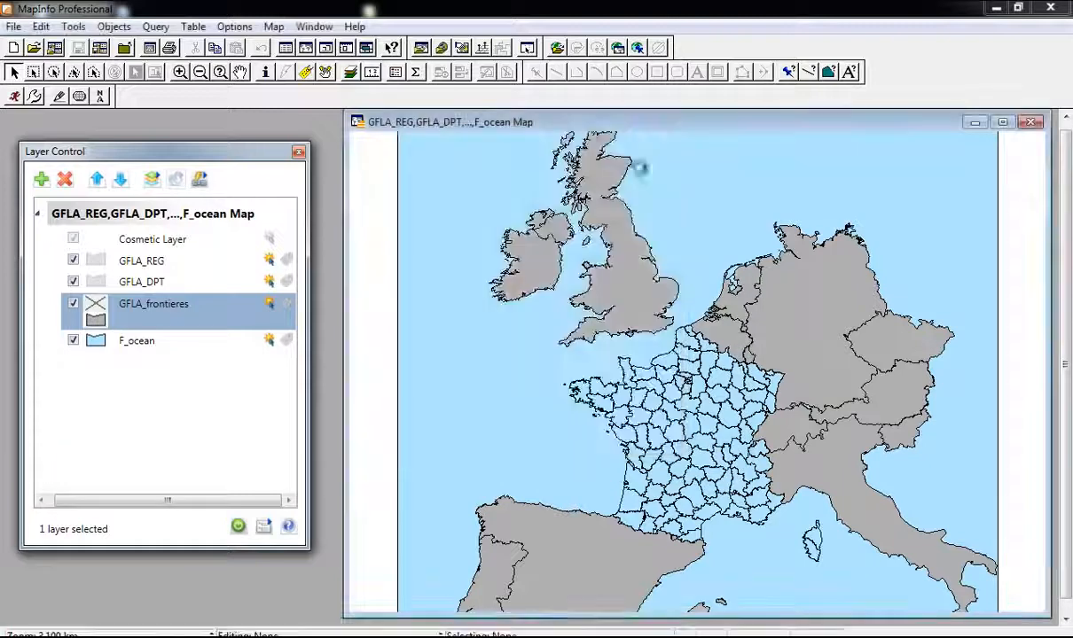
click(99, 306)
click(538, 209)
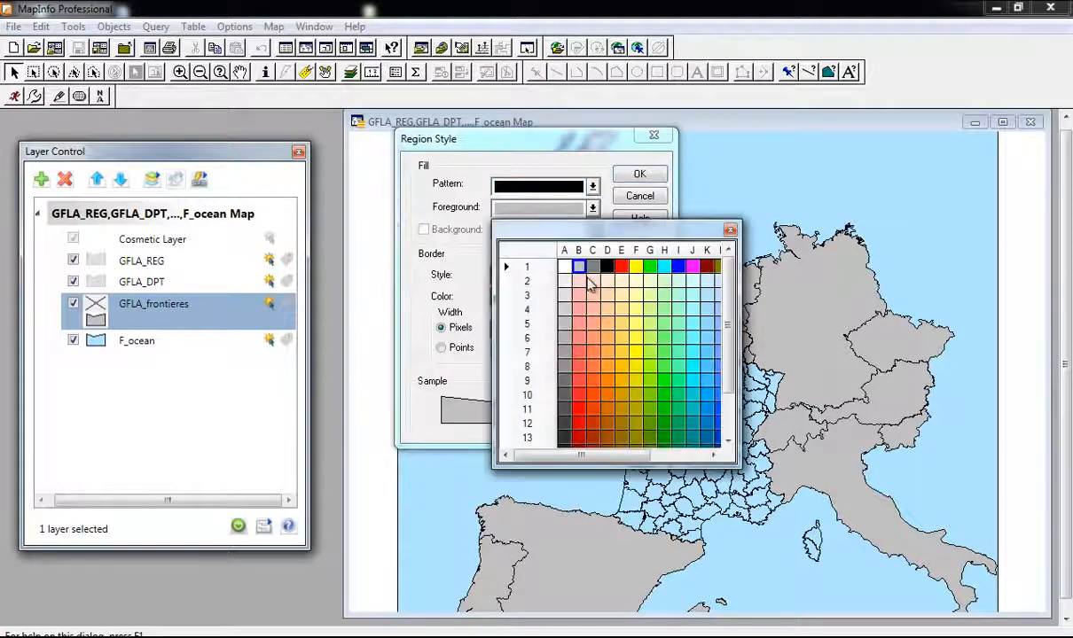
click(574, 304)
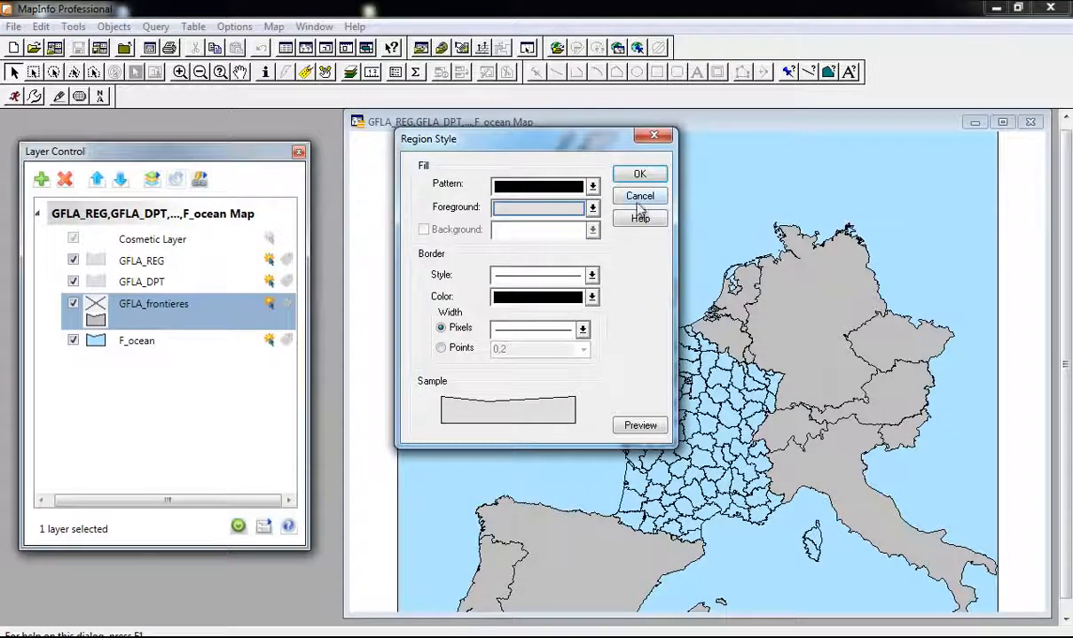
click(639, 174)
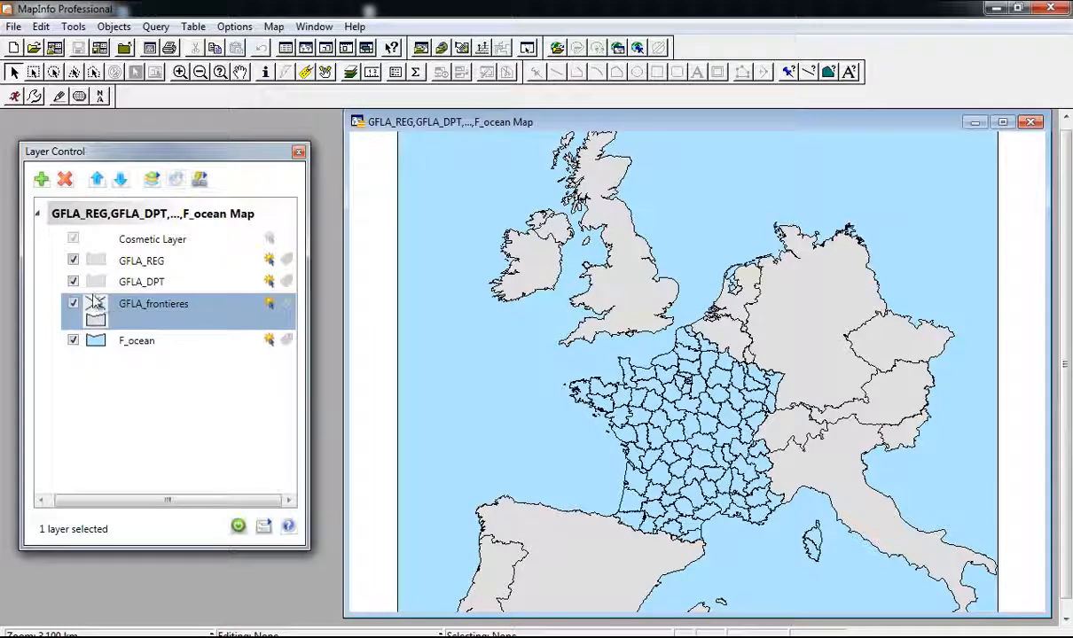
click(139, 278)
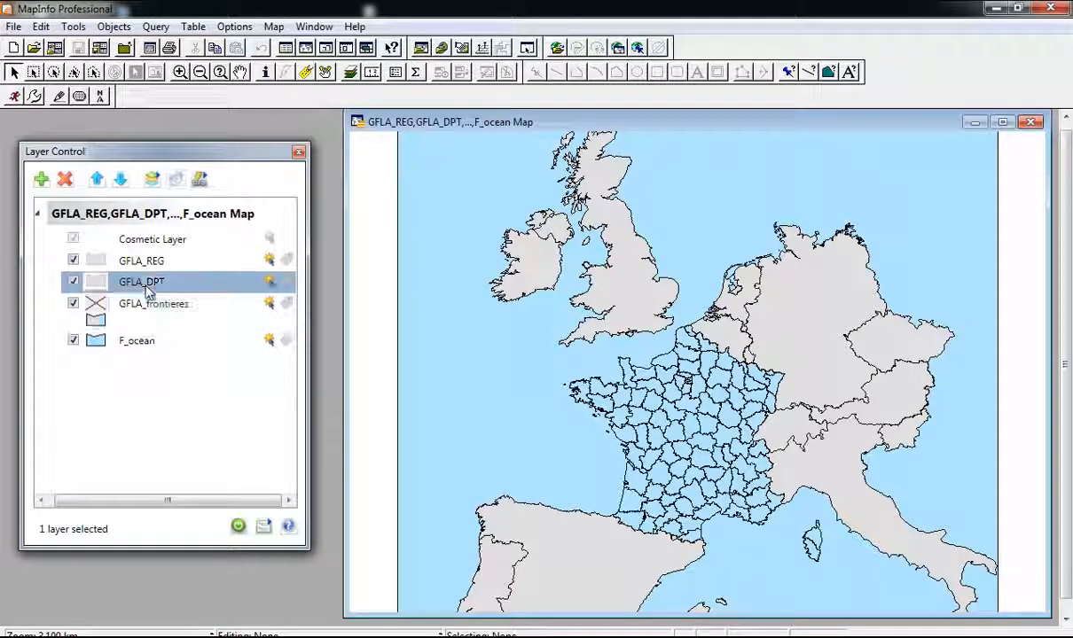
click(97, 285)
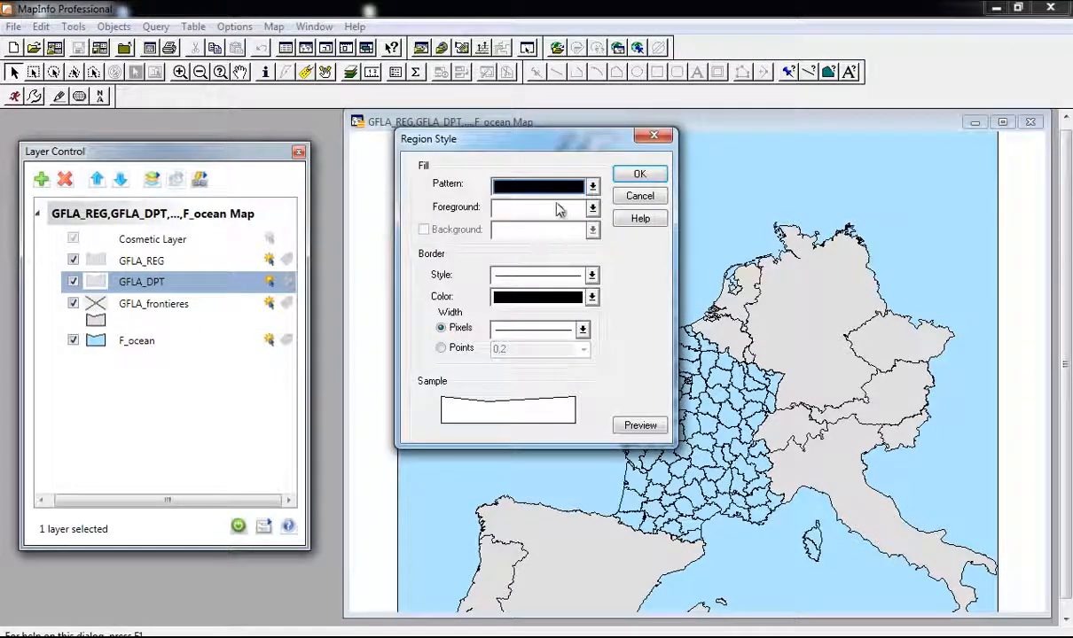
Step: Choose orange-yellow as the GFLA_DPT foreground colour and apply it
click(507, 209)
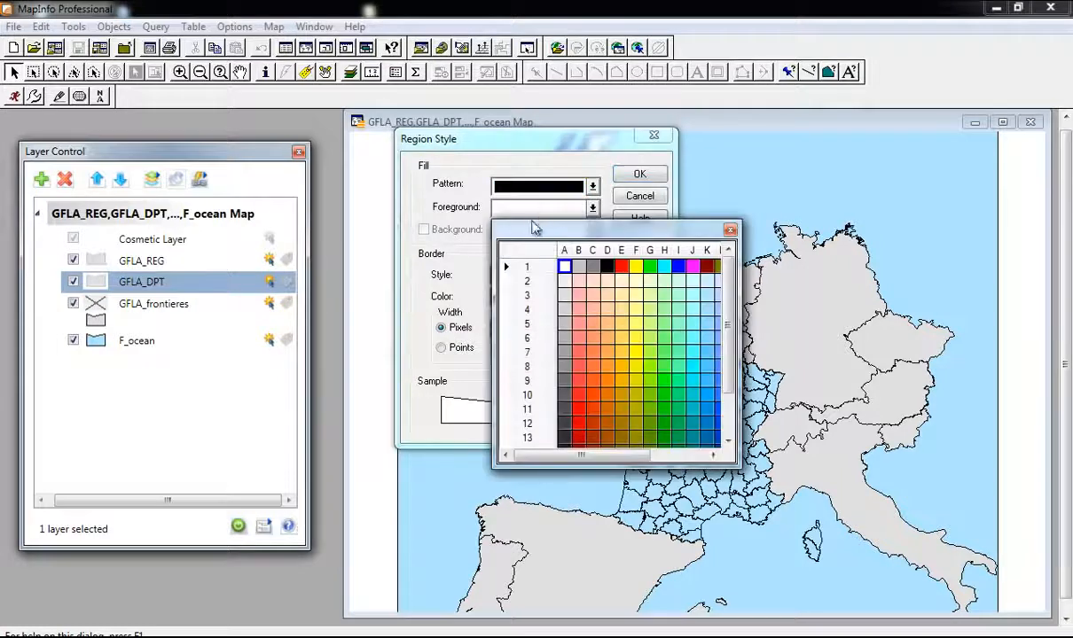
click(627, 358)
click(645, 179)
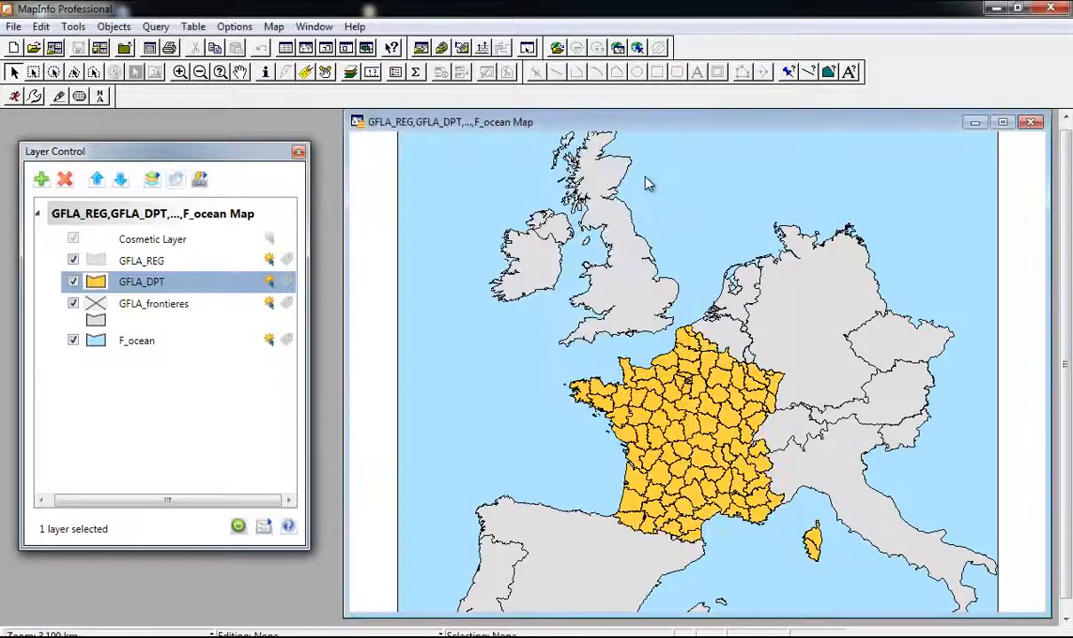
Step: Give GFLA_REG a None fill pattern and a thicker Pixels border width in Region Style
click(155, 261)
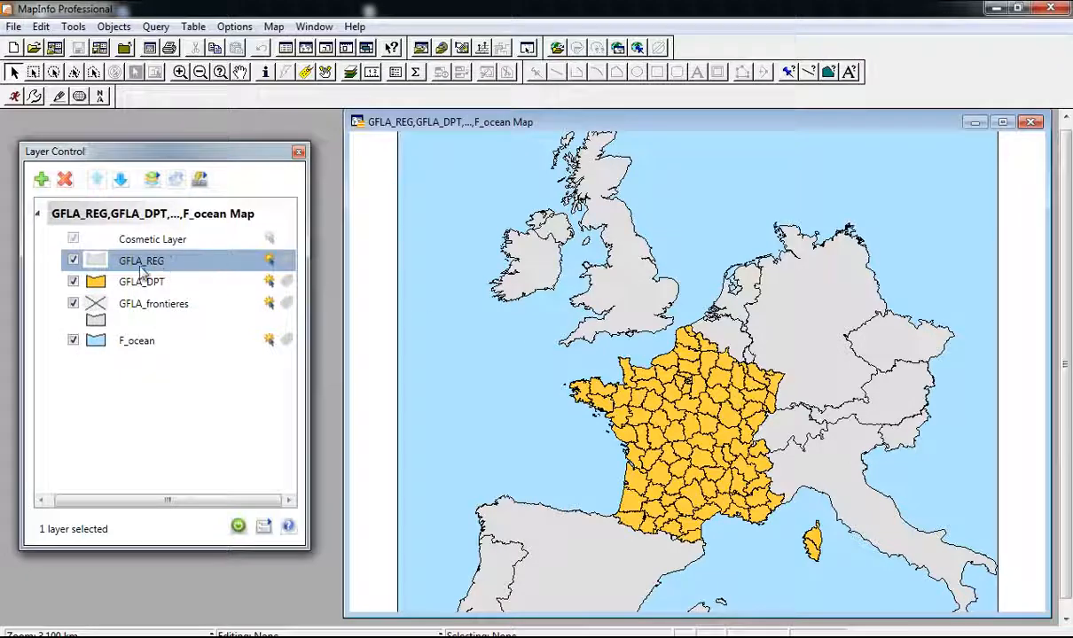
click(96, 260)
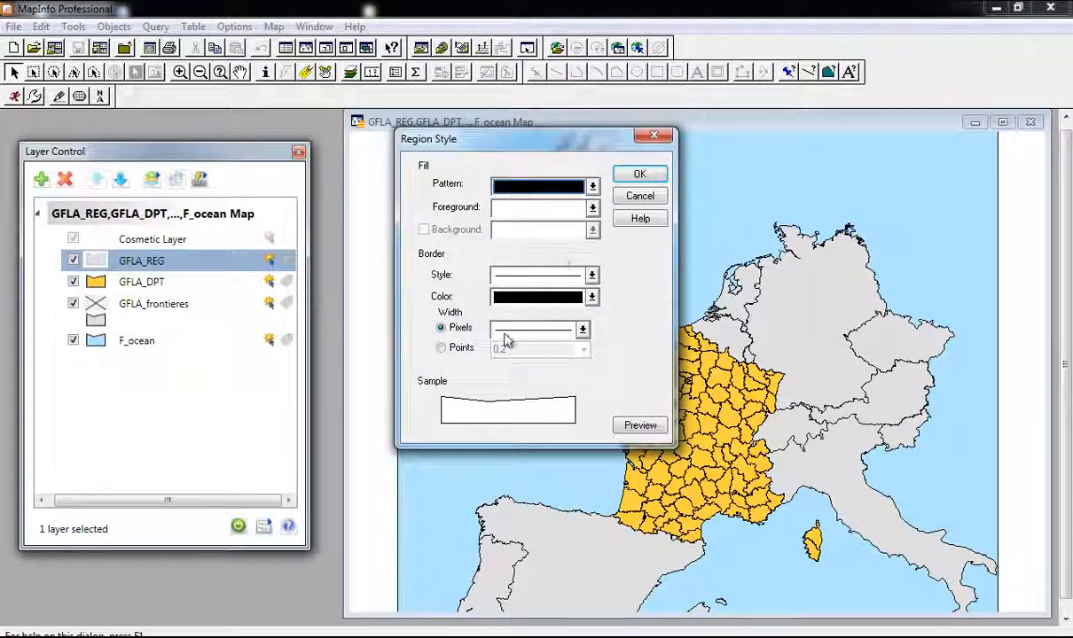
click(530, 209)
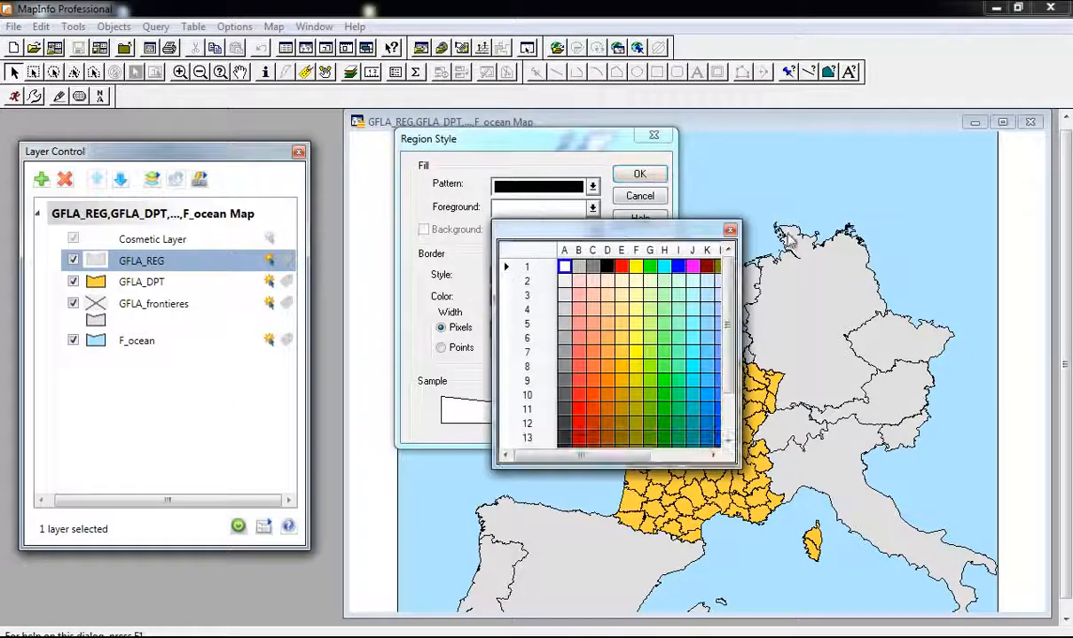
click(729, 231)
click(582, 187)
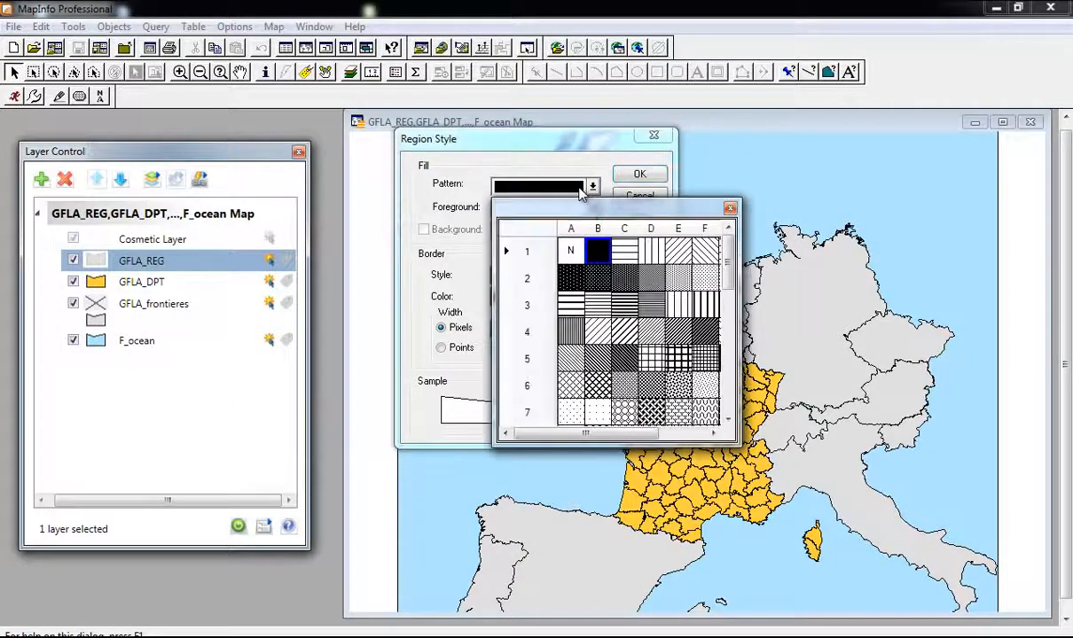
click(574, 253)
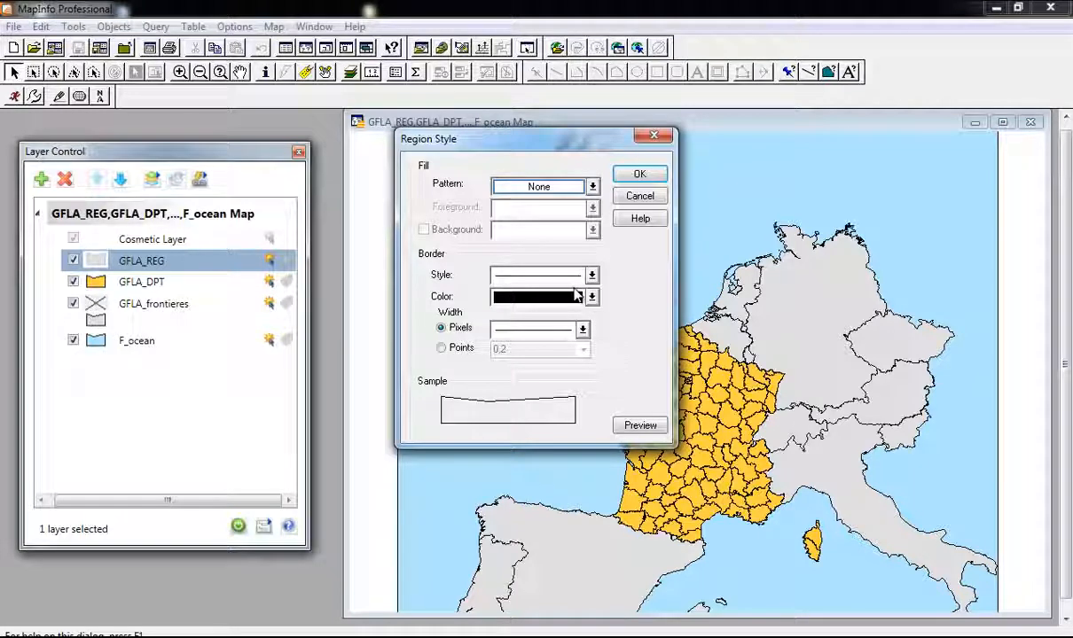
click(523, 271)
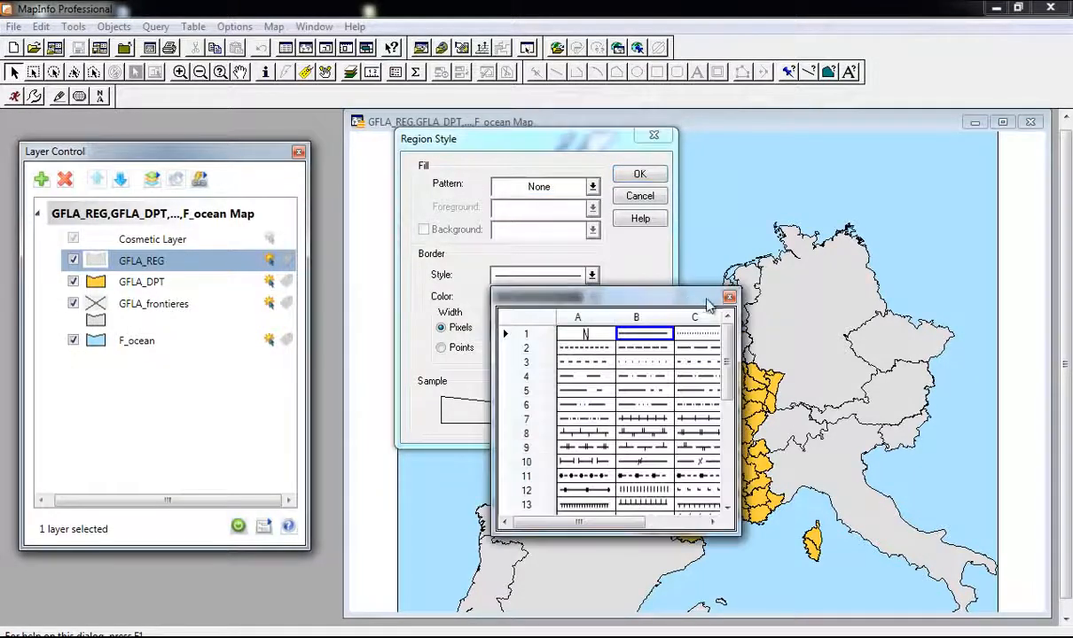
click(729, 297)
click(535, 334)
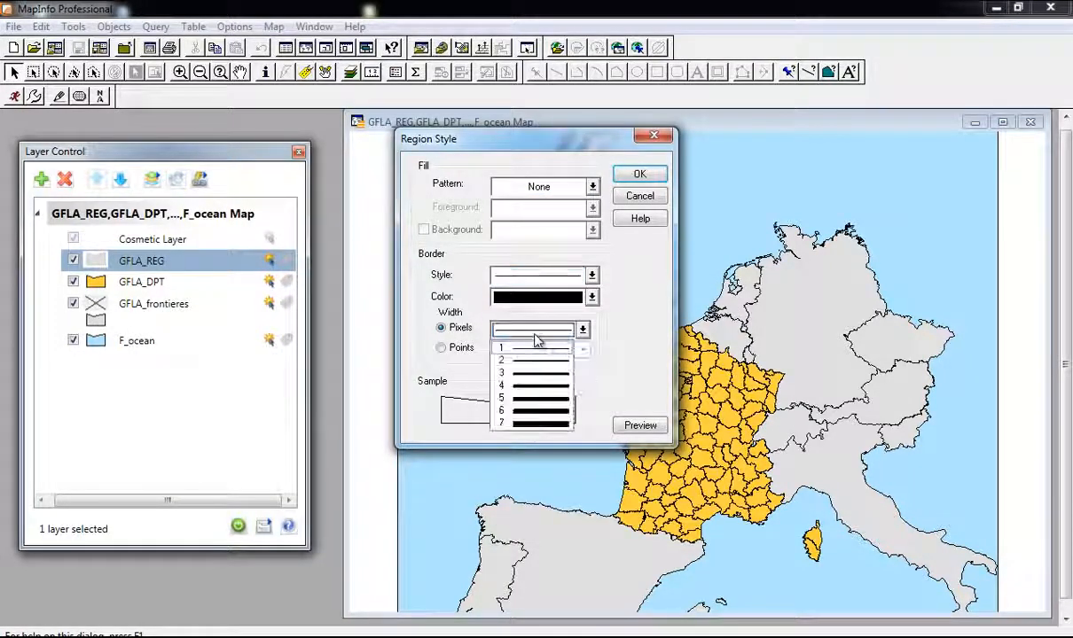
click(530, 364)
click(639, 175)
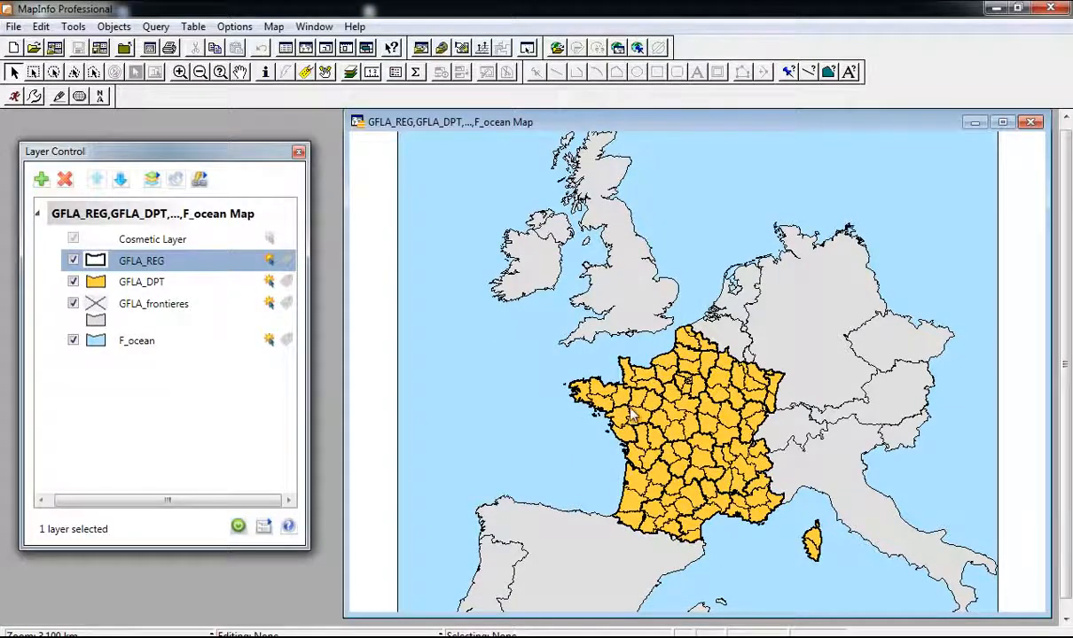
Step: Zoom in and out to inspect the bold region borders, clearing the selection
scroll(603, 390, up, 2)
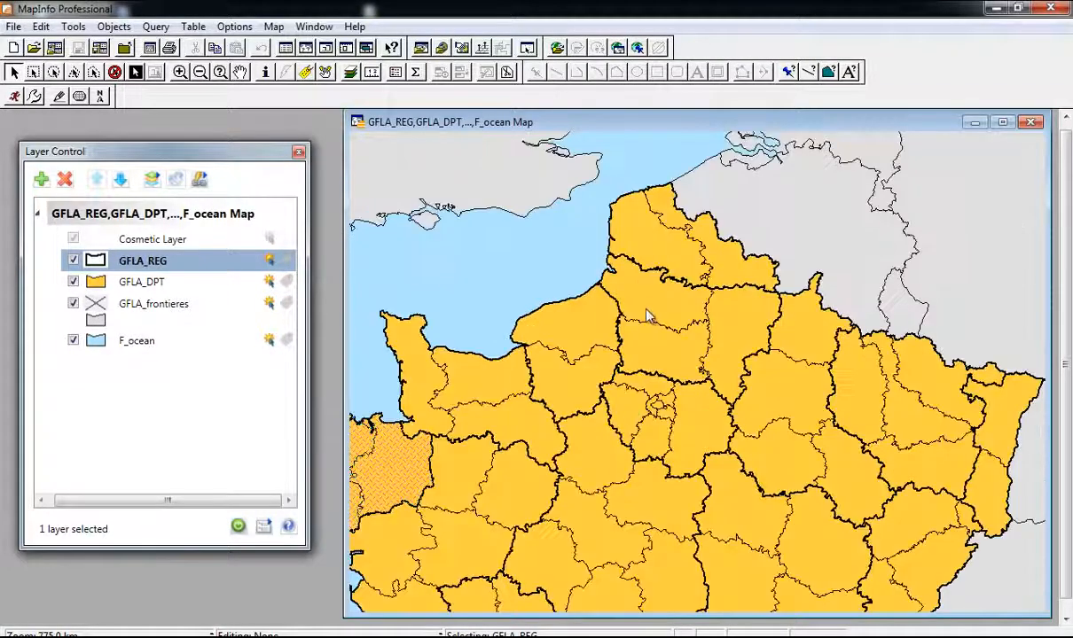
scroll(620, 280, down, 1)
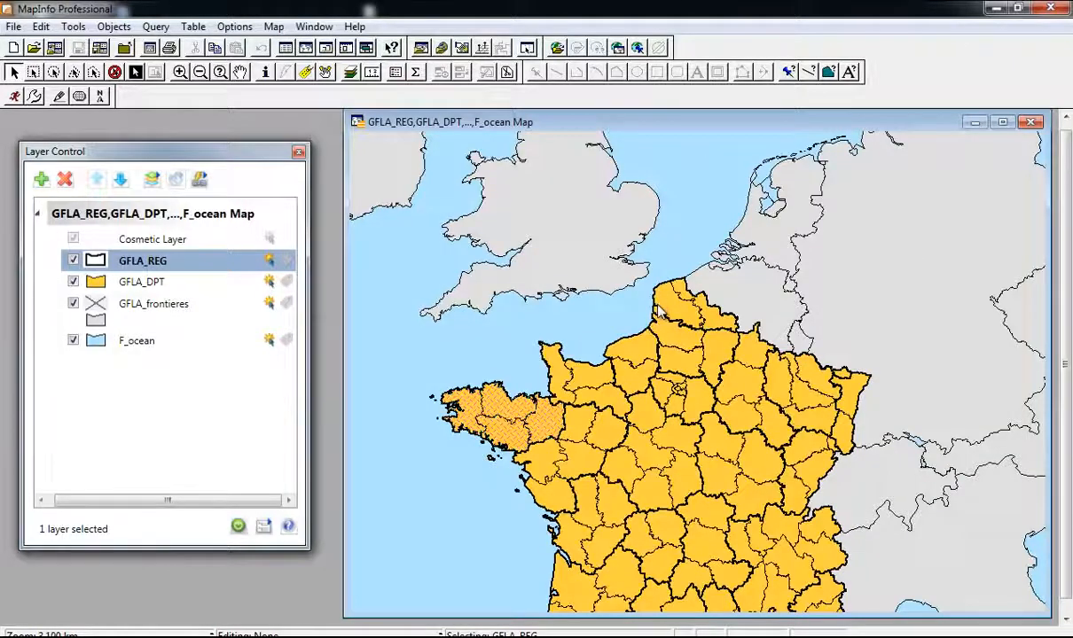
scroll(623, 293, down, 1)
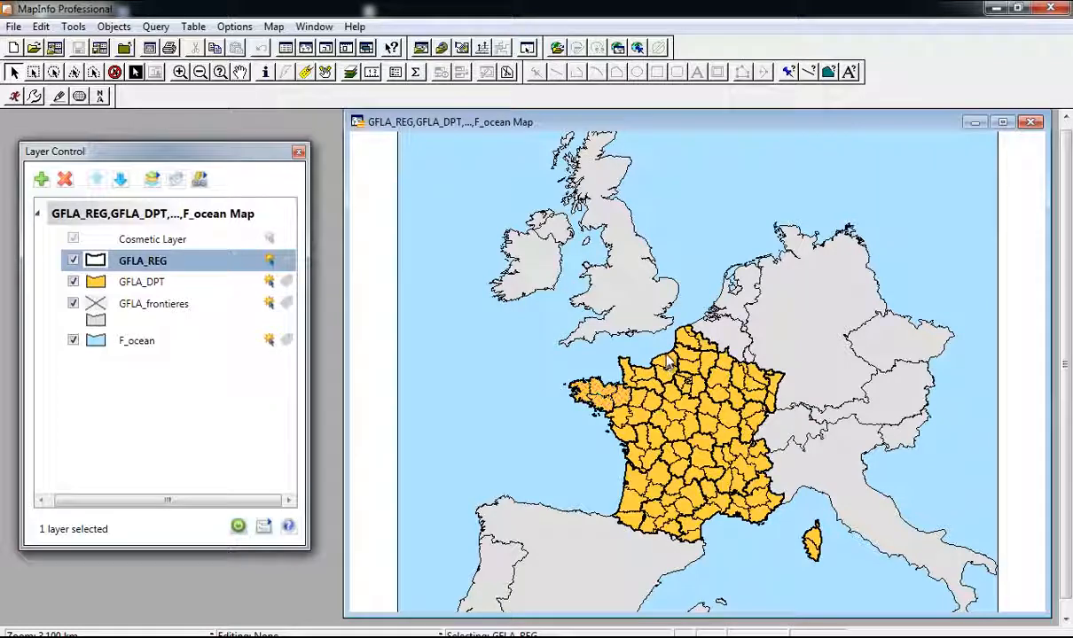
click(756, 348)
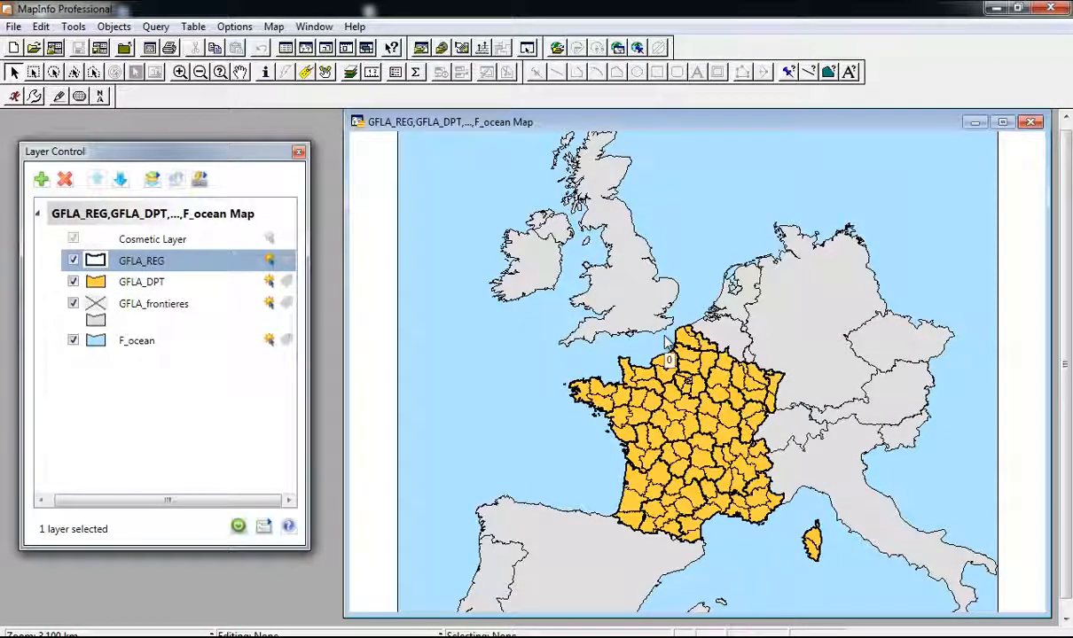
scroll(811, 294, down, 1)
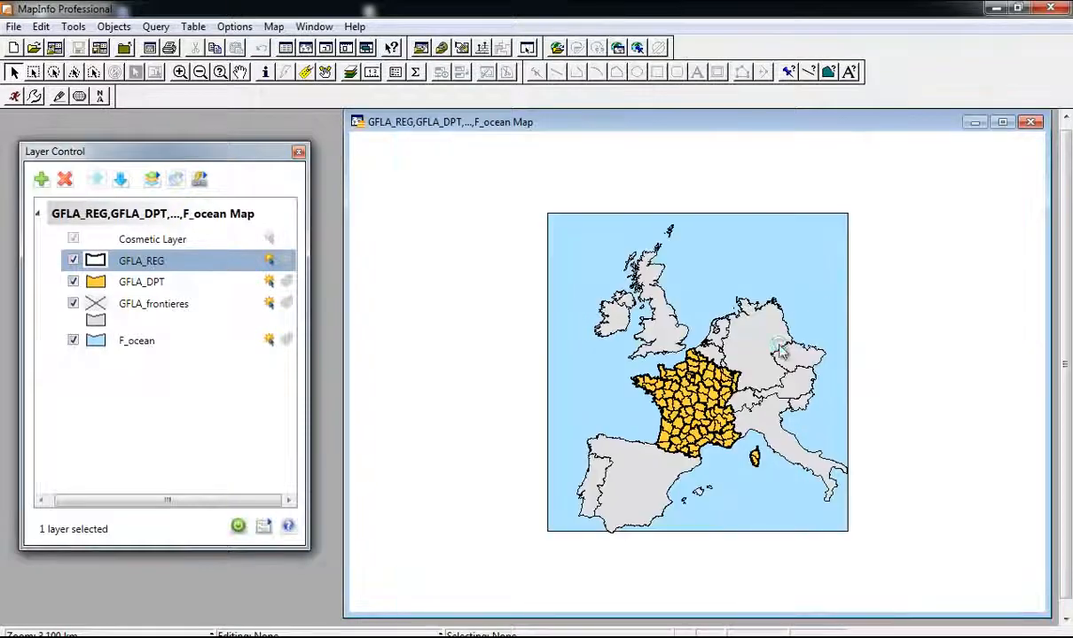
scroll(739, 330, up, 1)
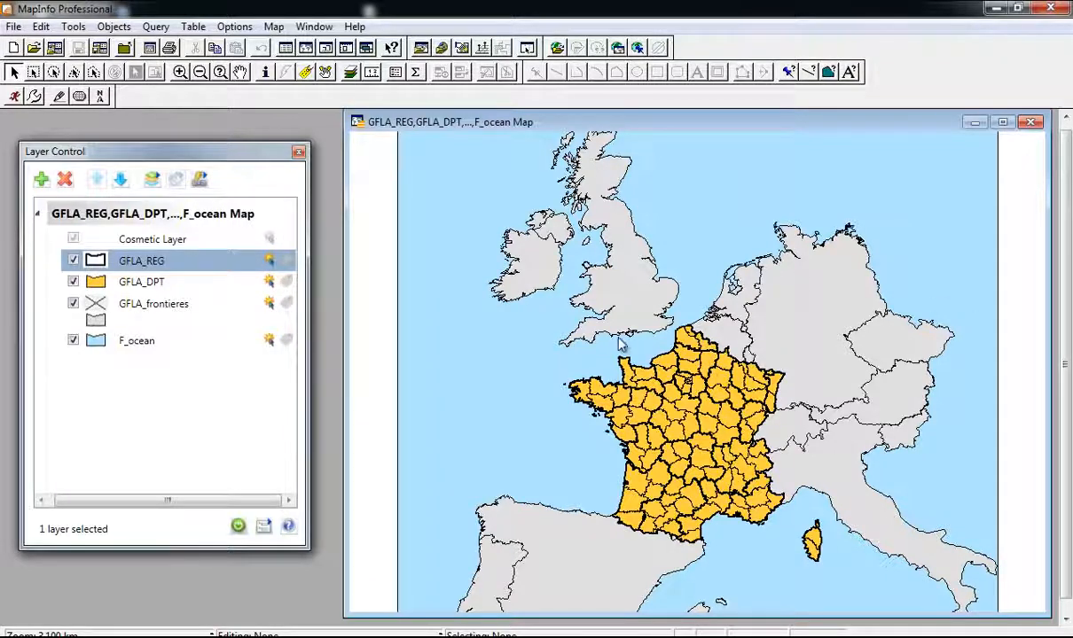
scroll(627, 330, down, 1)
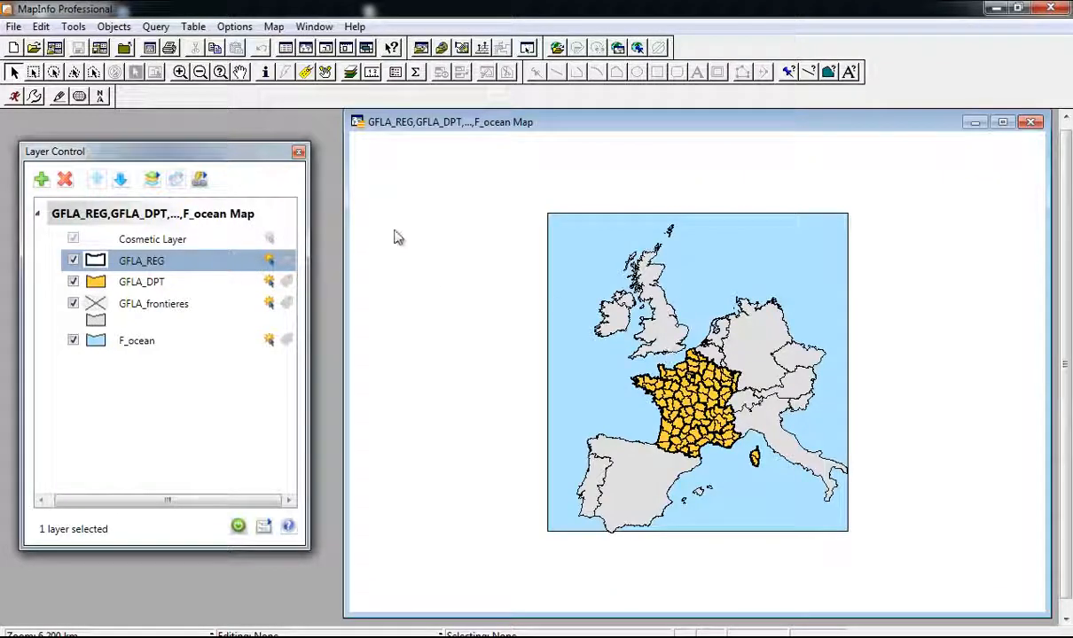
click(12, 32)
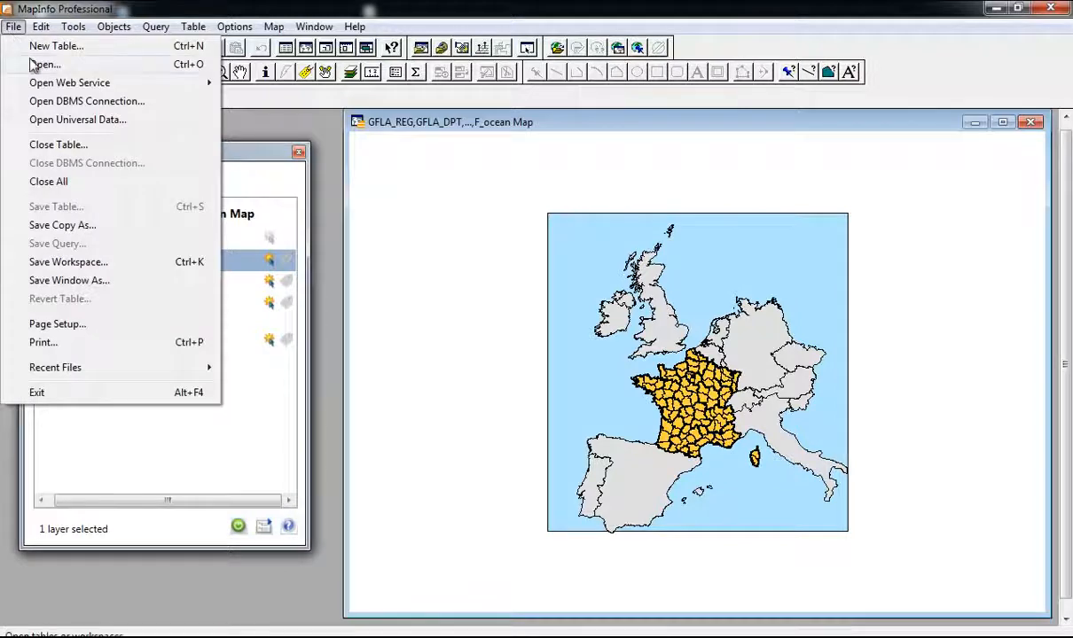
Step: Open France_Dep from controle-IFU using the Microsoft Excel (*.xls) file type
click(40, 64)
drag(407, 108, 345, 109)
click(578, 137)
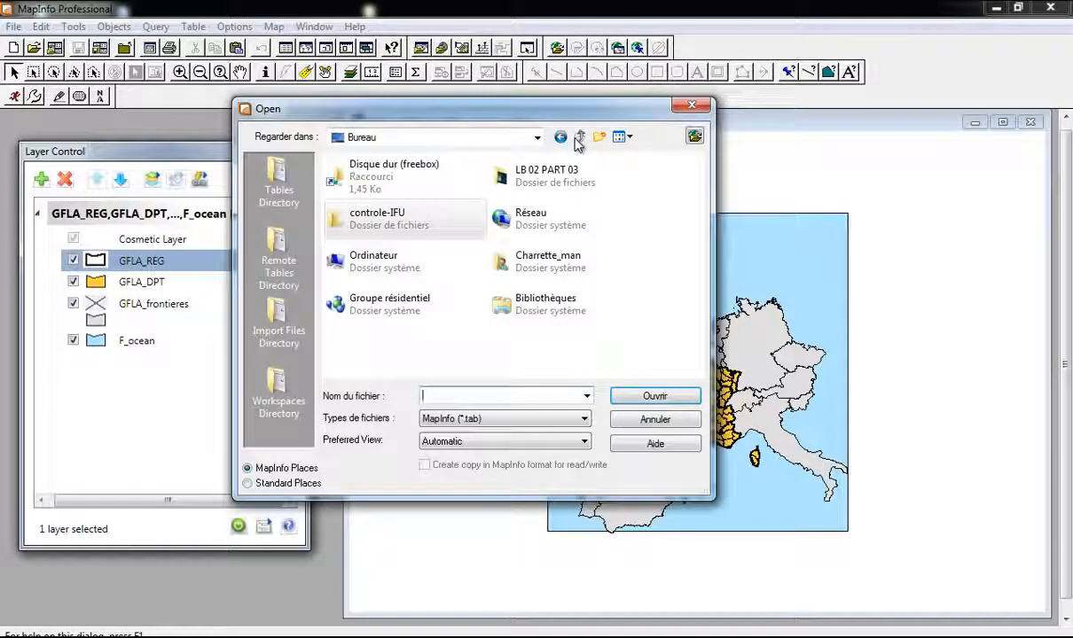
double_click(374, 220)
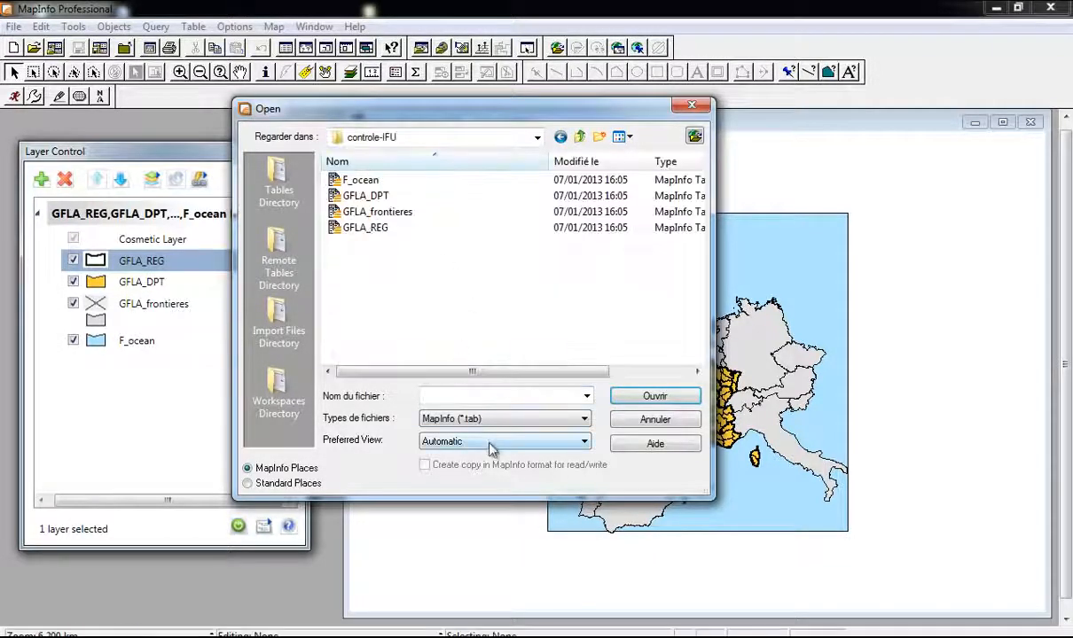
click(466, 418)
click(479, 467)
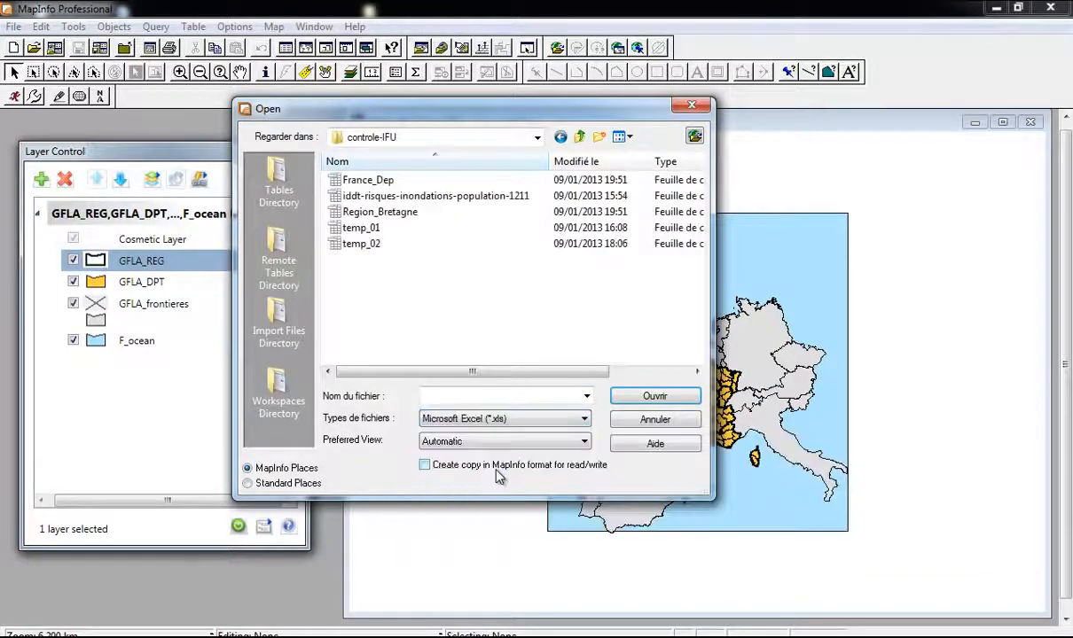
click(381, 180)
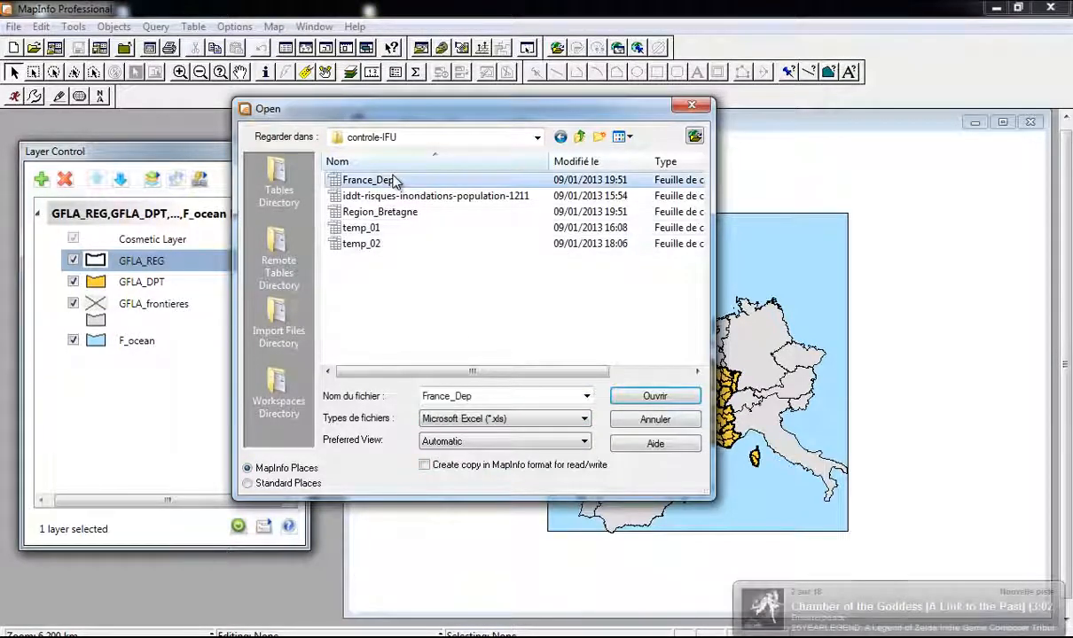
click(648, 400)
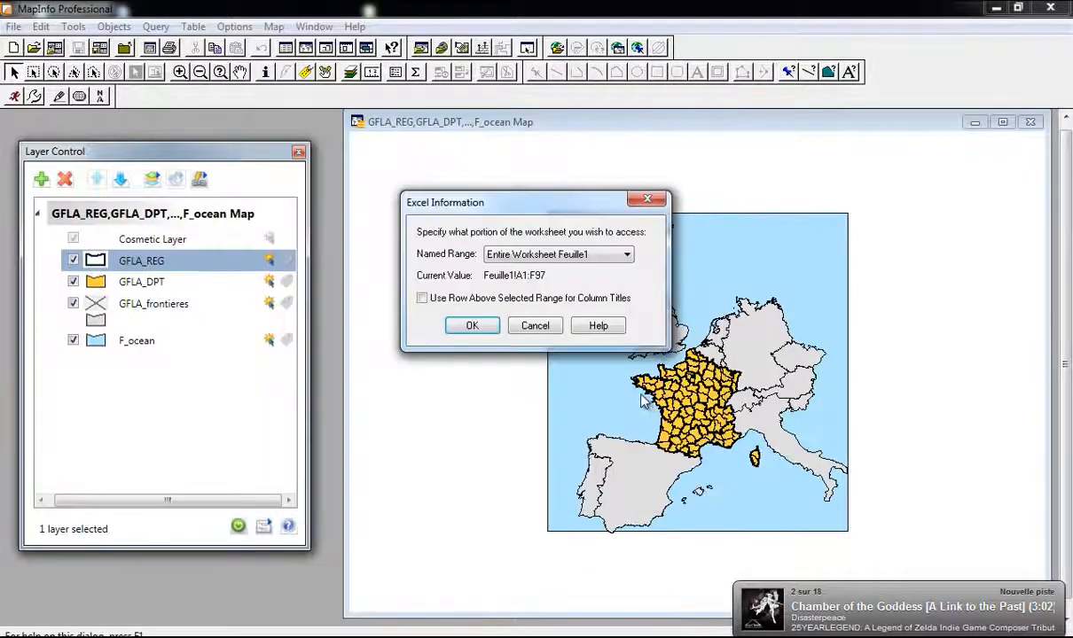
Step: Use the first row as column titles and load France_Dep into a browser
click(423, 299)
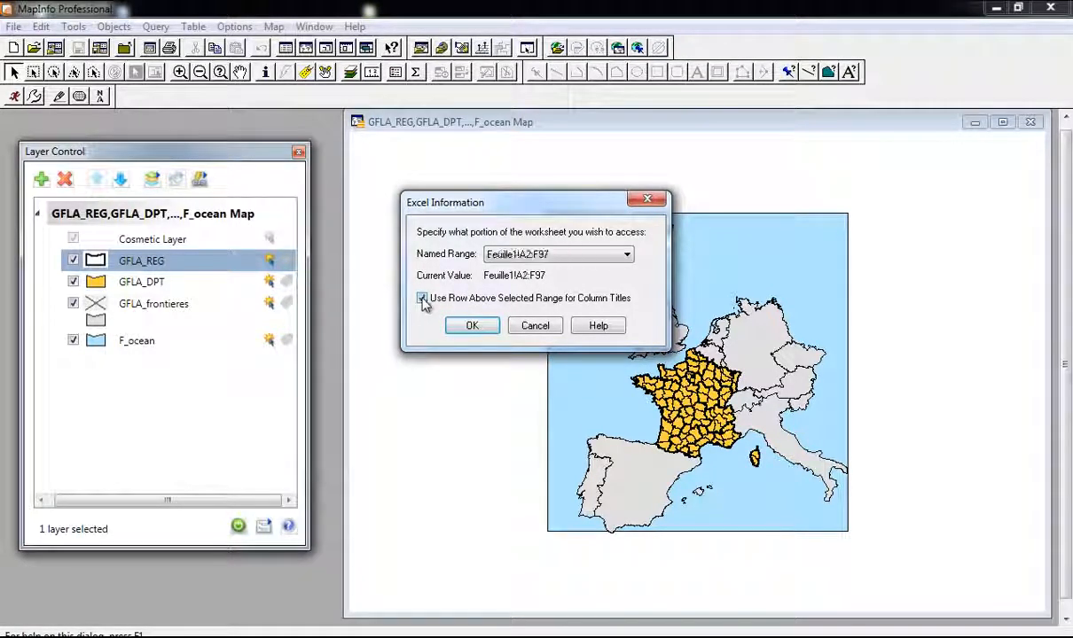
click(472, 326)
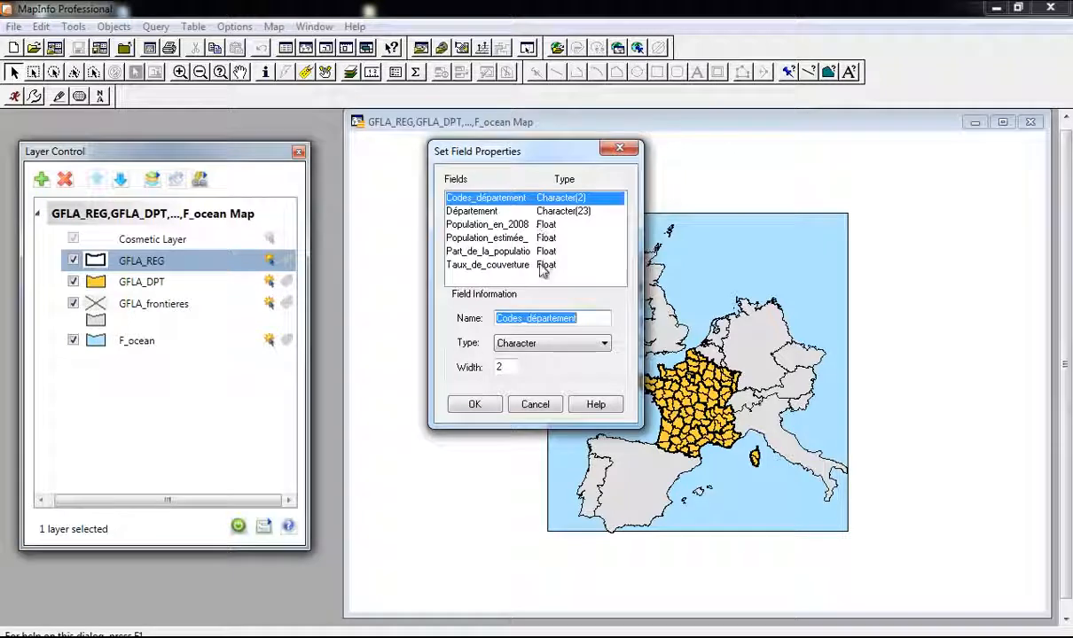
click(474, 404)
drag(312, 147, 675, 155)
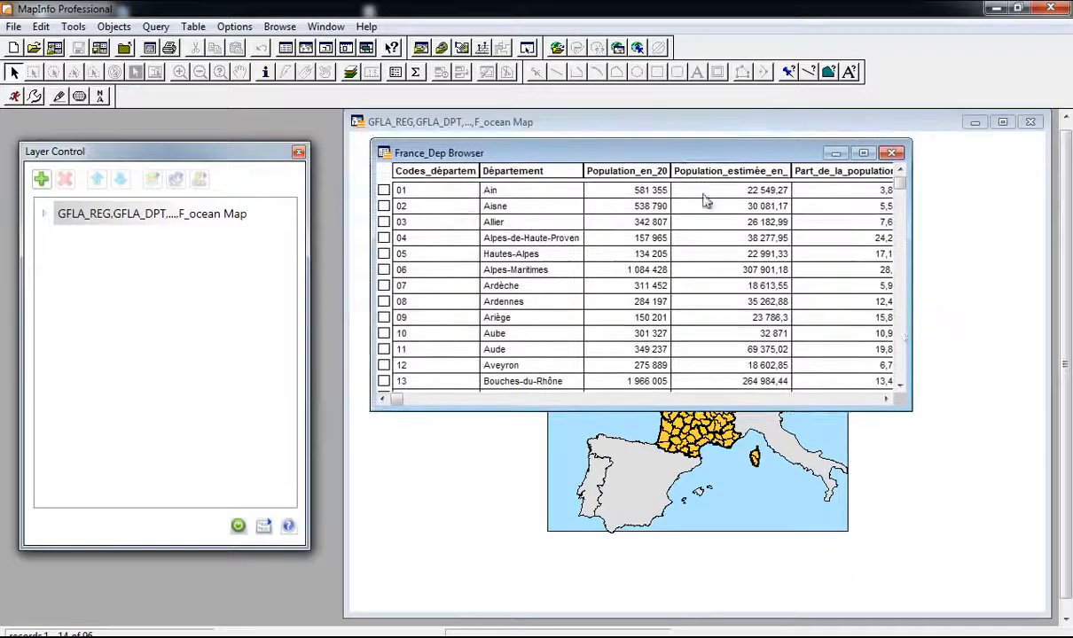
Step: Enlarge the France_Dep browser, scroll through its population rows, then close it
drag(913, 413, 935, 581)
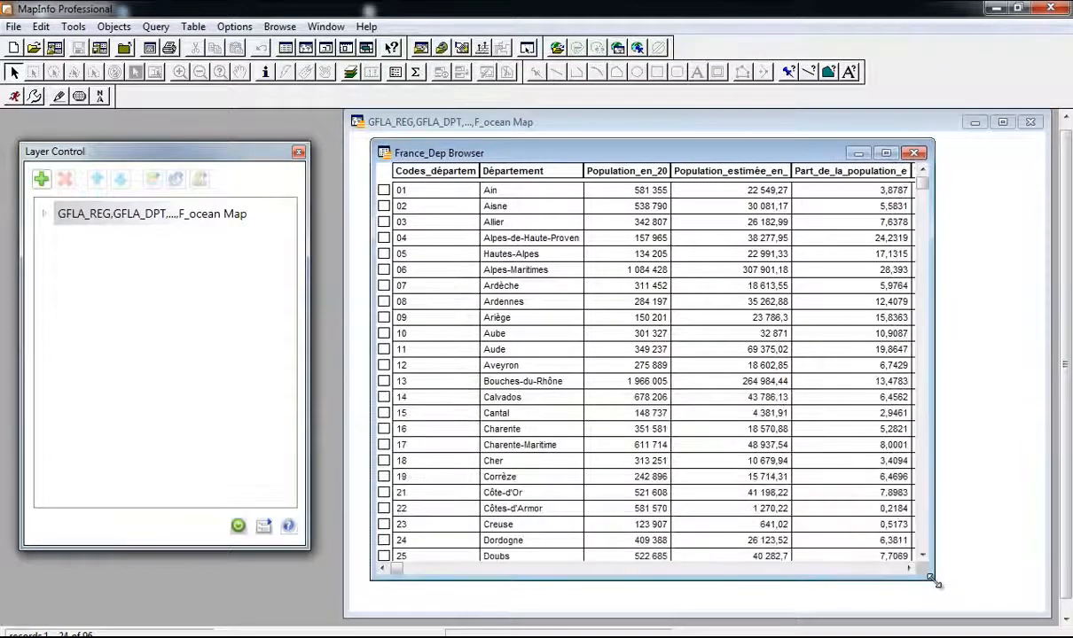
scroll(678, 383, down, 3)
scroll(678, 383, down, 18)
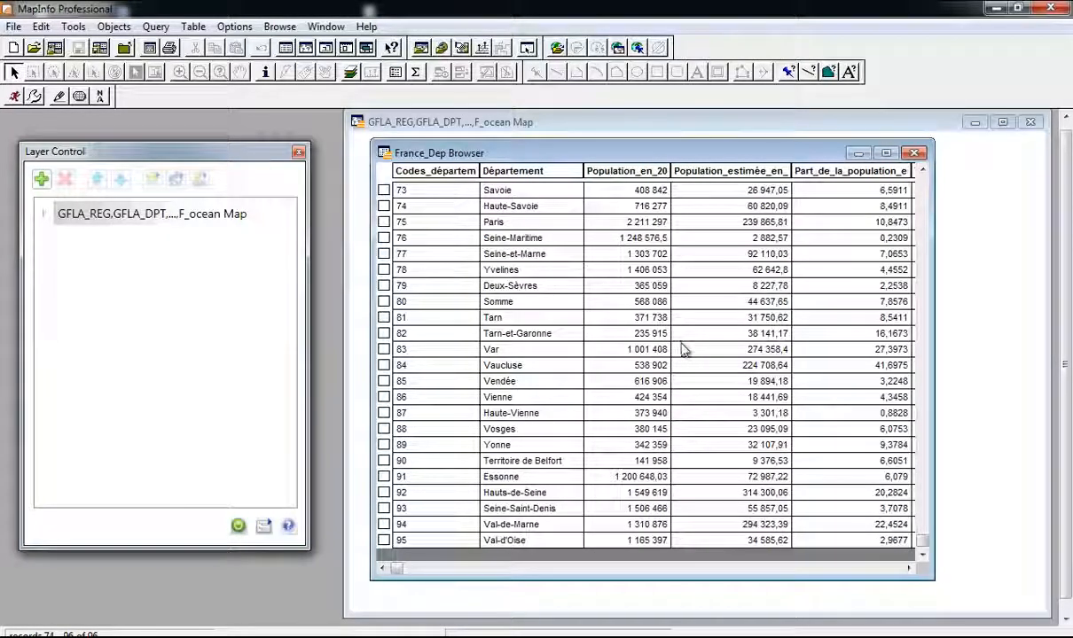
scroll(682, 350, up, 20)
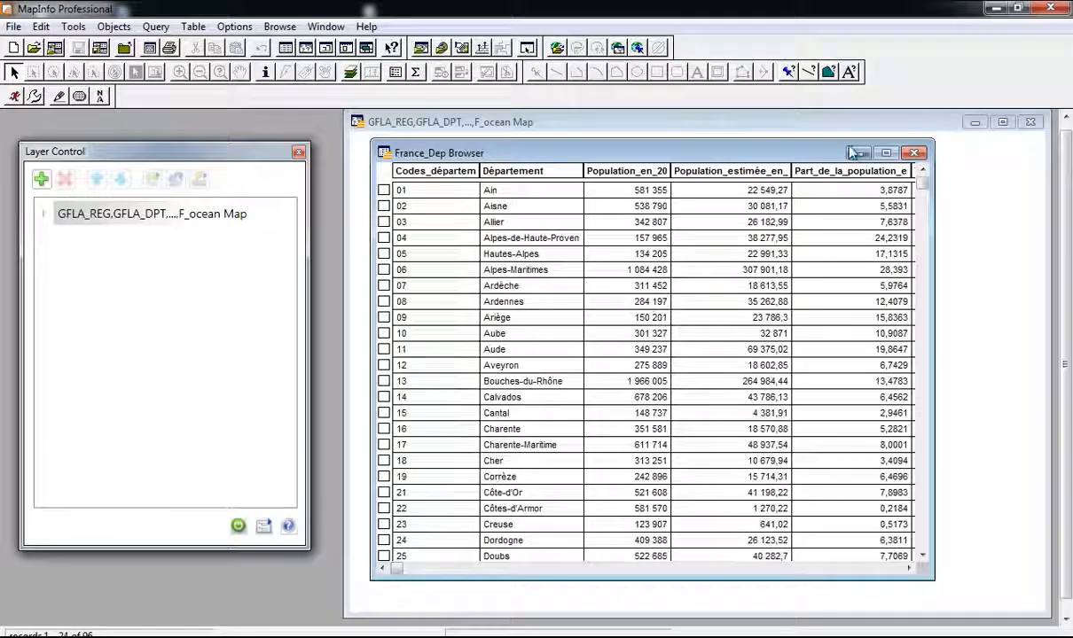
click(915, 153)
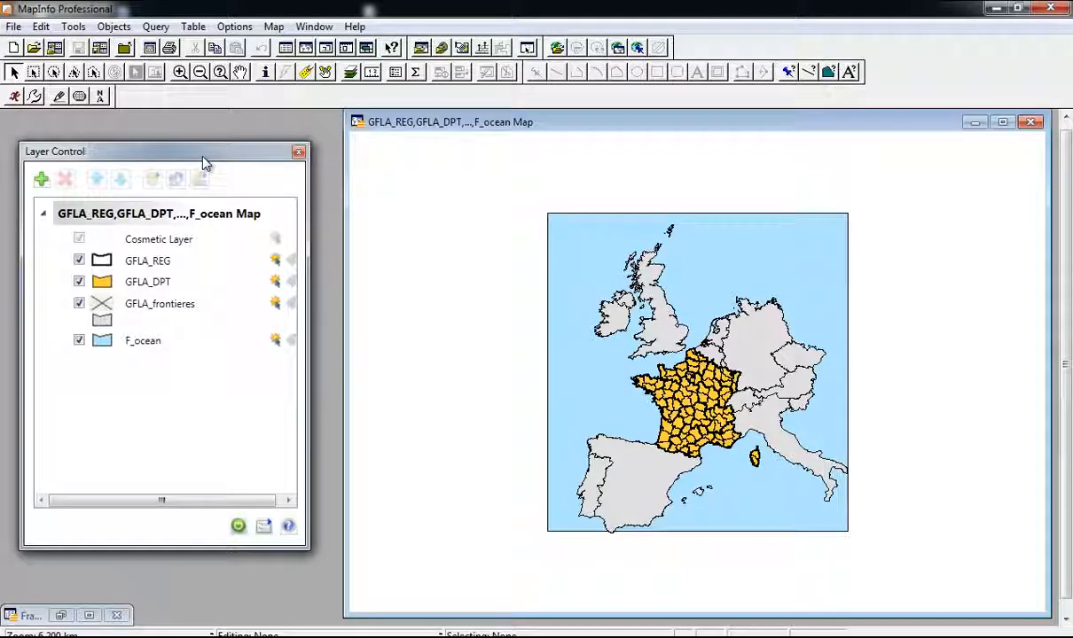
Step: Launch Map > Create Thematic Map and pick the Graduated symbol type
click(316, 27)
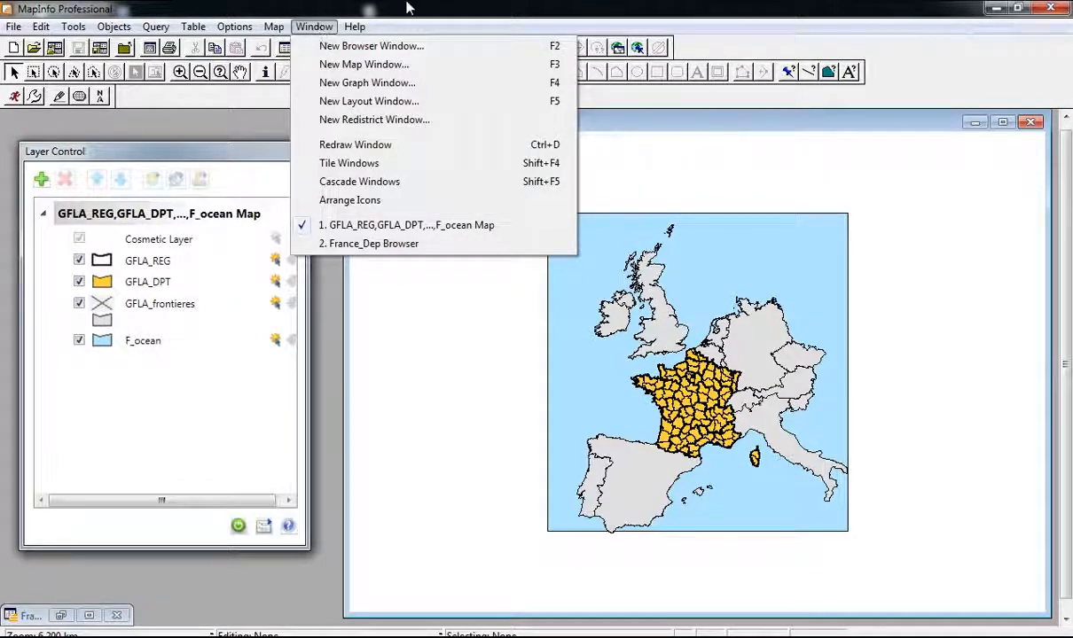
click(319, 29)
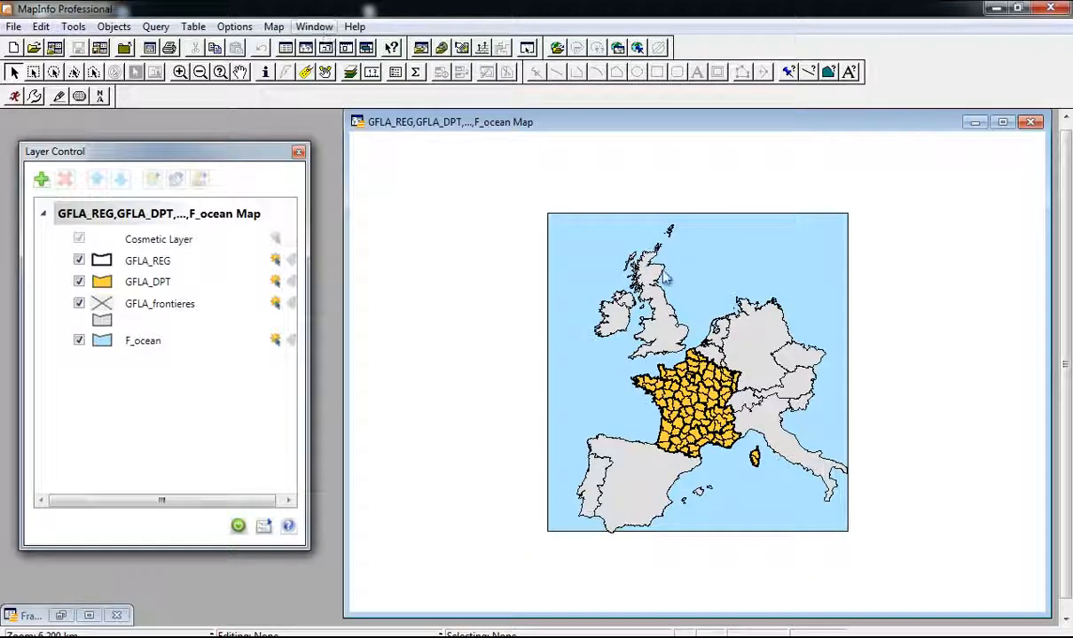
click(274, 27)
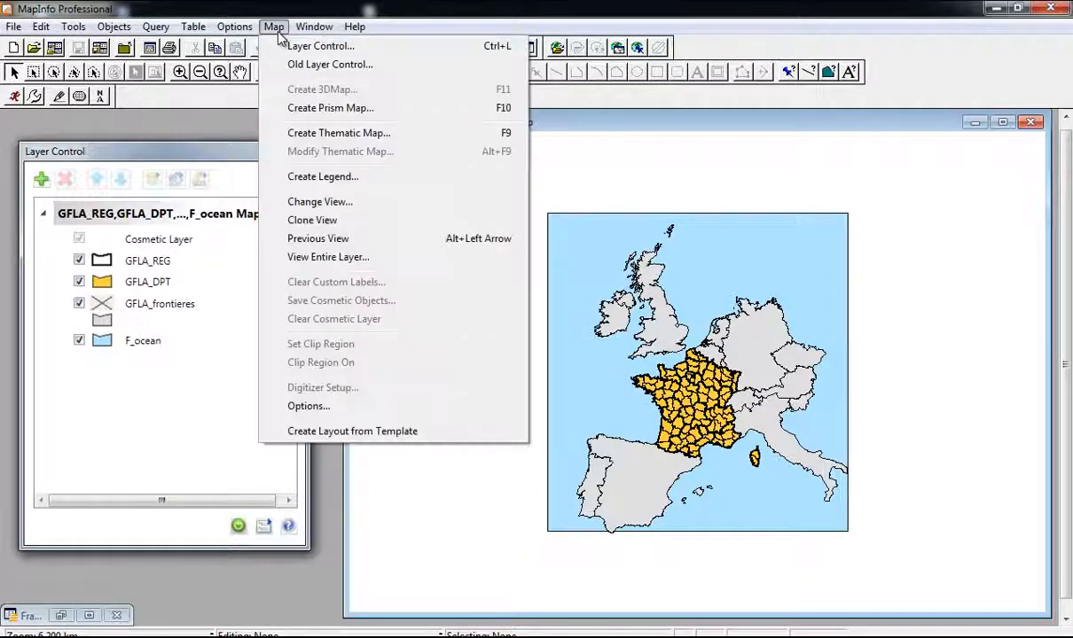
click(357, 134)
drag(472, 120, 513, 137)
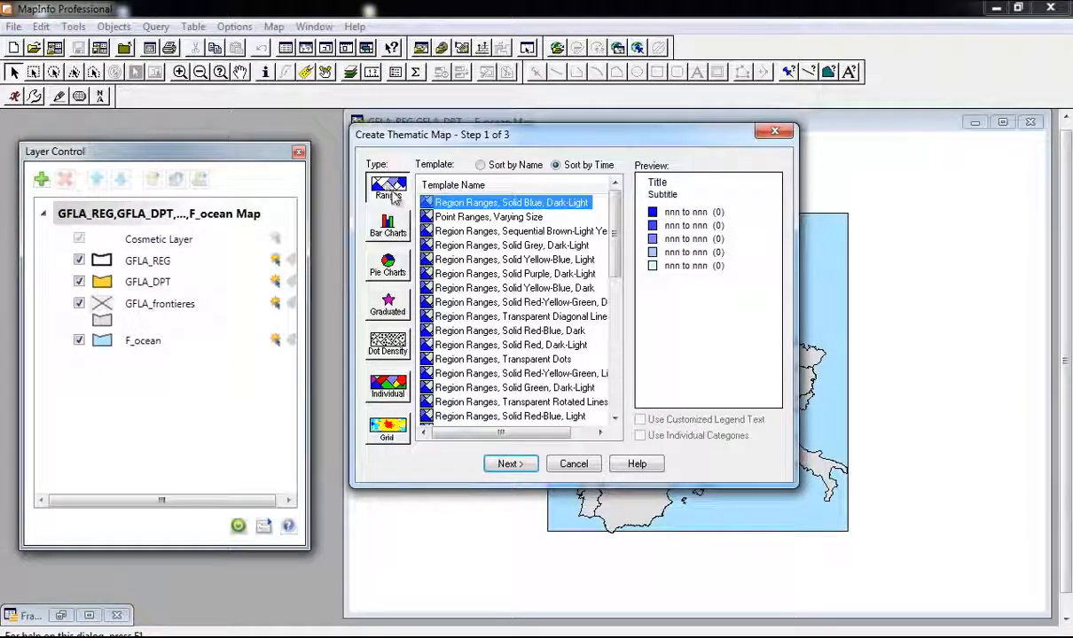
click(383, 302)
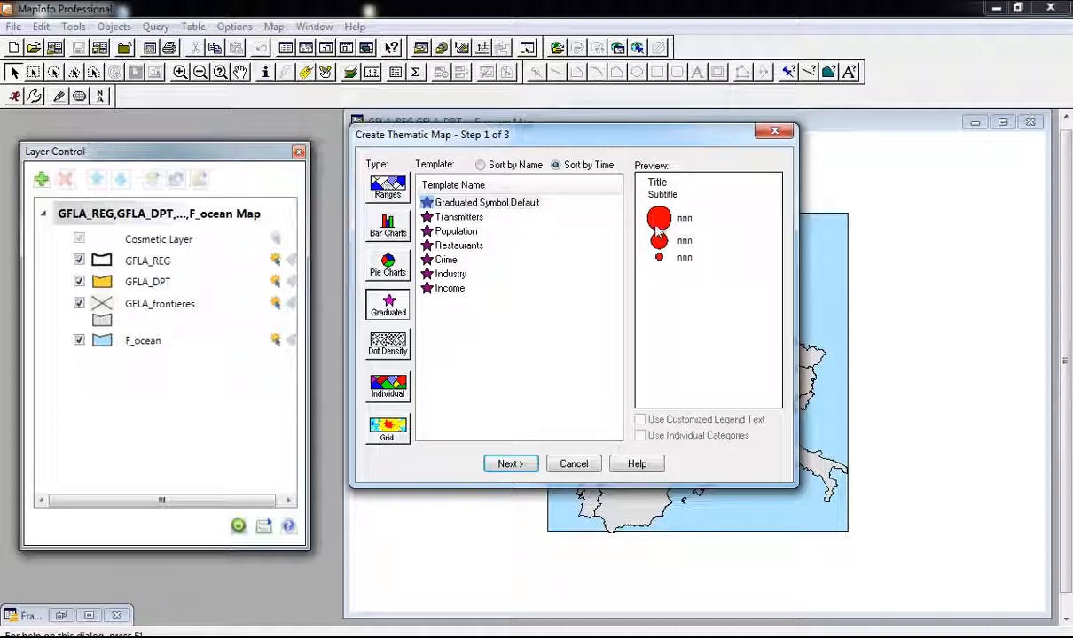
Step: Move to the table-and-field step and base the thematic map on GFLA_DPT
click(510, 464)
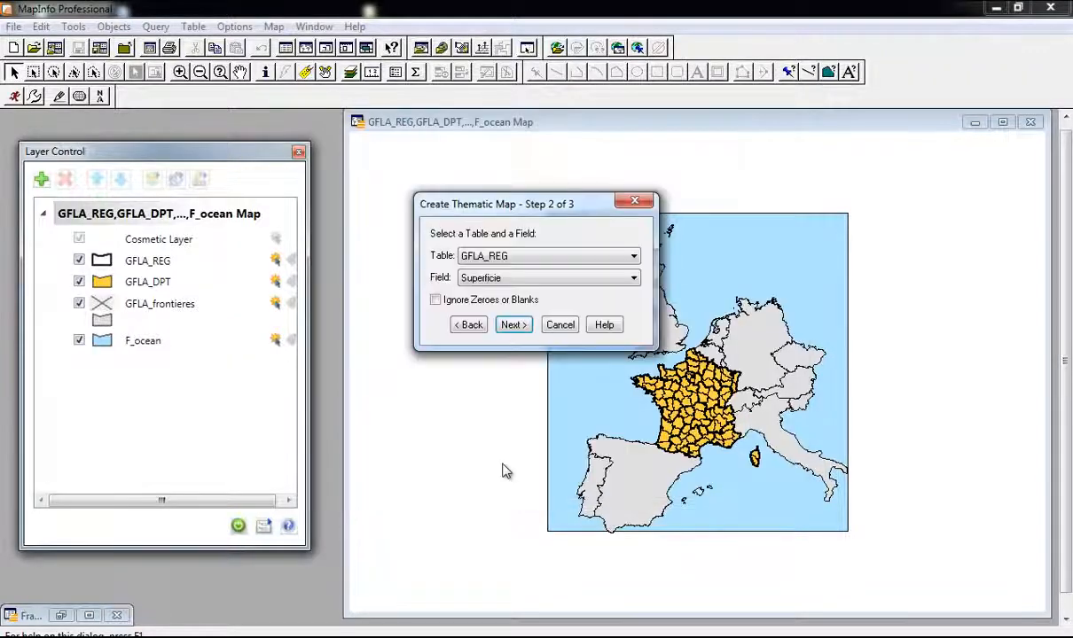
drag(470, 202, 384, 176)
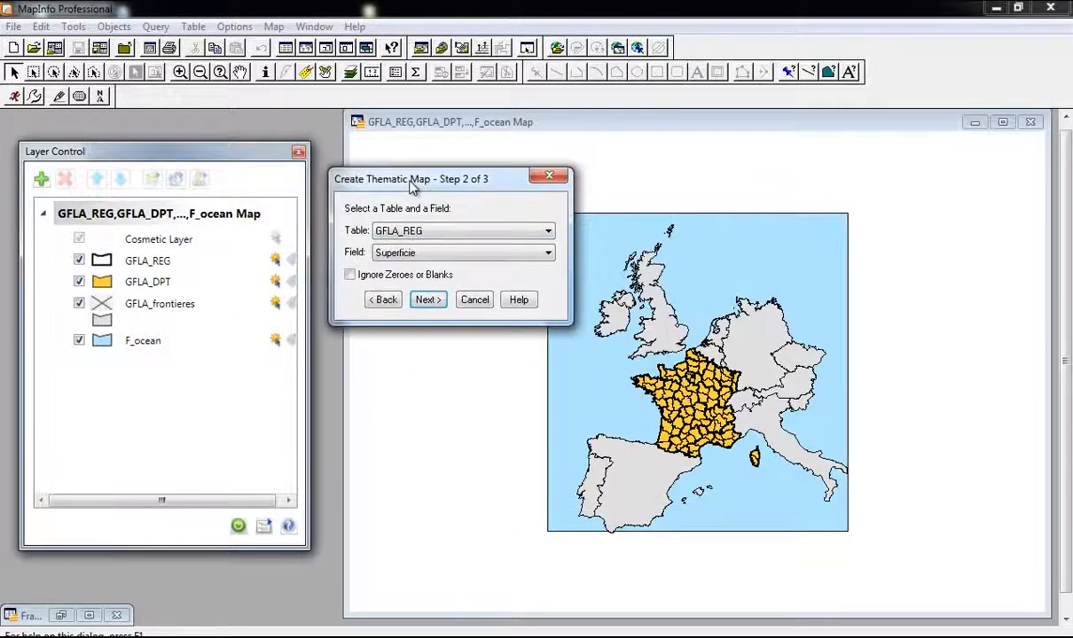
click(433, 232)
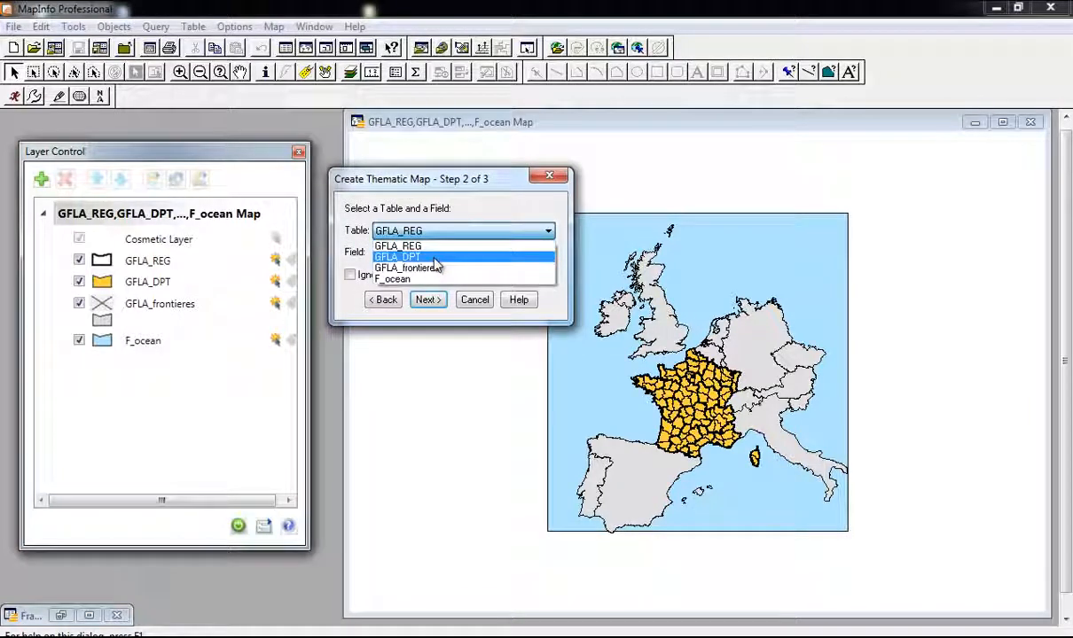
click(434, 258)
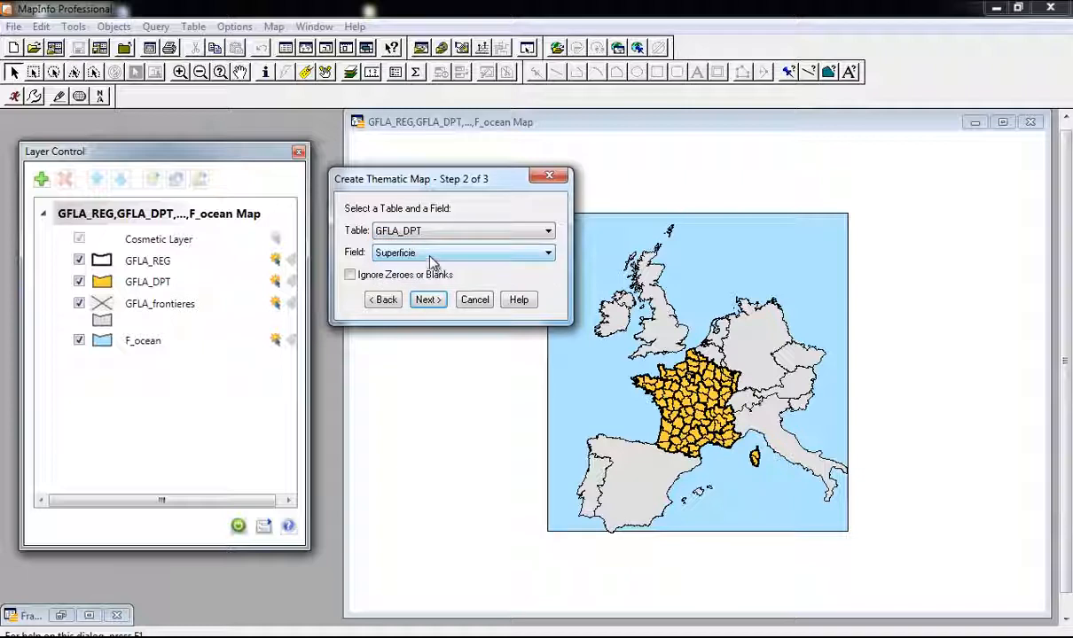
click(432, 255)
Step: Choose Join... as the field and open the join settings, leaving F_ocean as source
click(389, 278)
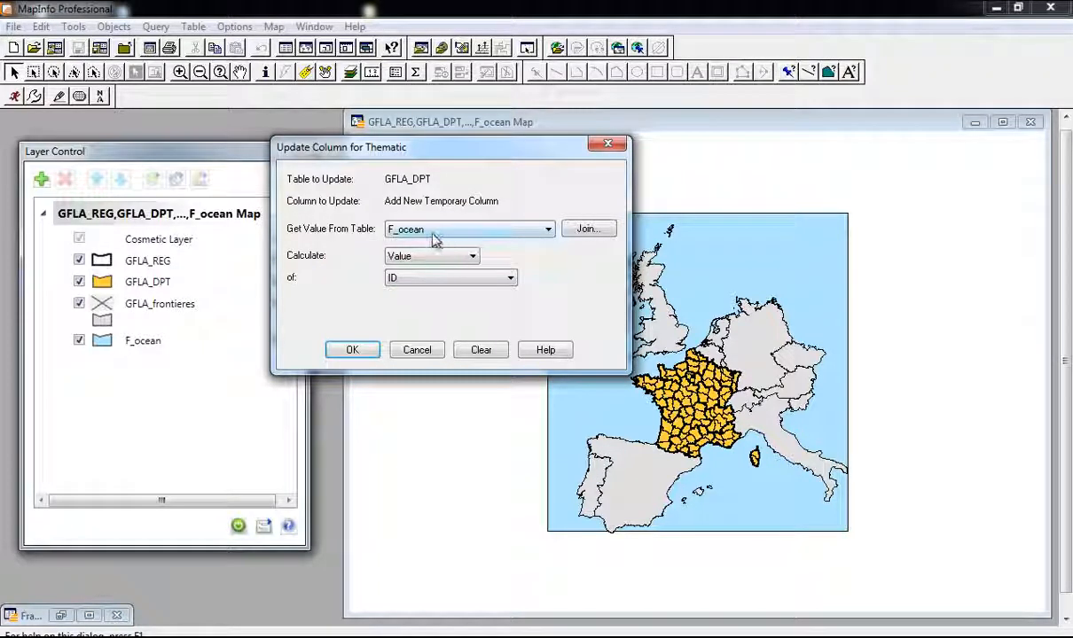
click(436, 233)
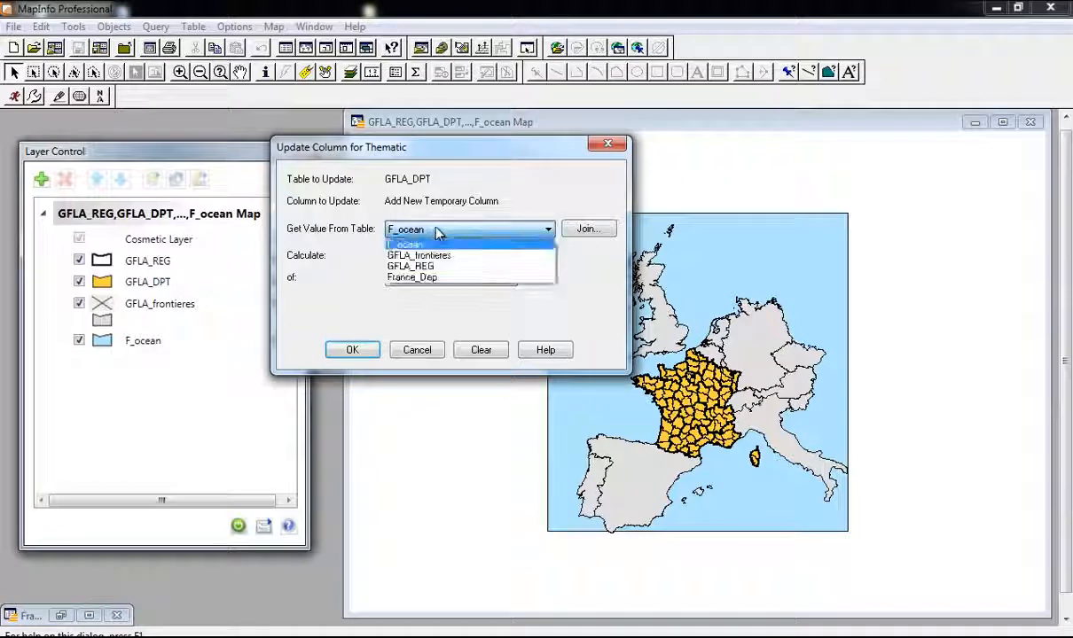
click(438, 232)
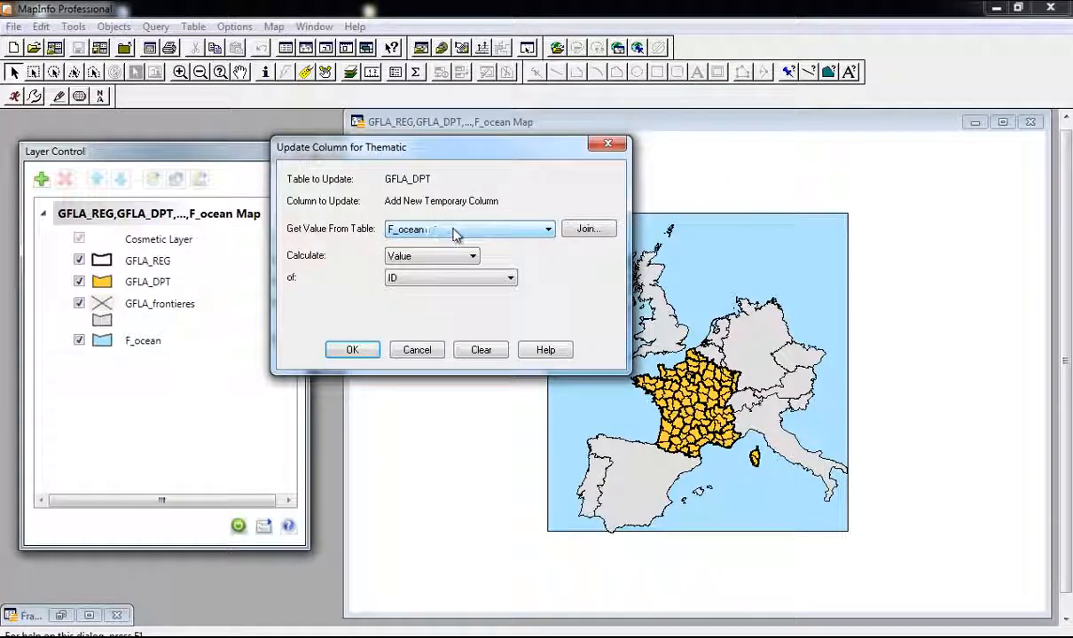
click(468, 234)
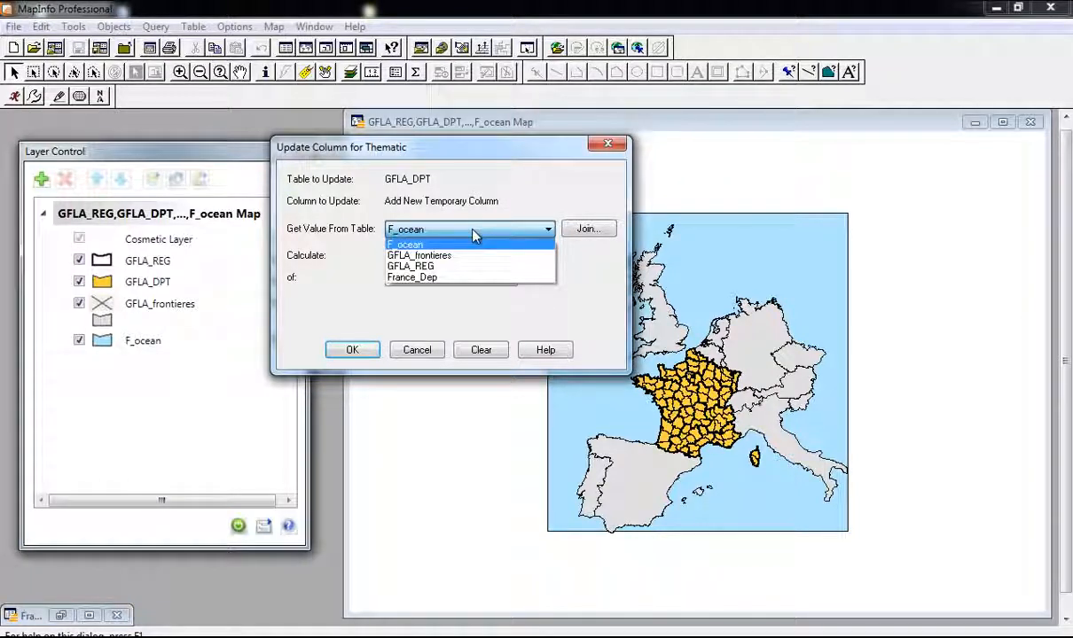
click(578, 231)
click(583, 229)
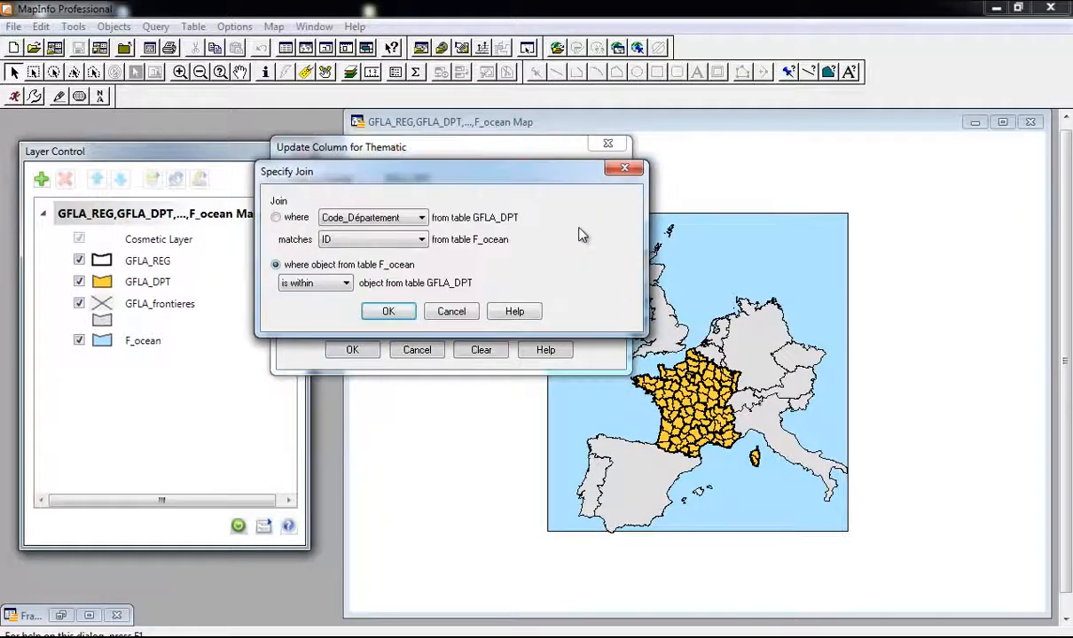
Step: Set the join to objects within each department, keeping Value as the calculation
click(401, 240)
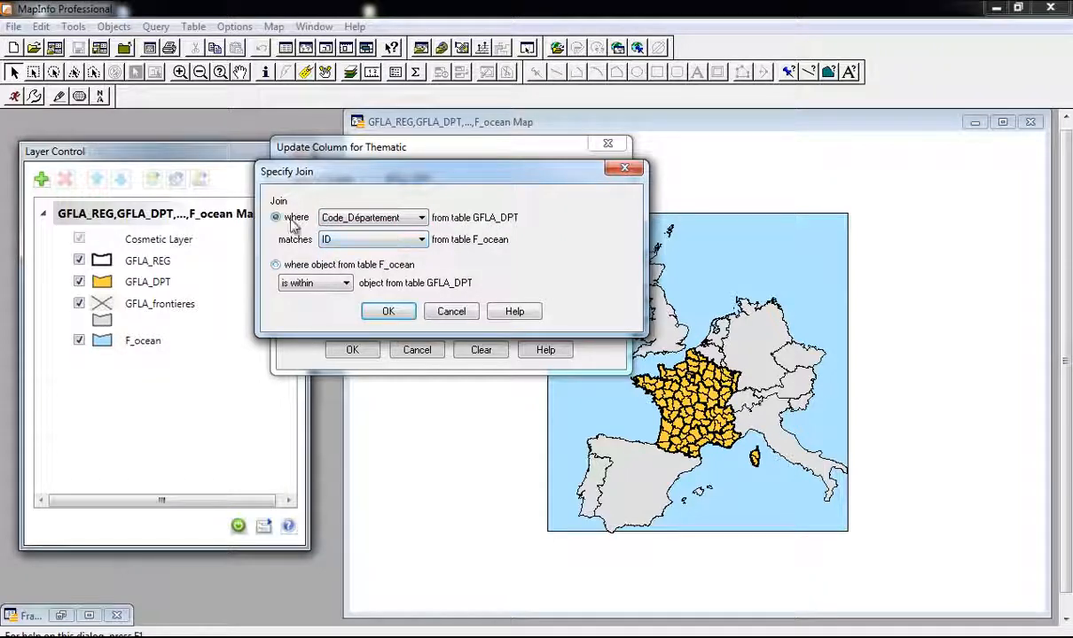
click(293, 264)
click(625, 169)
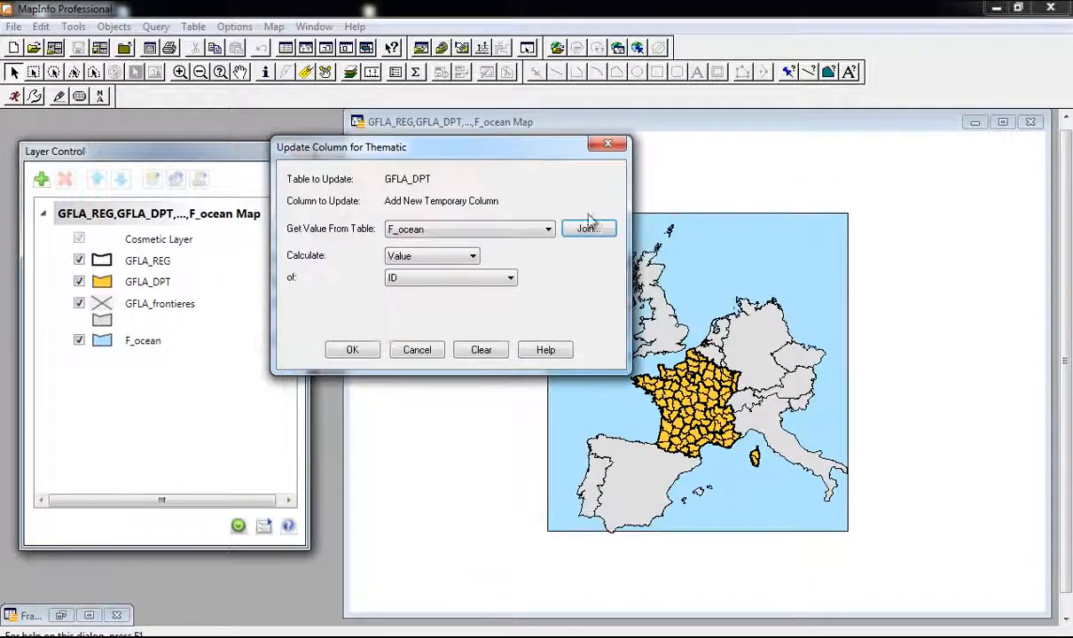
click(444, 259)
click(443, 262)
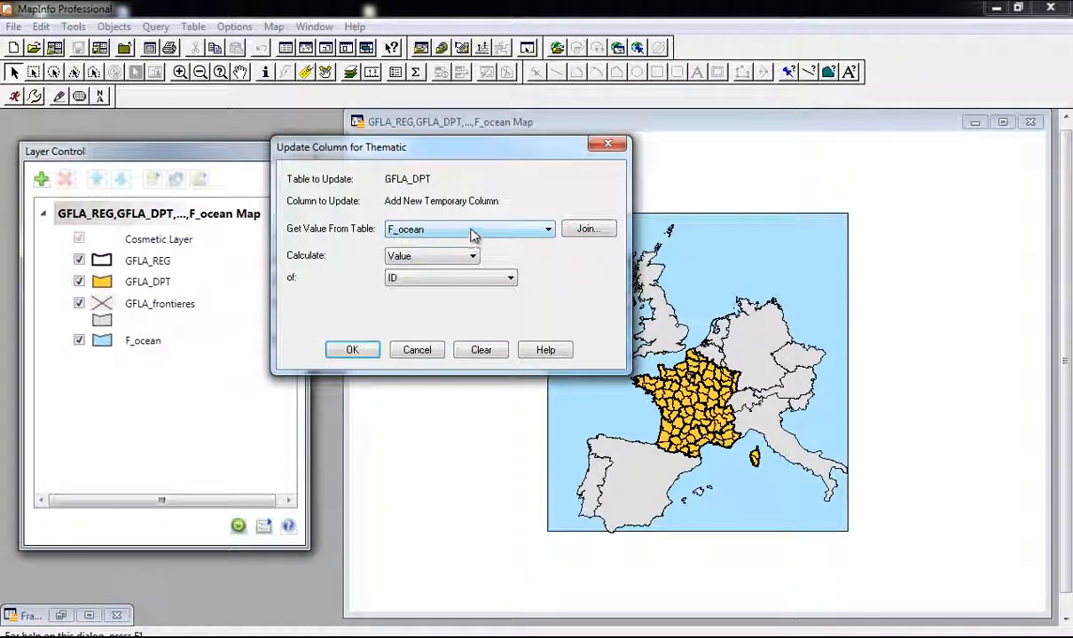
Step: Bring in France_Dep's Population_en_2008, matching Code_Département to Codes_département
click(472, 230)
click(455, 278)
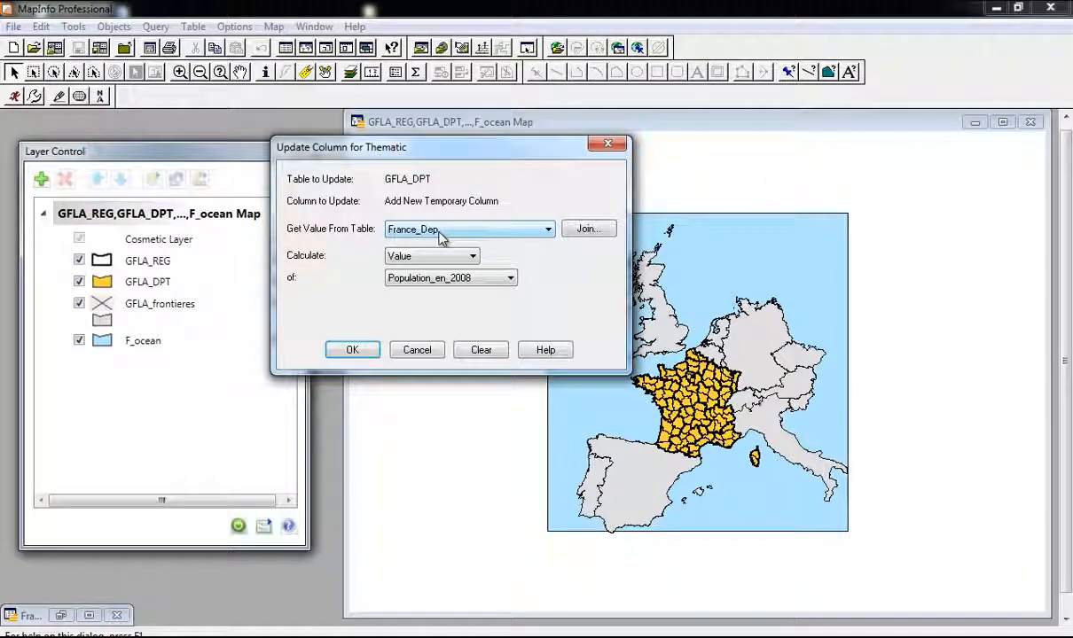
click(441, 264)
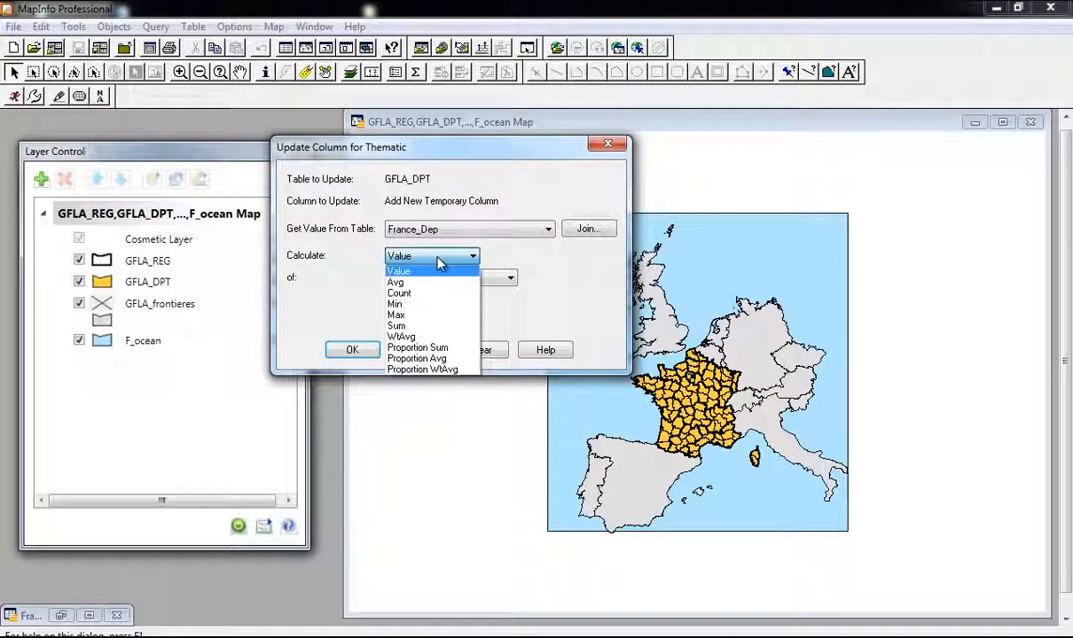
click(442, 264)
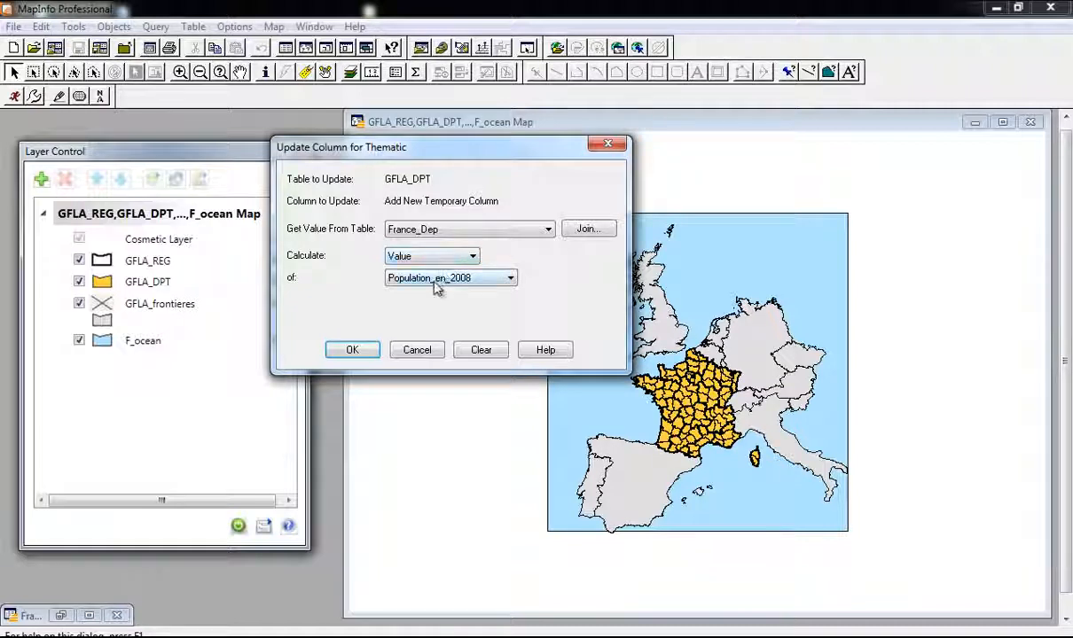
click(438, 280)
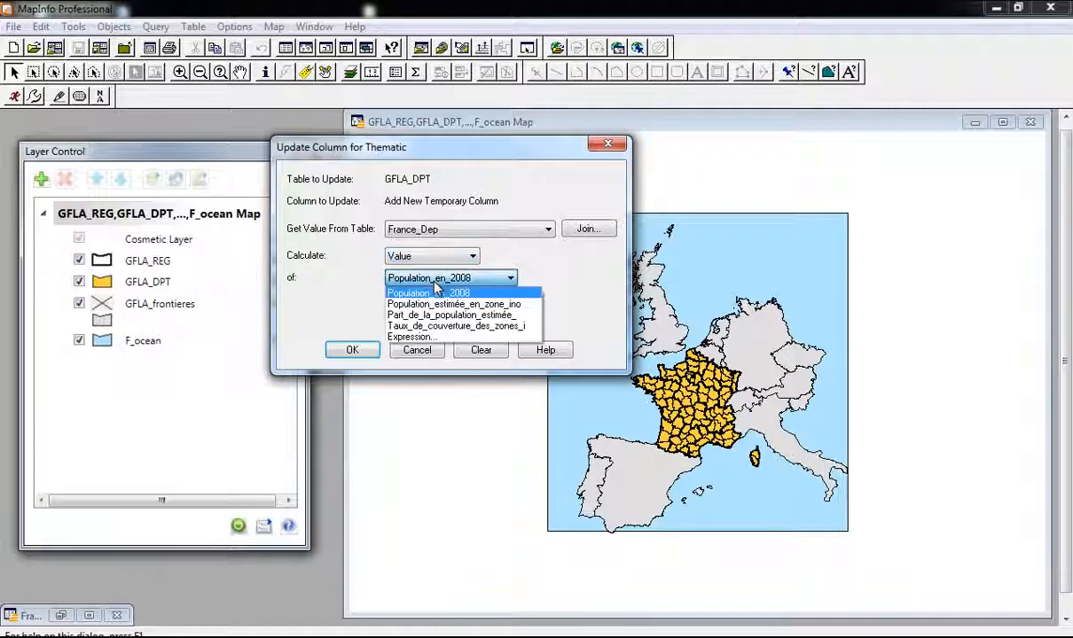
click(494, 281)
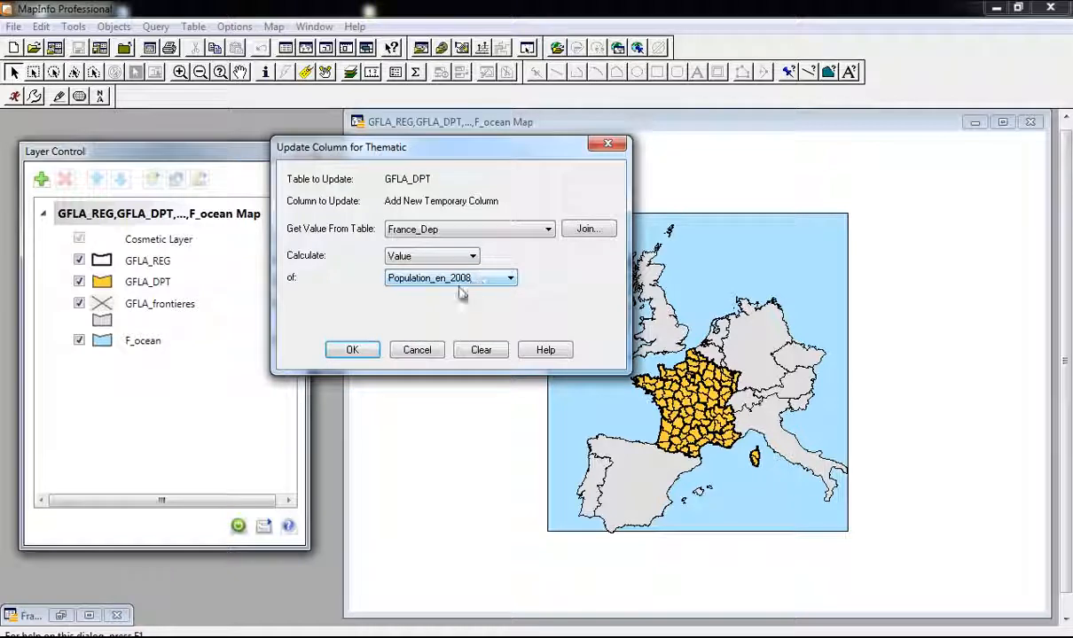
click(367, 352)
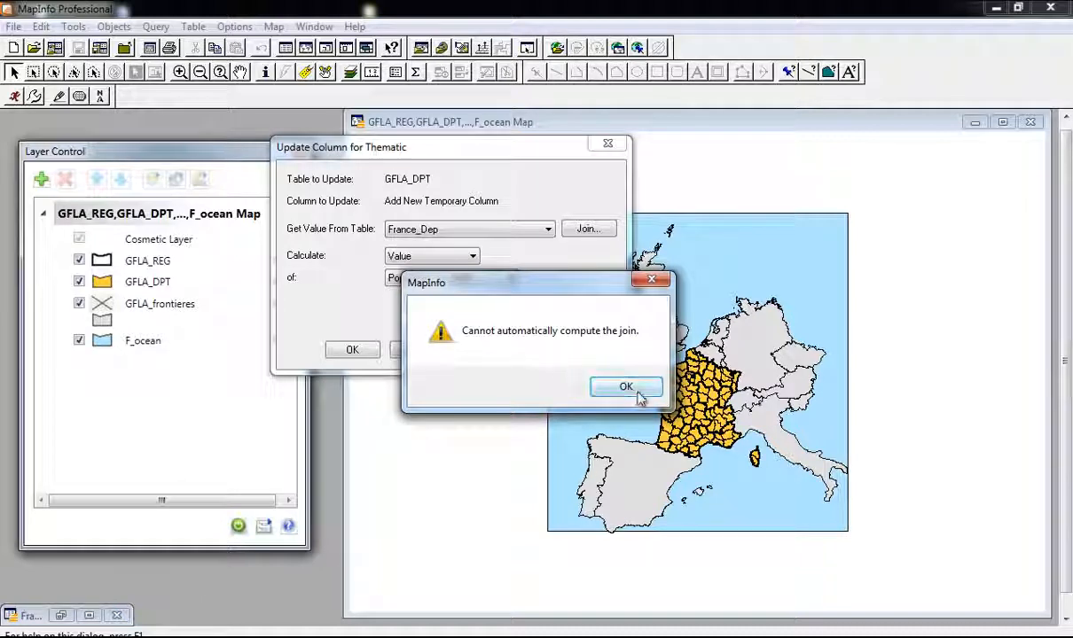
click(626, 387)
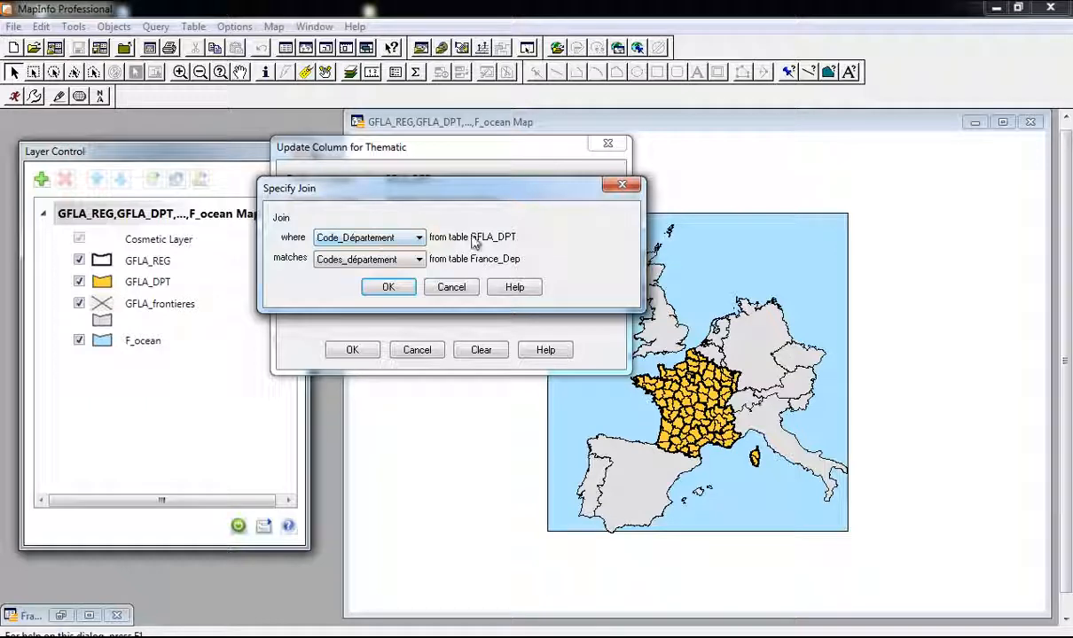
click(390, 288)
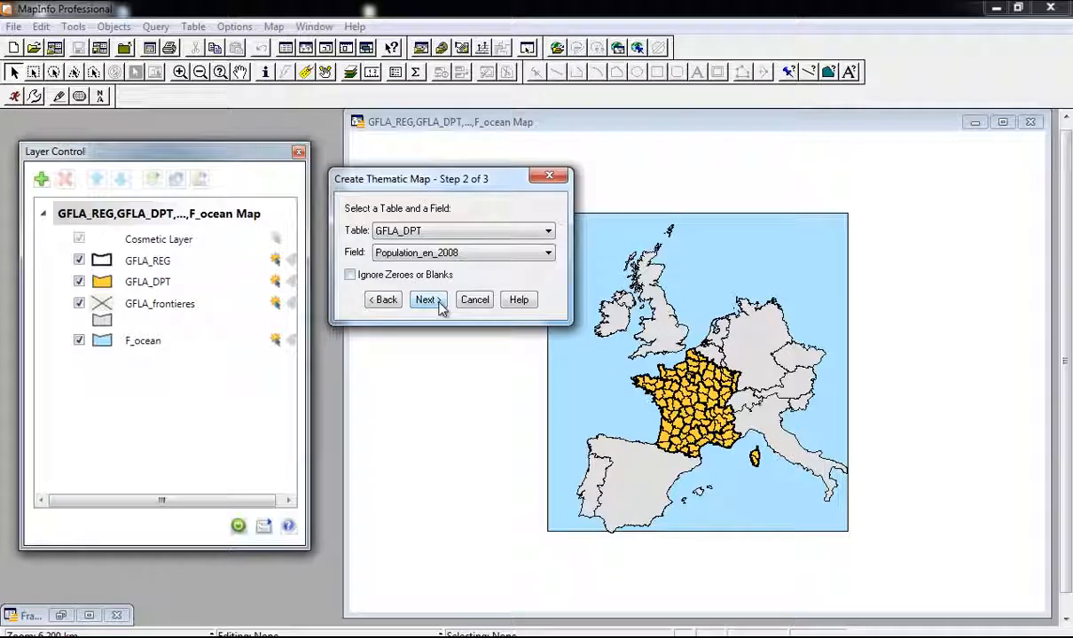
click(426, 300)
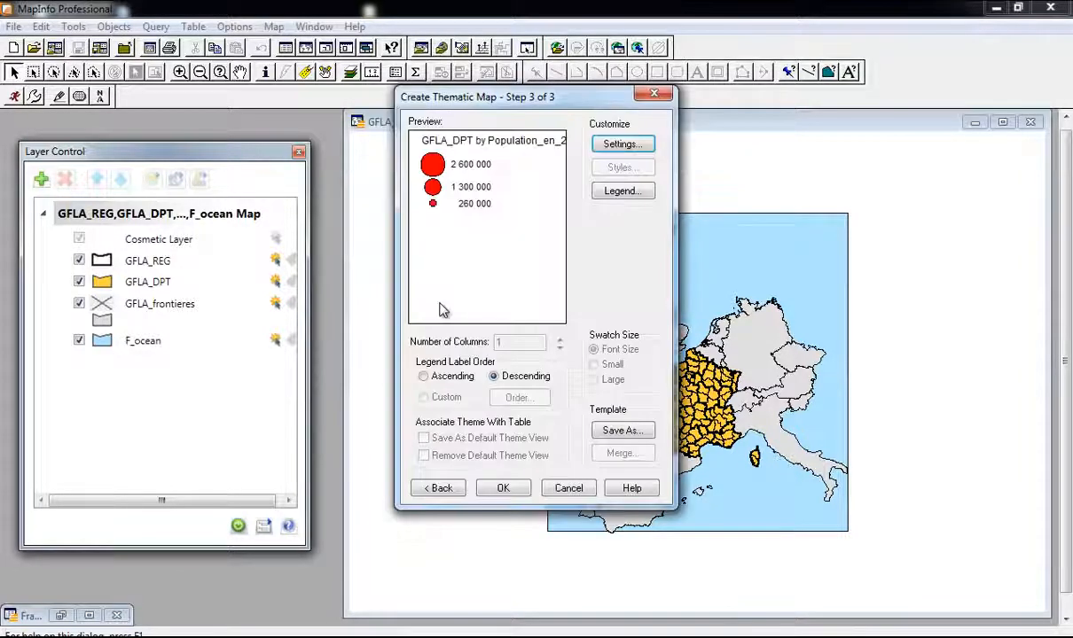
drag(506, 110, 480, 168)
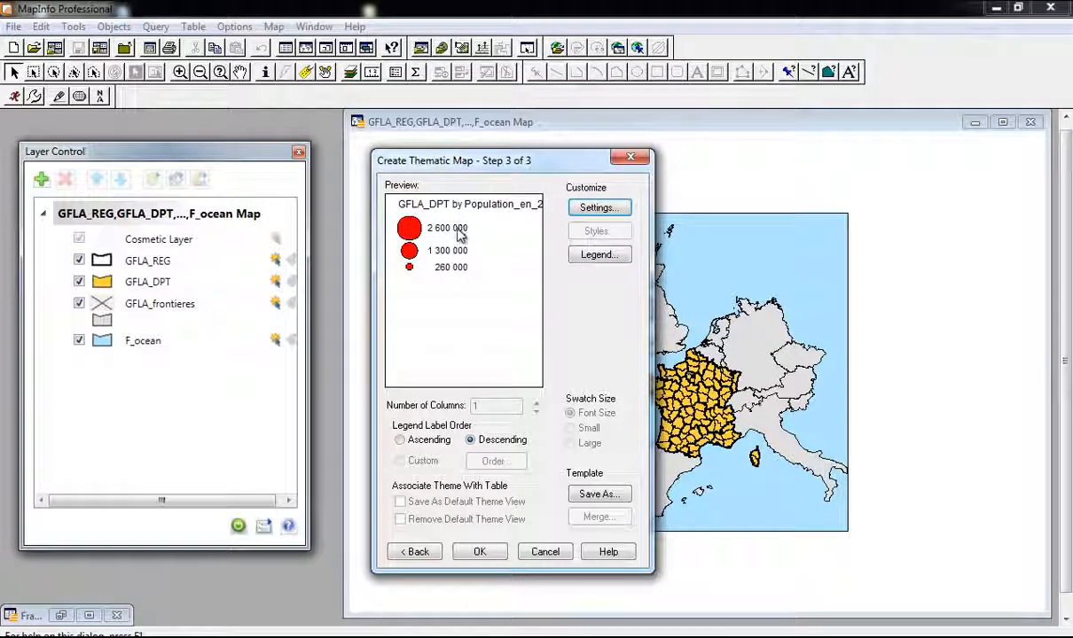
click(596, 255)
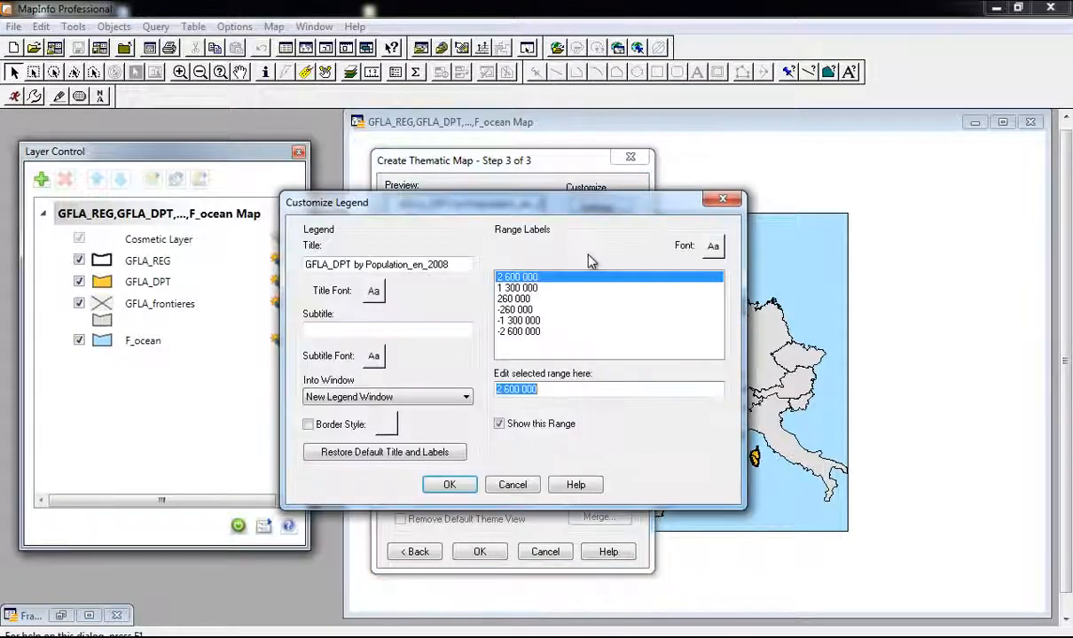
click(722, 199)
click(603, 208)
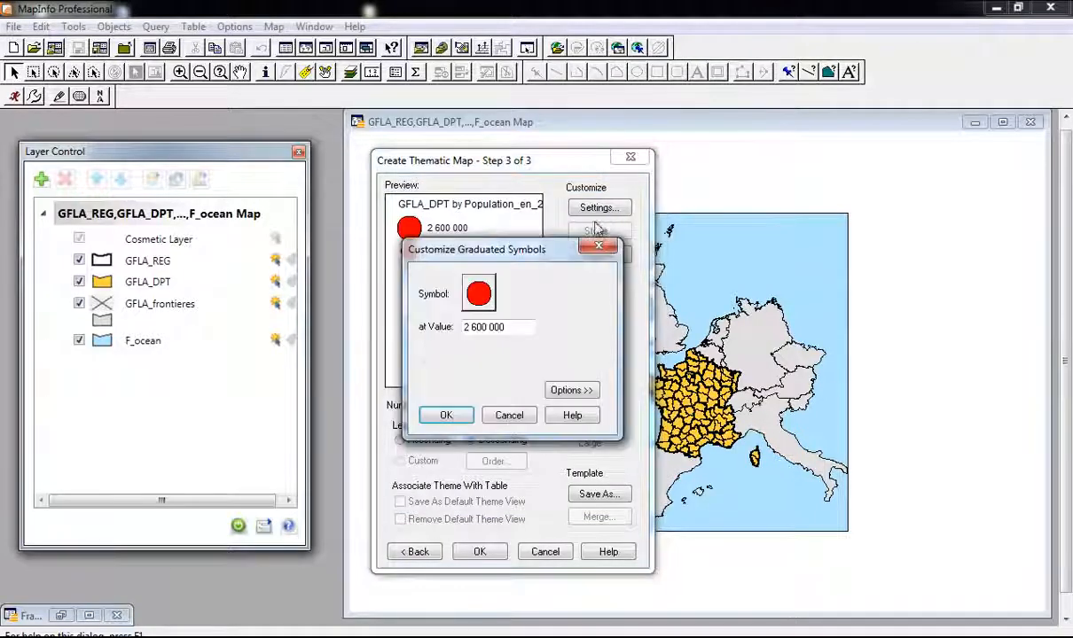
click(582, 392)
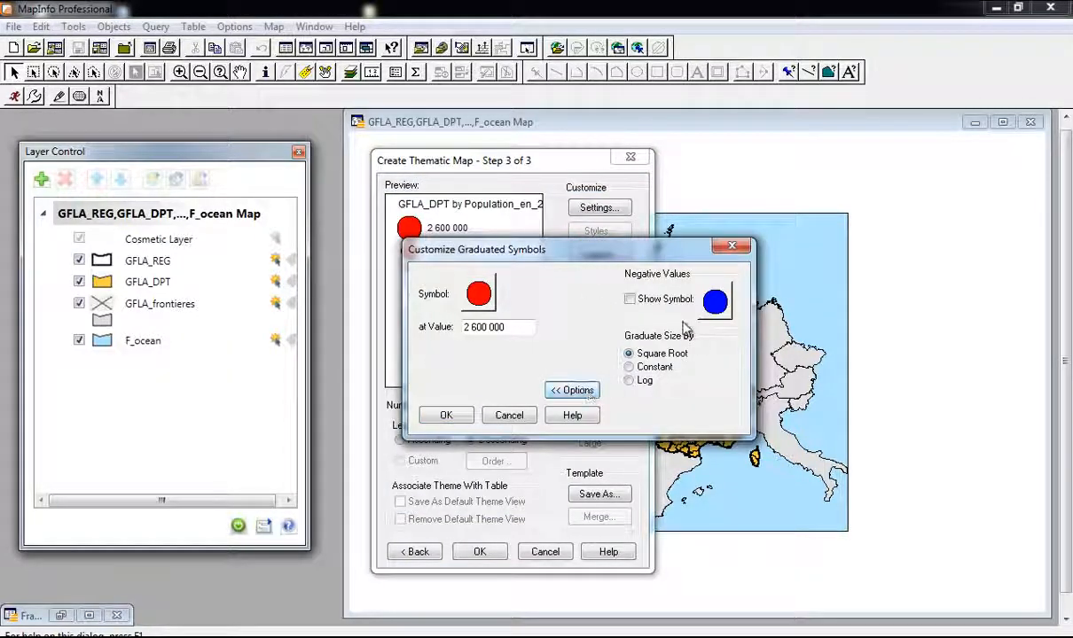
click(645, 369)
click(629, 353)
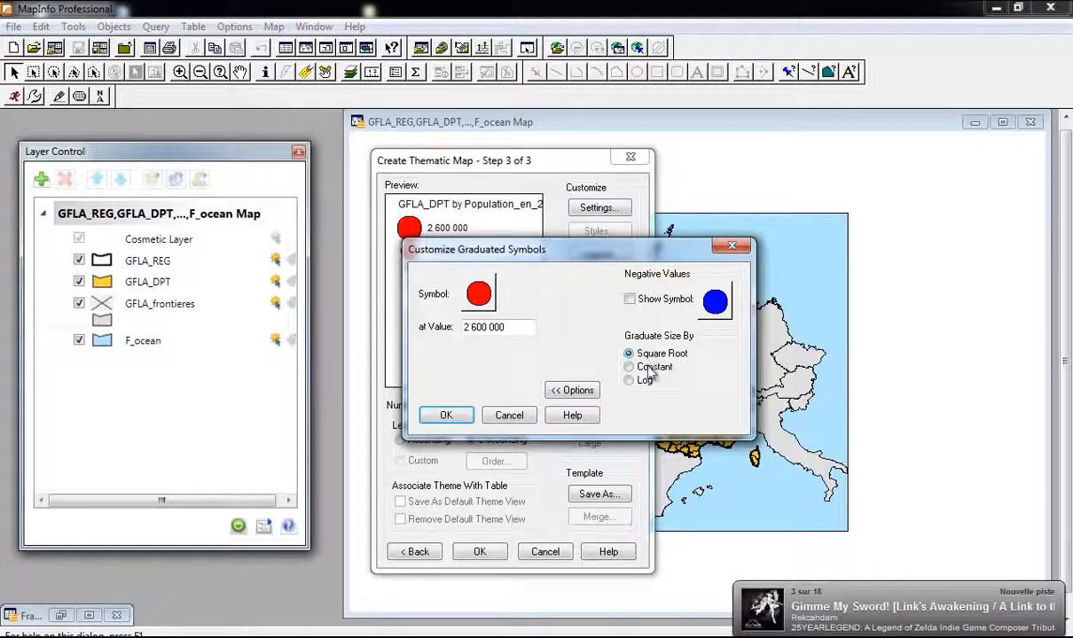
click(730, 246)
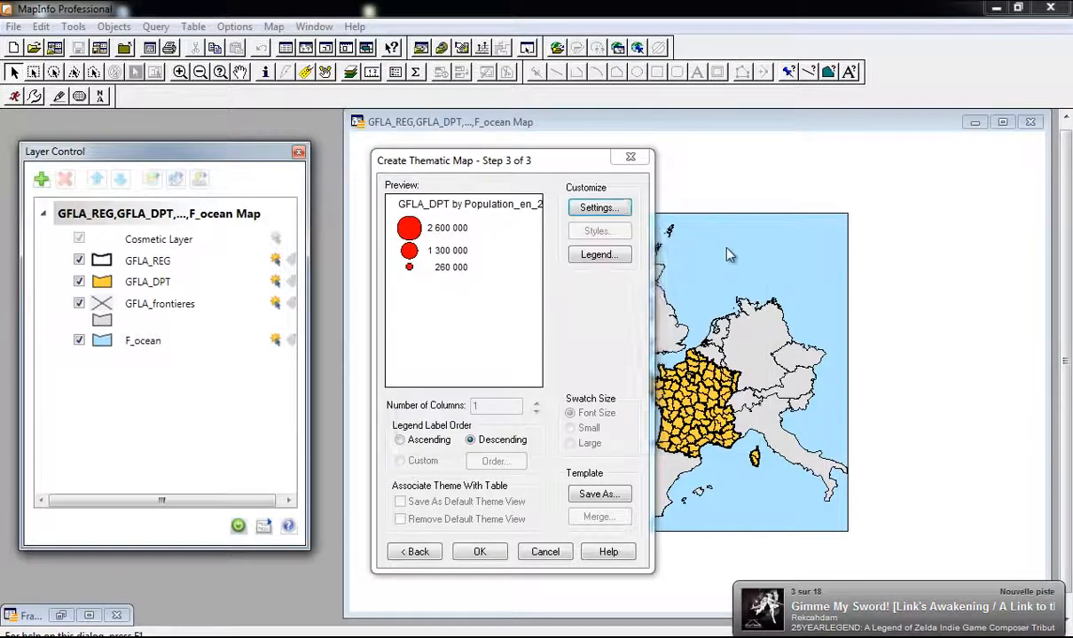
Step: Reopen legend customisation after checking the example legend in the Writer report
click(599, 255)
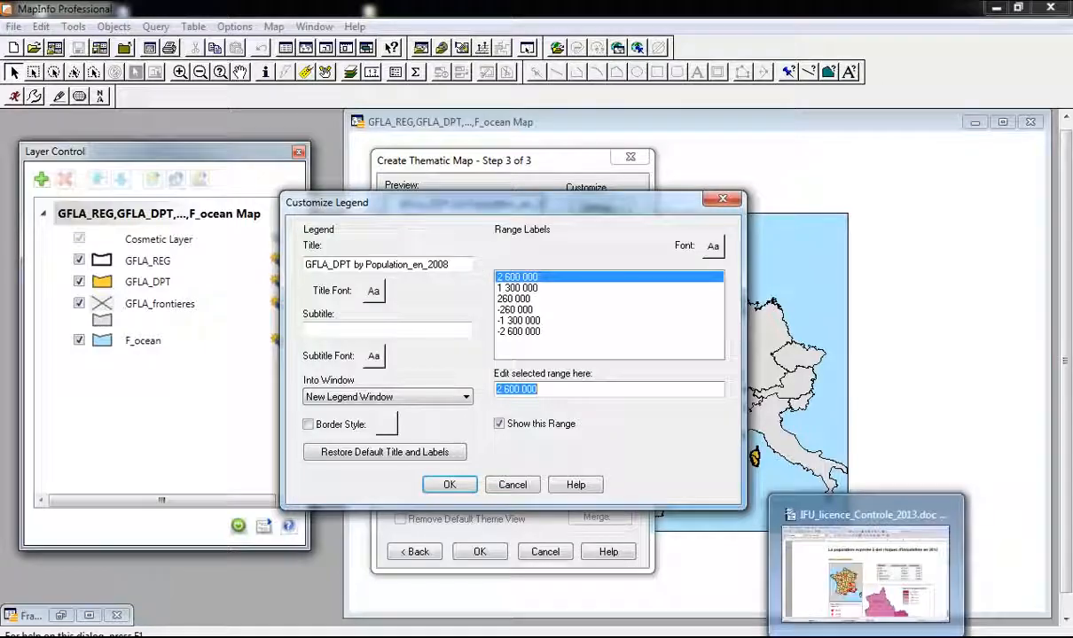
click(815, 563)
scroll(434, 372, down, 3)
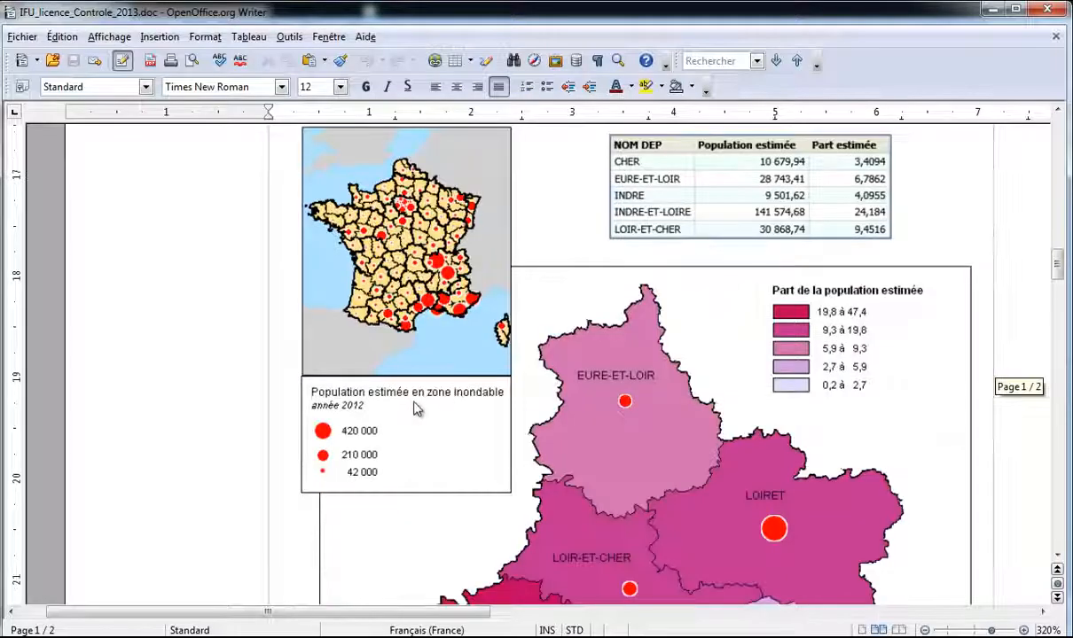
click(993, 10)
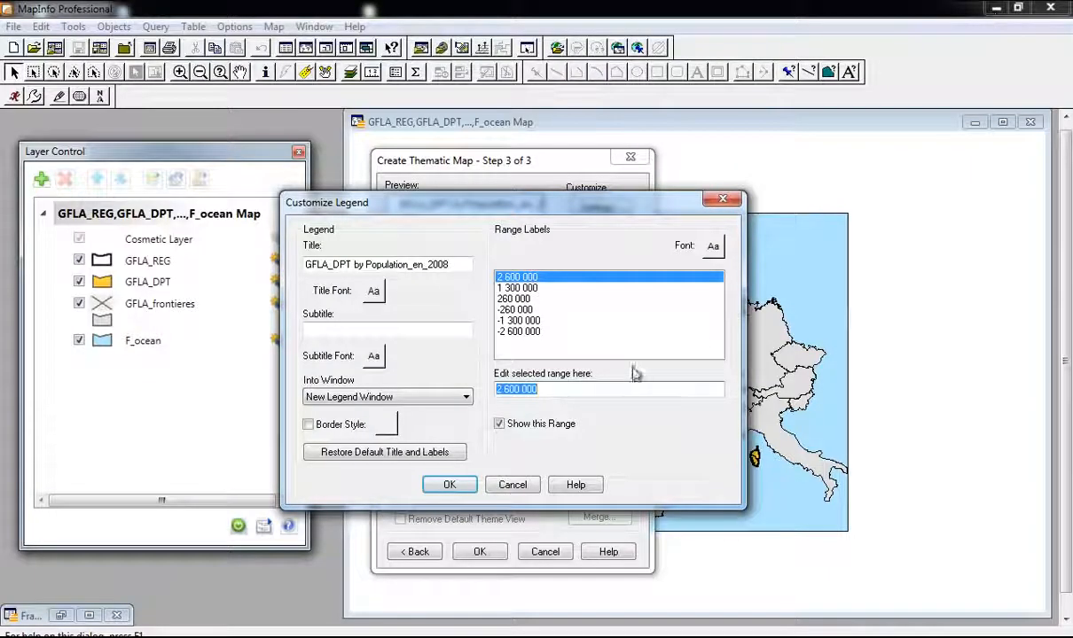
Step: Enter the legend title 'Population estimée en zone inondable' and subtitle 'Source : INSEE 2008'
double_click(418, 264)
click(419, 264)
drag(457, 265, 291, 266)
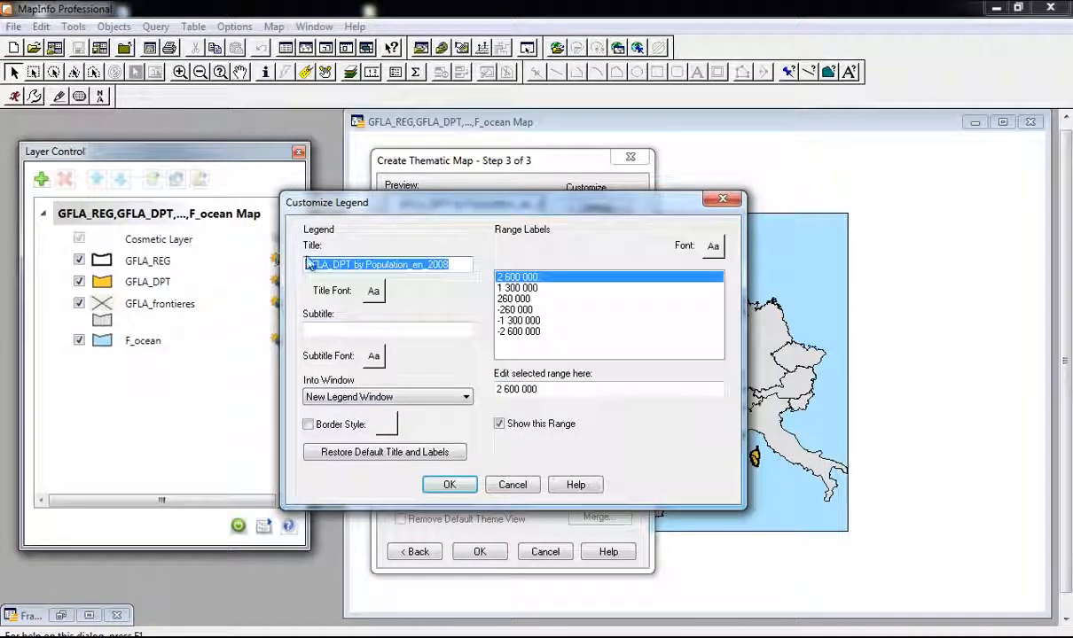
text(Population estimé en)
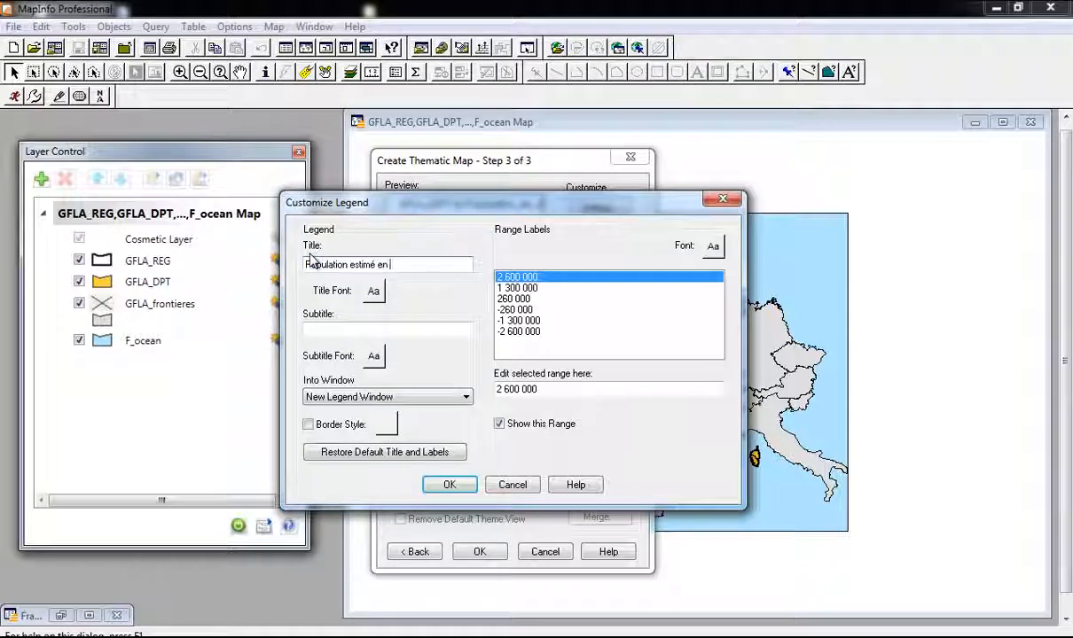
text(s)
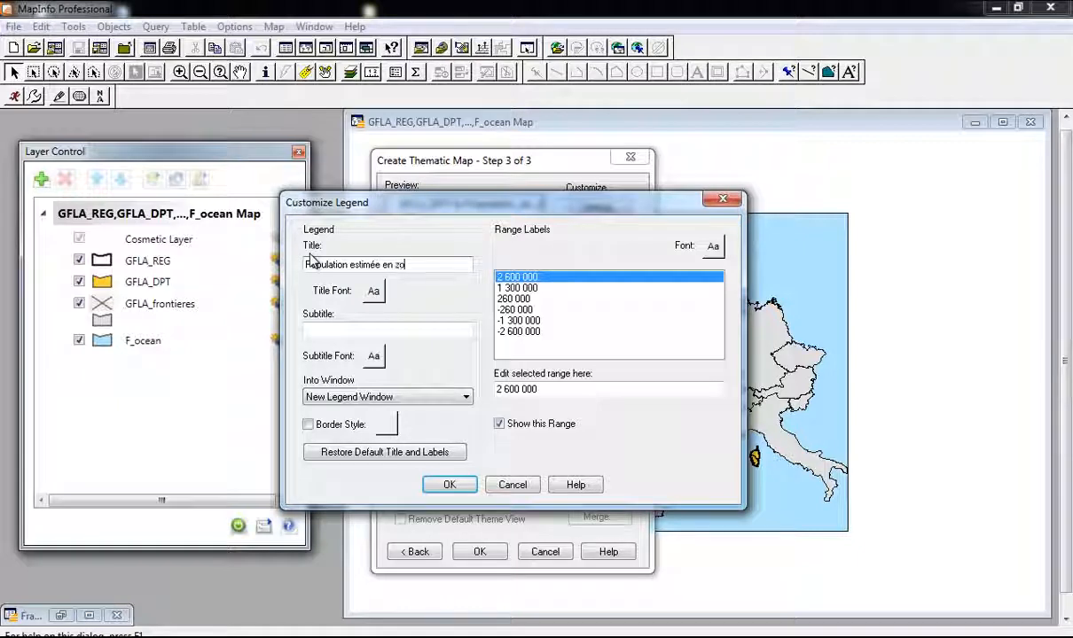
text(ndable)
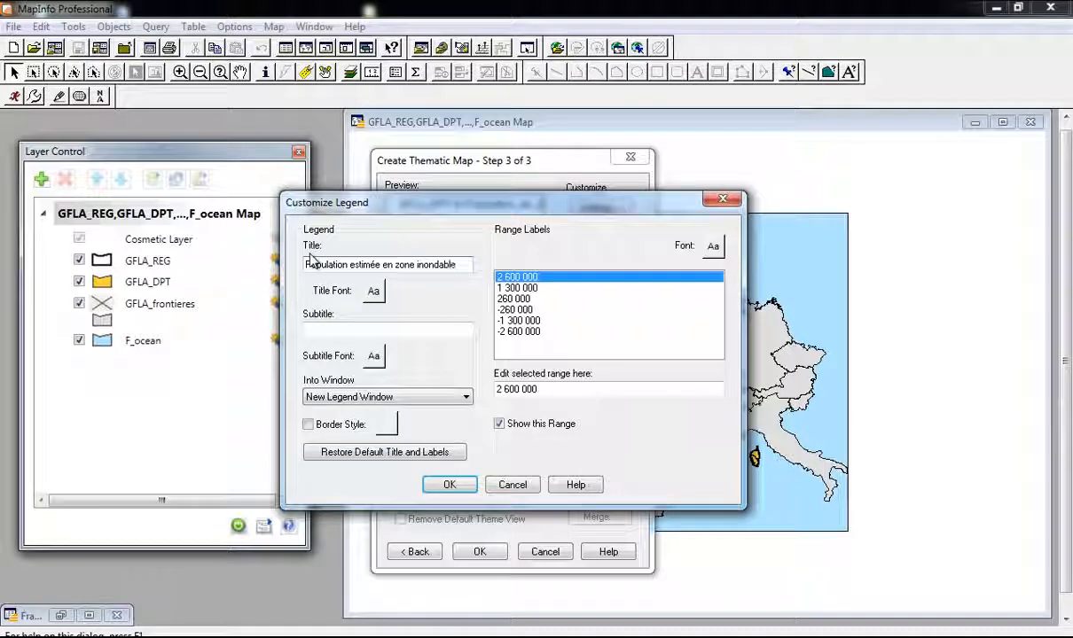
click(333, 332)
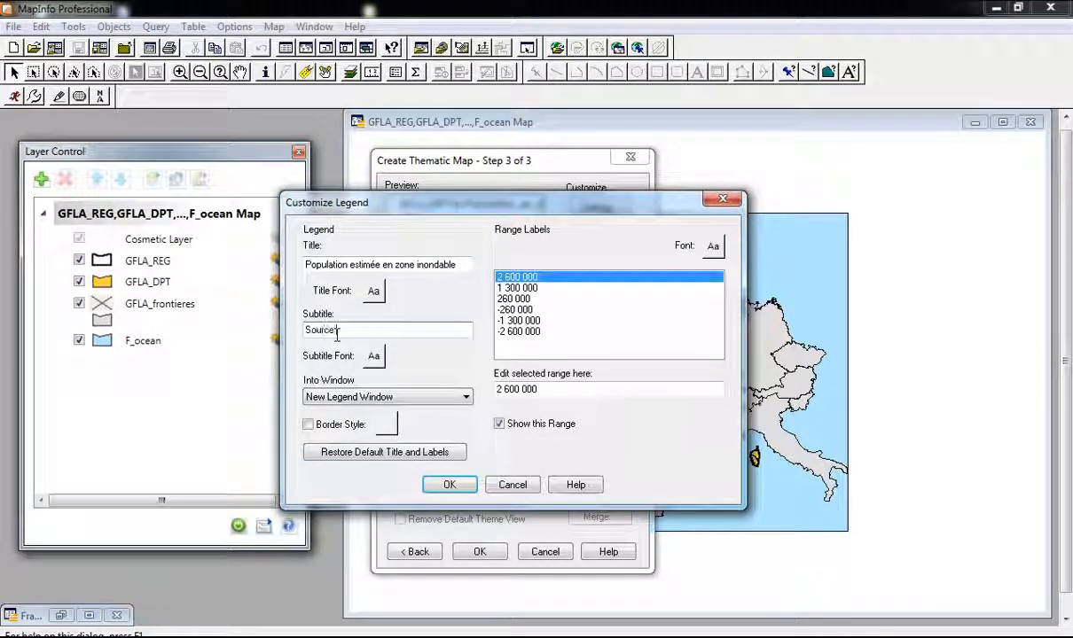
text(EE 2008)
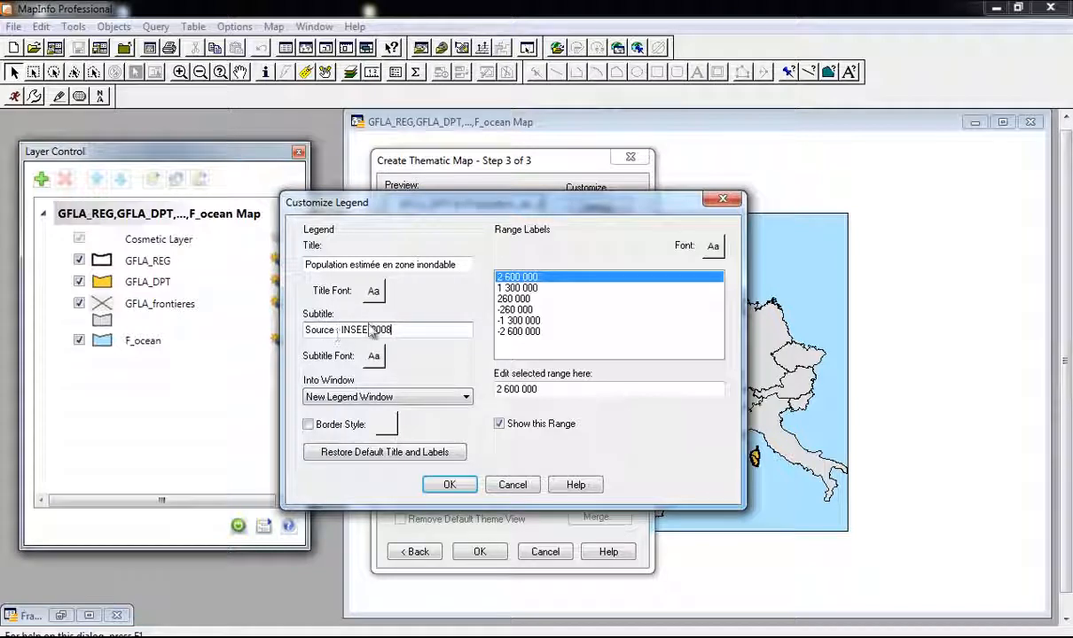
Step: Make the legend title font bold at 11 pt
click(373, 290)
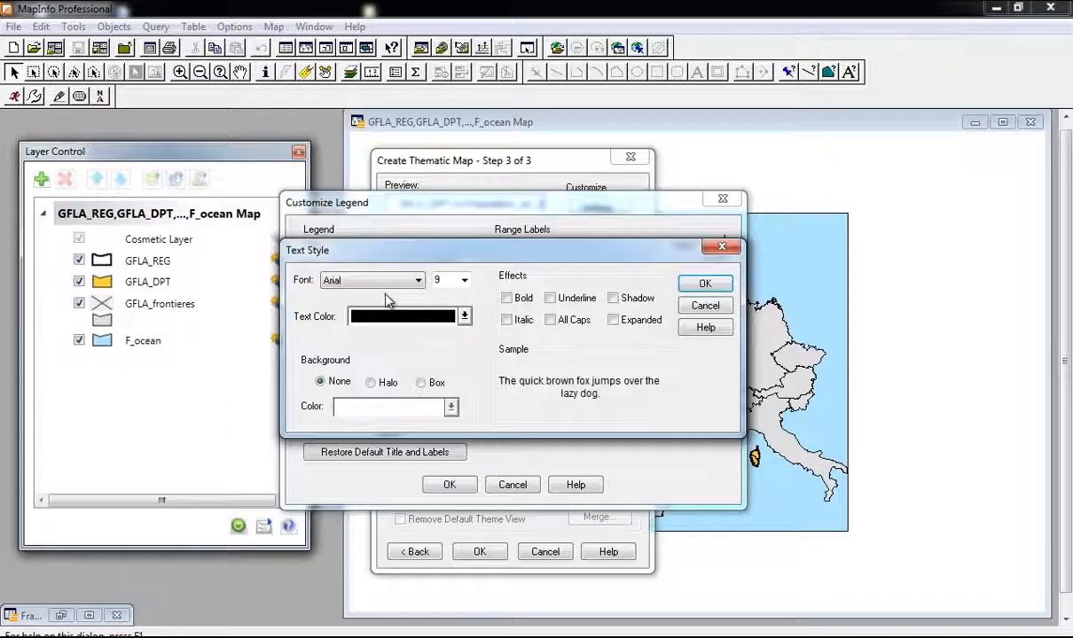
click(464, 280)
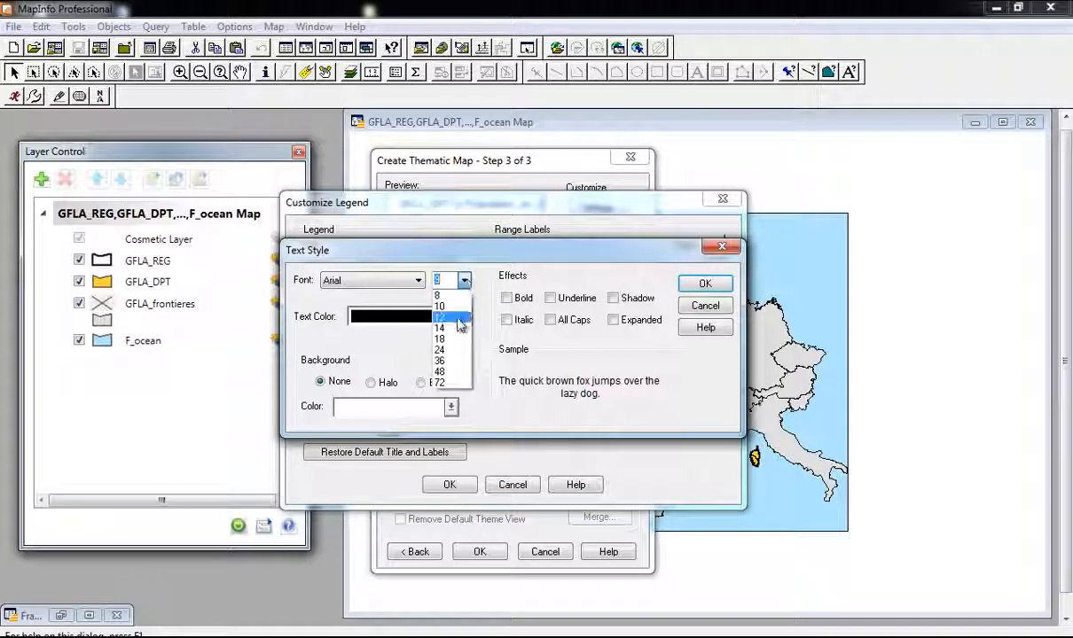
click(449, 281)
text(11)
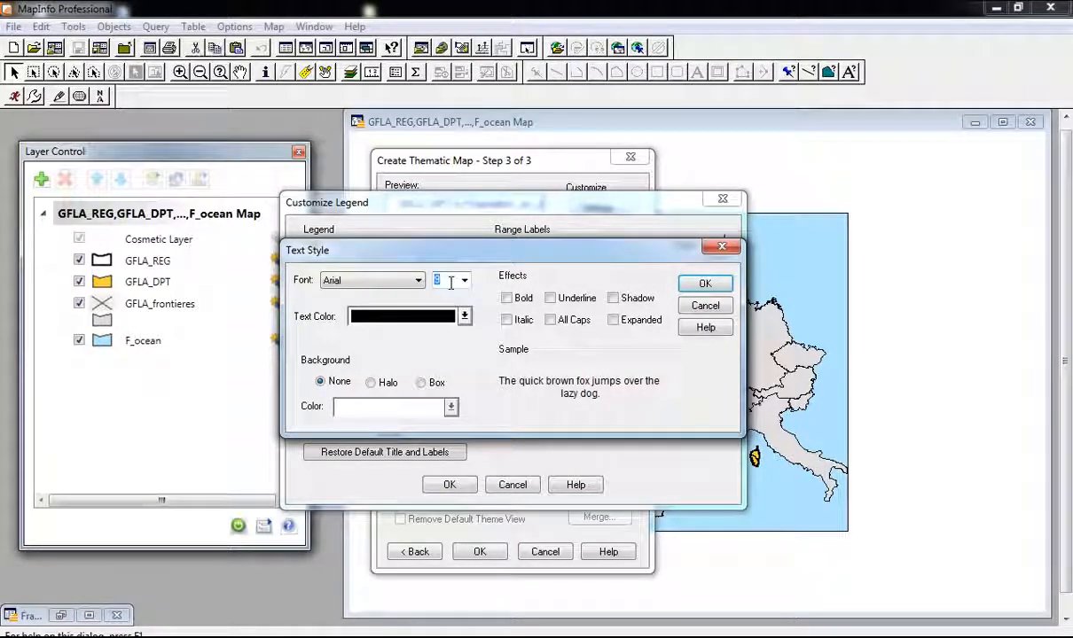
click(506, 298)
click(704, 282)
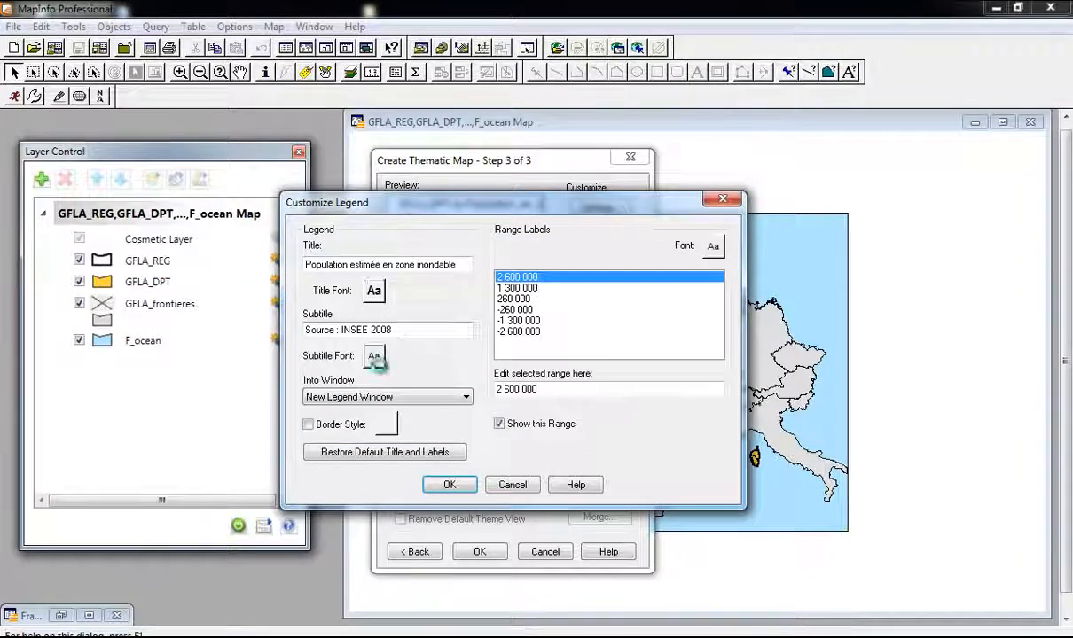
Step: Make the legend subtitle italic and accept the customized legend
click(373, 356)
click(524, 321)
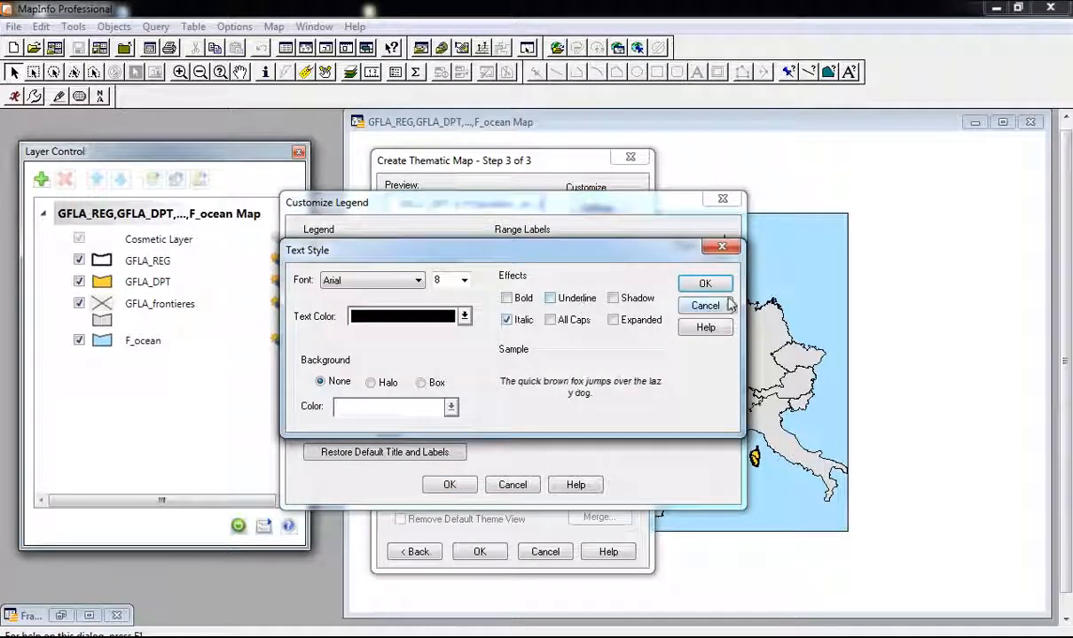
click(704, 283)
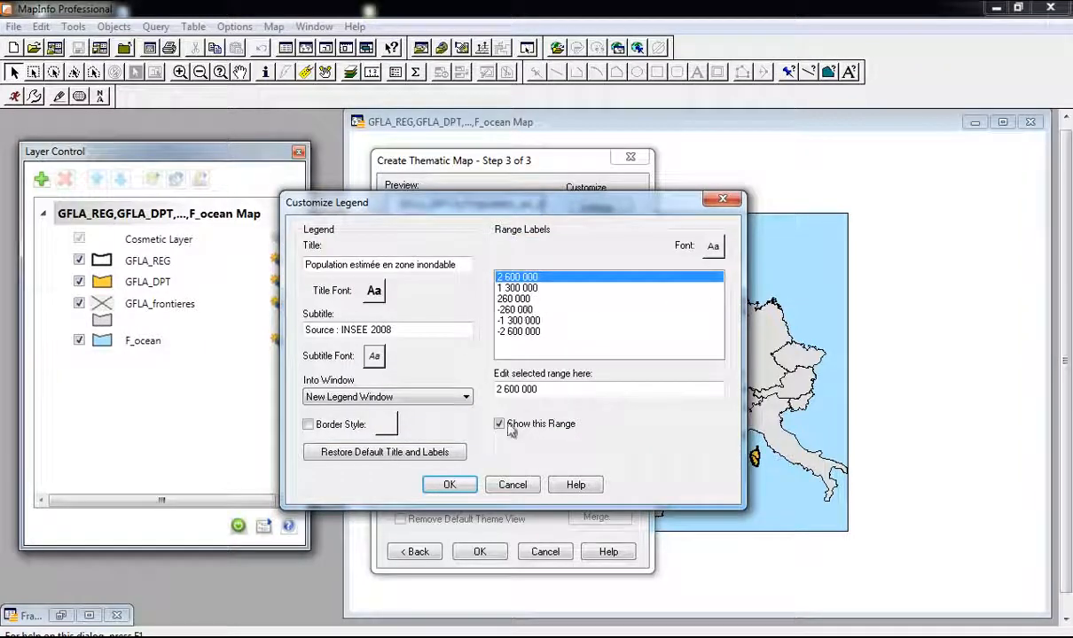
click(454, 487)
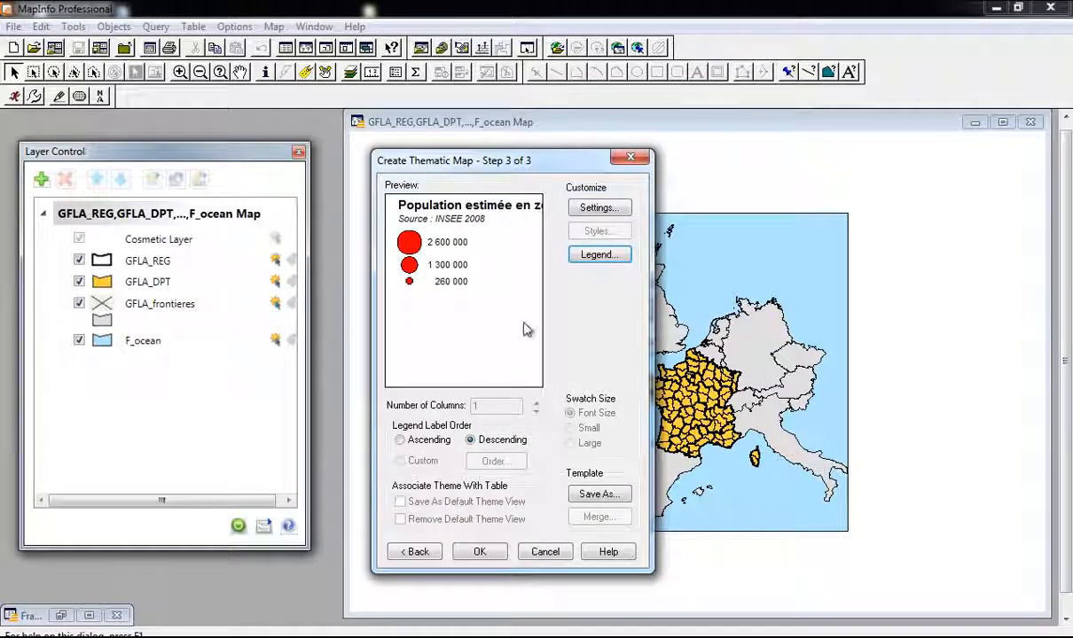
Step: Apply the red graduated population circles and inspect them over southern France
click(480, 551)
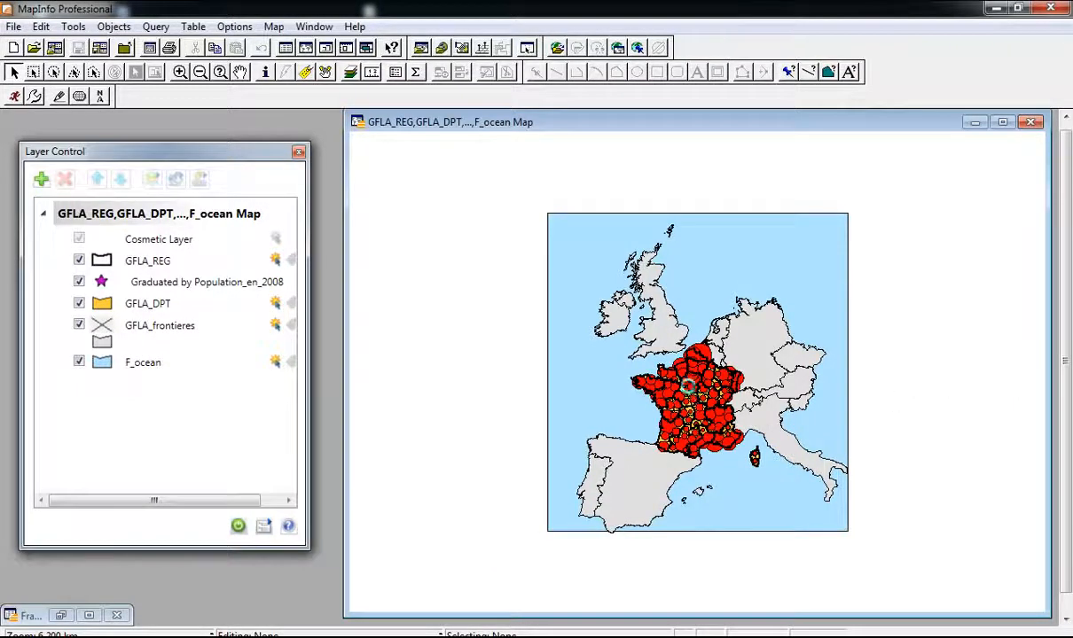
scroll(679, 387, up, 2)
middle_click(603, 319)
key(Right)
key(Right)
key(Up)
key(Up)
middle_click(661, 299)
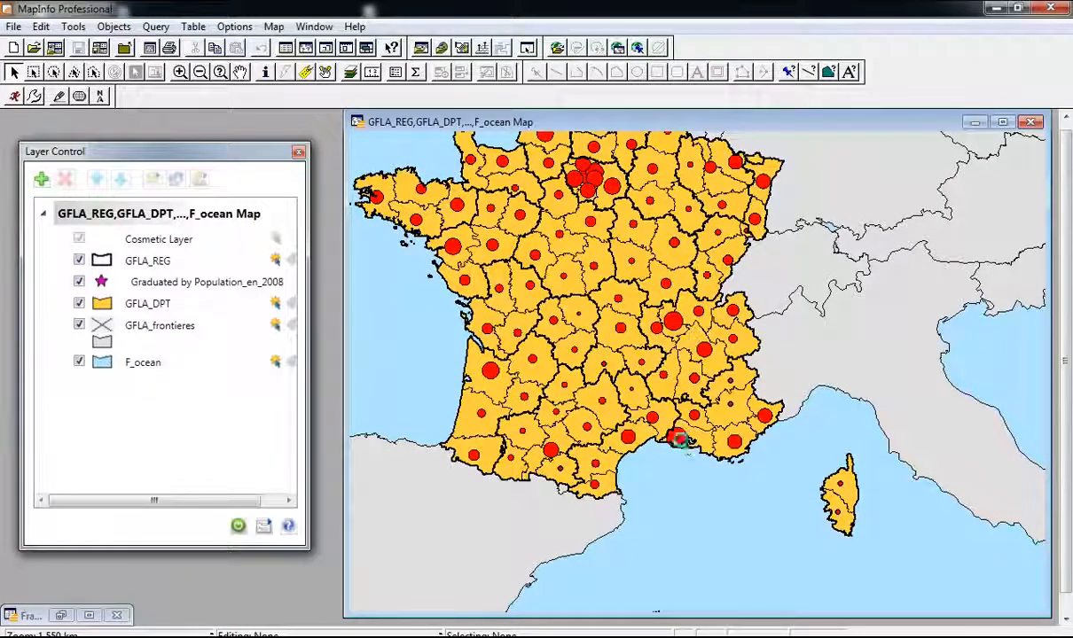
scroll(684, 447, up, 1)
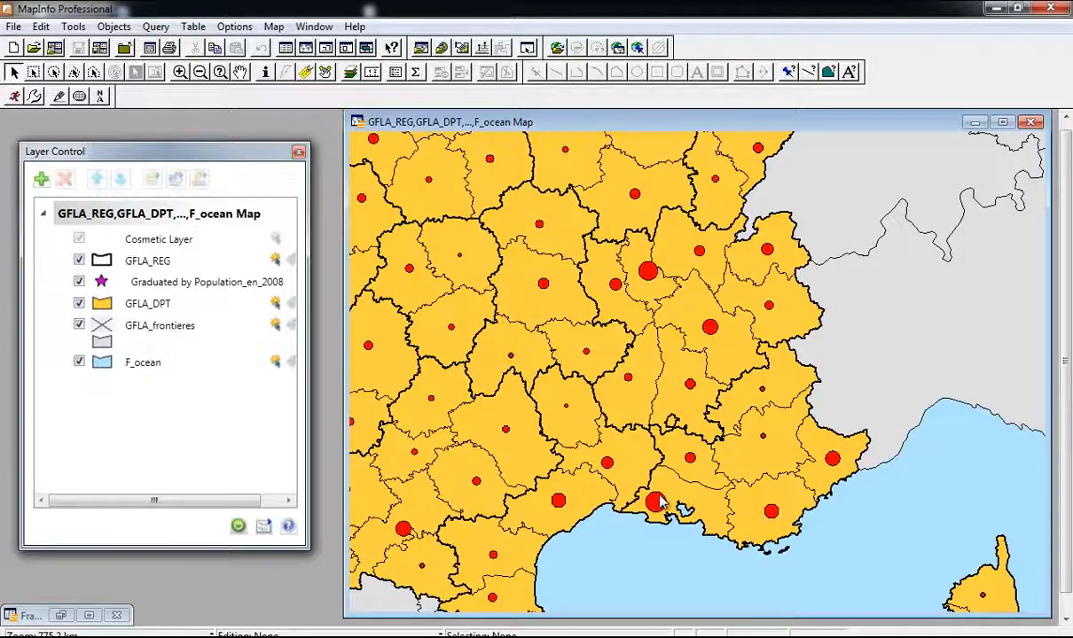
Step: Zoom back out and restore the France_Dep browser window
scroll(661, 503, down, 1)
scroll(663, 500, down, 1)
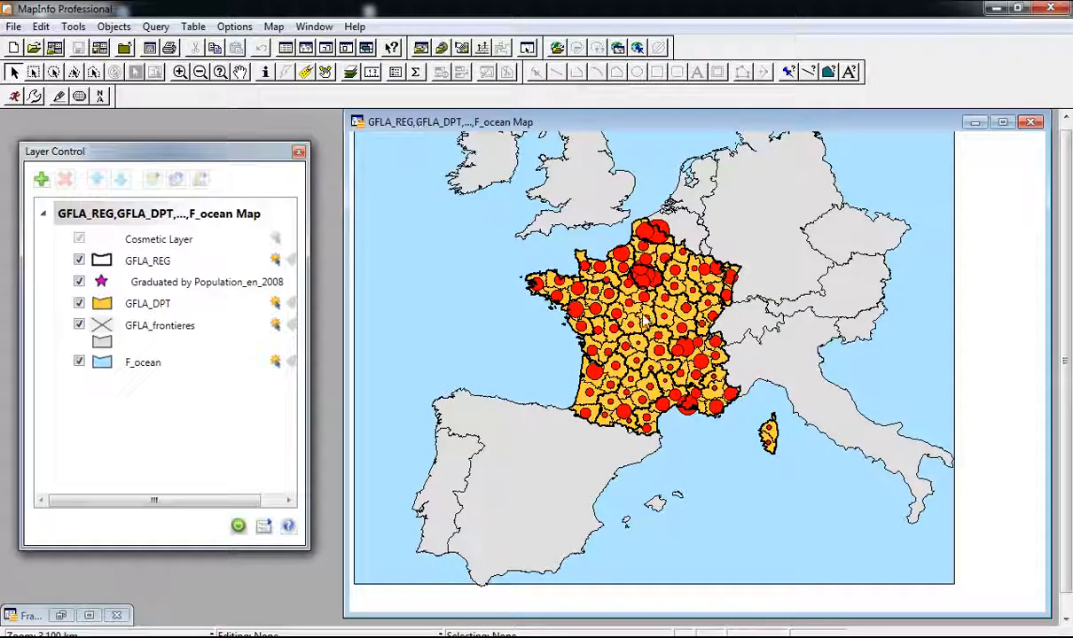
click(61, 617)
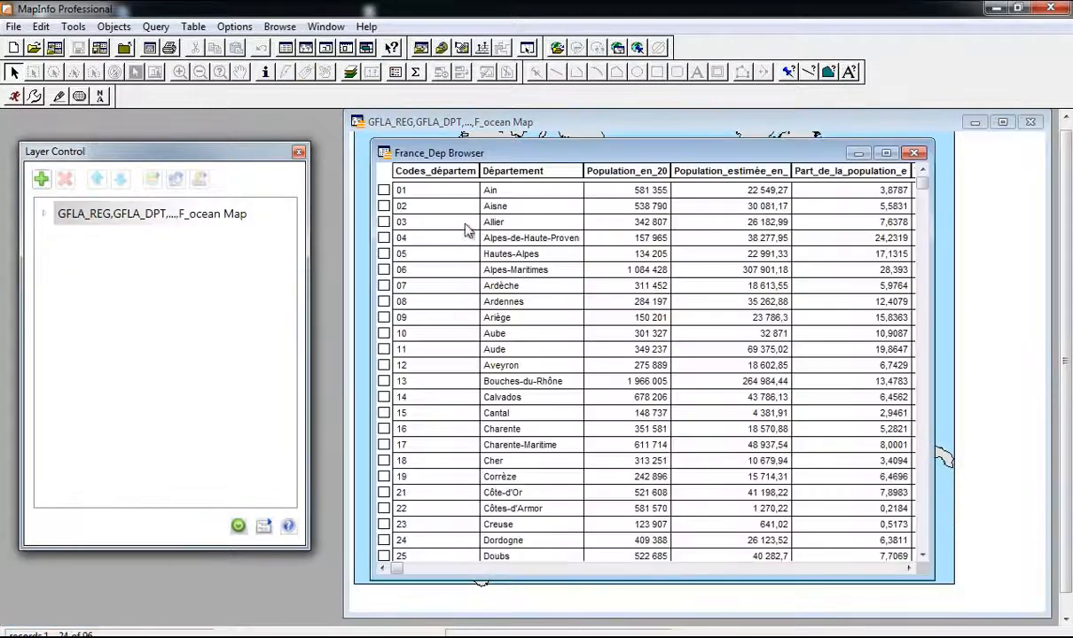
Step: Minimize the France_Dep browser and show the population legend window
click(857, 153)
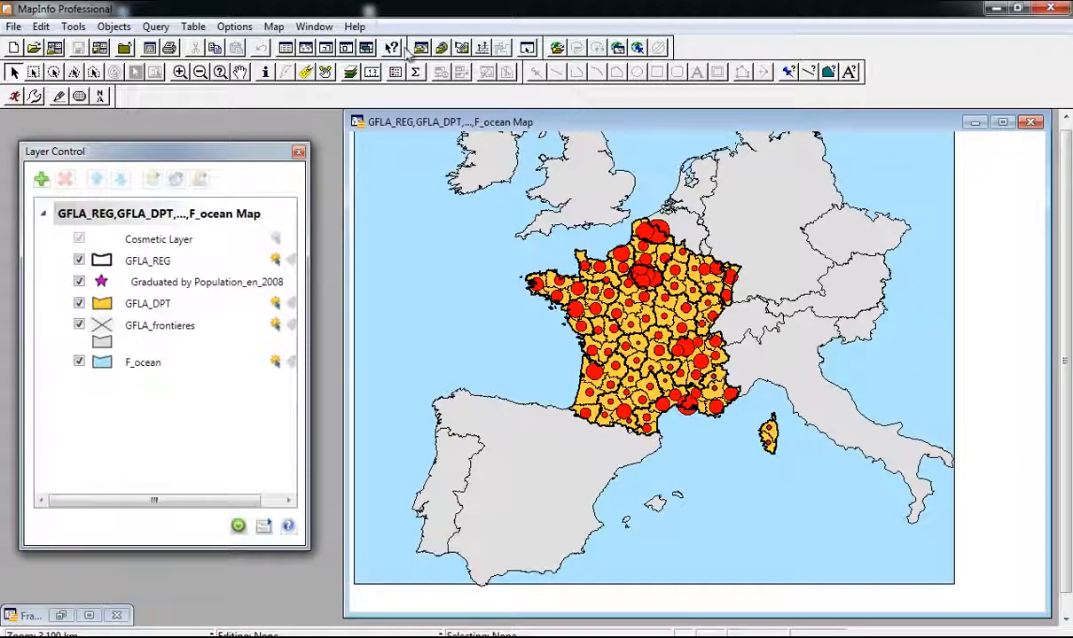
click(316, 27)
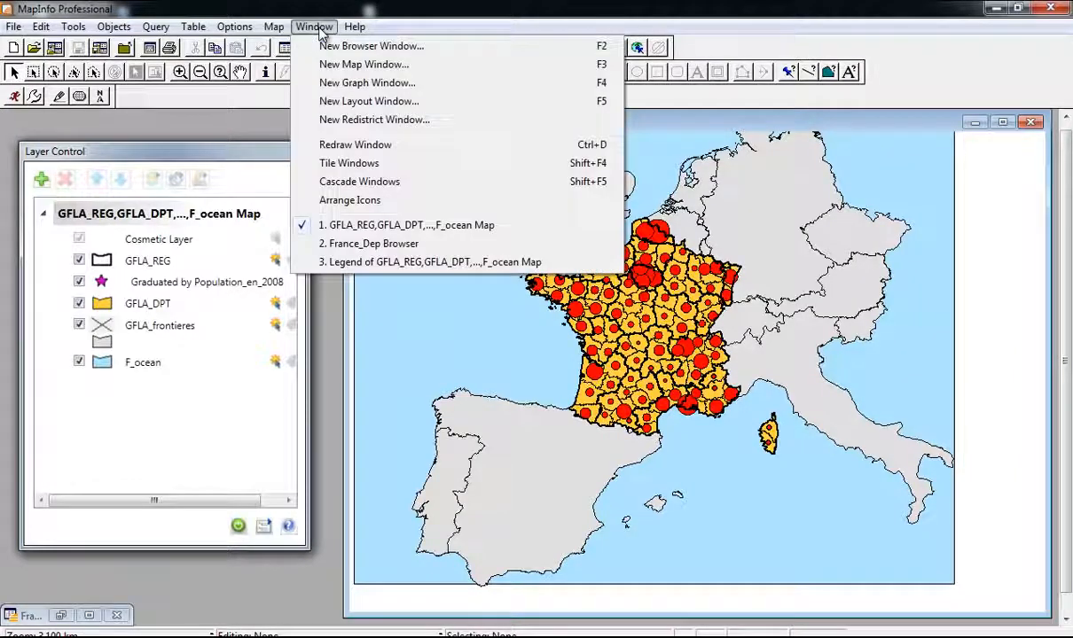
click(434, 258)
Step: Move and widen the legend so its full title shows, then minimize it
drag(887, 145, 654, 164)
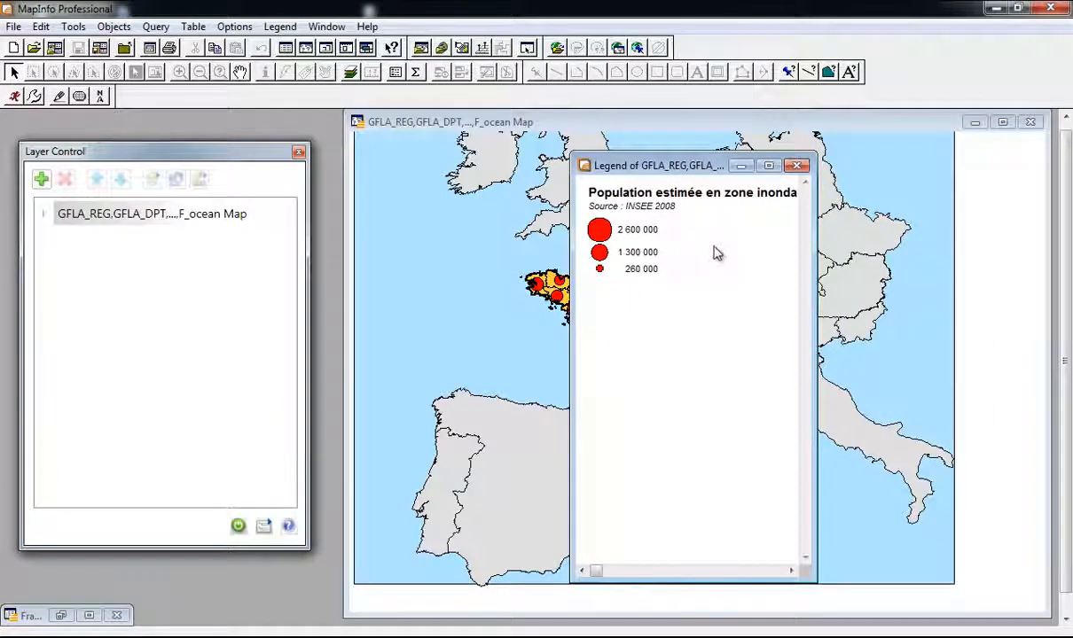
drag(815, 211, 873, 210)
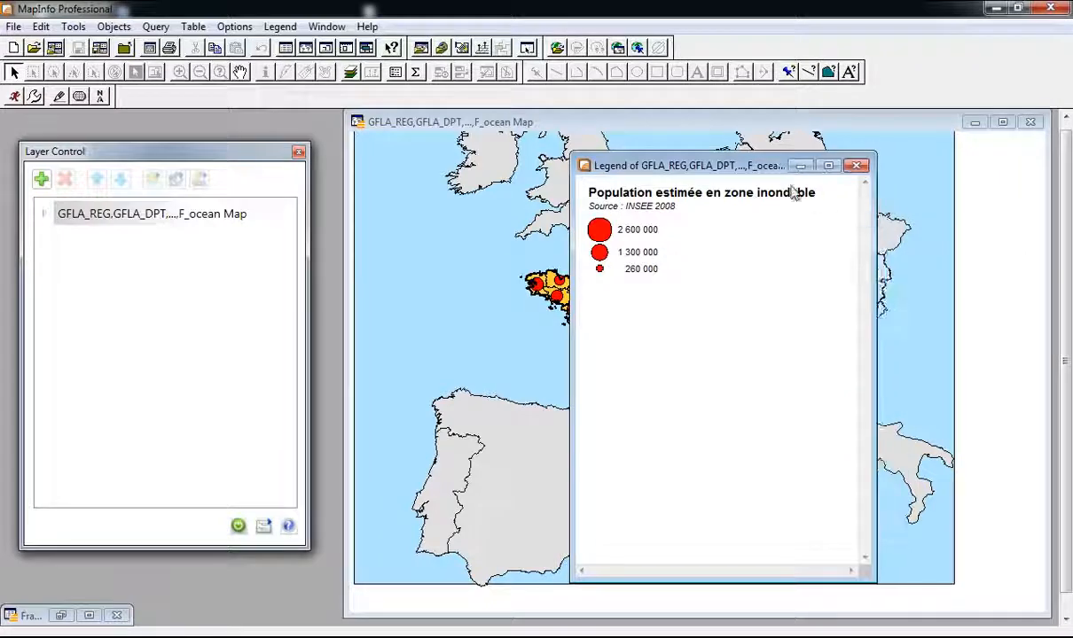
drag(719, 164, 690, 162)
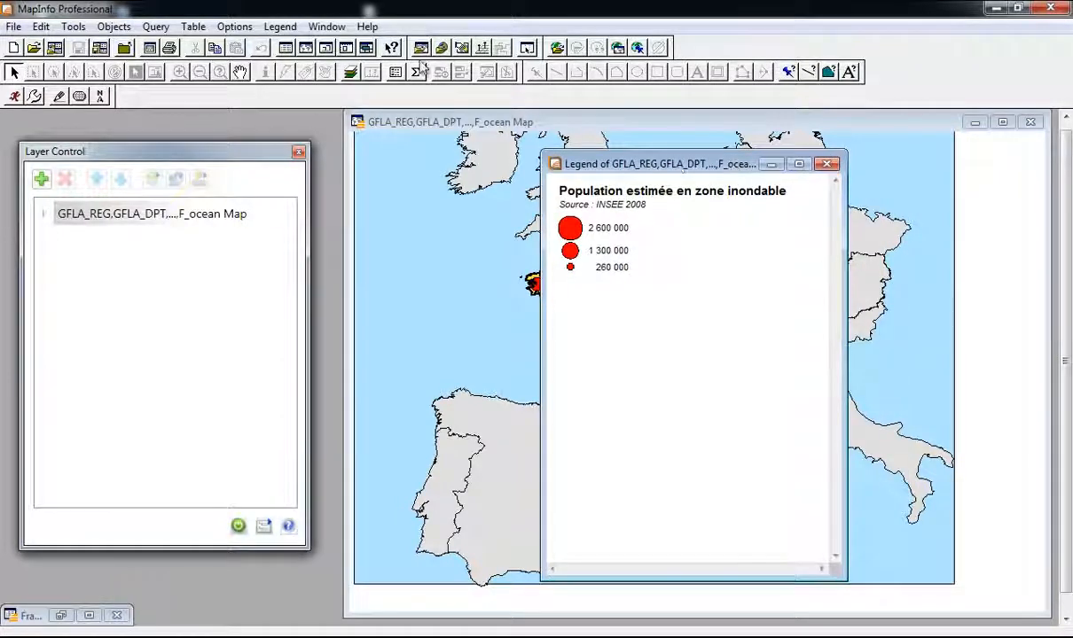
click(771, 165)
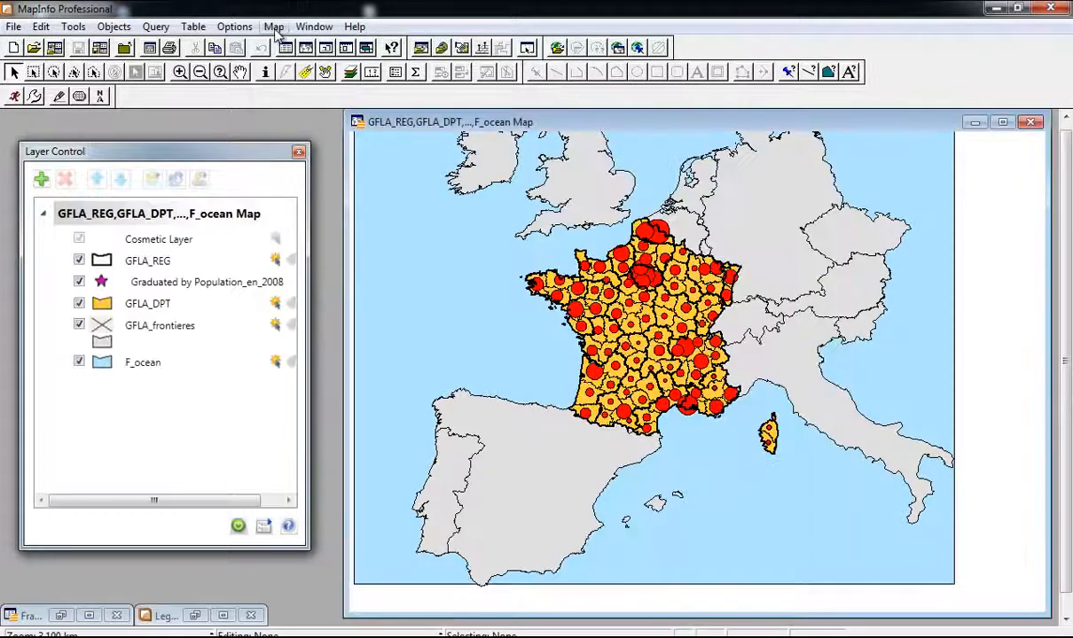
click(313, 28)
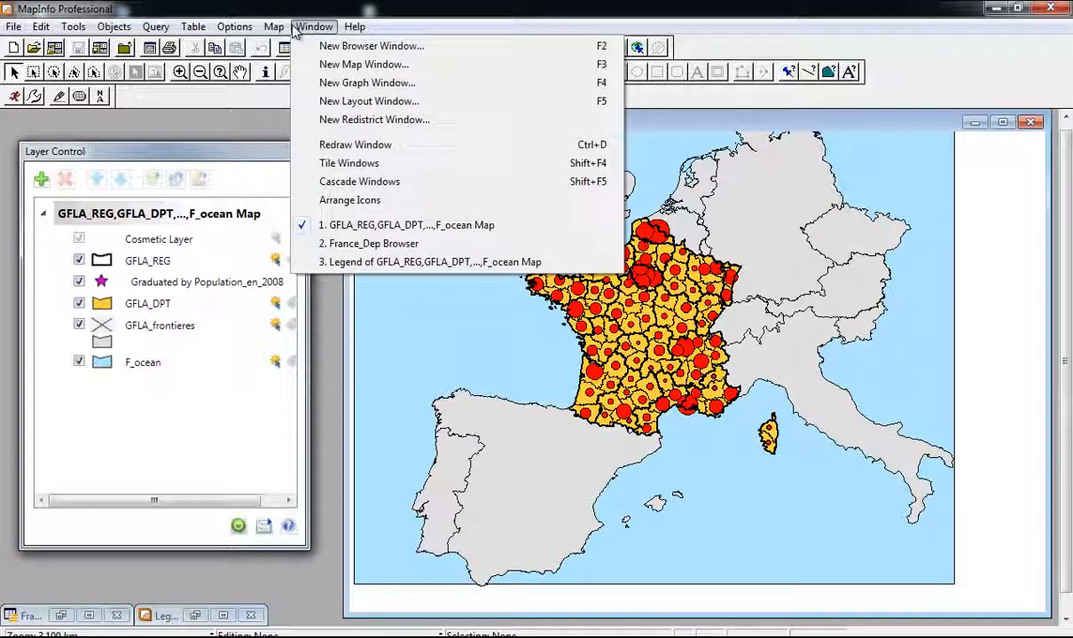
Step: Create a new layout with one frame holding the departments map
click(337, 101)
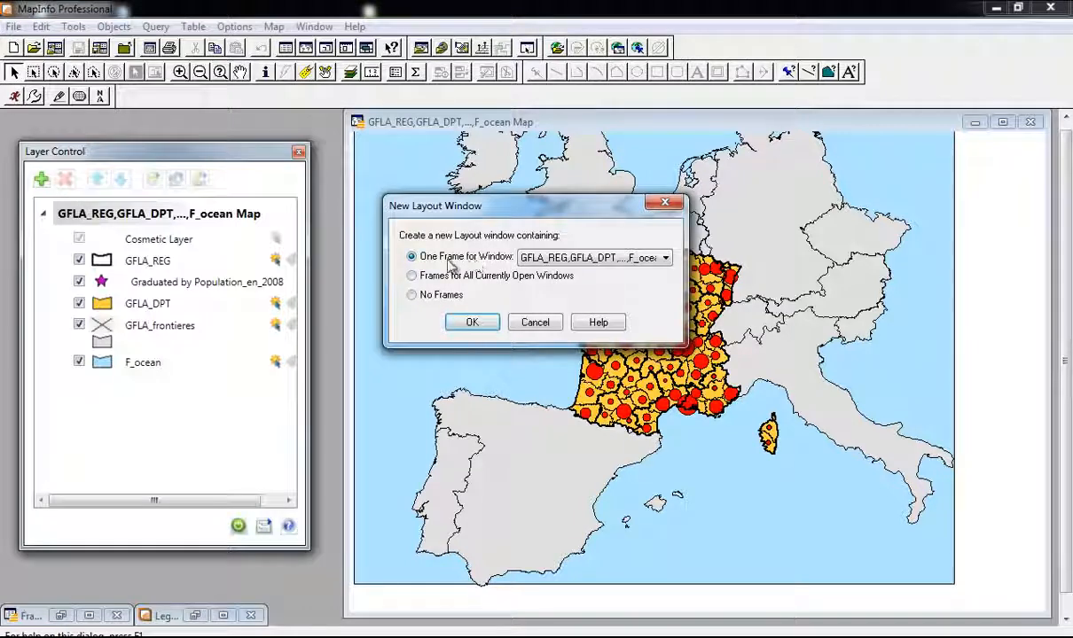
click(472, 321)
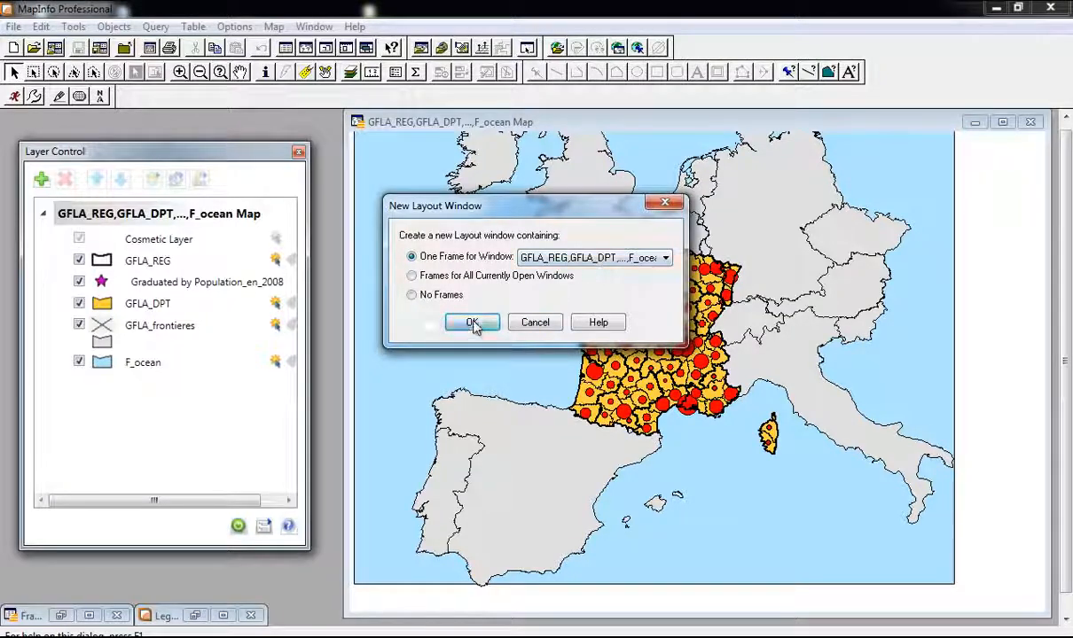
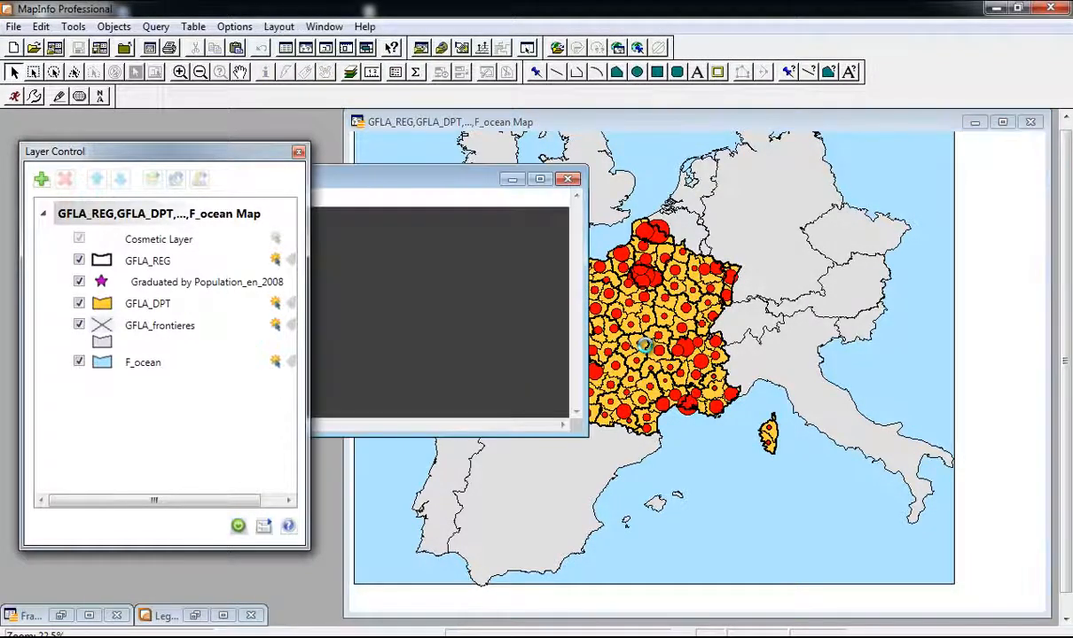
Step: Move the layout window up and right, enlarge it, and zoom in
drag(681, 166, 731, 146)
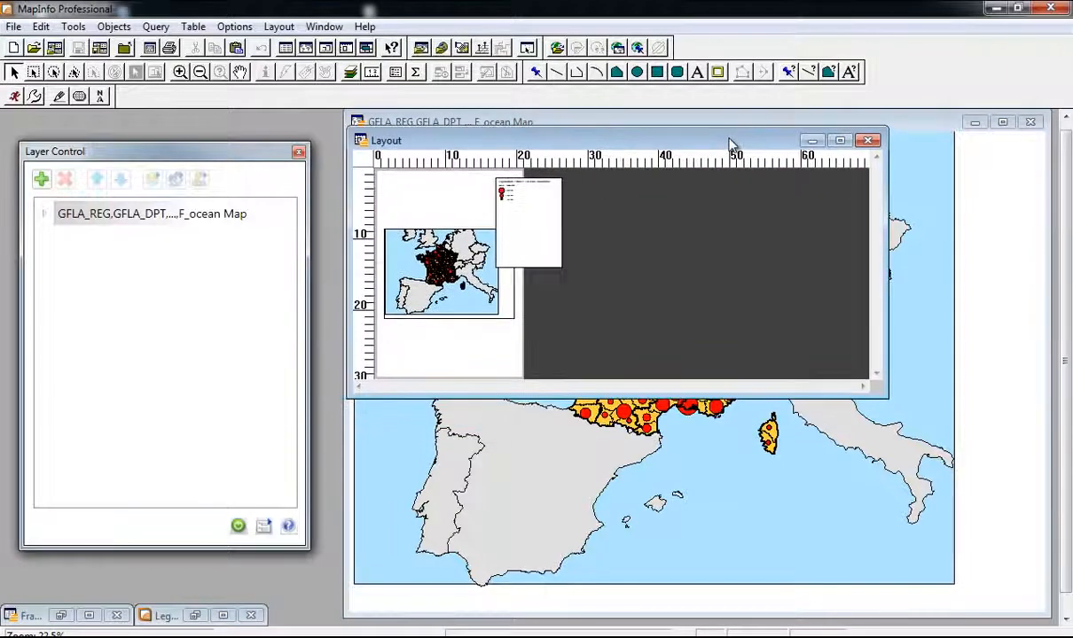
drag(885, 397, 905, 580)
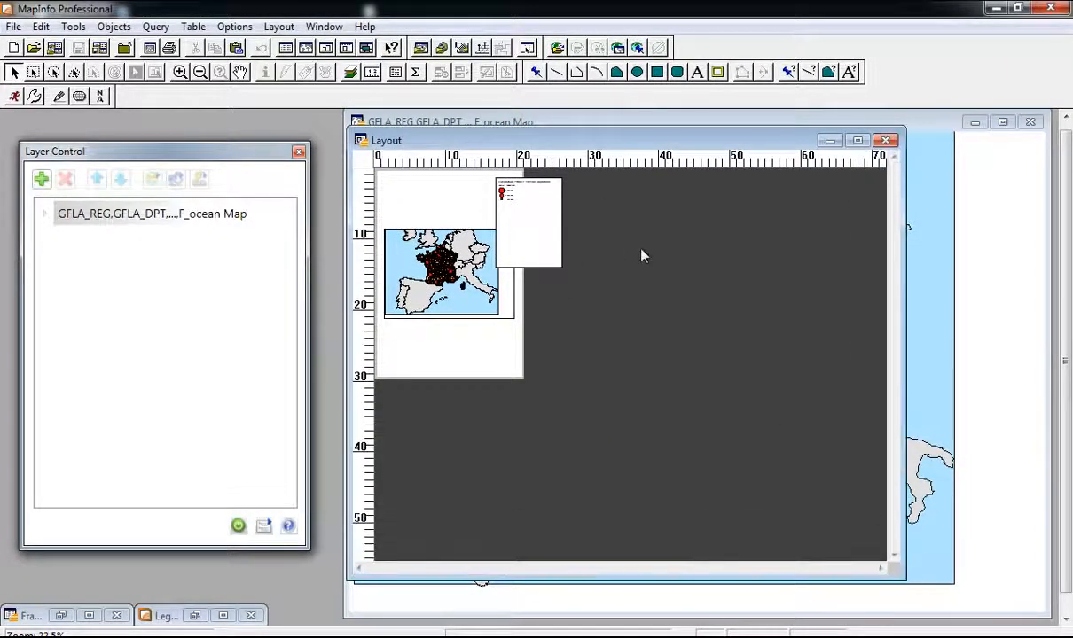
scroll(440, 255, up, 1)
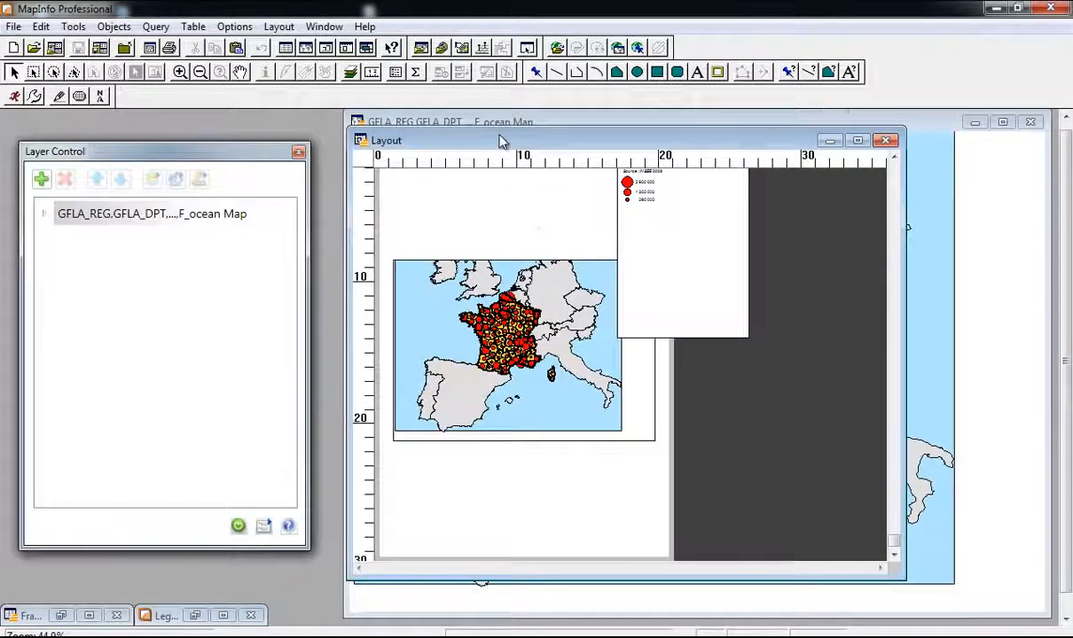
drag(503, 139, 507, 115)
Step: Drag the map frame higher on the page and the legend below it, then maximize the layout
click(520, 301)
click(661, 223)
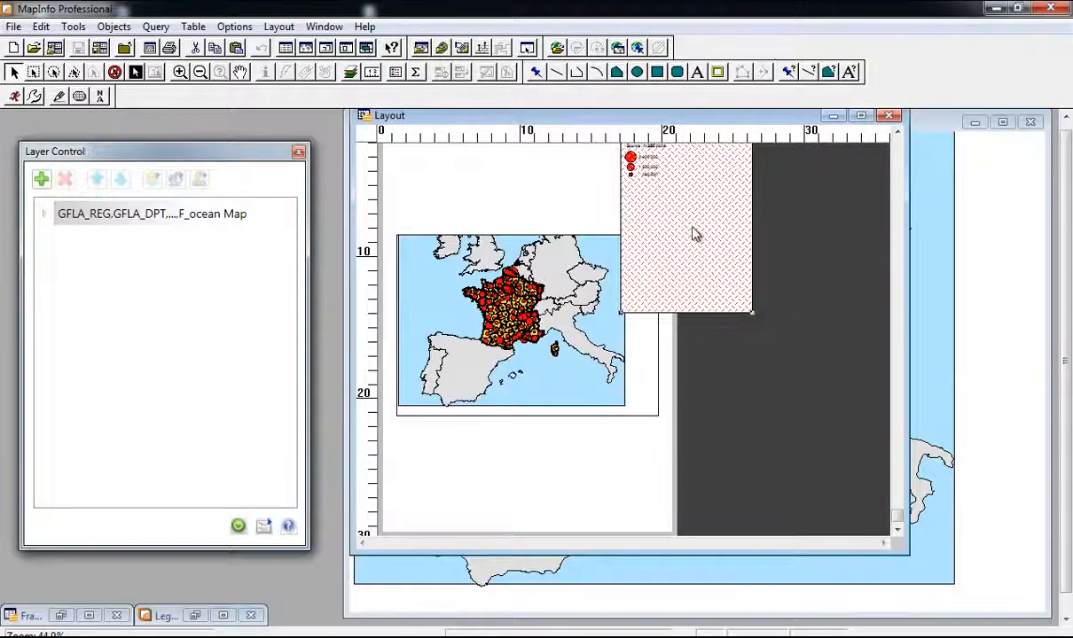
click(468, 337)
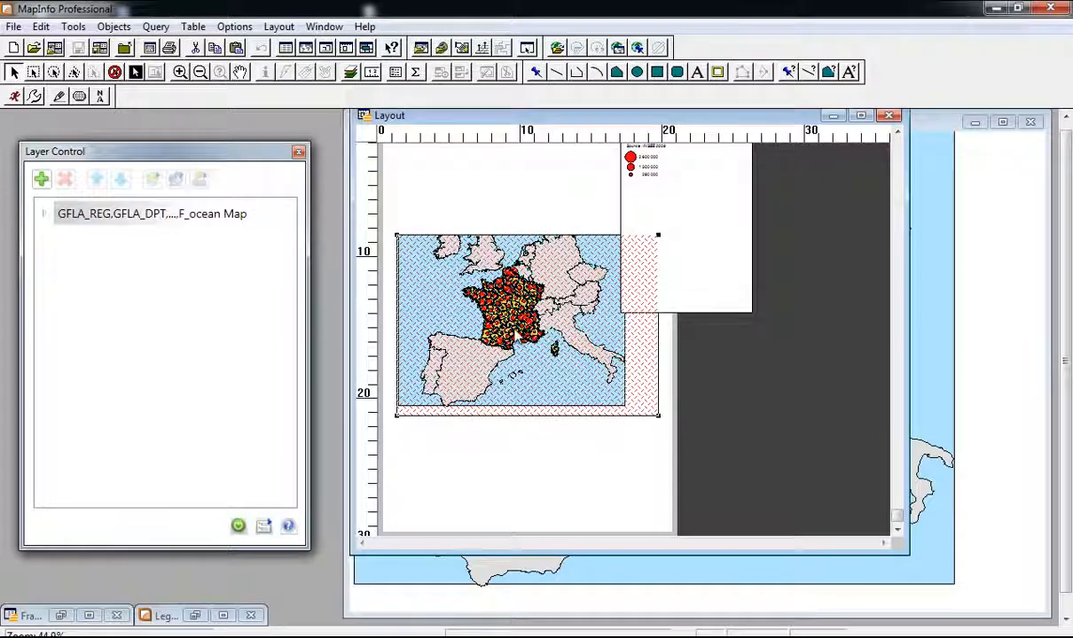
drag(443, 278, 439, 201)
click(646, 233)
drag(692, 212, 468, 417)
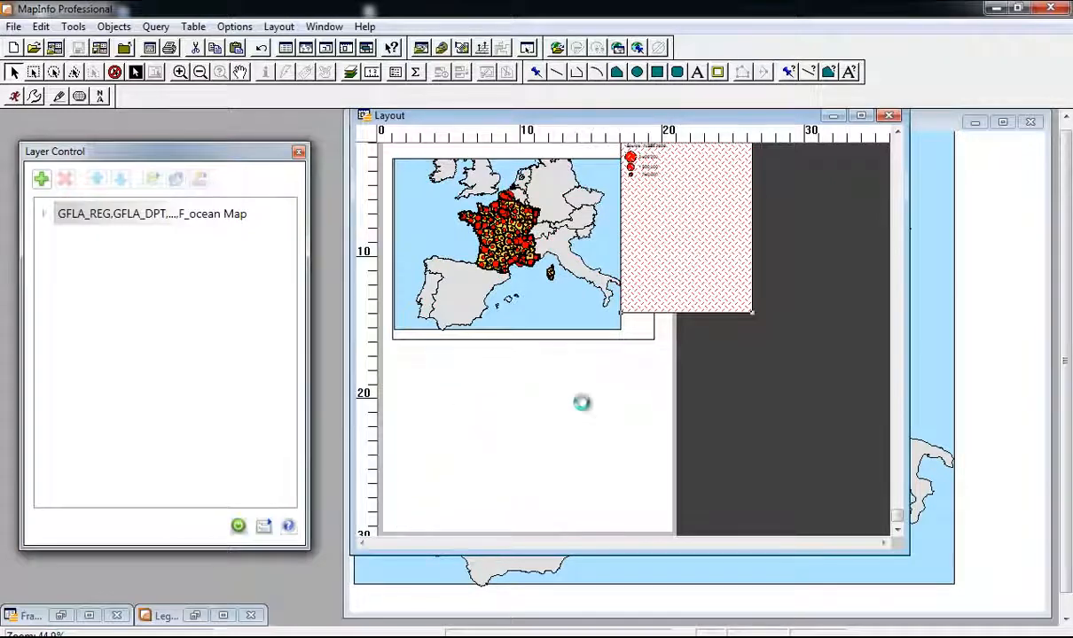
double_click(811, 115)
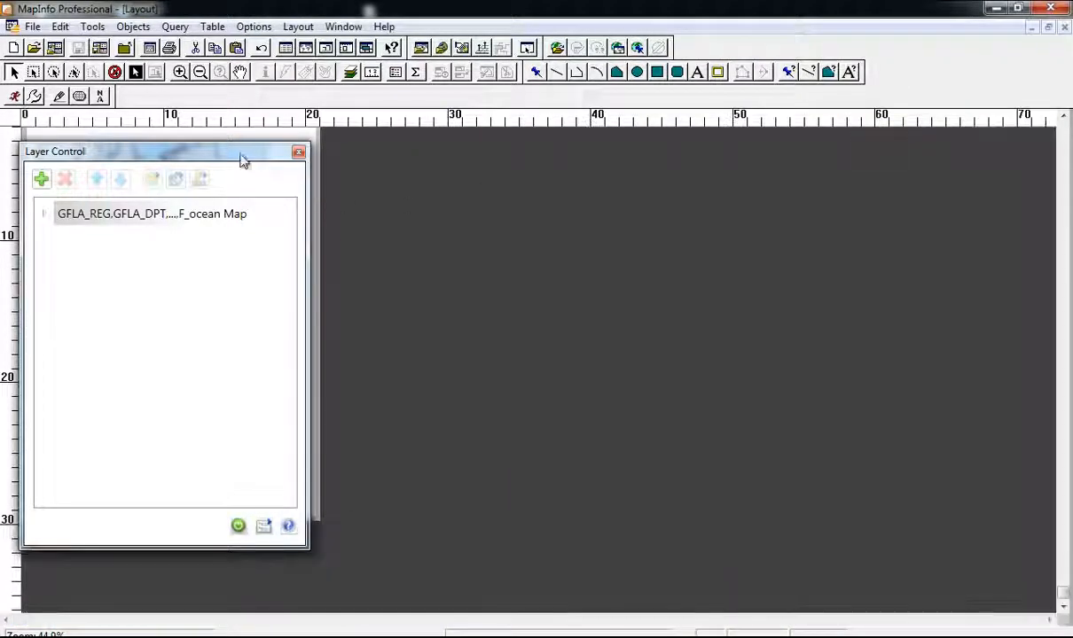
Step: Close the Layer Control panel, zoom the layout in and out, and select the map frame
click(298, 153)
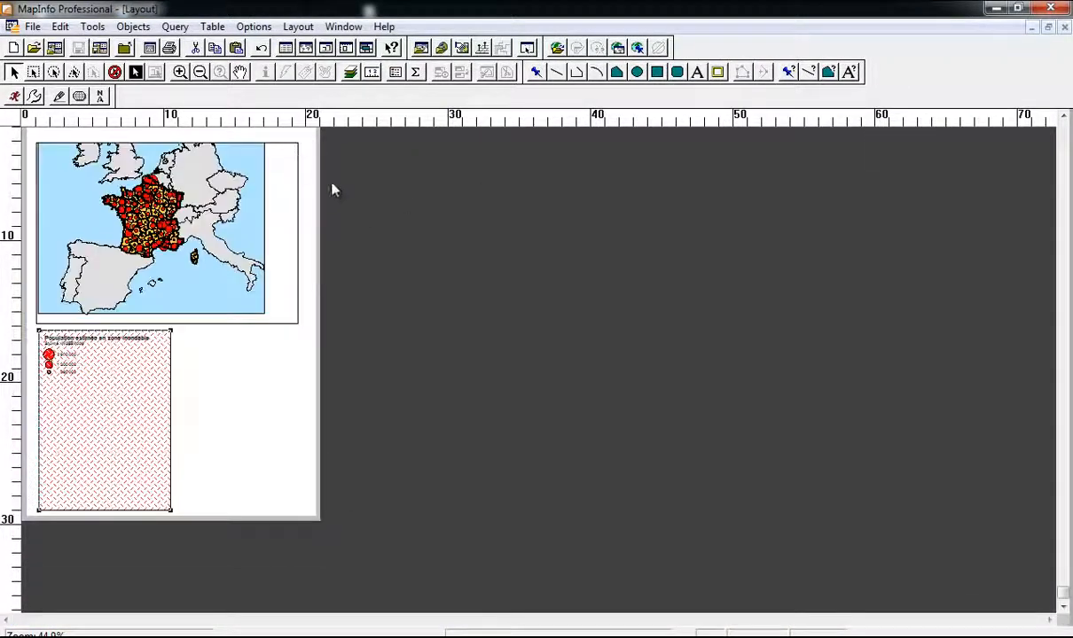
click(246, 388)
scroll(246, 387, up, 2)
scroll(431, 352, up, 1)
scroll(431, 352, down, 1)
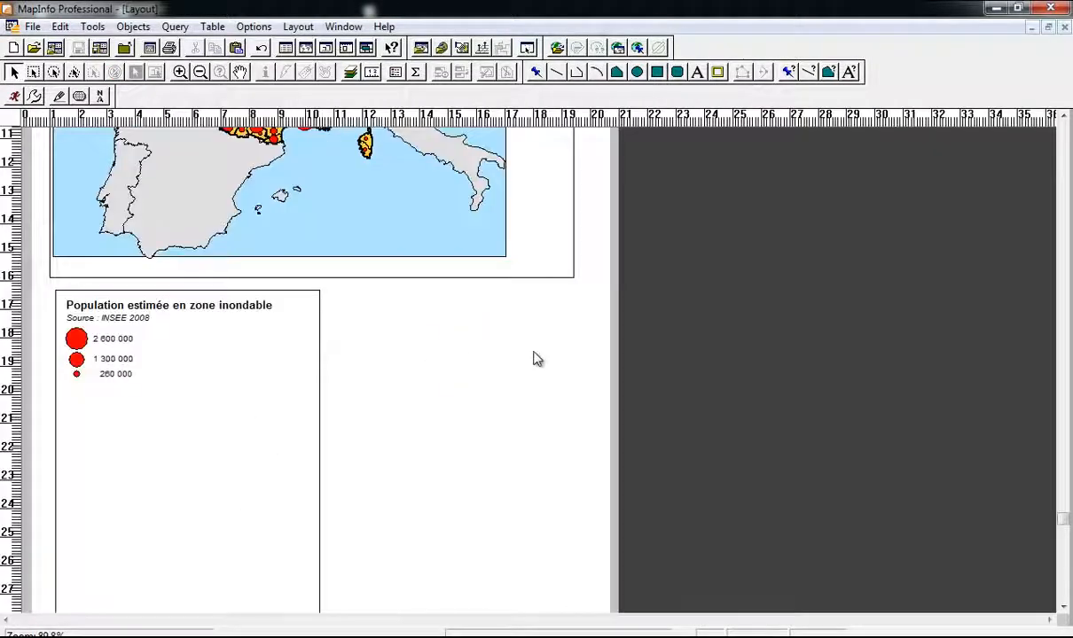
scroll(536, 358, down, 1)
click(275, 285)
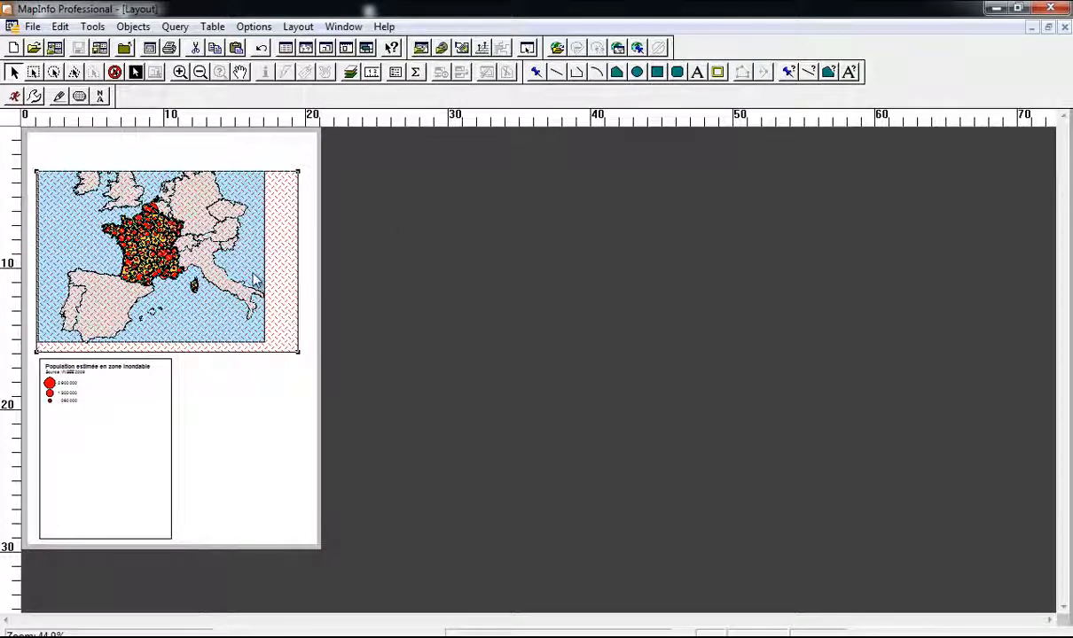
Step: Look at the map frame's position settings and the legend's style, leaving both unchanged
right_click(254, 280)
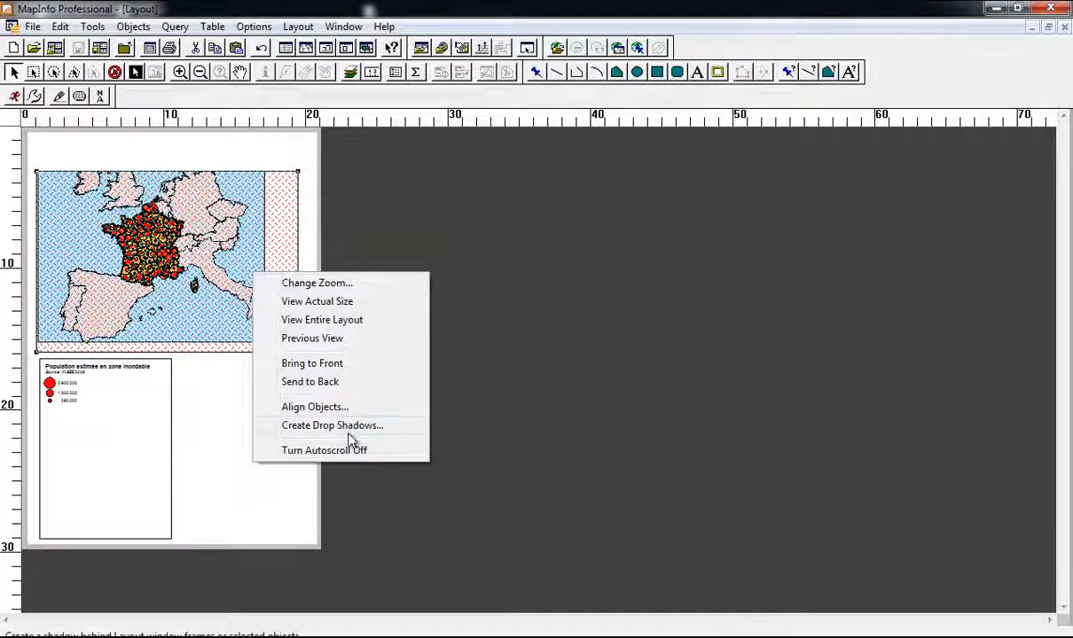
click(287, 220)
double_click(286, 220)
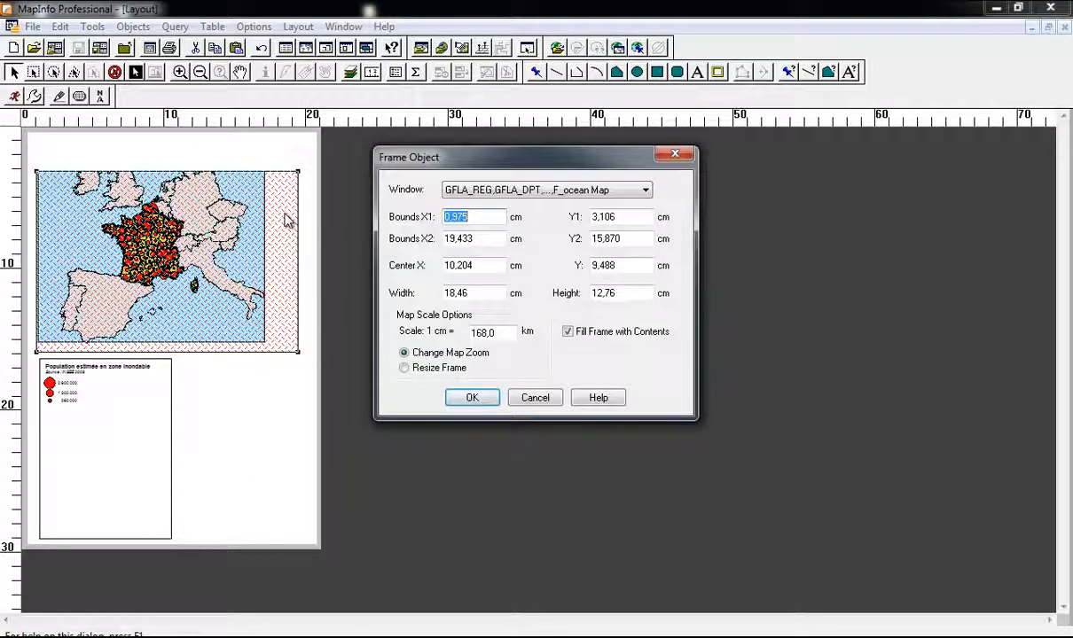
click(674, 155)
click(140, 411)
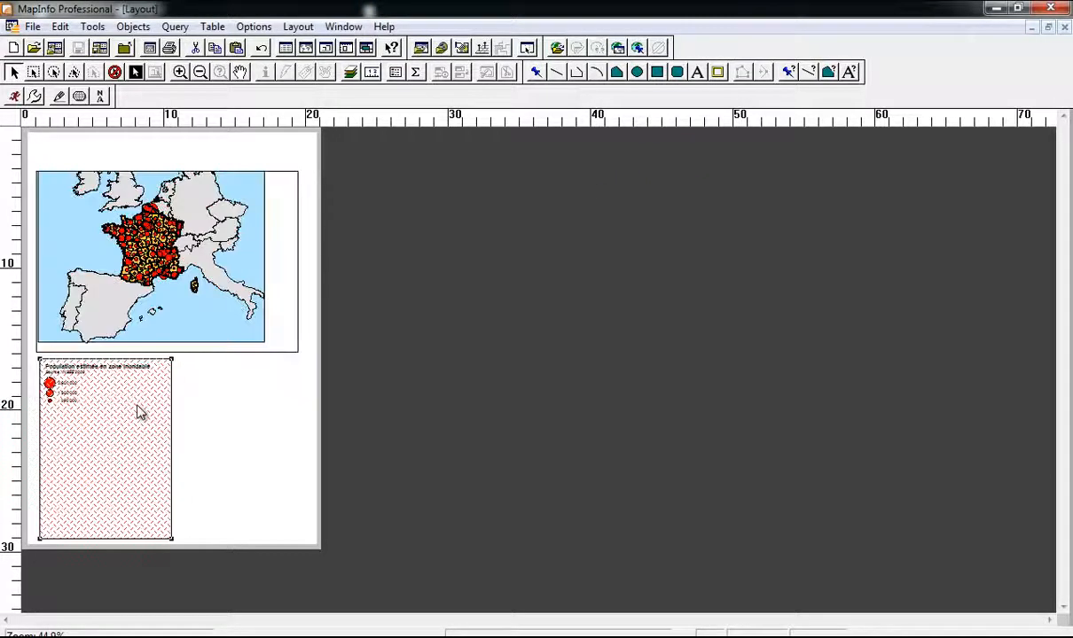
click(828, 74)
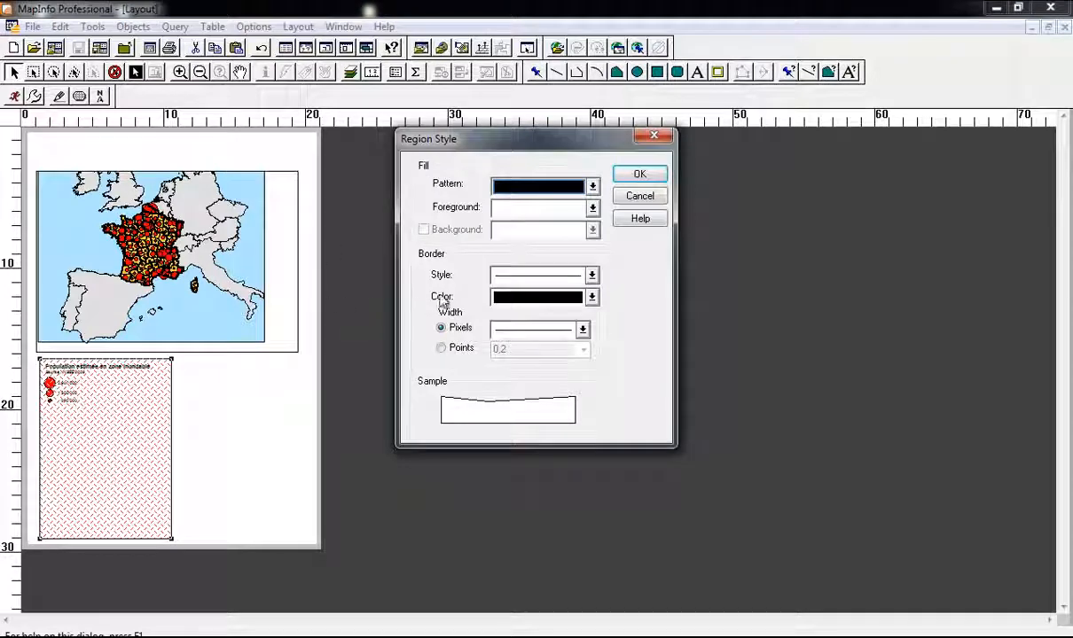
click(652, 139)
click(231, 377)
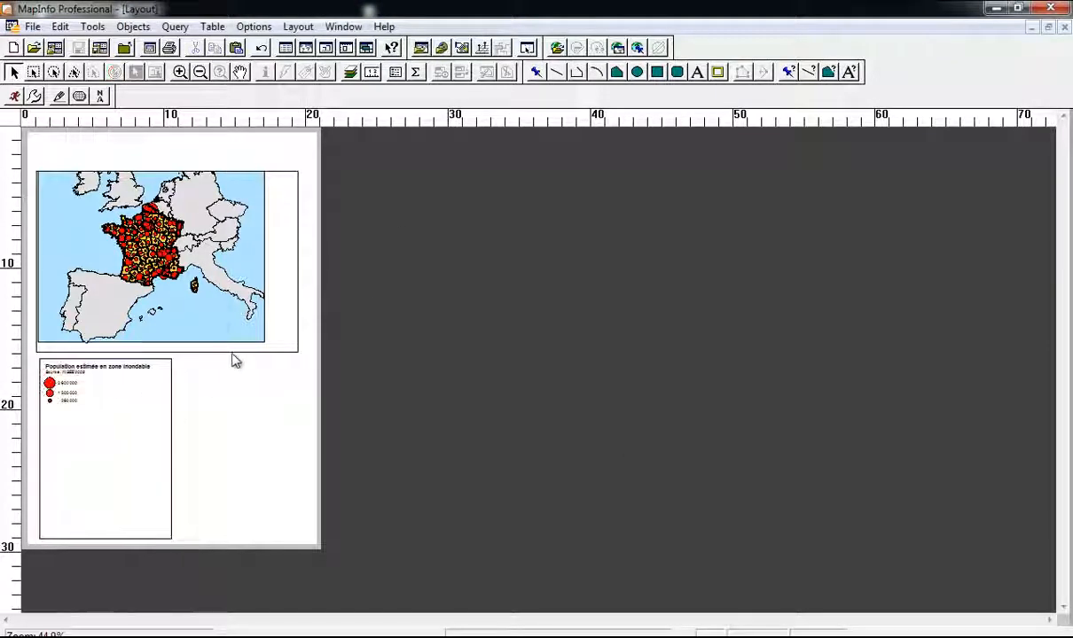
click(223, 319)
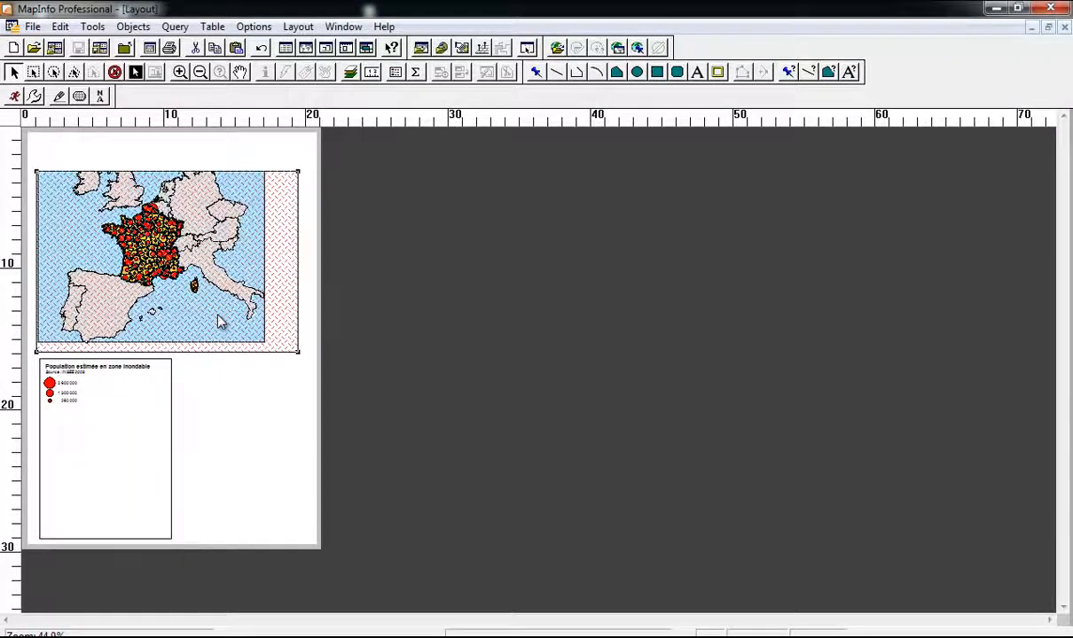
Step: Set the map frame's border style to None in Region Style and apply it
click(830, 74)
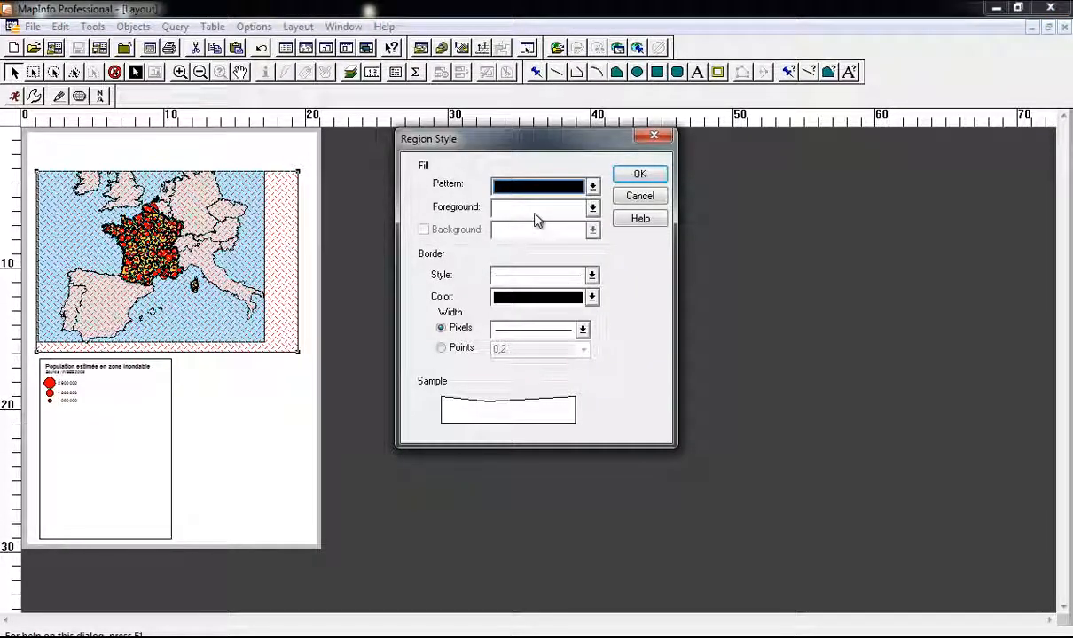
click(546, 297)
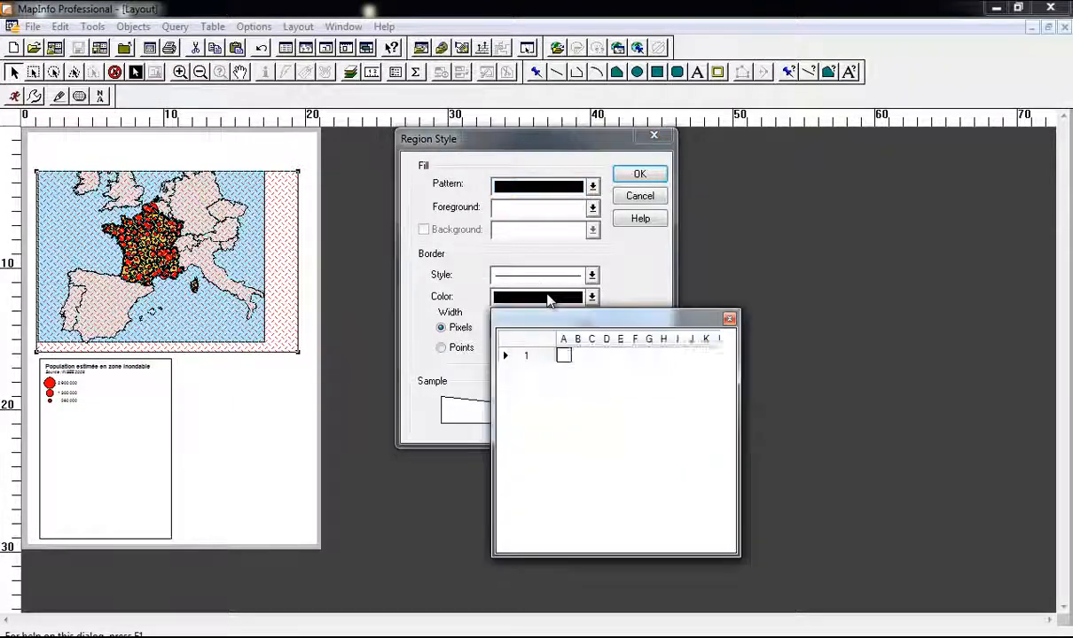
click(581, 300)
click(557, 276)
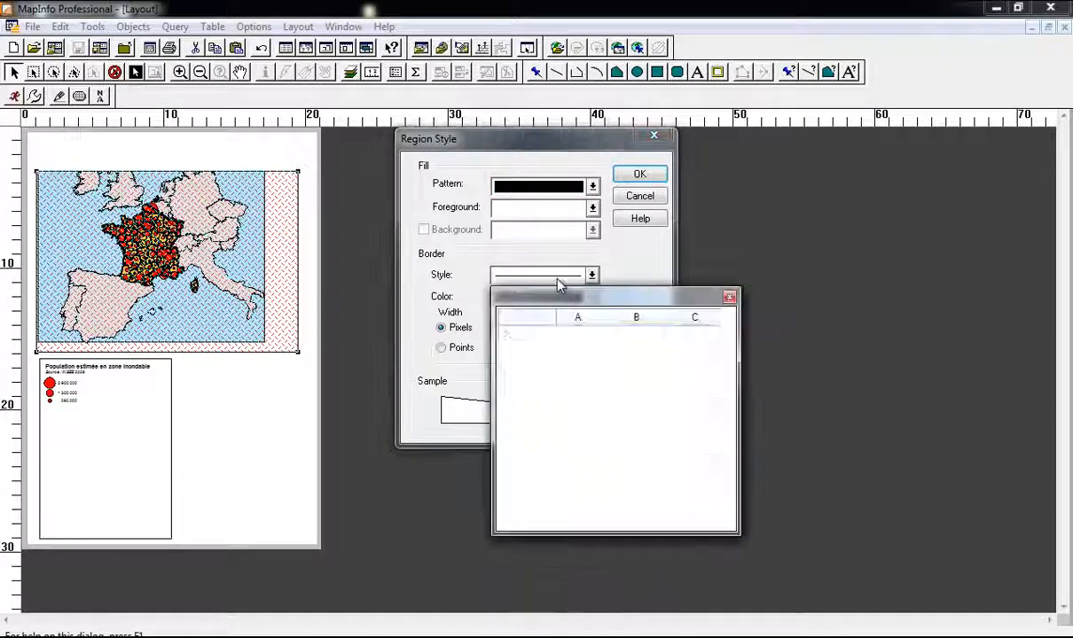
click(547, 329)
click(636, 179)
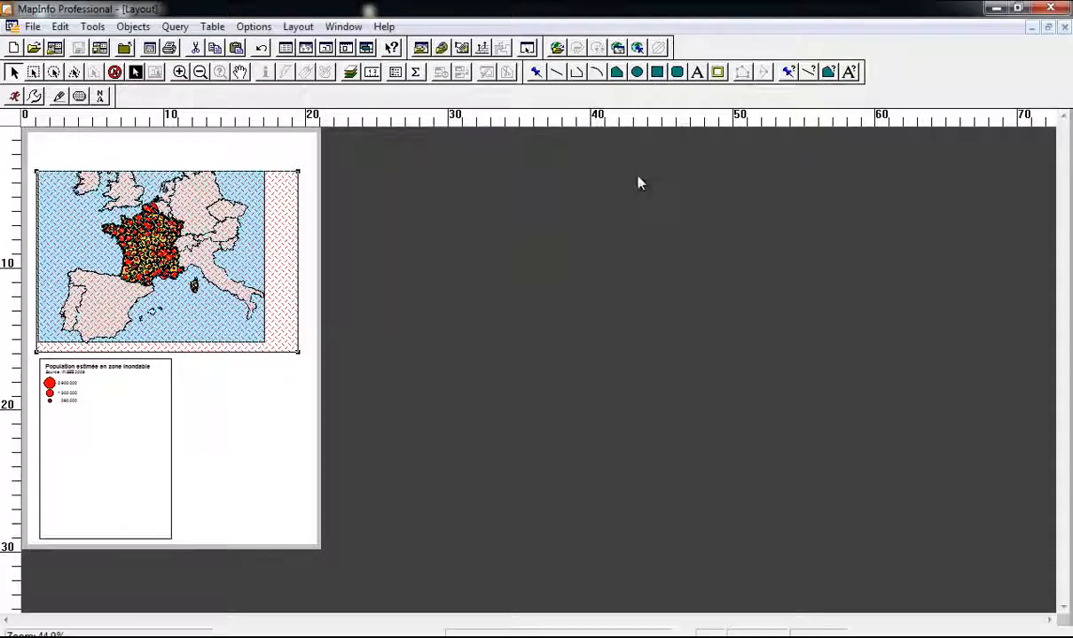
click(246, 149)
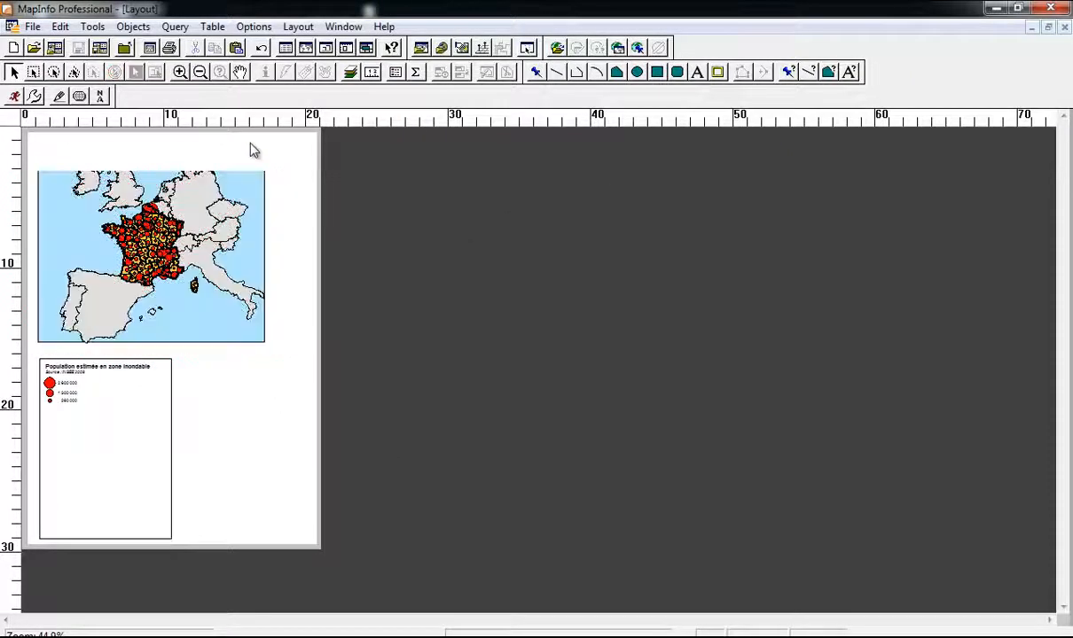
click(230, 199)
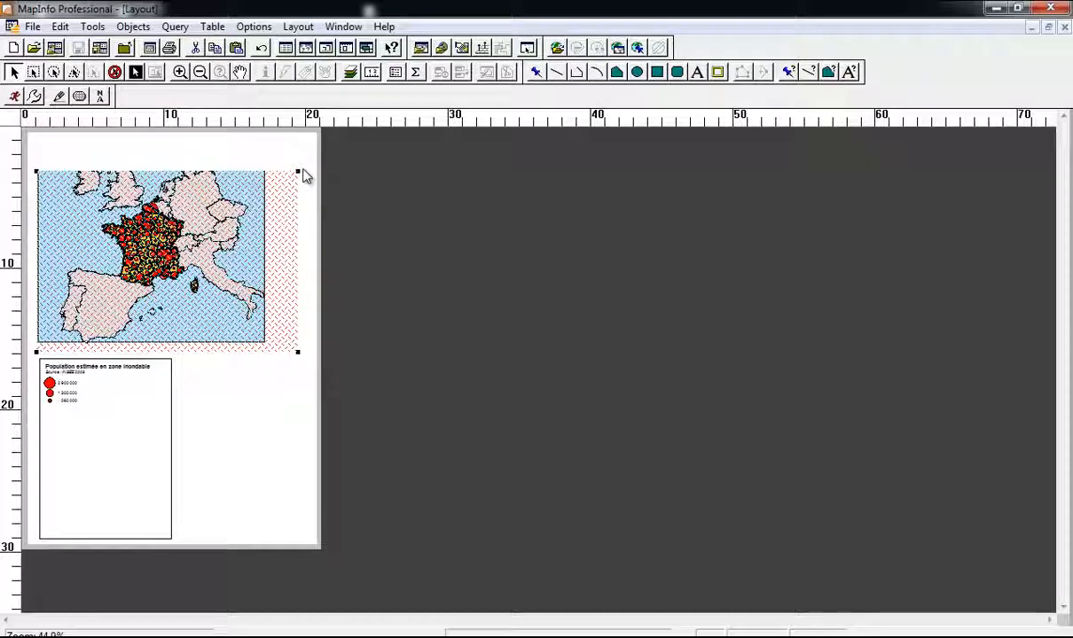
Step: Shrink the map frame from its bottom-right corner to fit the map
click(355, 173)
click(223, 282)
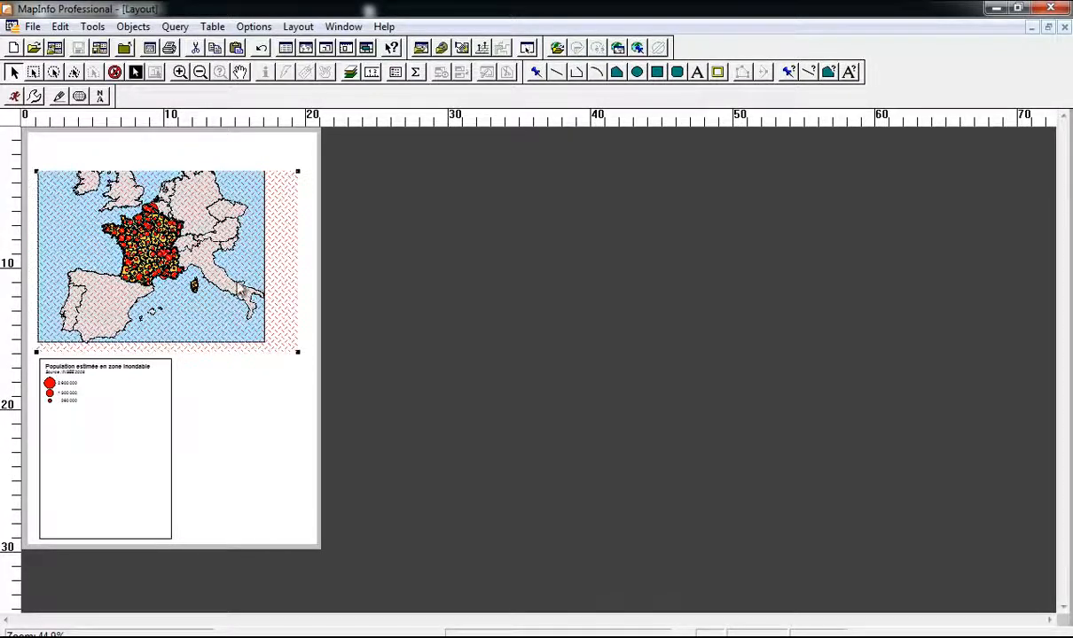
click(238, 164)
click(246, 186)
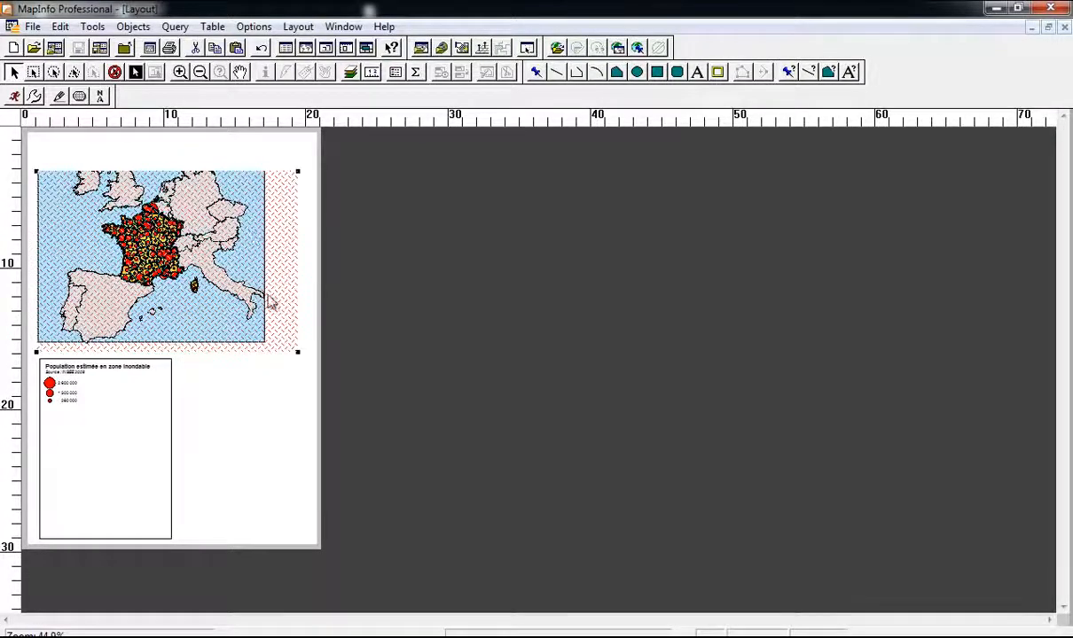
drag(297, 352, 260, 344)
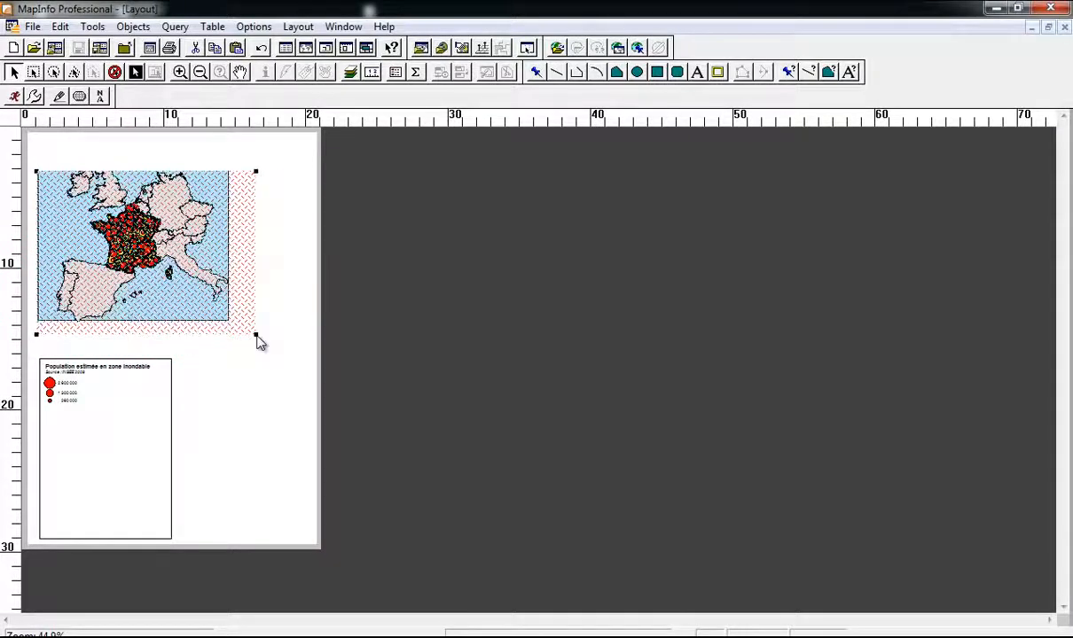
Step: Close the layout and discard its objects without saving
click(232, 151)
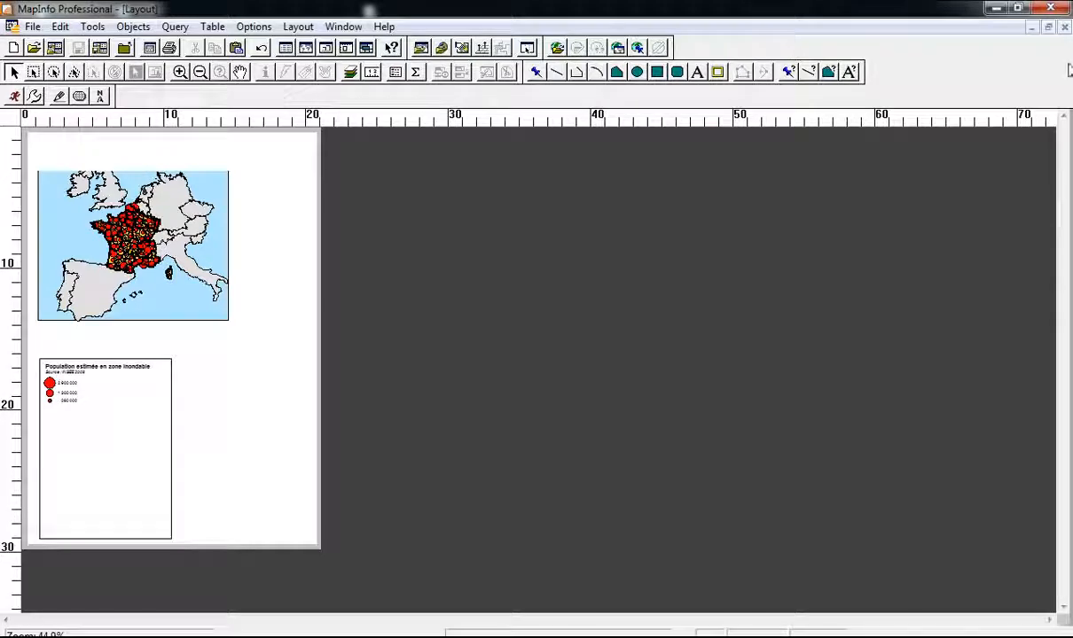
click(1063, 29)
click(637, 266)
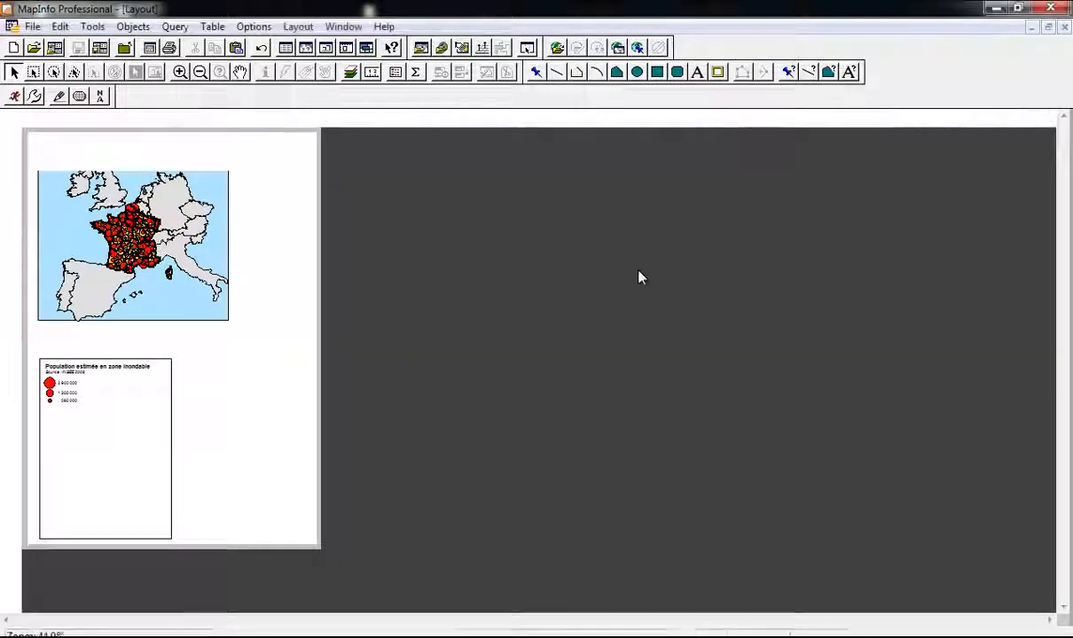
scroll(659, 300, down, 1)
key(Up)
key(Up)
key(Up)
key(Up)
key(Up)
key(Up)
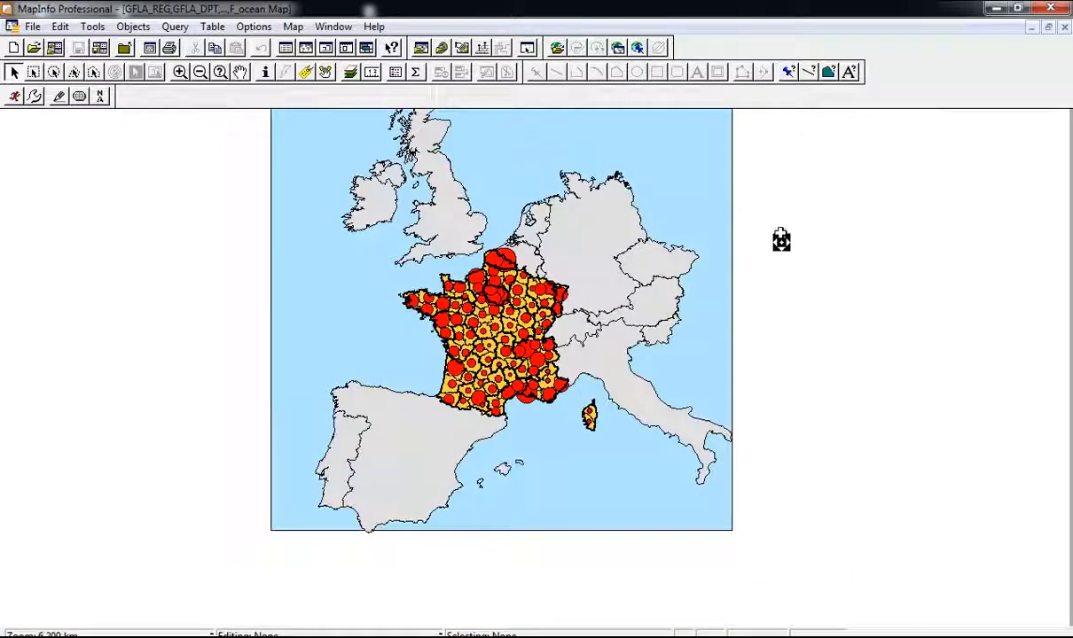
right_click(491, 310)
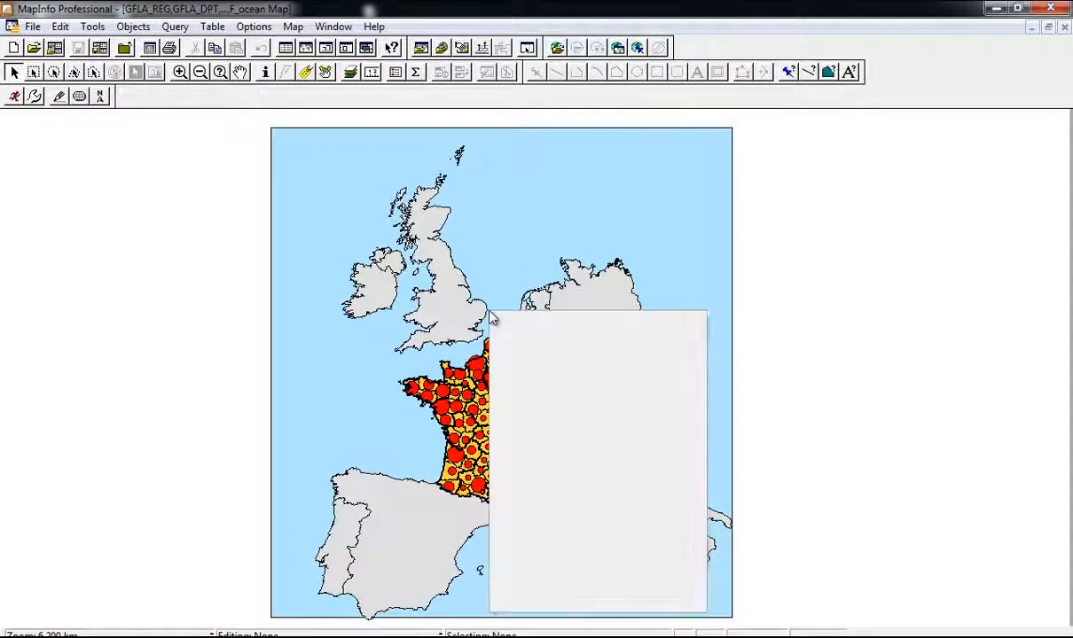
click(596, 558)
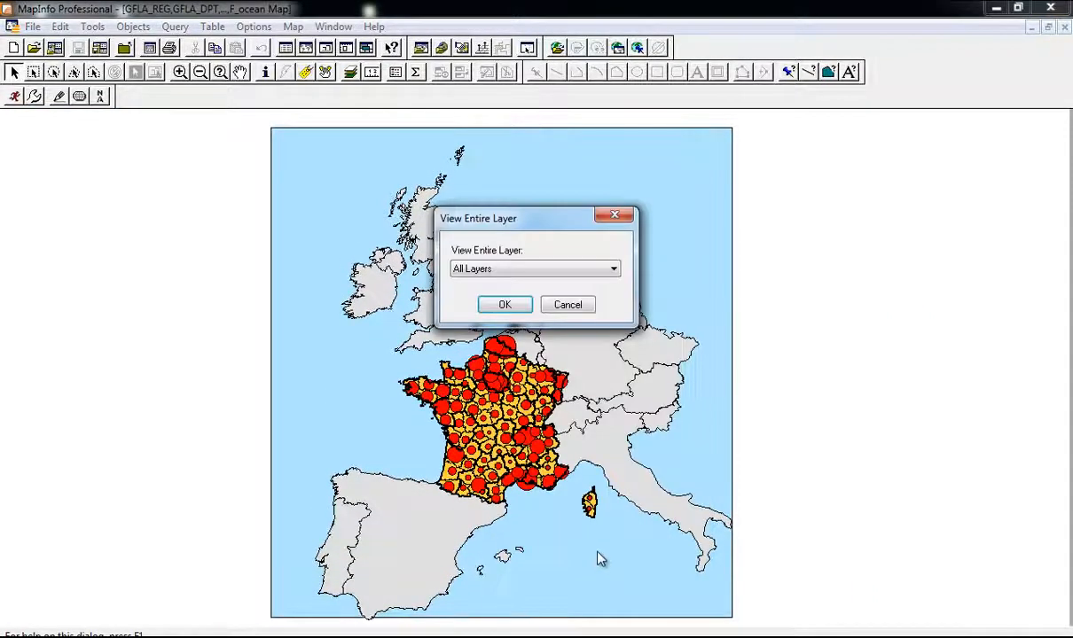
click(493, 306)
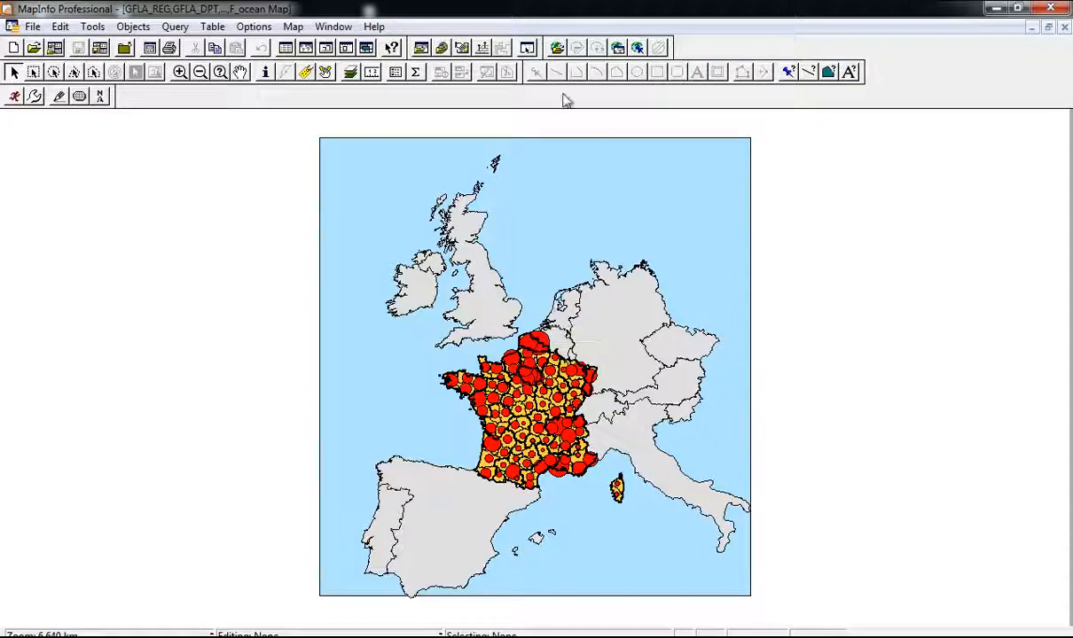
click(346, 47)
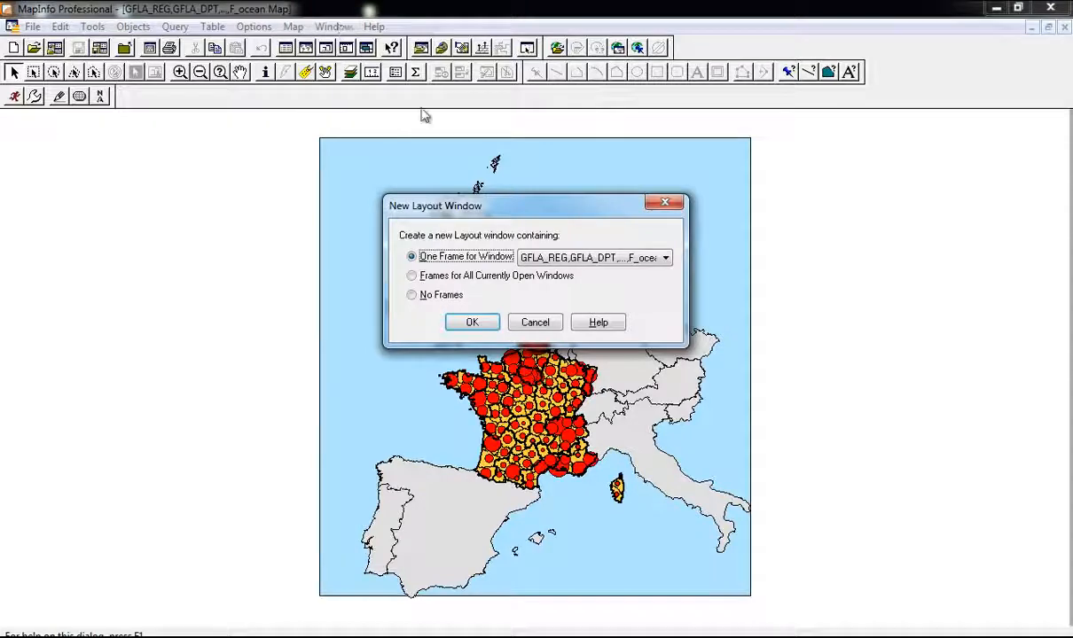
click(471, 322)
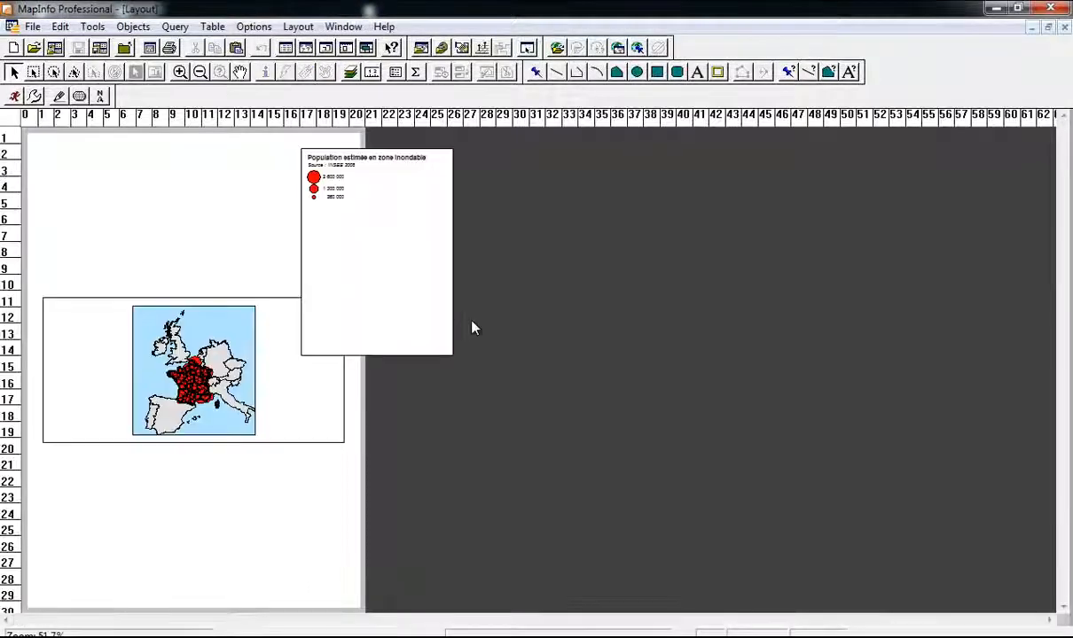
scroll(202, 389, up, 3)
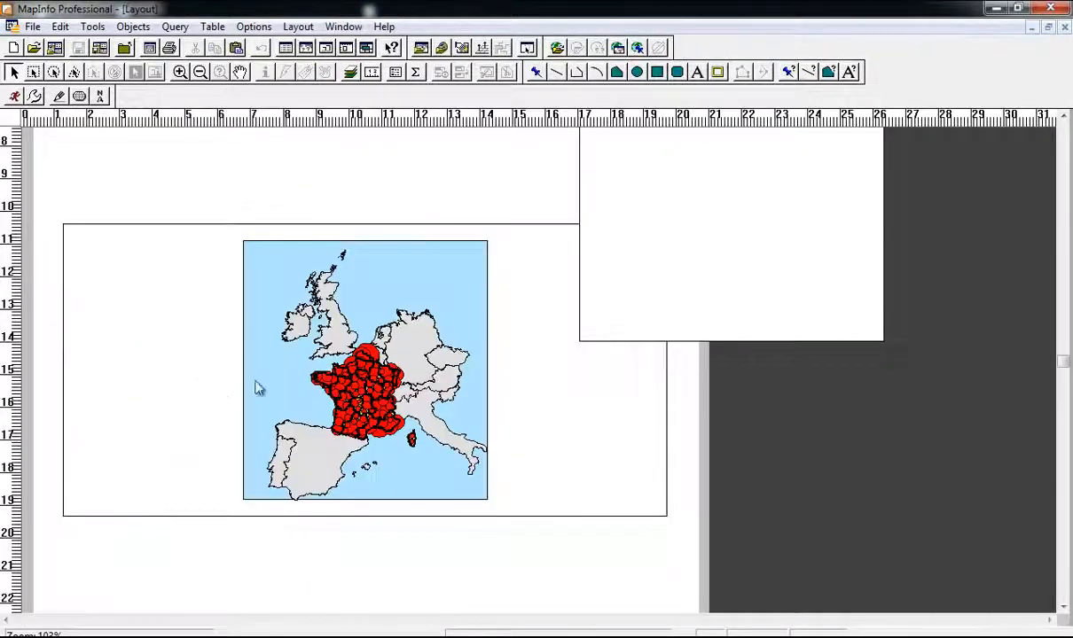
scroll(301, 401, down, 1)
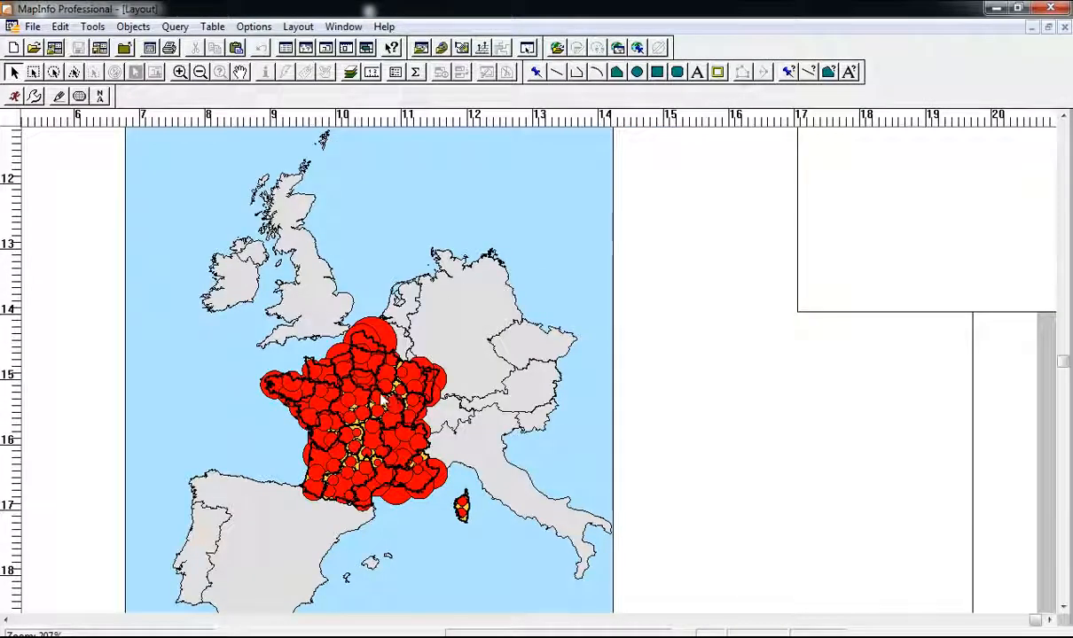
scroll(360, 377, down, 1)
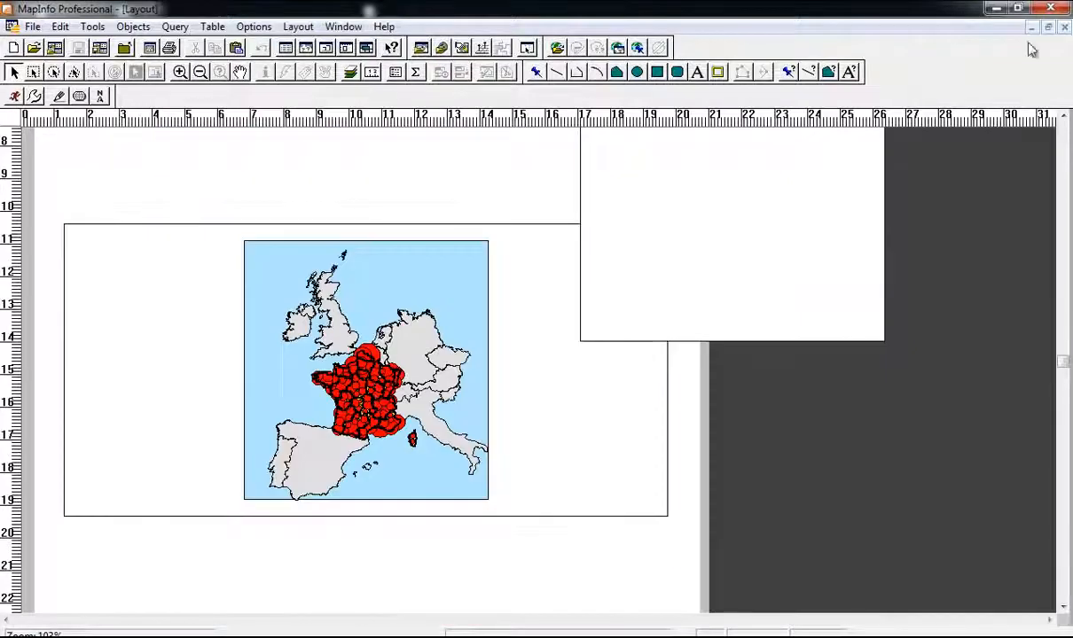
click(1064, 27)
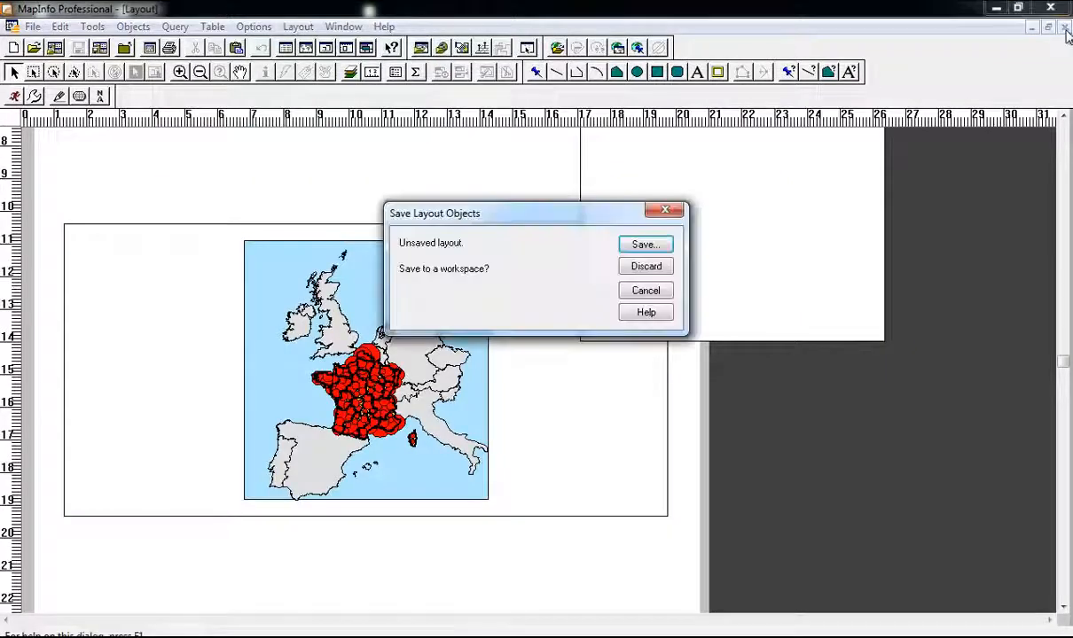
click(650, 267)
Step: Zoom and pan the map so all of France is in view
scroll(521, 367, up, 3)
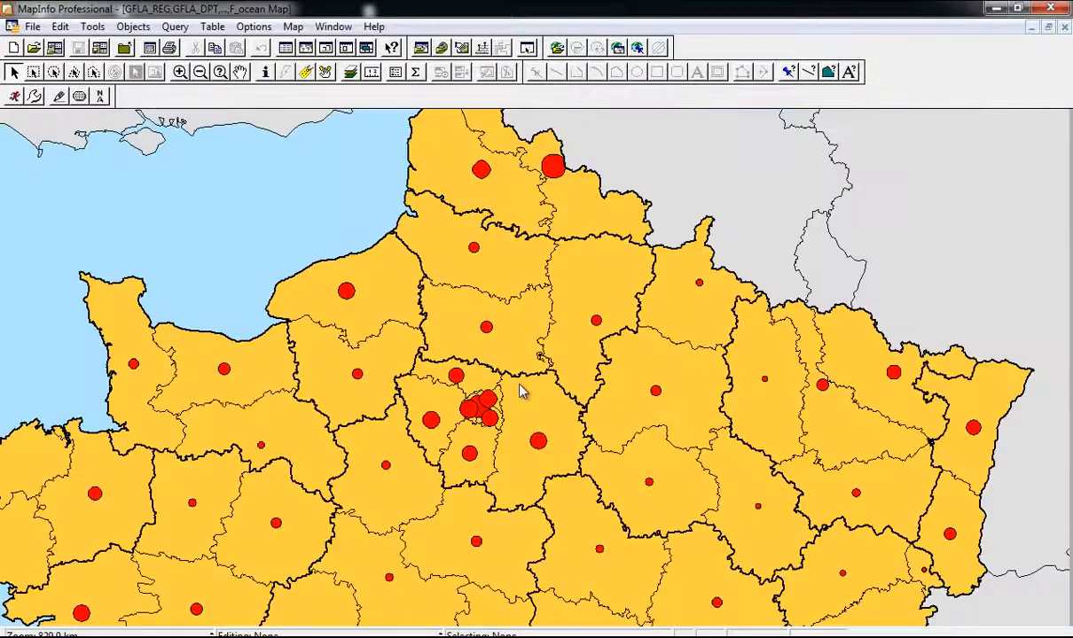
scroll(473, 381, up, 1)
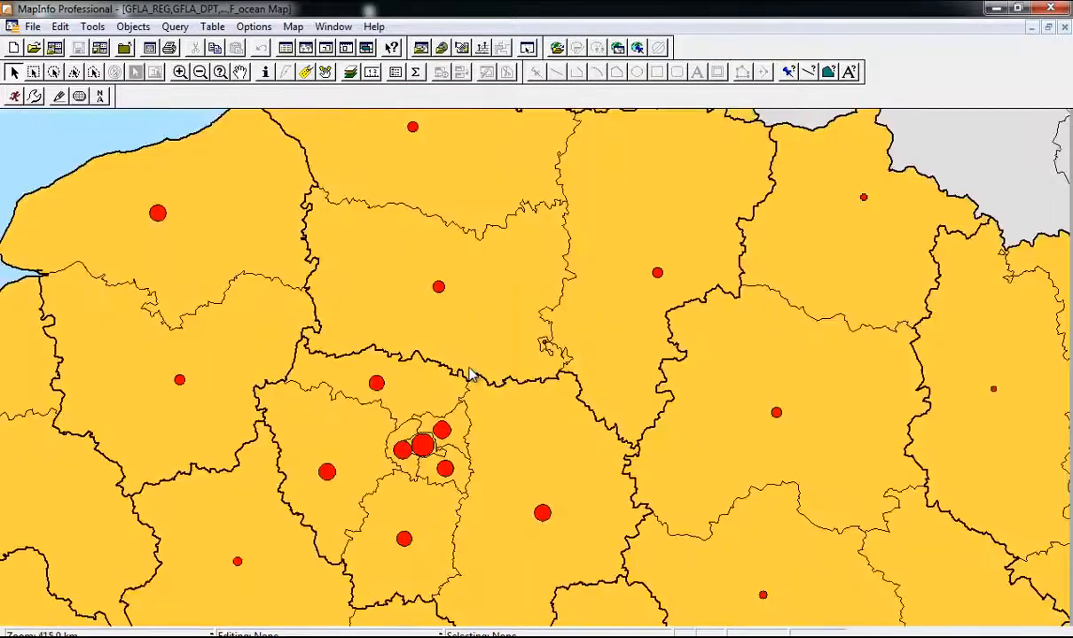
scroll(464, 378, down, 1)
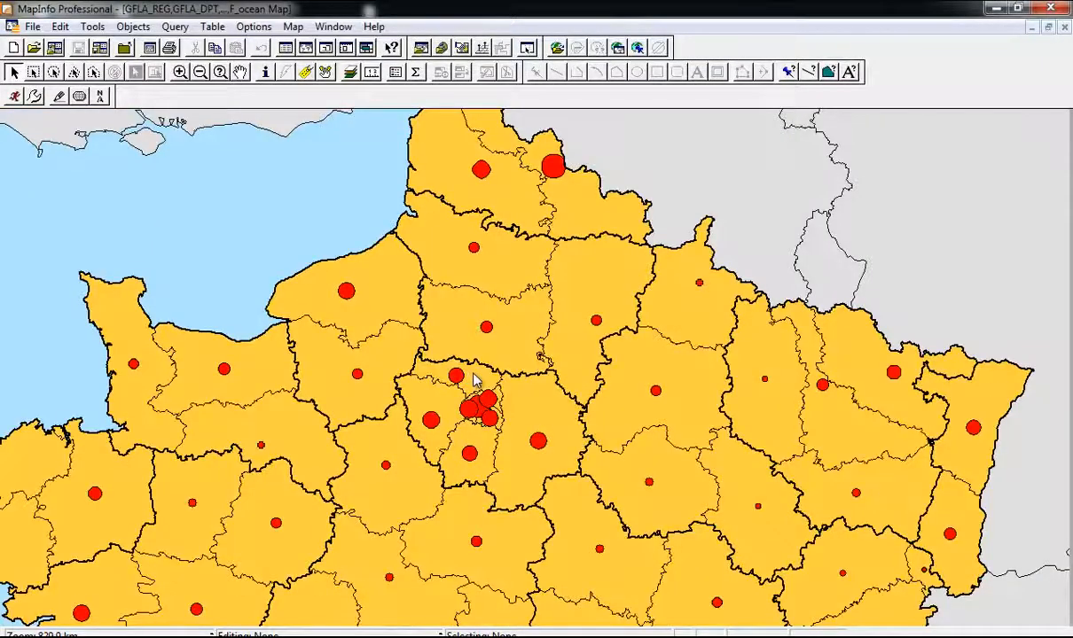
scroll(473, 373, down, 1)
middle_click(473, 374)
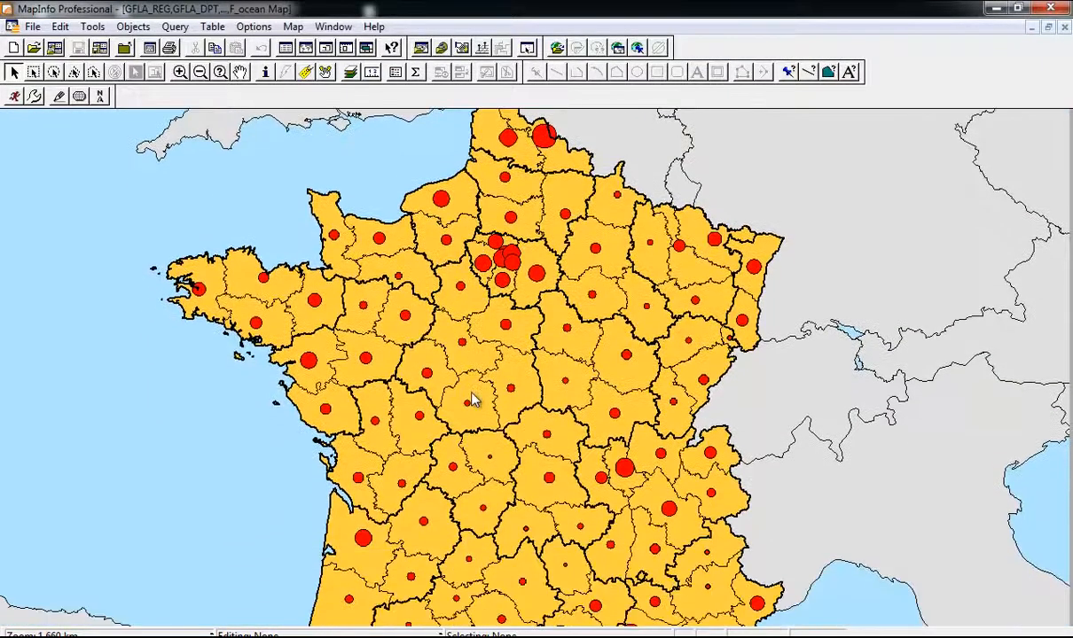
key(Down)
key(Down)
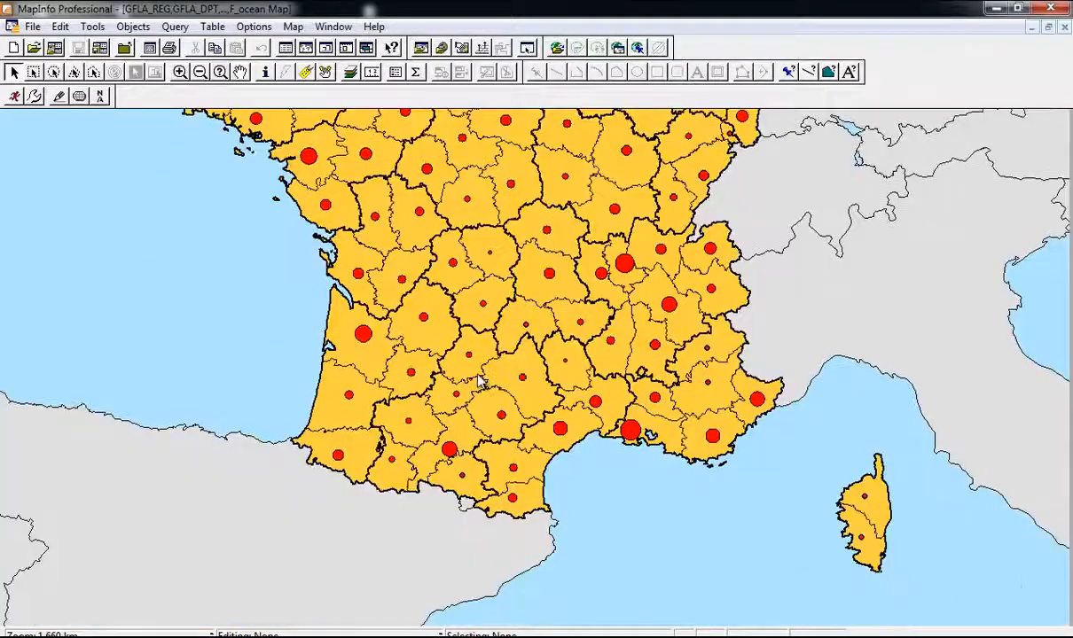
key(Down)
key(Down)
scroll(477, 374, up, 3)
scroll(476, 374, down, 4)
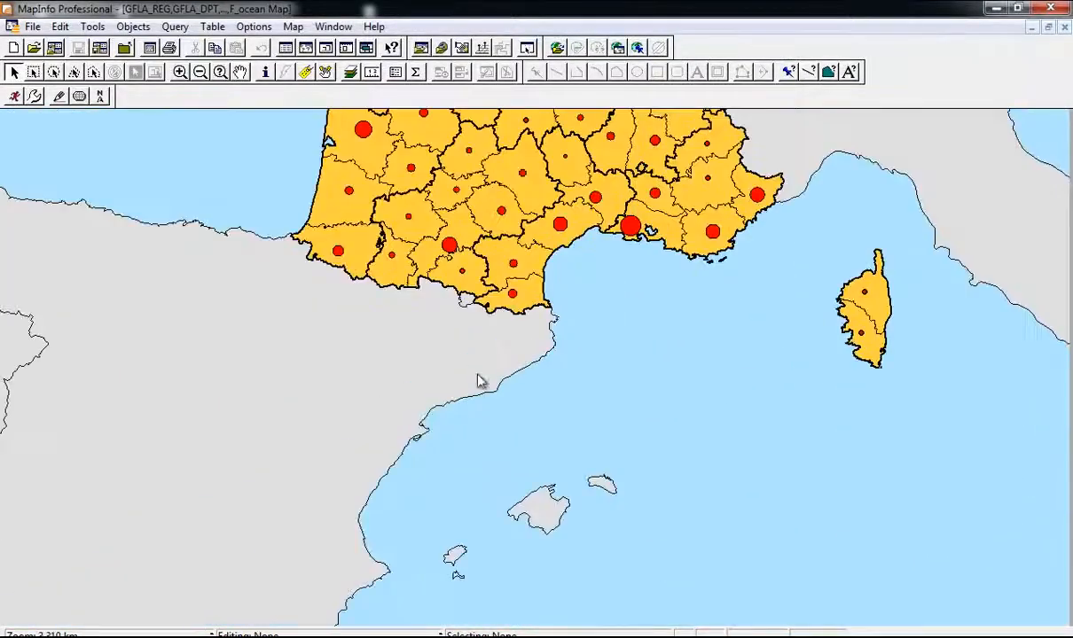
key(Up)
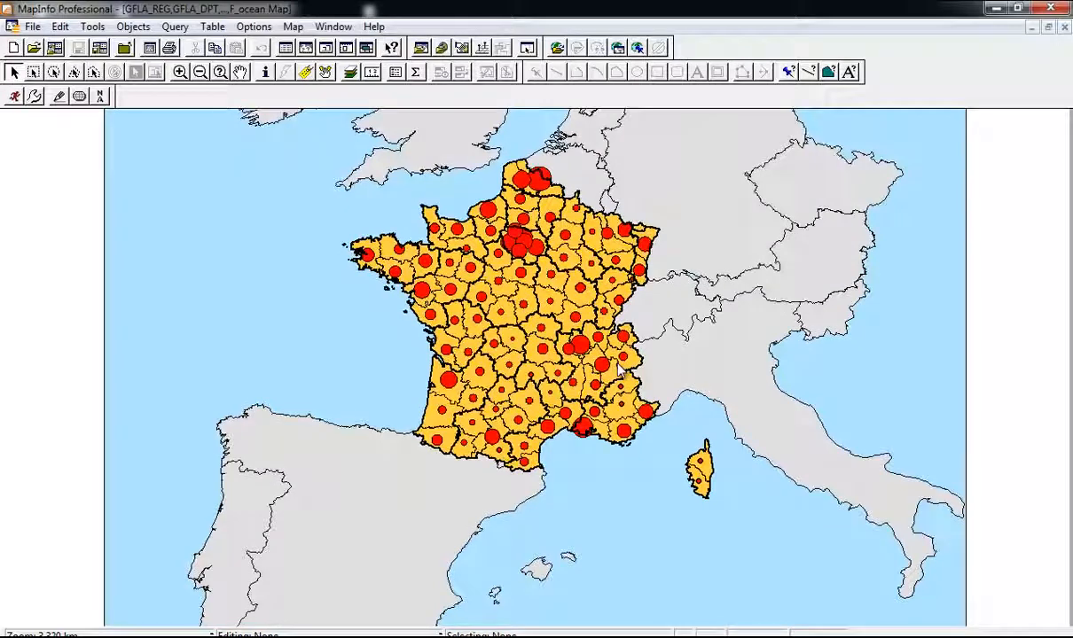
Step: Restore the map window, move it to the left edge, and make it smaller
click(1048, 28)
drag(743, 125, 403, 130)
drag(710, 618, 530, 557)
Step: Pan the map and enlarge the map window, raising its top edge slightly
scroll(366, 371, up, 1)
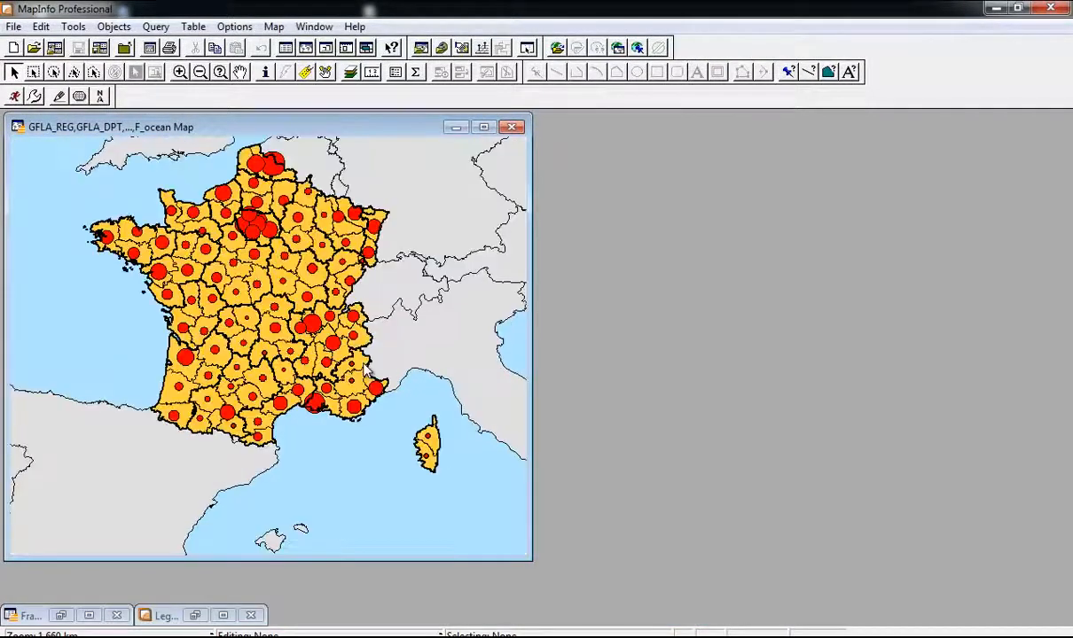
middle_click(334, 223)
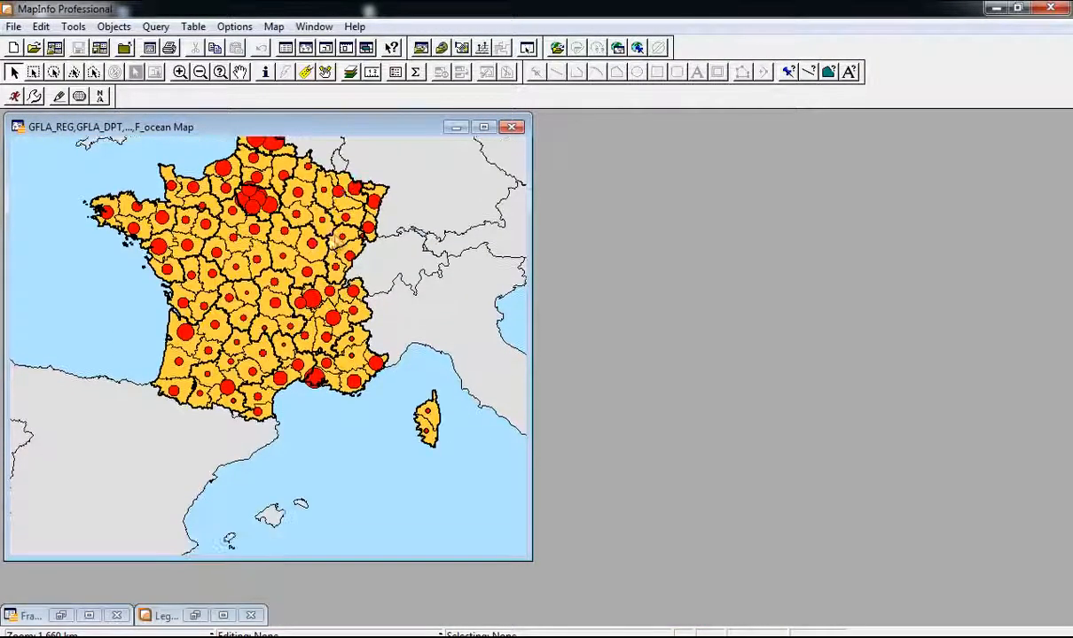
middle_click(336, 232)
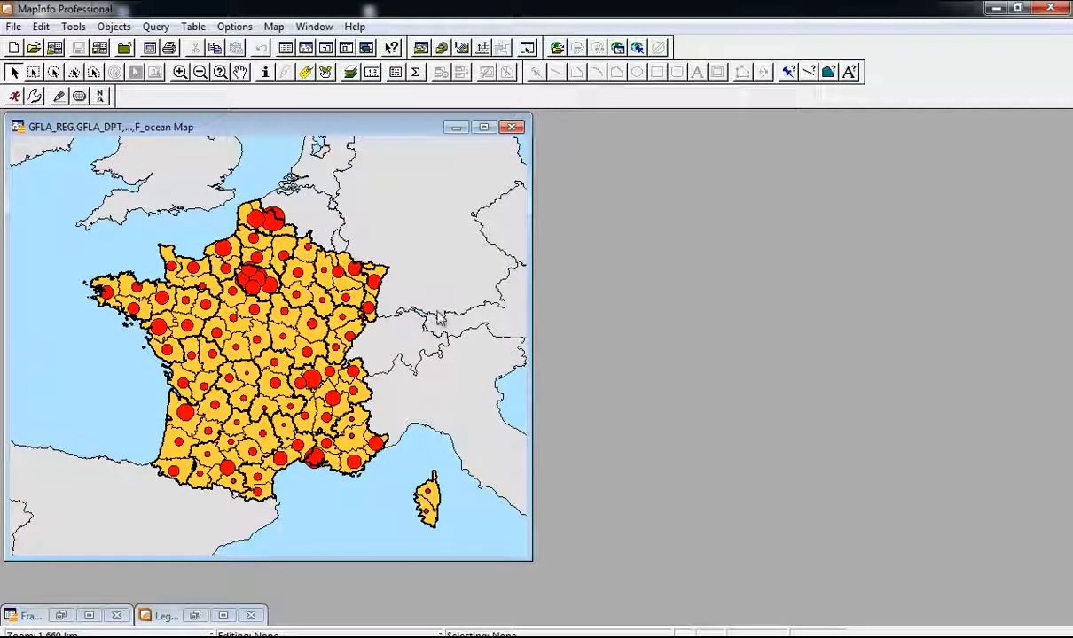
drag(530, 558, 562, 622)
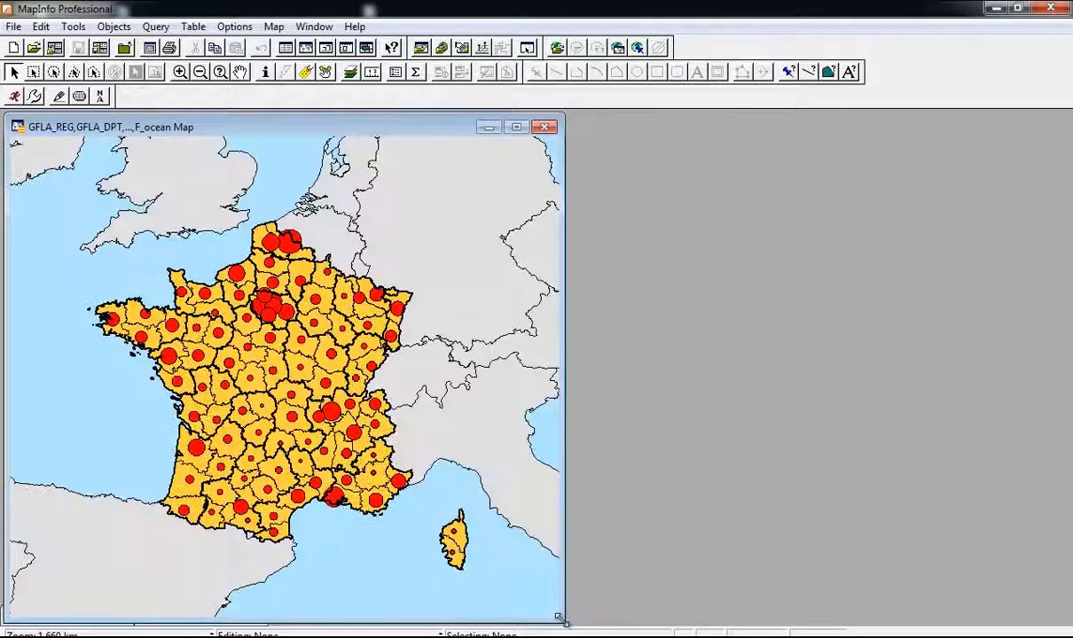
drag(333, 111, 333, 107)
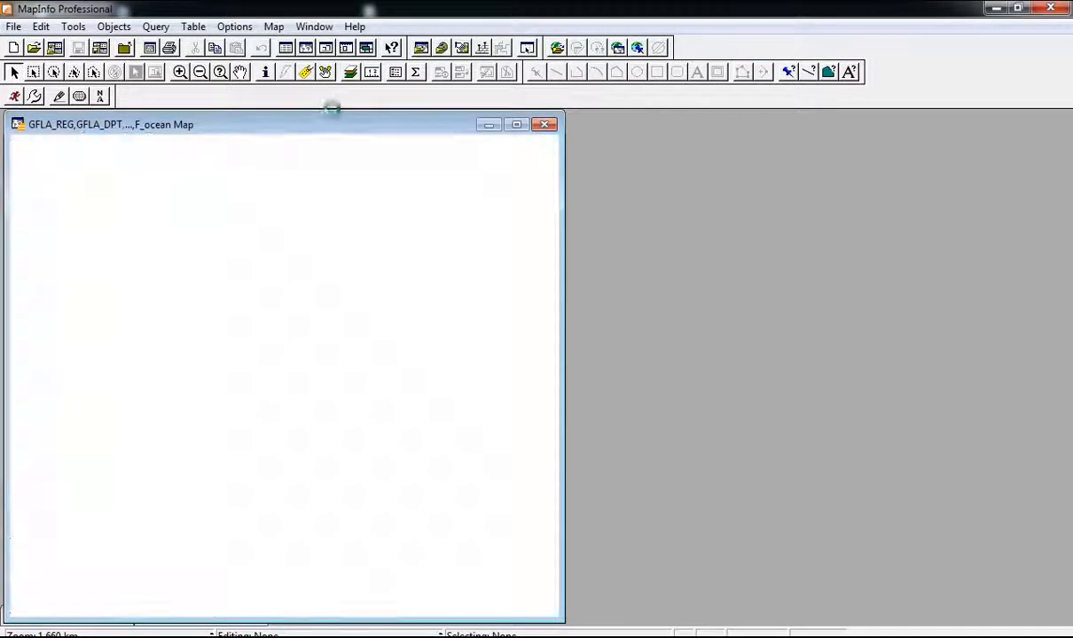
Step: Dock the drawing toolbar beside the main toolbar and enlarge the map window slightly
drag(13, 100, 83, 103)
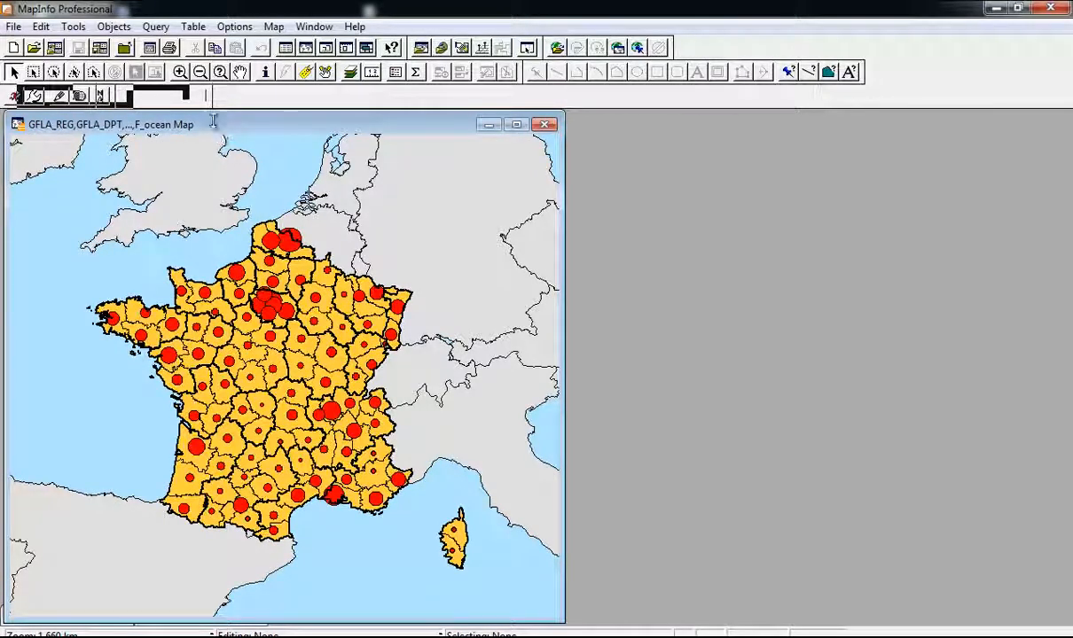
click(260, 192)
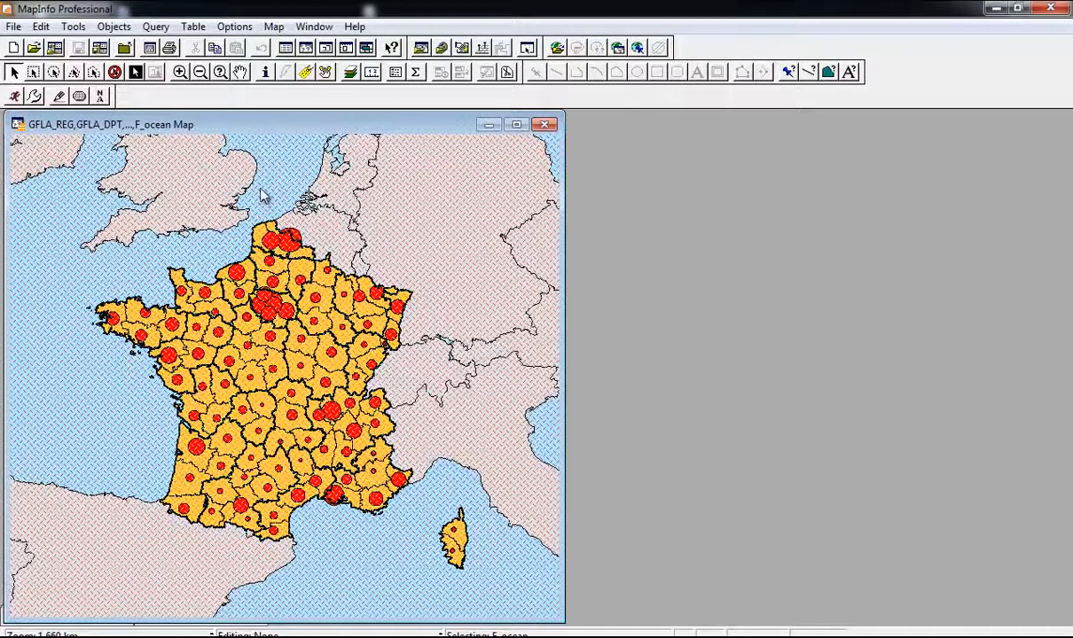
mouse_move(594, 86)
mouse_down()
mouse_move(889, 63)
mouse_move(732, 48)
mouse_up()
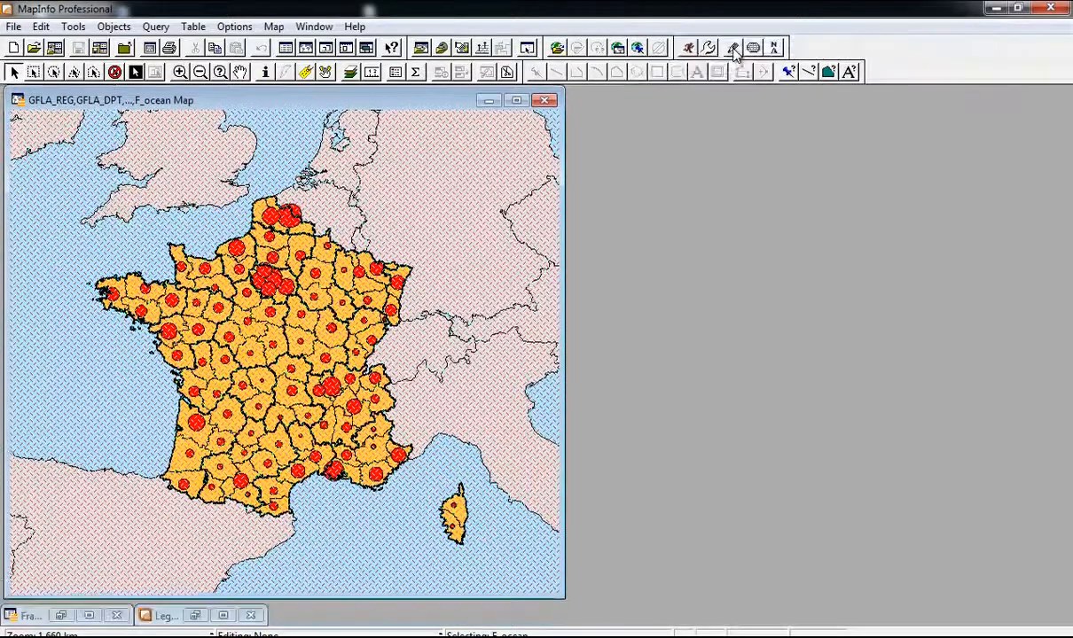
drag(557, 592, 568, 625)
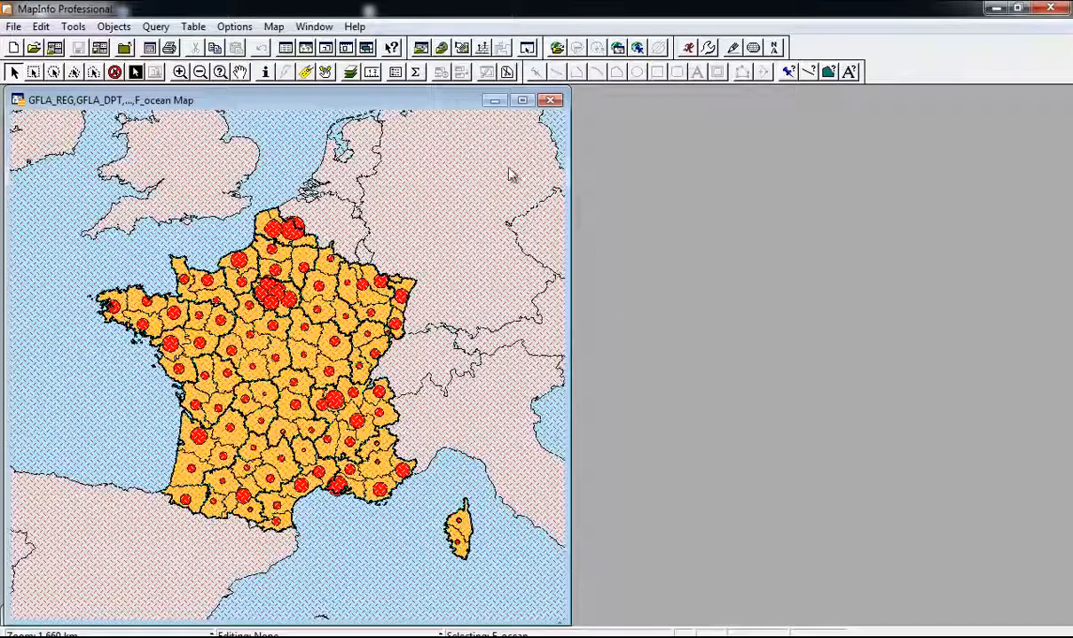
Step: Clear the ocean selection and bring up the New Layout Window dialog with F5
scroll(465, 392, down, 1)
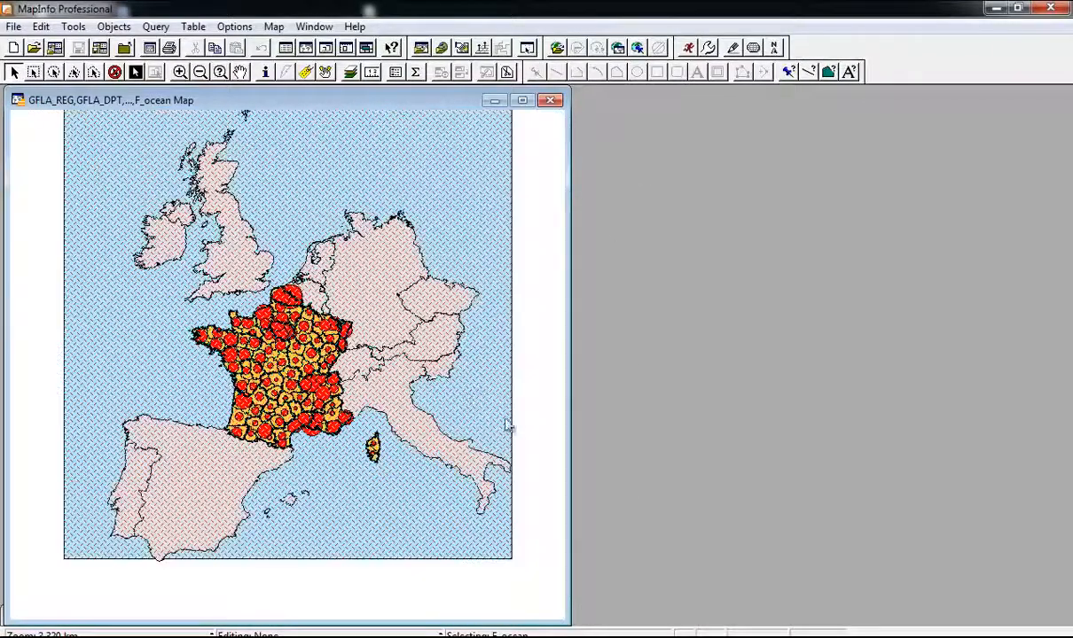
click(545, 445)
scroll(500, 405, up, 1)
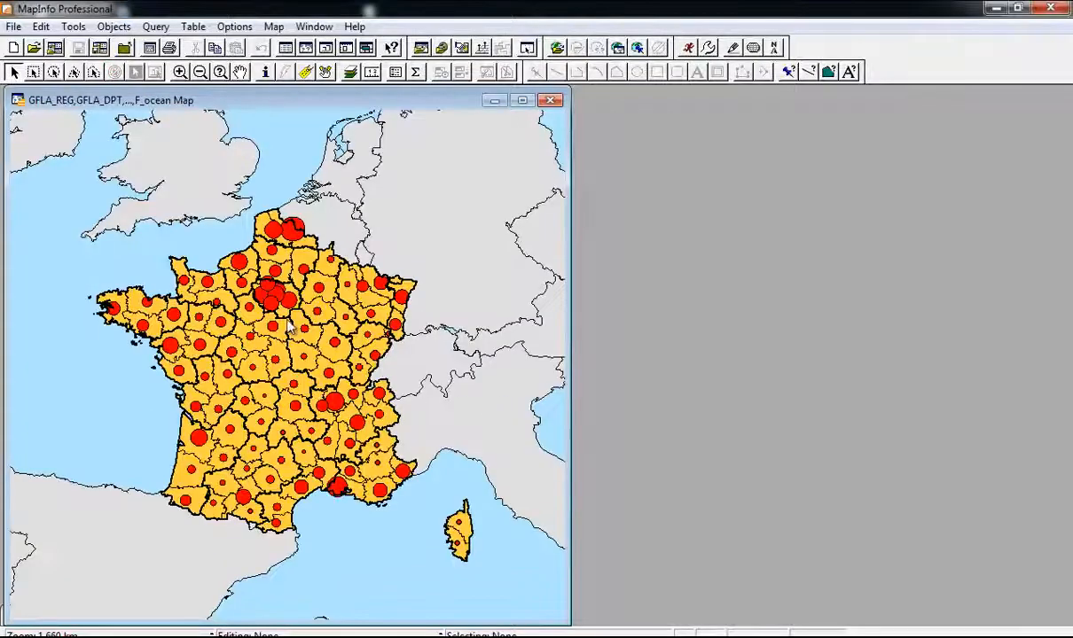
scroll(286, 328, up, 1)
scroll(287, 328, down, 1)
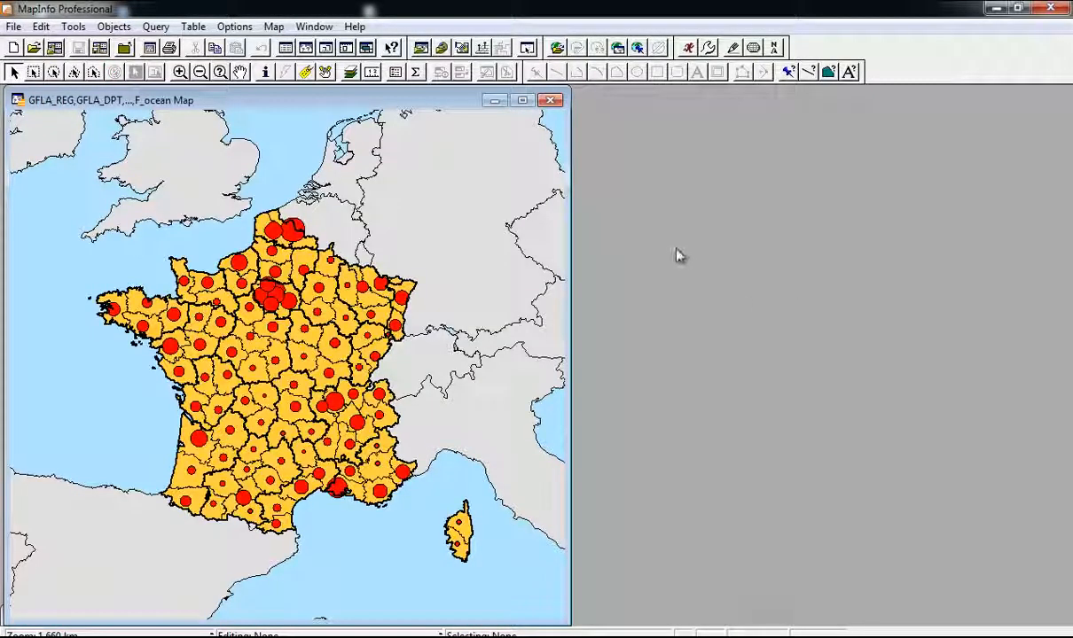
key(F5)
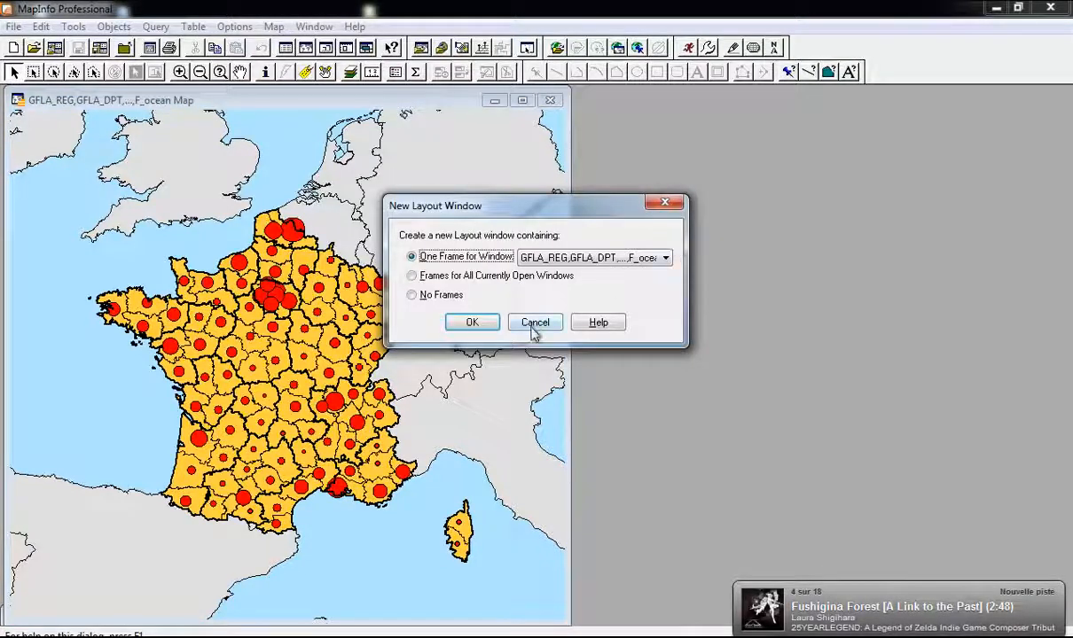
Step: Create a one-frame layout of the France map and maximize the layout window
click(472, 322)
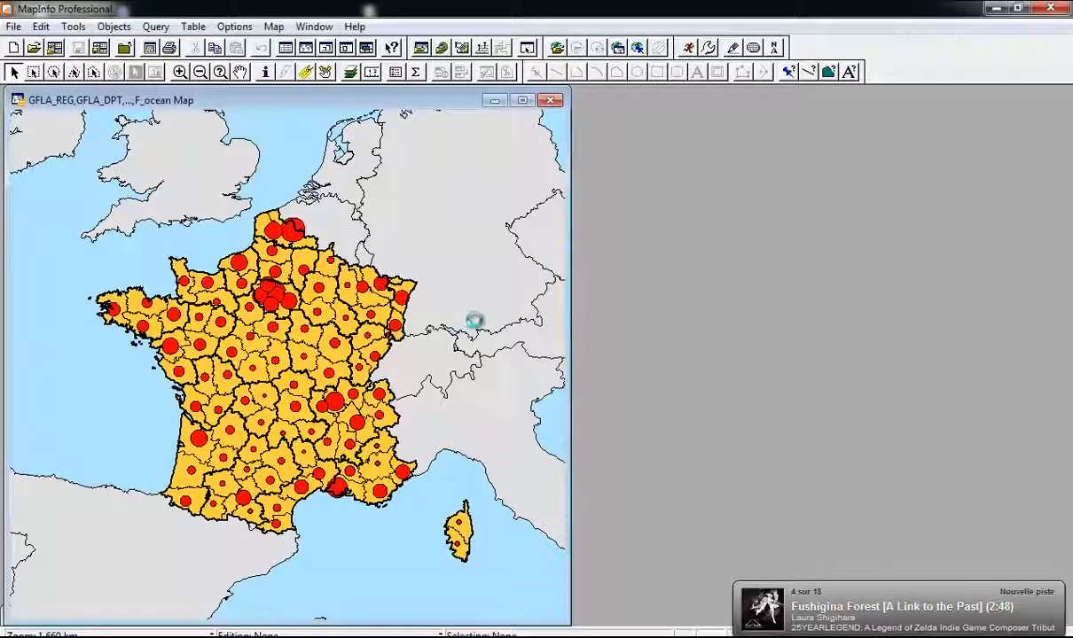
drag(386, 206, 621, 162)
double_click(620, 161)
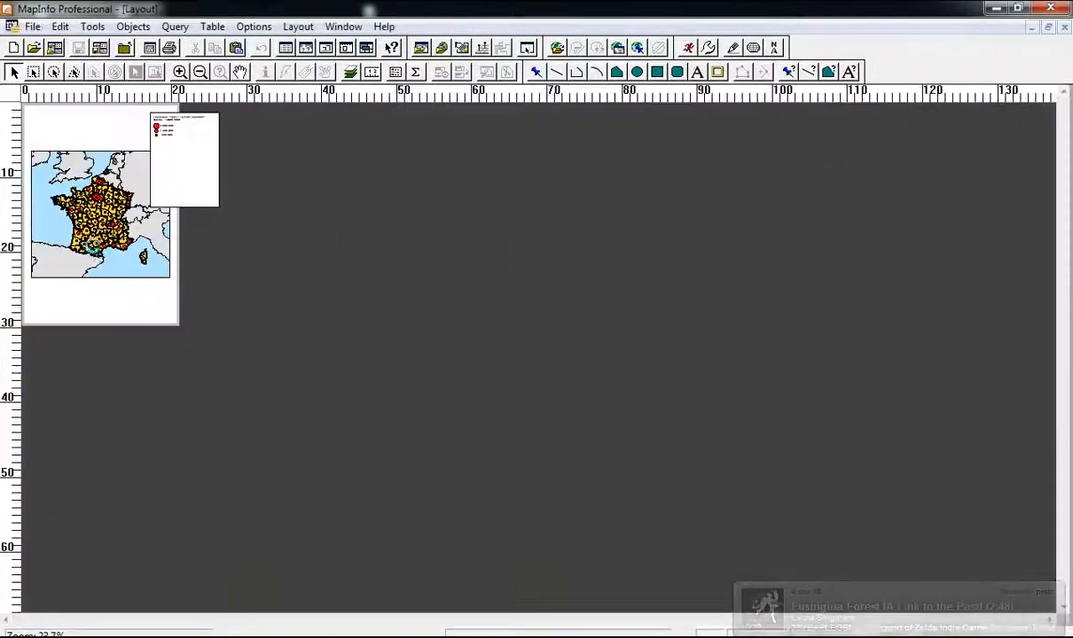
scroll(99, 254, up, 3)
scroll(377, 282, down, 2)
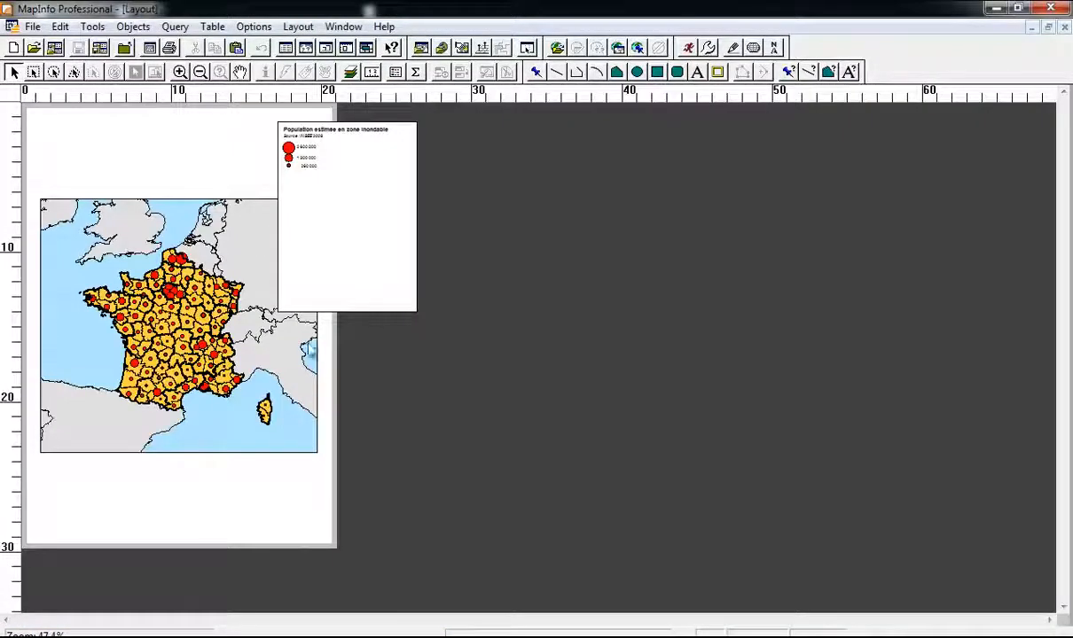
scroll(161, 264, up, 2)
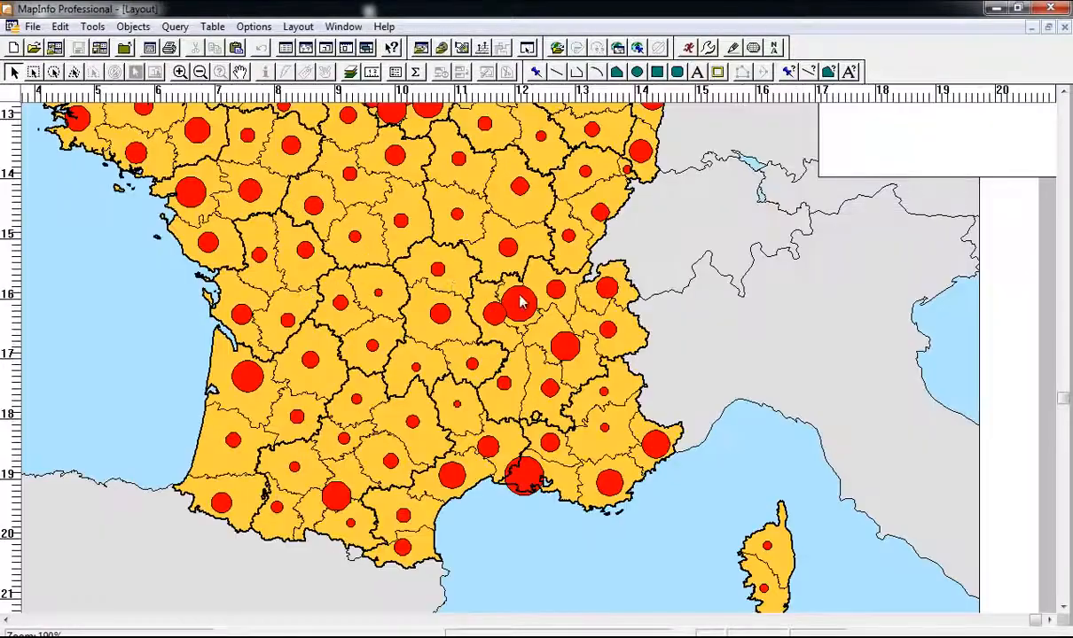
scroll(512, 287, up, 1)
scroll(228, 265, down, 3)
scroll(228, 265, up, 5)
scroll(425, 279, down, 1)
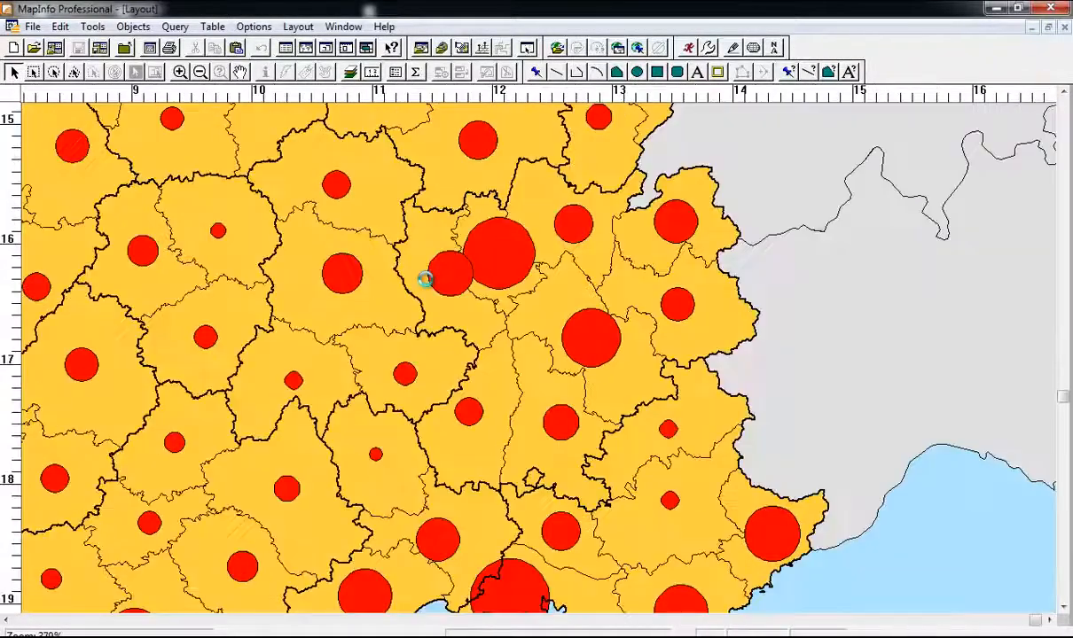
scroll(425, 279, down, 4)
Step: Move the map frame up toward the top of the page
click(203, 231)
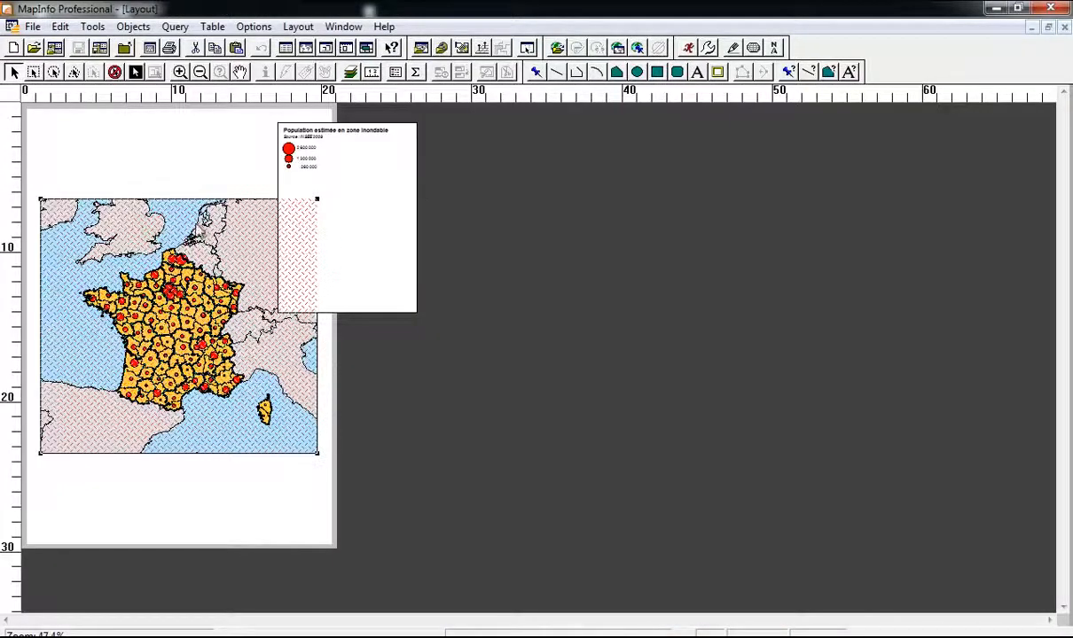
click(360, 150)
drag(547, 214, 547, 214)
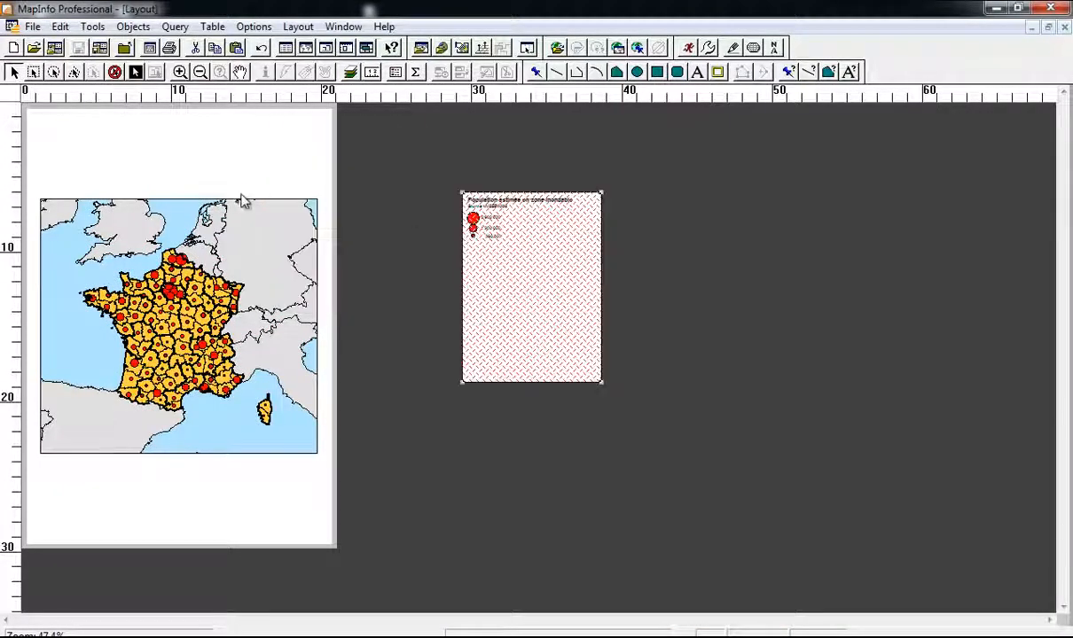
click(201, 219)
drag(129, 279, 126, 192)
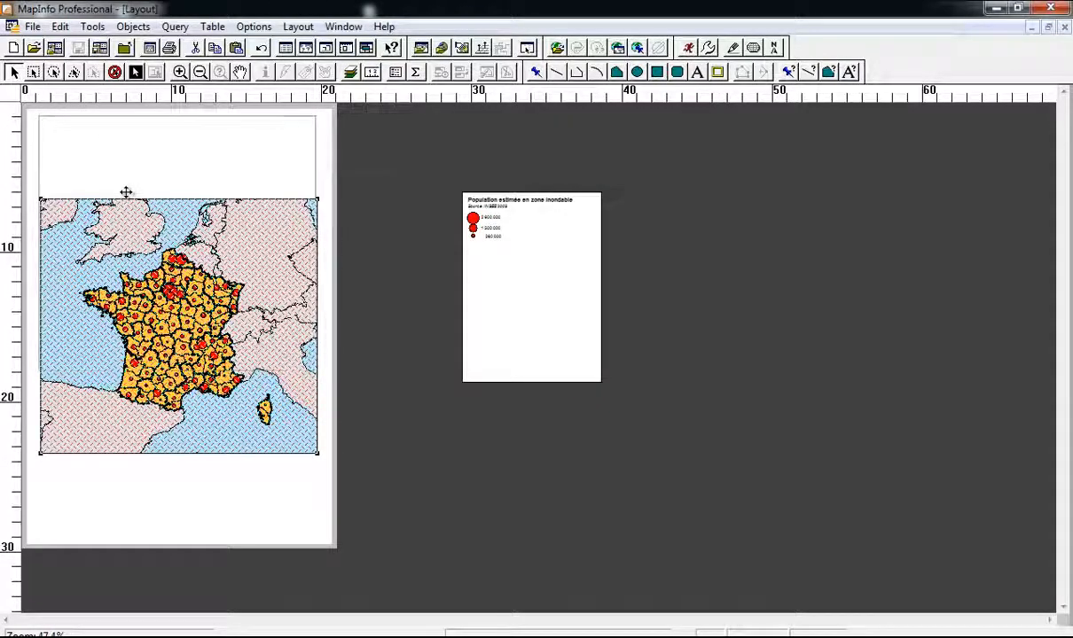
click(361, 197)
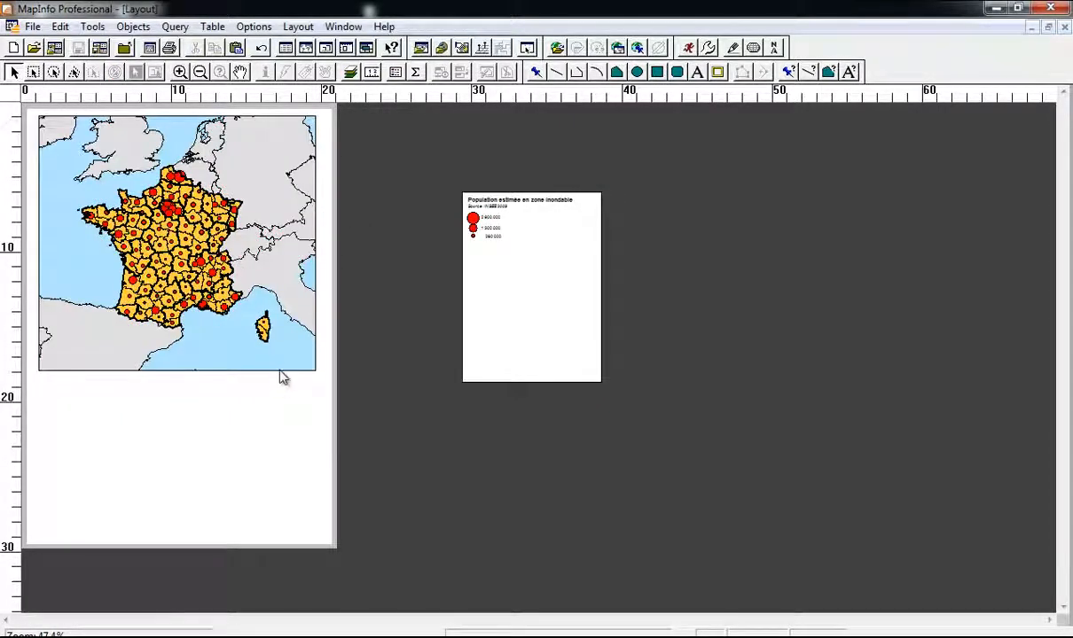
Step: Place the legend frame below the map and shorten it from the bottom
click(550, 238)
drag(525, 219, 125, 403)
drag(202, 572, 128, 439)
Step: Nudge the 'Population estimée en zone inondable' legend lower beneath the map, then zoom out
click(234, 430)
scroll(91, 398, up, 1)
click(205, 435)
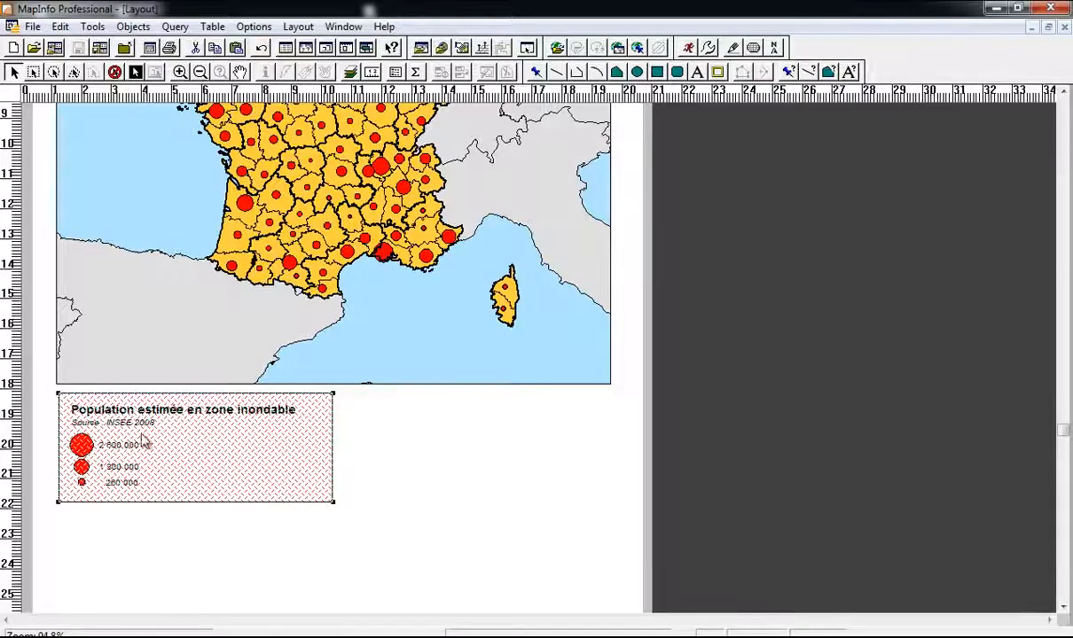
click(424, 458)
scroll(426, 452, down, 1)
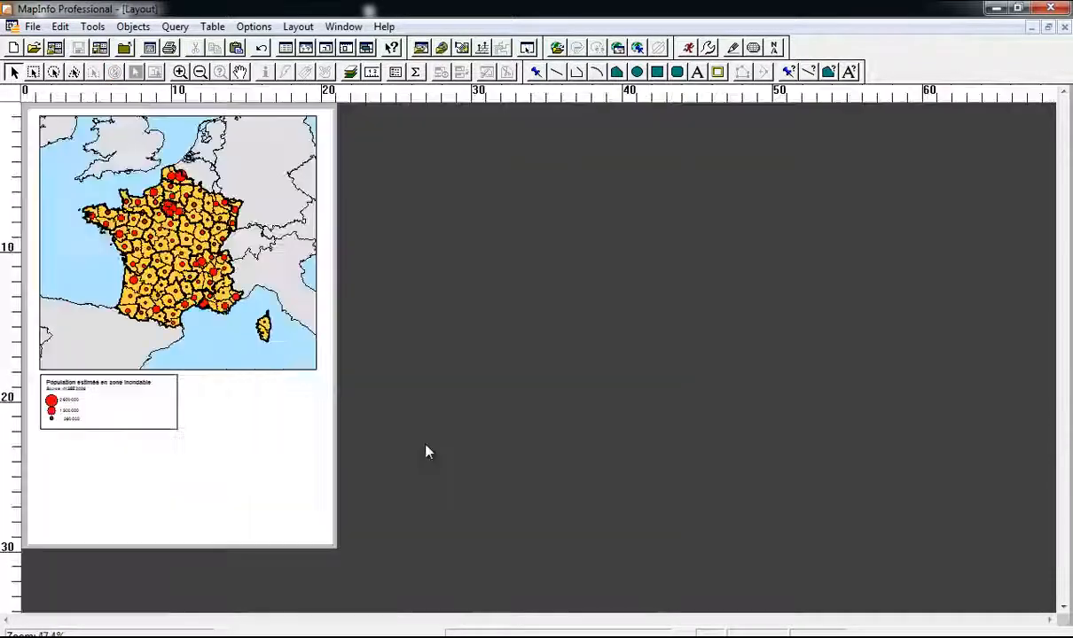
click(98, 382)
scroll(74, 381, up, 1)
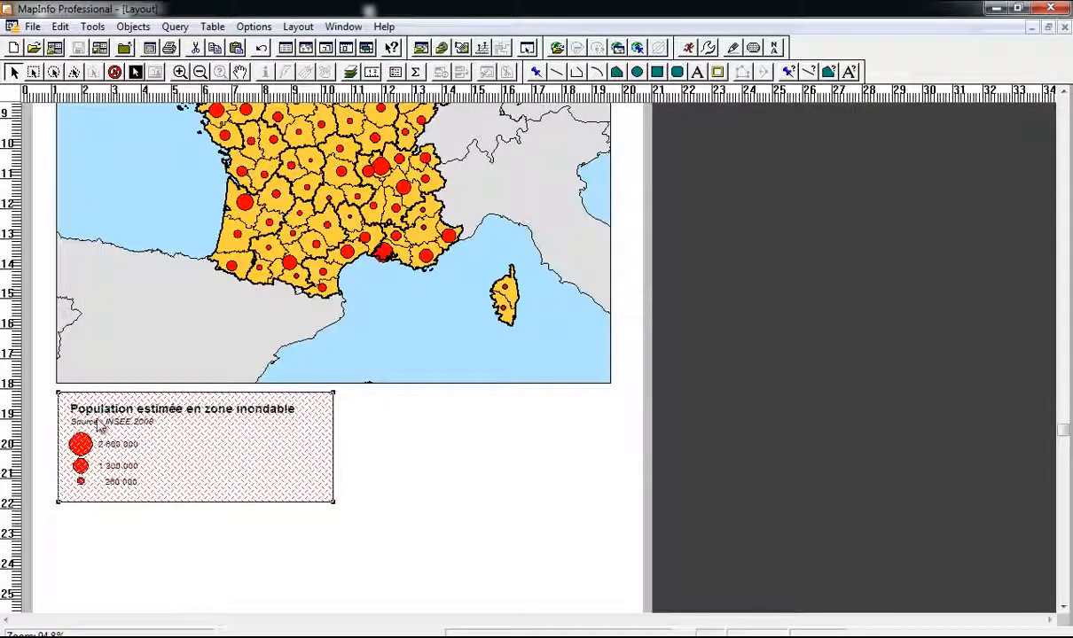
drag(100, 432, 100, 445)
click(388, 450)
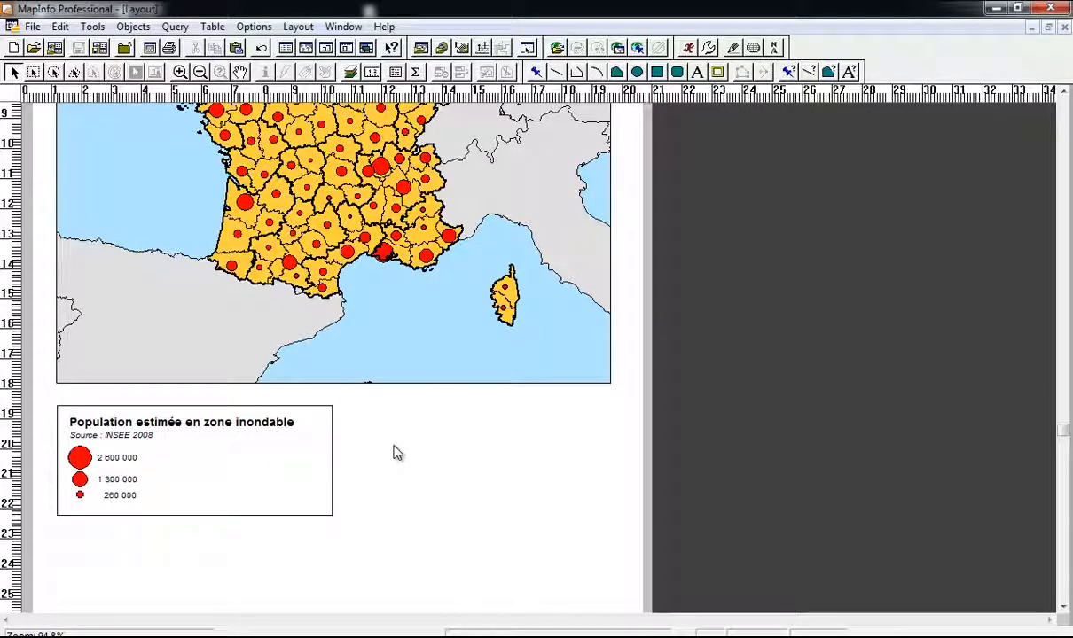
scroll(304, 448, down, 1)
scroll(64, 248, up, 1)
scroll(434, 414, down, 1)
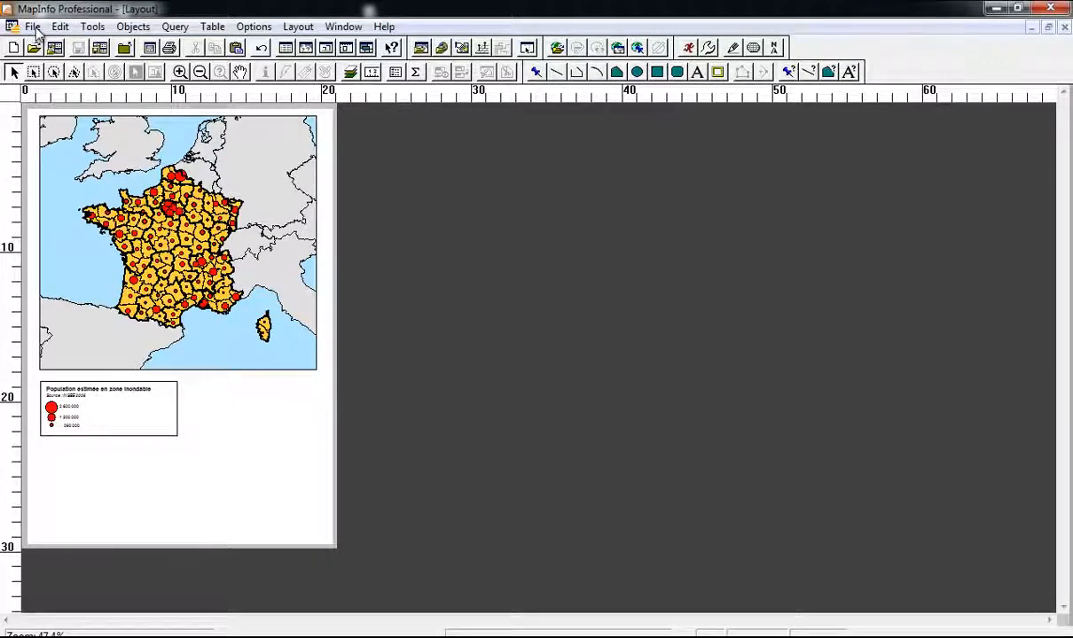
Step: Print the layout with Ctrl+P to the Adobe PDF printer
key(ctrl+p)
click(588, 202)
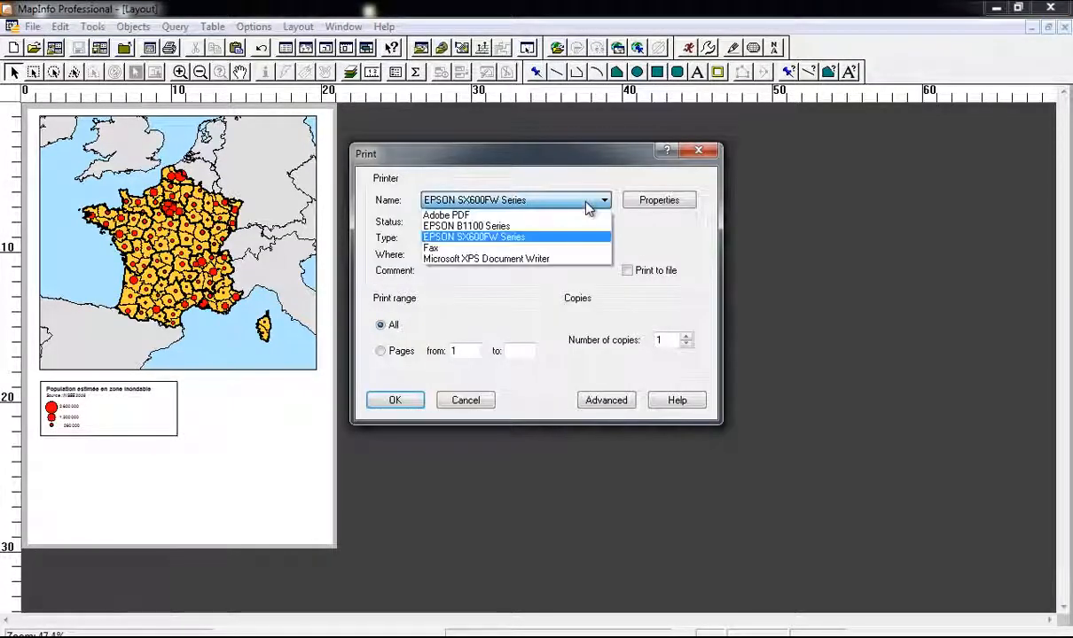
click(583, 215)
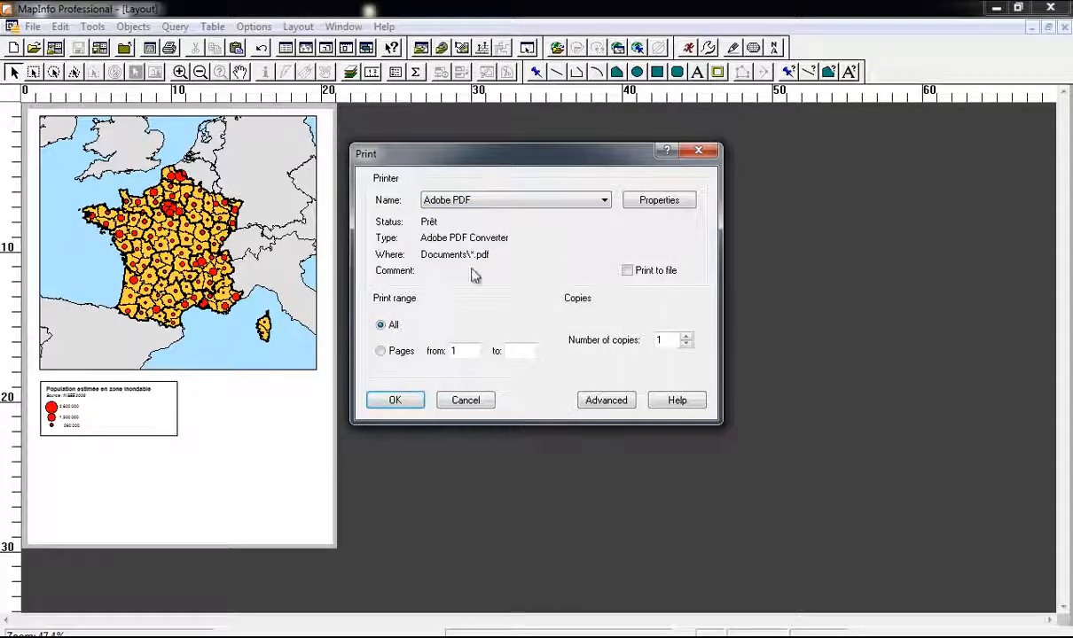
click(395, 401)
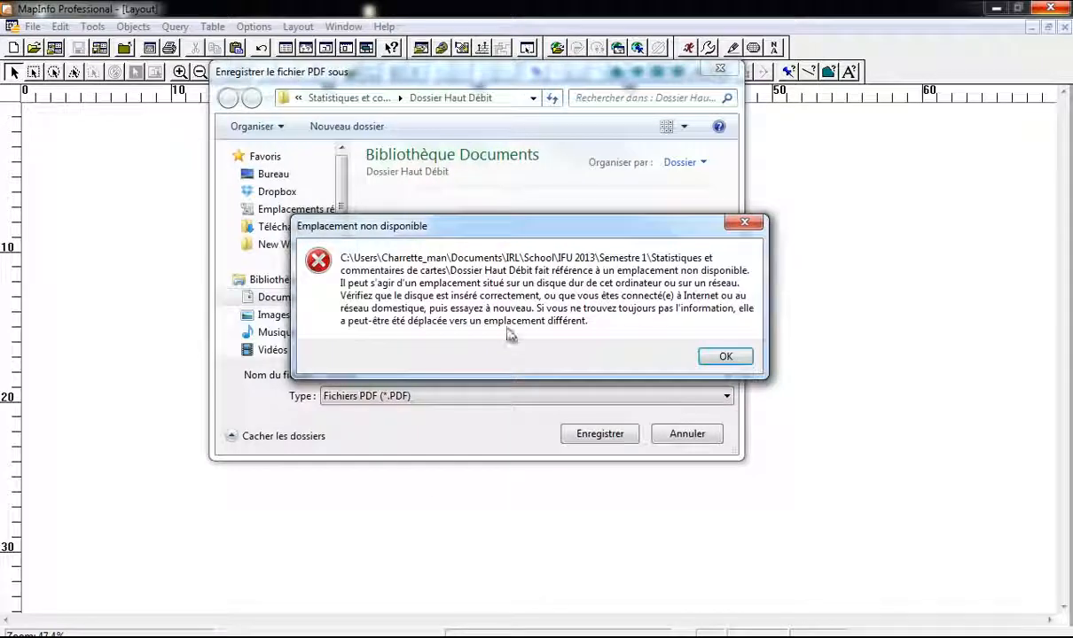
Step: Dismiss the location warning and create a 'Carte_Temporaire' folder in the desktop's controle-IFU folder
click(723, 356)
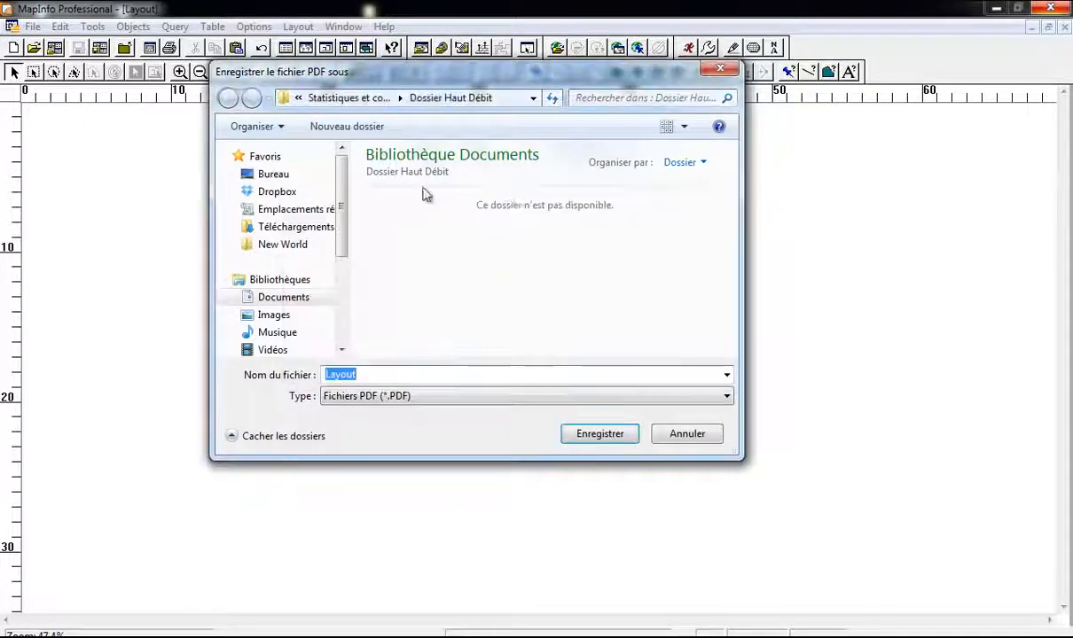
click(341, 99)
click(725, 357)
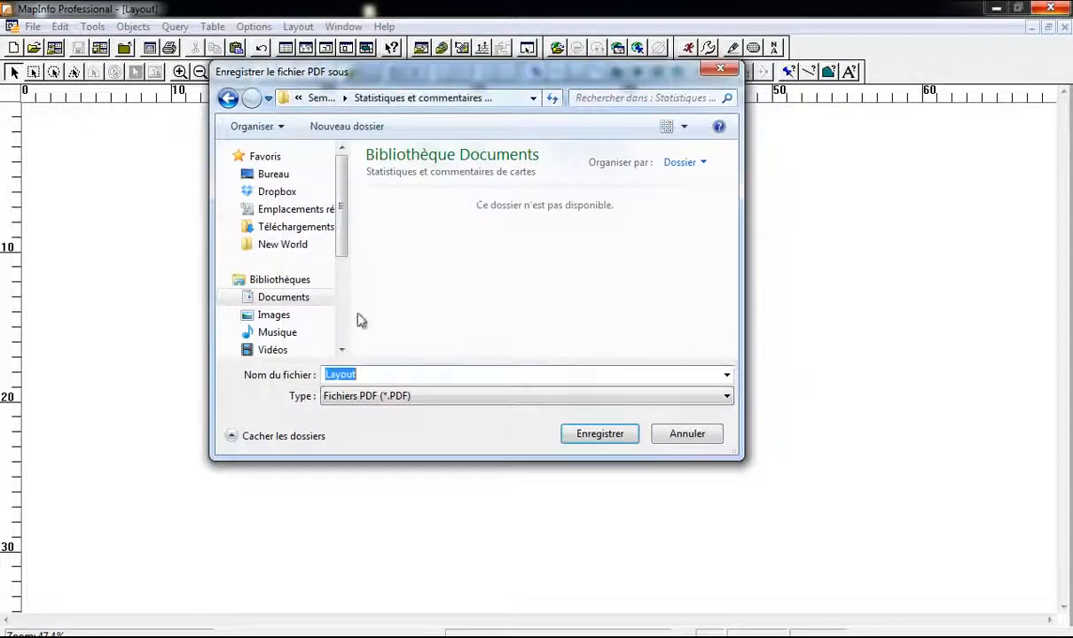
click(275, 176)
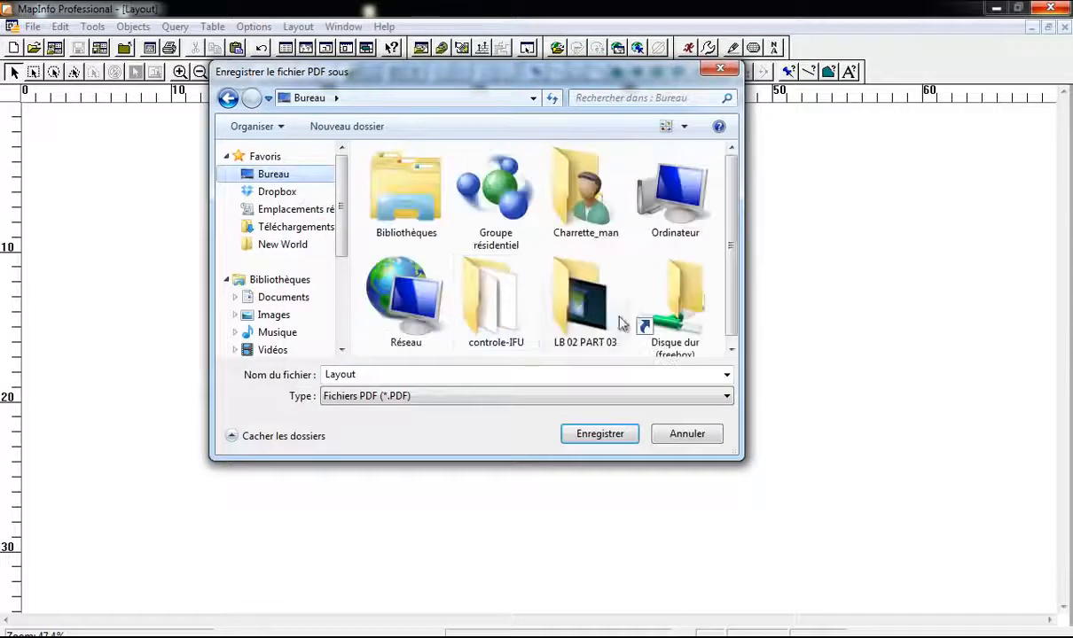
double_click(486, 328)
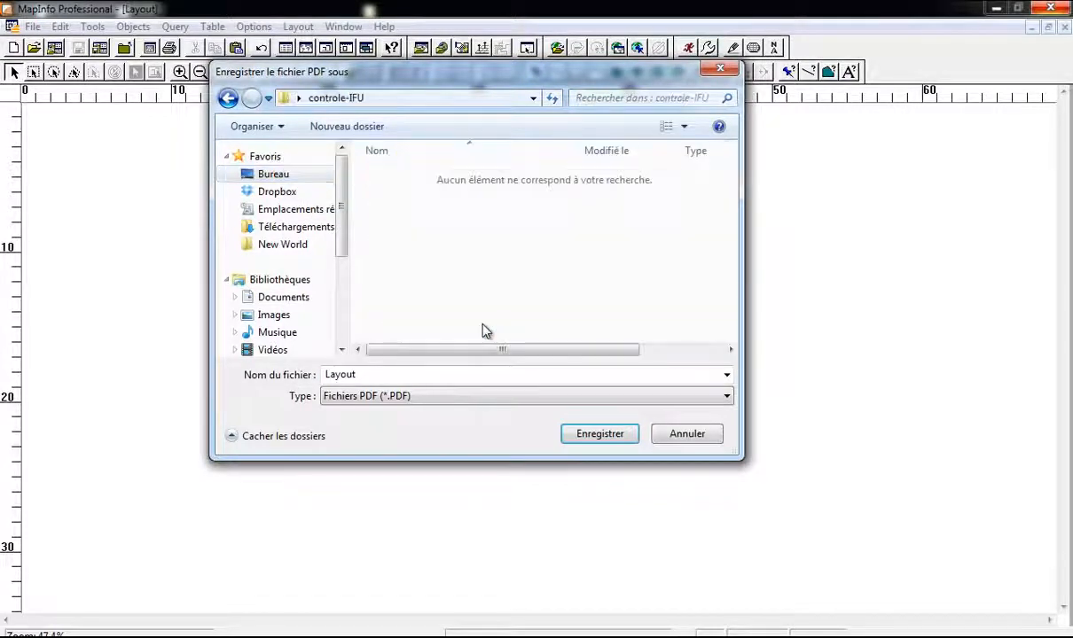
right_click(494, 277)
mouse_move(557, 454)
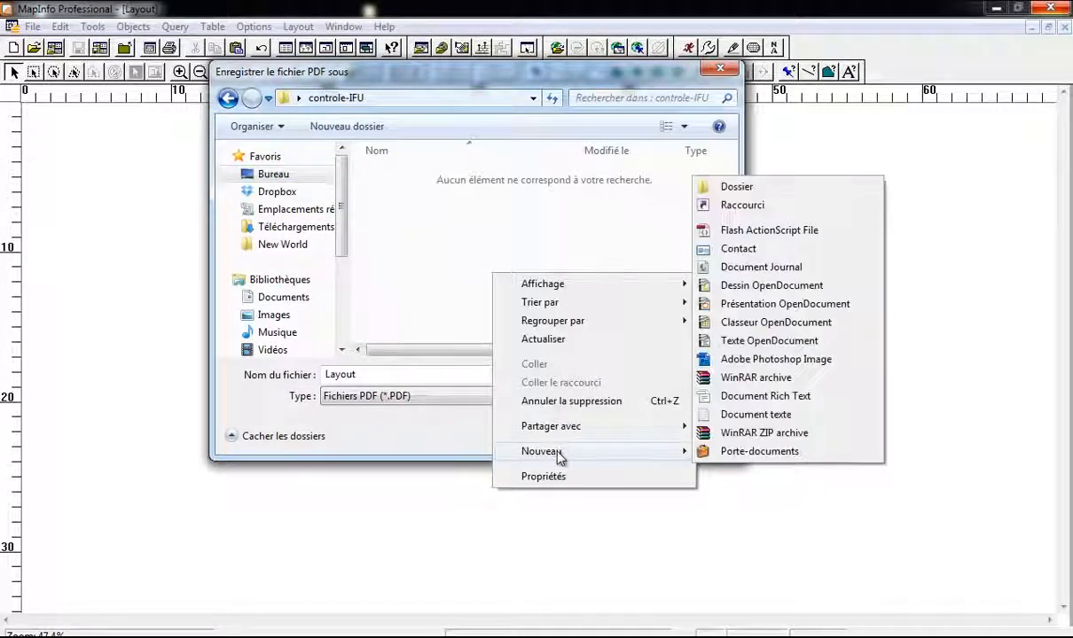
click(773, 184)
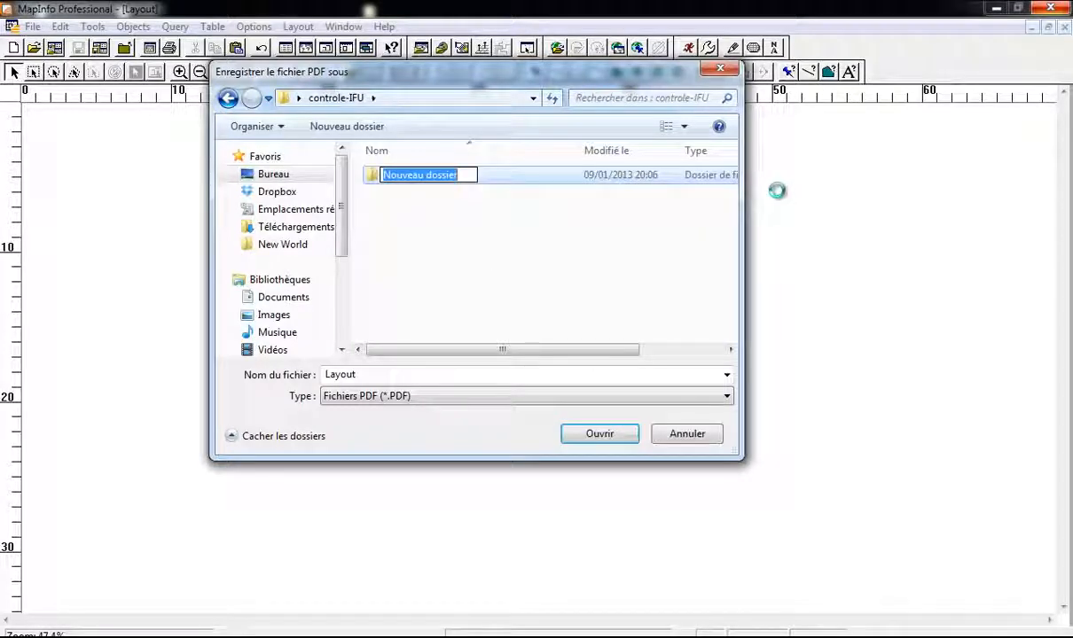
text(cART)
key(BackSpace)
key(BackSpace)
text(Carte_Tempo)
key(Return)
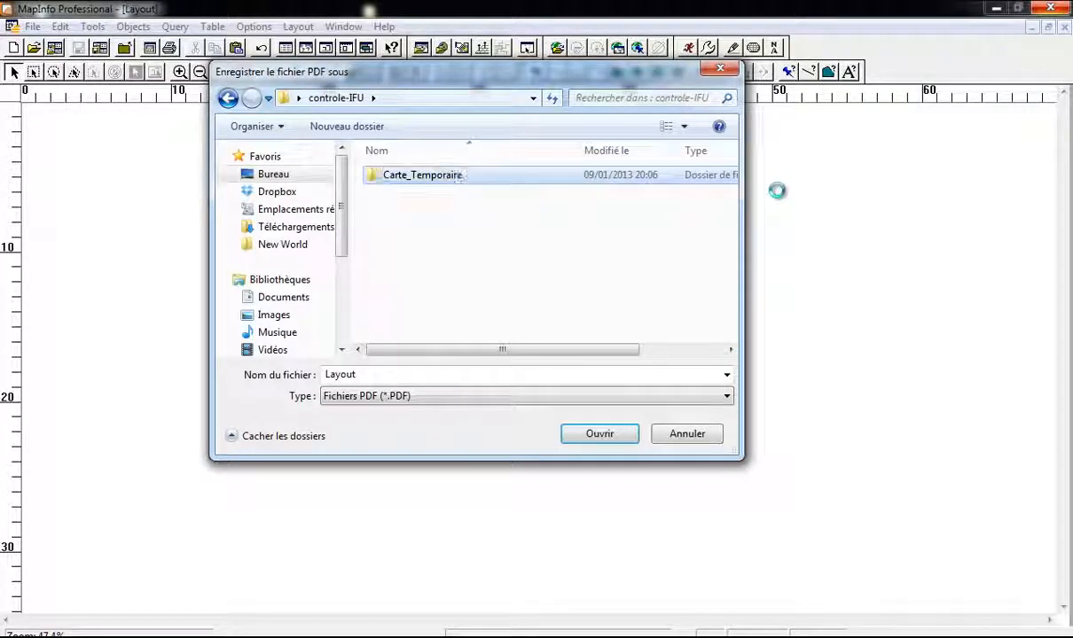
key(Return)
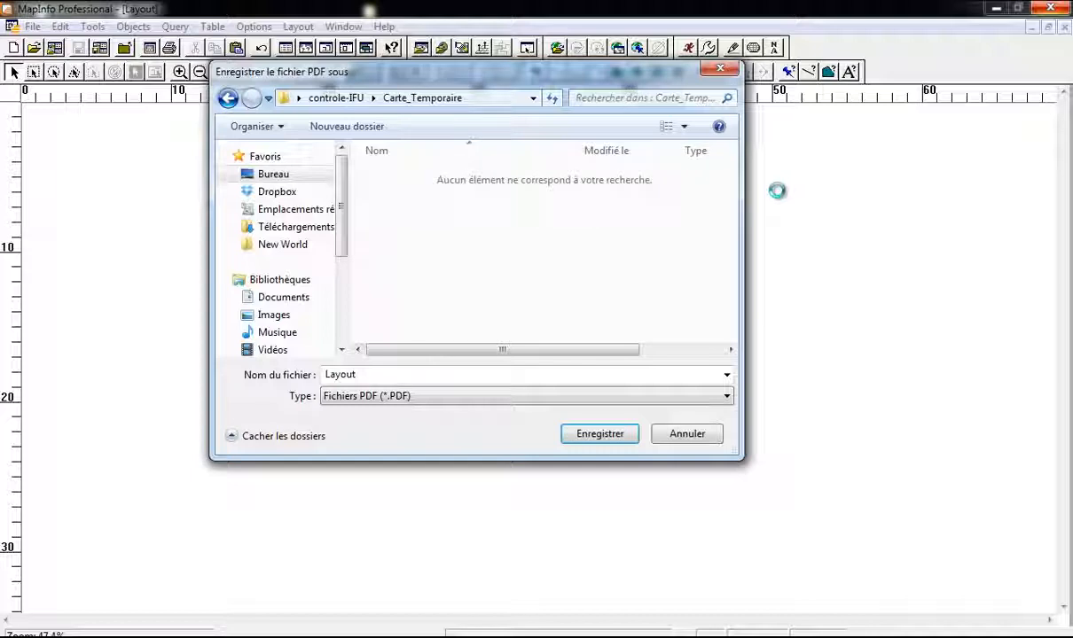
Step: Save the PDF as France_Temp there and minimize MapInfo
double_click(474, 373)
text(Fra)
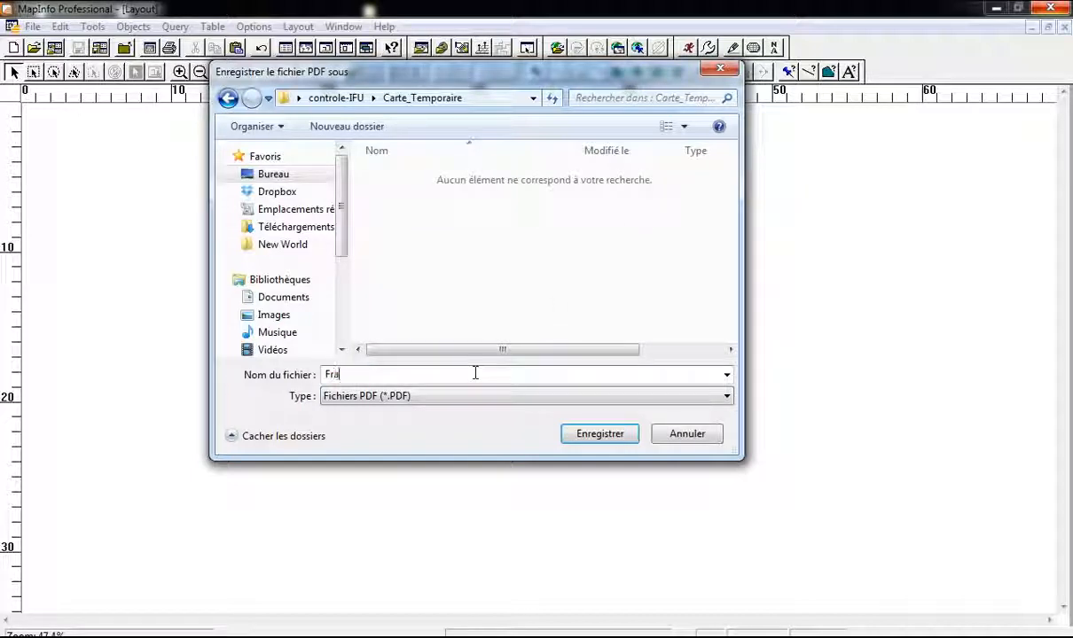
text(nce_Te)
key(Return)
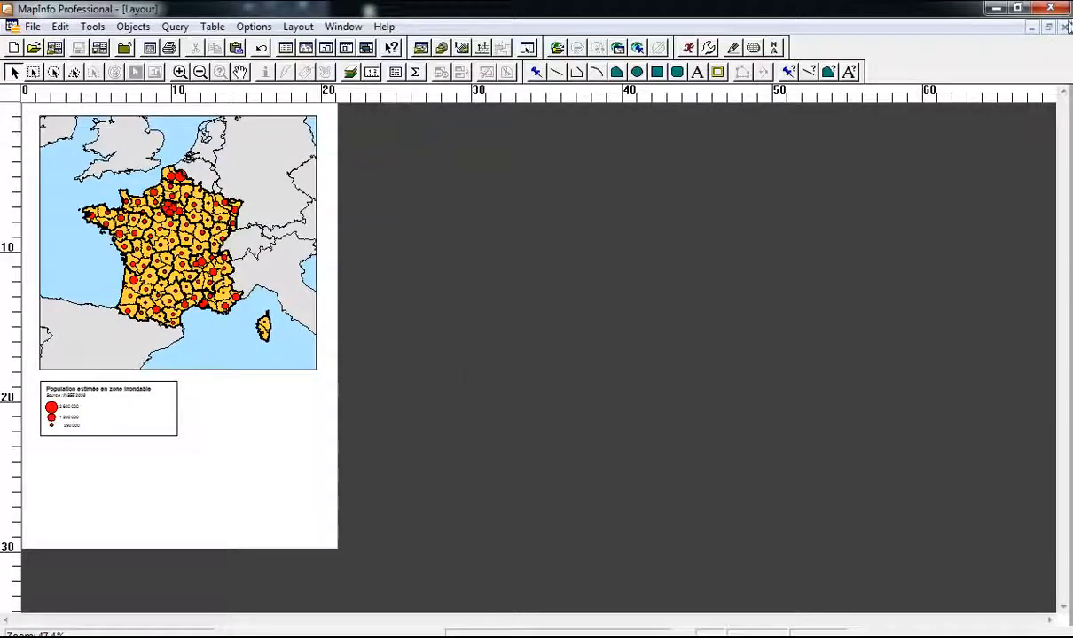
click(993, 9)
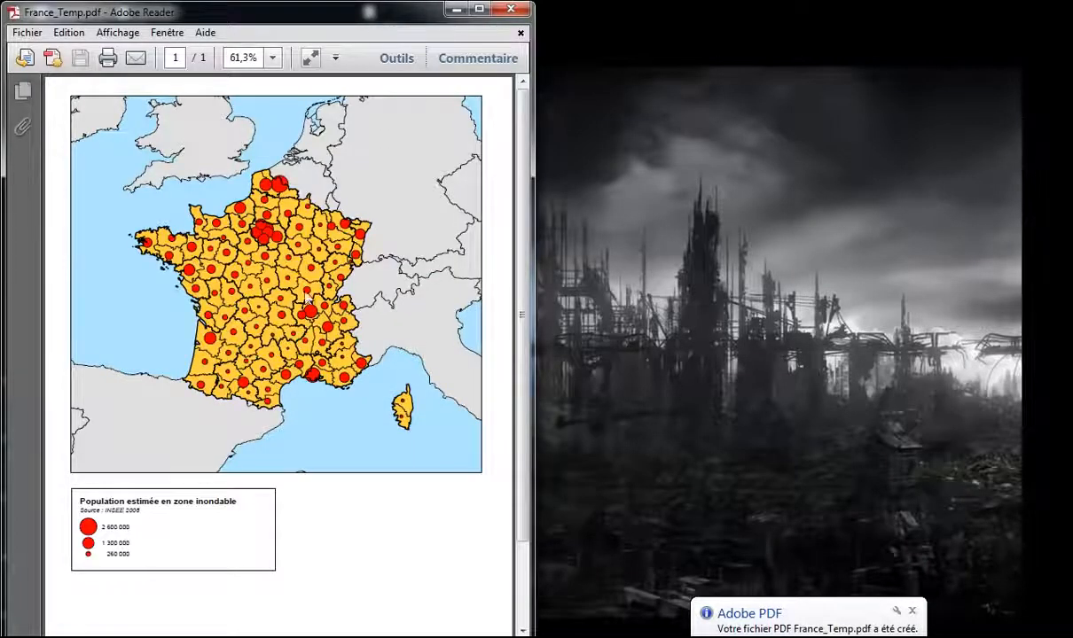
Step: Zoom in and out on the France_Temp.pdf map and legend, then close Reader and restore MapInfo
scroll(311, 275, down, 1)
scroll(286, 329, up, 6)
scroll(286, 334, up, 3)
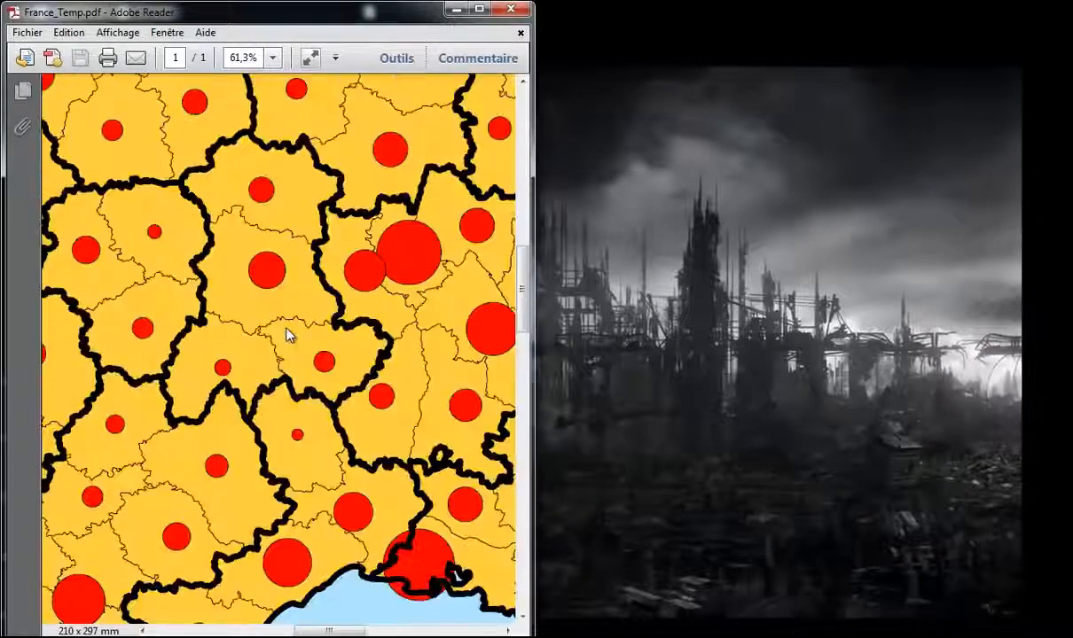
scroll(288, 331, down, 8)
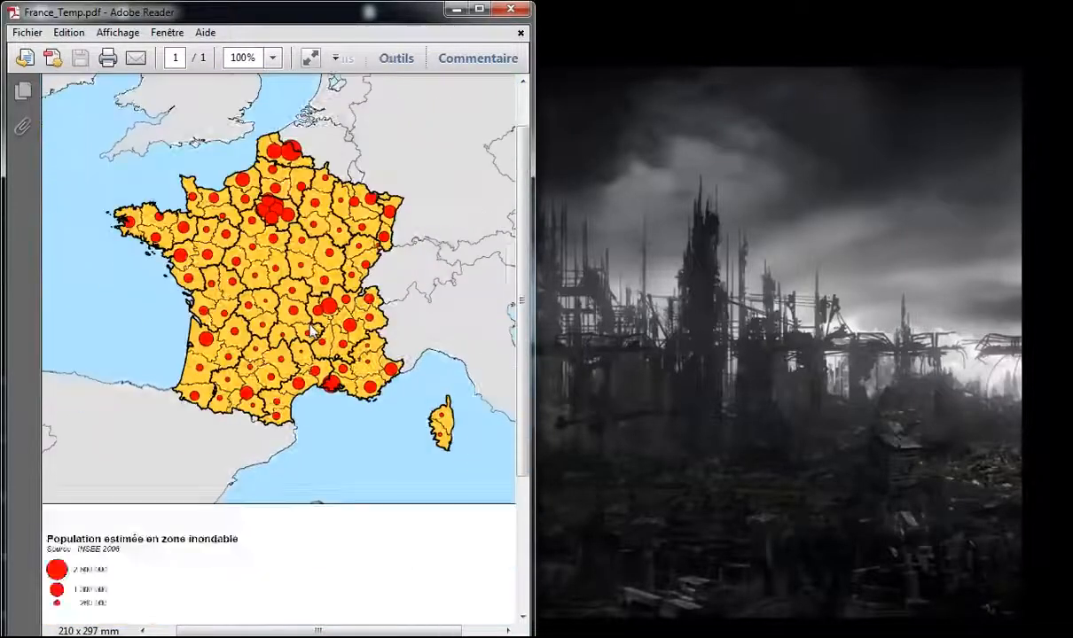
scroll(312, 330, down, 3)
scroll(447, 339, up, 1)
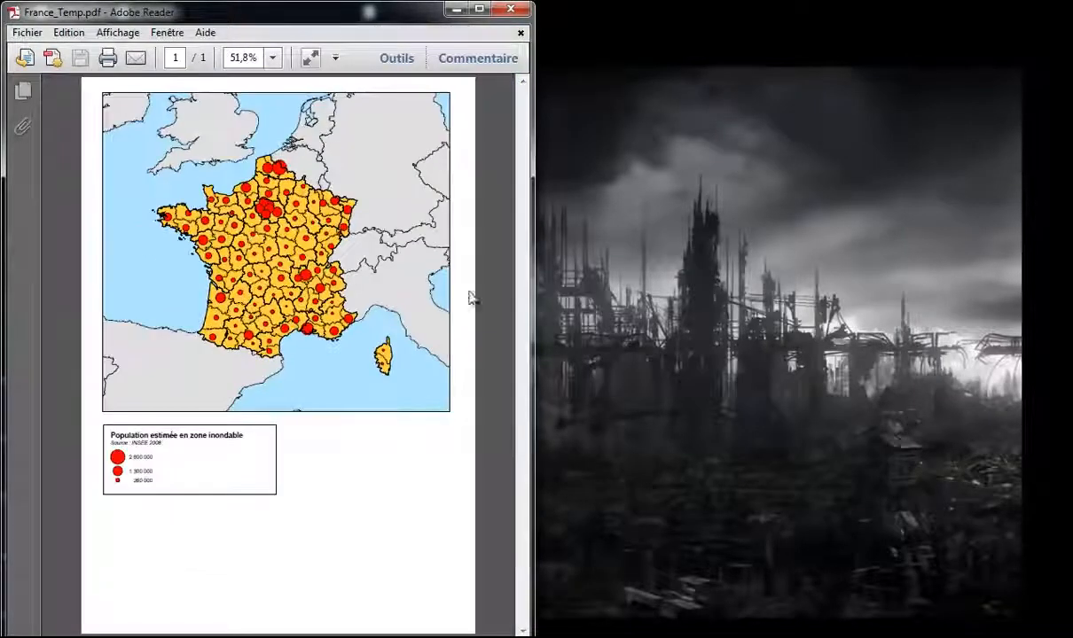
click(512, 13)
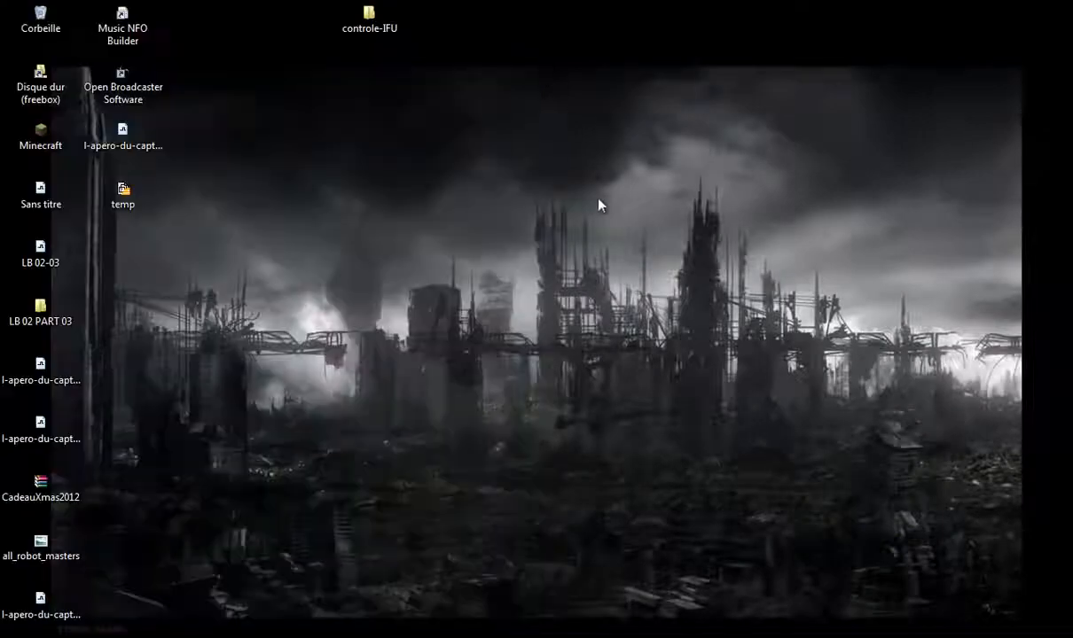
click(758, 636)
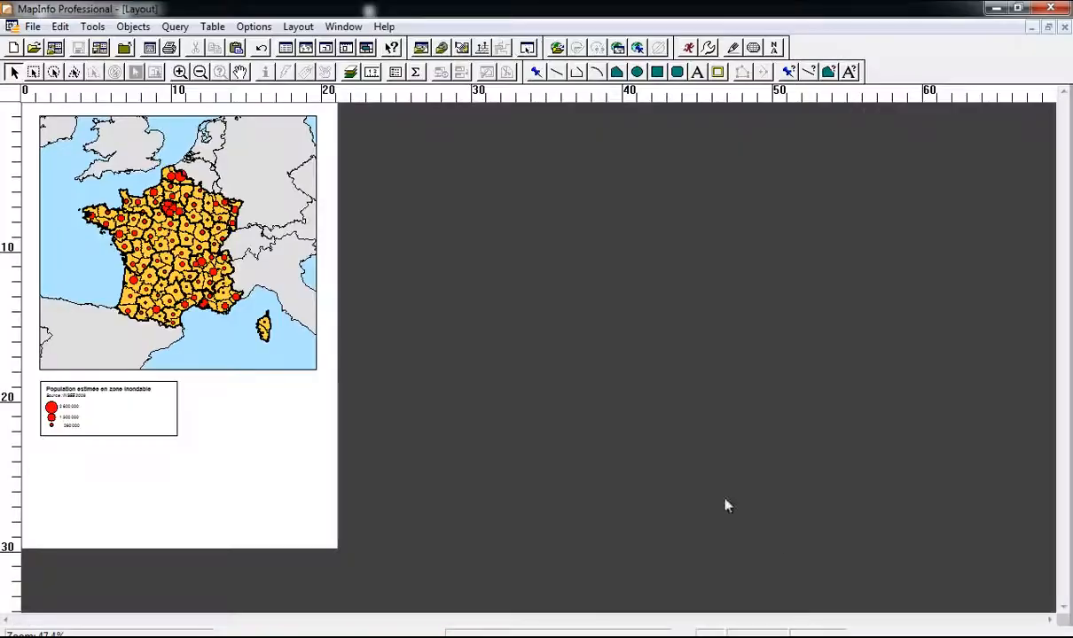
Step: Close the layout window, discarding its layout objects
click(36, 32)
click(35, 31)
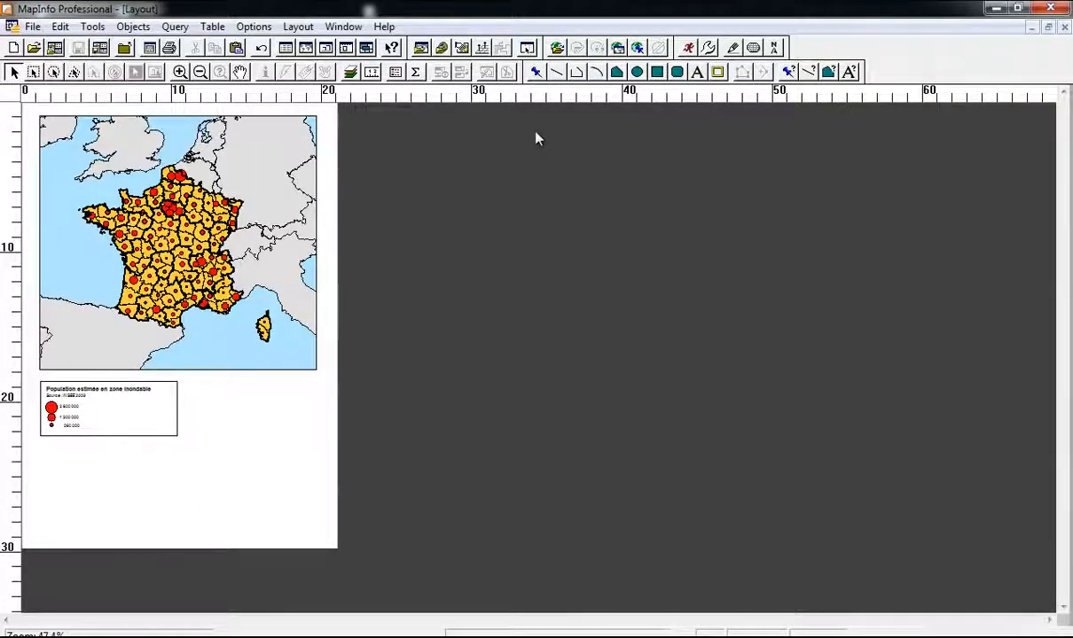
click(1065, 27)
click(642, 265)
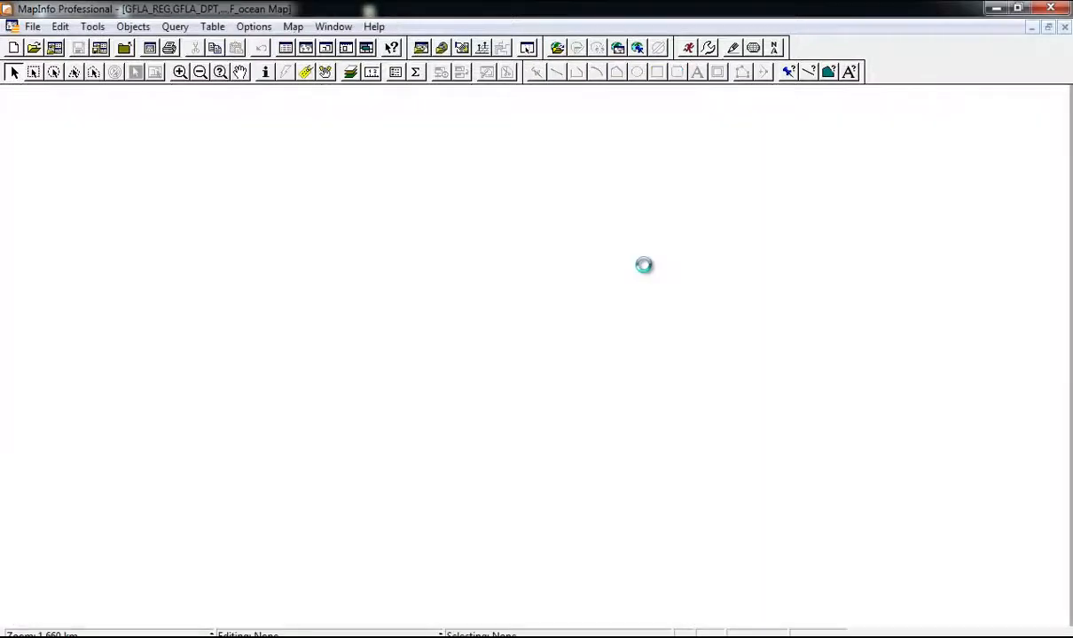
scroll(604, 278, down, 2)
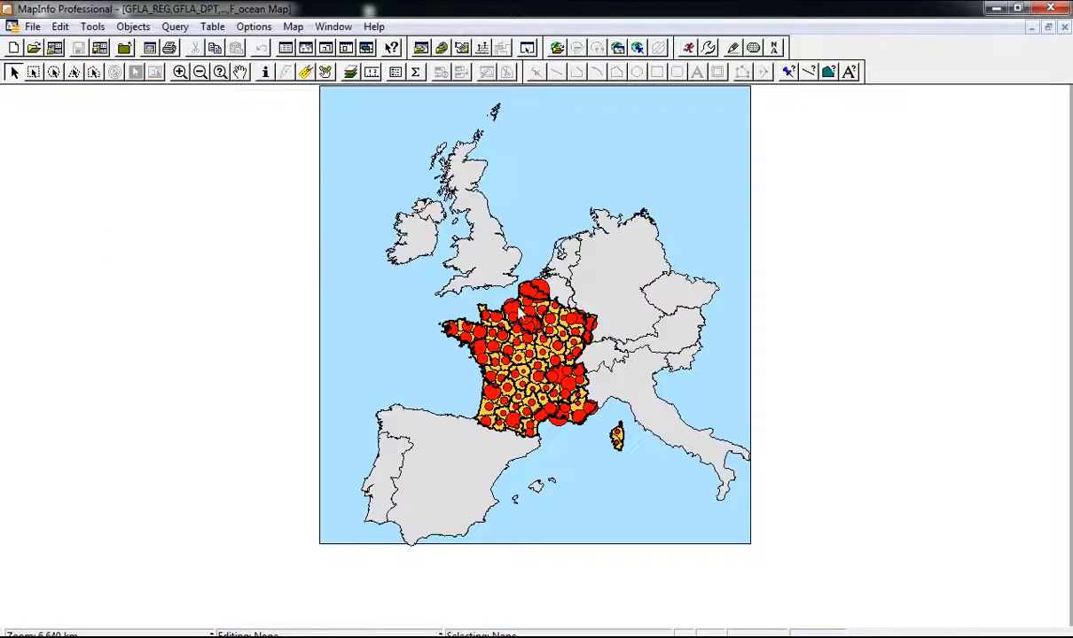
scroll(523, 318, up, 1)
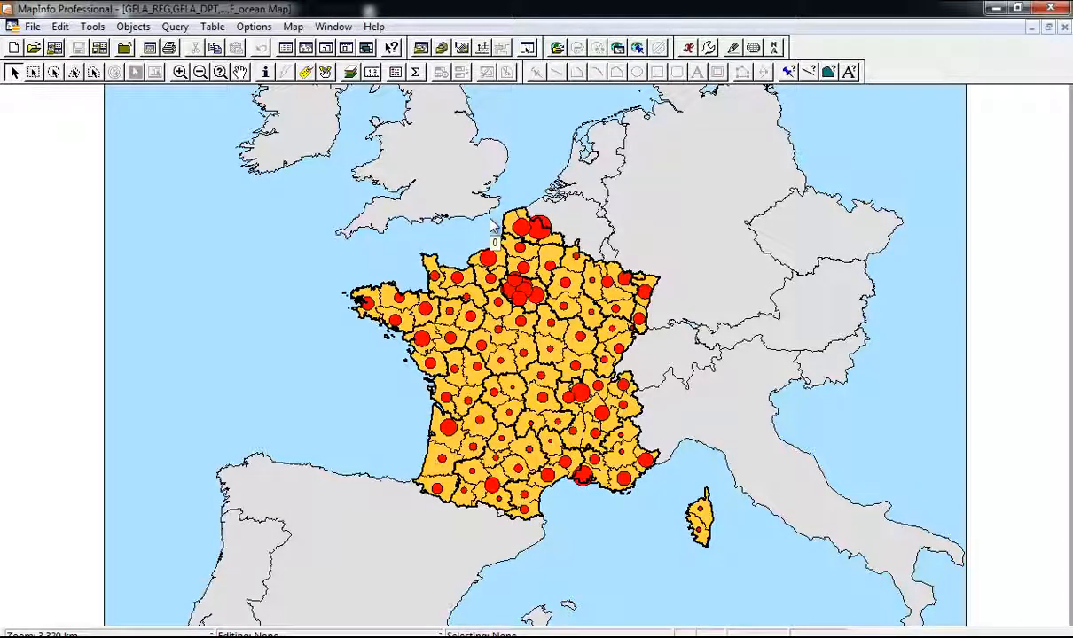
Step: Close the map window, discarding the unsaved layout objects
click(1065, 27)
click(645, 267)
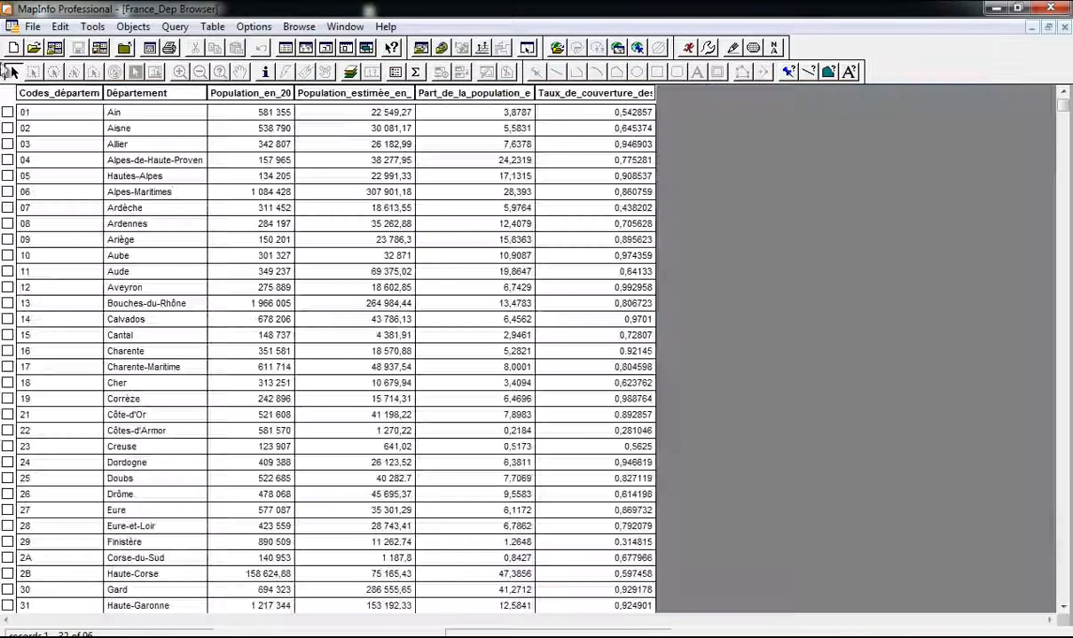
click(32, 27)
Step: Close all tables, then open GFLA_DPT and GFLA_REG together as an enlarged map window
click(92, 176)
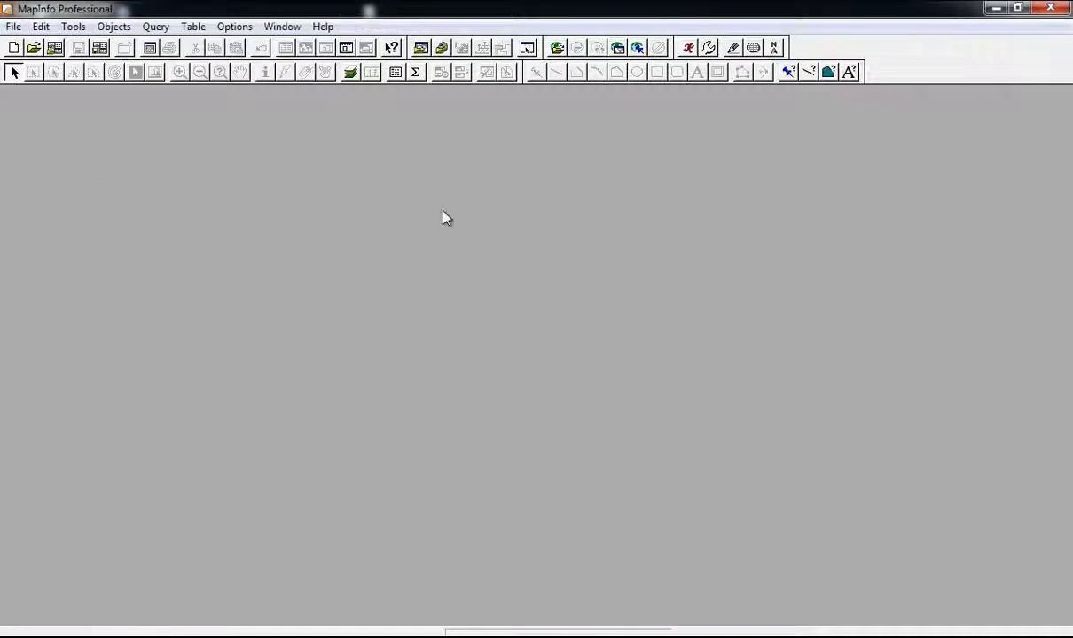
click(12, 26)
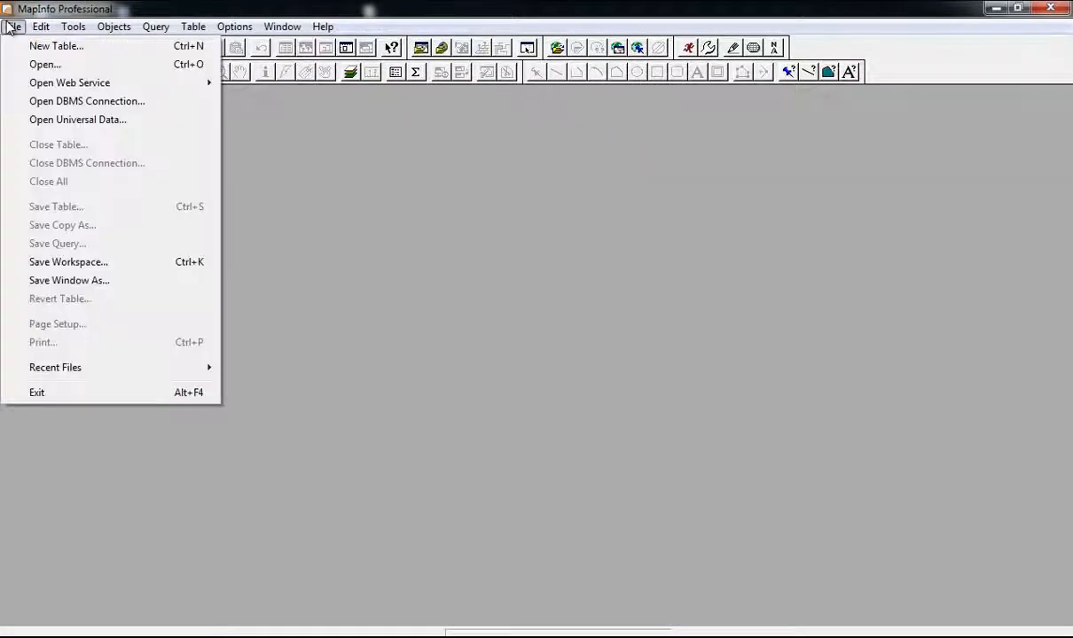
click(44, 64)
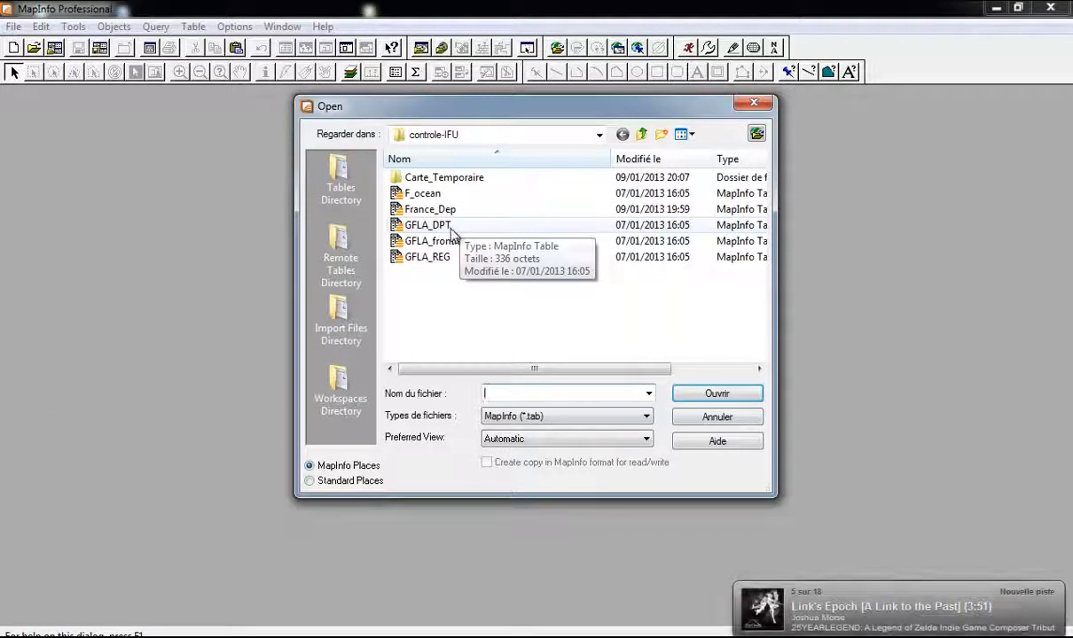
click(430, 224)
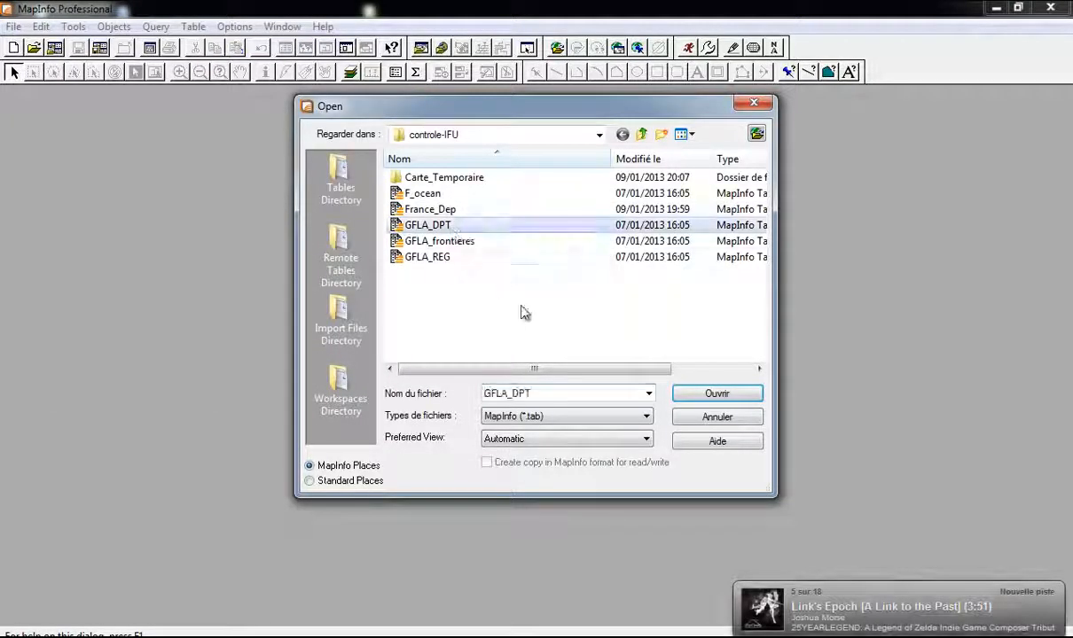
ctrl+click(443, 257)
click(701, 396)
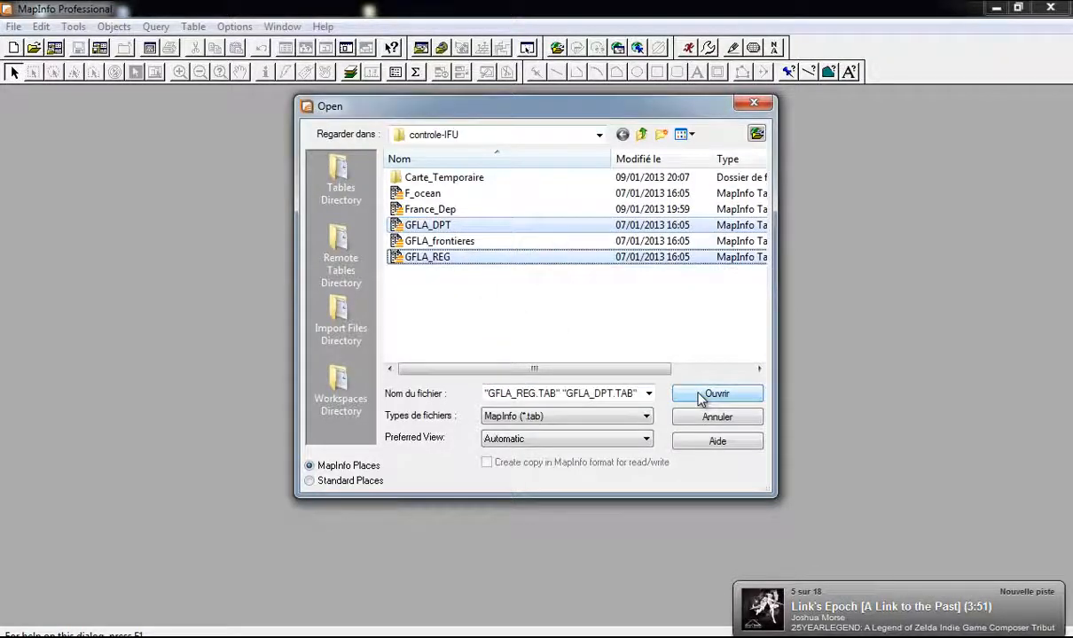
drag(543, 375, 678, 586)
scroll(393, 322, up, 1)
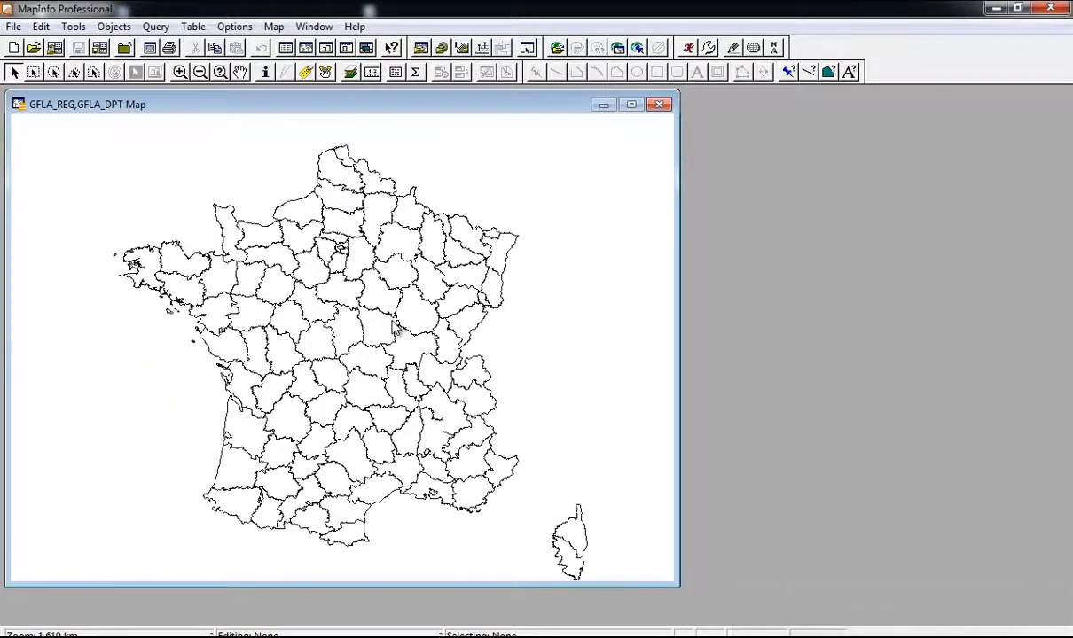
Step: Give the GFLA_REG region layer no fill pattern and a thicker border
key(ctrl+l)
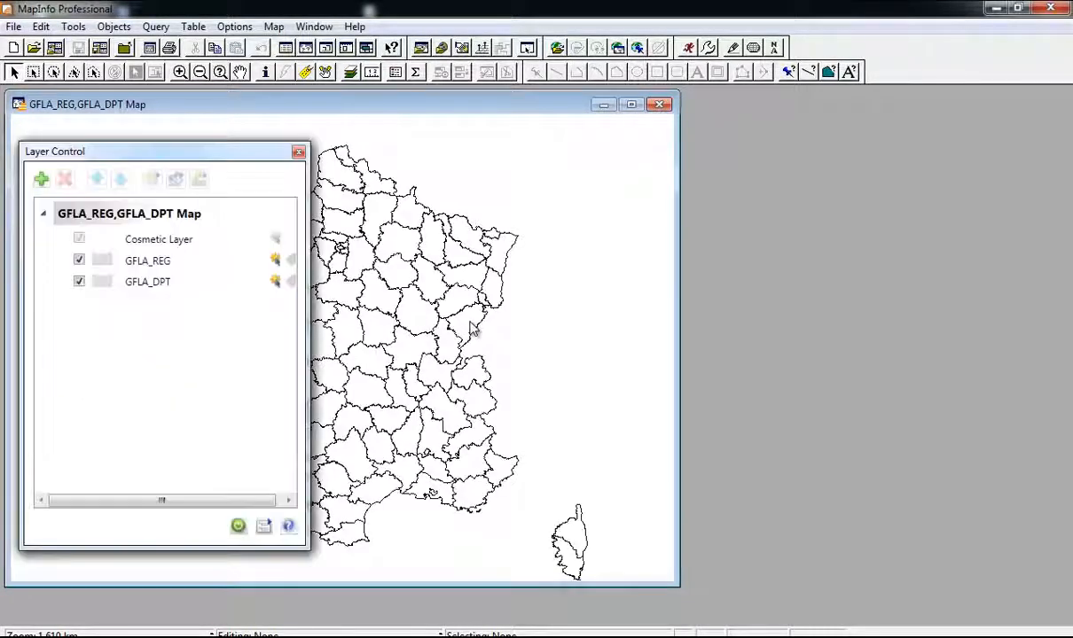
drag(208, 142, 801, 130)
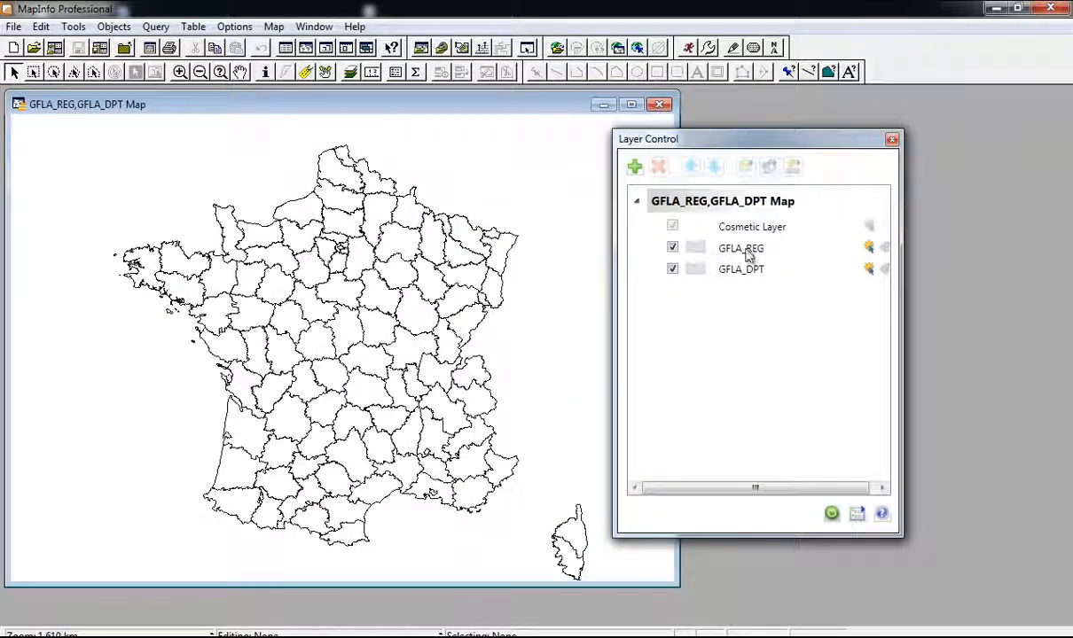
click(750, 251)
click(691, 249)
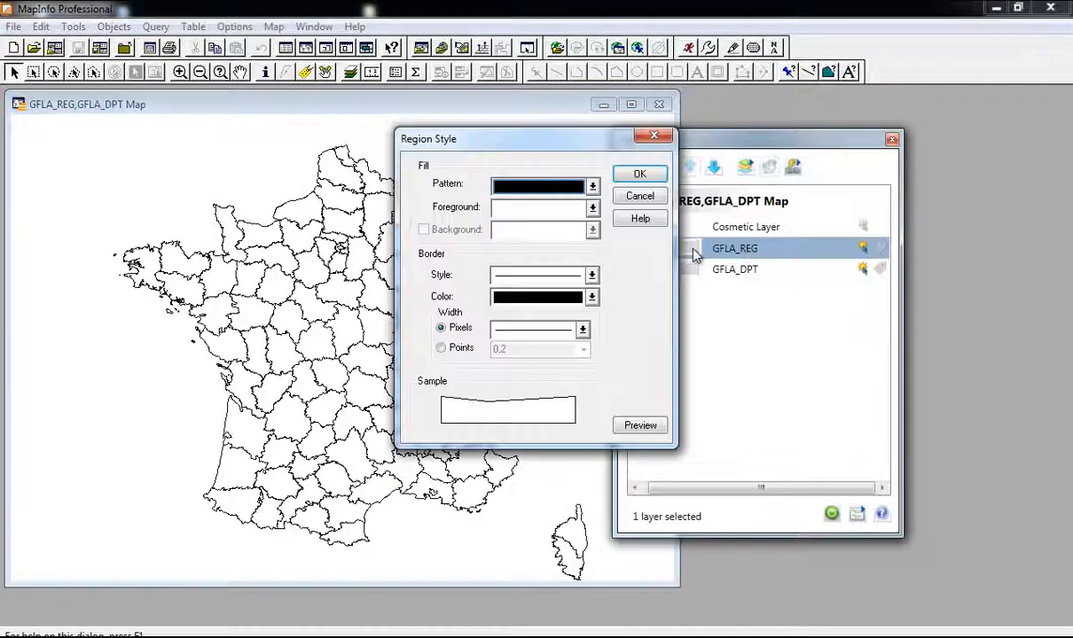
click(546, 209)
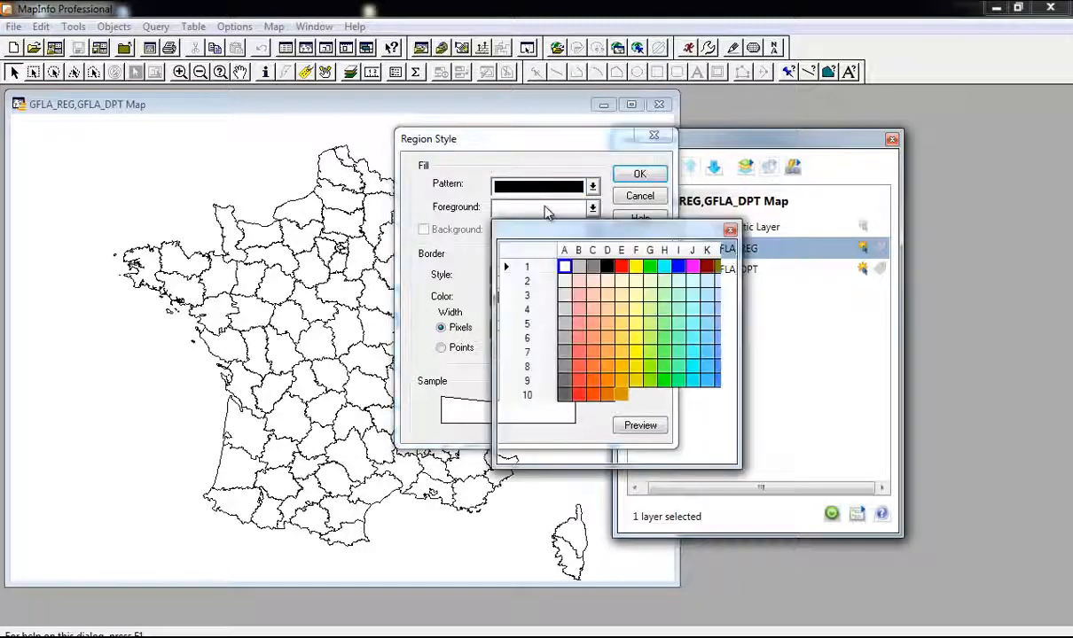
click(729, 230)
click(526, 188)
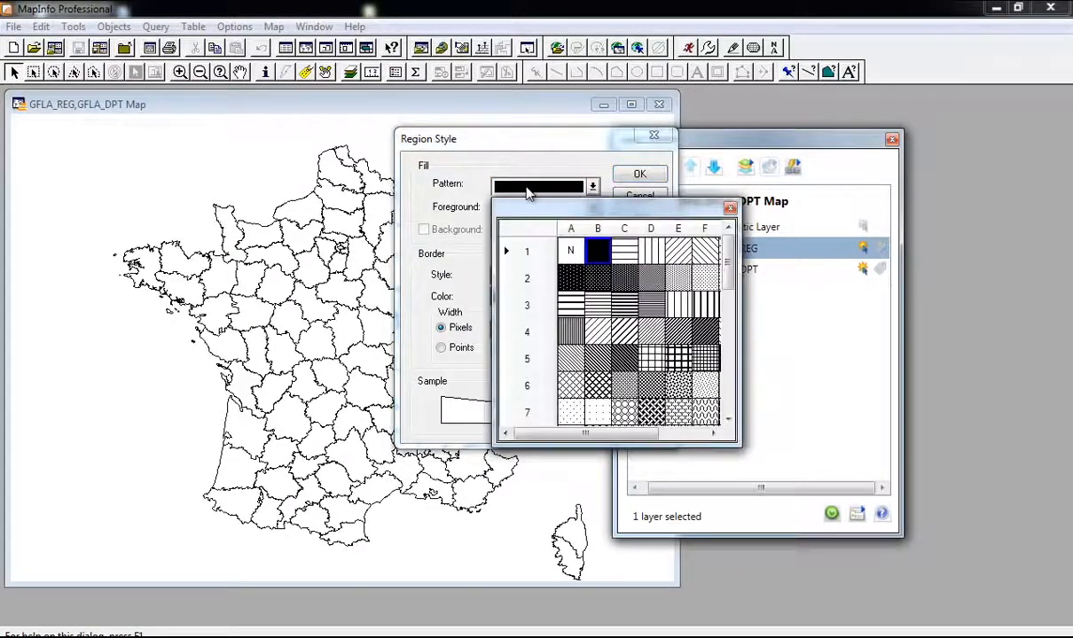
click(570, 250)
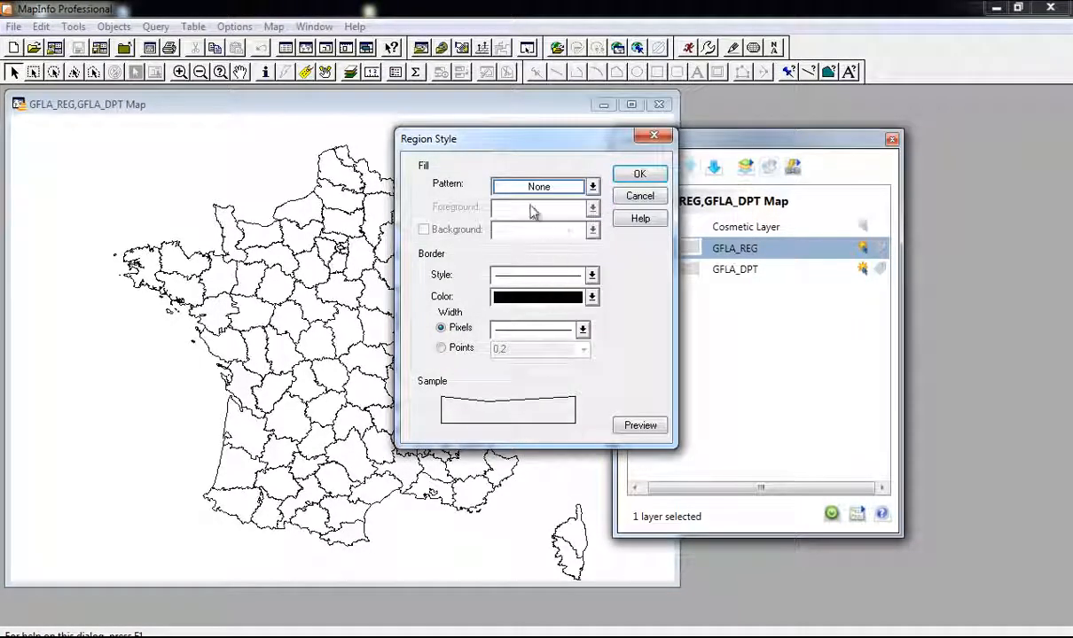
click(538, 327)
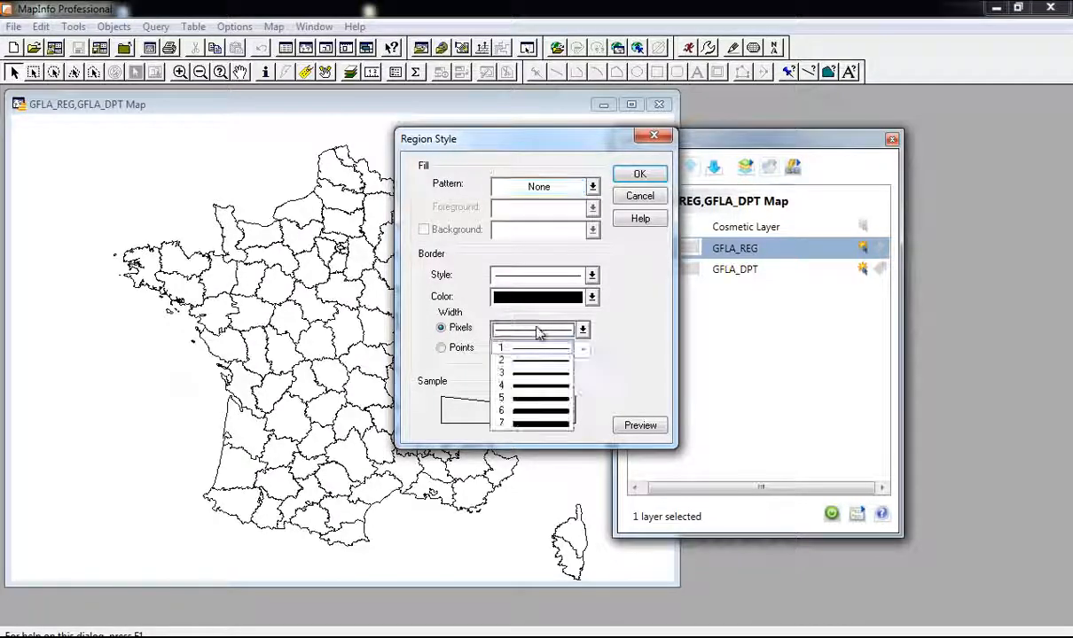
click(550, 355)
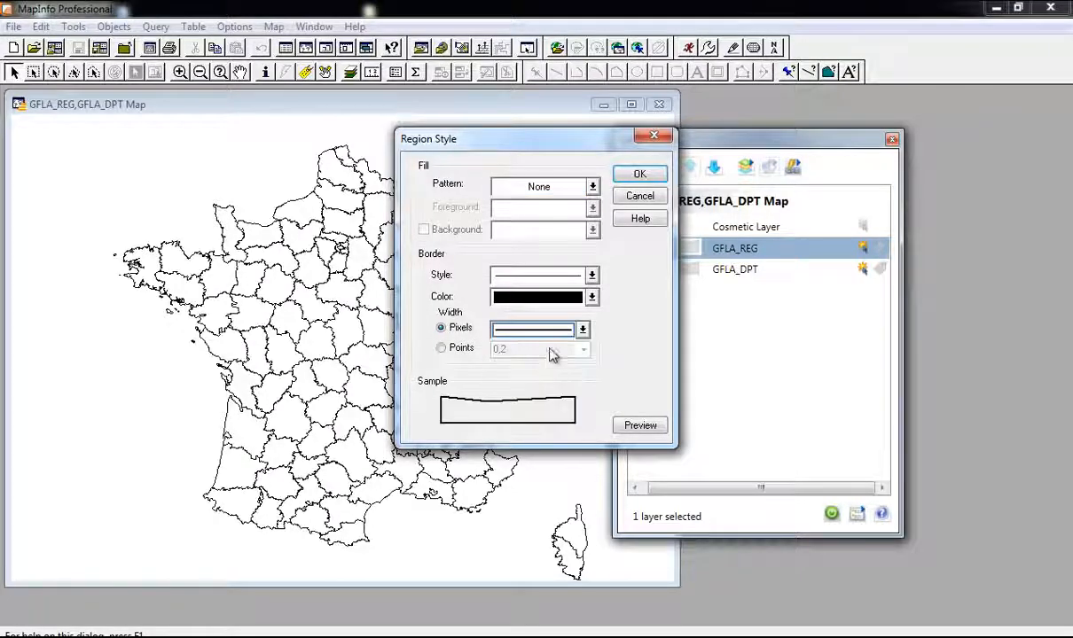
click(639, 174)
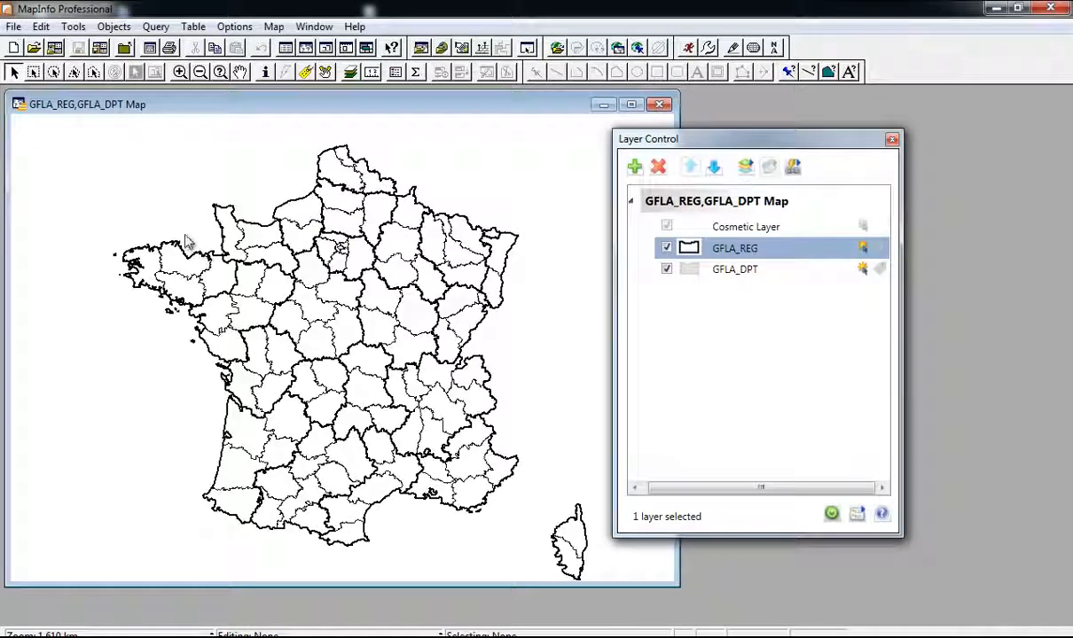
Step: Zoom the map until all of France is visible
scroll(187, 297, up, 2)
scroll(252, 286, down, 1)
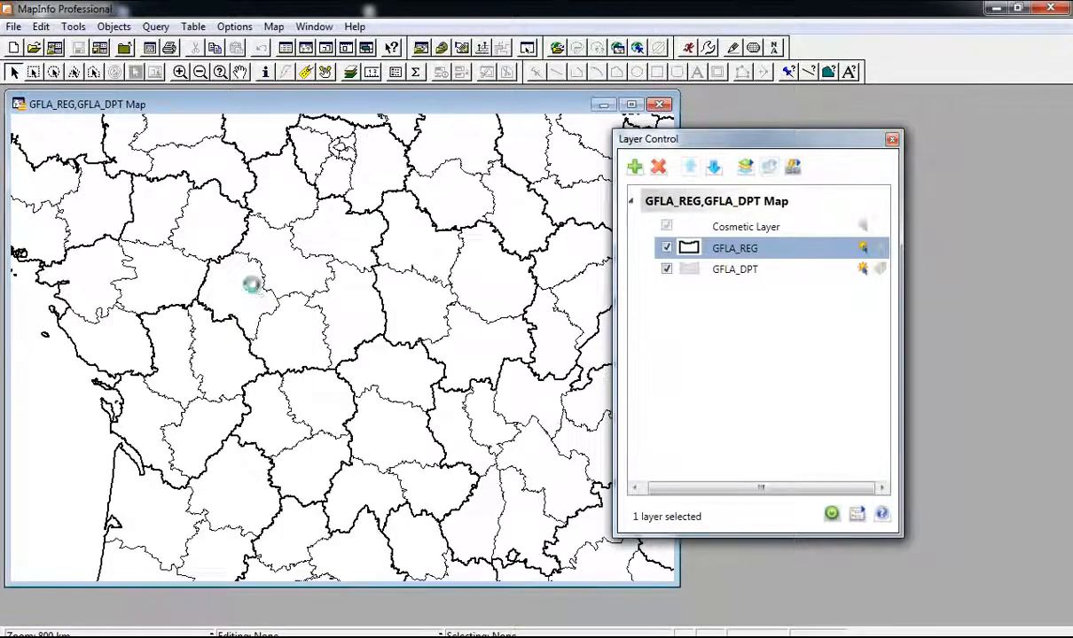
scroll(244, 279, down, 1)
scroll(188, 262, up, 1)
scroll(202, 255, down, 1)
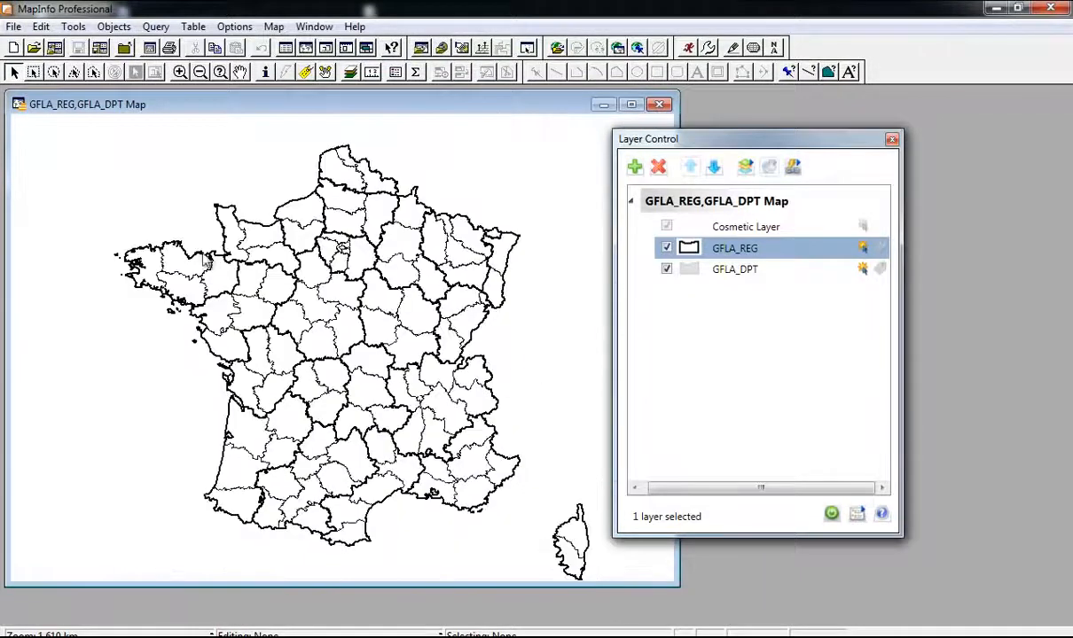
Step: Select the GFLA_DPT layer in Layer Control and bring up its context menu
click(378, 252)
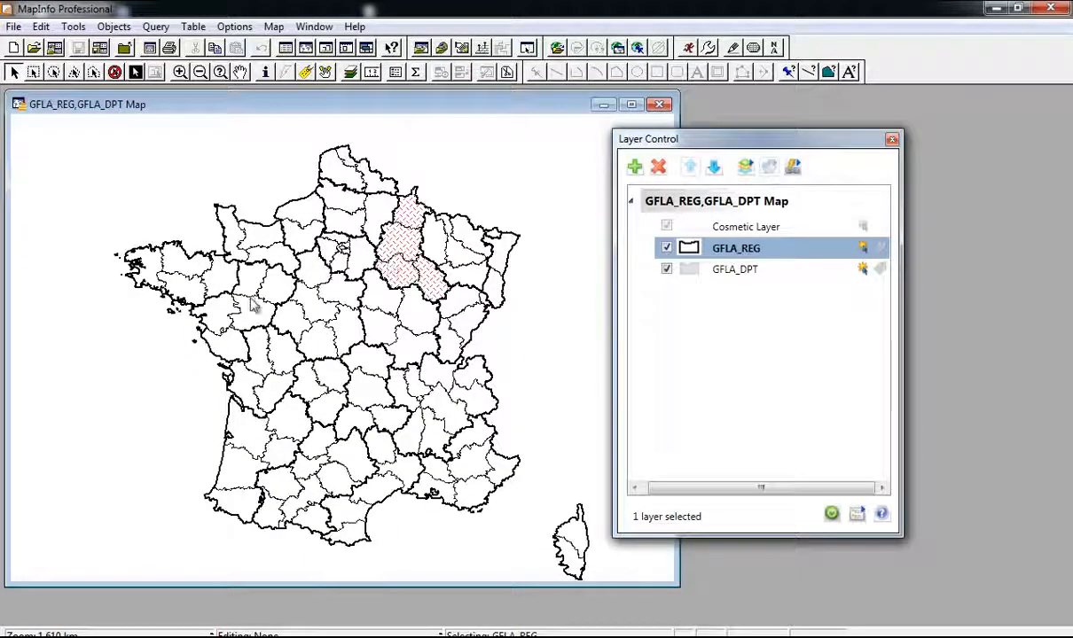
click(495, 280)
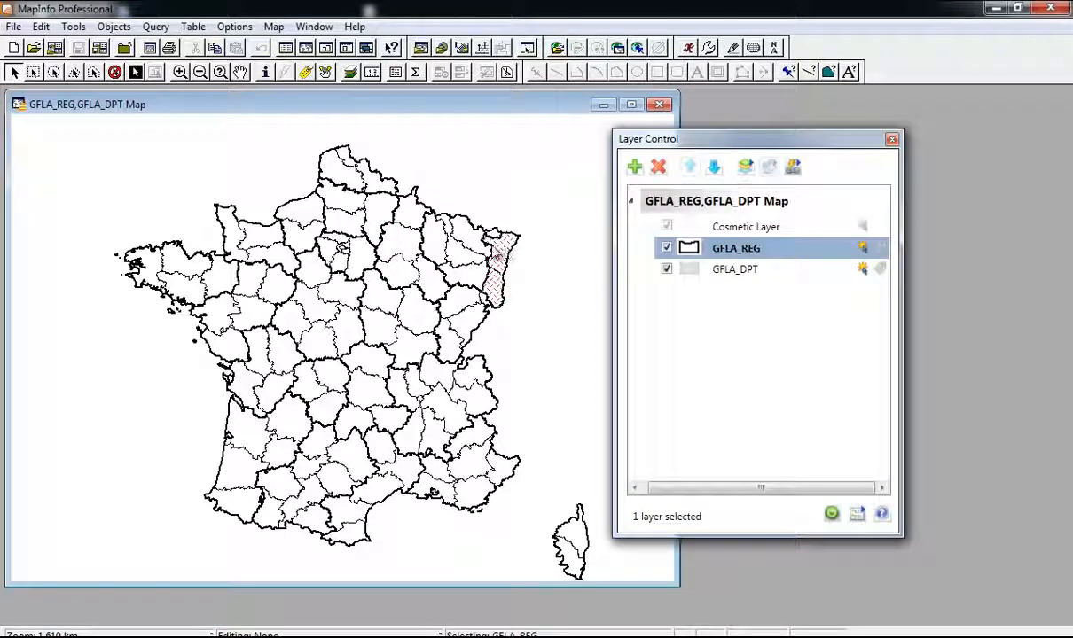
click(745, 275)
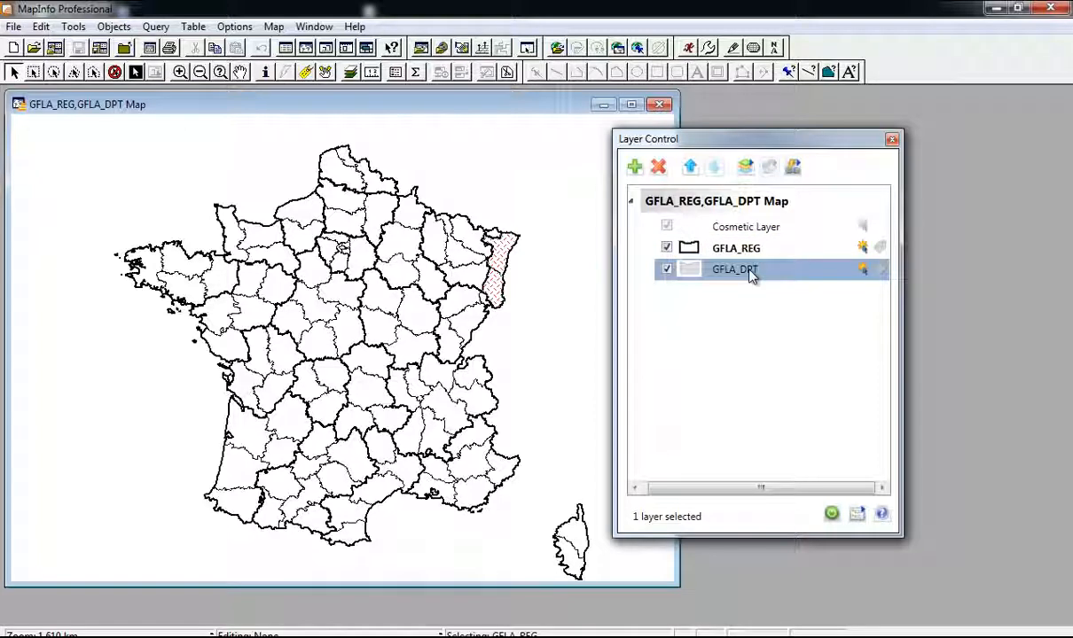
right_click(751, 276)
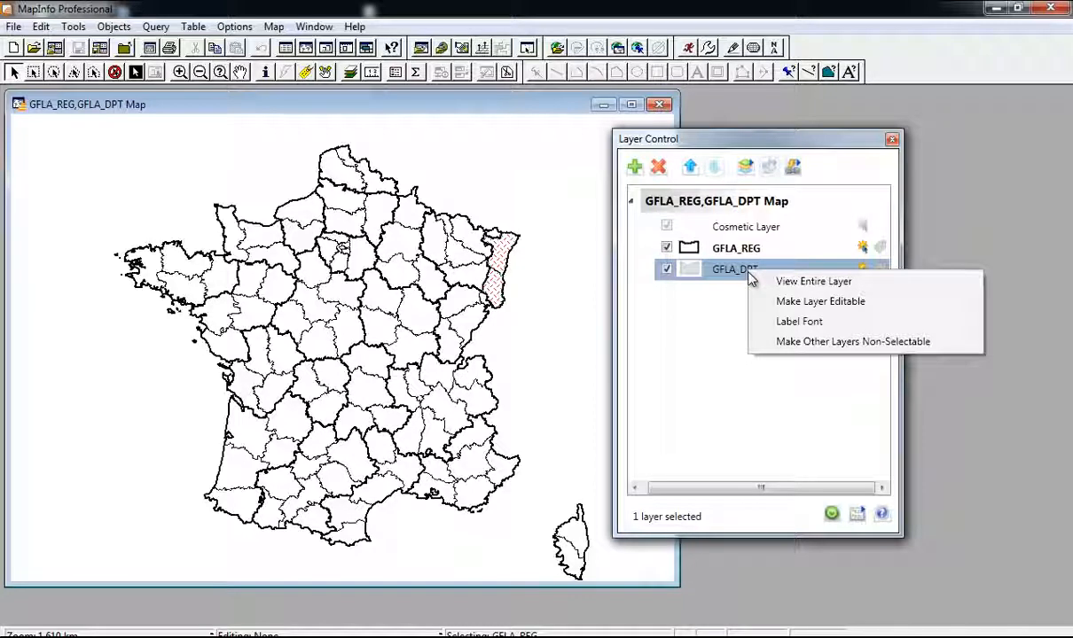
Step: Make GFLA_DPT editable and delete the departments across the rest of France by box selection
click(821, 303)
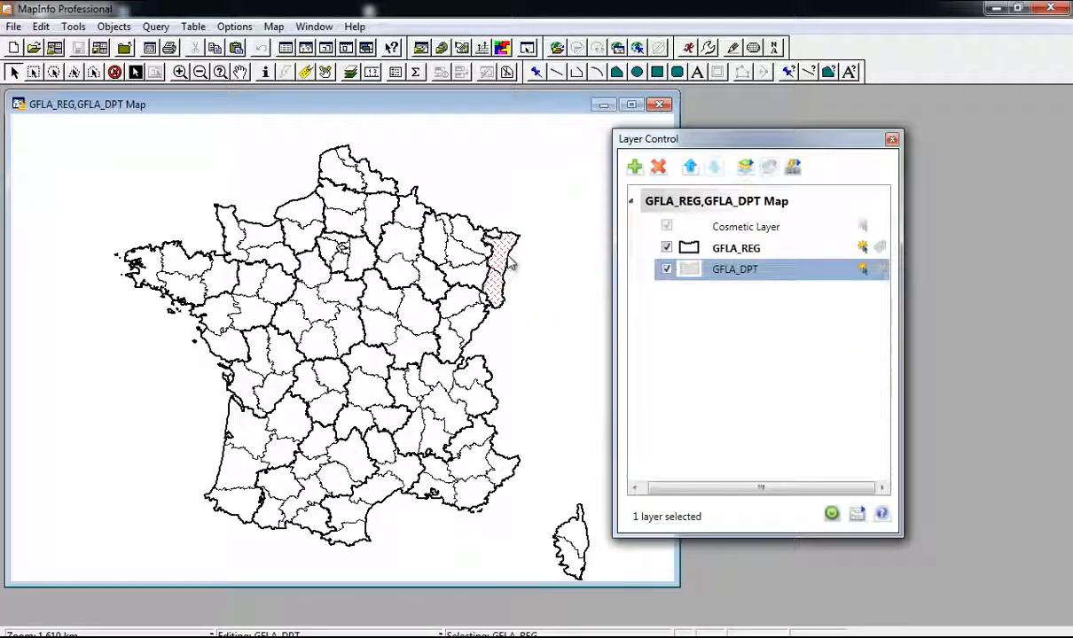
right_click(476, 230)
click(558, 198)
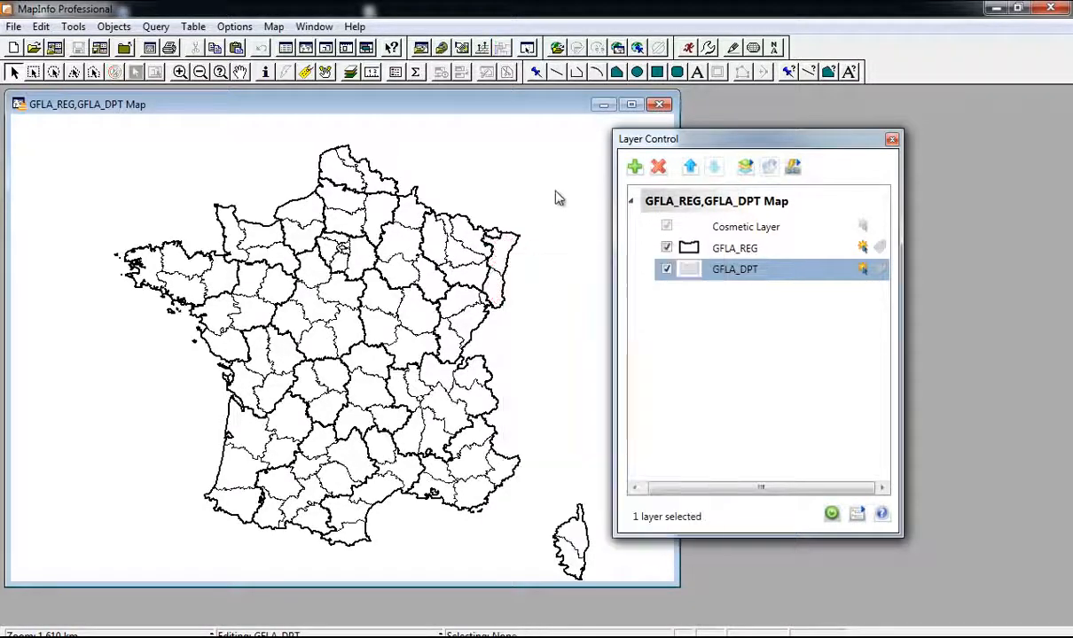
click(819, 244)
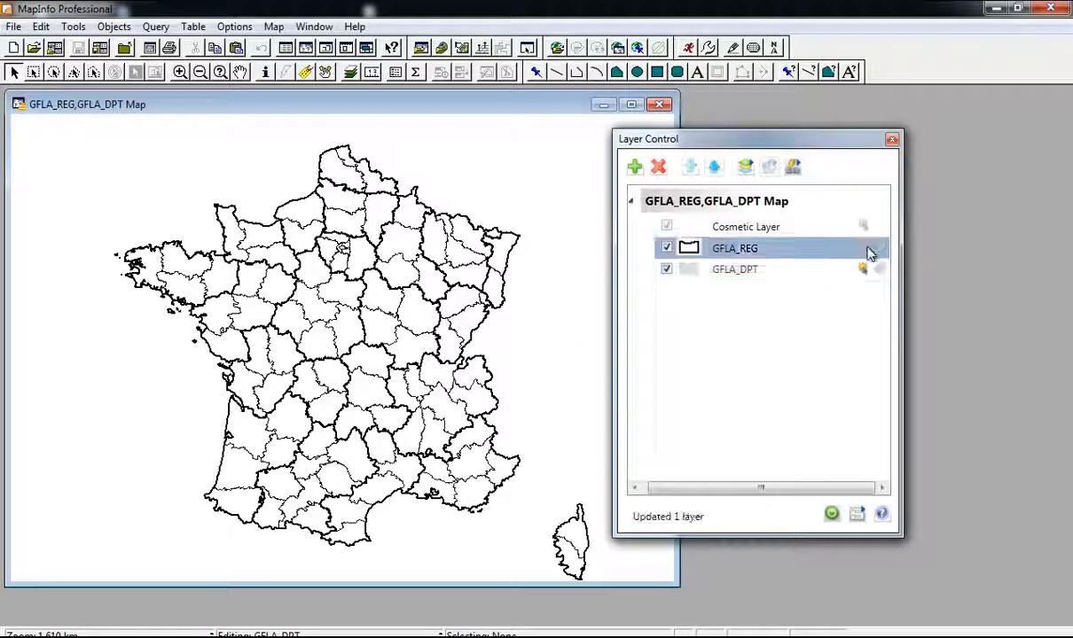
click(768, 276)
click(500, 260)
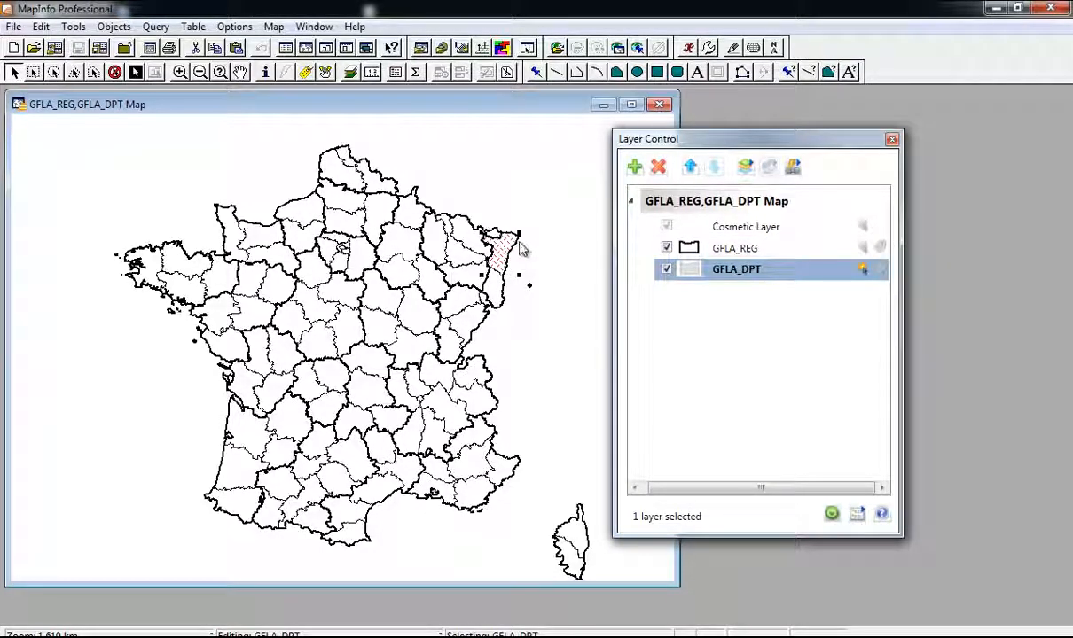
click(529, 289)
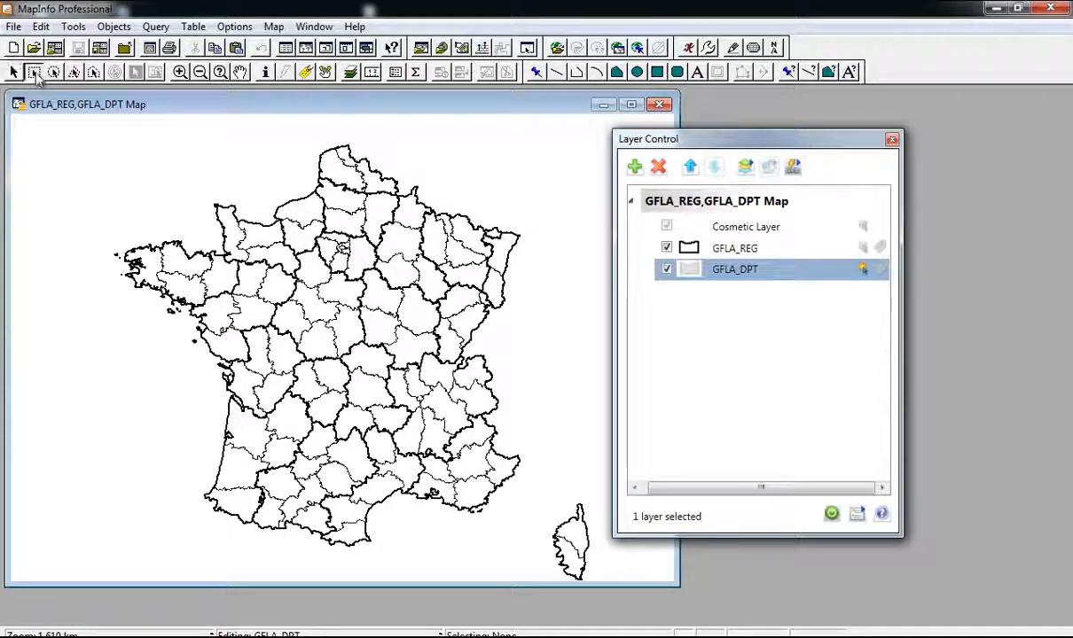
mouse_move(611, 572)
mouse_down()
mouse_move(530, 486)
mouse_move(328, 193)
mouse_move(243, 153)
mouse_move(270, 154)
mouse_up()
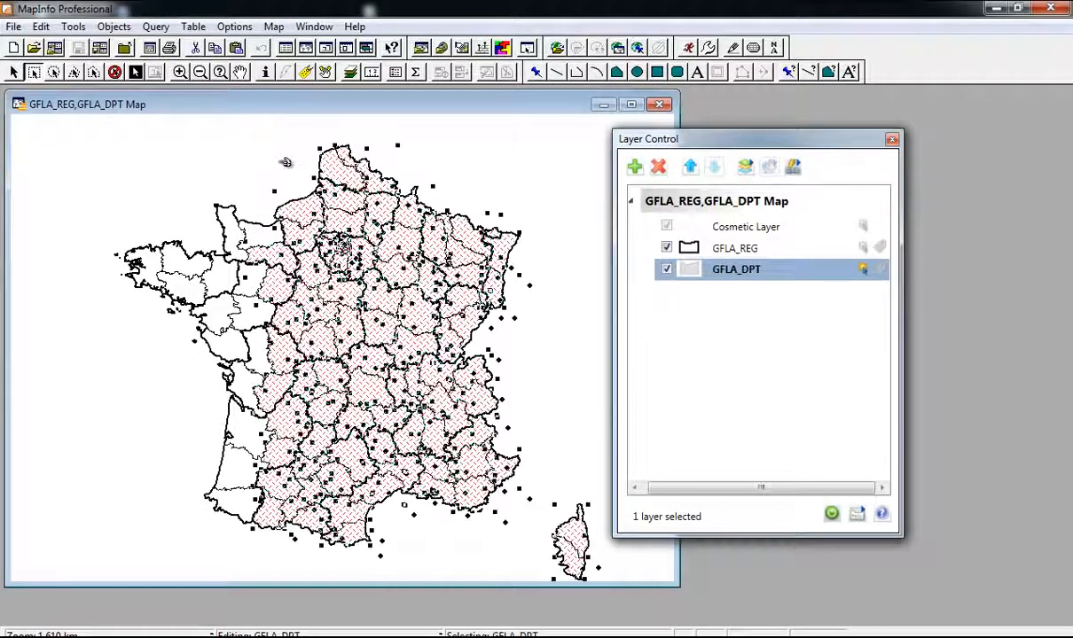
key(Delete)
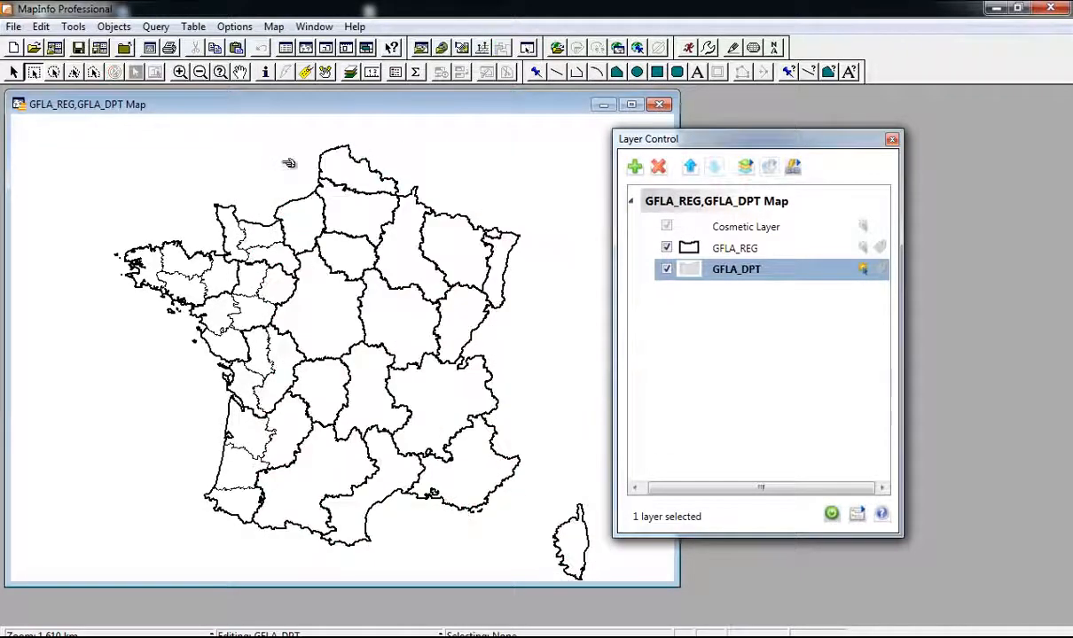
Step: Delete Manche, Loire-Atlantique, Vendée and the other neighbouring western departments one by one
click(223, 229)
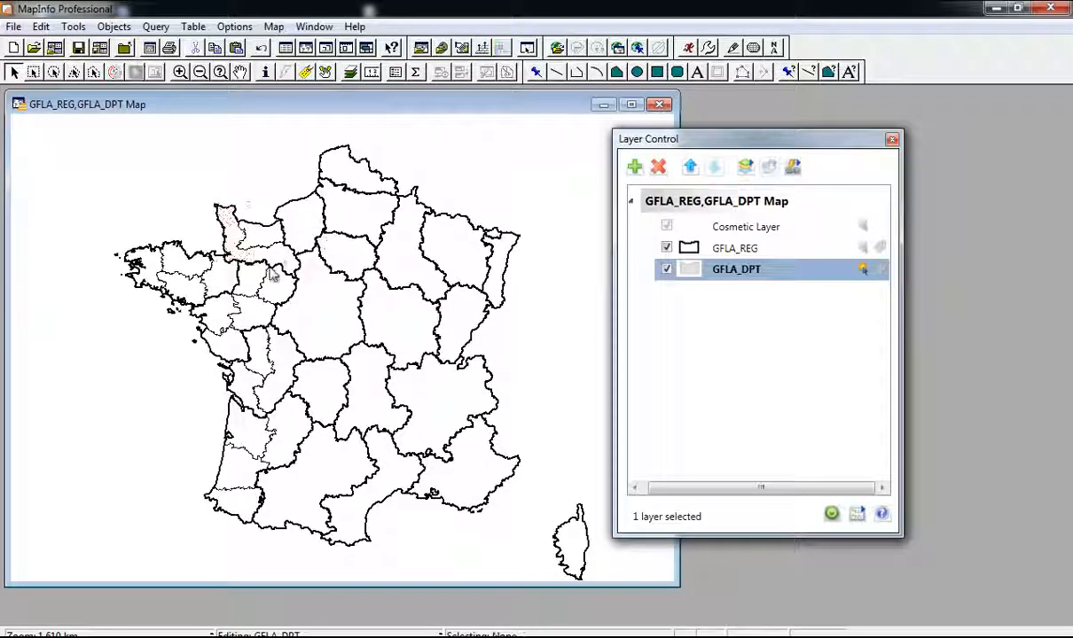
key(Delete)
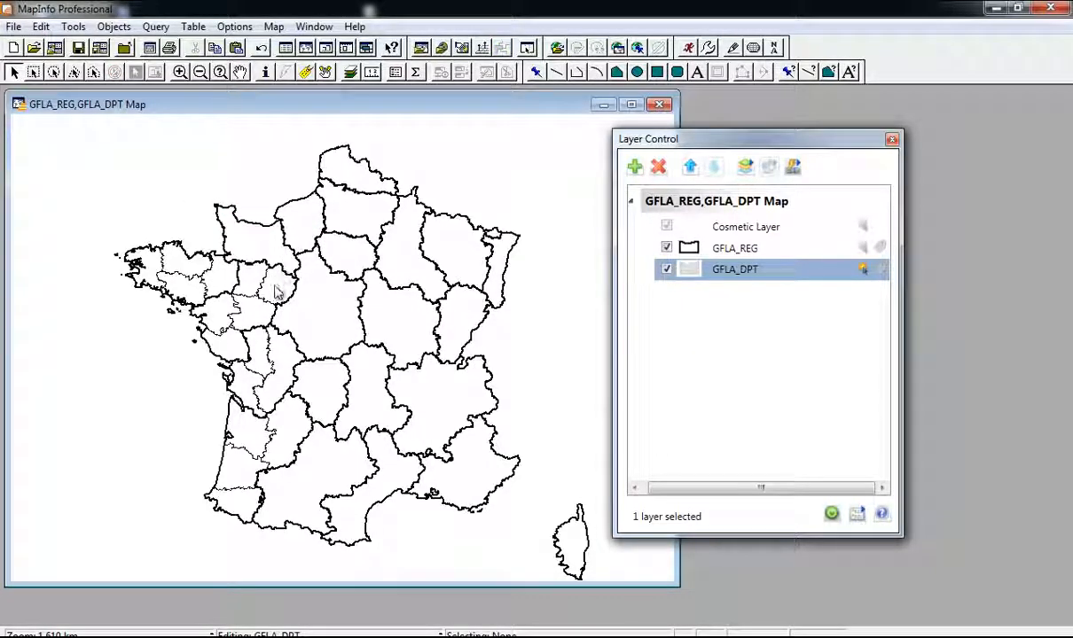
click(230, 319)
key(Delete)
click(251, 311)
key(Delete)
click(254, 351)
key(Delete)
click(232, 355)
key(Delete)
Step: Delete Charente-Maritime, Landes, Pyrénées-Atlantiques and the remaining south-western departments
click(241, 385)
key(Delete)
click(246, 439)
key(Delete)
click(251, 476)
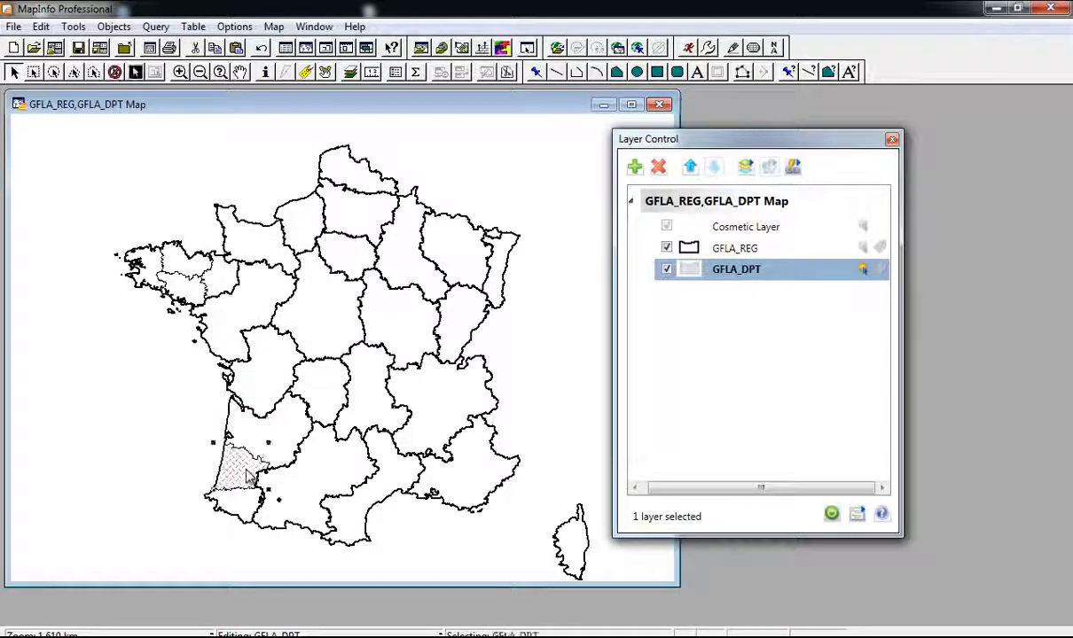
click(244, 504)
key(Delete)
click(247, 477)
key(Delete)
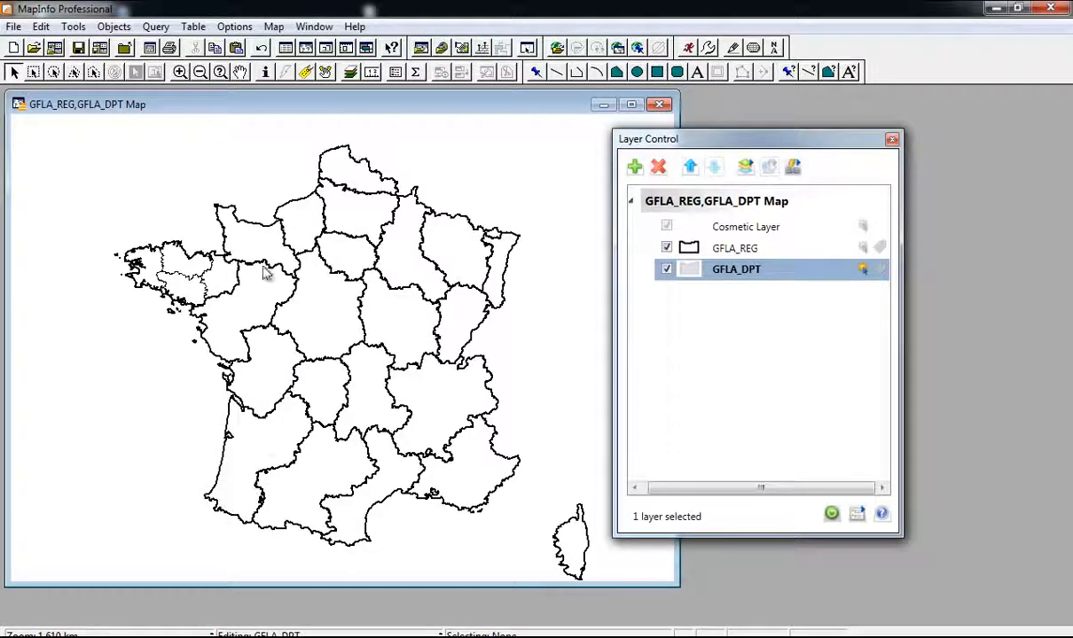
click(743, 248)
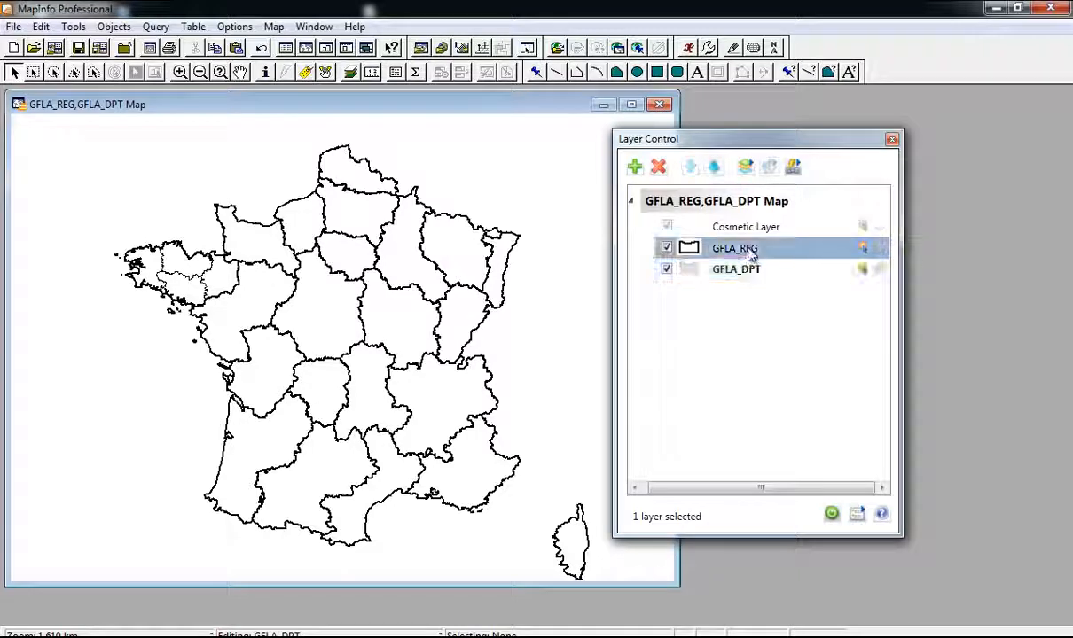
Step: Make GFLA_REG selectable and editable, and set all other layers non-selectable
click(866, 251)
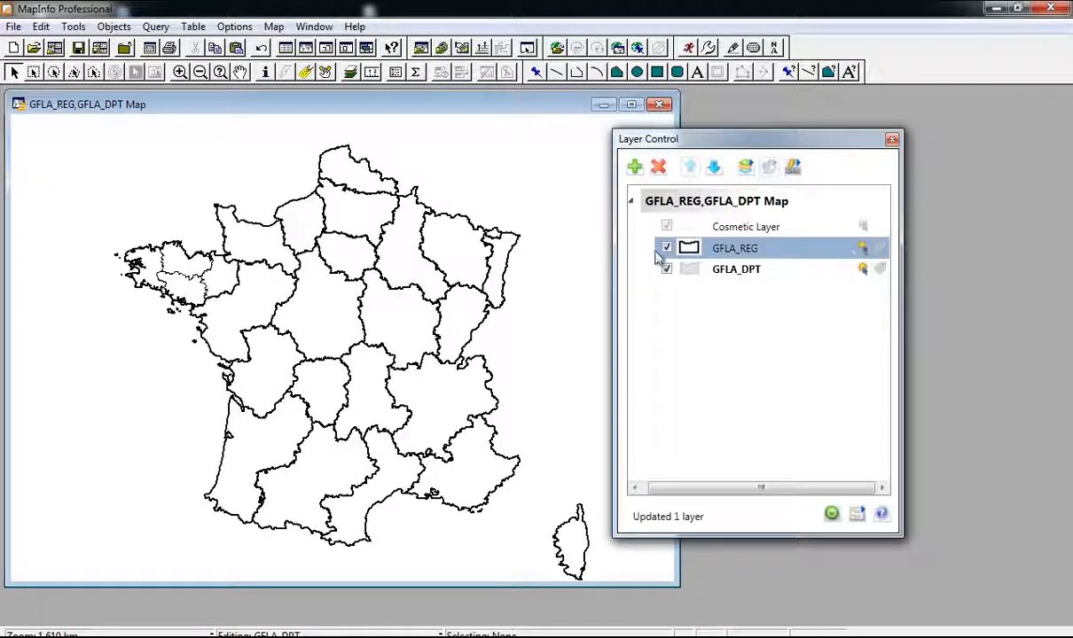
right_click(744, 257)
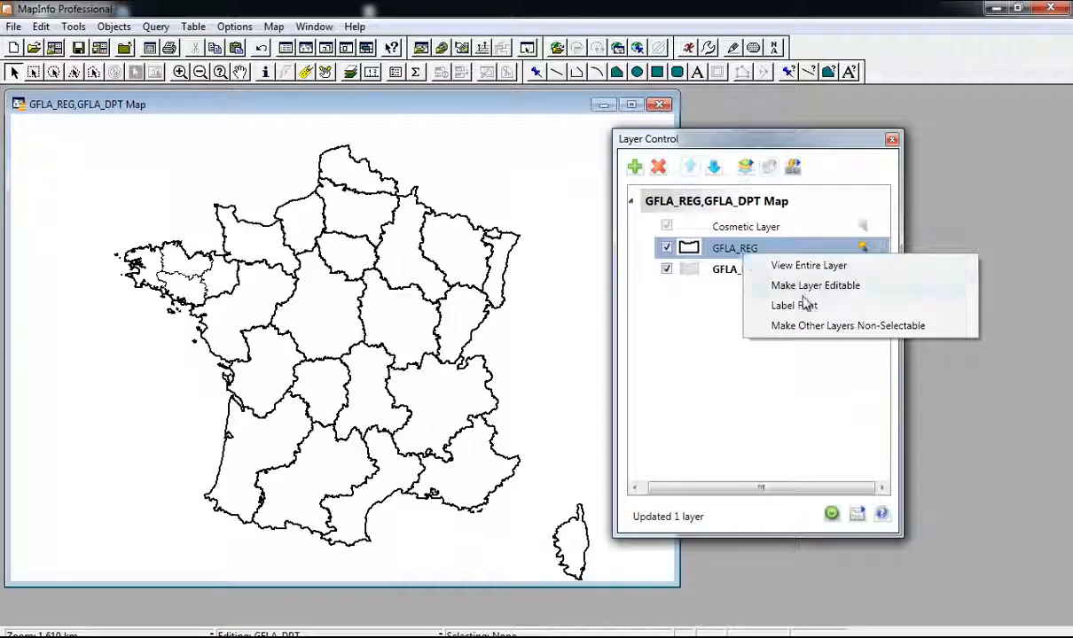
click(826, 287)
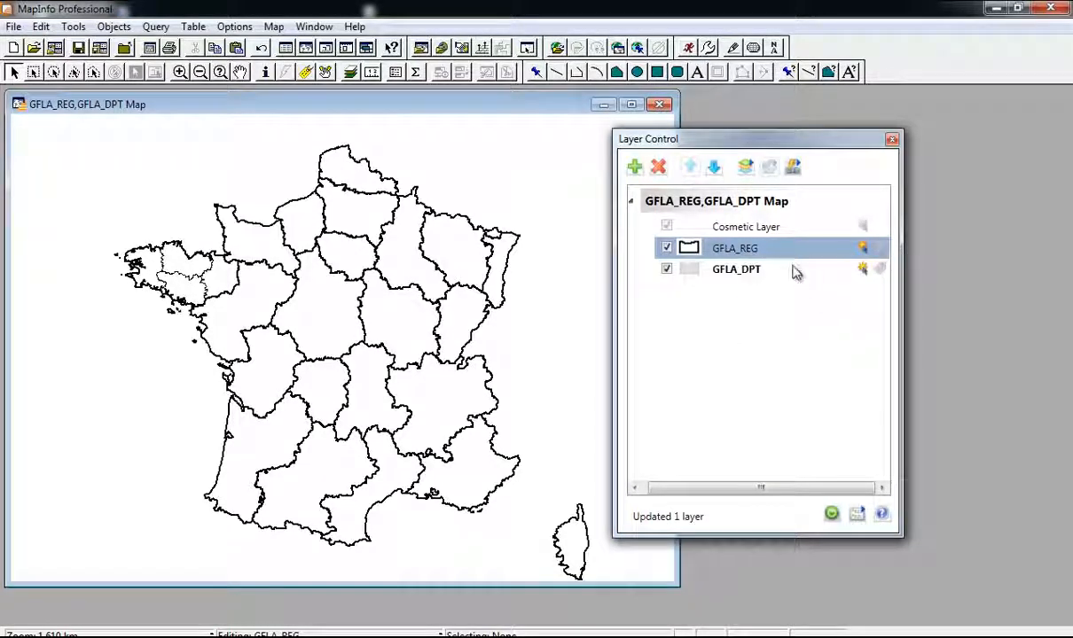
right_click(794, 257)
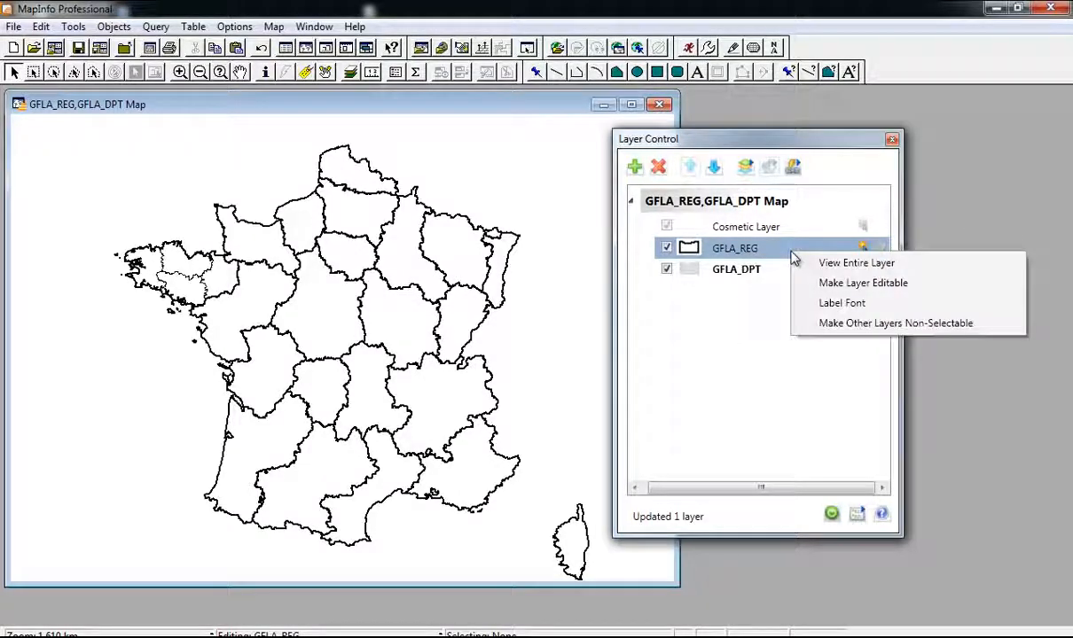
click(865, 324)
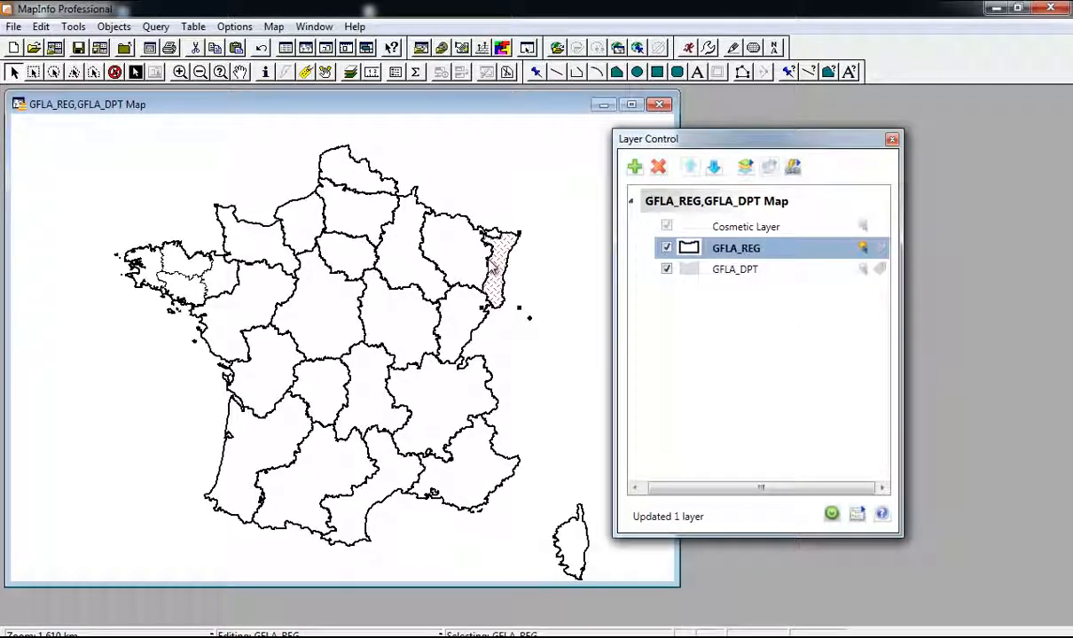
click(480, 258)
click(34, 72)
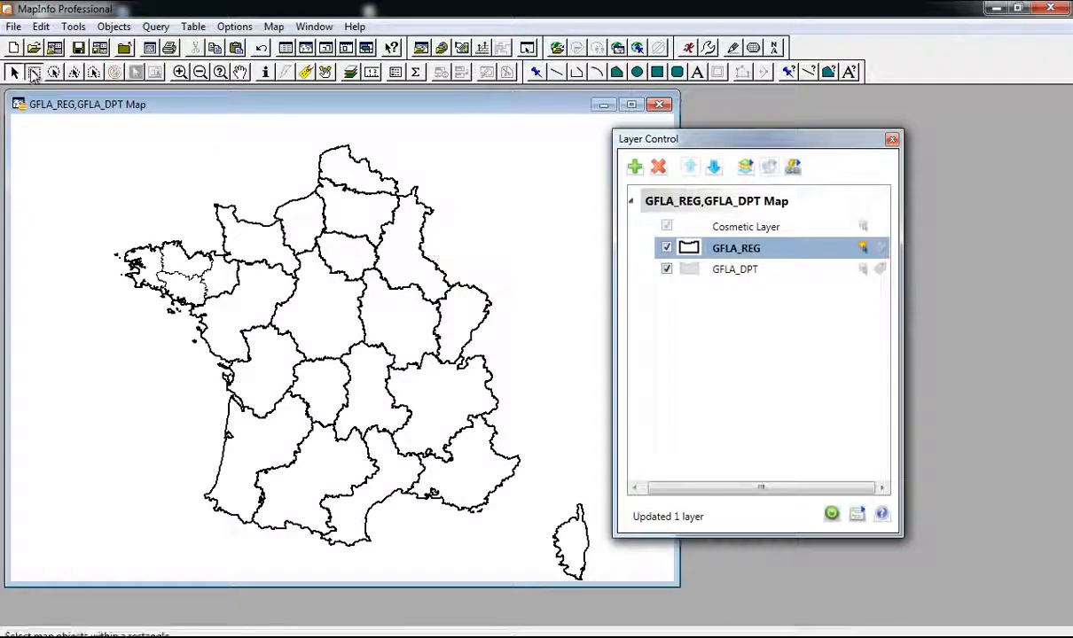
Step: Delete every region except Bretagne, including Corsica and Pays de la Loire
mouse_move(539, 157)
mouse_down()
mouse_move(248, 483)
mouse_move(249, 496)
mouse_up()
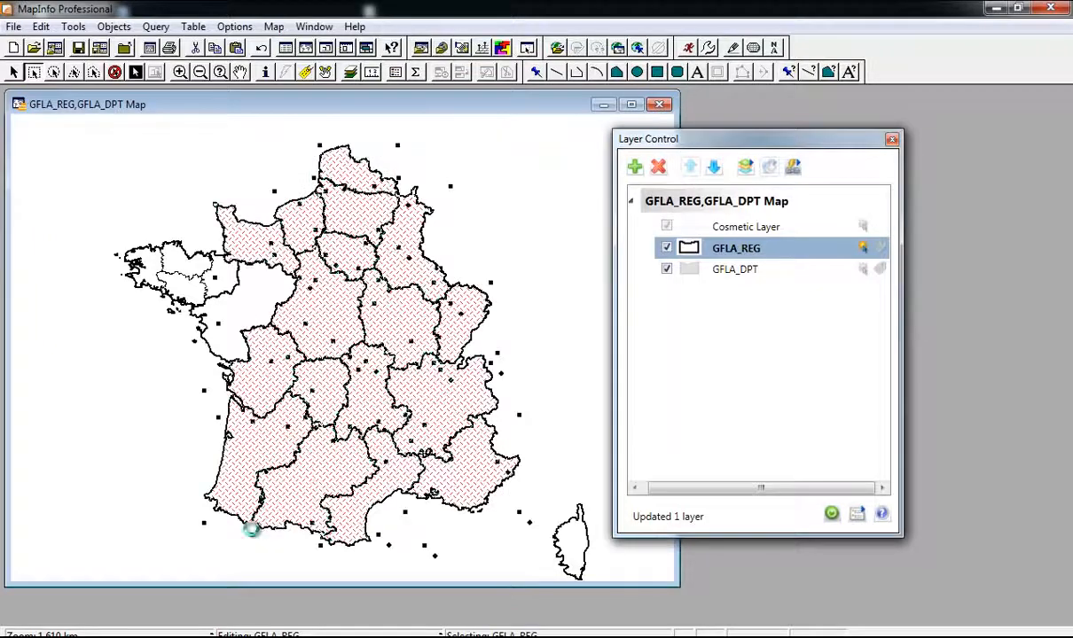
key(Delete)
click(550, 515)
key(Delete)
click(242, 292)
key(Delete)
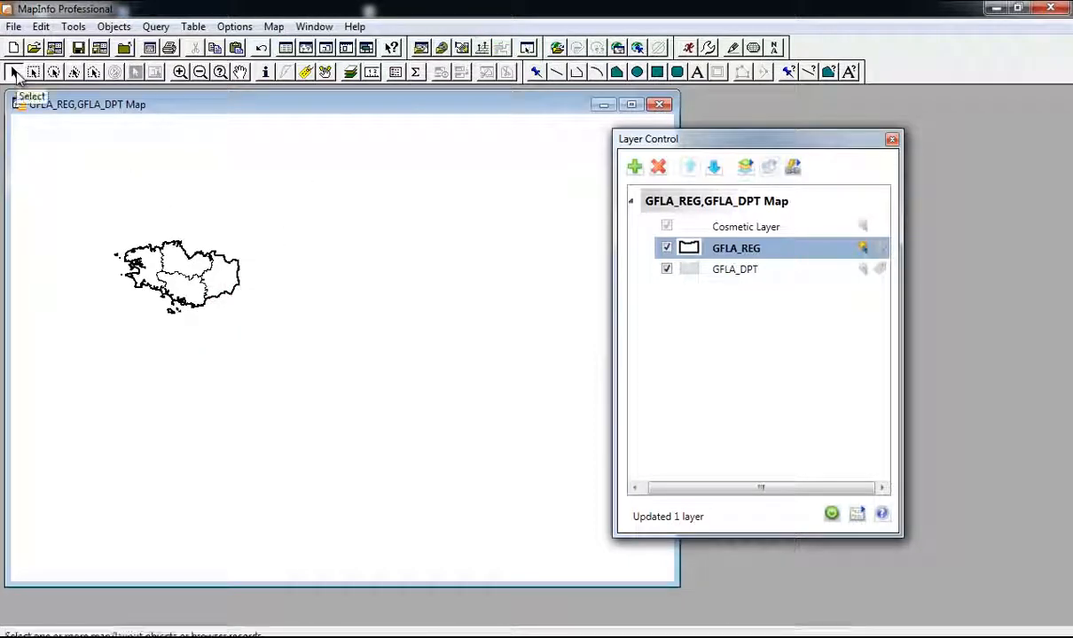
click(15, 74)
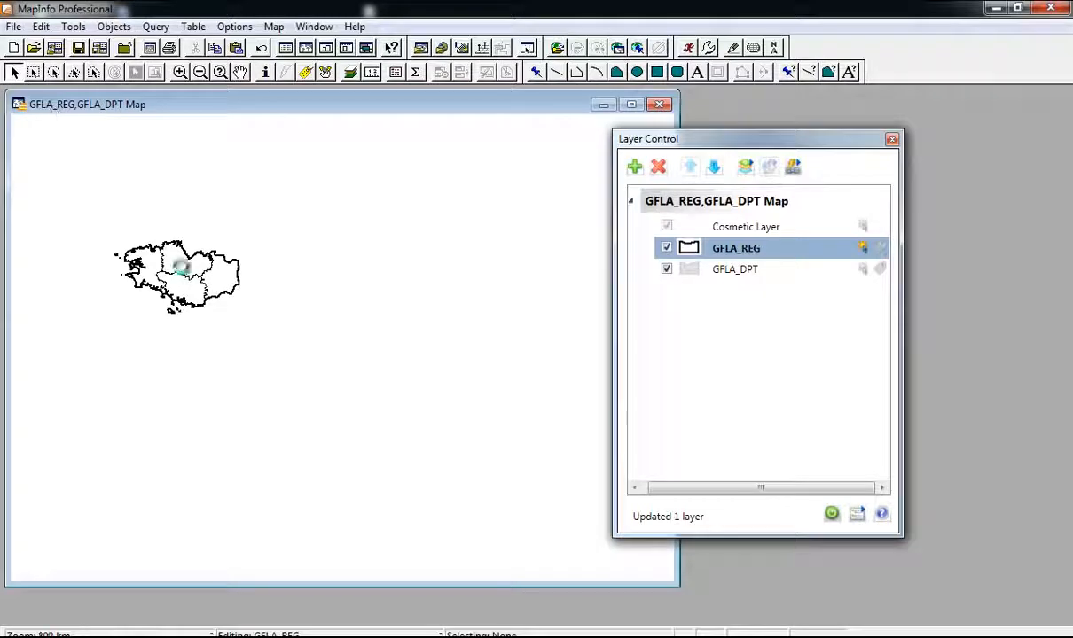
Step: Make GFLA_DPT editable and maximize the map window around Bretagne
scroll(173, 267, up, 1)
scroll(302, 257, down, 1)
middle_click(288, 257)
scroll(291, 269, up, 2)
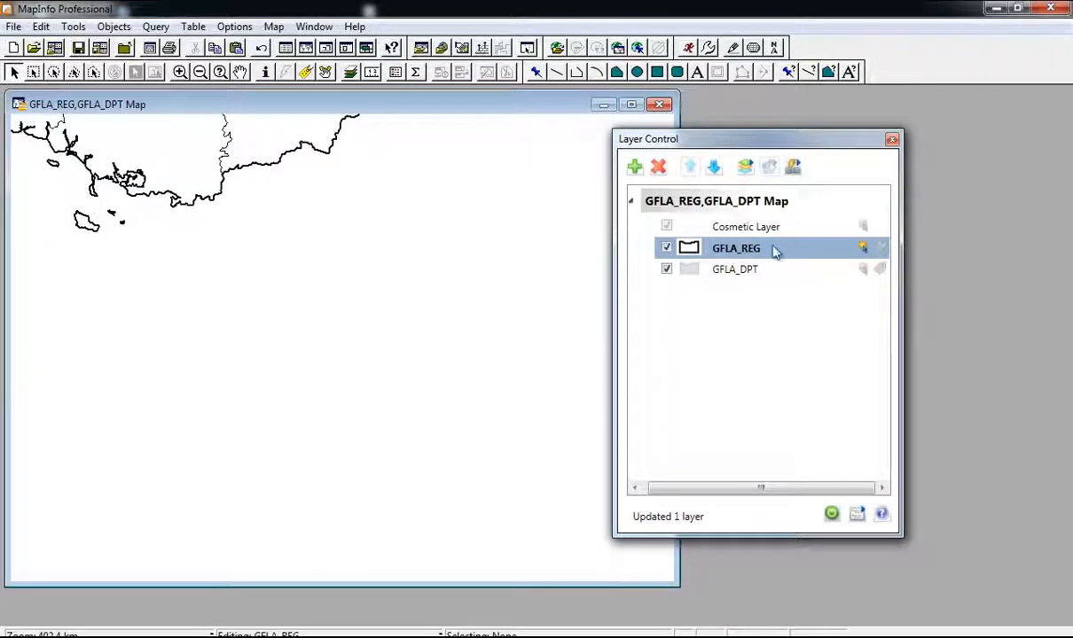
click(723, 268)
click(864, 268)
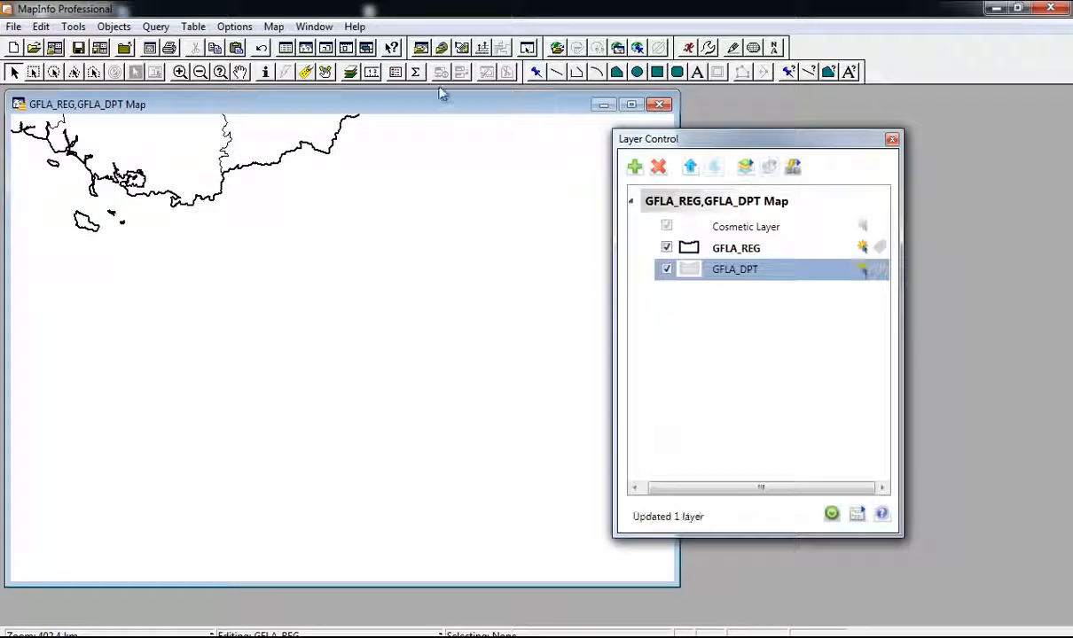
double_click(417, 104)
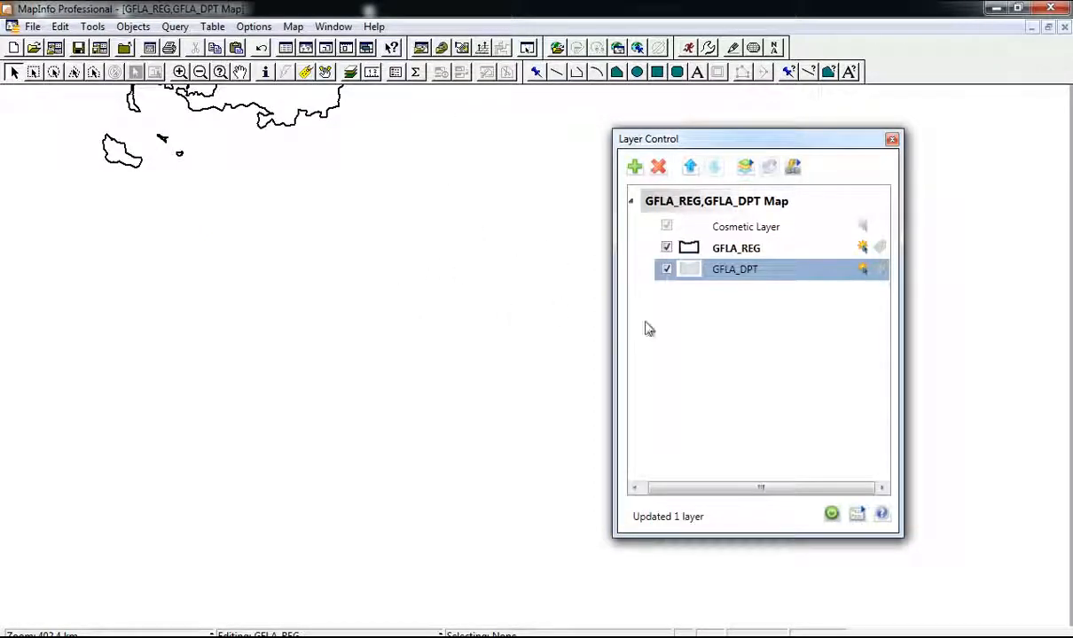
click(456, 319)
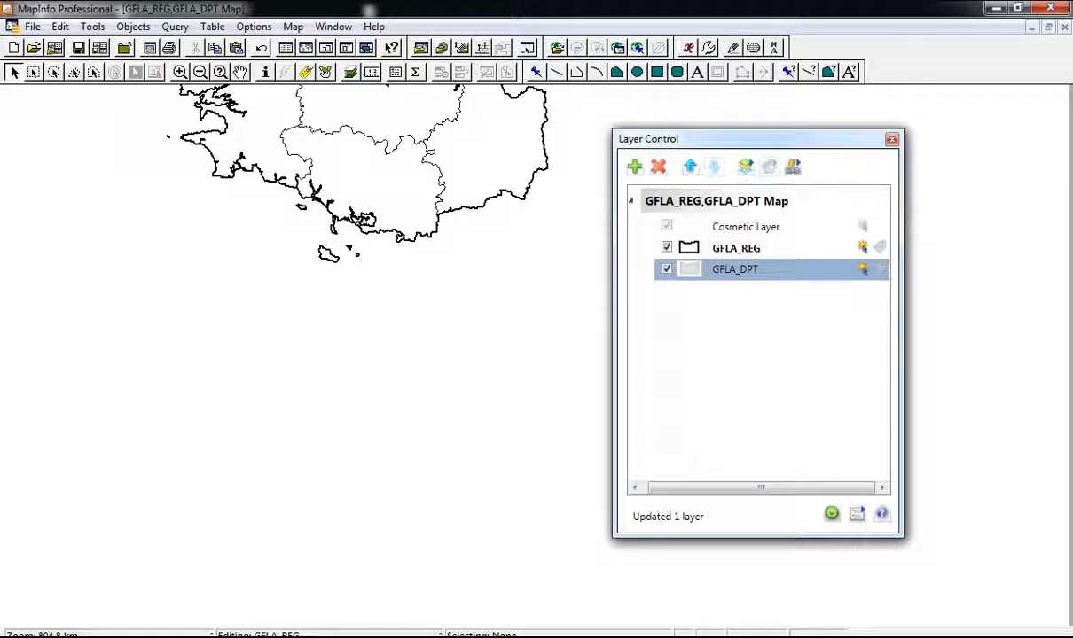
Step: Centre Bretagne in the map view and close the Layer Control window
right_click(839, 637)
click(837, 622)
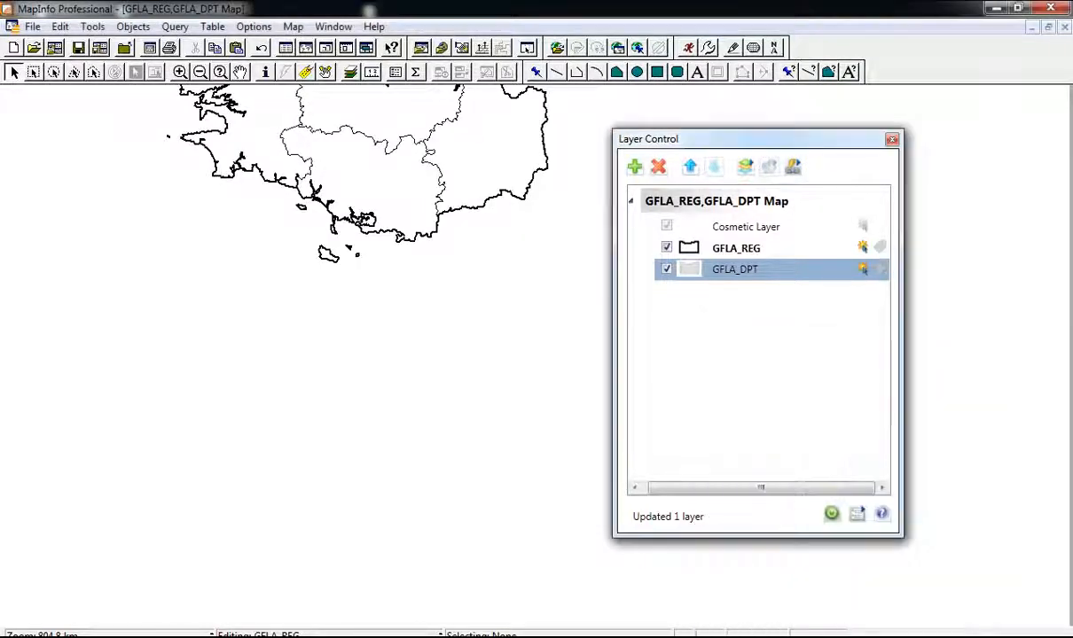
scroll(508, 366, down, 1)
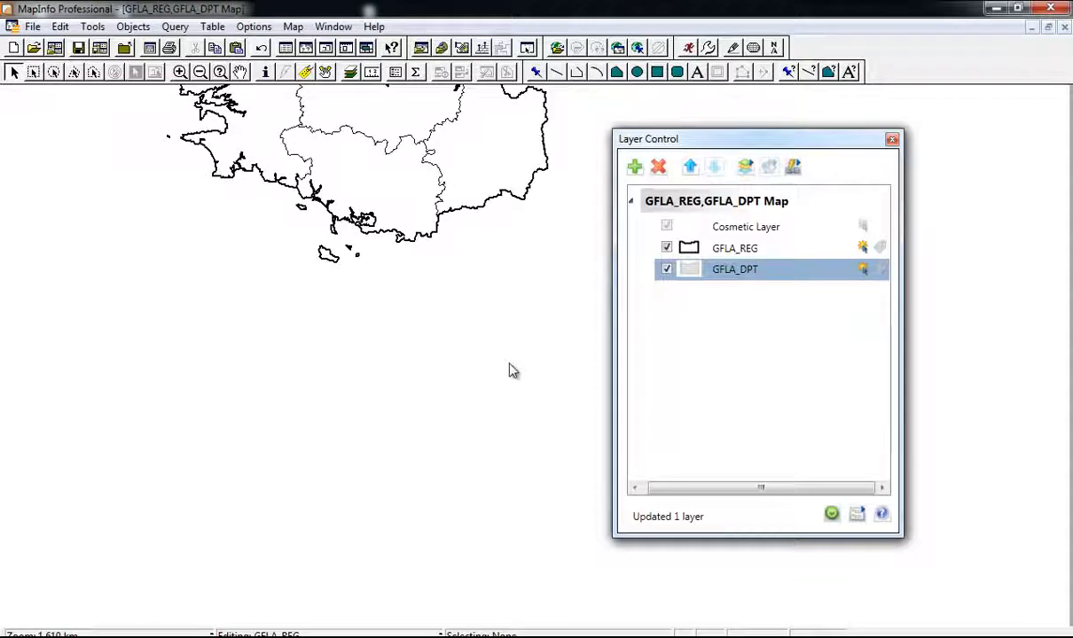
scroll(445, 264, up, 3)
scroll(444, 264, down, 2)
middle_click(465, 248)
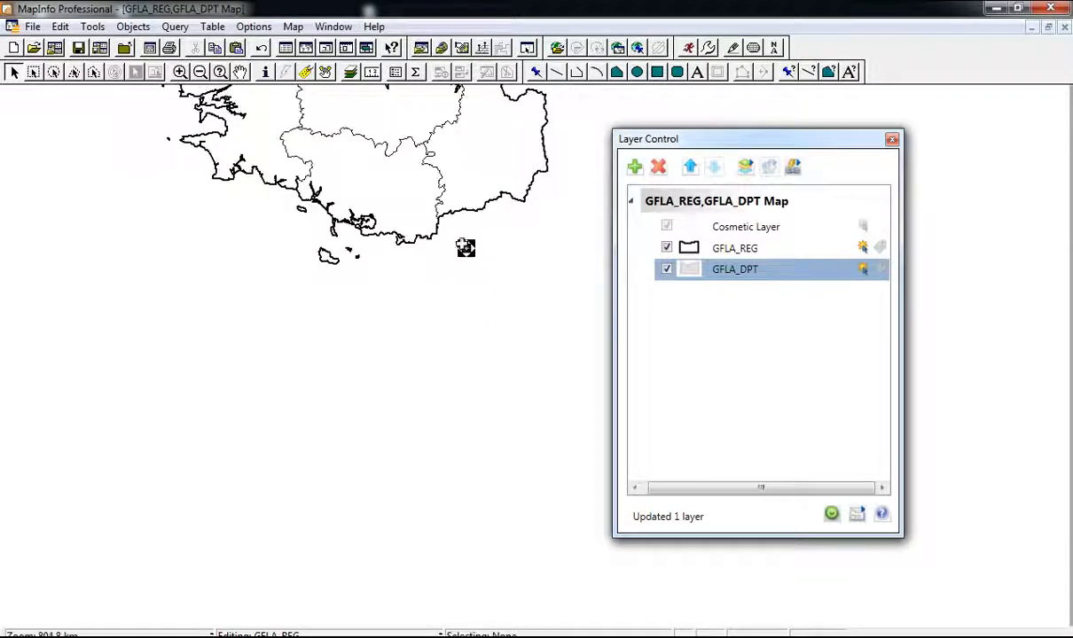
middle_click(452, 220)
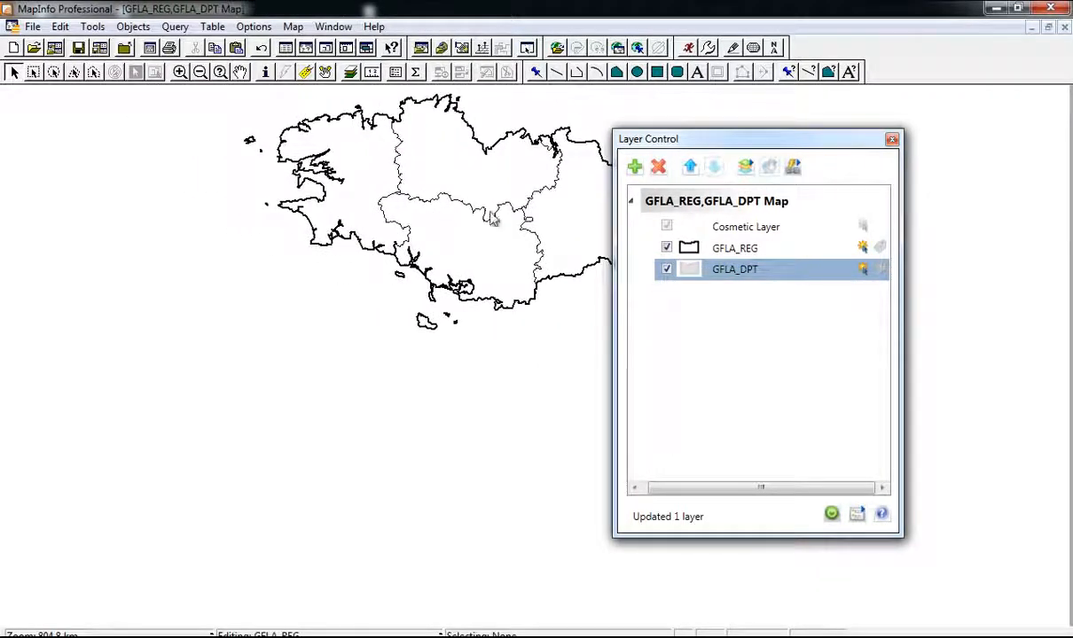
drag(785, 142, 832, 136)
click(937, 134)
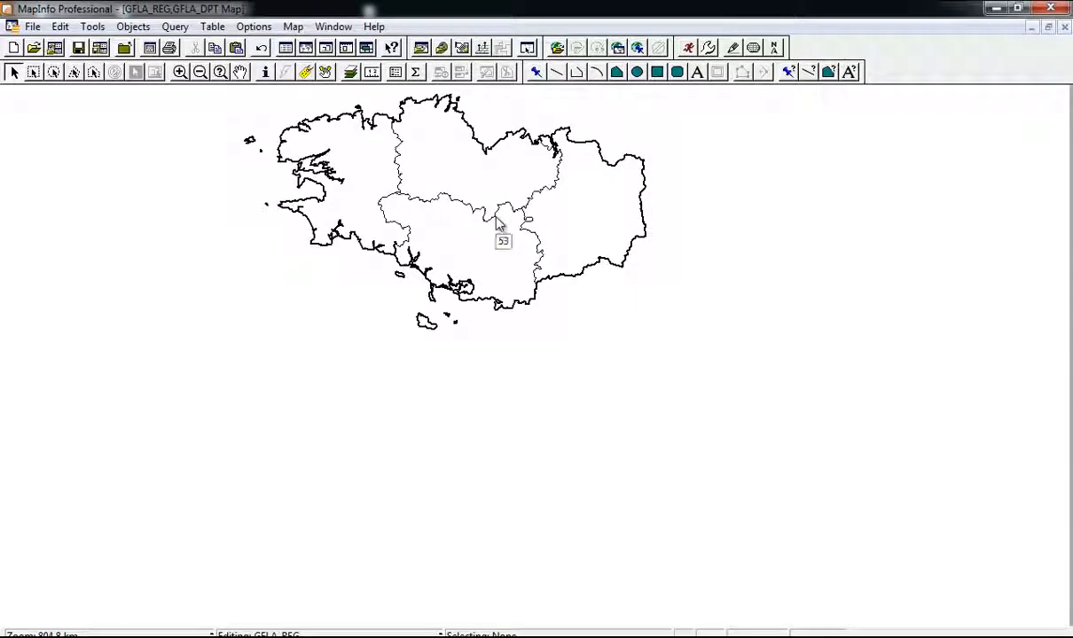
click(35, 30)
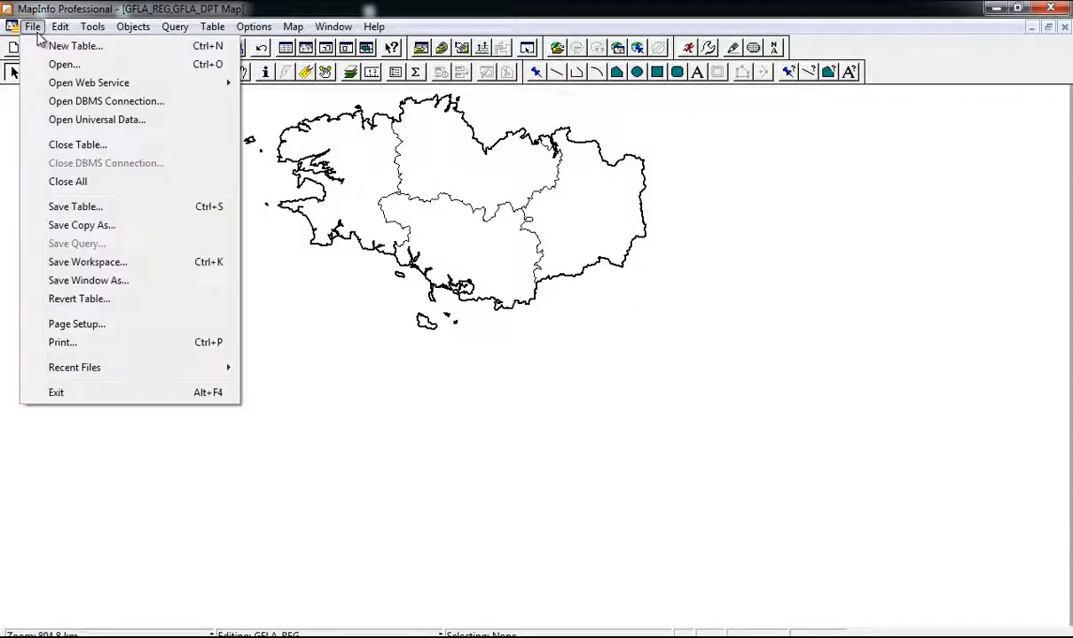
Step: Open the Region_Bretagne Excel (*.xls) sheet as a table using the first row as column titles
click(57, 65)
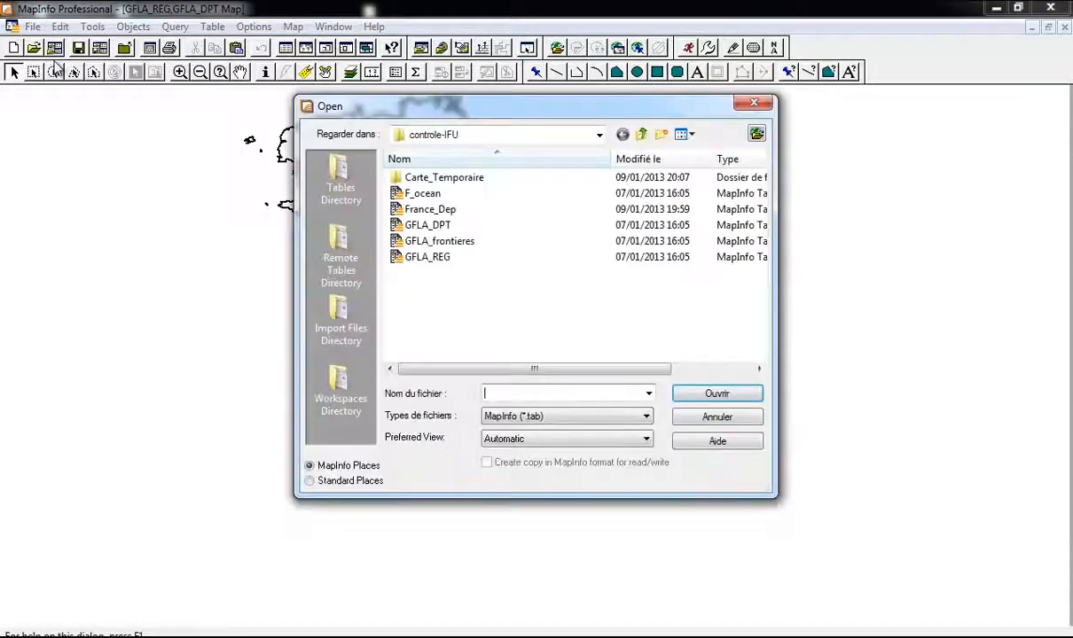
click(567, 418)
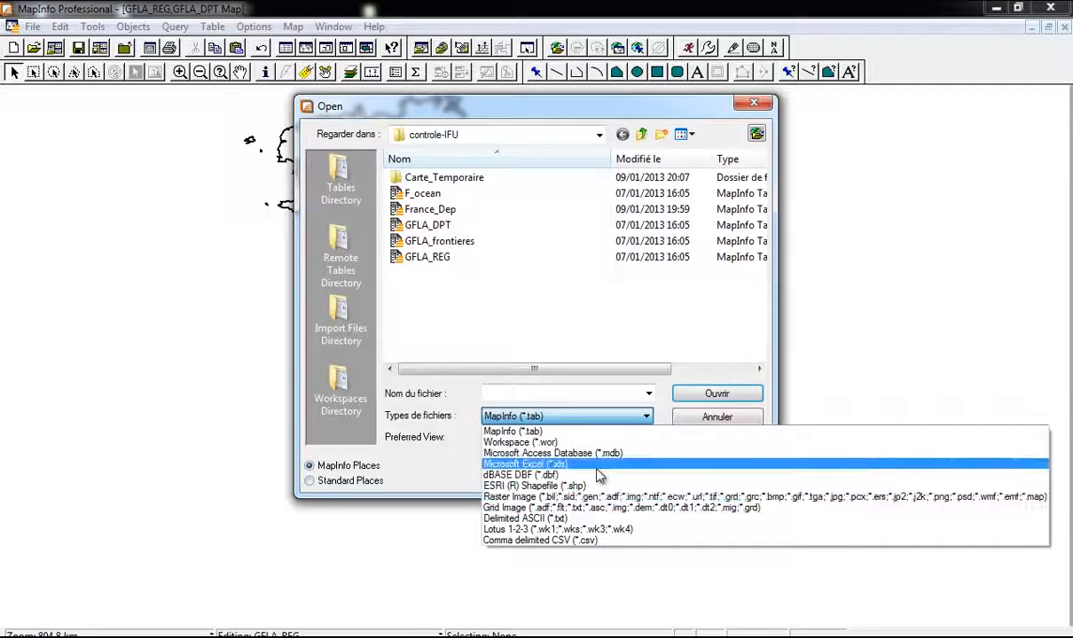
click(530, 465)
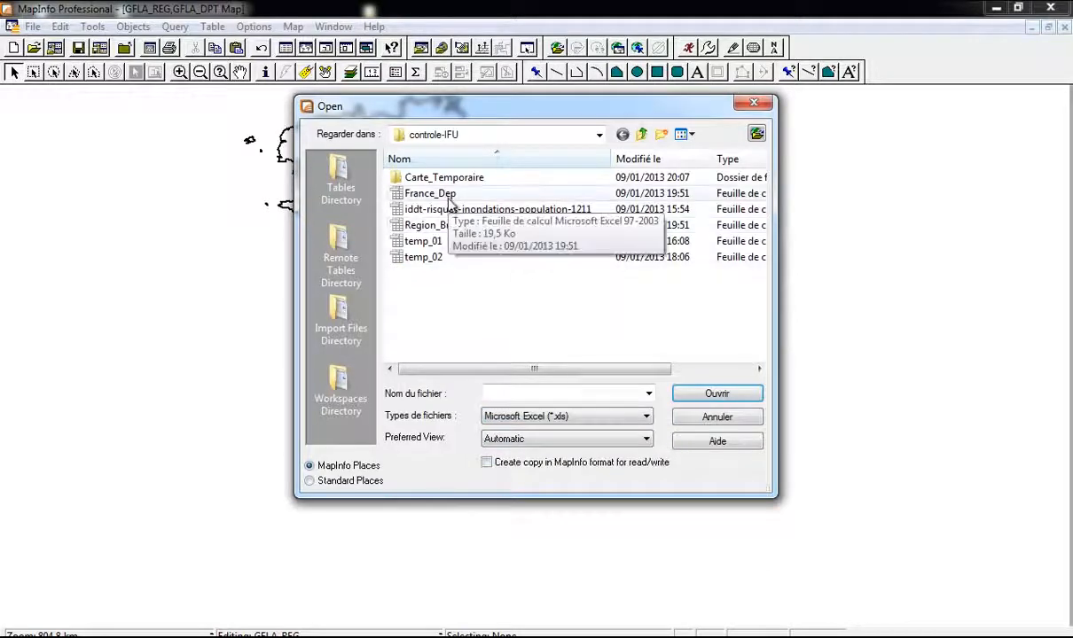
click(458, 232)
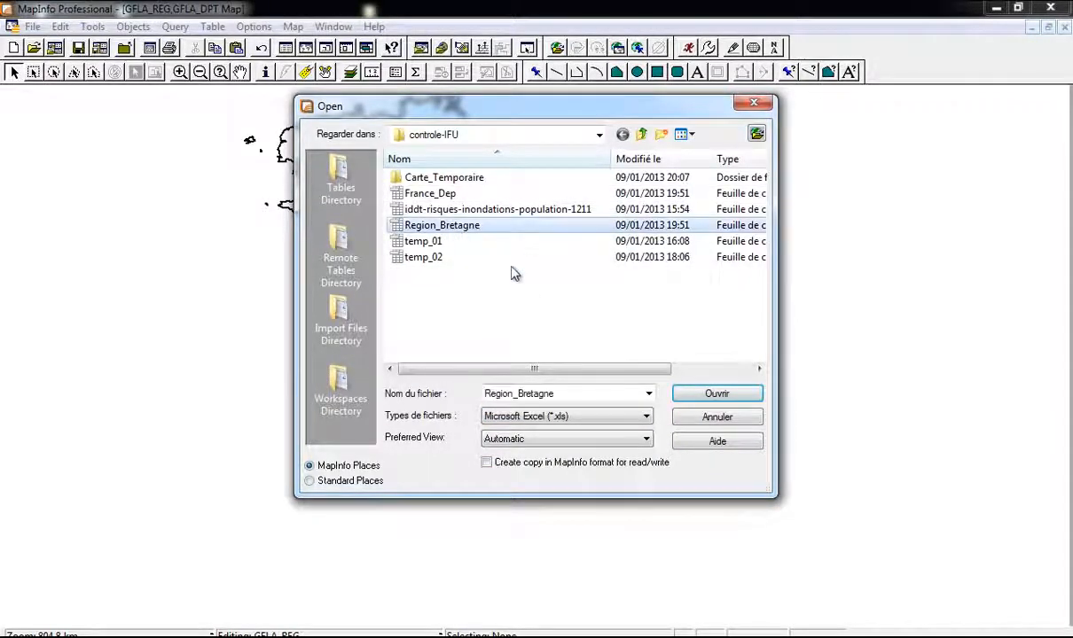
click(714, 394)
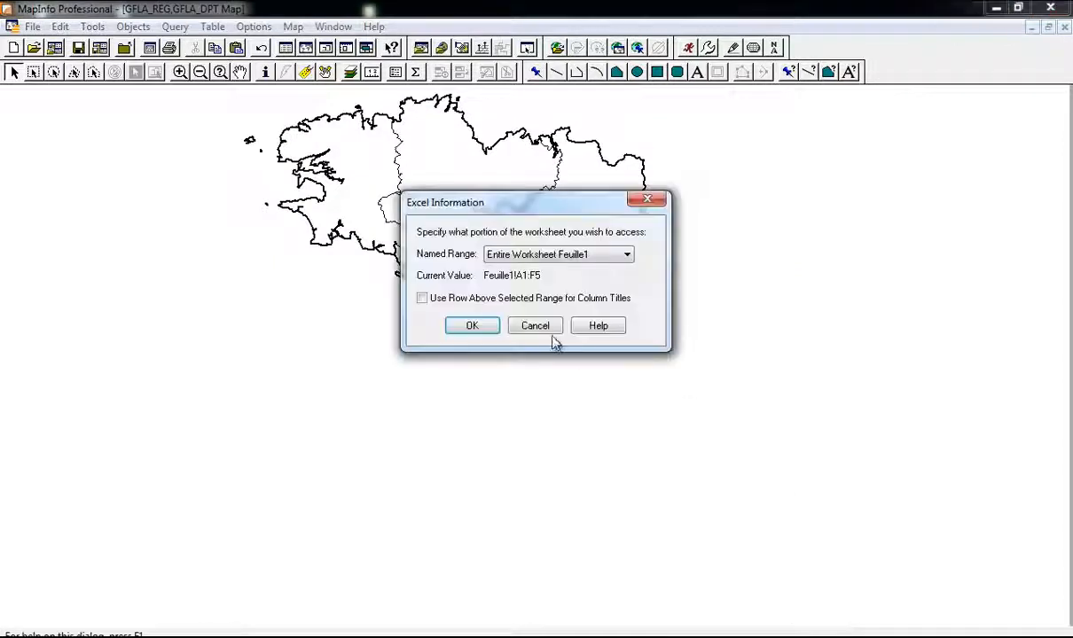
click(471, 300)
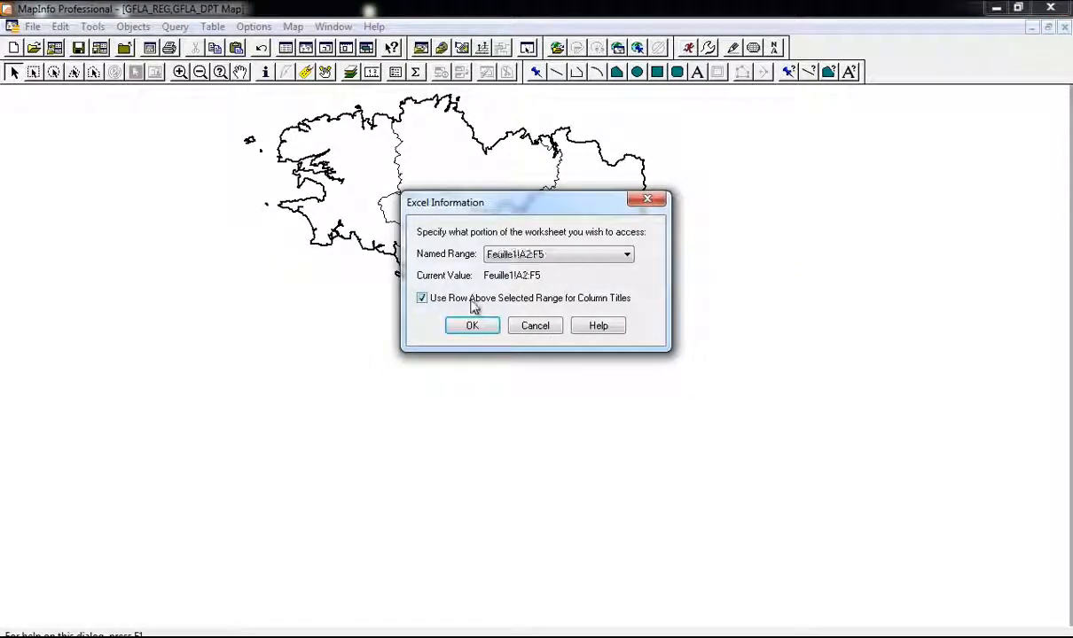
click(472, 325)
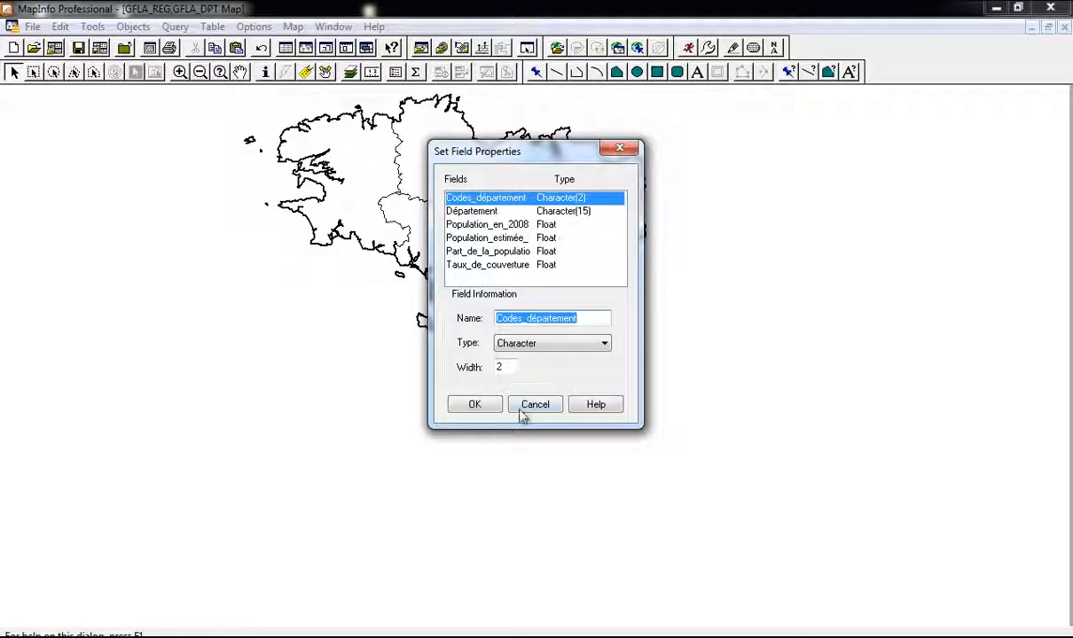
click(484, 410)
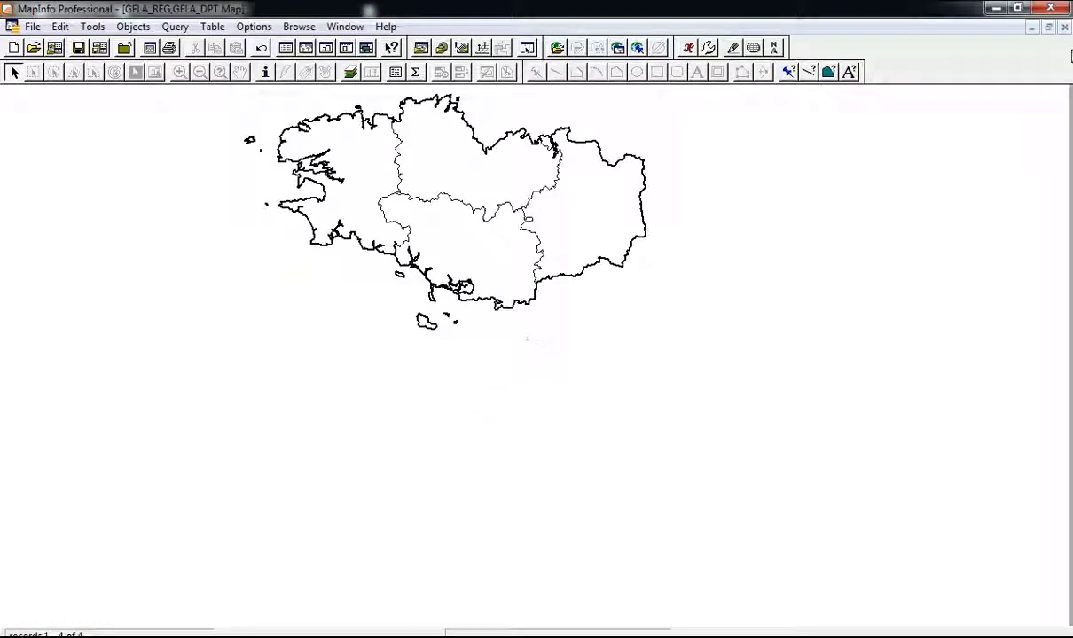
Step: Float the map window and place the Region_Bretagne table below it
click(1048, 27)
drag(469, 110, 817, 121)
drag(293, 131, 306, 335)
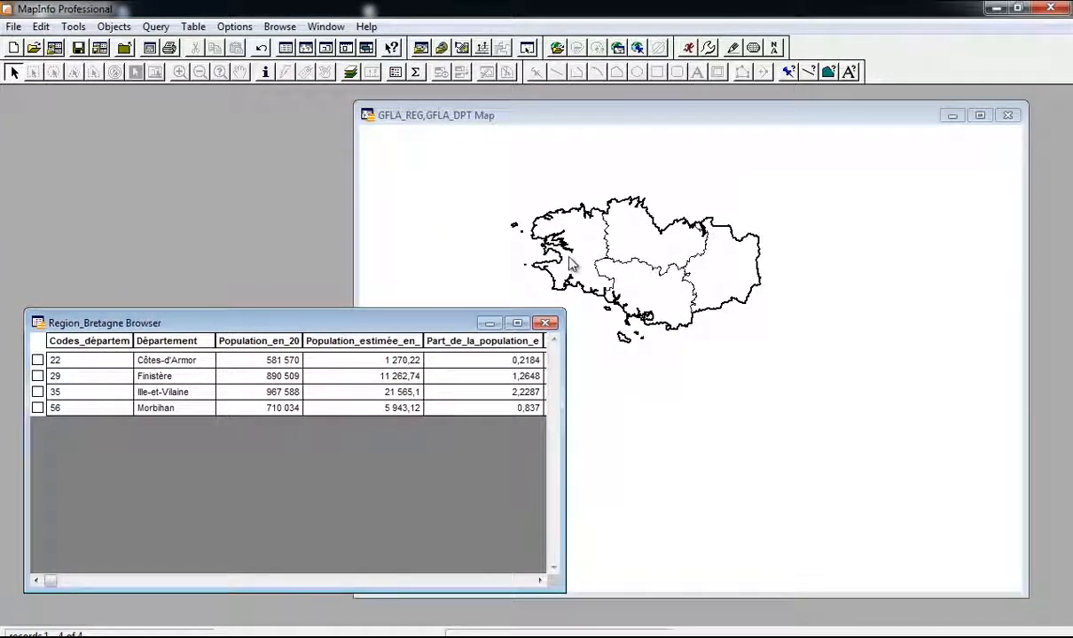
Step: Switch to IFU_licence_Controle_2013.doc in Writer and skim through the exercise instructions
key(alt+Tab)
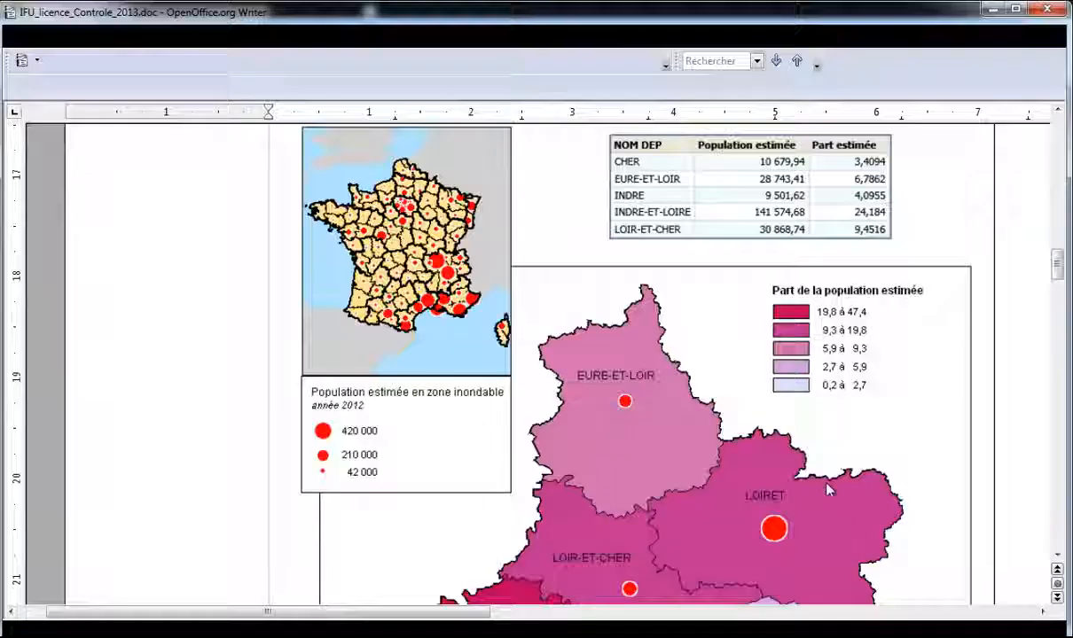
scroll(488, 309, down, 6)
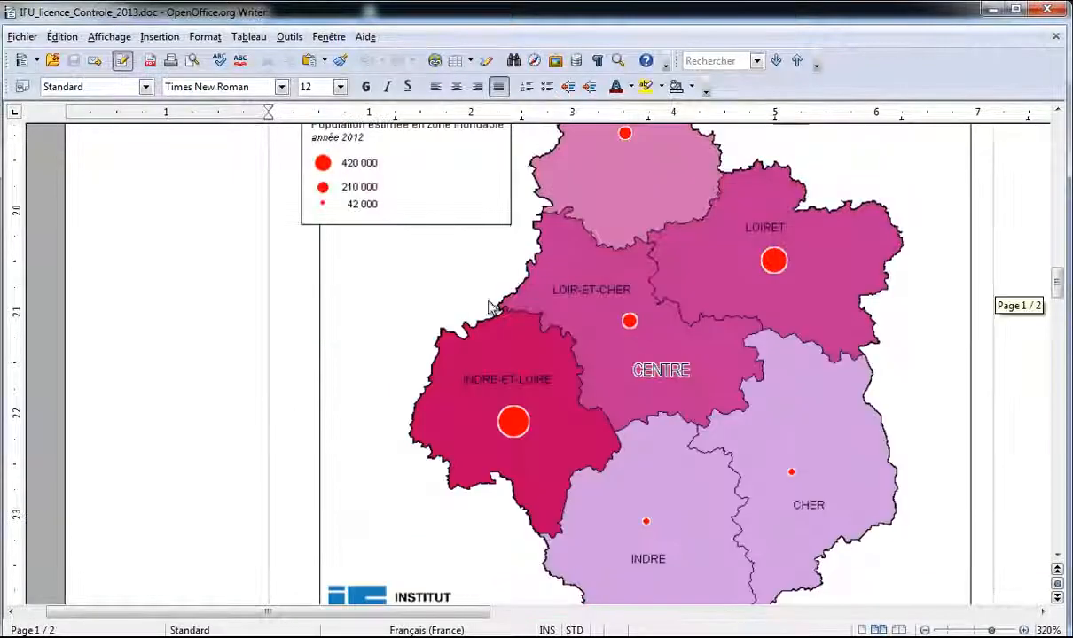
scroll(599, 315, up, 3)
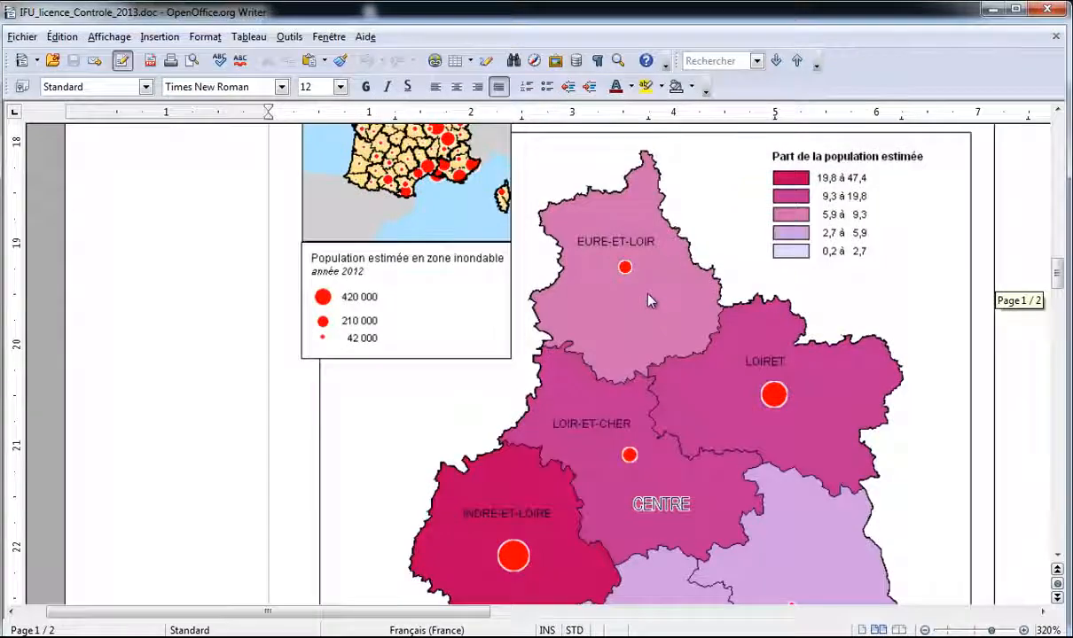
scroll(613, 274, up, 12)
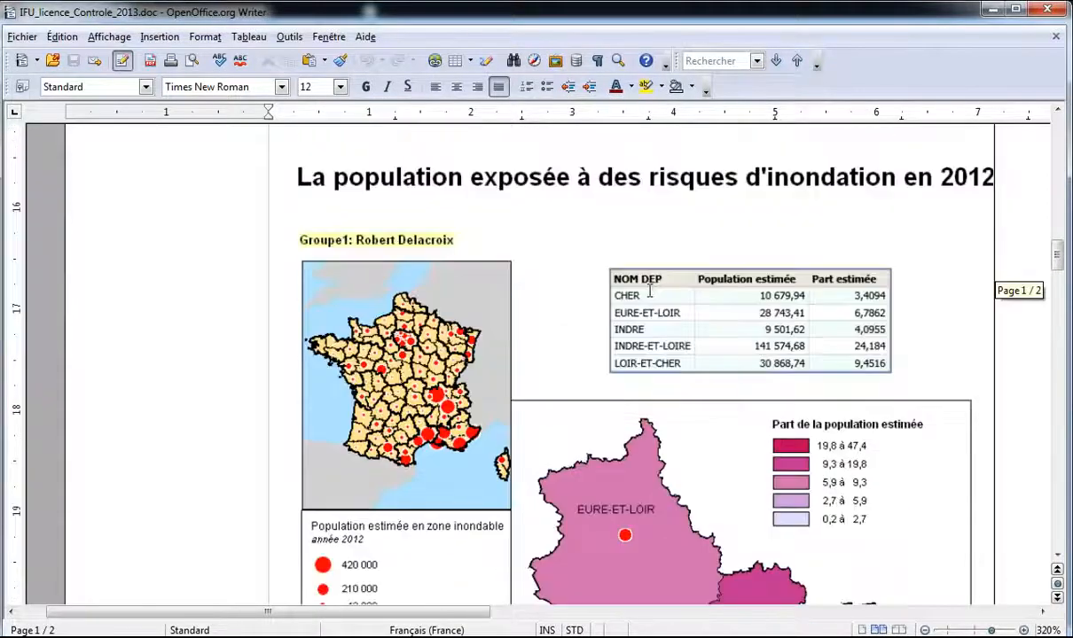
ctrl+scroll(649, 286, down, 2)
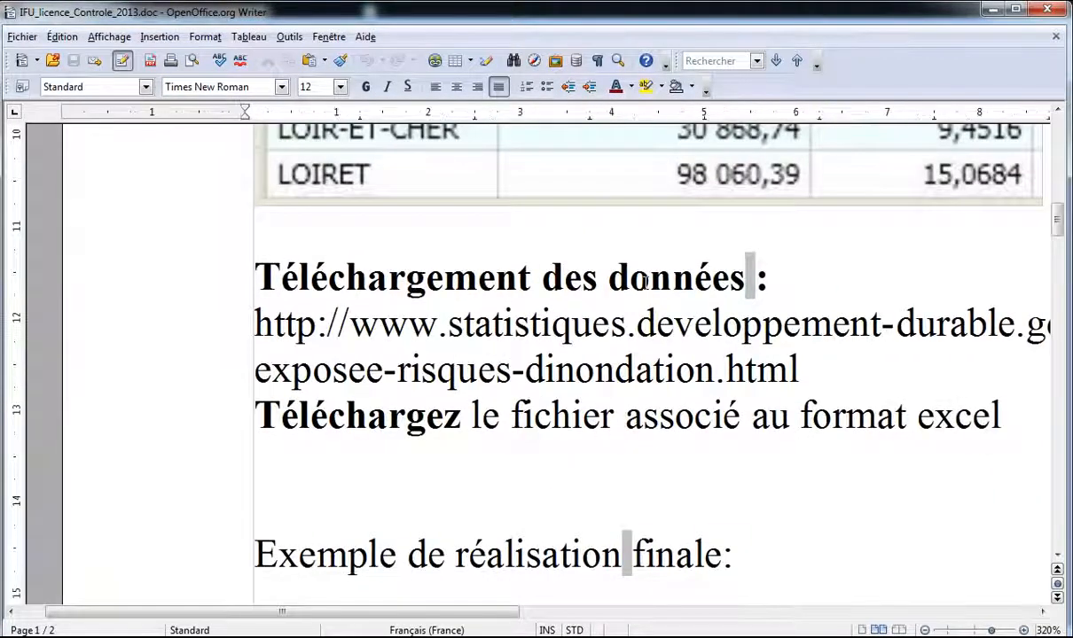
ctrl+scroll(645, 281, down, 2)
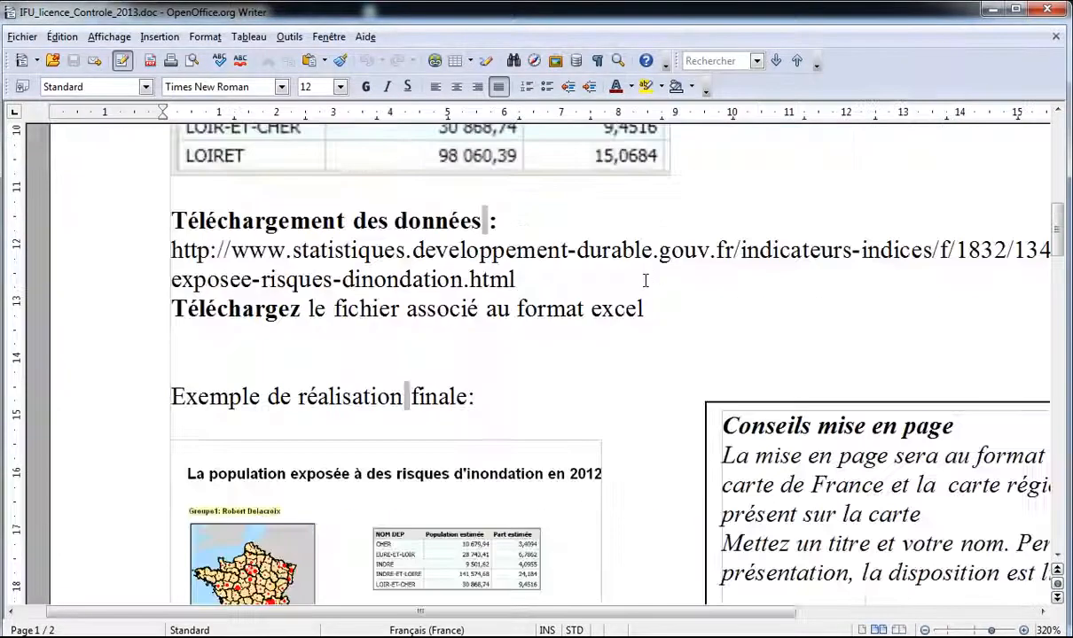
ctrl+scroll(645, 281, down, 1)
Step: Zoom the document out to 73% and return to the top of page 1
drag(980, 630, 959, 630)
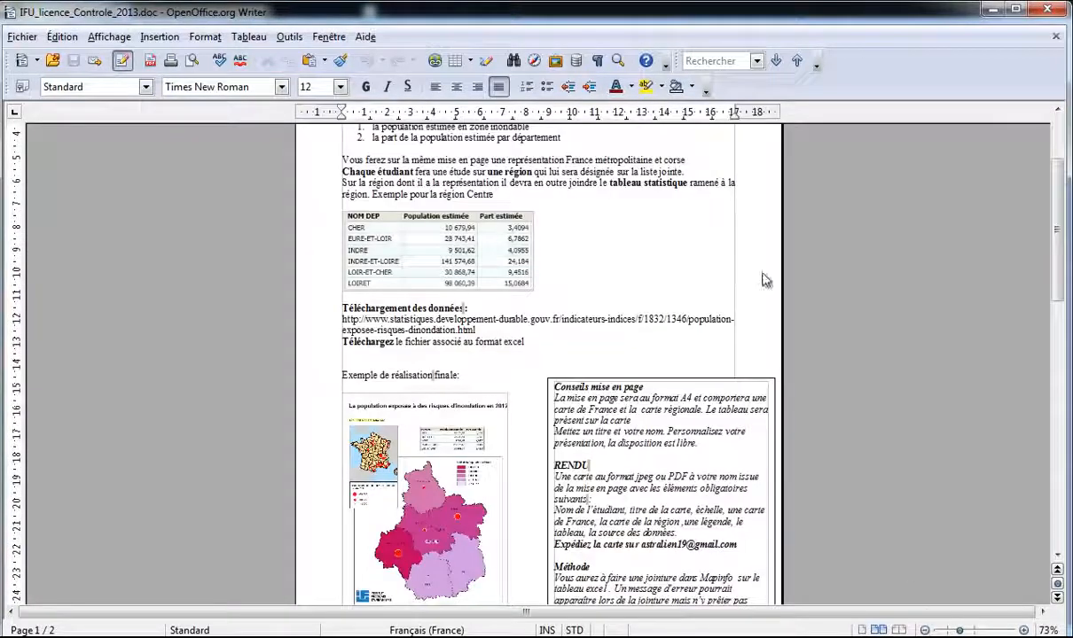
scroll(621, 230, up, 3)
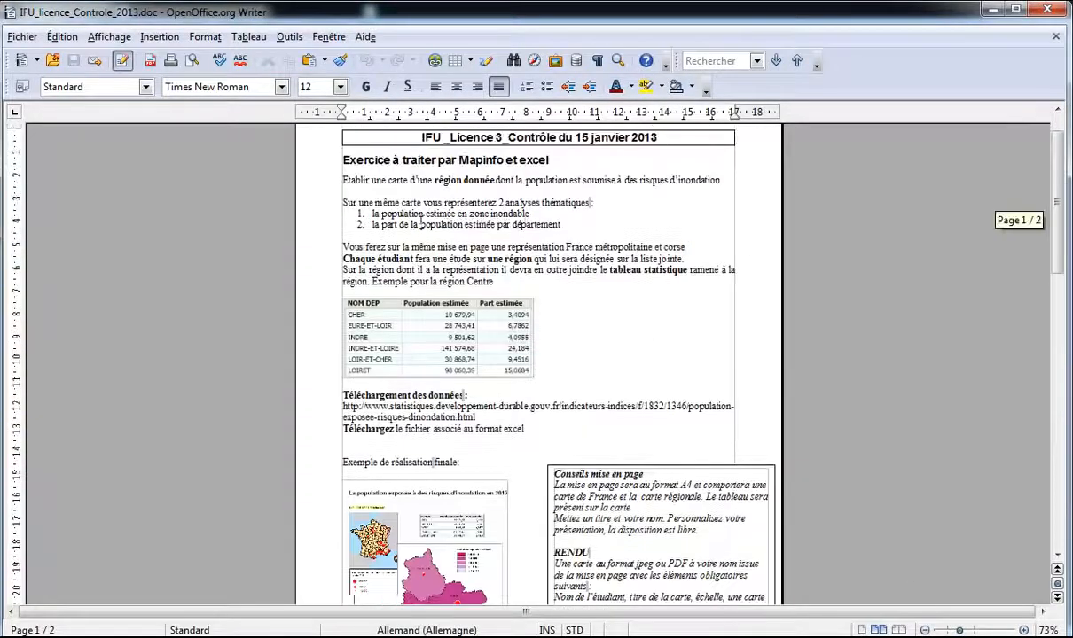
scroll(415, 213, down, 3)
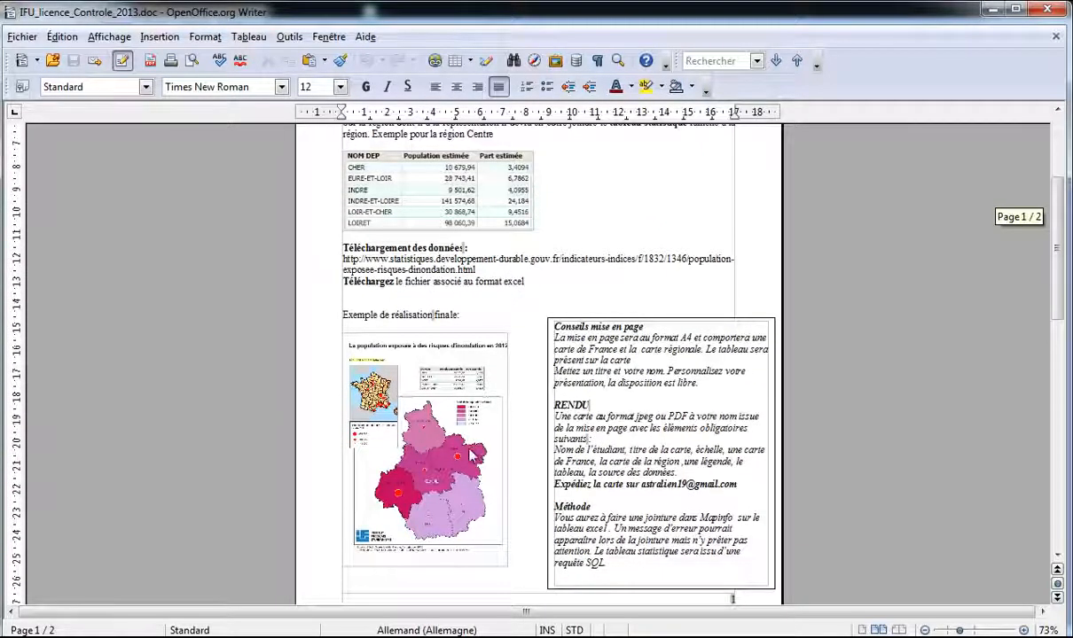
scroll(537, 165, up, 1)
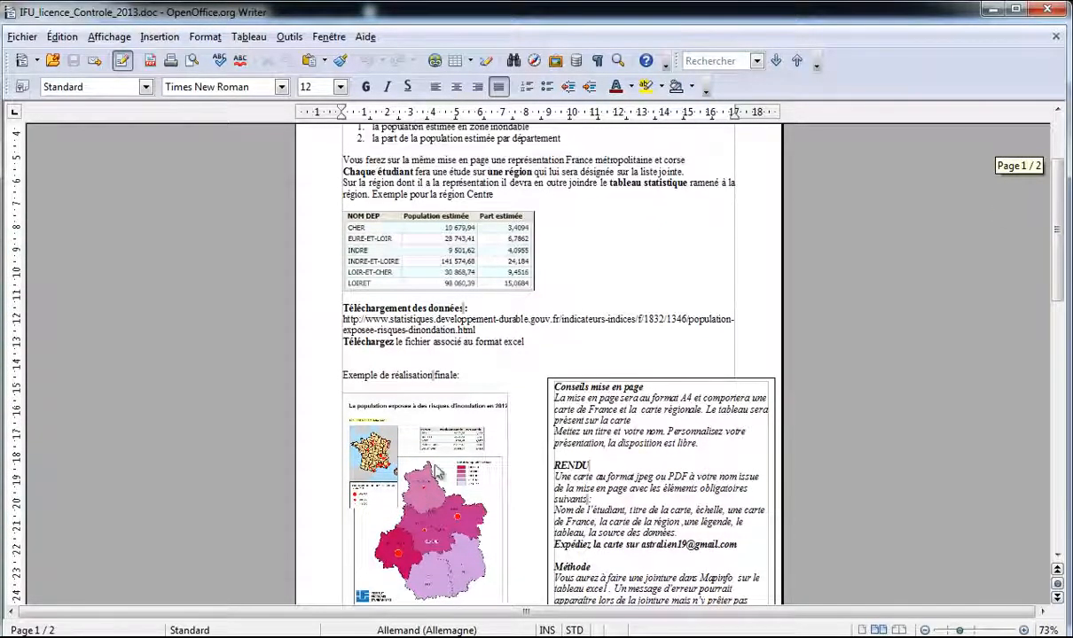
scroll(462, 251, up, 1)
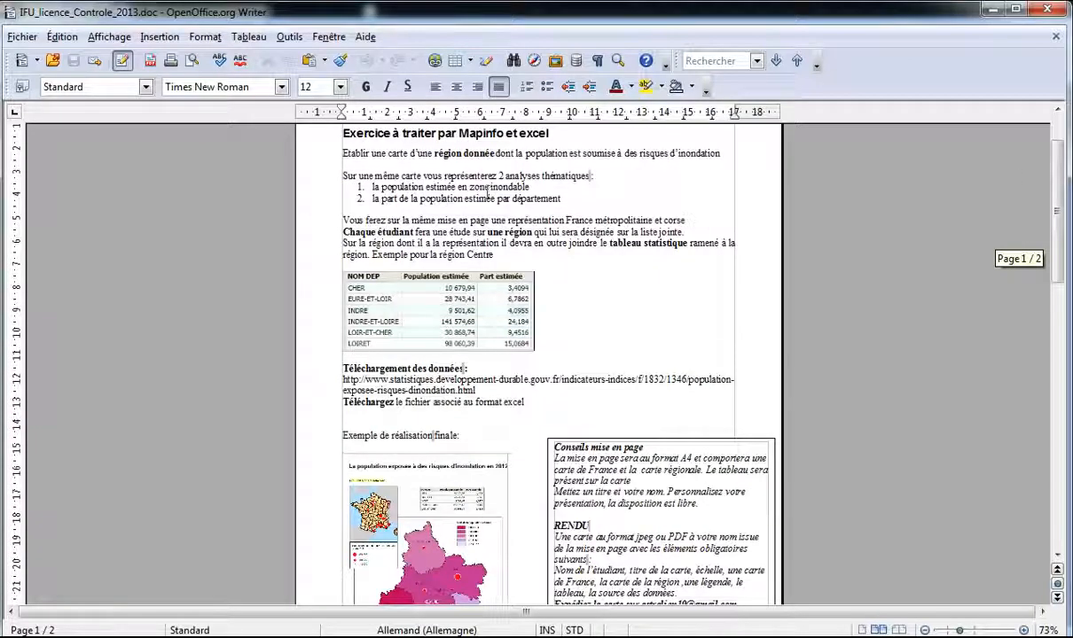
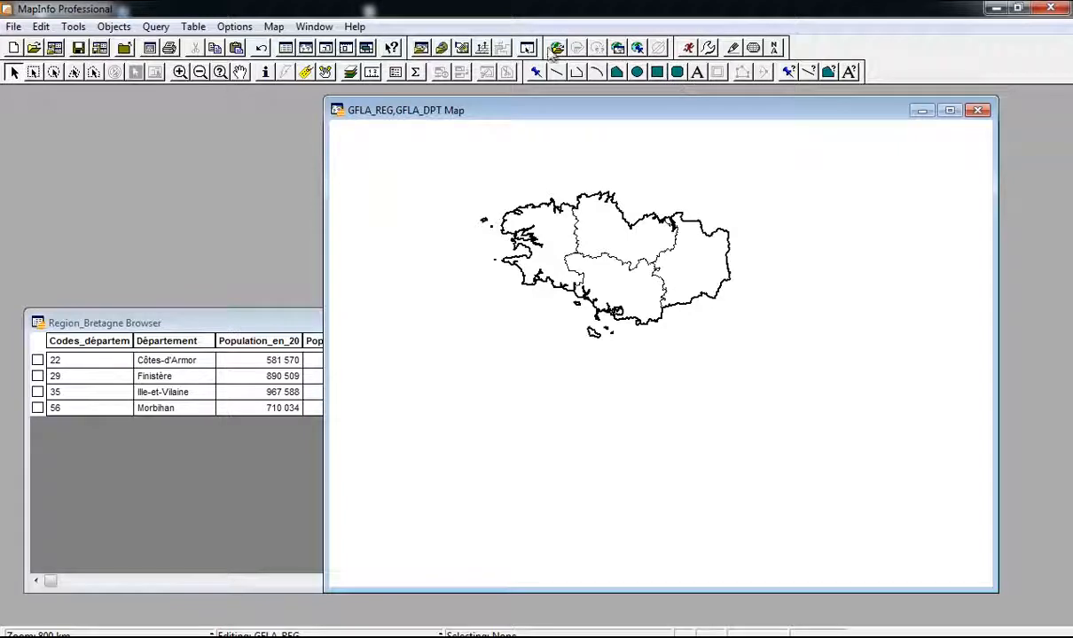
Step: Move the GFLA_REG,GFLA_DPT map window slightly to the left
click(314, 27)
mouse_move(275, 28)
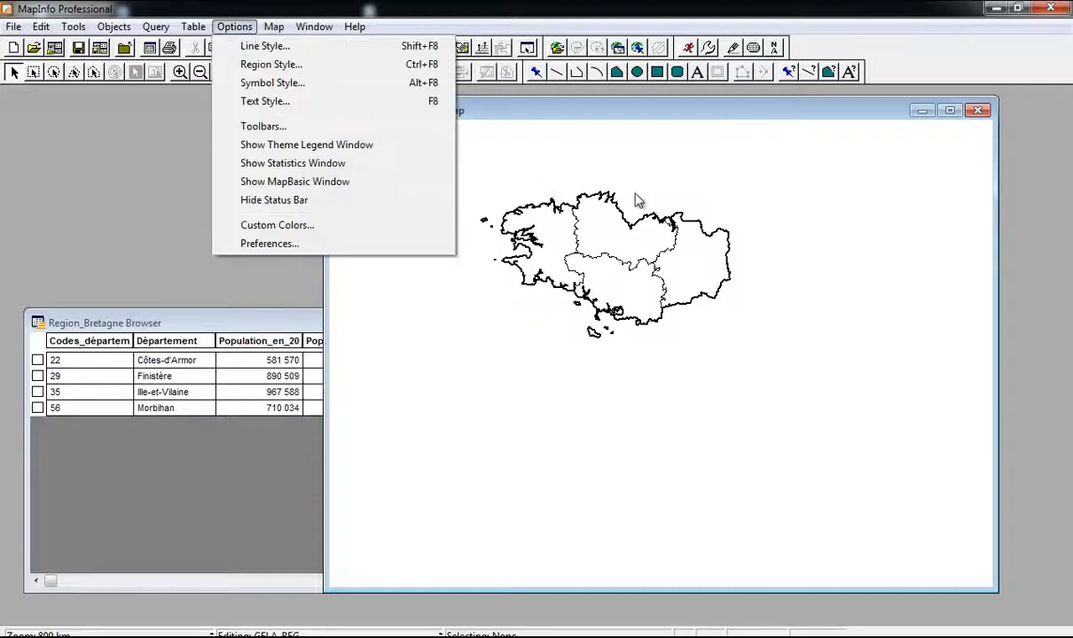
click(605, 188)
drag(517, 100, 459, 114)
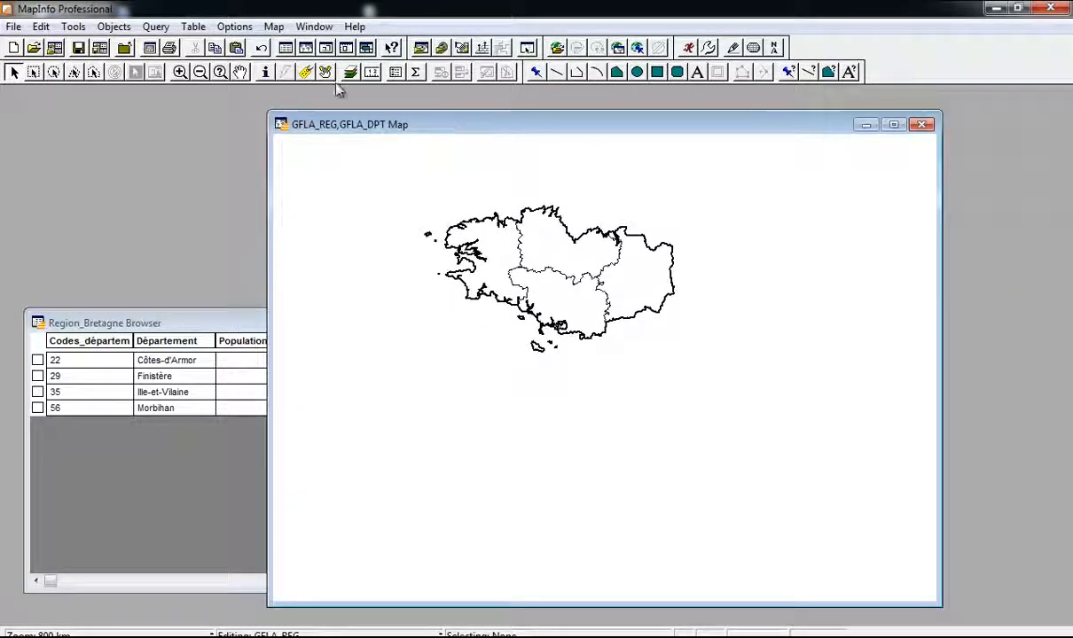
click(198, 27)
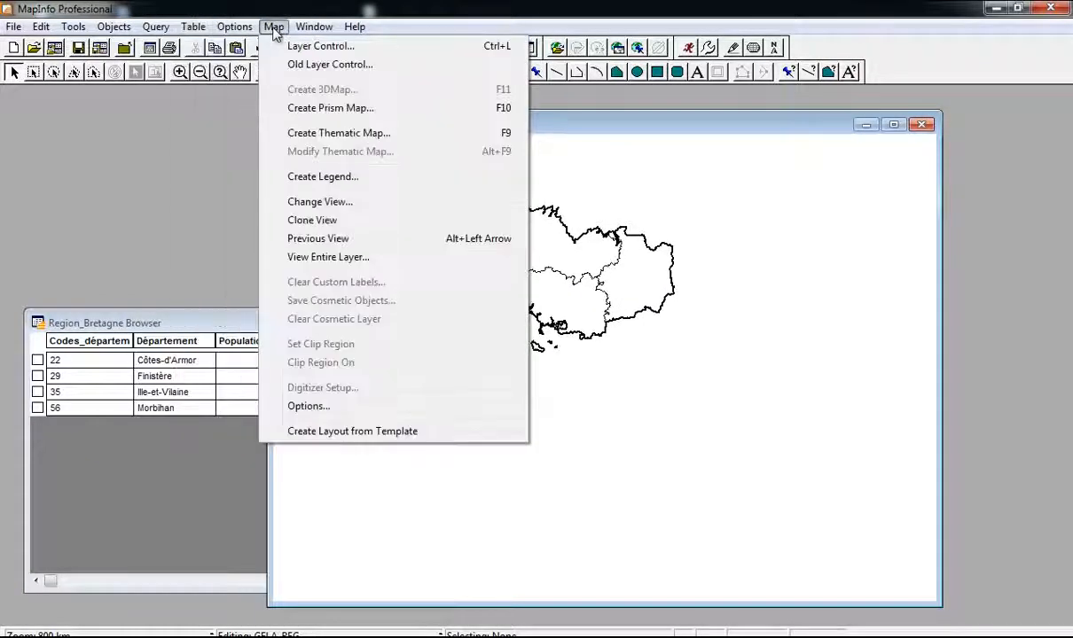
Step: Start a Graduated symbol thematic map on GFLA_DPT and choose Join... for its field
click(345, 135)
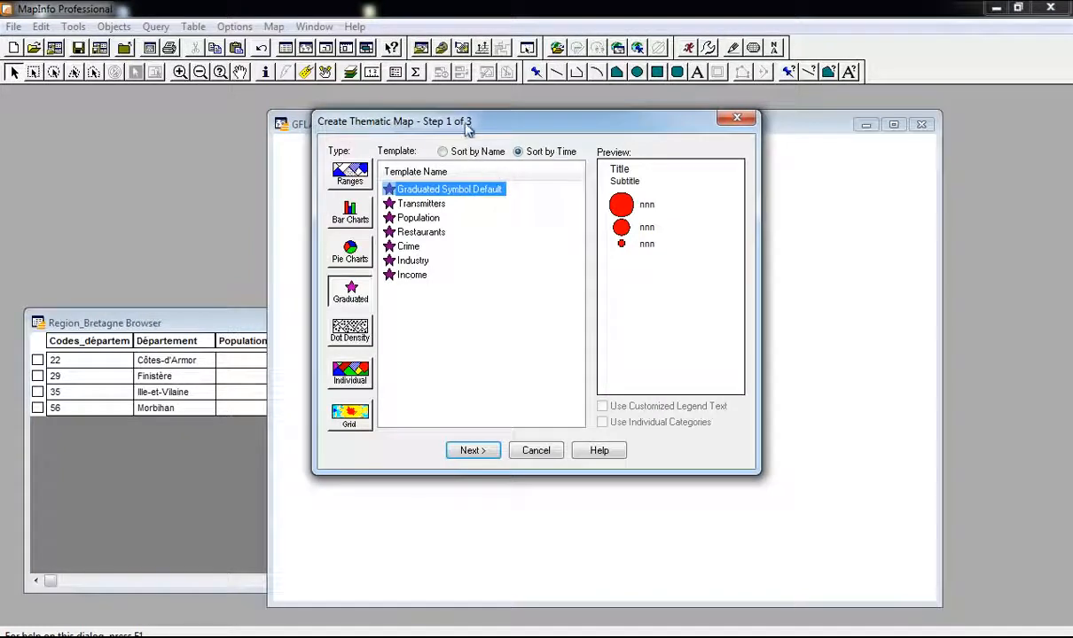
drag(467, 129, 519, 131)
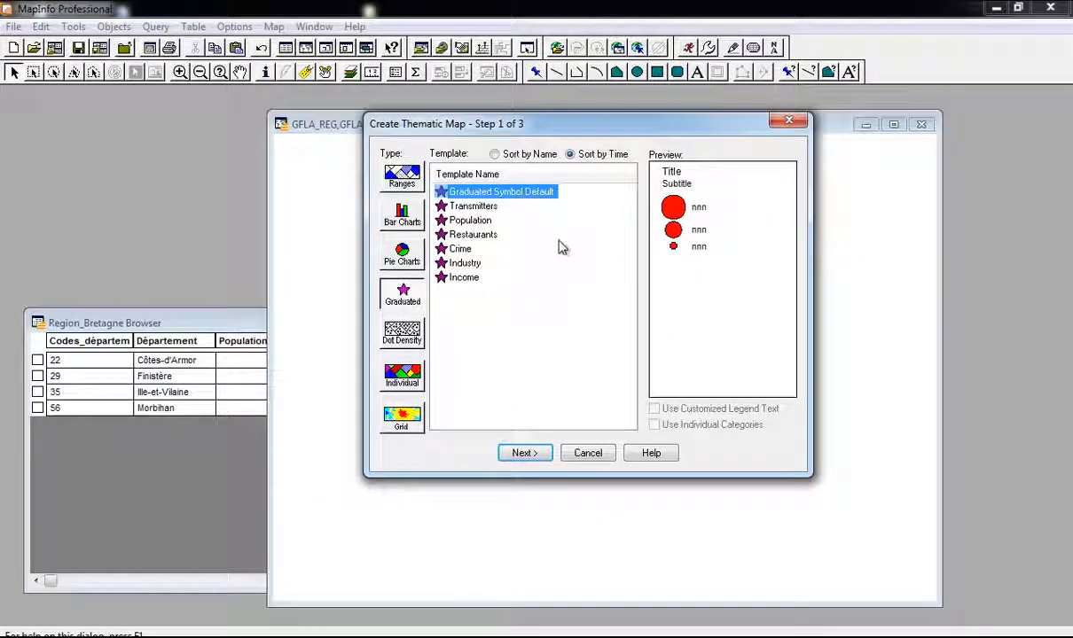
click(522, 452)
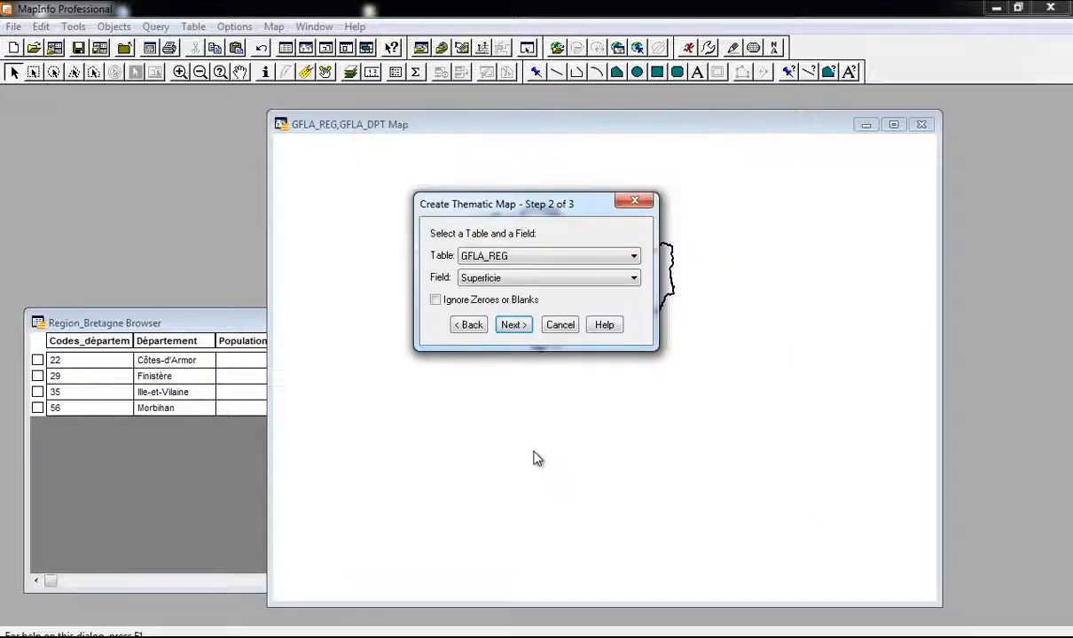
click(543, 260)
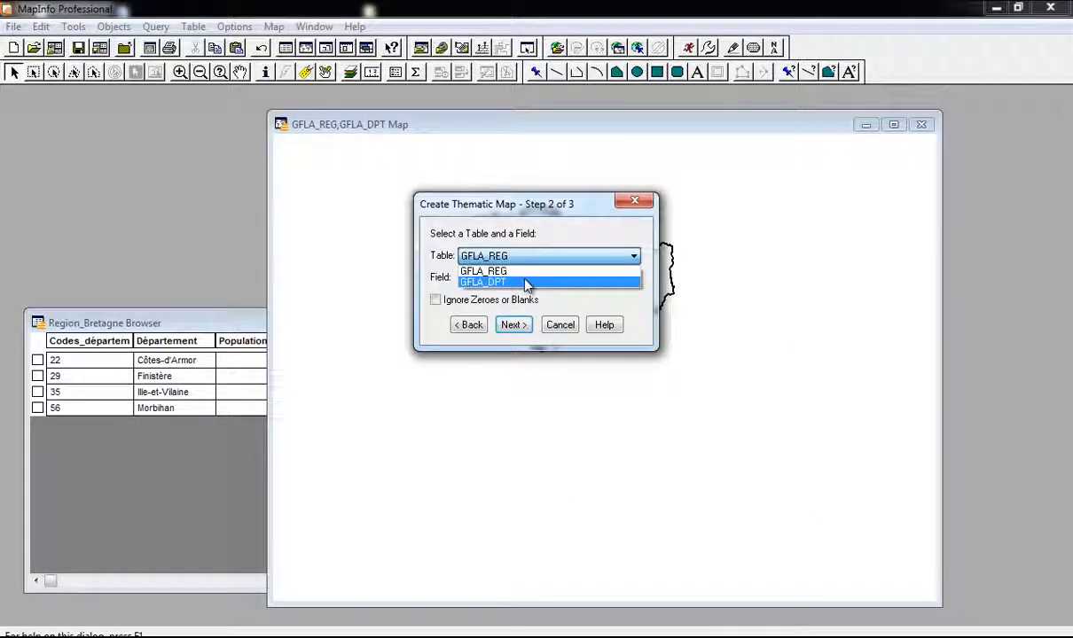
click(526, 283)
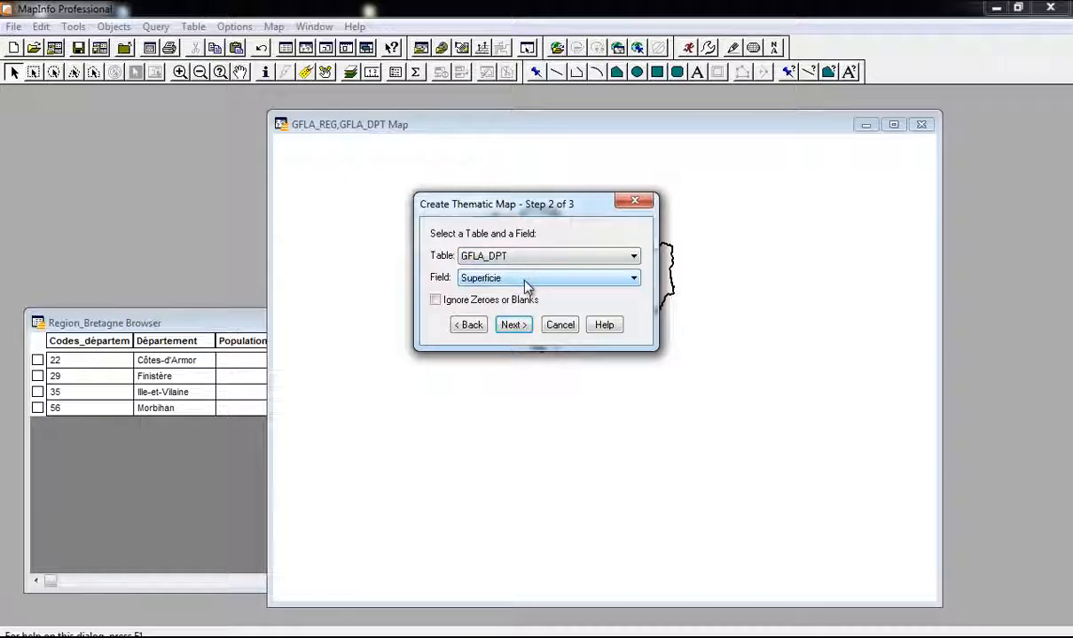
click(526, 279)
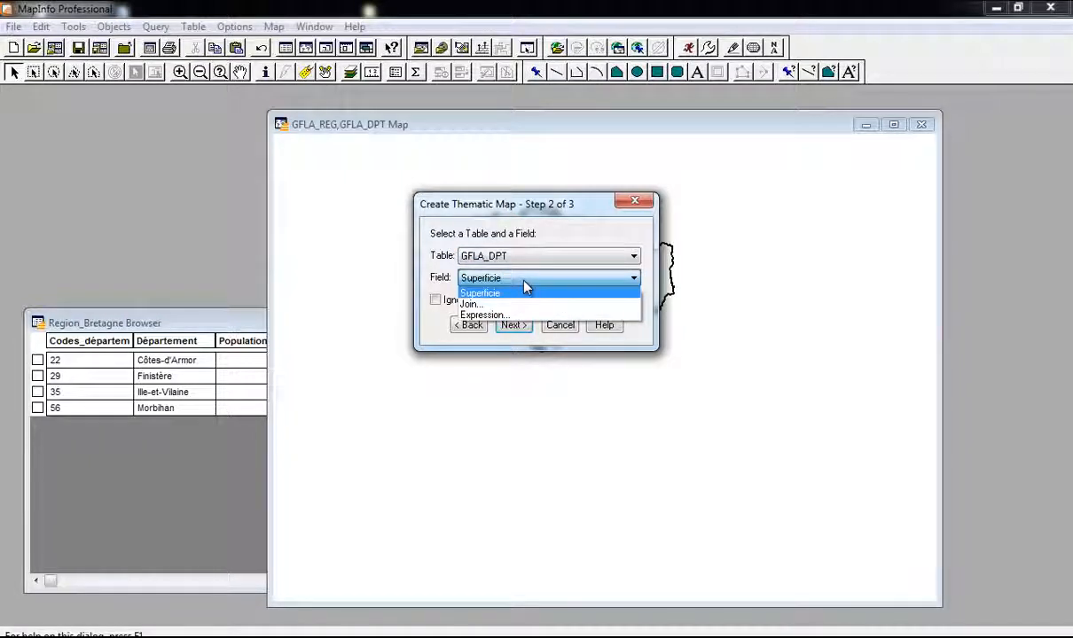
click(521, 304)
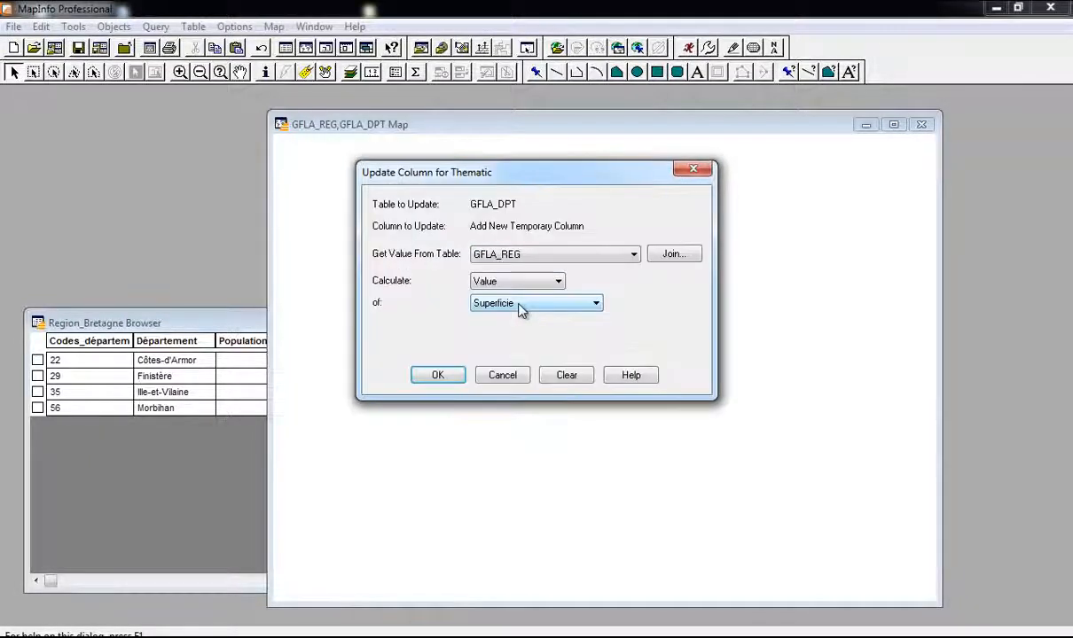
Step: Join Region_Bretagne's estimated flood-zone population on Code_Département = Codes_département, then continue
click(558, 256)
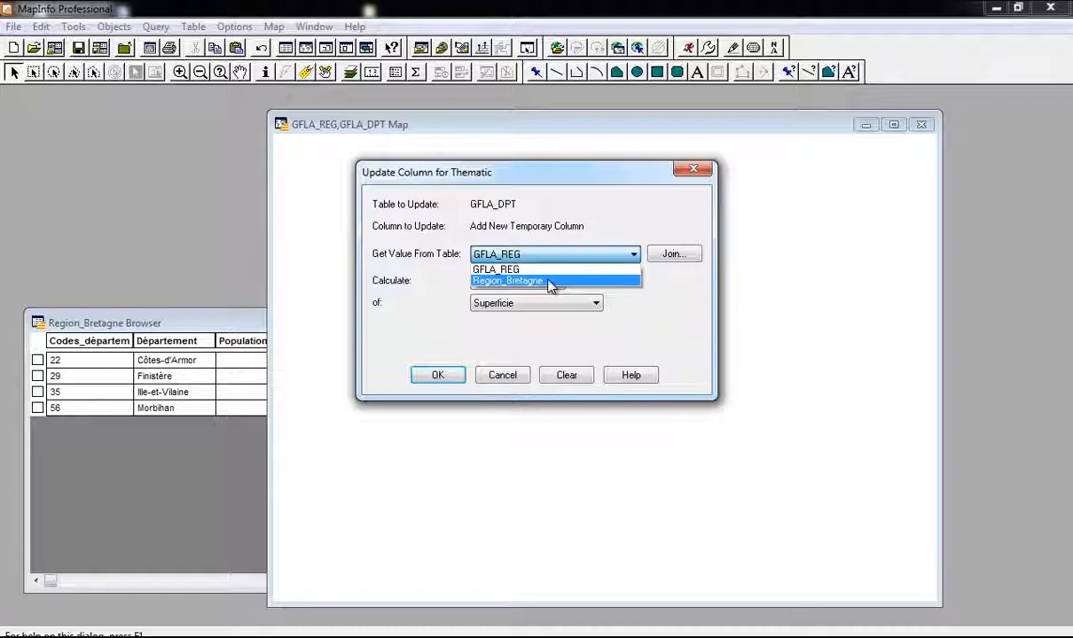
click(550, 282)
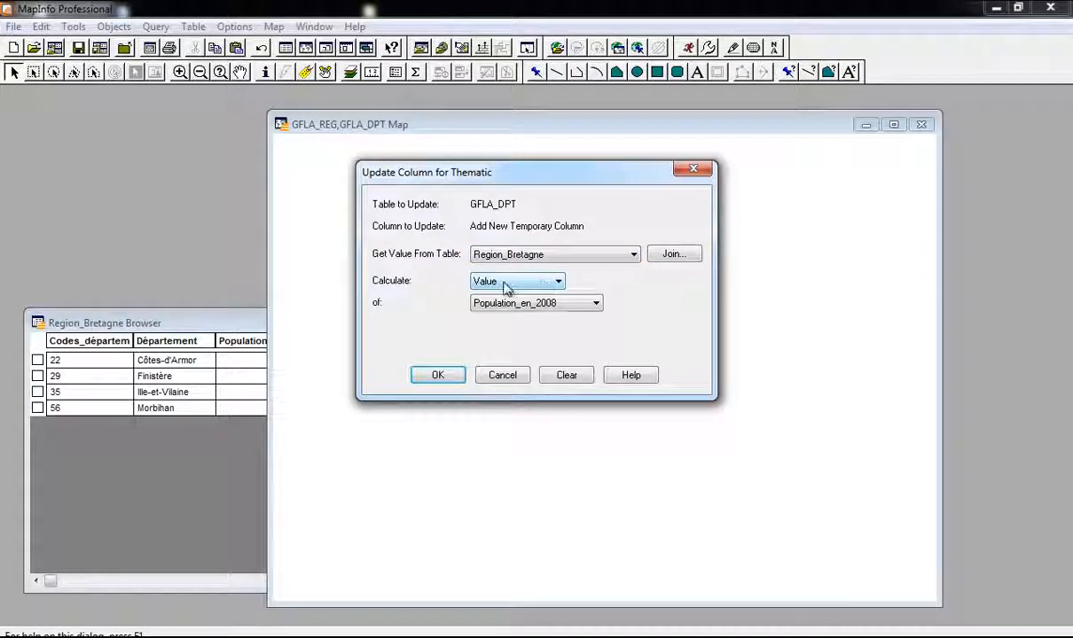
click(544, 305)
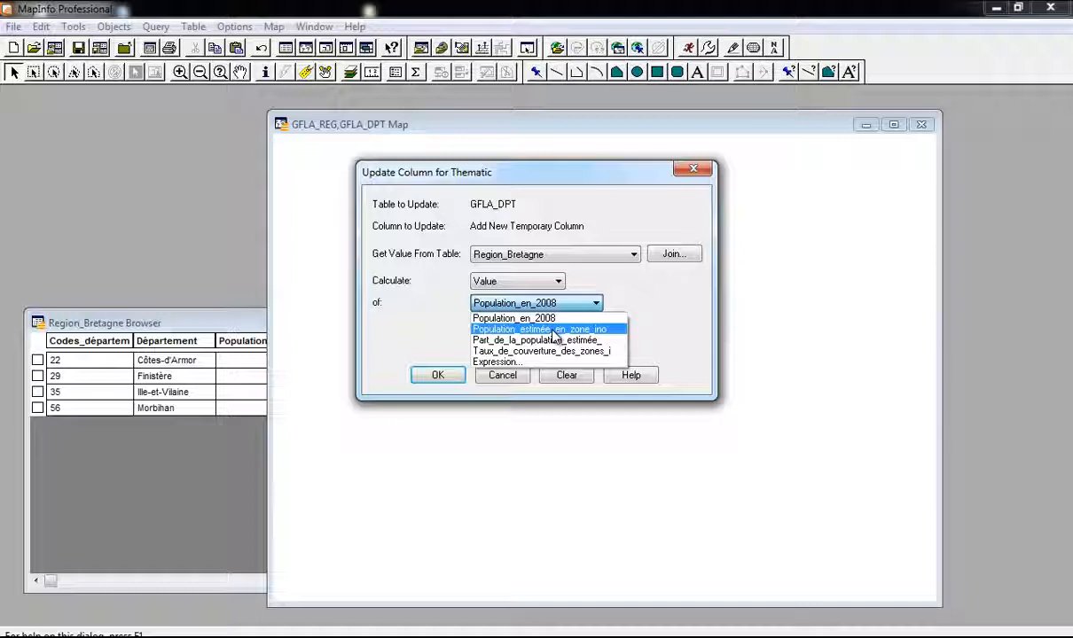
click(552, 331)
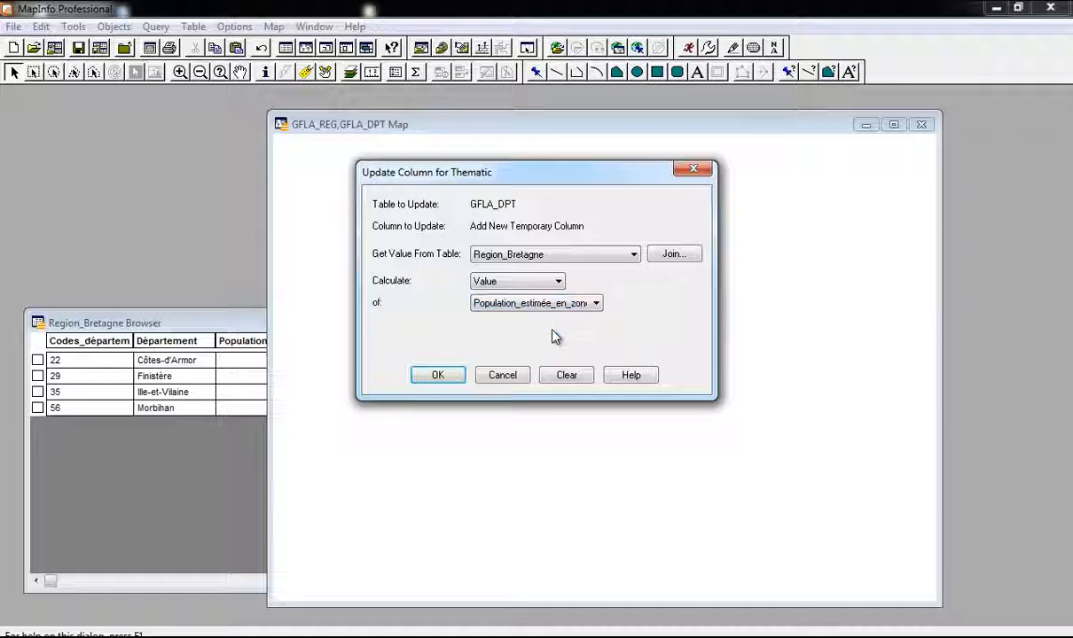
click(438, 376)
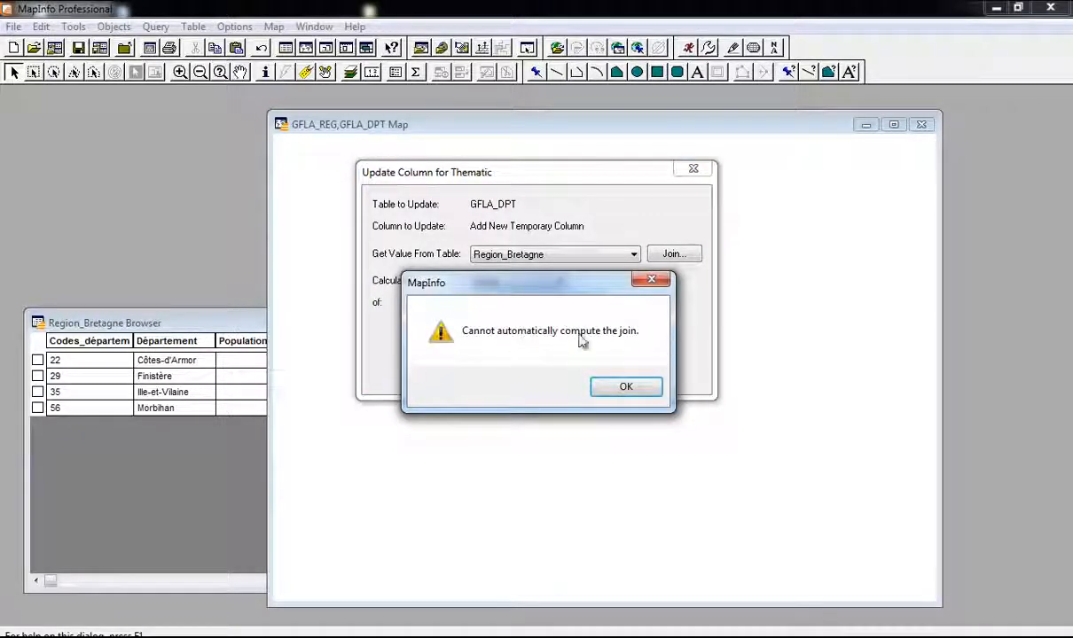
click(626, 389)
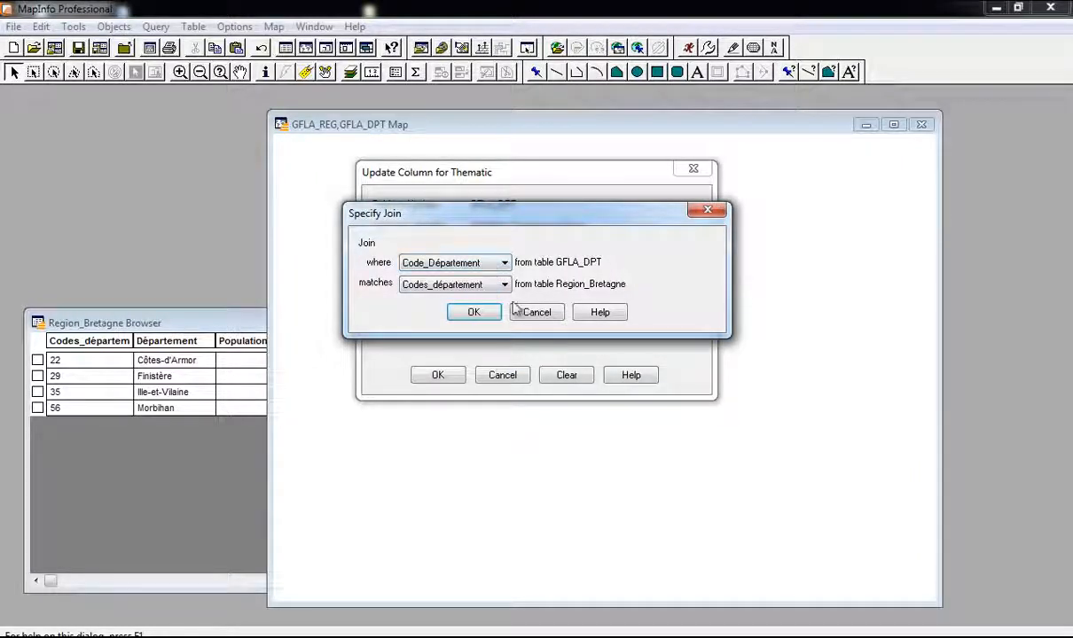
click(475, 311)
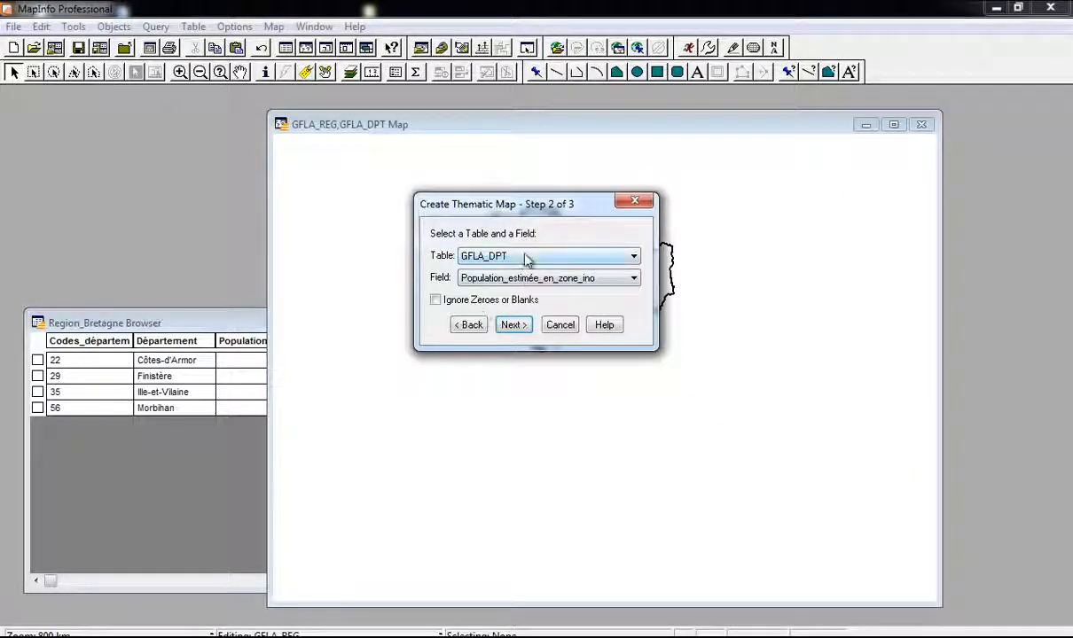
click(514, 326)
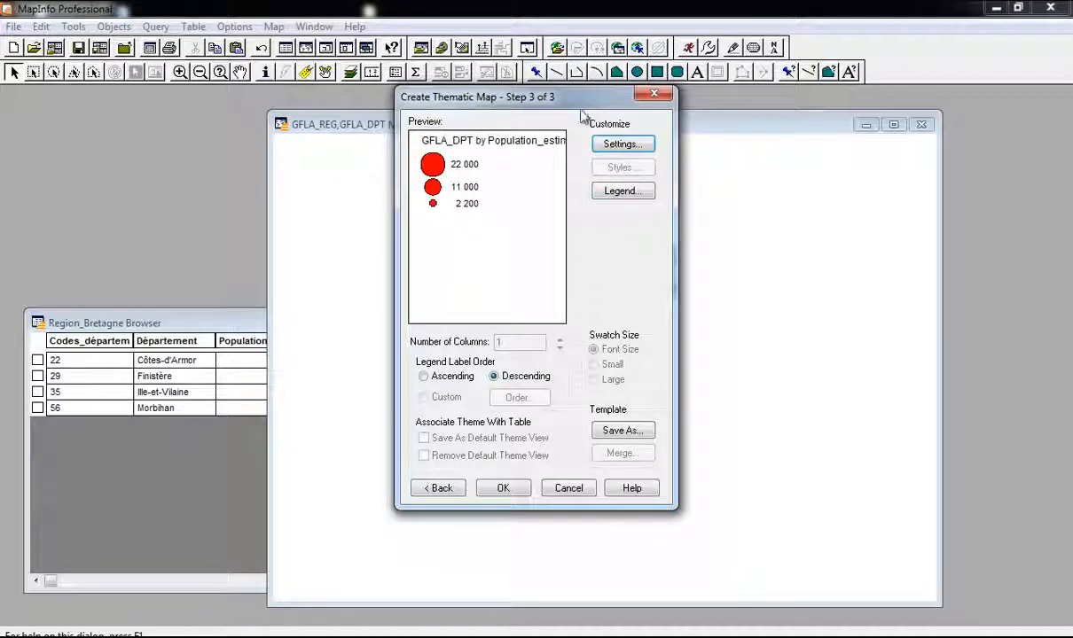
Step: Keep the default graduated symbol sizes for the theme
drag(570, 105, 796, 176)
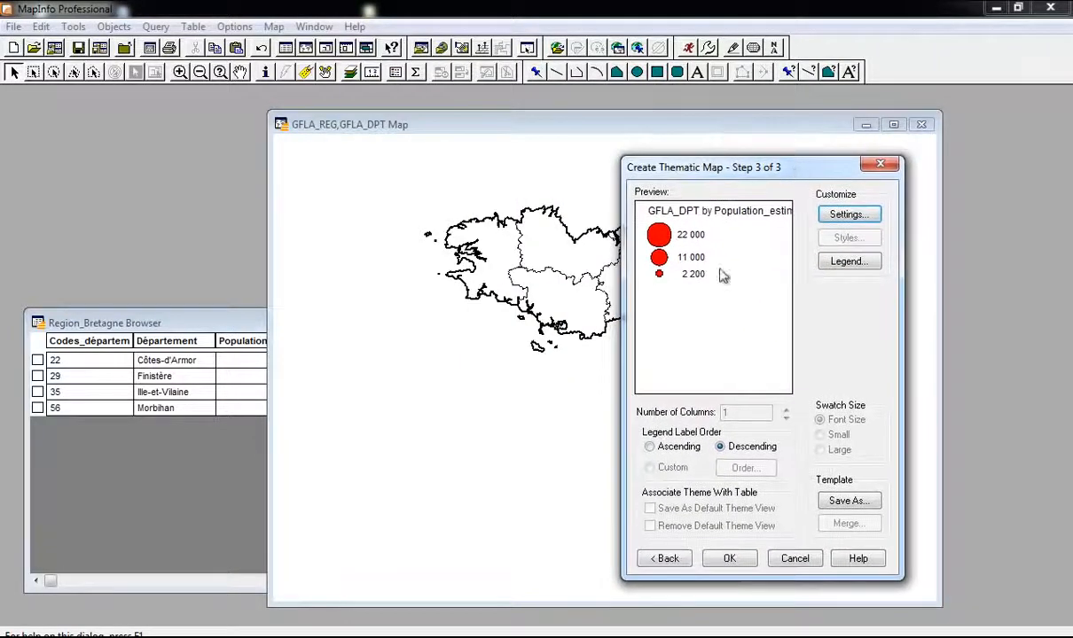
click(851, 219)
click(629, 422)
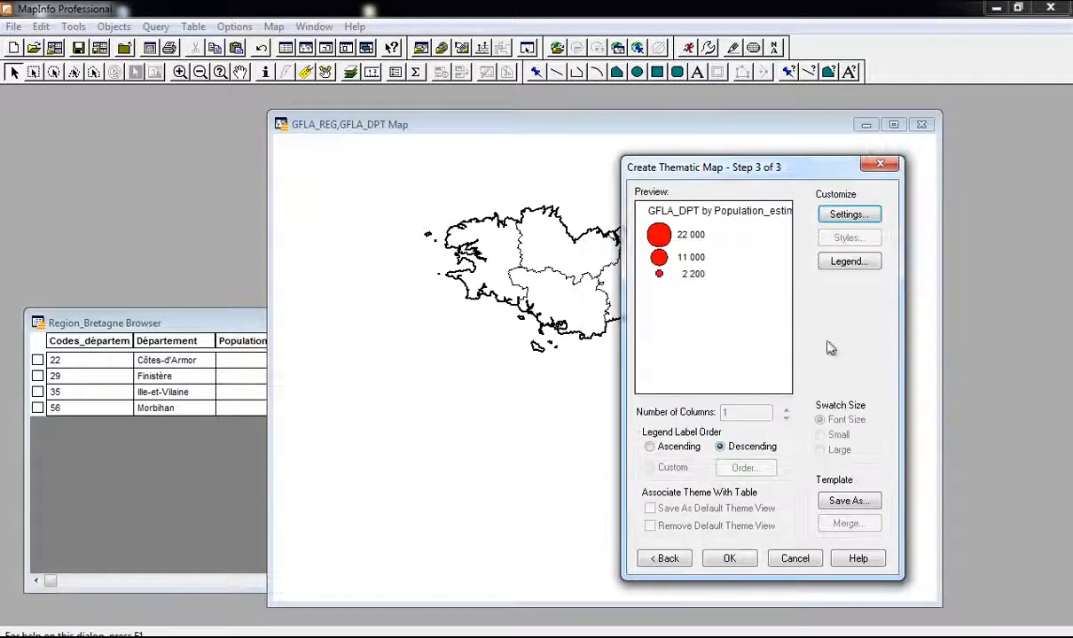
Step: Retitle the legend 'Population estimée en Zone Inondable'
click(872, 266)
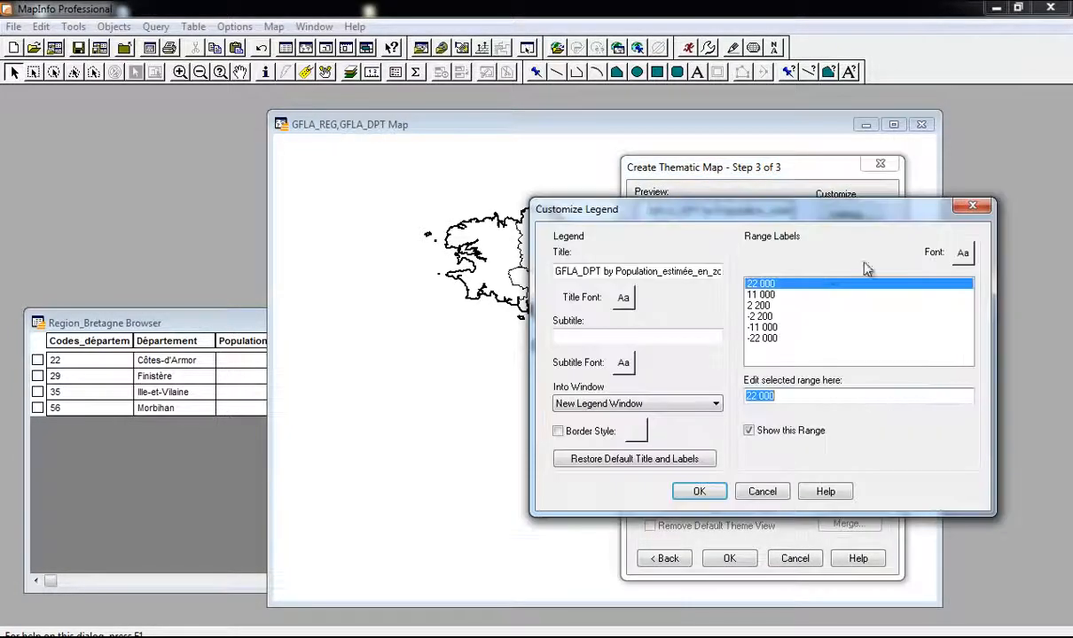
click(685, 272)
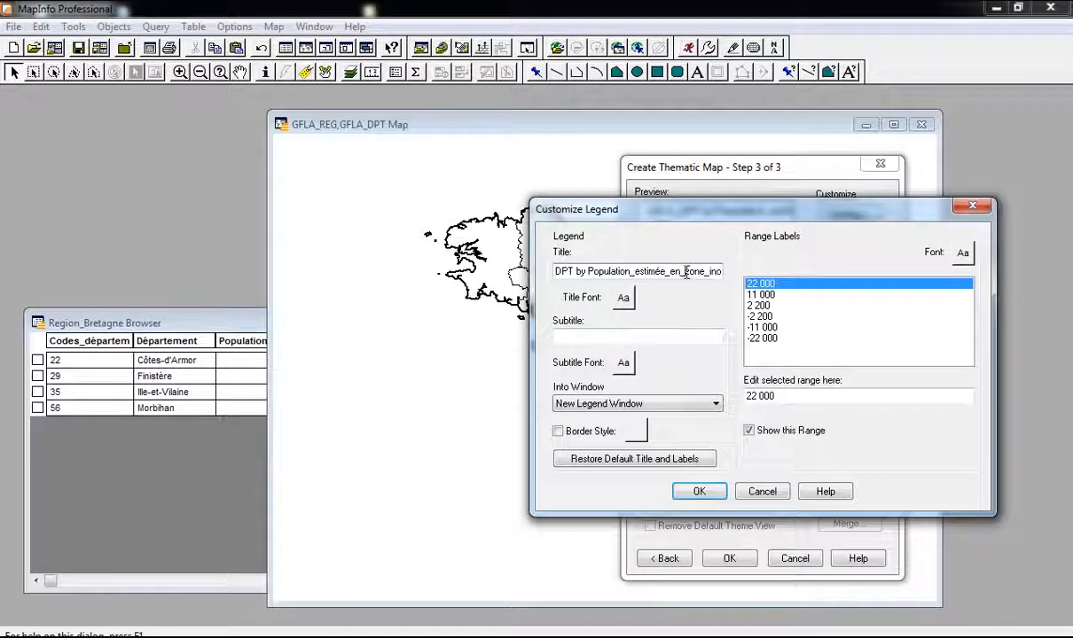
triple_click(587, 273)
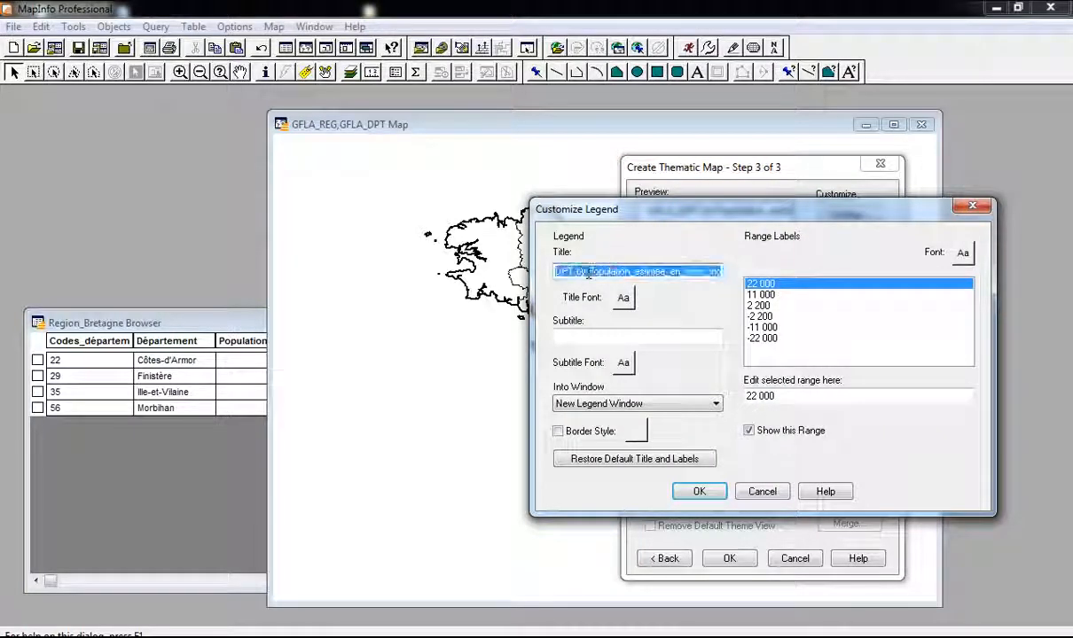
text(p)
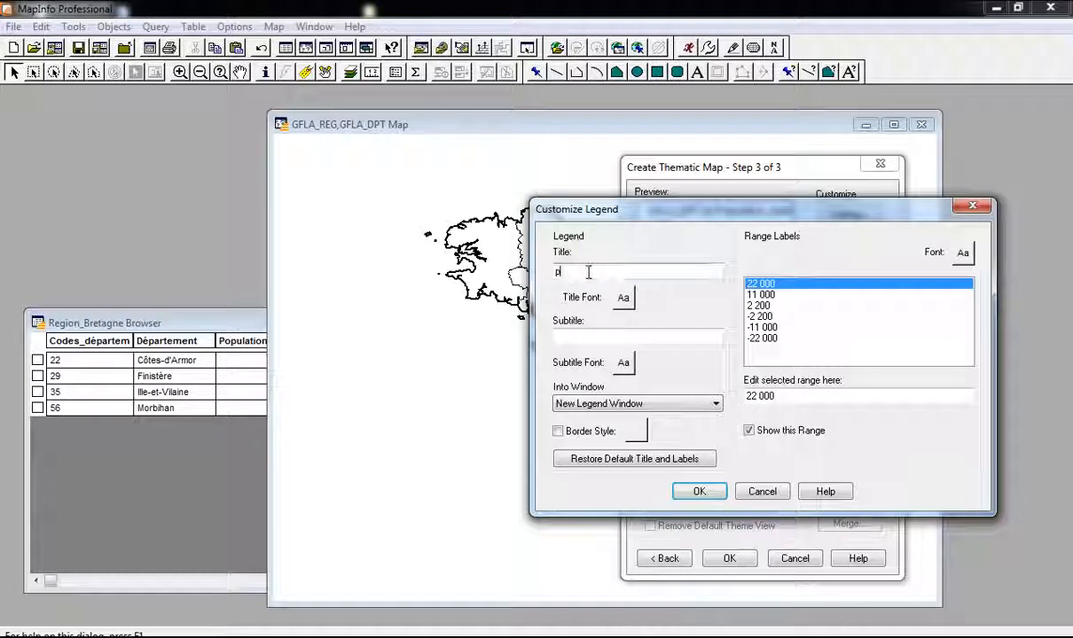
text(OPULATION)
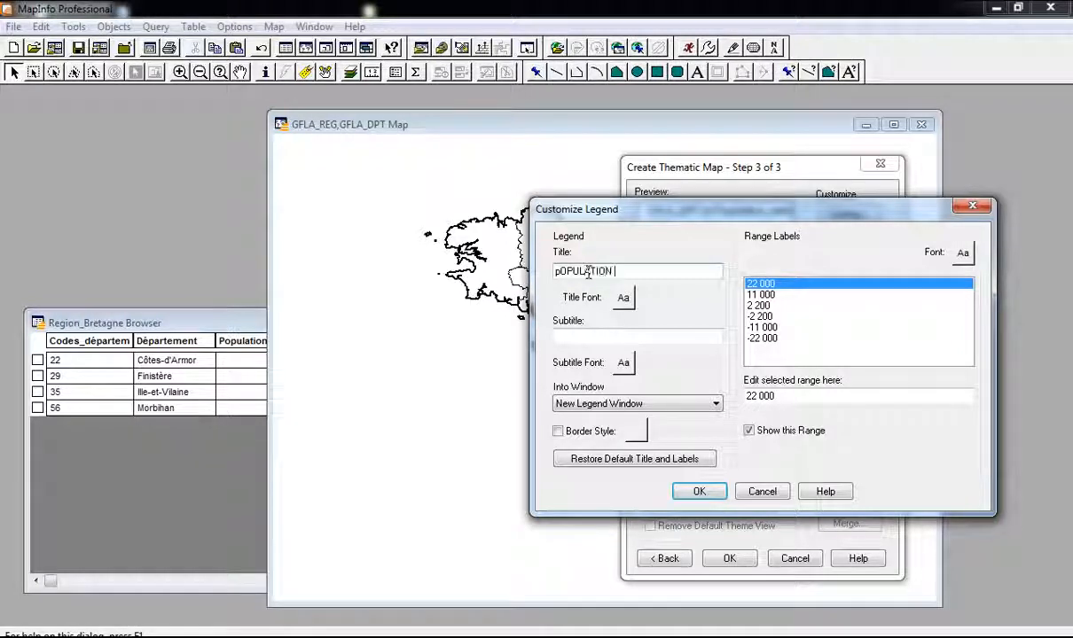
double_click(587, 273)
text(pop)
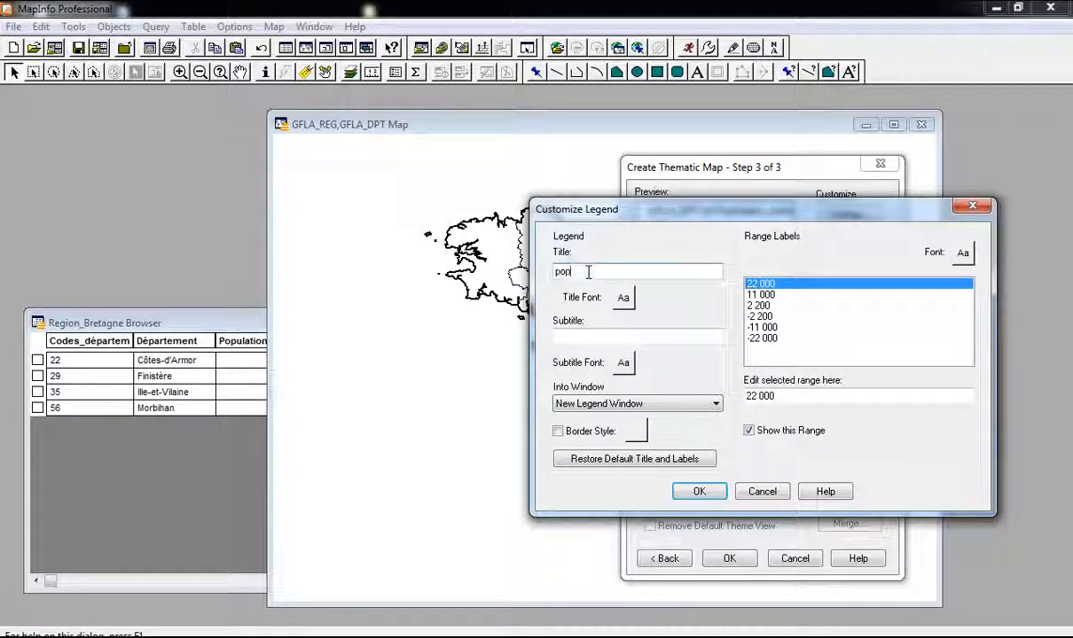
text(ula)
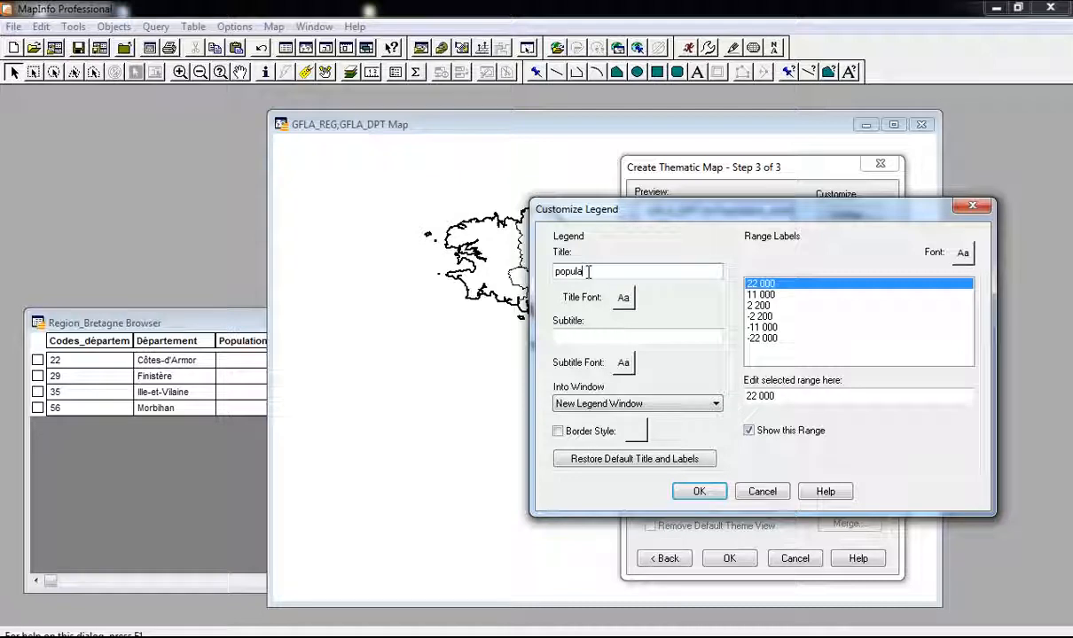
text(ti)
key(BackSpace)
text(P)
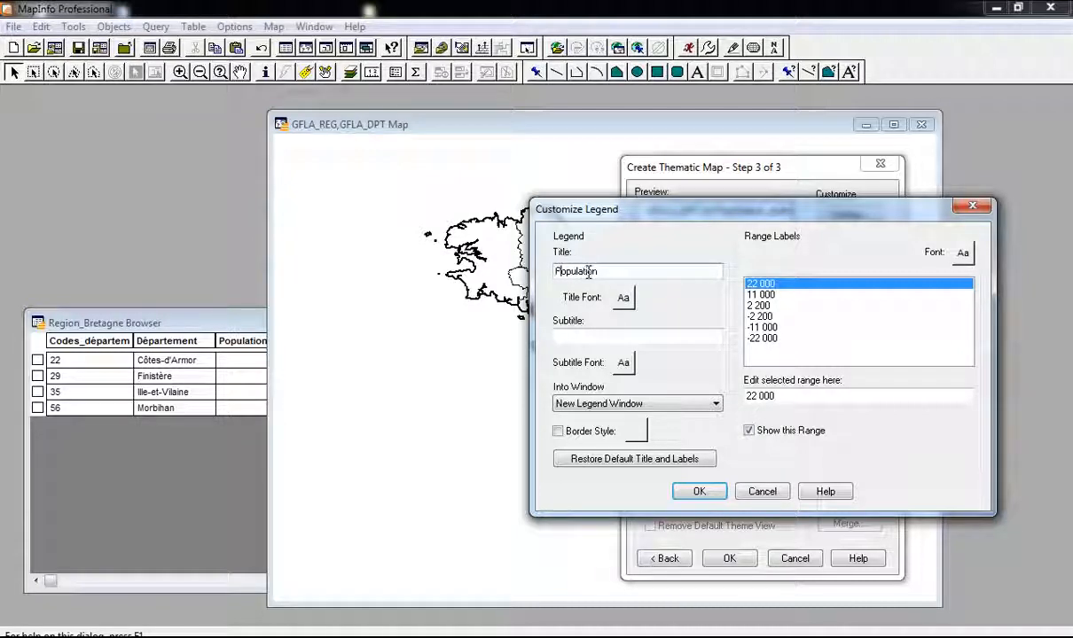
key(End)
text(estim)
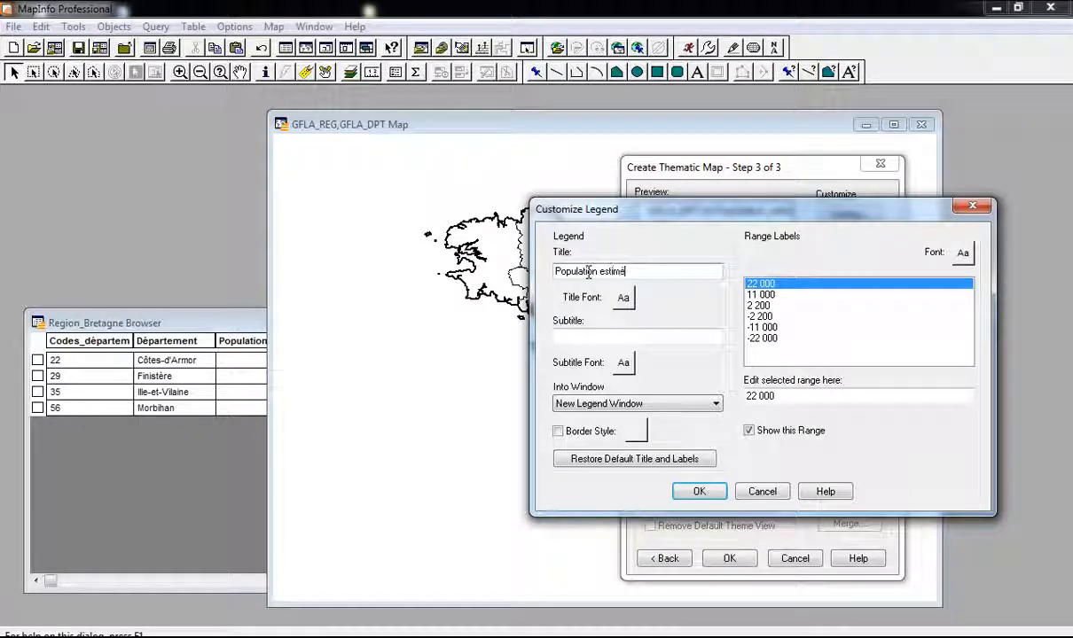
text(ée en )
text(Zone OIn)
text(In)
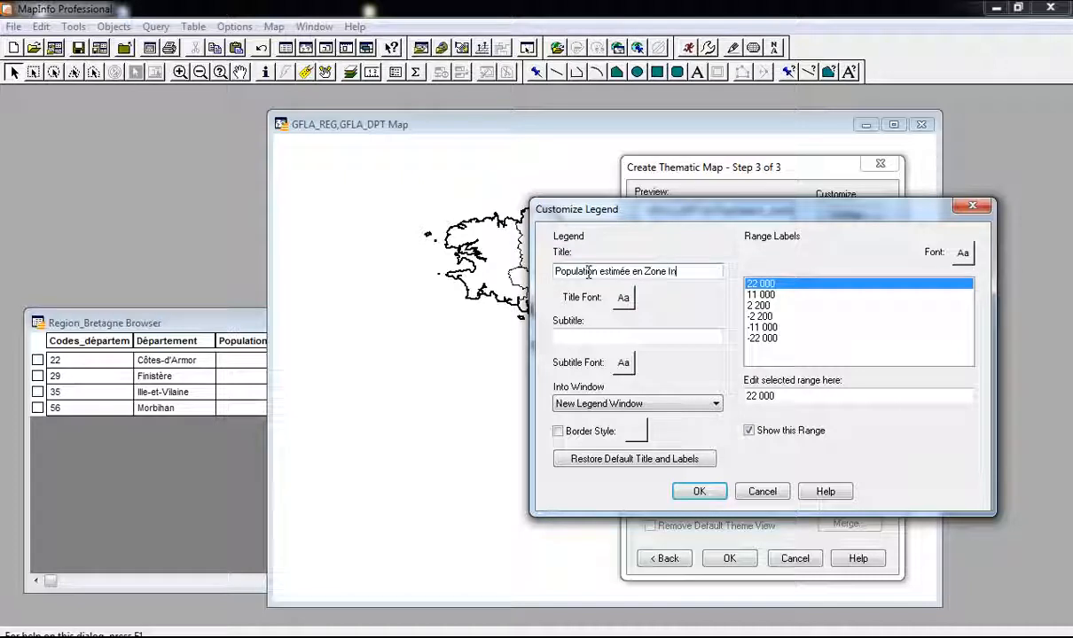
text(ondable)
Step: Add subtitle 'Source INSEE 2008', with a bold 11 pt title and italic subtitle
click(583, 342)
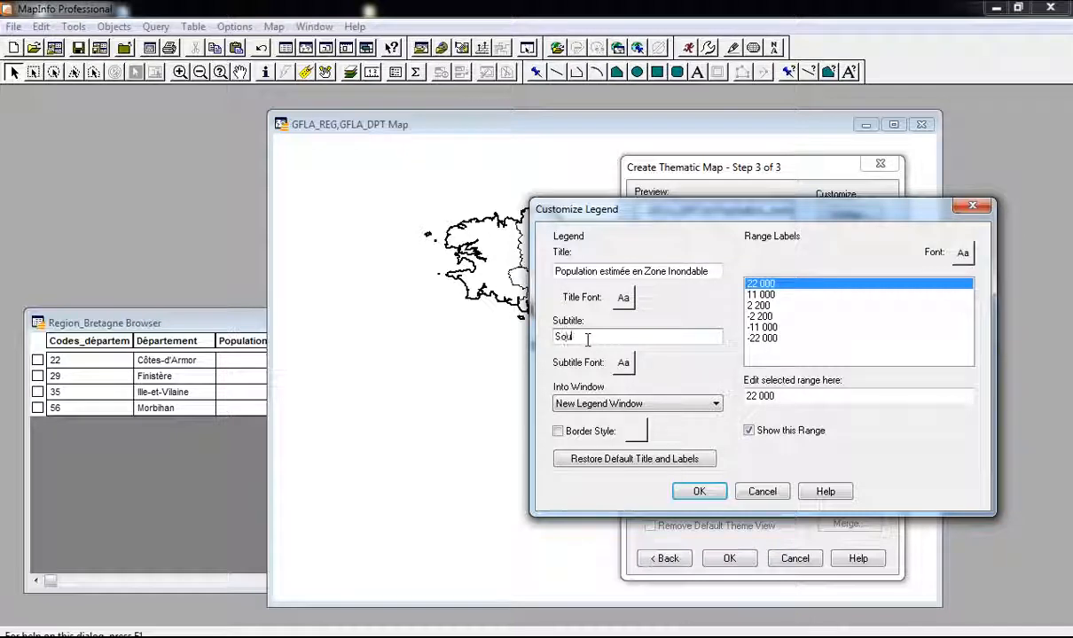
text(Source :INSEE )
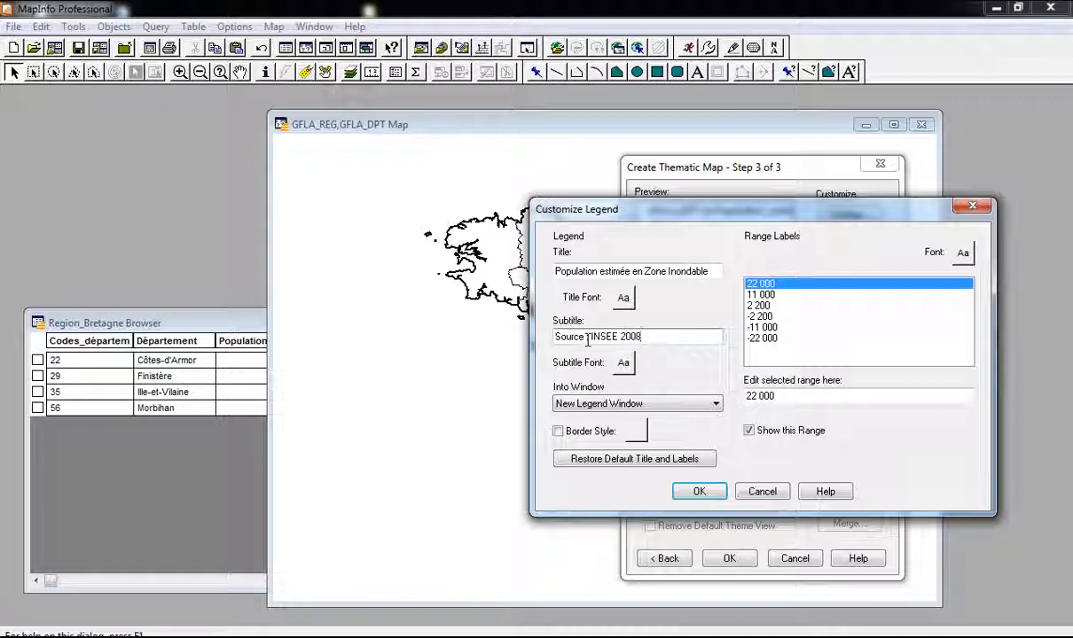
text(2008)
click(623, 297)
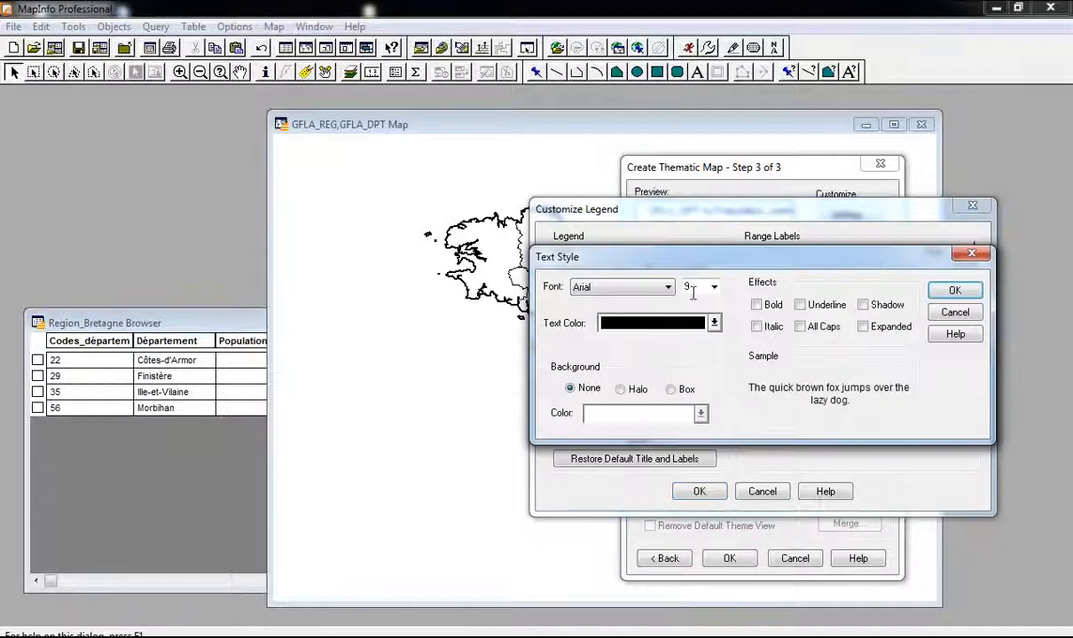
text(11)
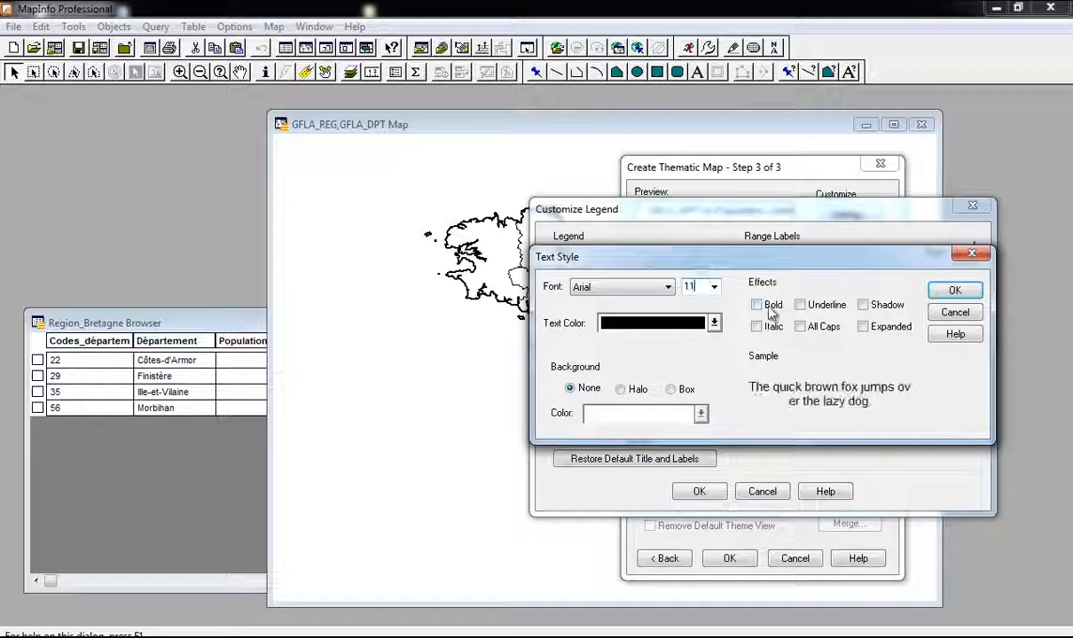
click(765, 305)
click(955, 290)
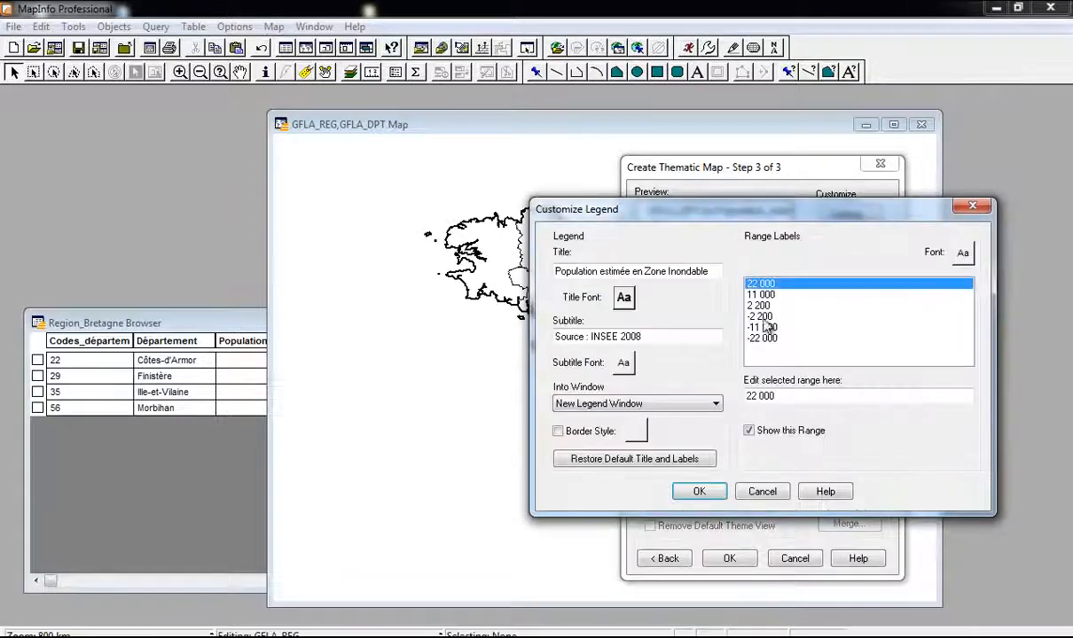
click(618, 364)
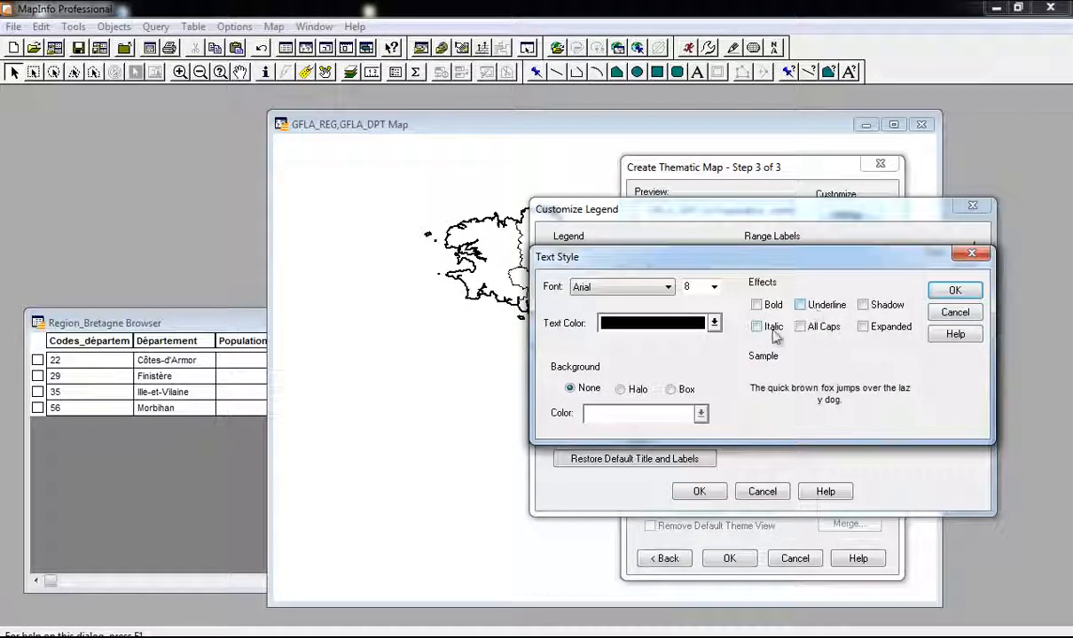
click(758, 327)
click(955, 291)
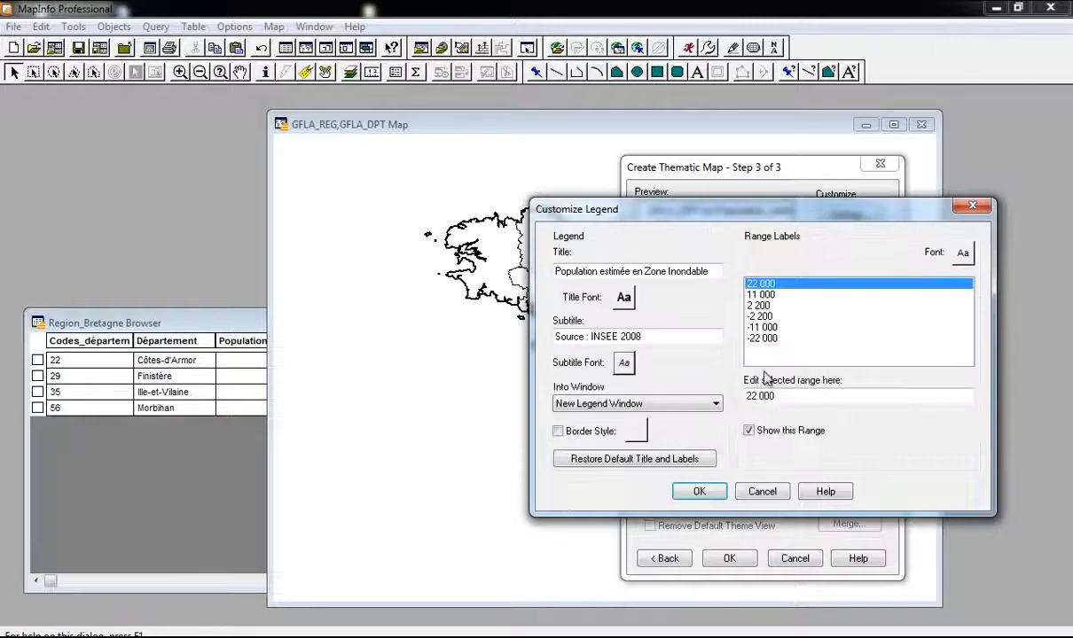
click(700, 491)
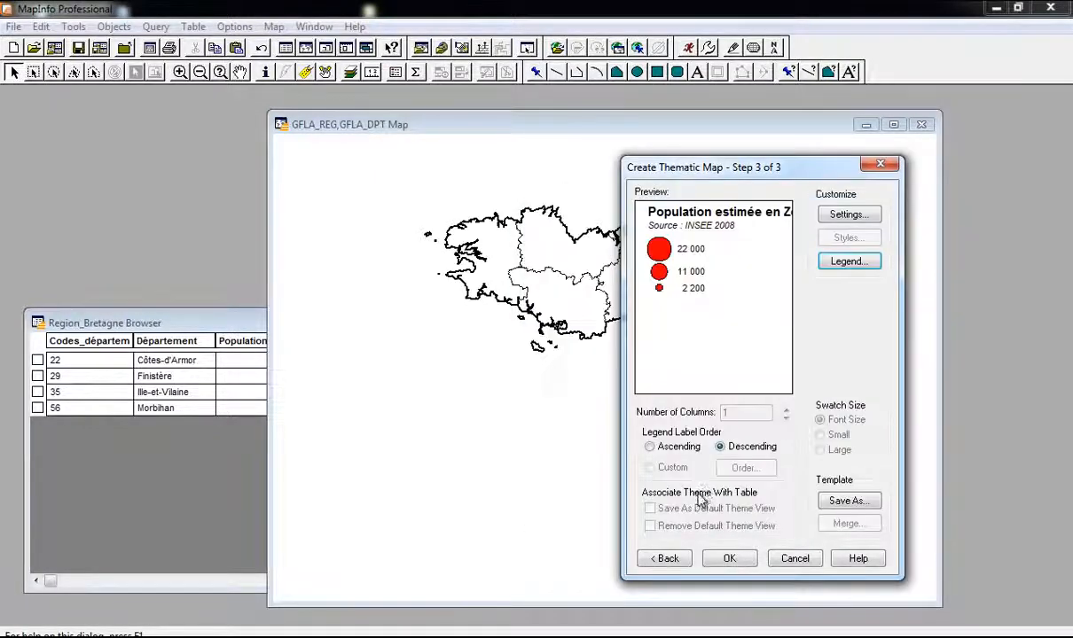
Step: Finish the graduated-circle theme and move the map window left to reveal the legend
click(728, 557)
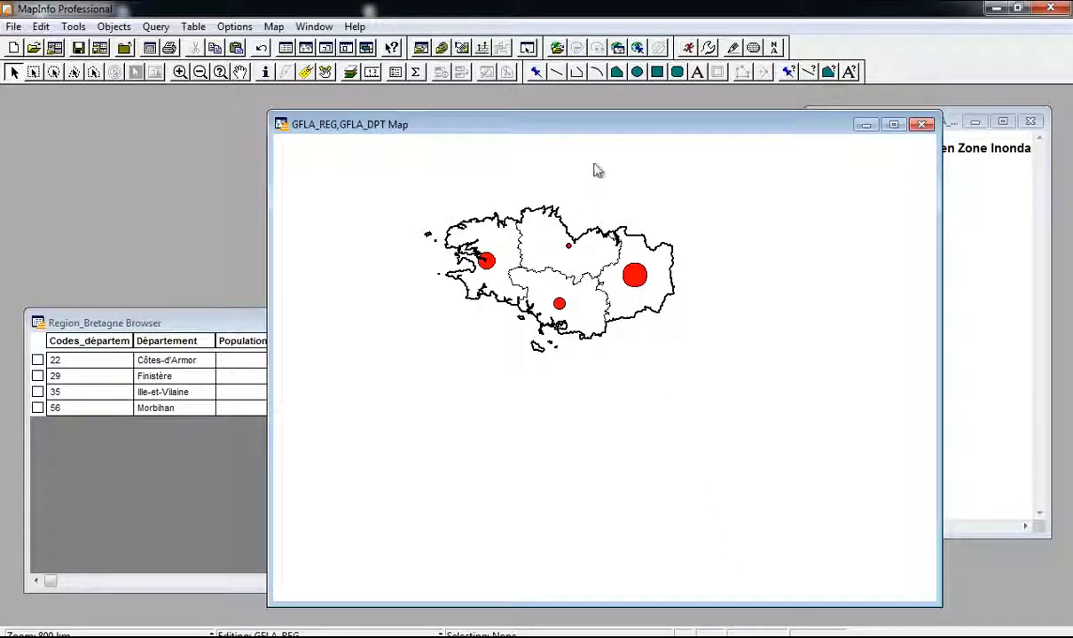
drag(603, 130, 455, 123)
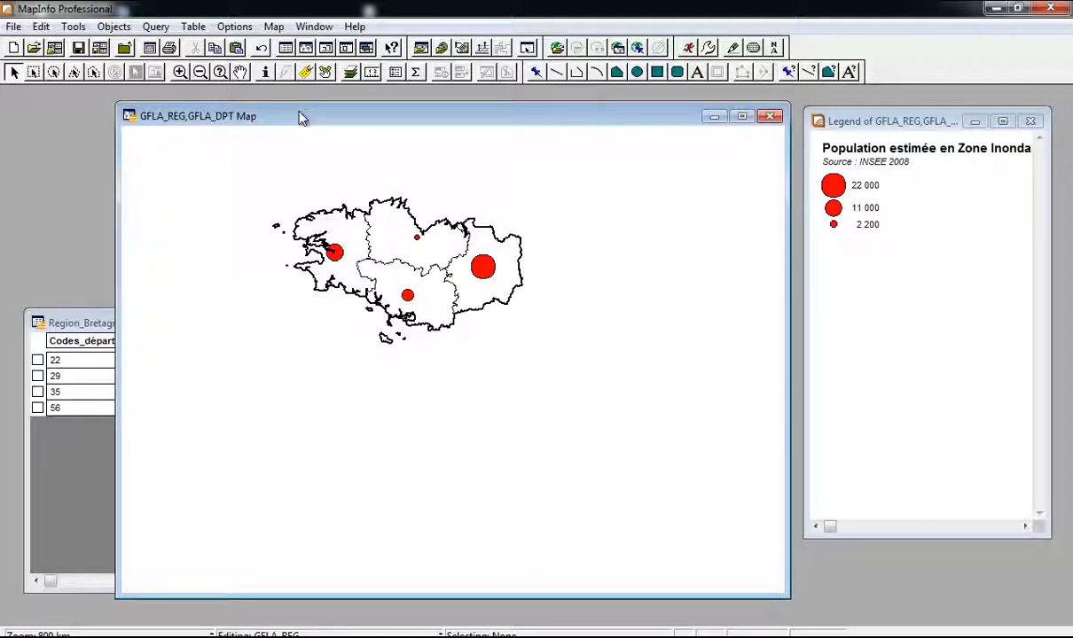
click(275, 27)
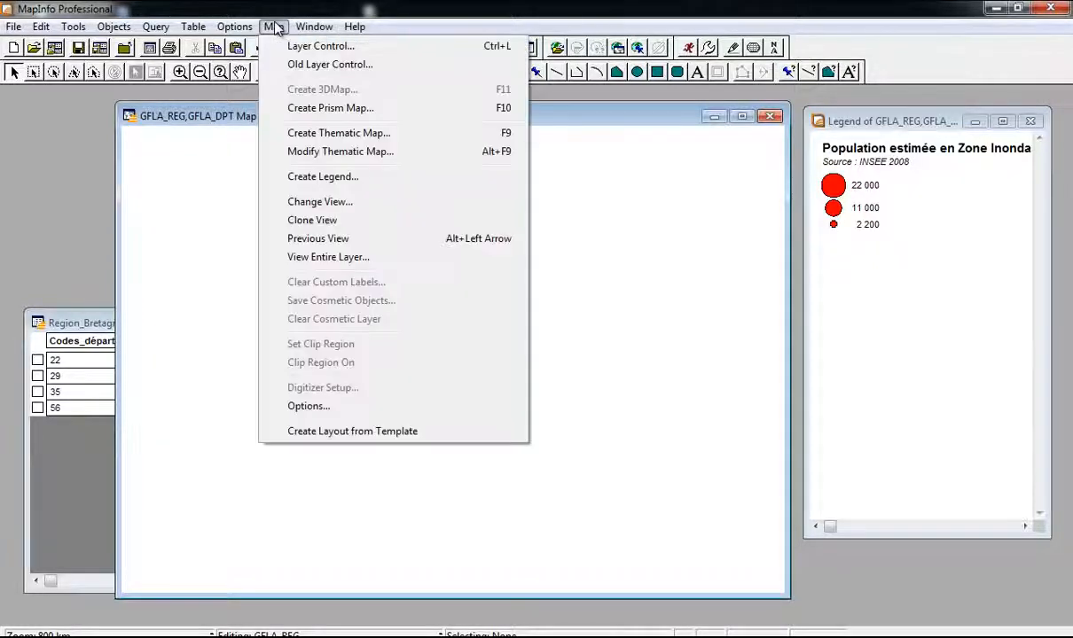
Step: Start a Ranges thematic map and browse templates toward a sequential blue region template
click(397, 137)
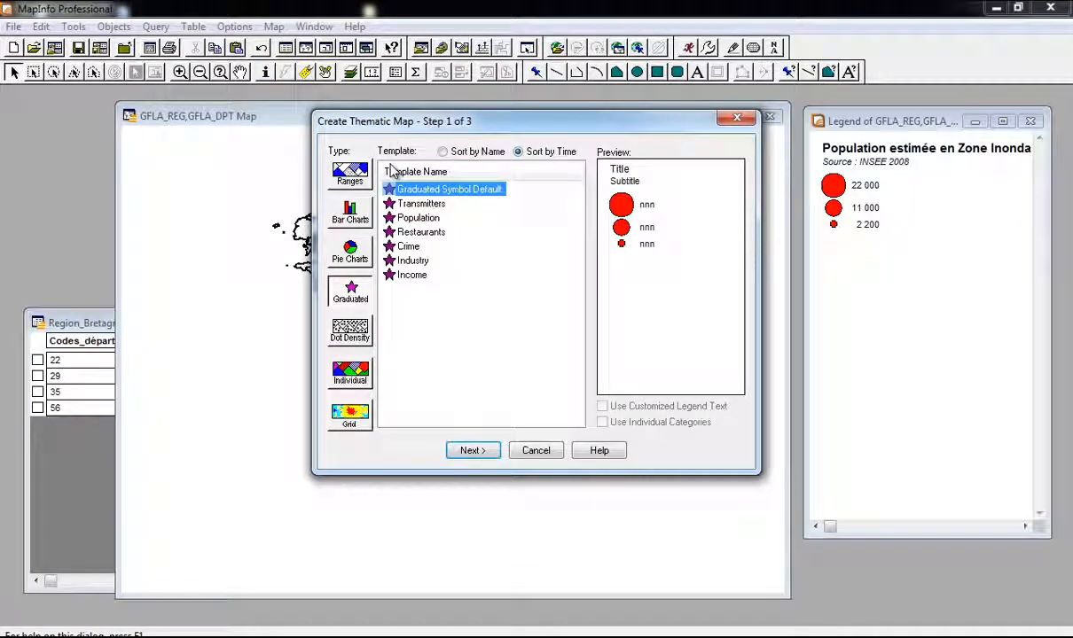
click(351, 179)
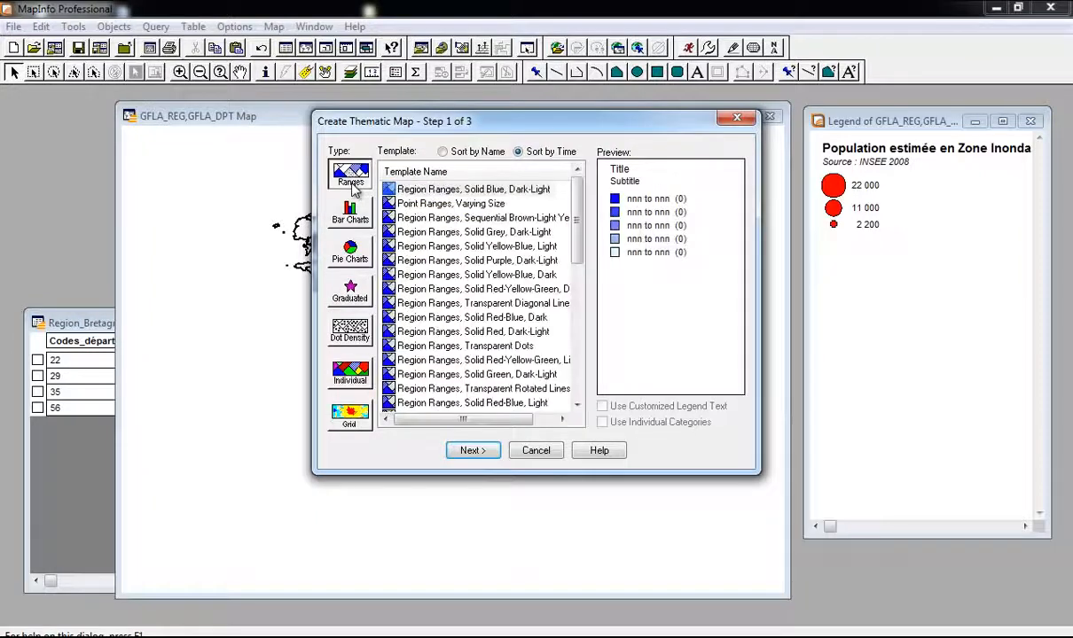
click(406, 205)
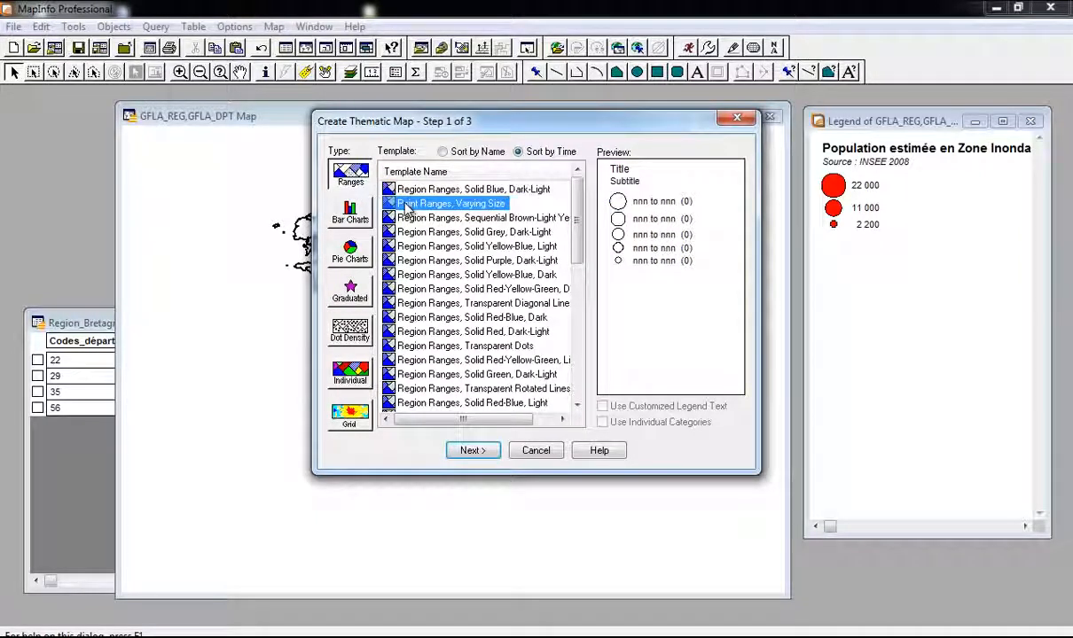
key(Down)
key(Down)
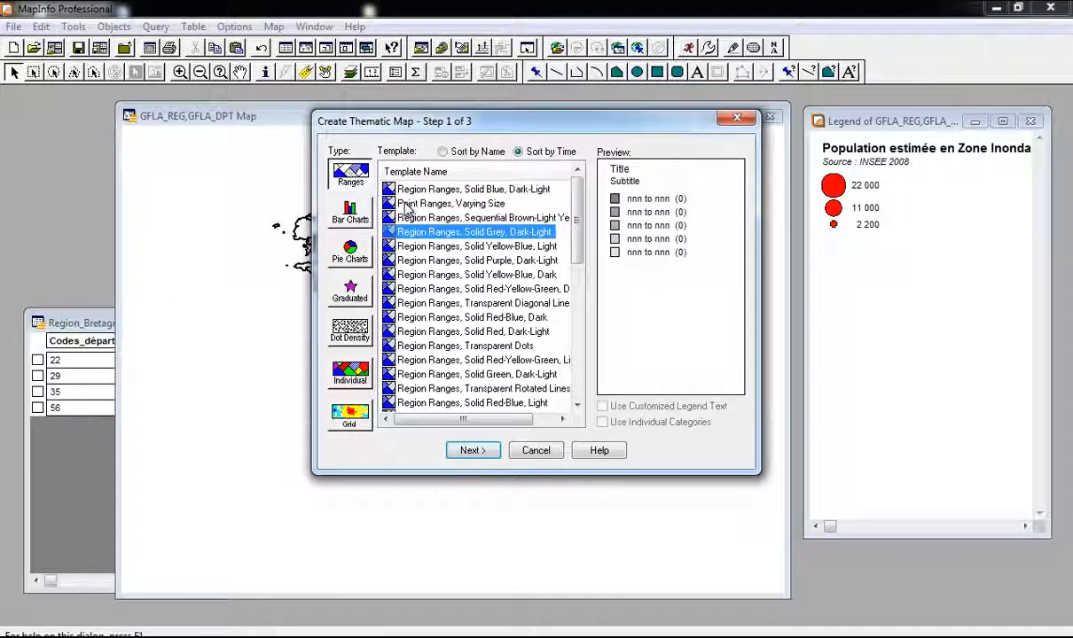
key(Down)
key(Down)
key(Down)
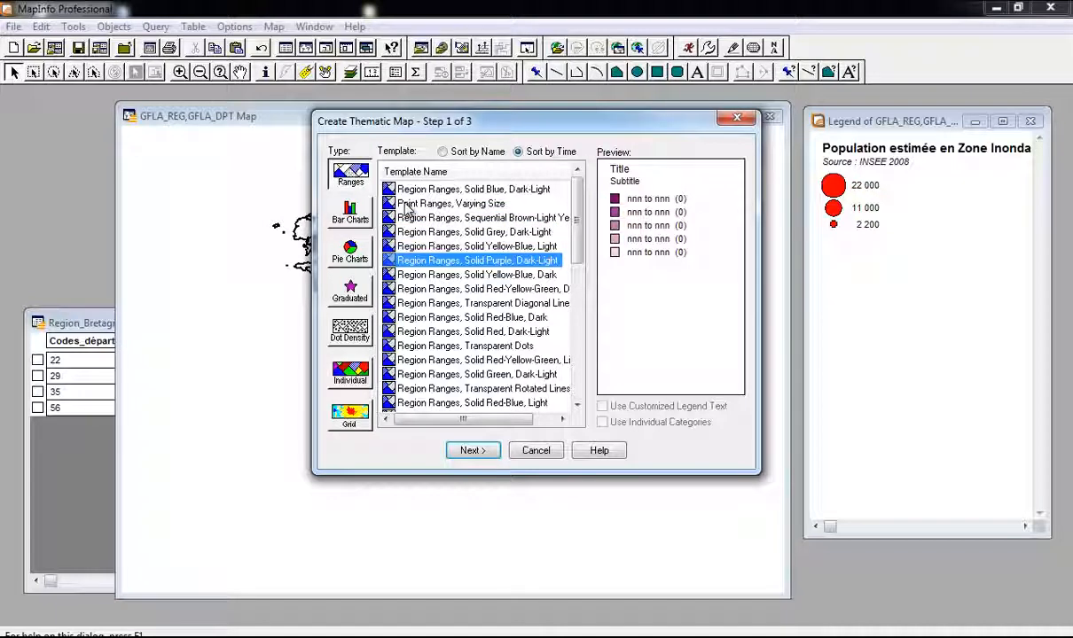
key(Up)
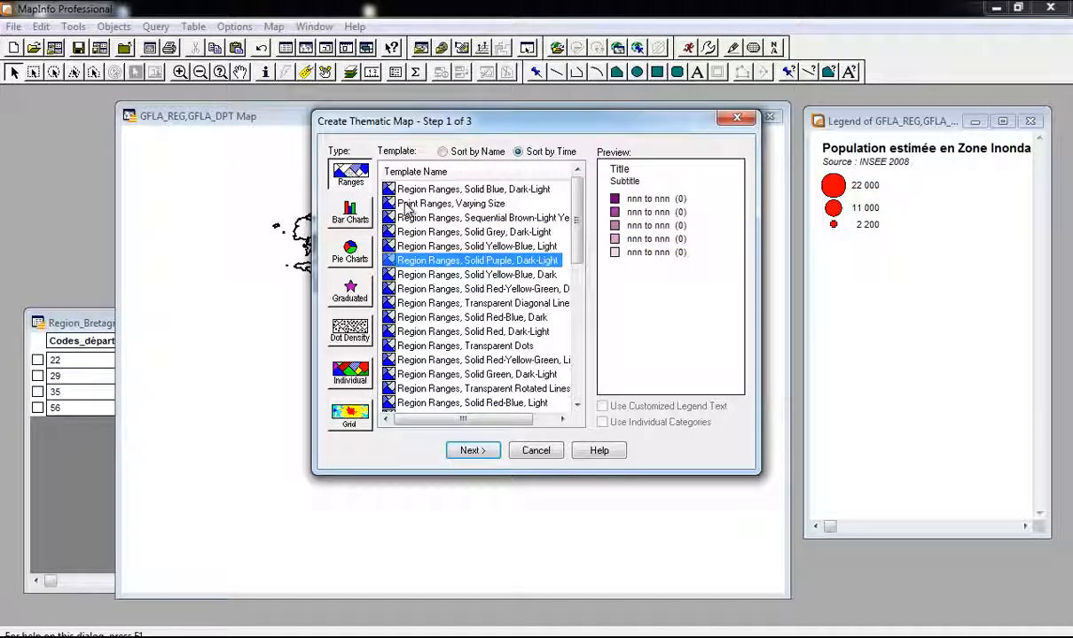
key(Down)
key(Down)
key(Down)
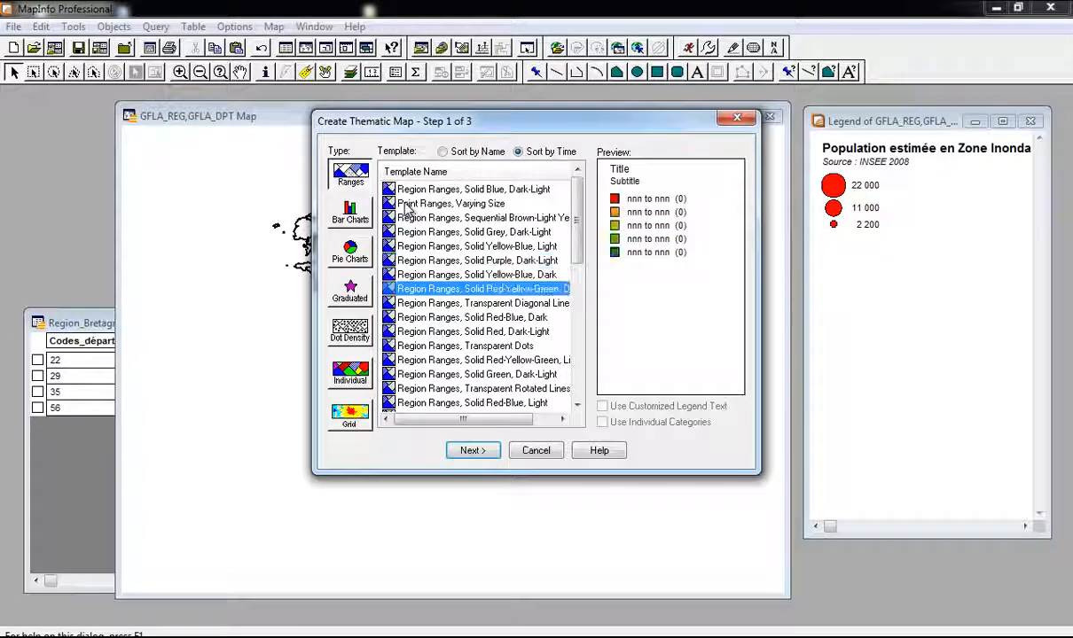
key(Down)
key(Down)
key(Down)
key(Down)
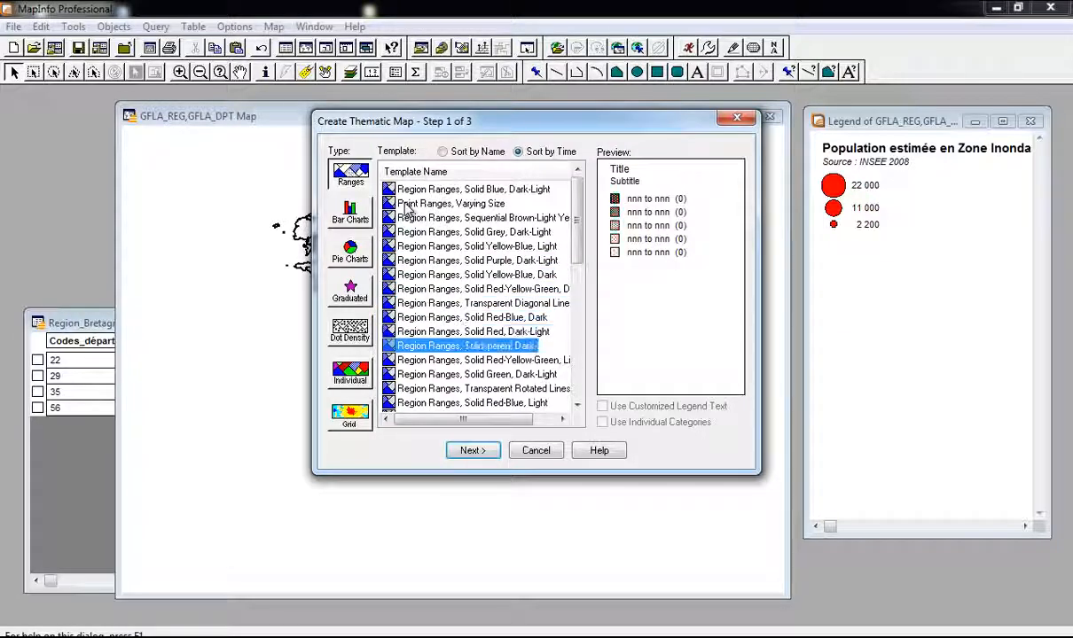
key(Down)
key(Down)
key(Down)
key(Down)
key(Down)
key(Down)
key(Down)
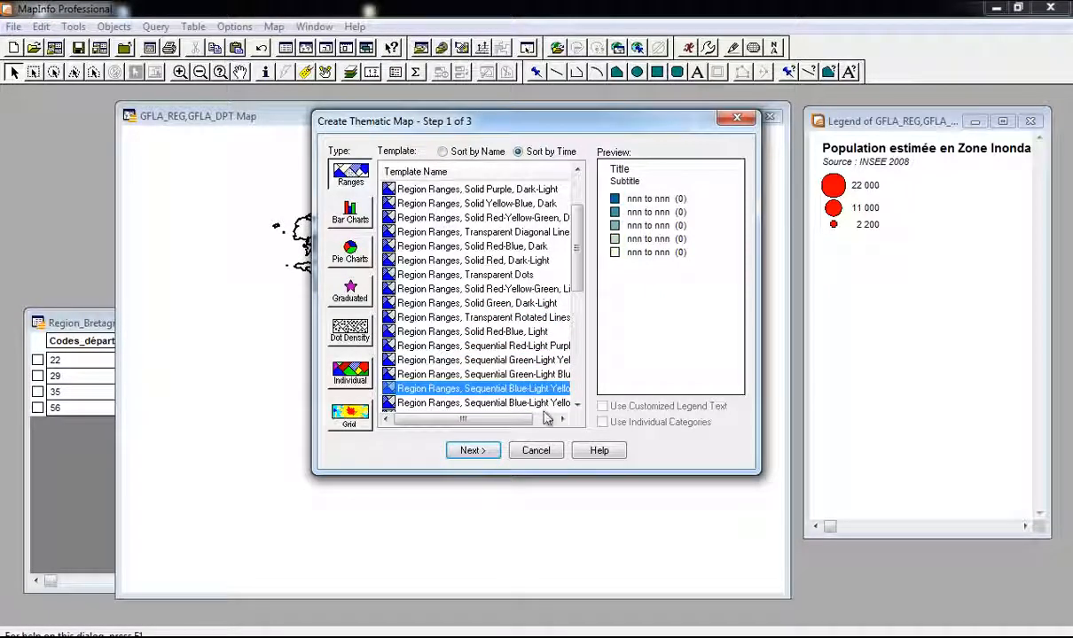
Step: Keep GFLA_DPT and join Region_Bretagne's Taux_de_couverture column as the theme values
click(473, 453)
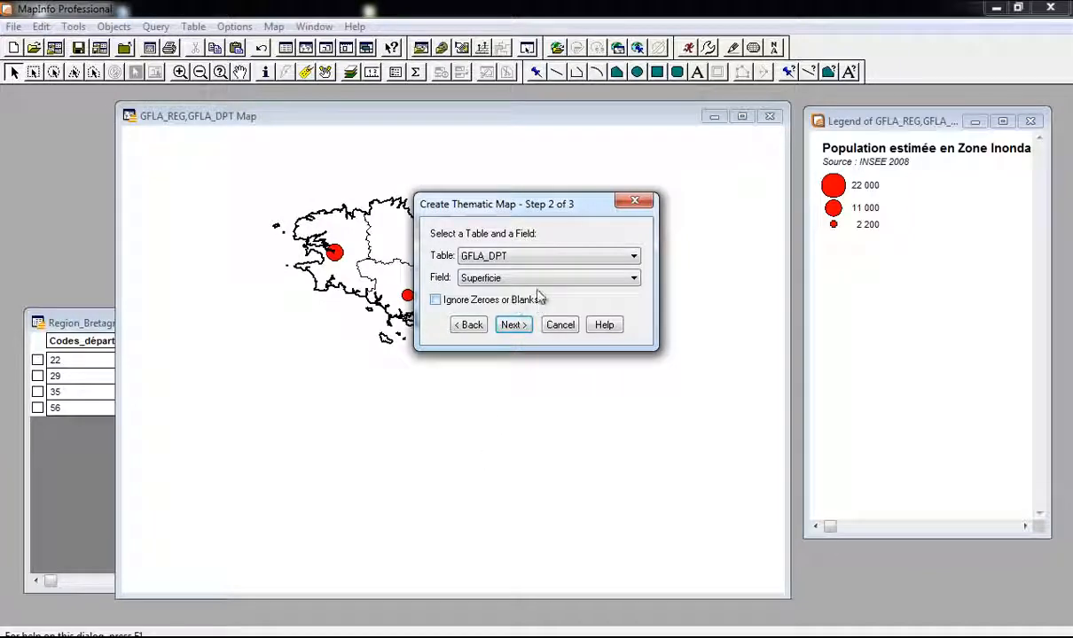
click(528, 259)
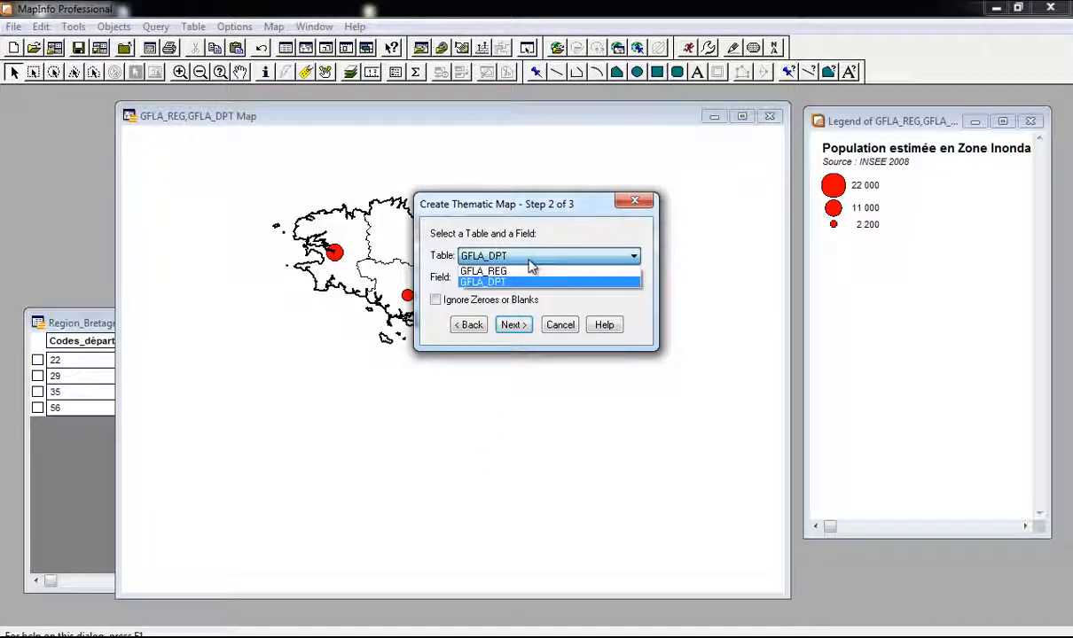
click(514, 281)
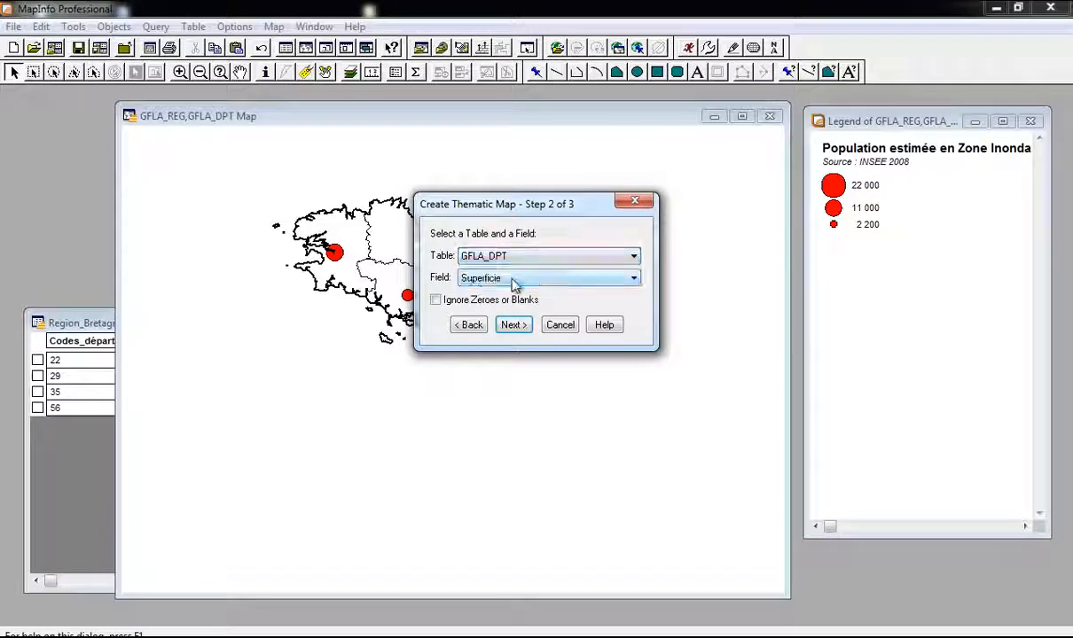
click(514, 282)
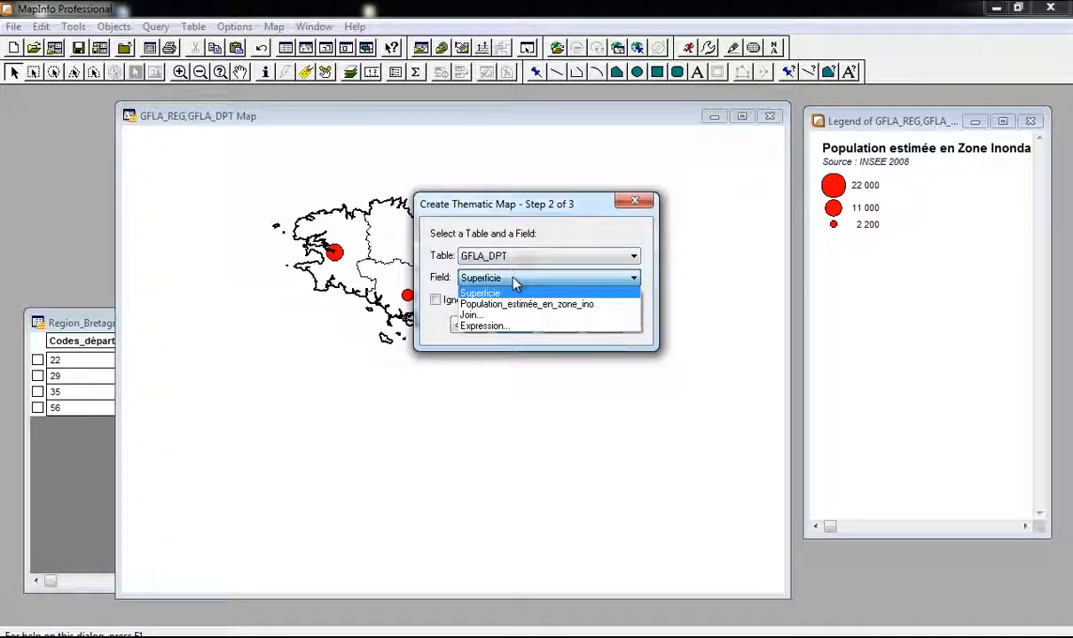
click(514, 316)
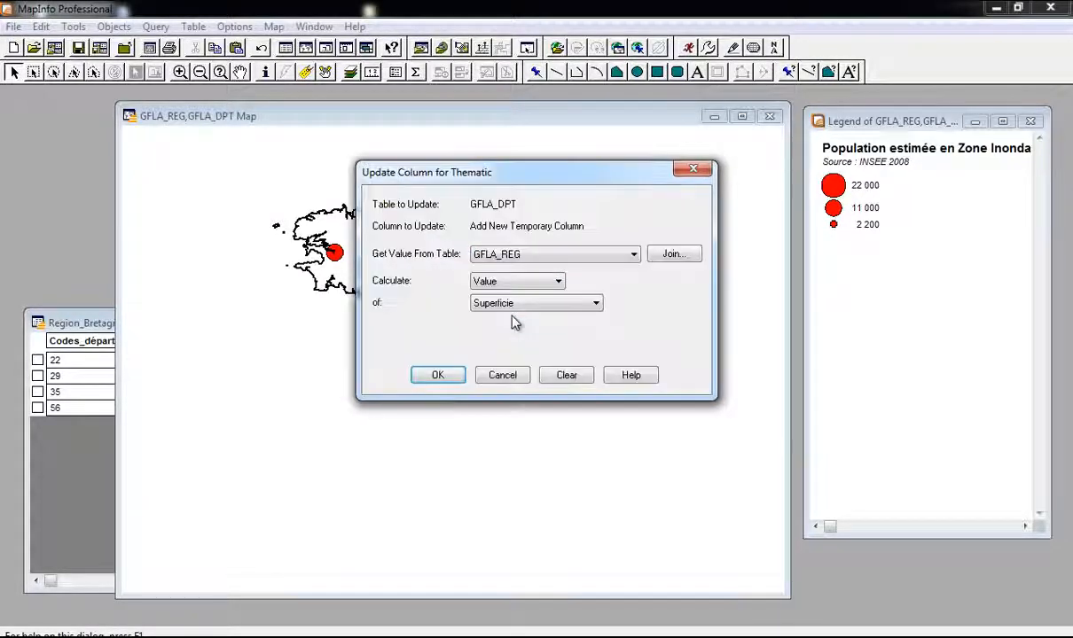
click(538, 257)
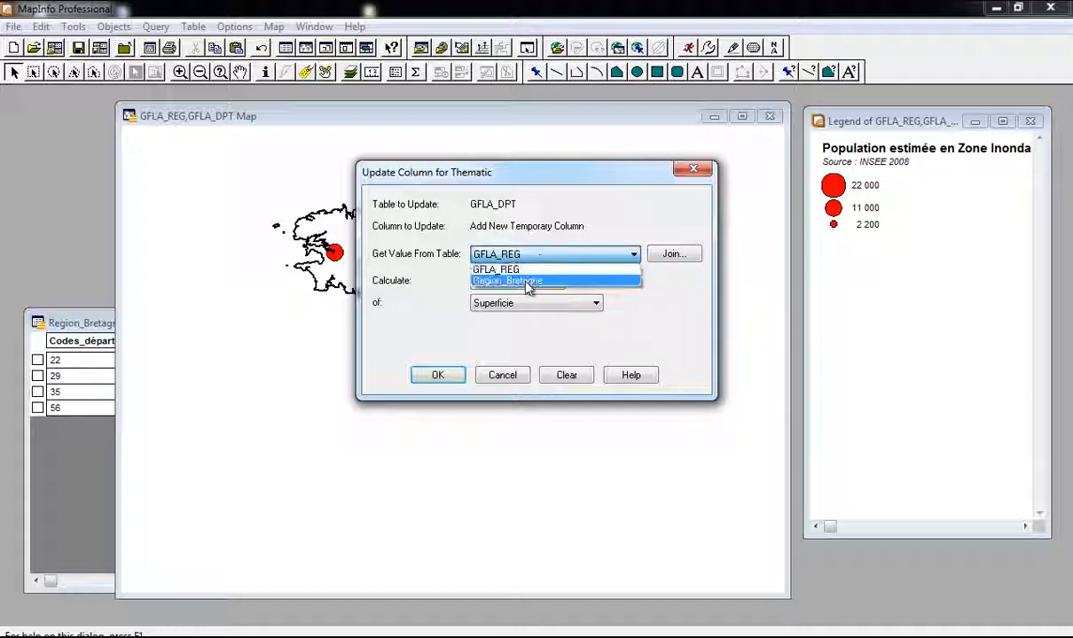
click(528, 280)
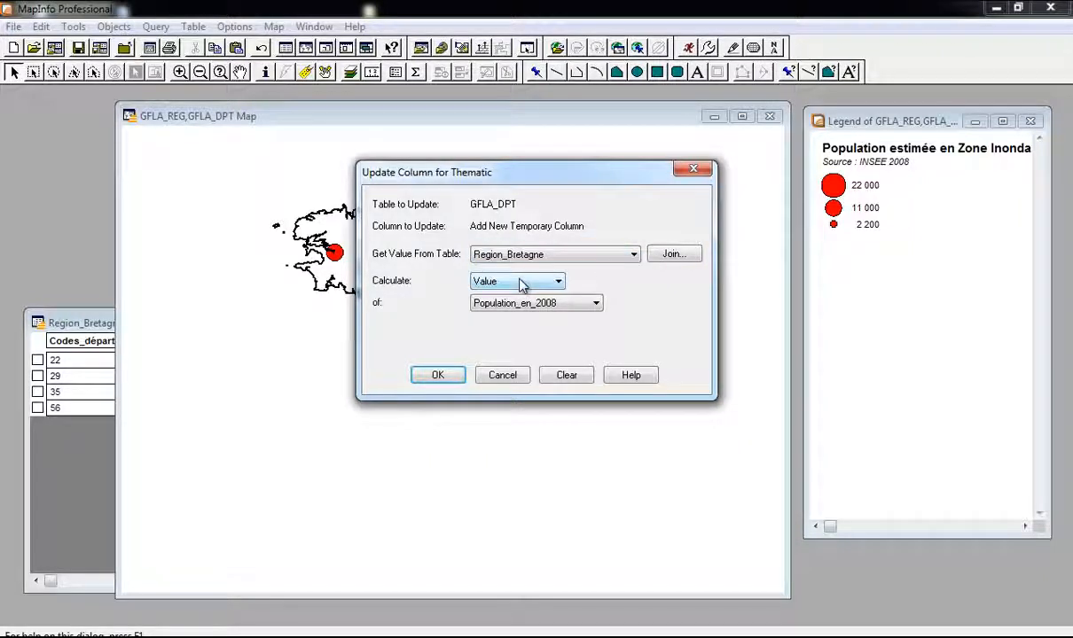
click(576, 304)
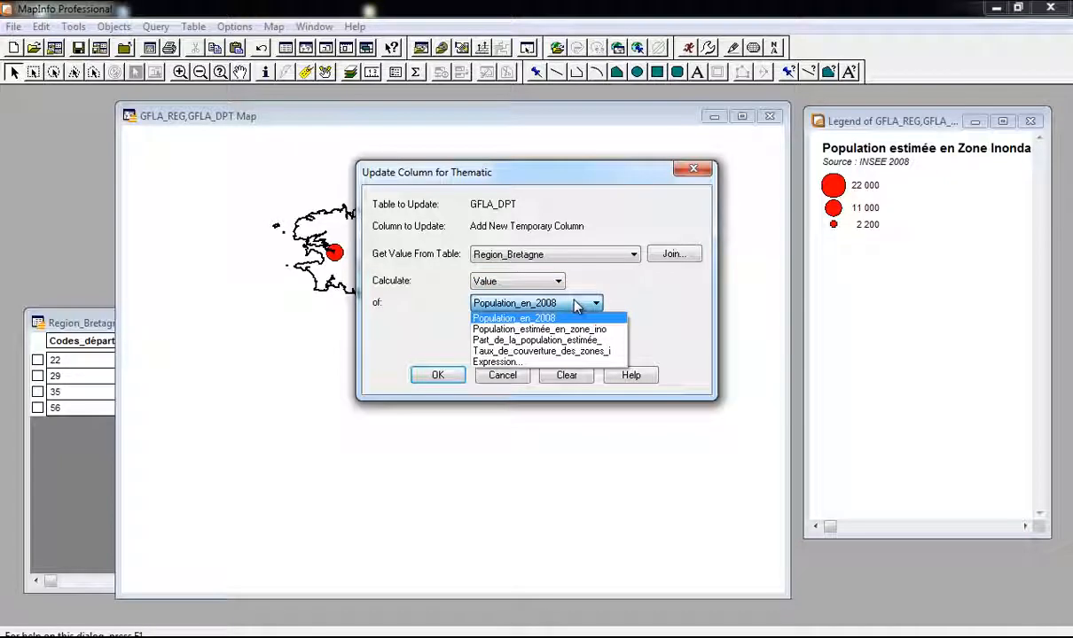
click(581, 355)
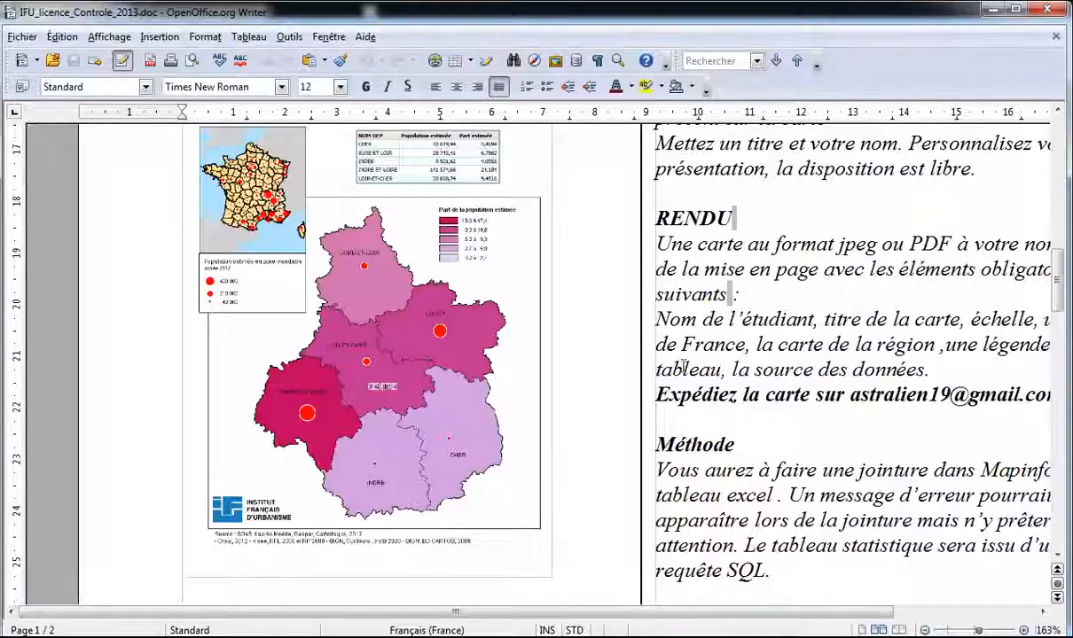
Step: Inspect the assignment's example flood-population map, then minimize Writer
click(493, 228)
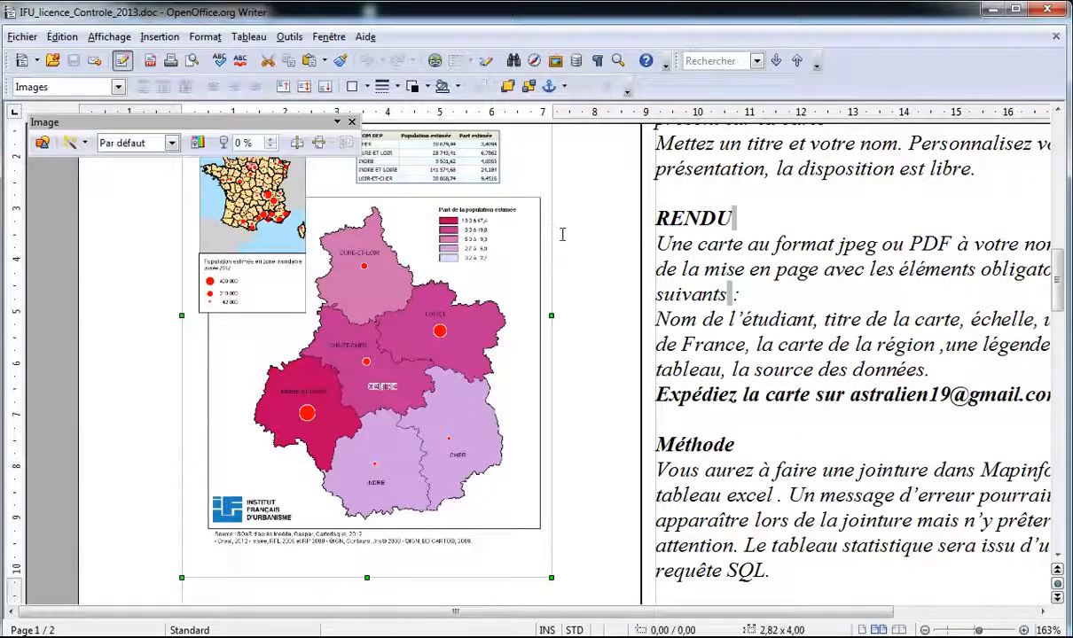
scroll(566, 233, up, 2)
click(568, 232)
scroll(470, 280, up, 1)
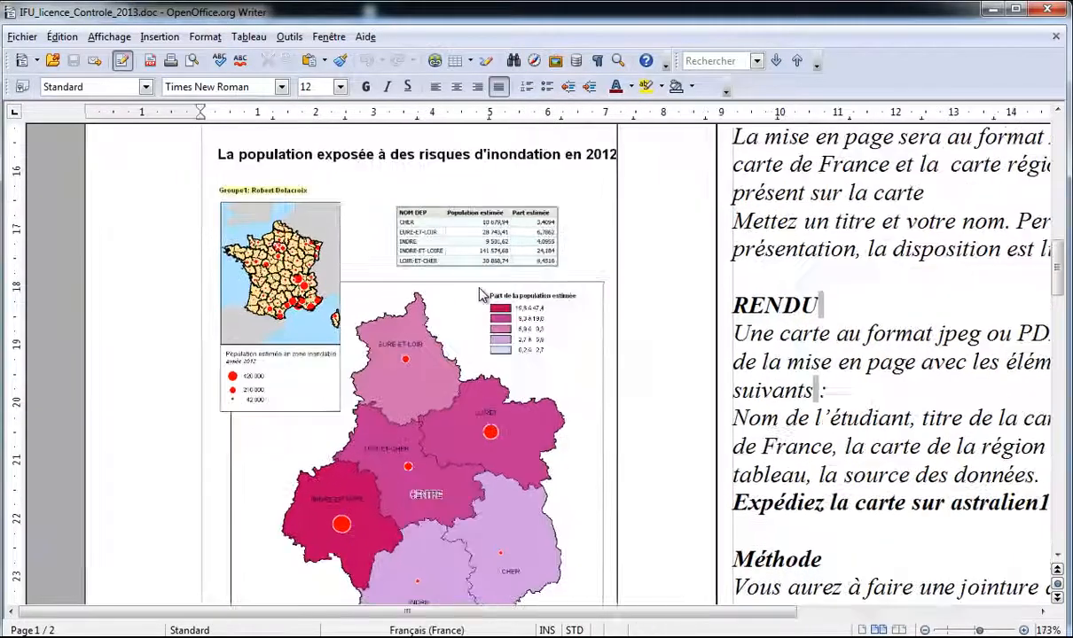
scroll(479, 293, up, 2)
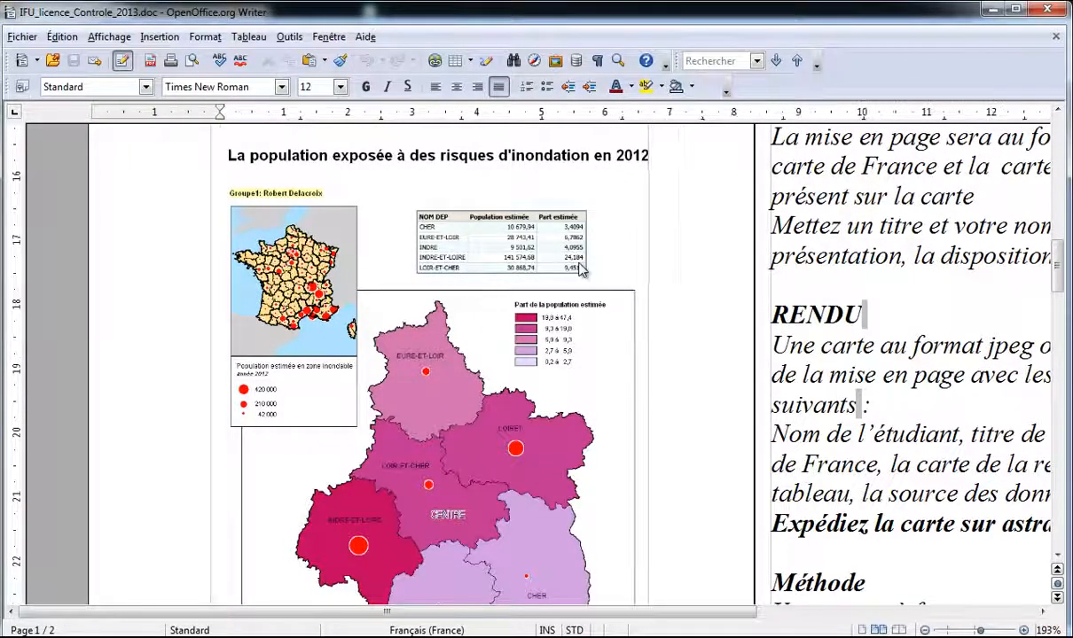
scroll(580, 269, up, 1)
scroll(581, 269, down, 1)
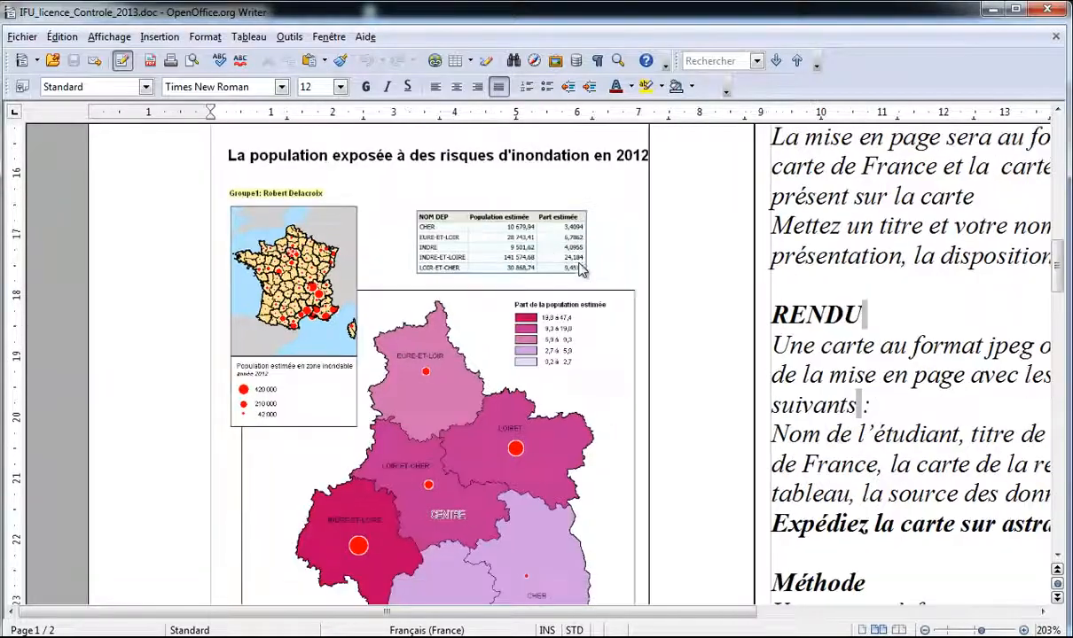
click(989, 13)
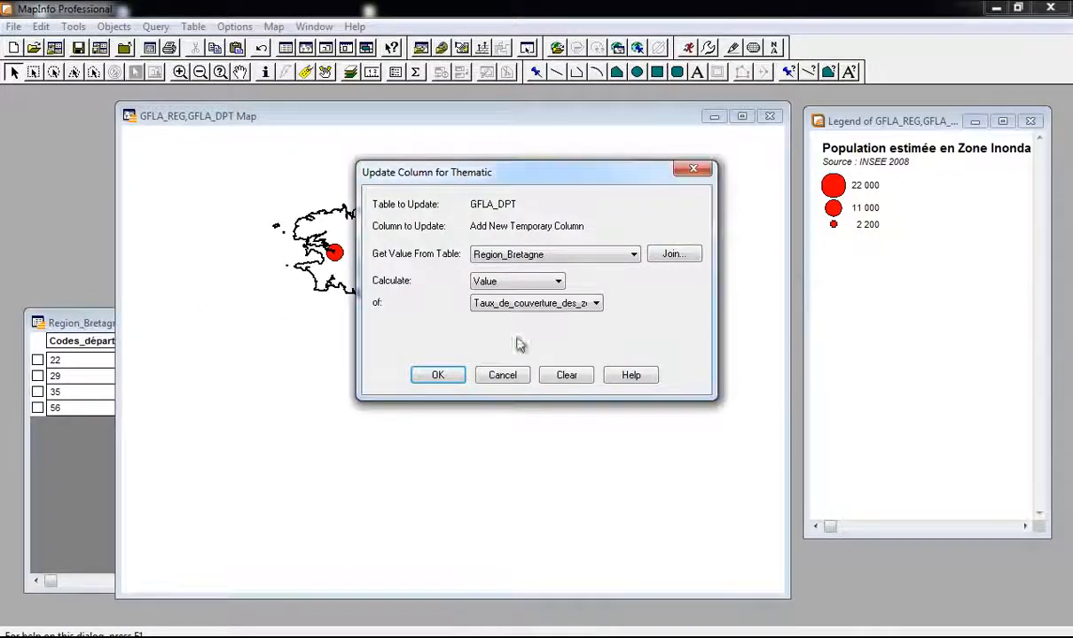
Step: Confirm the joined column, review the Region_Bretagne browser, and minimize it
click(438, 375)
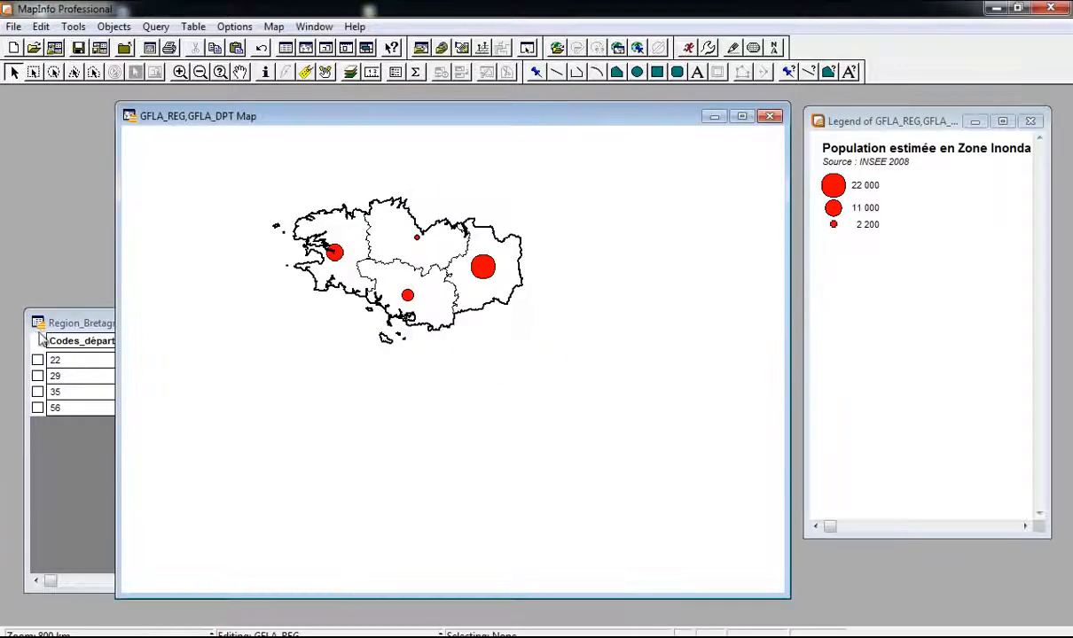
click(44, 321)
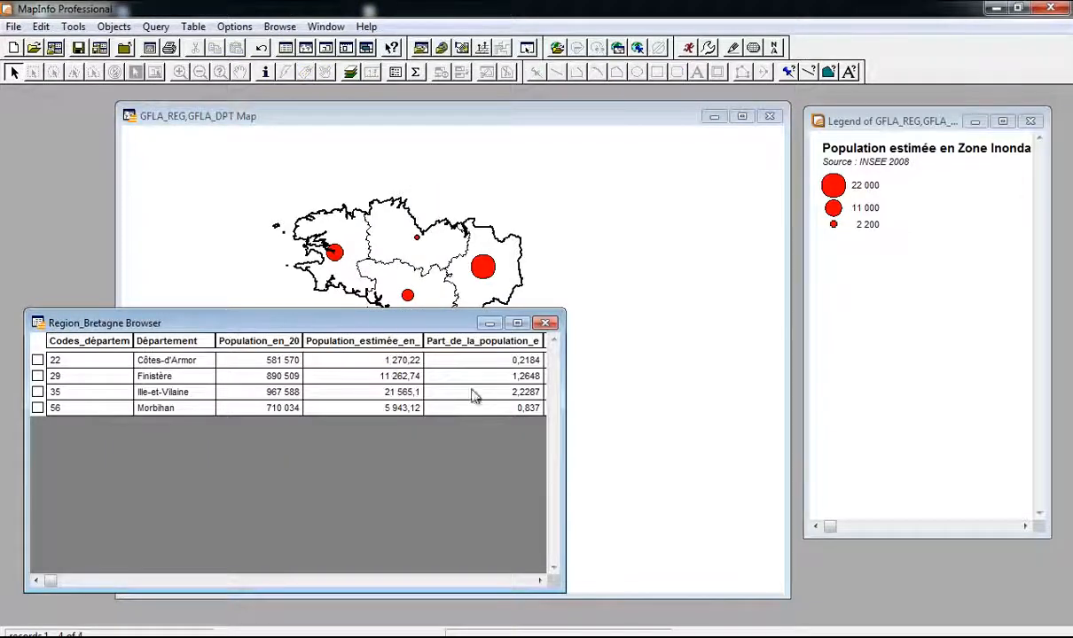
scroll(449, 432, right, 2)
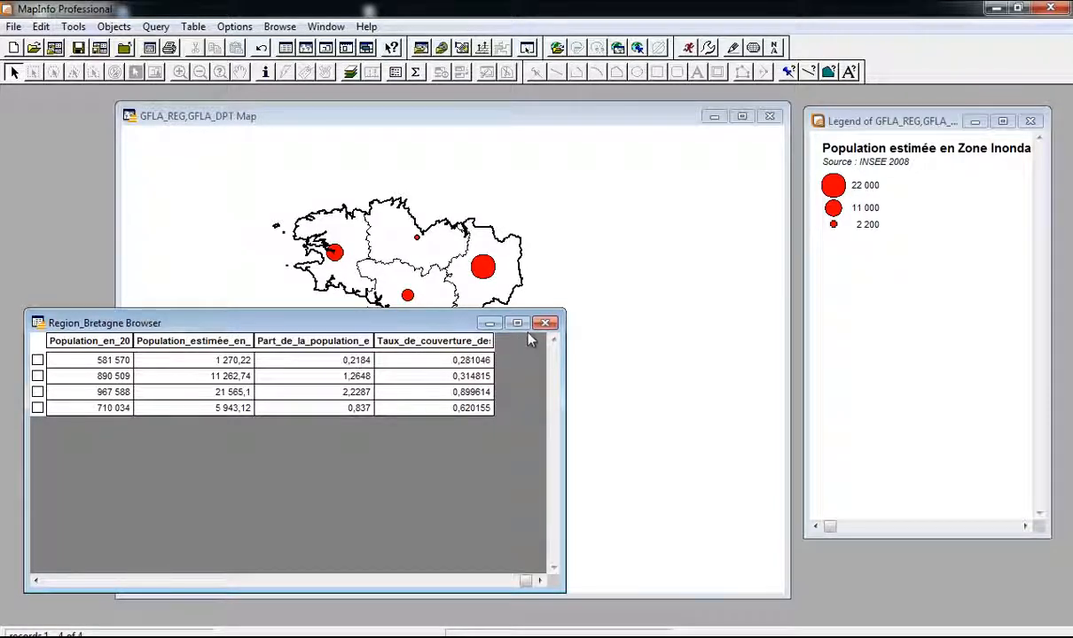
click(489, 323)
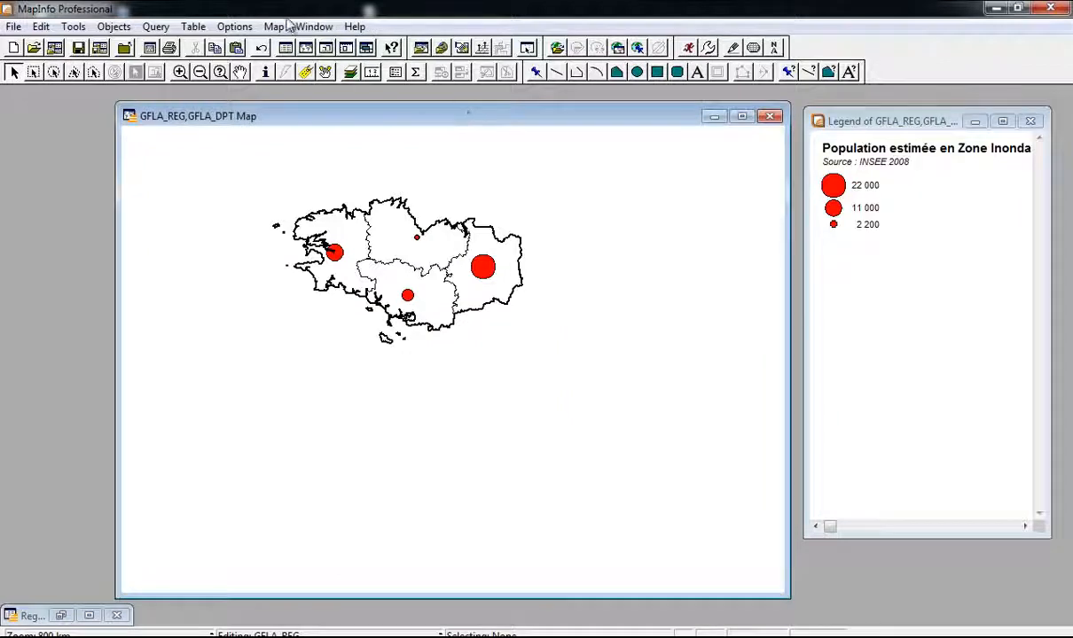
click(313, 27)
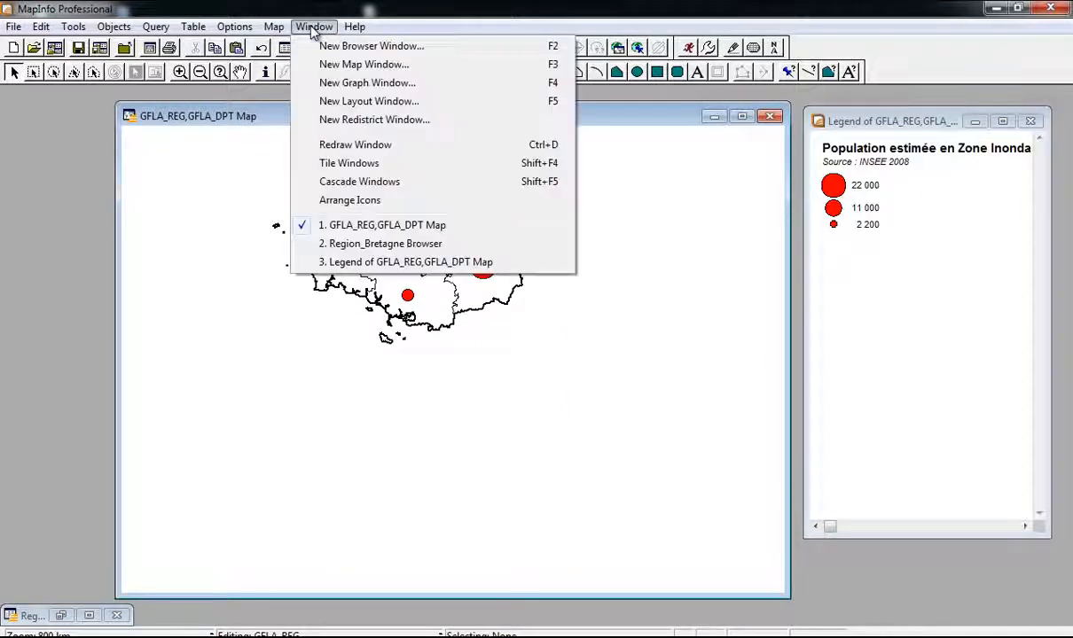
click(313, 26)
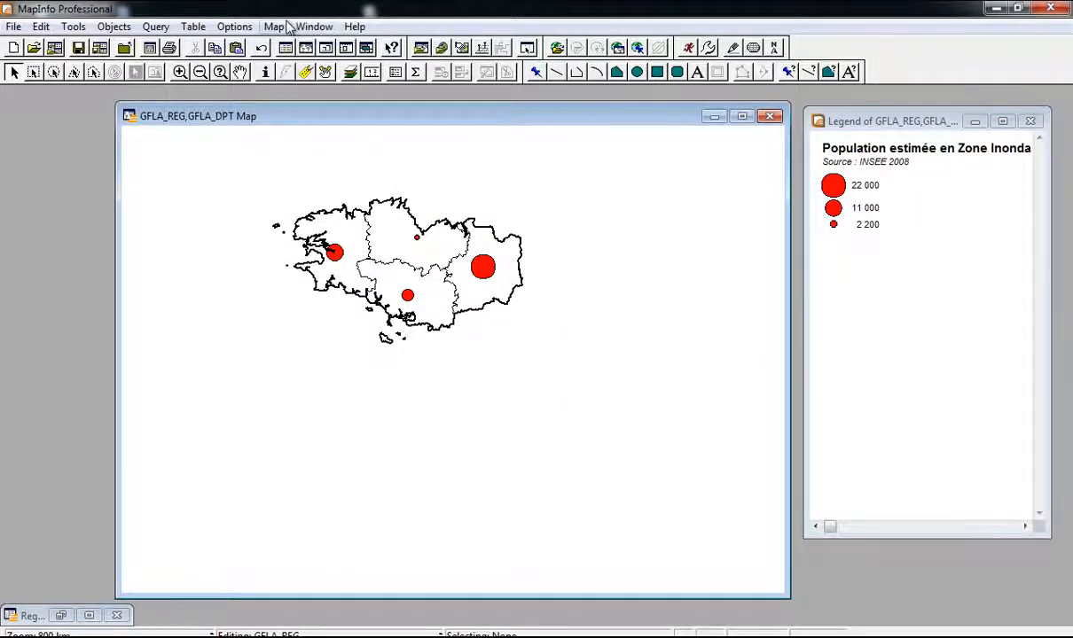
click(275, 26)
Step: Start a new Ranges thematic map on the GFLA_DPT table
mouse_move(314, 27)
mouse_move(274, 26)
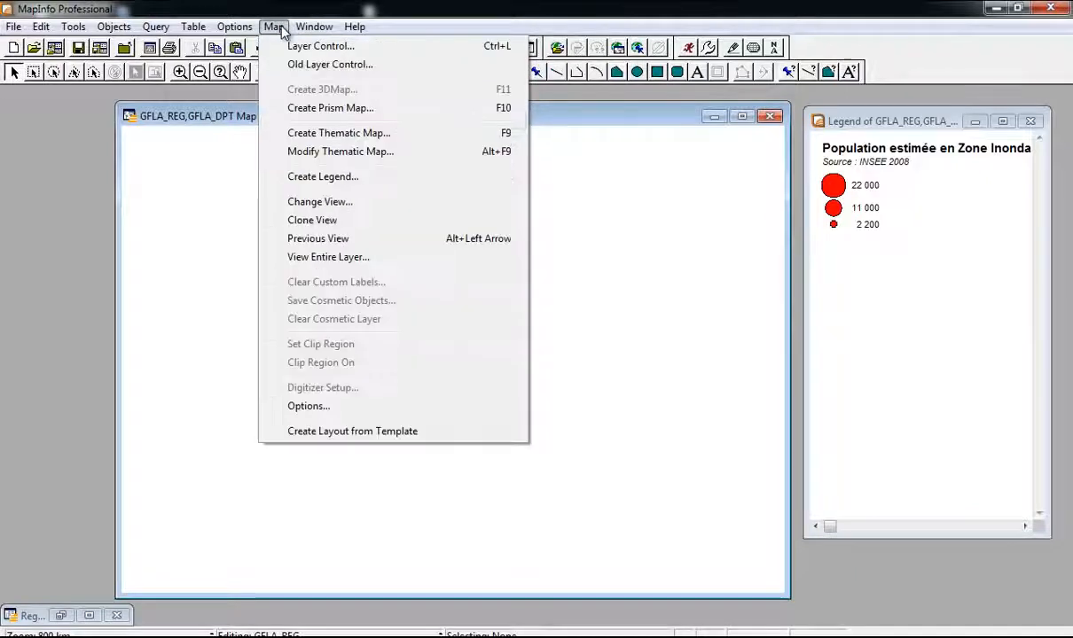
click(304, 132)
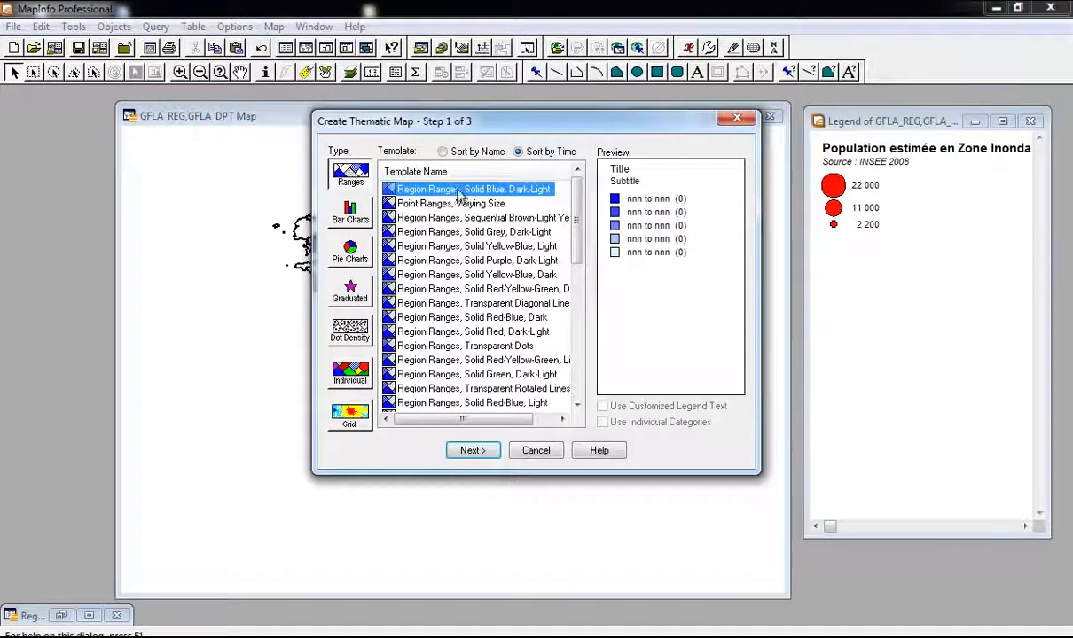
click(473, 451)
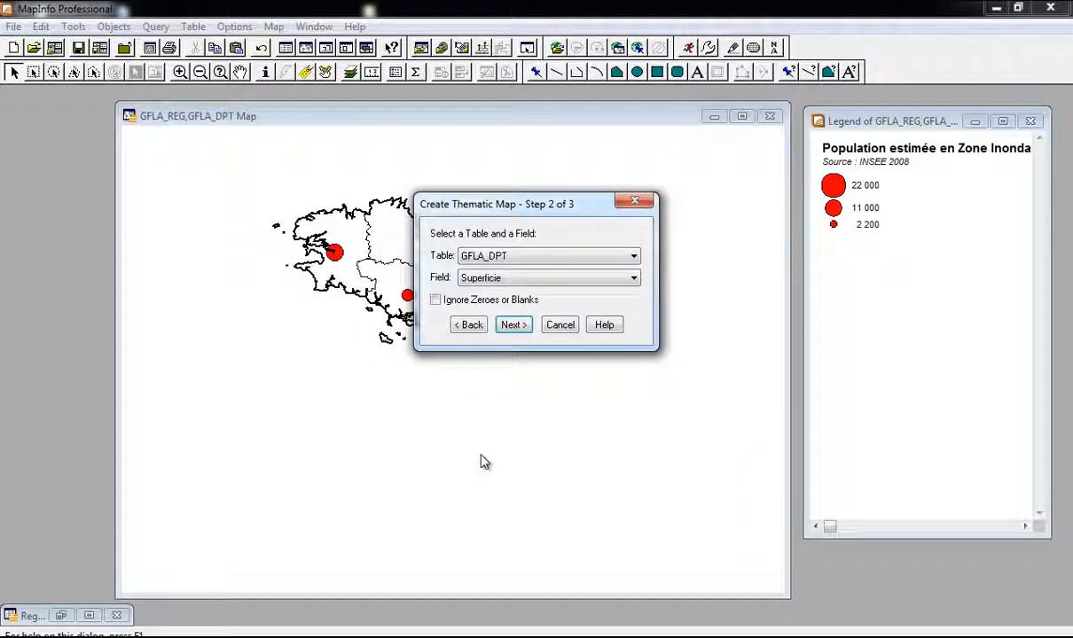
click(543, 259)
click(544, 261)
Step: Join Part_de_la_population_estimée_ from Region_Bretagne as the field and advance to step 3
click(547, 286)
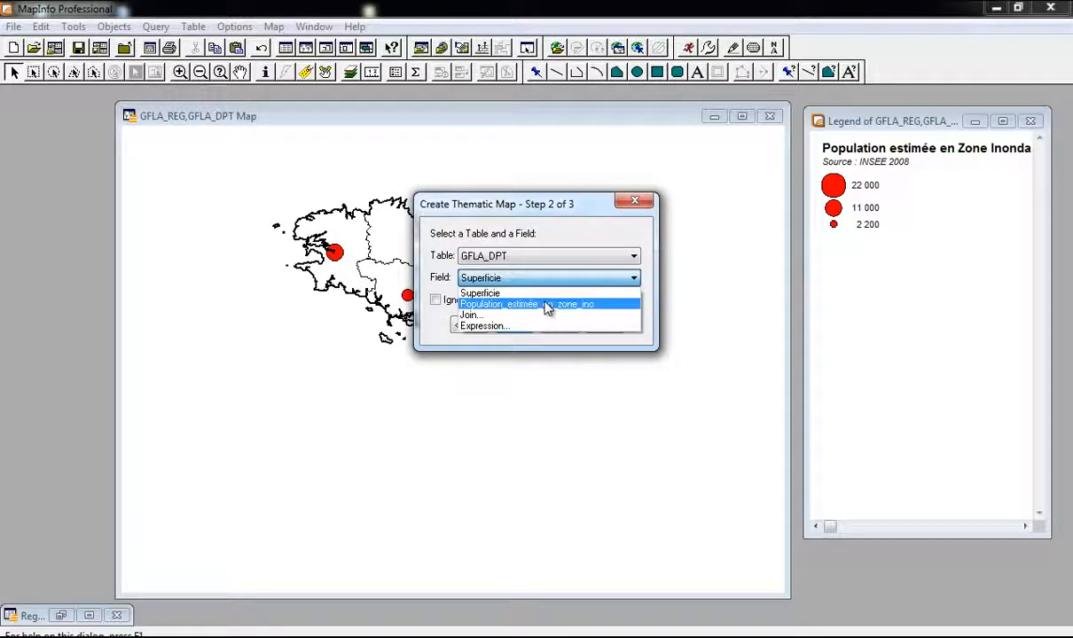
click(541, 315)
click(545, 256)
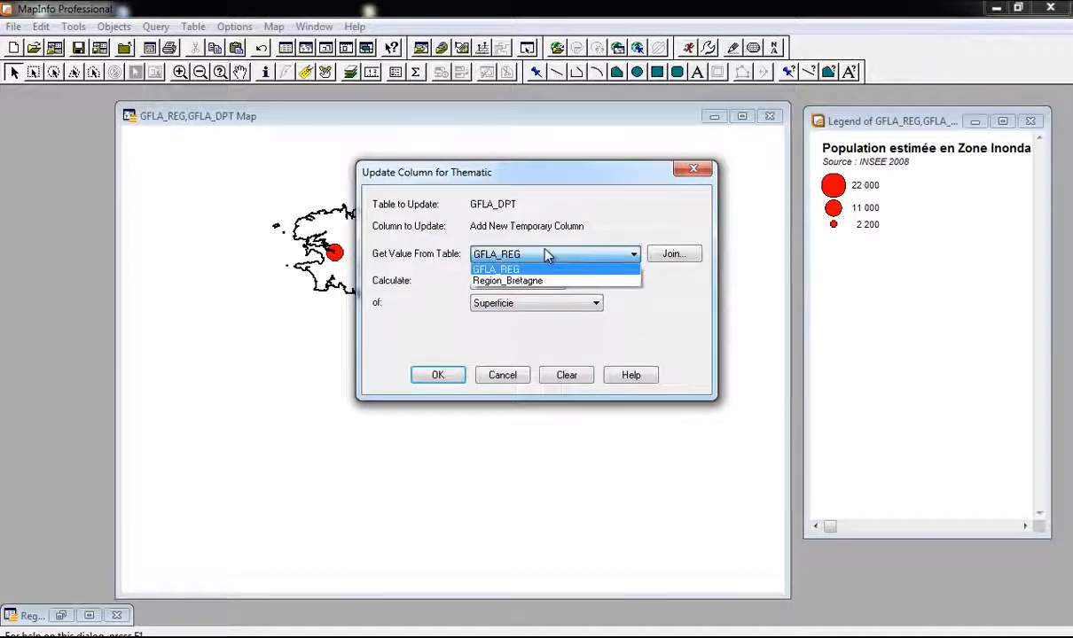
click(543, 281)
click(549, 304)
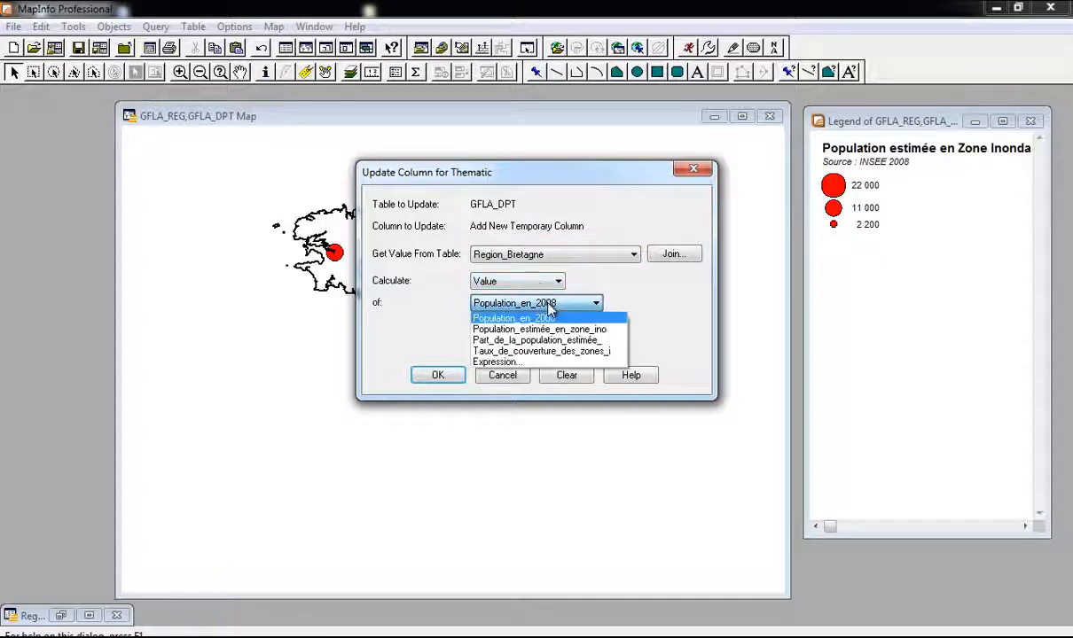
click(536, 340)
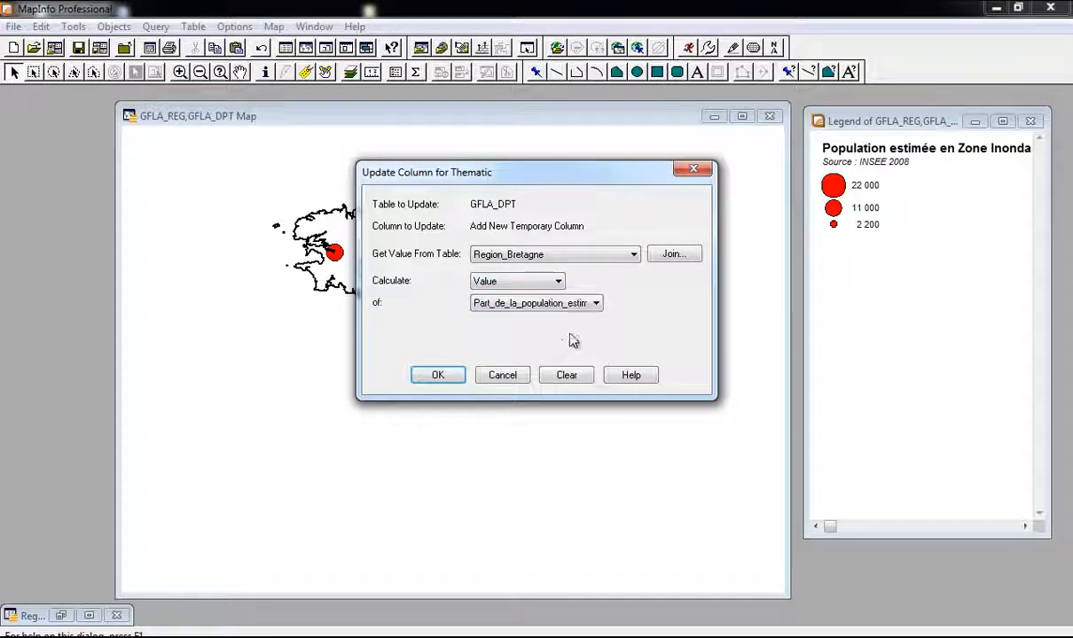
click(439, 376)
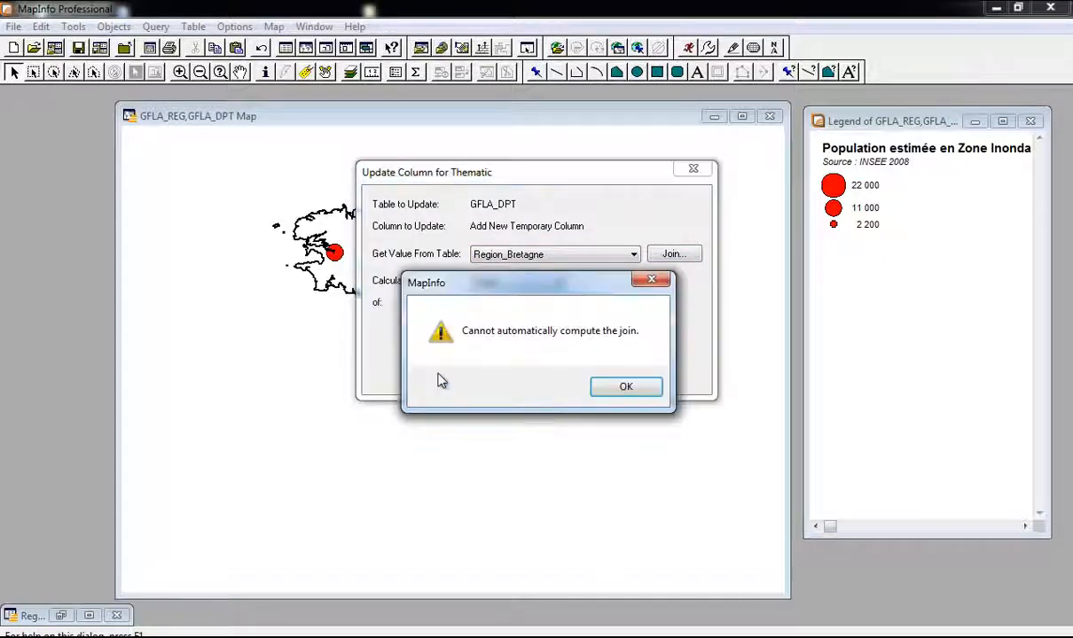
click(626, 390)
click(494, 318)
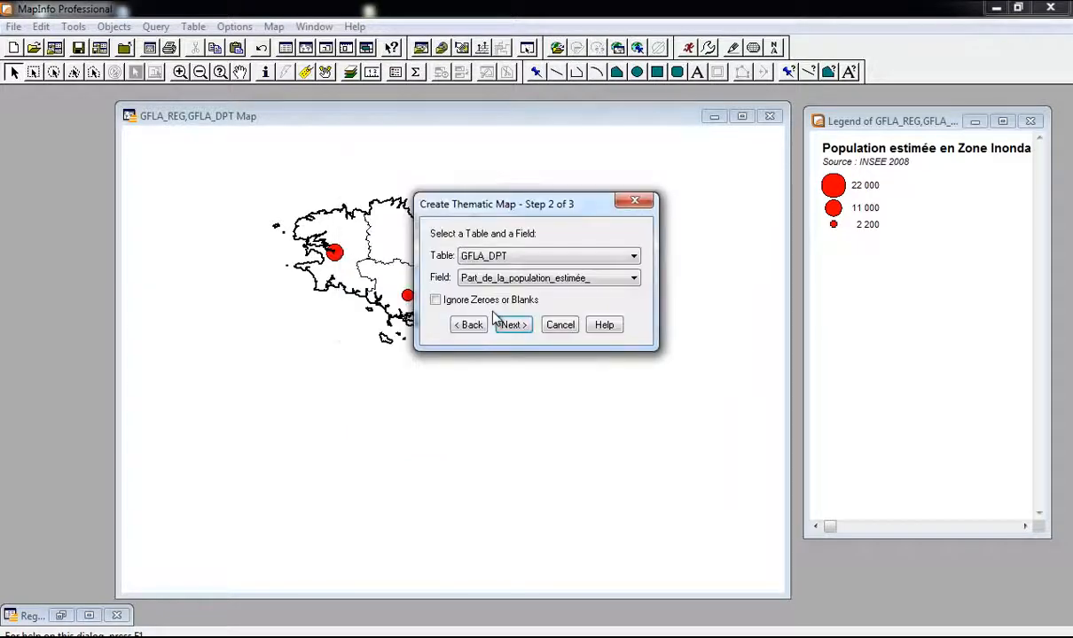
click(517, 327)
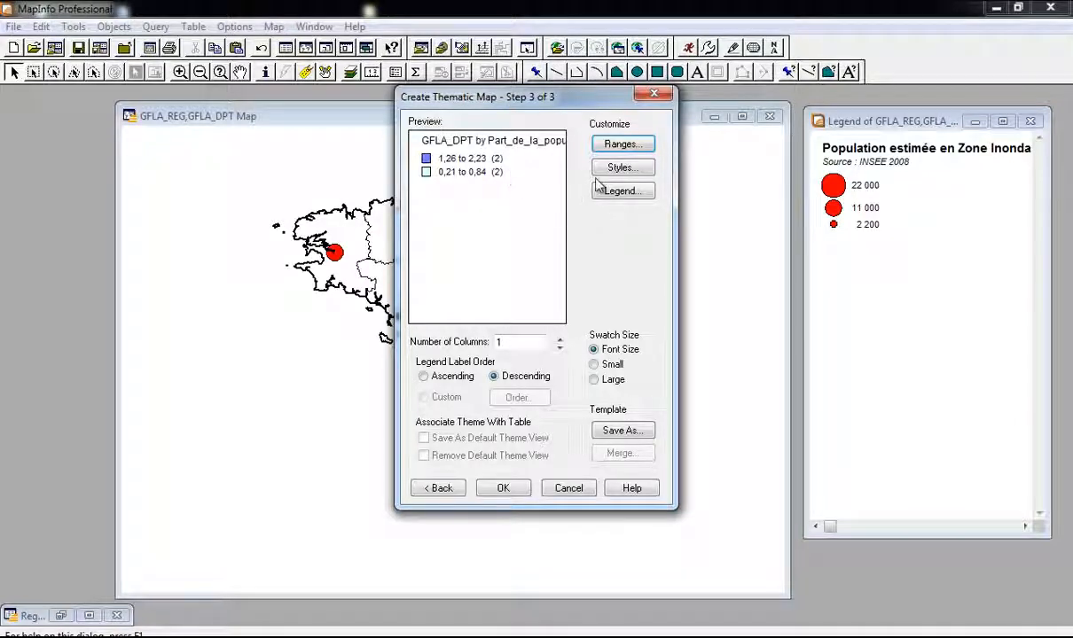
Step: Change the legend title to 'Part de la population estimé en Zone Inondable'
click(622, 191)
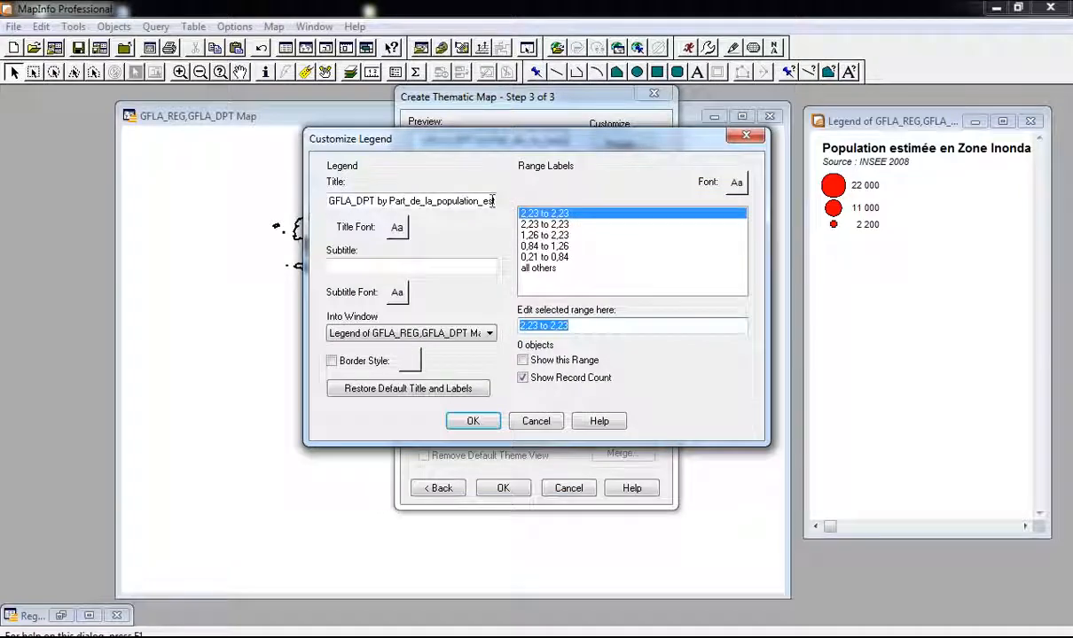
double_click(461, 201)
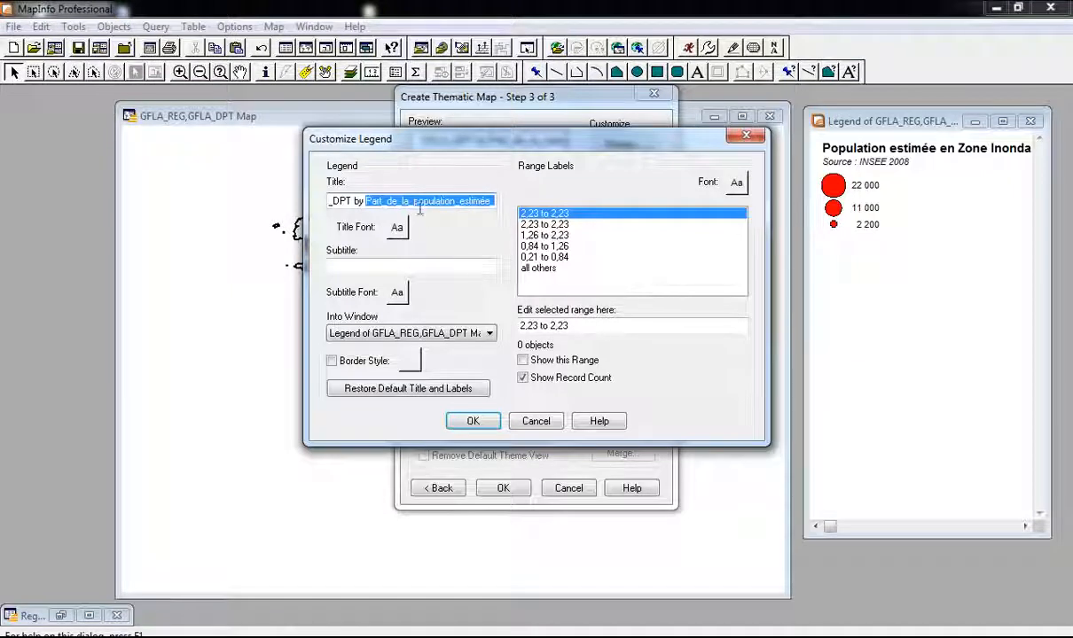
double_click(422, 205)
key(ctrl+a)
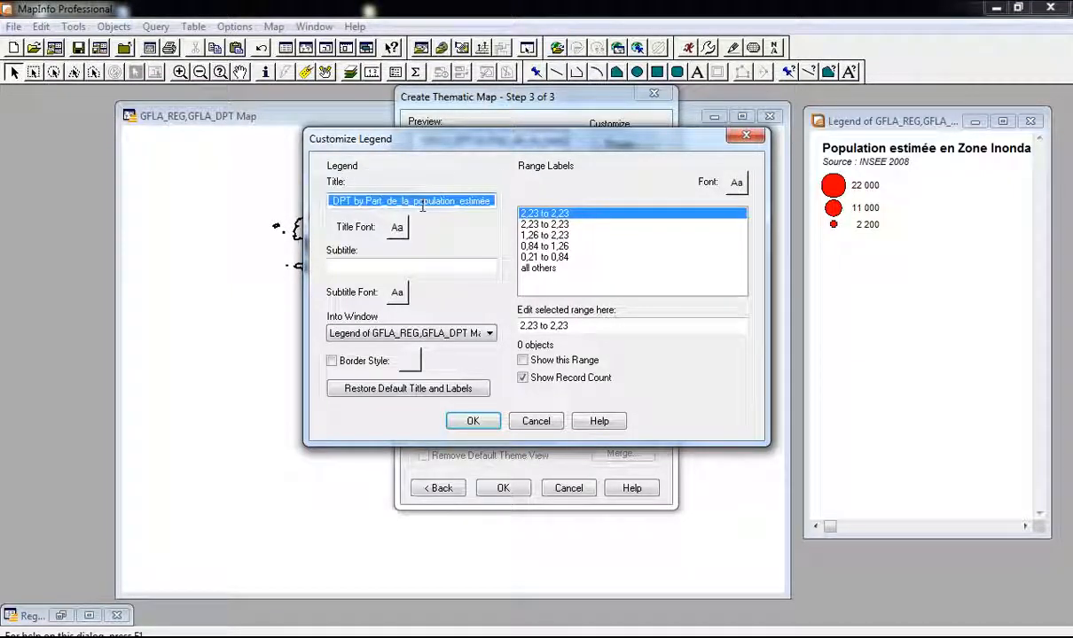
text(pART )
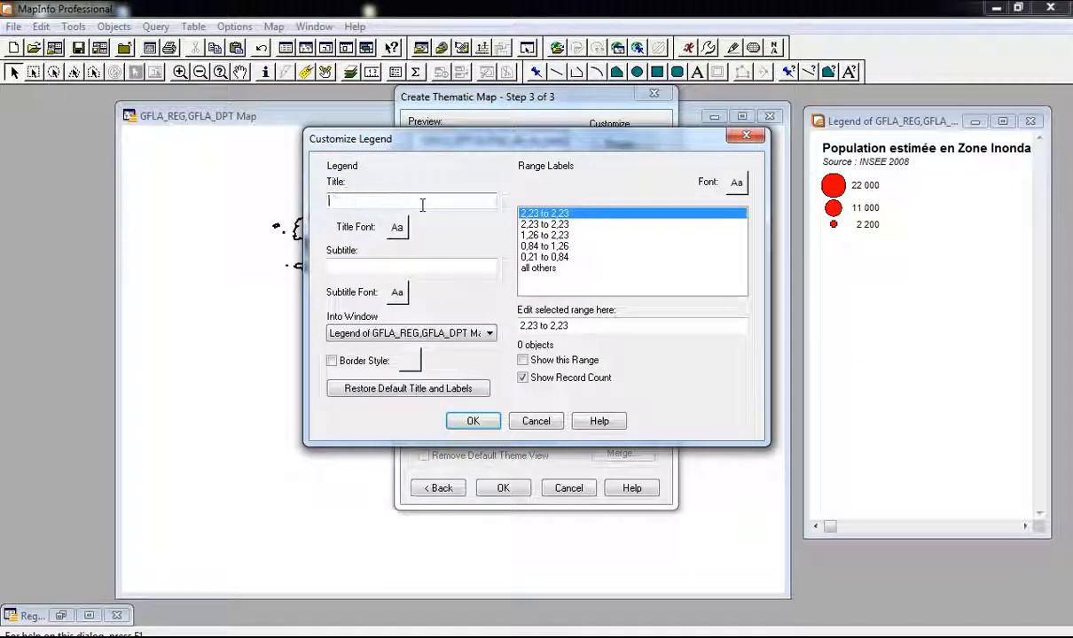
text(P)
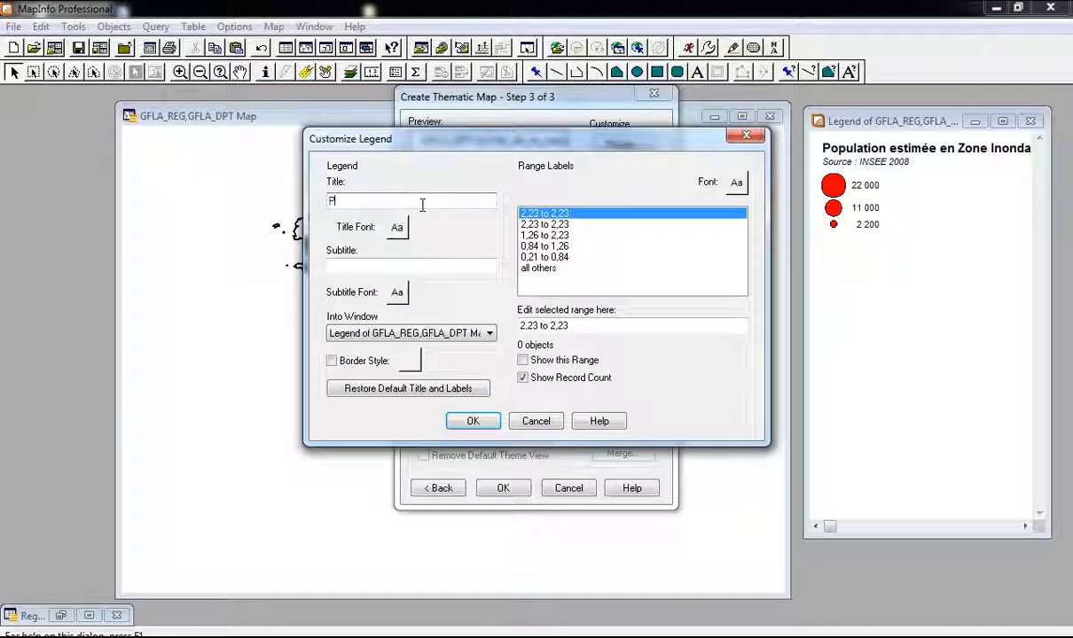
text(art de la po)
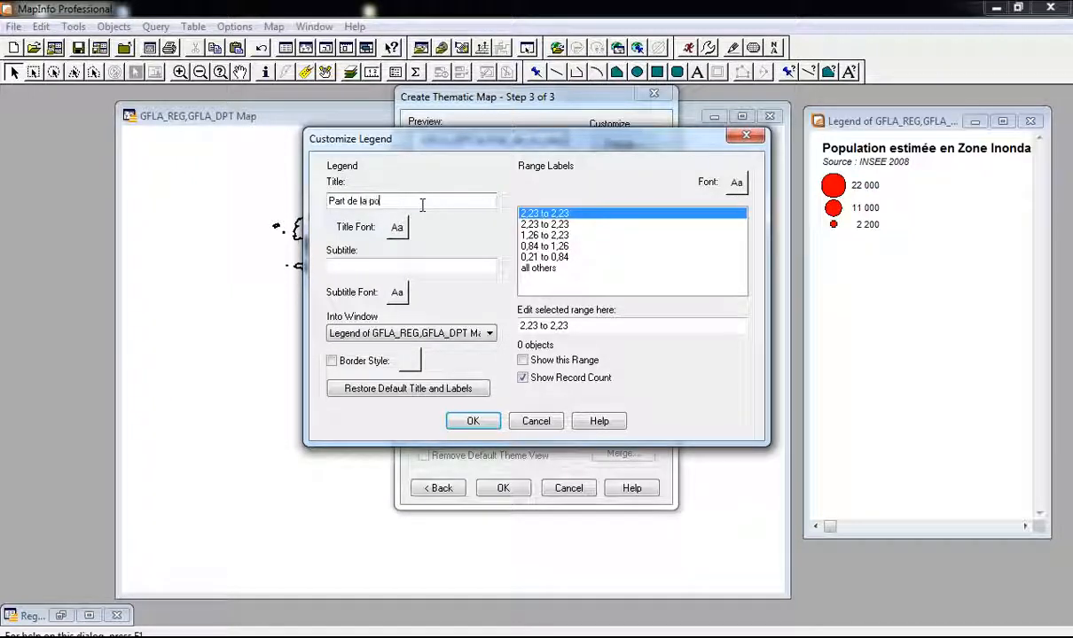
text(pul)
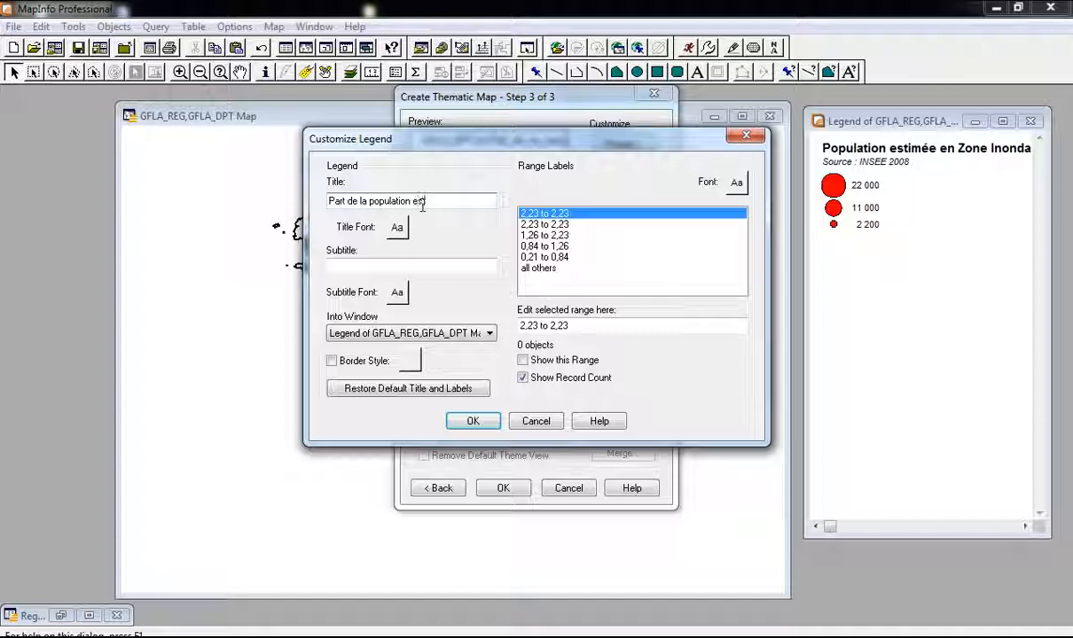
text(ation estimé)
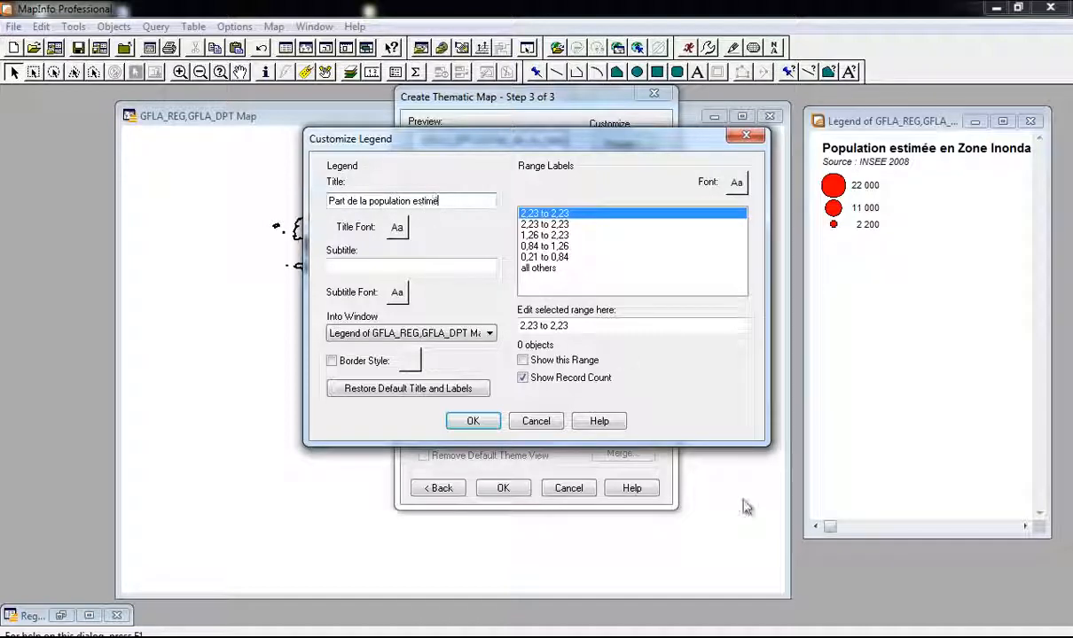
click(836, 571)
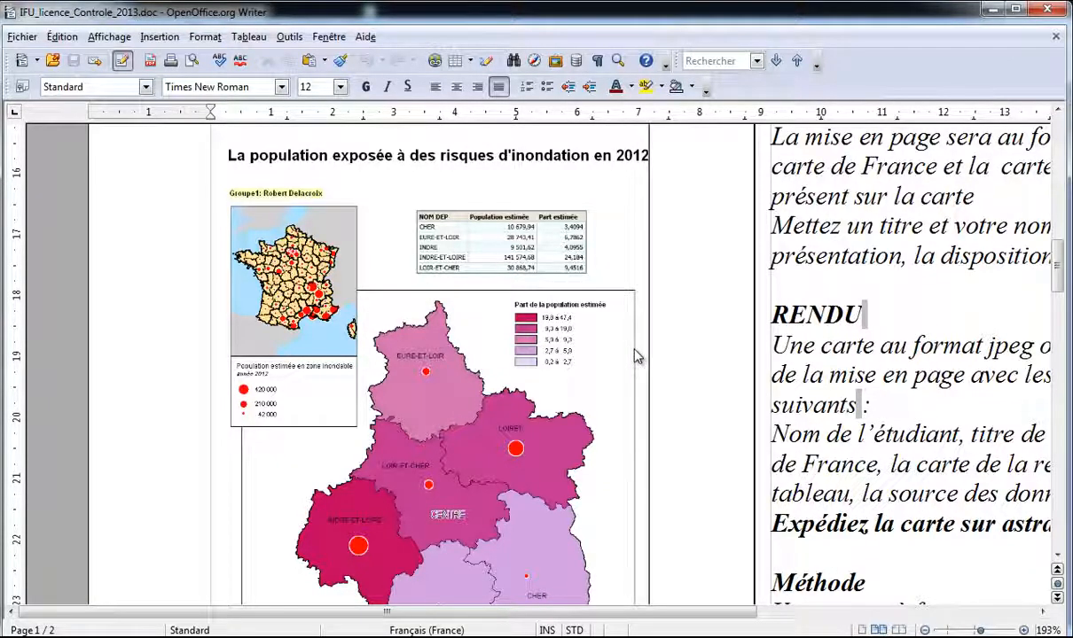
key(alt+Tab)
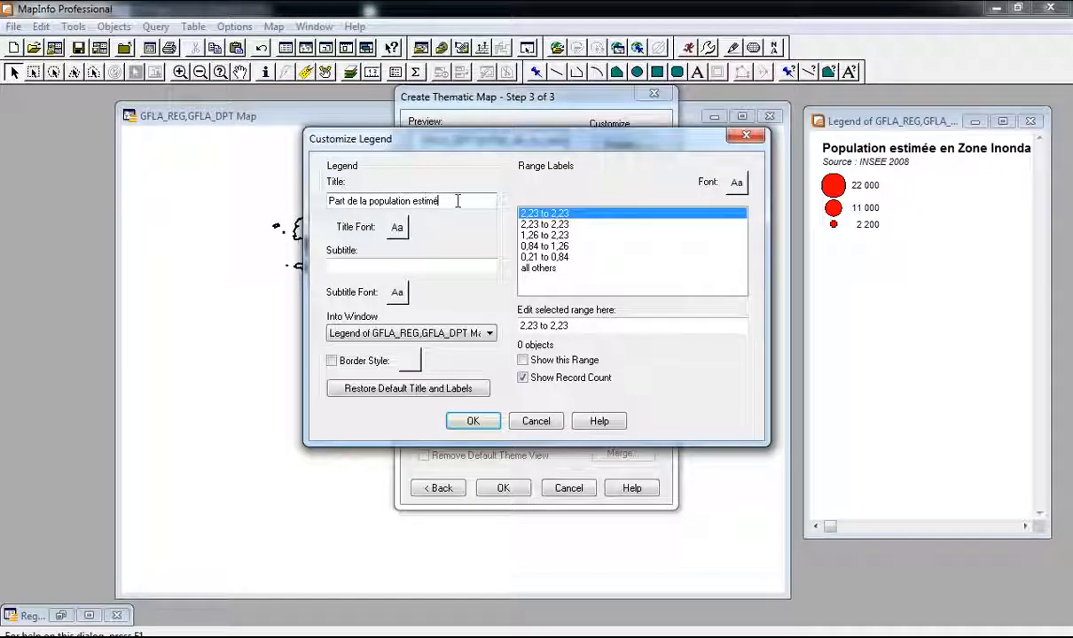
text(en Zone I)
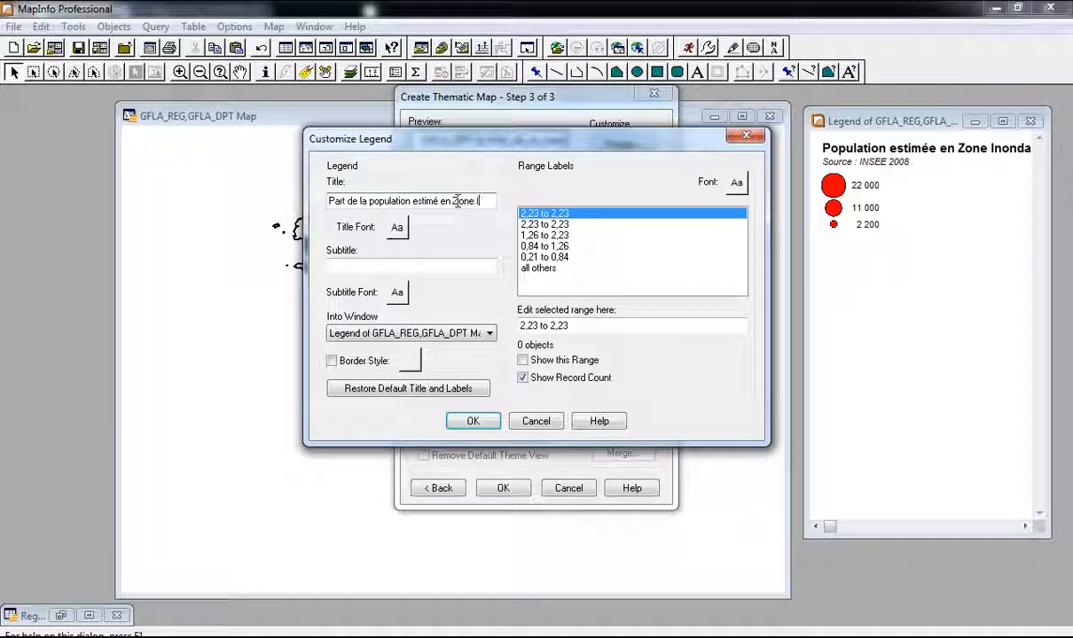
text(nondable)
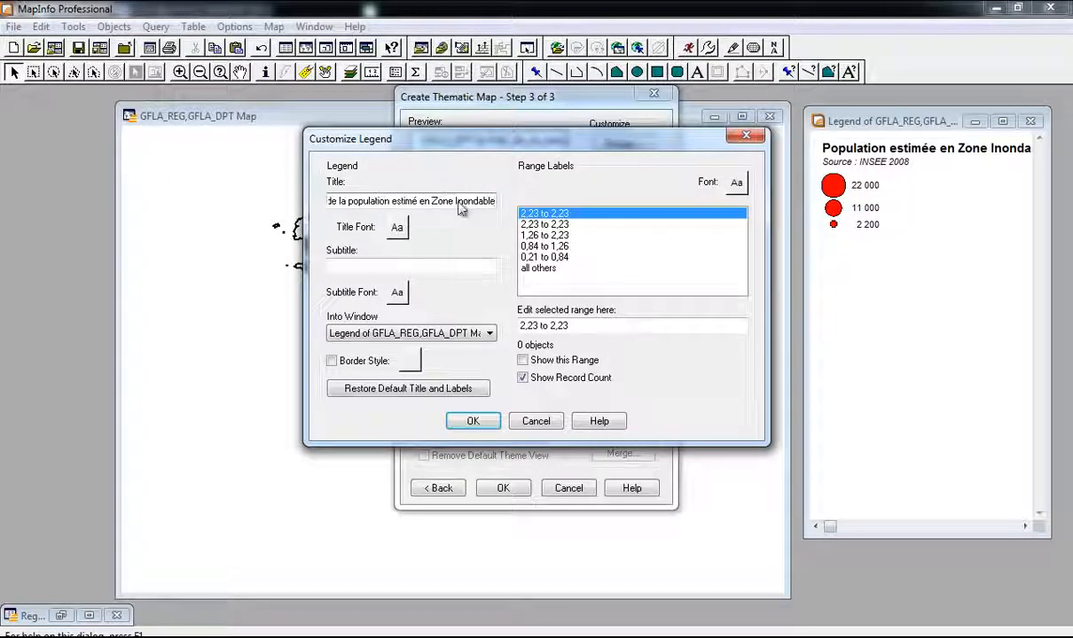
Step: Enter the 'Source' subtitle, make the title bold and the subtitle italic
click(457, 266)
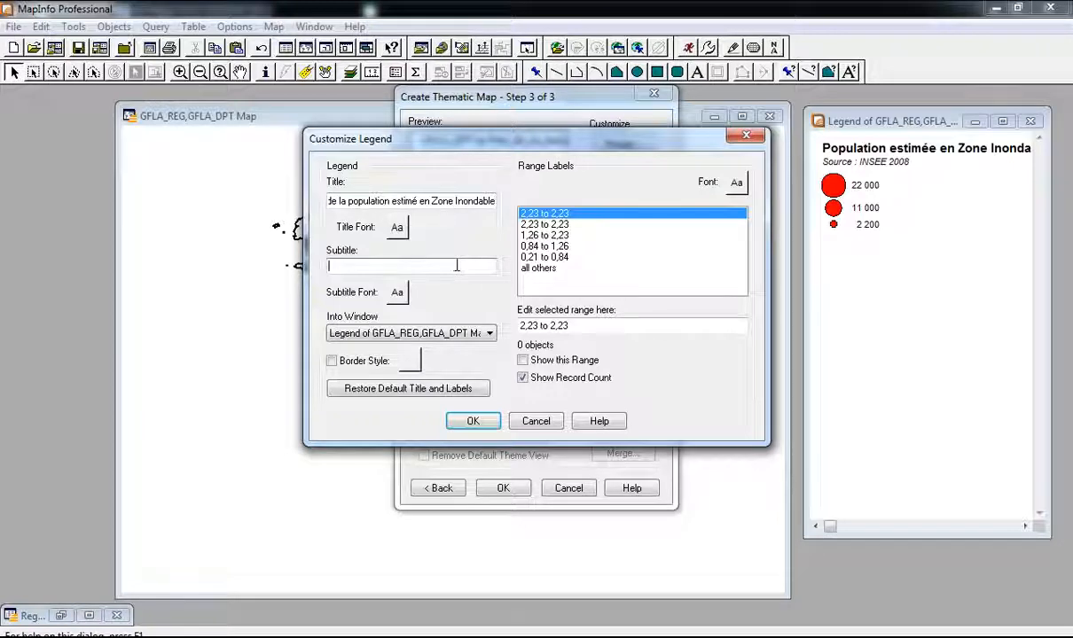
text(Source : INSEE 2008)
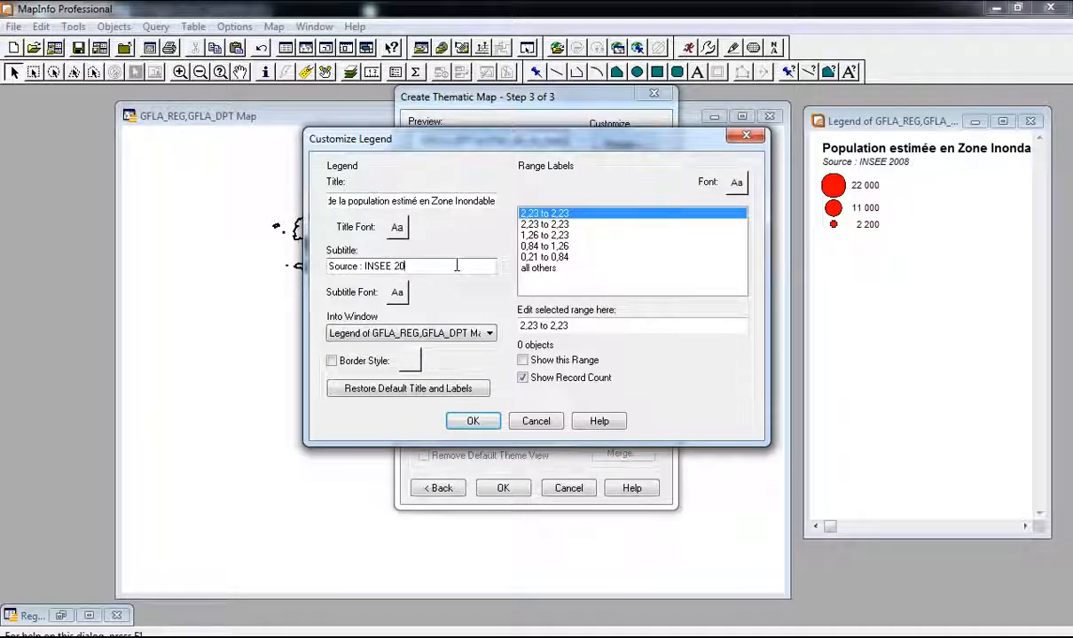
click(398, 228)
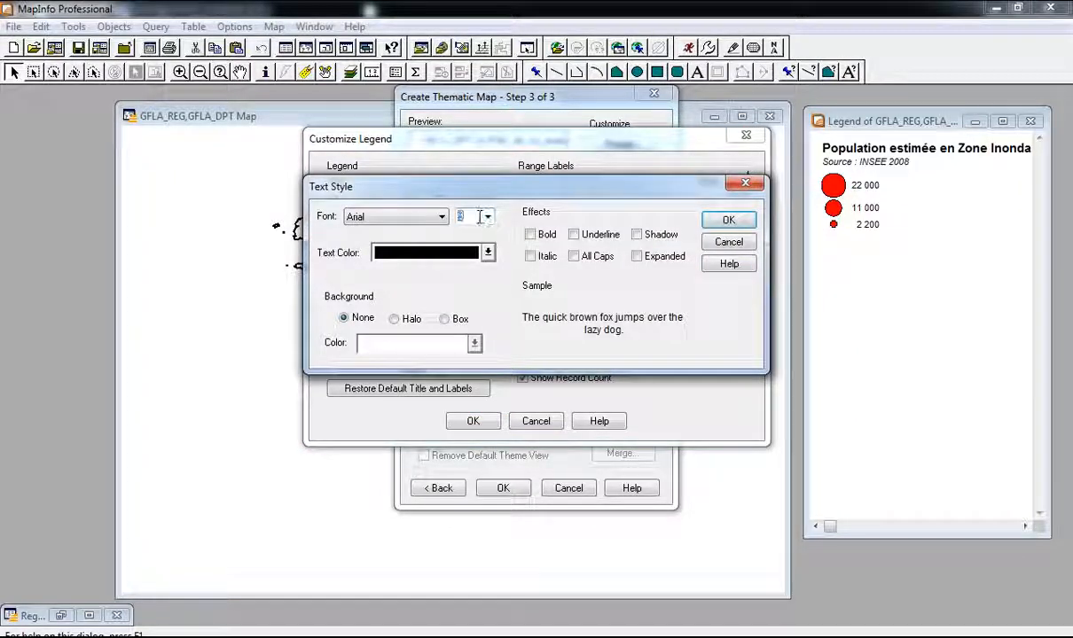
scroll(479, 217, down, 3)
click(530, 234)
click(728, 220)
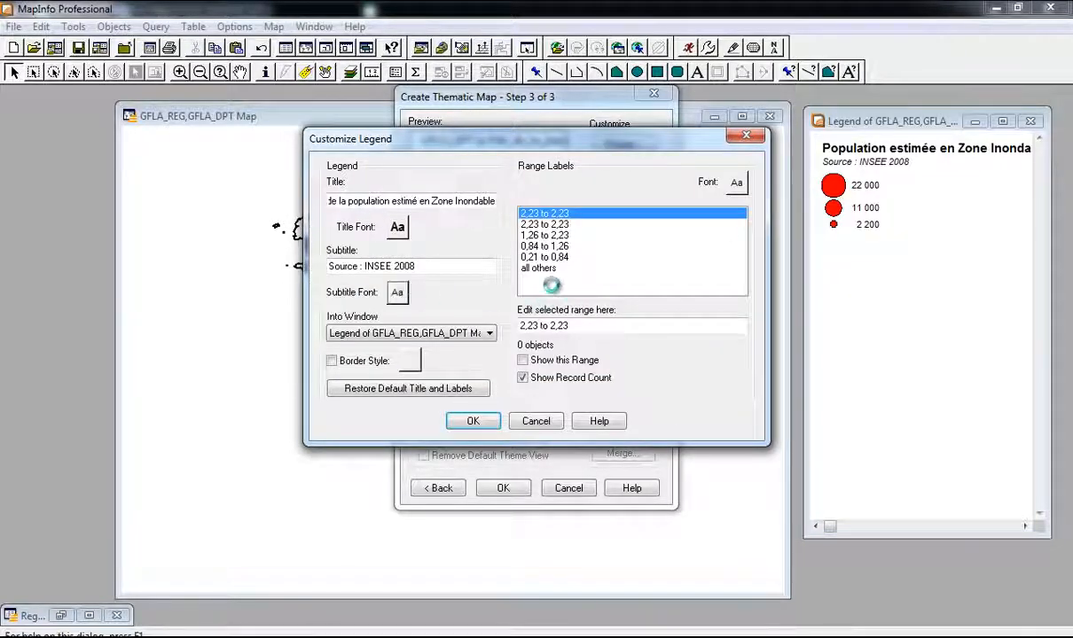
click(530, 256)
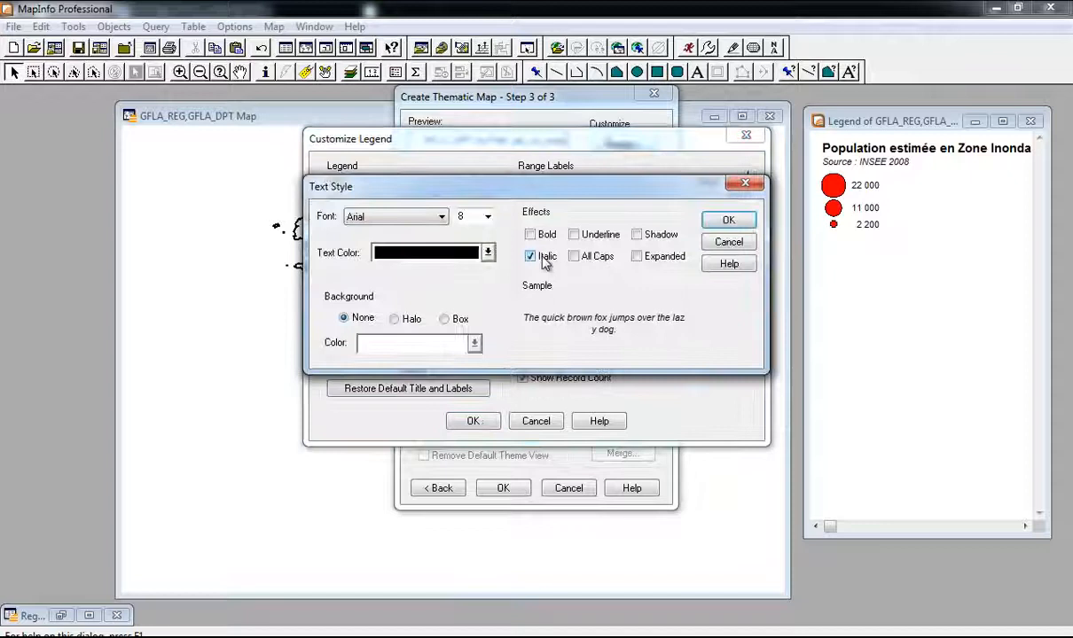
click(728, 220)
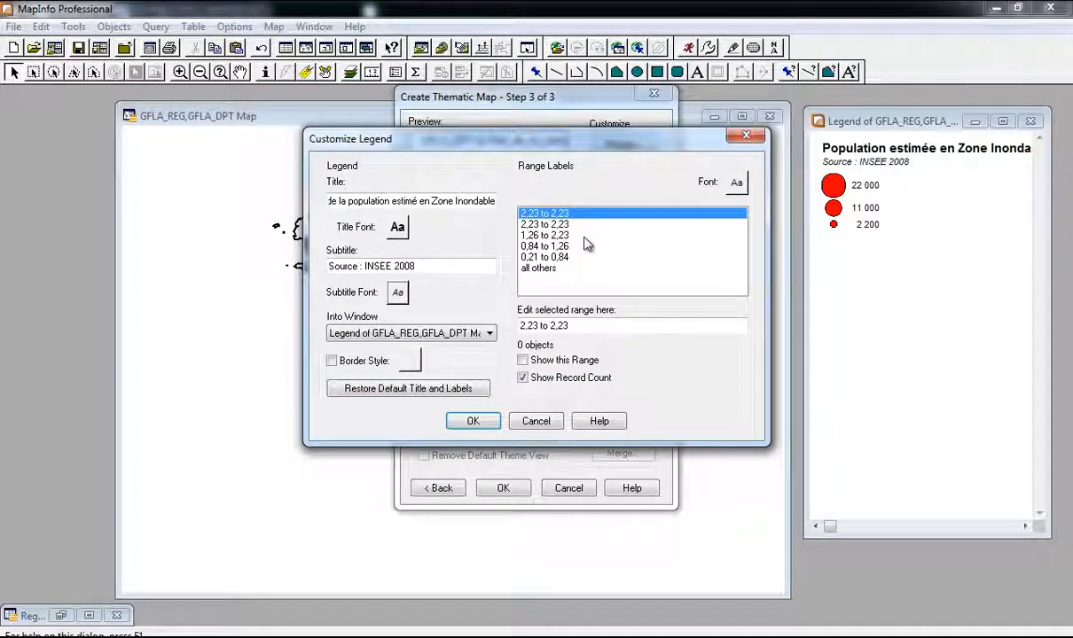
Step: Turn off Show Record Count, review each range label, and accept the legend settings
click(550, 386)
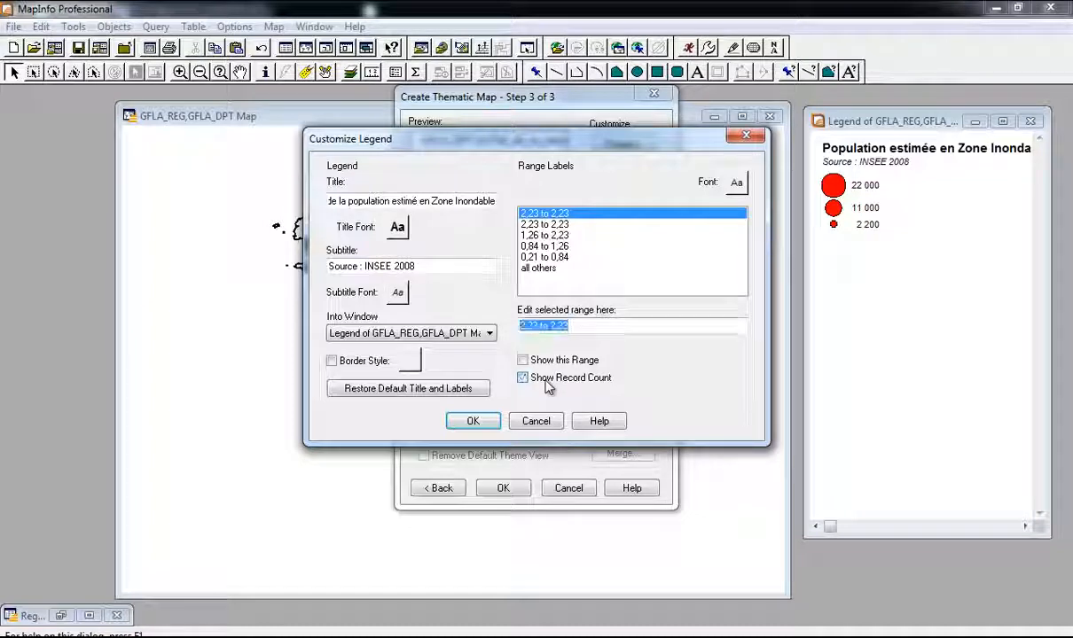
click(522, 377)
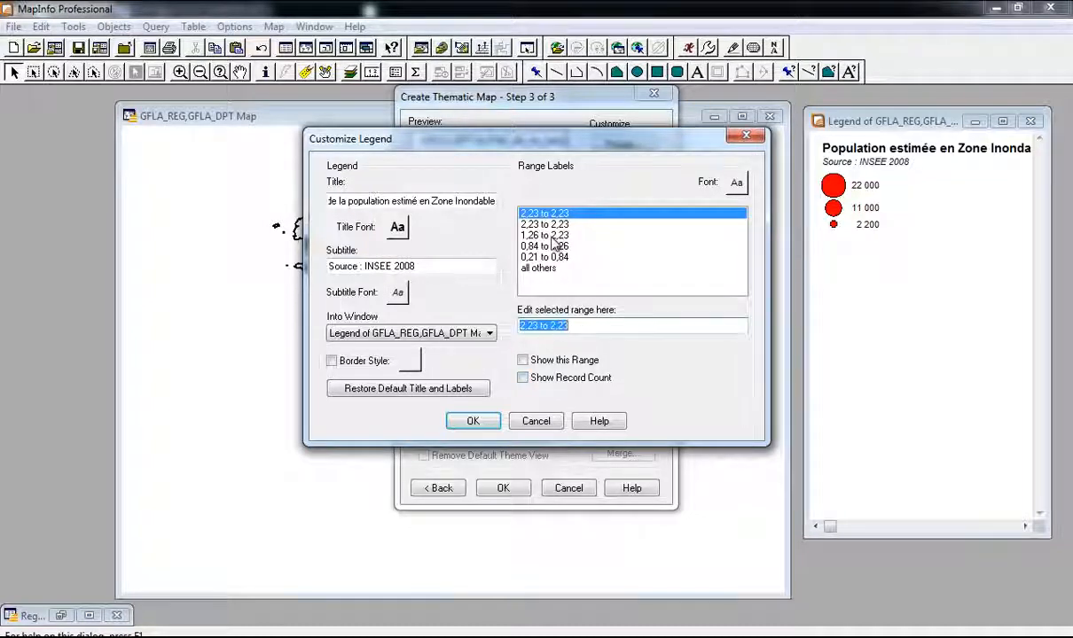
click(551, 256)
click(554, 245)
click(557, 235)
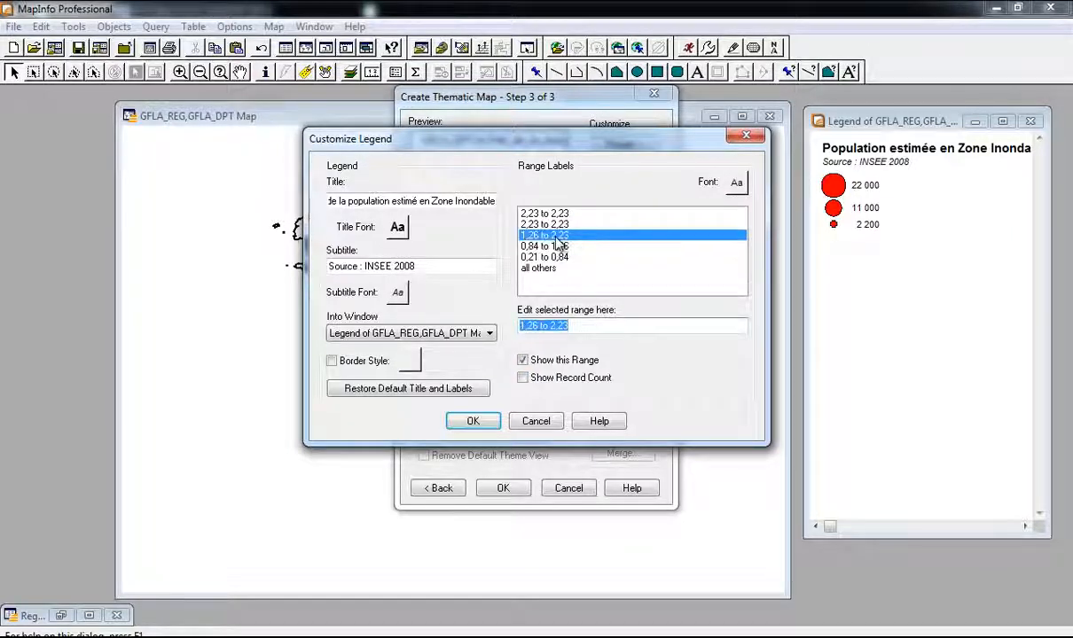
click(559, 224)
click(557, 213)
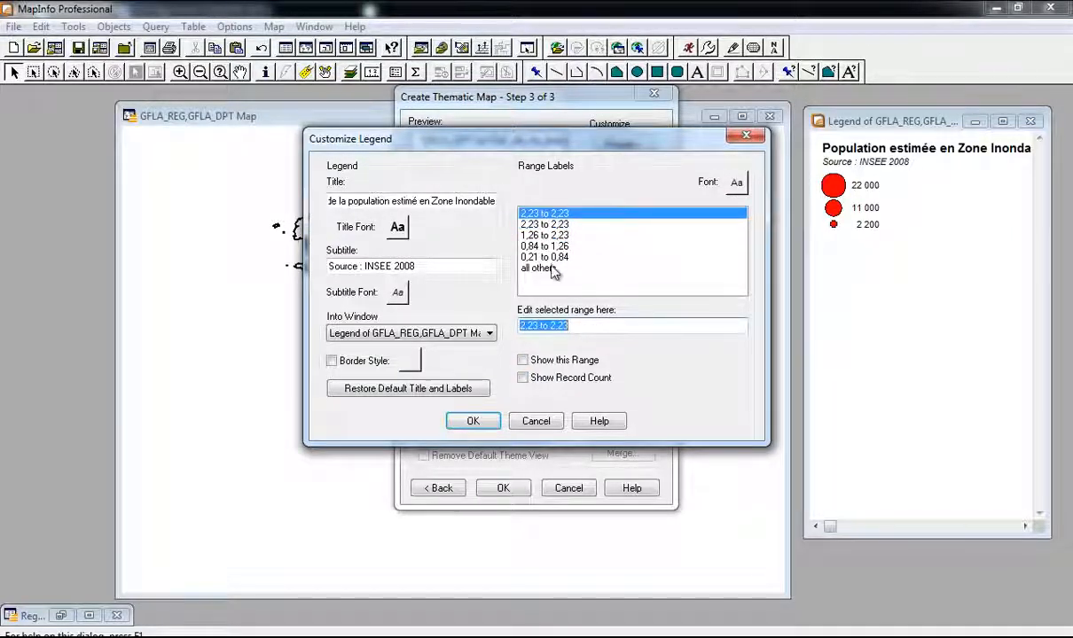
click(474, 422)
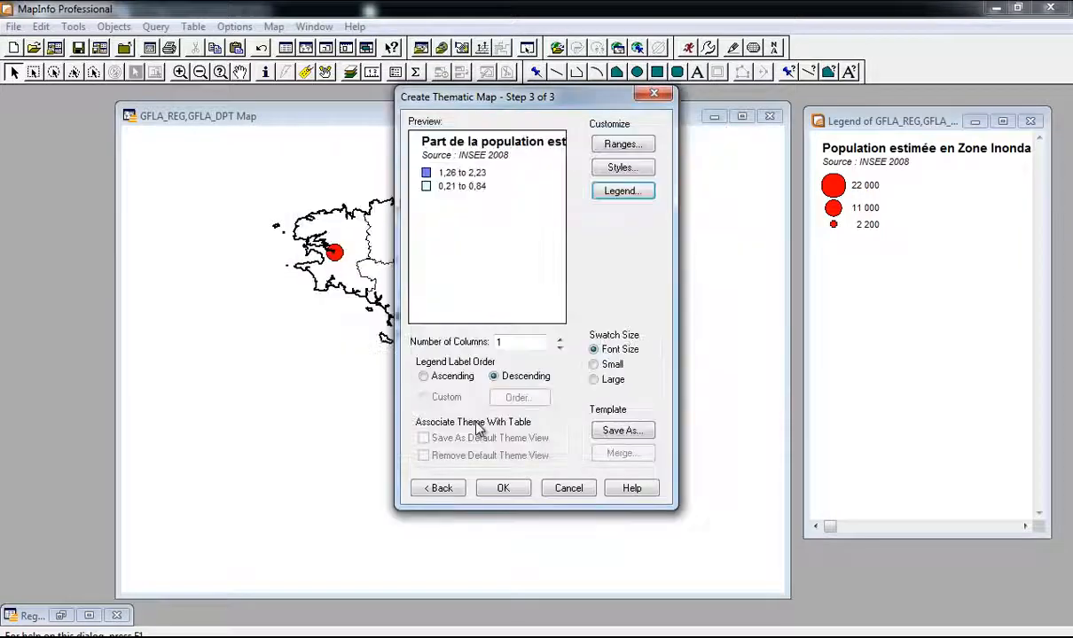
Step: In Customize Ranges, change the method from Equal Count to Custom
click(622, 145)
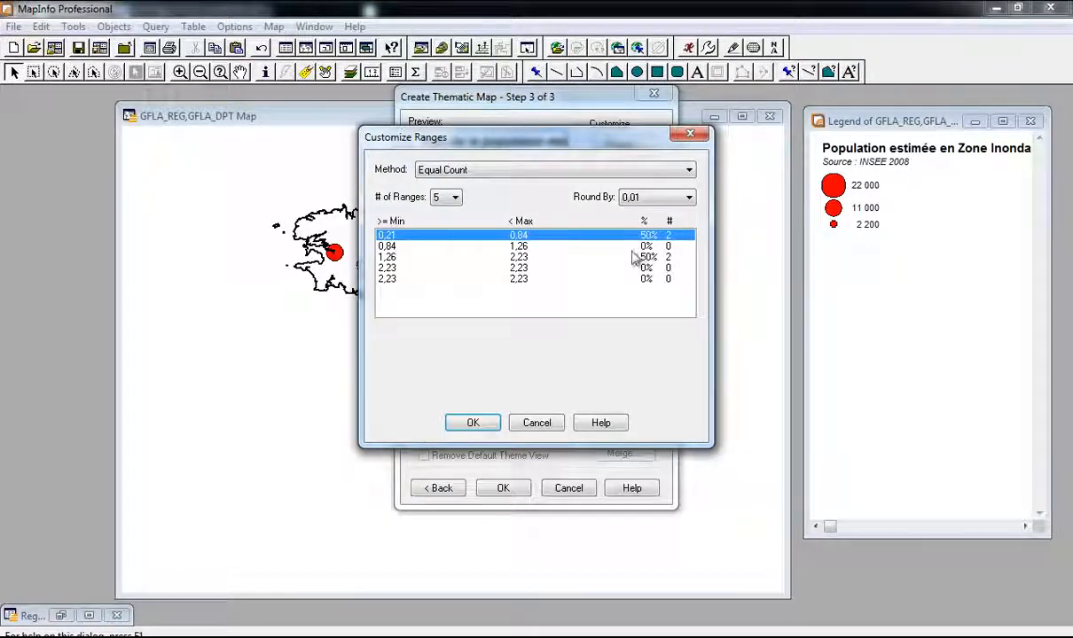
drag(515, 145, 515, 204)
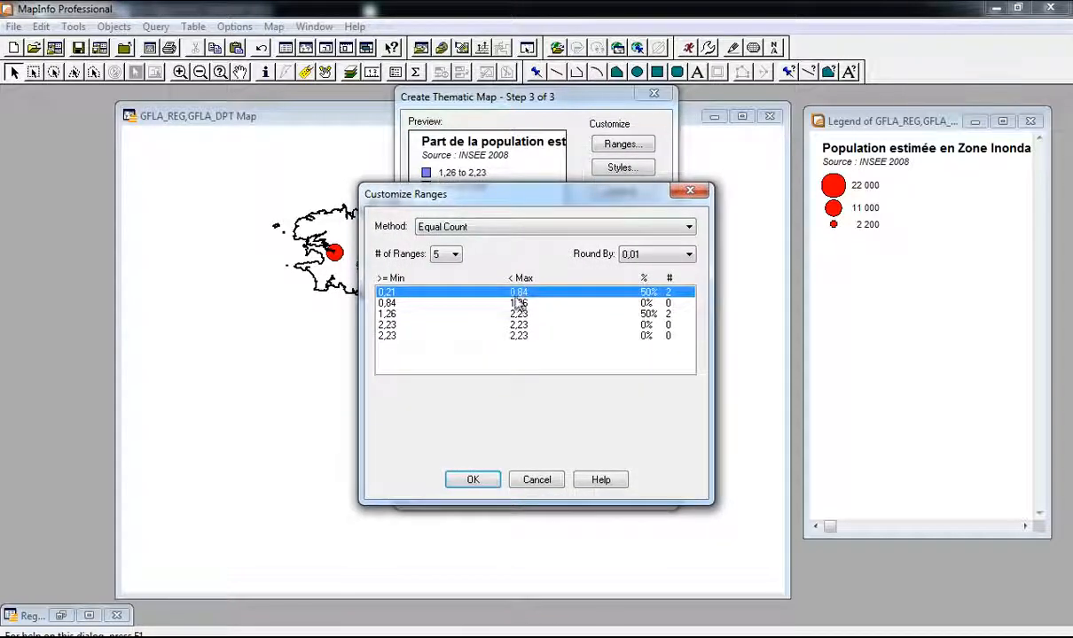
click(540, 230)
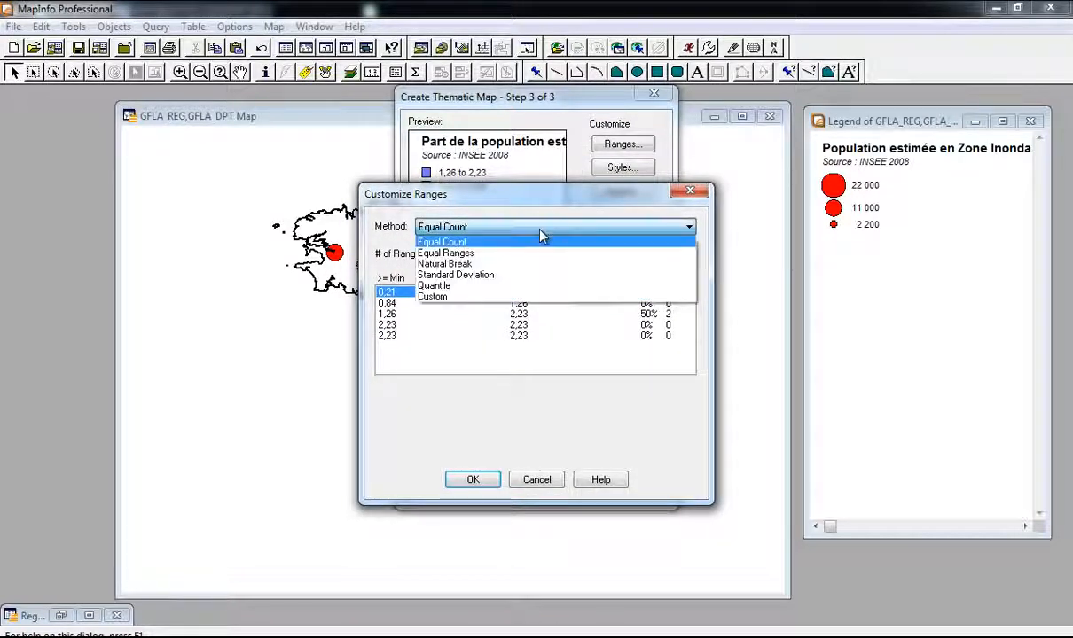
click(510, 296)
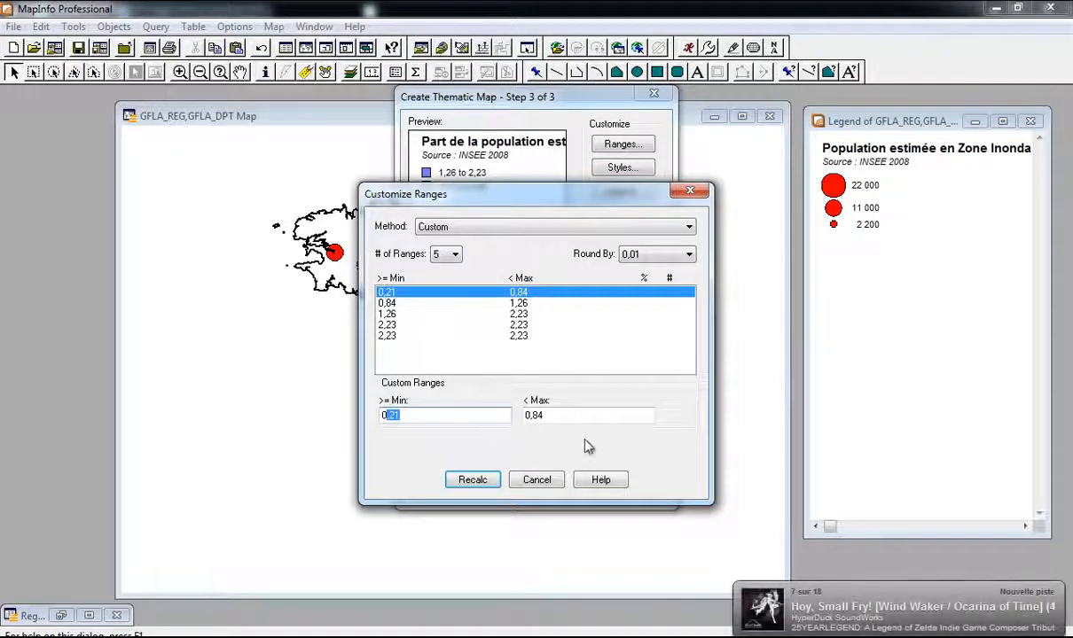
Step: Set the first range to 0–0,22 and recalculate
key(BackSpace)
drag(554, 418, 536, 413)
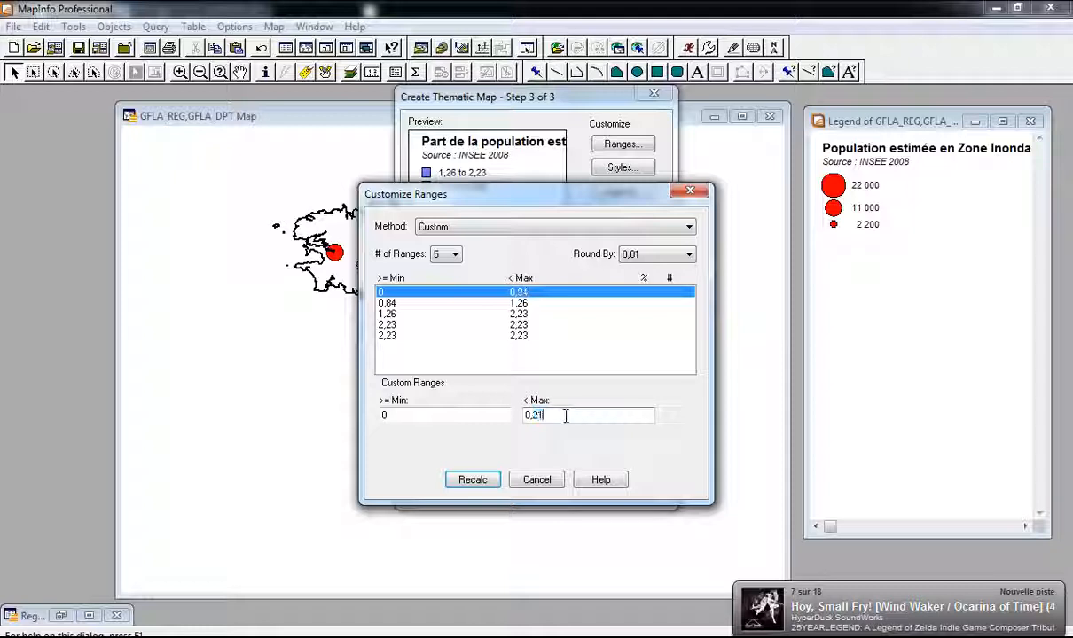
click(475, 480)
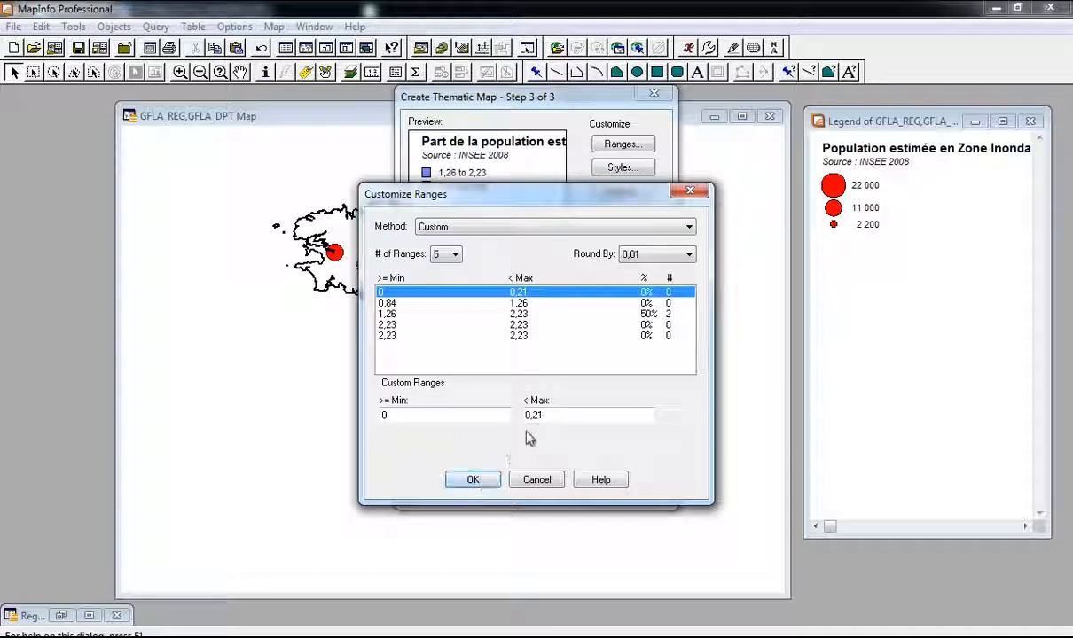
text(2)
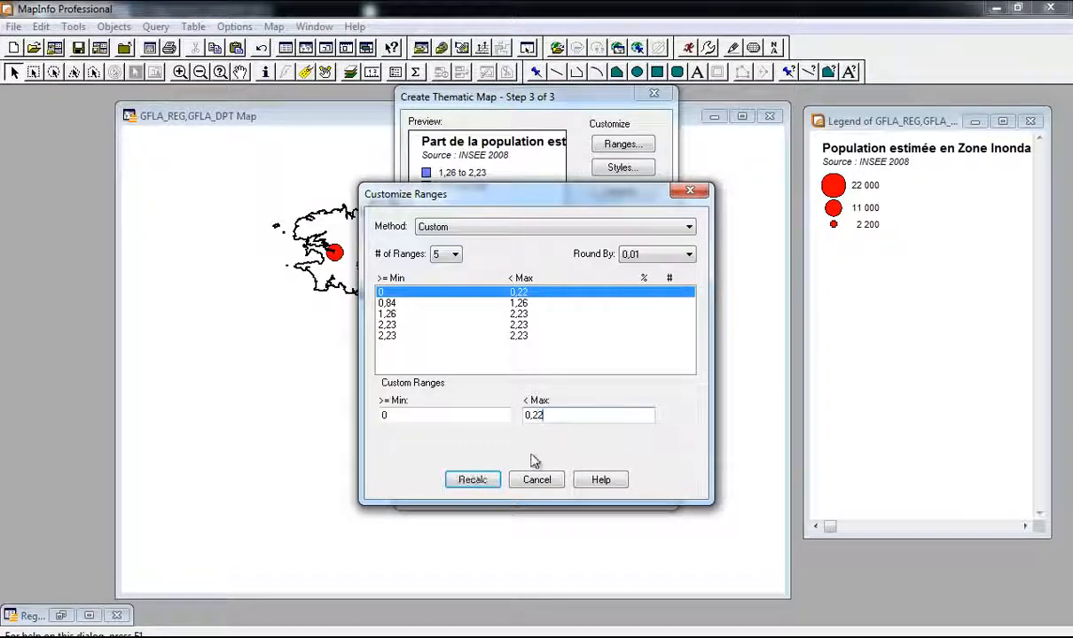
click(487, 482)
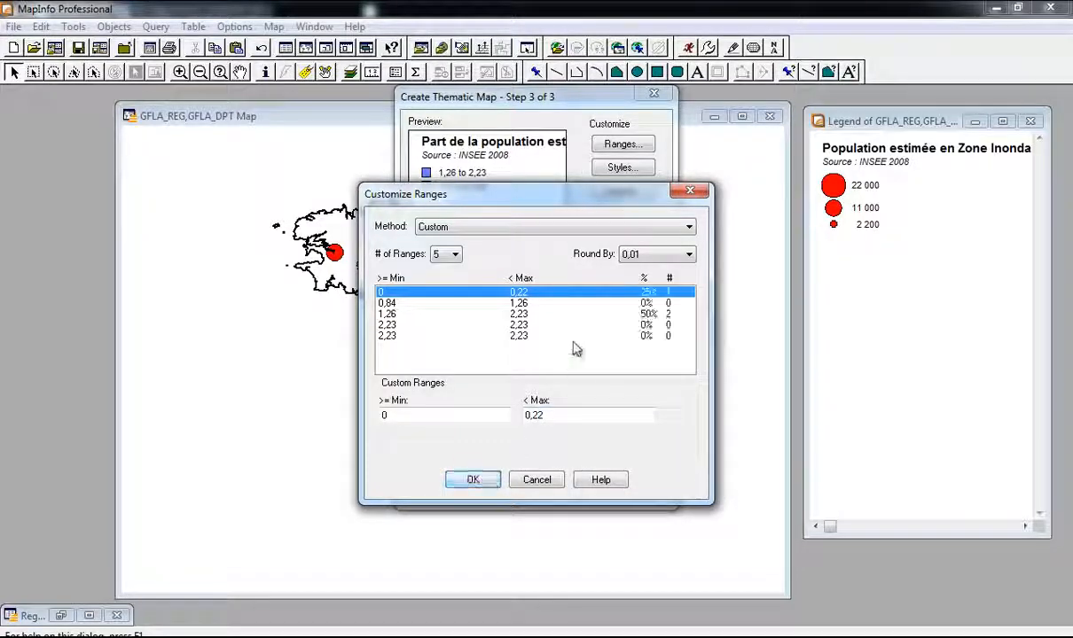
Step: Set the second range to 0,22–0,84 and recalculate
click(394, 302)
drag(412, 415, 394, 415)
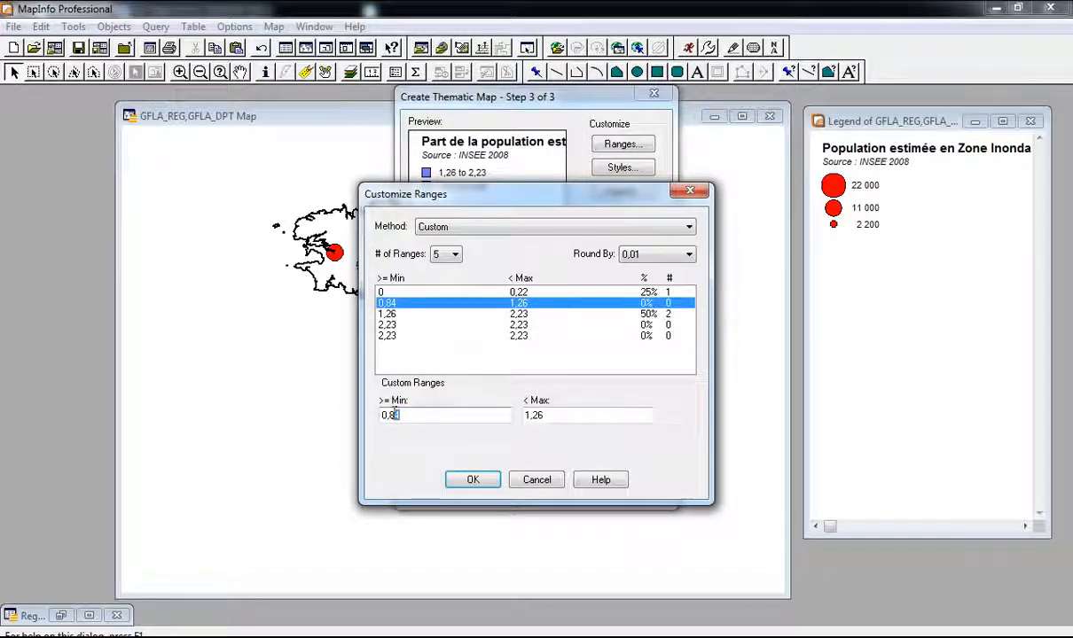
text(22)
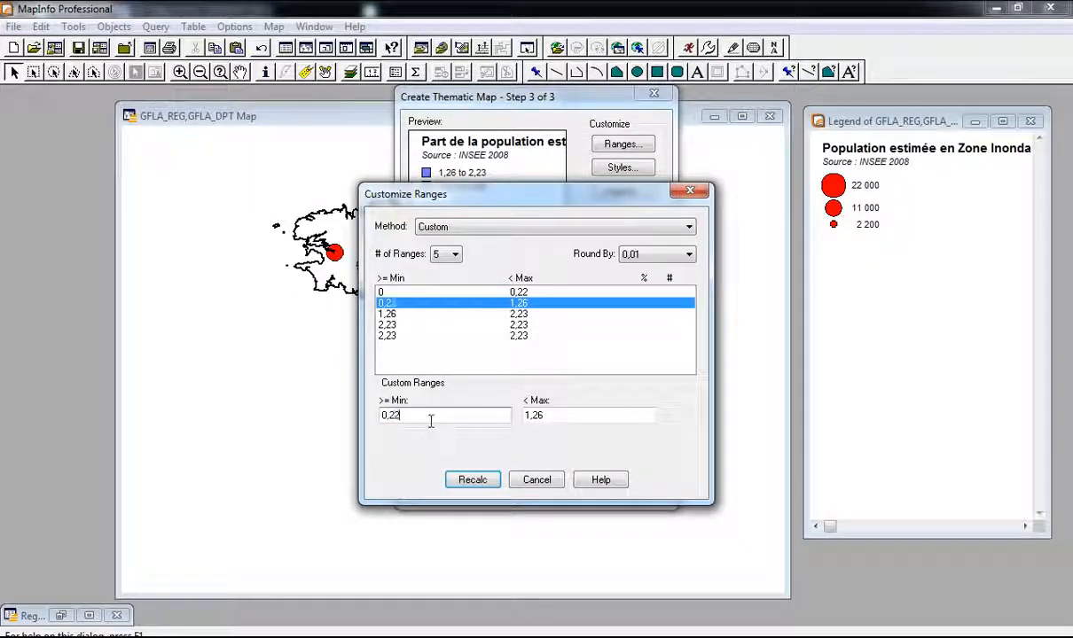
click(539, 415)
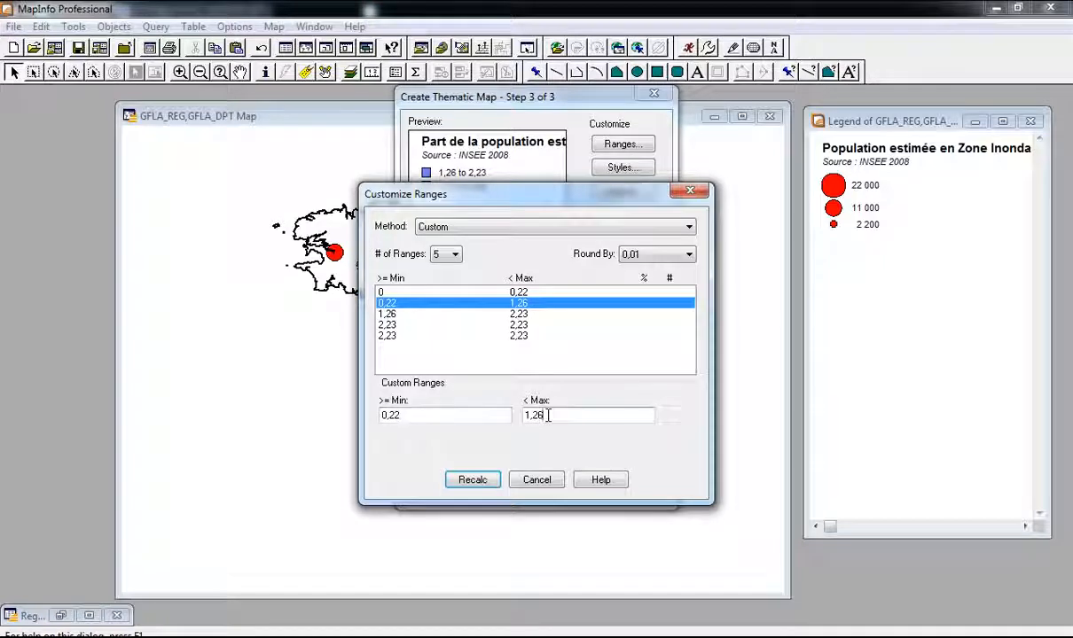
drag(548, 415, 500, 415)
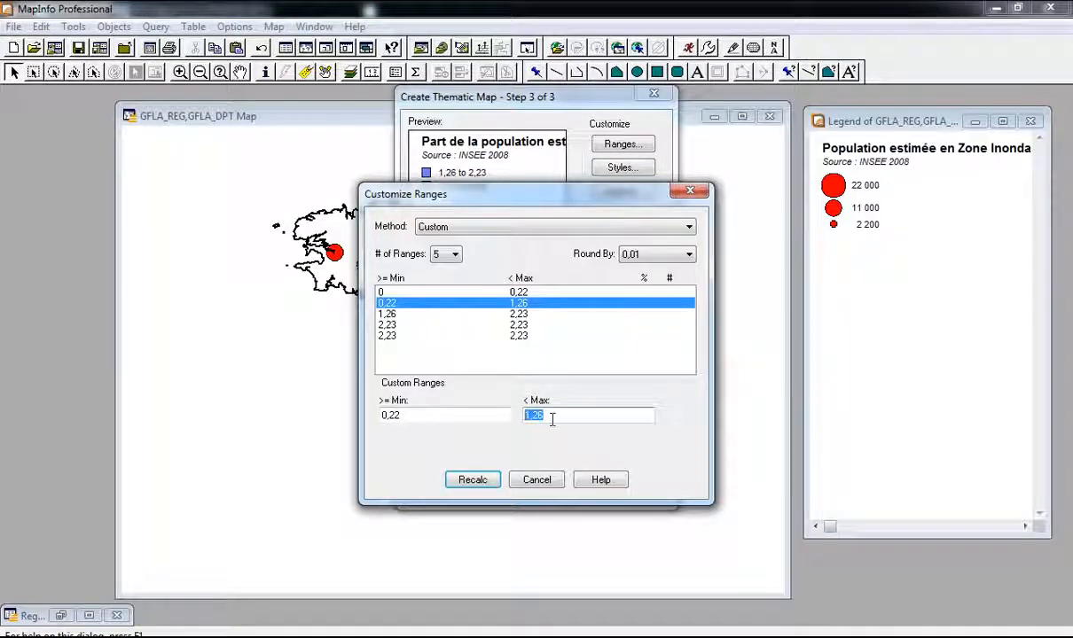
text(0,84)
click(476, 483)
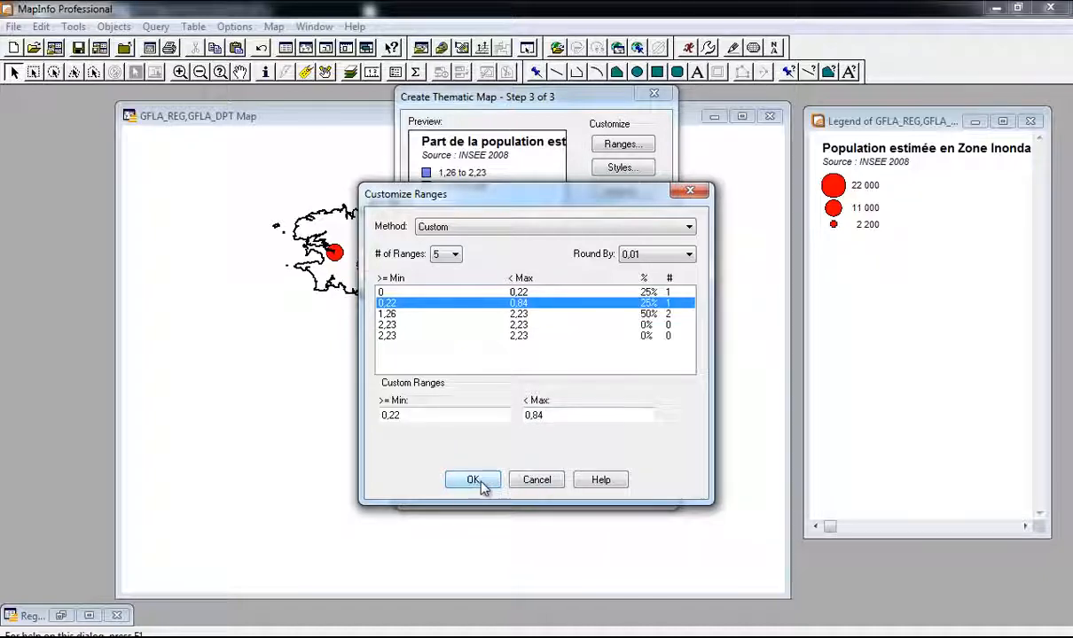
Step: Set the third range to 0,84–1,26 and recalculate
click(520, 315)
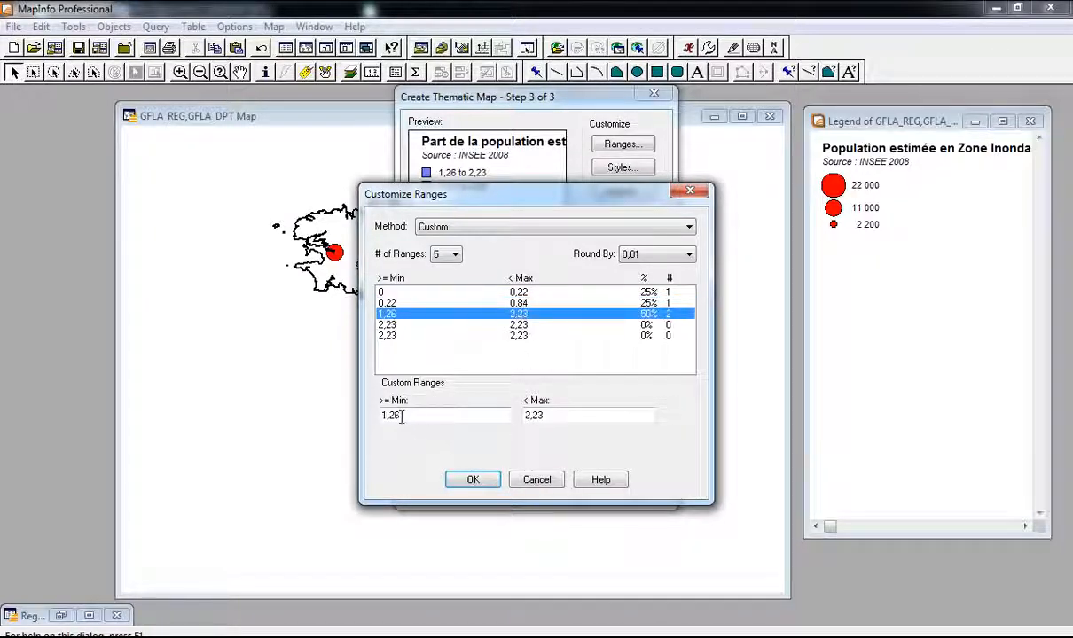
drag(399, 416, 365, 421)
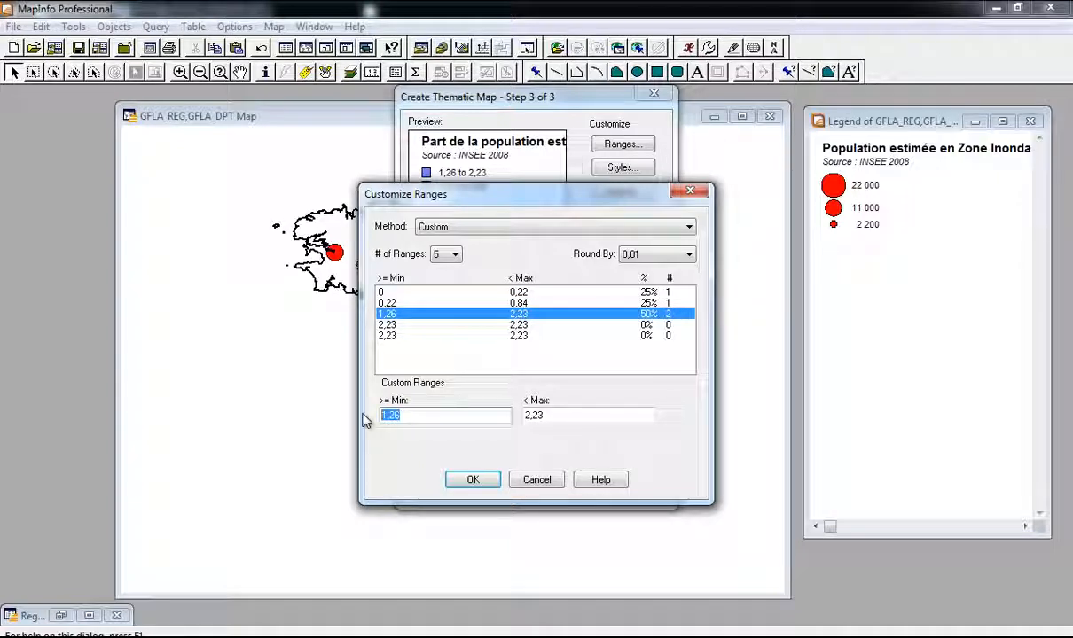
text(0,84)
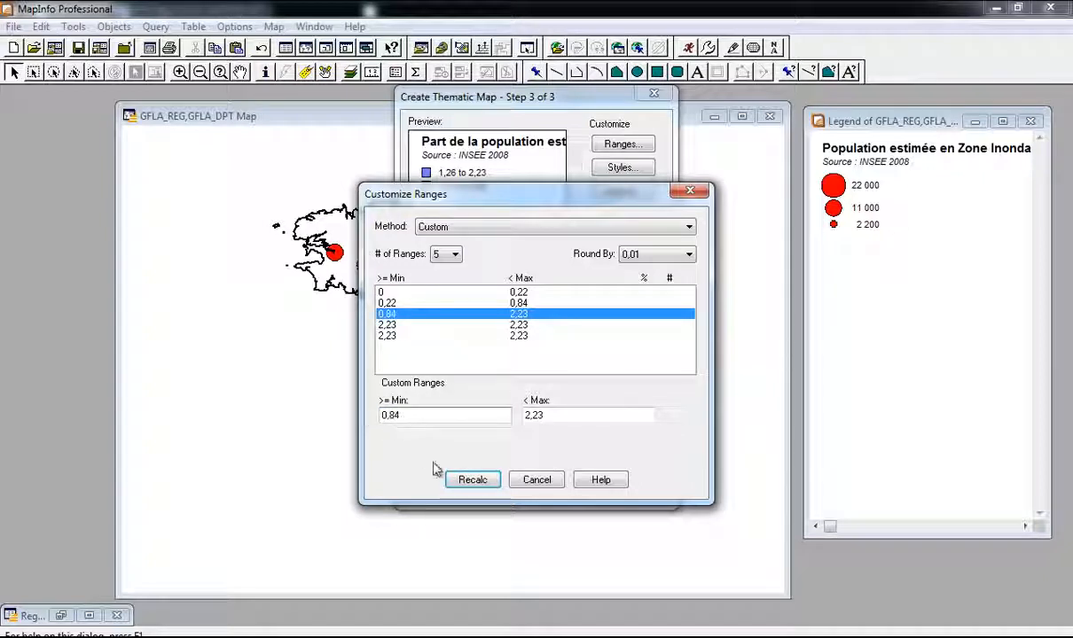
drag(565, 421, 515, 415)
text(1)
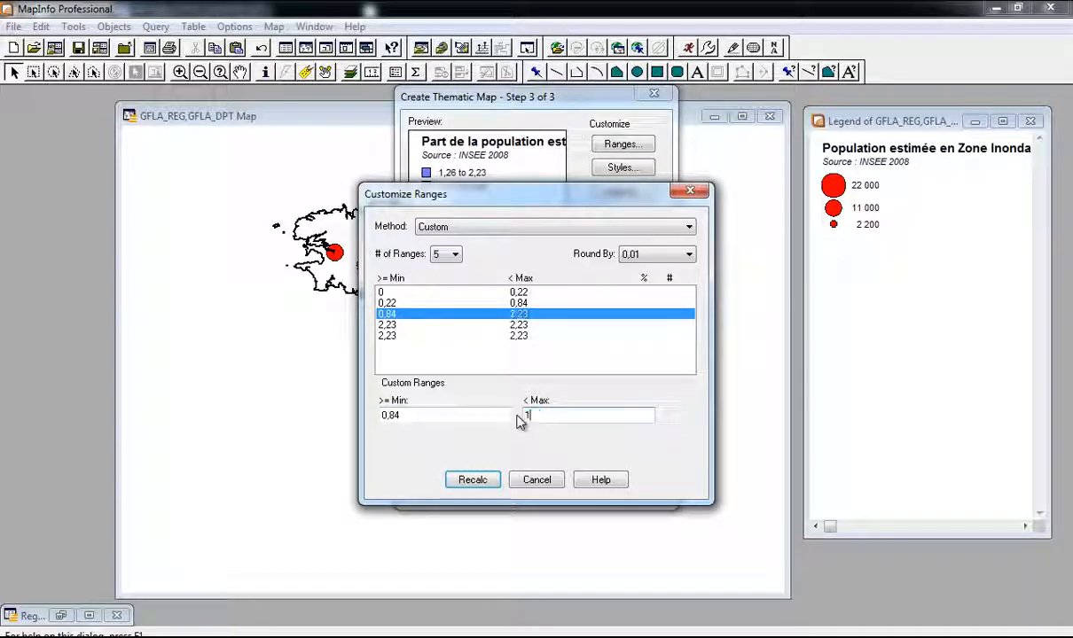
text(,26)
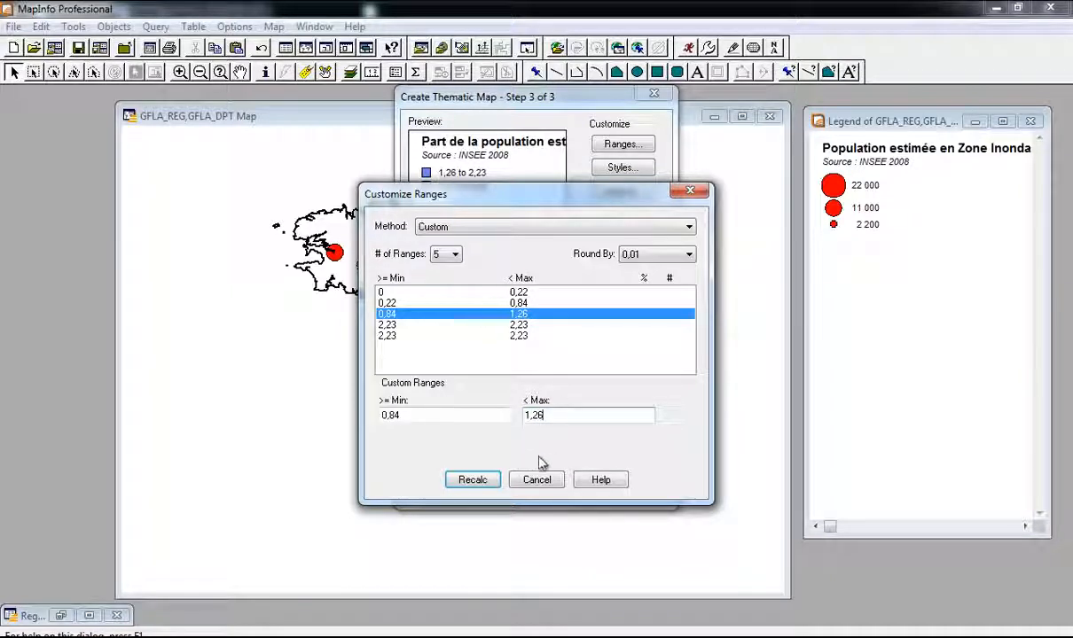
click(479, 480)
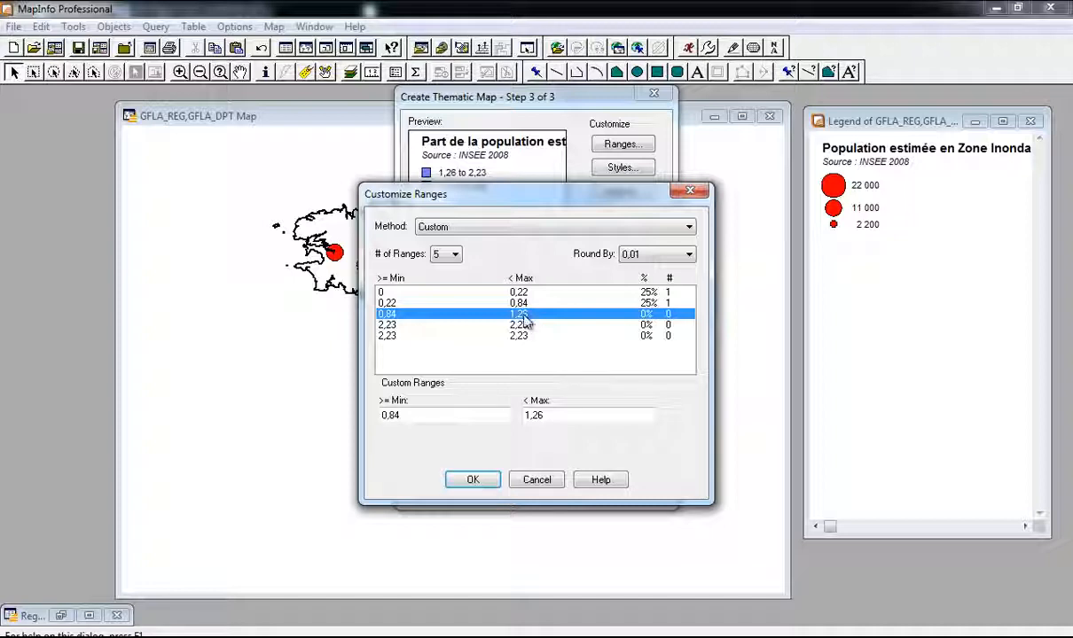
Step: Reduce the ranges to 4 and change the third range's maximum to 1,27
click(445, 253)
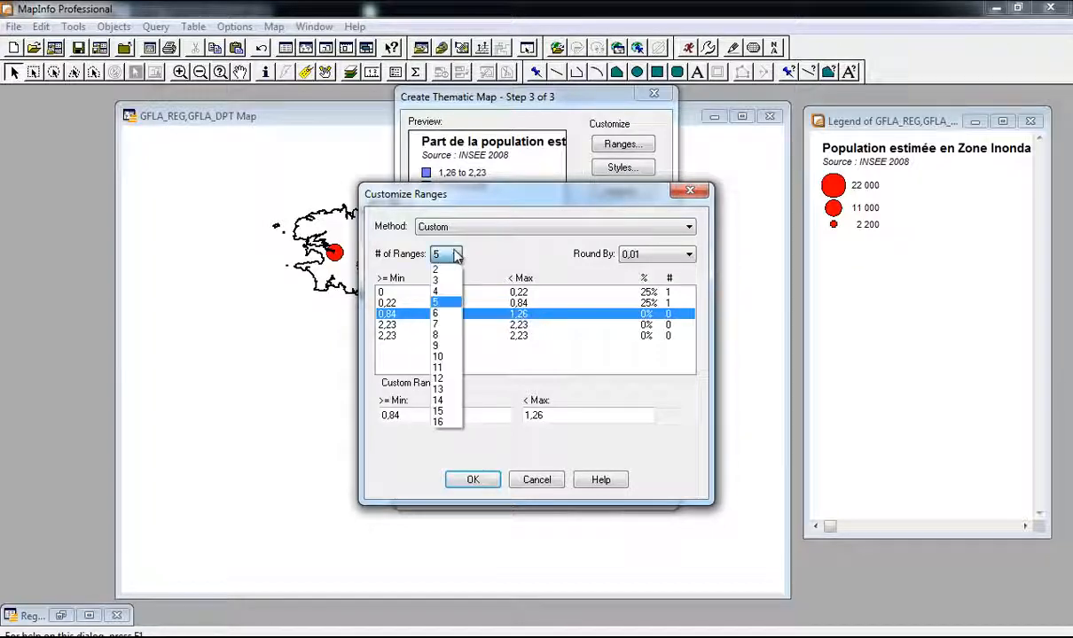
click(449, 297)
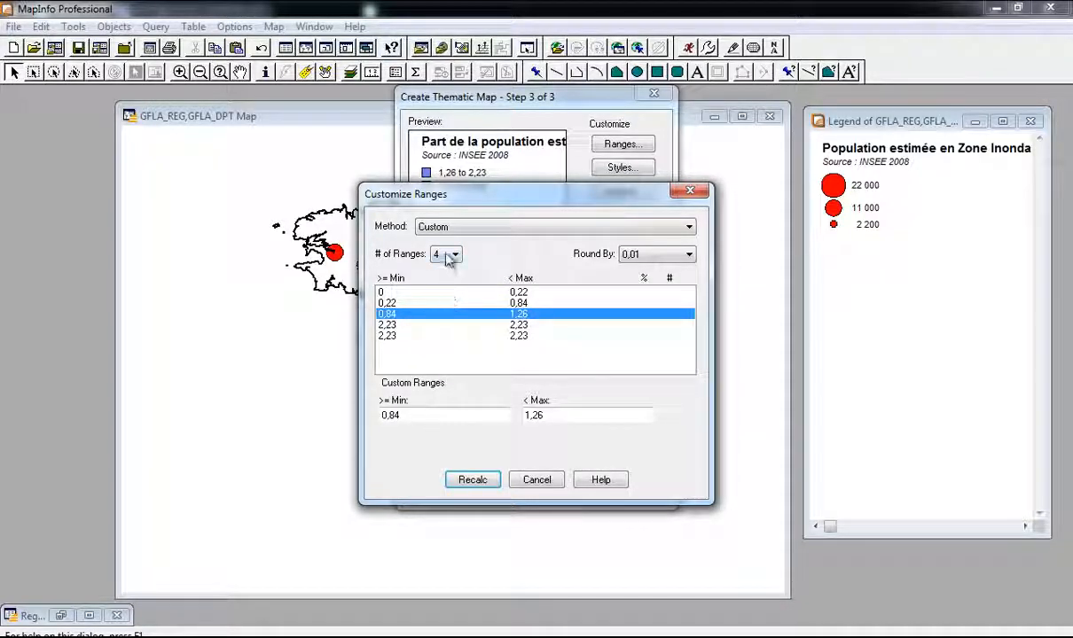
click(473, 479)
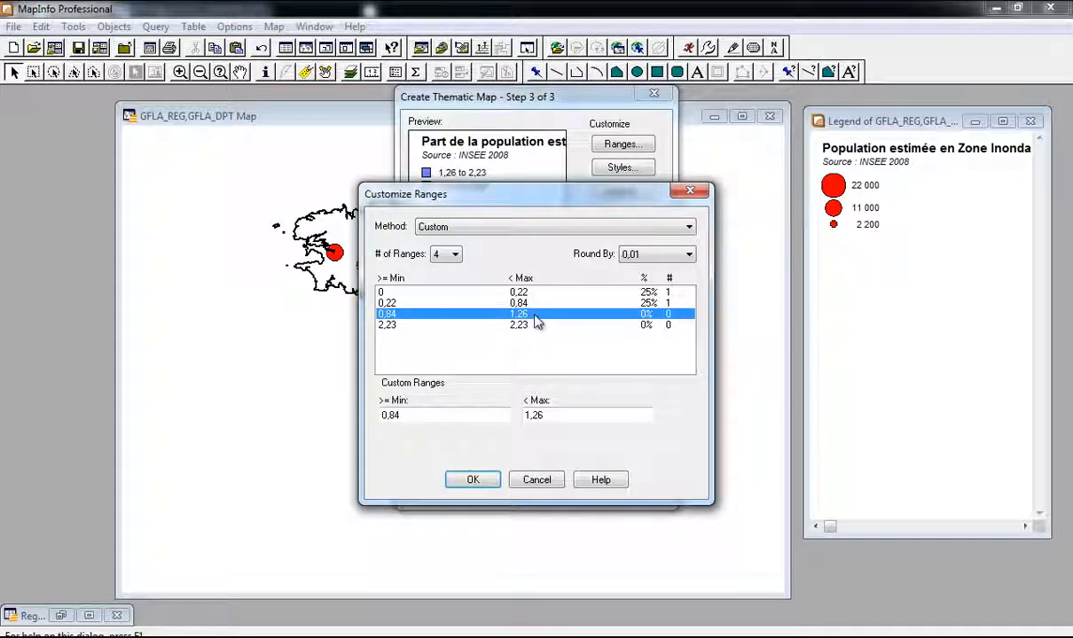
click(546, 416)
key(BackSpace)
text(8)
key(BackSpace)
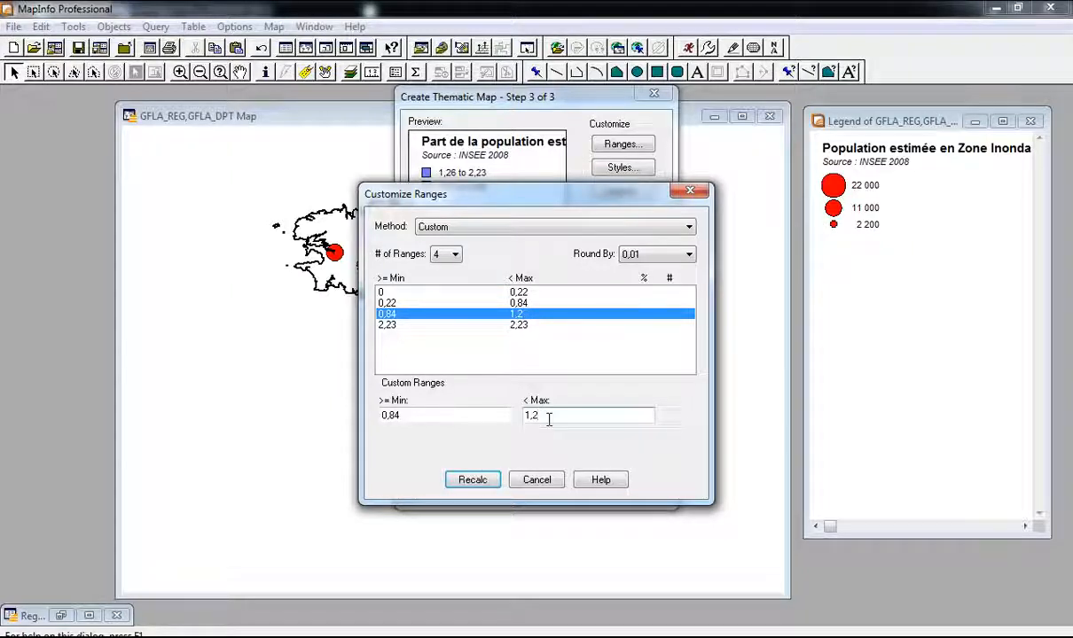
text(7)
key(Return)
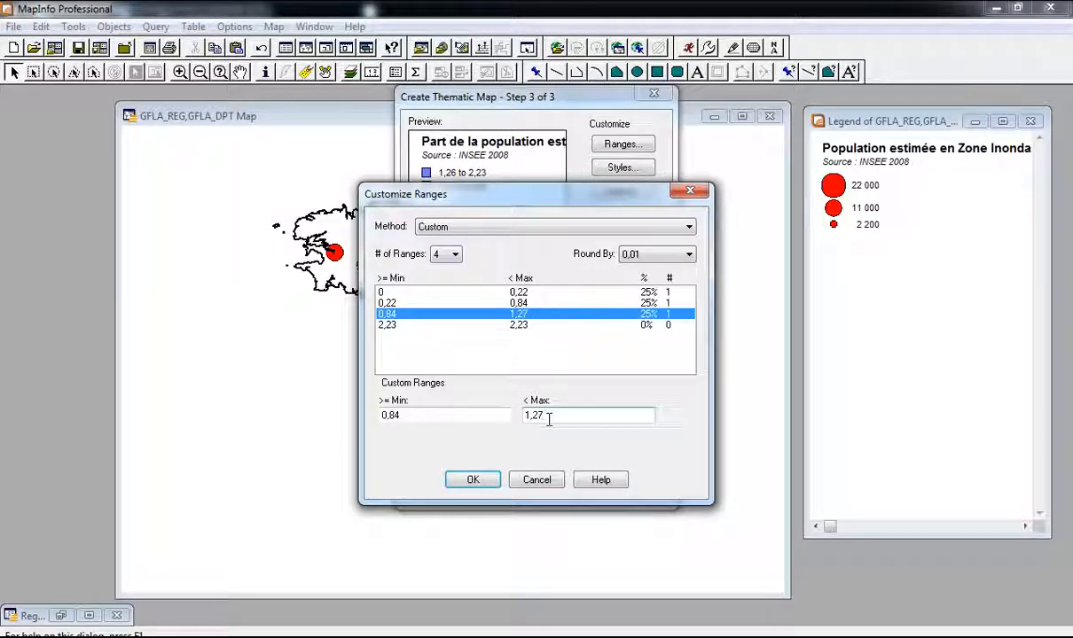
Step: Set the last range's minimum to 1,27, recalculate, and accept the ranges
click(413, 326)
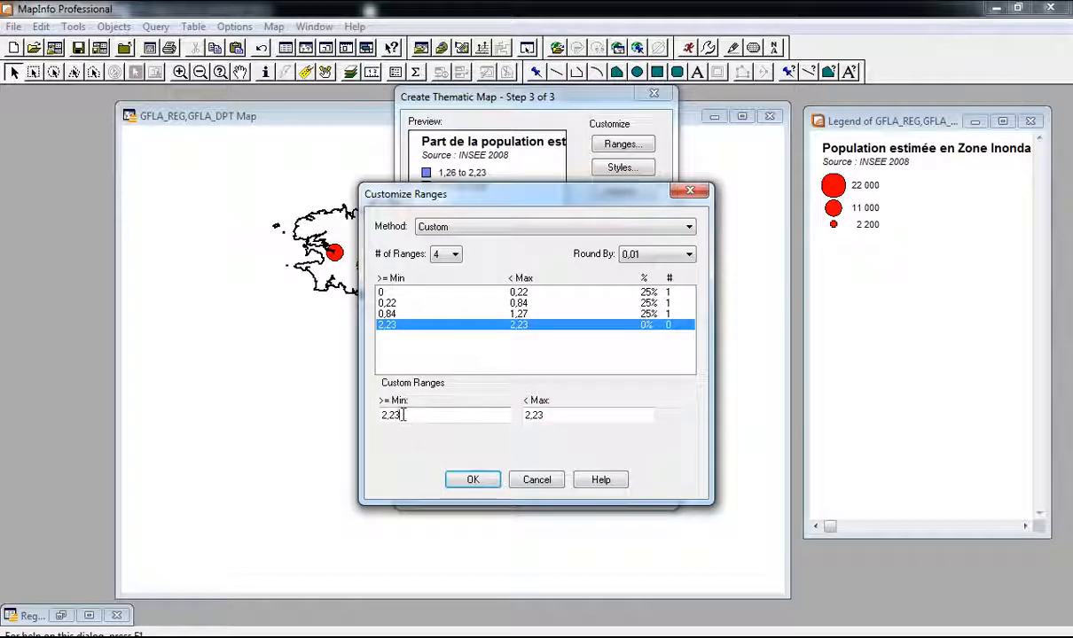
drag(403, 415, 377, 417)
text(1,2)
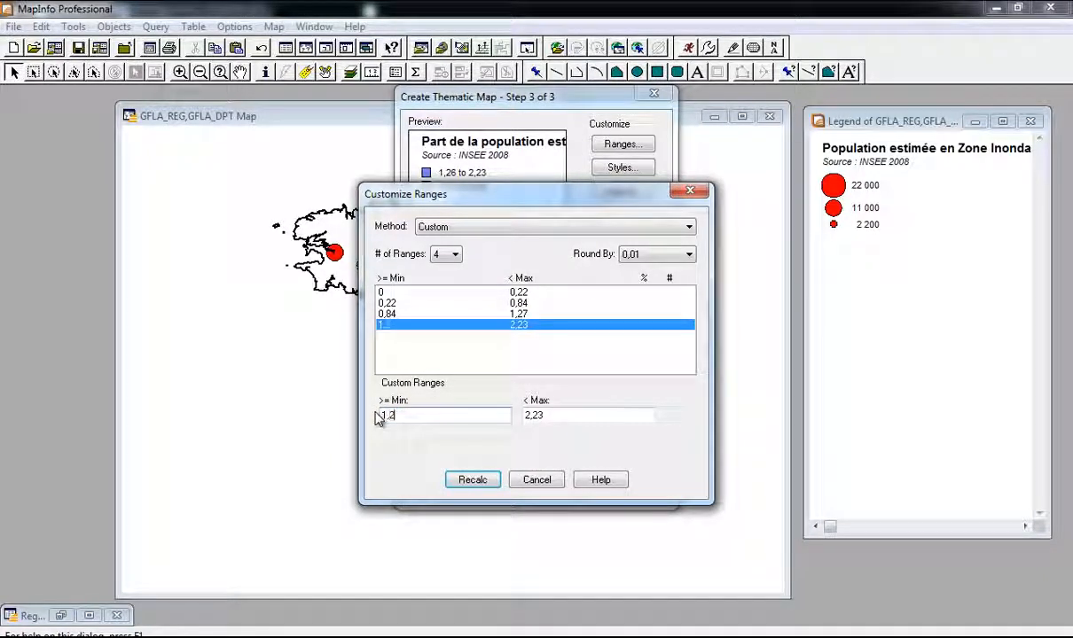
click(487, 480)
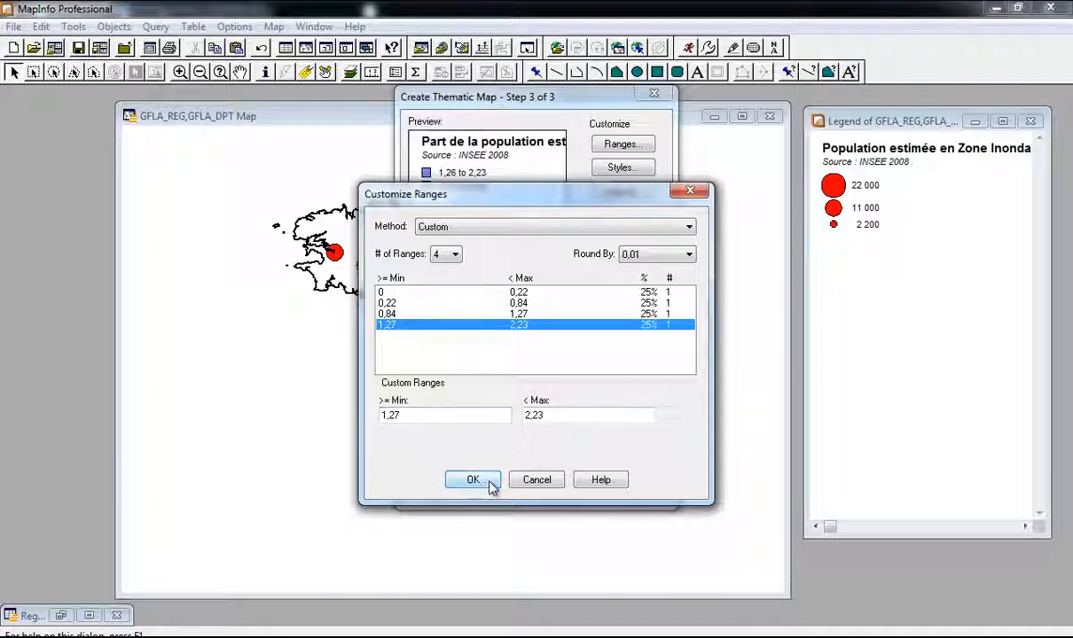
click(473, 479)
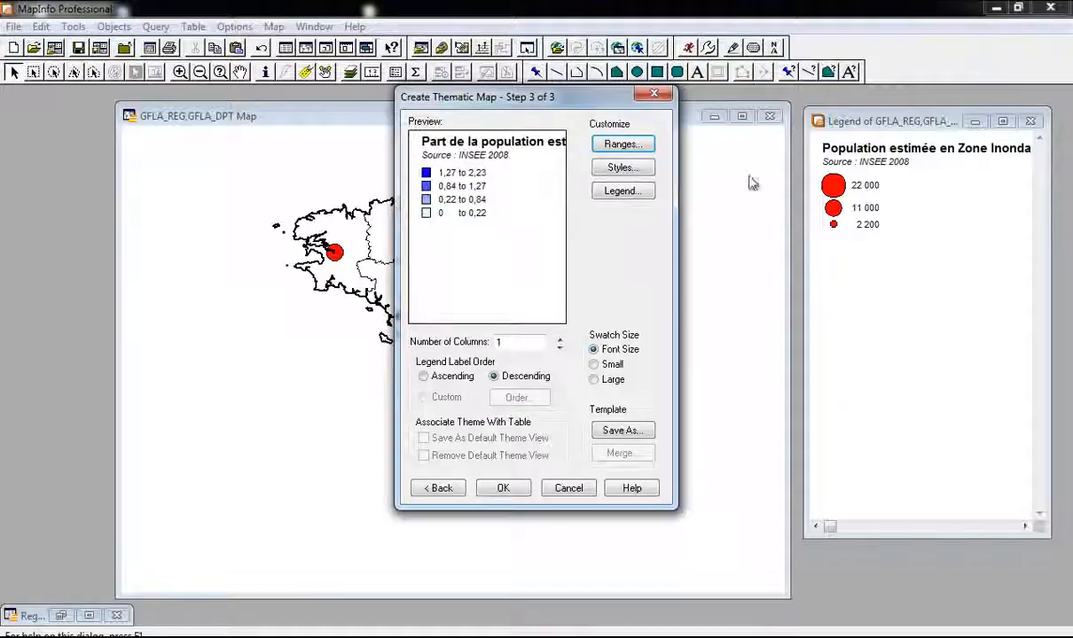
Step: Replace 'to' in the 1,27–2,23 range label
click(619, 194)
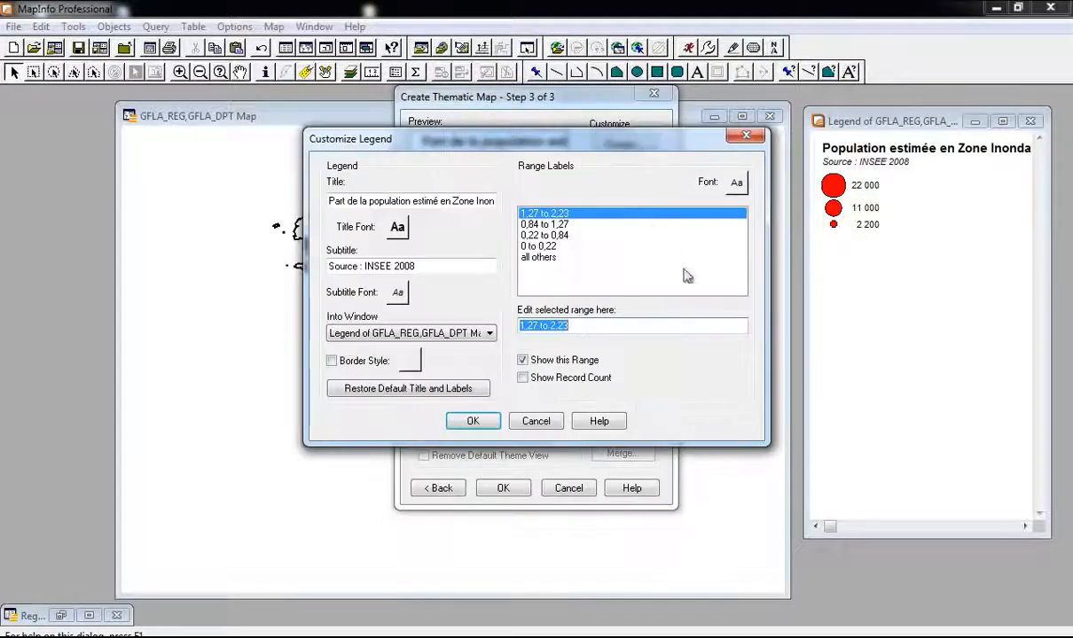
click(531, 325)
double_click(542, 325)
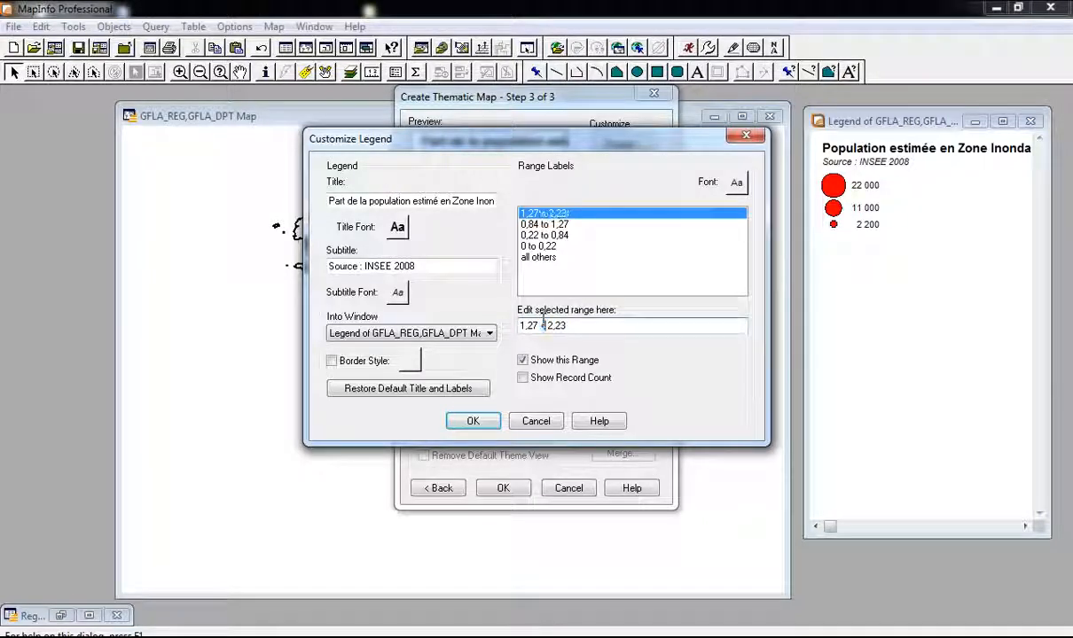
key(BackSpace)
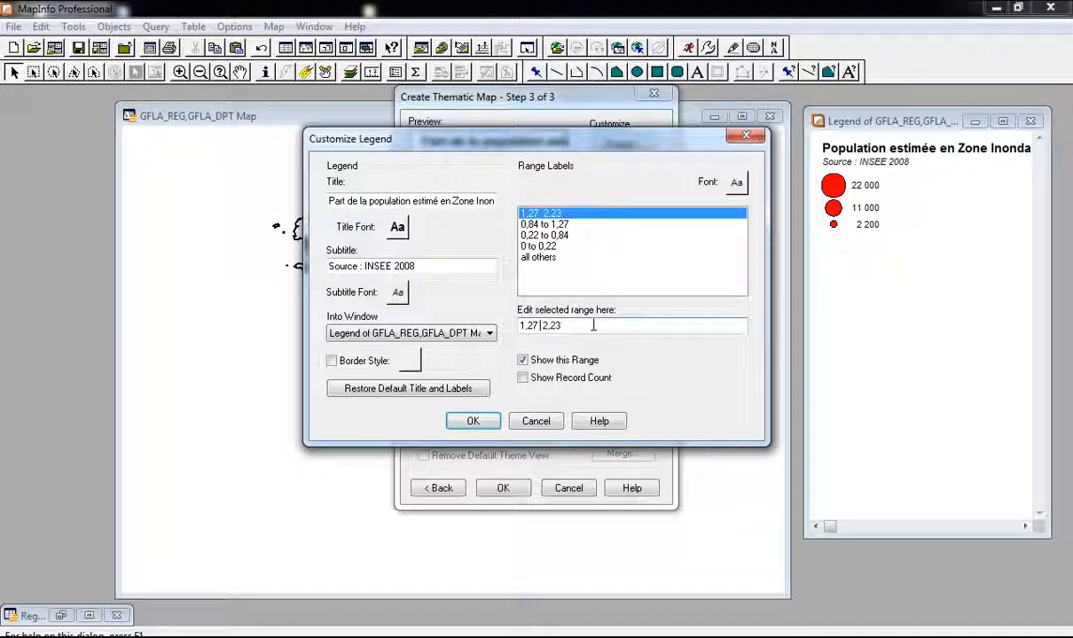
text(-)
key(BackSpace)
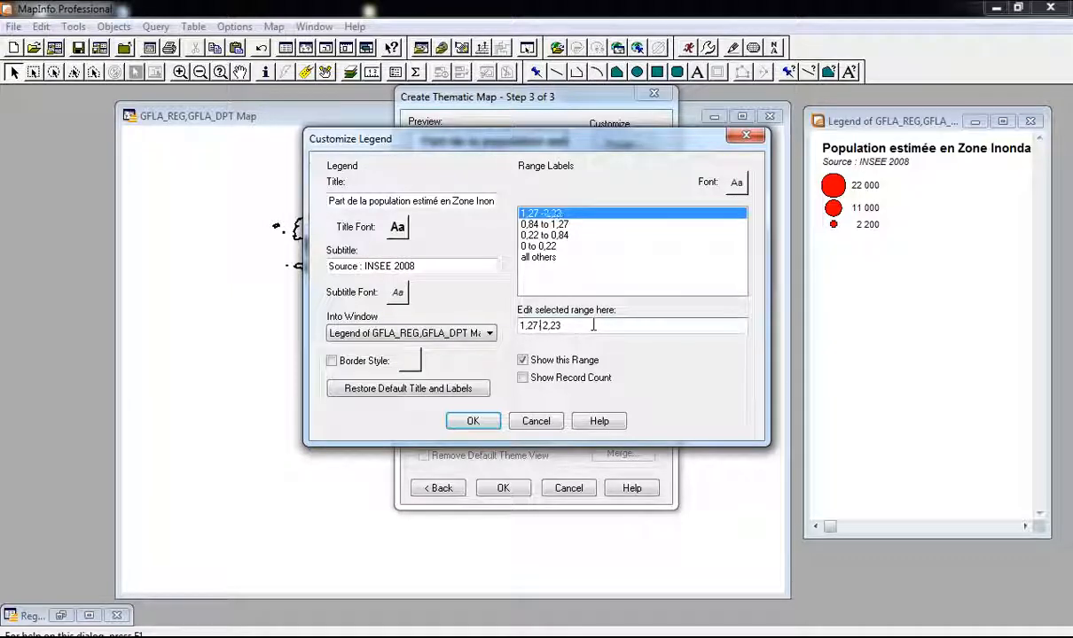
Step: Change 'to' to 'à' in the remaining range labels, such as '0 à 0,22', and accept
click(541, 225)
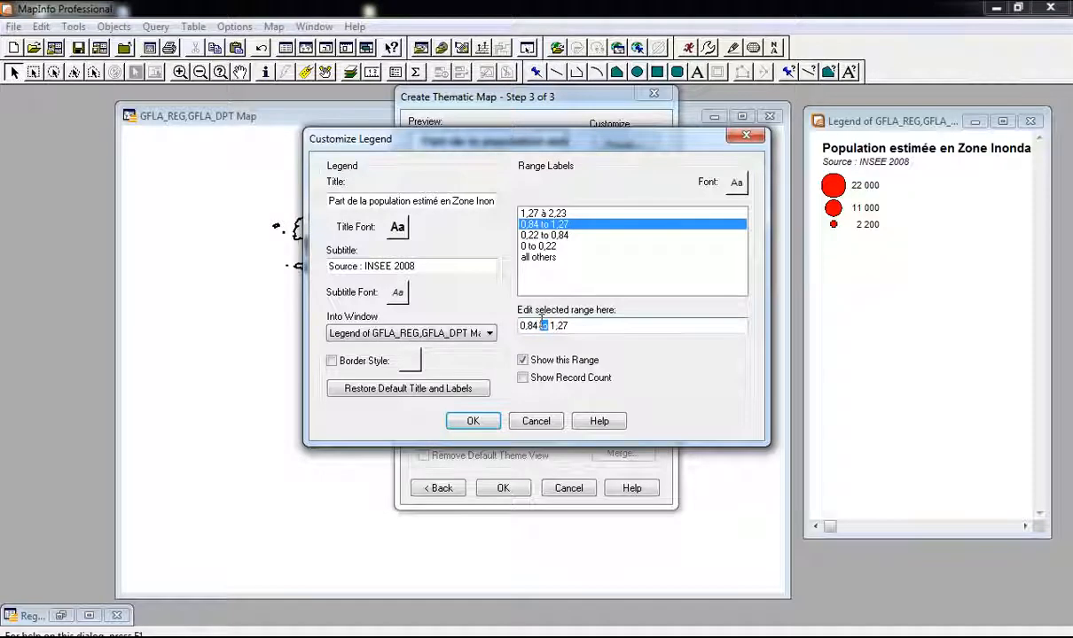
click(532, 235)
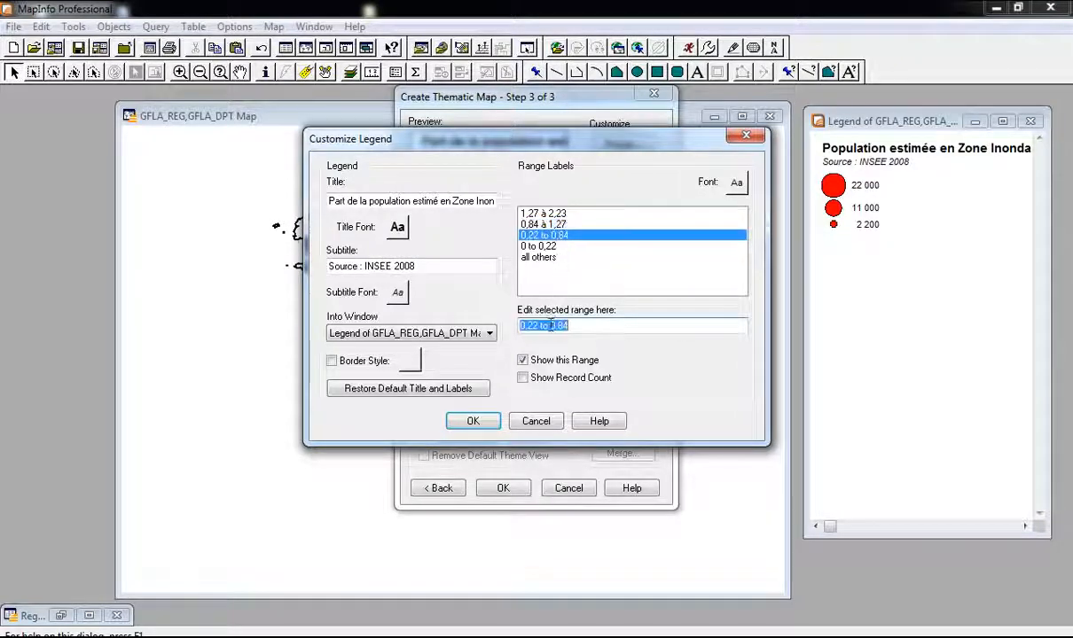
click(543, 325)
click(559, 248)
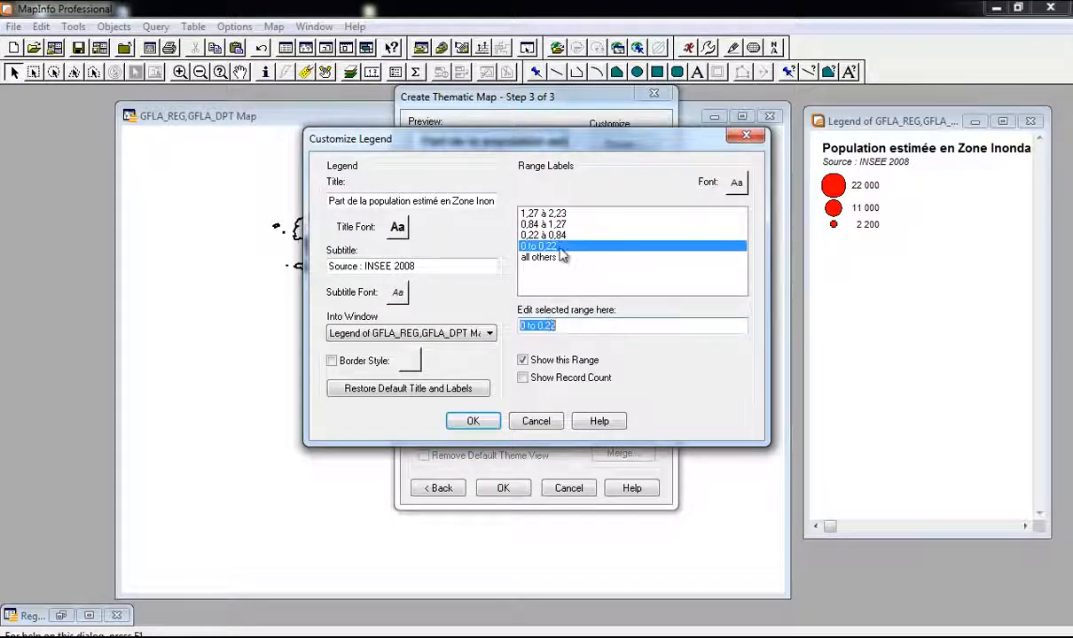
double_click(530, 326)
text(à)
click(550, 258)
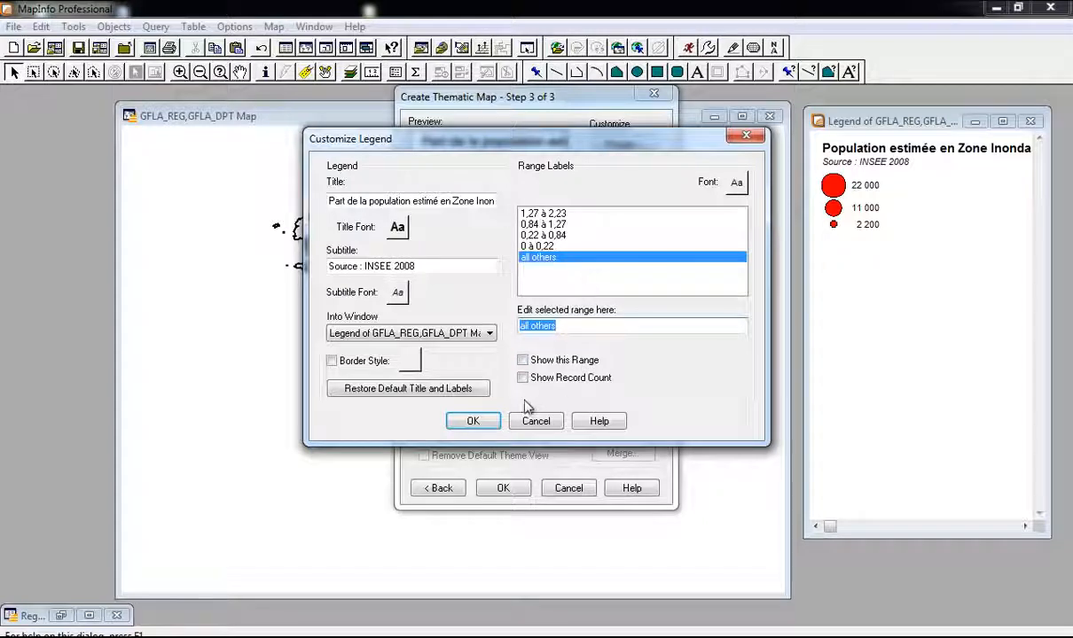
click(473, 421)
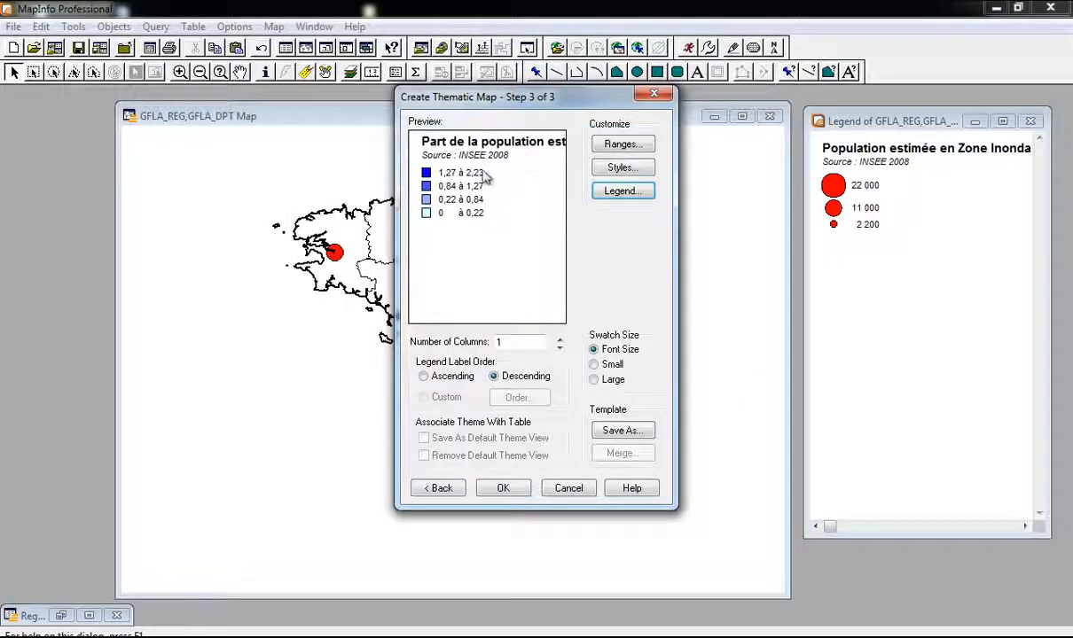
Step: Add 'en pourcentage' to the legend title and apply the four-range thematic shading
click(498, 490)
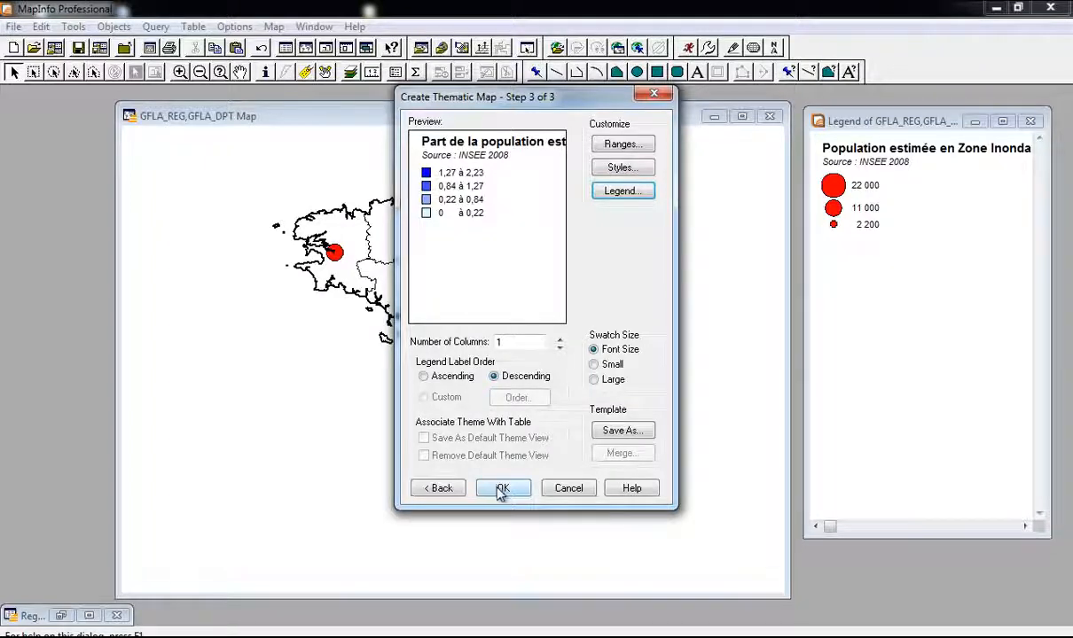
click(624, 194)
click(484, 205)
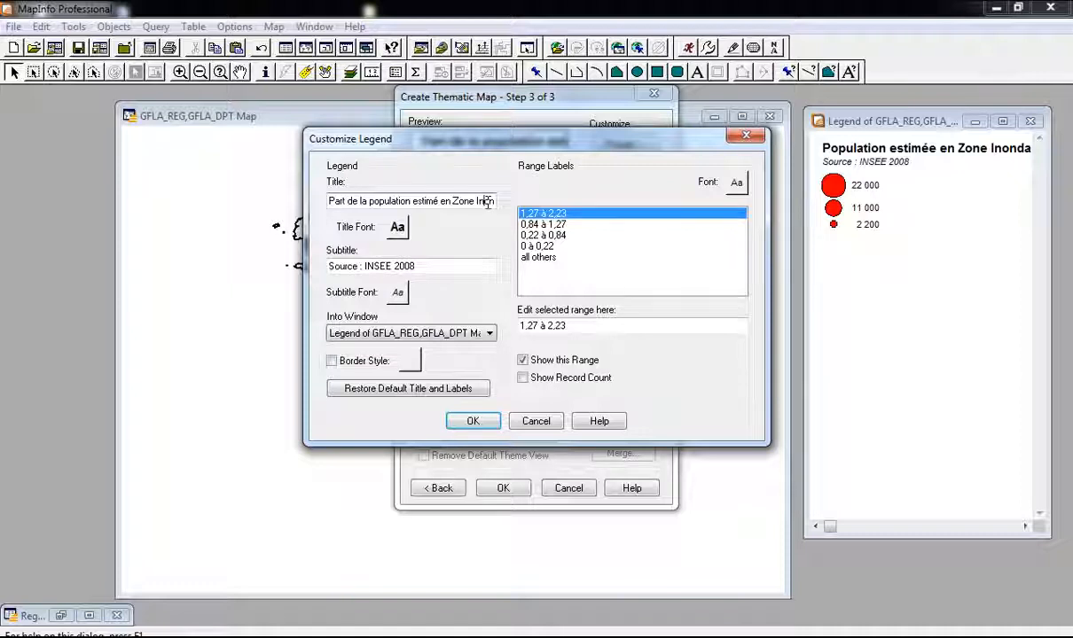
key(ctrl+Left)
key(ctrl+Left)
key(ctrl+Left)
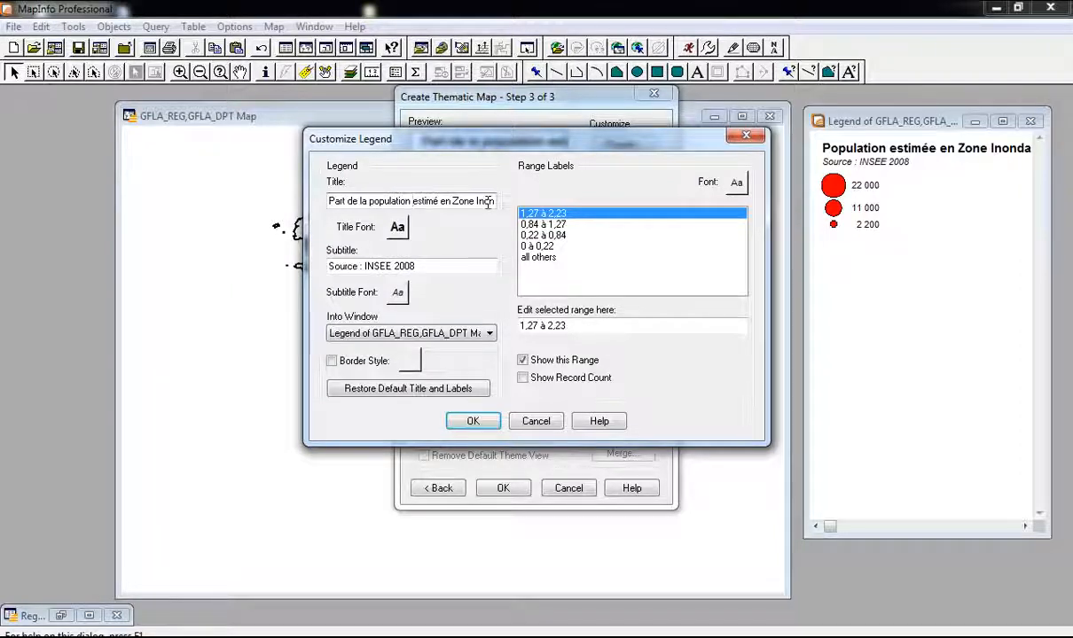
text(en pour)
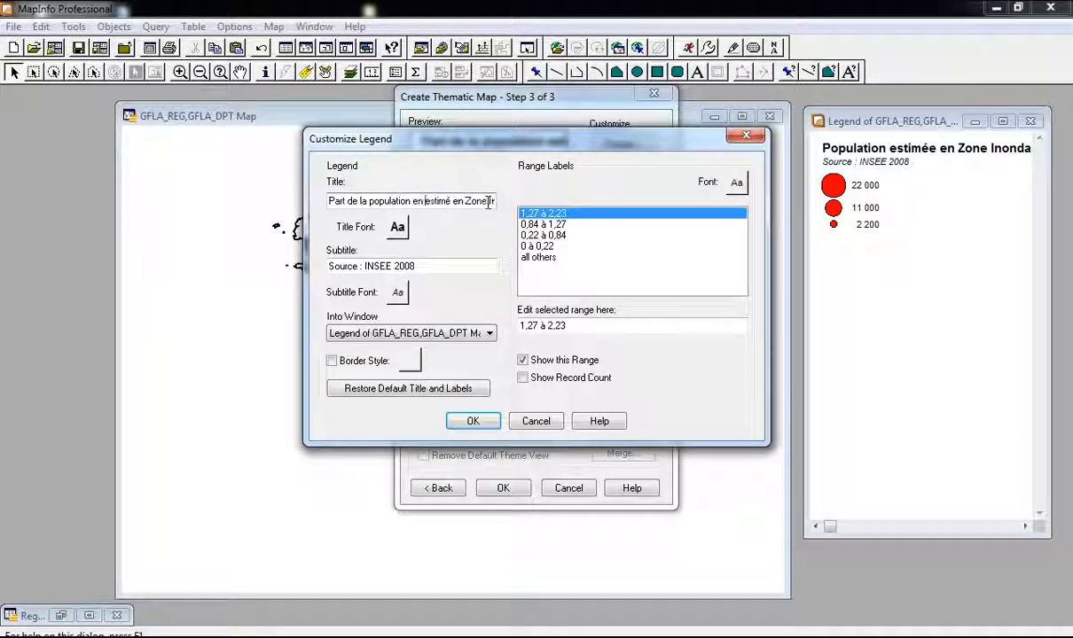
text(centage)
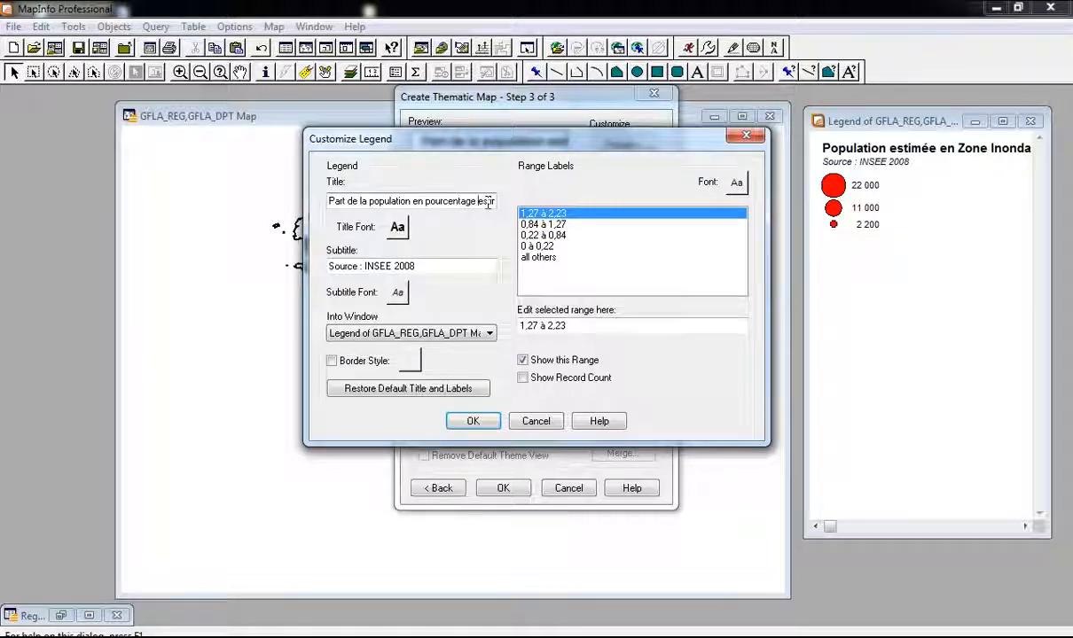
click(473, 422)
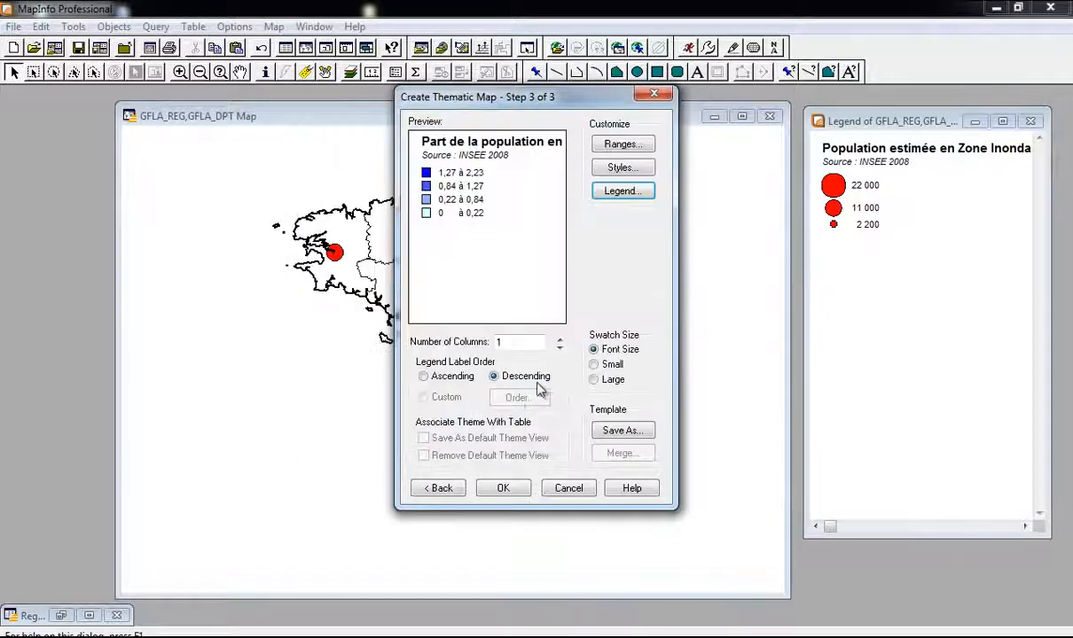
click(502, 489)
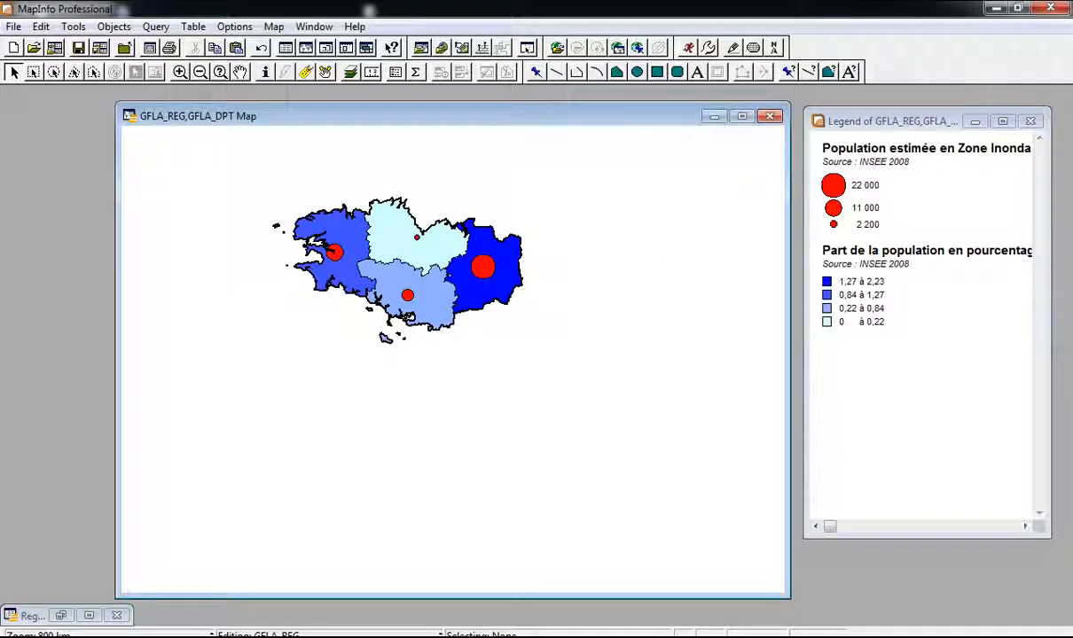
Step: Switch on GFLA_DPT labels in Layer Control, leaving GFLA_REG's region style unchanged
key(alt+Tab)
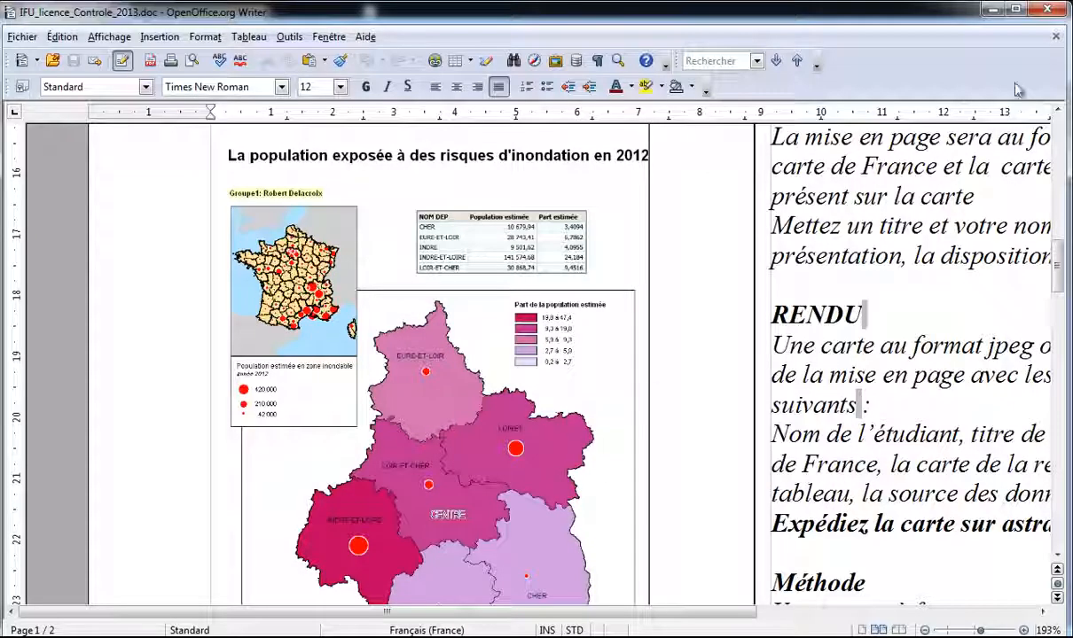
key(alt+Tab)
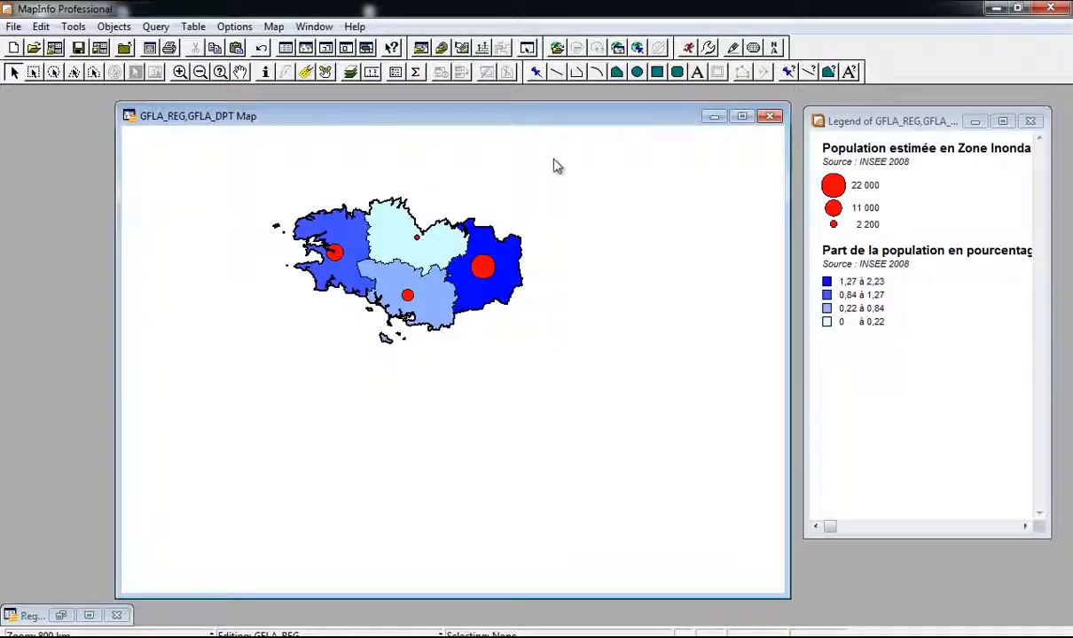
key(ctrl+l)
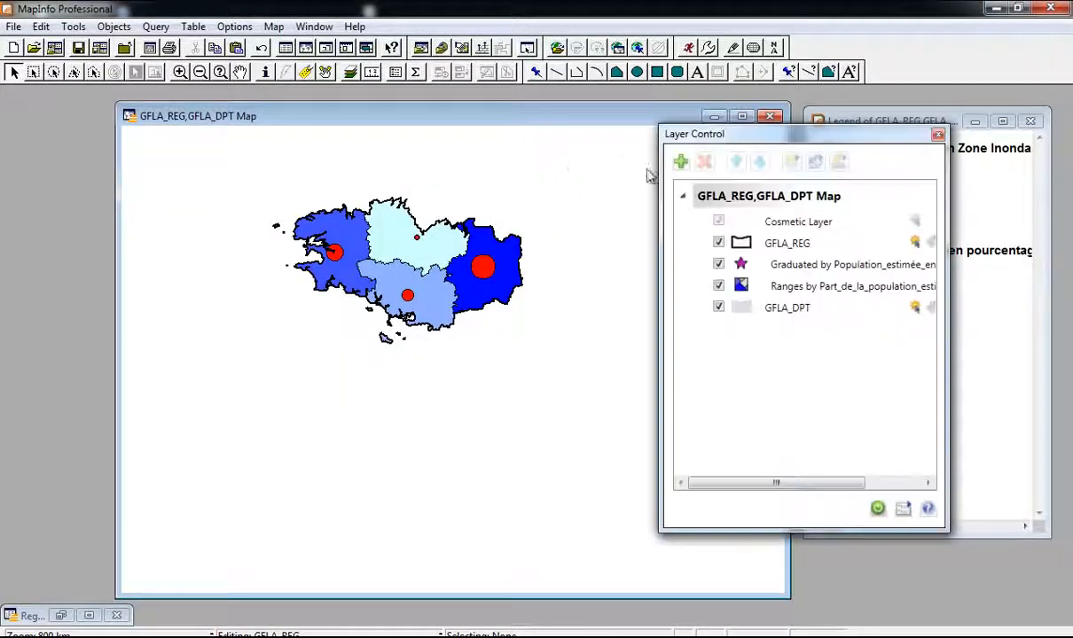
drag(742, 136, 697, 146)
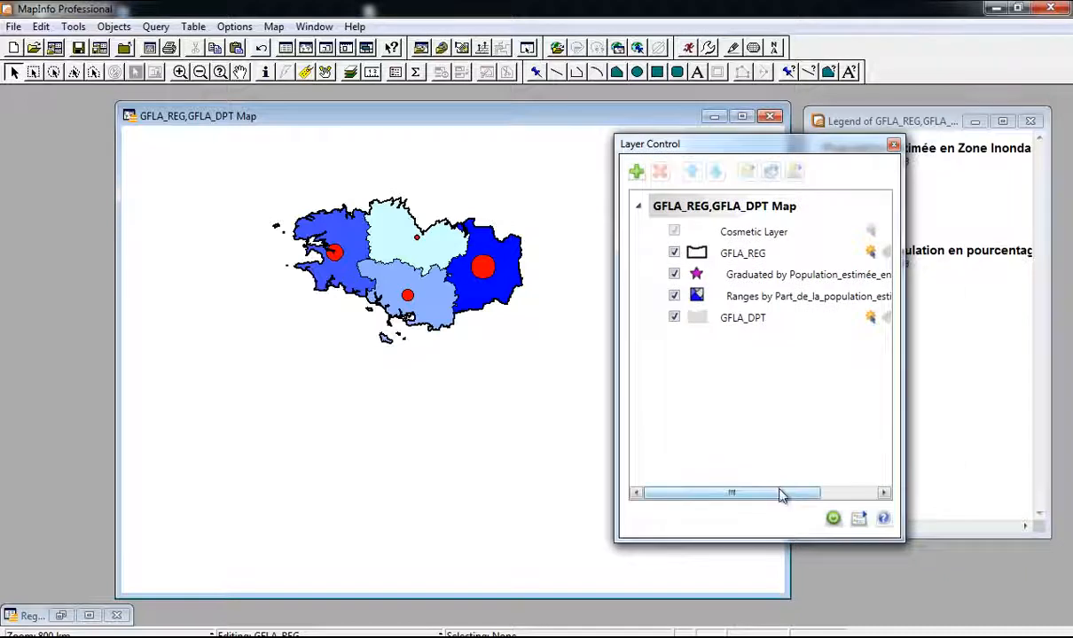
mouse_move(779, 493)
mouse_down()
mouse_move(833, 493)
mouse_move(794, 502)
mouse_up()
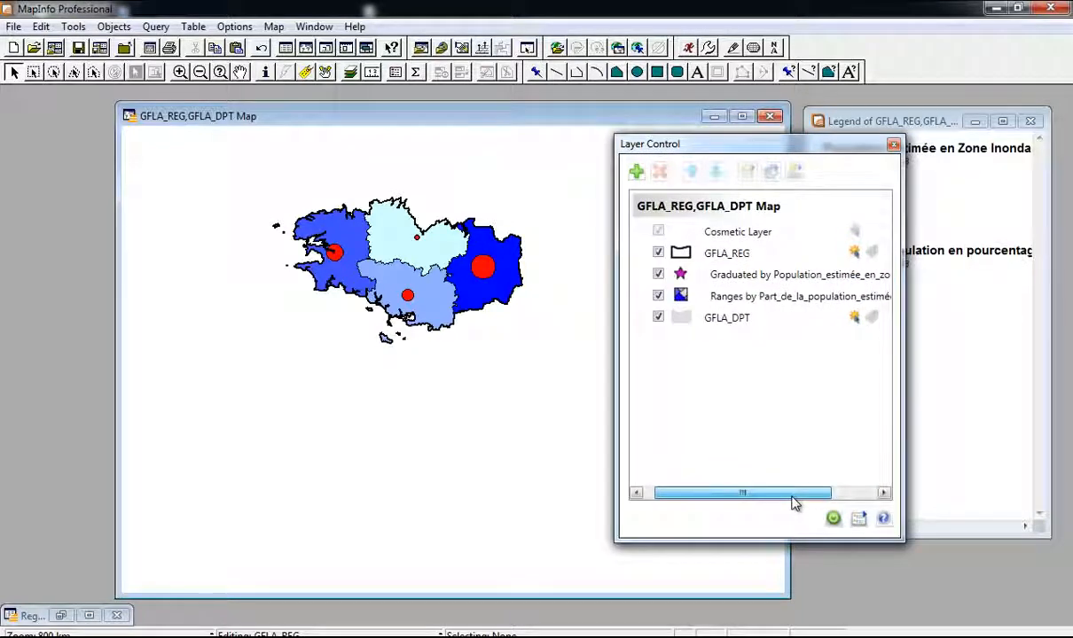
click(872, 317)
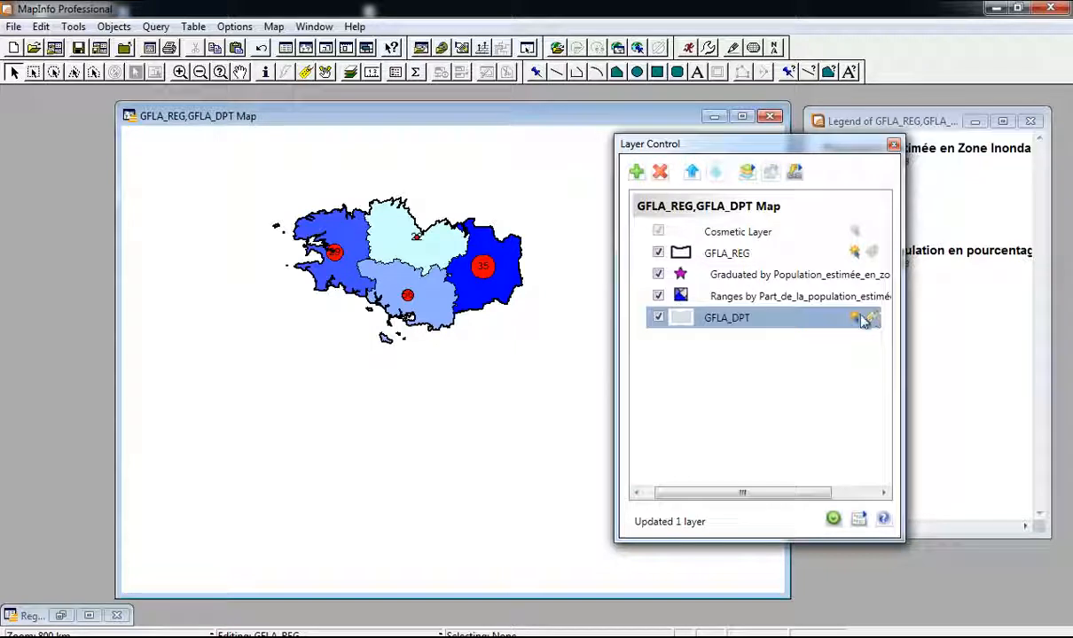
click(873, 254)
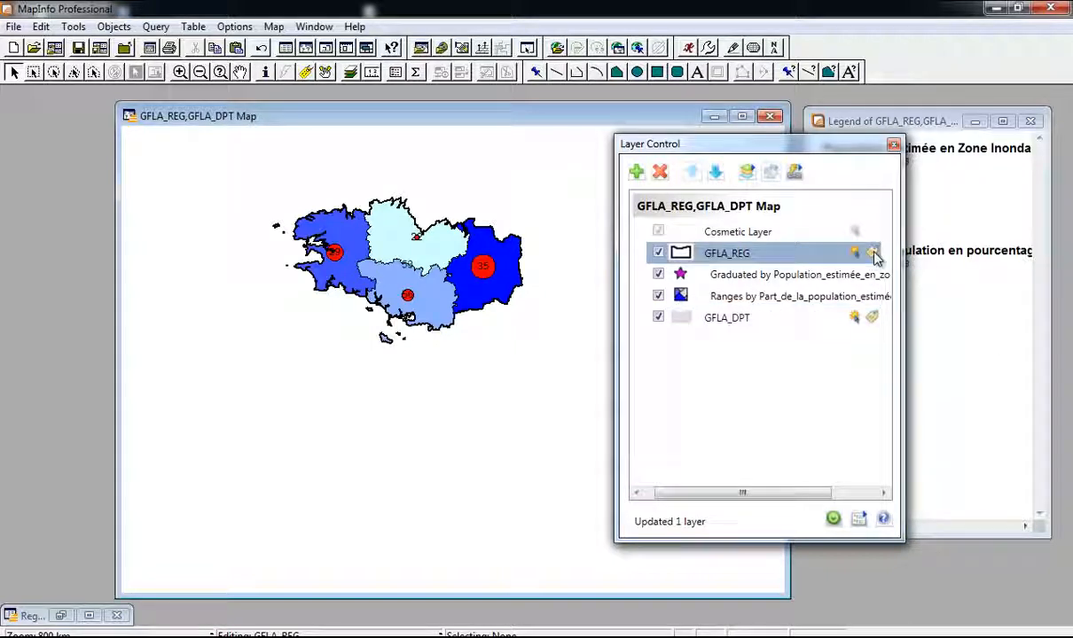
click(680, 253)
click(649, 136)
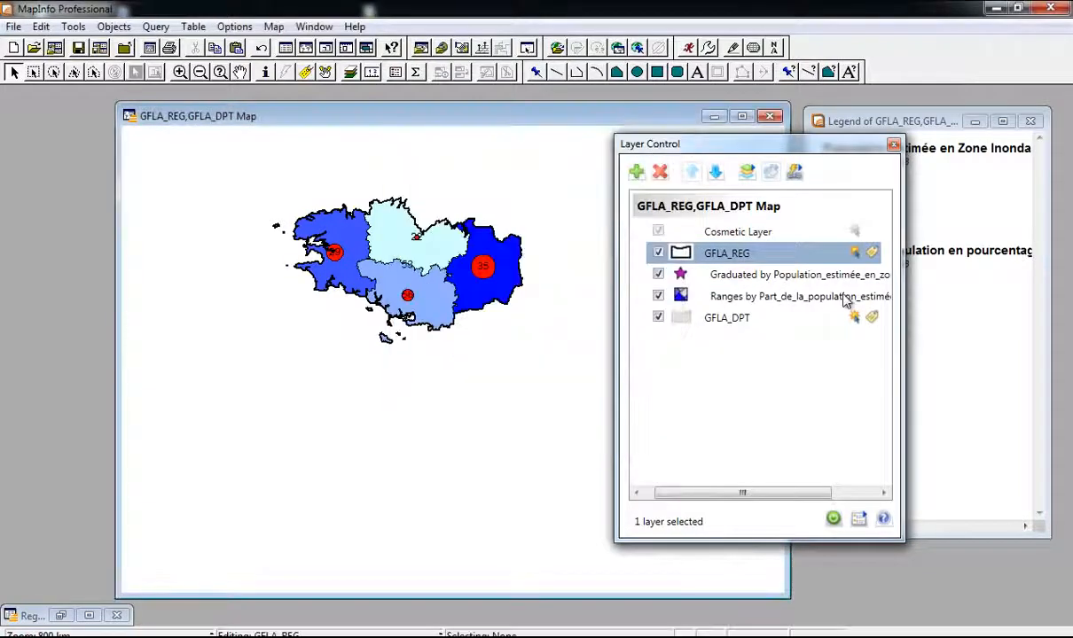
Step: Label the GFLA_REG layer with the Nom_Région field
double_click(806, 256)
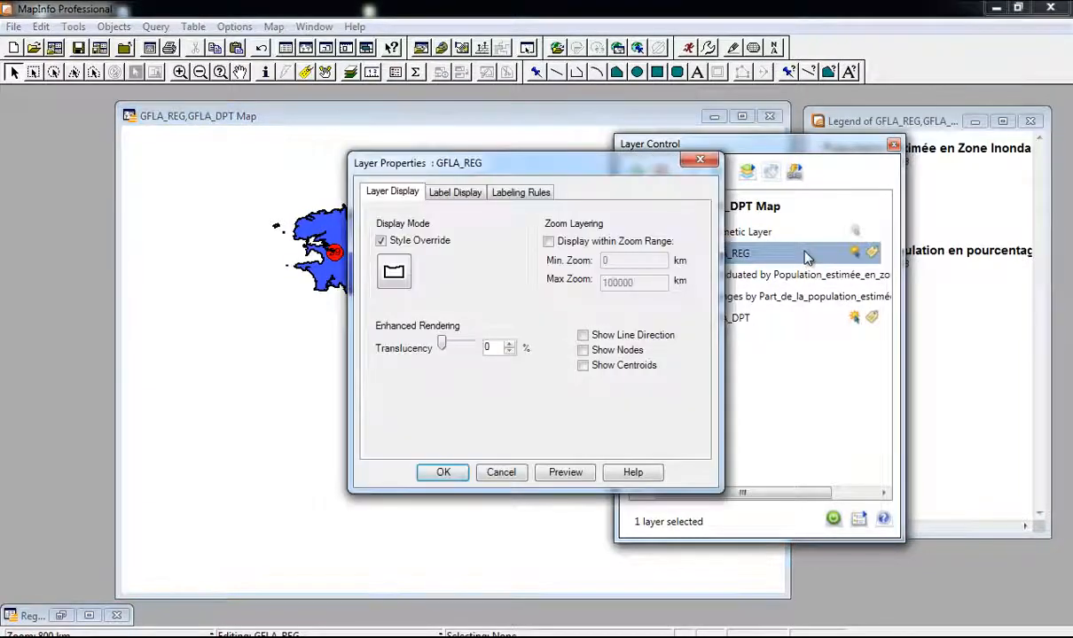
click(700, 160)
click(679, 252)
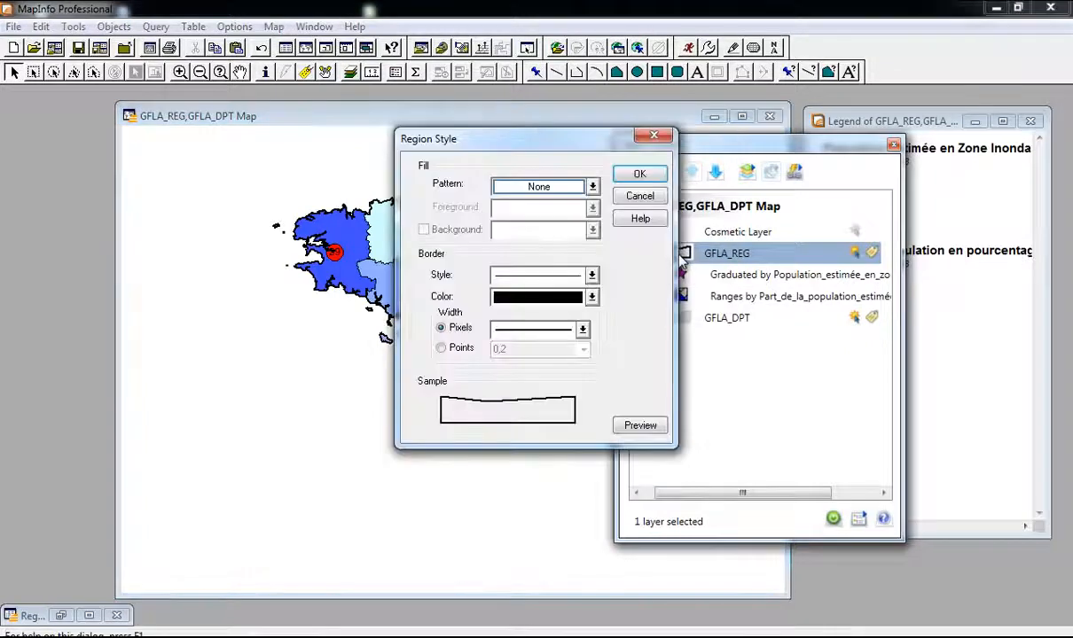
key(Escape)
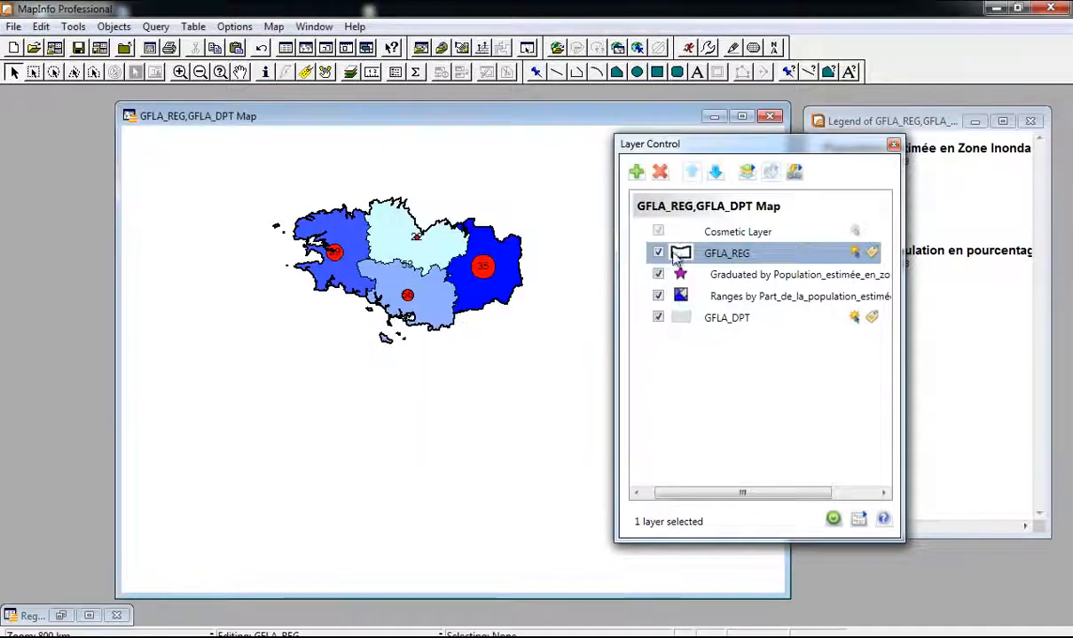
double_click(803, 258)
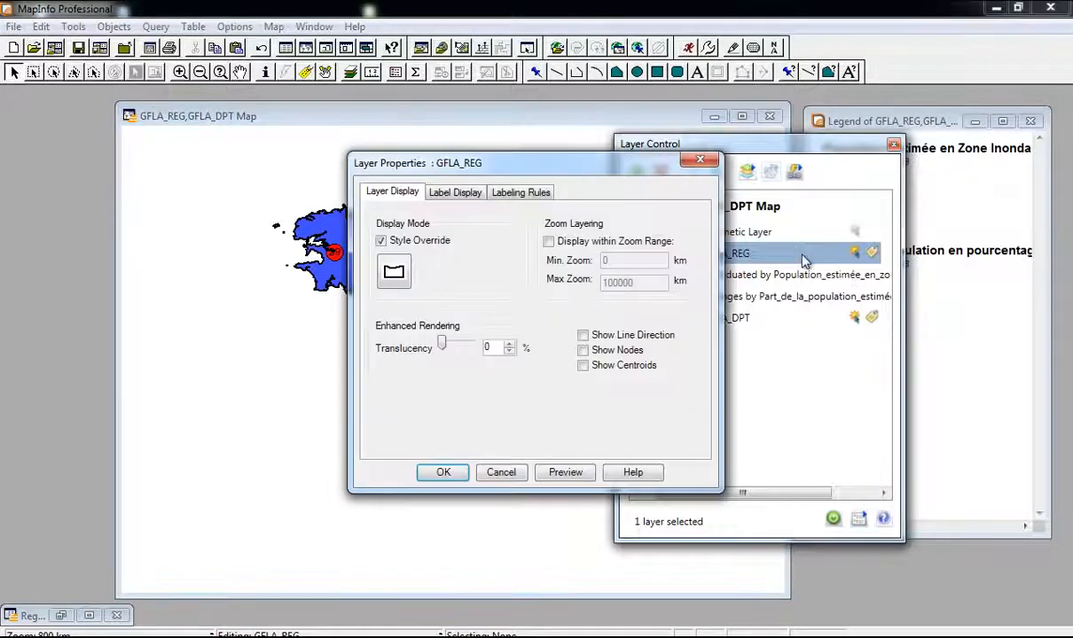
click(455, 194)
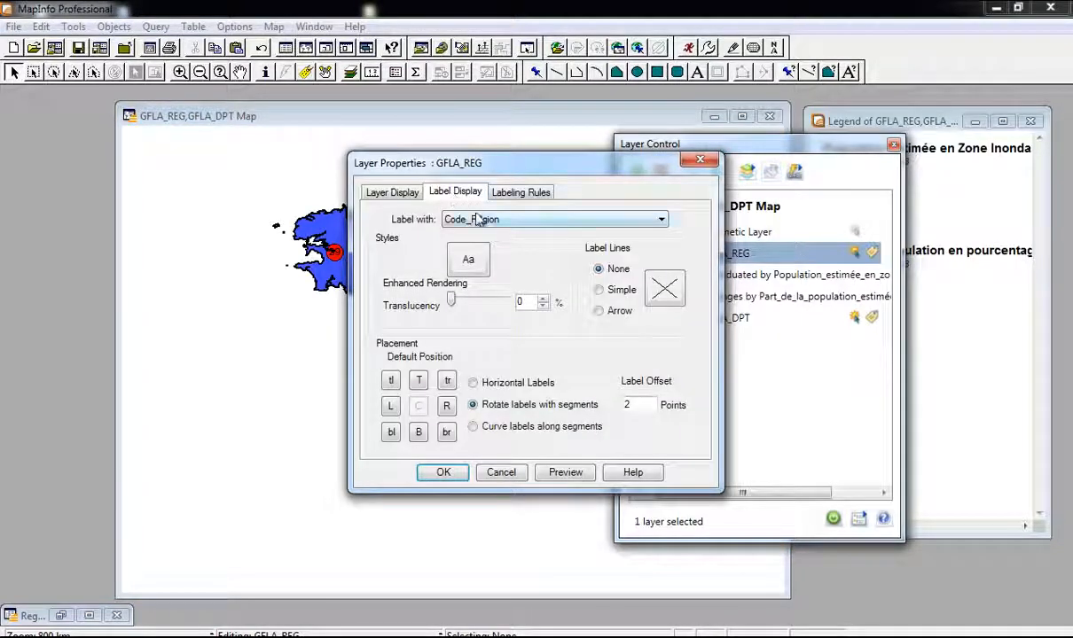
click(486, 220)
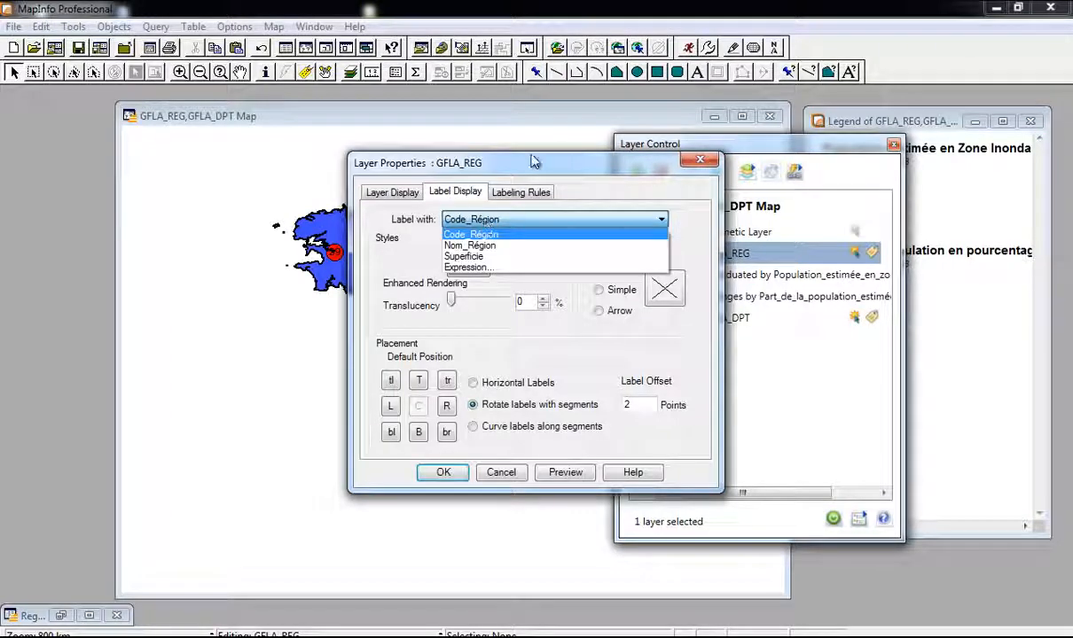
click(595, 168)
click(496, 219)
click(507, 245)
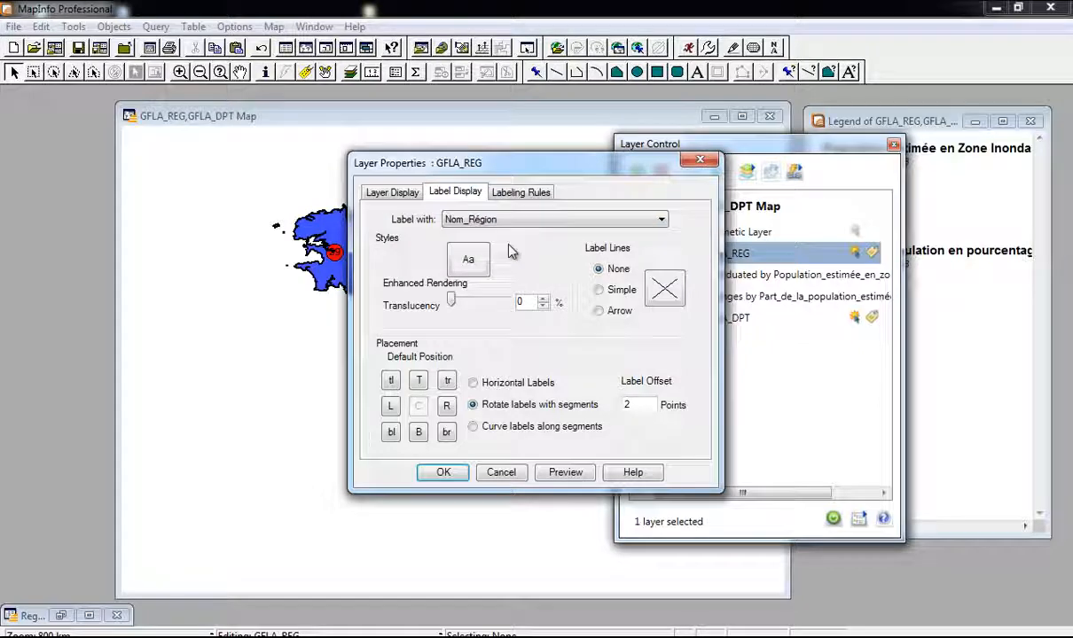
click(443, 472)
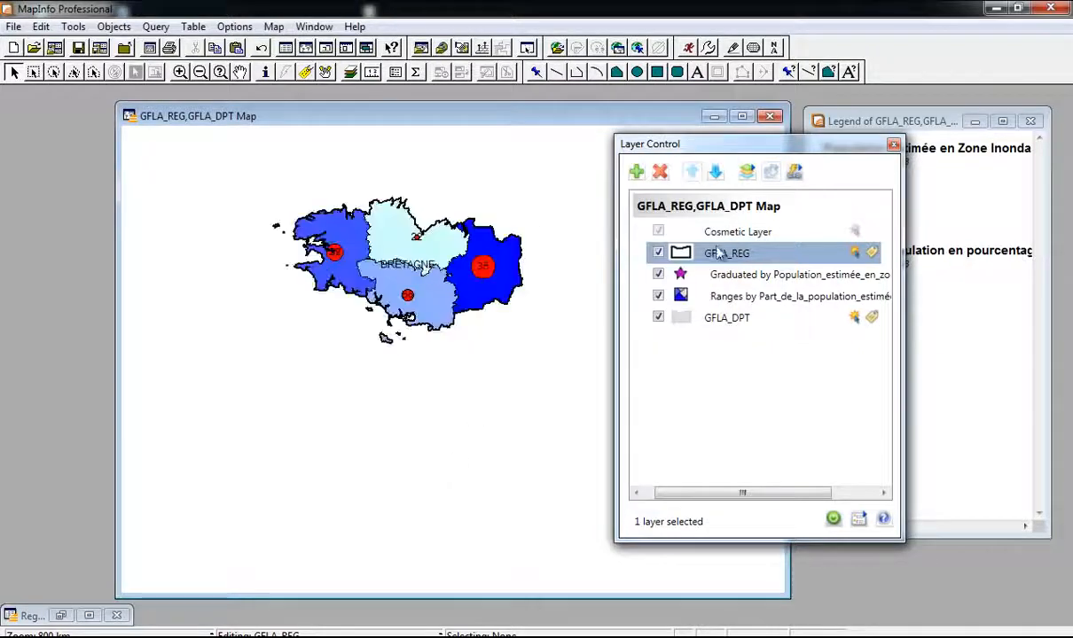
Step: Style the region label at size 12, bold, with a white halo
right_click(781, 260)
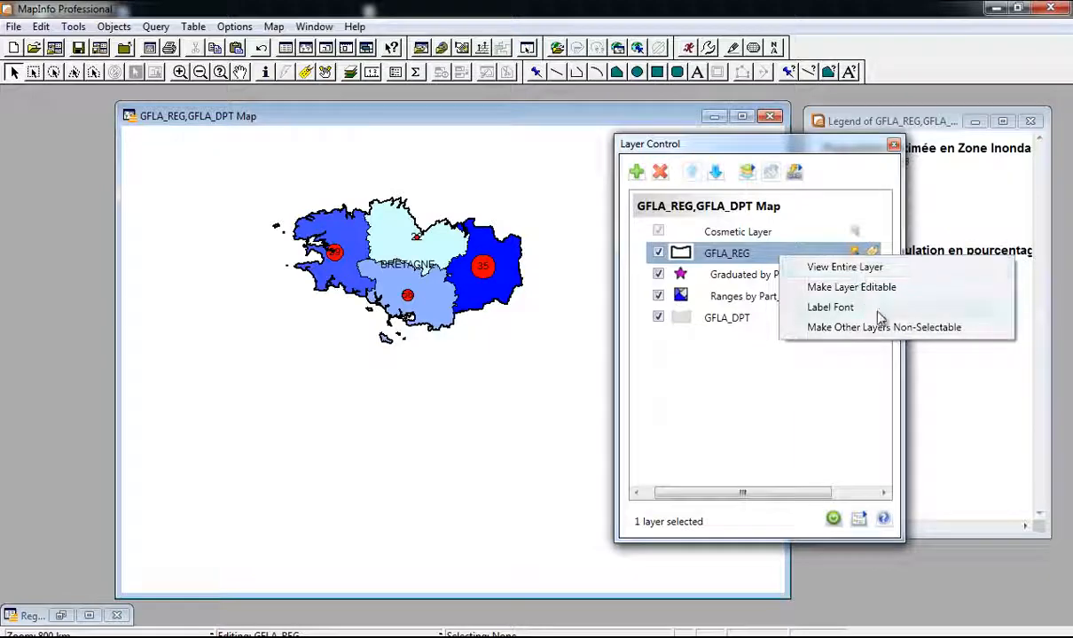
click(842, 307)
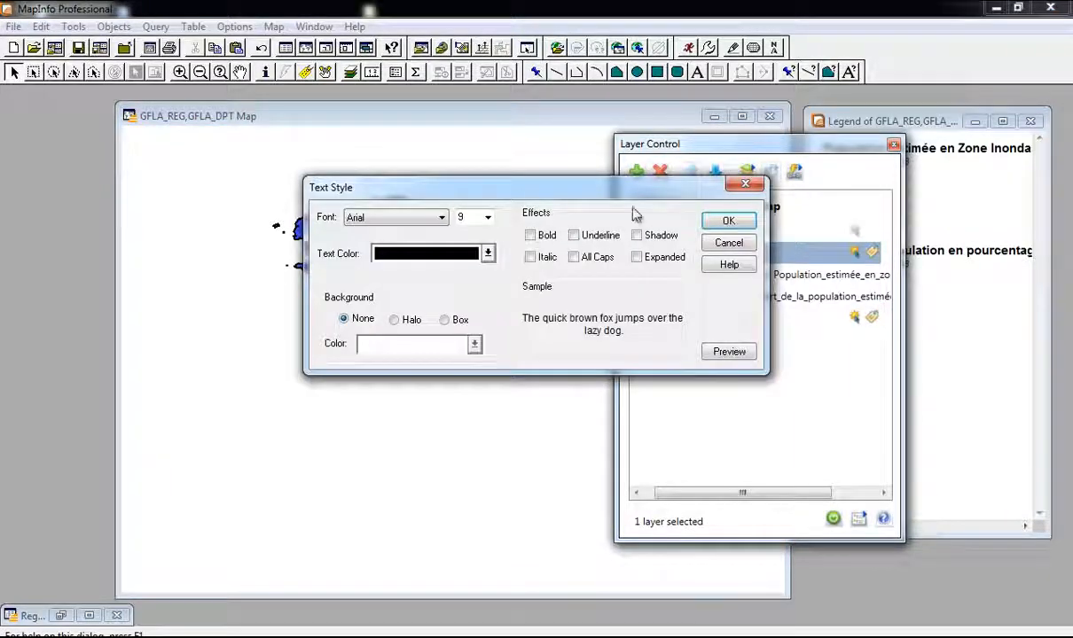
click(745, 185)
double_click(756, 257)
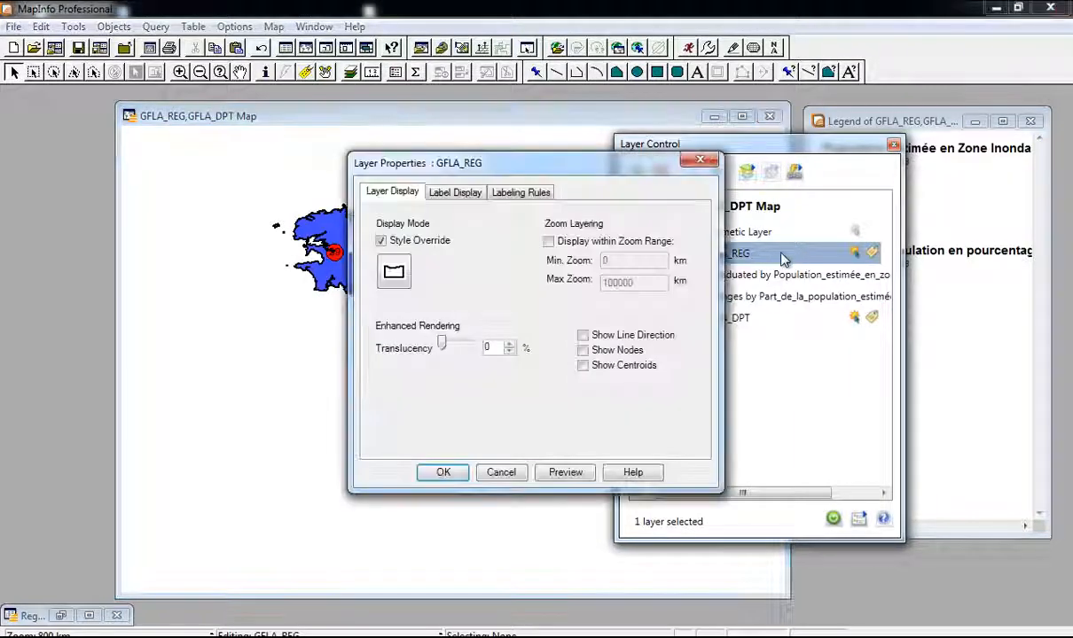
click(470, 193)
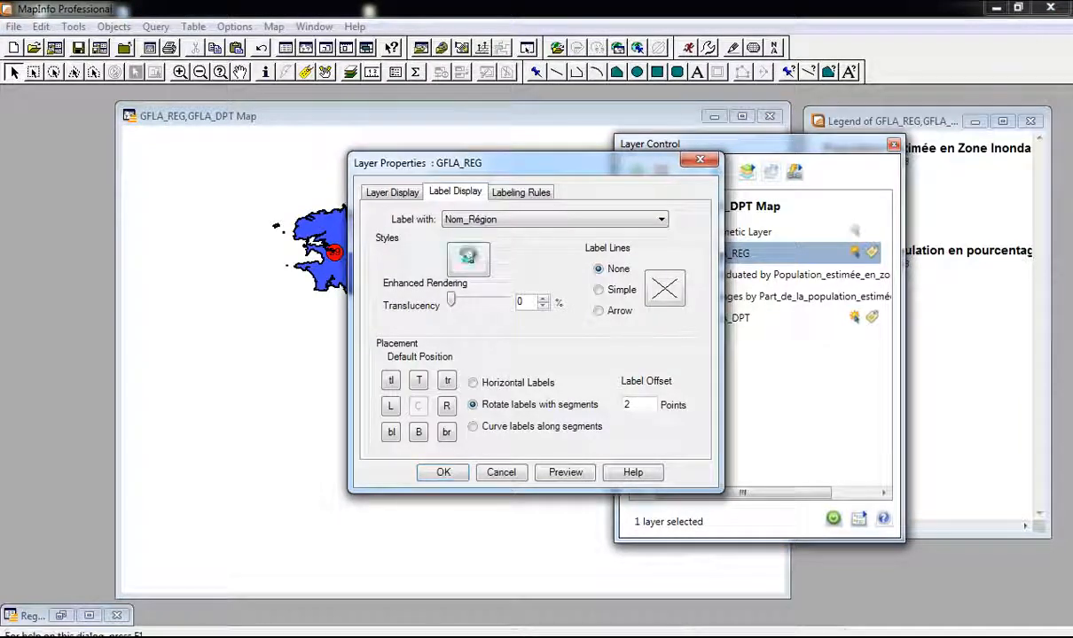
click(468, 258)
click(485, 252)
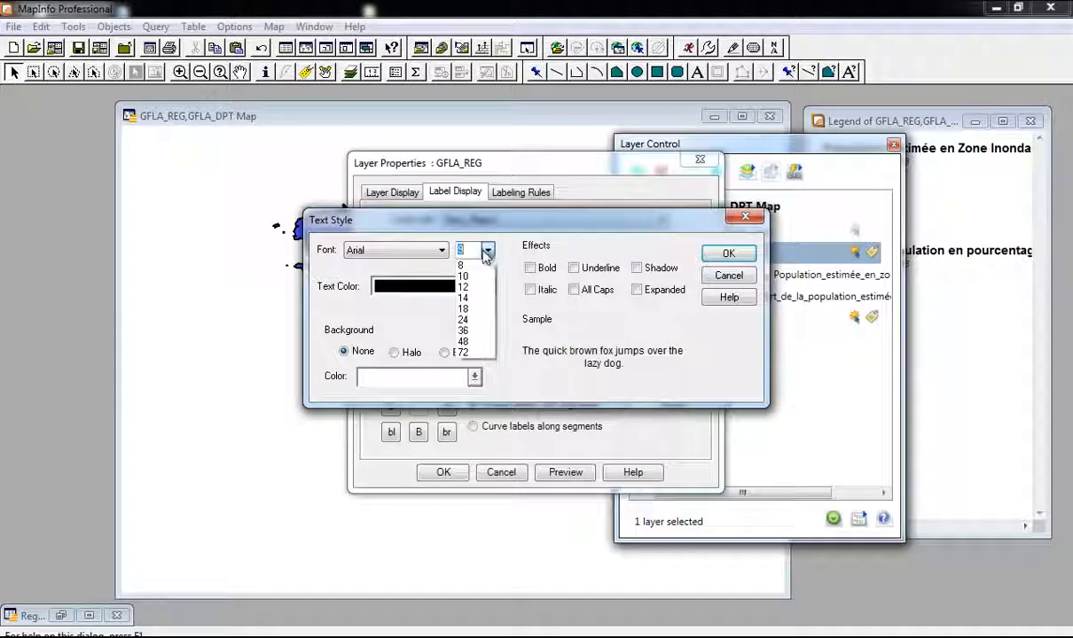
click(468, 288)
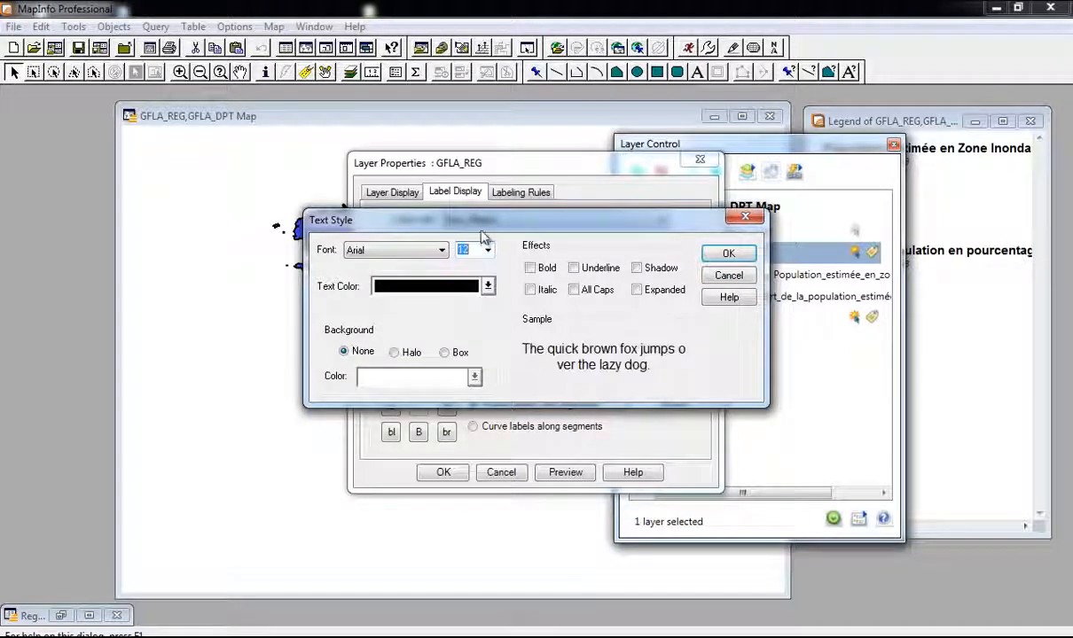
drag(461, 221, 634, 236)
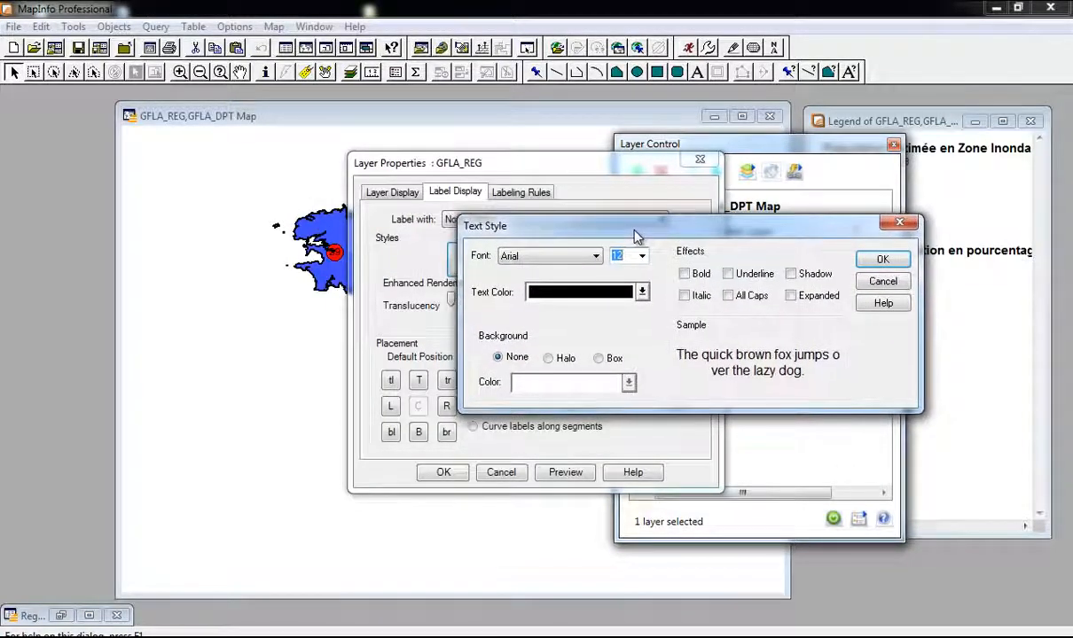
click(551, 358)
click(629, 382)
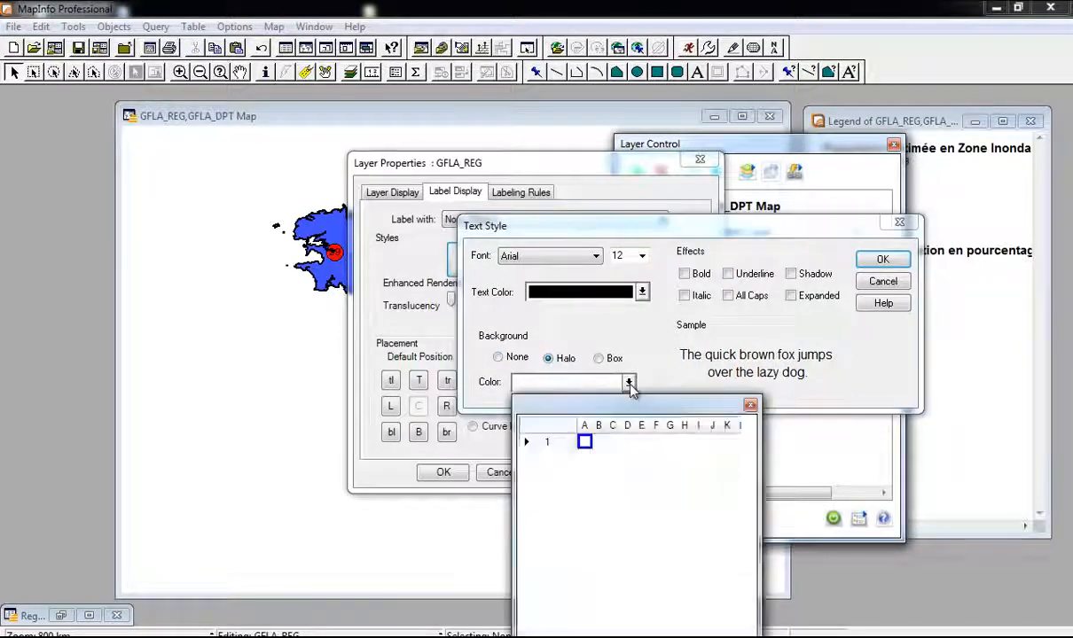
click(584, 441)
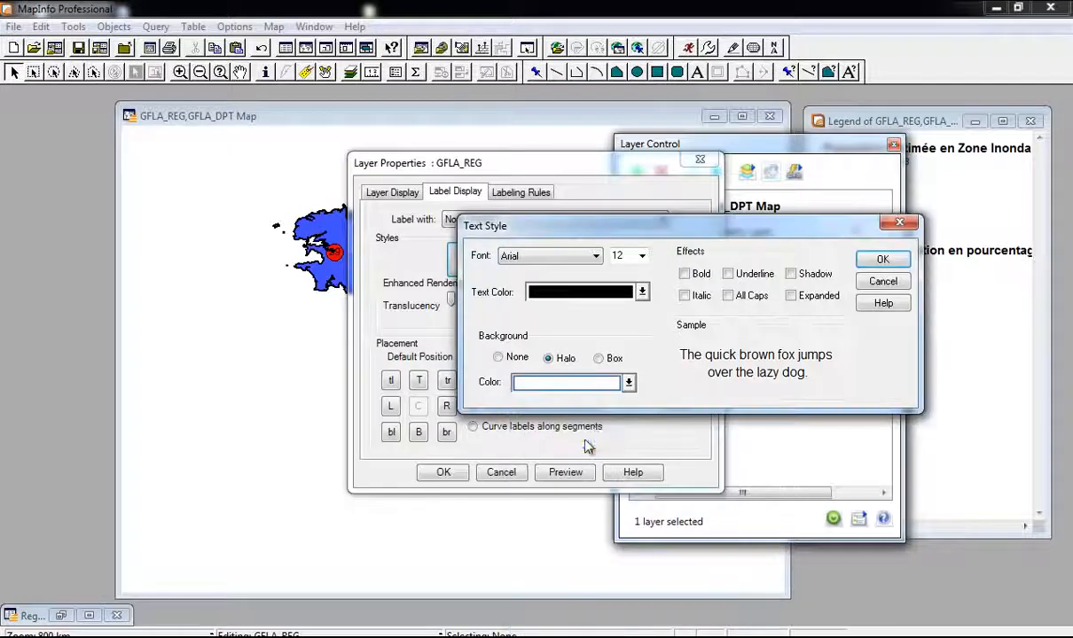
click(684, 274)
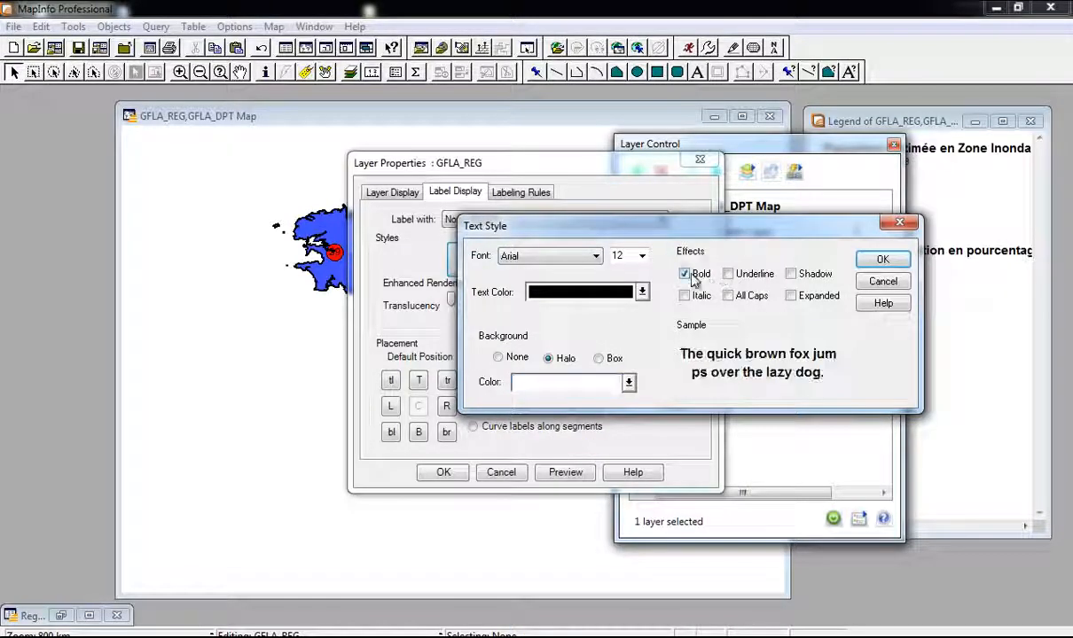
click(876, 259)
click(444, 472)
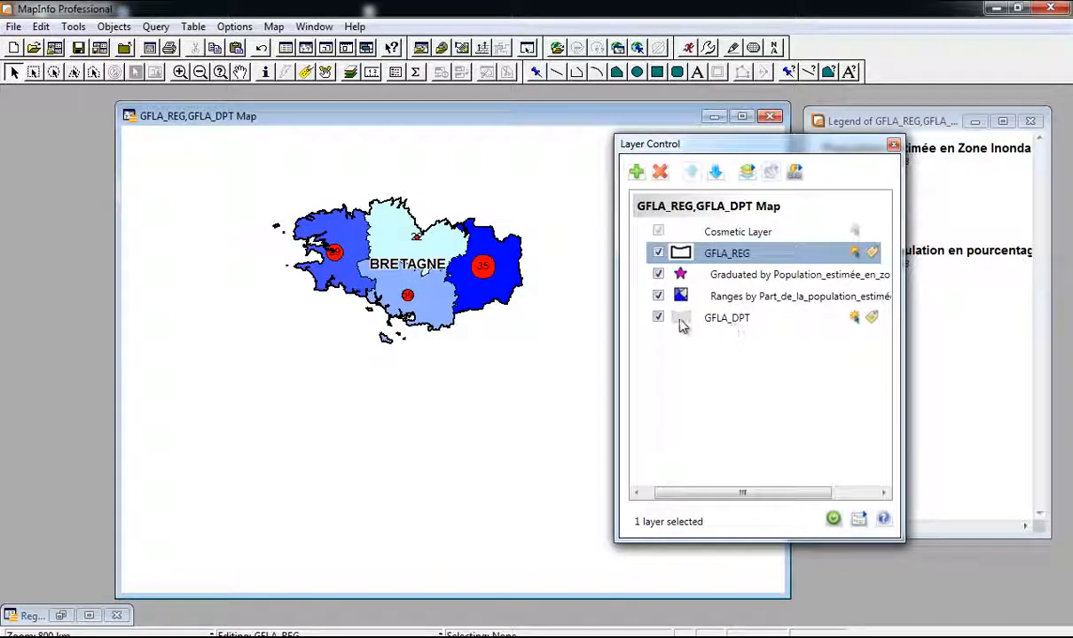
Step: Label GFLA_DPT by Nom_Département with a halo background on the text
click(760, 323)
double_click(795, 326)
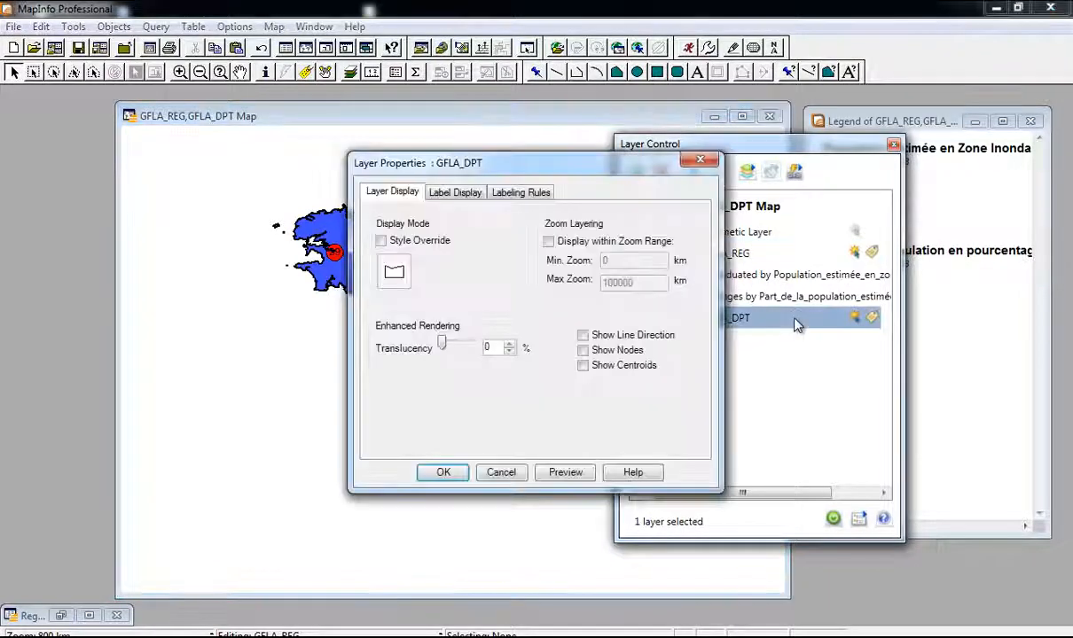
click(474, 198)
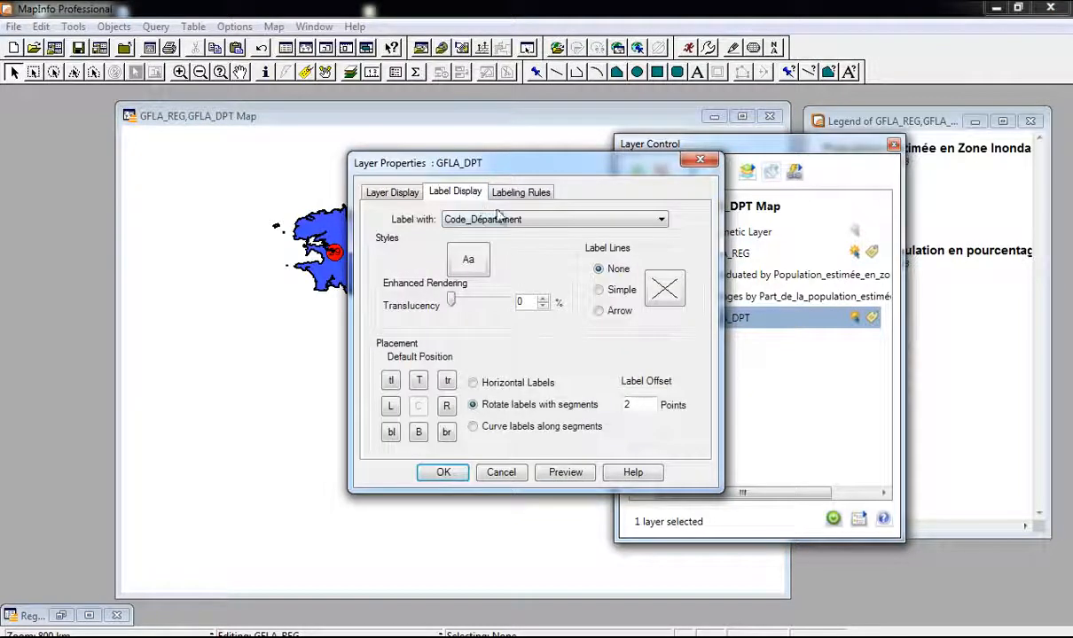
click(493, 219)
click(523, 246)
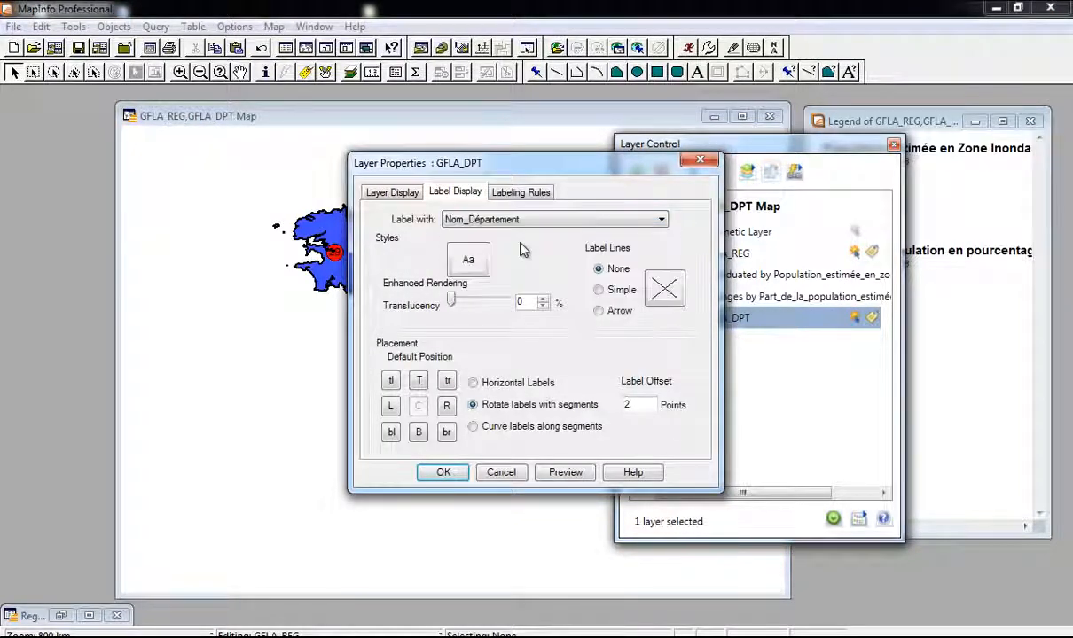
click(468, 259)
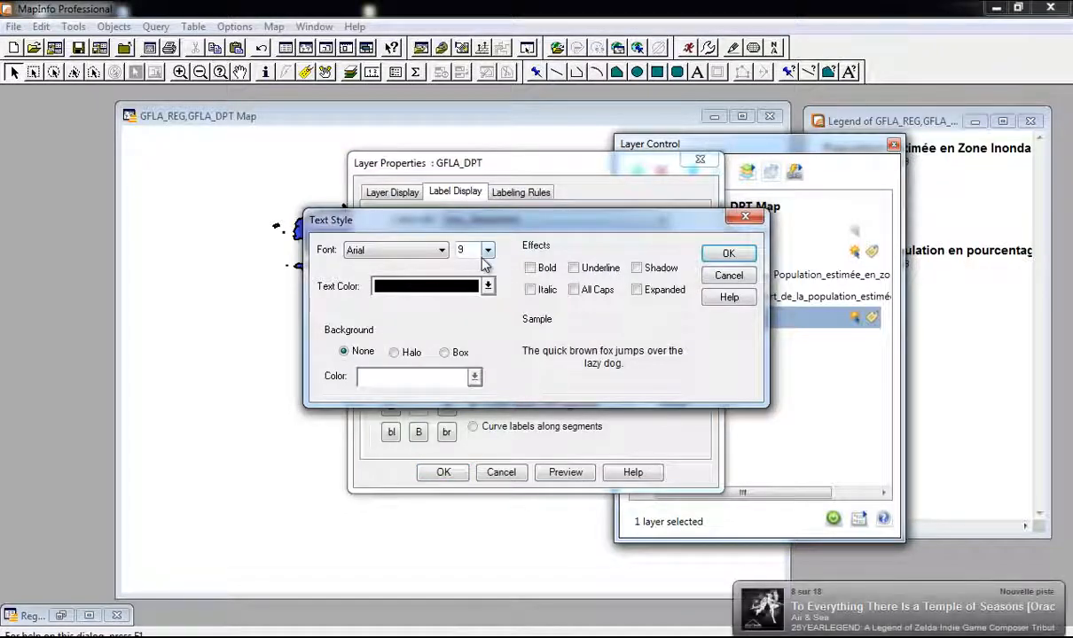
click(394, 353)
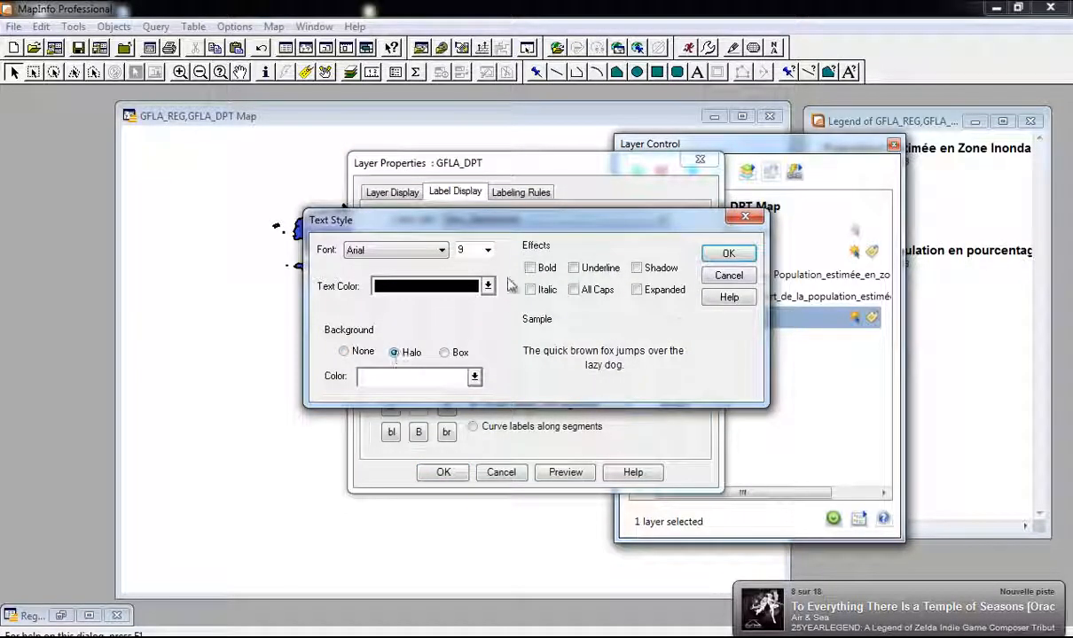
click(729, 256)
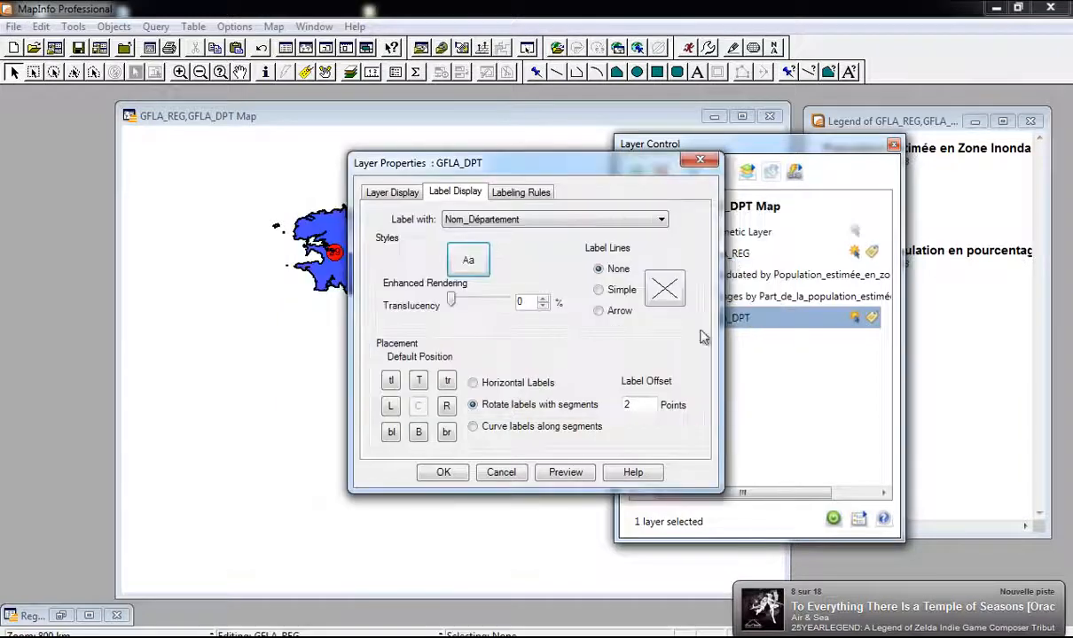
click(442, 472)
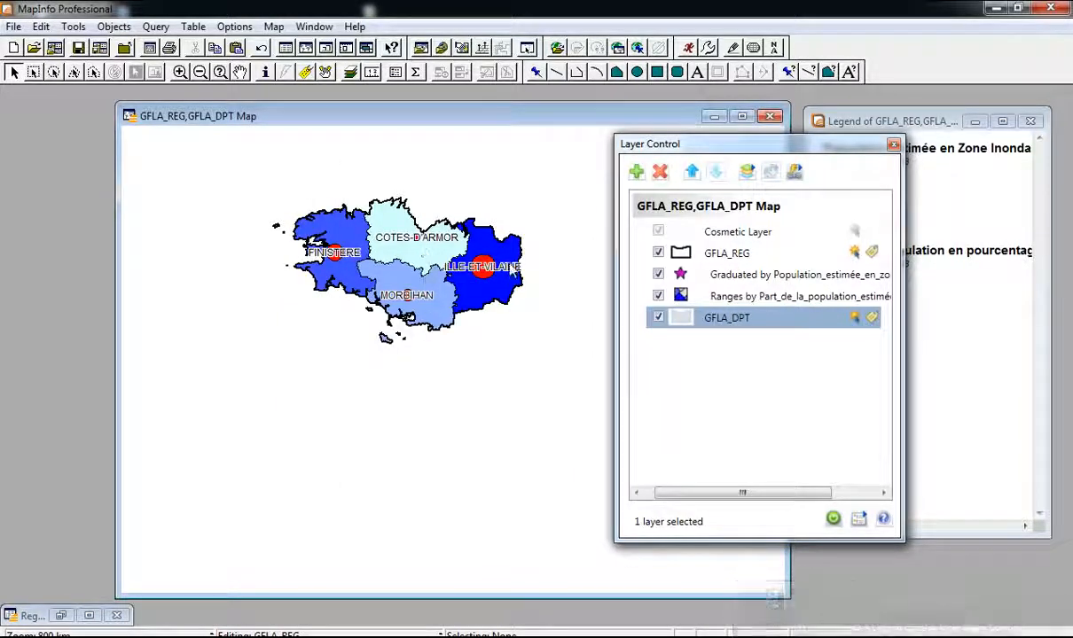
Step: Drag the ILLE-ET-VILAINE, MORBIHAN, FINISTERE and COTES-D'ARMOR labels below their red circles
click(502, 271)
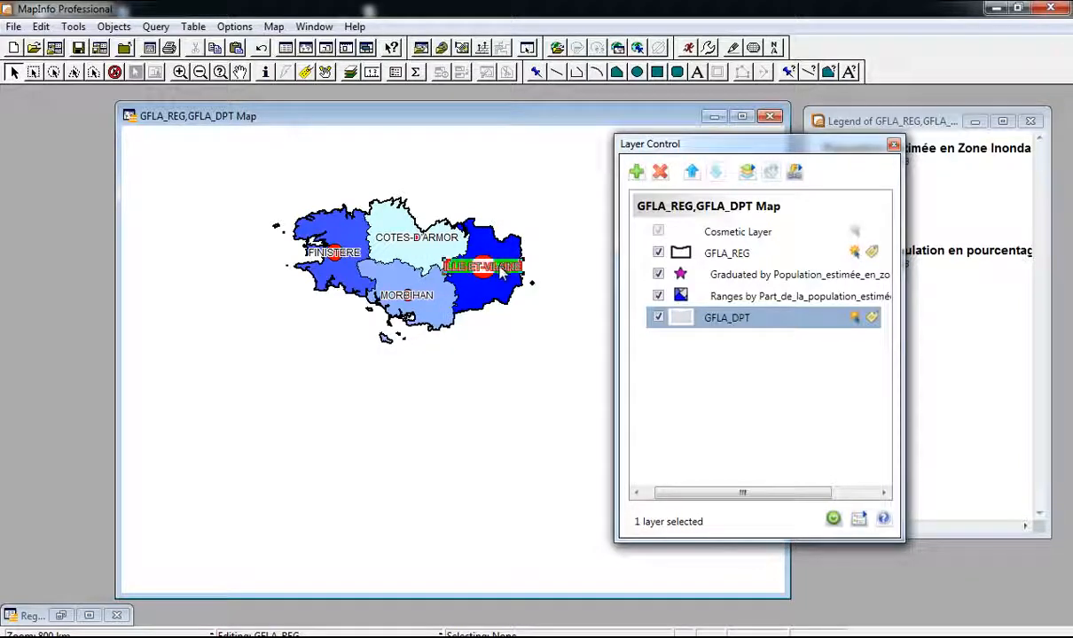
scroll(483, 280, up, 1)
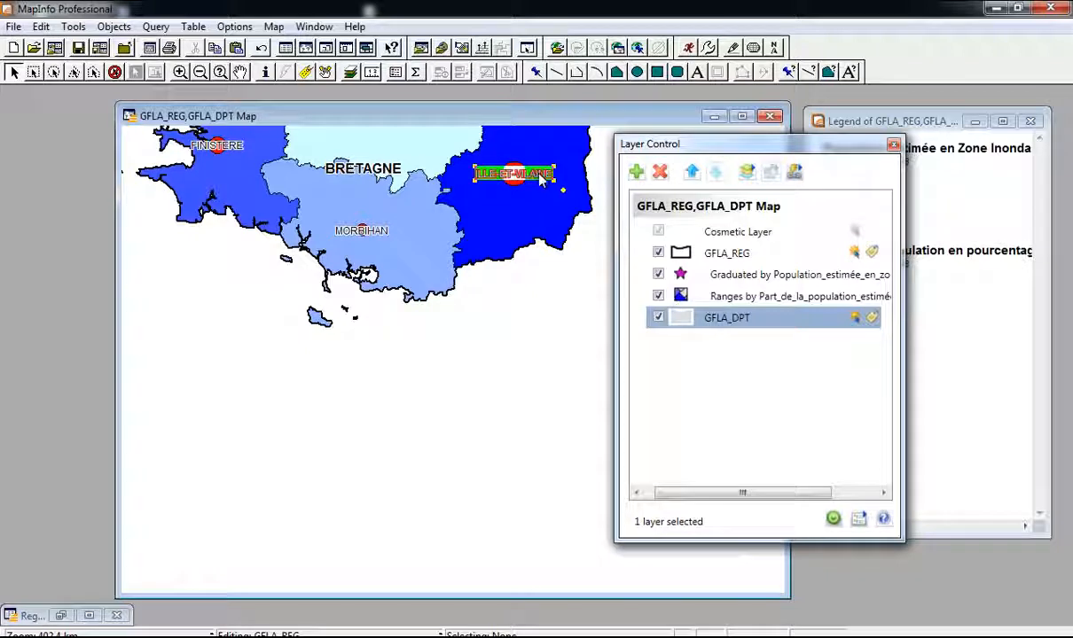
drag(540, 177, 545, 204)
click(377, 234)
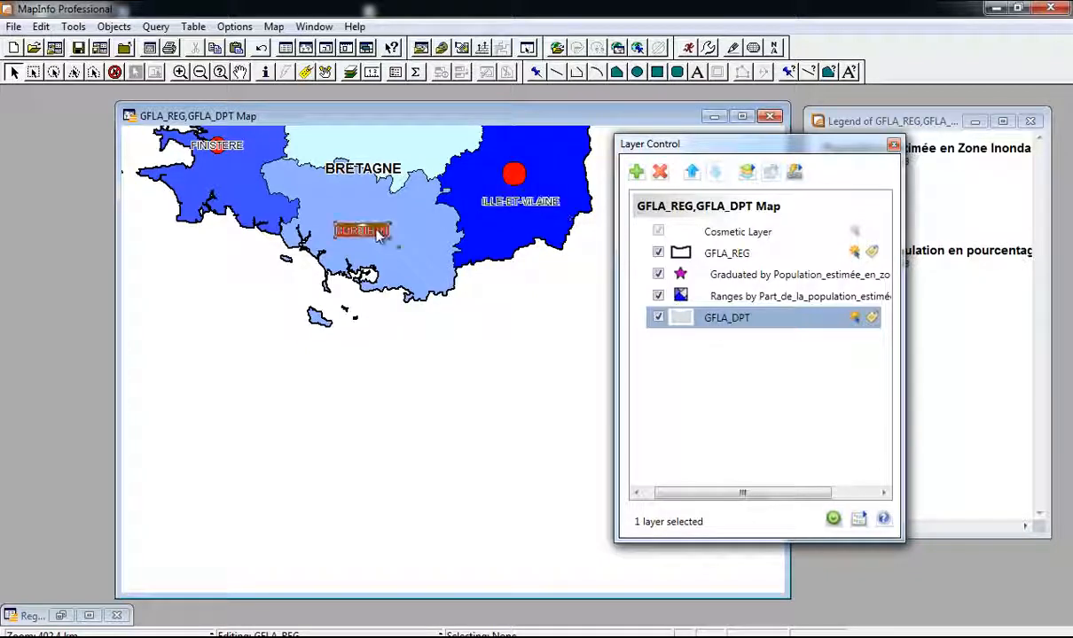
drag(403, 252, 412, 257)
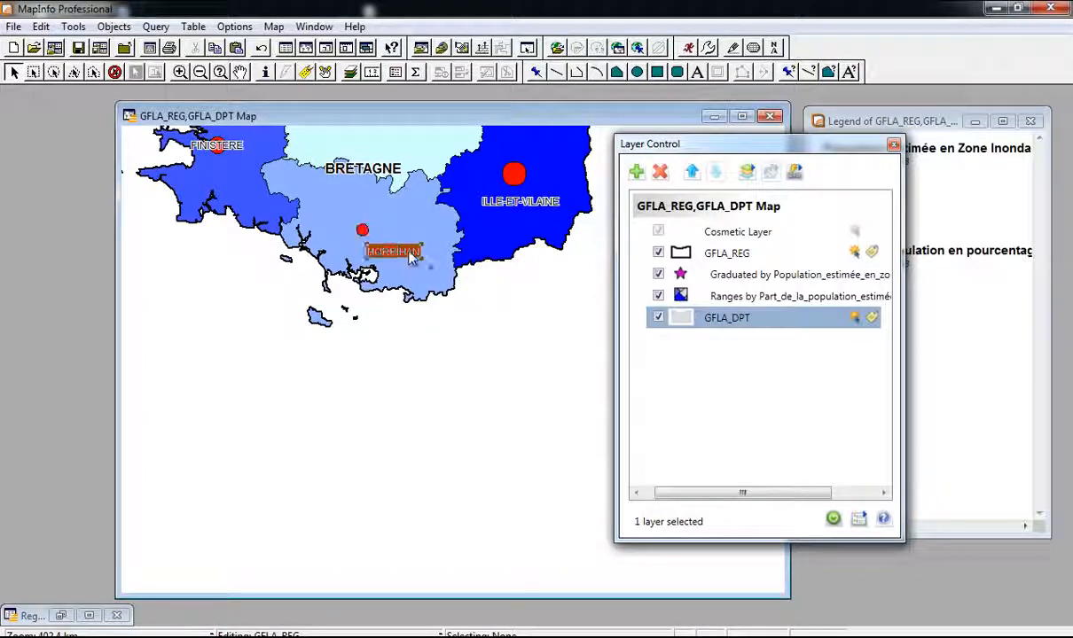
click(238, 148)
drag(241, 173, 243, 175)
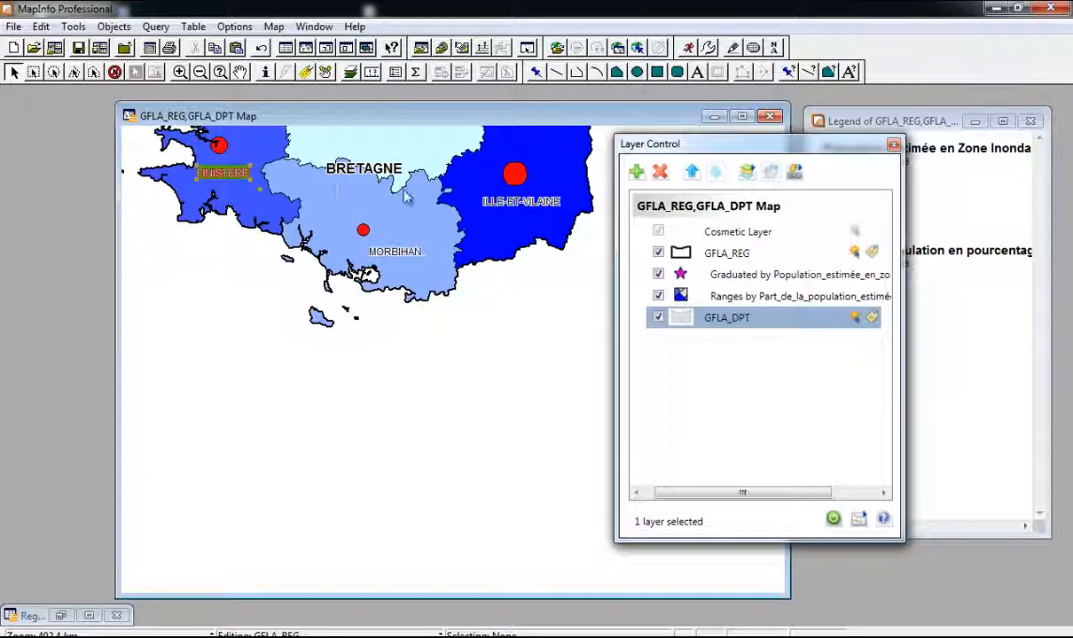
scroll(414, 195, down, 1)
click(438, 241)
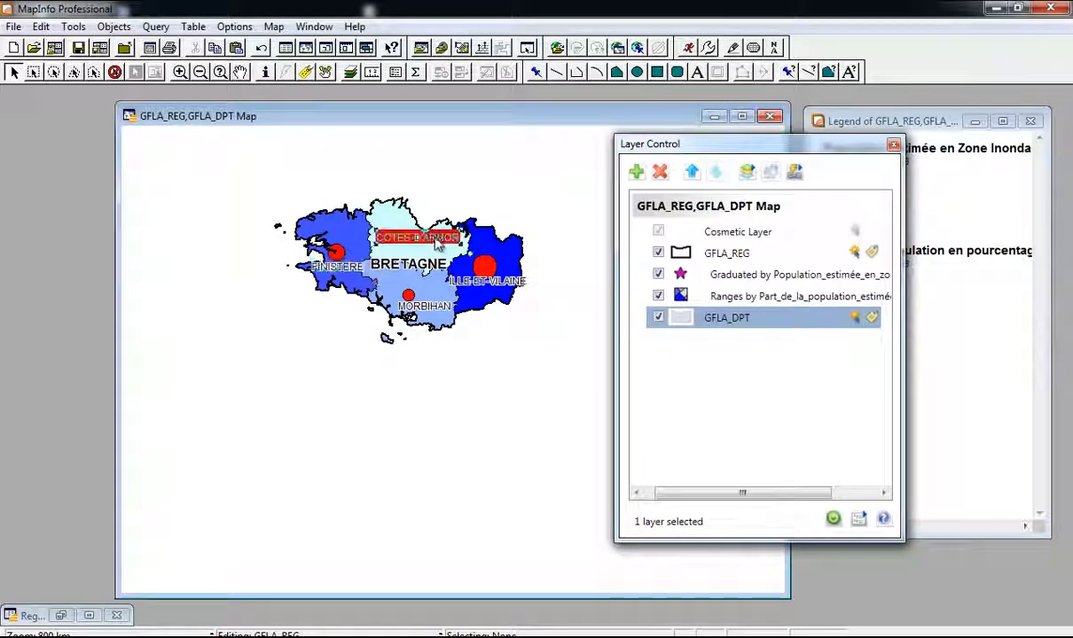
drag(437, 247, 441, 252)
Step: Close the layer list, maximize the map window and view all layers at full extent
scroll(437, 253, up, 1)
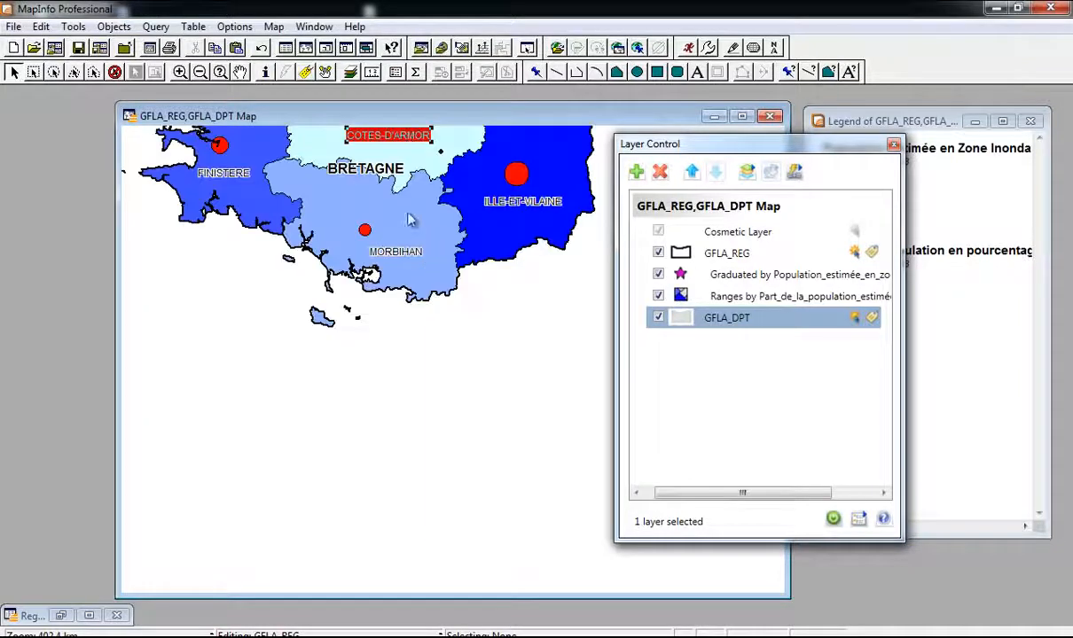
click(893, 145)
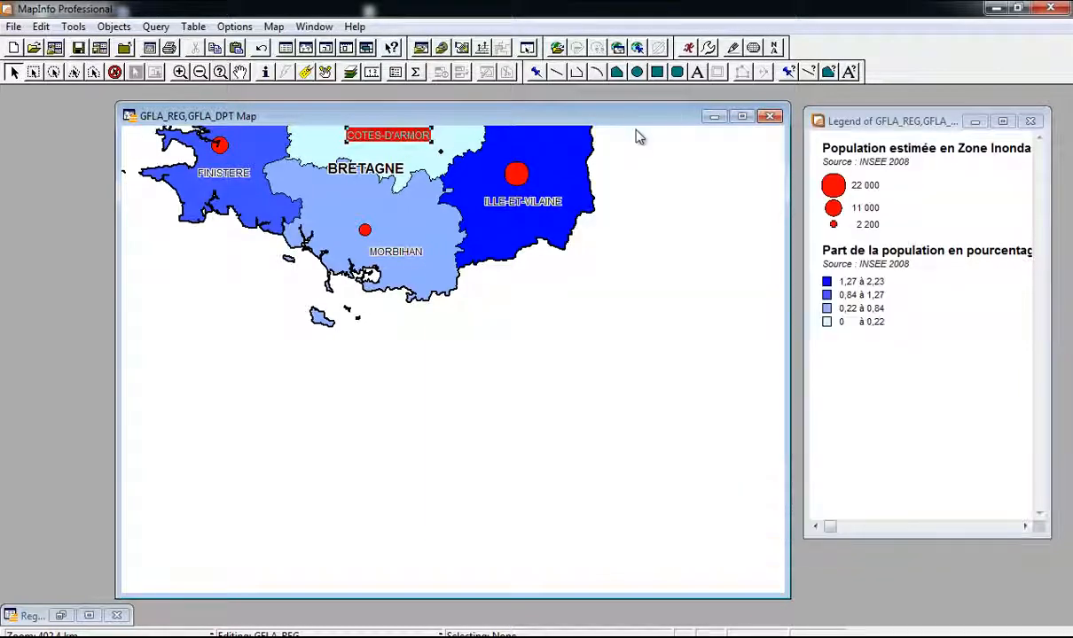
click(742, 119)
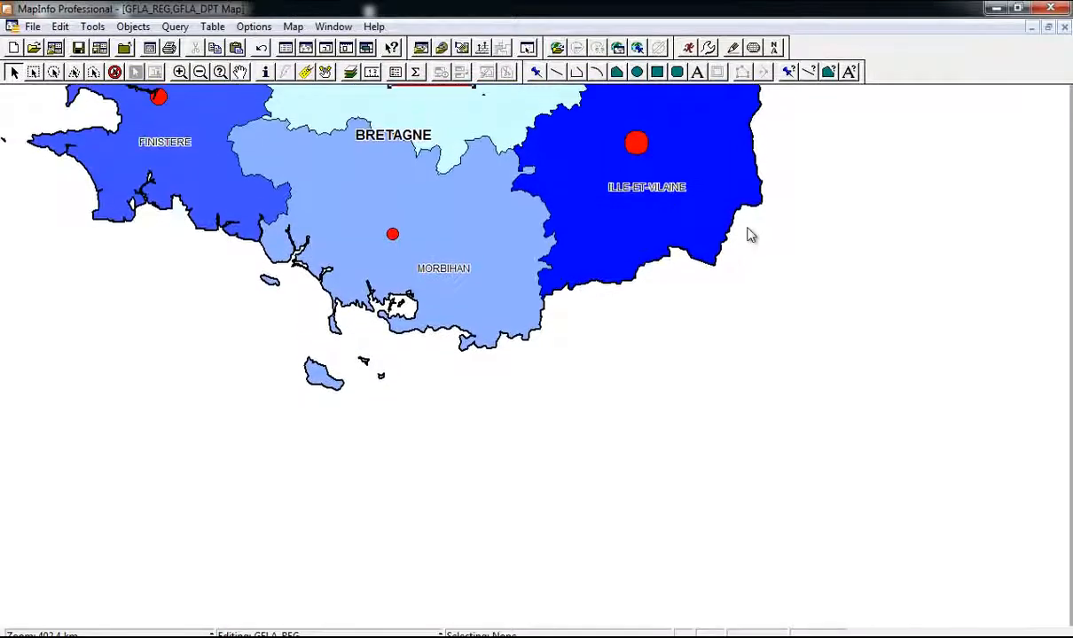
right_click(752, 232)
click(798, 470)
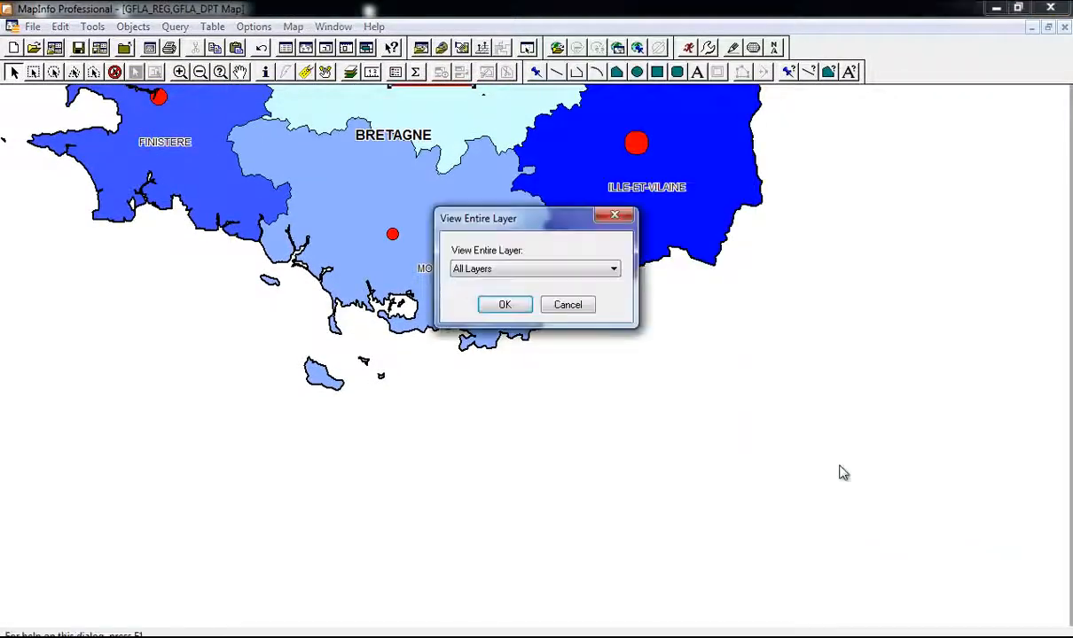
click(493, 303)
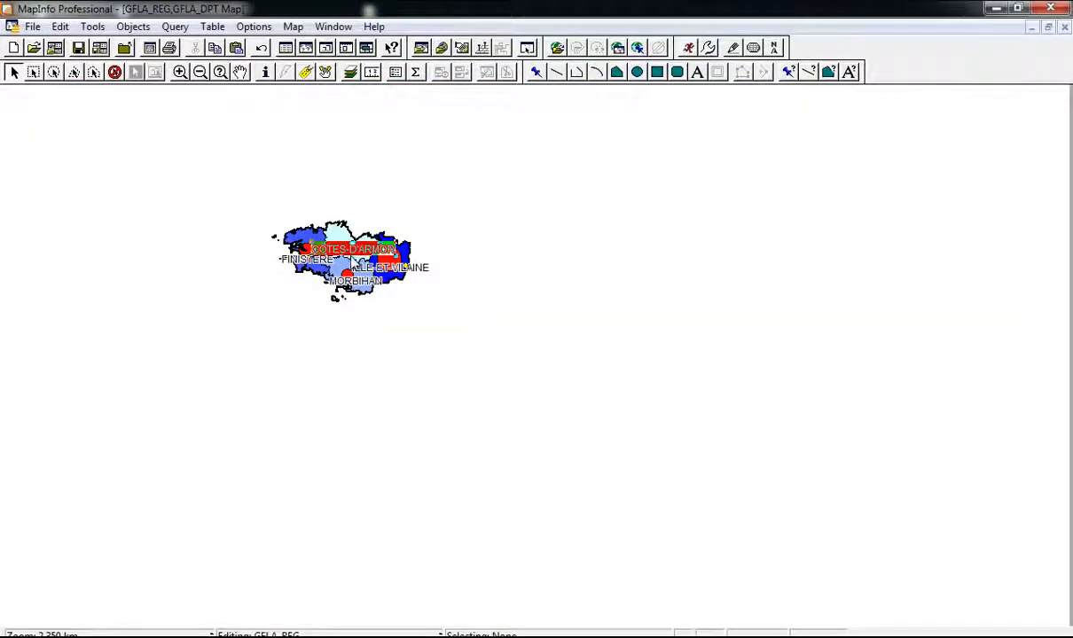
Step: Zoom and pan to centre Bretagne, then restore the map window so the legend shows
scroll(359, 307, up, 1)
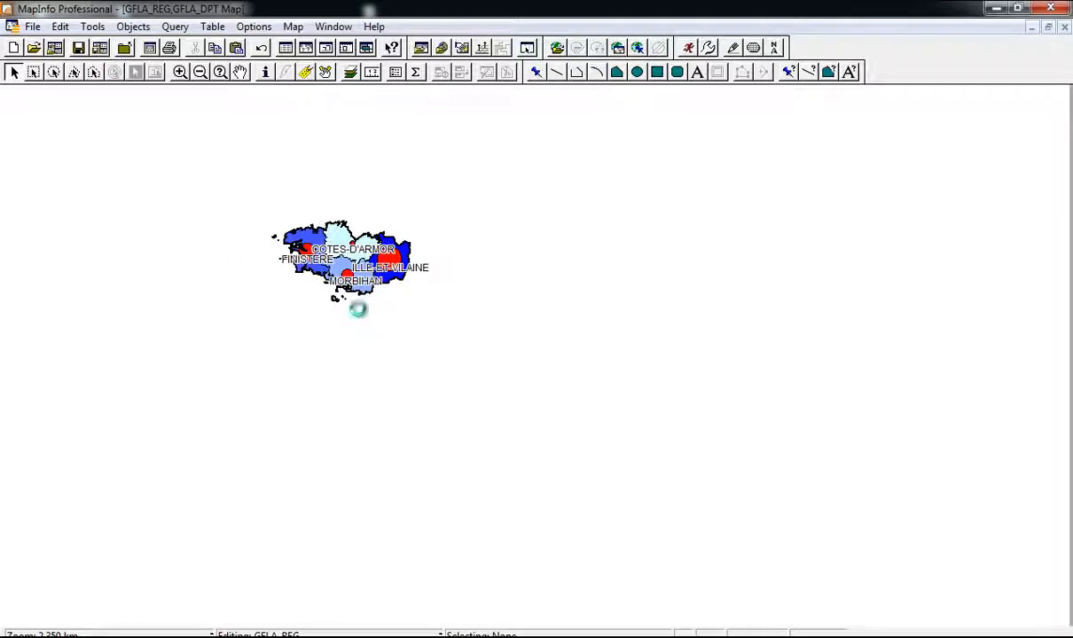
scroll(156, 166, up, 1)
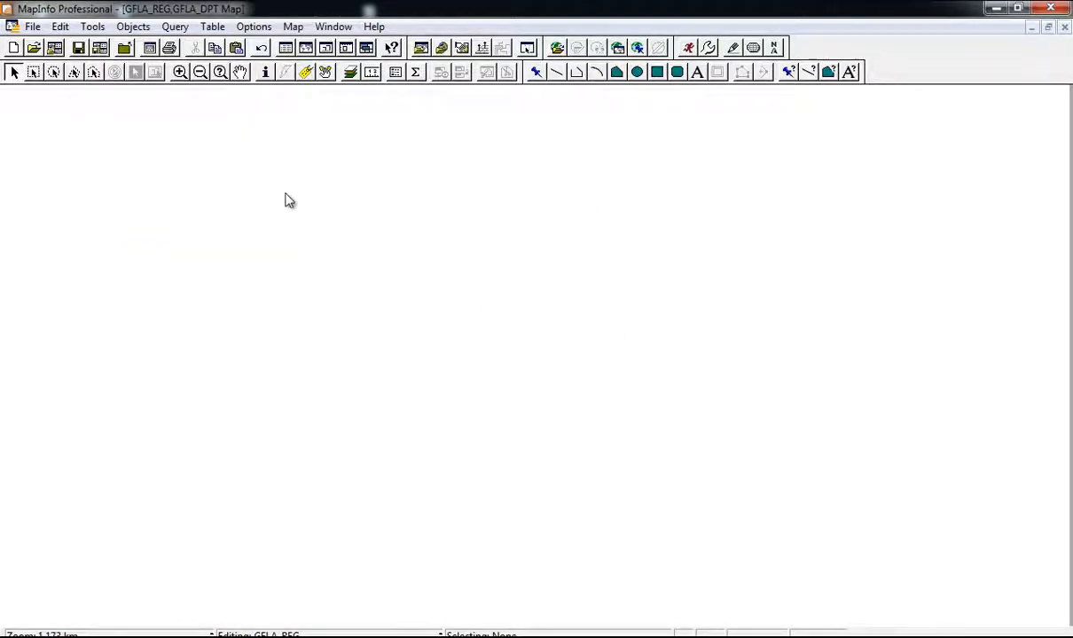
scroll(305, 204, down, 1)
middle_click(280, 241)
scroll(327, 362, up, 1)
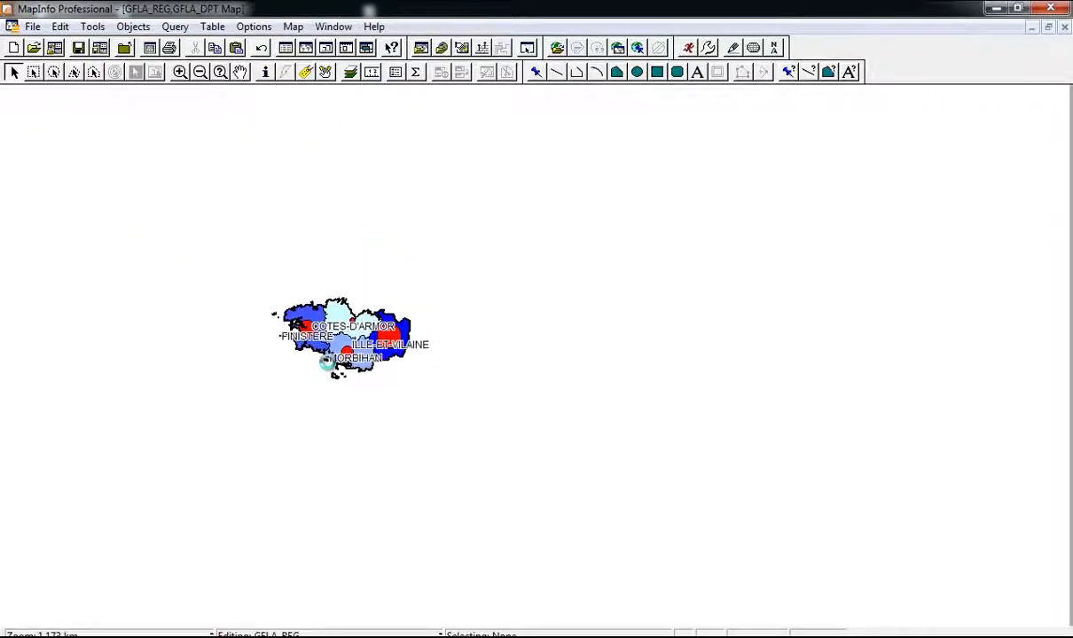
middle_click(357, 325)
middle_click(415, 326)
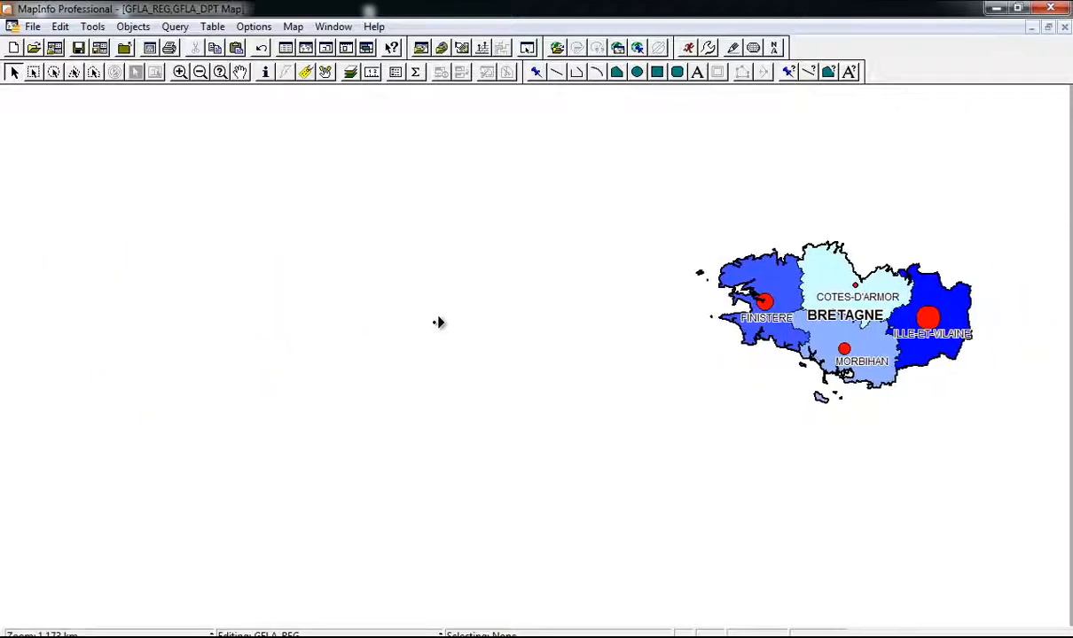
middle_click(438, 323)
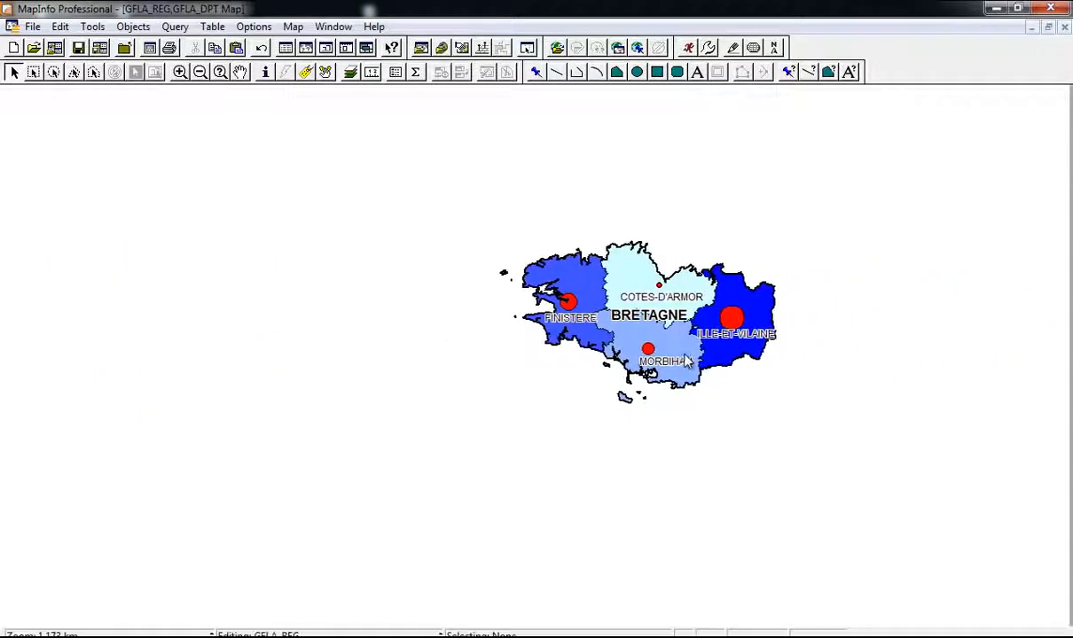
scroll(684, 381, up, 1)
middle_click(564, 310)
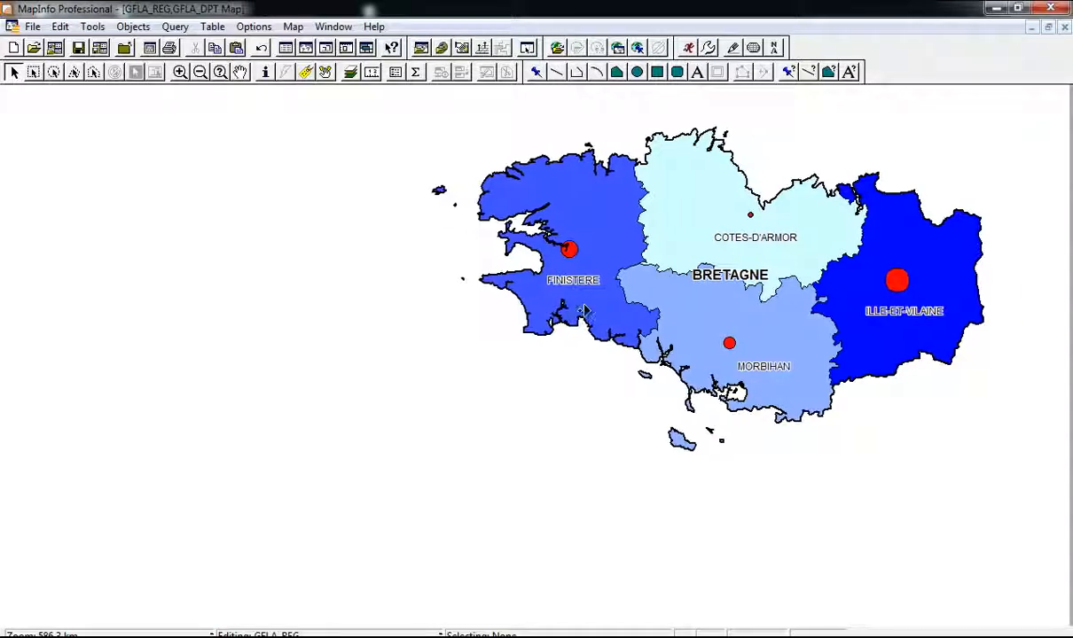
middle_click(585, 318)
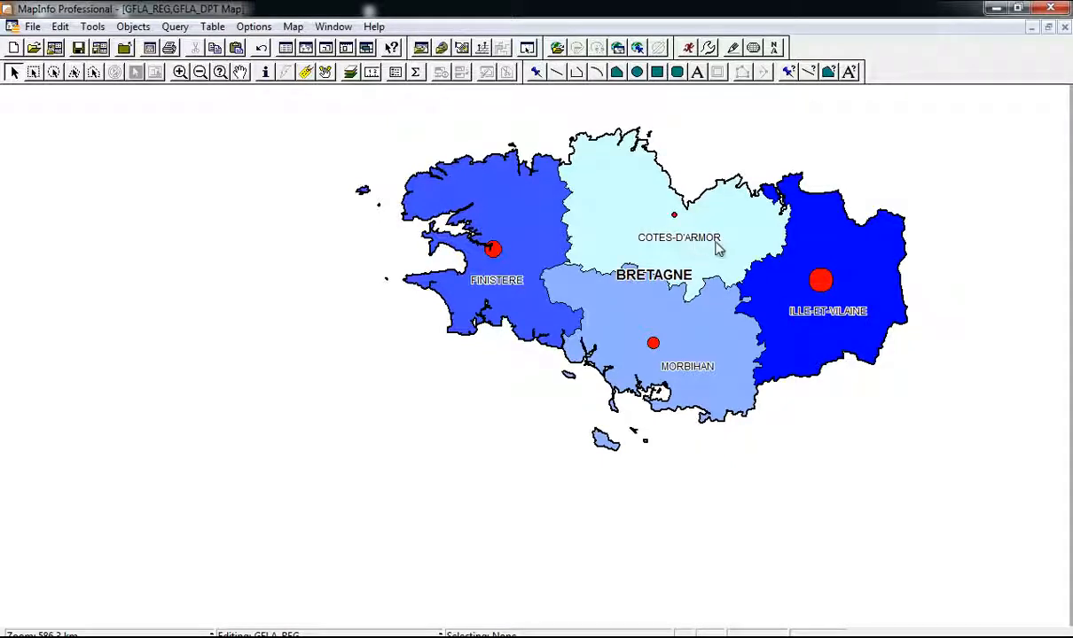
click(1047, 28)
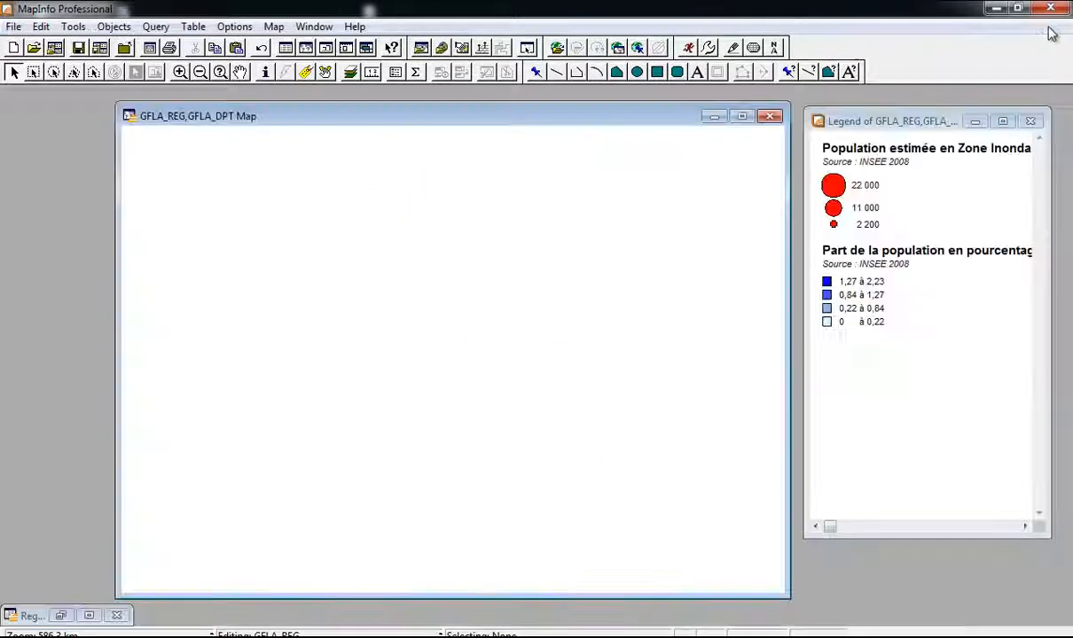
Step: Zoom and pan the map so the western départements and coast are in view
middle_click(437, 273)
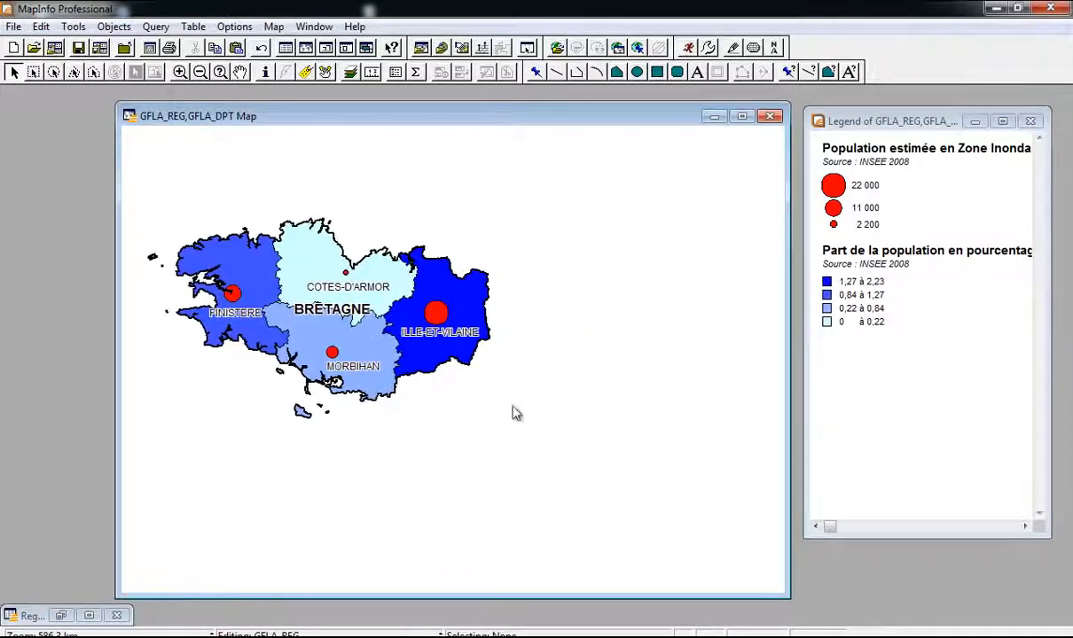
scroll(443, 416, up, 1)
middle_click(534, 359)
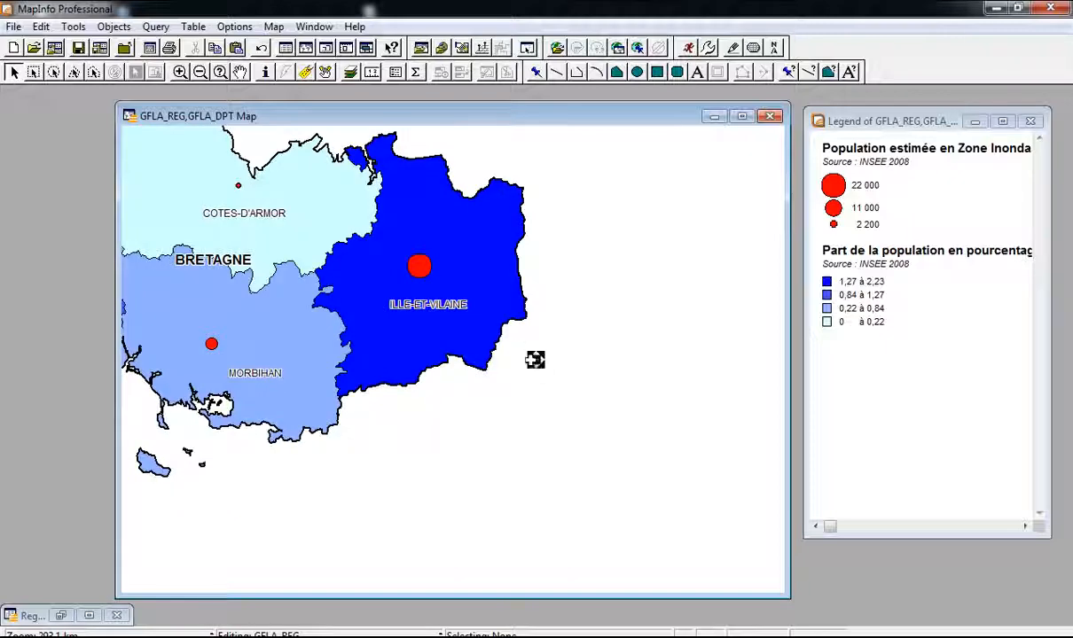
middle_click(496, 349)
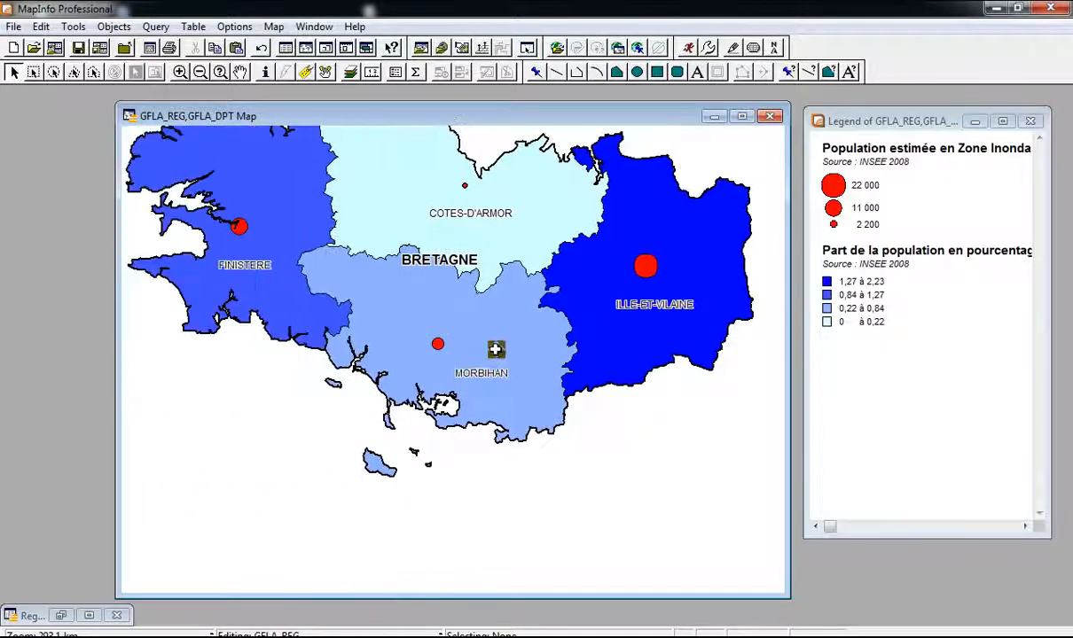
middle_click(500, 330)
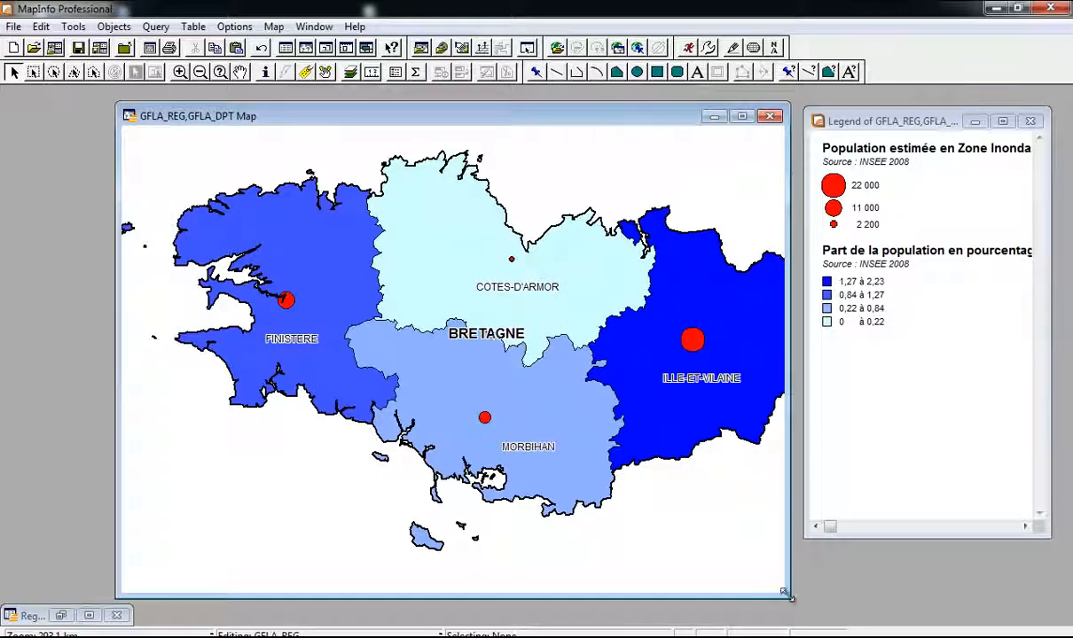
Step: Resize the map window across the left of the screen without covering the legend
drag(787, 596, 869, 596)
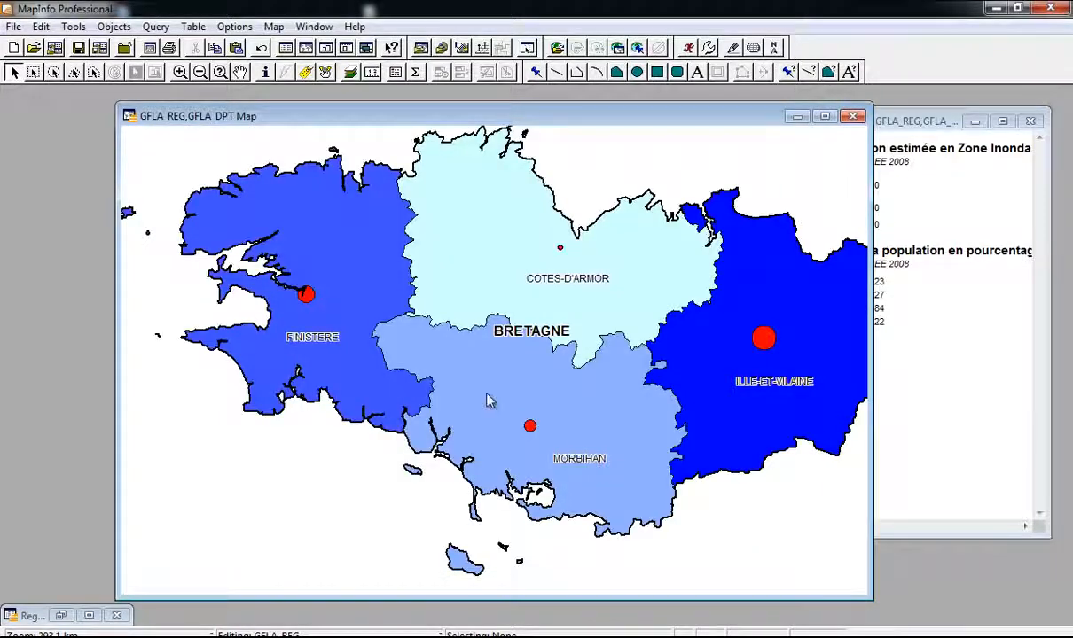
scroll(485, 395, down, 1)
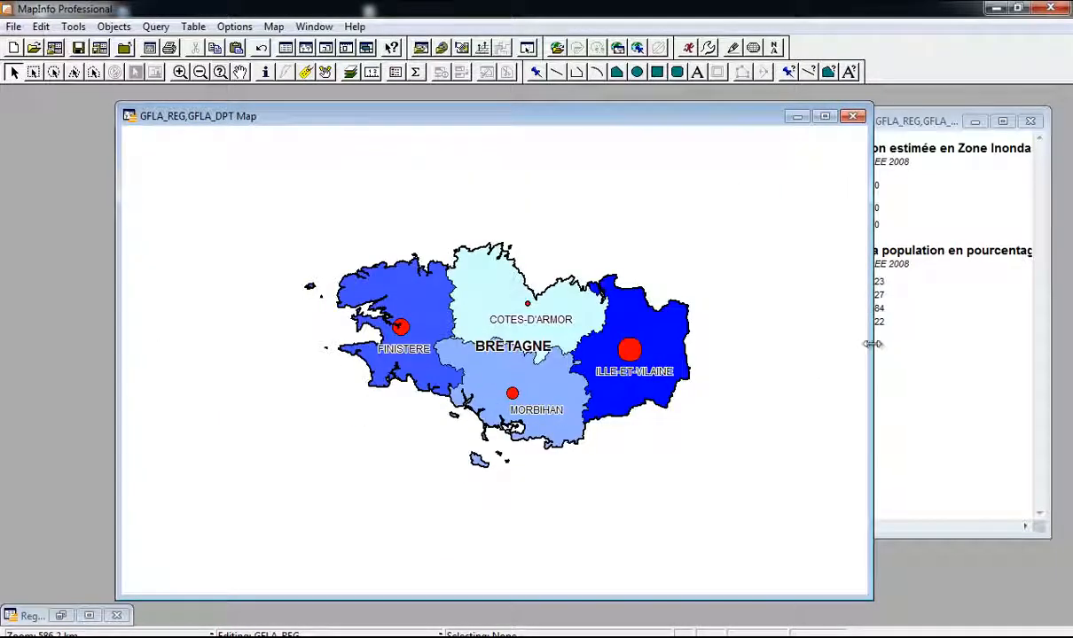
drag(873, 344, 749, 343)
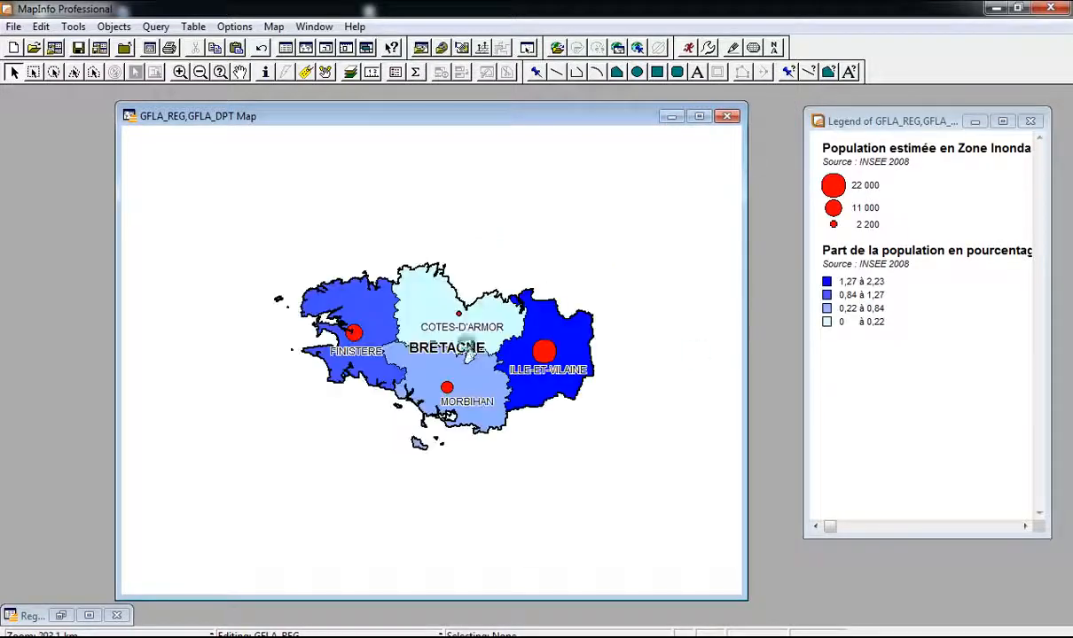
scroll(467, 347, up, 1)
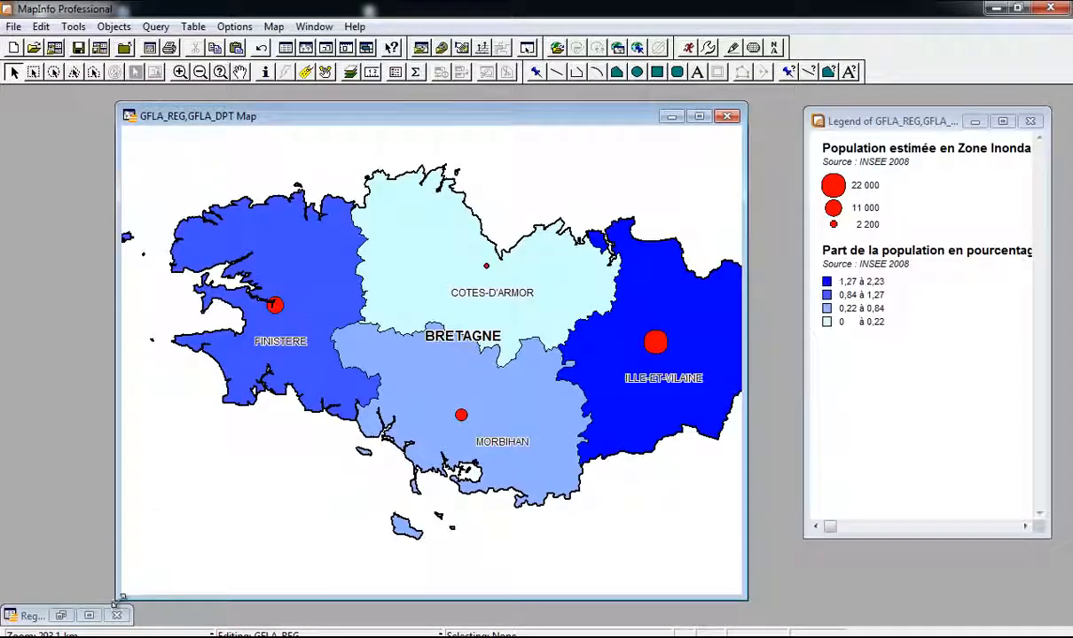
drag(121, 599, 15, 547)
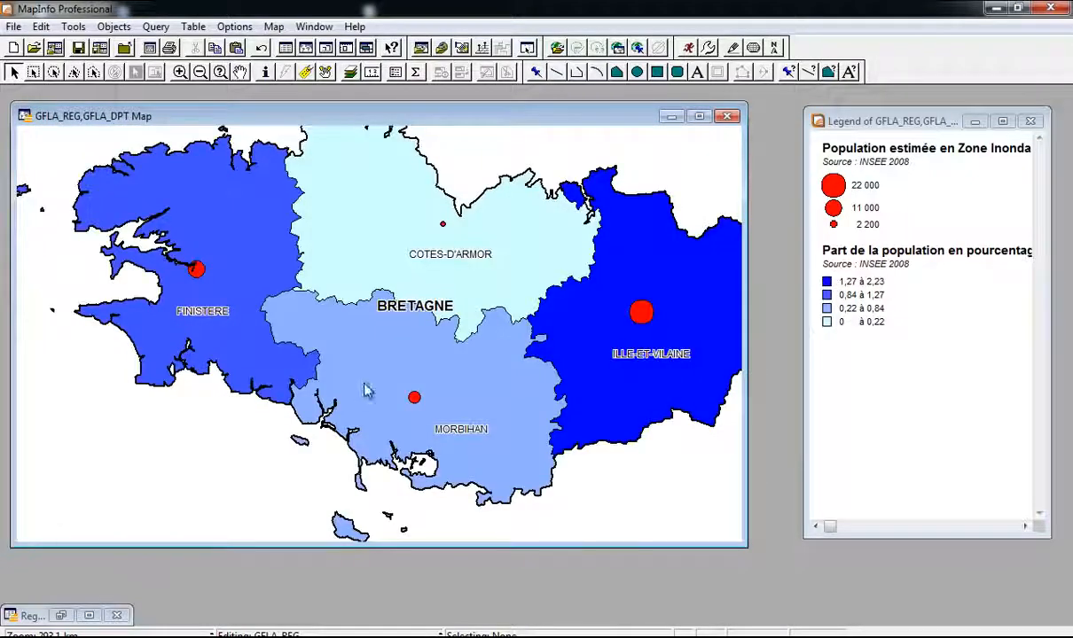
scroll(369, 345, down, 1)
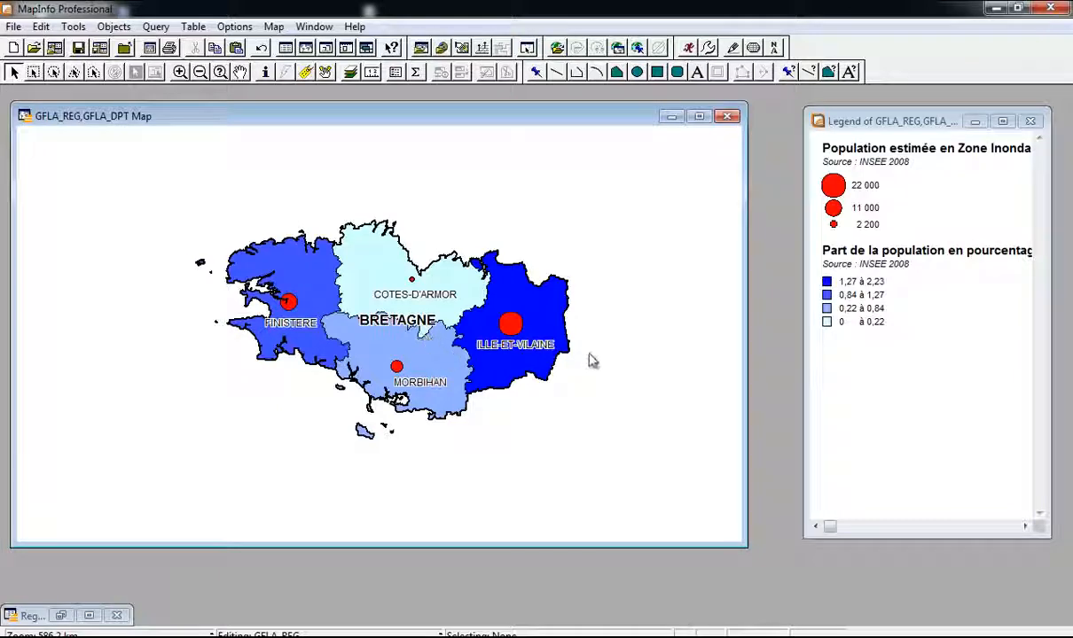
scroll(592, 361, up, 1)
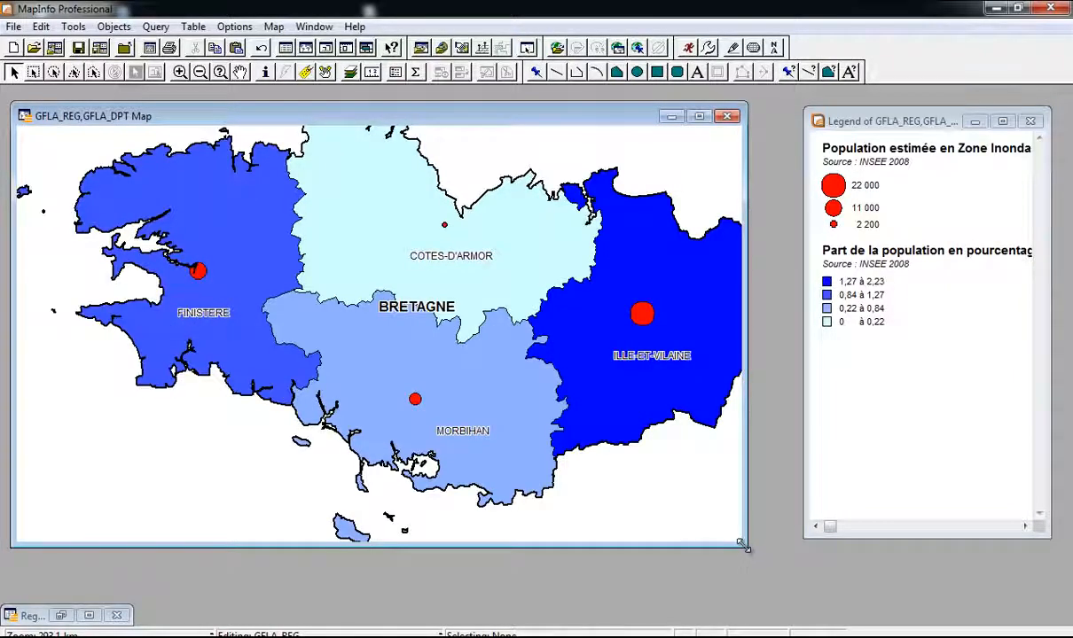
drag(743, 547, 758, 599)
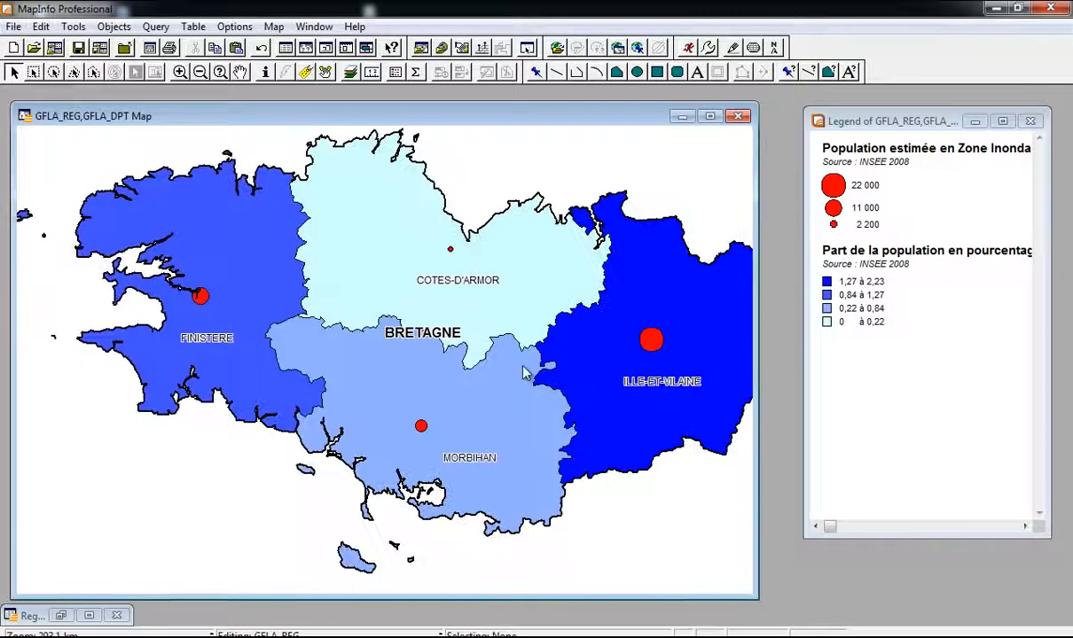
scroll(514, 336, down, 1)
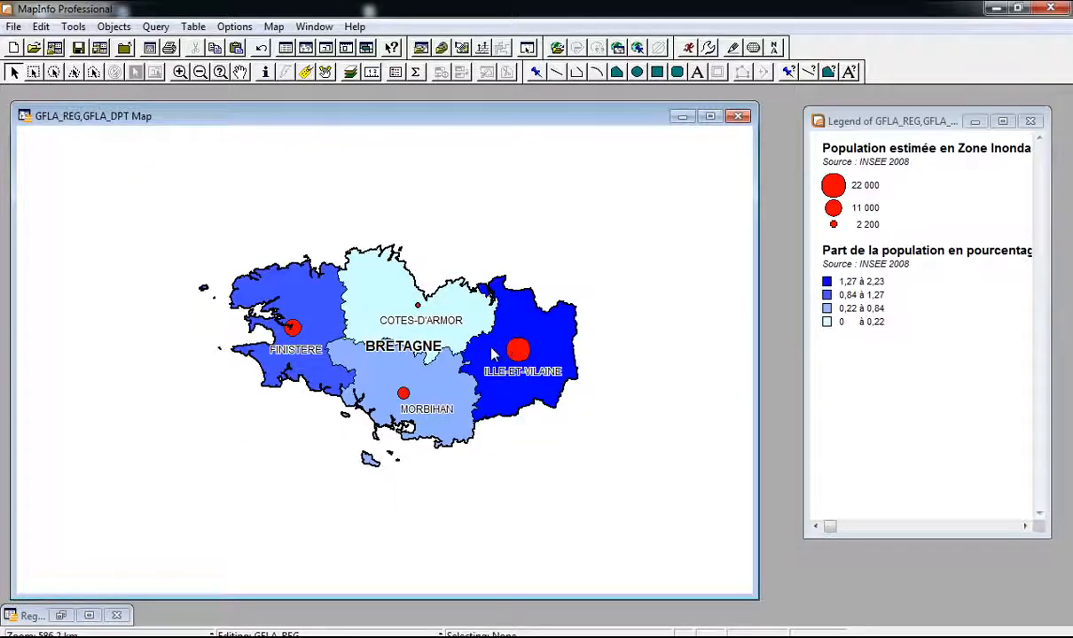
scroll(489, 346, up, 1)
Step: Dismiss the status-bar readout choices, deselect Bretagne and switch to the Writer document
click(53, 633)
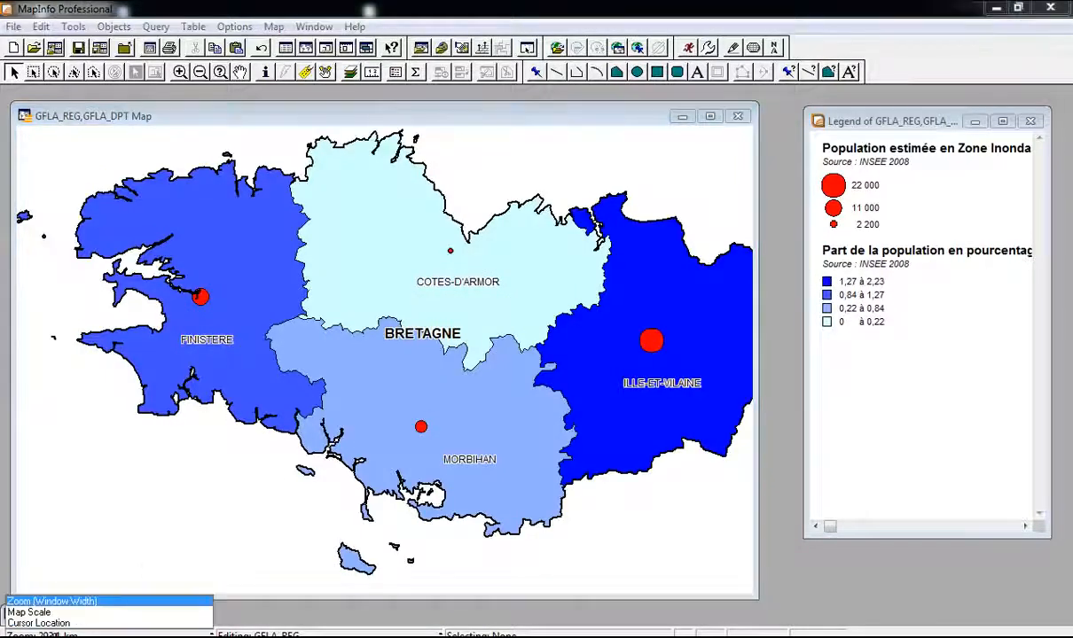
click(291, 372)
click(702, 548)
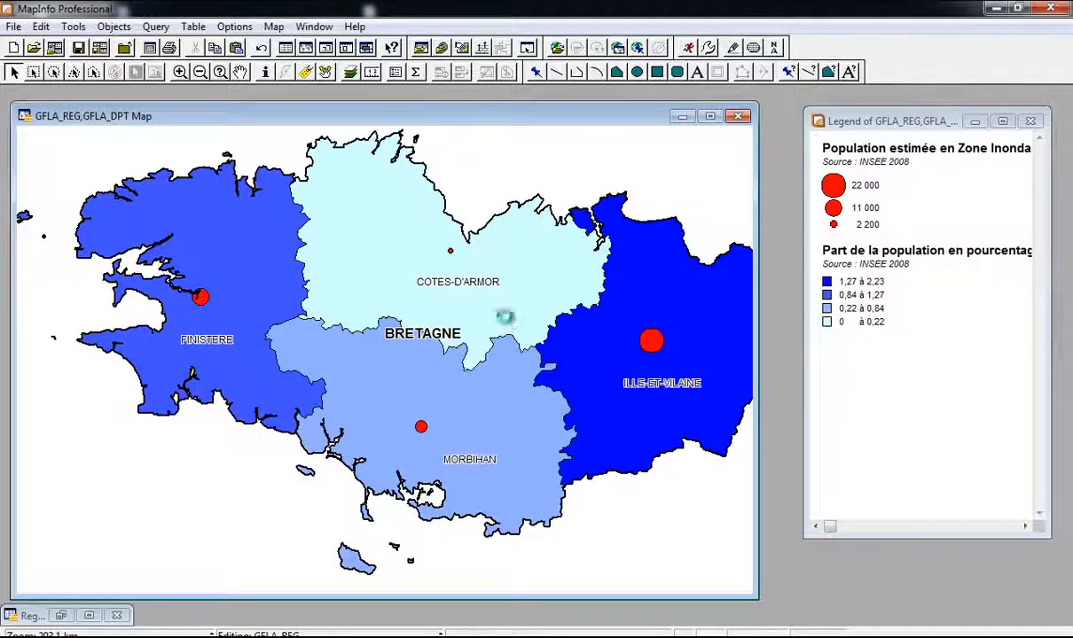
scroll(507, 325, down, 1)
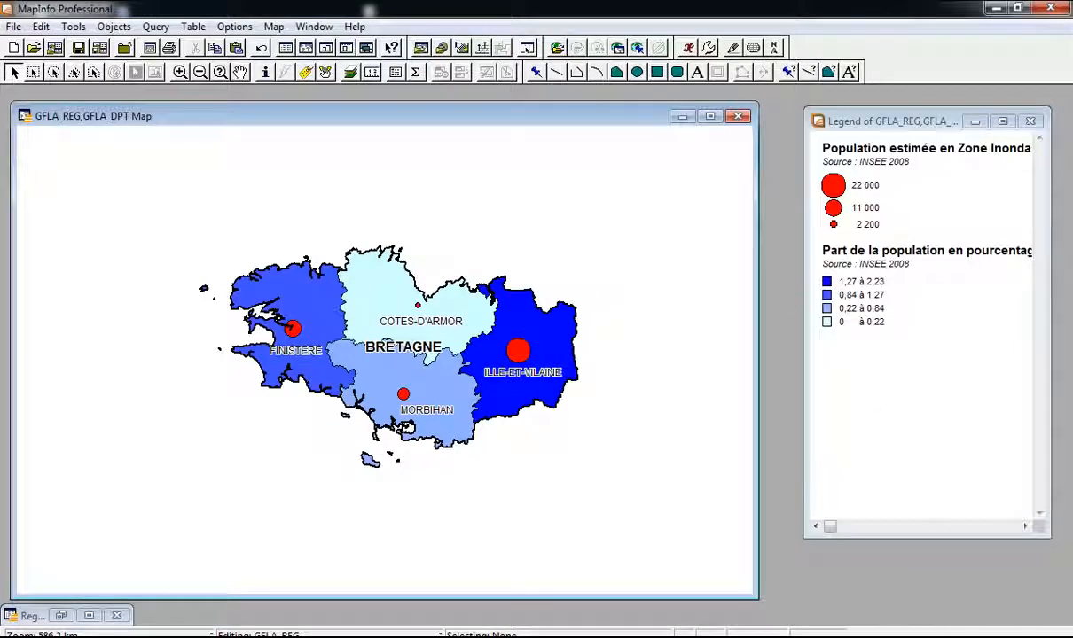
key(alt+Tab)
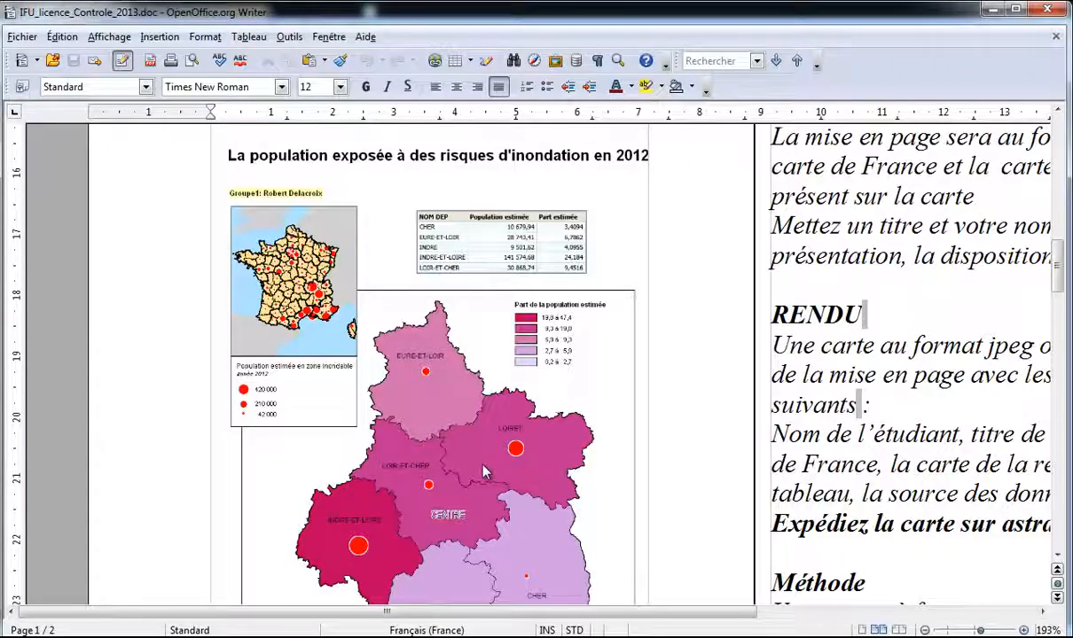
Step: Minimize the IFU_licence_Controle_2013.doc Writer window to get back to MapInfo
click(990, 11)
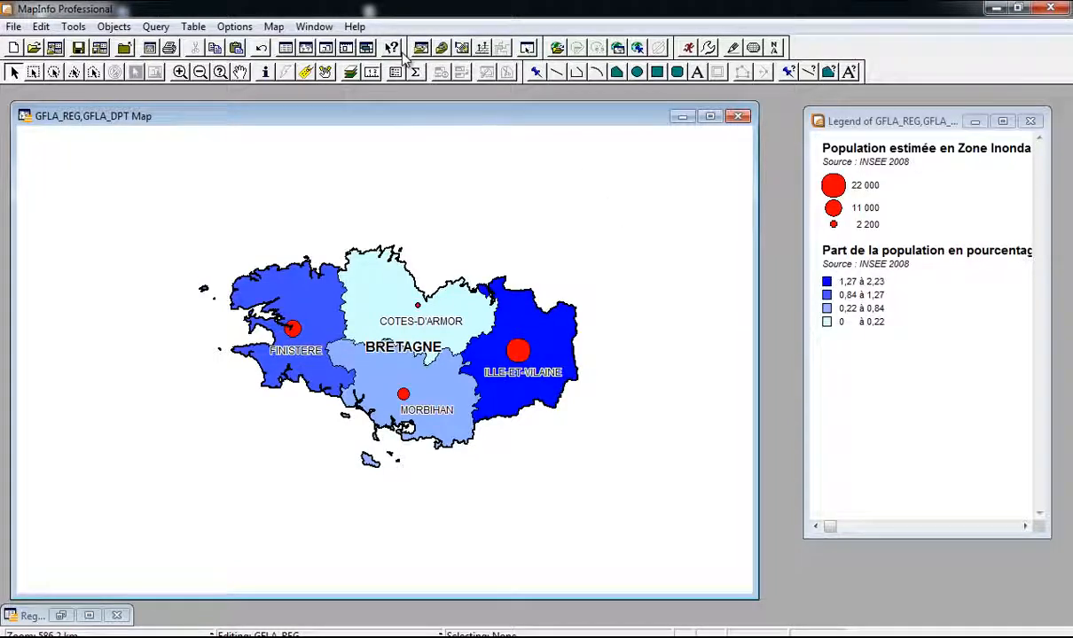
Step: Cancel a new layout, then resize the map window larger with all of Bretagne inside
key(F5)
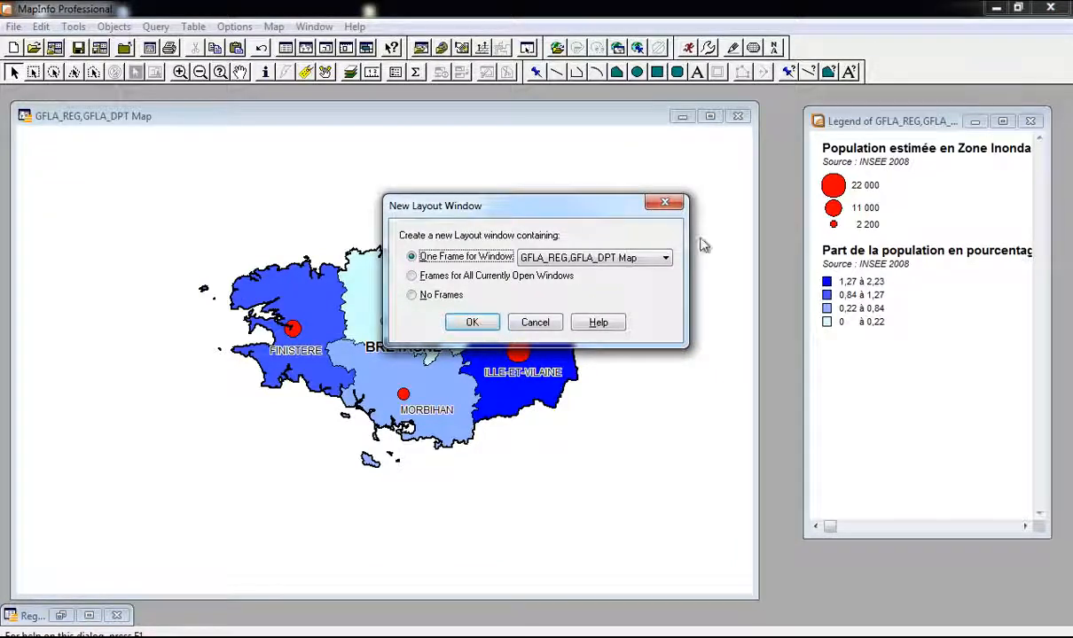
click(668, 206)
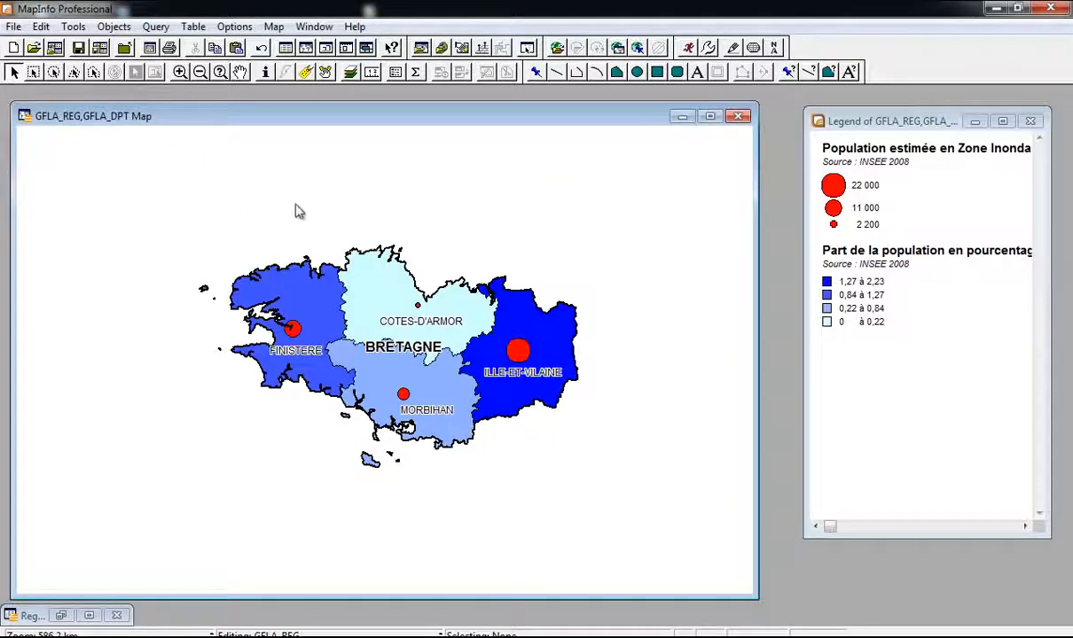
drag(755, 597, 584, 500)
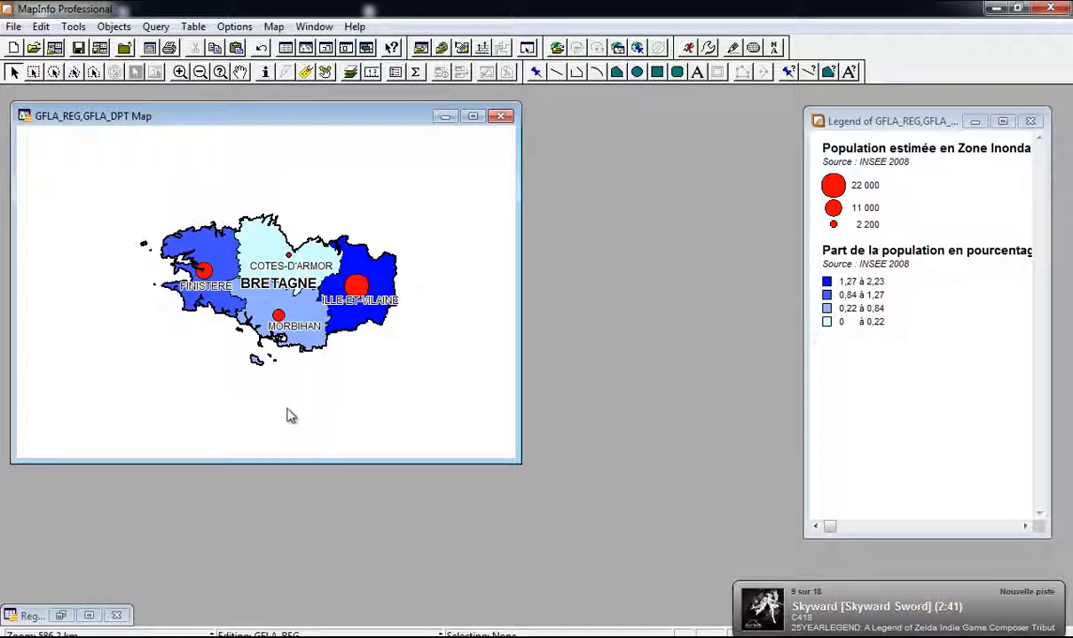
scroll(349, 399, up, 1)
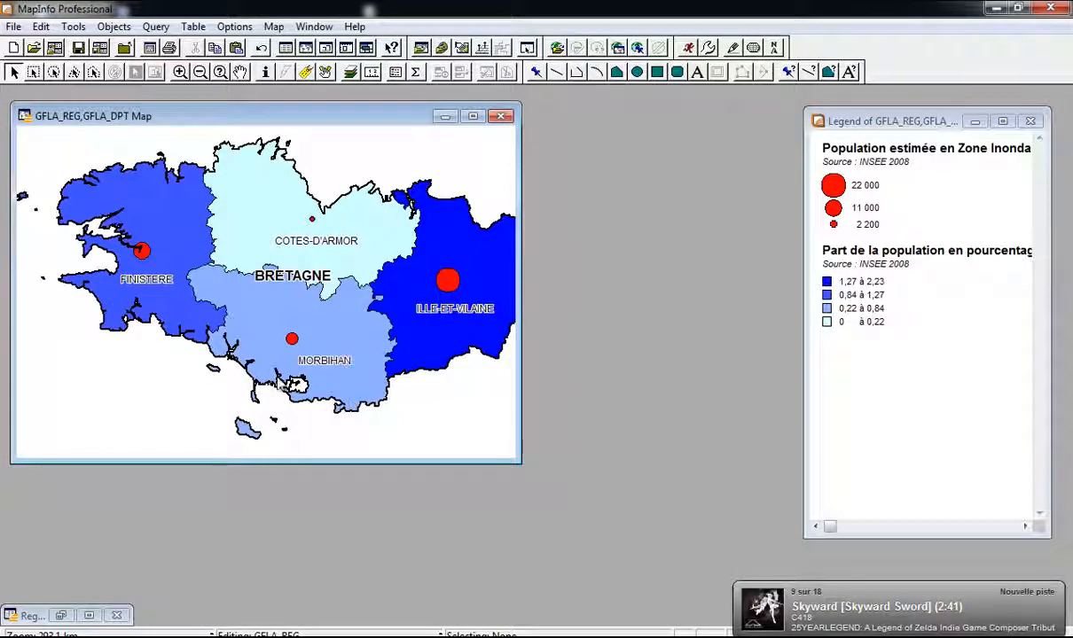
drag(520, 461, 643, 453)
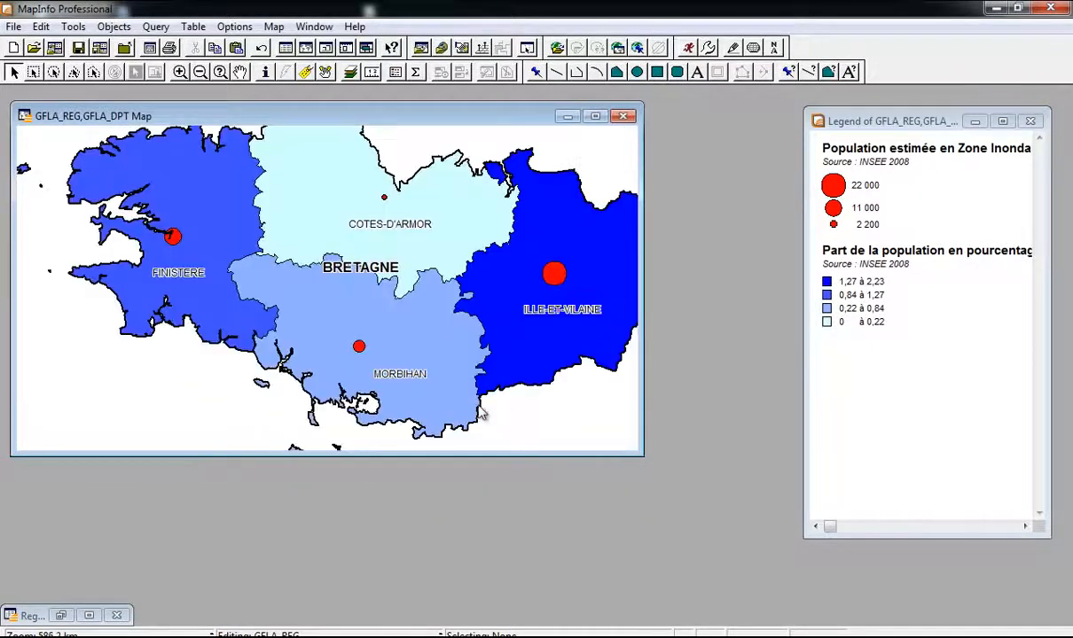
scroll(476, 401, down, 1)
drag(640, 322, 574, 319)
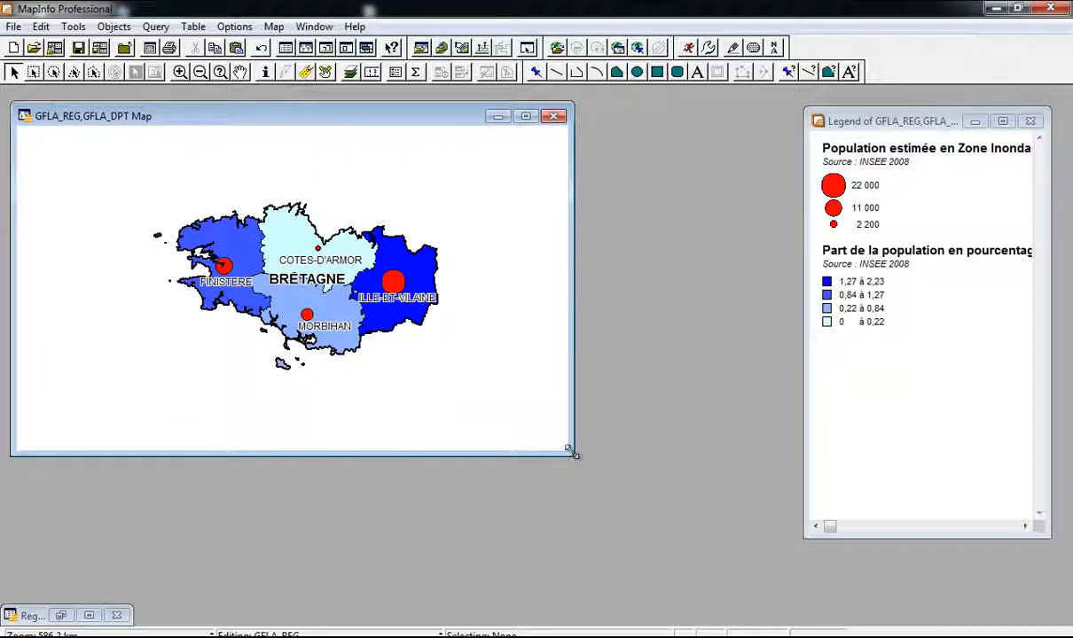
drag(572, 452, 796, 609)
scroll(485, 307, up, 1)
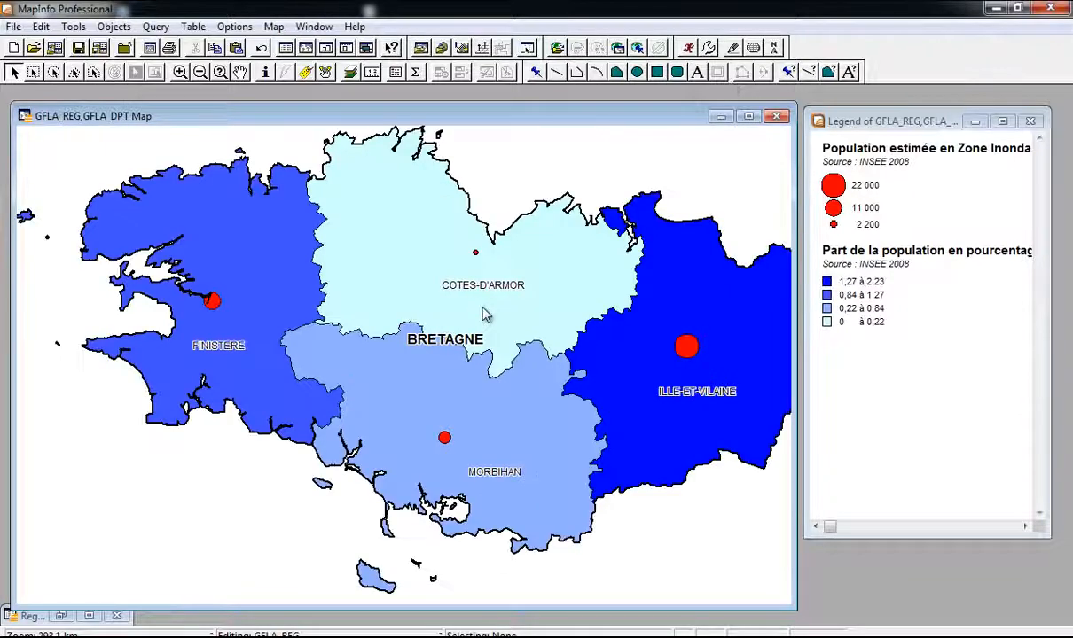
scroll(463, 302, down, 1)
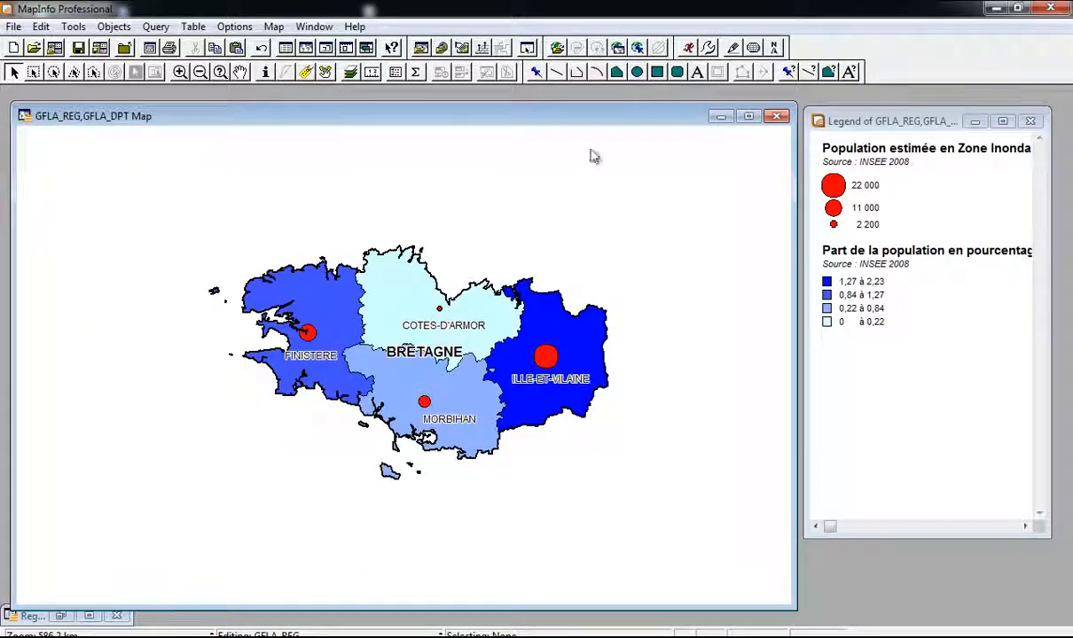
Step: Nudge the map window upward and briefly check the Region_Bretagne data table
key(F5)
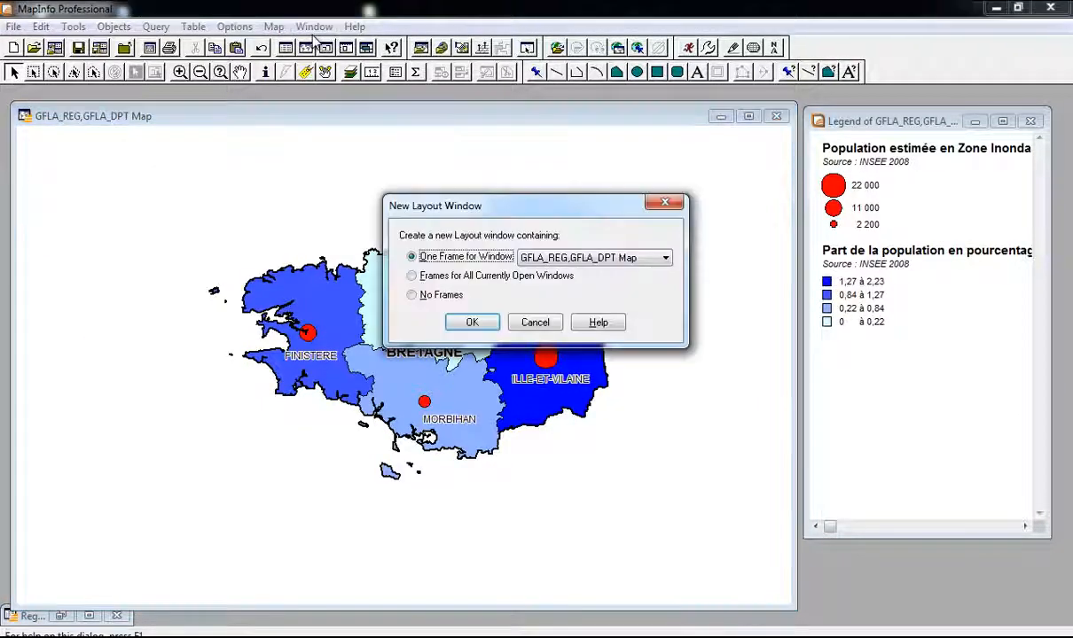
key(Return)
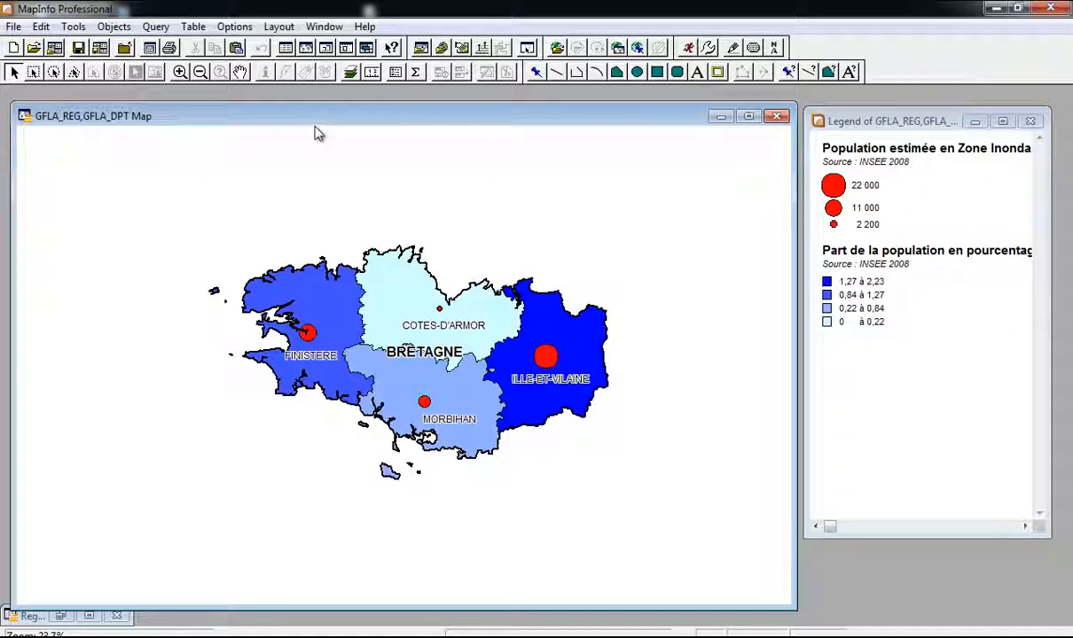
drag(408, 124, 411, 105)
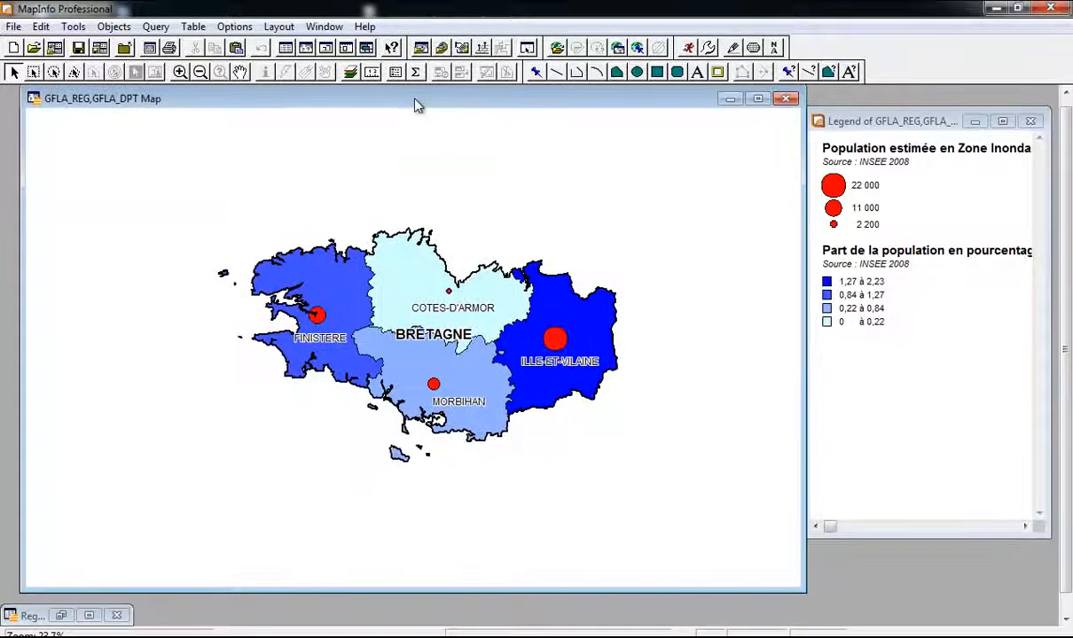
click(62, 615)
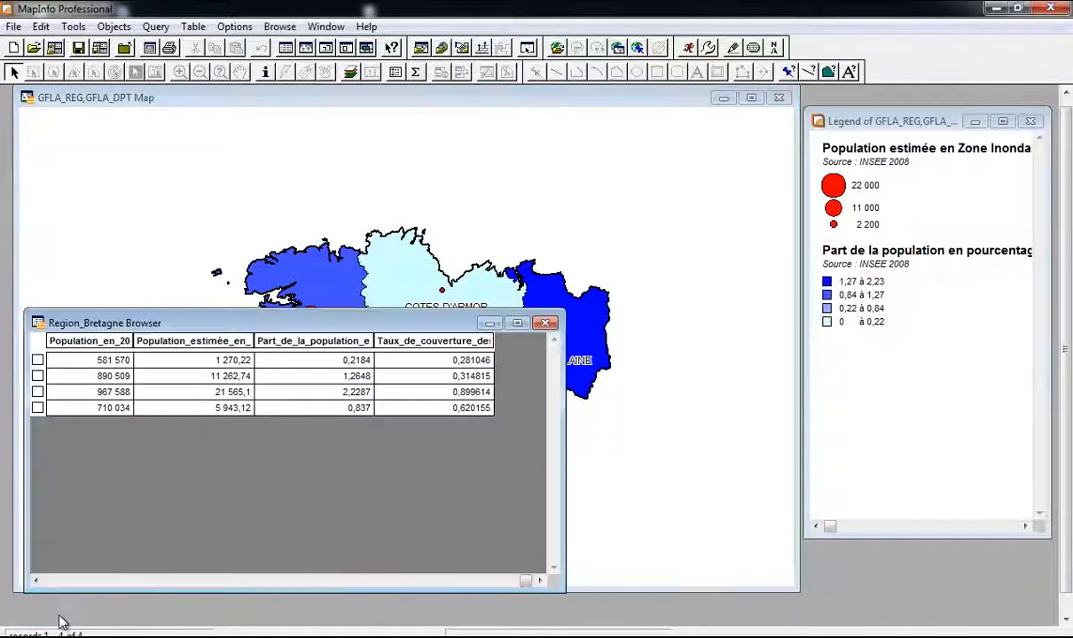
click(467, 316)
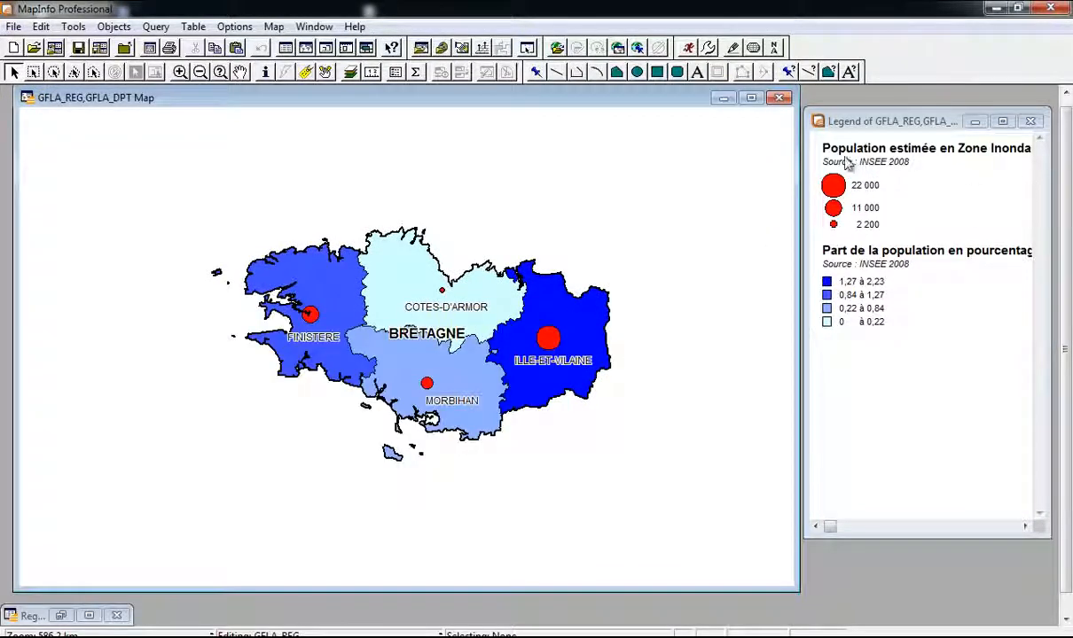
Step: Create a new layout with One Frame for the map window and maximize Layout:2
click(272, 26)
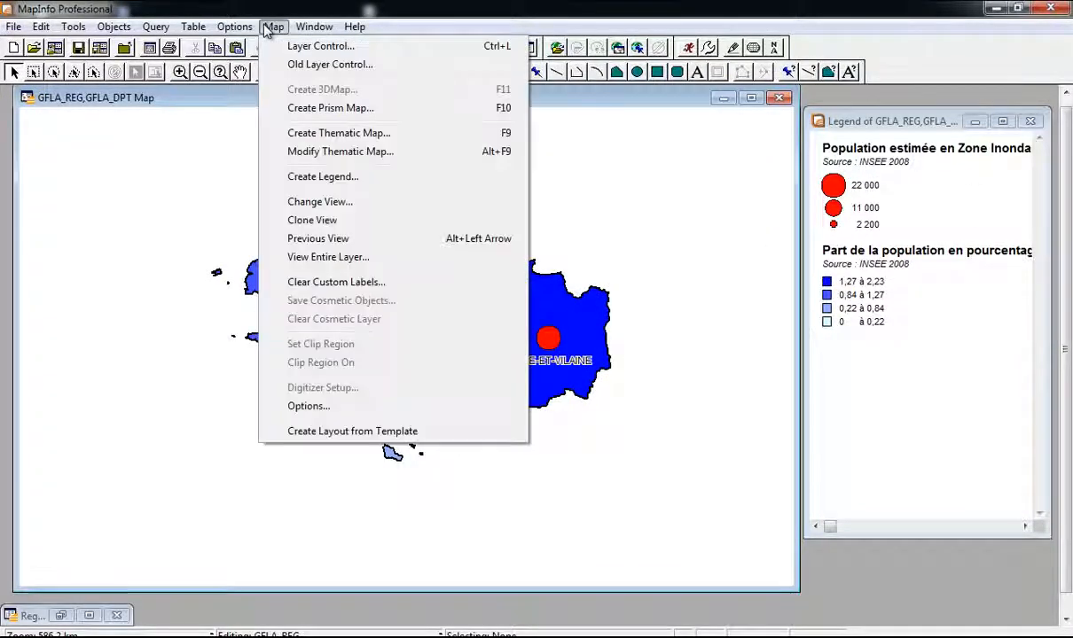
mouse_move(321, 28)
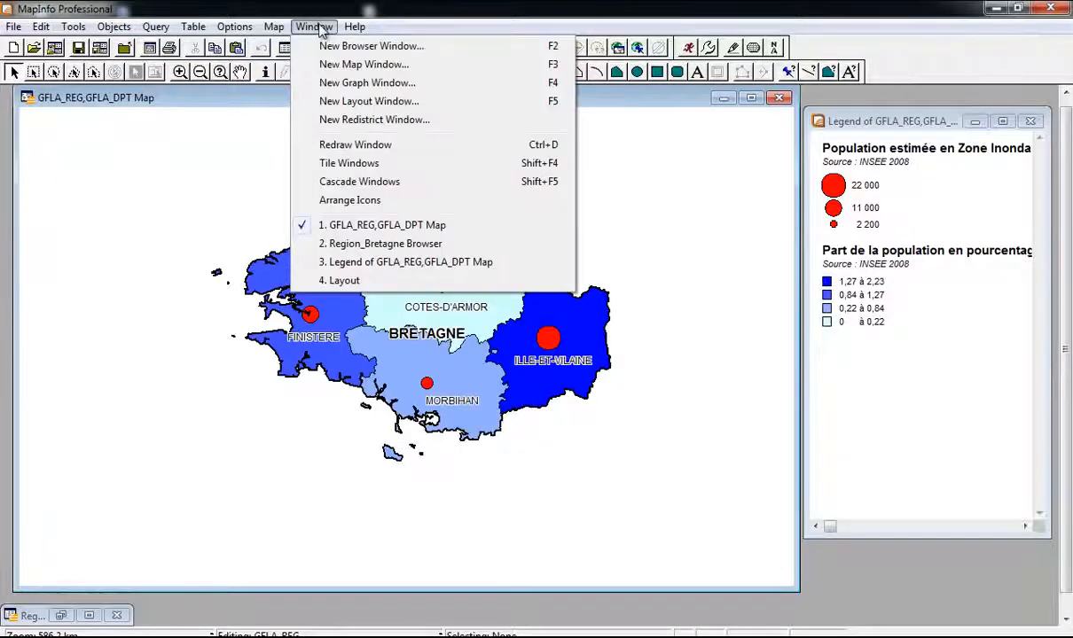
click(337, 101)
click(473, 323)
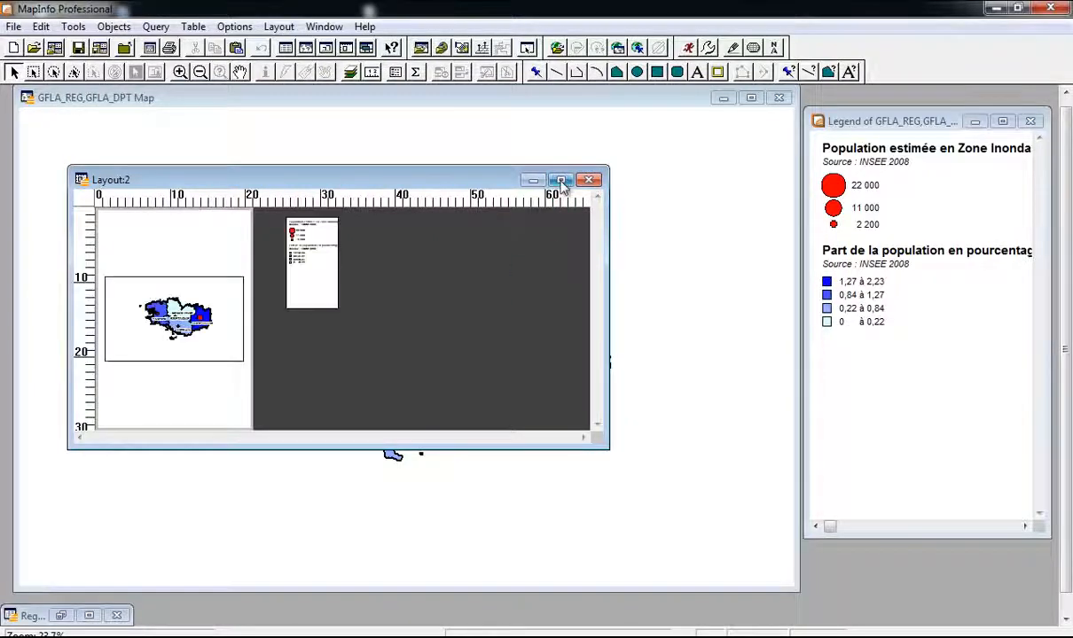
click(562, 181)
Step: Select the map frame on the layout page after glancing at the Writer assignment
scroll(187, 233, up, 1)
scroll(266, 267, up, 1)
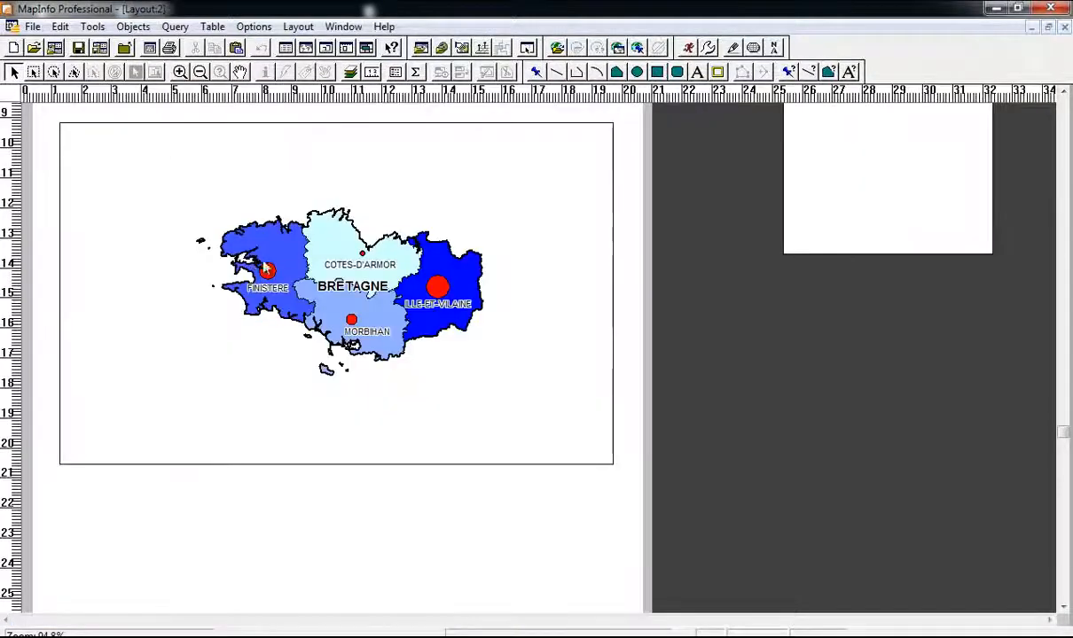
scroll(277, 264, down, 1)
click(288, 270)
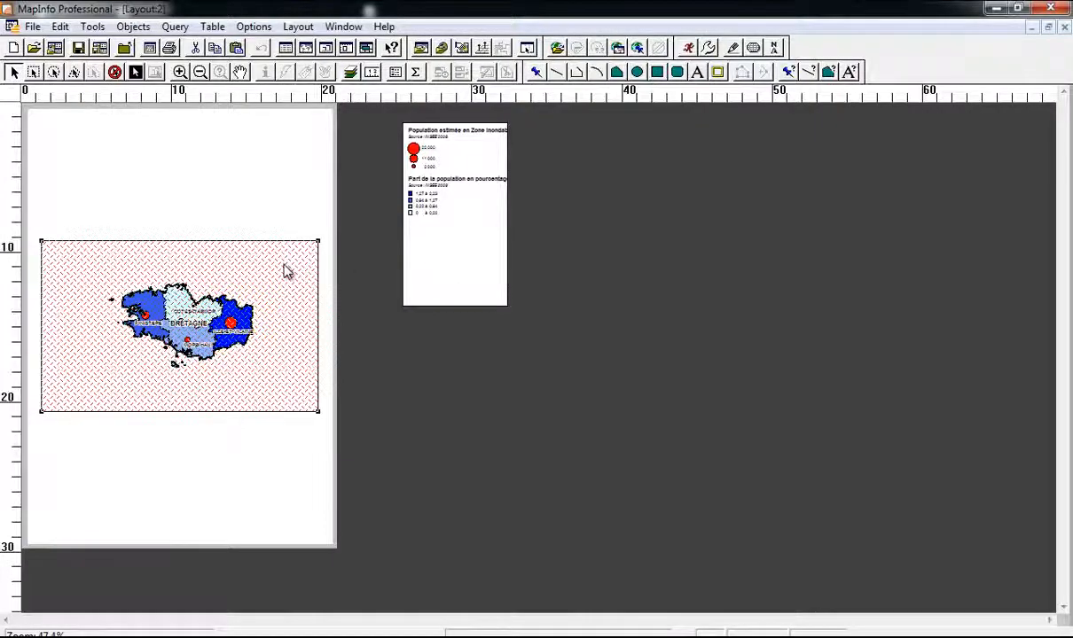
click(860, 637)
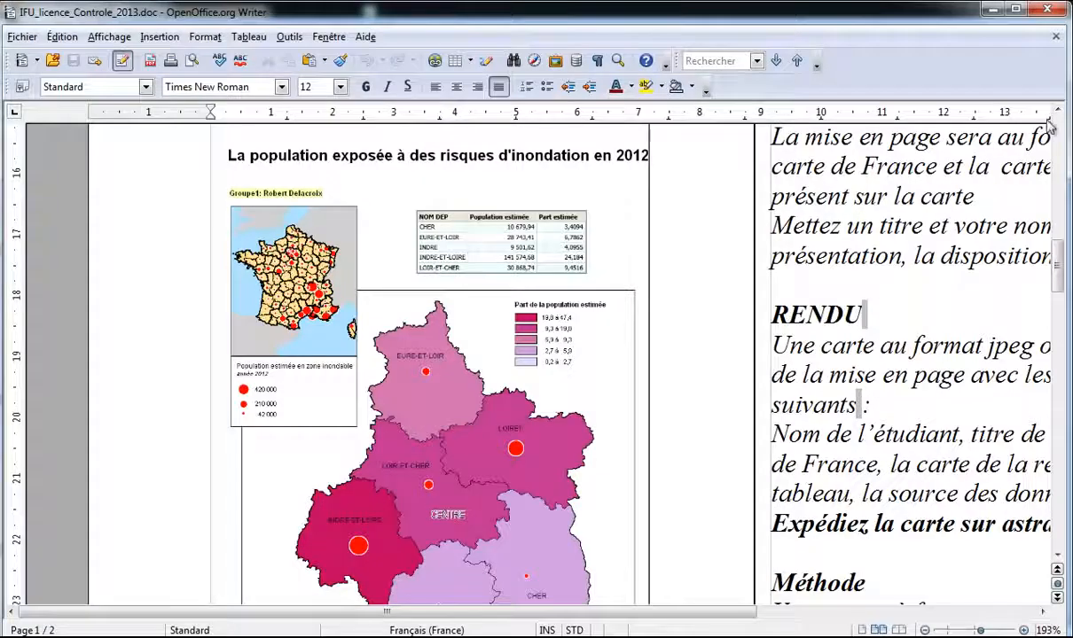
click(990, 9)
click(223, 225)
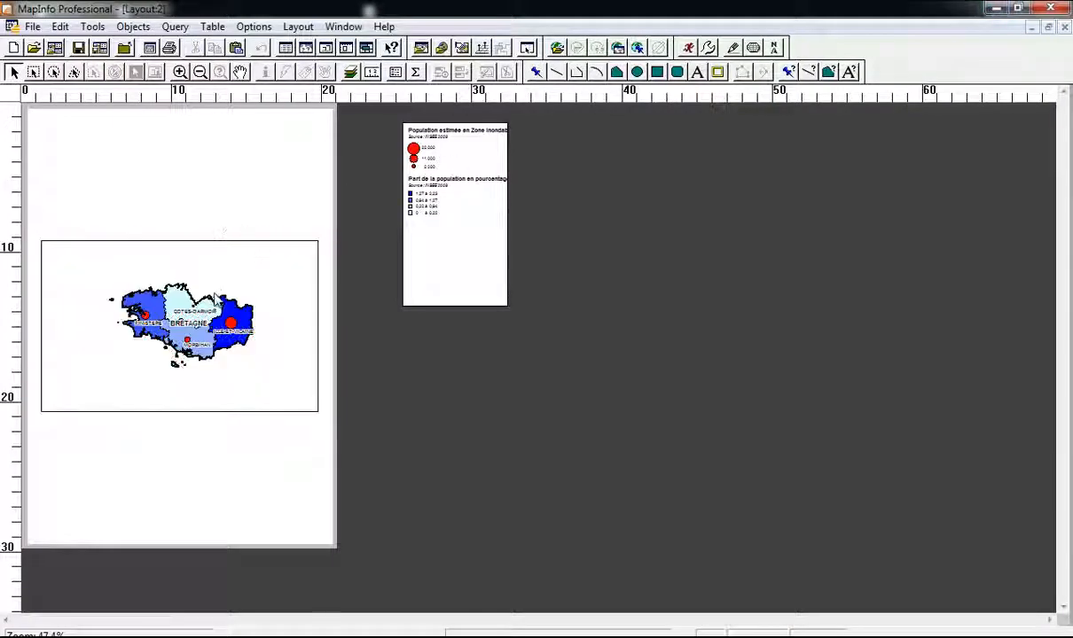
scroll(215, 299, up, 1)
scroll(323, 307, down, 1)
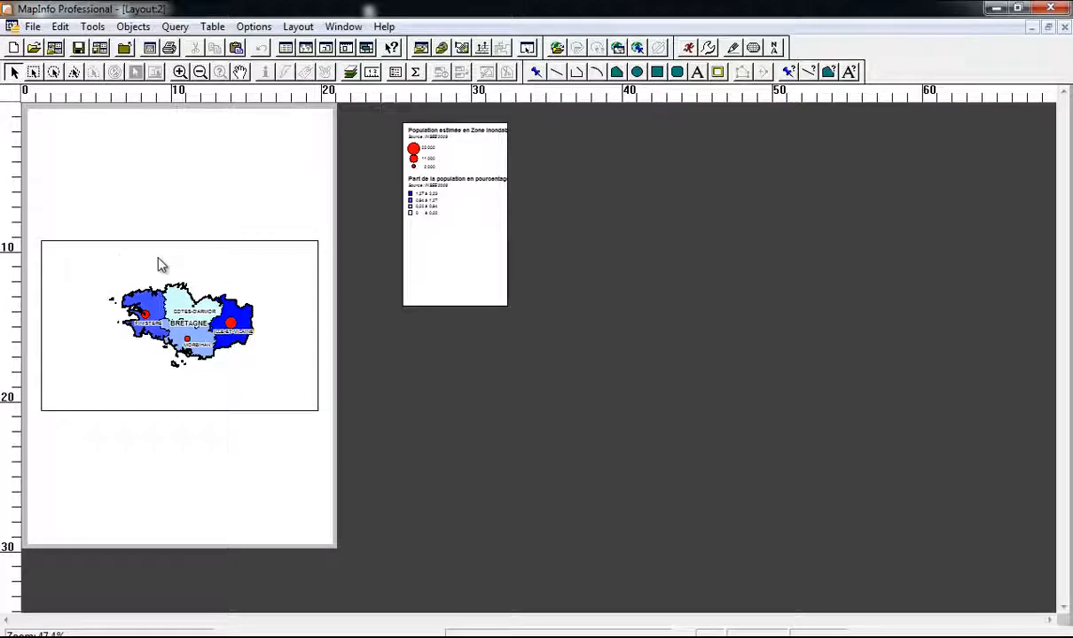
click(192, 245)
Step: Select the map frame and set its Region Style border to None
right_click(93, 280)
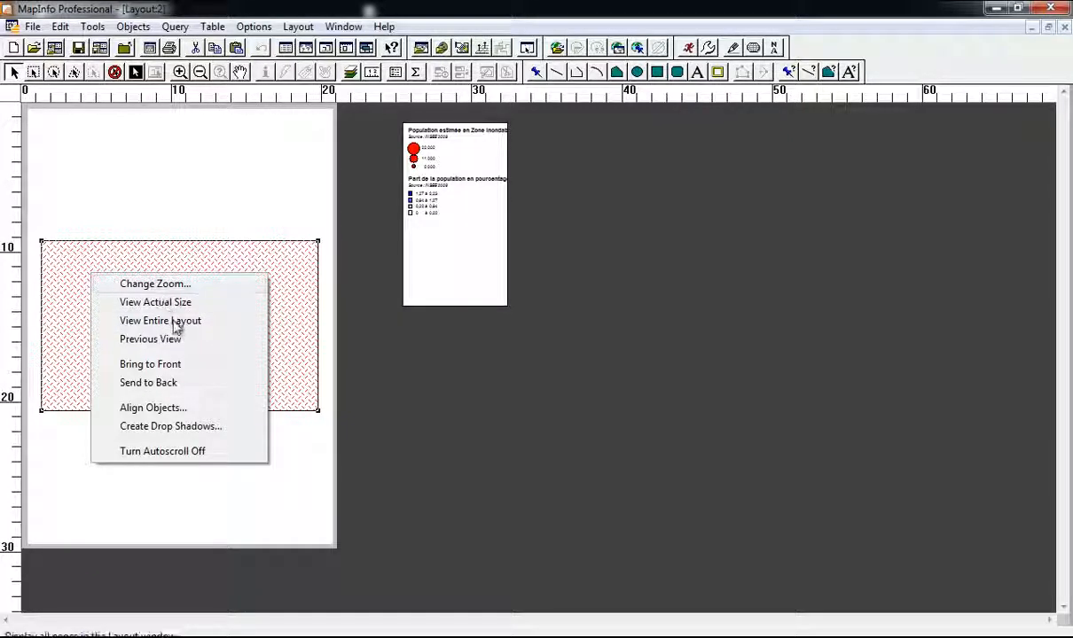
click(157, 249)
click(283, 204)
click(317, 241)
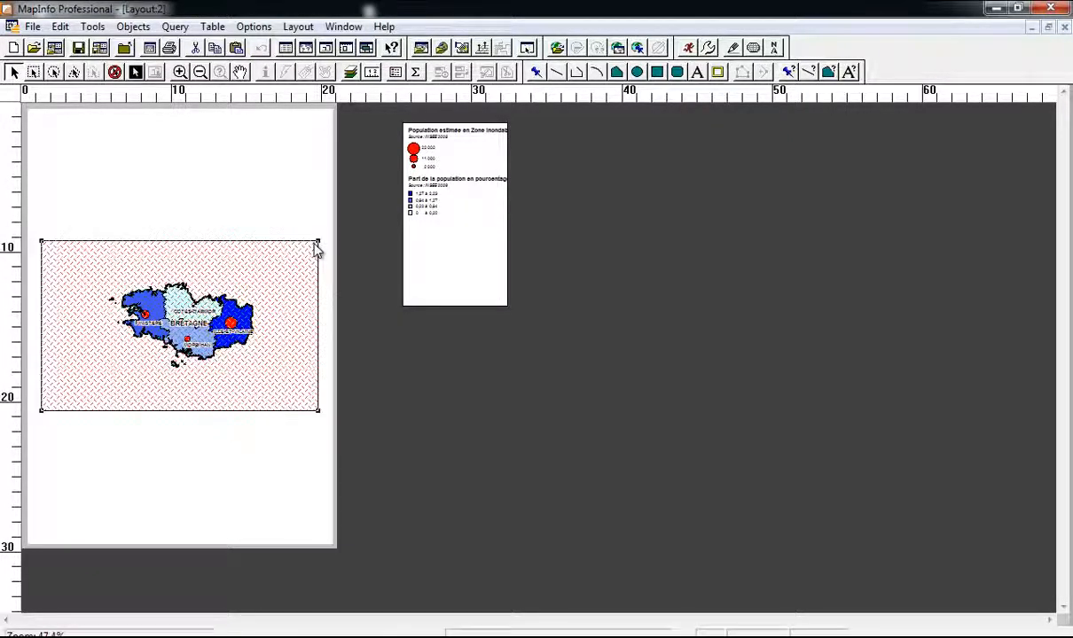
double_click(297, 285)
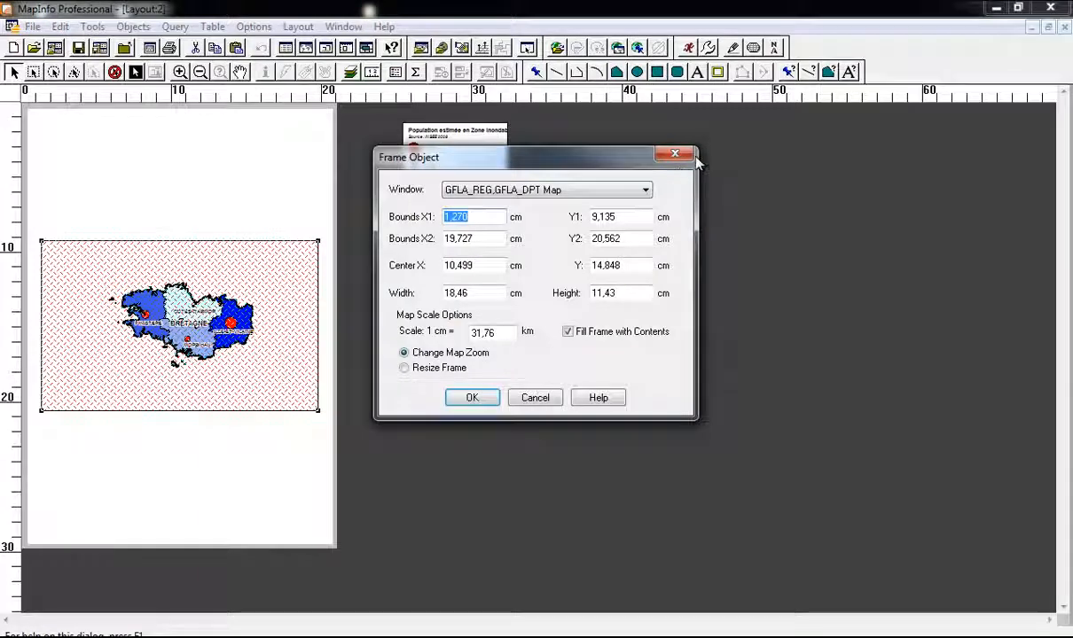
click(674, 154)
click(829, 72)
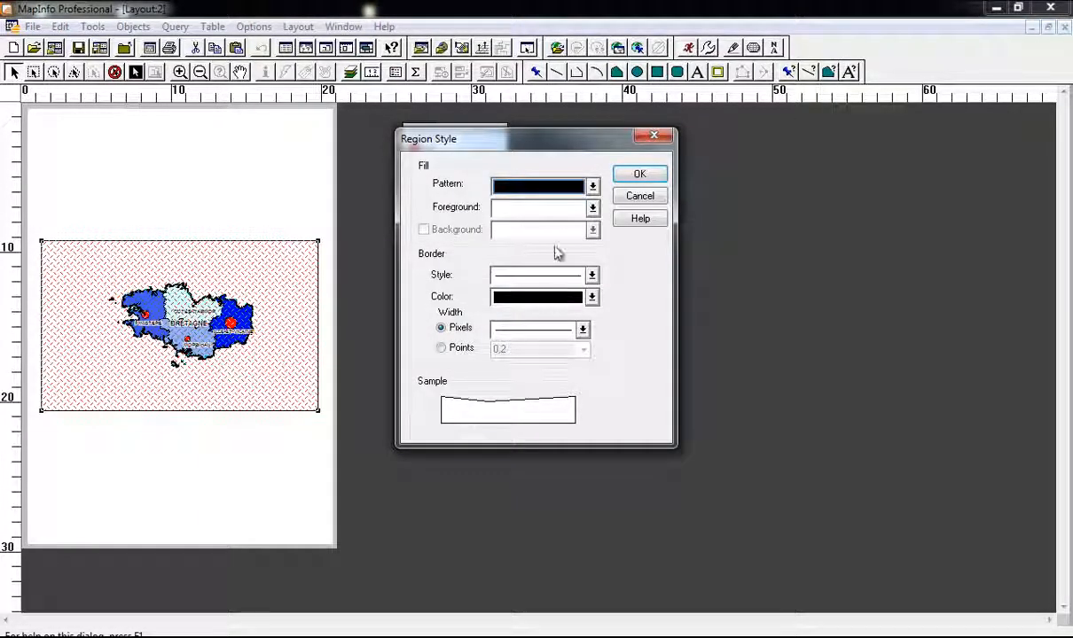
click(542, 280)
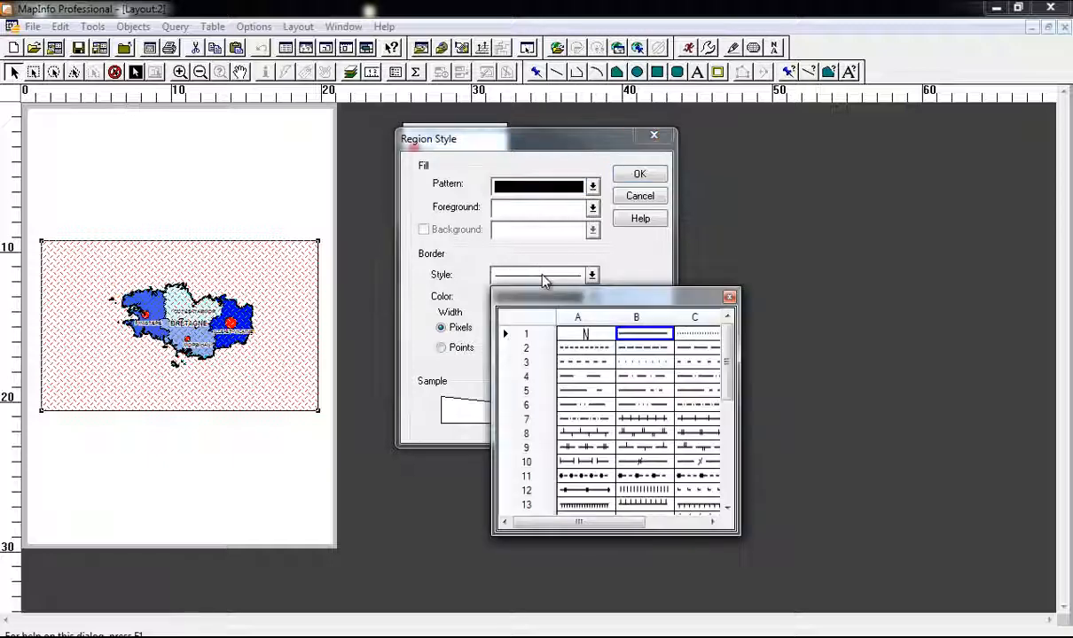
click(555, 330)
click(628, 177)
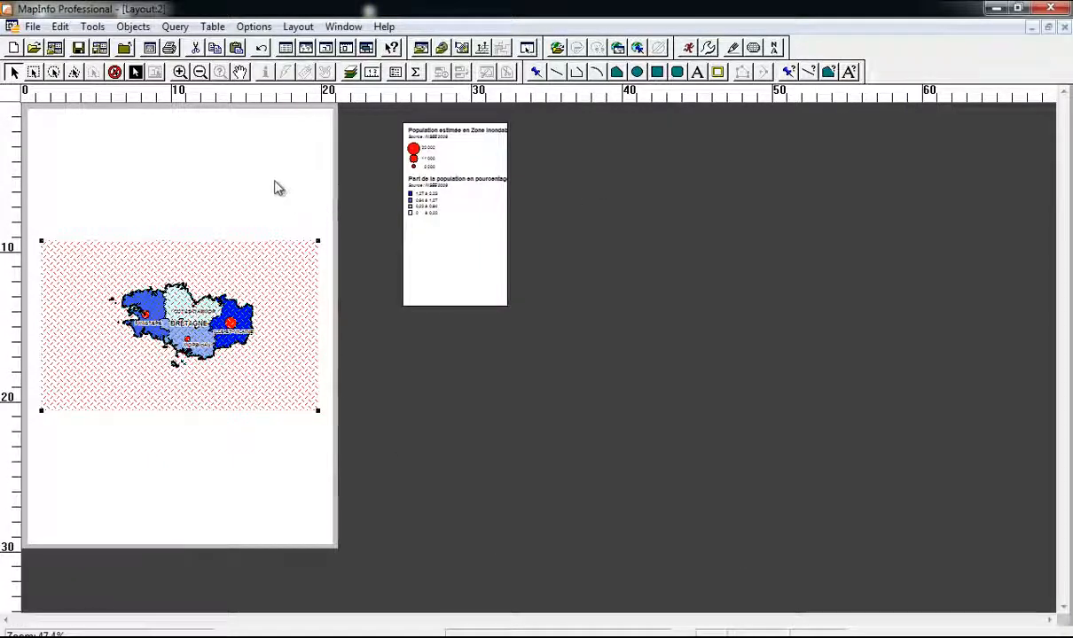
Step: Move the map frame to the page top and the legend below it, widened and shortened
mouse_move(150, 257)
mouse_down()
mouse_move(134, 202)
mouse_move(158, 209)
mouse_up()
click(432, 278)
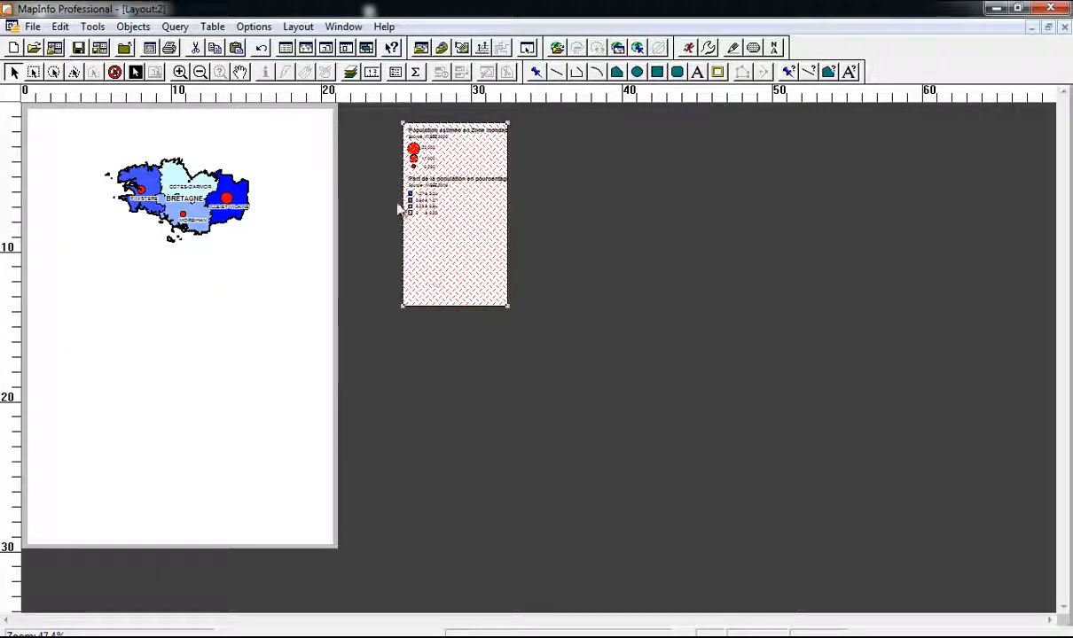
drag(130, 349, 111, 325)
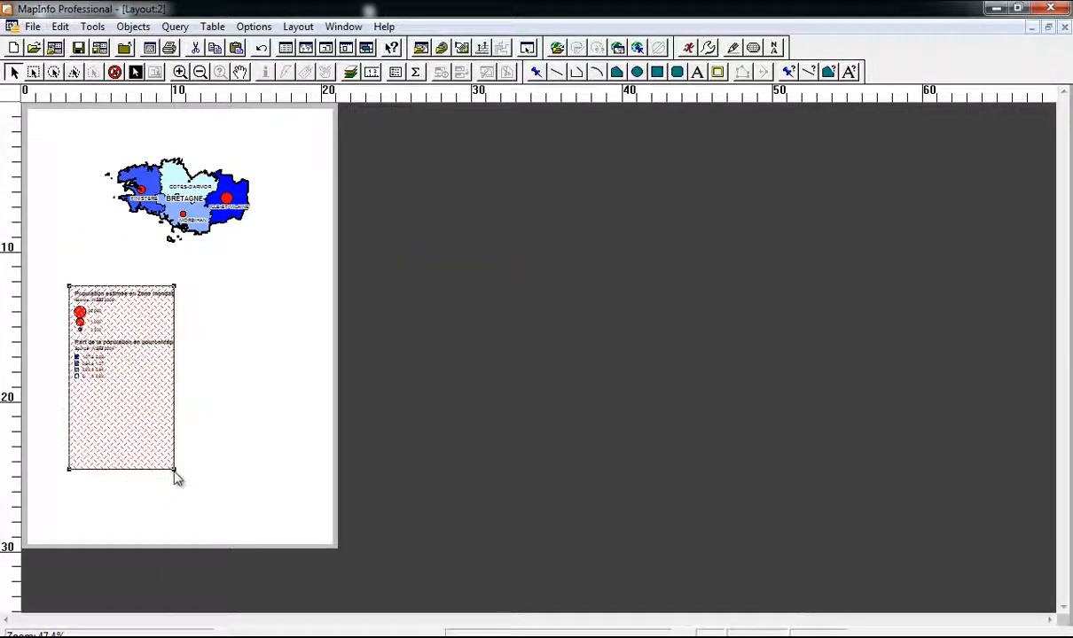
drag(174, 469, 280, 396)
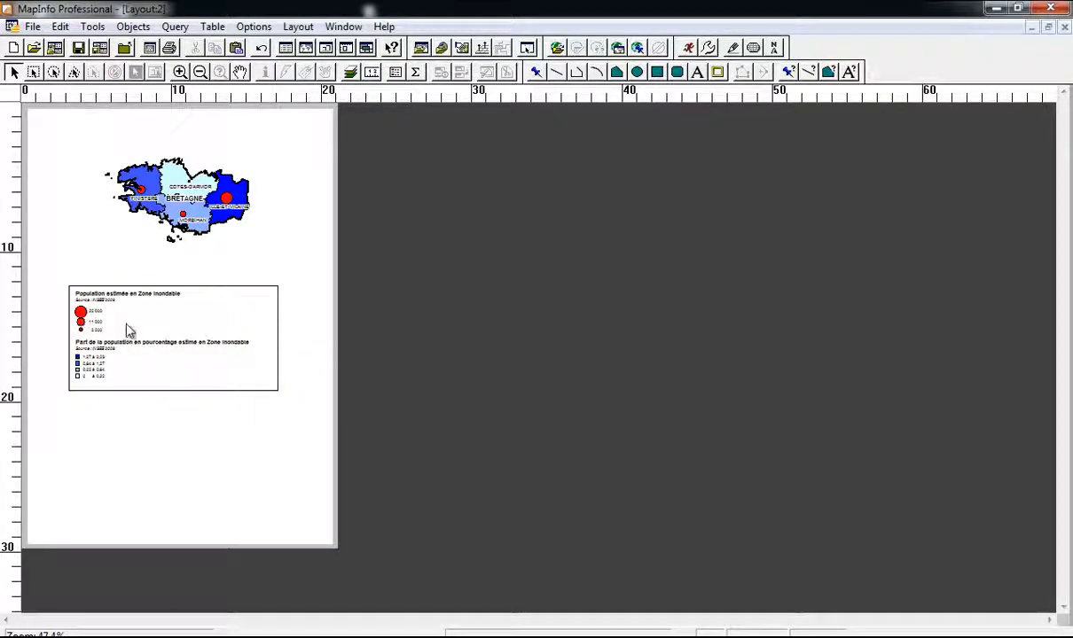
Step: Shift the legend frame up and left beneath the map, then select the map frame
scroll(103, 305, up, 1)
scroll(183, 305, down, 1)
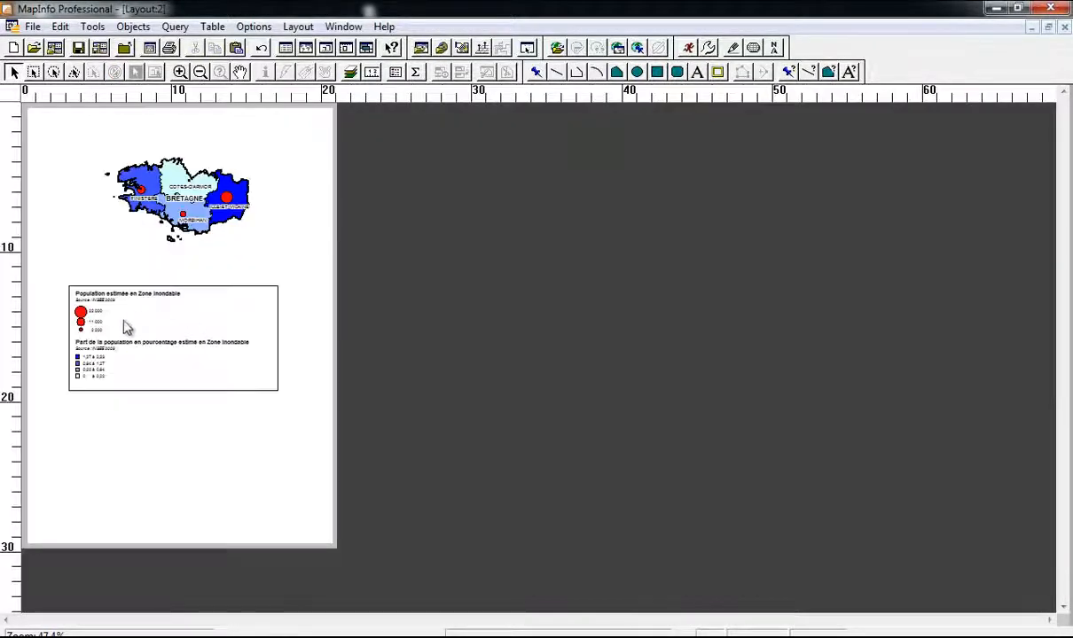
click(116, 303)
drag(77, 304, 55, 294)
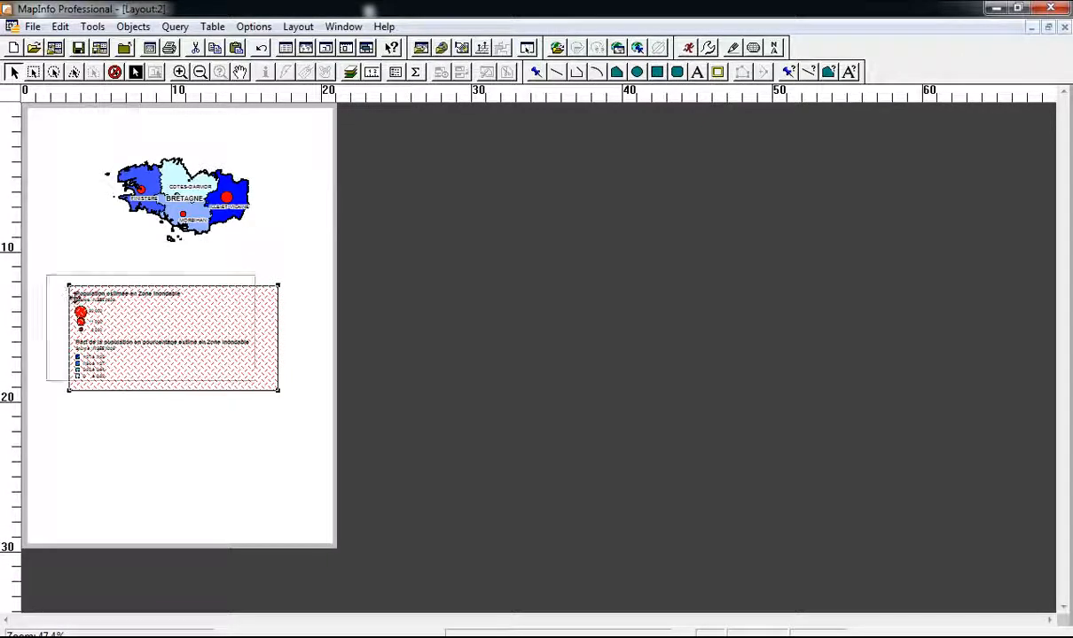
click(304, 290)
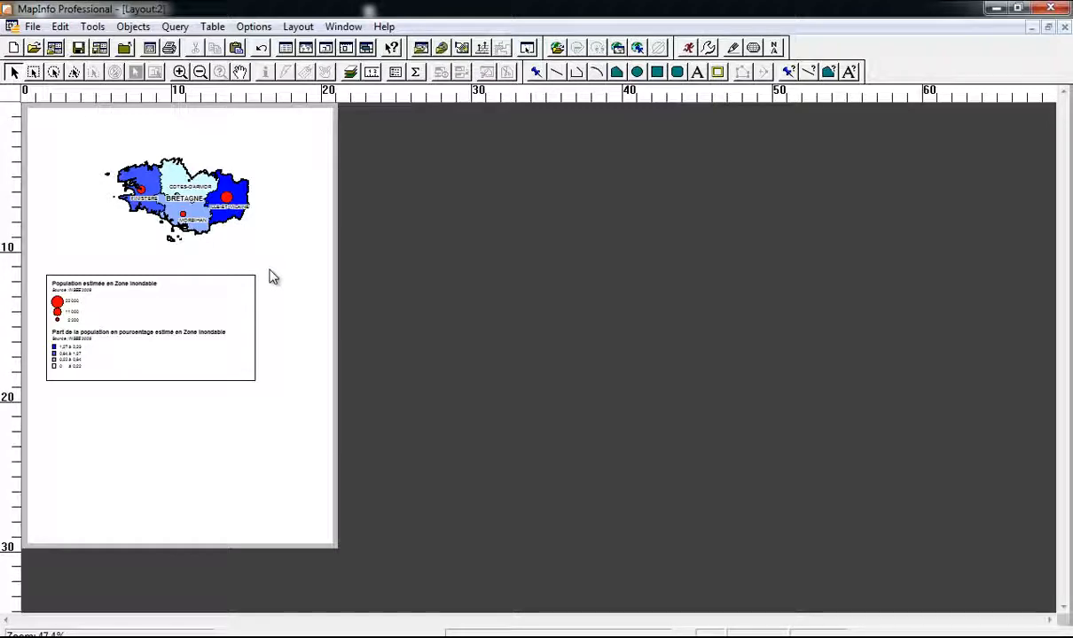
click(199, 211)
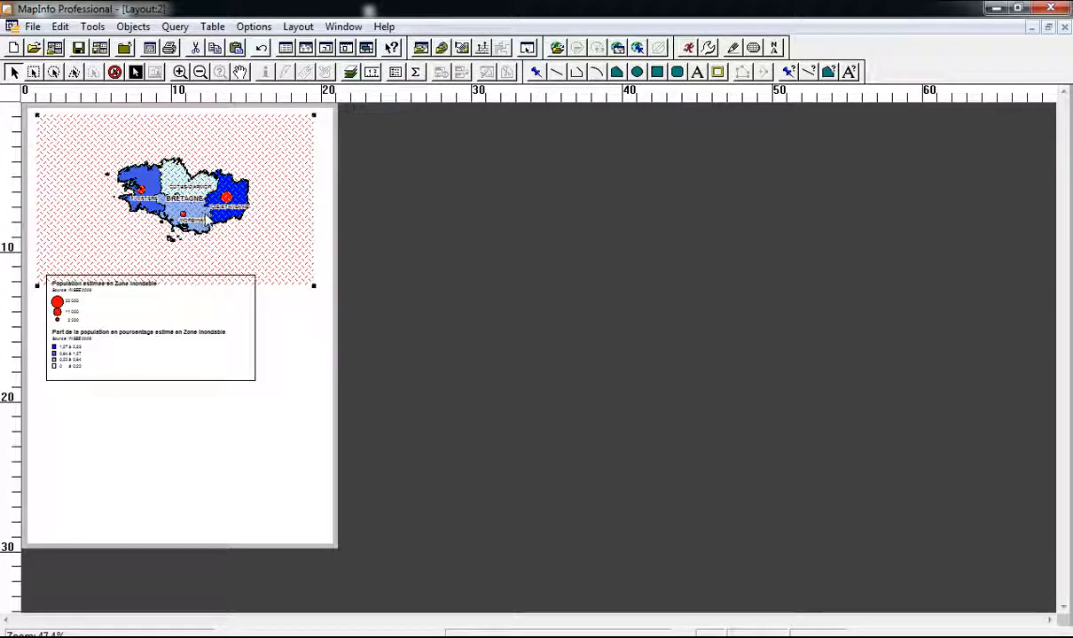
Step: Draw a rectangle around the map on the layout page and select it
click(224, 312)
click(297, 342)
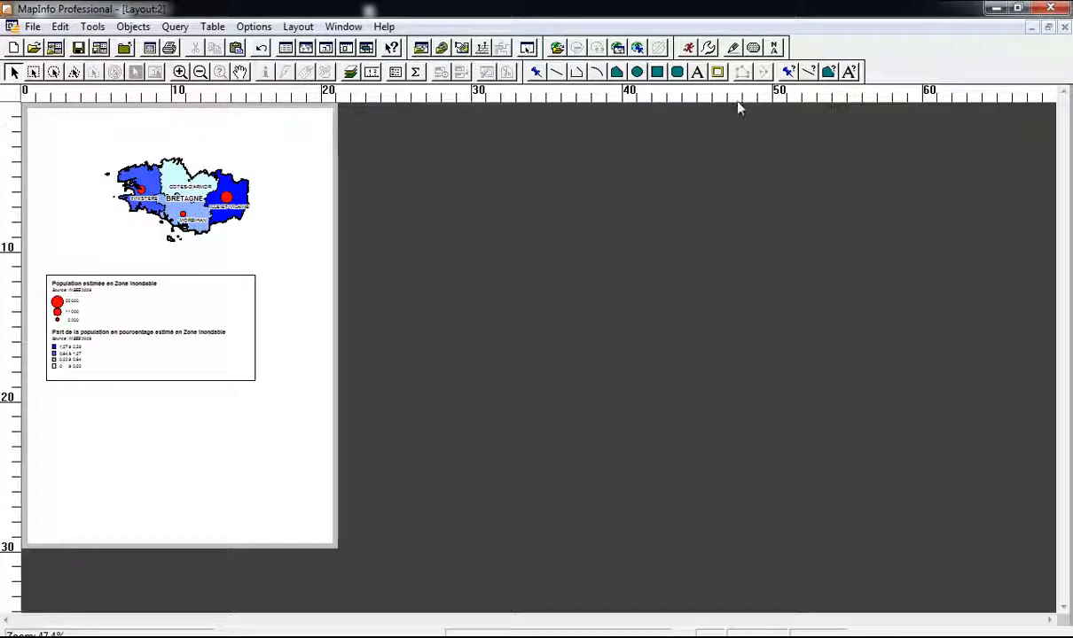
click(657, 72)
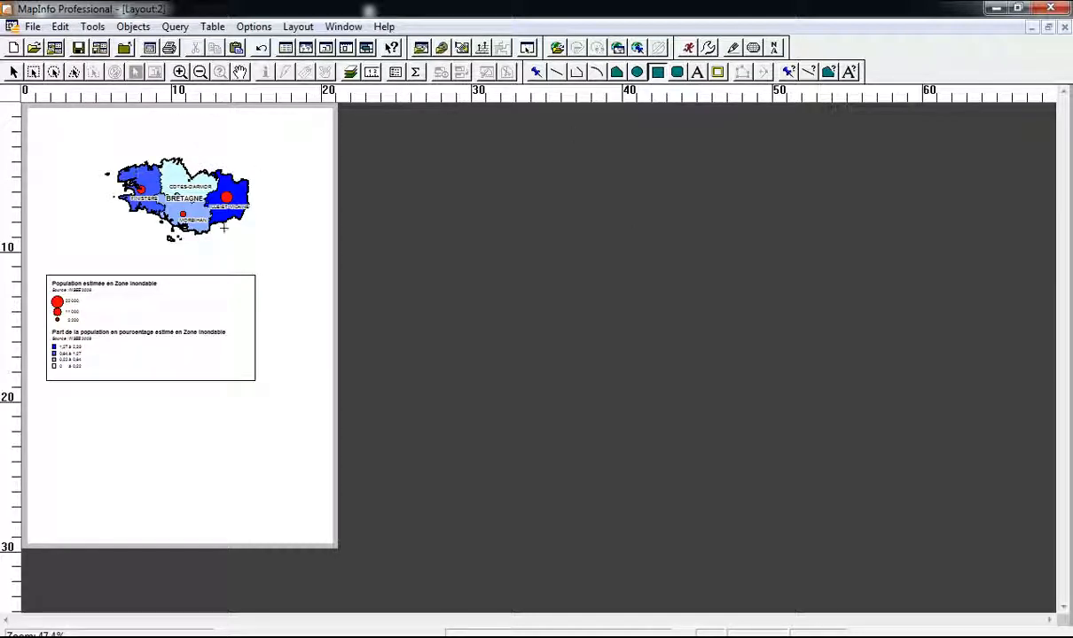
drag(88, 139, 272, 251)
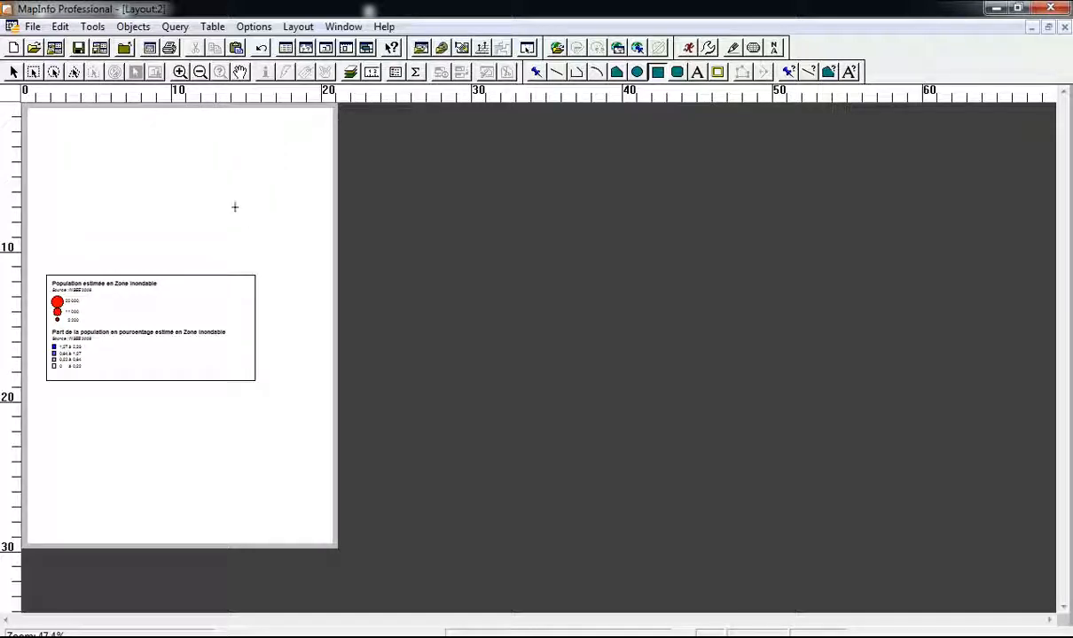
click(157, 197)
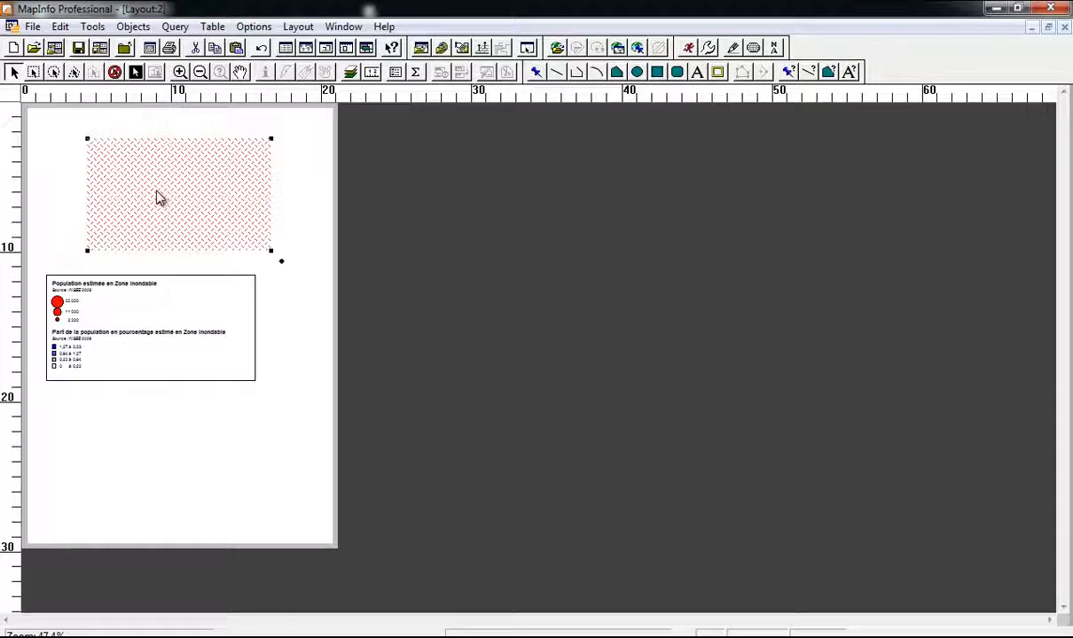
Step: Give the rectangle a fill pattern of None and a solid border line
click(828, 72)
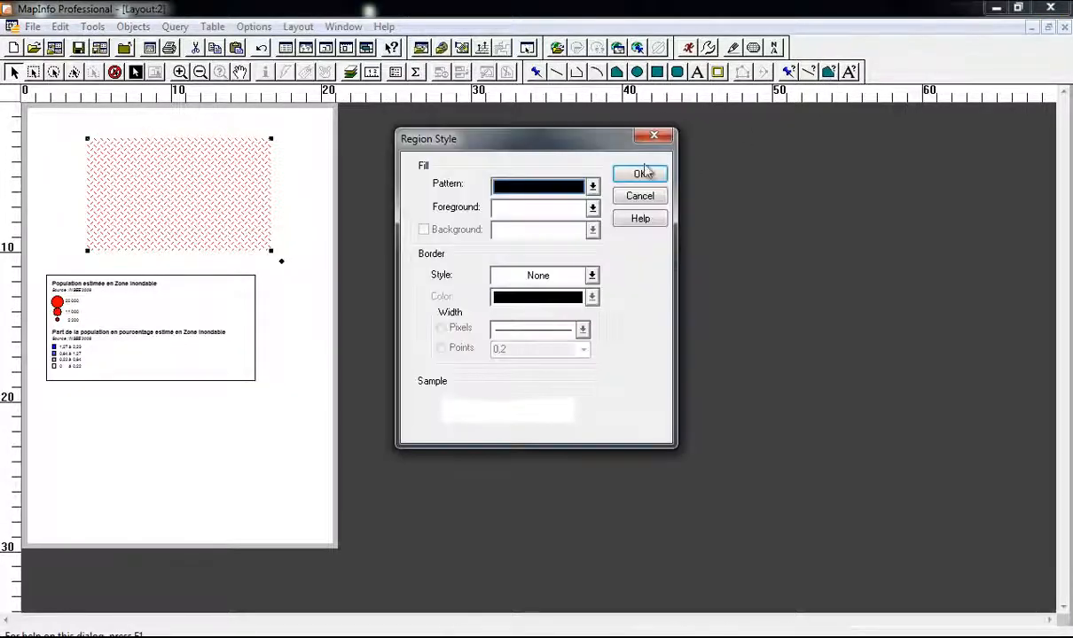
click(546, 210)
click(730, 231)
click(570, 187)
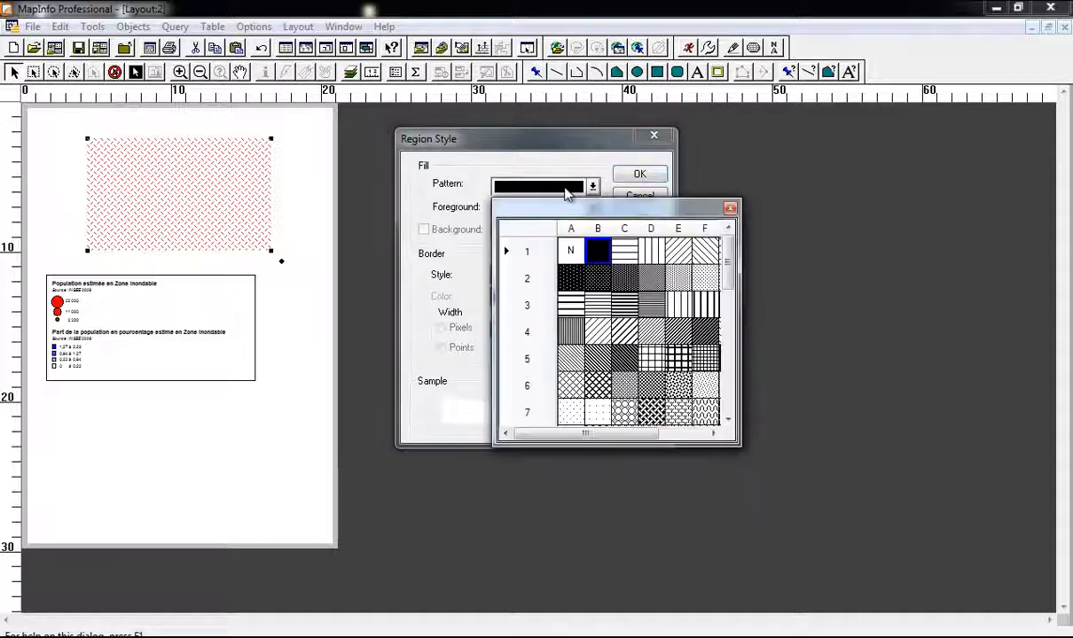
click(568, 246)
click(561, 282)
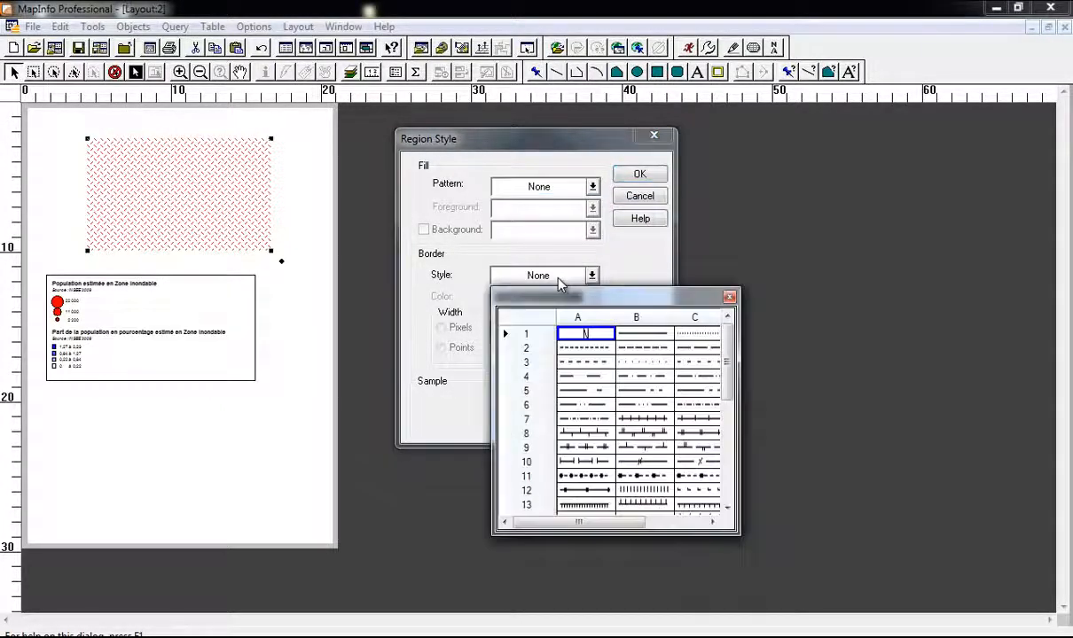
click(621, 335)
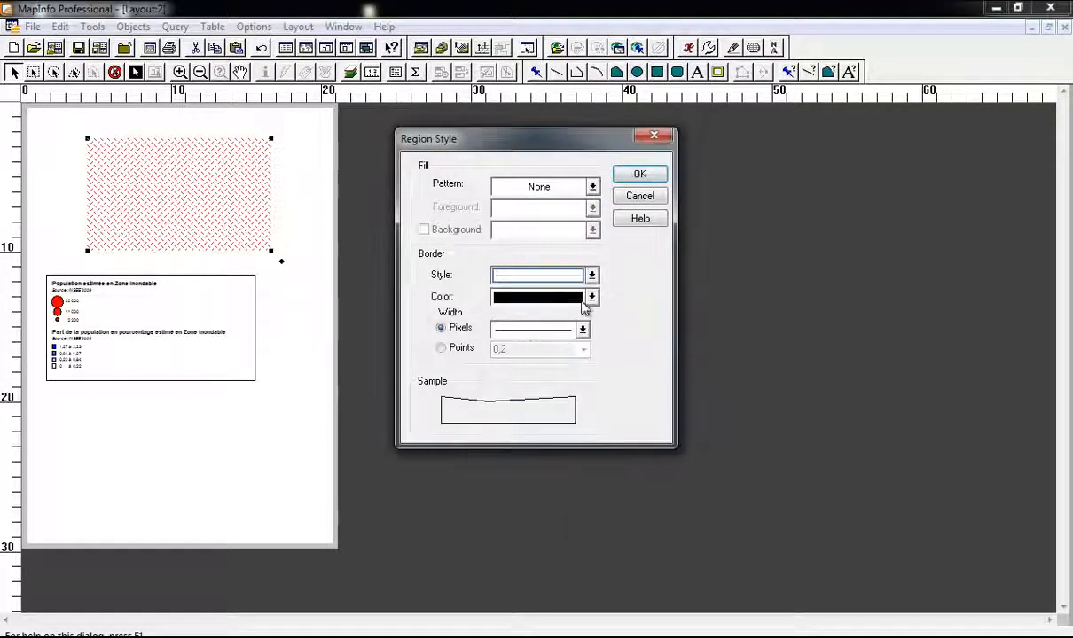
click(644, 174)
click(325, 202)
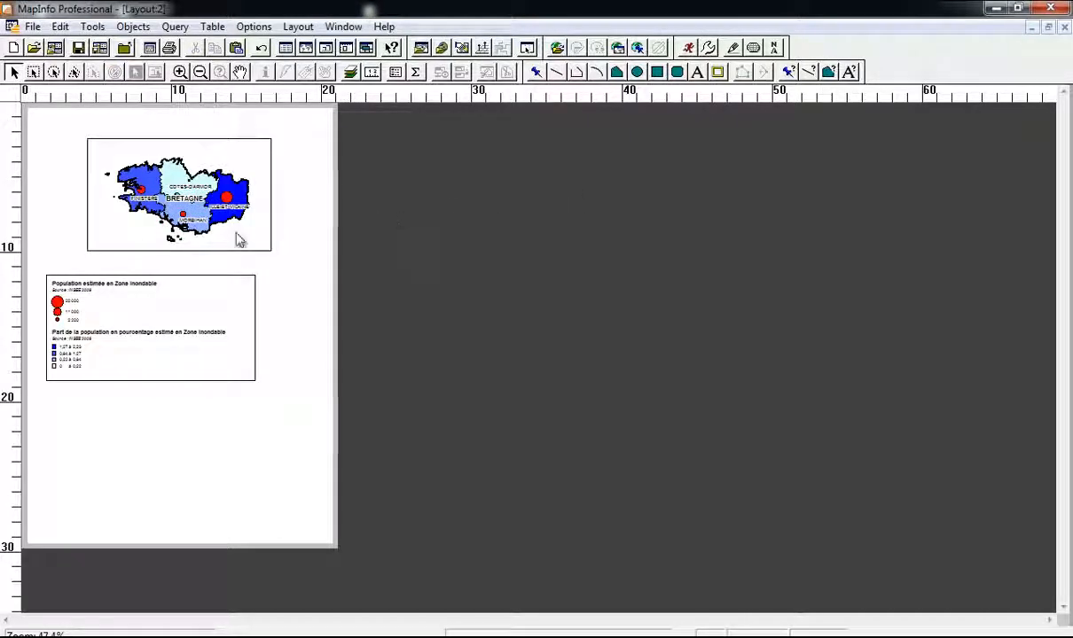
Step: Reselect the map frame and nudge it slightly right on the page
click(292, 242)
click(333, 230)
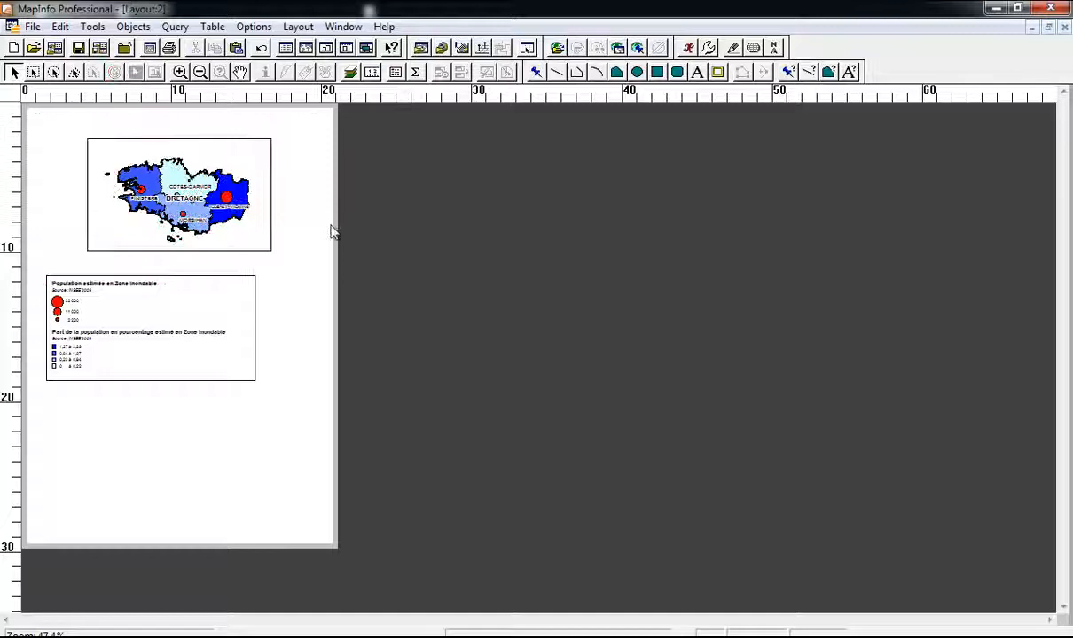
click(285, 217)
click(232, 220)
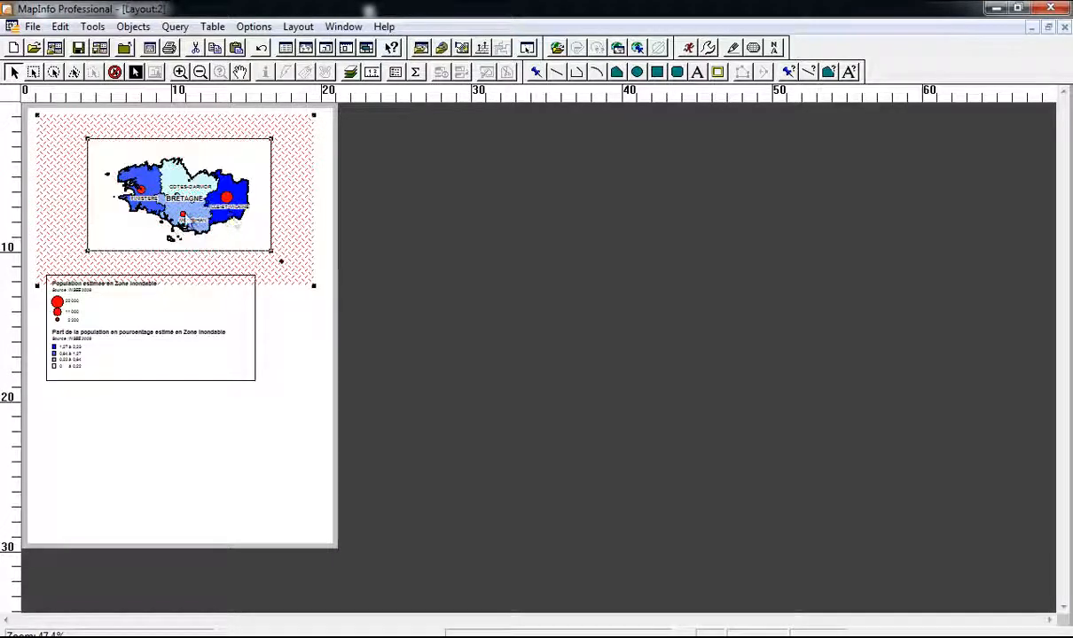
mouse_move(162, 202)
mouse_down()
mouse_move(139, 202)
mouse_move(167, 202)
mouse_up()
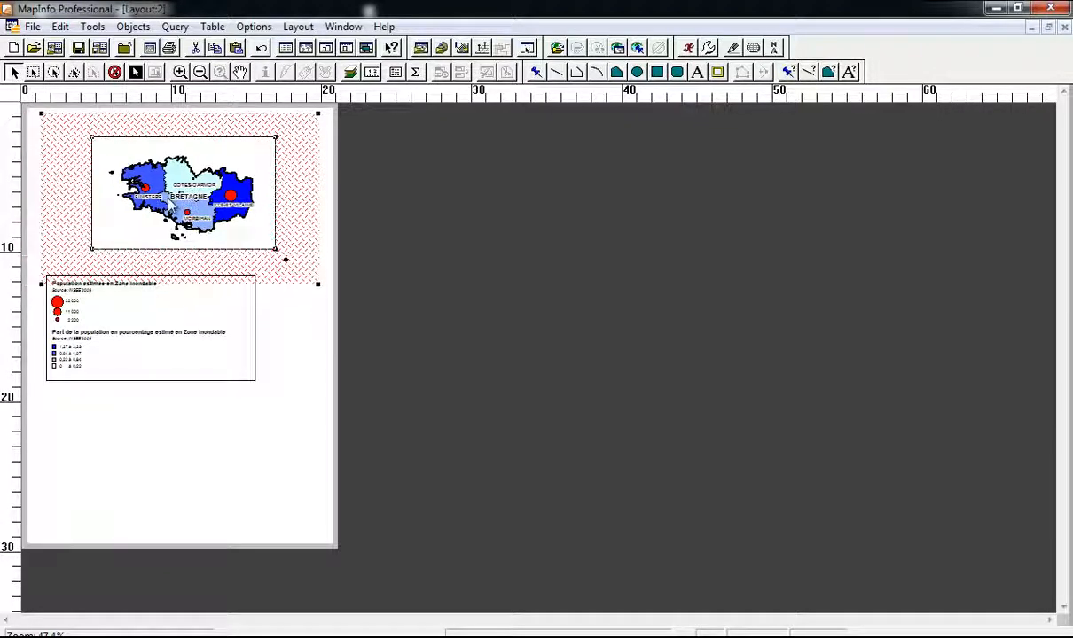
click(372, 245)
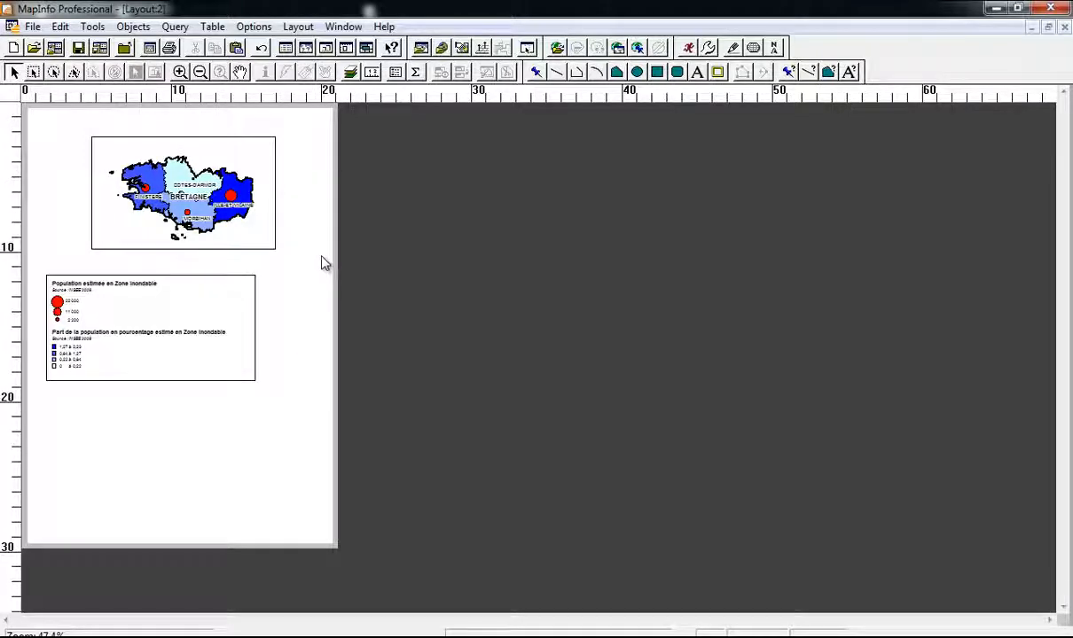
key(ctrl+p)
Step: Print the layout to the Adobe PDF printer, saving it as Region_Temp
click(459, 204)
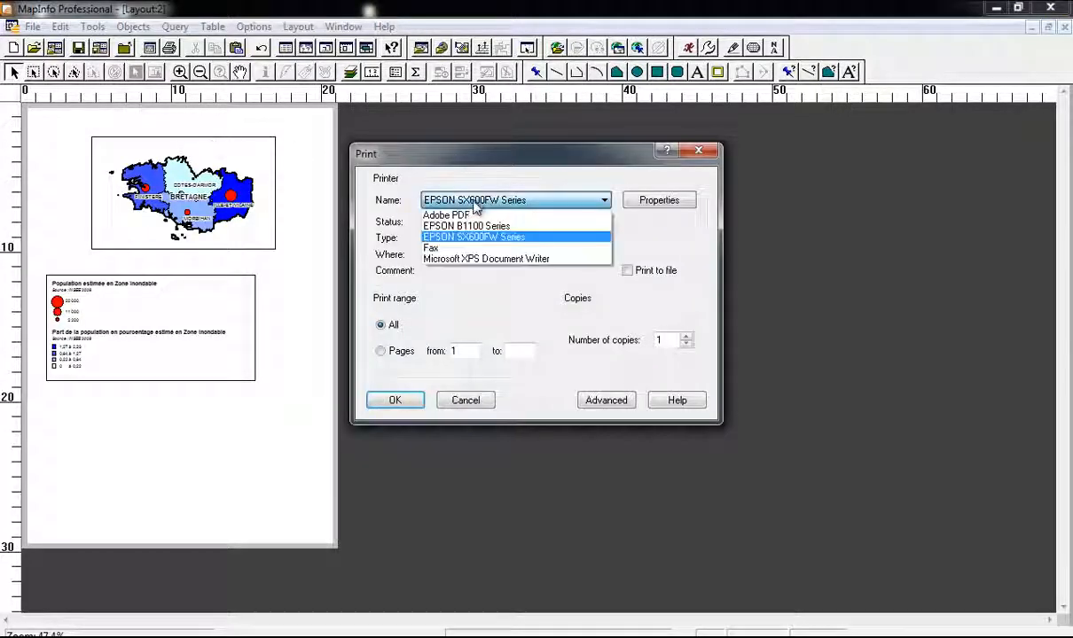
click(462, 213)
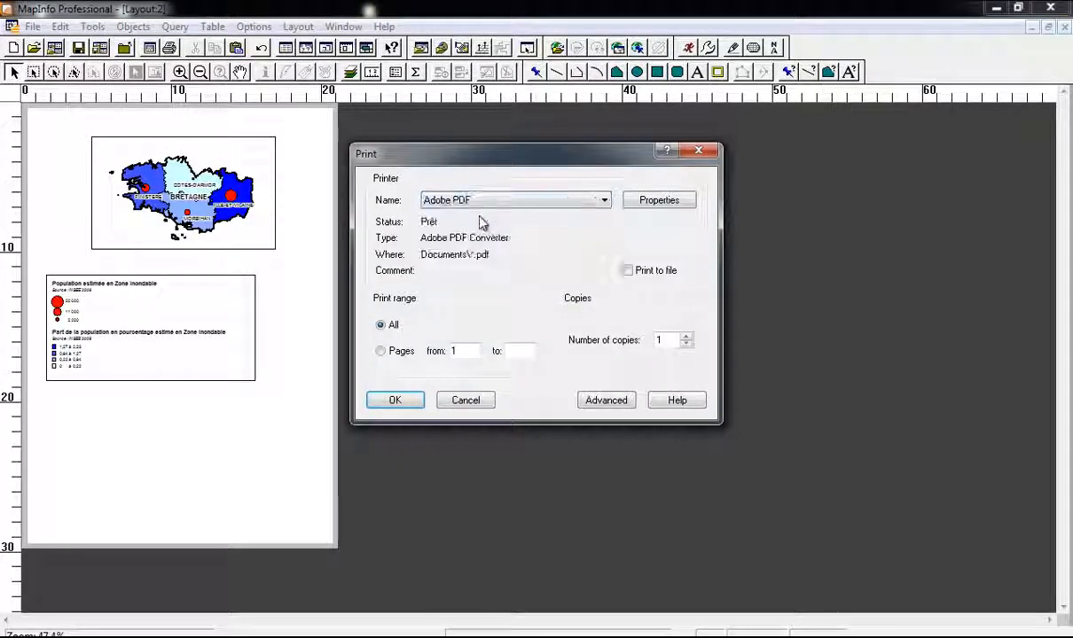
click(410, 403)
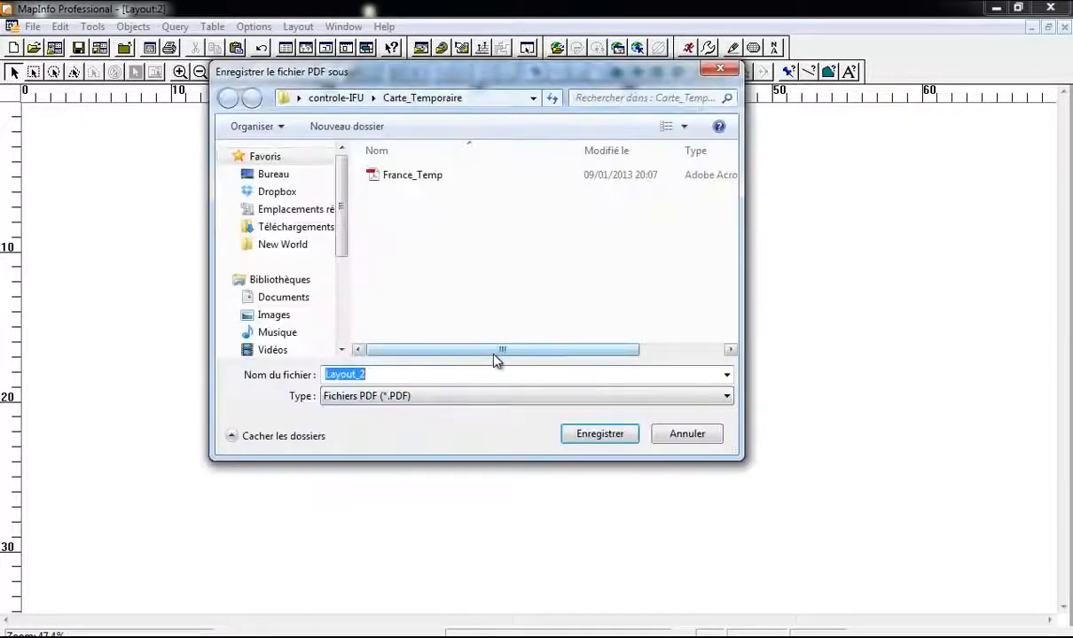
text(R)
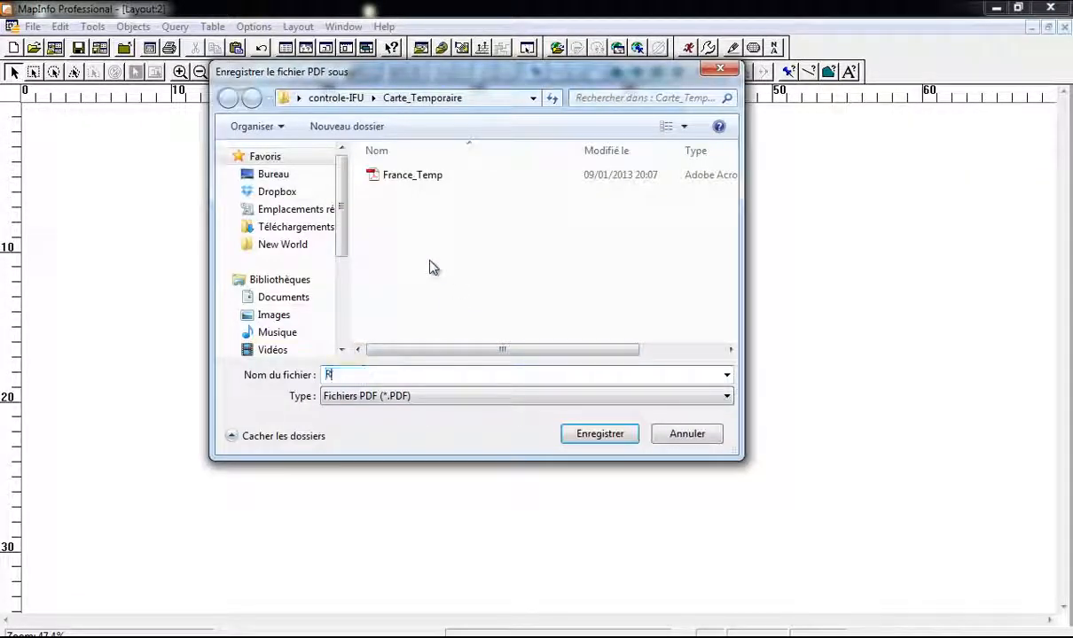
text(egion_T)
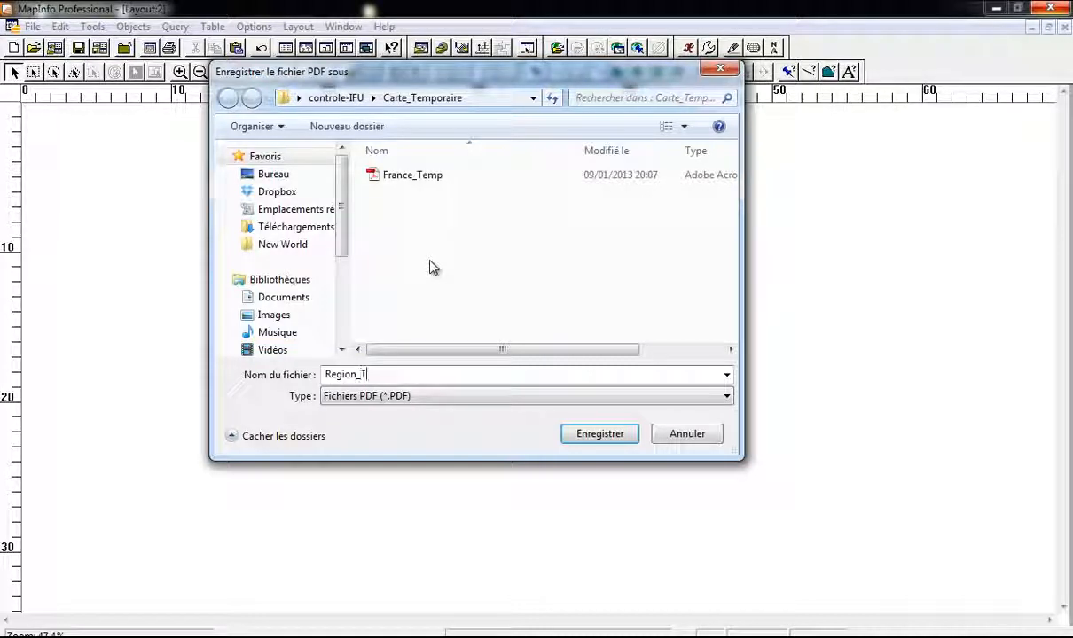
text(emp)
key(Return)
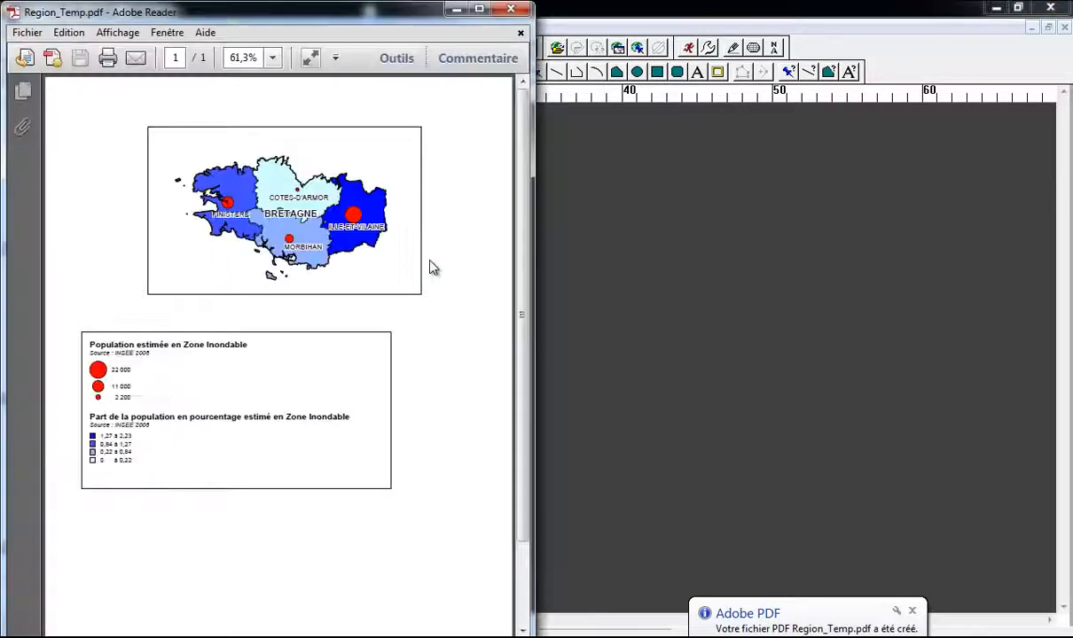
Step: Close Adobe Reader, close the layout without saving, and close the map discarding all changes
click(510, 9)
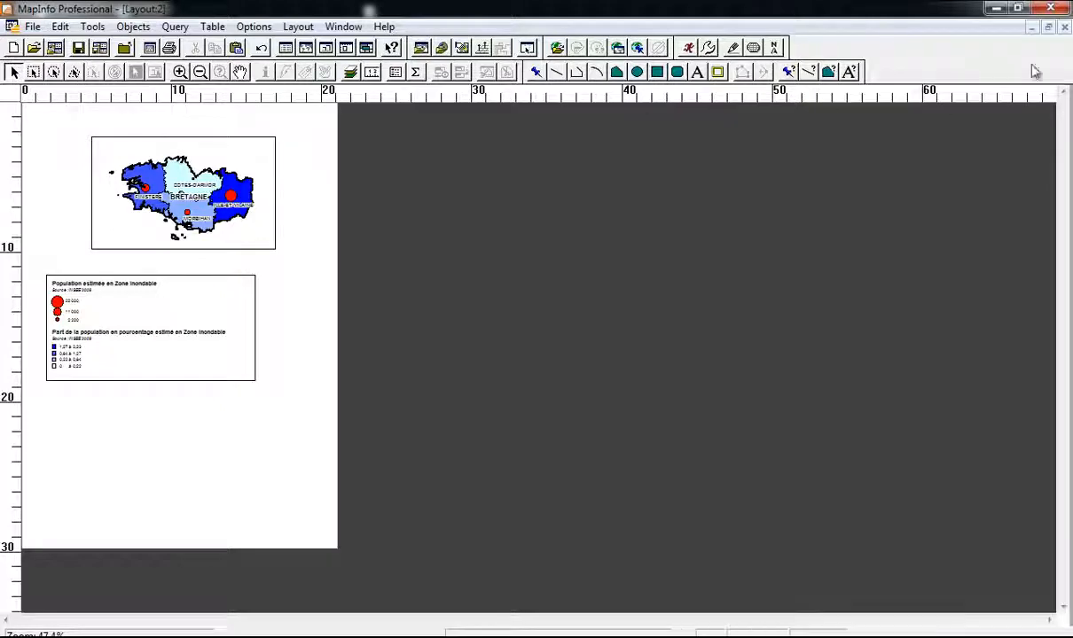
click(1065, 28)
click(631, 267)
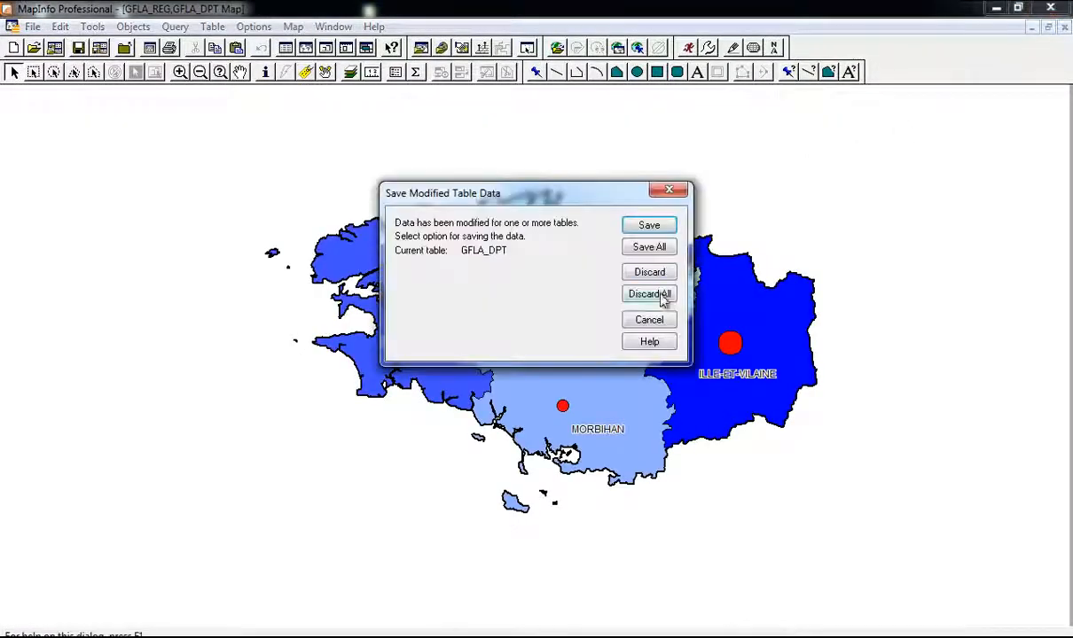
click(659, 294)
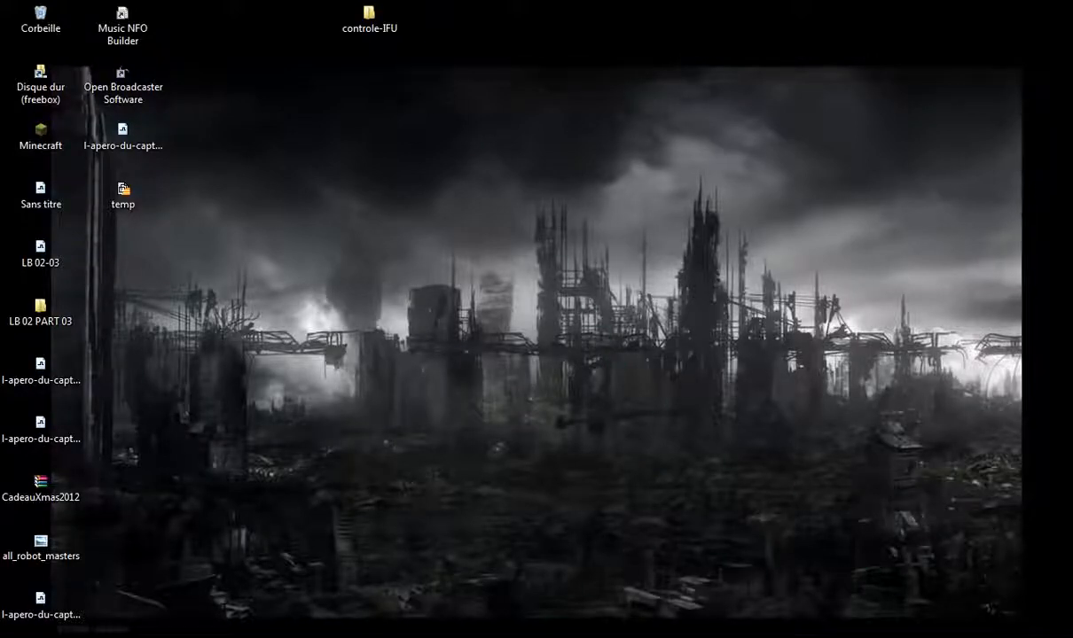
Step: Review the IFU_licence_Controle_2013 brief around the example finished-map image, selecting the image
scroll(532, 254, down, 5)
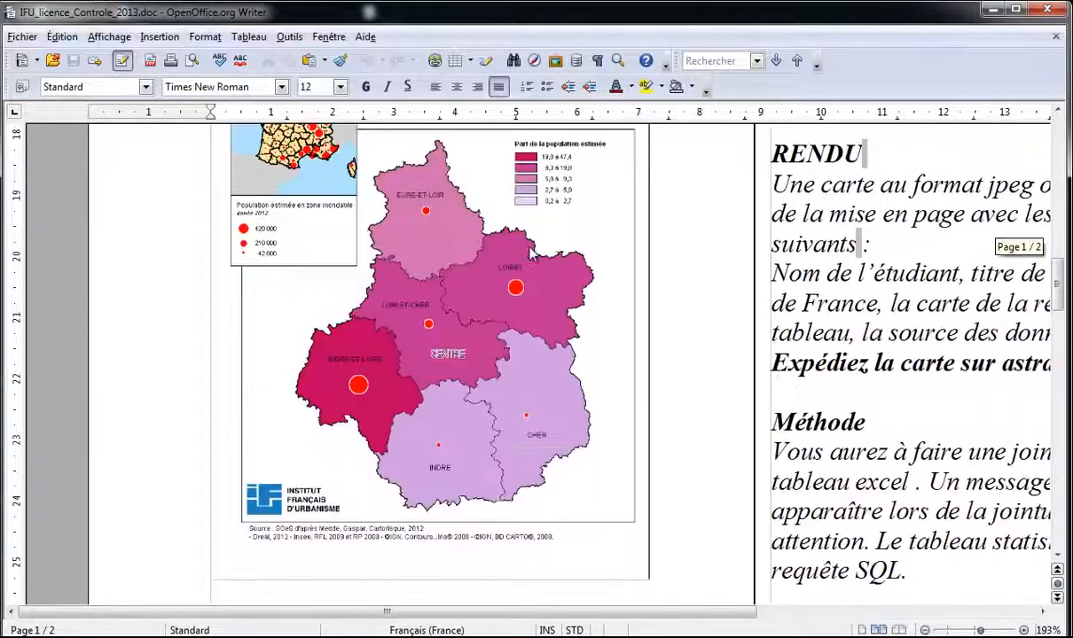
scroll(532, 254, up, 5)
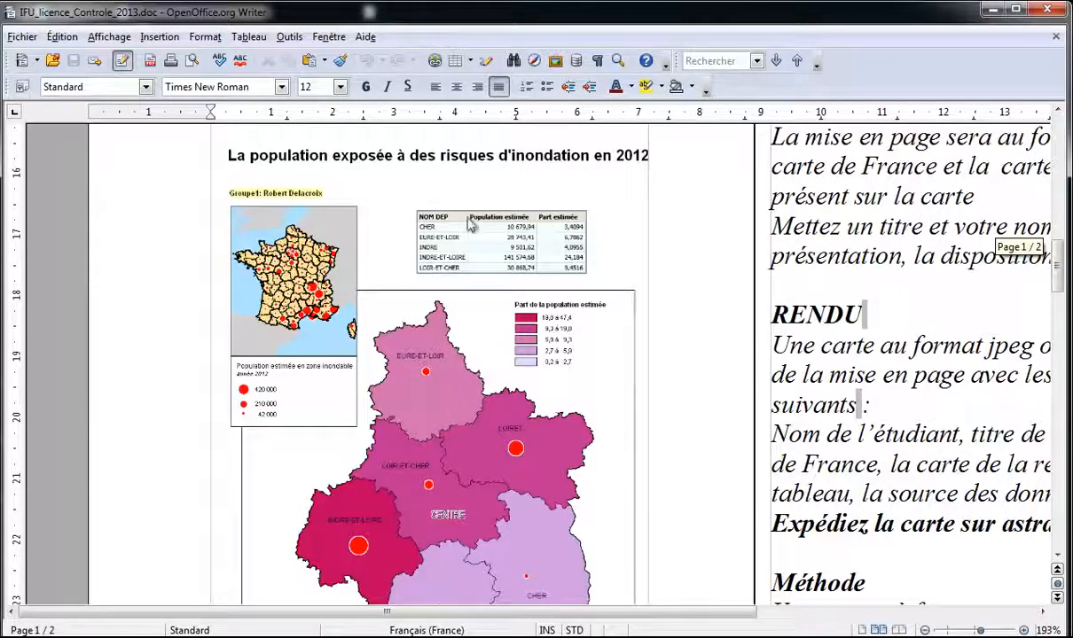
click(448, 213)
scroll(635, 252, up, 7)
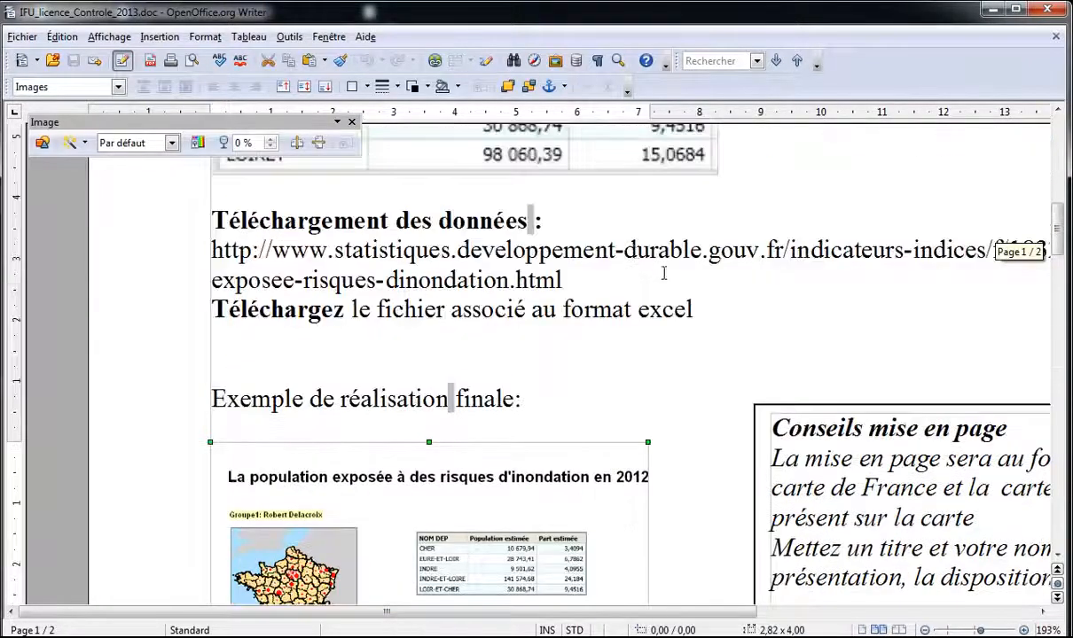
scroll(582, 305, down, 7)
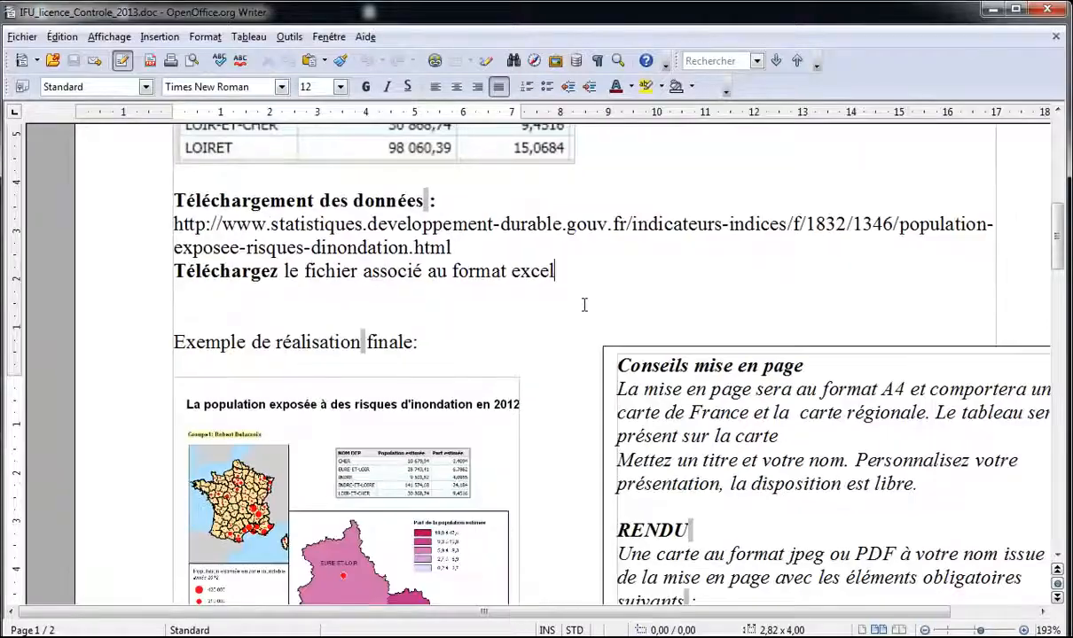
scroll(583, 307, up, 6)
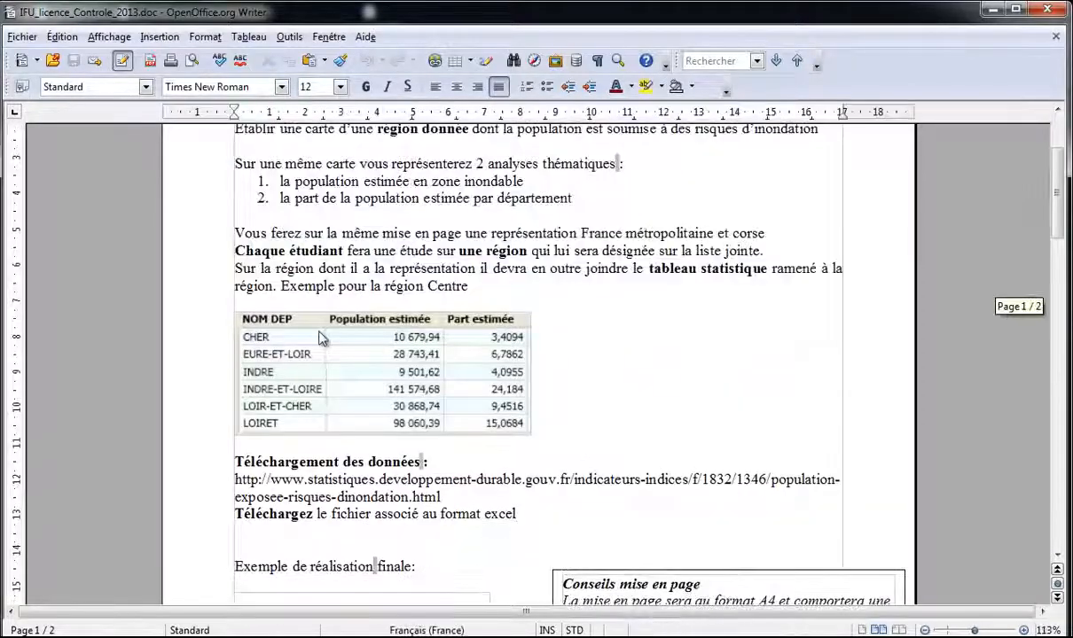
scroll(311, 327, down, 1)
scroll(311, 333, down, 3)
scroll(311, 332, up, 2)
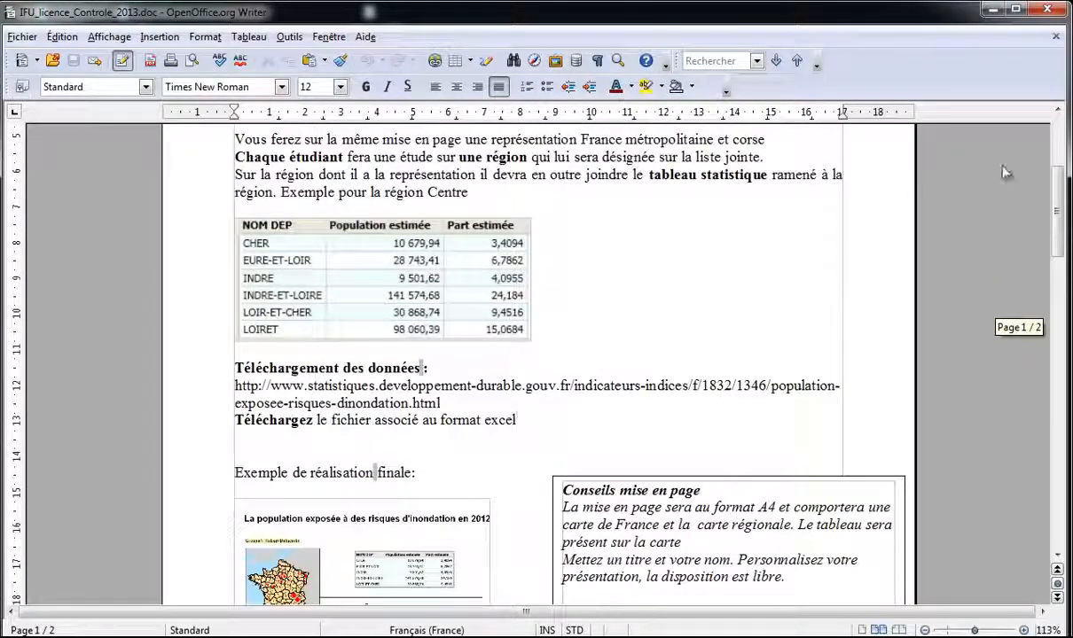
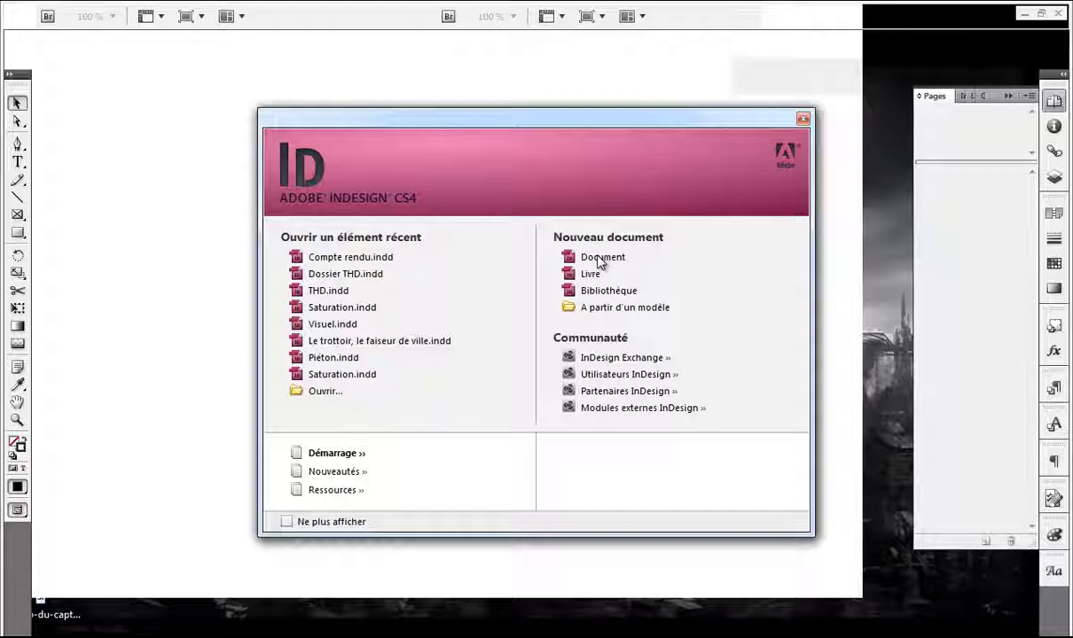
Step: Create a new document from the A4 type 1 preset with ten columns and 13 mm margins
click(599, 258)
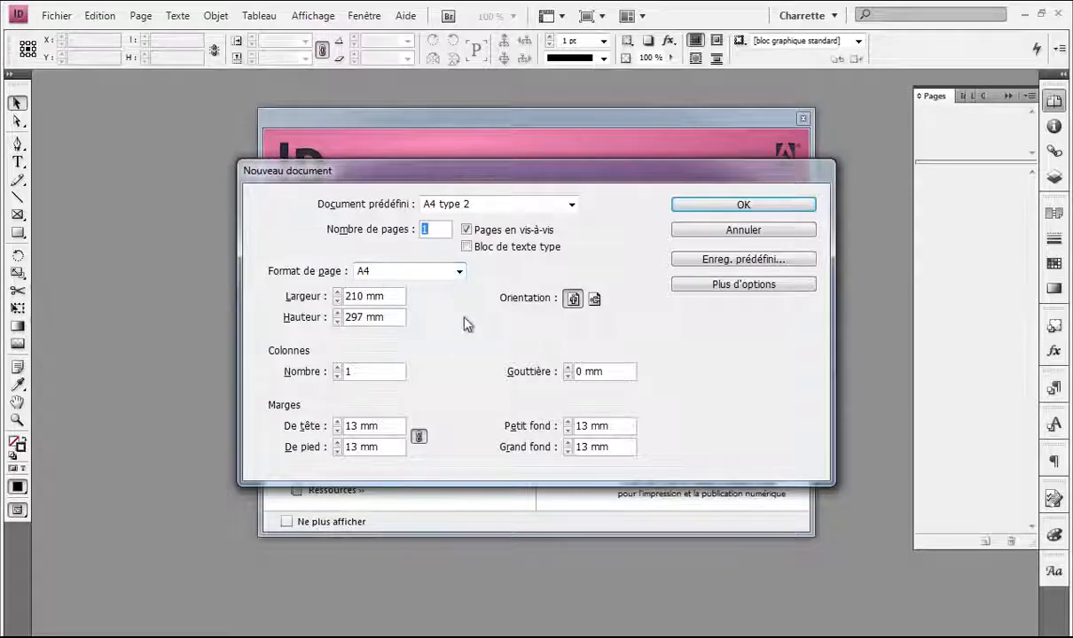
click(572, 205)
click(513, 284)
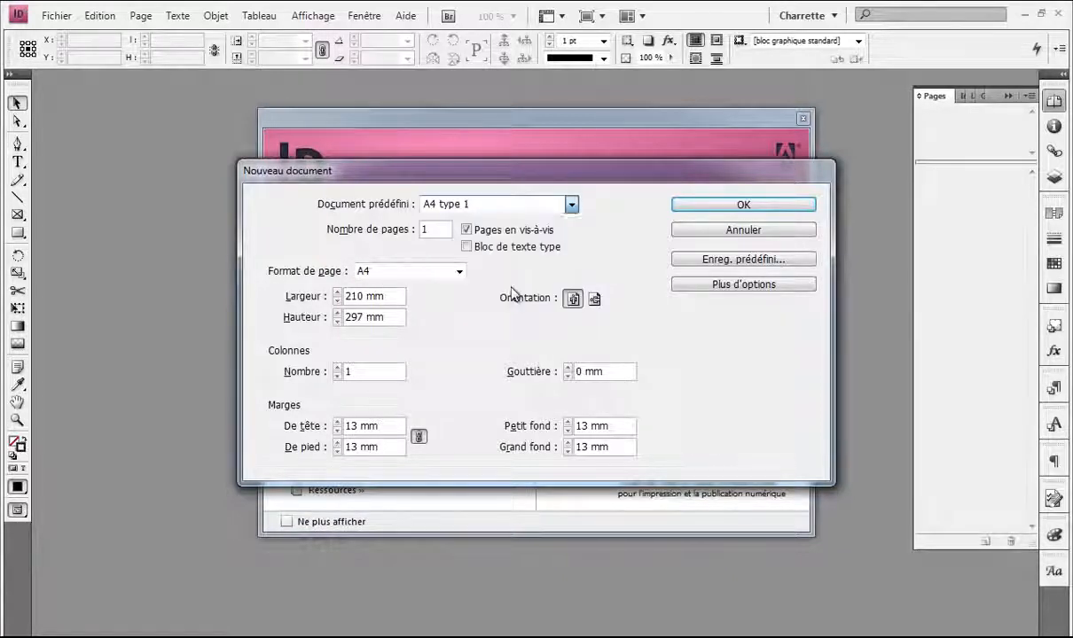
click(700, 203)
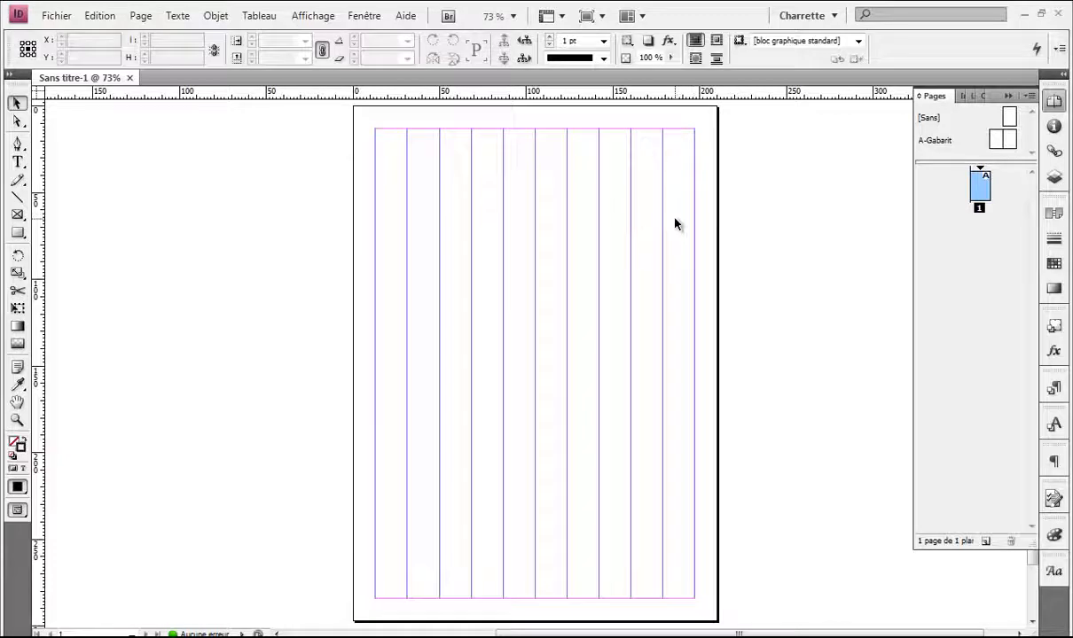
Step: Place France_Temp.pdf from Bureau > controle-IFU > Carte_Temporaire onto the page
key(ctrl+d)
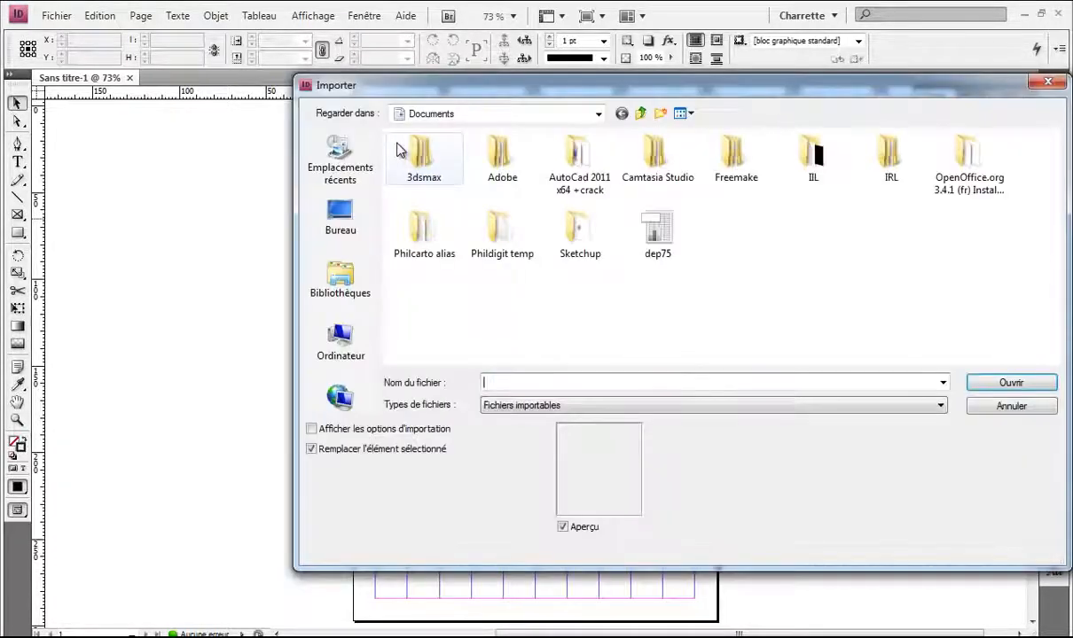
click(361, 249)
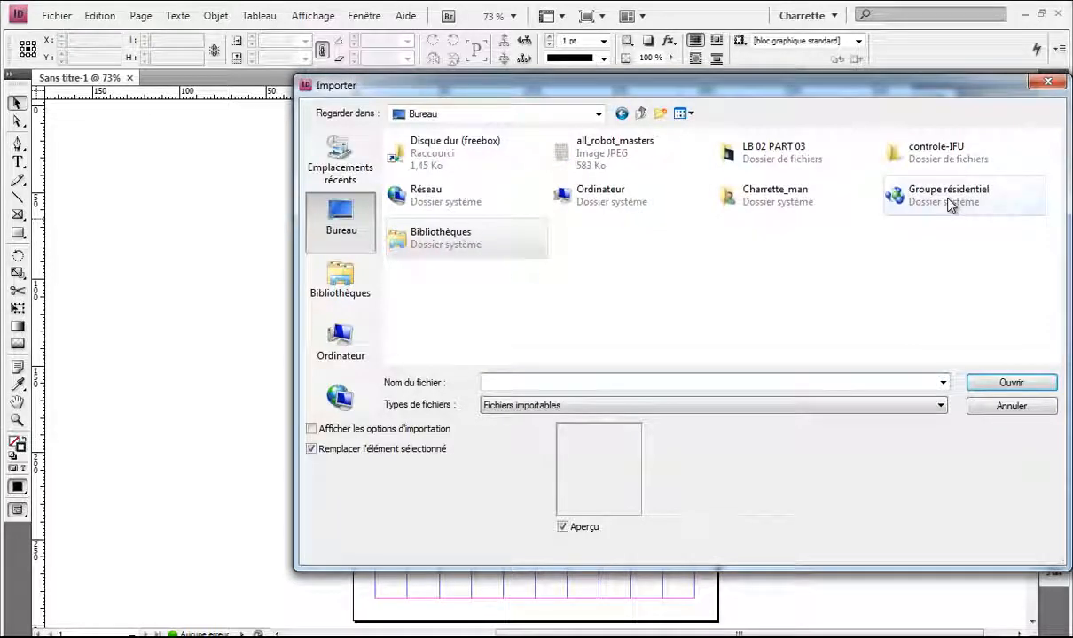
double_click(918, 158)
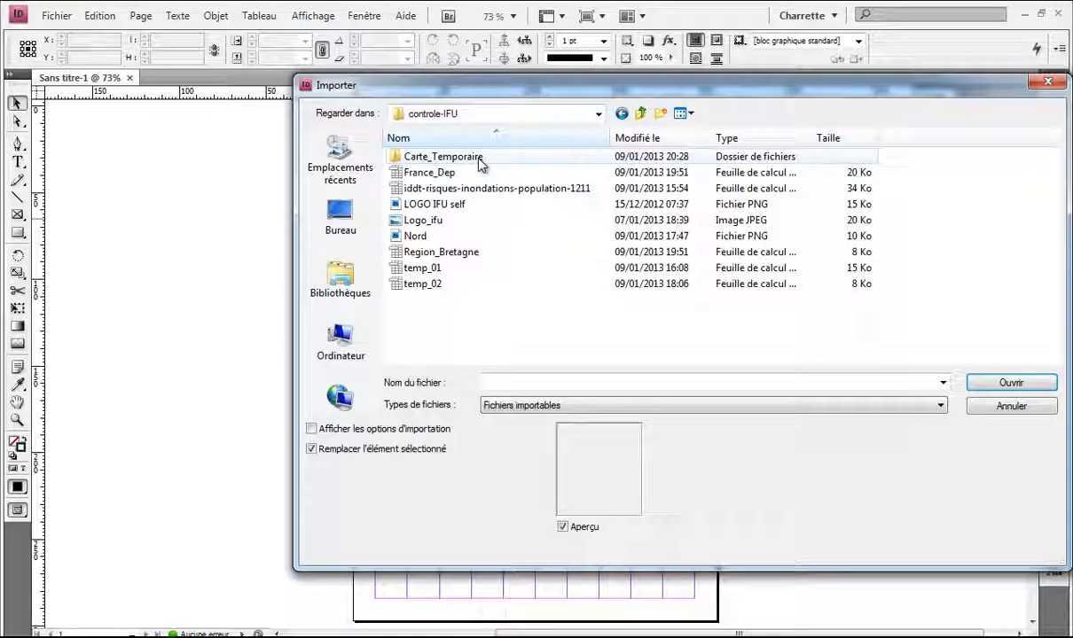
double_click(444, 157)
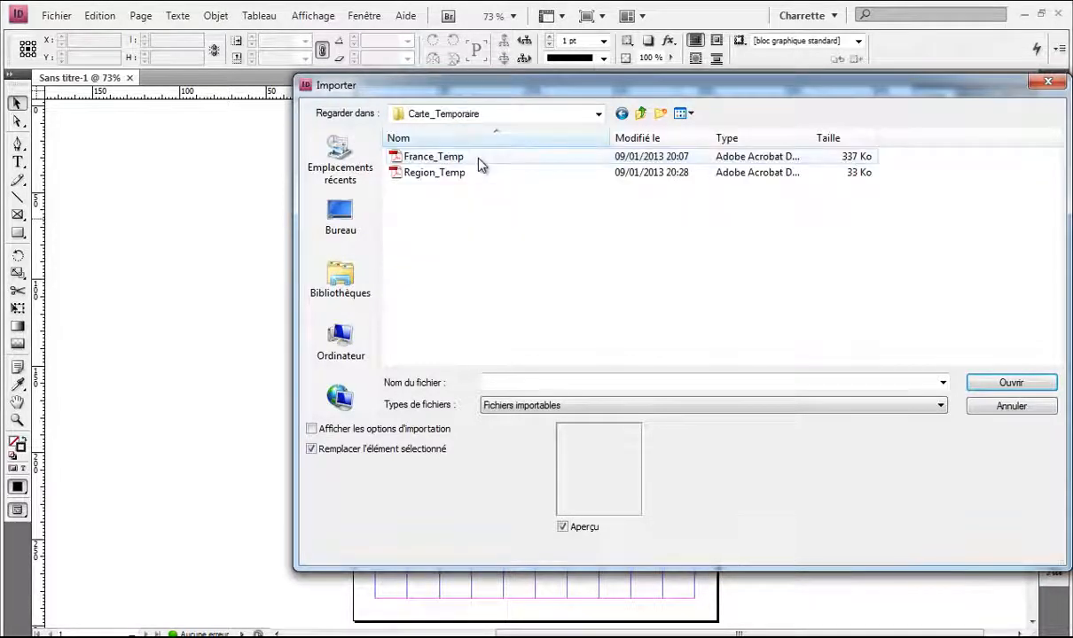
click(479, 160)
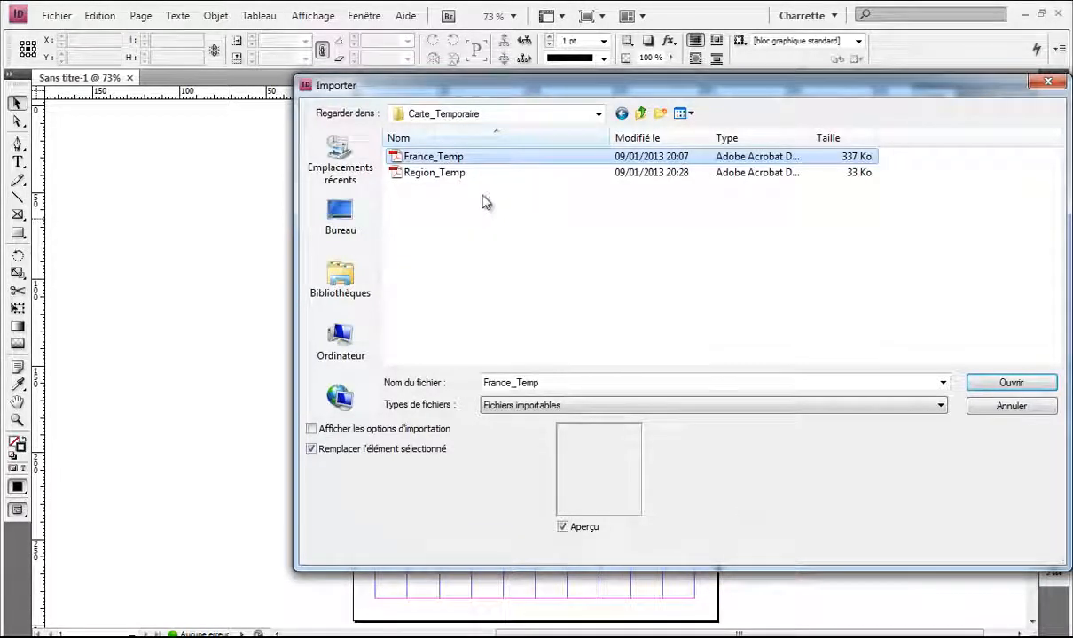
click(441, 178)
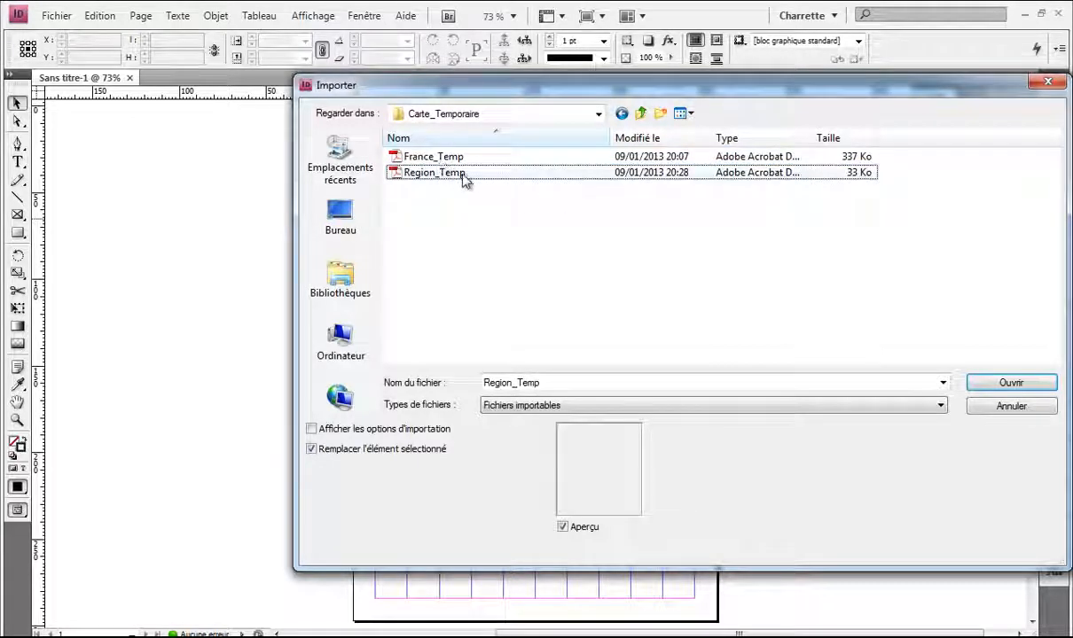
click(430, 157)
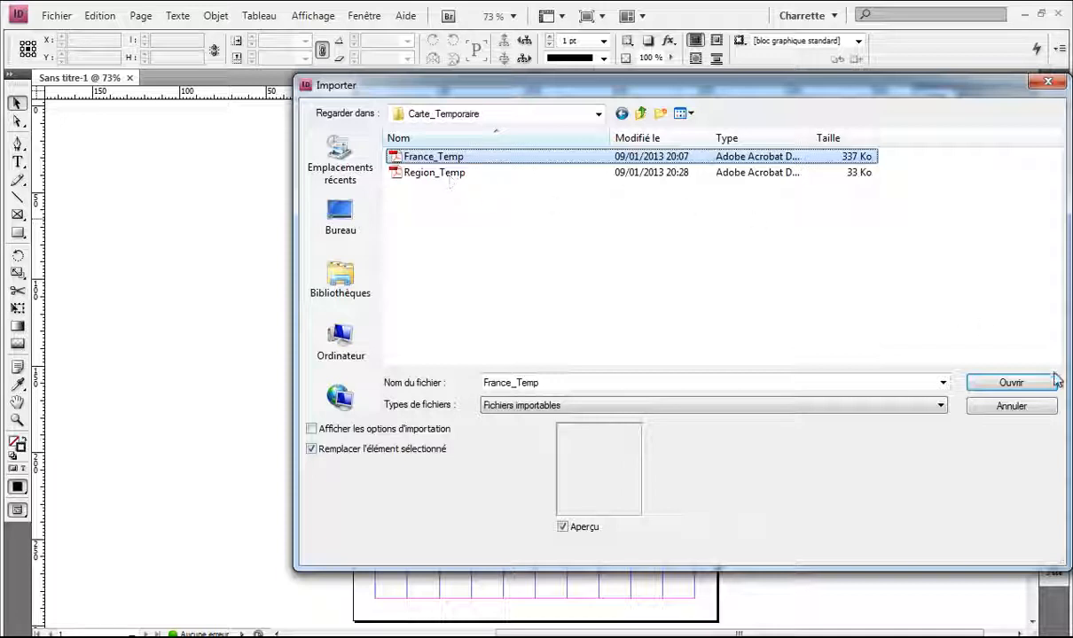
click(1008, 388)
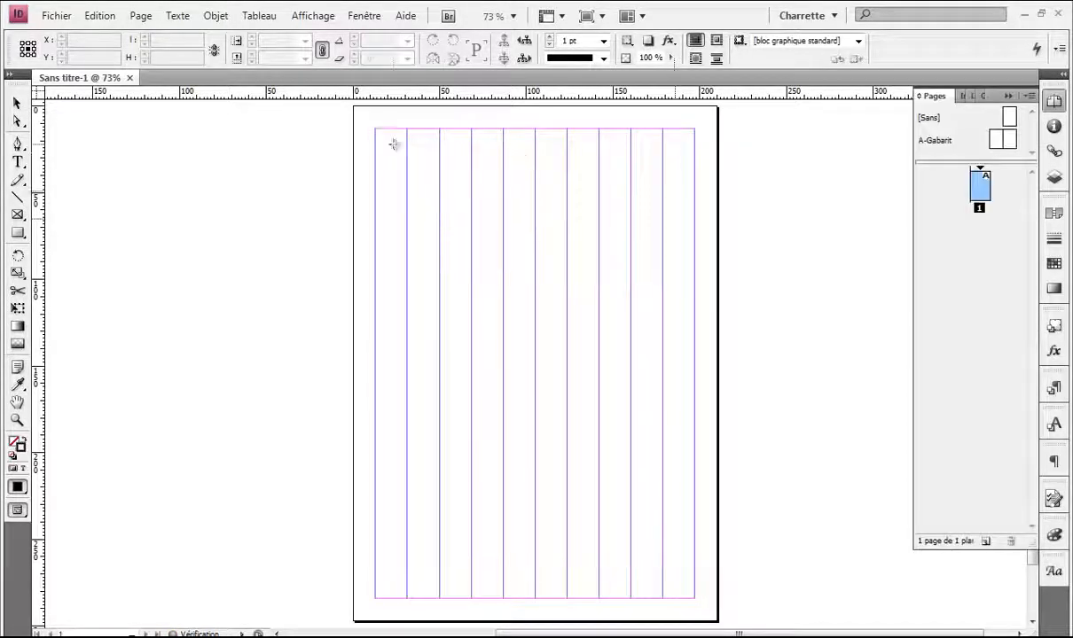
click(392, 144)
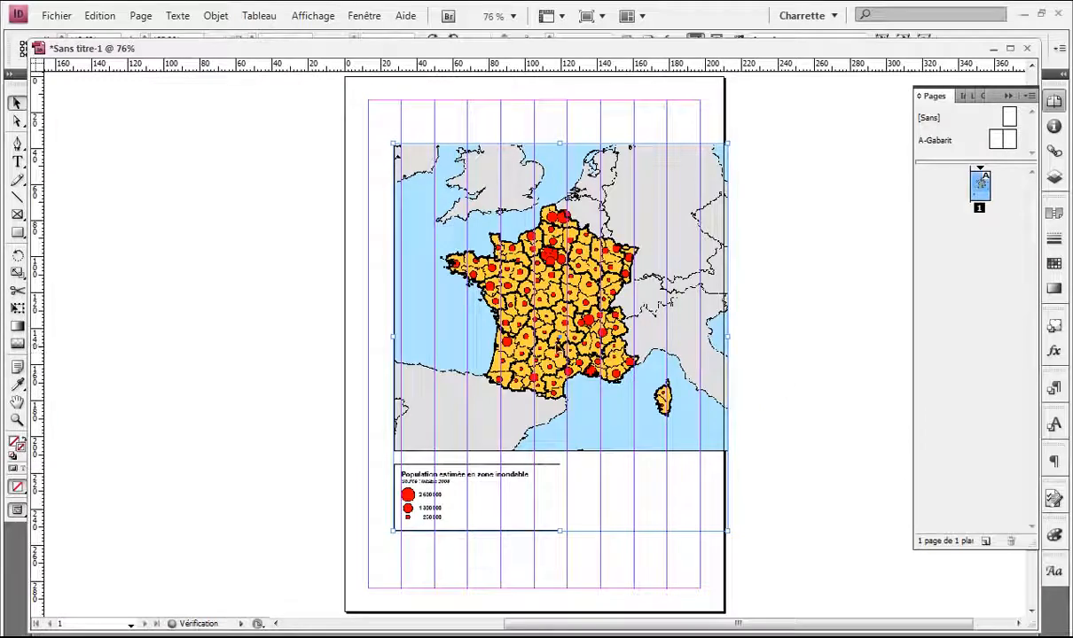
Step: Move the France map toward the top-left and enlarge its frame so the legend fits
drag(537, 310, 397, 306)
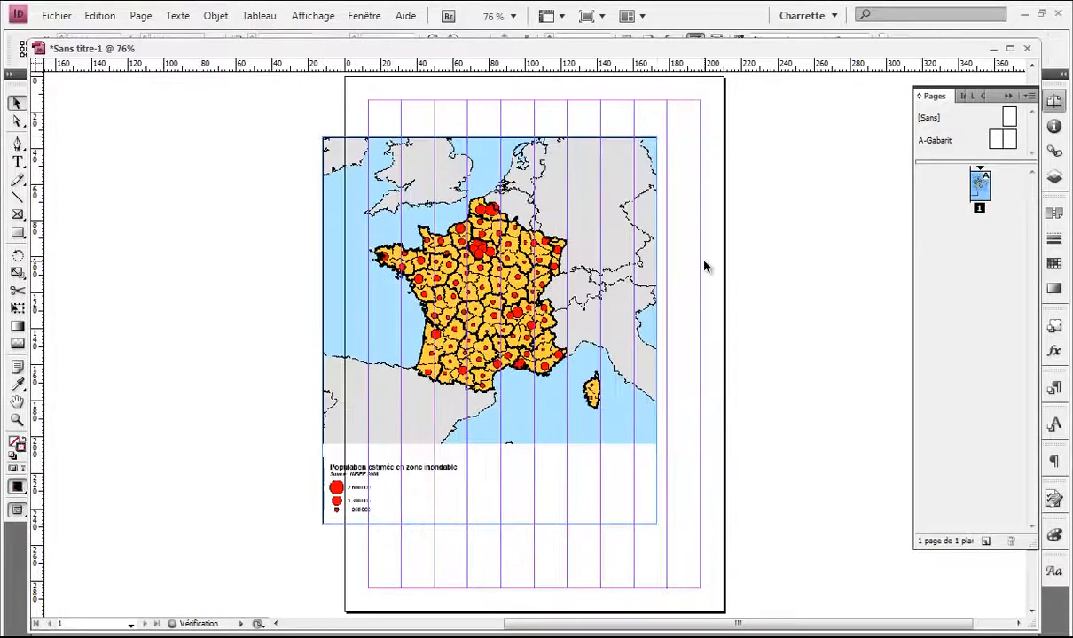
drag(656, 524, 754, 554)
click(803, 253)
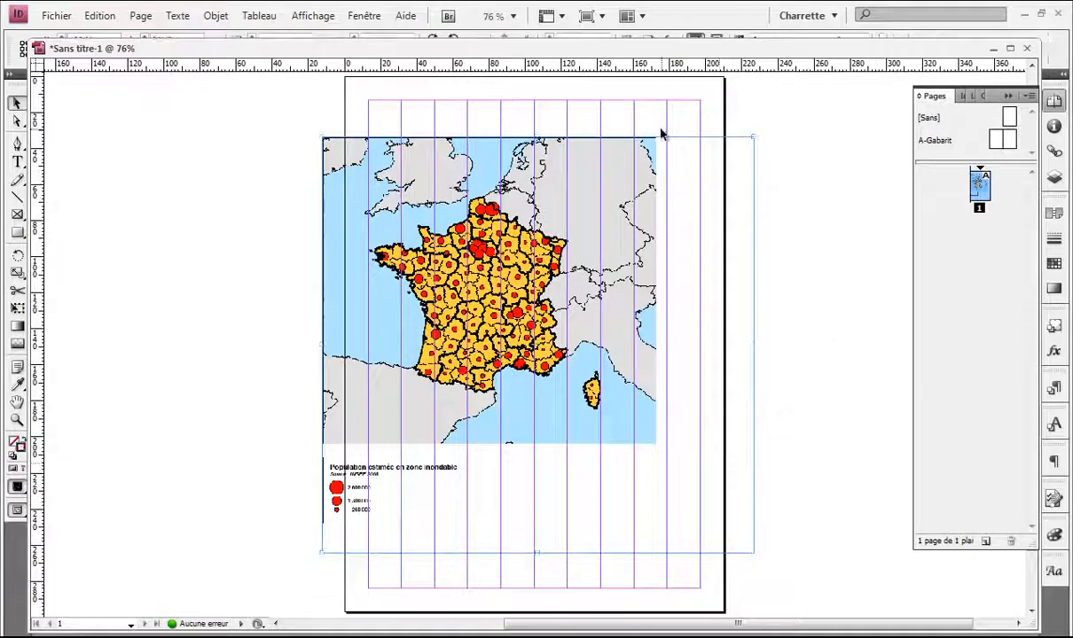
scroll(455, 173, up, 2)
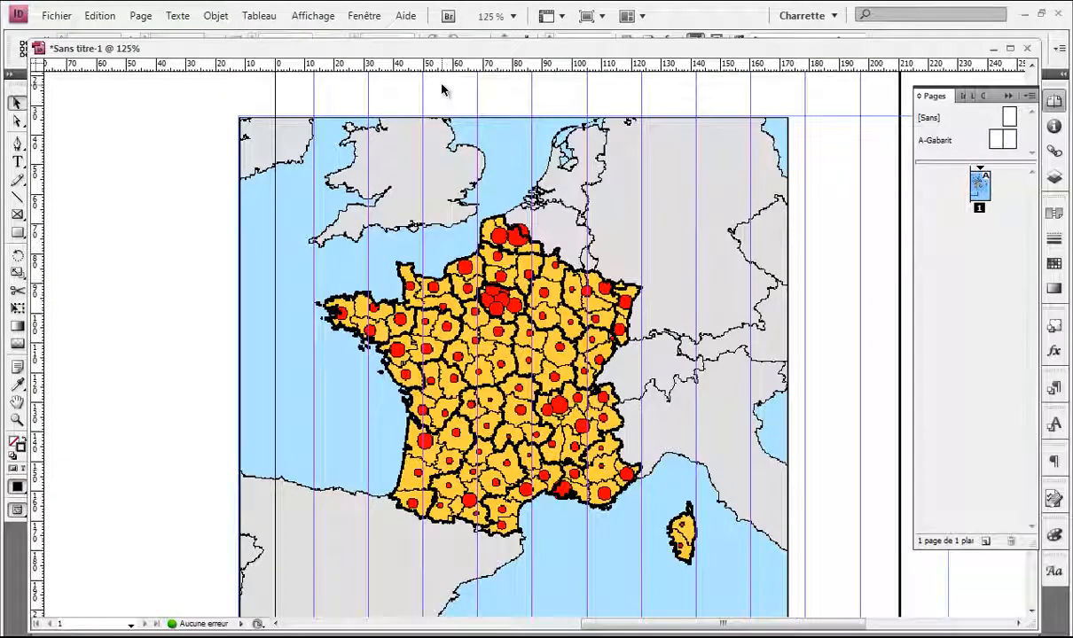
scroll(444, 91, down, 3)
scroll(363, 230, down, 2)
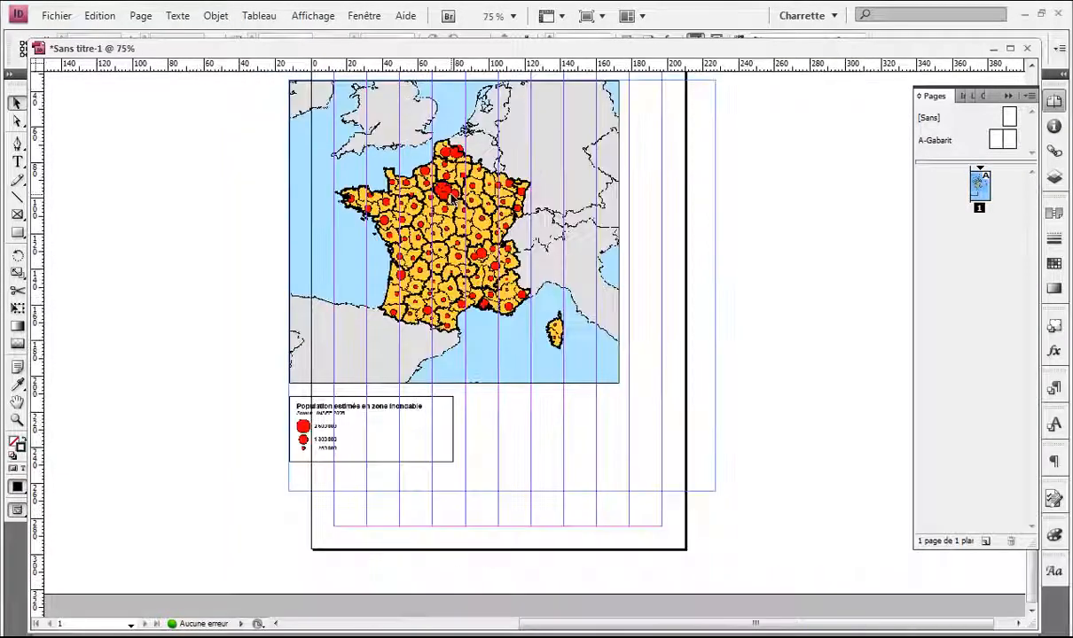
Step: Place Region_Temp.pdf, the Bretagne map, on the pasteboard to the right of the page
key(ctrl+d)
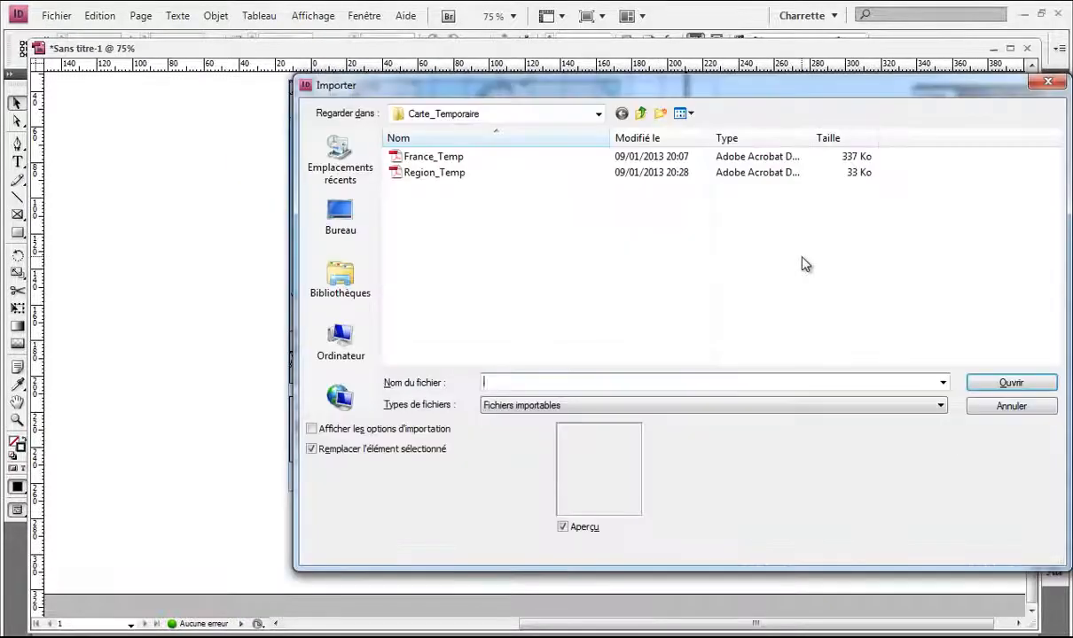
click(463, 174)
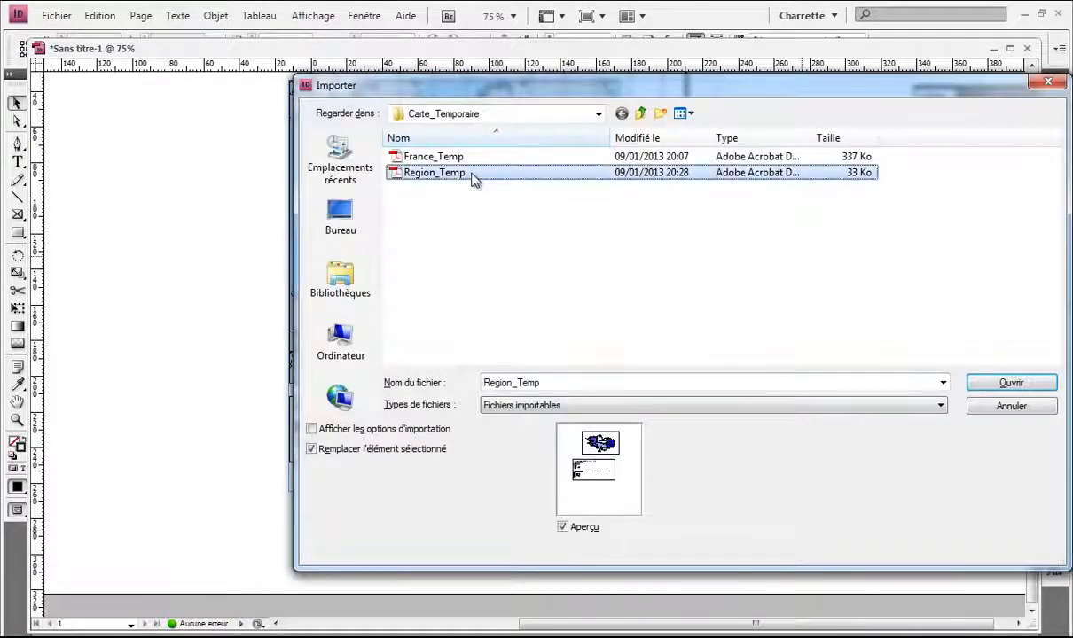
double_click(473, 177)
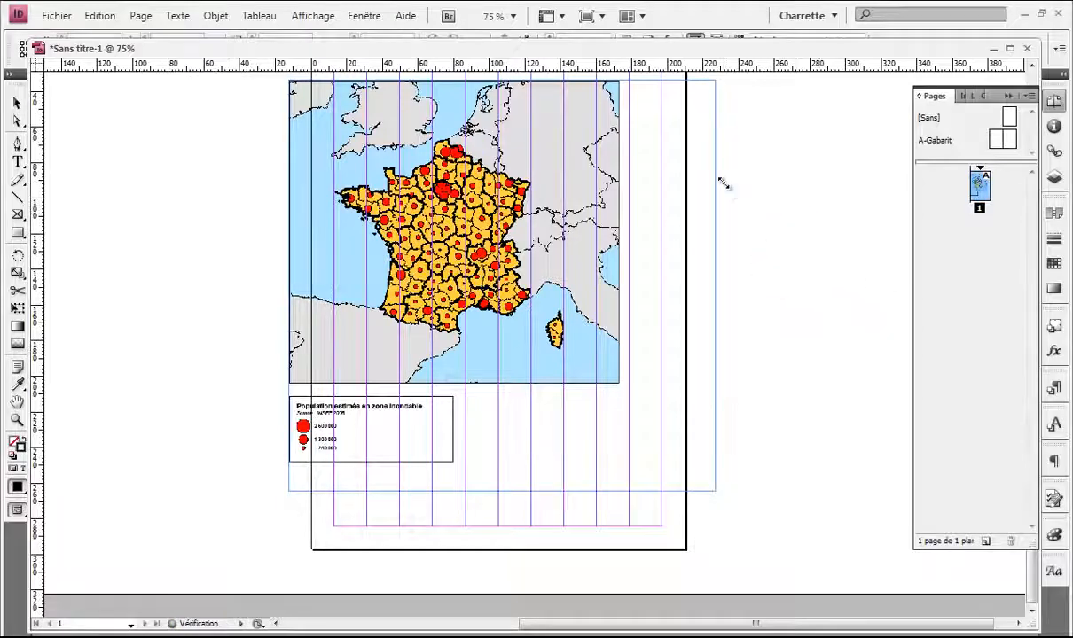
click(723, 181)
scroll(603, 427, up, 1)
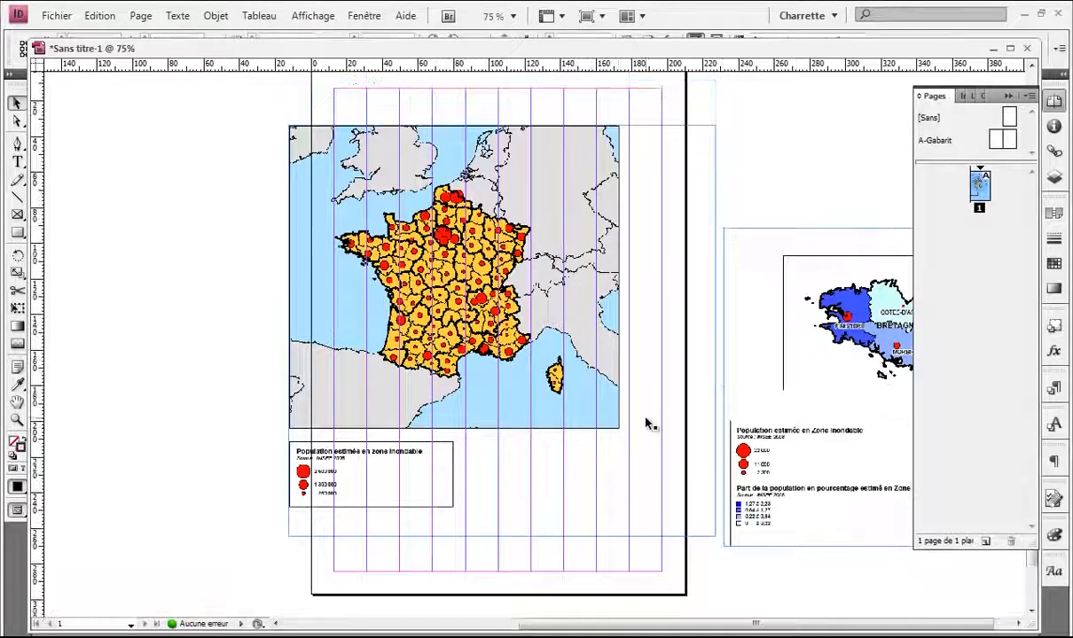
drag(620, 362, 451, 340)
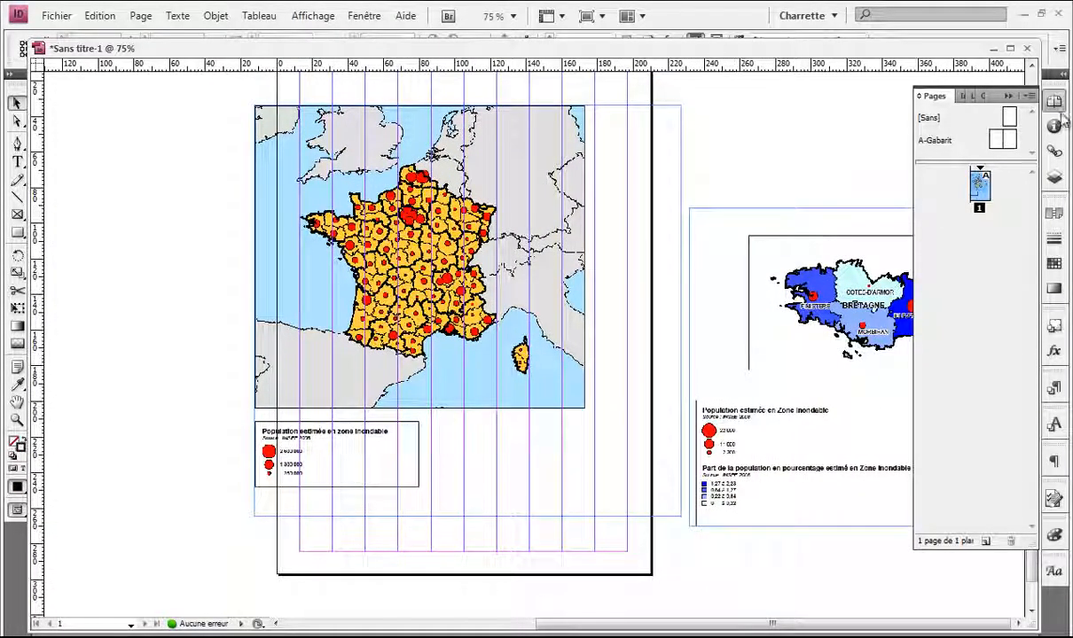
click(1007, 94)
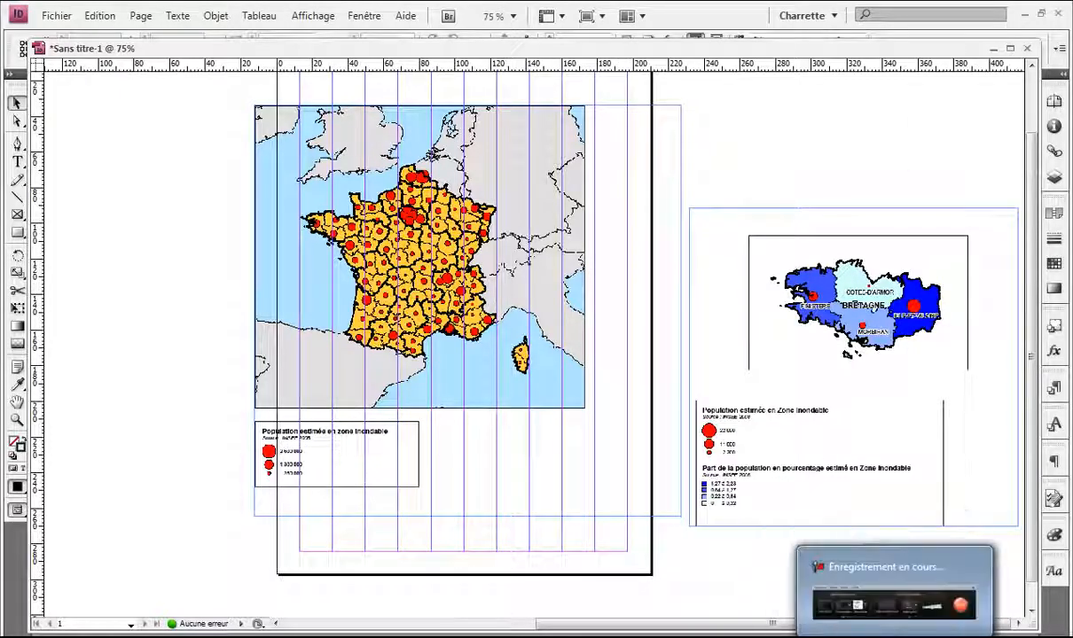
Step: Review the assignment instructions in Writer, then minimize Writer
click(865, 636)
scroll(956, 339, down, 4)
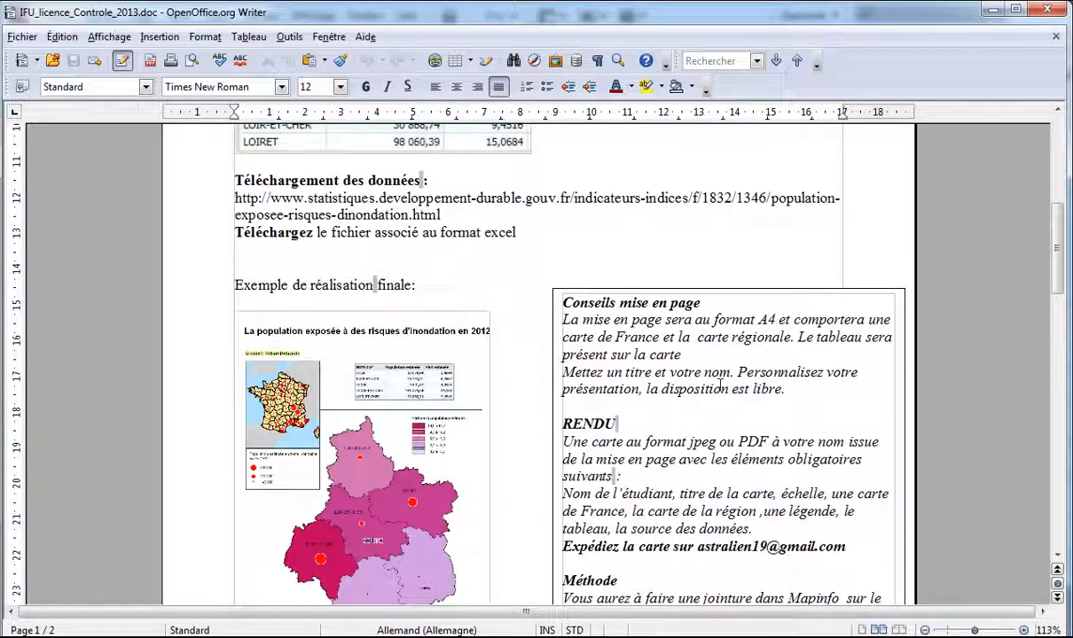
scroll(720, 387, down, 5)
scroll(720, 388, up, 1)
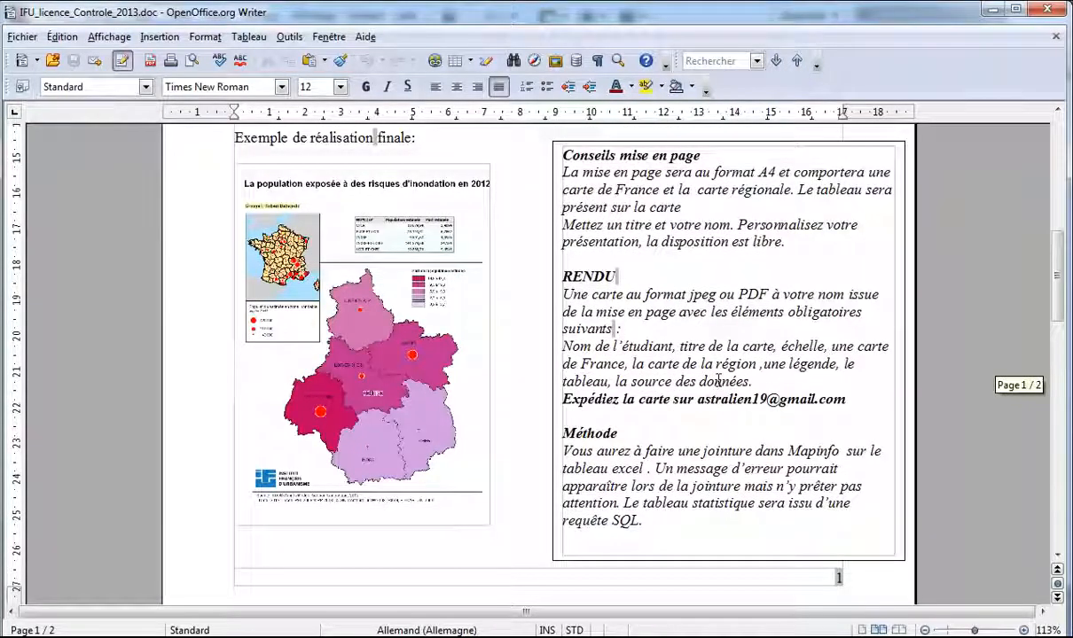
click(998, 12)
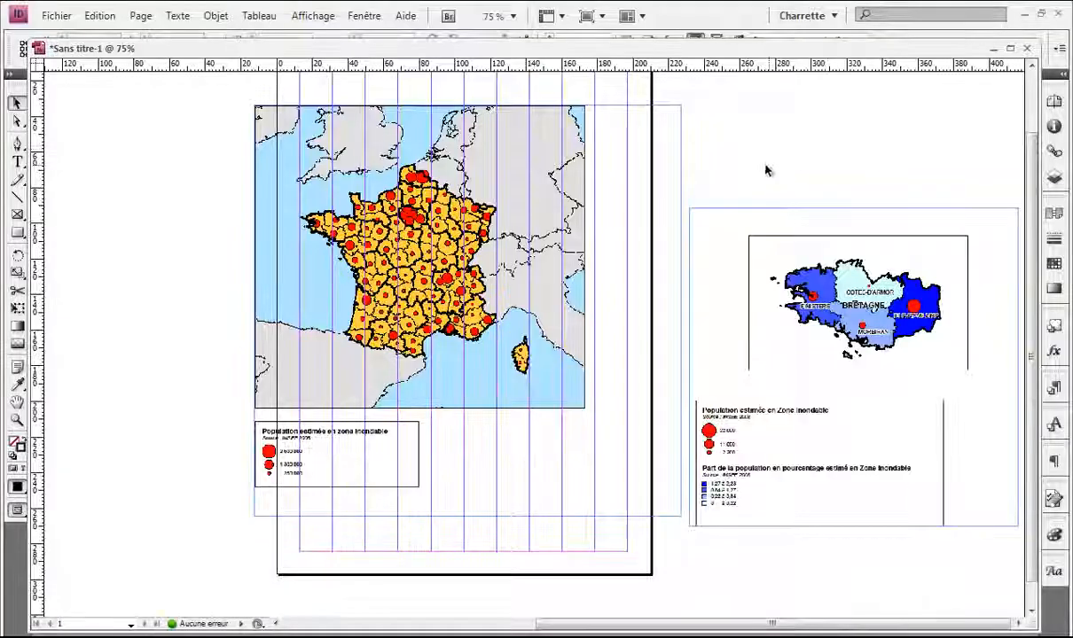
Step: Move the France map onto the margin, narrow its frame to 189 mm and crop off the legend
scroll(674, 230, up, 2)
drag(379, 337, 468, 307)
scroll(718, 148, down, 3)
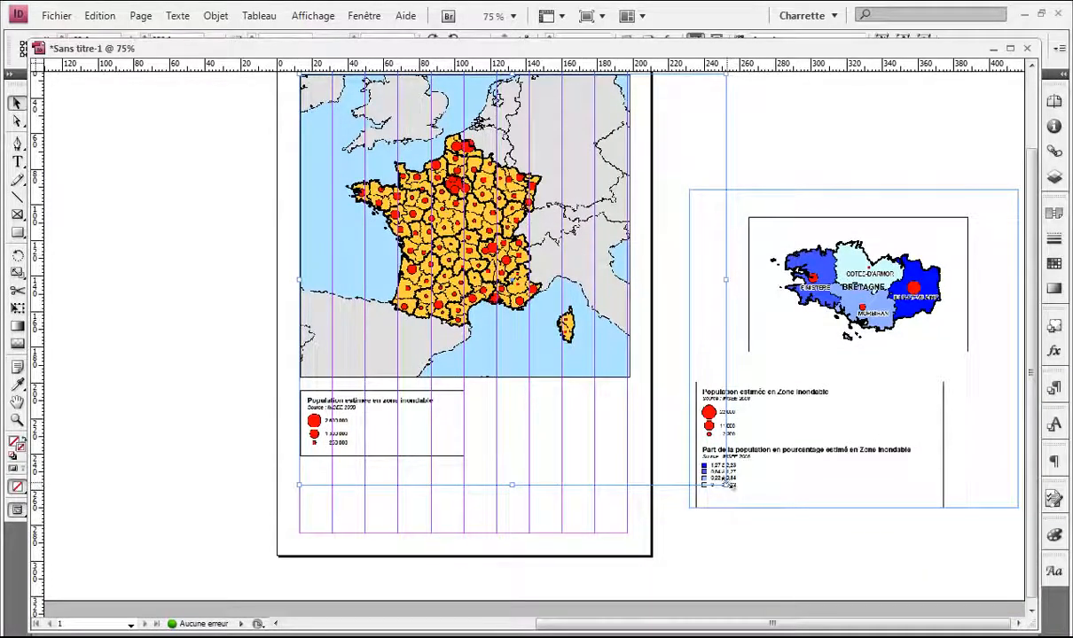
drag(727, 485, 635, 480)
drag(469, 481, 467, 387)
Step: Duplicate the France map frame, crop the copy to just the population legend, and put it below the map
key(ctrl+minus)
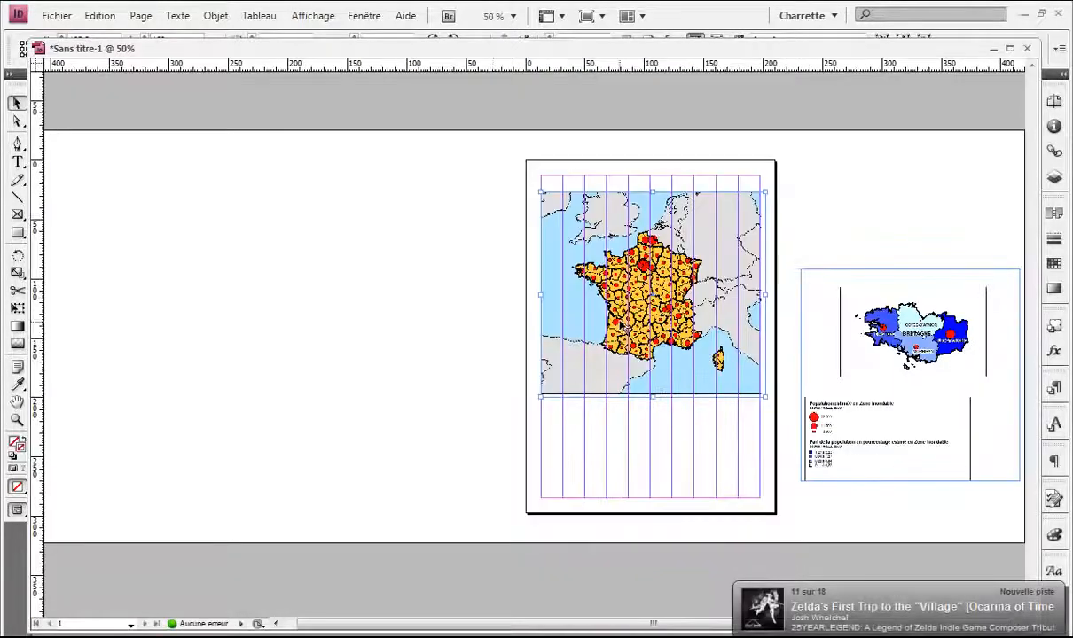
drag(620, 323, 363, 324)
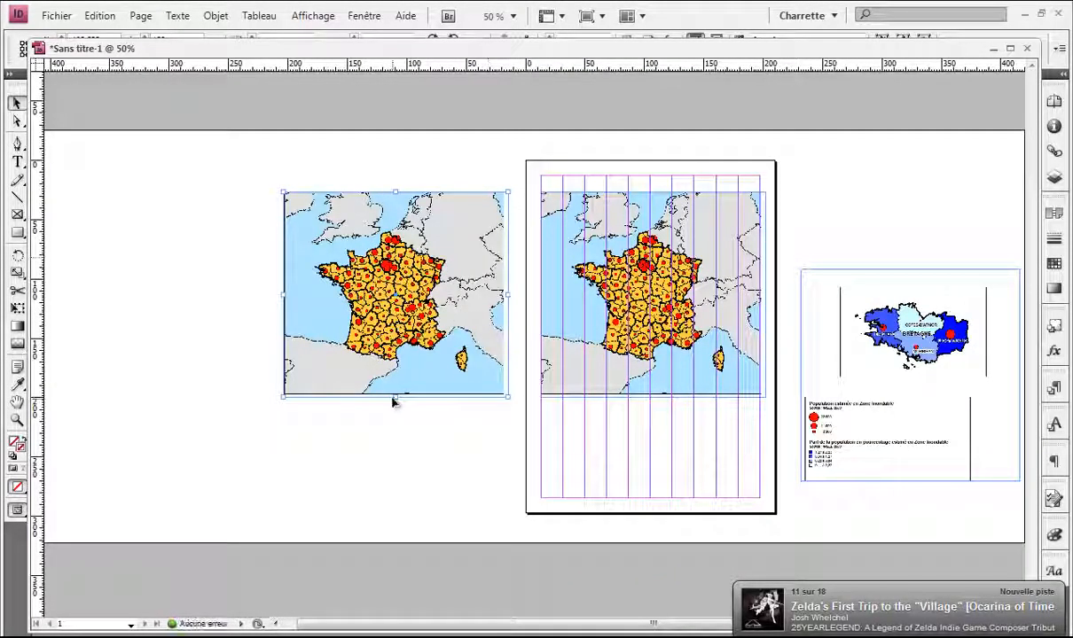
drag(394, 399, 397, 452)
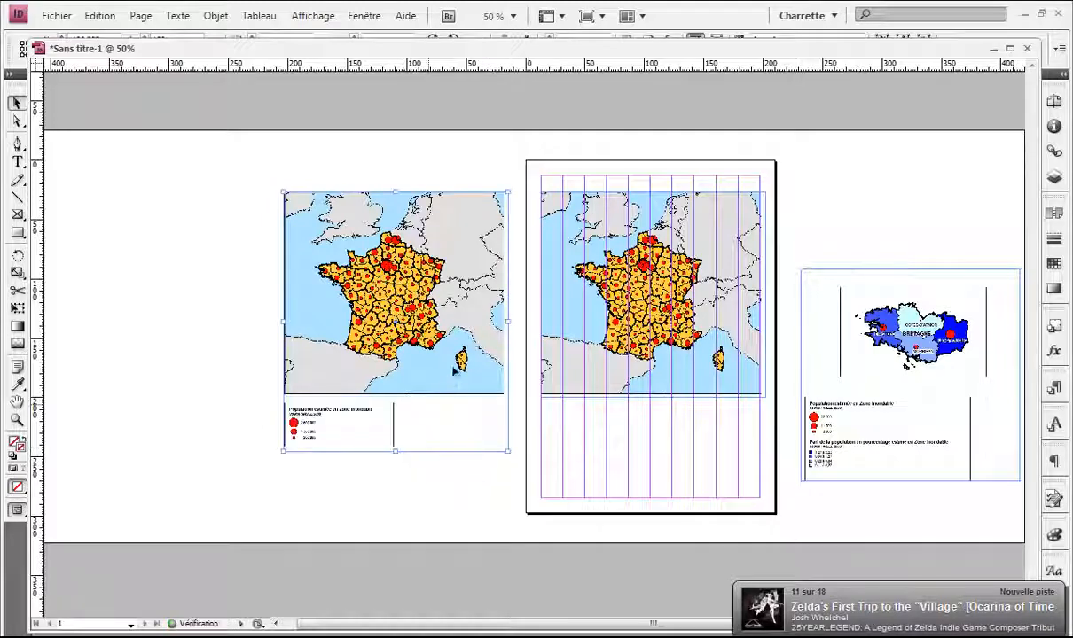
drag(395, 396, 399, 399)
key(ctrl+1)
scroll(337, 368, down, 3)
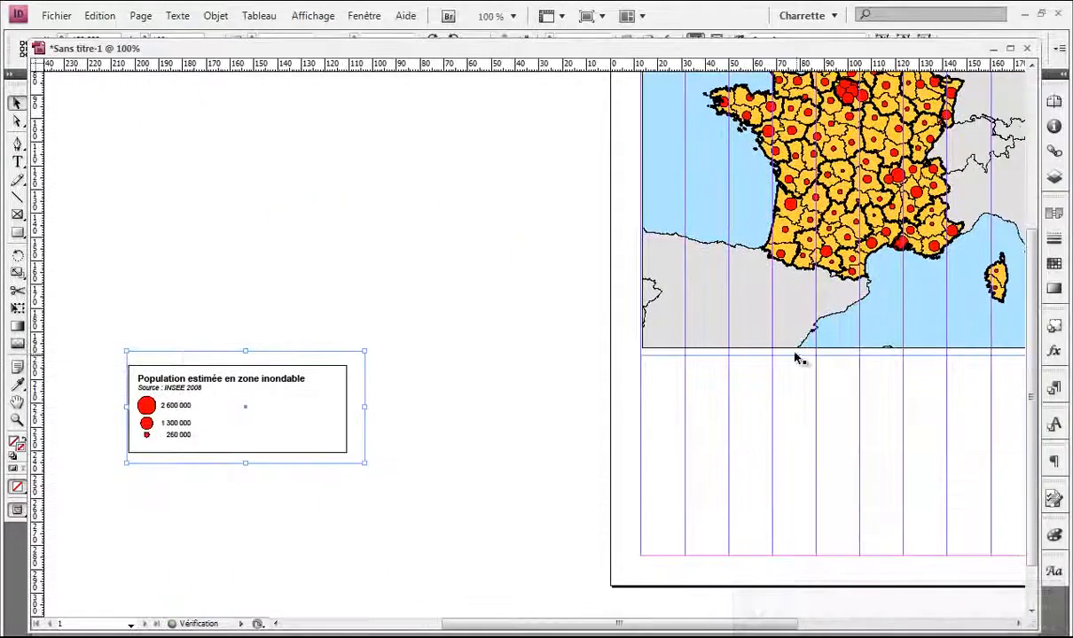
drag(331, 414, 777, 433)
drag(739, 424, 415, 463)
key(ctrl+minus)
scroll(635, 463, up, 2)
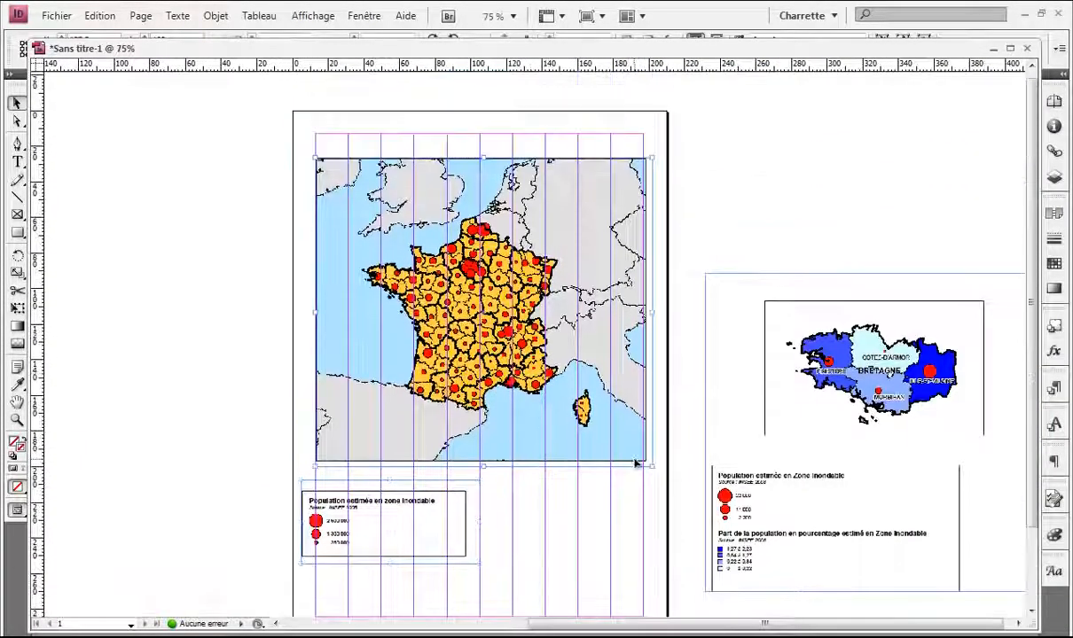
Step: Shrink the France map and move the population legend up beside its right edge
drag(652, 465, 522, 370)
click(562, 383)
scroll(504, 335, up, 2)
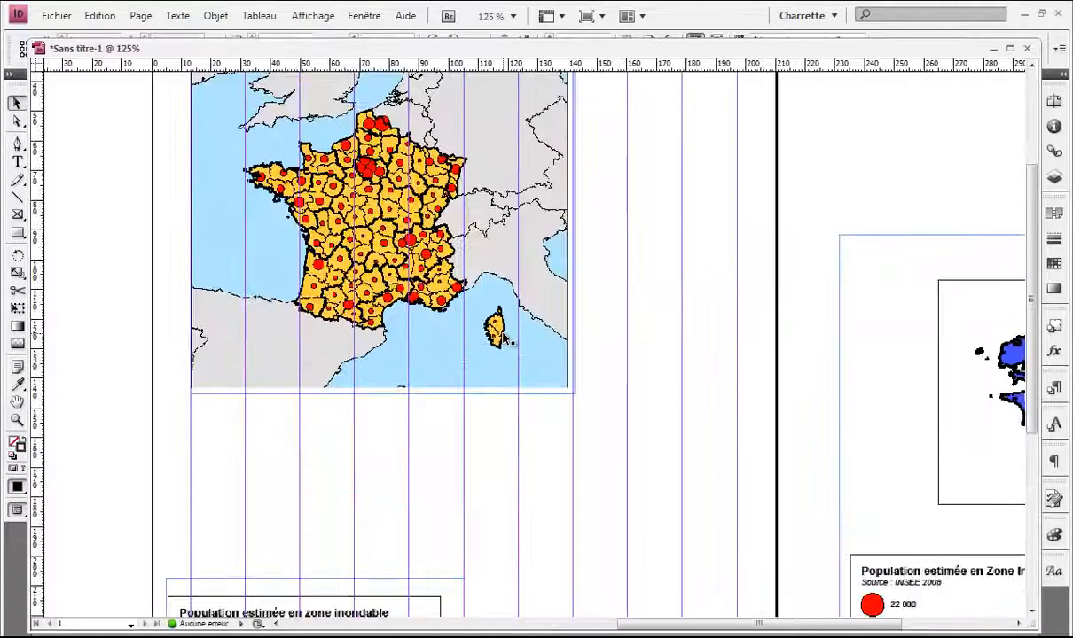
scroll(506, 337, down, 1)
scroll(484, 324, down, 1)
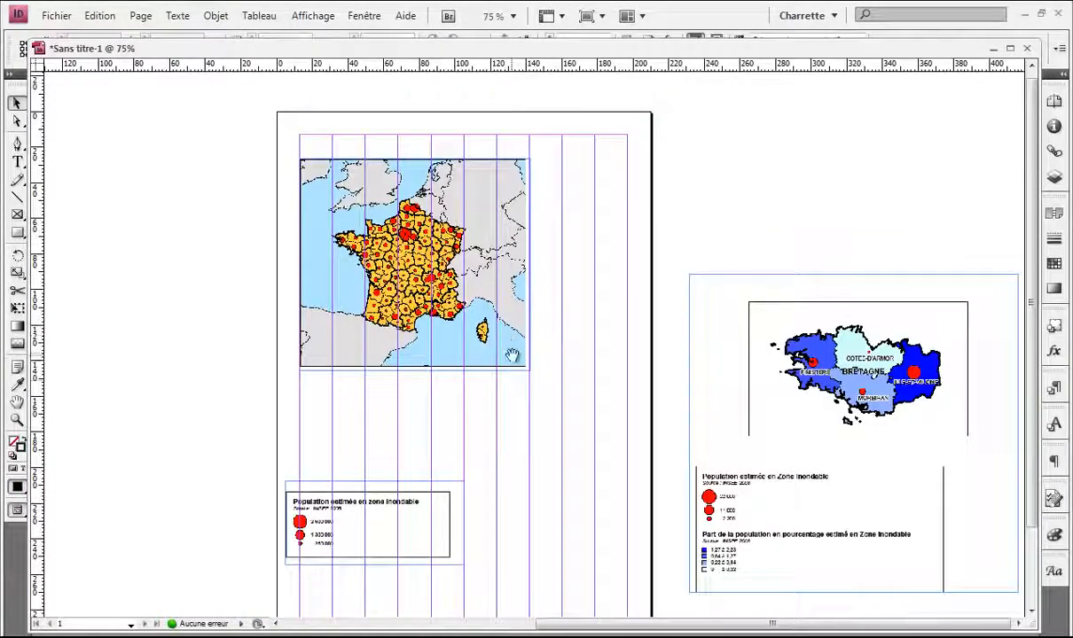
drag(308, 529, 560, 330)
scroll(532, 355, down, 3)
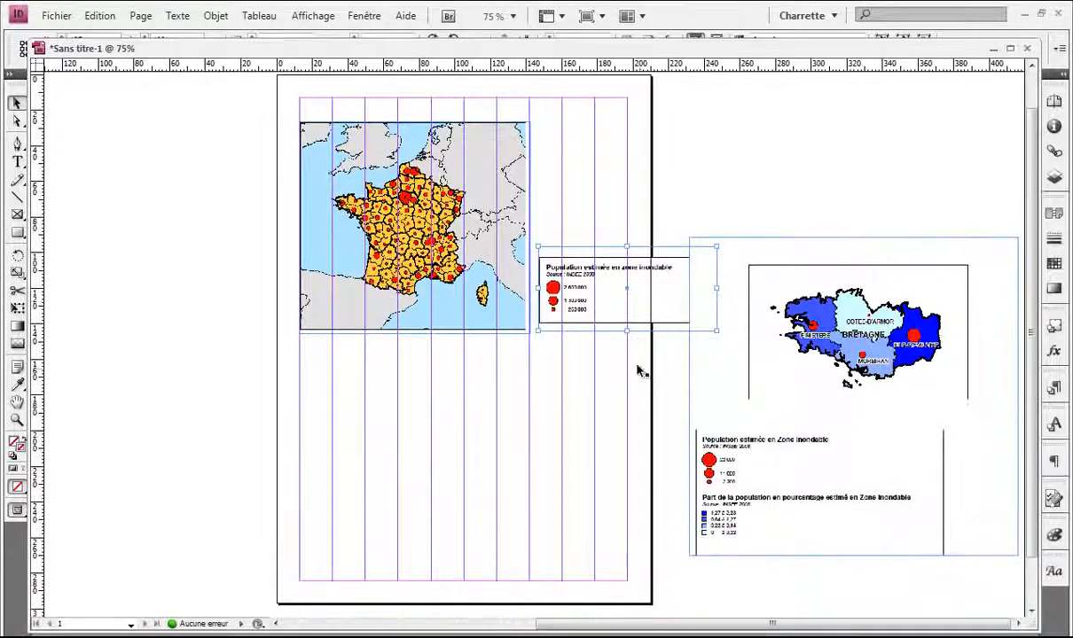
Step: Duplicate the Bretagne map group onto the page
click(737, 489)
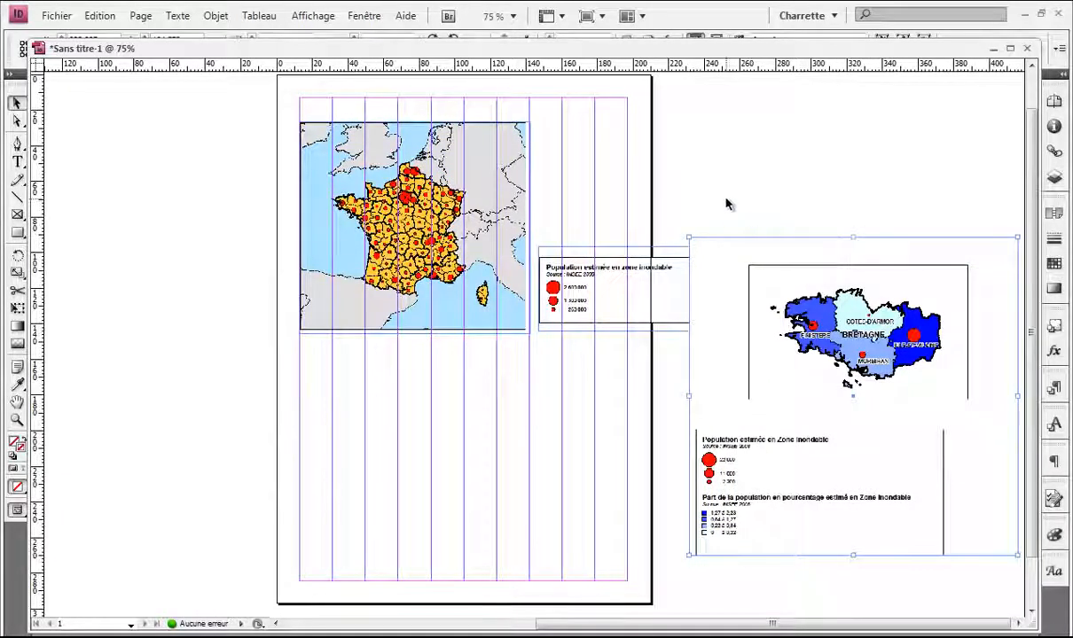
click(655, 218)
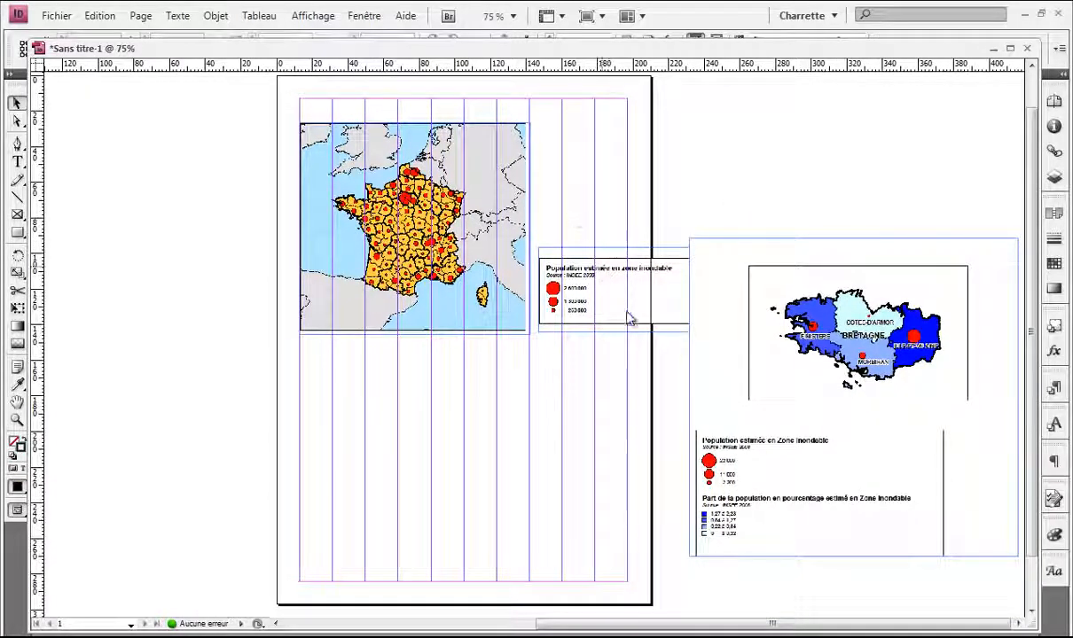
click(764, 355)
drag(824, 372, 344, 408)
Step: Crop the Bretagne copy's legend, right side and top, and position it below the France map
drag(211, 589, 252, 444)
drag(538, 356, 512, 352)
key(ctrl+equal)
key(ctrl+equal)
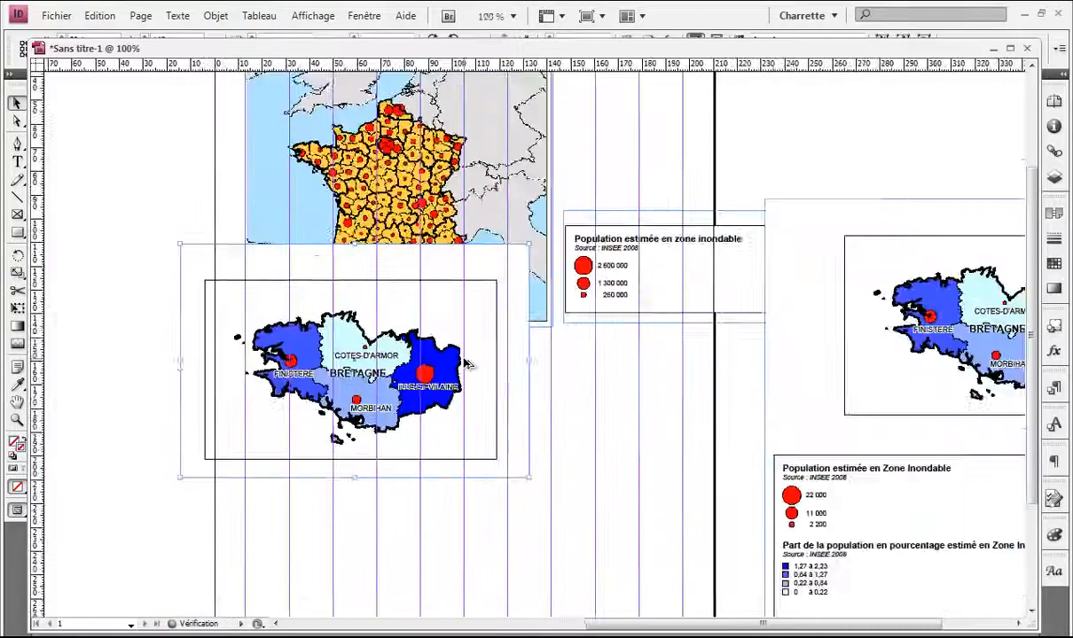
drag(407, 236, 406, 261)
drag(525, 468, 526, 468)
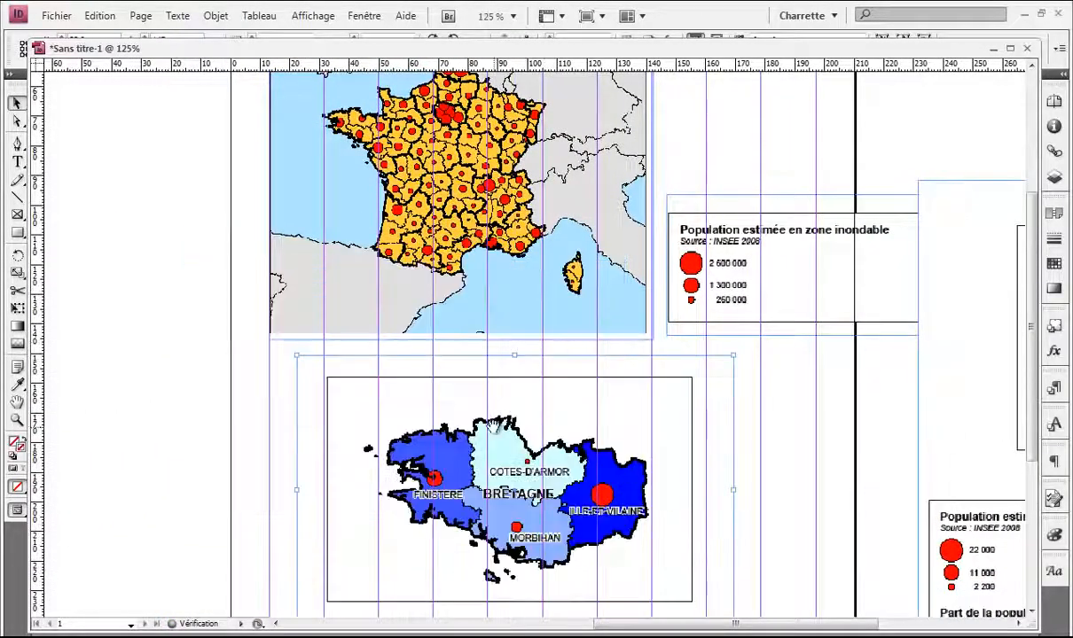
drag(467, 403, 423, 275)
drag(430, 313, 375, 300)
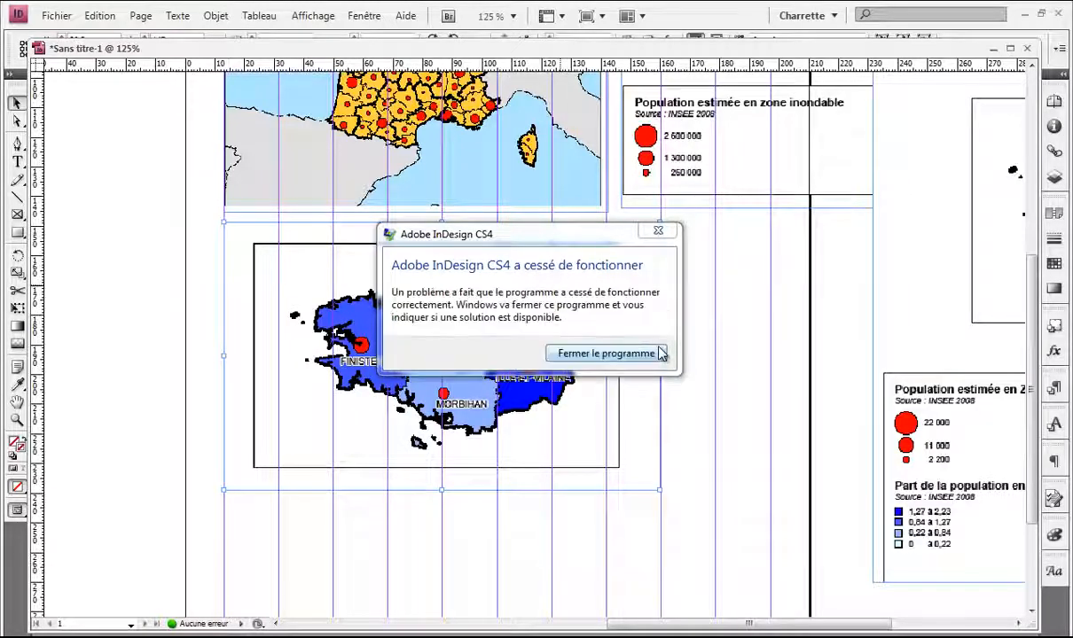
Step: Close the crashed InDesign and the Bretagne Wikipedia browser window
click(649, 354)
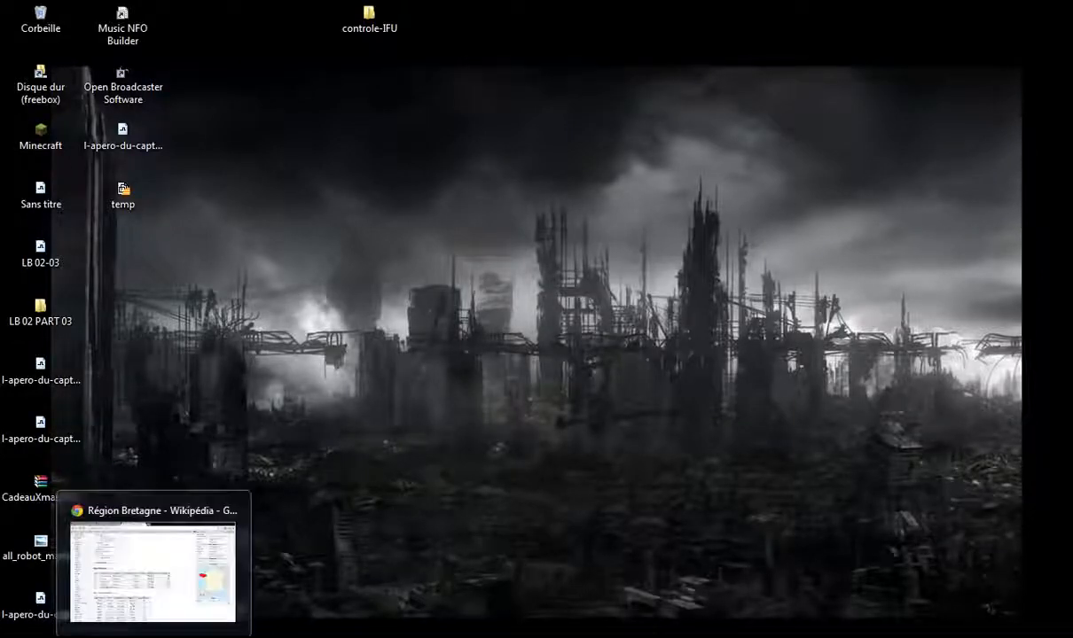
right_click(164, 629)
click(168, 618)
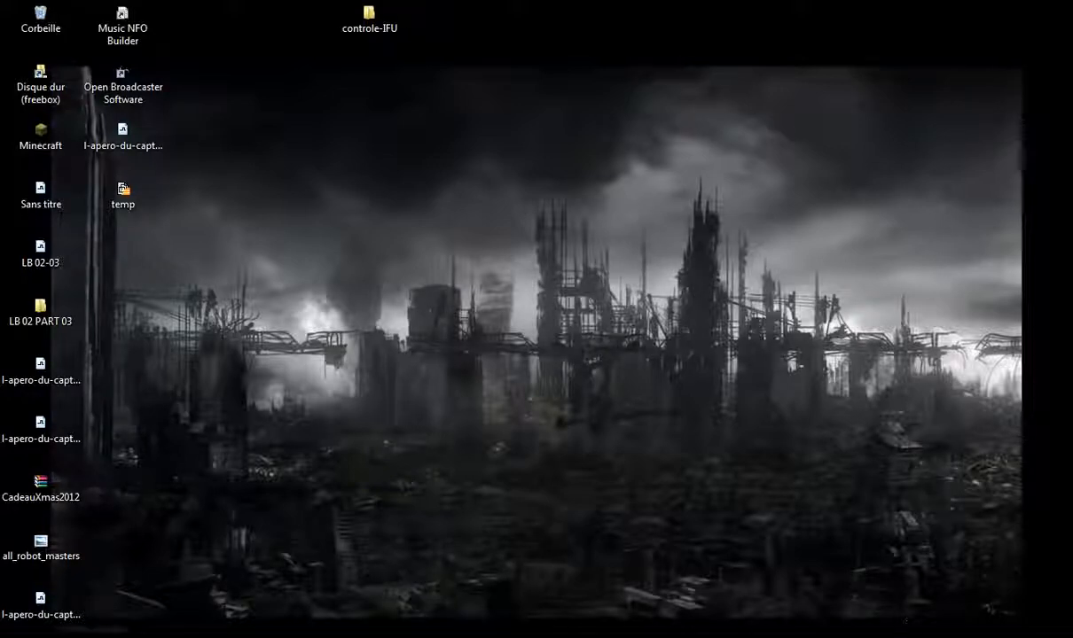
Step: Switch TuneUp Utilities to Turbo mode and bring up the Writer assignment document
click(919, 634)
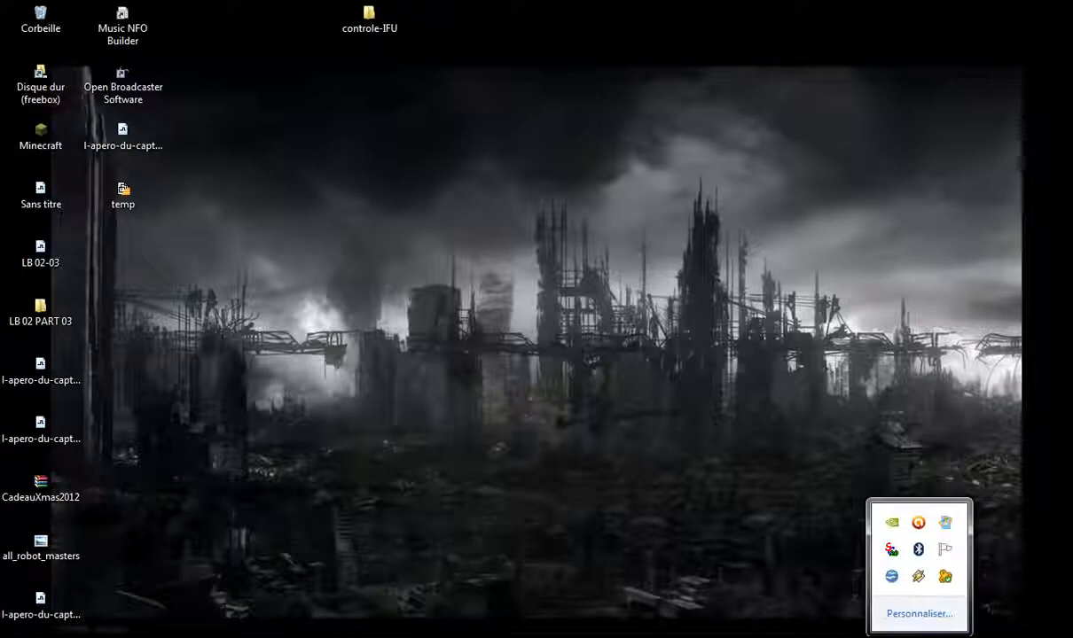
click(945, 576)
click(969, 604)
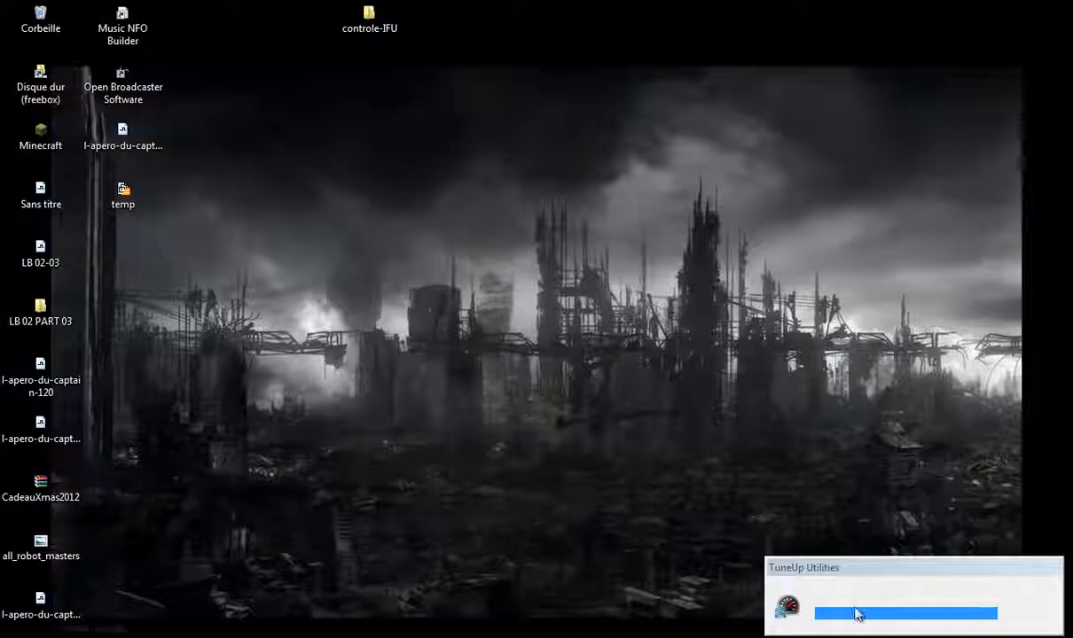
key(alt+Tab)
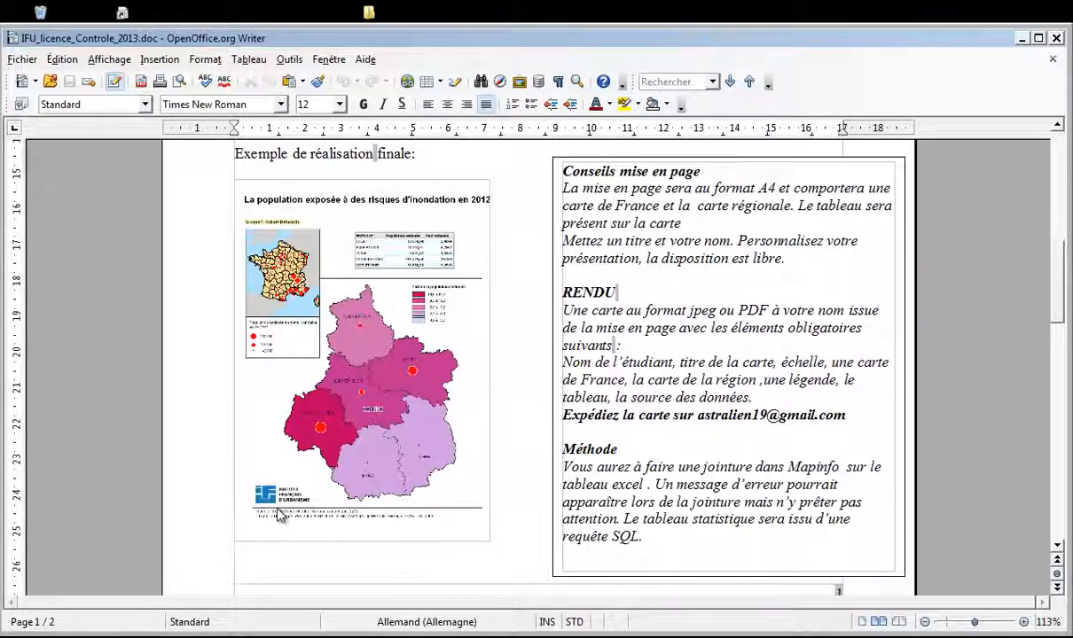
Step: Minimize the IFU_licence_Controle_2013 assignment window in Writer
click(1022, 39)
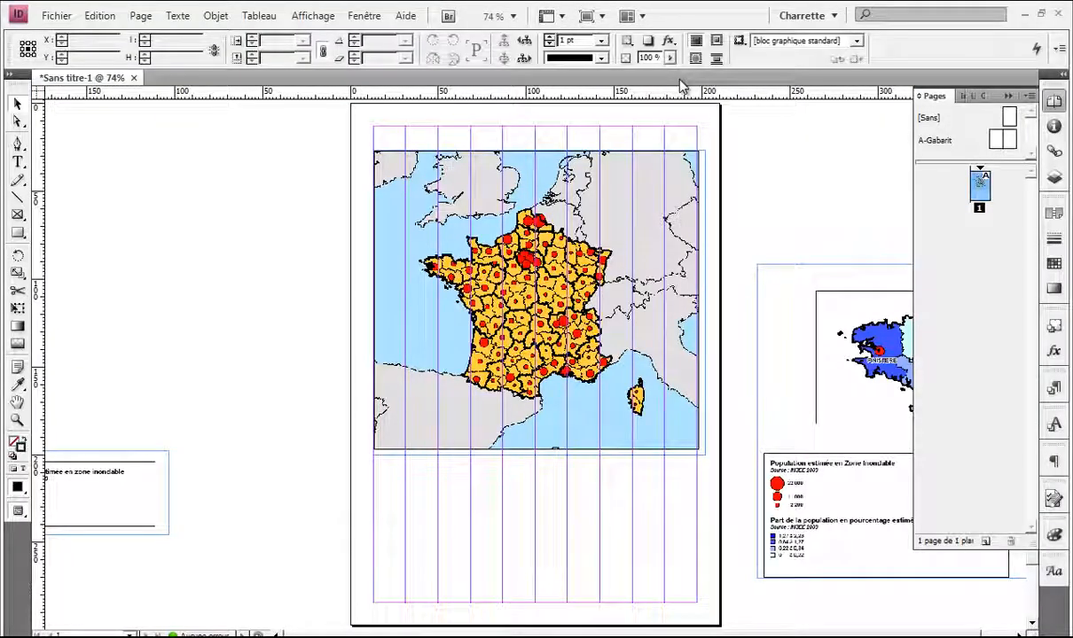
Step: Move the France population legend onto the page below the France map
click(1054, 101)
drag(200, 328, 292, 278)
drag(135, 434, 493, 491)
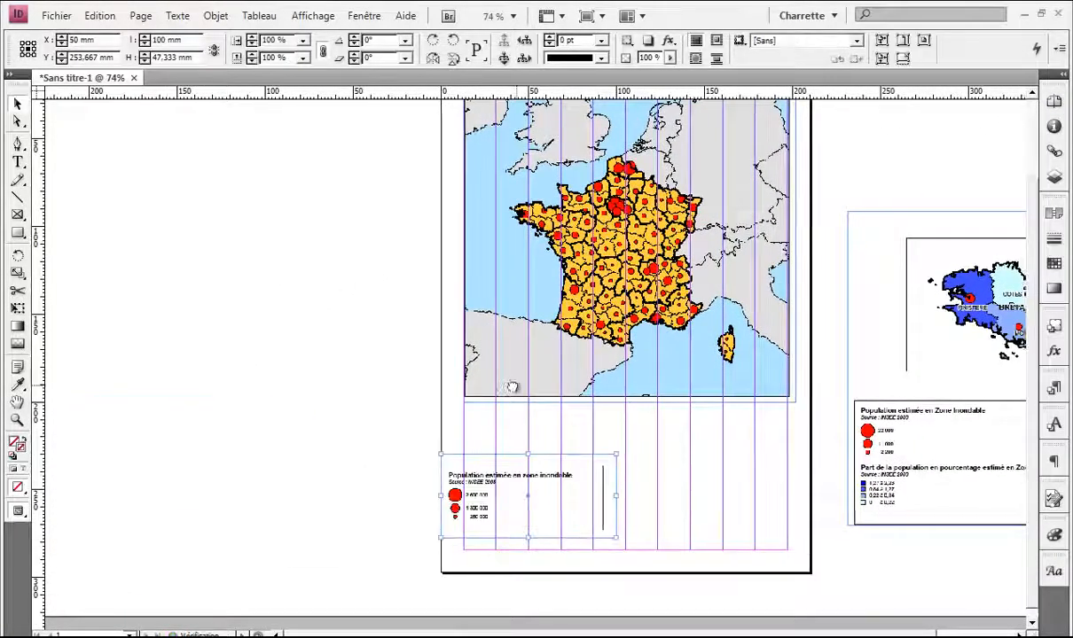
drag(507, 384, 352, 404)
scroll(444, 443, down, 1)
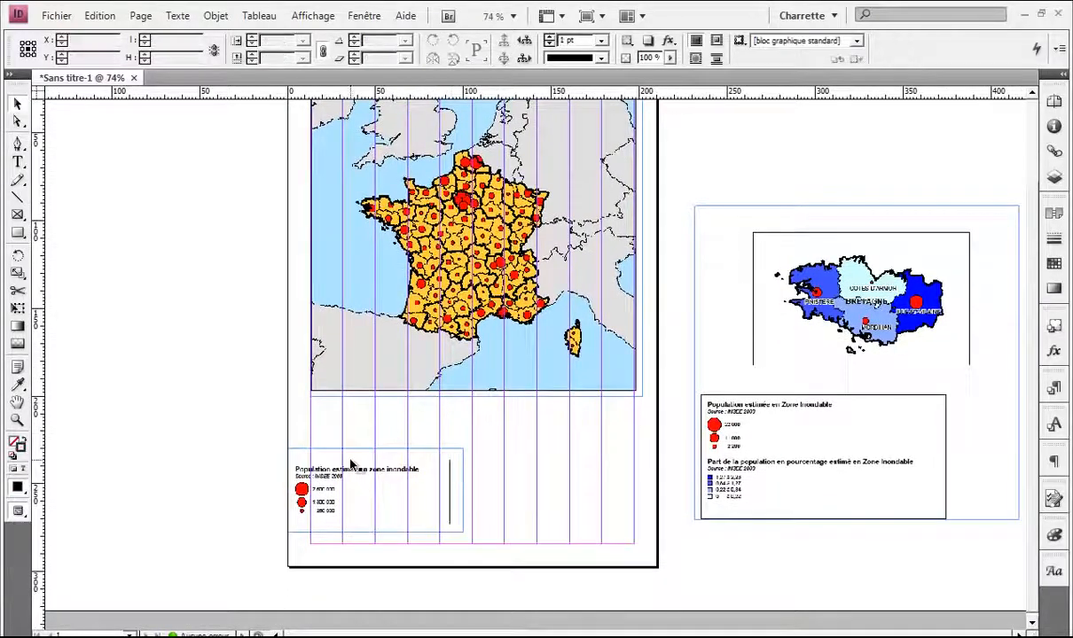
drag(355, 466, 390, 433)
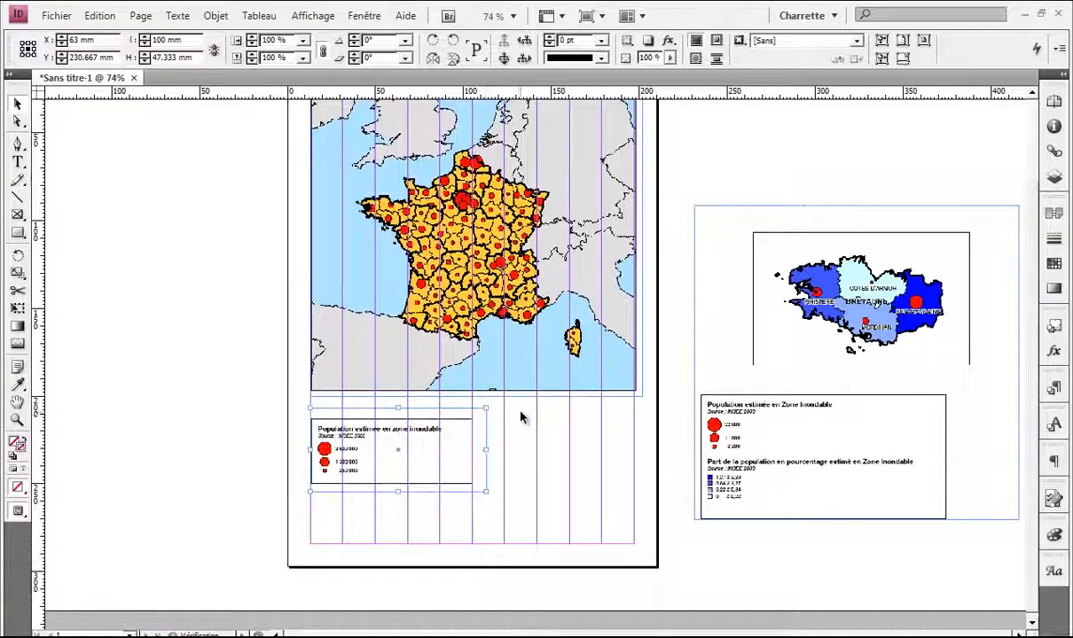
scroll(523, 419, up, 1)
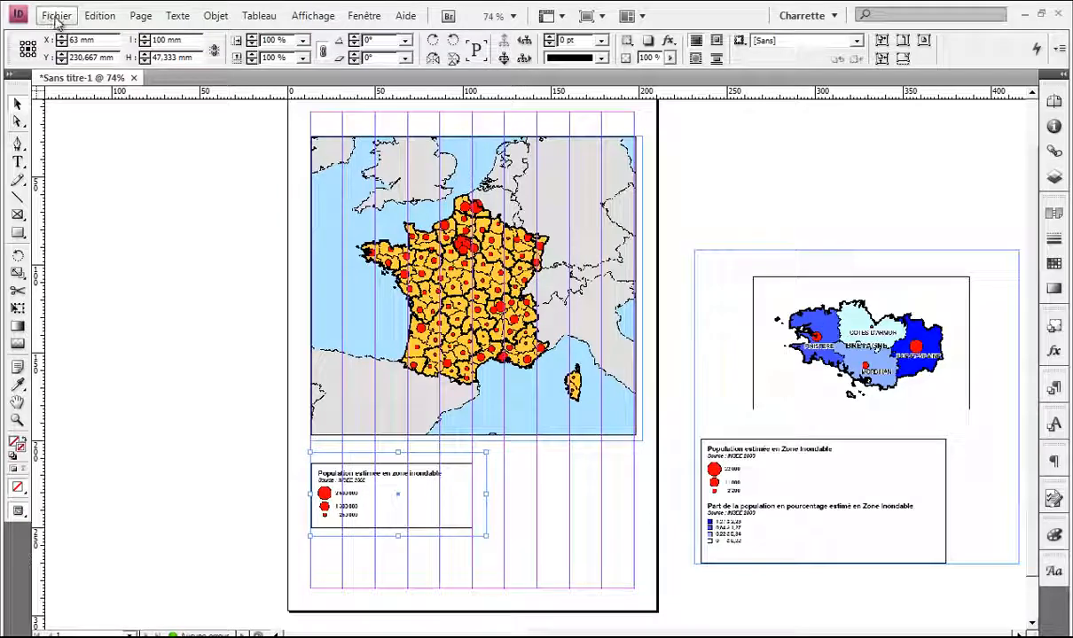
Step: Save the layout as MeP.indd
click(58, 17)
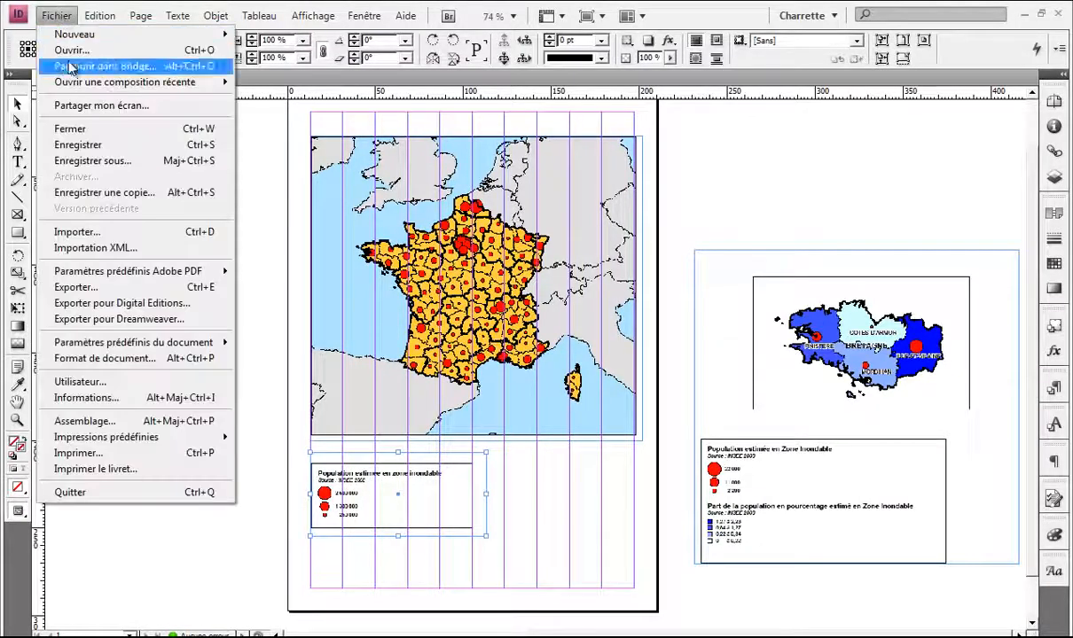
click(87, 158)
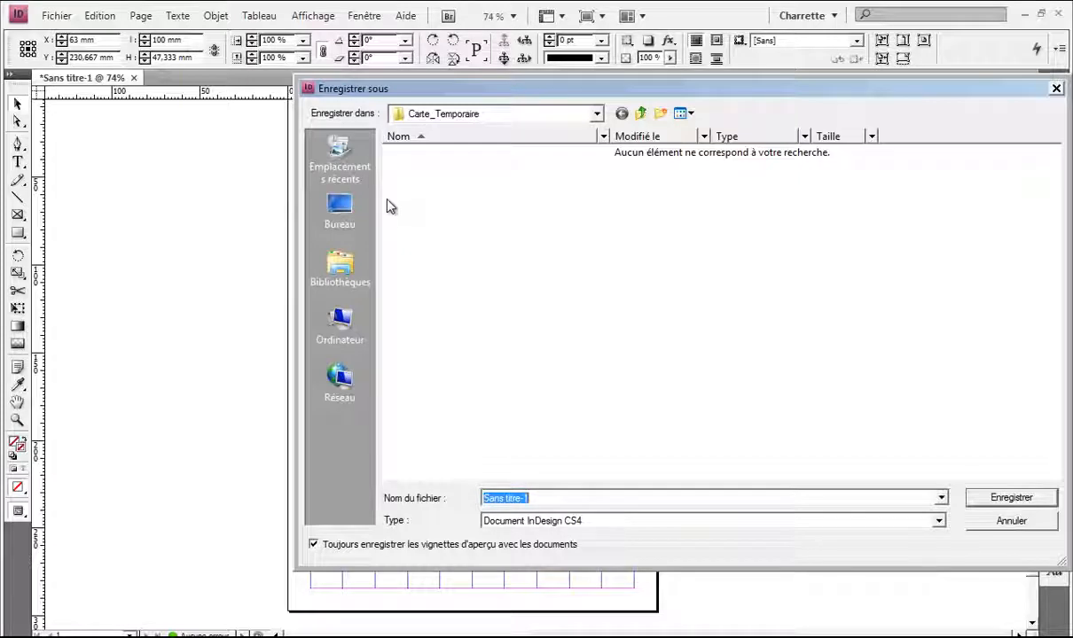
text(cal)
key(BackSpace)
key(BackSpace)
key(BackSpace)
text(M)
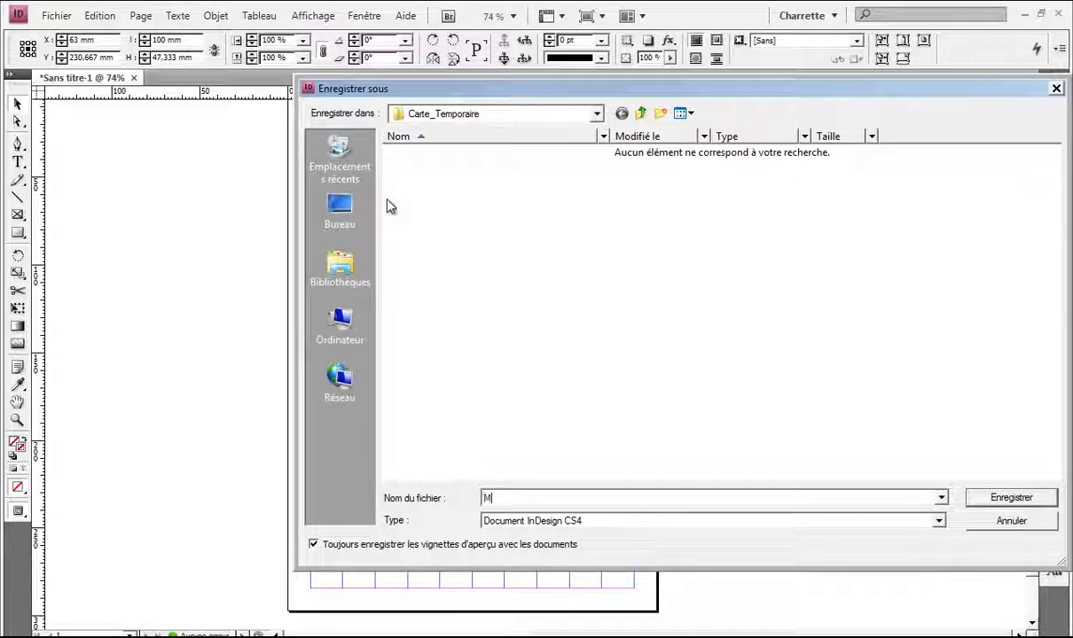
text(eP)
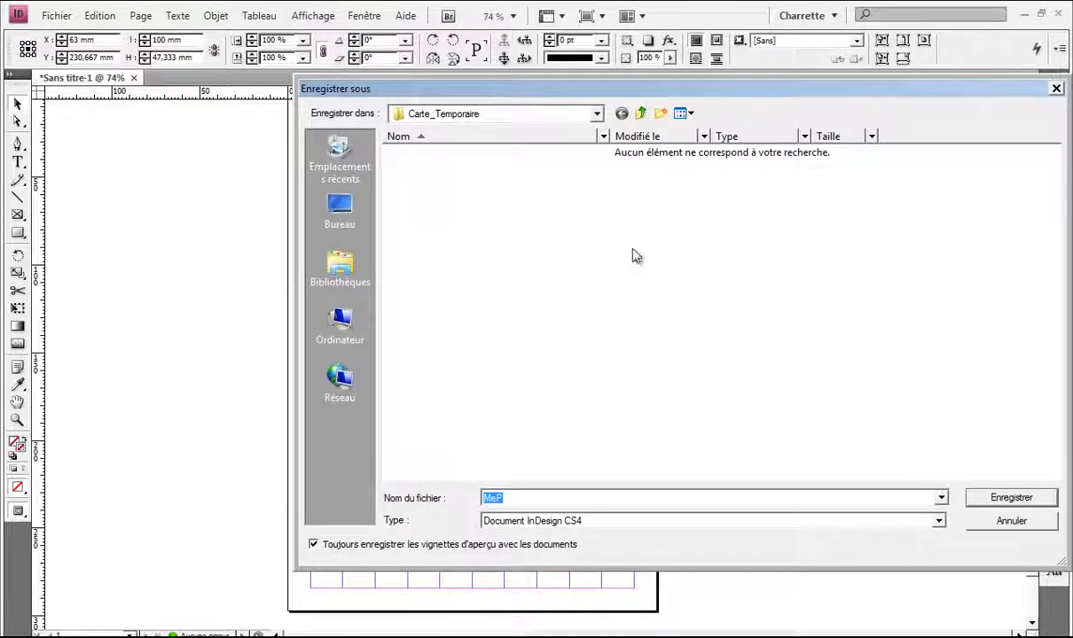
click(994, 502)
click(735, 172)
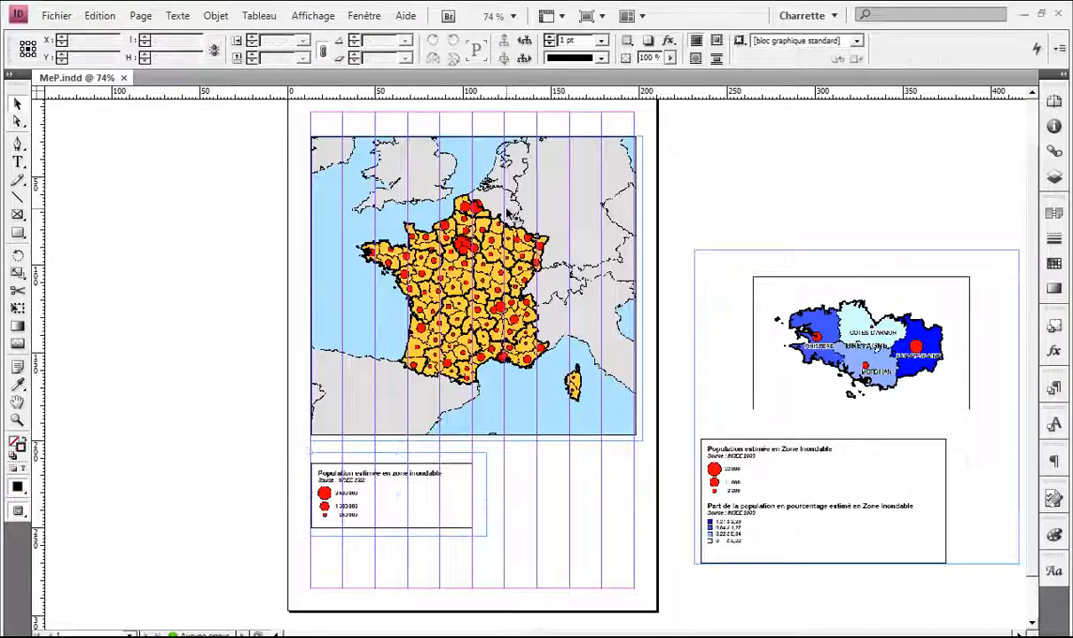
scroll(396, 144, up, 3)
Step: Draw a title text frame across the top of the page and begin typing 'Le'
key(t)
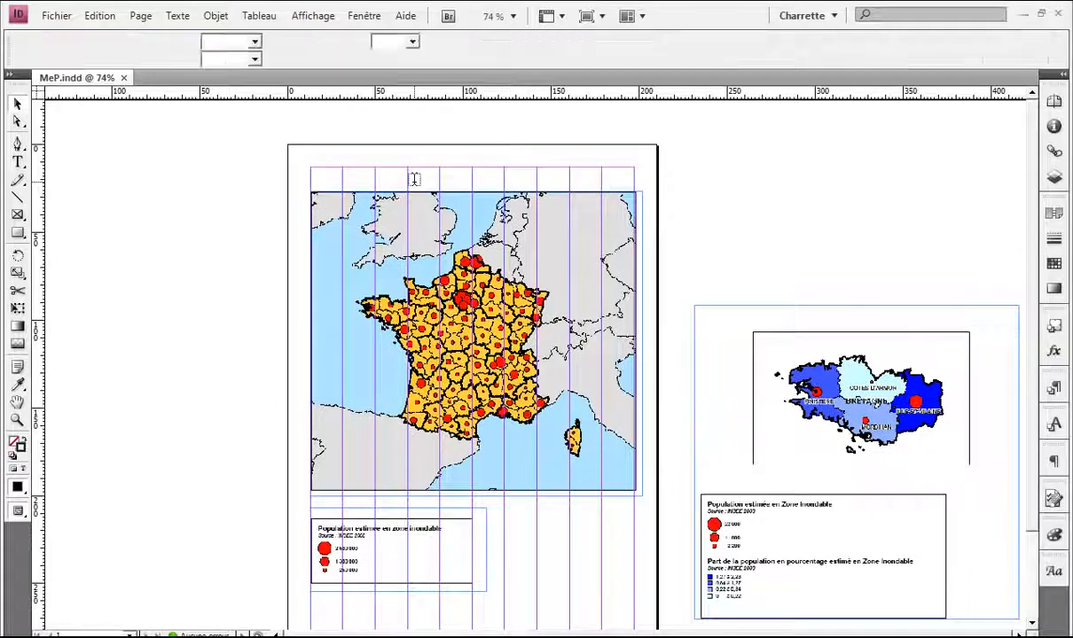
drag(311, 173, 605, 188)
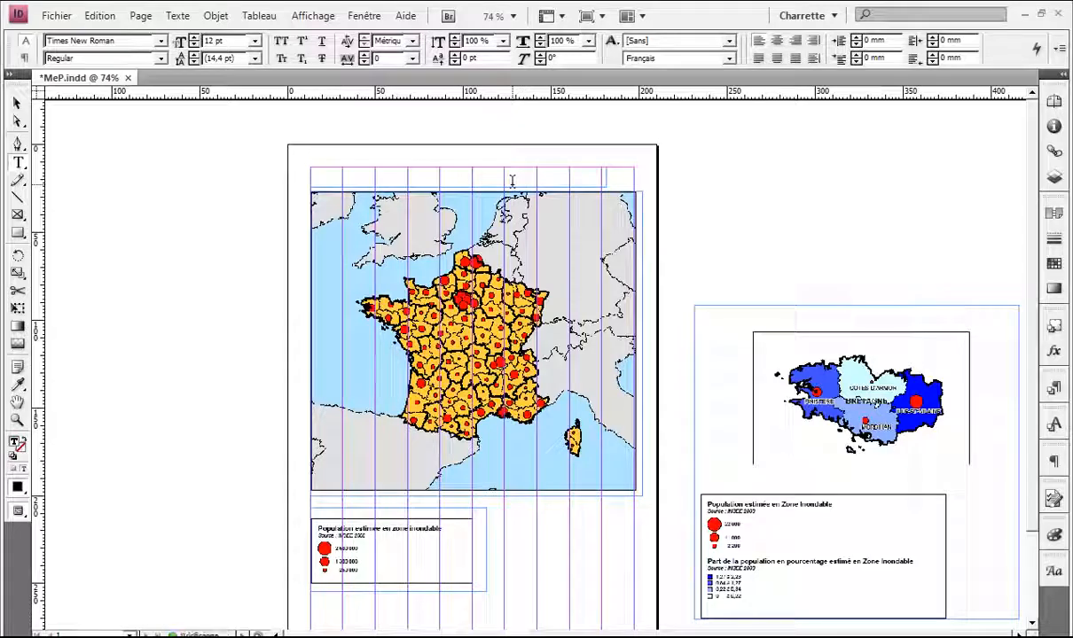
text(Les)
key(alt+Tab)
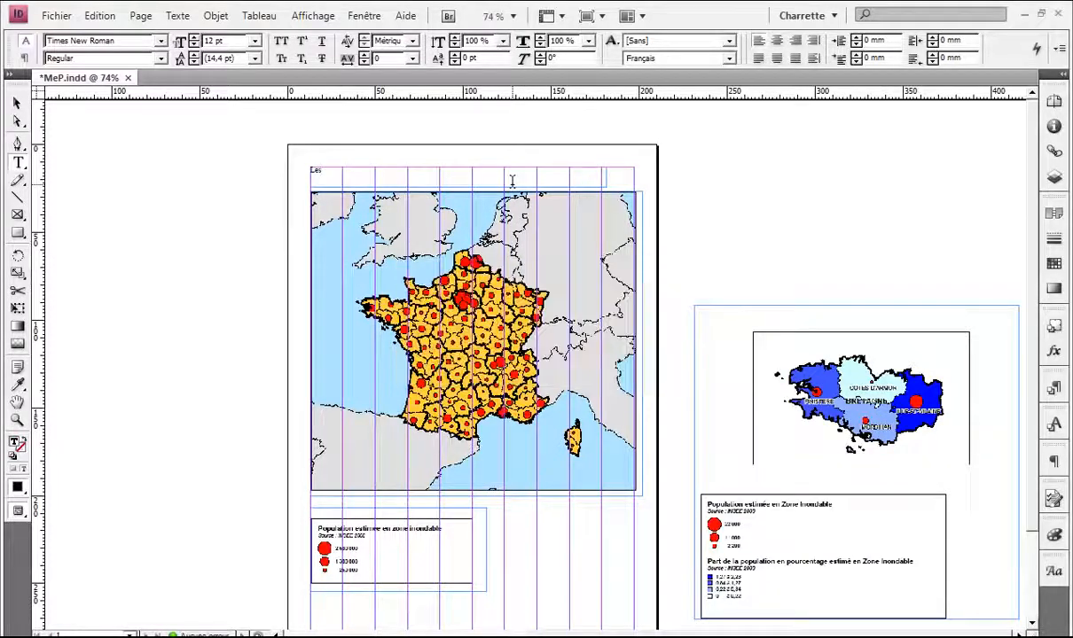
key(alt+Tab)
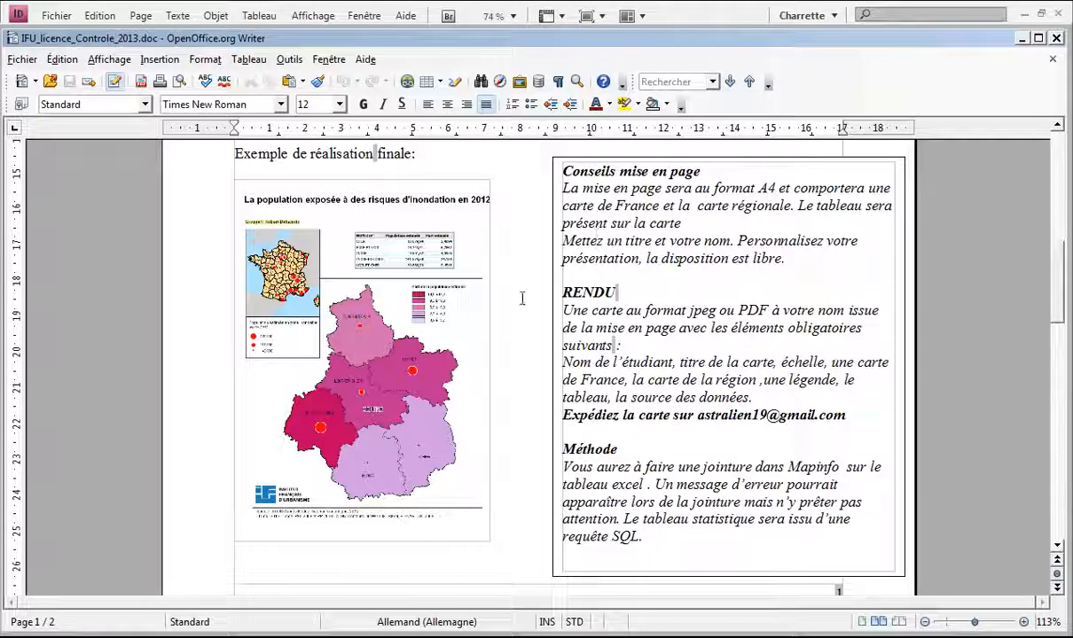
Step: Minimize the Writer assignment and bring up the controle-IFU project folder from the taskbar
click(559, 315)
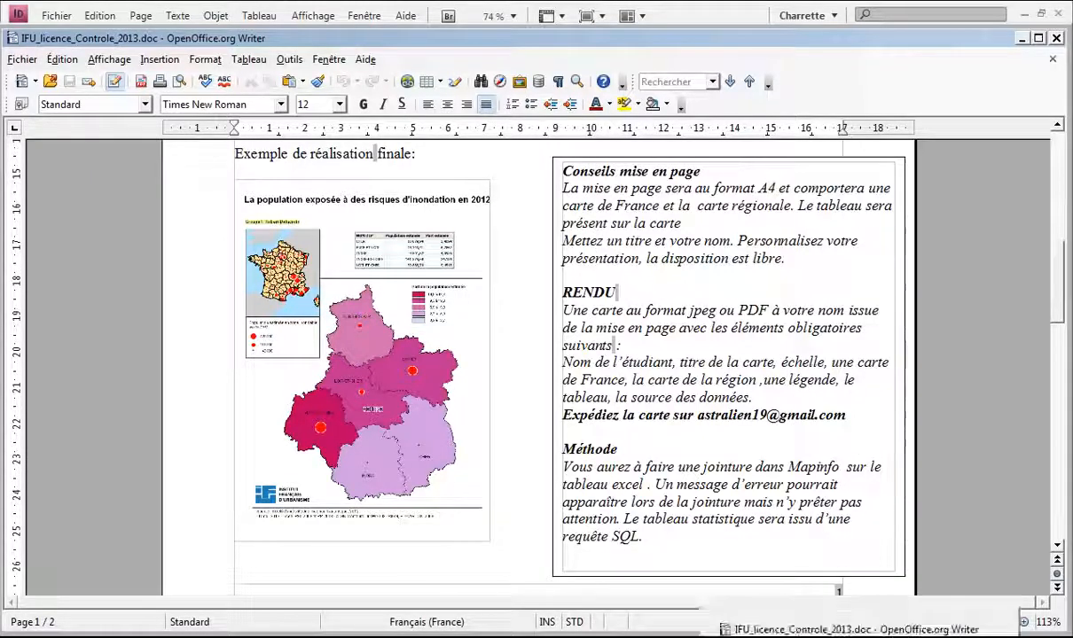
click(1021, 39)
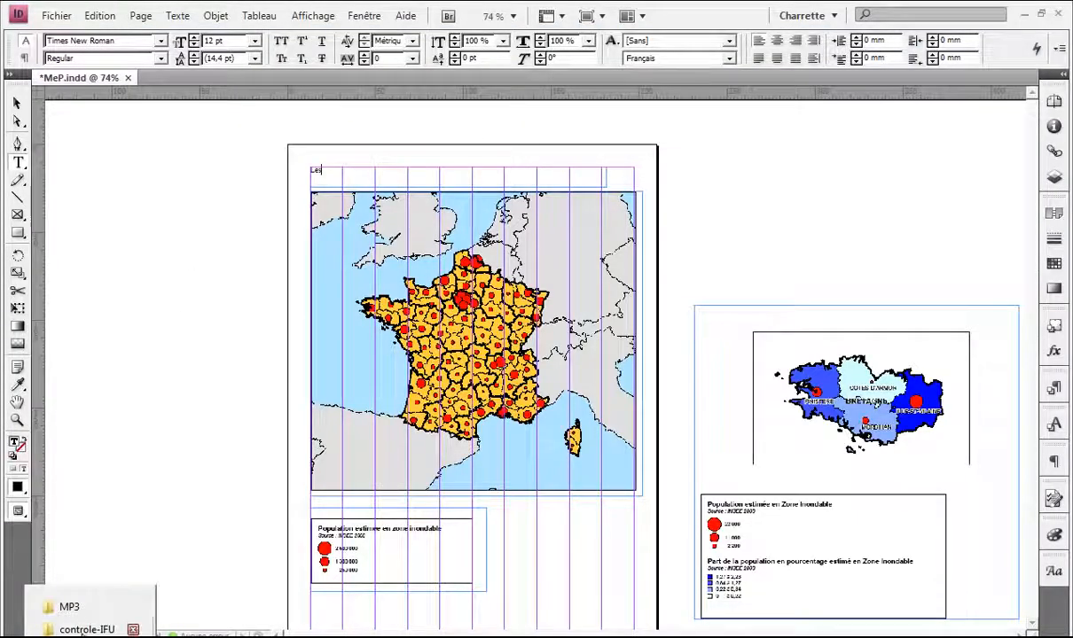
click(89, 627)
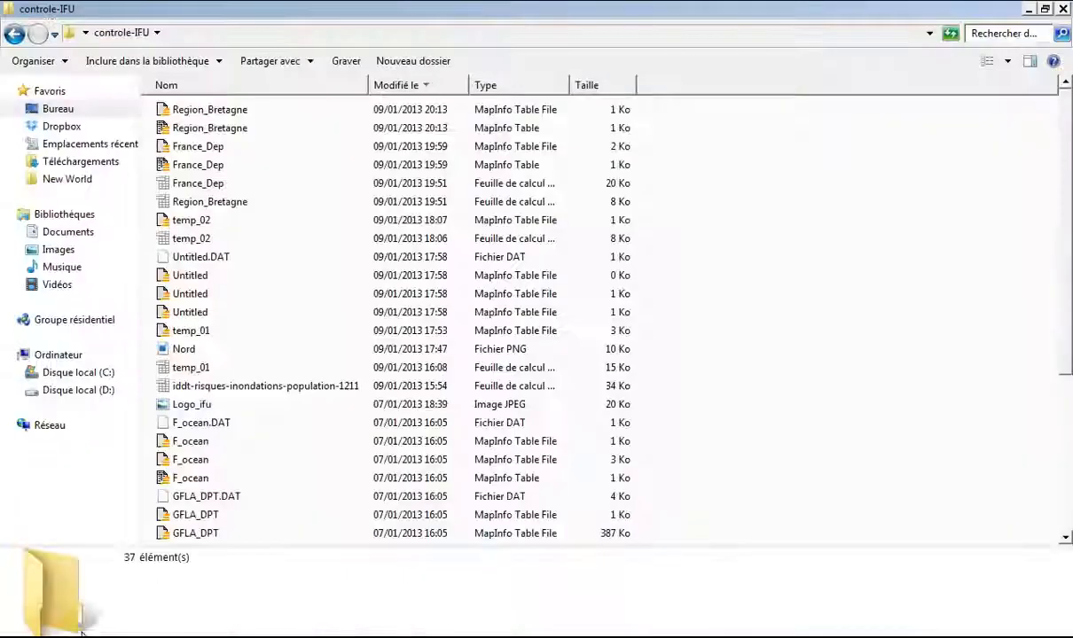
Step: Open iddt-risques-inondations-population-1211.xls without updating links and copy the title from cell A1
click(271, 388)
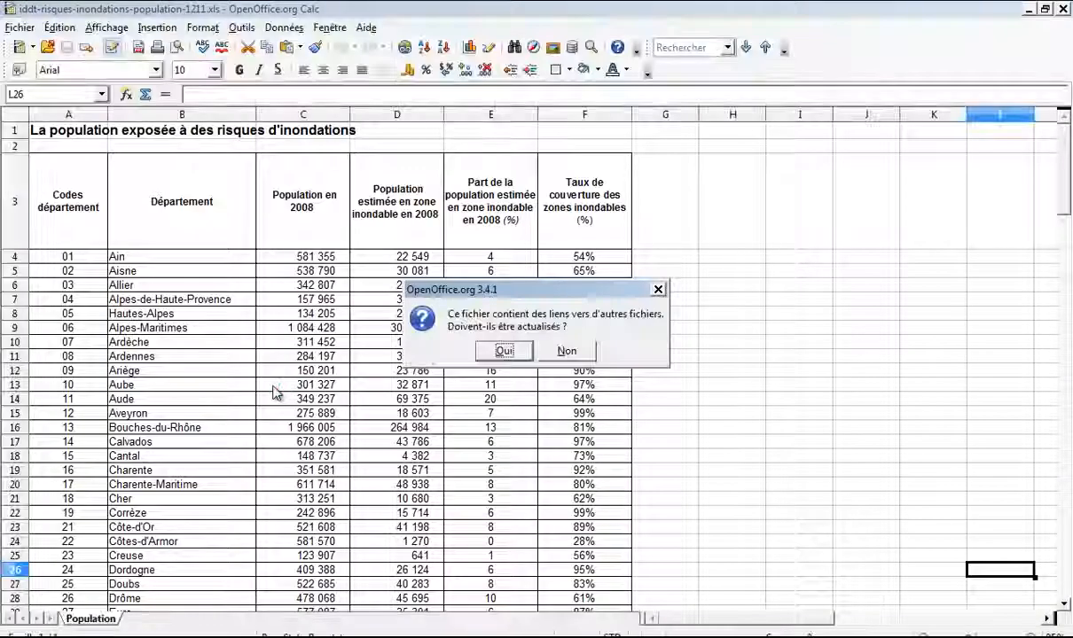
click(566, 352)
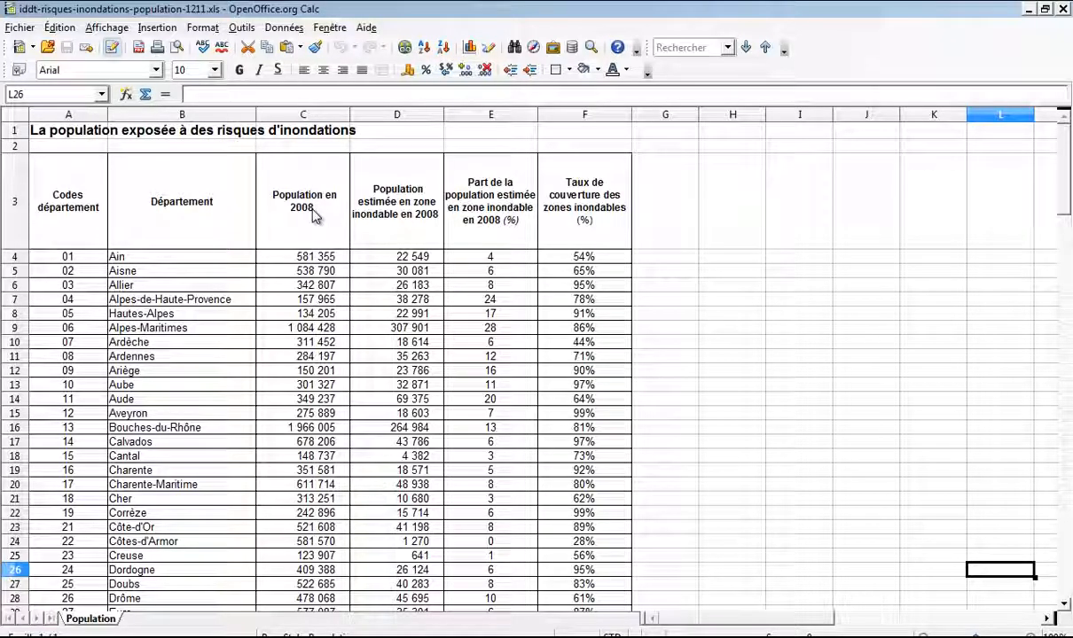
double_click(354, 130)
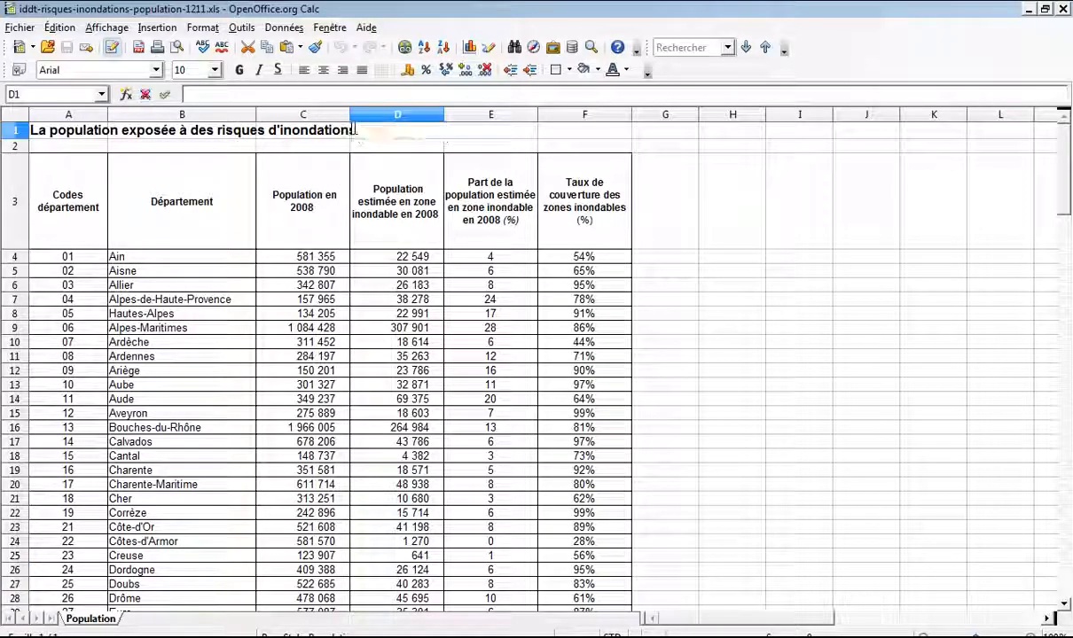
double_click(344, 129)
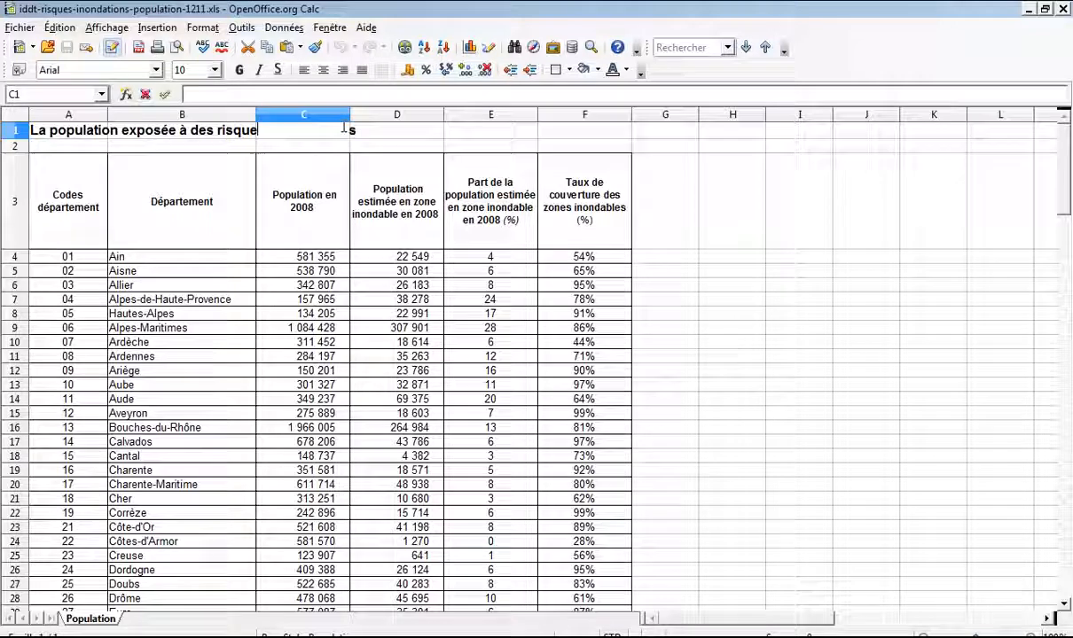
click(98, 130)
triple_click(354, 94)
key(ctrl+c)
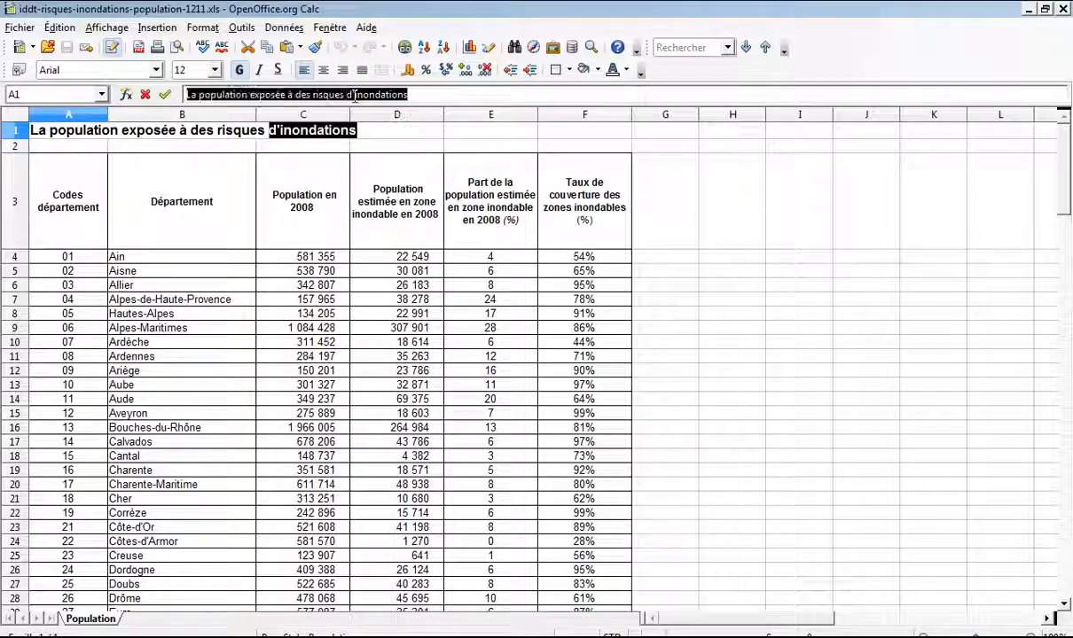
key(Escape)
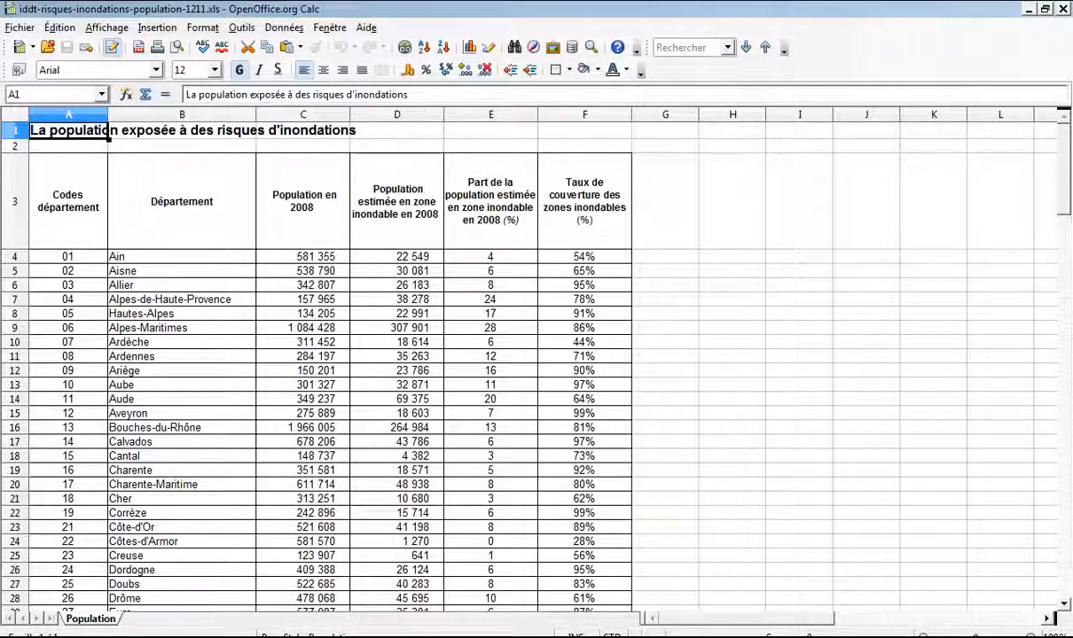
Step: Switch through the open windows back to the InDesign layout
click(835, 630)
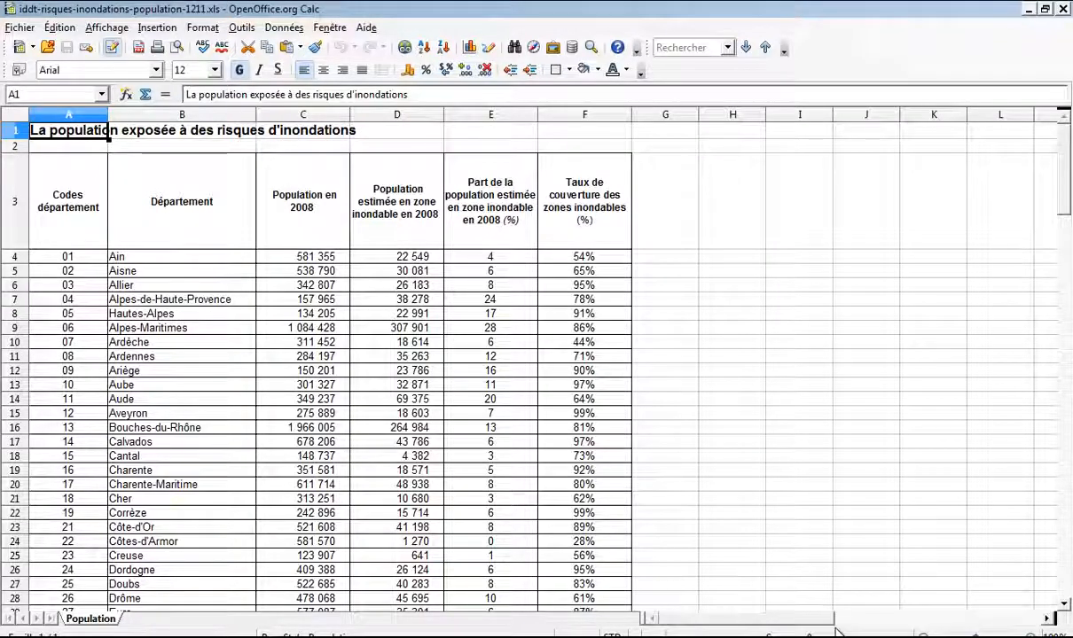
click(838, 578)
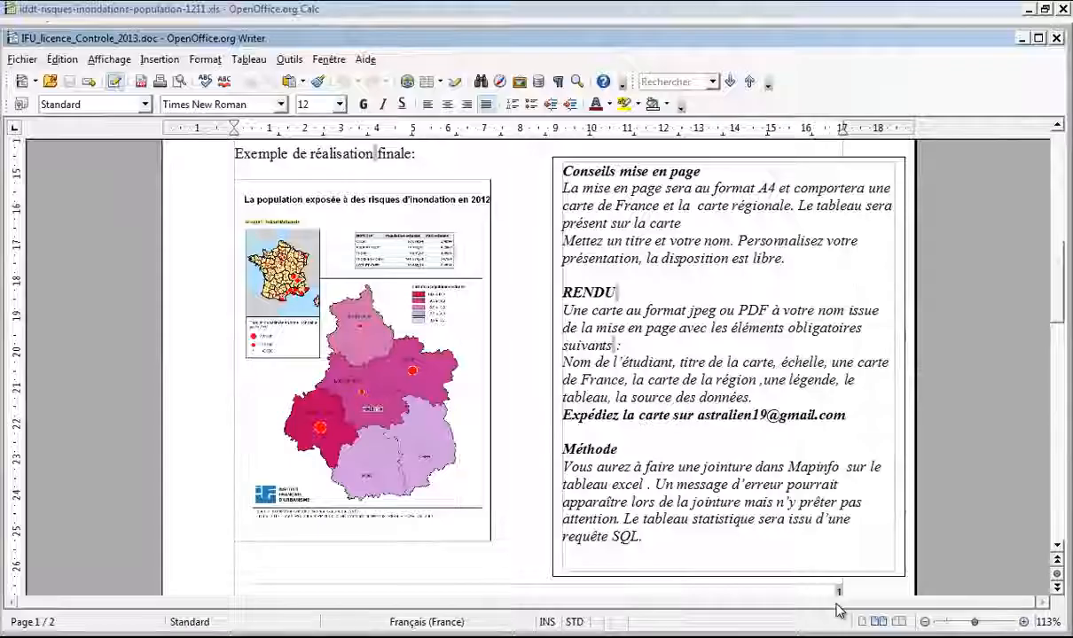
key(alt+Tab)
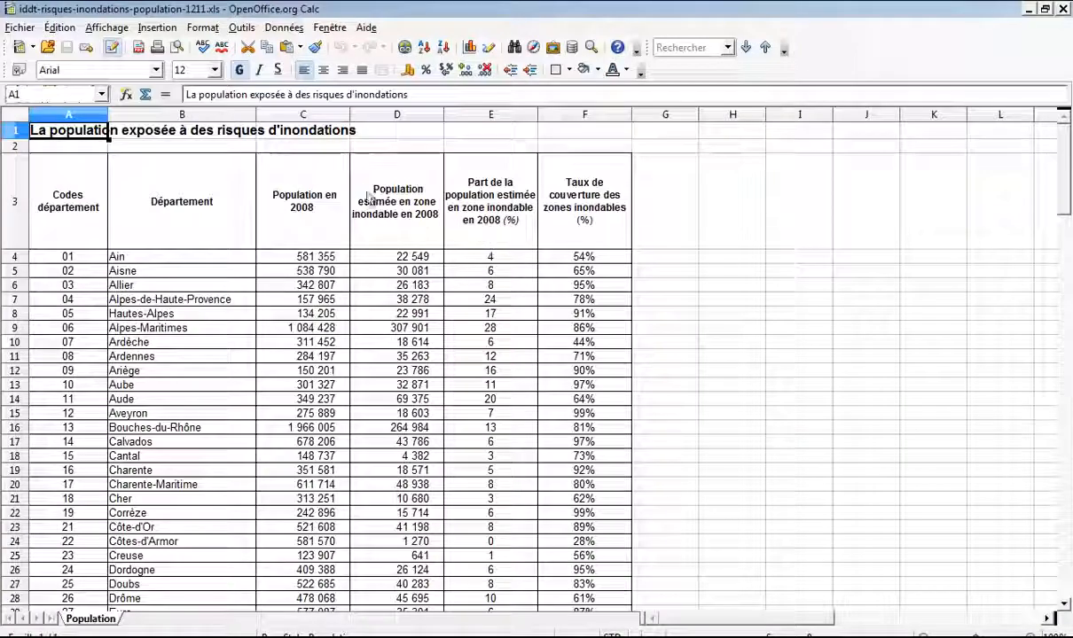
key(alt+Tab)
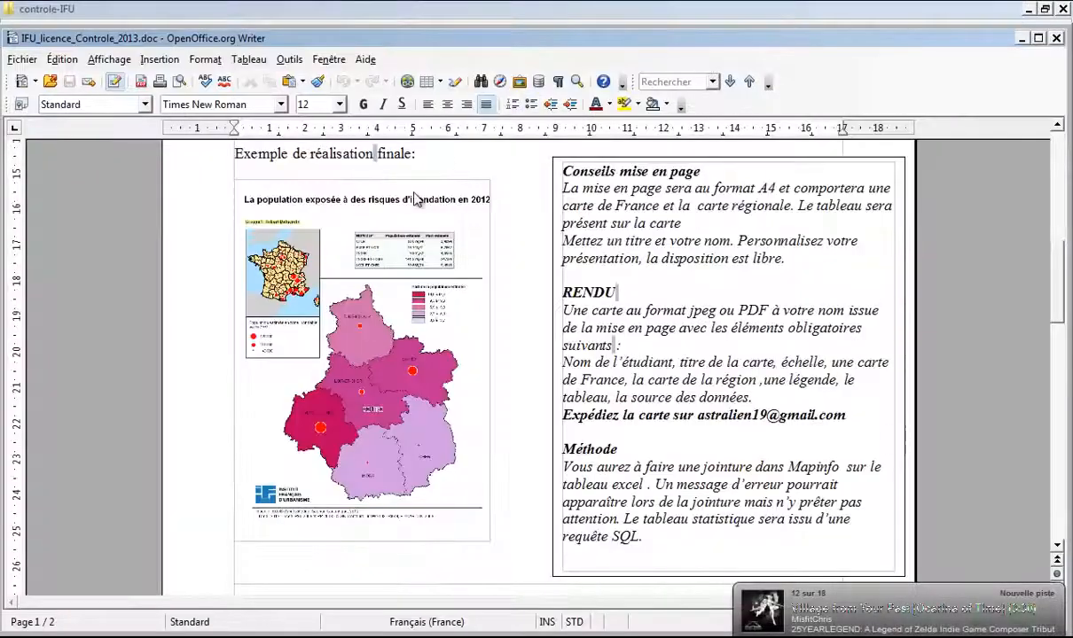
key(alt+Tab)
key(alt+Tab)
key(alt+Tab)
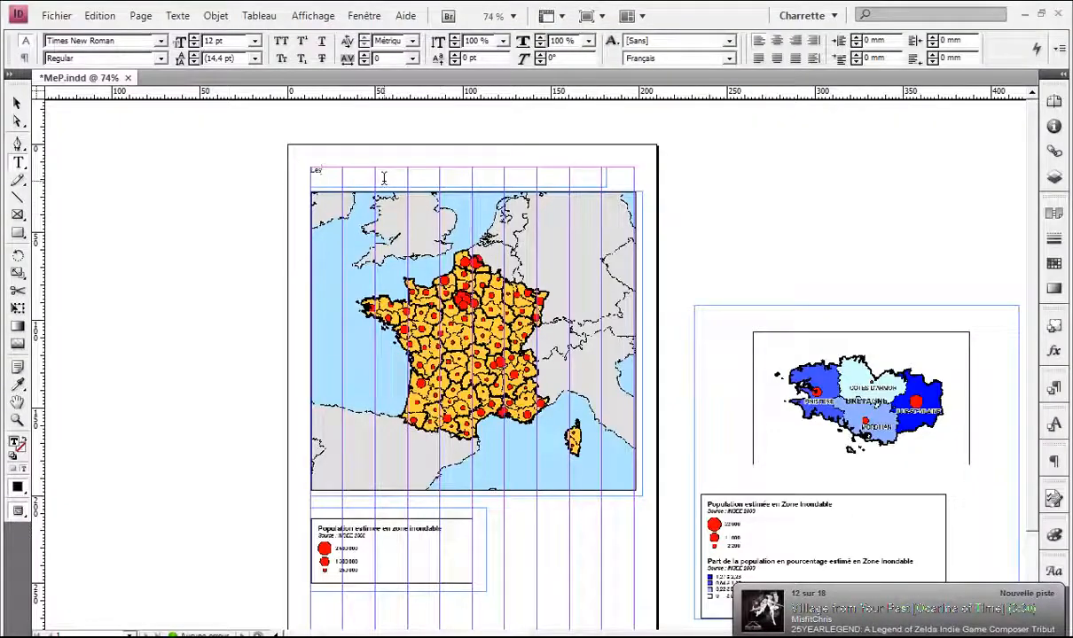
Step: Paste the flood-risk title into the empty top frame and set it in Myriad Pro
key(ctrl+v)
key(ctrl+a)
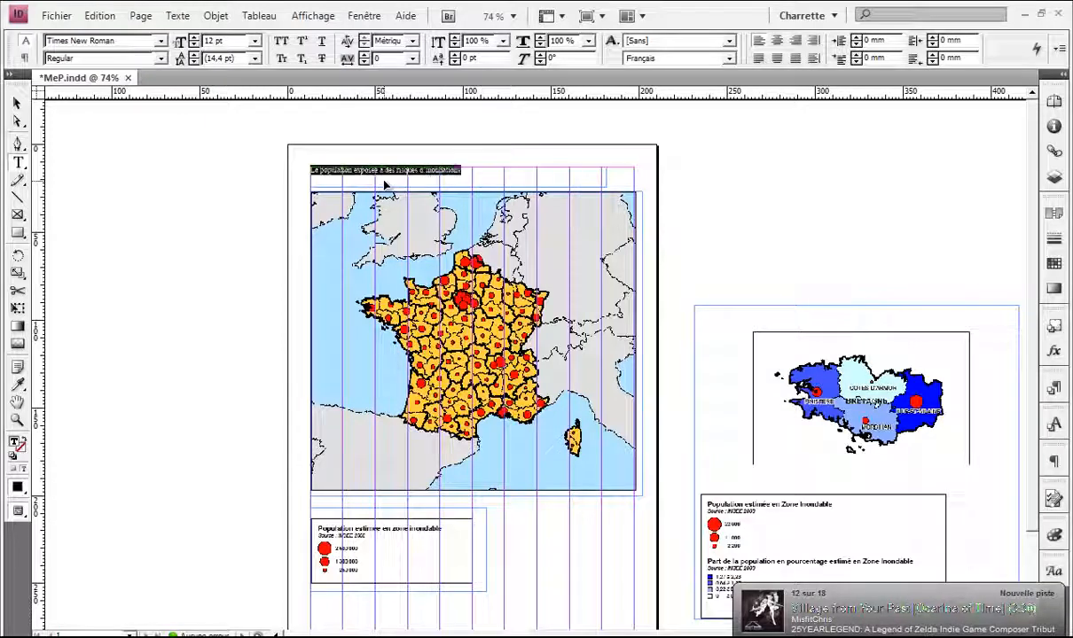
click(161, 41)
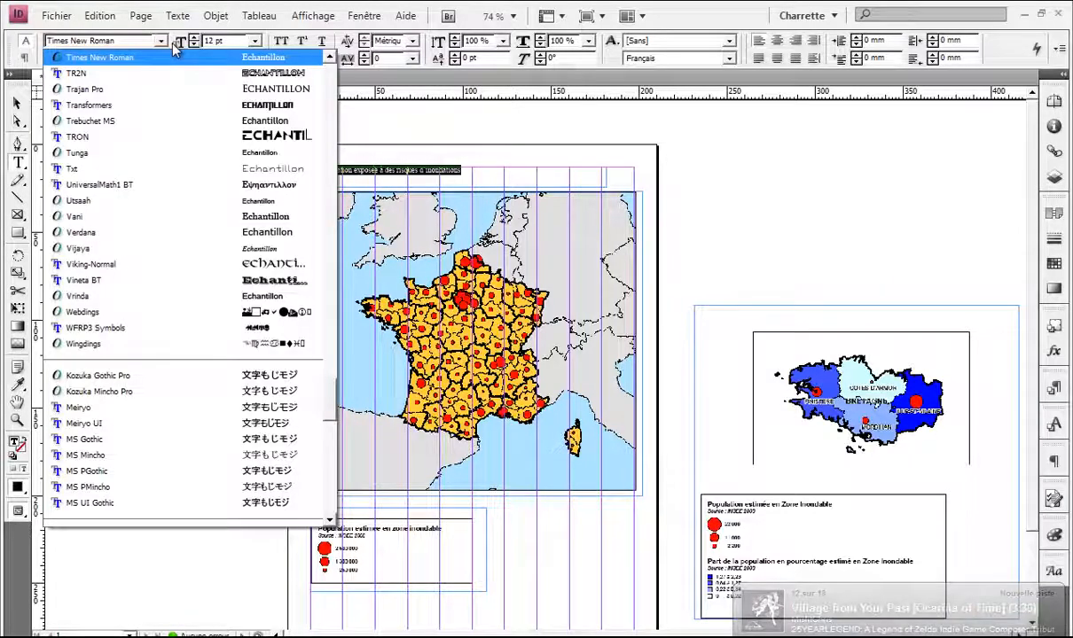
text(my)
key(Return)
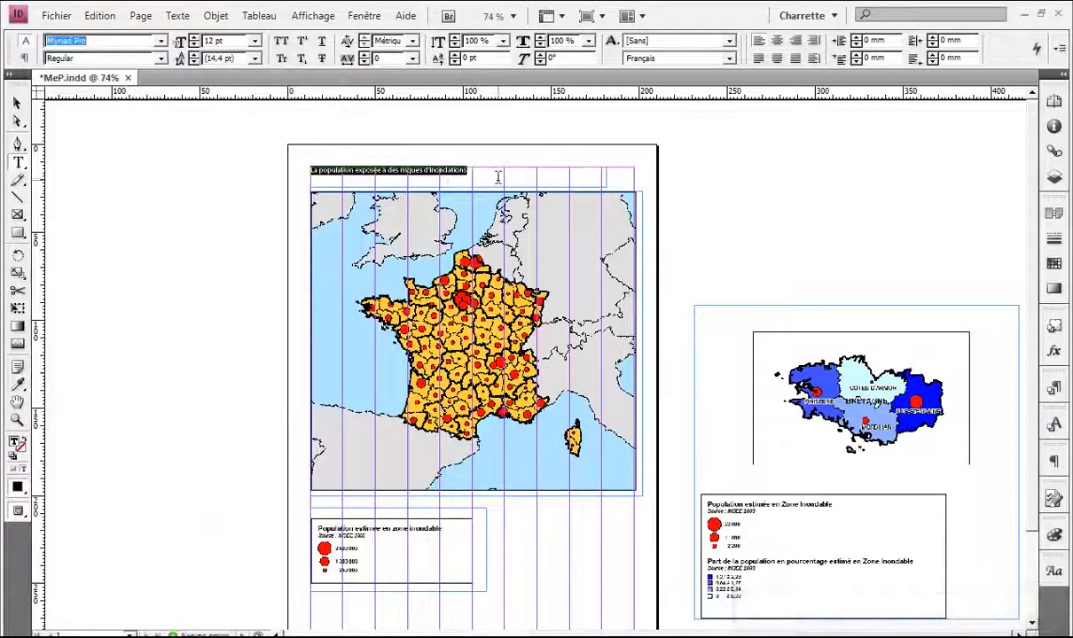
click(490, 181)
key(ctrl+=)
key(ctrl+=)
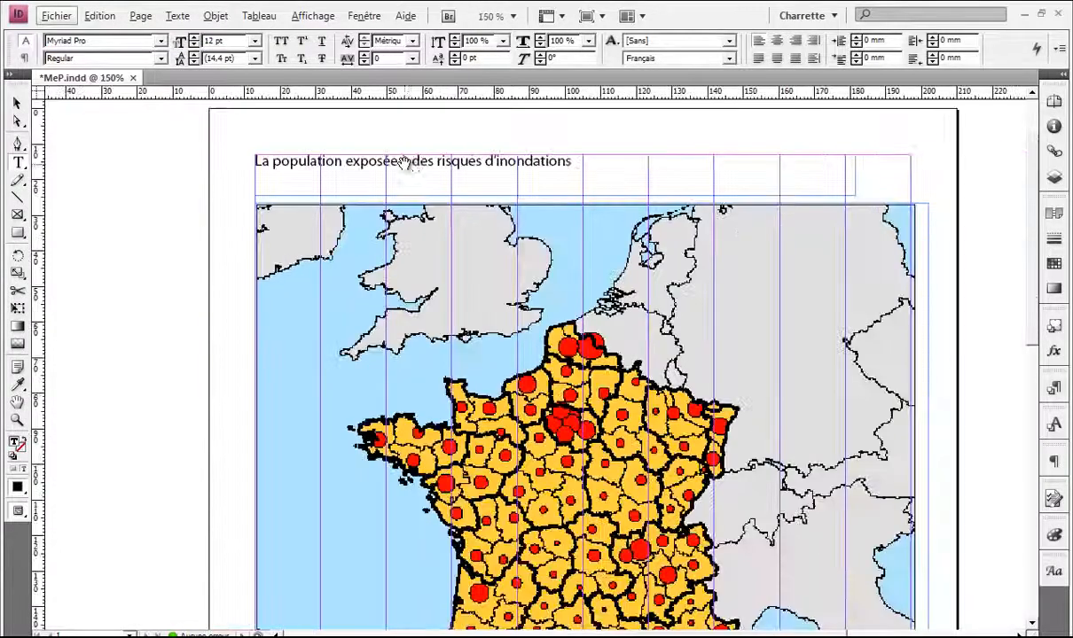
key(ctrl+minus)
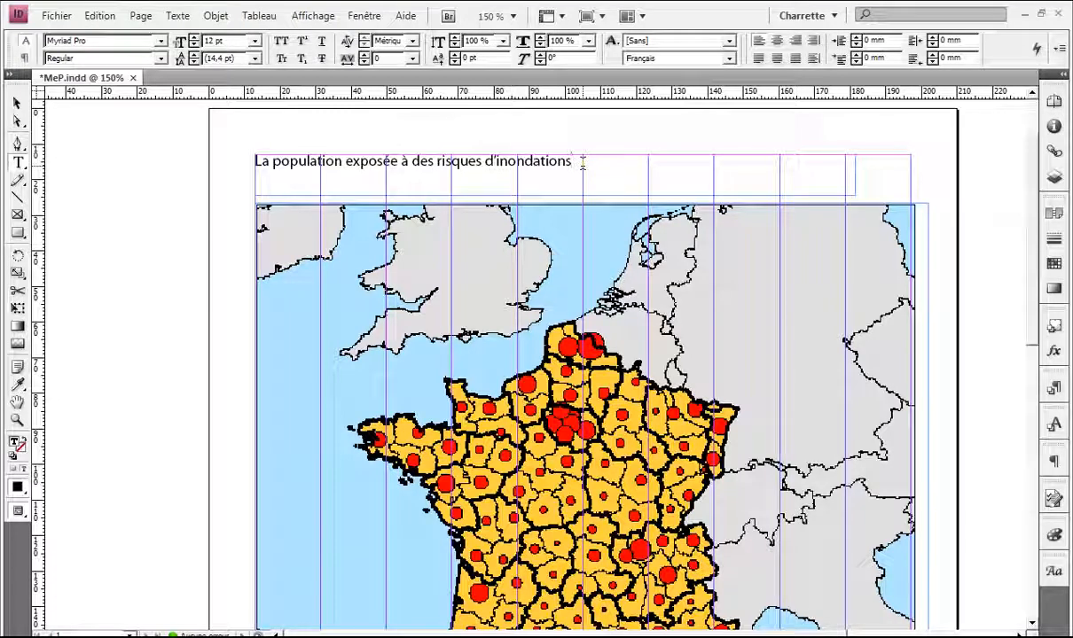
Step: Add '(Source : INSEE 2008)' after the title and move it onto its own line
text(et)
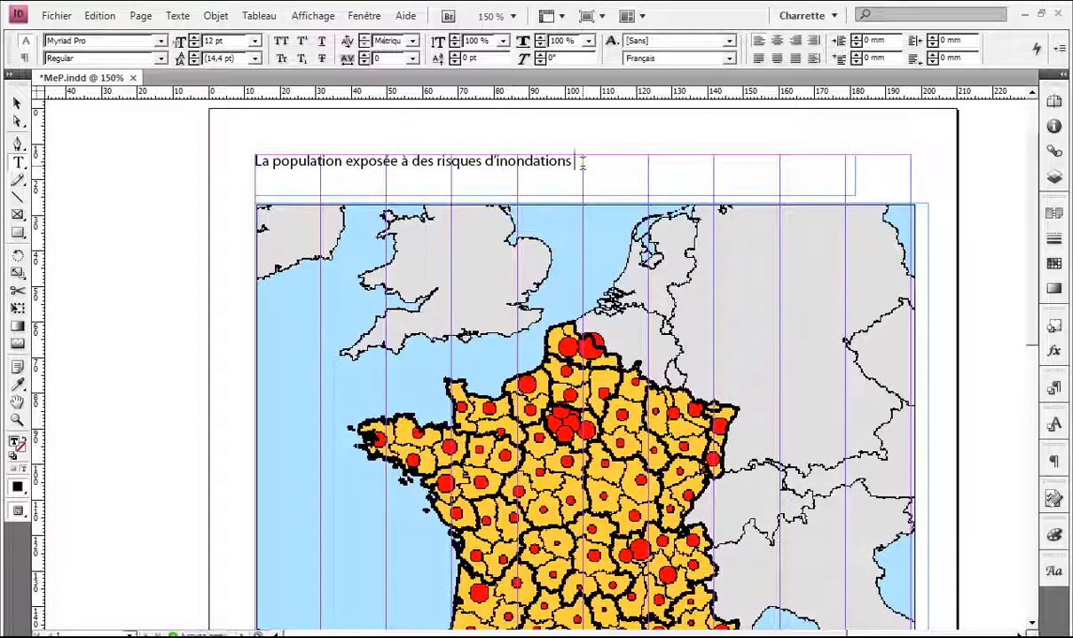
text((SOurc)
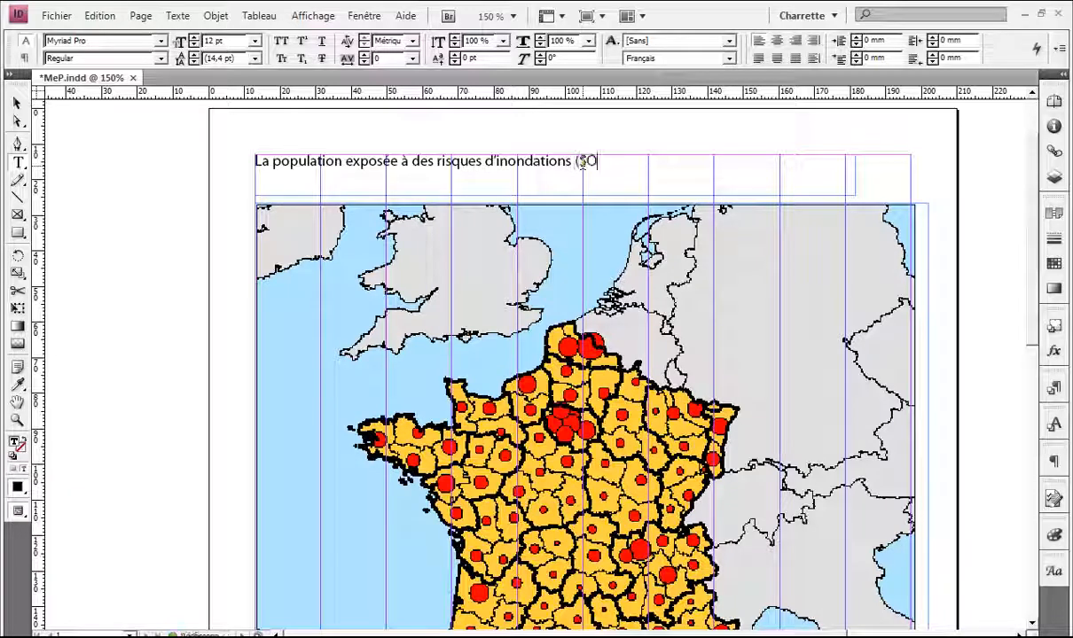
key(BackSpace)
key(BackSpace)
key(BackSpace)
key(BackSpace)
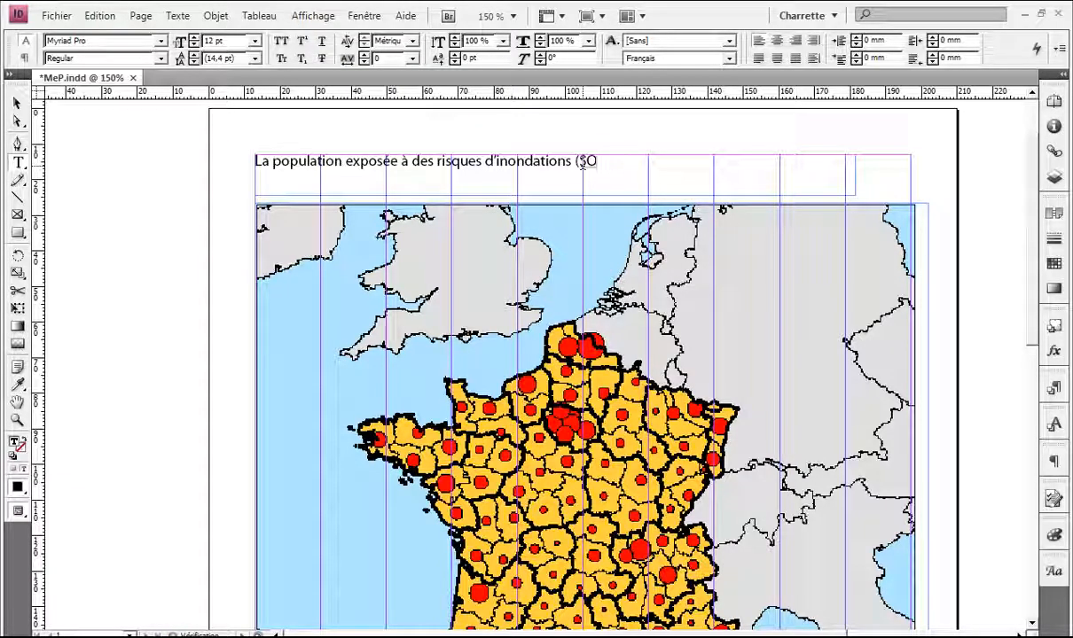
text(ource)
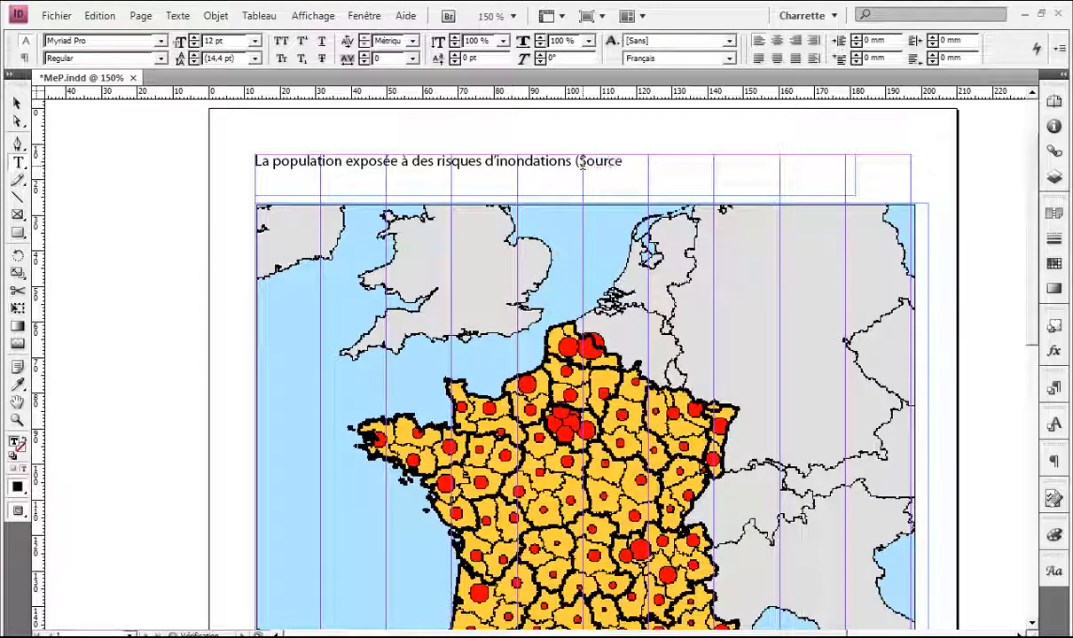
text( : I)
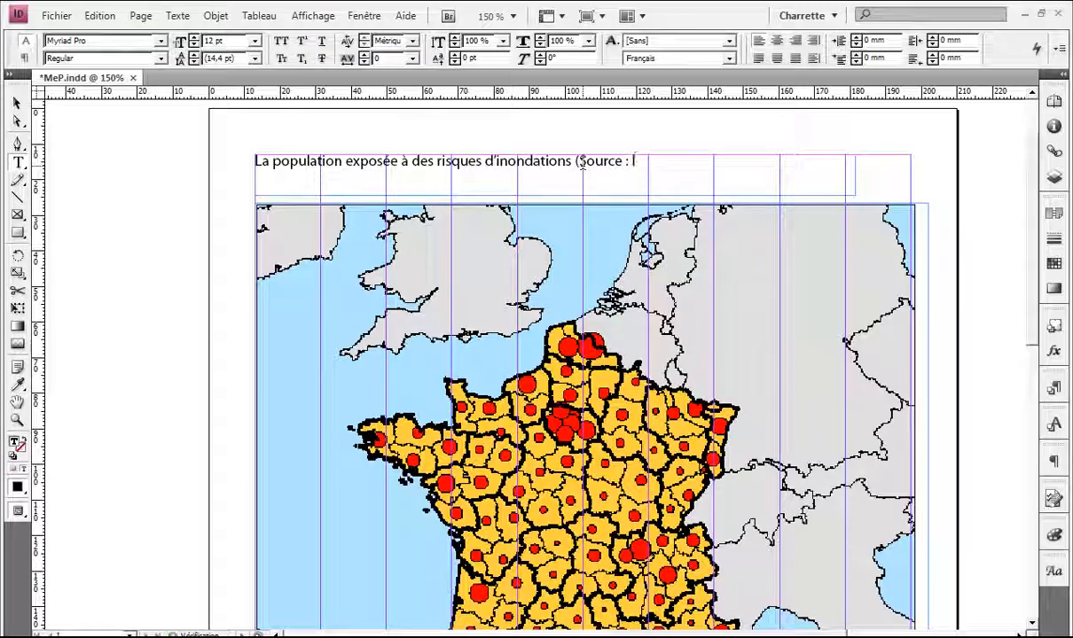
text(NSEE)
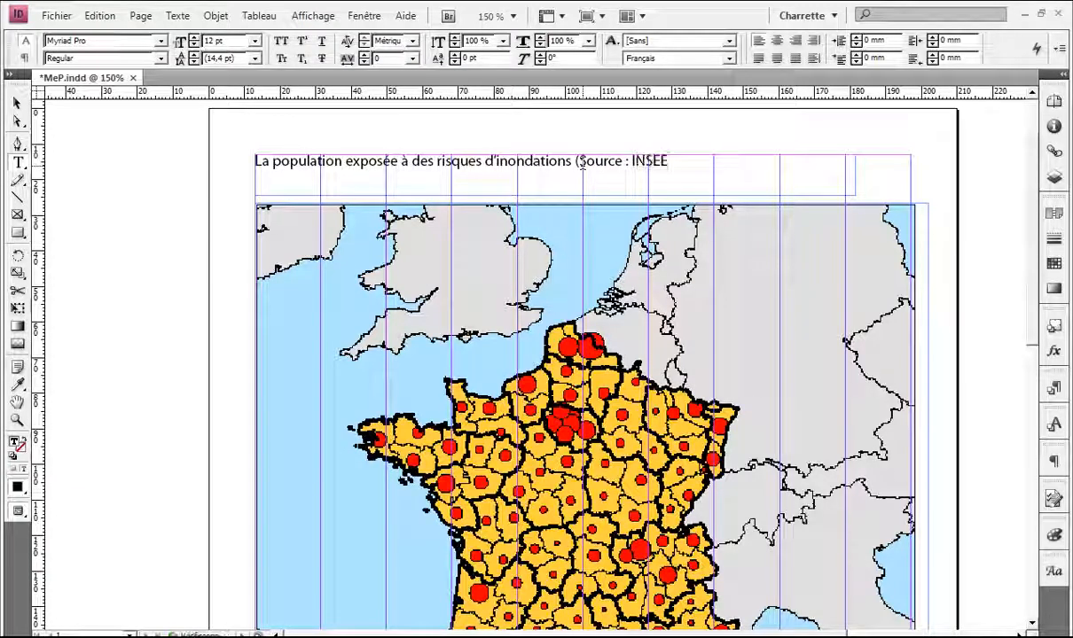
text( 2008))
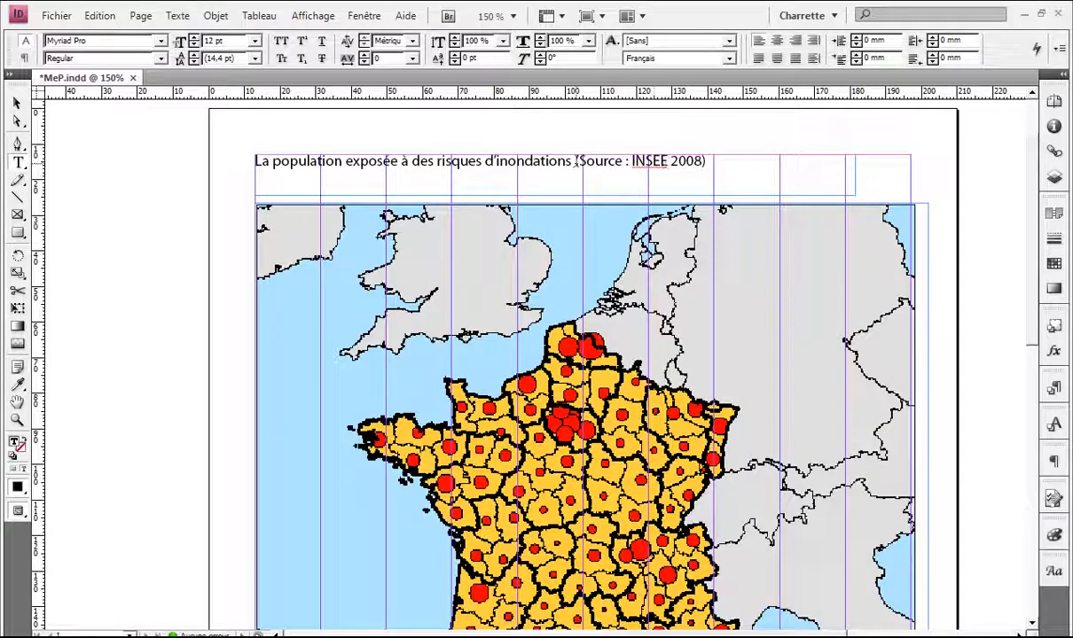
drag(574, 162, 730, 148)
key(Left)
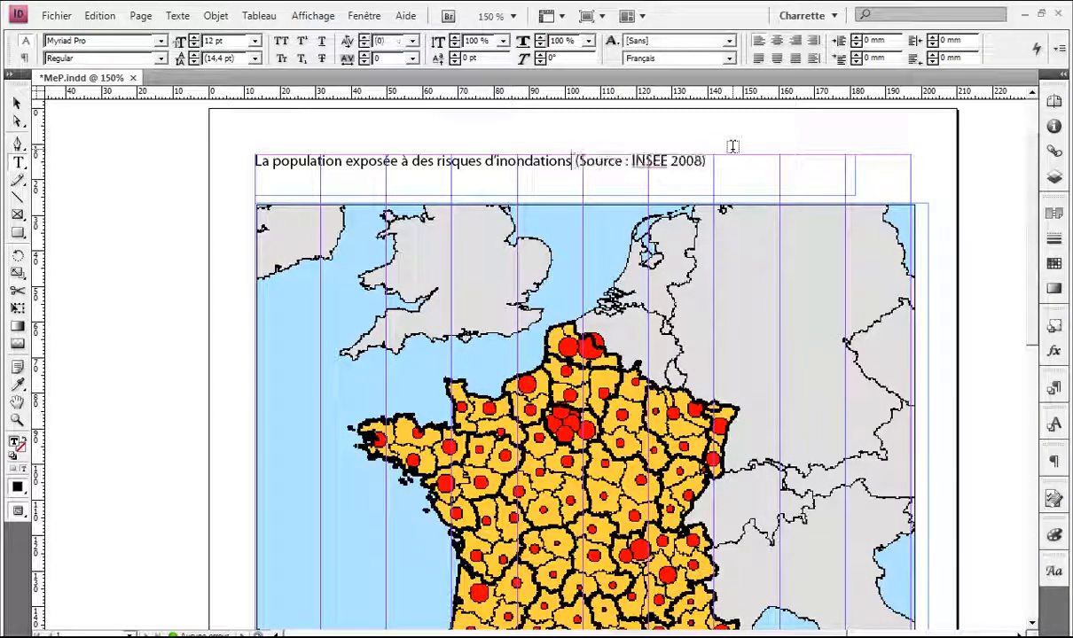
key(Right)
key(Return)
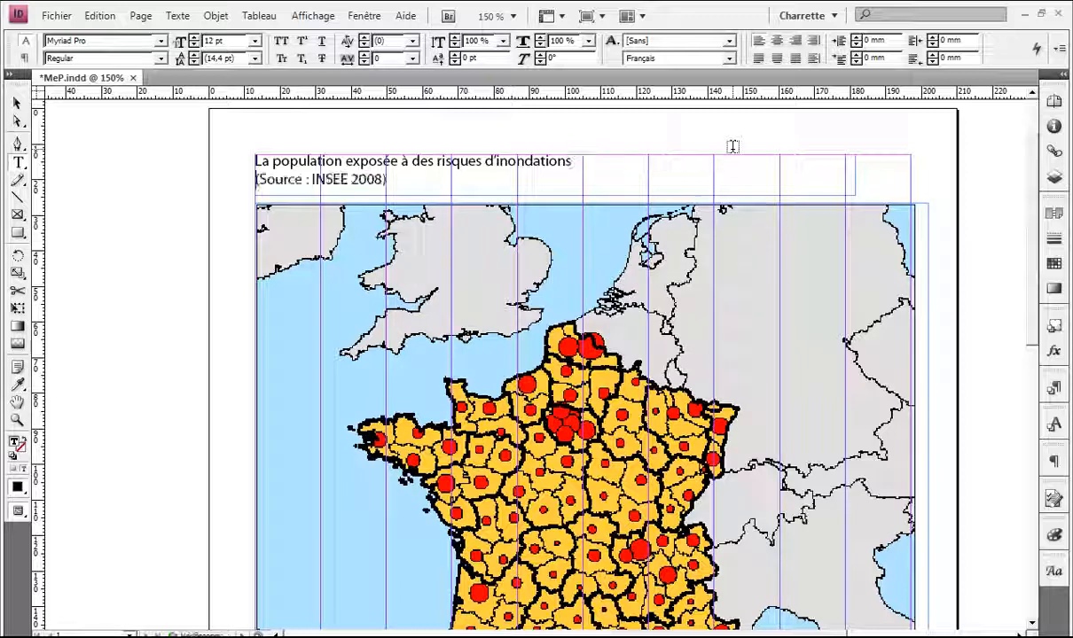
Step: Format the first title line in small capitals, 14 pt Semibold
drag(626, 157, 242, 152)
click(280, 58)
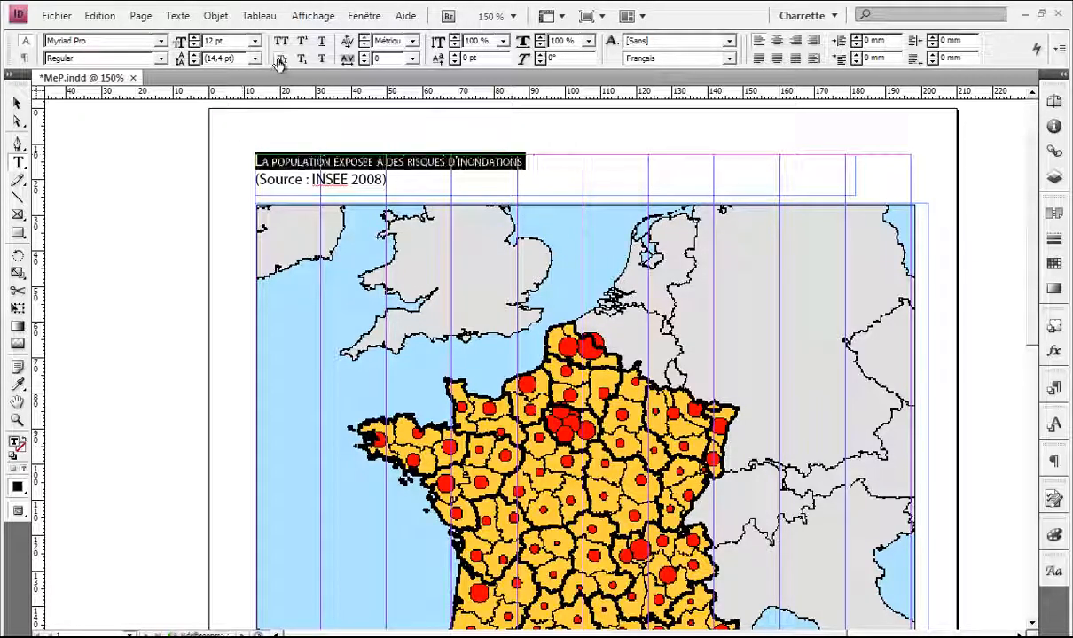
click(255, 41)
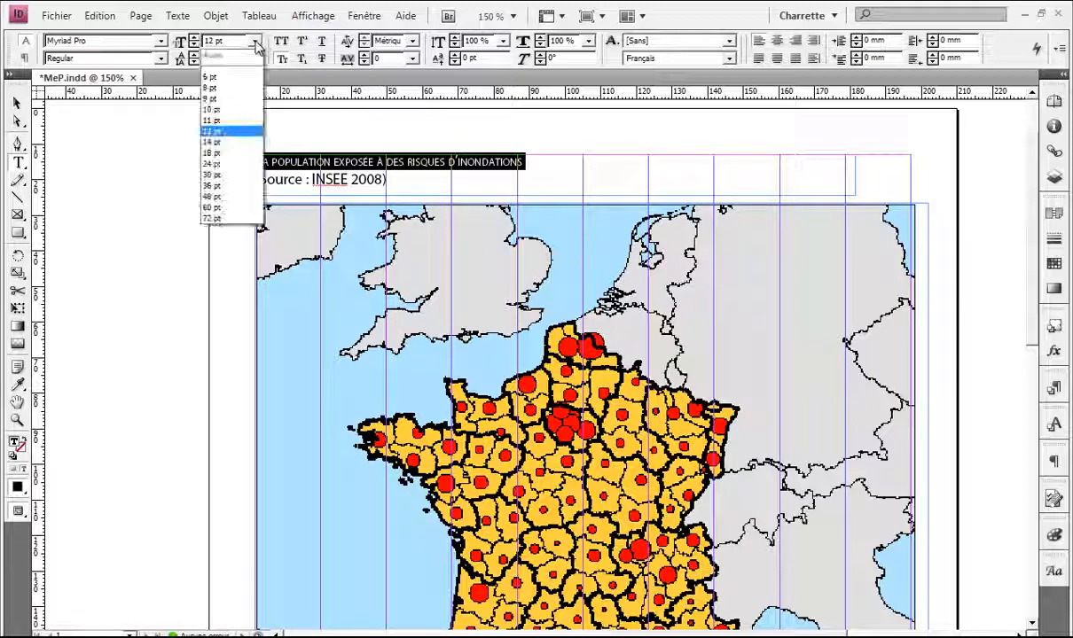
click(232, 147)
click(160, 57)
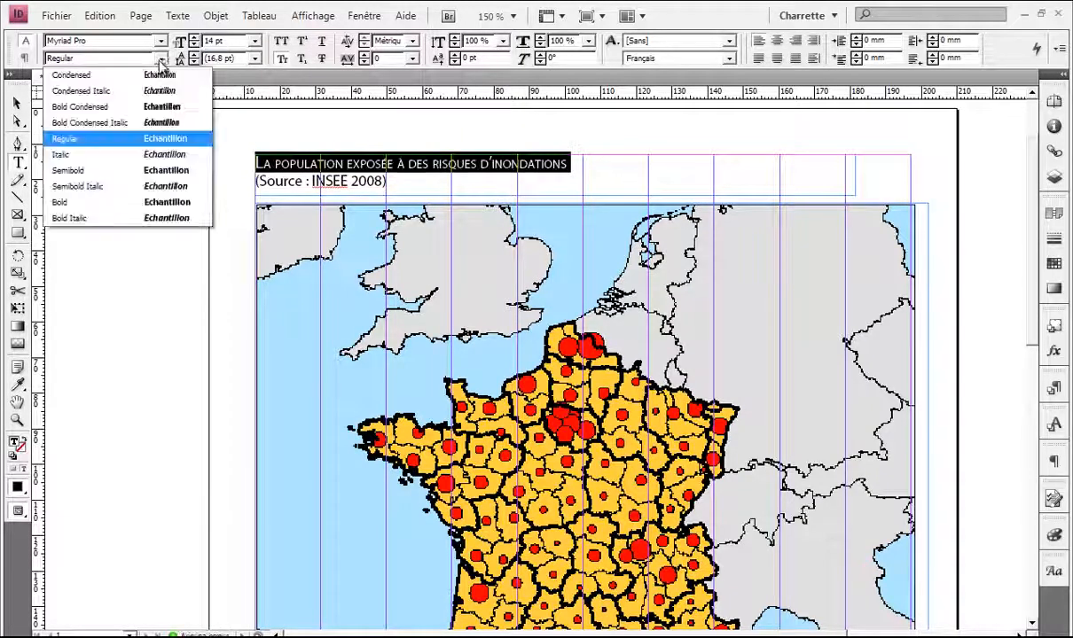
click(151, 162)
click(594, 163)
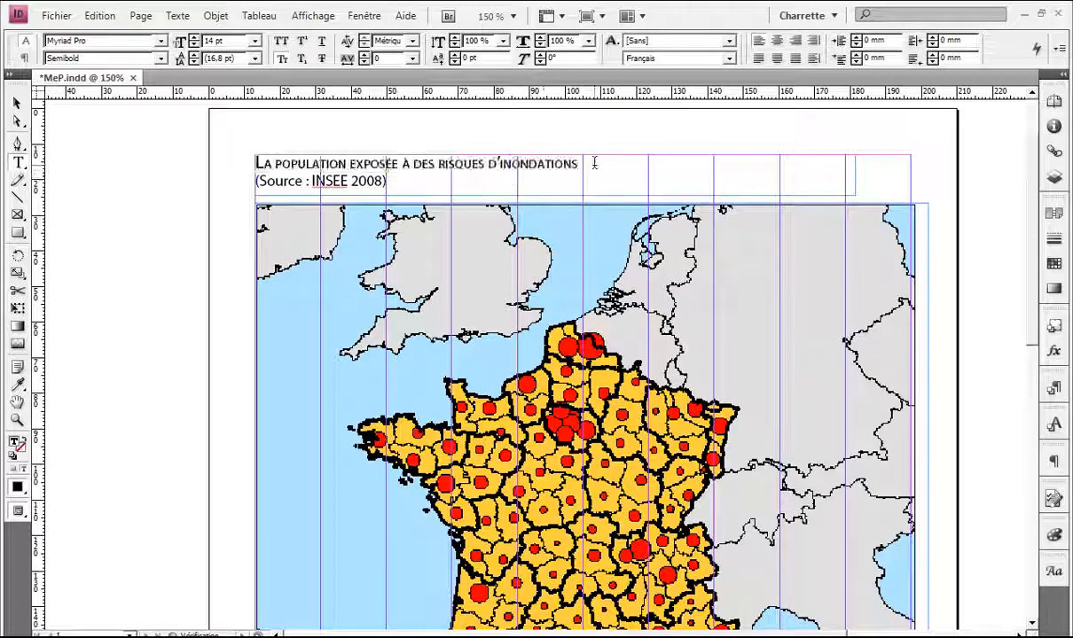
drag(581, 164, 277, 162)
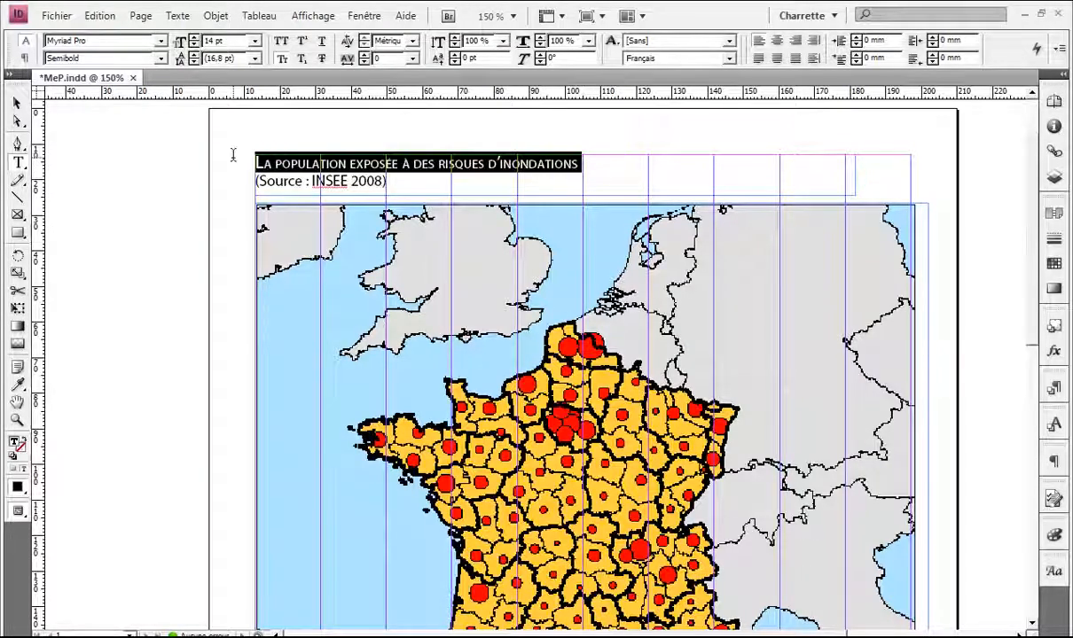
mouse_move(394, 181)
mouse_down()
mouse_move(312, 181)
mouse_move(387, 181)
mouse_up()
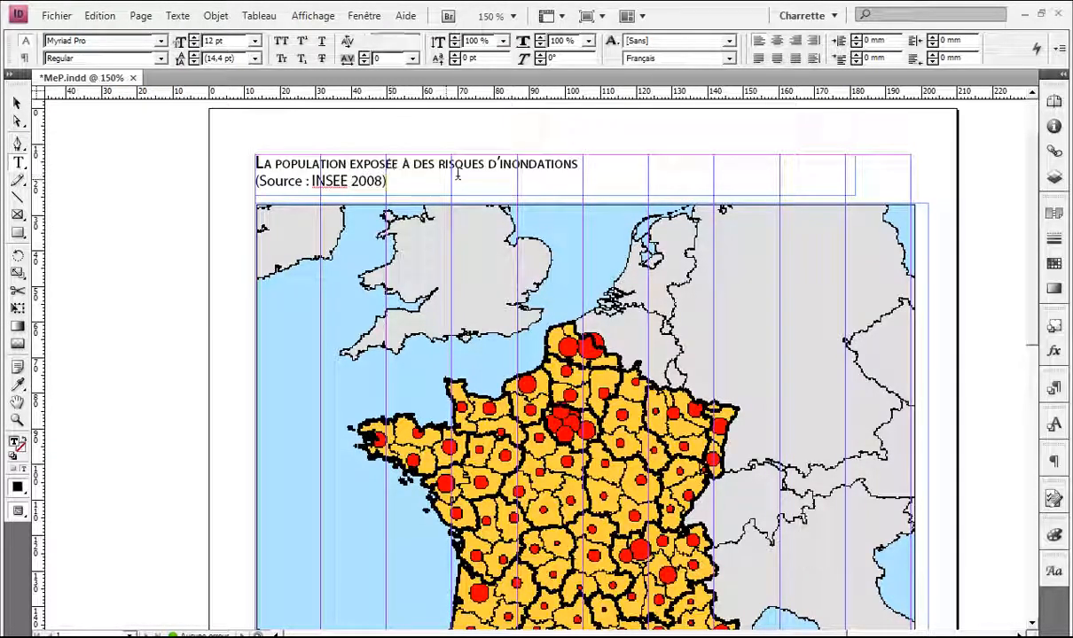
click(529, 145)
key(ctrl+Return)
key(Escape)
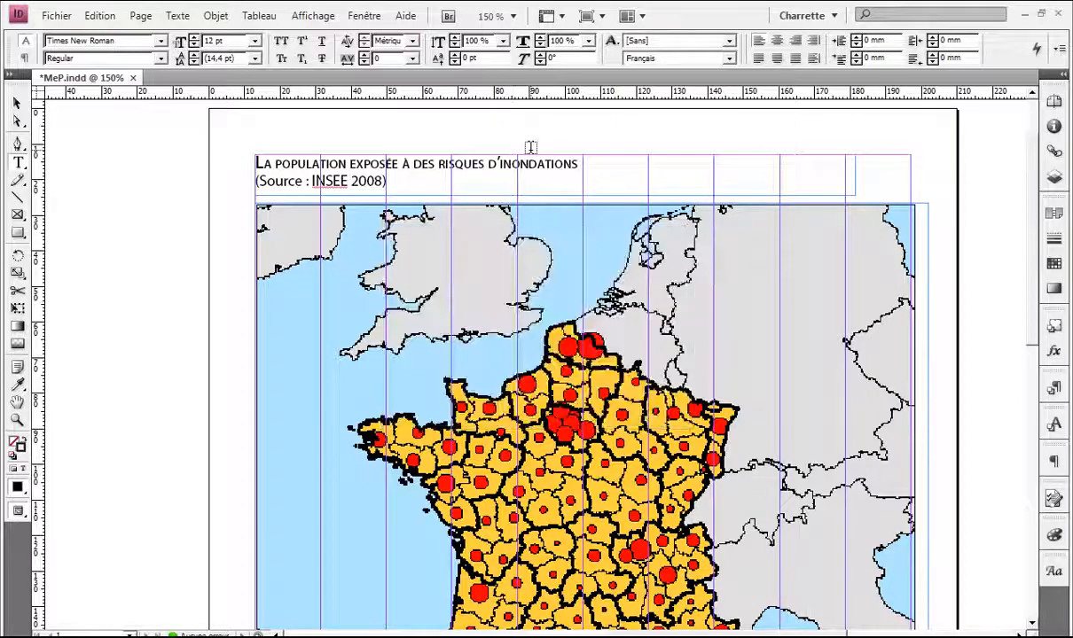
Step: Stop editing the title and switch to Preview screen mode
key(v)
key(w)
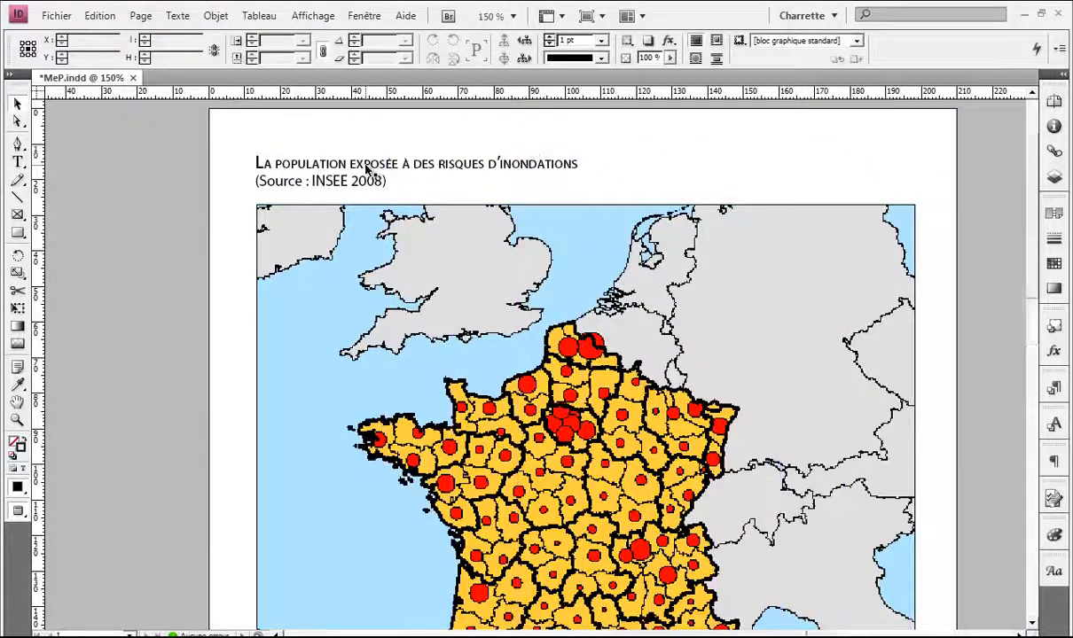
scroll(366, 169, up, 1)
scroll(366, 169, down, 3)
scroll(366, 168, down, 3)
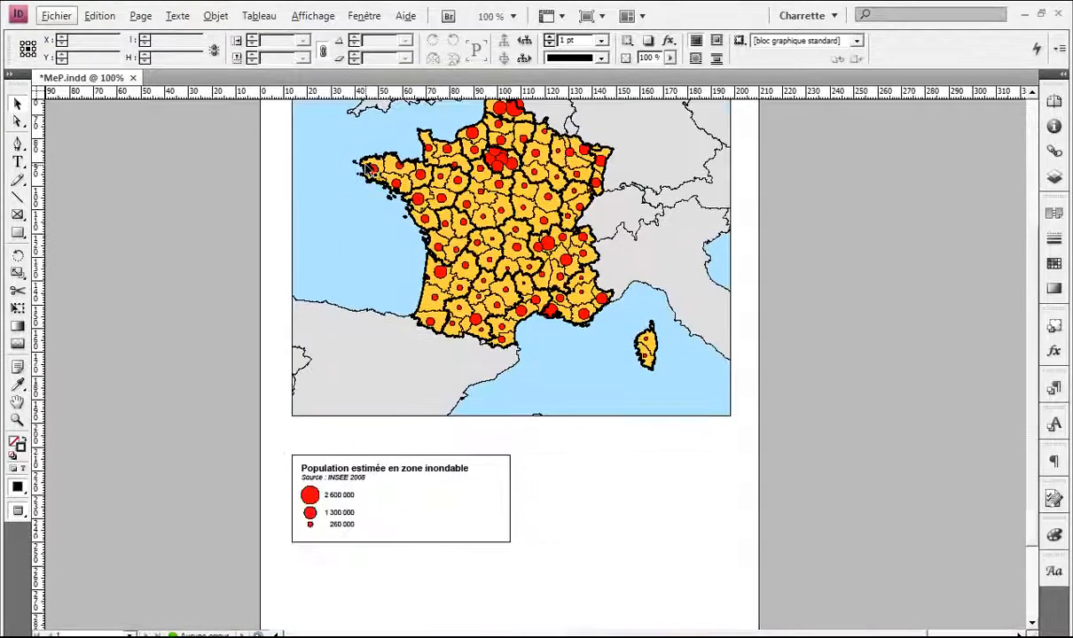
scroll(366, 169, down, 2)
scroll(390, 190, down, 1)
scroll(399, 339, up, 3)
Step: Crop the population legend frame's top, right and bottom edges to about 92.875 × 41.583 mm
click(364, 530)
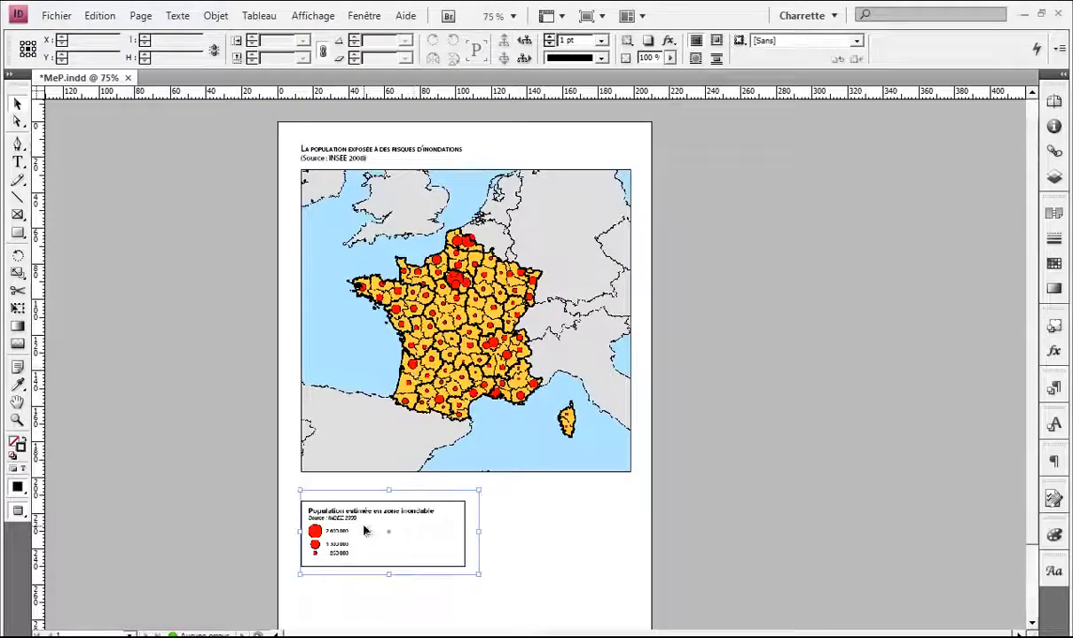
scroll(337, 494, up, 1)
drag(327, 484, 305, 325)
scroll(297, 342, up, 2)
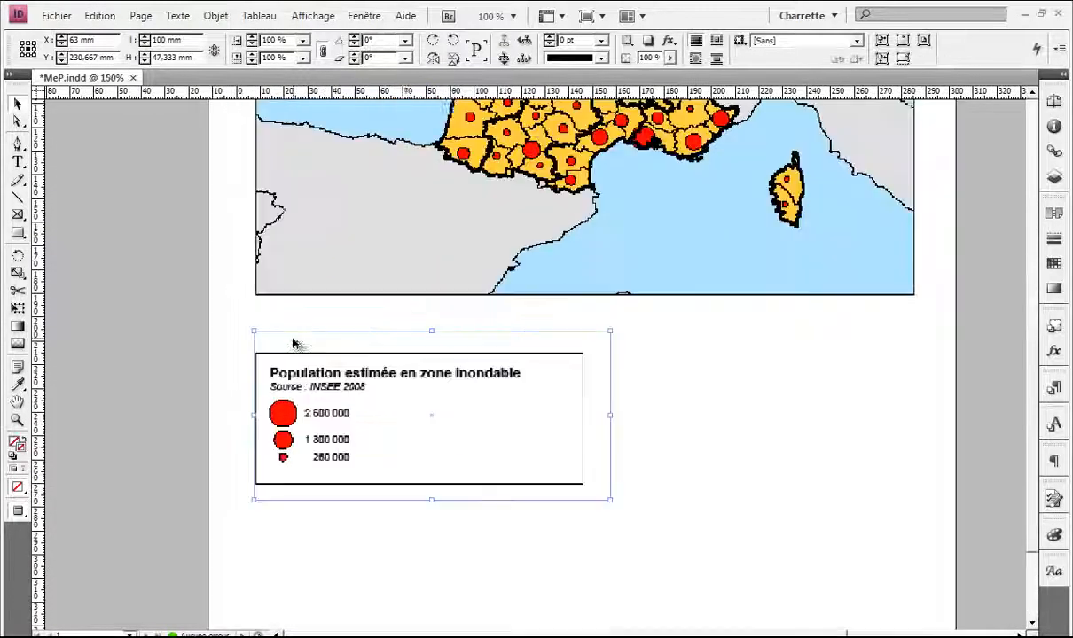
scroll(406, 344, up, 2)
drag(456, 303, 448, 344)
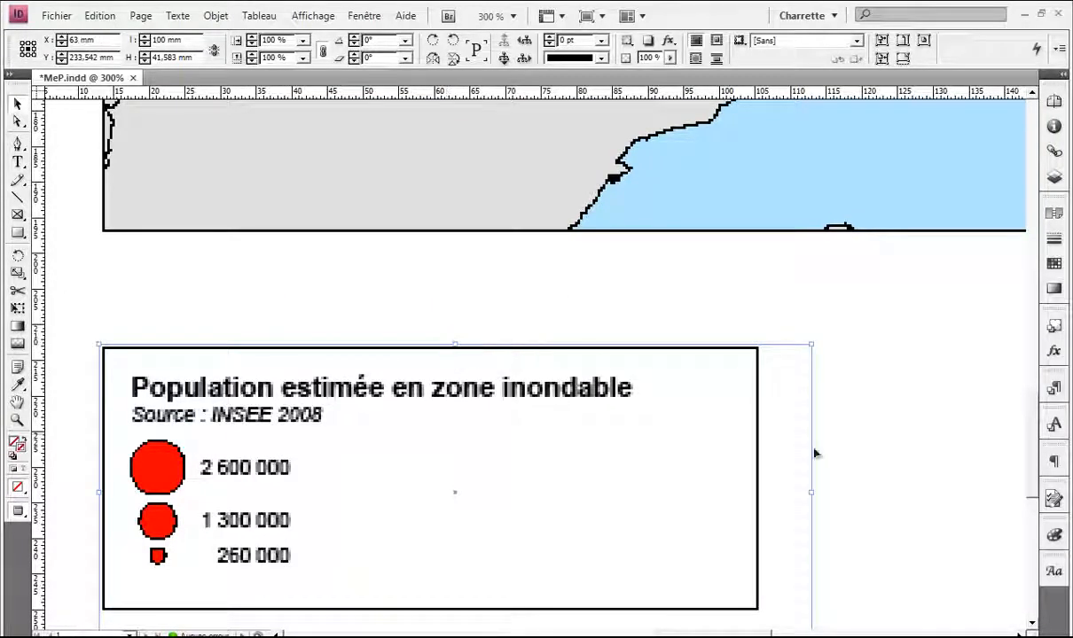
drag(810, 494, 760, 490)
scroll(735, 429, down, 3)
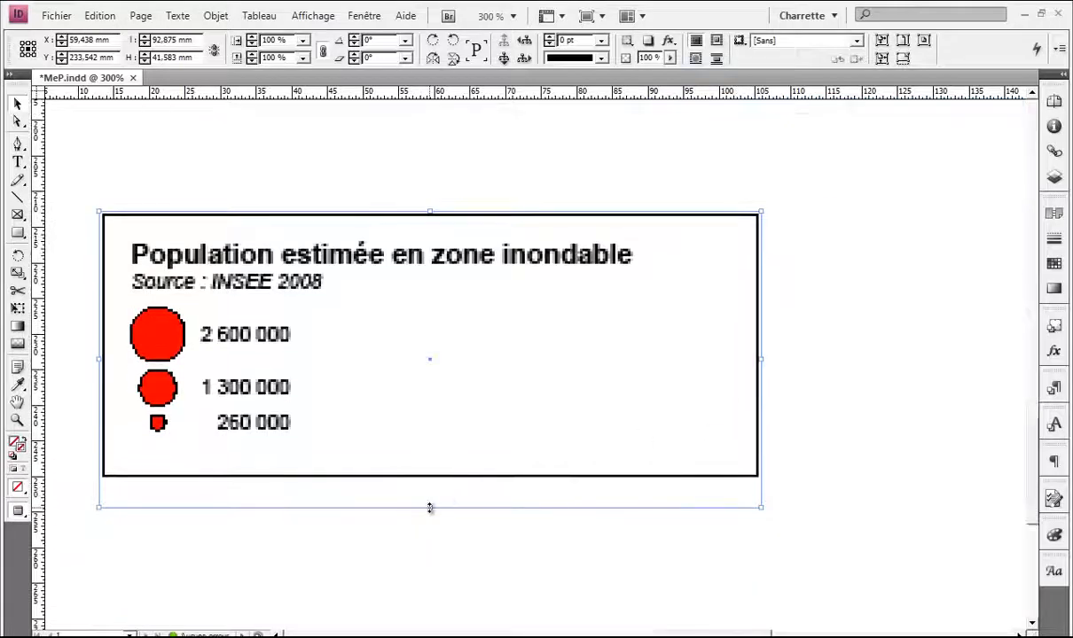
drag(430, 507, 427, 479)
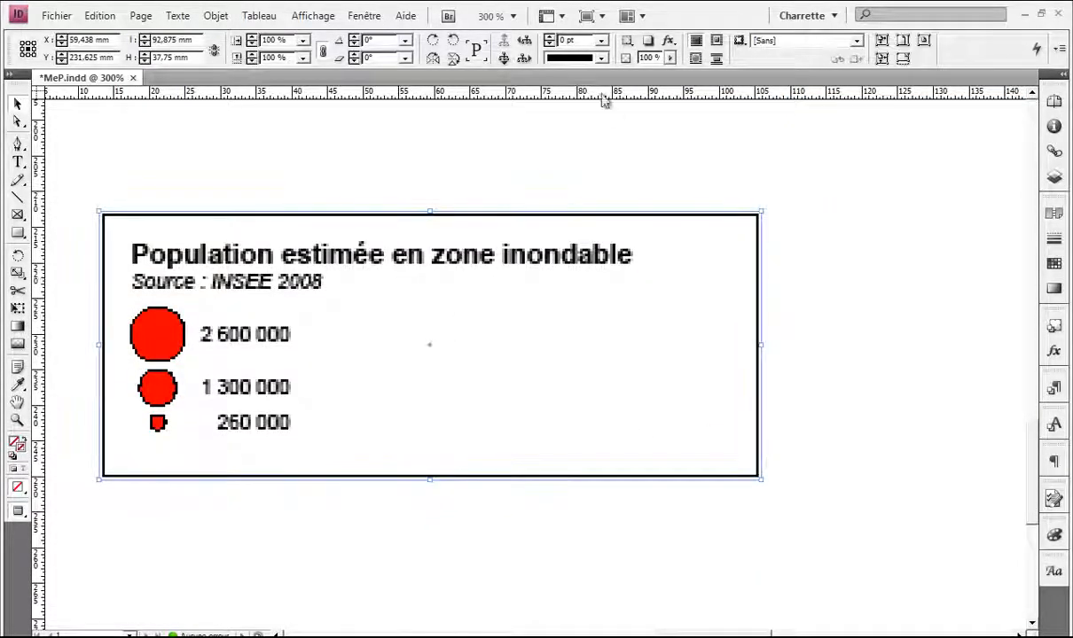
Step: Give the population legend frame a near-black stroke, chosen in the Color Picker, with 2 pt weight
double_click(19, 447)
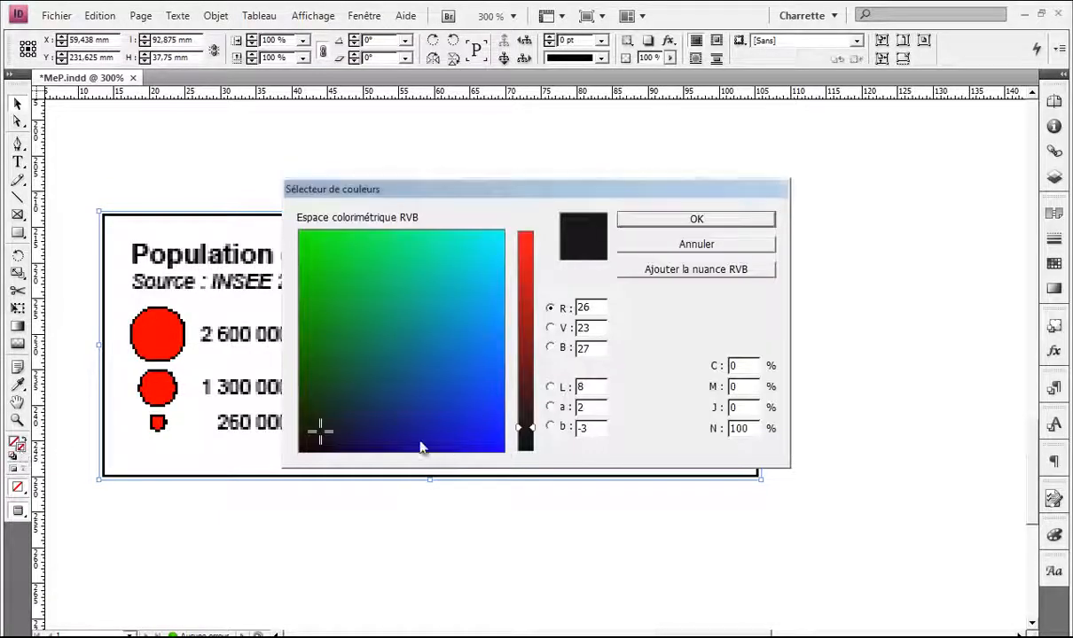
drag(526, 431, 522, 443)
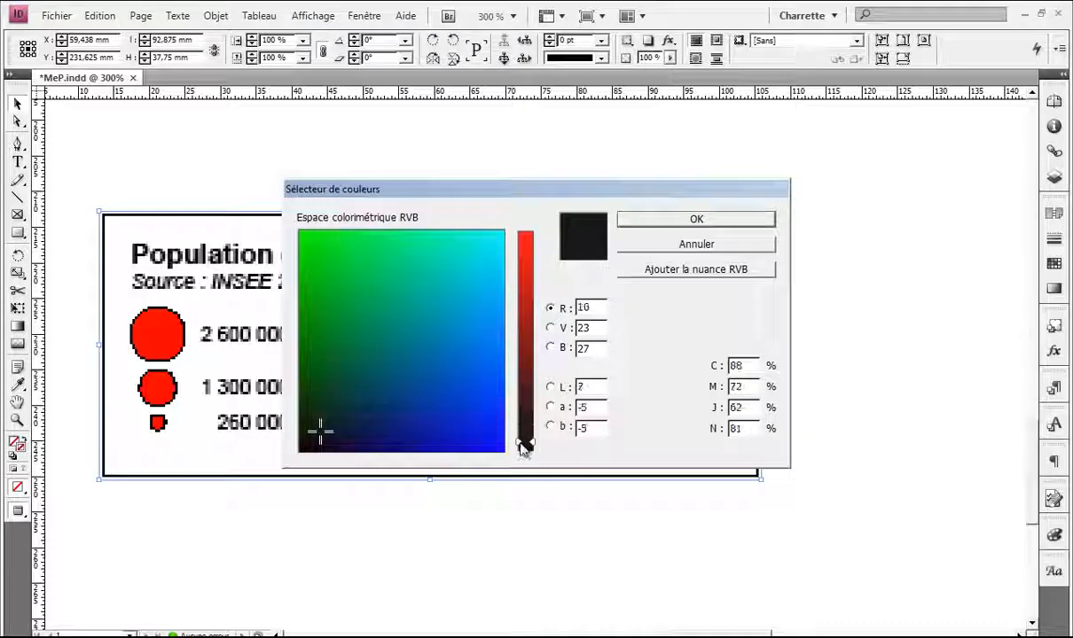
click(688, 220)
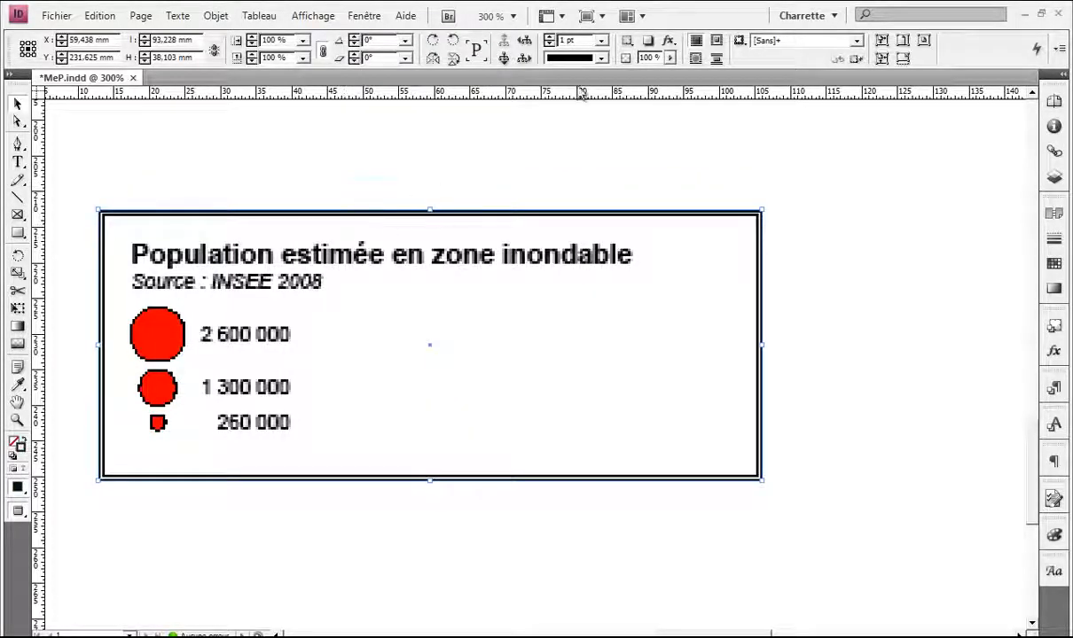
right_click(347, 298)
click(230, 324)
click(603, 41)
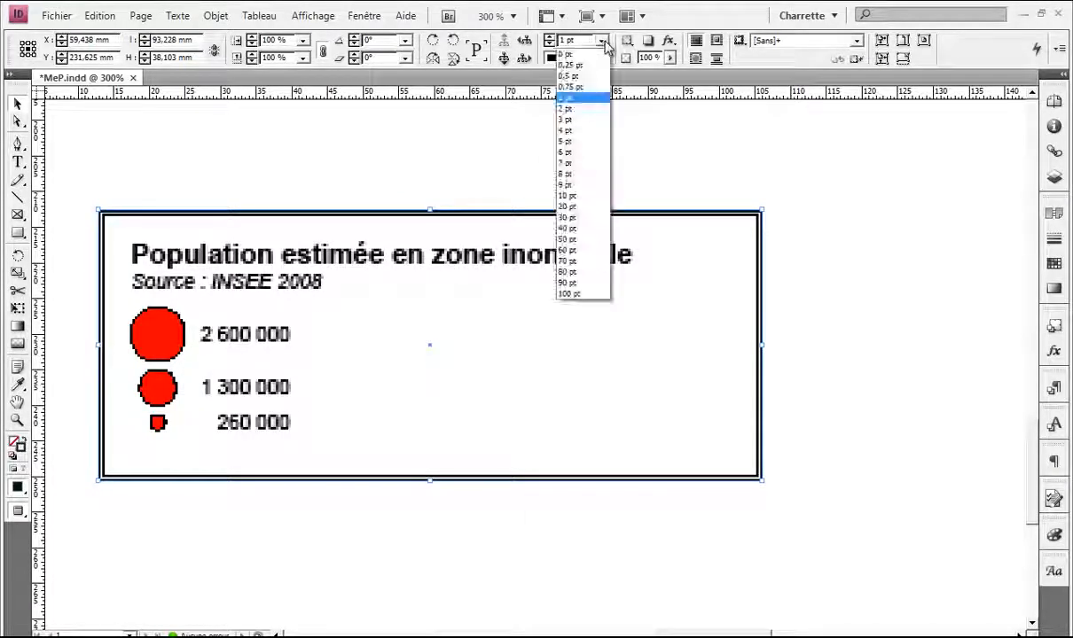
click(585, 118)
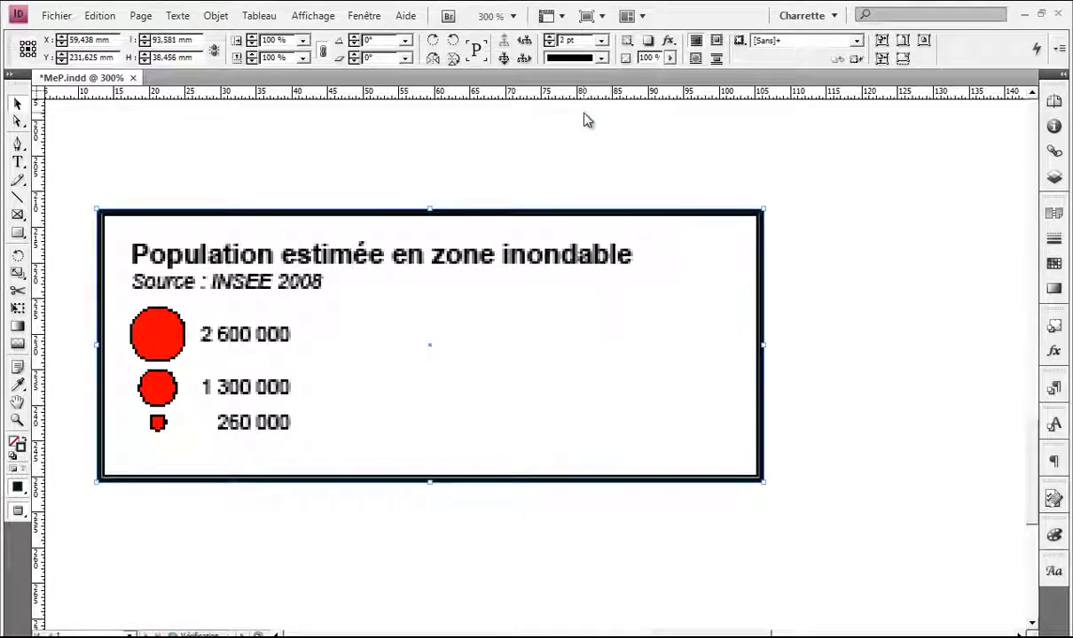
scroll(875, 268, down, 2)
click(685, 355)
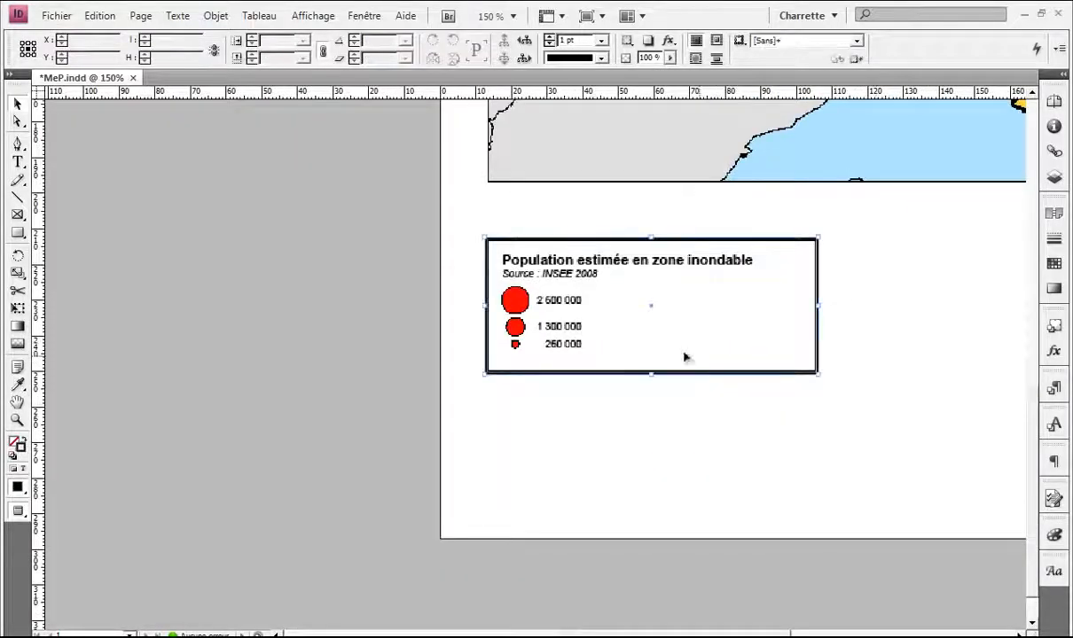
Step: Move the population legend up onto the lower edge of the France map
scroll(640, 348, up, 2)
drag(494, 432, 505, 233)
scroll(483, 257, up, 3)
drag(644, 319, 296, 338)
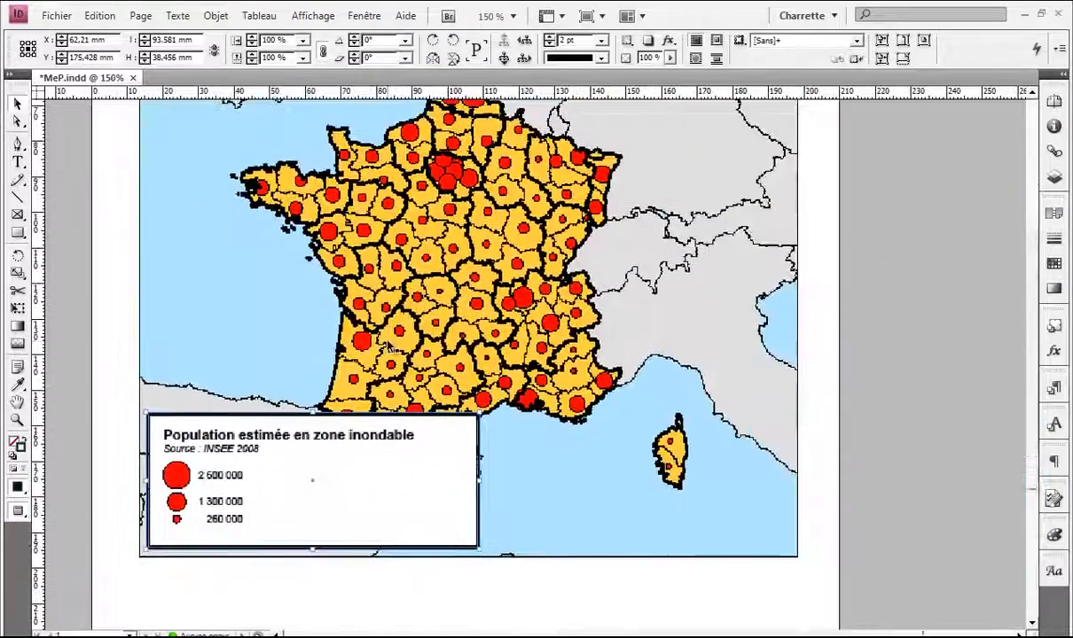
scroll(390, 347, down, 1)
scroll(395, 348, up, 1)
scroll(393, 349, up, 1)
scroll(396, 348, down, 2)
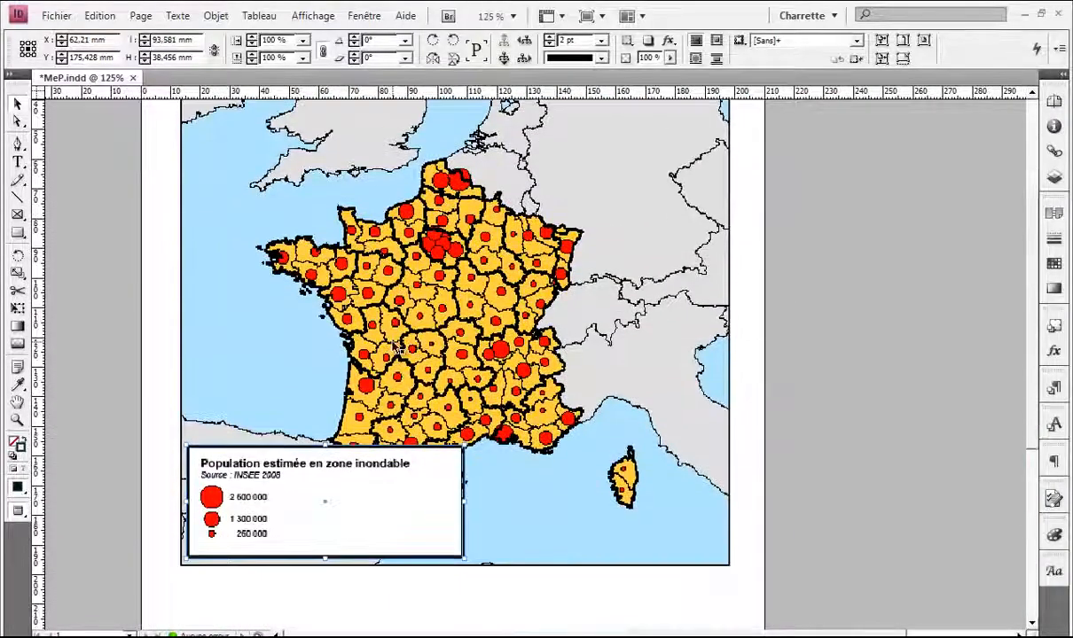
scroll(397, 348, up, 1)
scroll(397, 346, down, 1)
mouse_move(316, 487)
mouse_down()
mouse_move(317, 184)
mouse_move(352, 450)
mouse_move(336, 493)
mouse_up()
scroll(336, 434, down, 1)
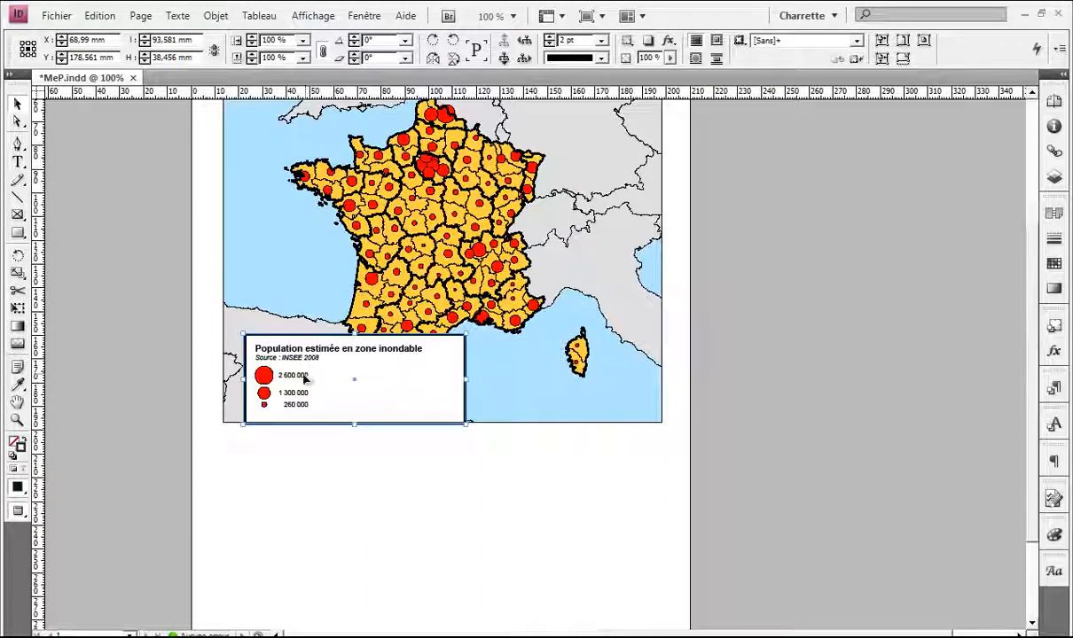
drag(305, 380, 292, 373)
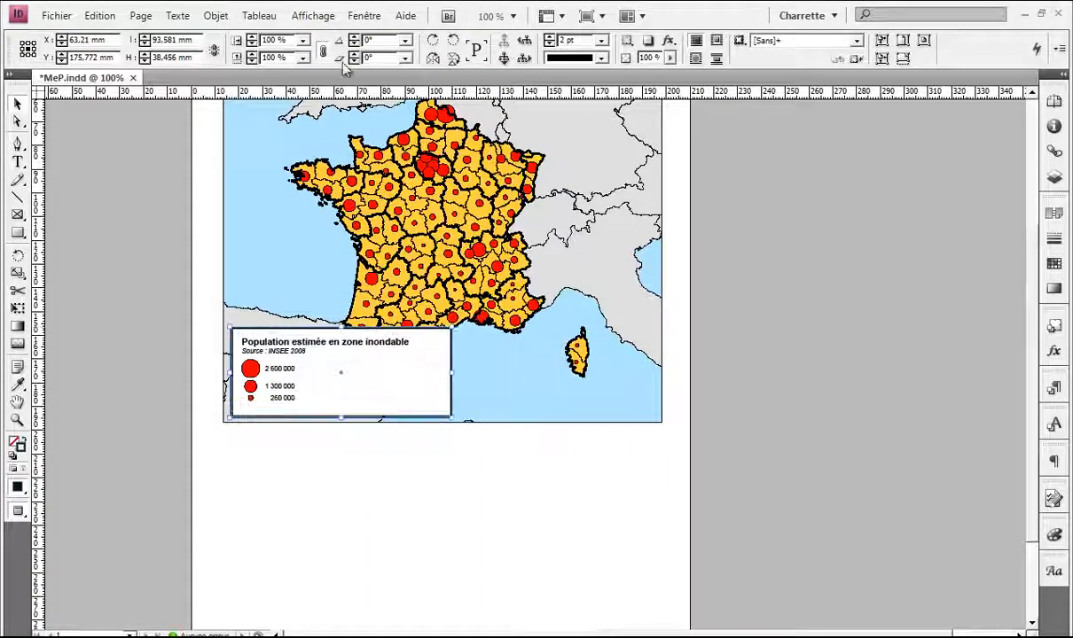
Step: Scale the legend to 75% and tuck it into the map's bottom-left corner
click(303, 41)
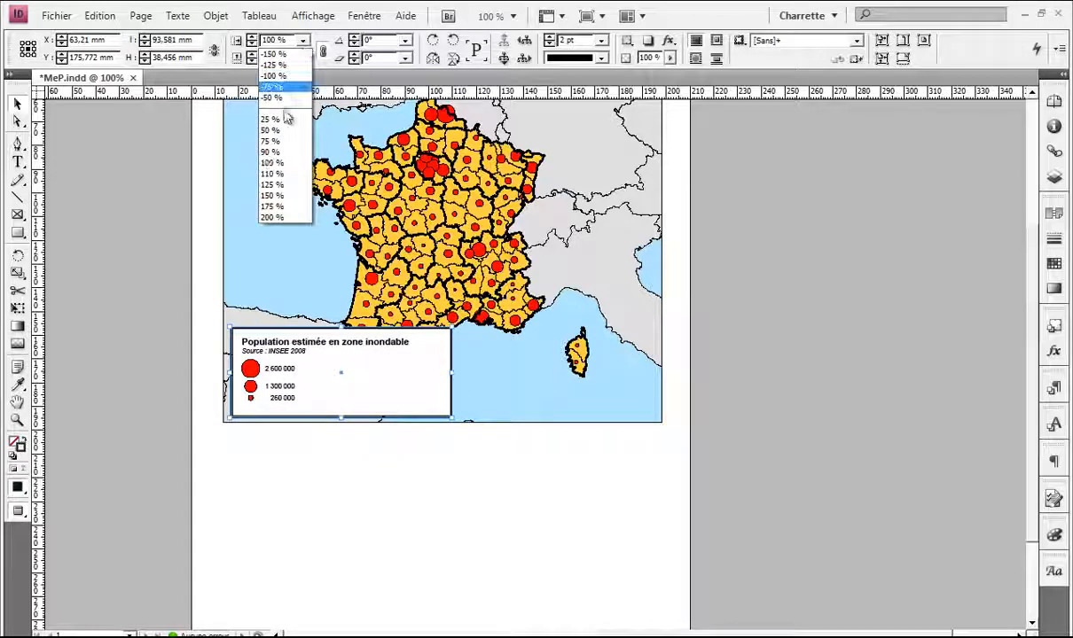
click(283, 142)
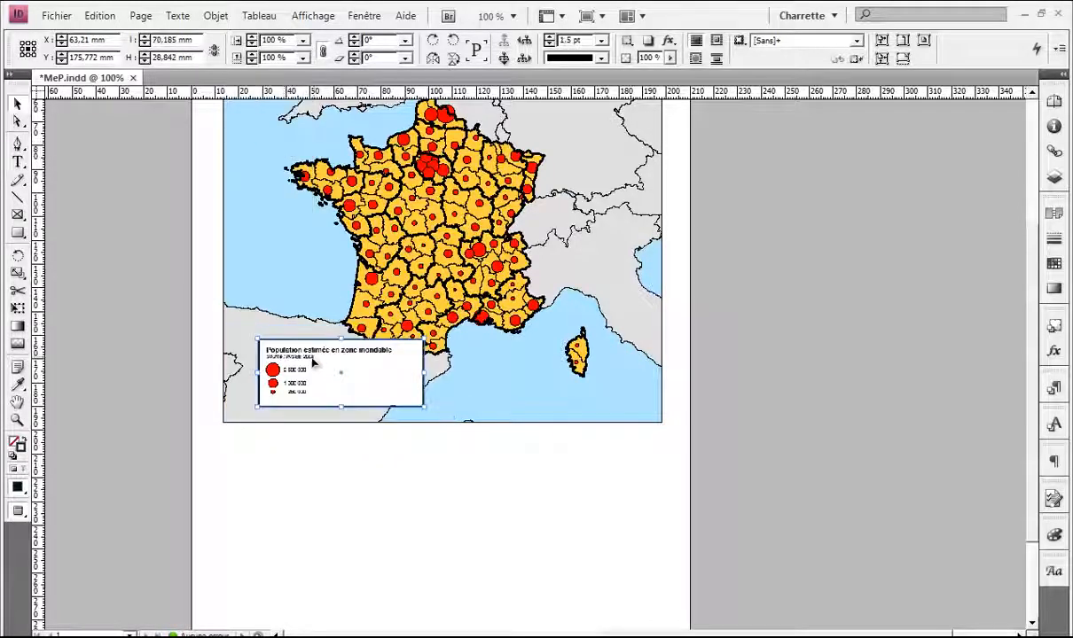
drag(312, 360, 265, 391)
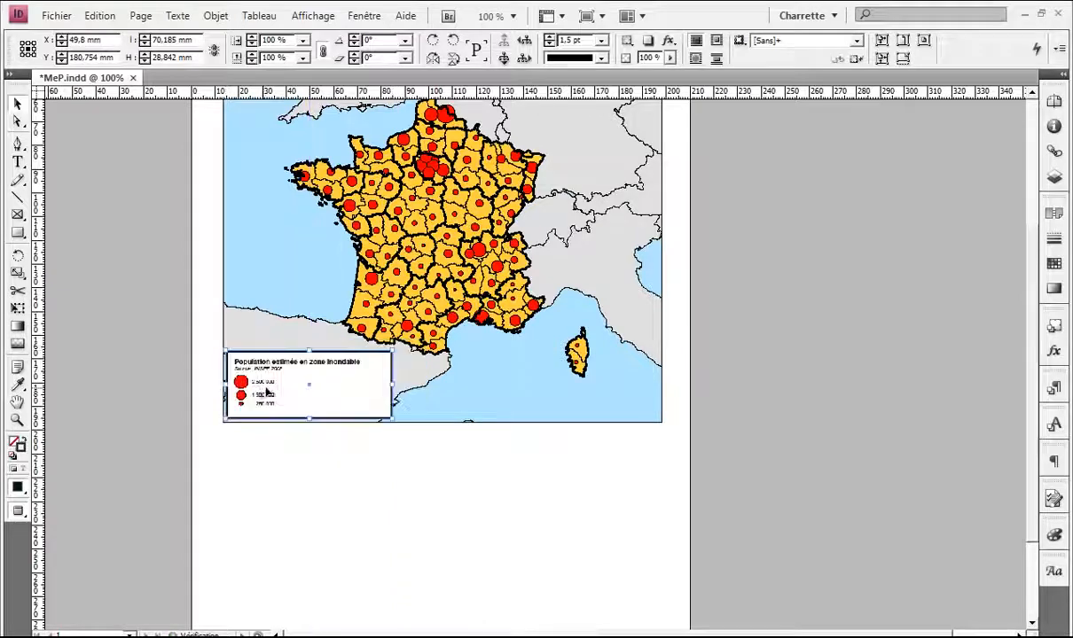
click(398, 444)
scroll(366, 377, up, 3)
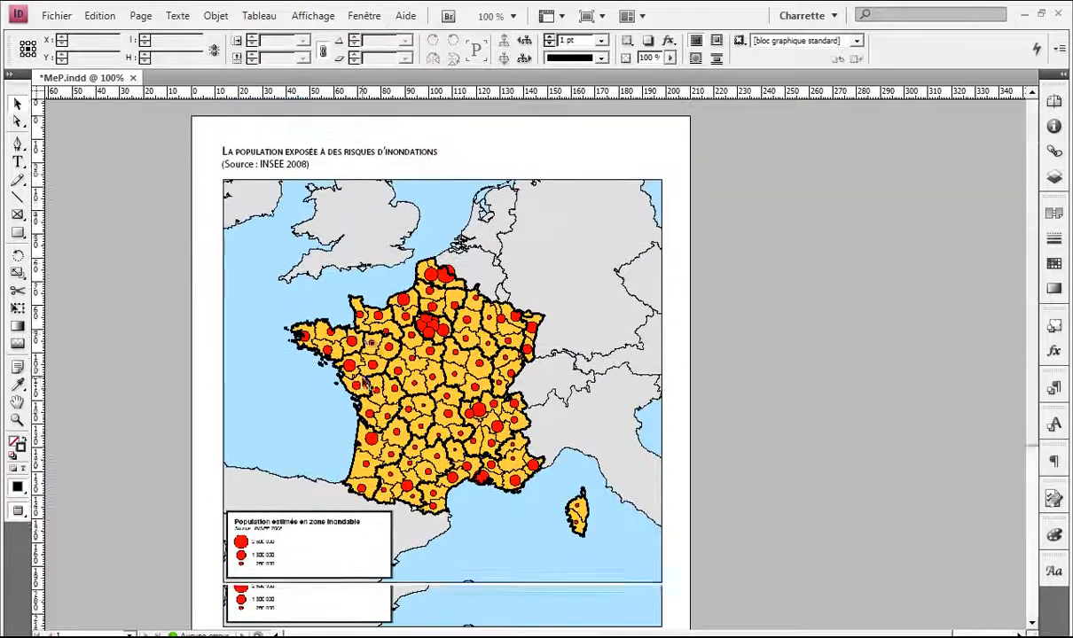
Step: Leave Preview mode, select the Bretagne map-and-legend group and zoom out to the whole page
scroll(365, 377, up, 3)
scroll(365, 376, down, 3)
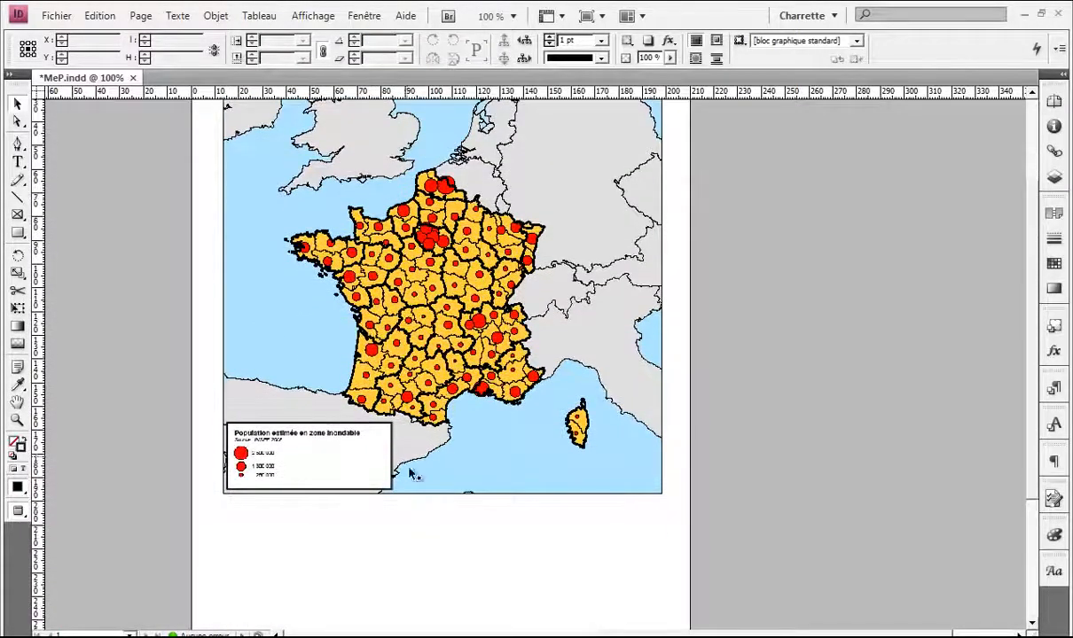
click(413, 501)
scroll(413, 507, down, 2)
click(468, 466)
scroll(455, 421, up, 2)
key(w)
scroll(792, 355, down, 3)
click(884, 377)
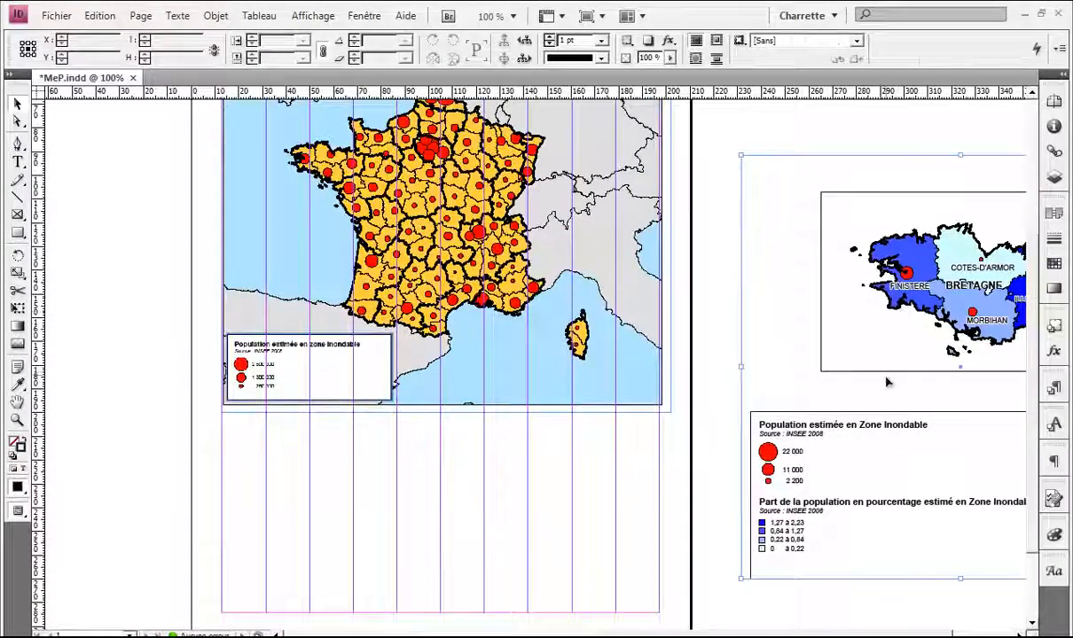
drag(851, 430, 773, 413)
key(ctrl+minus)
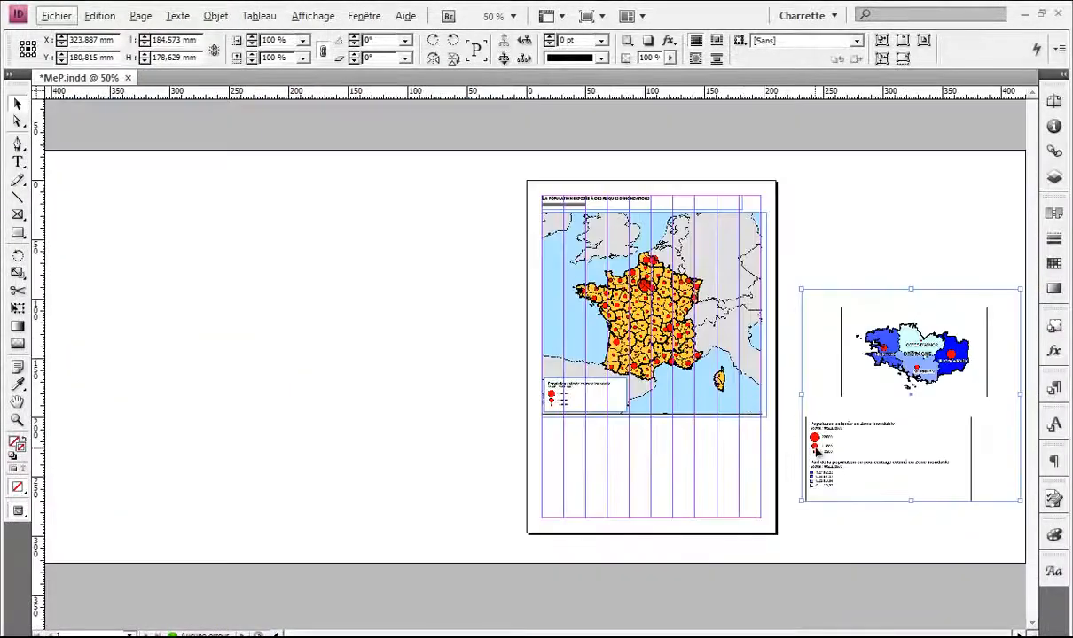
Step: Alt-drag a copy of the Bretagne group, crop it to the legends, scale to 75%, and place it below the France map
drag(816, 450, 365, 387)
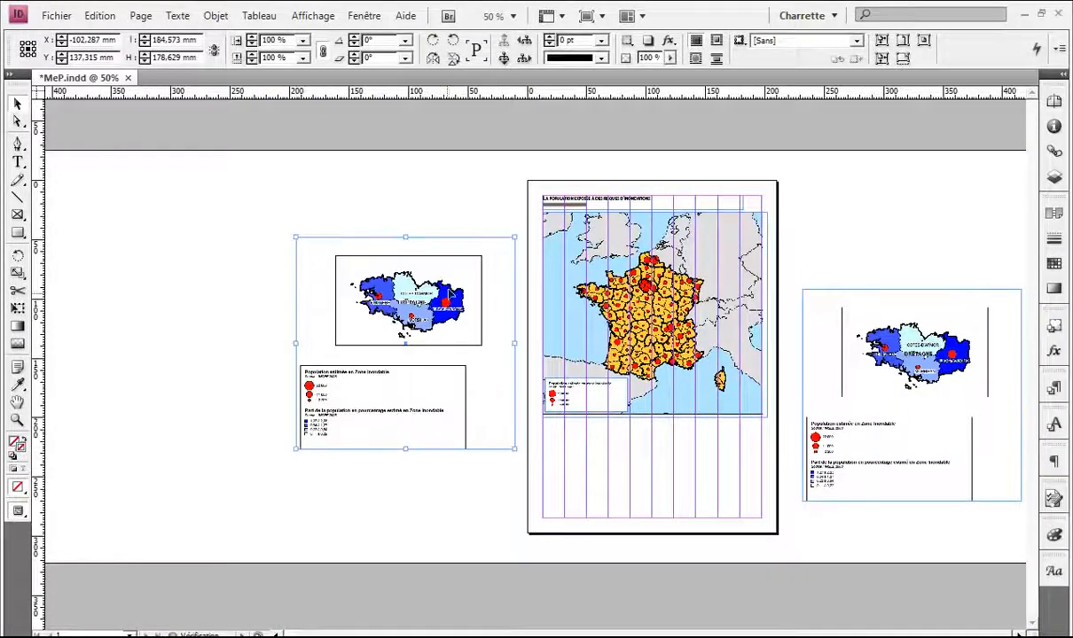
drag(514, 238, 471, 359)
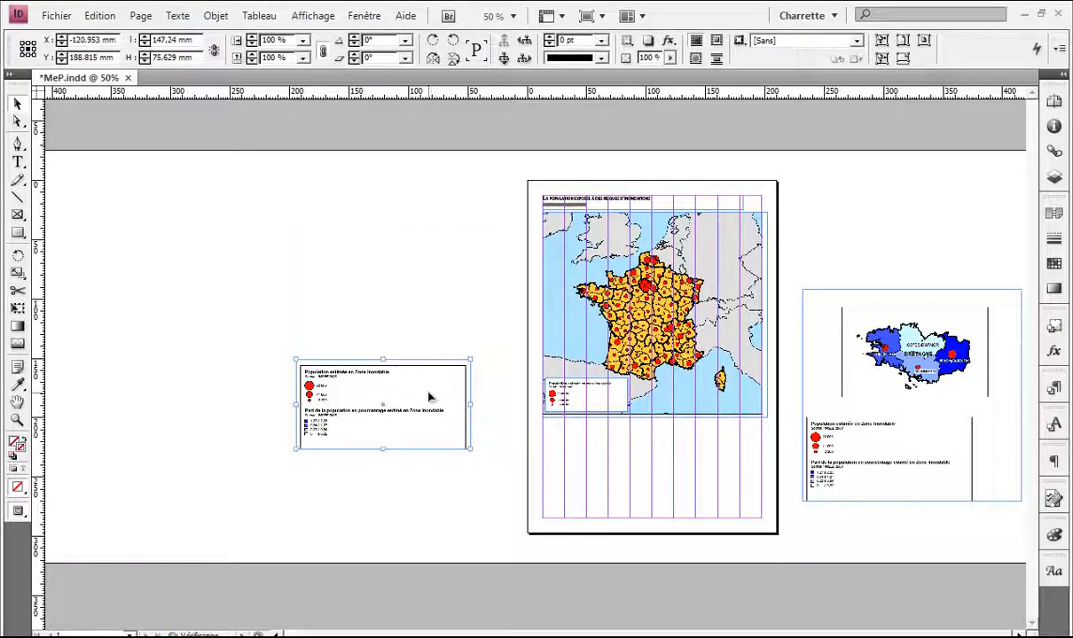
click(303, 57)
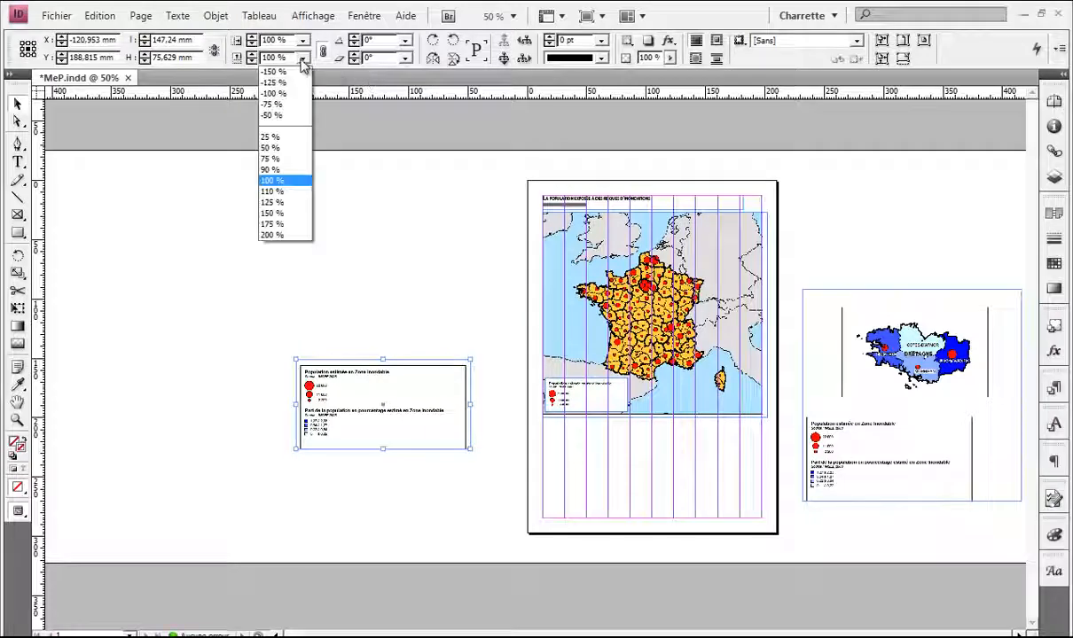
click(275, 159)
drag(355, 399, 645, 434)
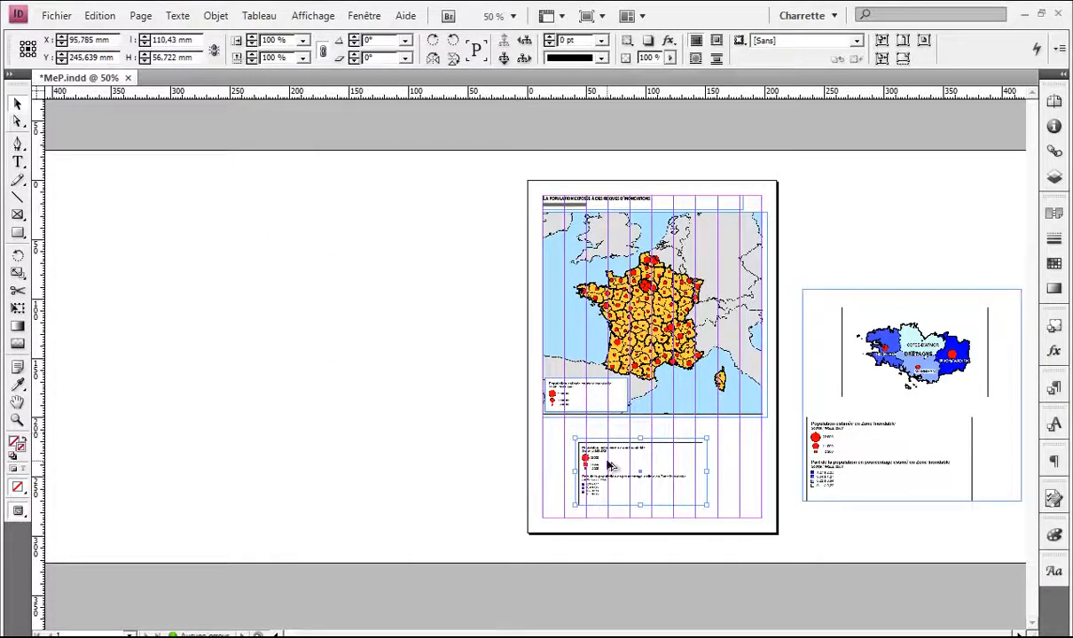
scroll(608, 466, up, 3)
drag(749, 427, 287, 263)
scroll(370, 378, down, 1)
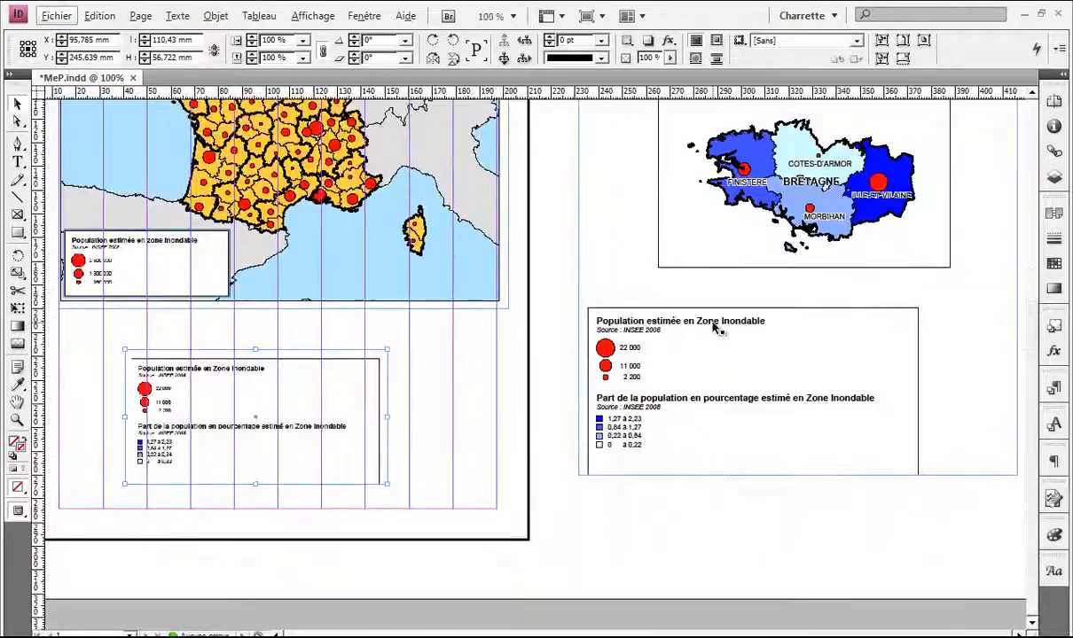
Step: Crop the legends off the Bretagne map frame, shrink it, and set it beside the lower legend
click(716, 328)
scroll(716, 328, down, 1)
drag(691, 516, 732, 381)
scroll(620, 363, up, 1)
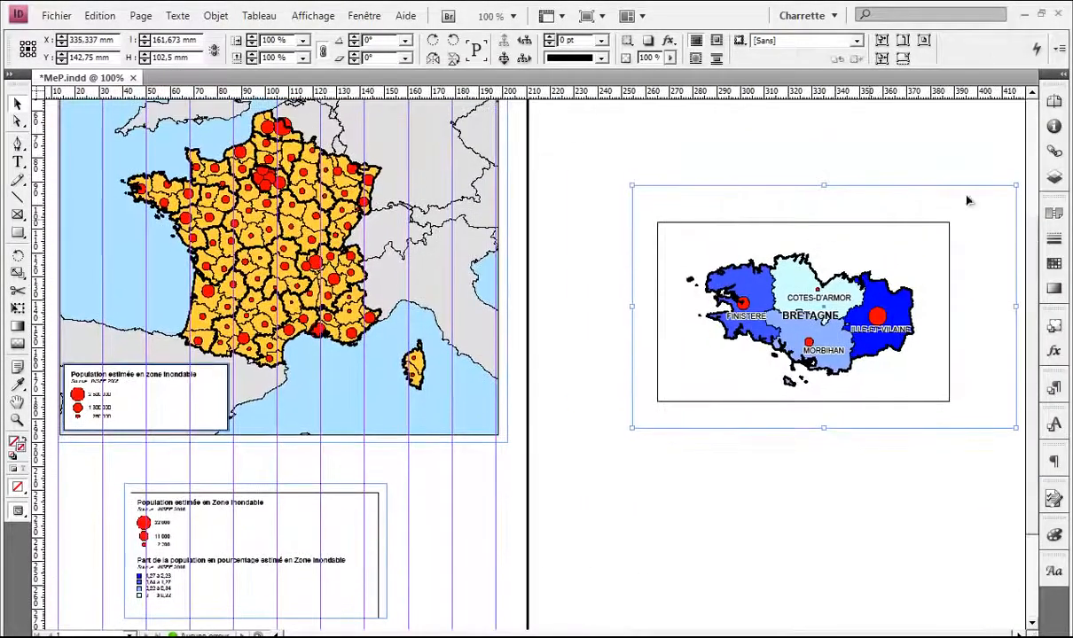
drag(1016, 186, 952, 219)
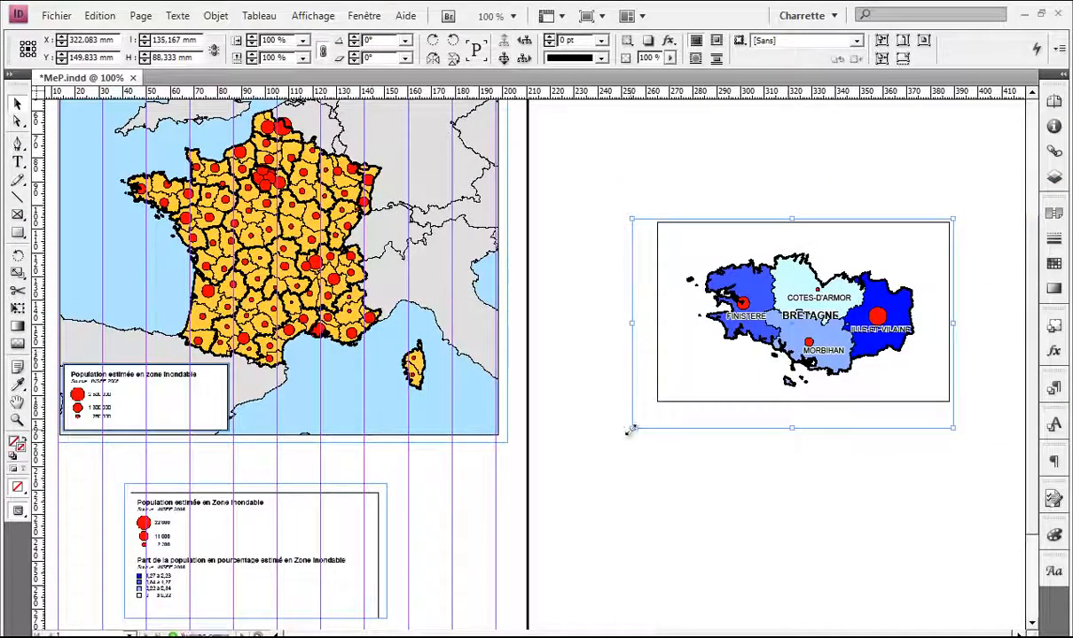
drag(630, 429, 652, 406)
drag(604, 383, 681, 312)
drag(848, 247, 605, 480)
Step: Move the two-part legend to the page's lower left and slide the Bretagne map left
scroll(238, 326, up, 2)
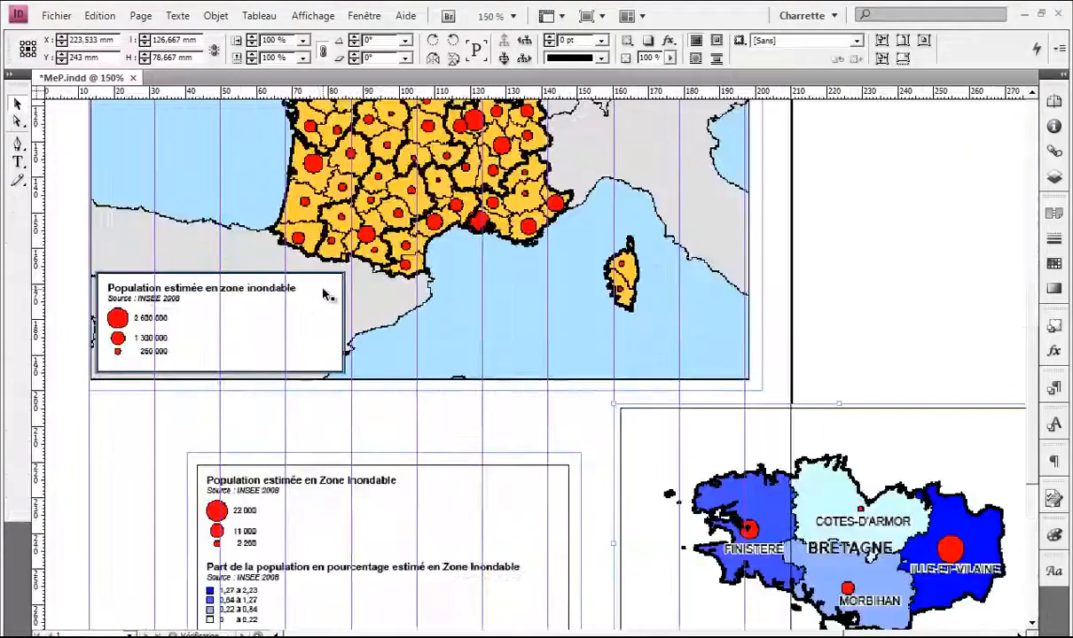
scroll(326, 293, up, 3)
scroll(402, 248, down, 2)
scroll(402, 249, down, 1)
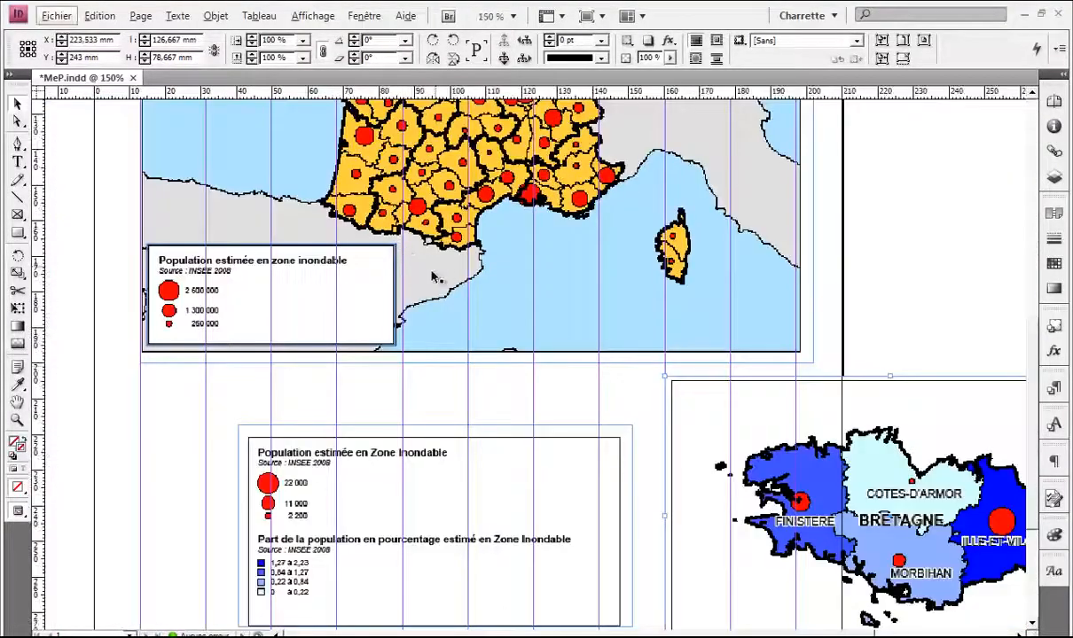
drag(396, 364, 495, 388)
scroll(239, 324, up, 2)
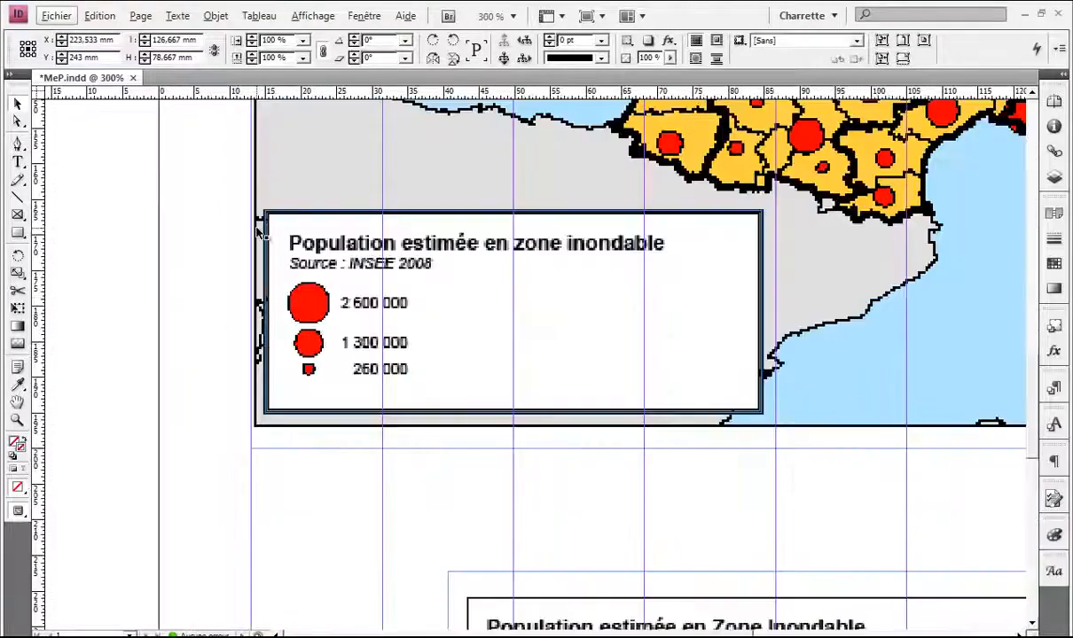
scroll(707, 418, down, 1)
drag(741, 451, 344, 311)
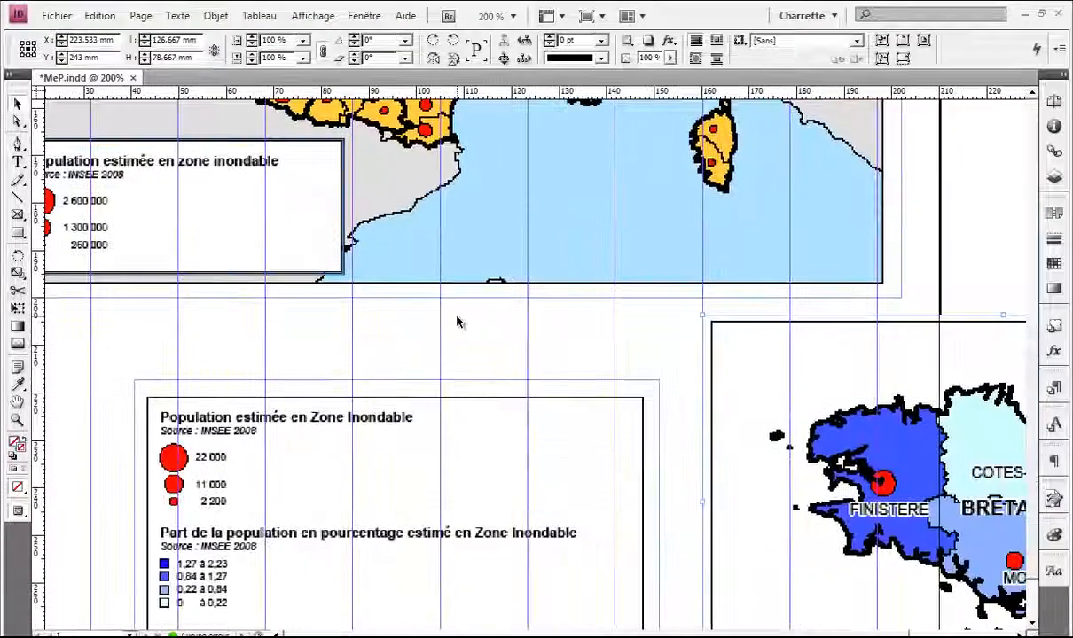
scroll(459, 321, down, 2)
drag(504, 411, 543, 350)
drag(447, 396, 338, 448)
drag(654, 343, 397, 347)
Step: Nudge the France map slightly left and push the legend to the page's left edge
scroll(424, 335, up, 2)
scroll(424, 334, up, 10)
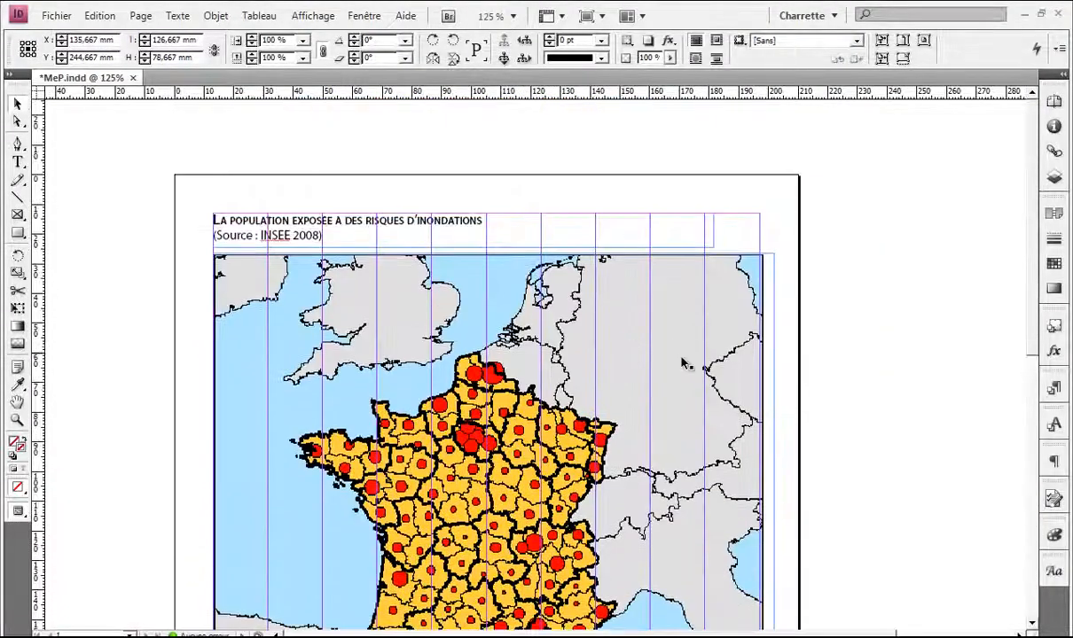
scroll(651, 344, down, 10)
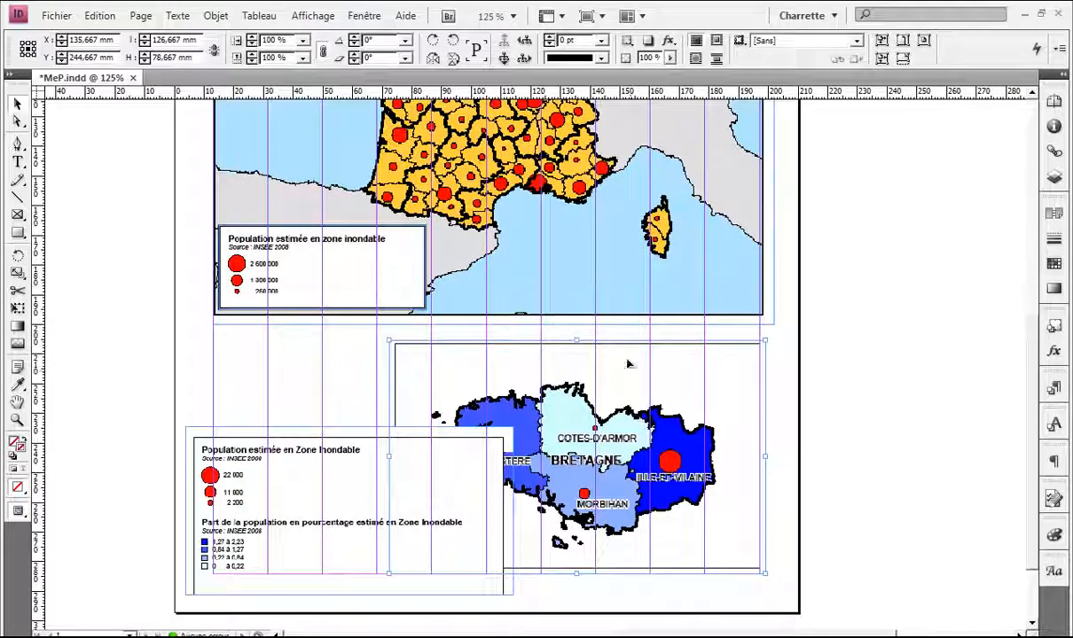
drag(584, 294, 563, 257)
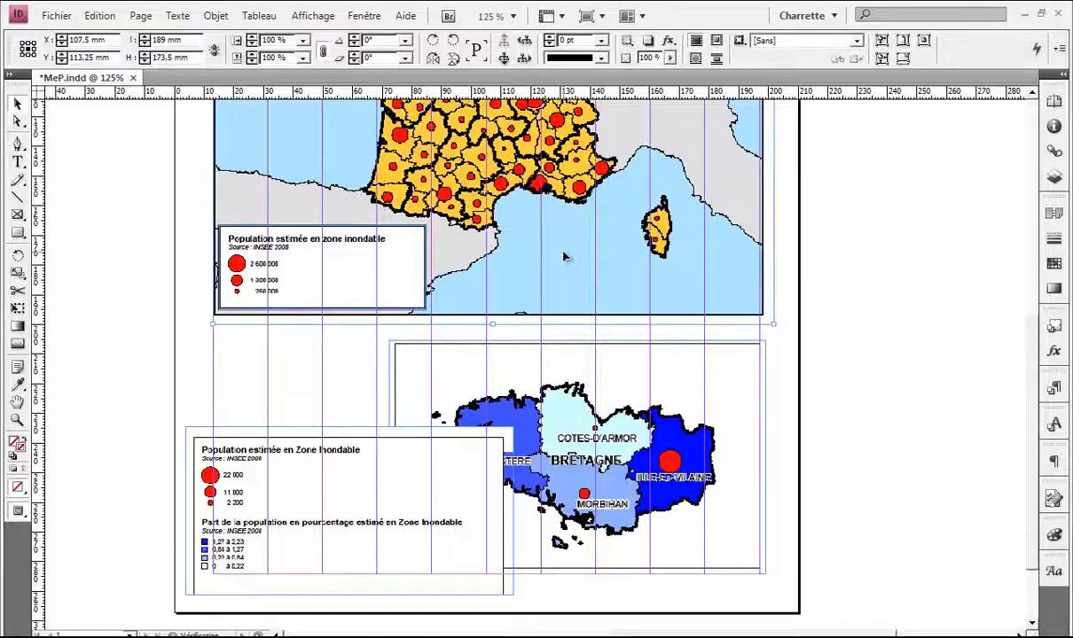
key(Left)
key(Left)
key(Left)
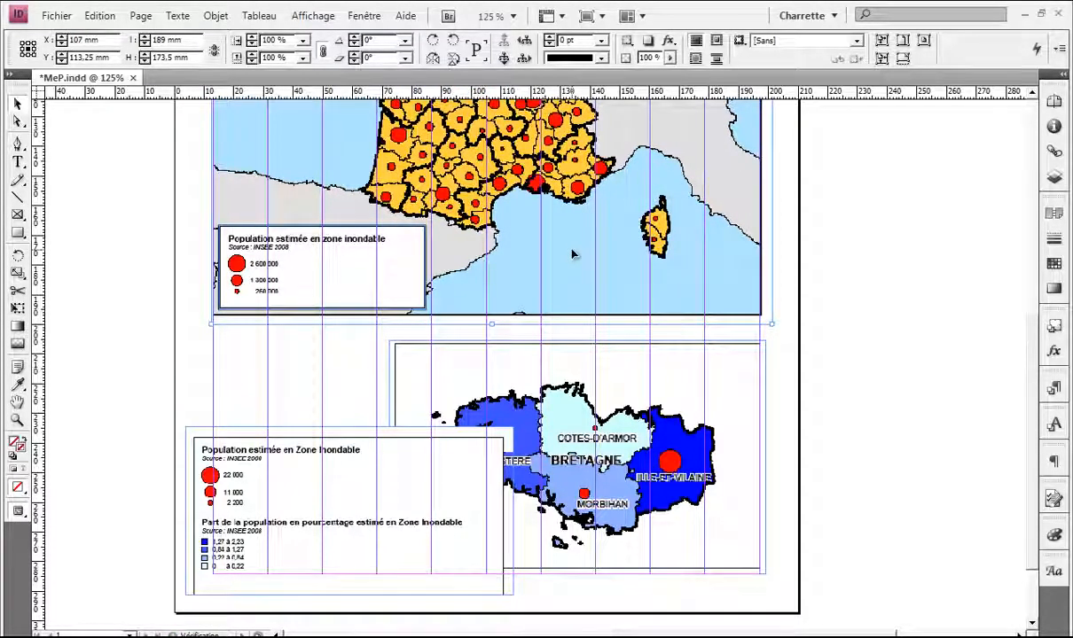
scroll(584, 283, down, 1)
drag(498, 372, 622, 323)
drag(479, 410, 259, 436)
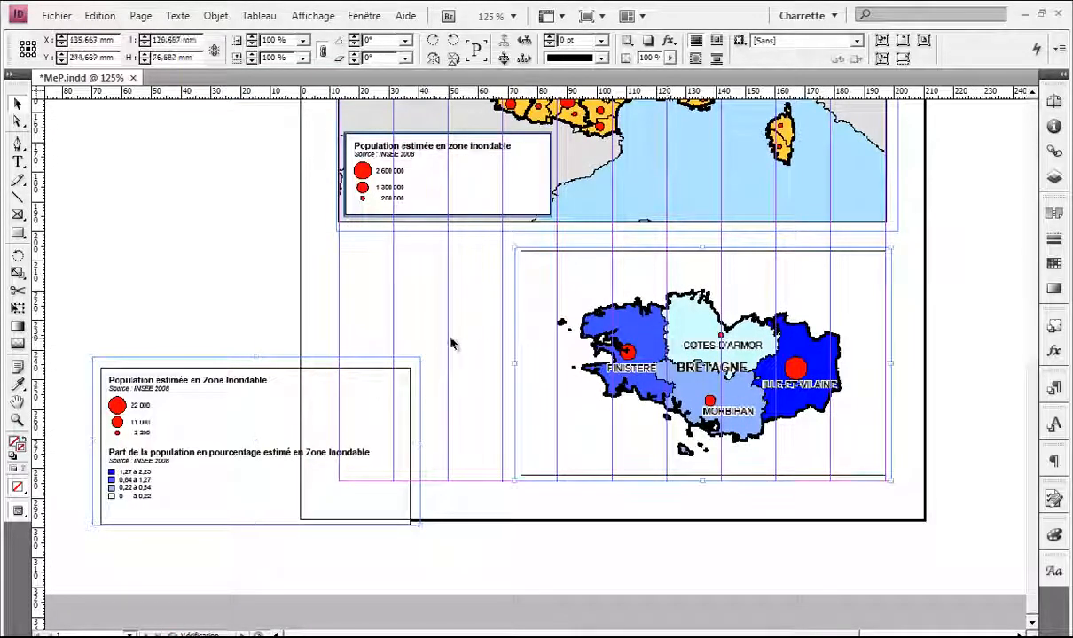
Step: Adjust the Bretagne map frame's top-left and bottom-right corners, previewing without guides
click(458, 342)
key(w)
scroll(575, 335, up, 1)
key(w)
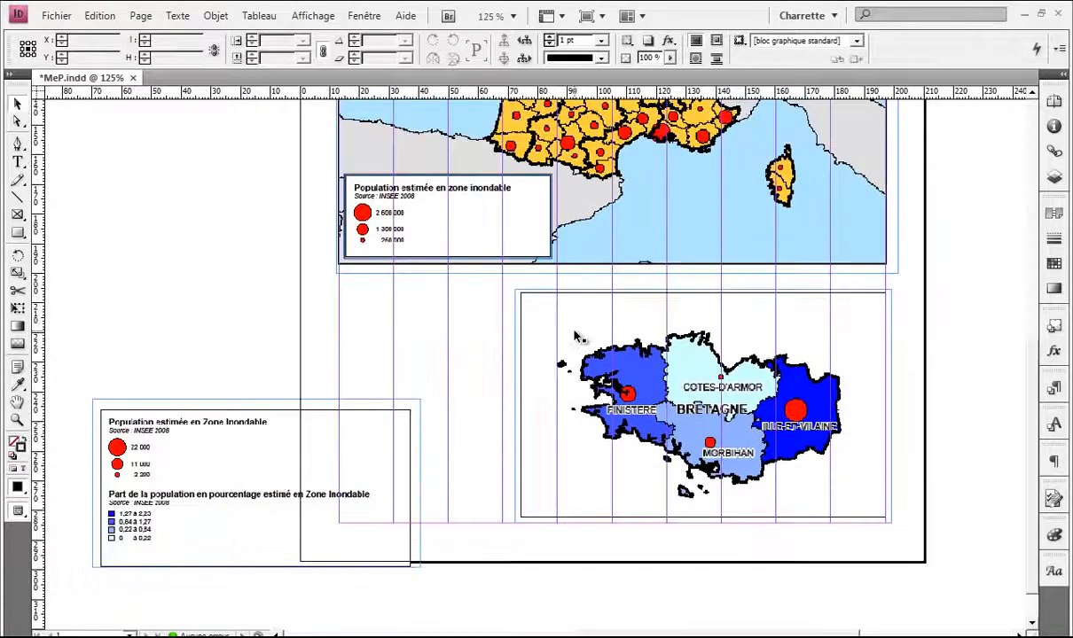
click(550, 324)
drag(513, 290, 529, 299)
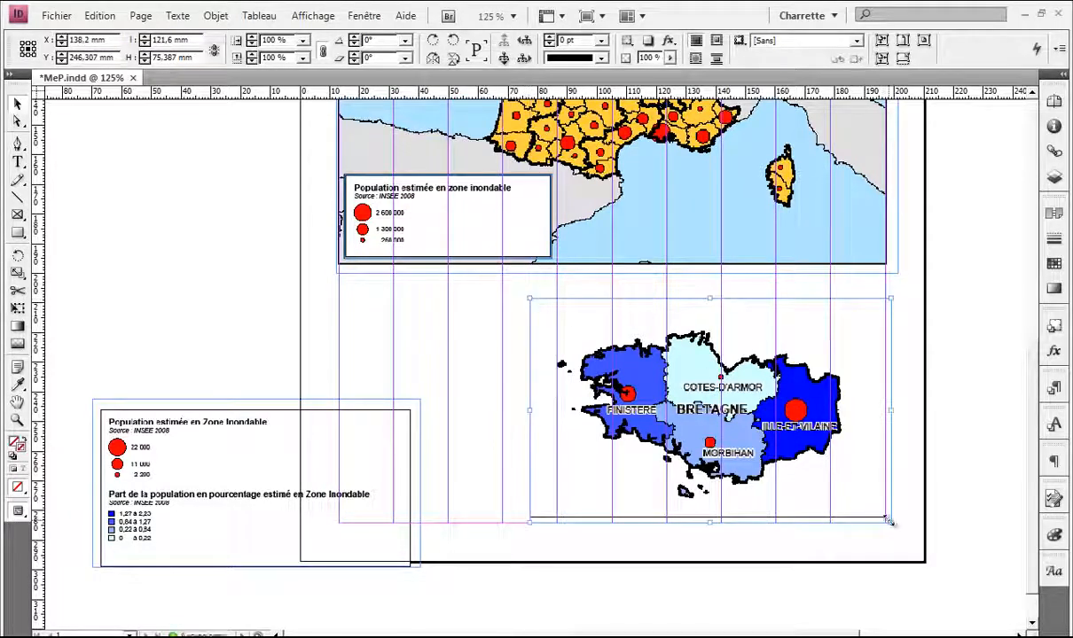
mouse_move(890, 522)
mouse_down()
mouse_move(869, 507)
mouse_move(880, 509)
mouse_up()
key(w)
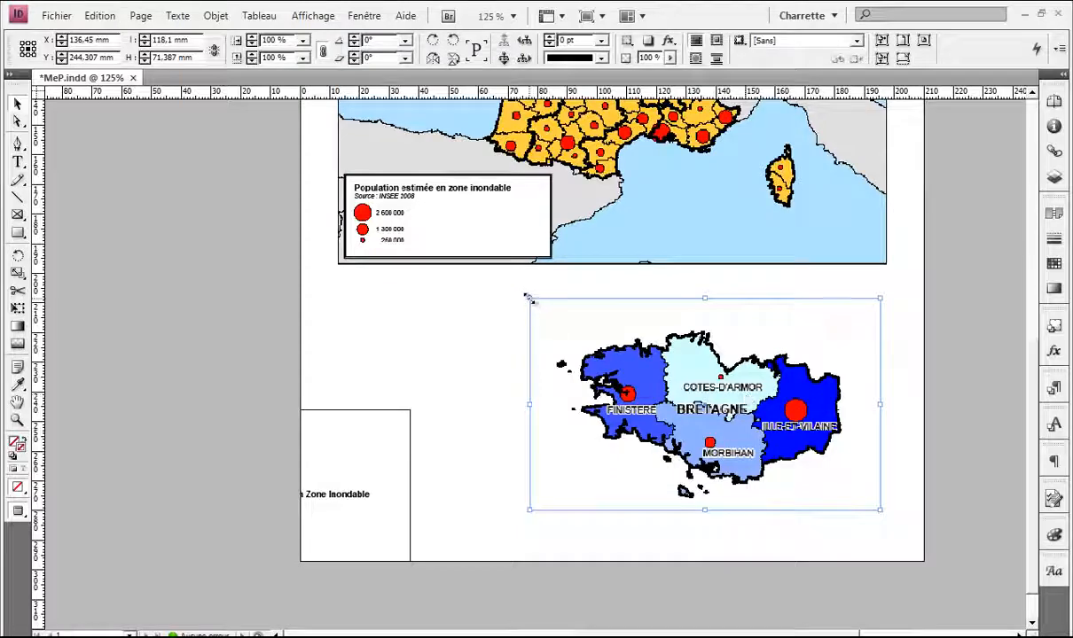
Step: Pull the Bretagne frame's top-left corner up so it overlaps the France map's lower edge
drag(526, 297, 383, 213)
scroll(612, 346, up, 5)
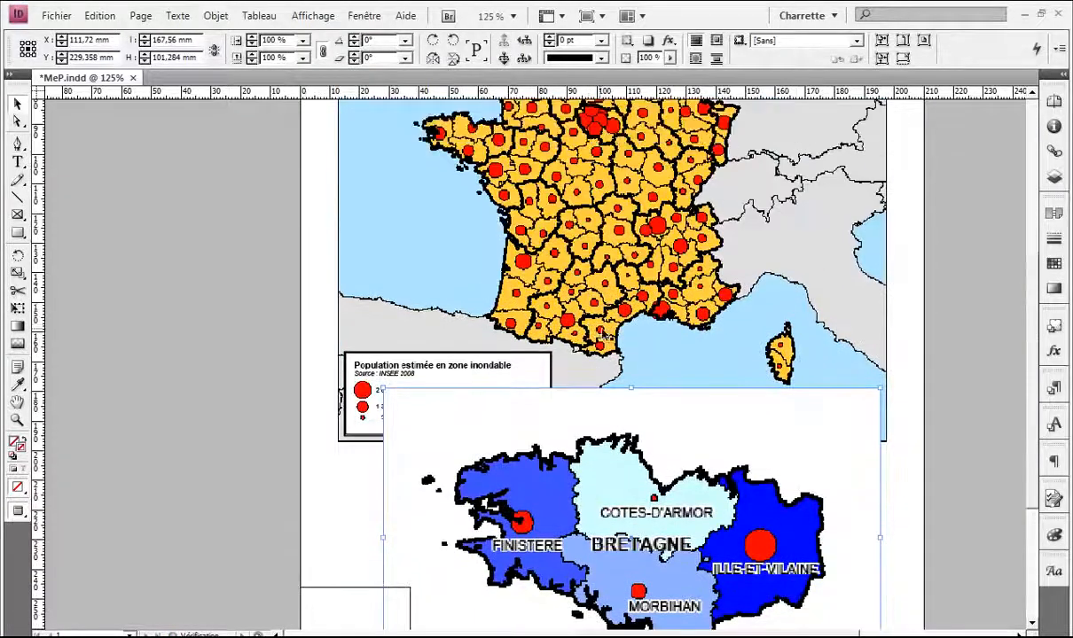
drag(649, 292, 580, 412)
scroll(578, 408, down, 1)
scroll(577, 390, down, 1)
scroll(575, 359, up, 2)
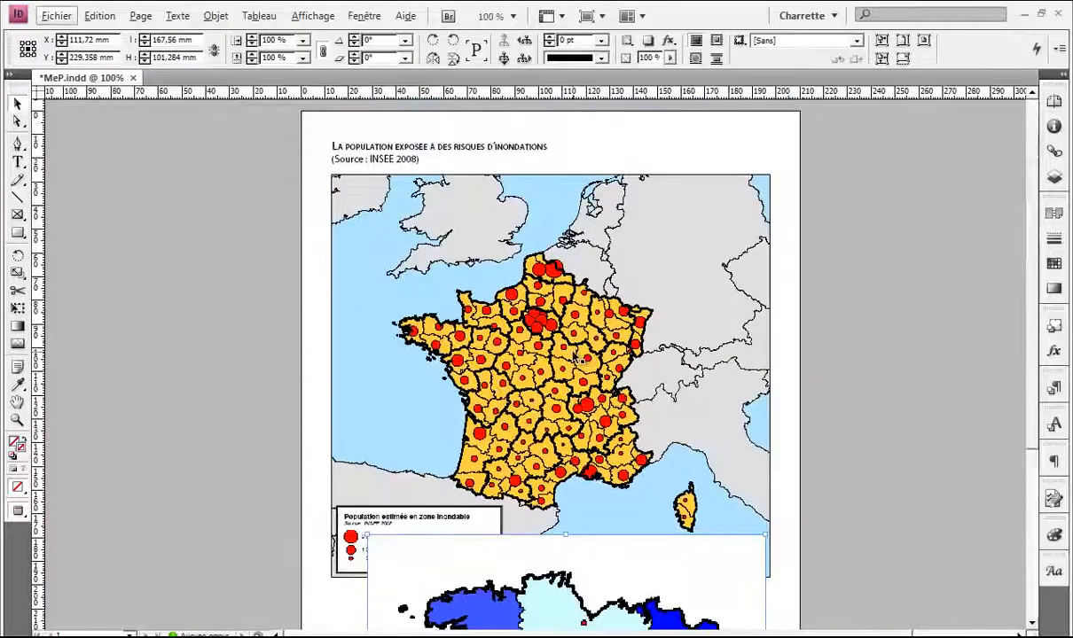
scroll(578, 361, down, 1)
scroll(747, 357, down, 2)
Step: Bring up the list of open OpenOffice documents from the taskbar
click(873, 636)
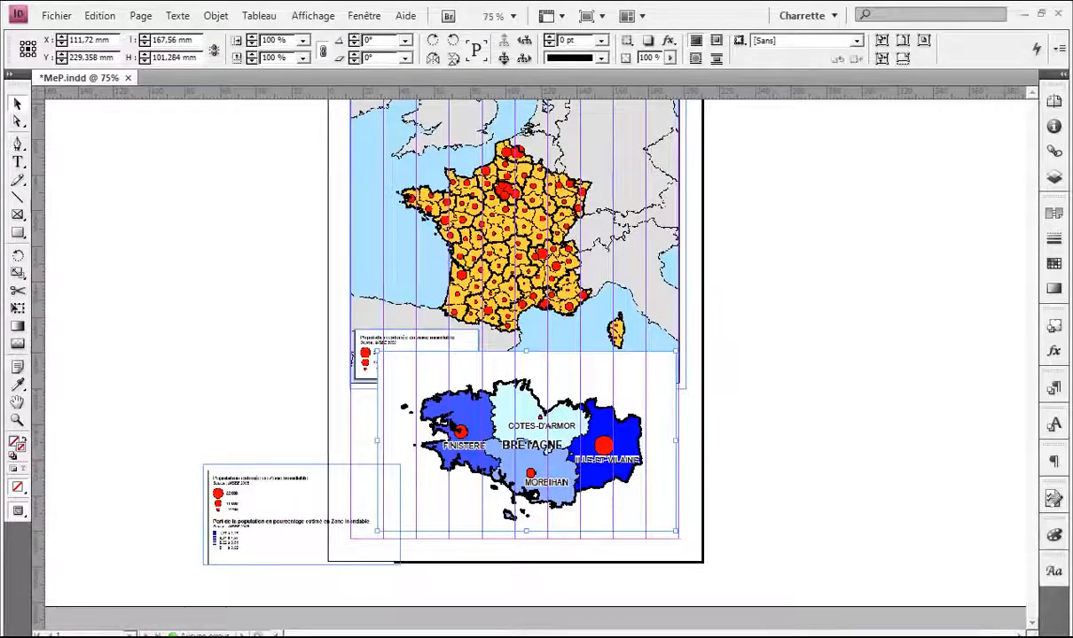
click(873, 637)
click(856, 637)
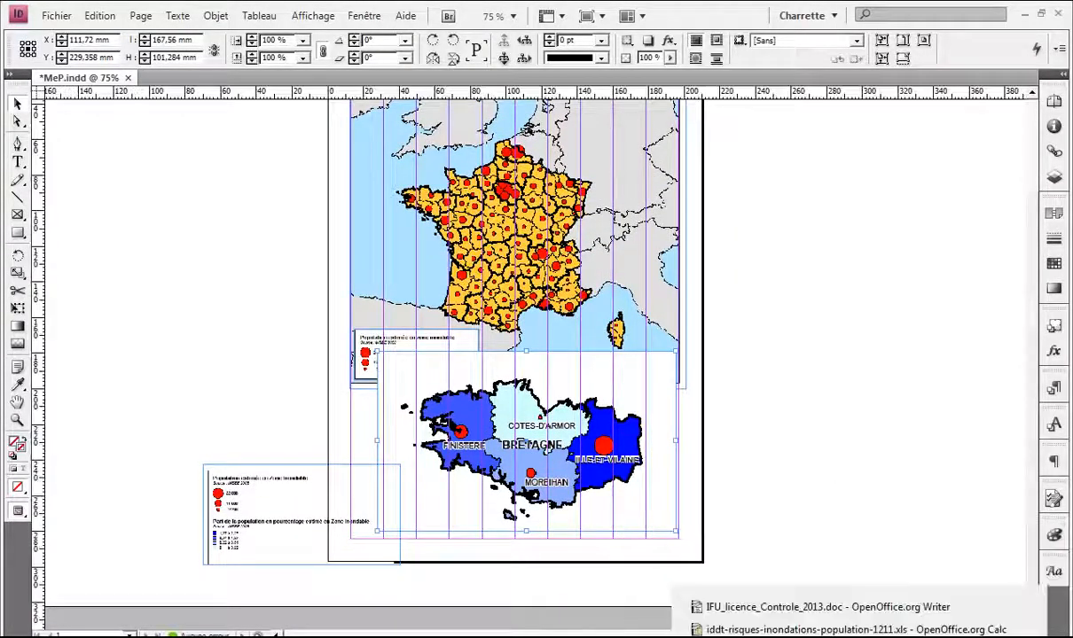
click(829, 630)
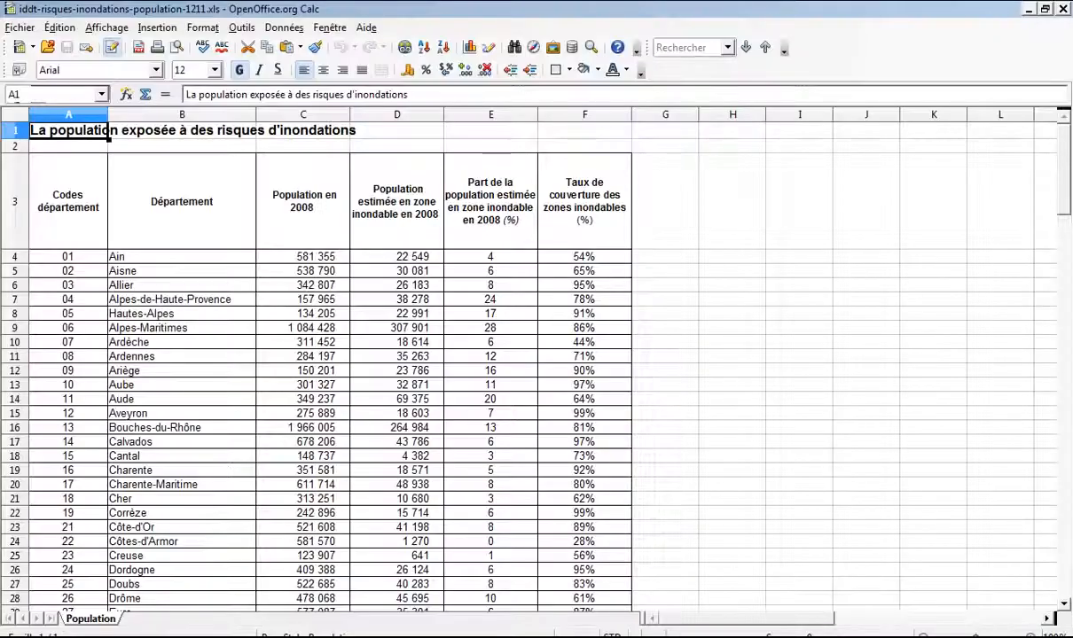
click(853, 637)
click(832, 611)
click(873, 636)
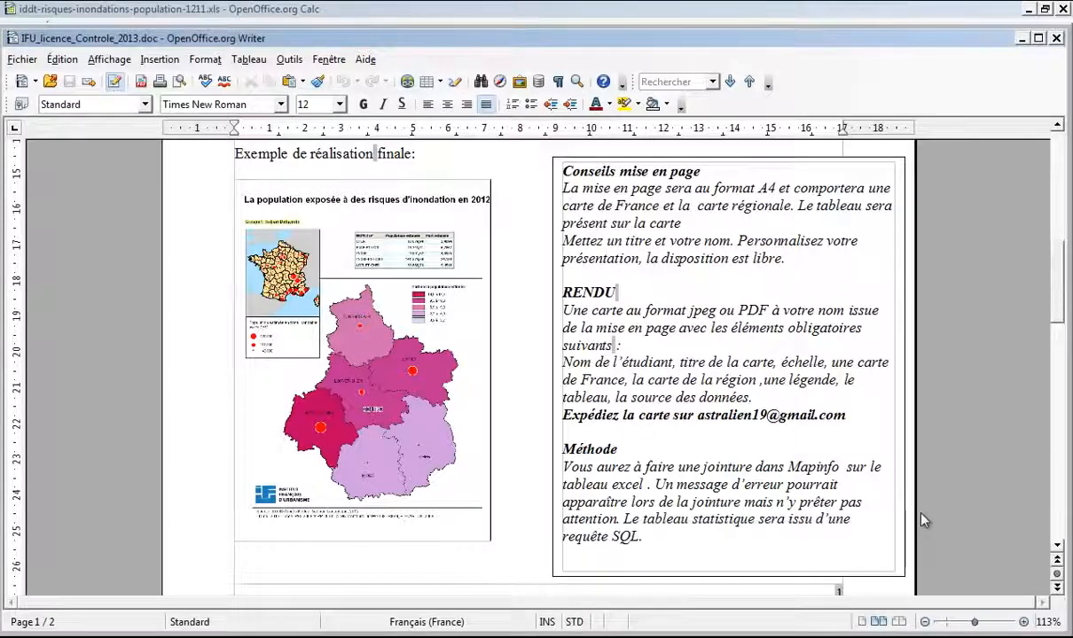
scroll(870, 484, up, 2)
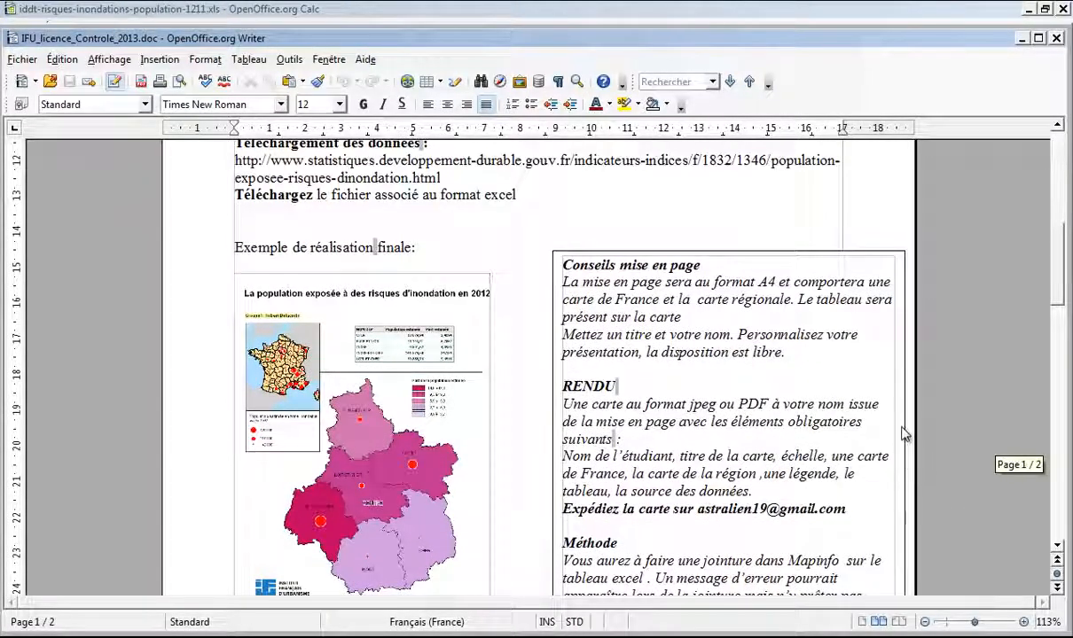
scroll(945, 435, down, 2)
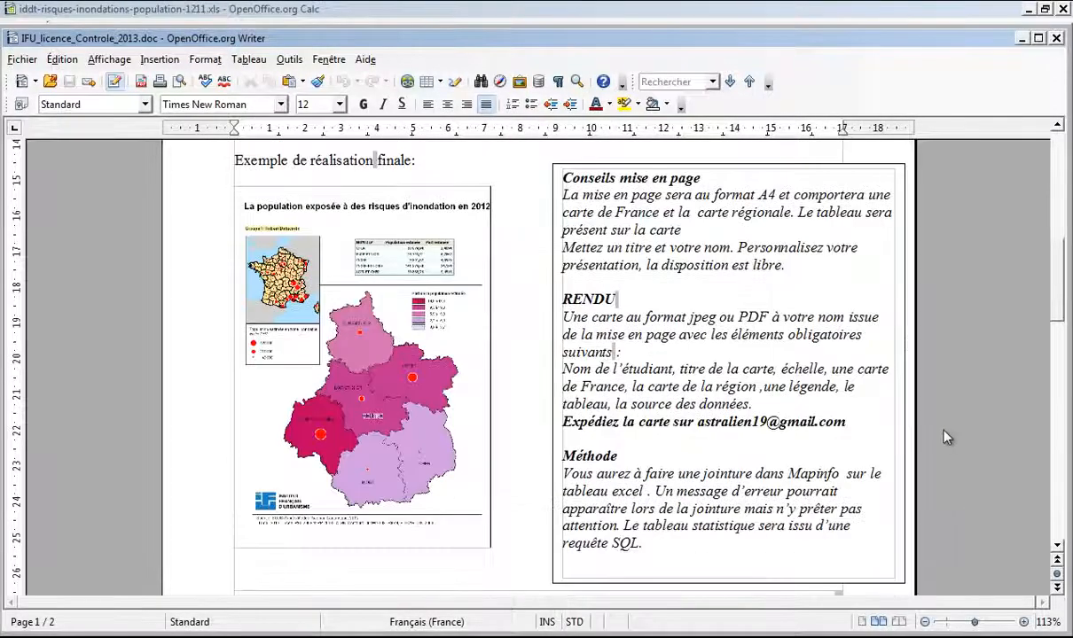
scroll(945, 437, up, 3)
scroll(945, 435, down, 1)
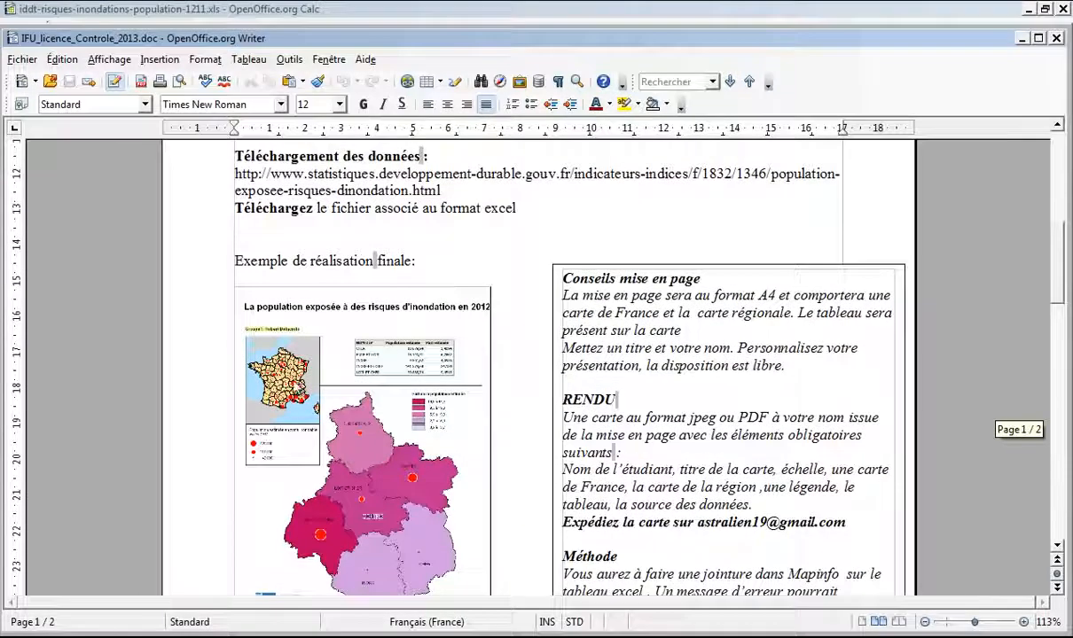
click(970, 27)
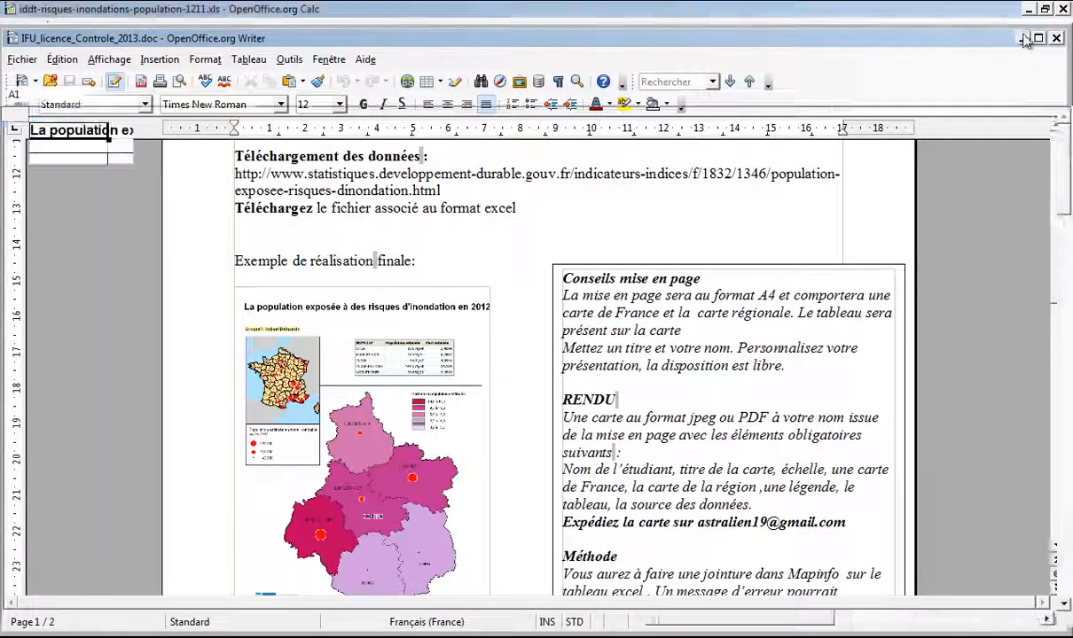
click(1029, 8)
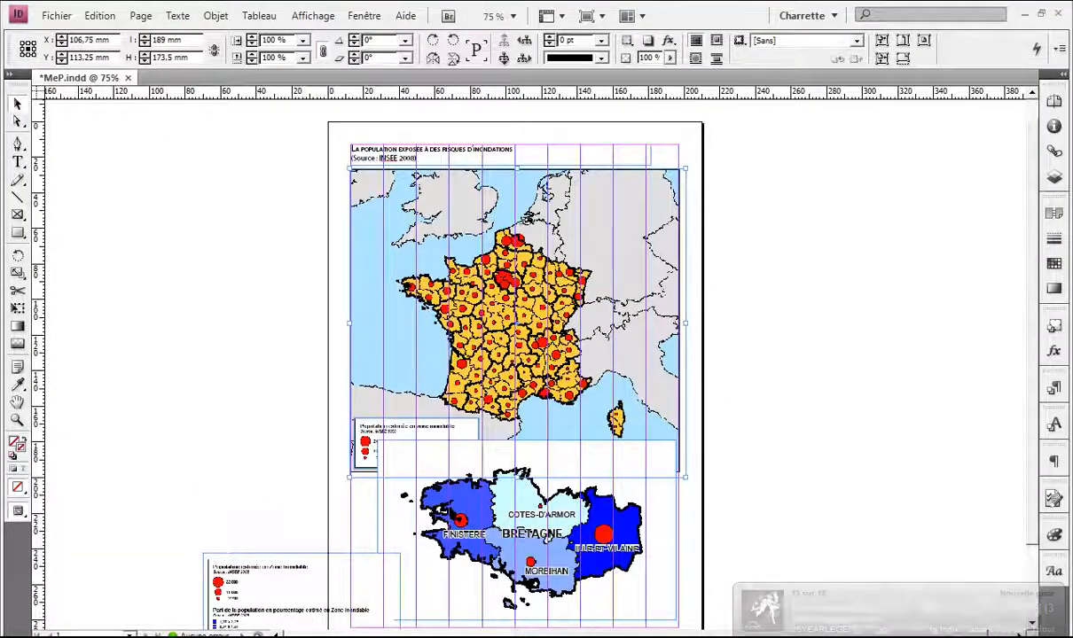
Step: Check the assignment instructions document, then return to the InDesign map layout
click(798, 637)
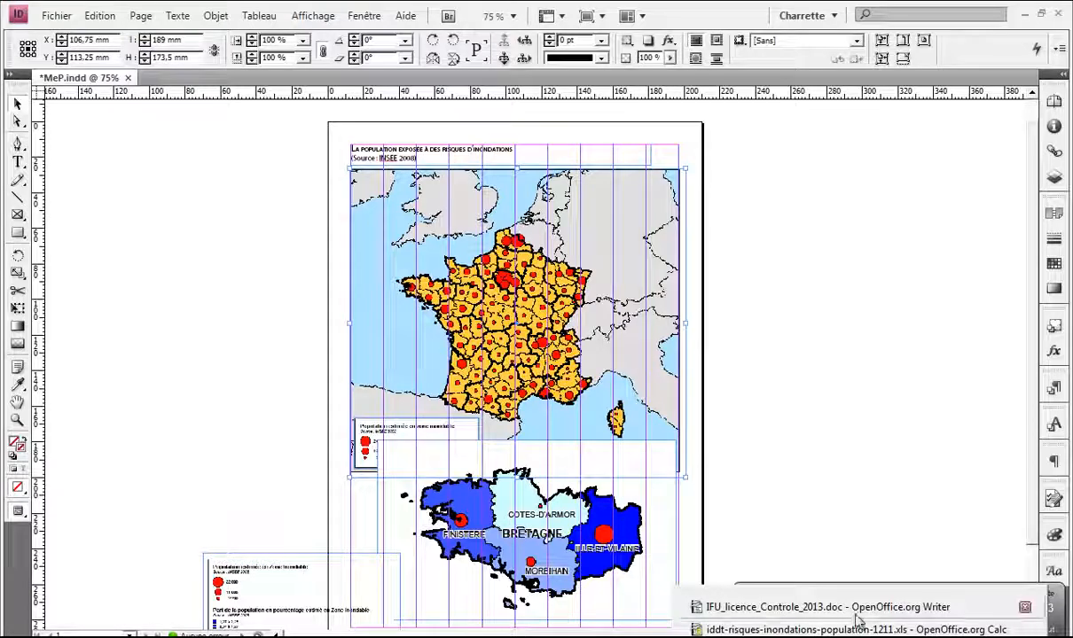
click(811, 607)
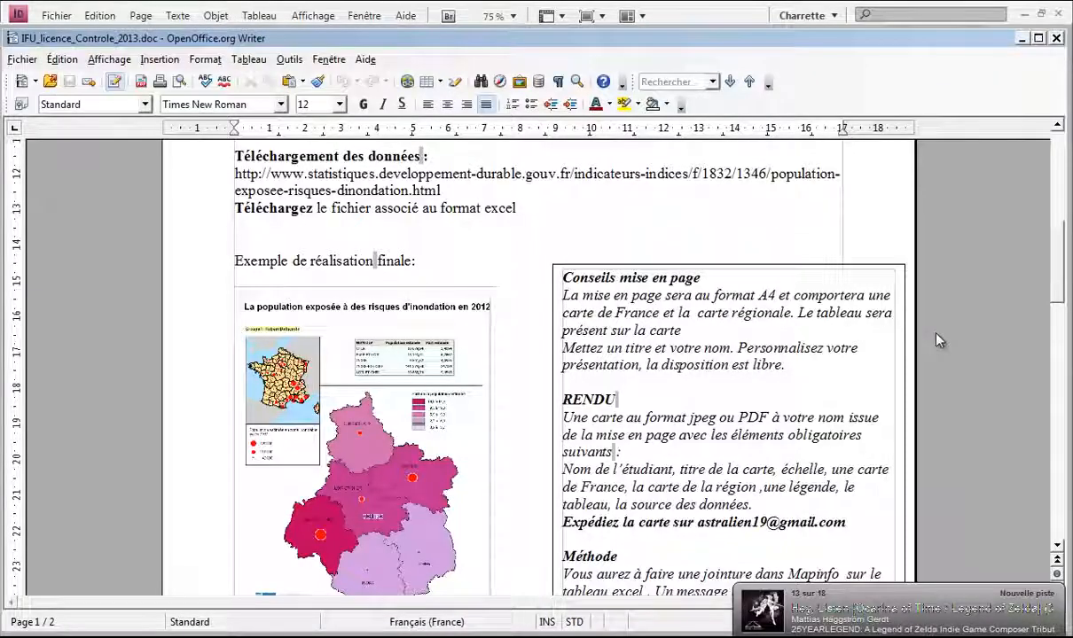
click(1023, 39)
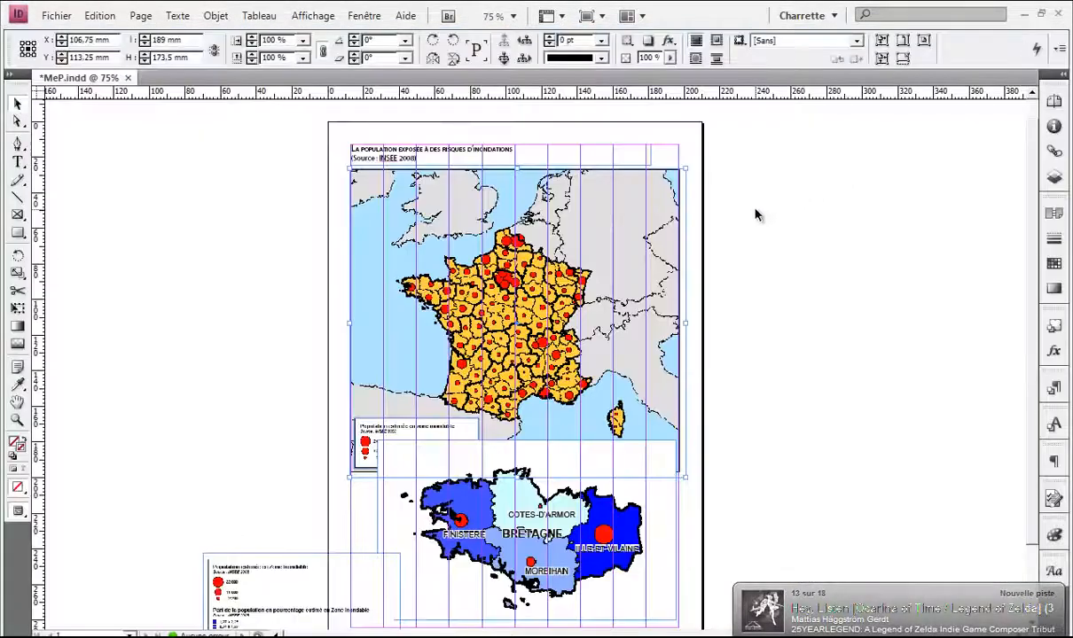
click(695, 186)
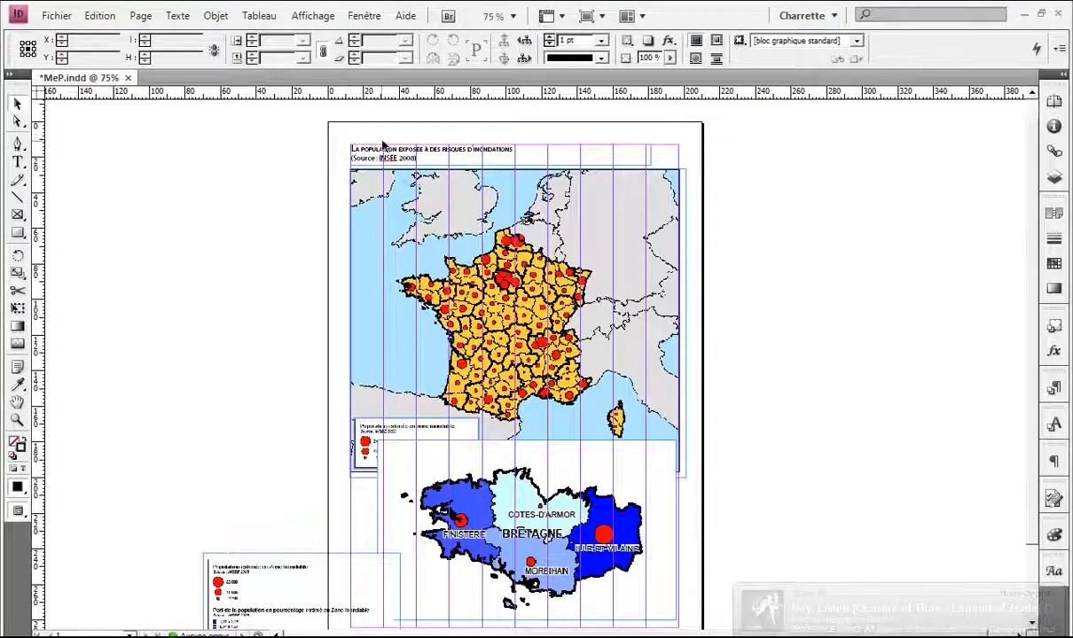
click(551, 463)
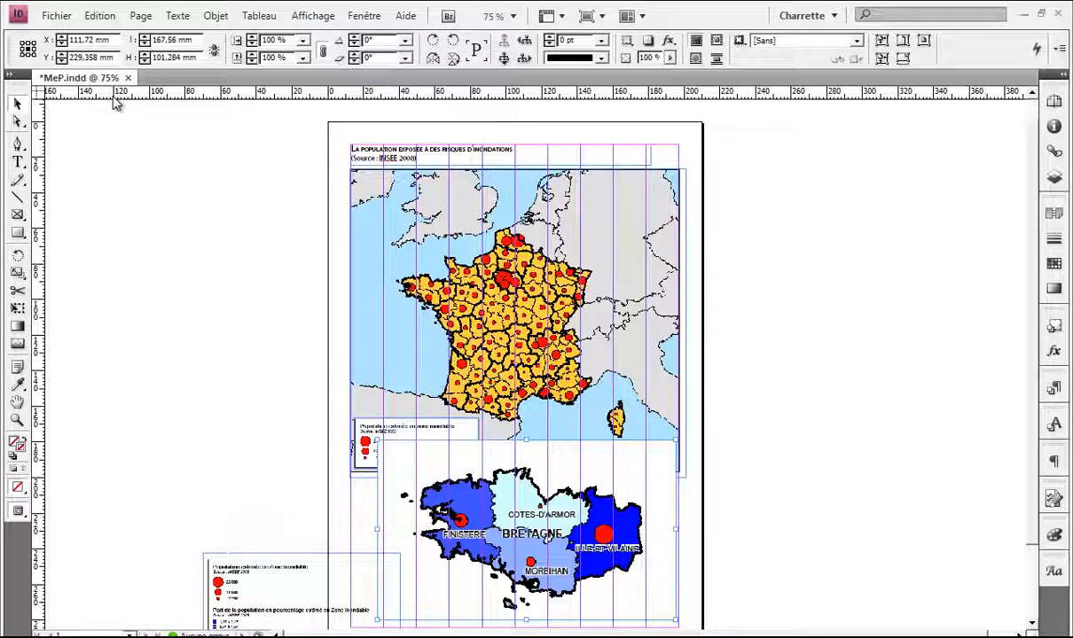
Step: Create a landscape A4 297 × 210 mm, 10-column document and switch back to MeP.indd
key(ctrl+n)
click(594, 300)
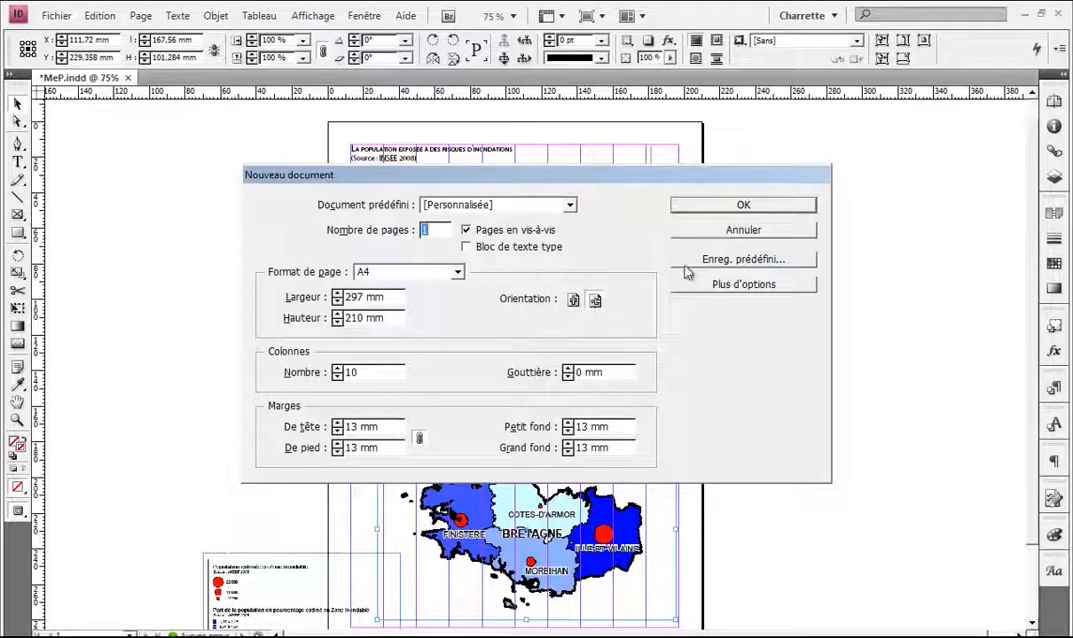
click(743, 207)
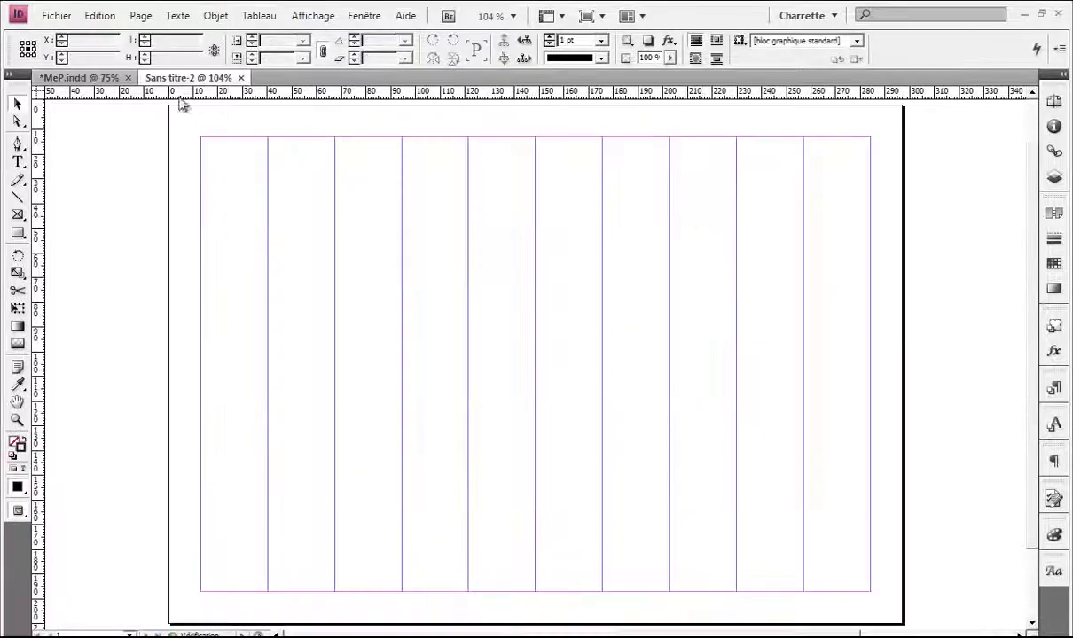
click(88, 78)
click(461, 273)
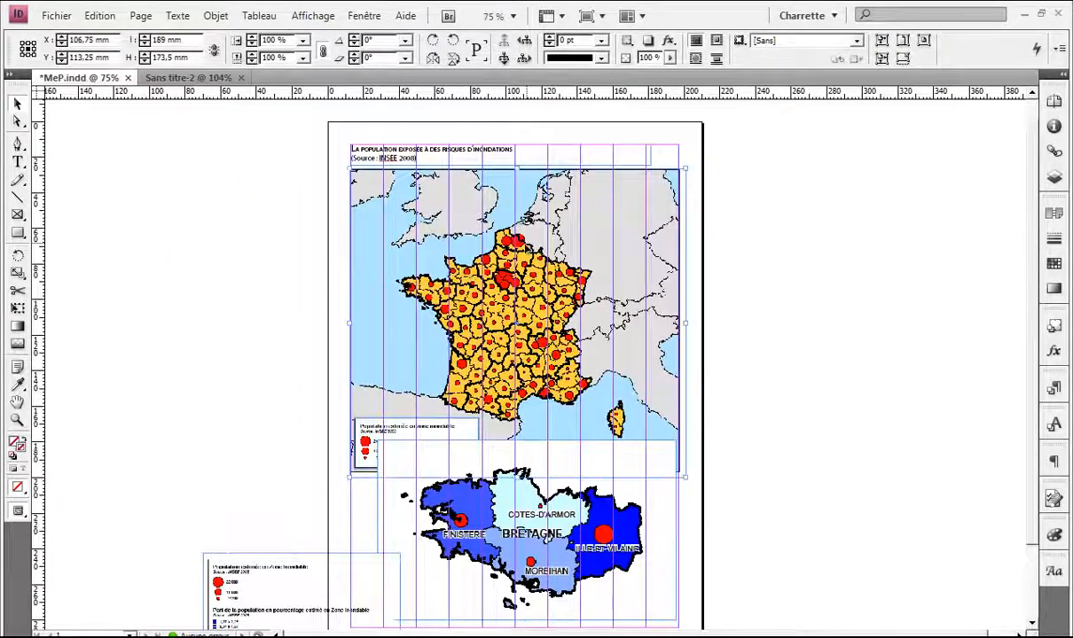
Step: Copy all MeP.indd frames and paste them onto the Sans titre-2 page
scroll(506, 274, down, 1)
drag(756, 574, 210, 107)
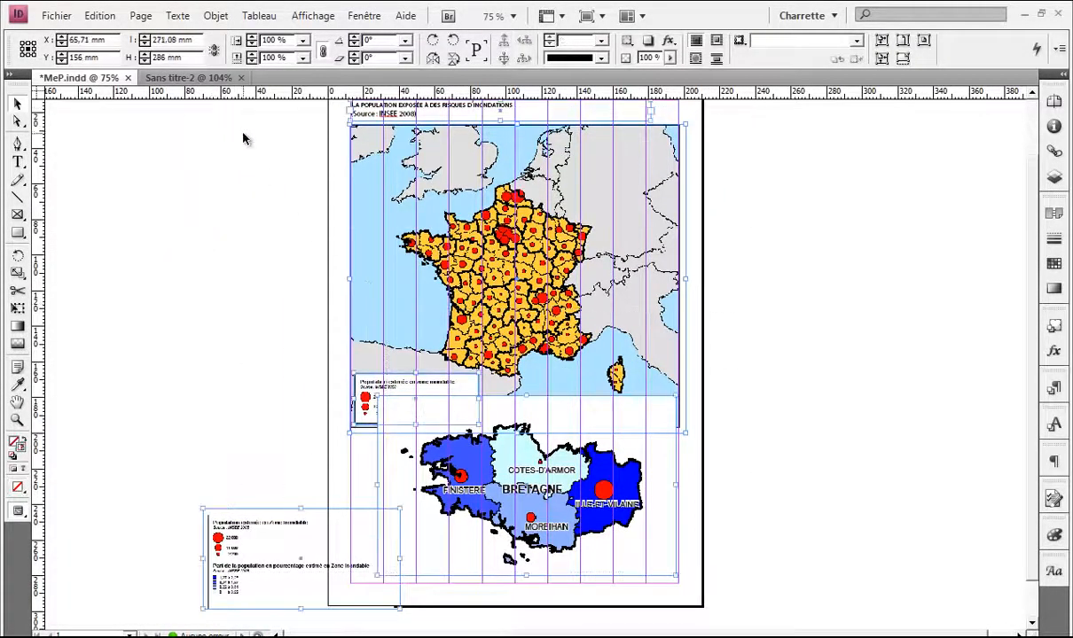
click(182, 78)
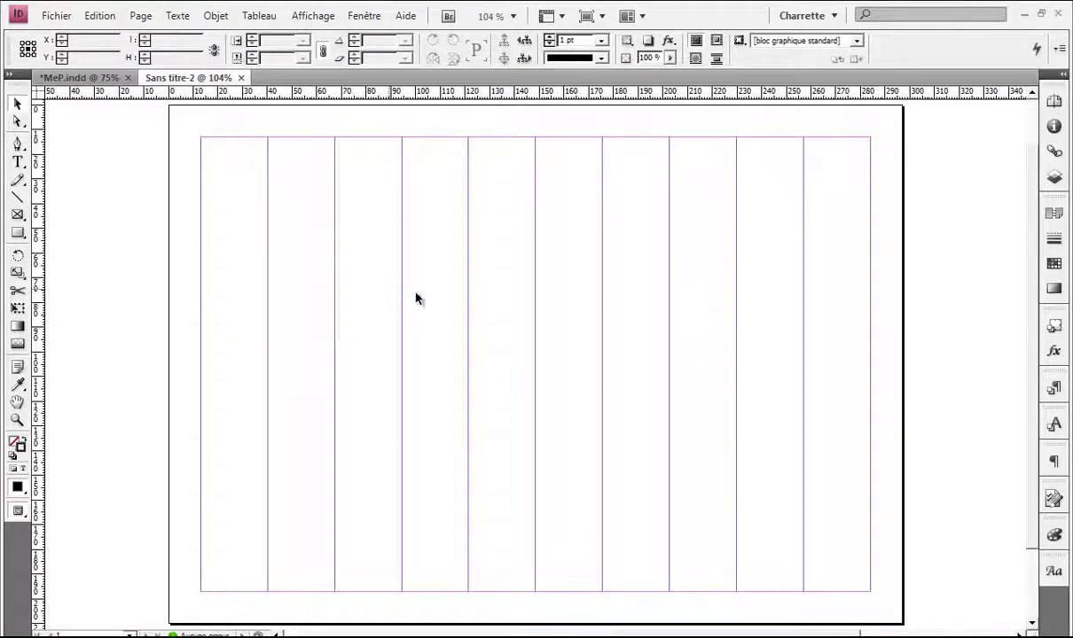
key(ctrl+v)
key(ctrl+minus)
key(ctrl+minus)
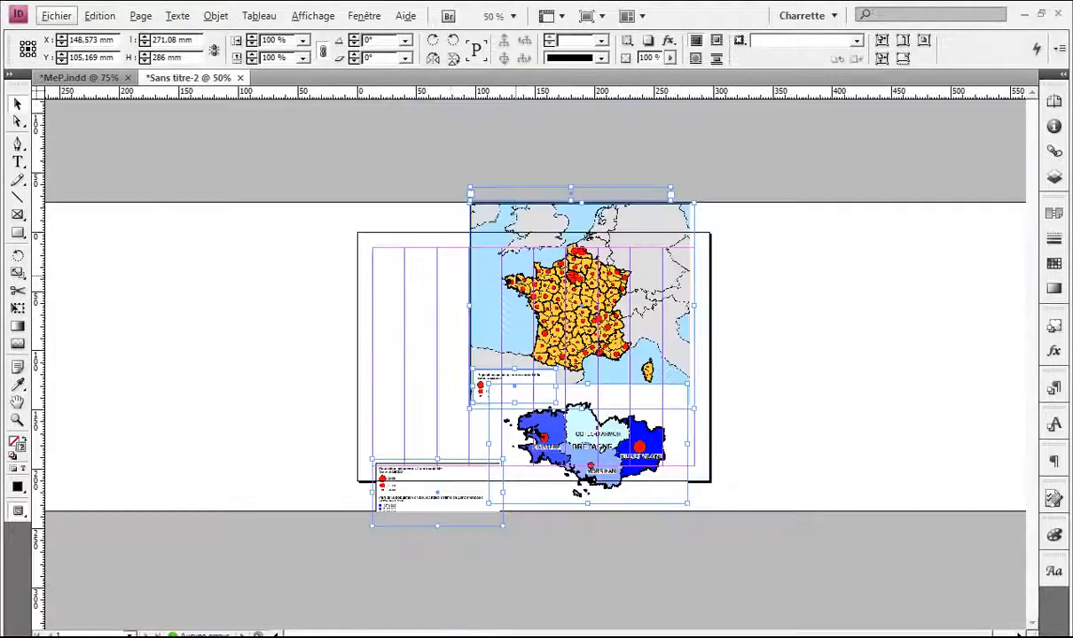
drag(434, 319, 464, 299)
Step: Move the flood-risk title frame above the France map and zoom in to check it
click(735, 281)
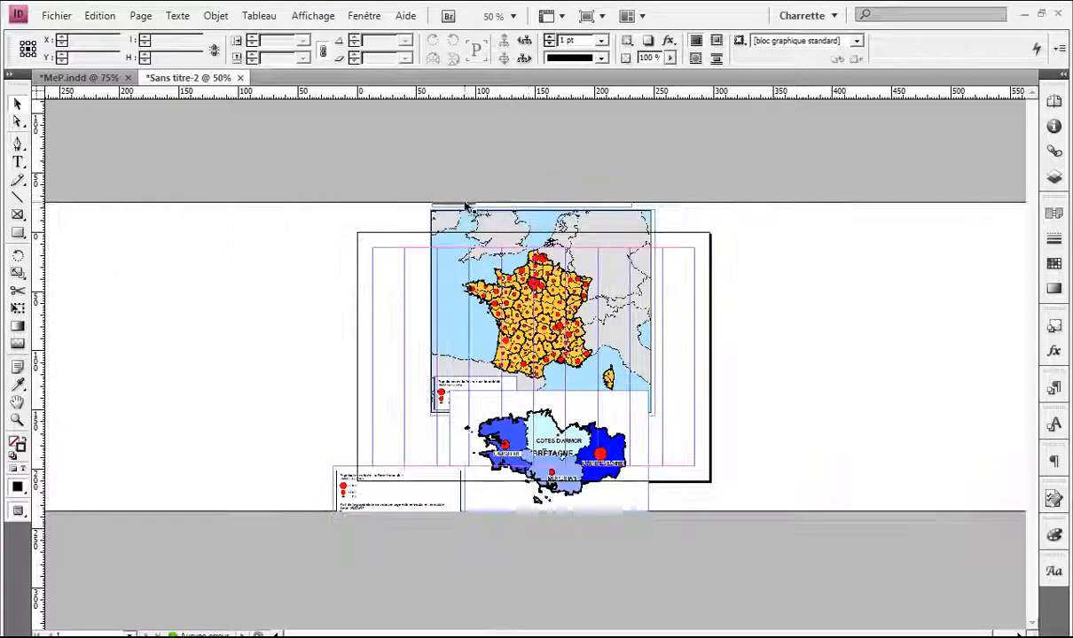
drag(455, 205, 413, 256)
key(ctrl+1)
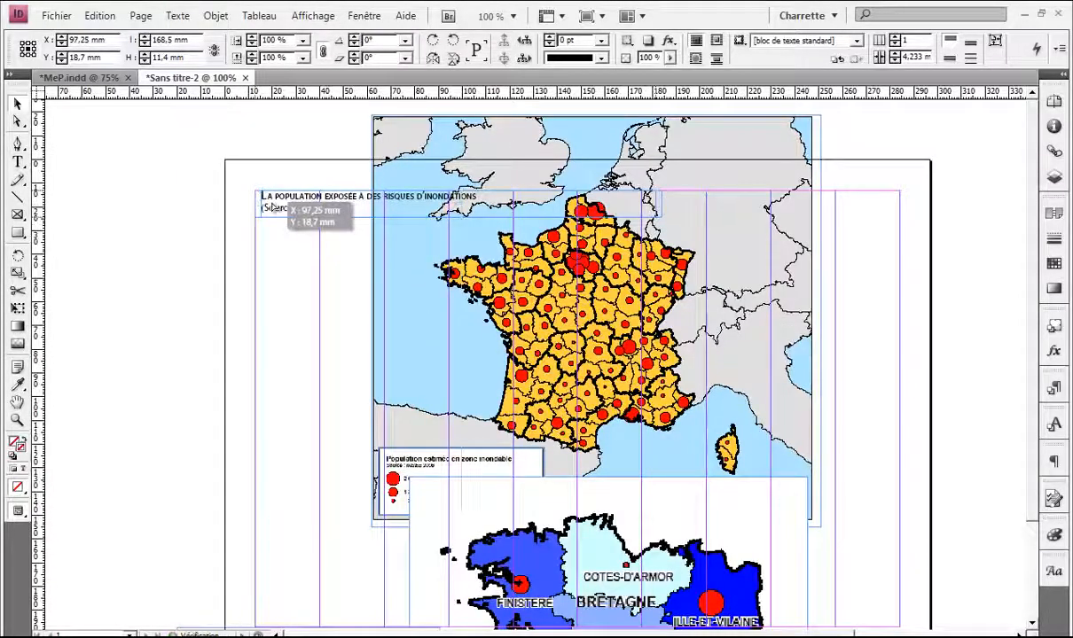
Step: Move the France map toward the upper left and scale it to 75%
click(323, 259)
key(ctrl+minus)
drag(342, 251, 441, 256)
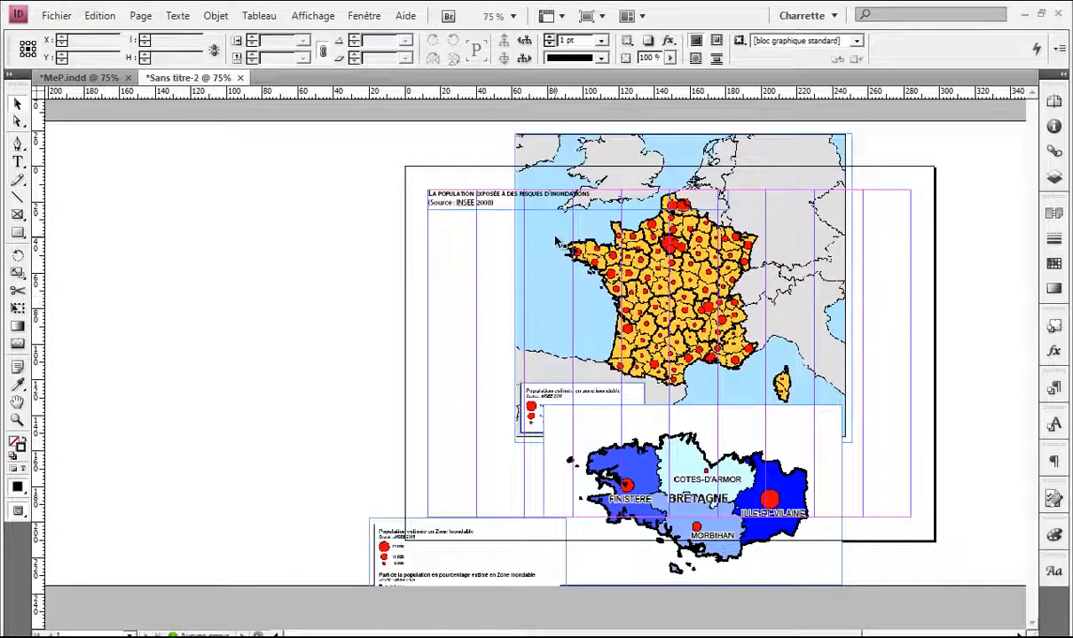
mouse_move(483, 331)
mouse_down()
mouse_move(481, 341)
mouse_move(486, 330)
mouse_up()
drag(563, 251, 516, 249)
scroll(549, 244, right, 3)
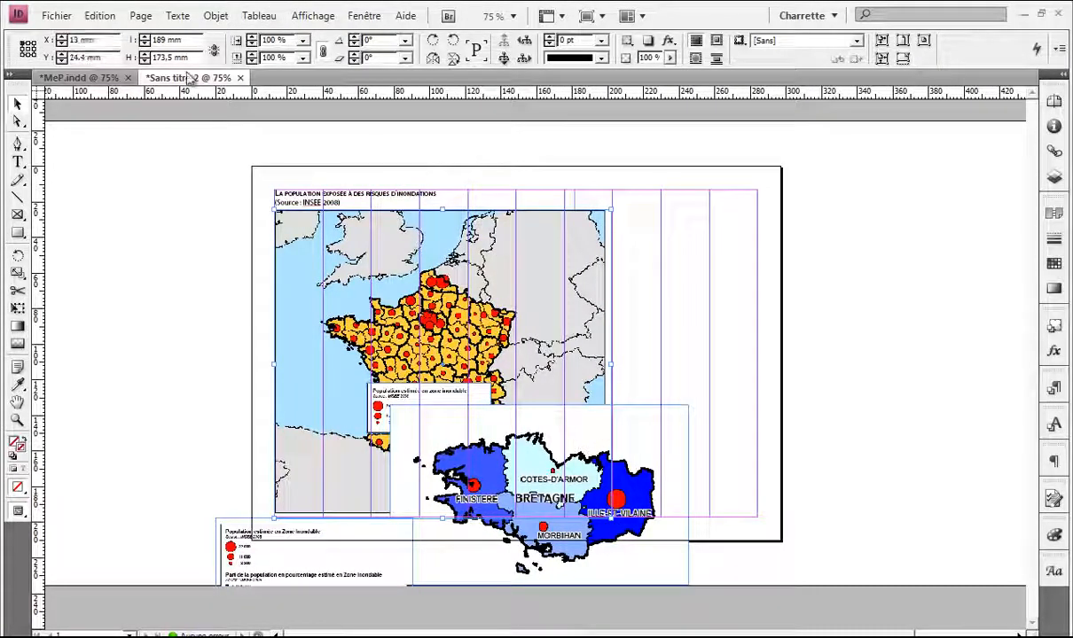
click(302, 40)
click(284, 146)
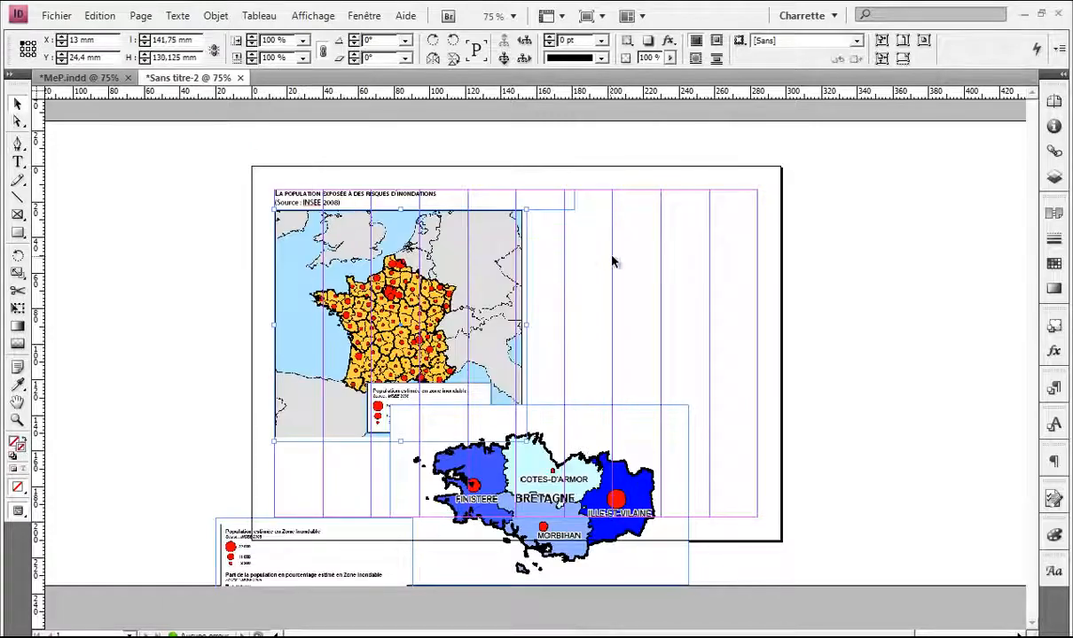
Step: Move the France map's legend to the lower left beneath the map
click(580, 262)
click(405, 388)
drag(337, 328, 354, 328)
drag(410, 394, 326, 468)
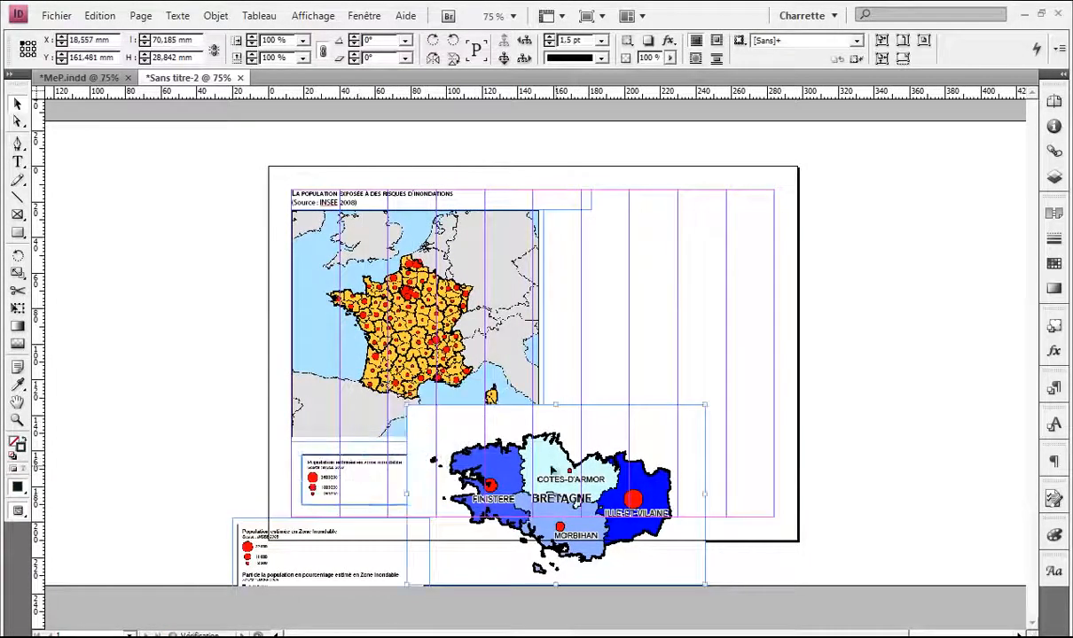
Step: Place the Bretagne map up to the right of the France map
drag(551, 470, 631, 279)
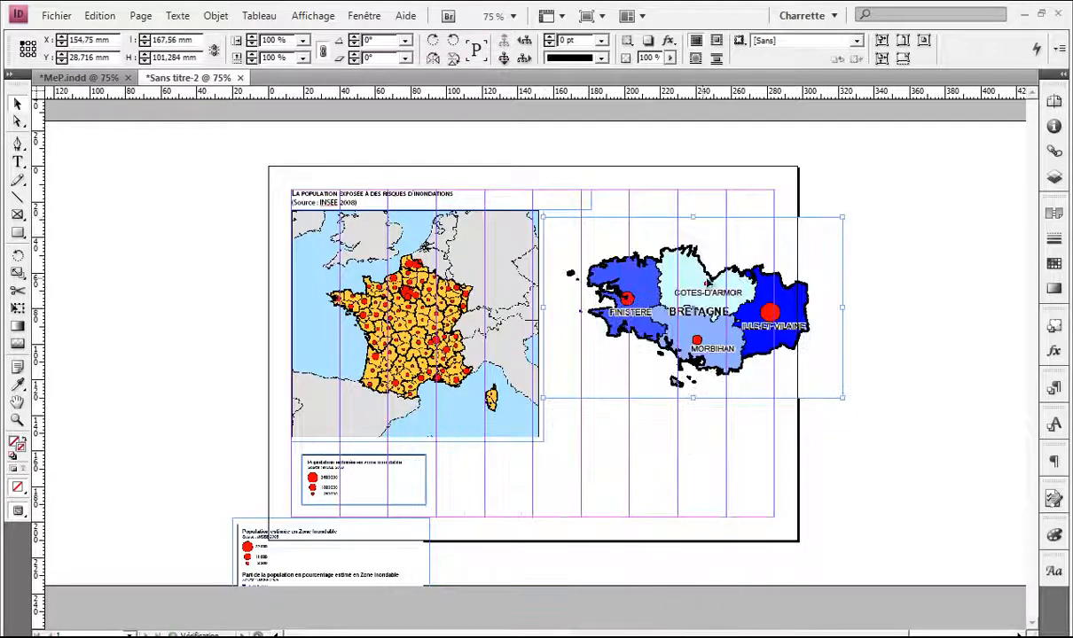
drag(683, 306, 658, 303)
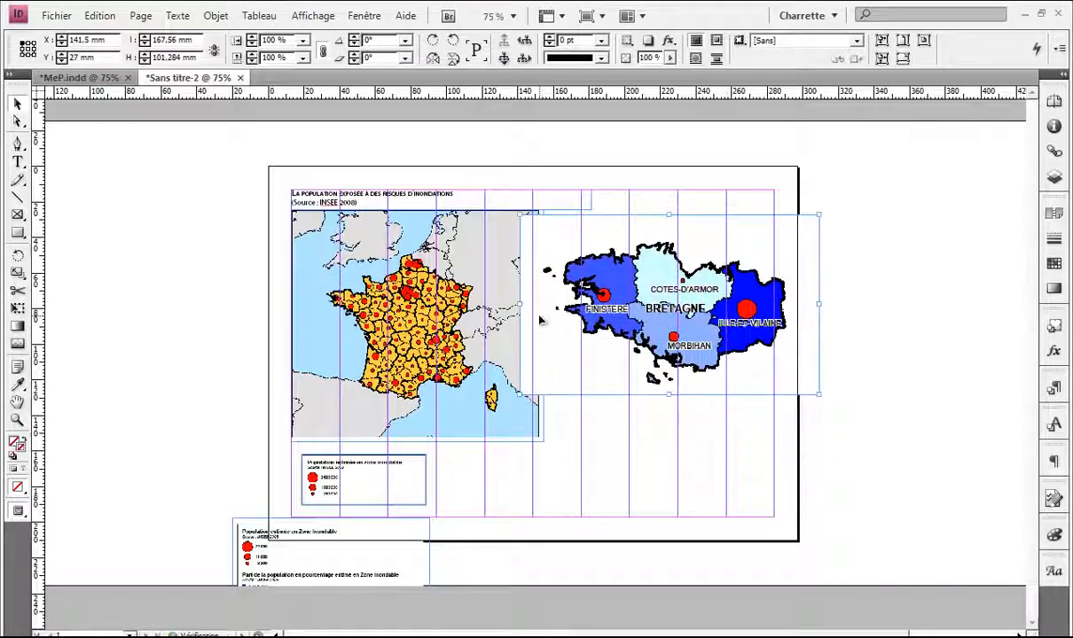
drag(523, 307, 529, 308)
right_click(715, 226)
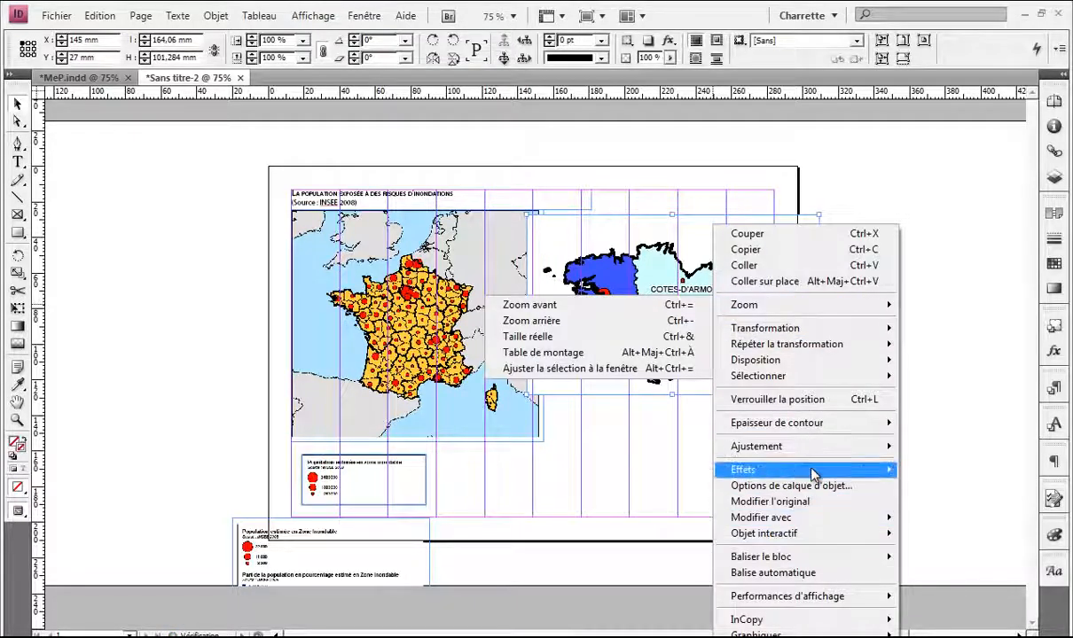
mouse_move(764, 469)
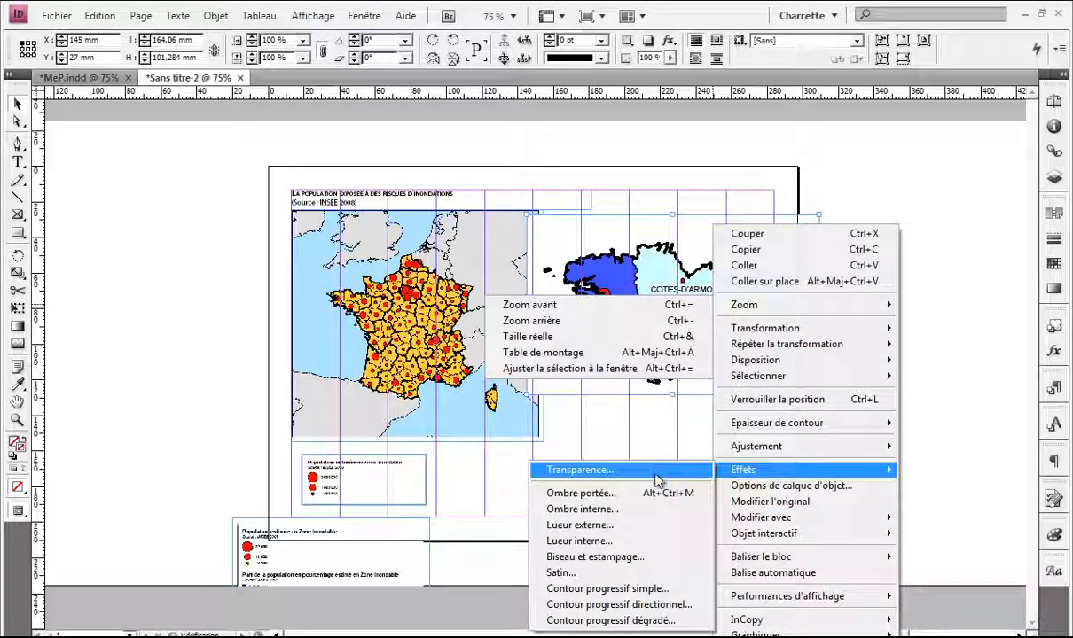
Step: Give the Bretagne map a Produit transparency blending mode
click(658, 470)
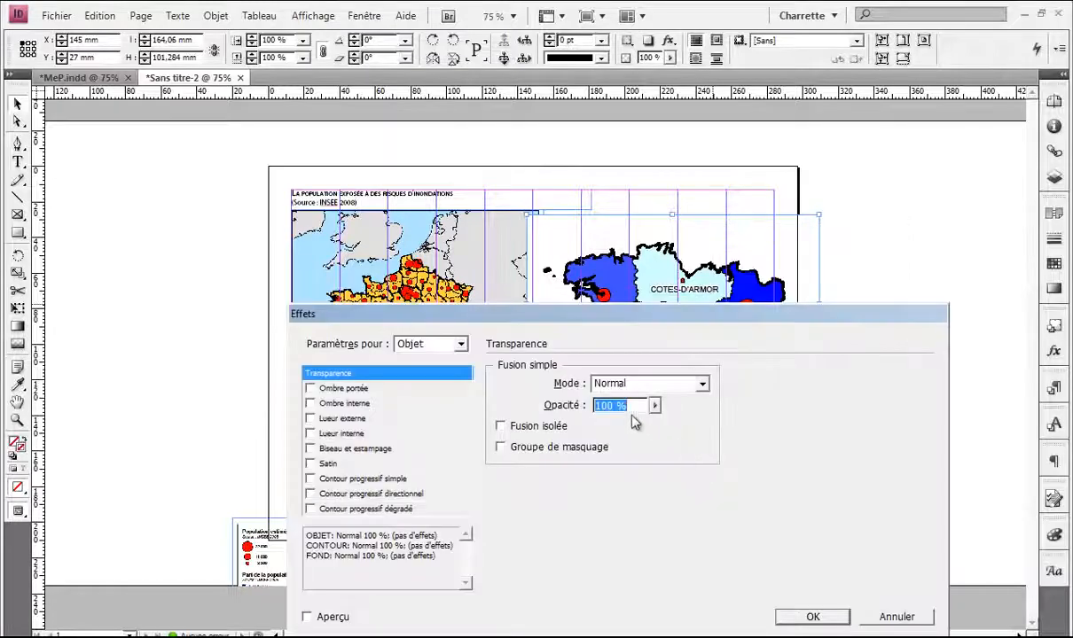
click(691, 383)
click(651, 430)
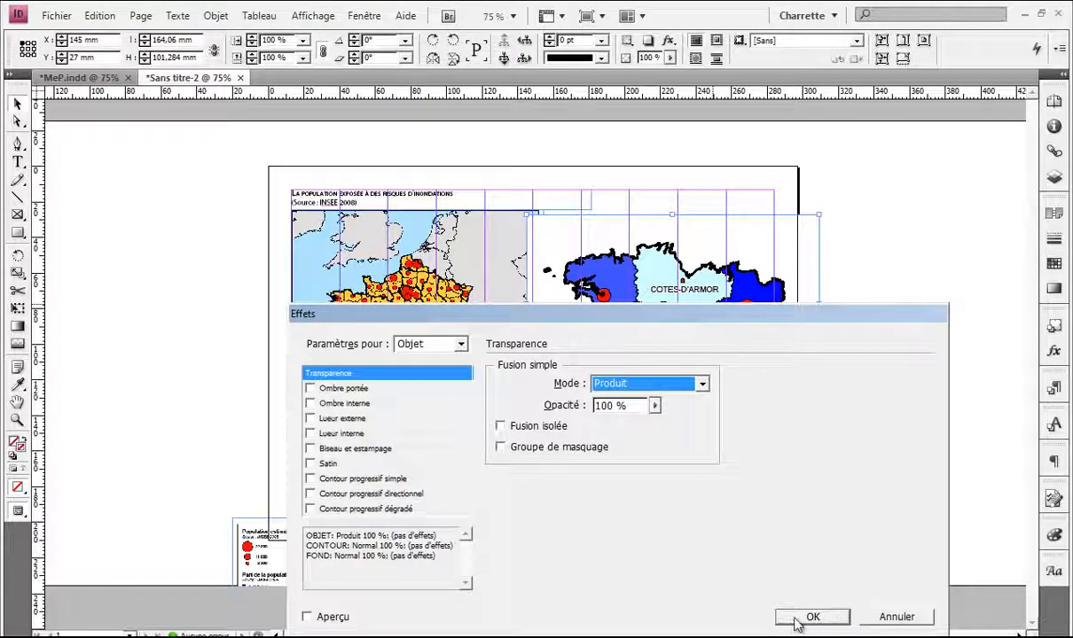
click(812, 616)
click(825, 444)
click(559, 236)
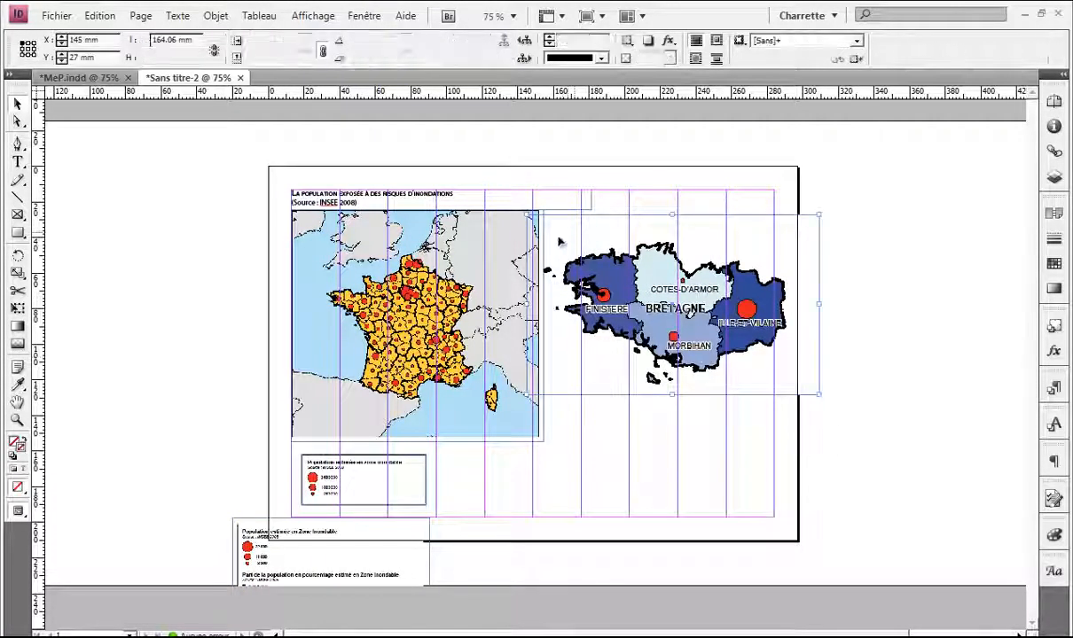
click(608, 456)
Step: Move the Bretagne legend up onto the page
drag(386, 556, 650, 477)
key(ctrl+=)
key(ctrl+=)
scroll(519, 450, down, 1)
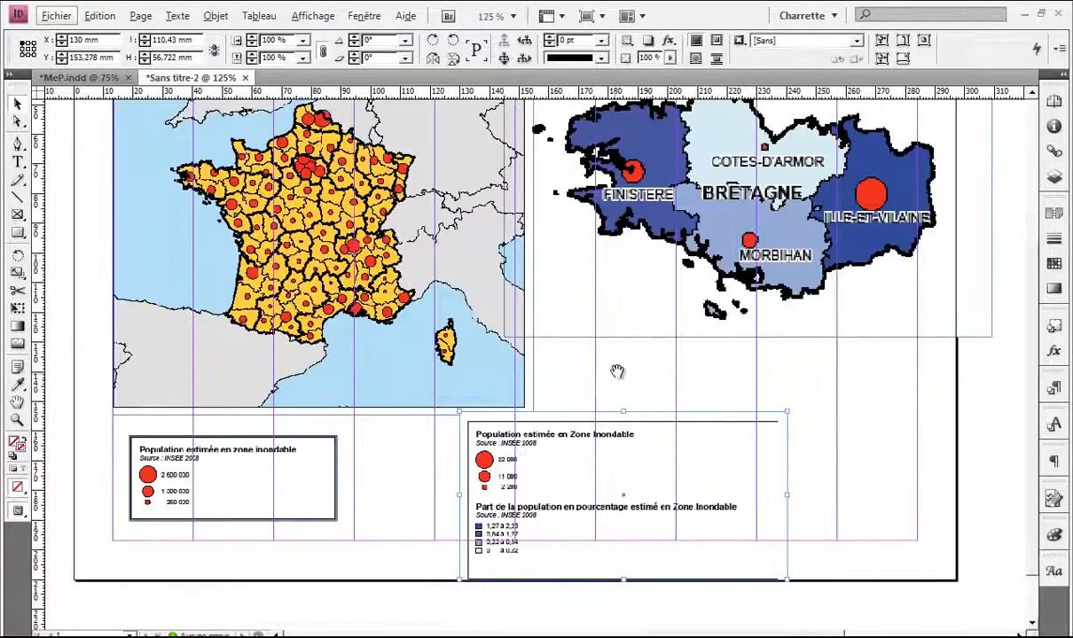
drag(618, 373, 465, 325)
drag(450, 406, 557, 365)
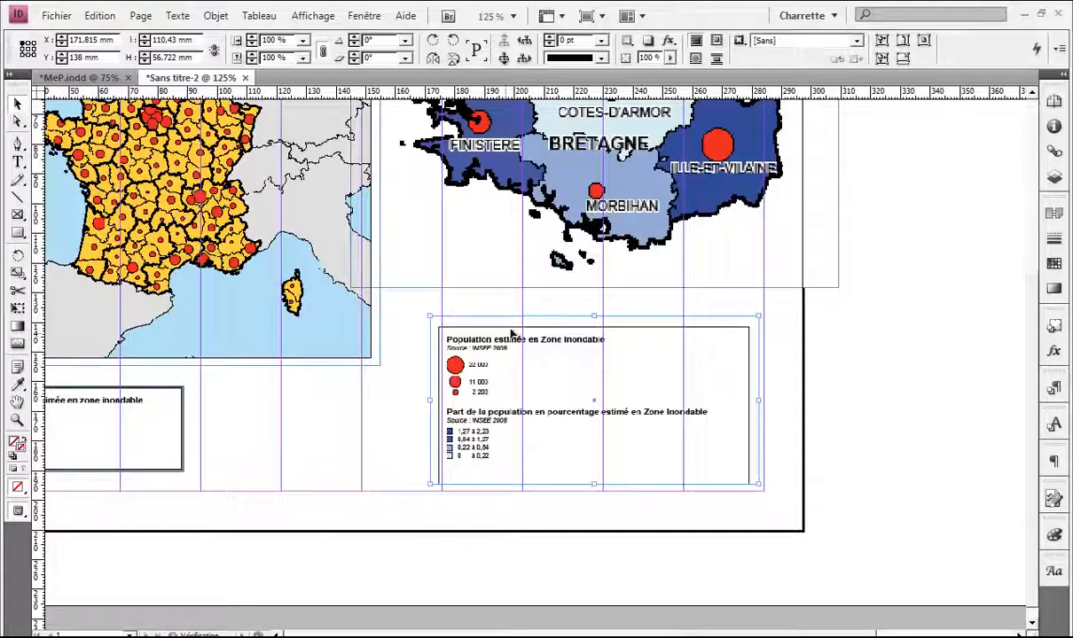
click(517, 307)
scroll(515, 310, up, 1)
drag(404, 325, 526, 520)
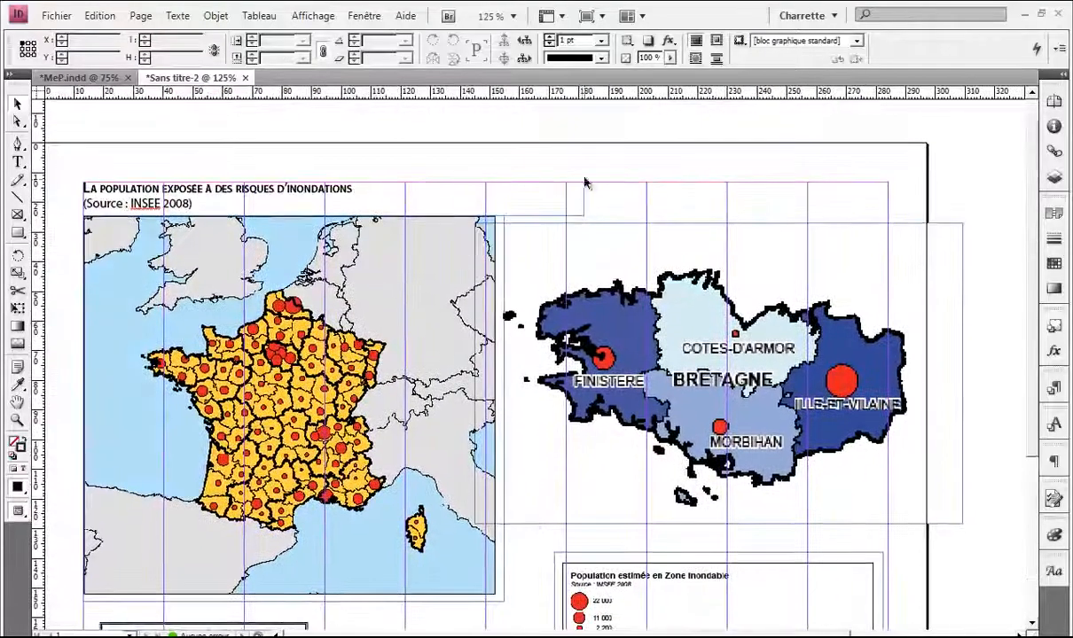
Step: Trim the Bretagne frame's left edge inward and scale the map to 90%
key(w)
scroll(656, 202, down, 1)
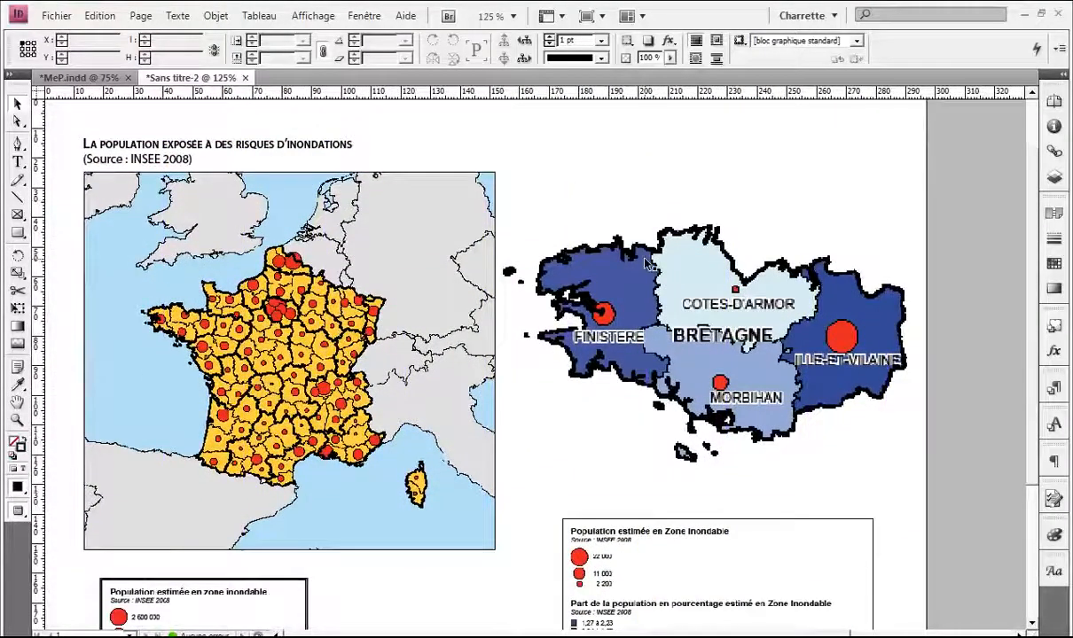
scroll(610, 247, down, 1)
scroll(610, 250, up, 1)
drag(347, 277, 401, 291)
scroll(402, 291, up, 1)
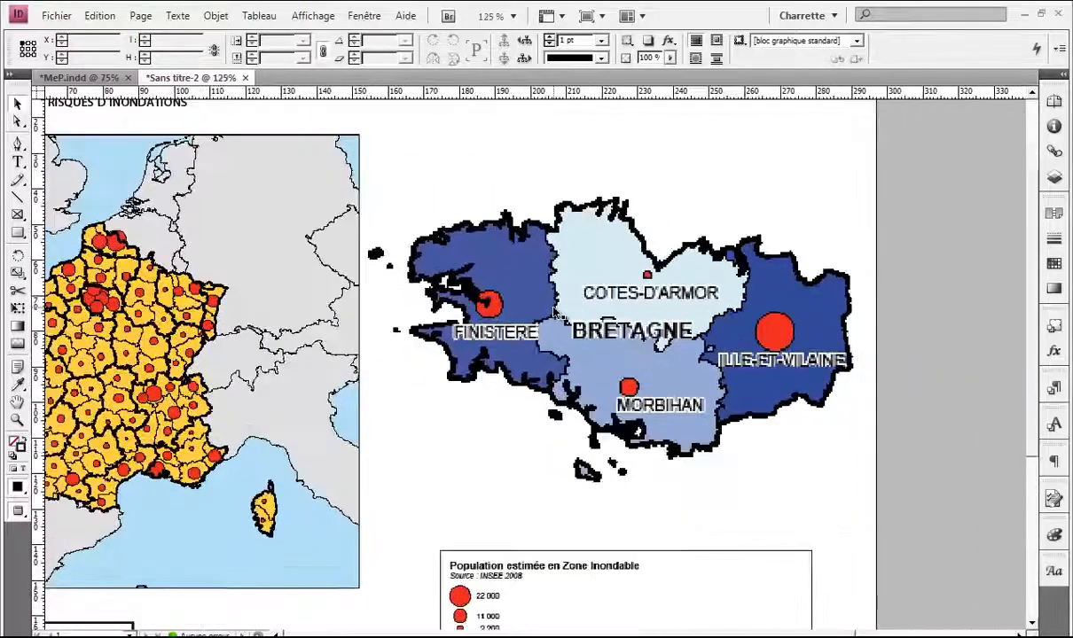
click(554, 312)
scroll(538, 202, down, 2)
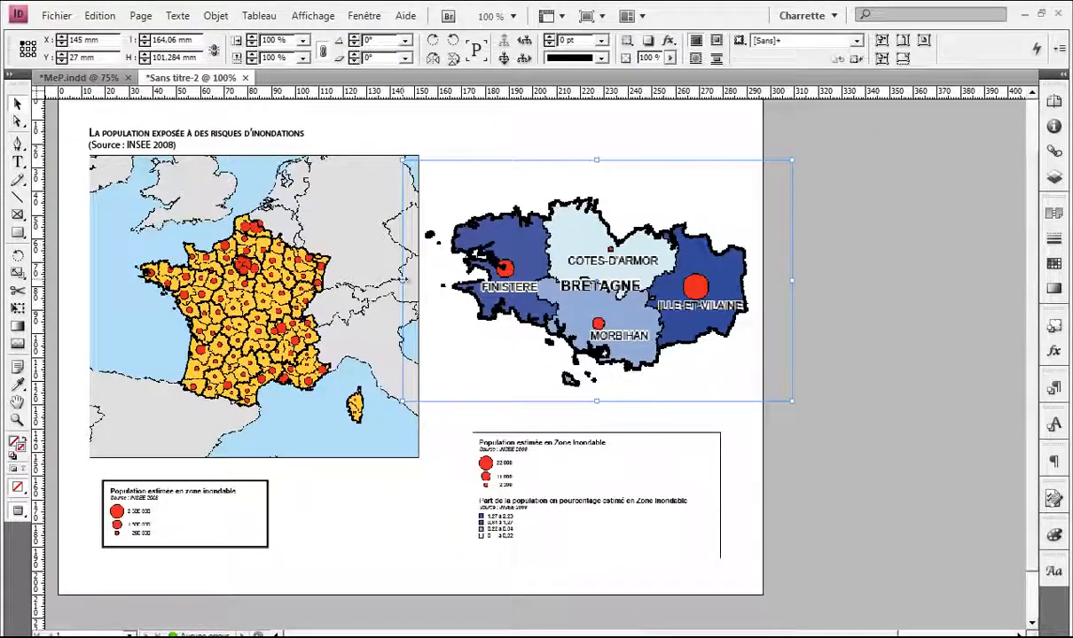
drag(403, 280, 421, 280)
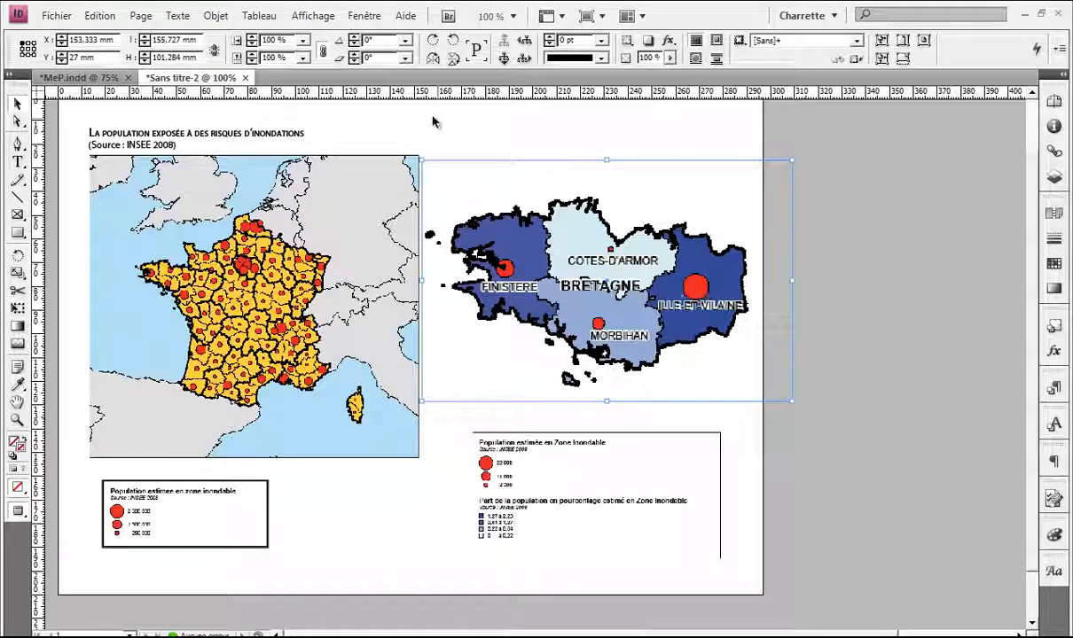
click(303, 57)
click(294, 170)
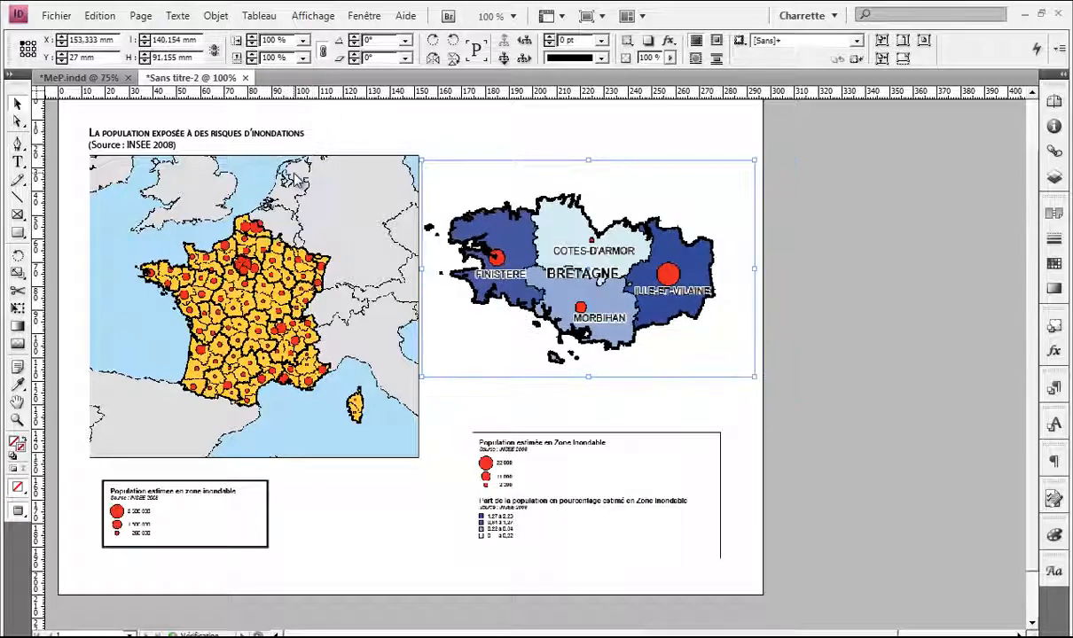
Step: Trim the Bretagne frame's right edge inward and review the maps and legends
key(w)
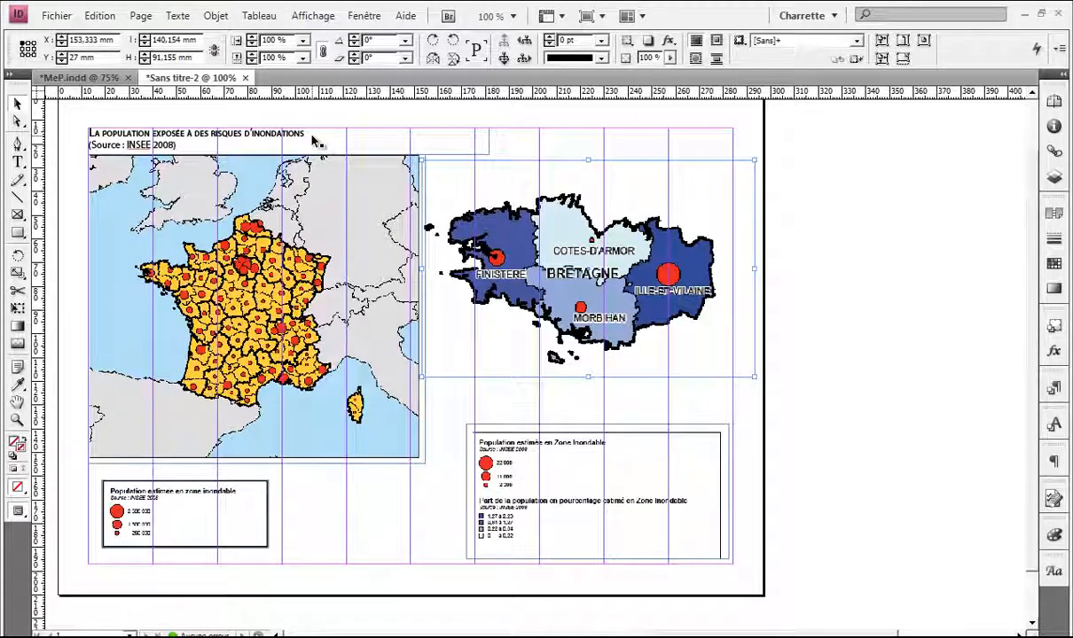
drag(754, 268, 729, 269)
click(748, 275)
key(w)
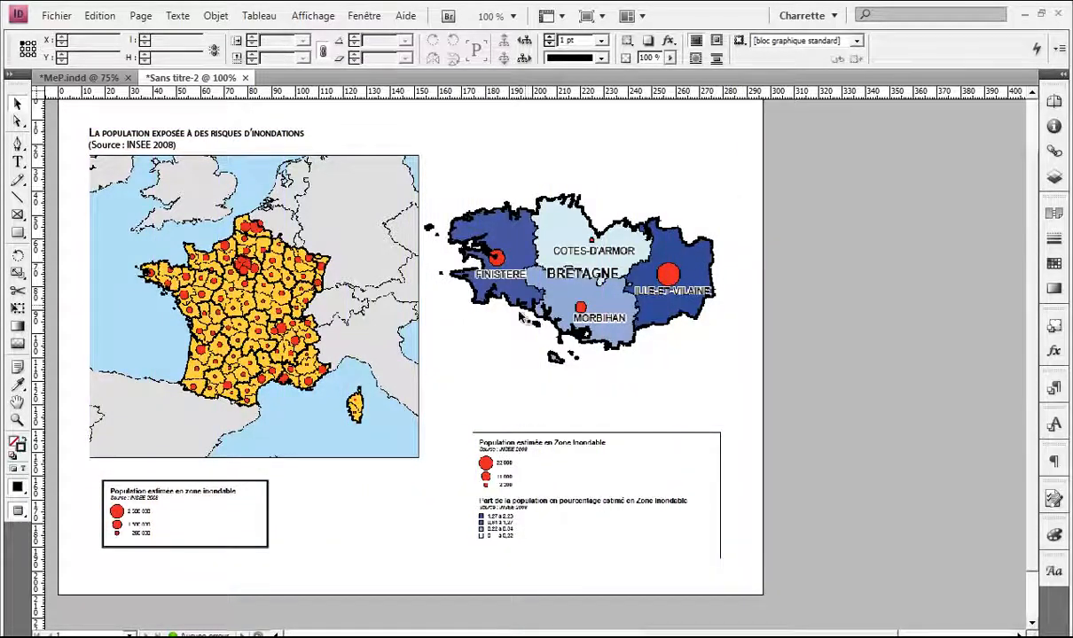
key(w)
key(w)
scroll(483, 346, down, 1)
key(w)
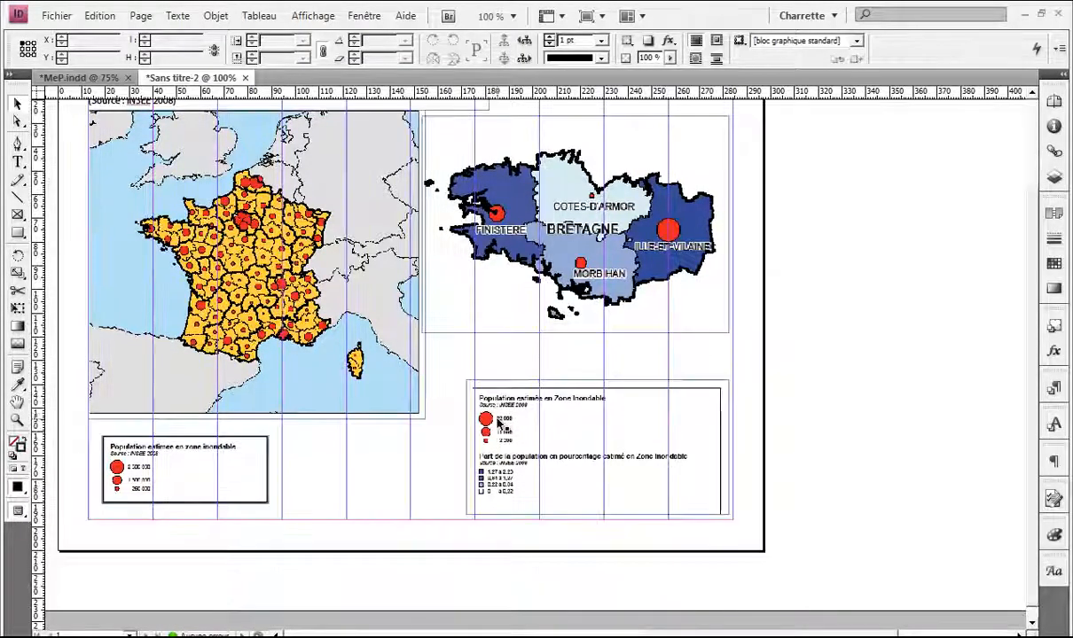
scroll(486, 437, up, 2)
drag(390, 377, 508, 253)
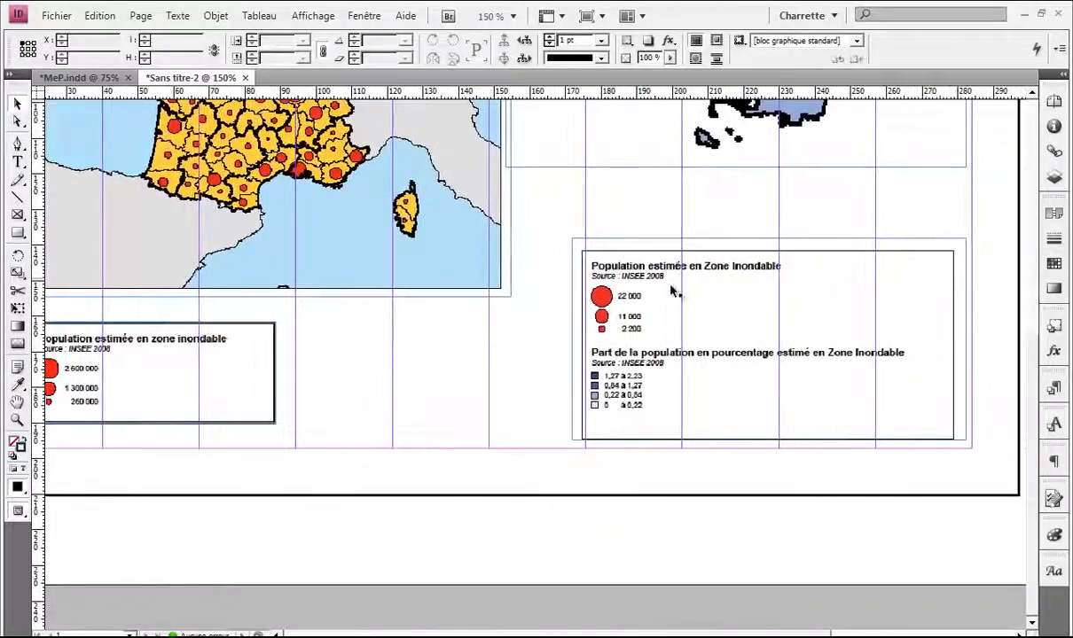
Step: Set the France legend frame's stroke to None
click(676, 291)
drag(412, 333, 567, 333)
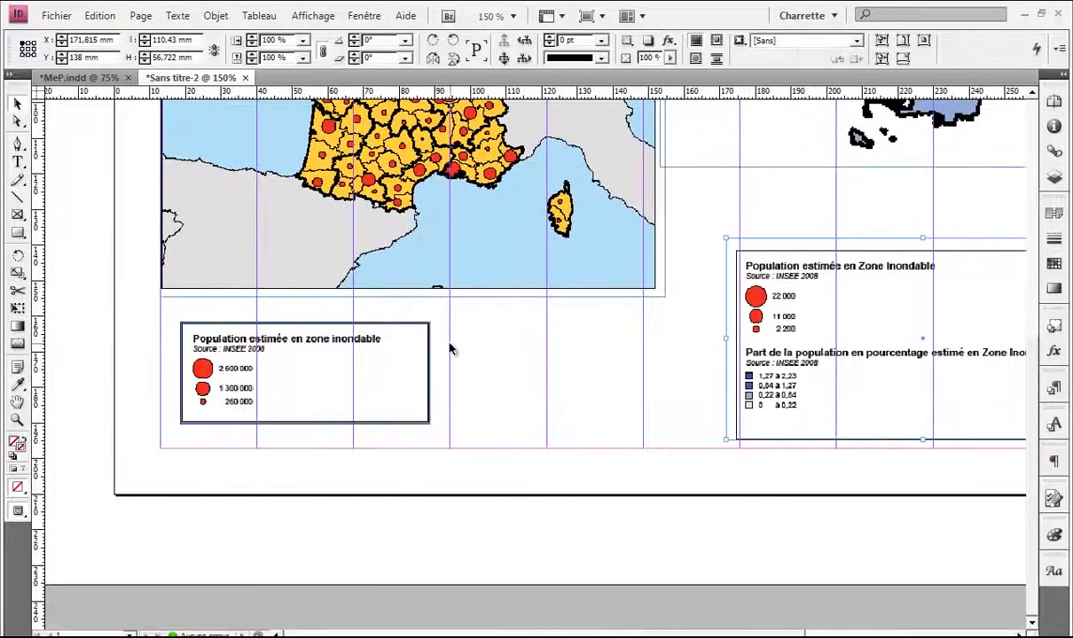
click(449, 344)
click(368, 355)
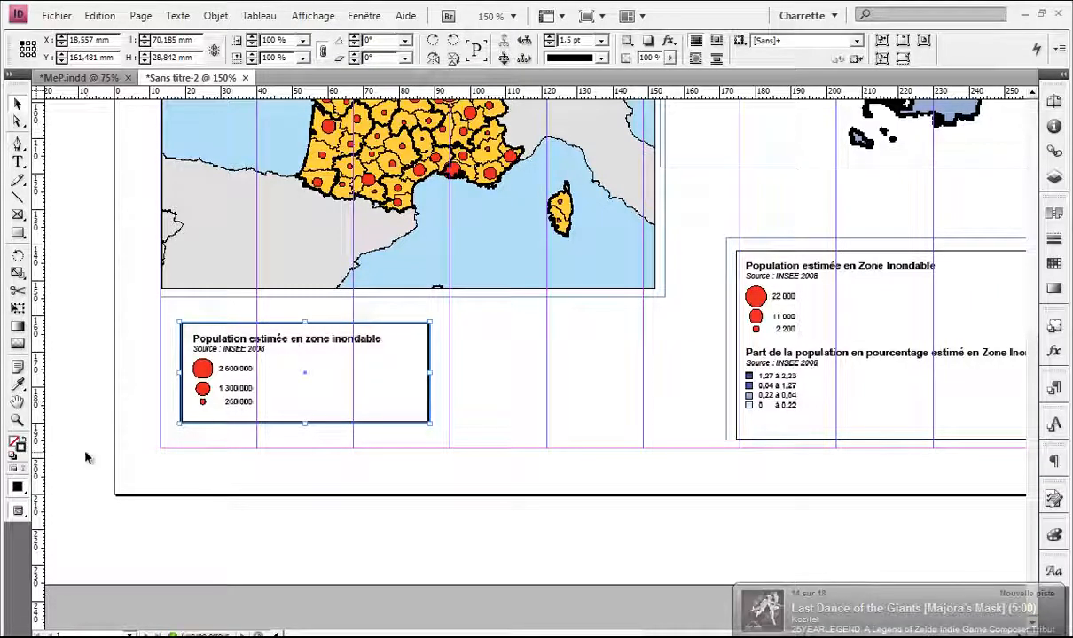
double_click(20, 443)
click(691, 246)
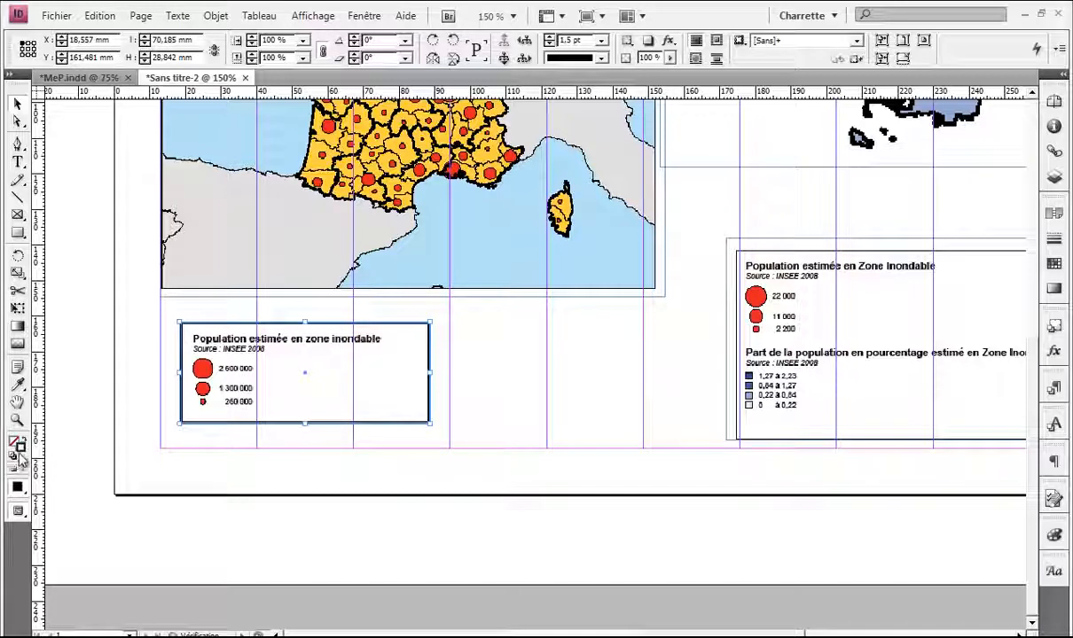
click(23, 454)
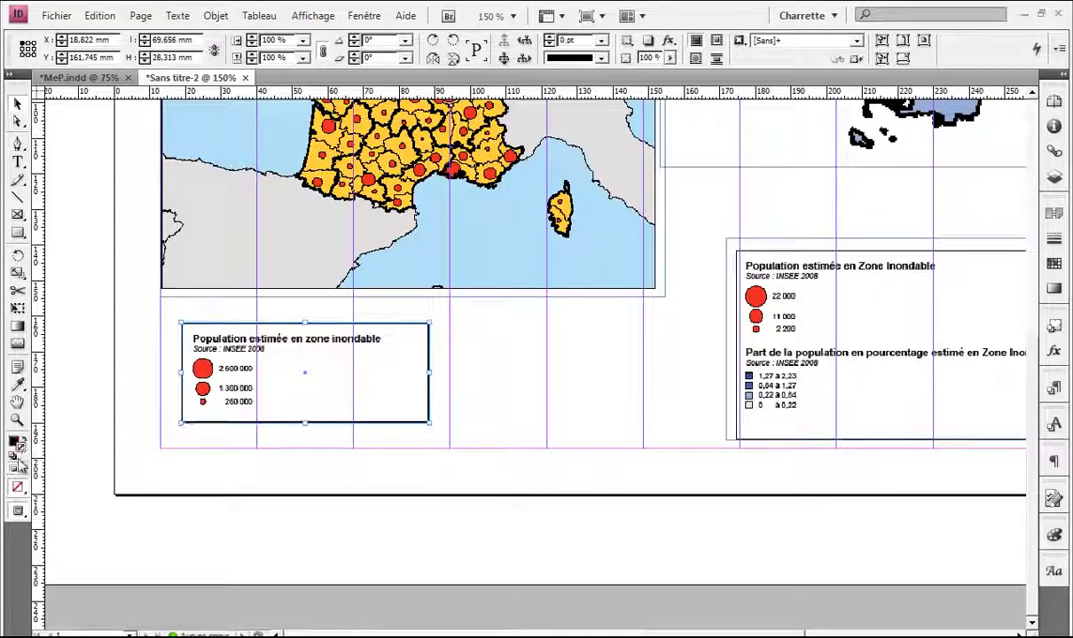
click(14, 458)
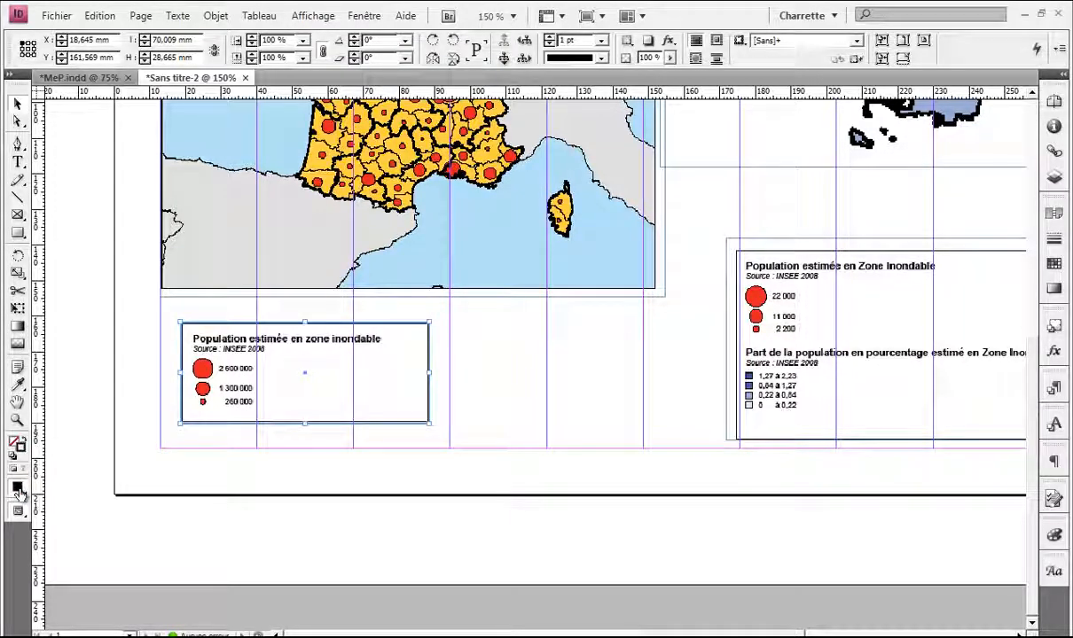
click(19, 492)
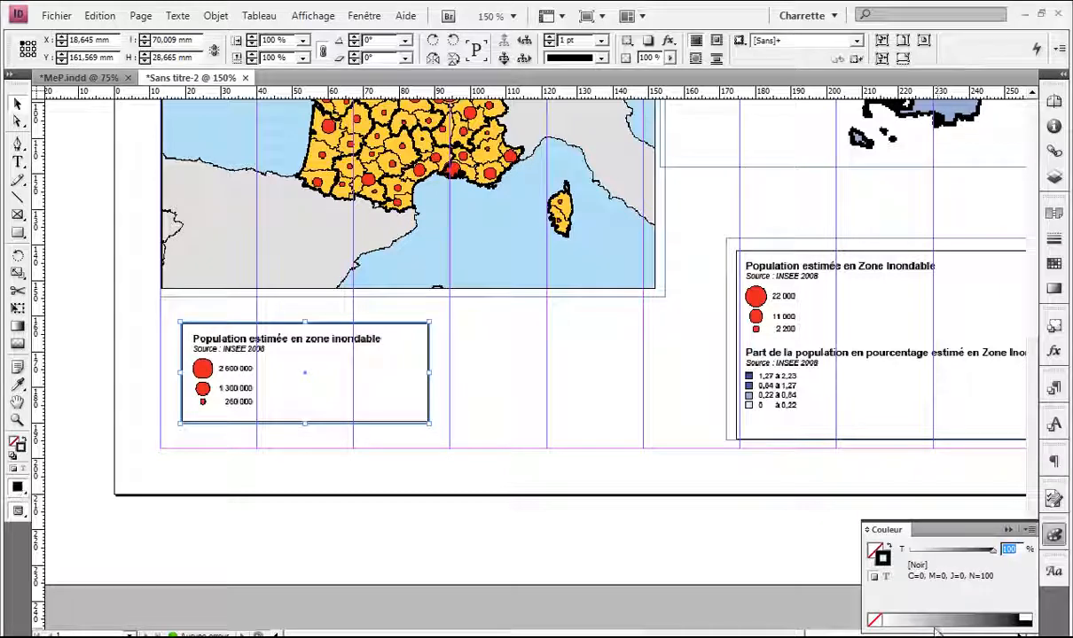
click(535, 404)
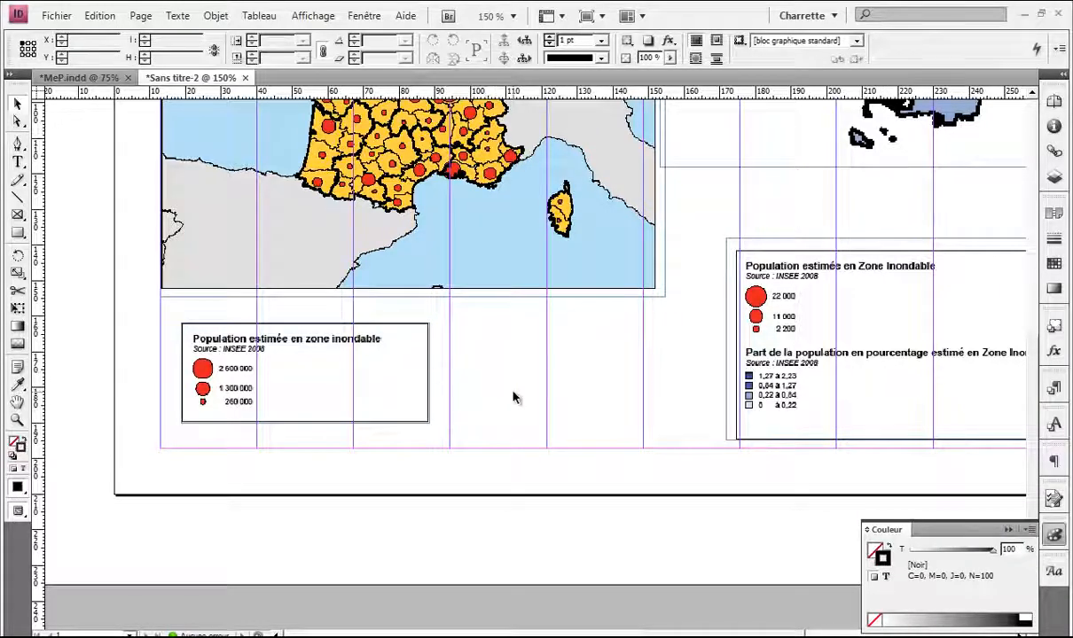
Step: Resize the Bretagne legend frame and move it up and left under the Bretagne map
scroll(488, 377, down, 1)
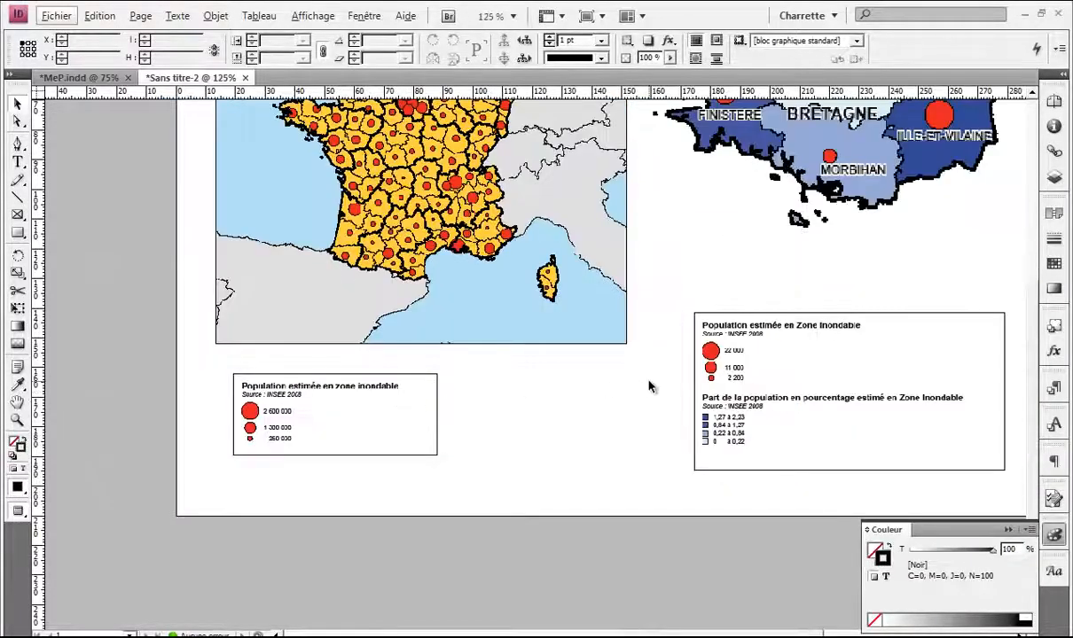
scroll(649, 386, down, 1)
scroll(546, 371, up, 1)
click(581, 456)
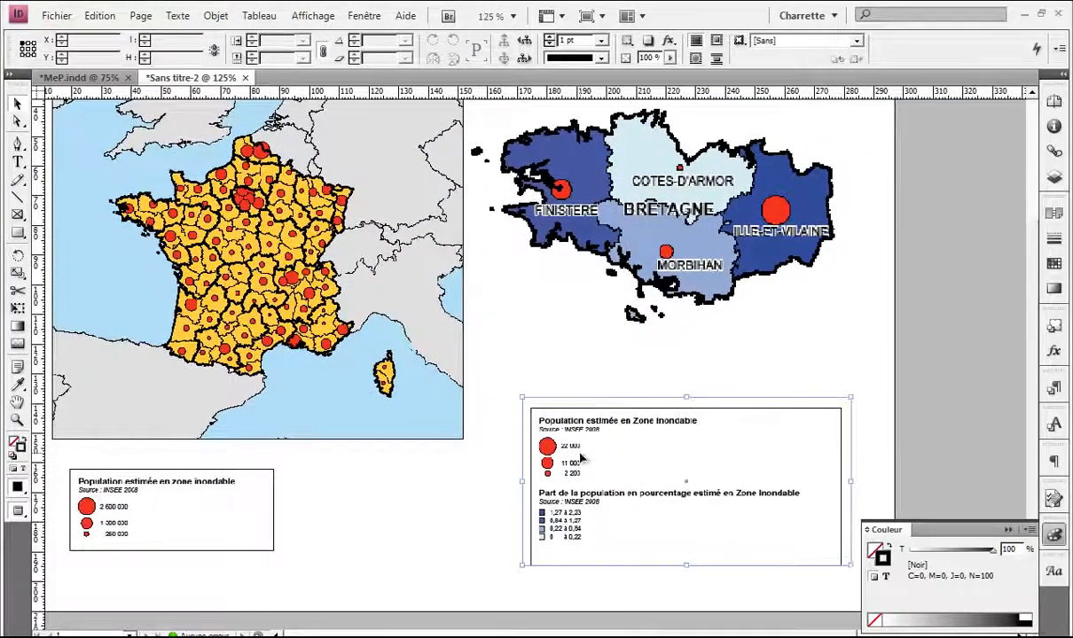
key(w)
scroll(626, 484, down, 1)
mouse_move(686, 520)
mouse_down()
mouse_move(690, 553)
mouse_move(684, 528)
mouse_up()
drag(603, 333, 577, 332)
click(576, 333)
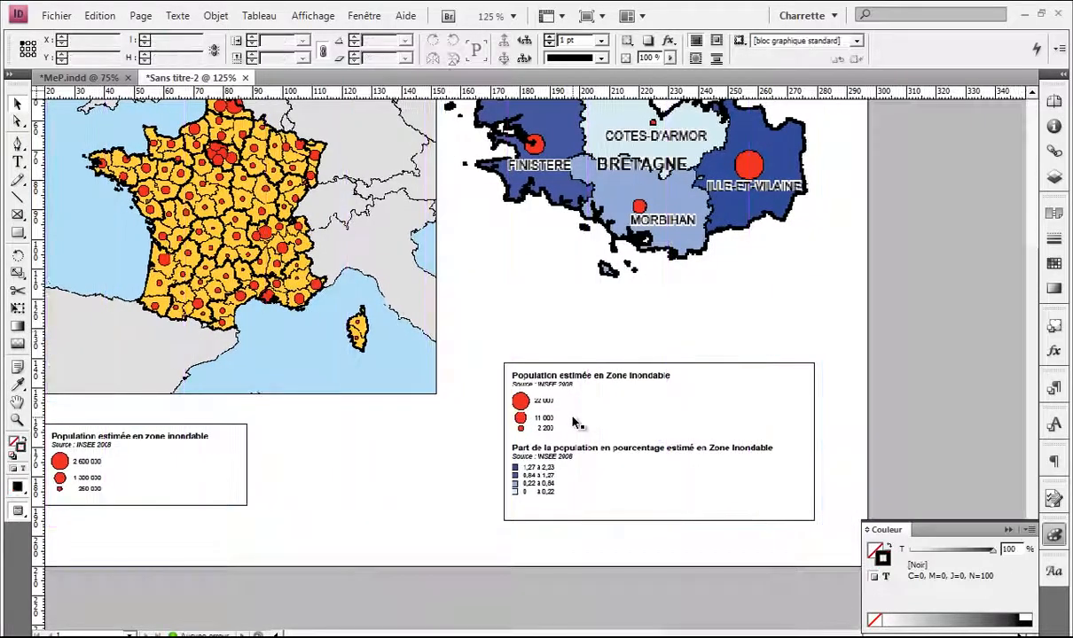
drag(575, 436, 527, 374)
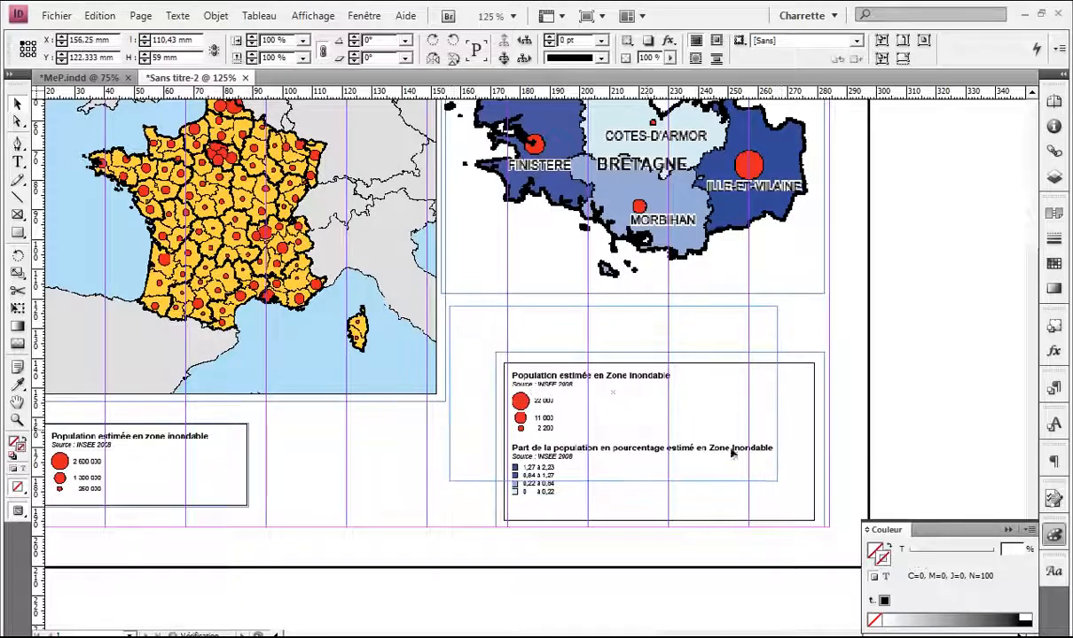
click(776, 430)
Step: Fine-tune the Bretagne legend's position below the map and preview the finished page
key(w)
scroll(764, 425, up, 2)
scroll(764, 427, down, 1)
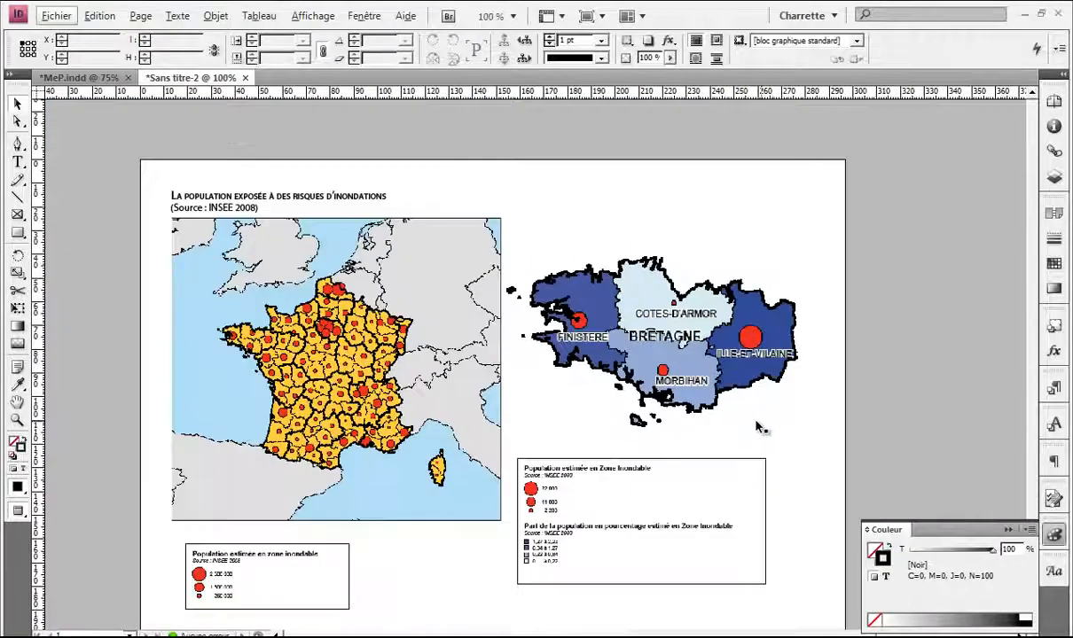
scroll(780, 435, down, 2)
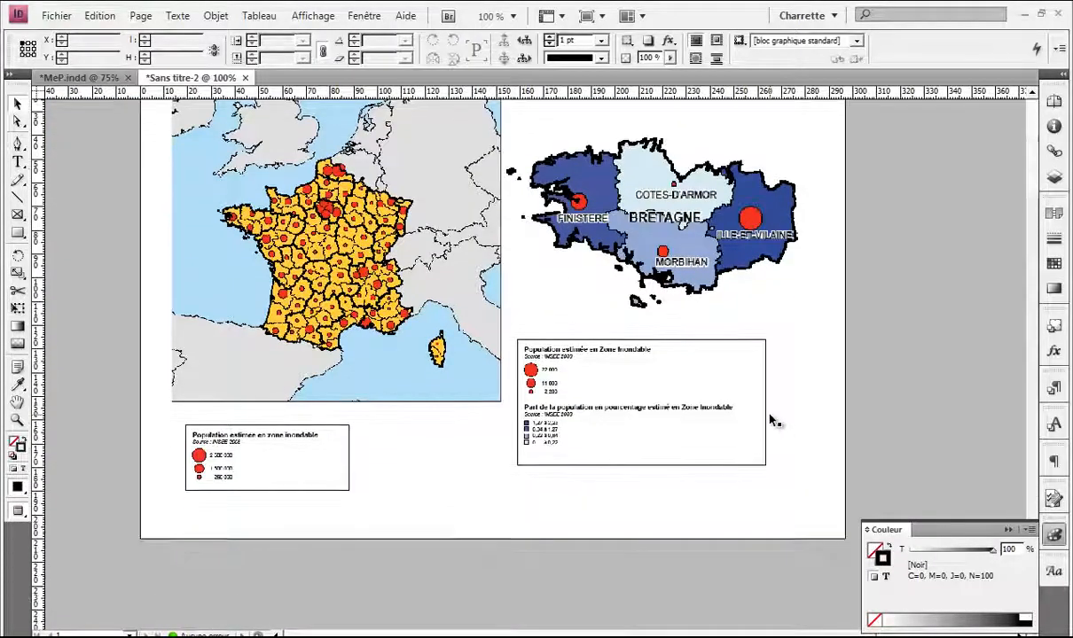
key(w)
drag(606, 441, 607, 457)
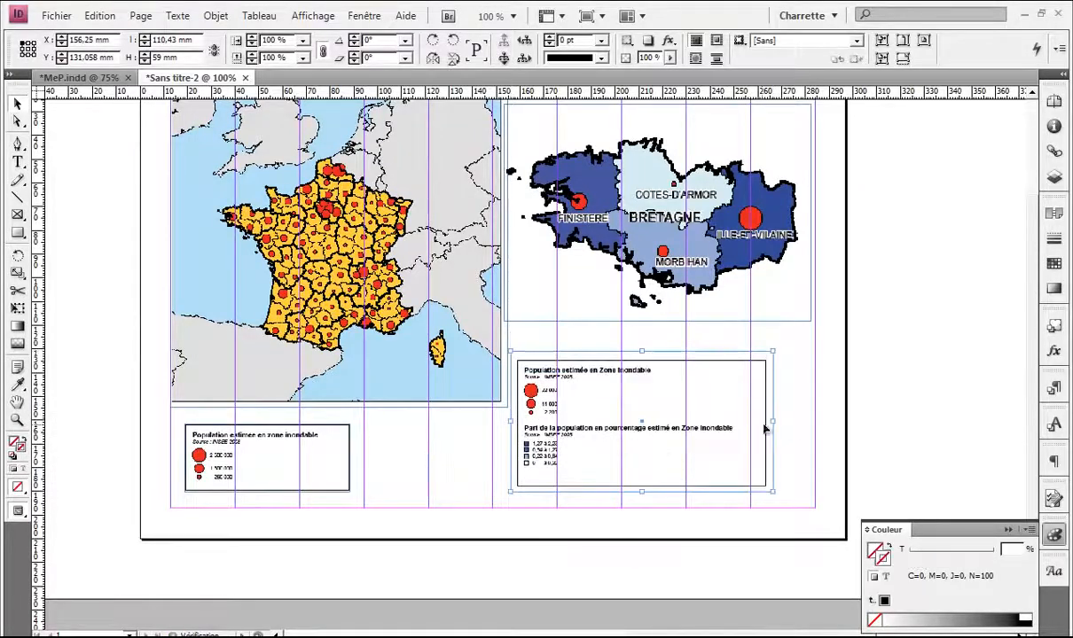
click(784, 416)
drag(721, 403, 575, 469)
key(w)
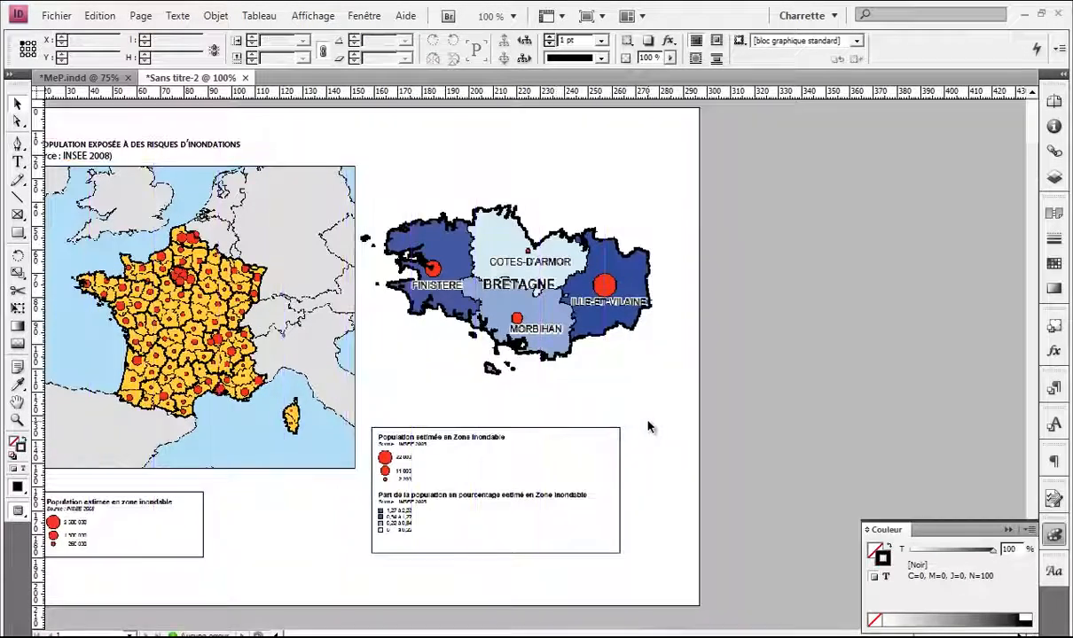
drag(355, 344, 471, 371)
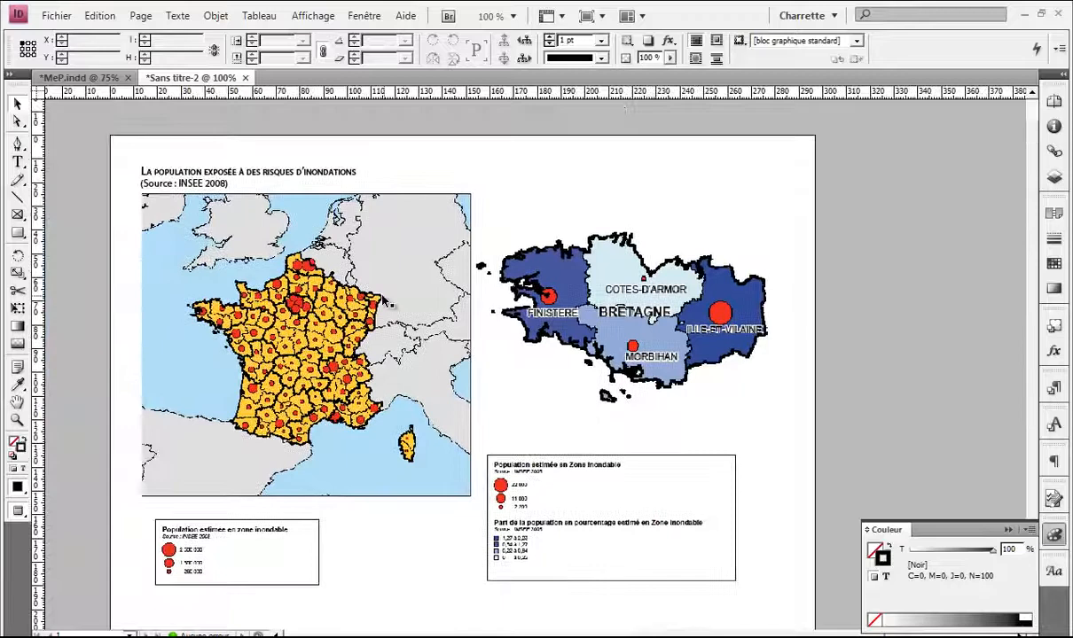
click(257, 180)
Step: Add 'Française' to the title and fit its frame to the text
scroll(217, 177, up, 1)
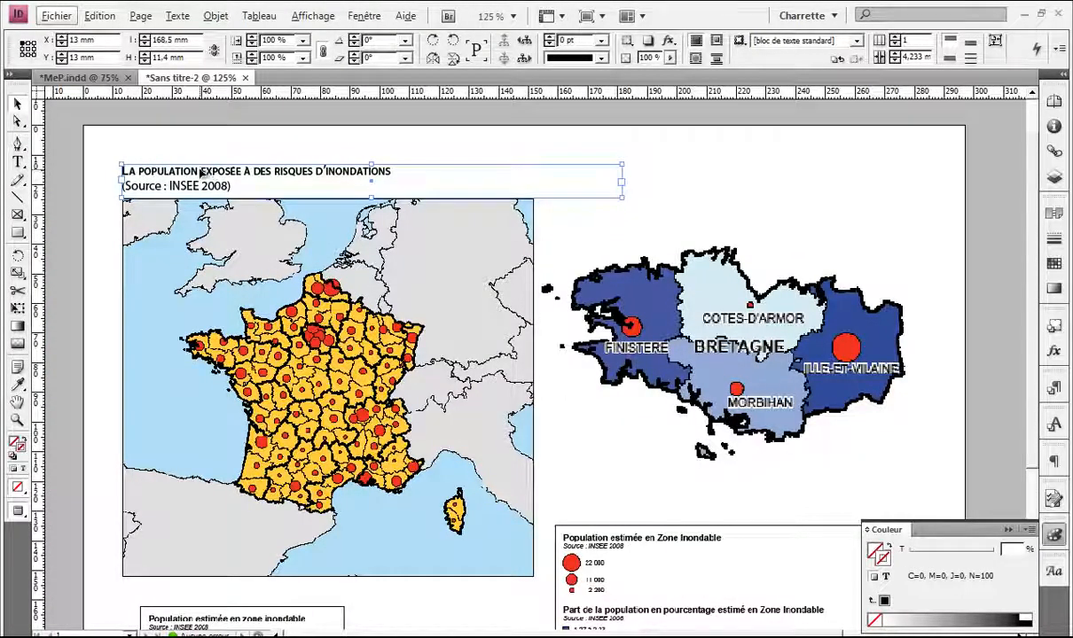
double_click(201, 171)
text(Fran)
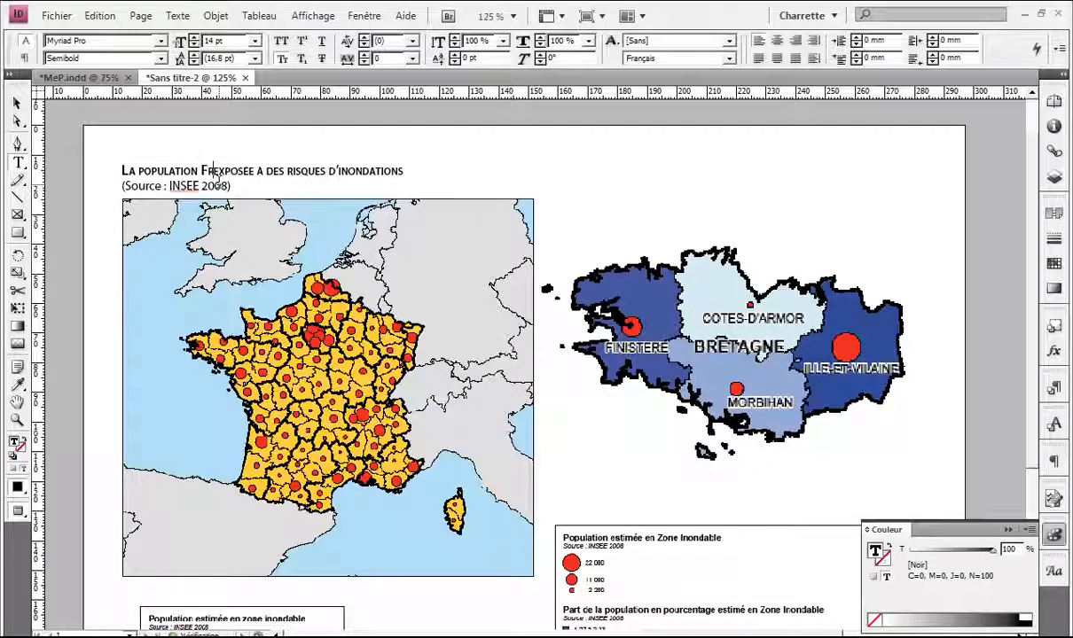
text(çaise)
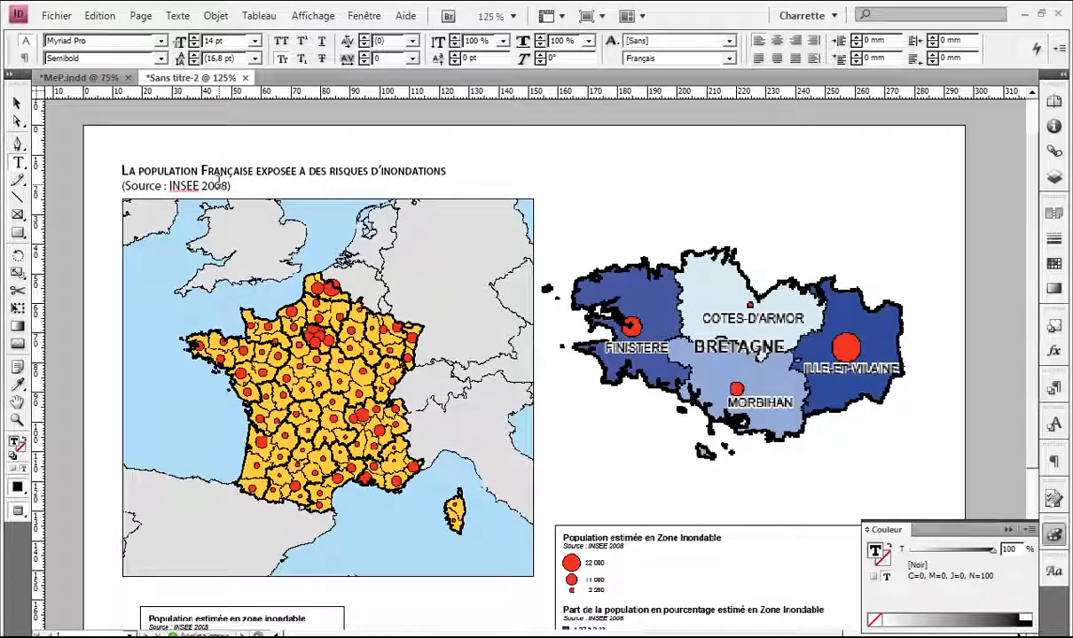
key(Escape)
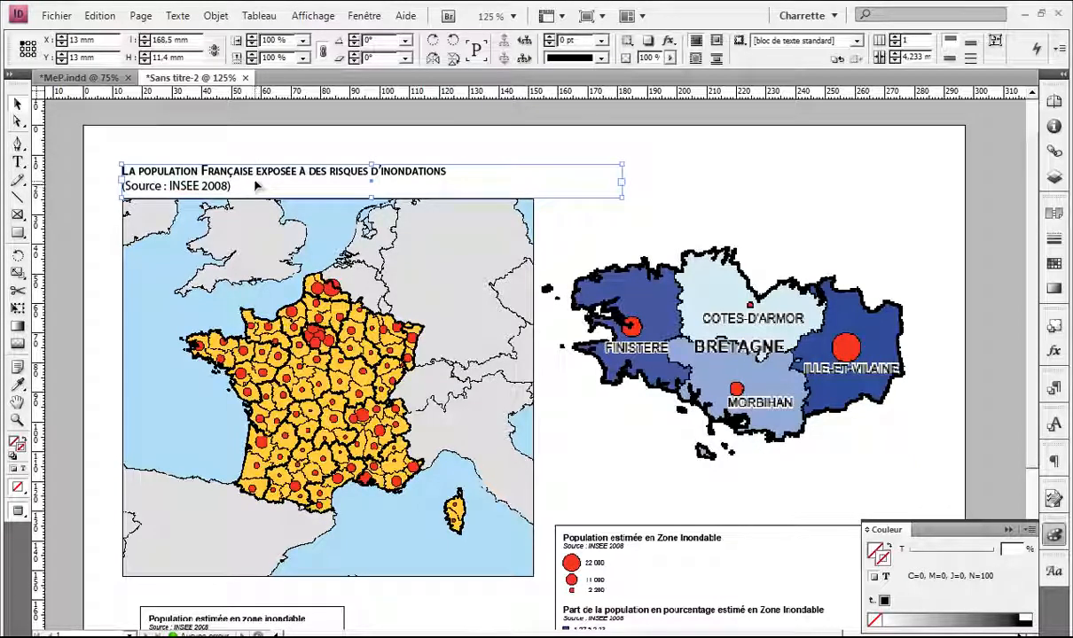
click(995, 43)
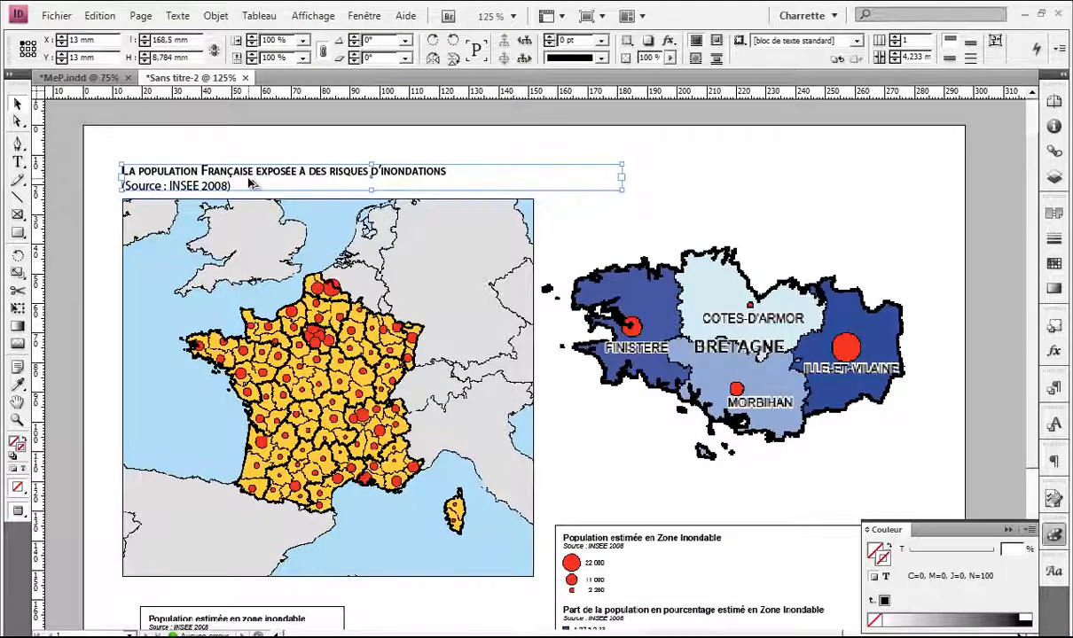
Step: Duplicate the title beside the Bretagne map and nudge the France map down slightly
drag(250, 183, 668, 219)
scroll(521, 212, down, 3)
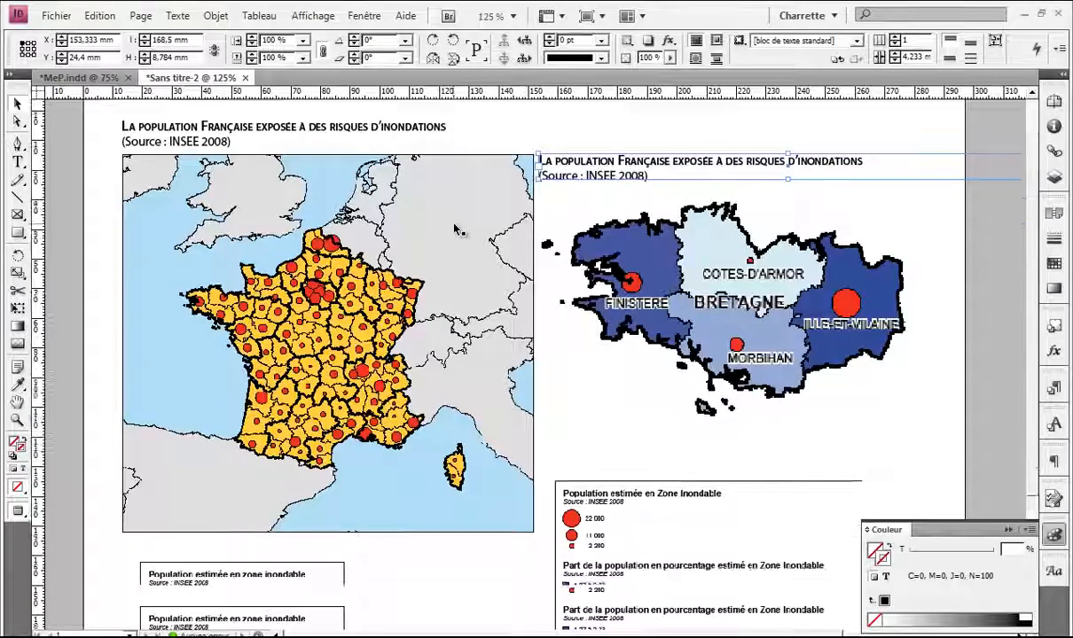
click(486, 375)
scroll(486, 375, up, 3)
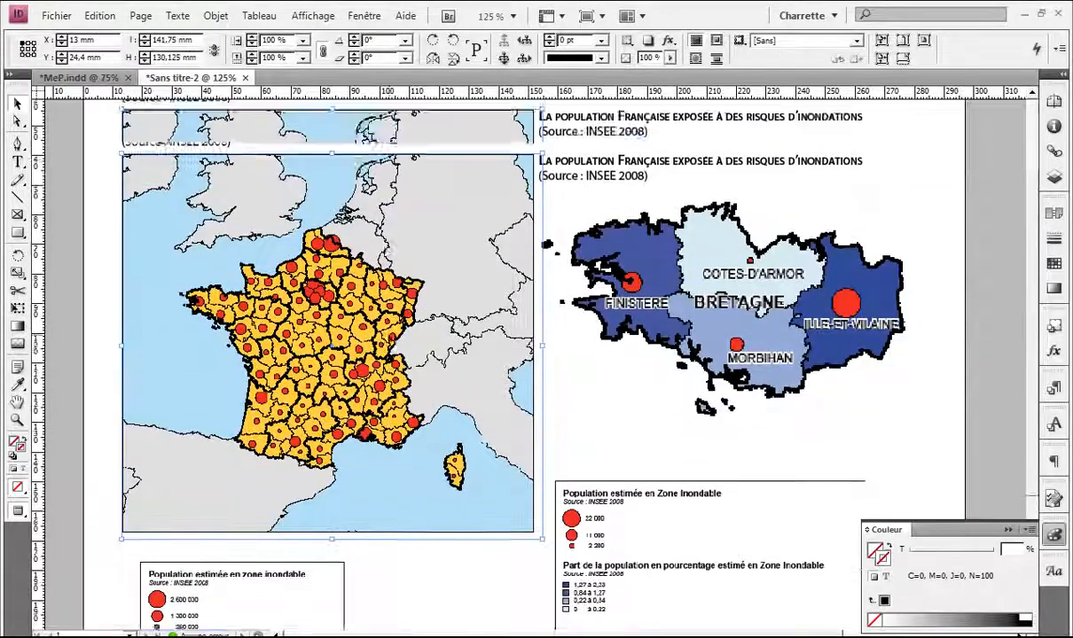
drag(324, 341, 326, 359)
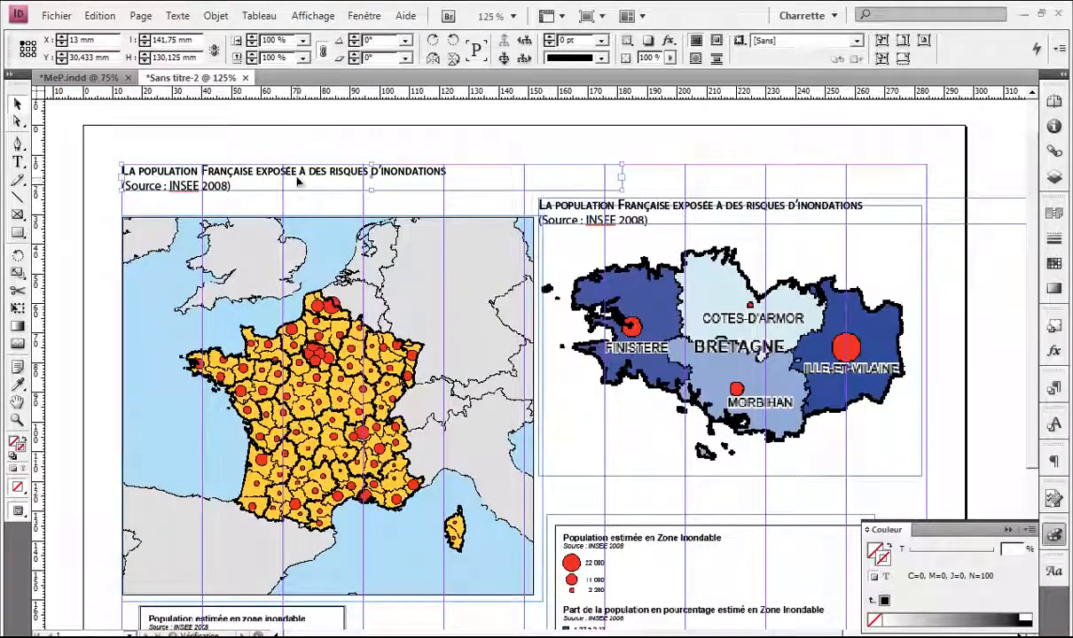
Step: Move the title copy onto the France map's top-left corner
click(286, 173)
key(ctrl+minus)
drag(330, 226, 352, 222)
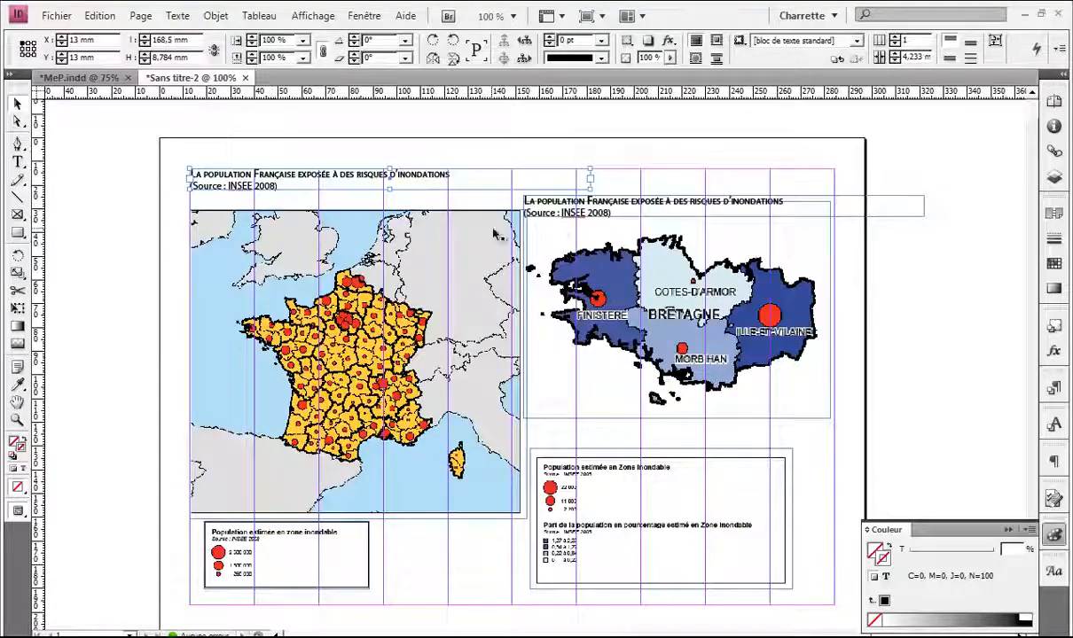
key(ctrl+plus)
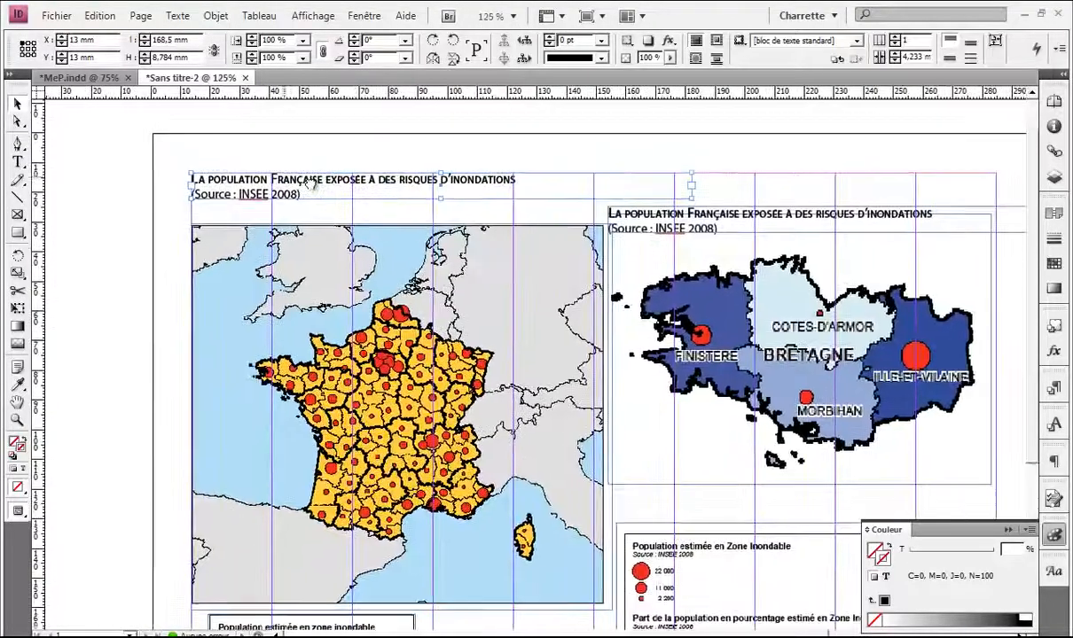
drag(299, 162, 318, 188)
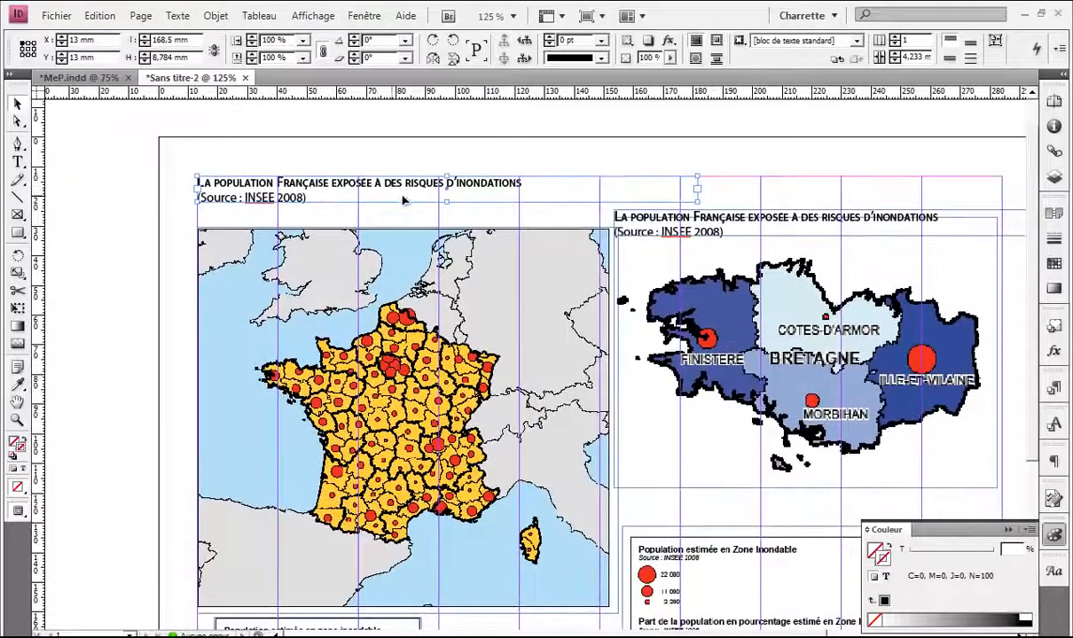
drag(384, 201, 365, 185)
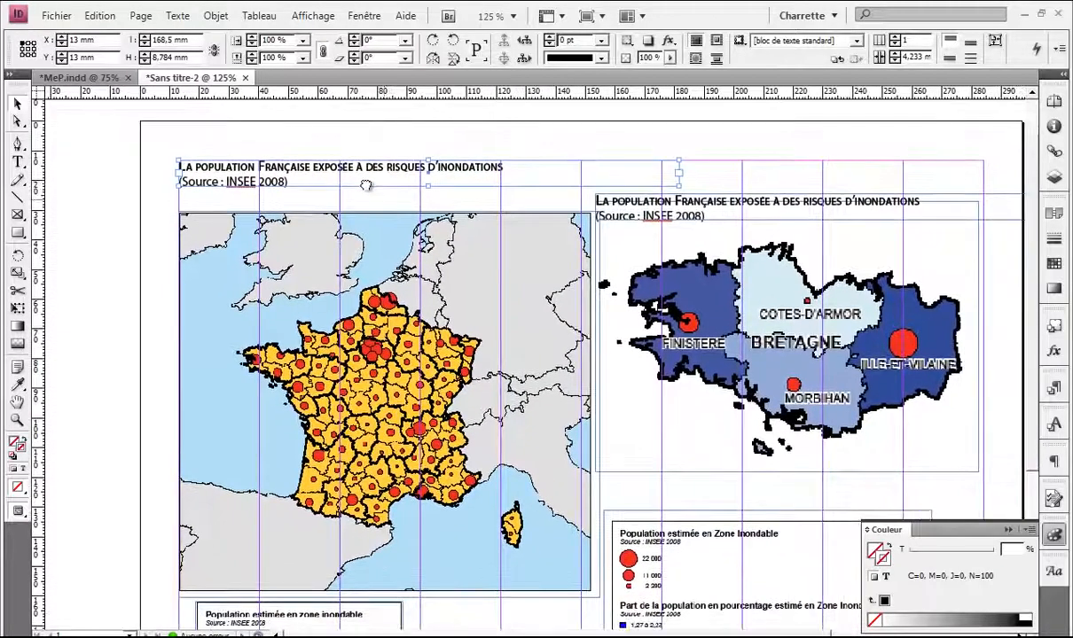
click(608, 213)
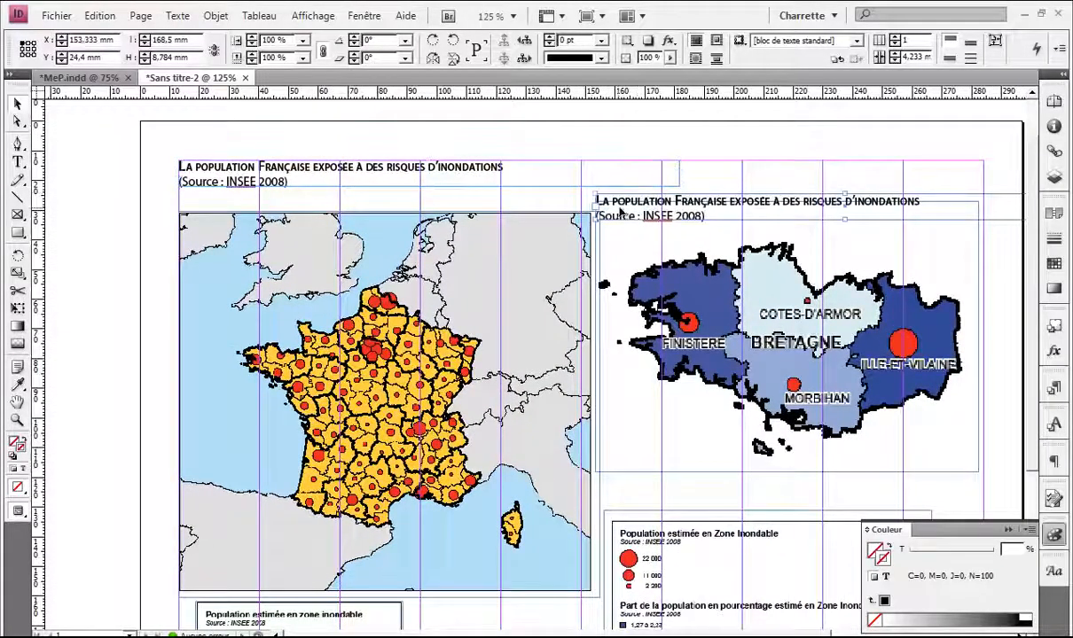
drag(621, 213, 274, 254)
Step: Select all the text inside the title copy on the map
alt+scroll(229, 233, up, 1)
alt+scroll(235, 242, up, 1)
double_click(374, 249)
key(ctrl+a)
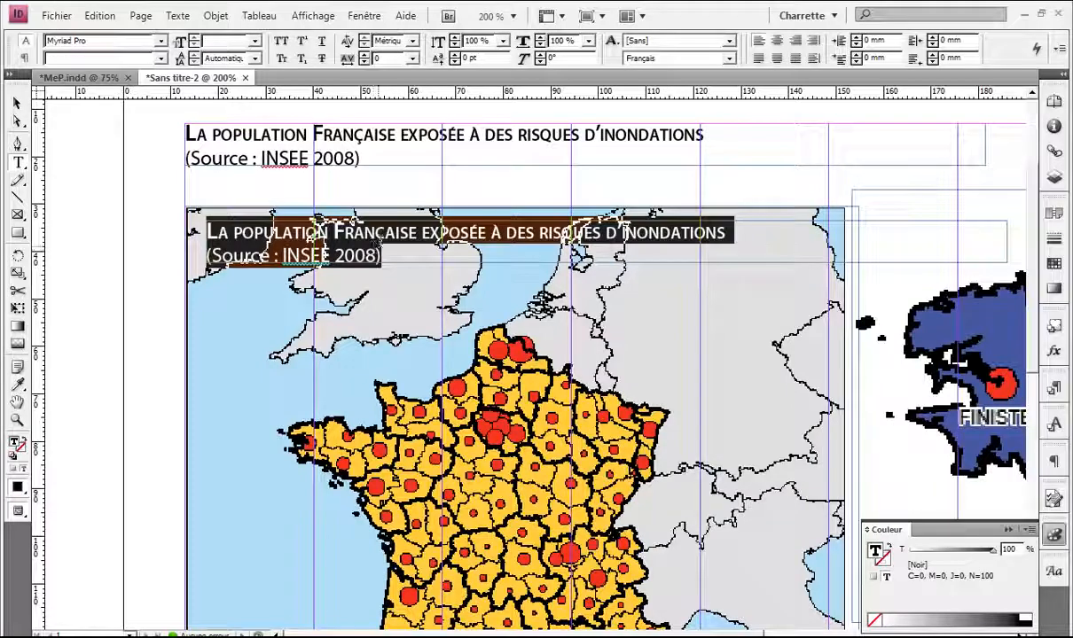
Step: Delete the source line from the top title and narrow its frame
drag(362, 158, 186, 159)
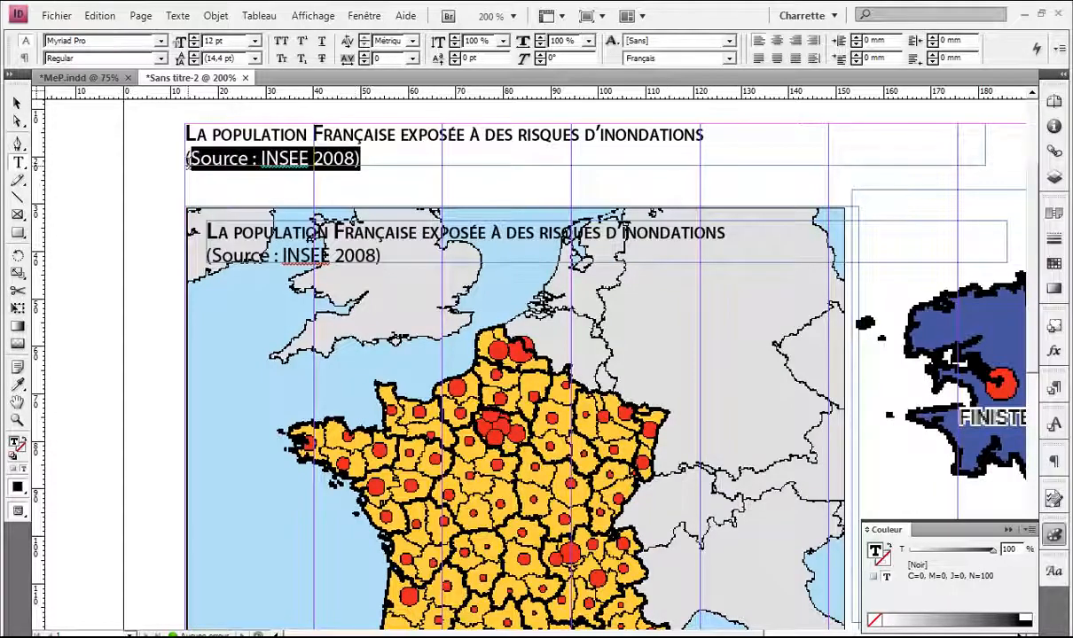
key(BackSpace)
key(BackSpace)
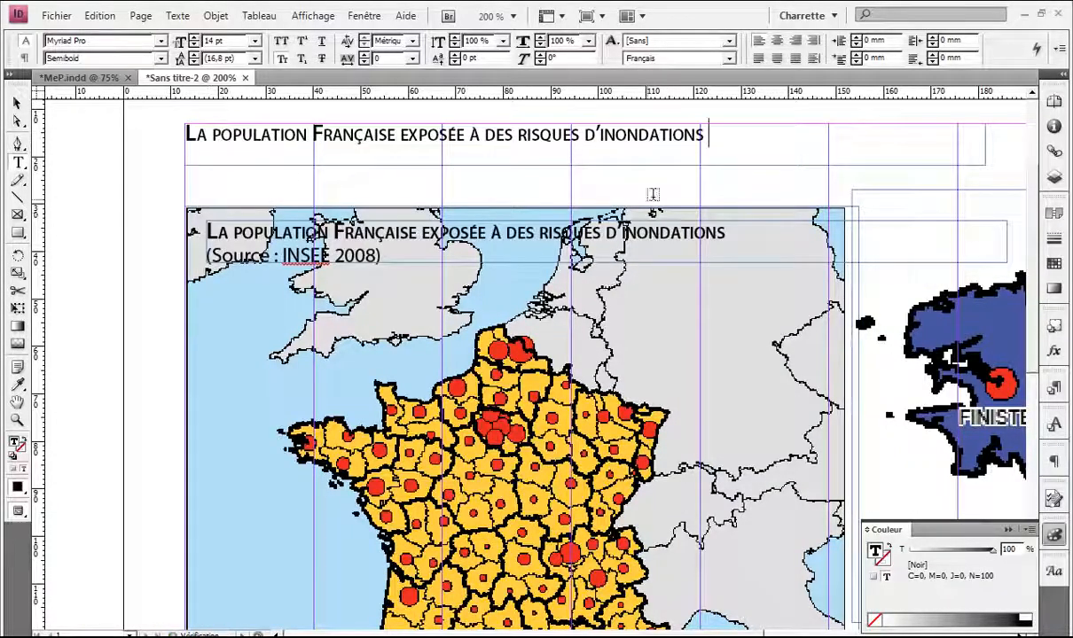
key(Escape)
drag(984, 165, 716, 164)
Step: Retype the map heading as 'Les risques d'inondations à l'echelle nationale' and check l'echelle's spelling
double_click(676, 256)
key(ctrl+a)
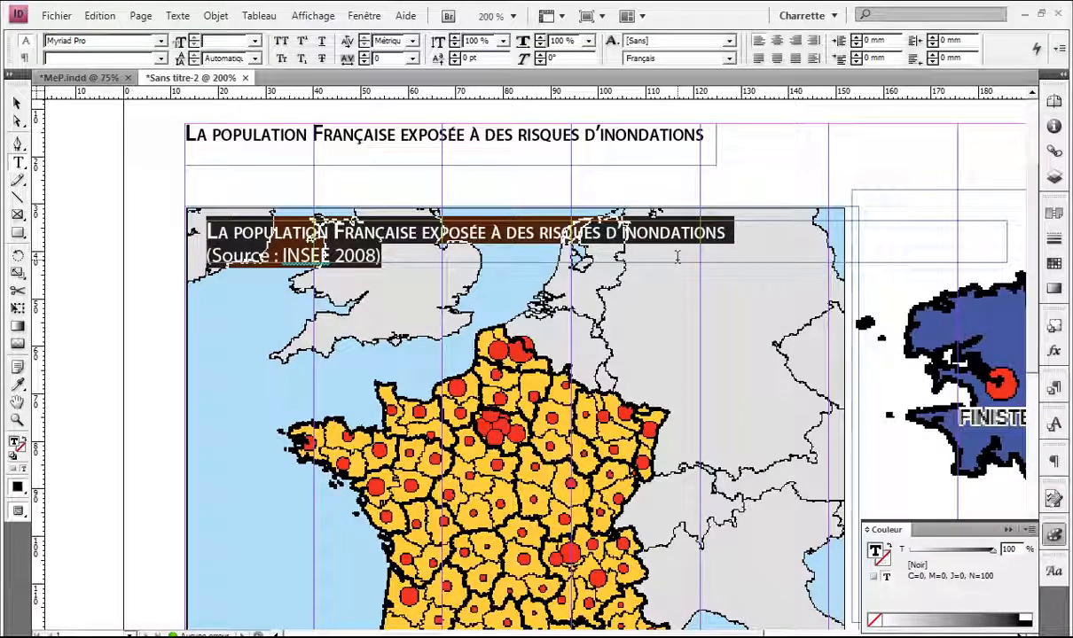
text(Les ris)
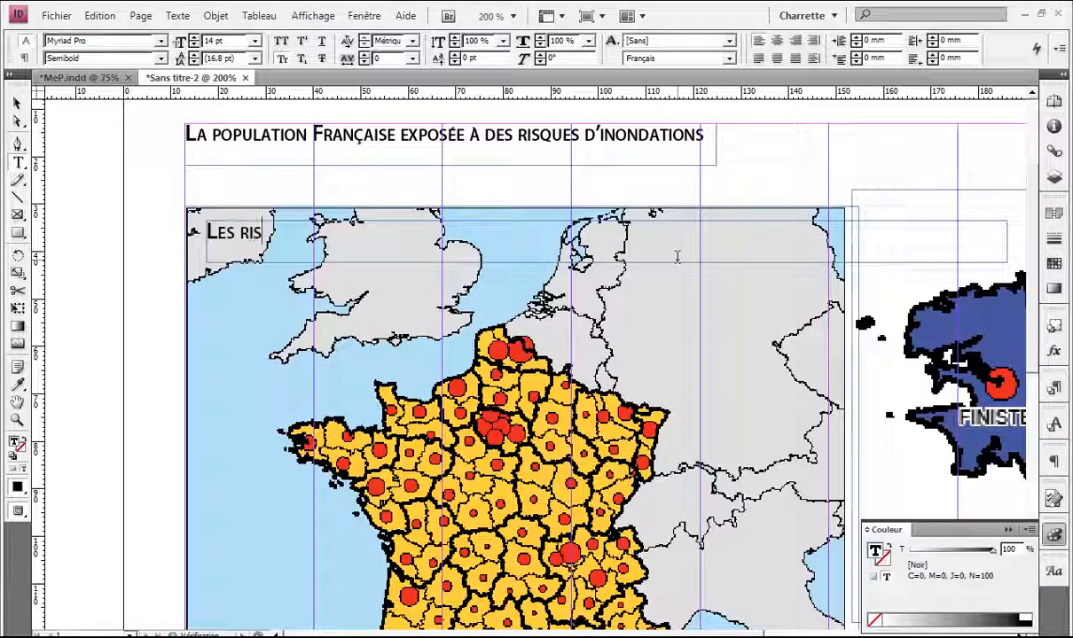
text(ques)
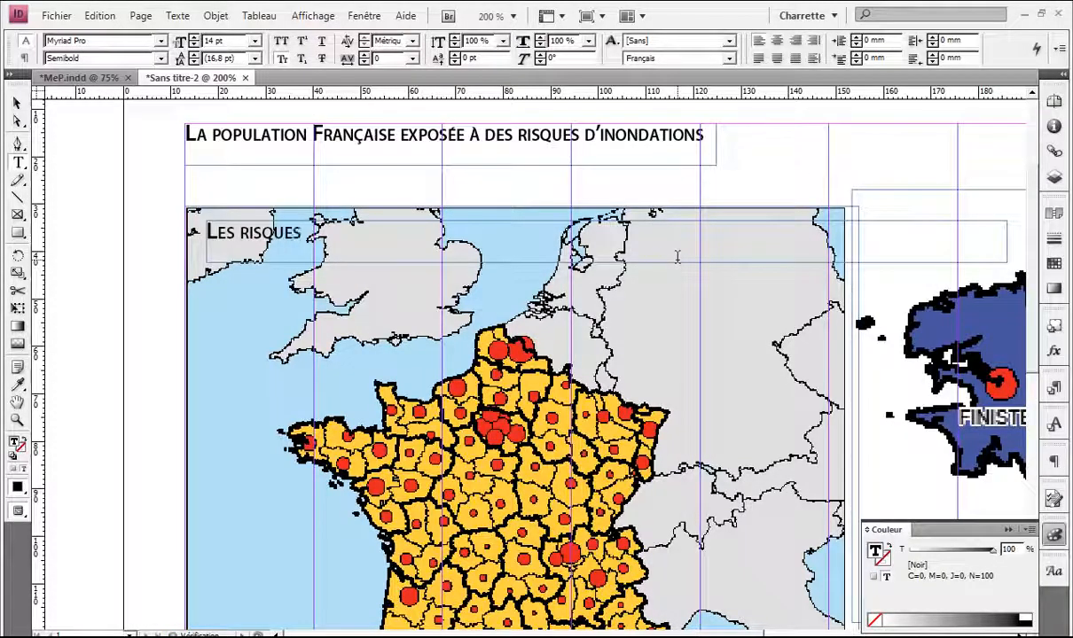
text( d’ino)
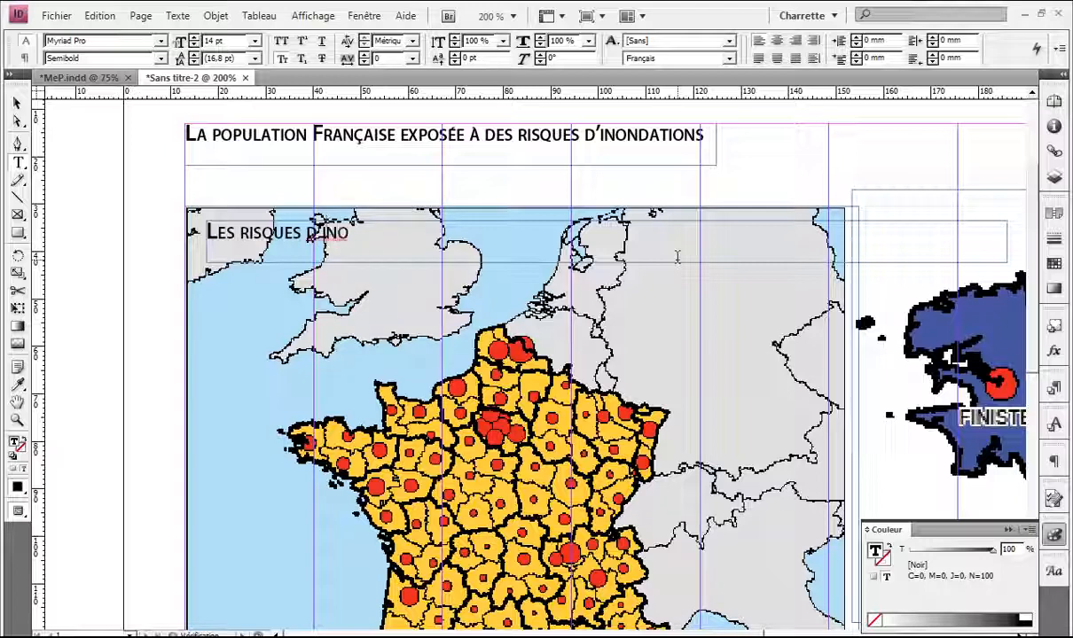
text('inondations)
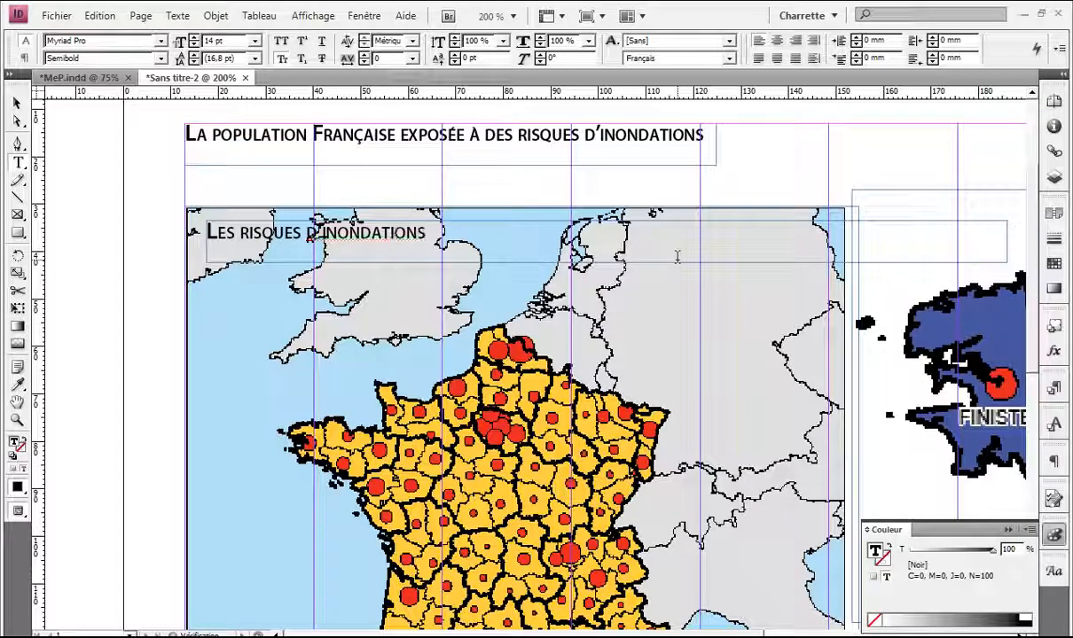
text( à)
text( l'ec)
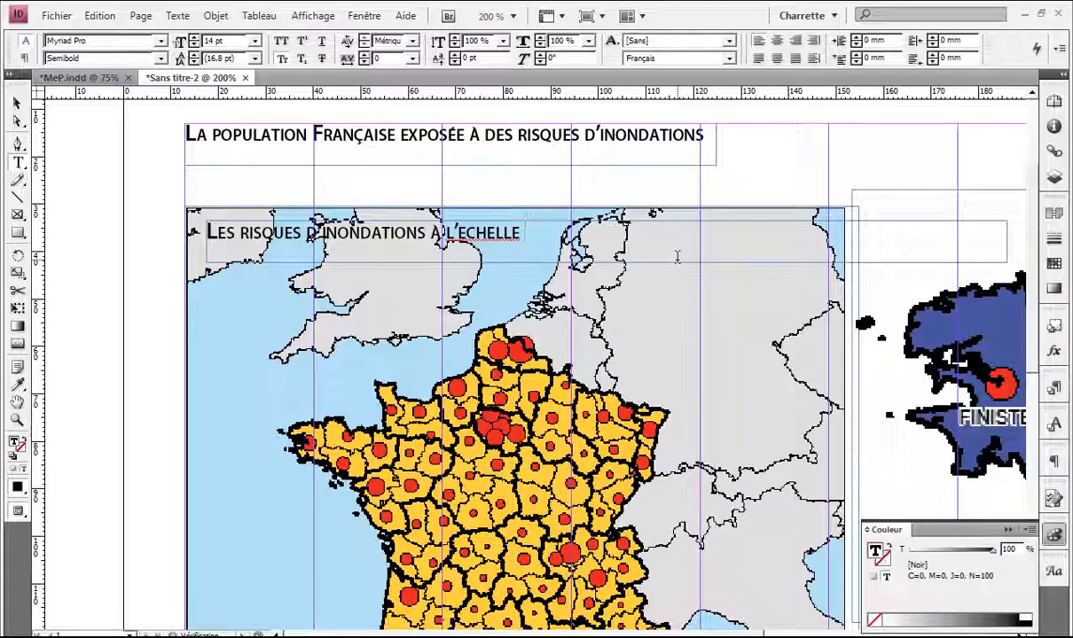
text(ioanle)
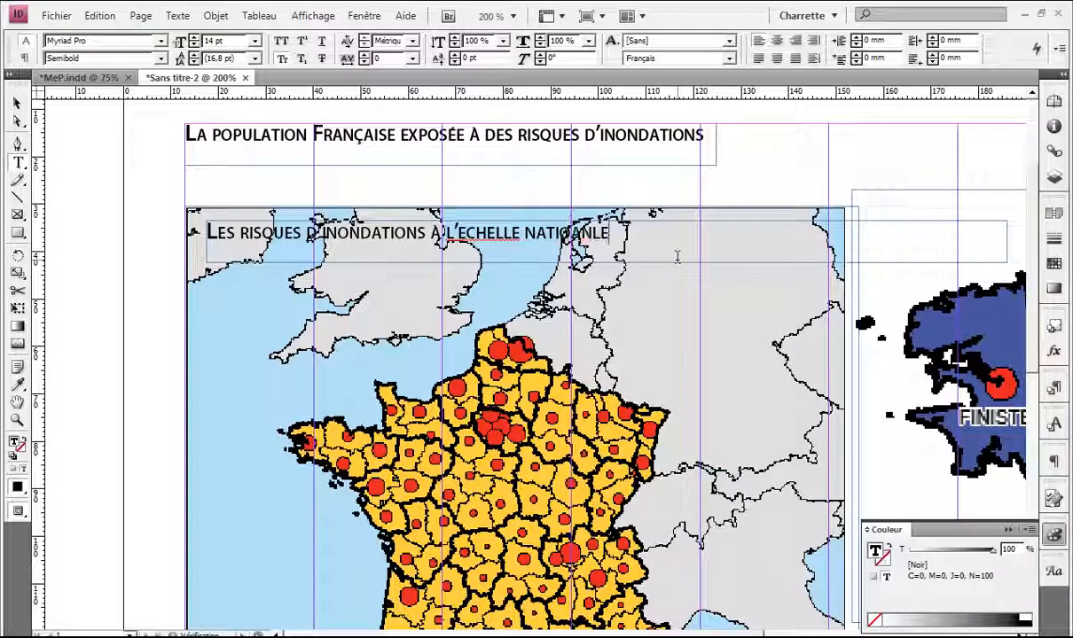
key(BackSpace)
key(BackSpace)
key(BackSpace)
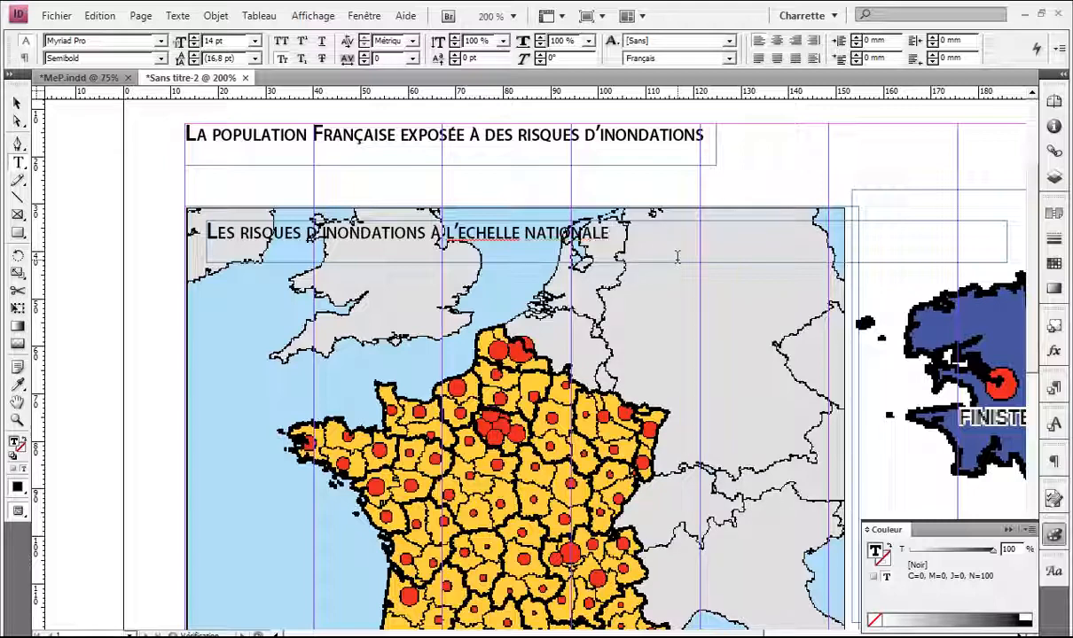
right_click(461, 226)
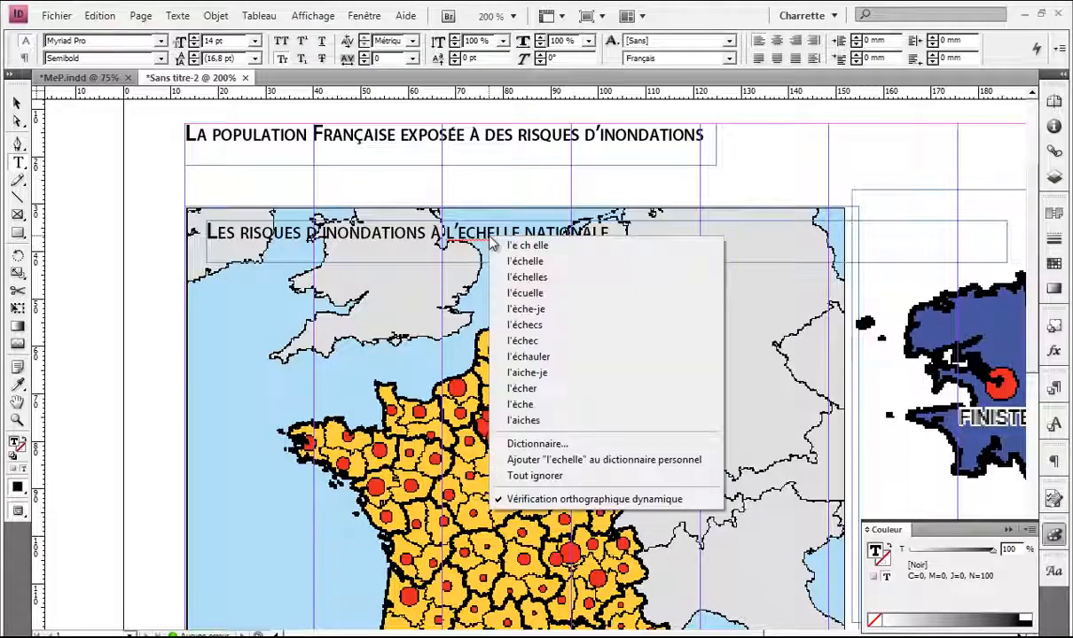
Step: Correct l'echelle to l'échelle and set the heading text tint to 0%
click(519, 260)
triple_click(516, 235)
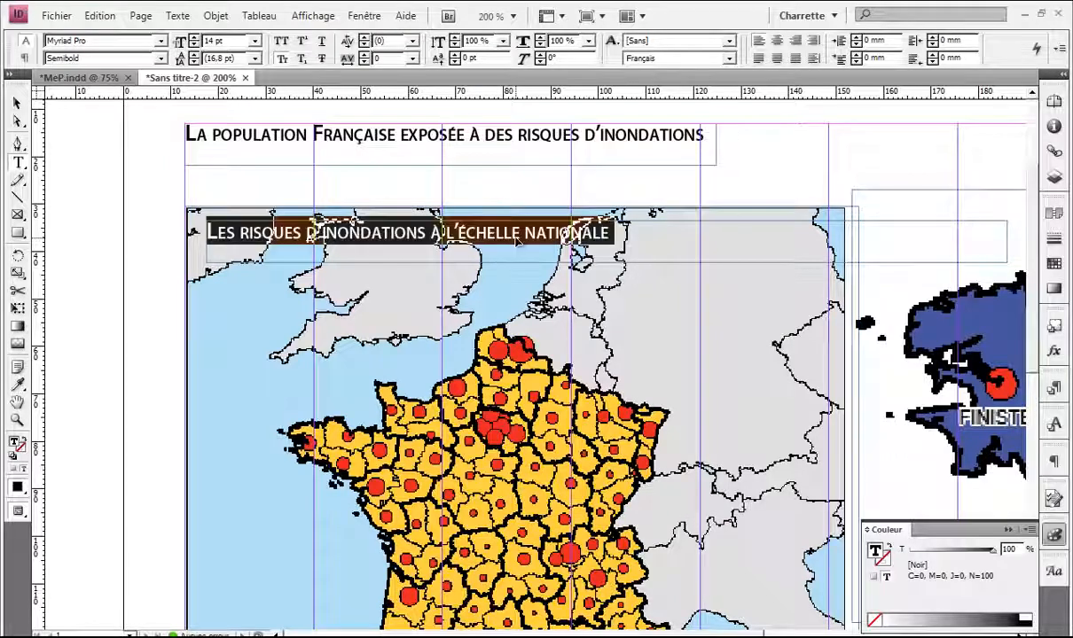
key(F6)
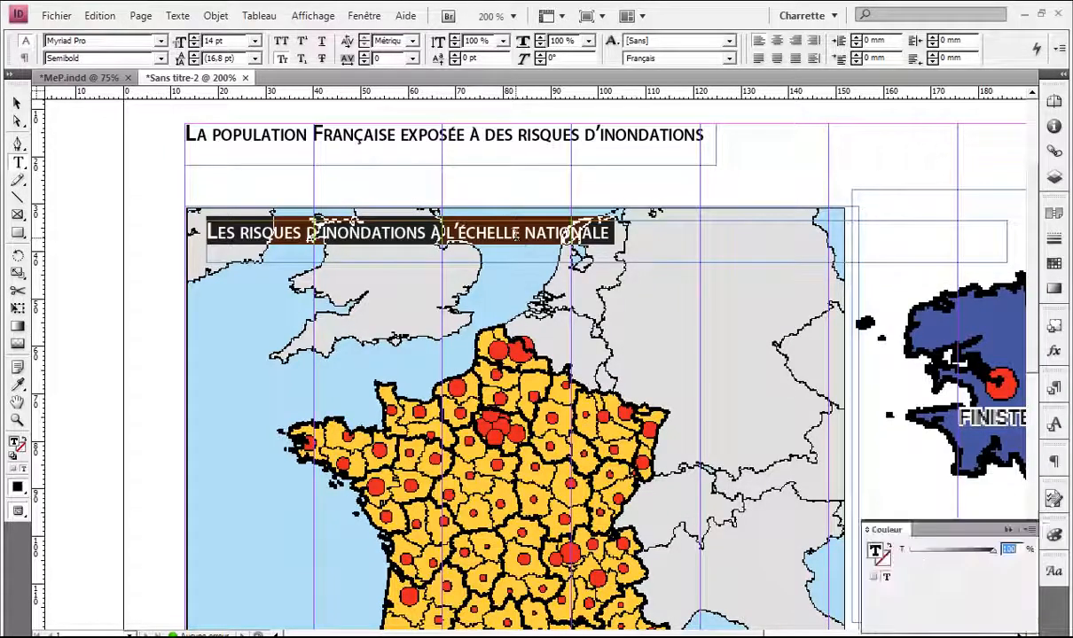
click(1026, 621)
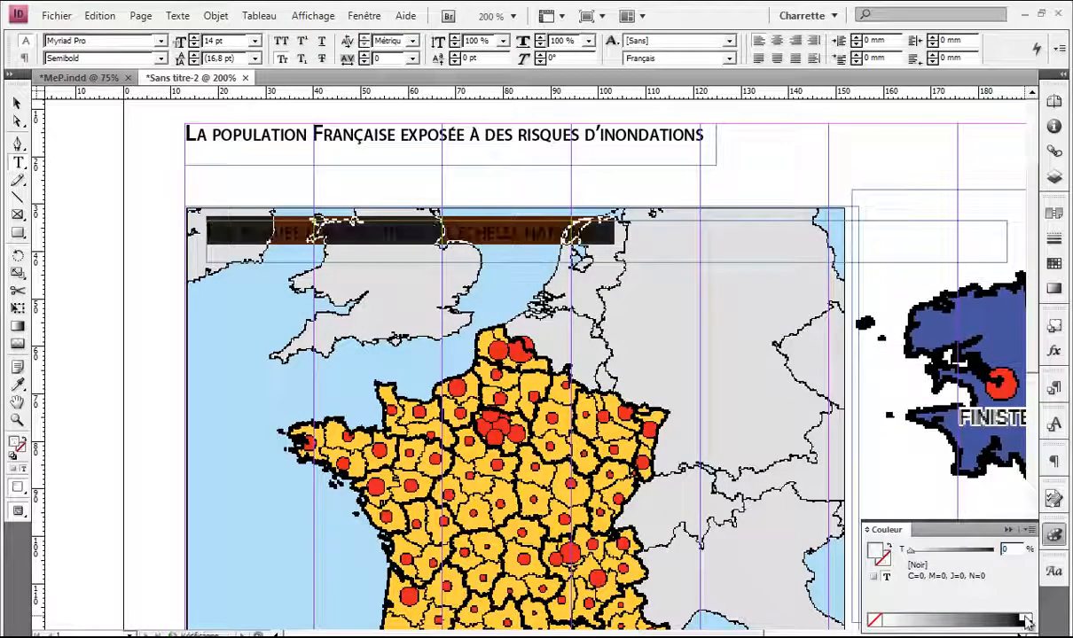
click(644, 238)
triple_click(631, 231)
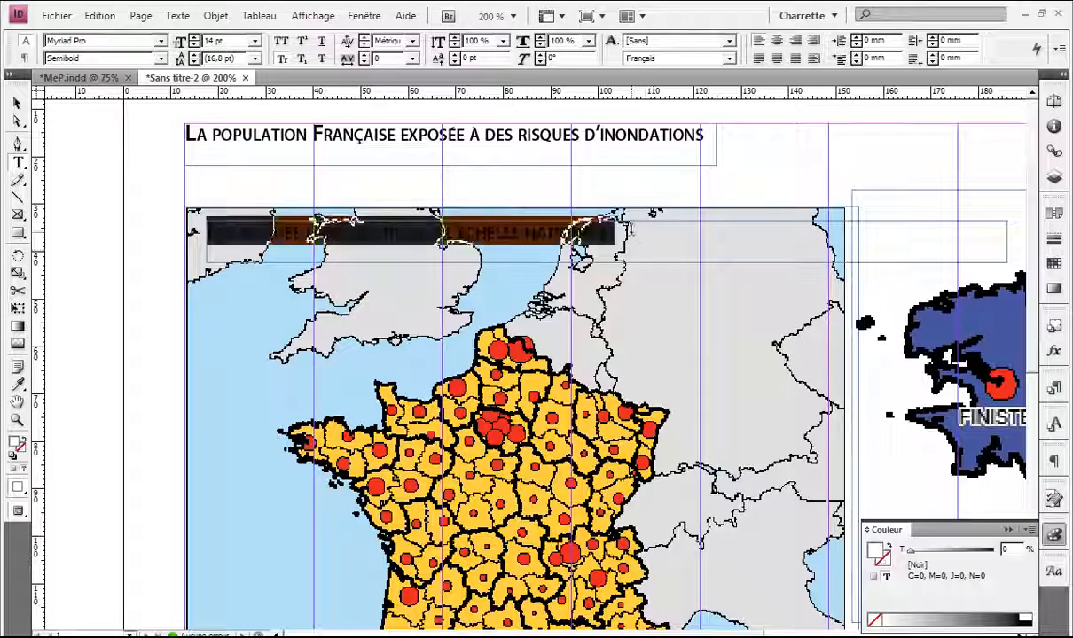
click(627, 231)
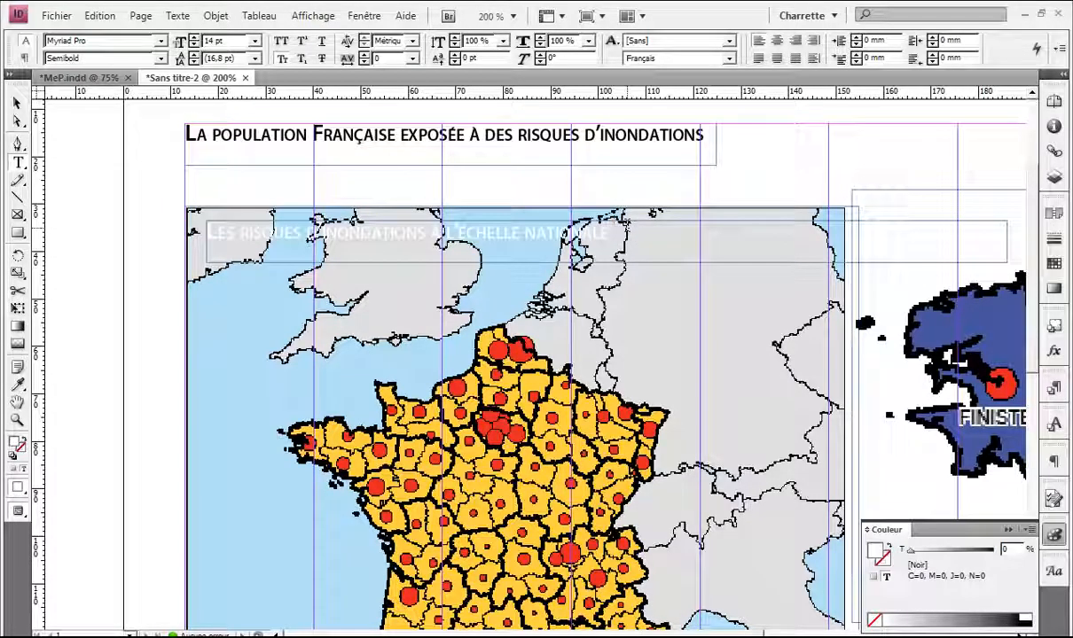
Step: Keep the heading outline black and make its text fill white
click(883, 562)
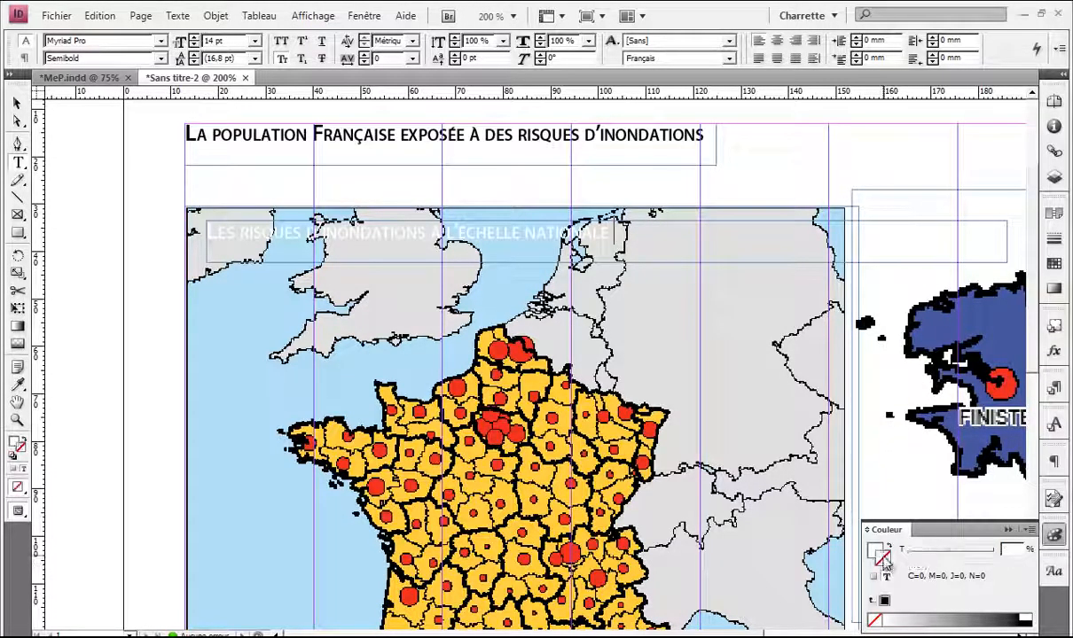
click(884, 602)
click(873, 578)
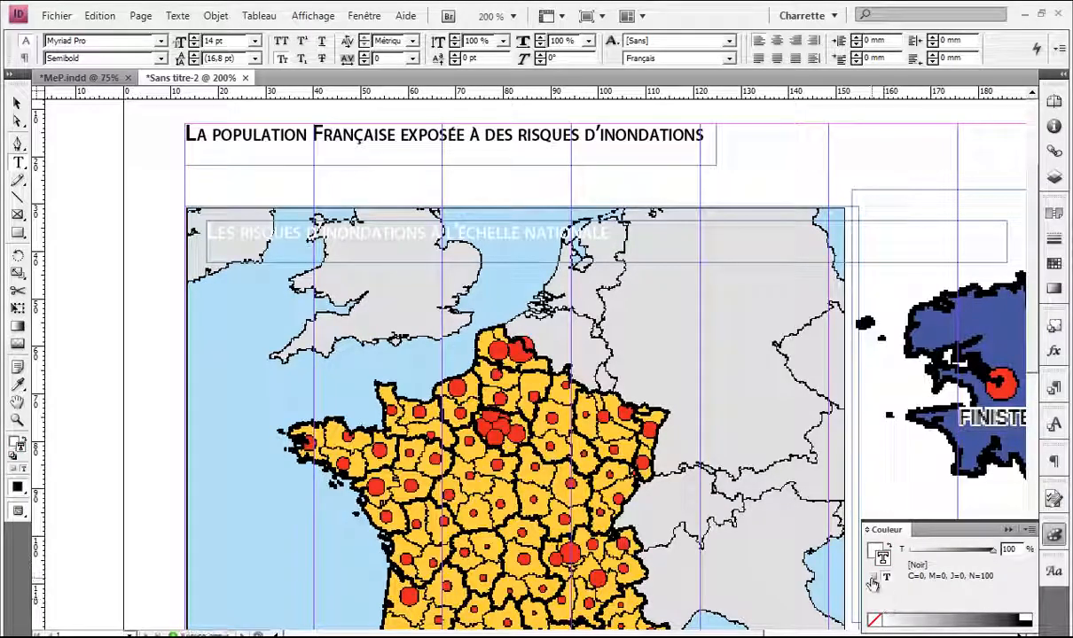
triple_click(613, 241)
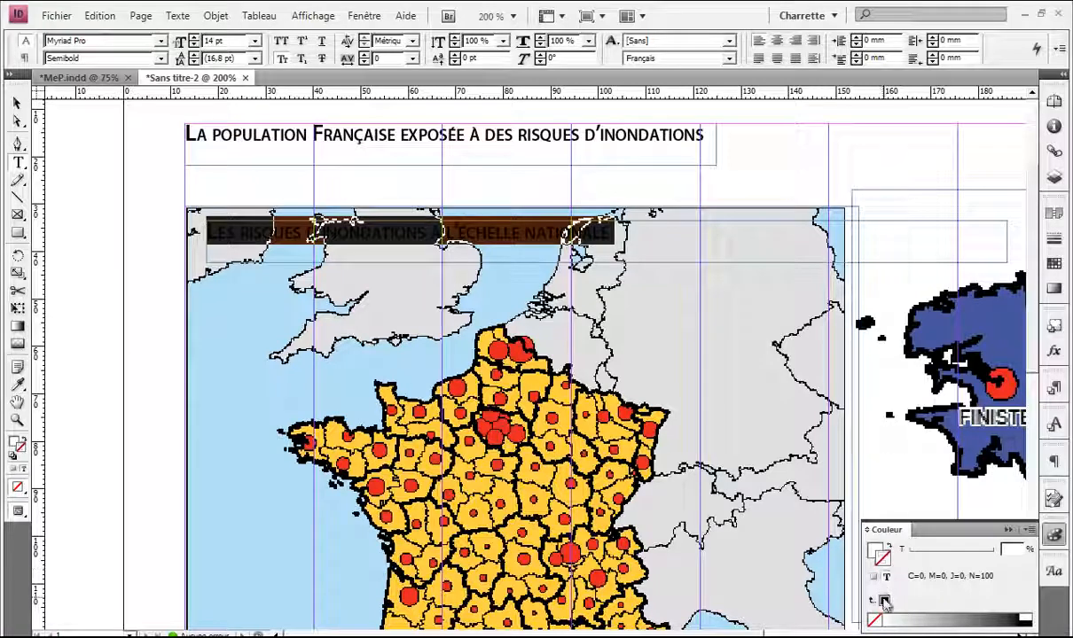
click(1025, 622)
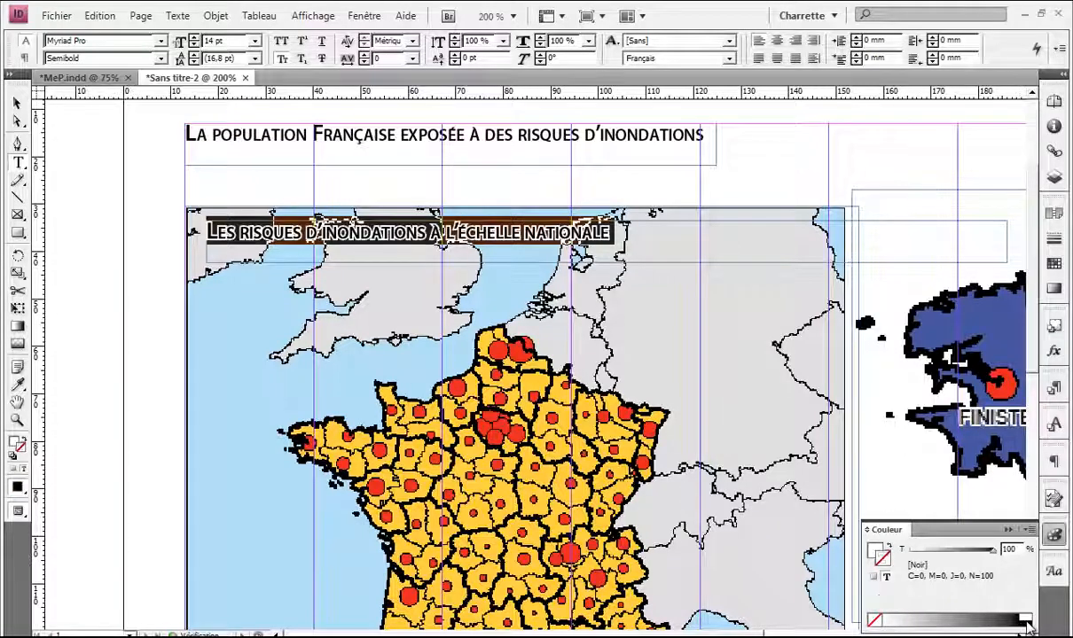
click(625, 232)
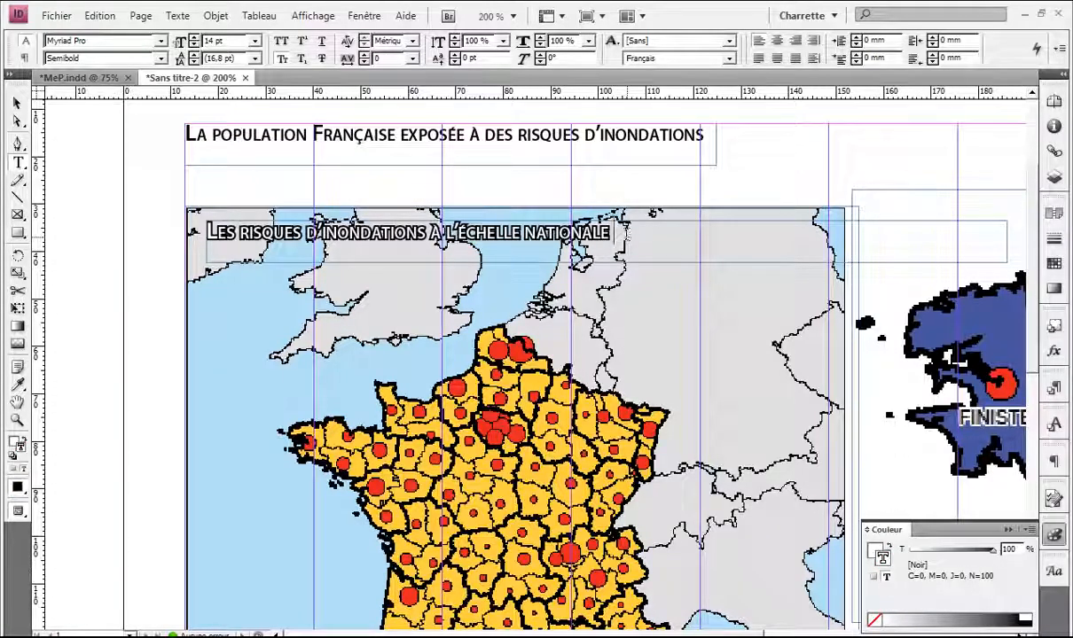
key(ctrl+Return)
key(Escape)
click(673, 191)
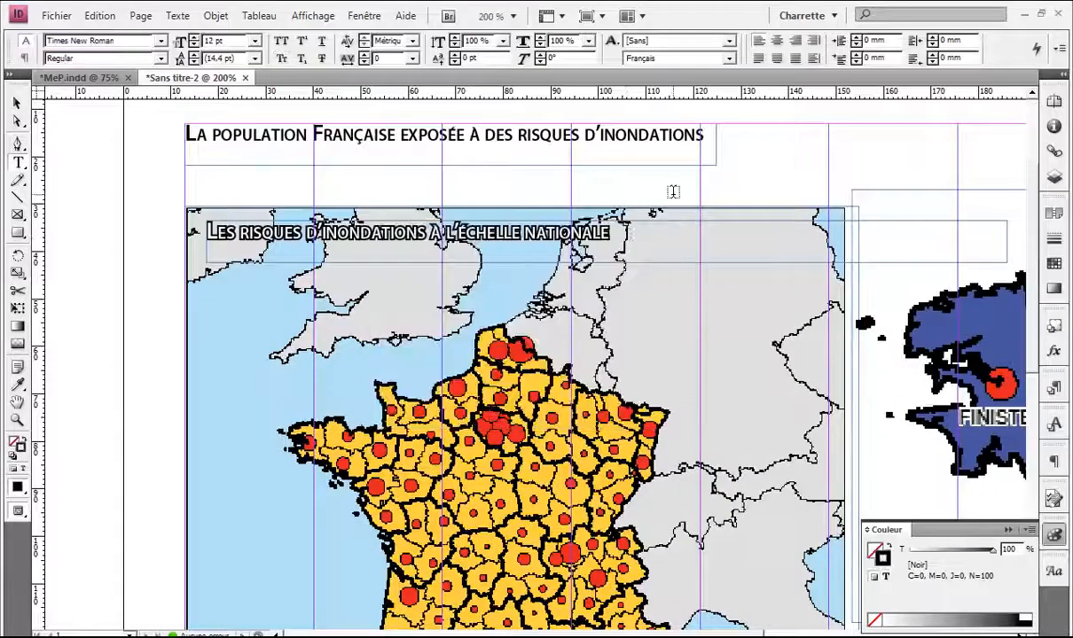
Step: In Preview mode, move the map heading flush with the France map's left edge
key(v)
key(w)
scroll(516, 214, down, 1)
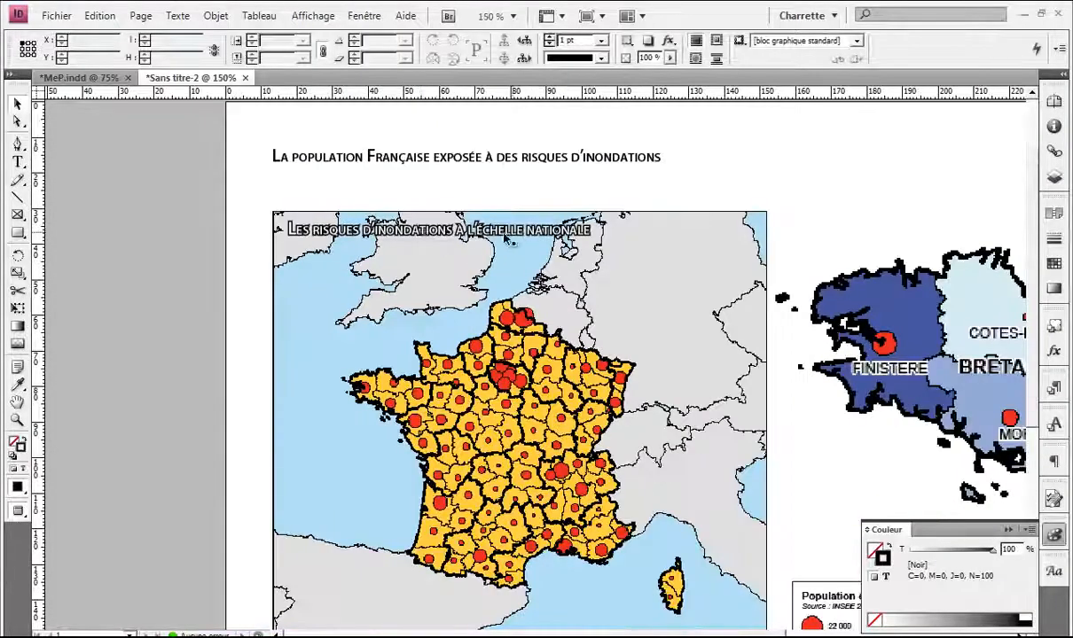
scroll(413, 216, up, 1)
drag(278, 243, 442, 326)
scroll(443, 328, up, 2)
click(415, 308)
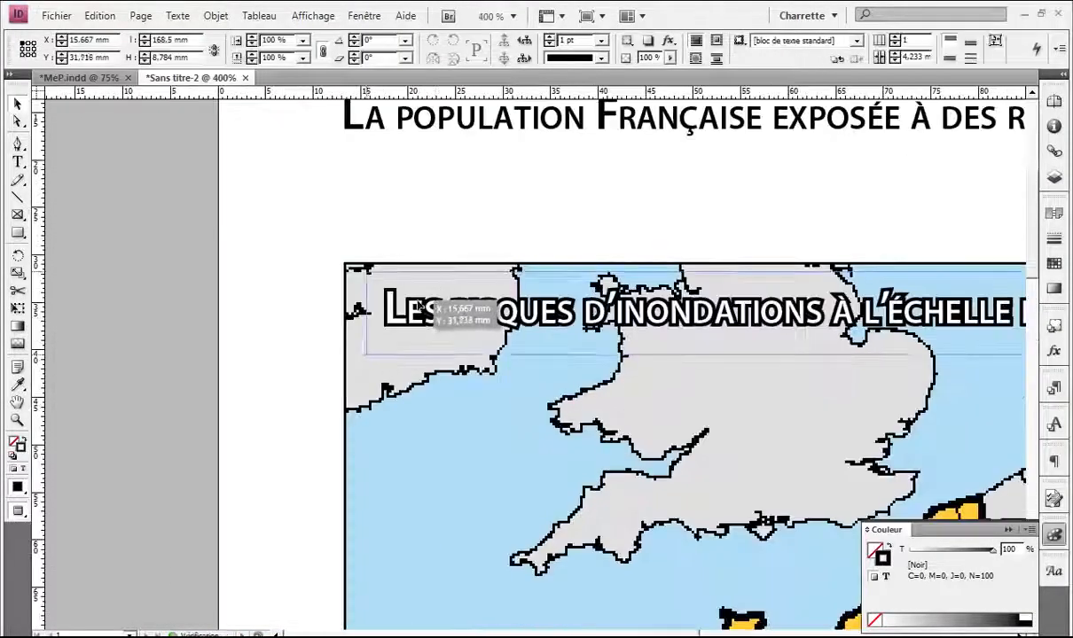
scroll(414, 307, down, 1)
drag(526, 313, 398, 300)
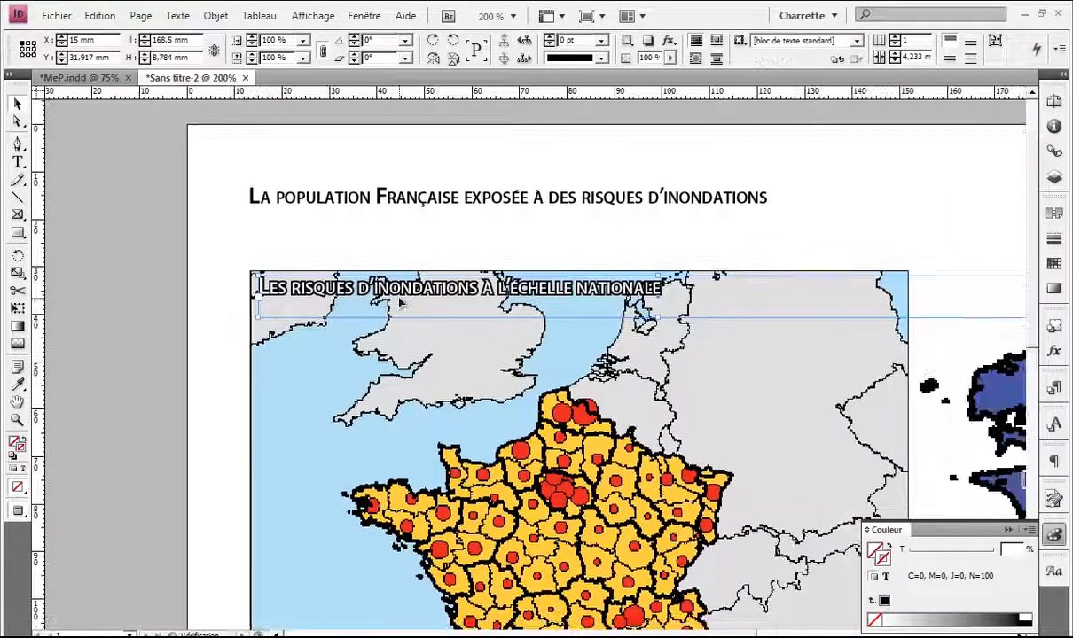
triple_click(398, 300)
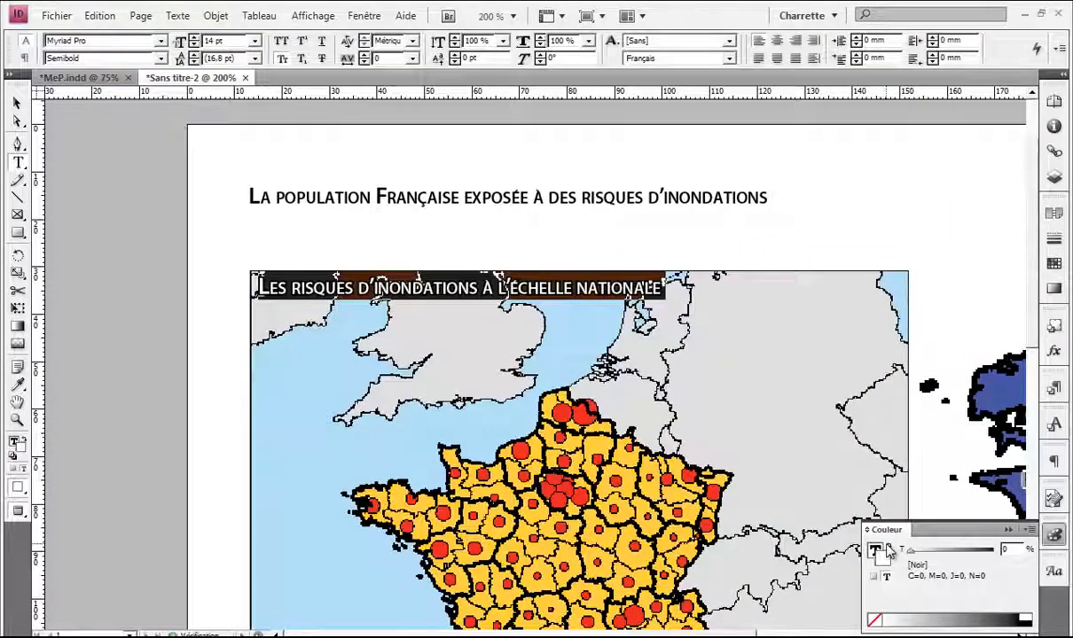
click(741, 346)
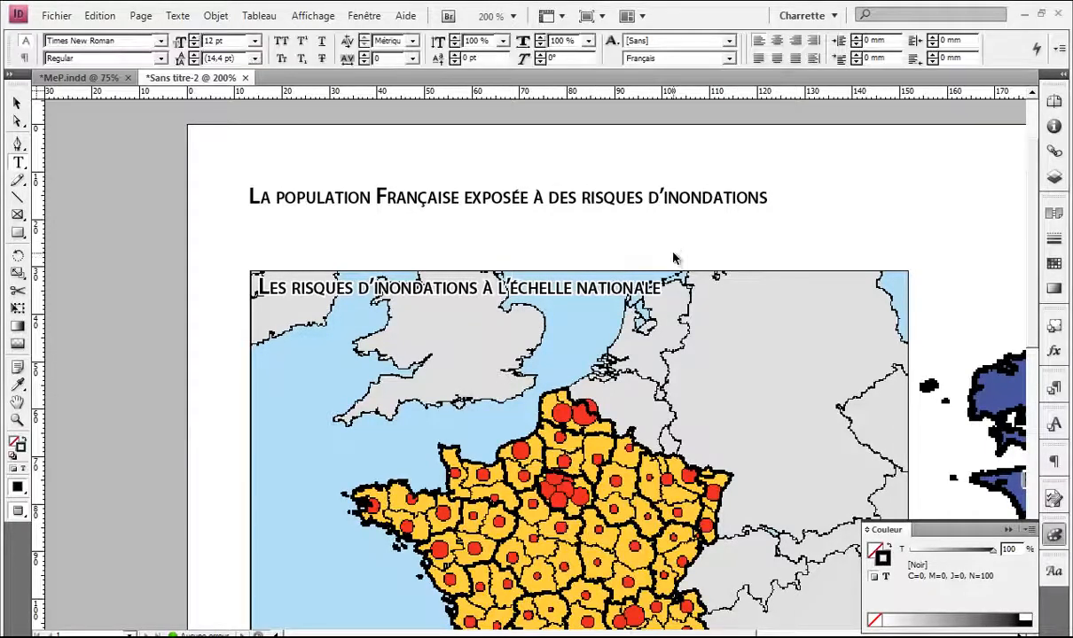
Step: Zoom out and pan across the page to review both maps and legends
key(v)
scroll(656, 253, down, 2)
drag(648, 274, 432, 211)
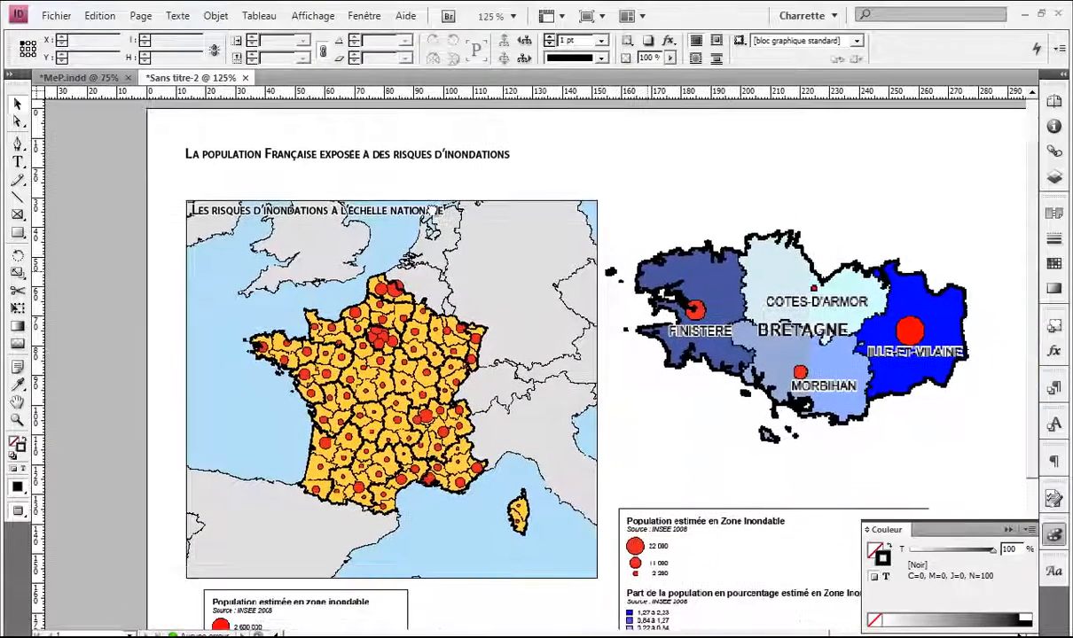
scroll(431, 211, up, 1)
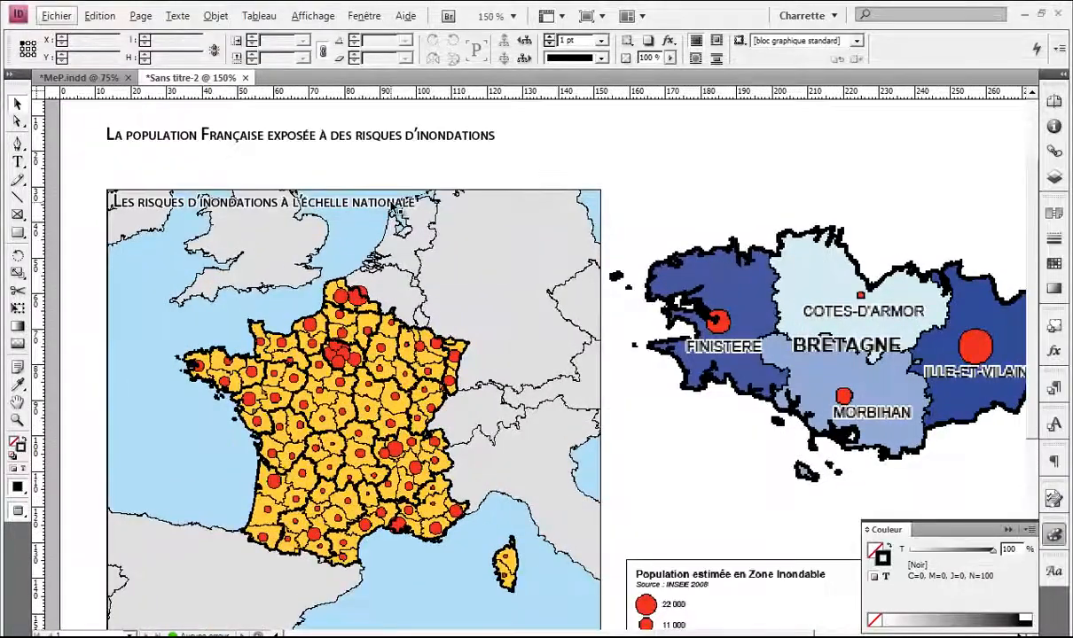
drag(838, 347, 889, 313)
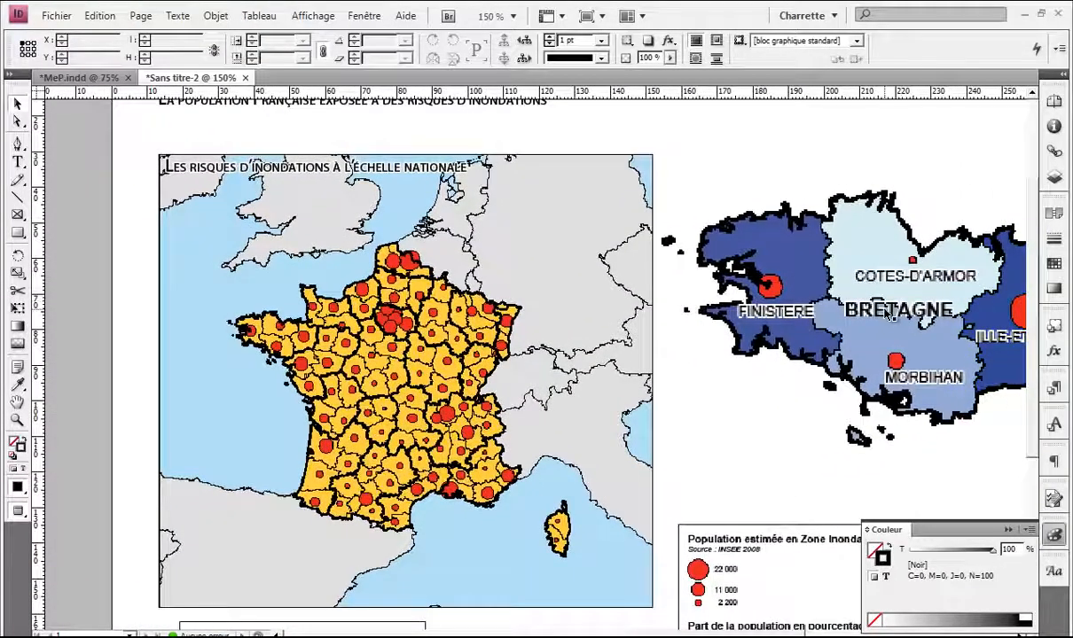
scroll(888, 314, down, 1)
drag(776, 269, 614, 273)
scroll(620, 276, down, 1)
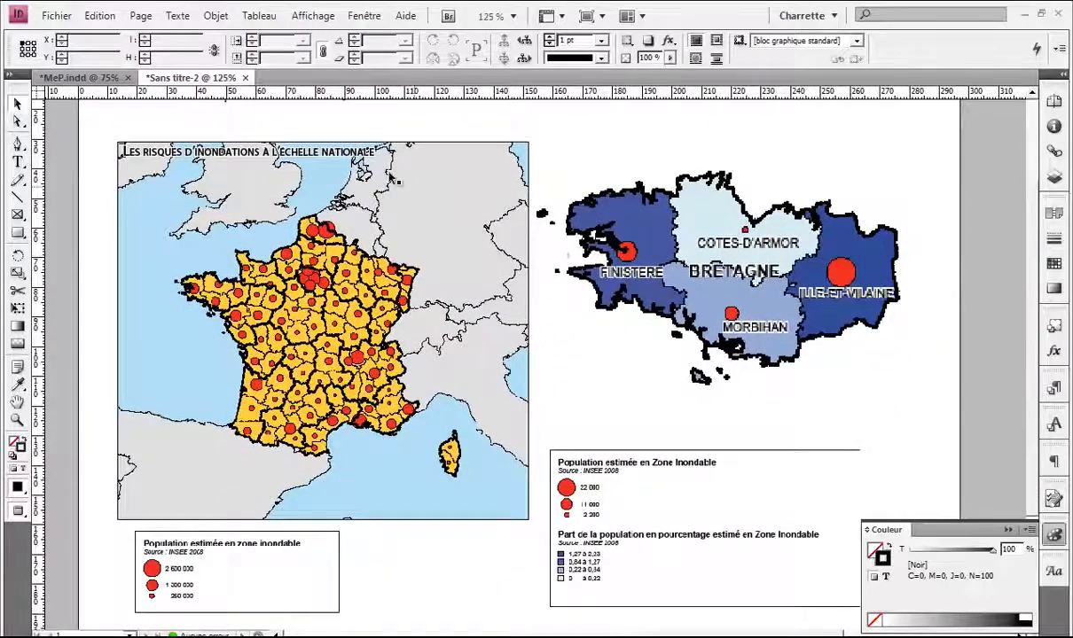
scroll(334, 153, up, 2)
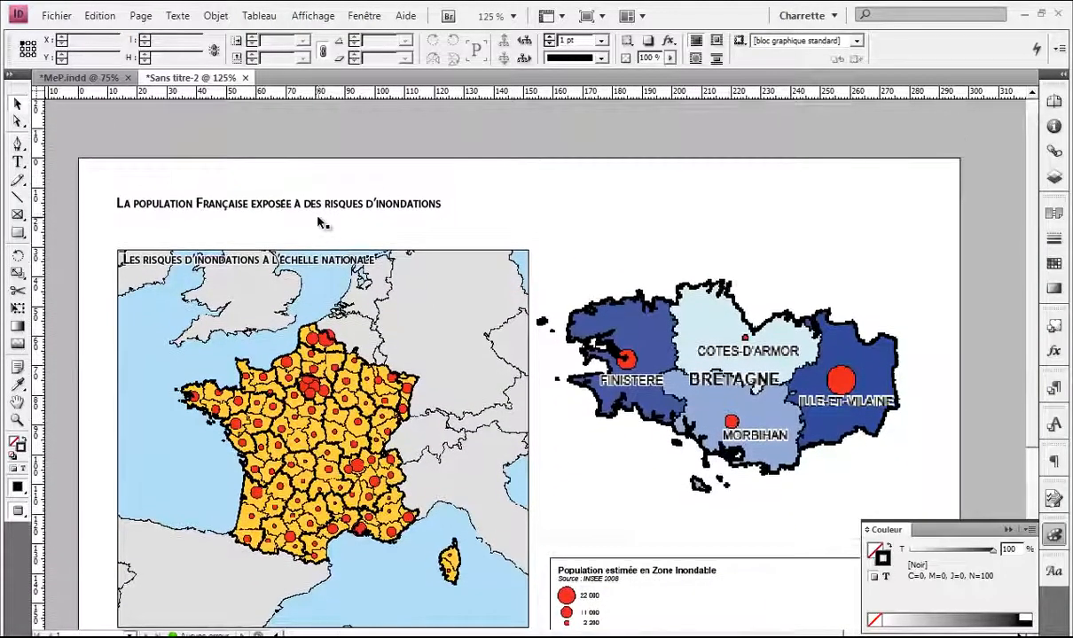
Step: Select the page title frame and begin editing its text
click(334, 258)
scroll(342, 265, up, 2)
double_click(399, 256)
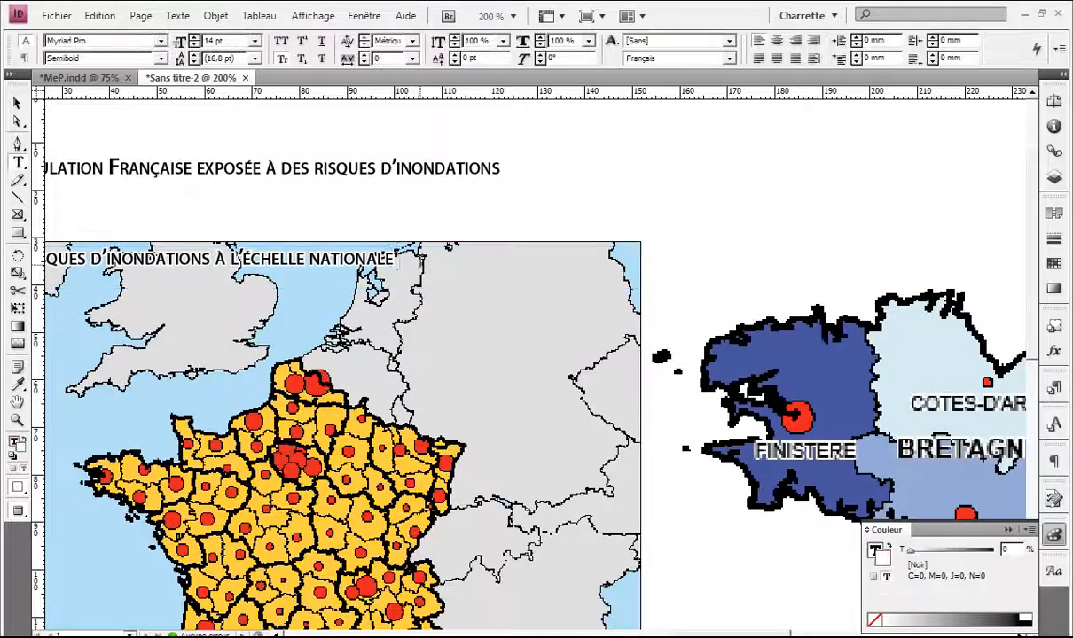
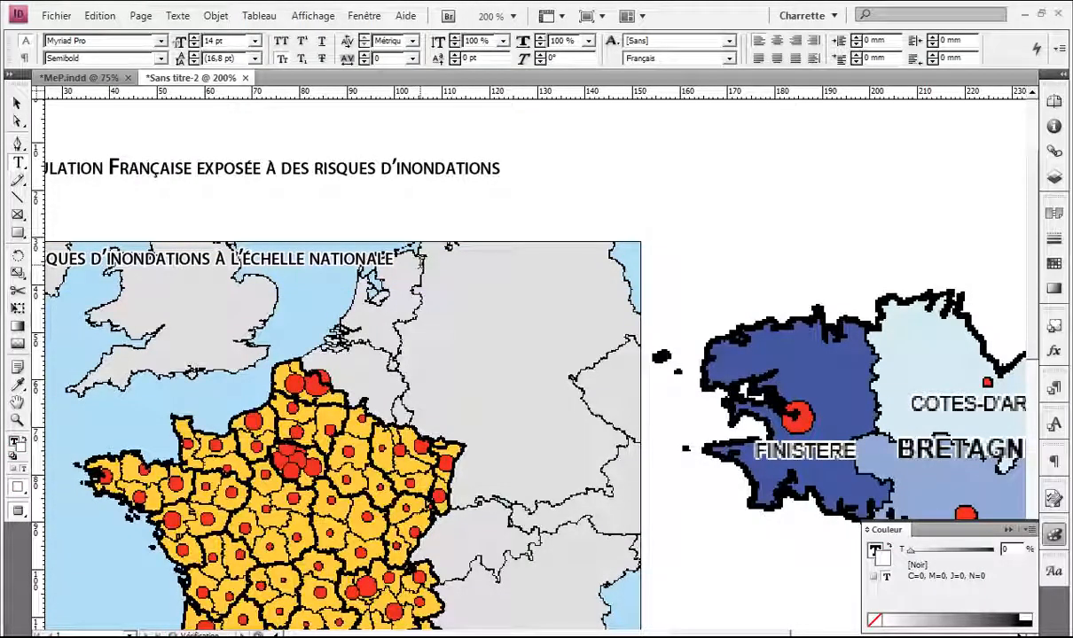
Step: Extend the map title frame and complete the credit line as 'Source : INSEE 2008'
key(Escape)
drag(251, 308, 469, 341)
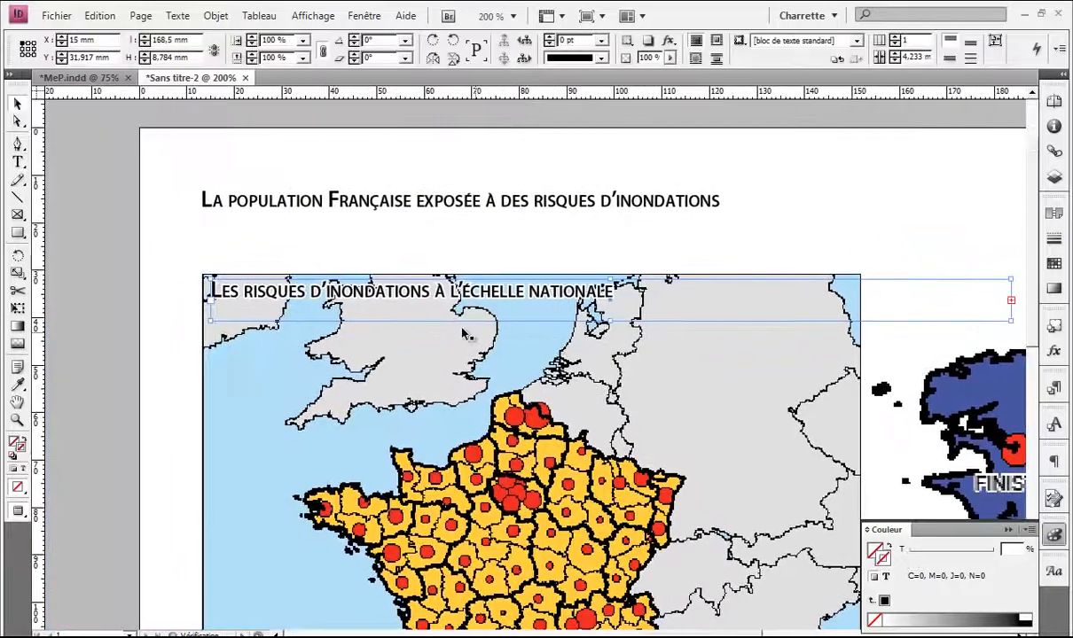
drag(612, 321, 612, 347)
double_click(597, 328)
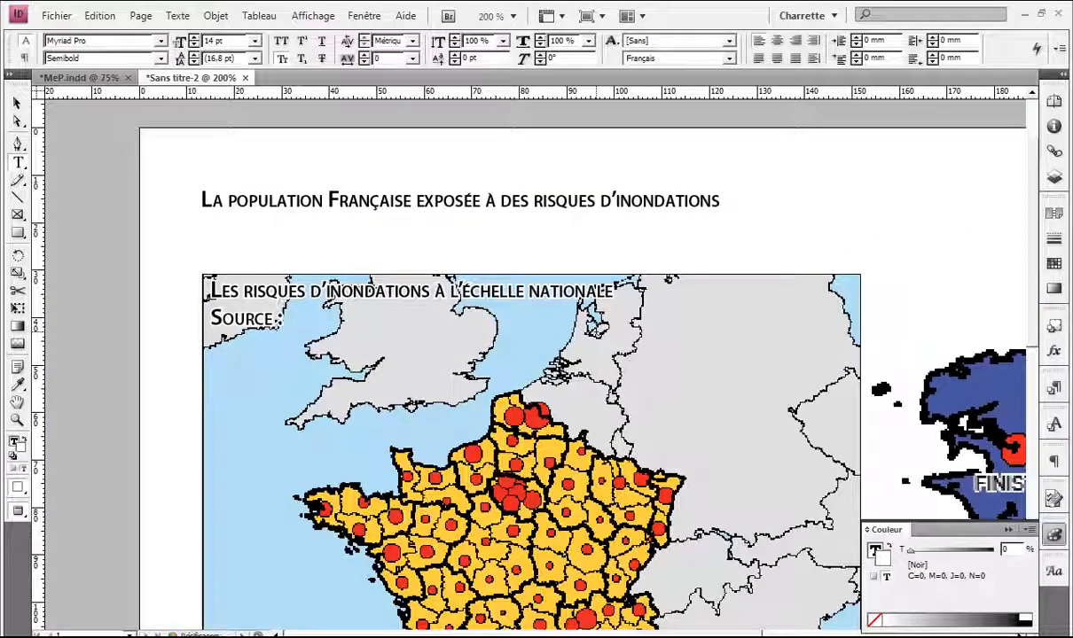
text(INSEE)
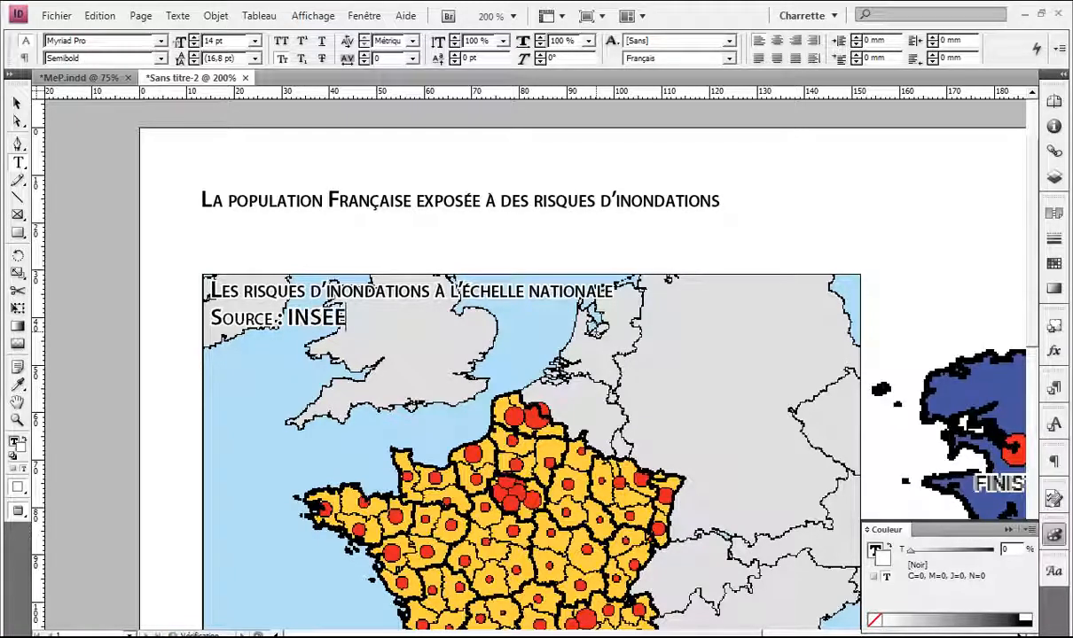
text( 2008)
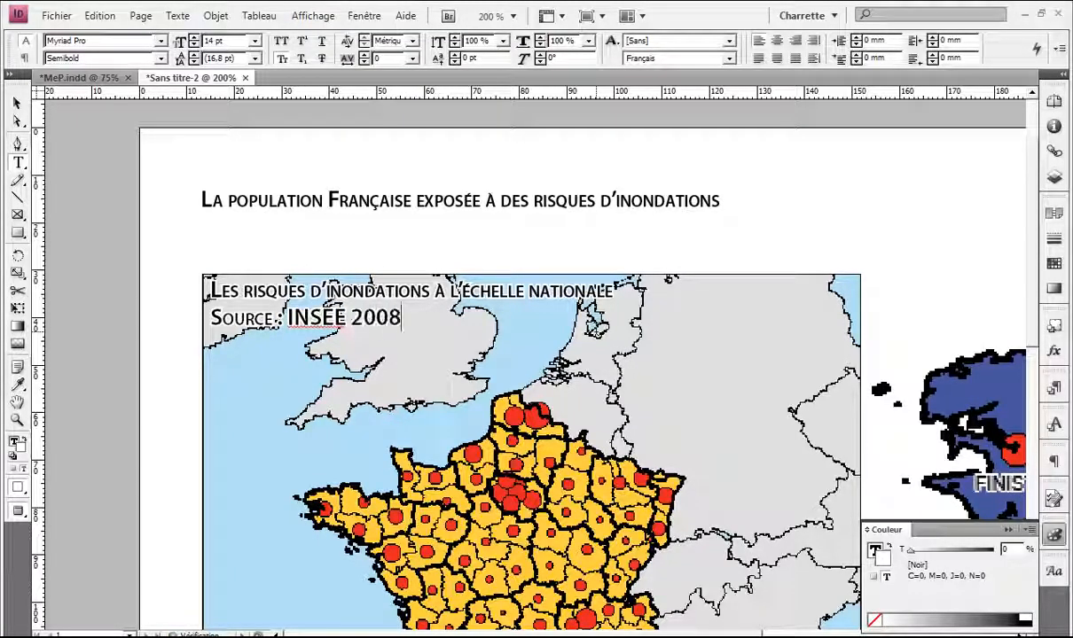
Step: Format the source line as Myriad Pro Italic, 10 pt, with Small Caps turned off
drag(407, 313, 230, 323)
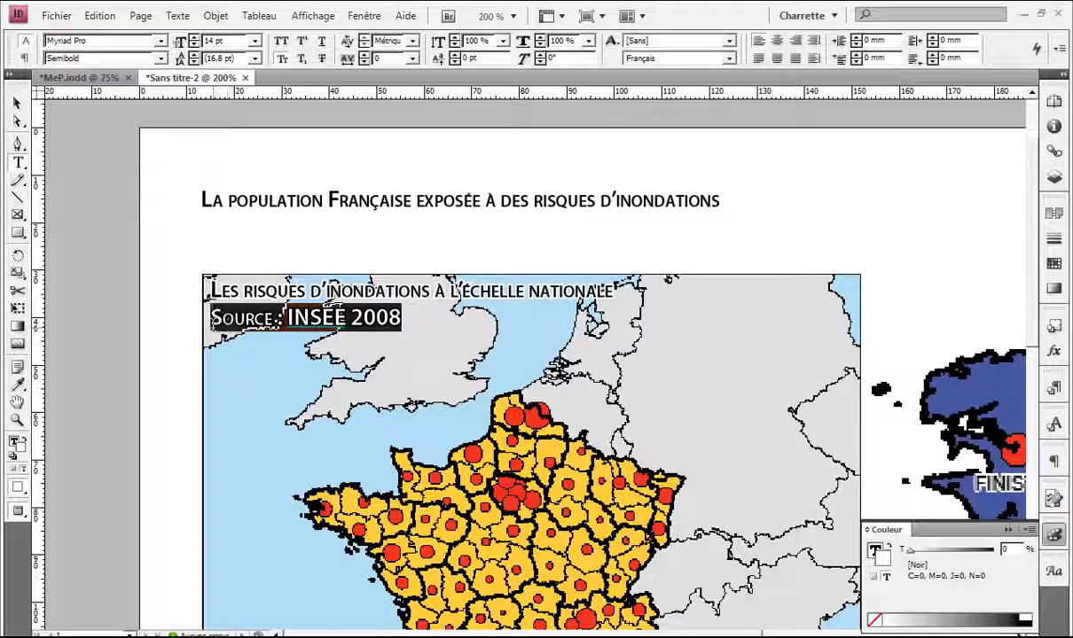
click(161, 58)
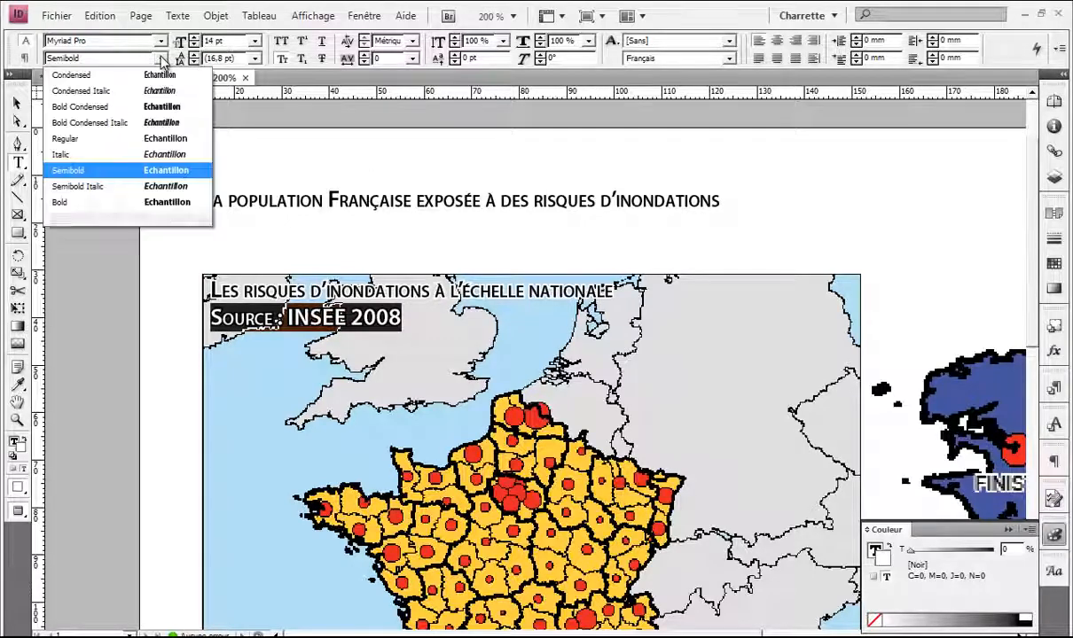
click(141, 155)
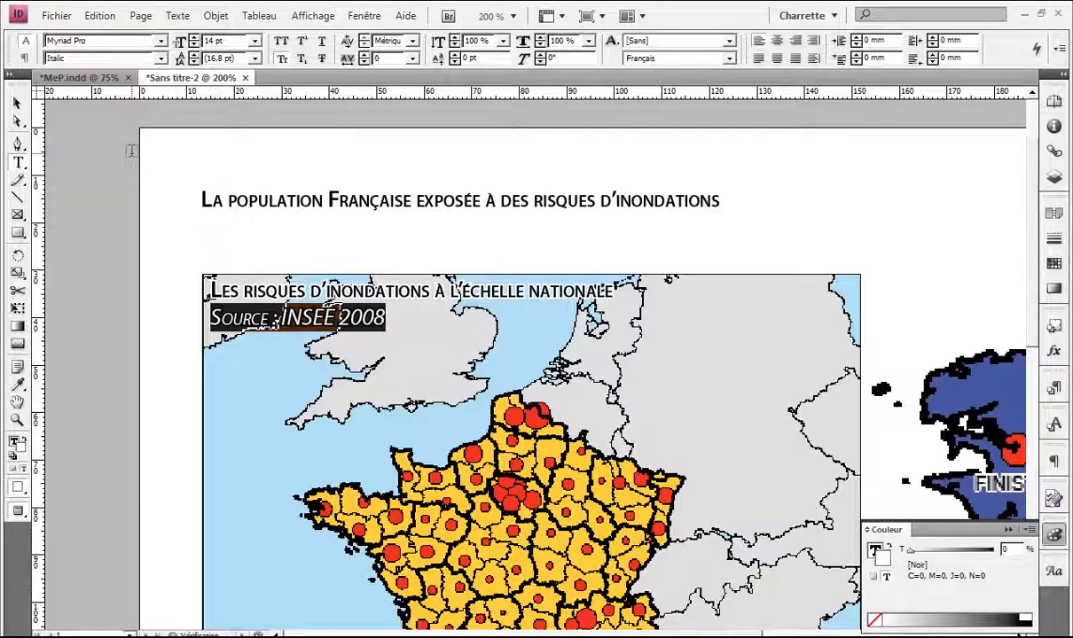
click(254, 41)
click(230, 132)
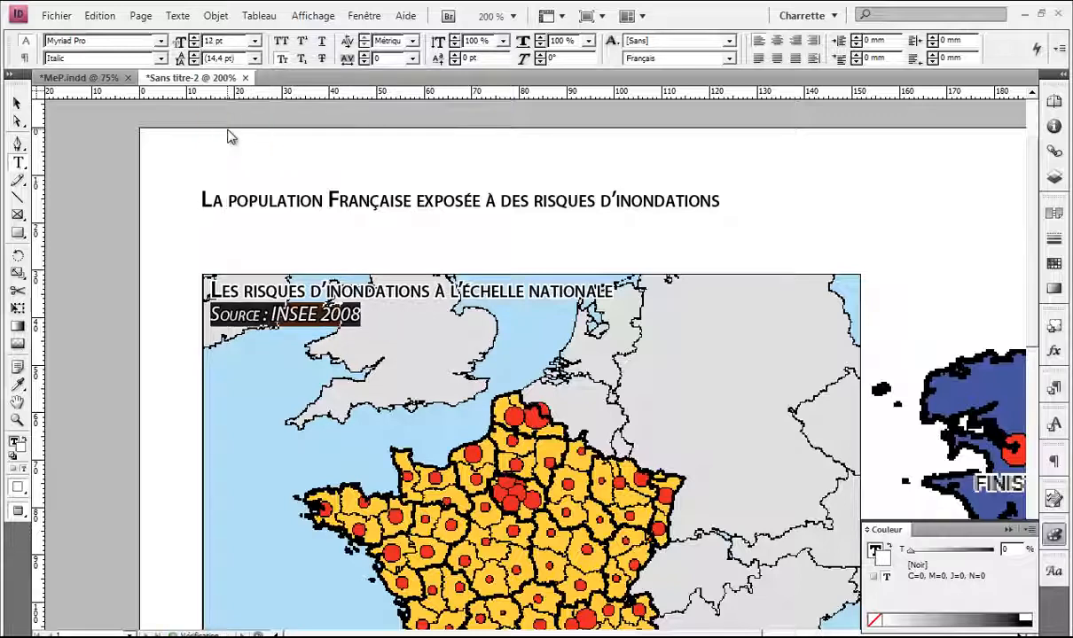
click(280, 59)
click(254, 41)
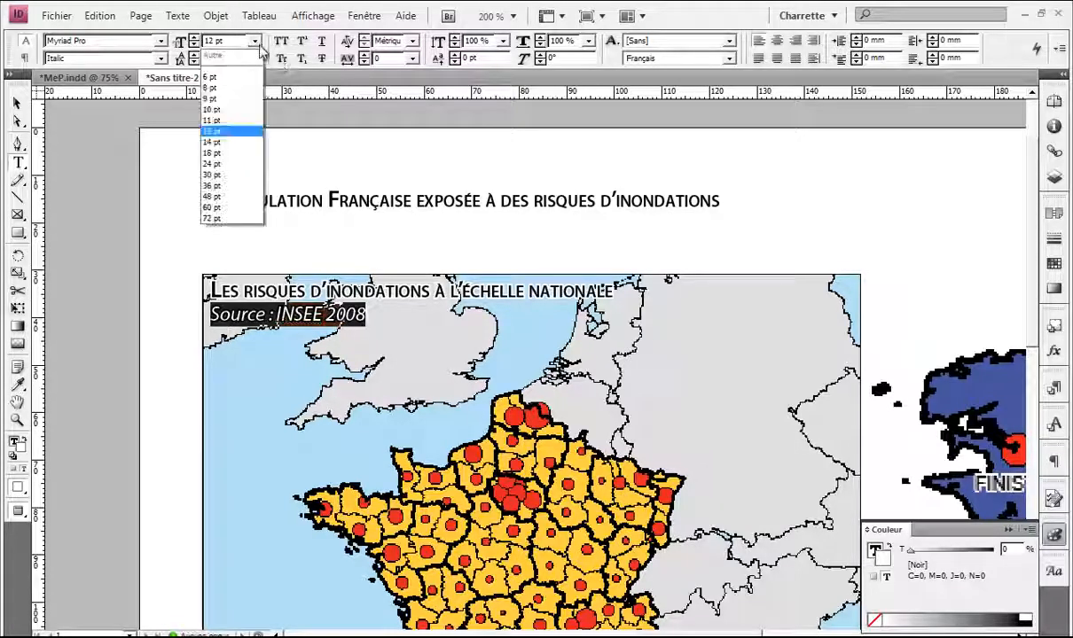
click(229, 113)
click(351, 308)
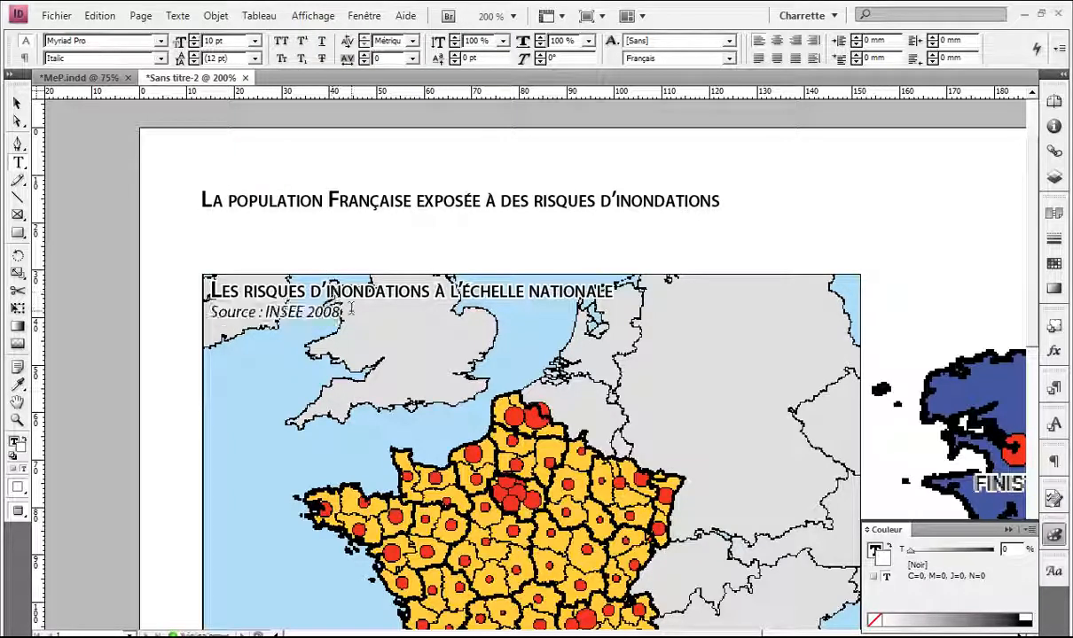
key(ctrl+Return)
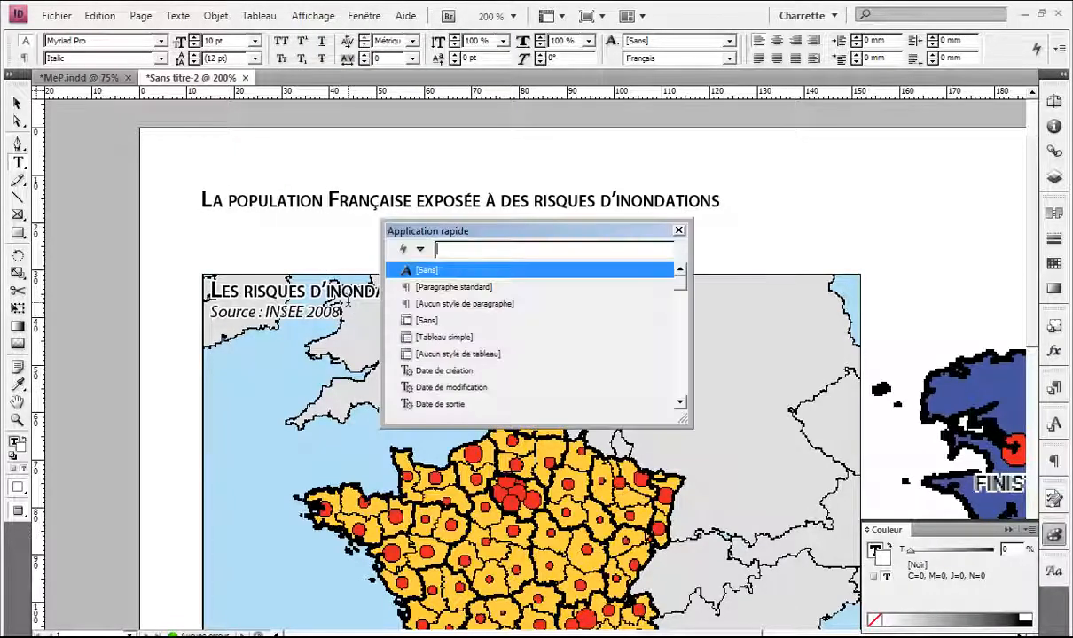
key(Escape)
key(Escape)
click(350, 239)
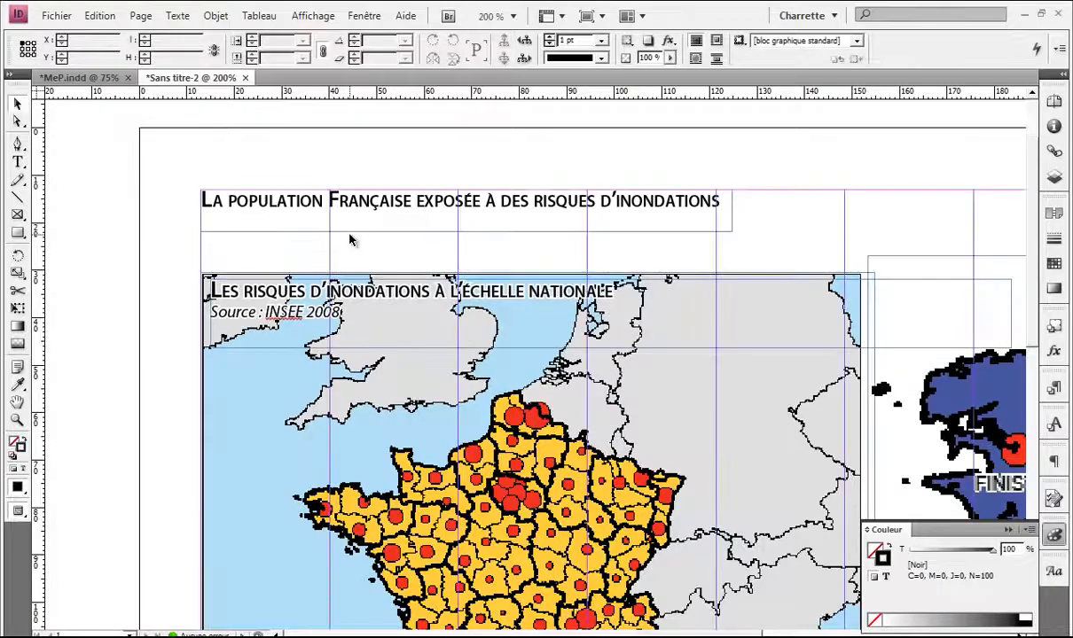
Step: Shrink the national map title frame to its text and copy it onto the Bretagne map
key(ctrl+minus)
key(ctrl+minus)
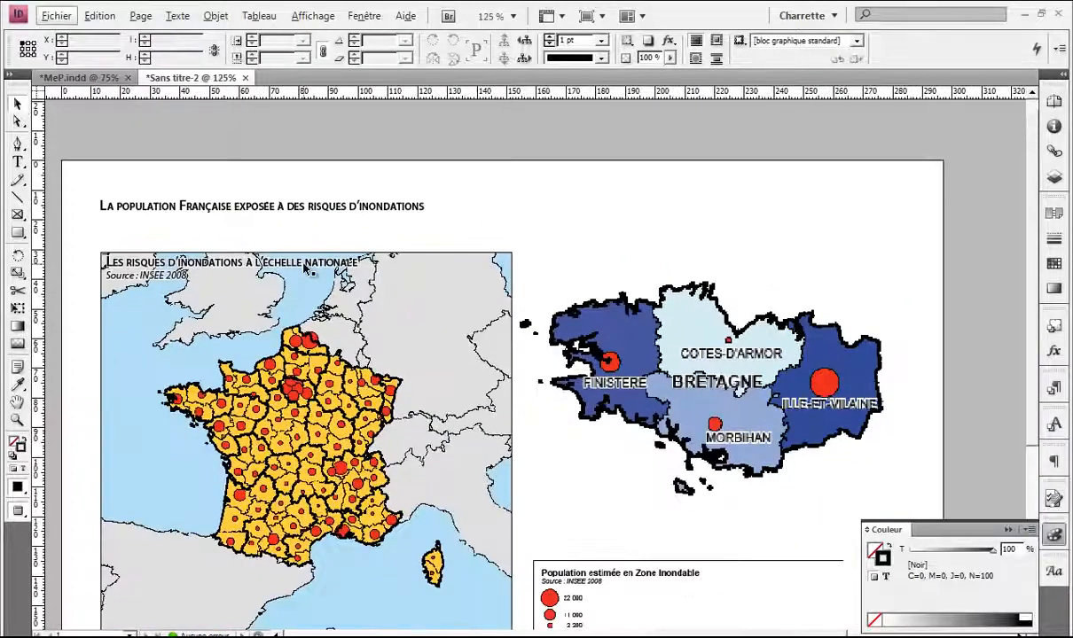
click(336, 298)
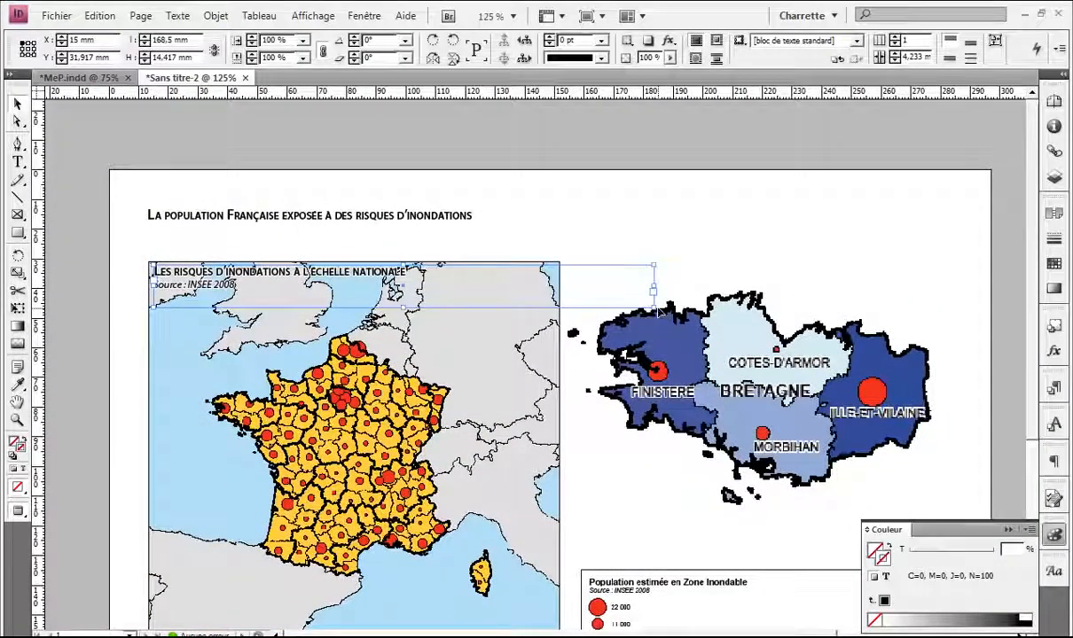
drag(651, 307, 510, 296)
drag(228, 282, 639, 282)
Step: Replace NATIONALE with 'de la Bretagne' in the copied title
scroll(669, 295, right, 5)
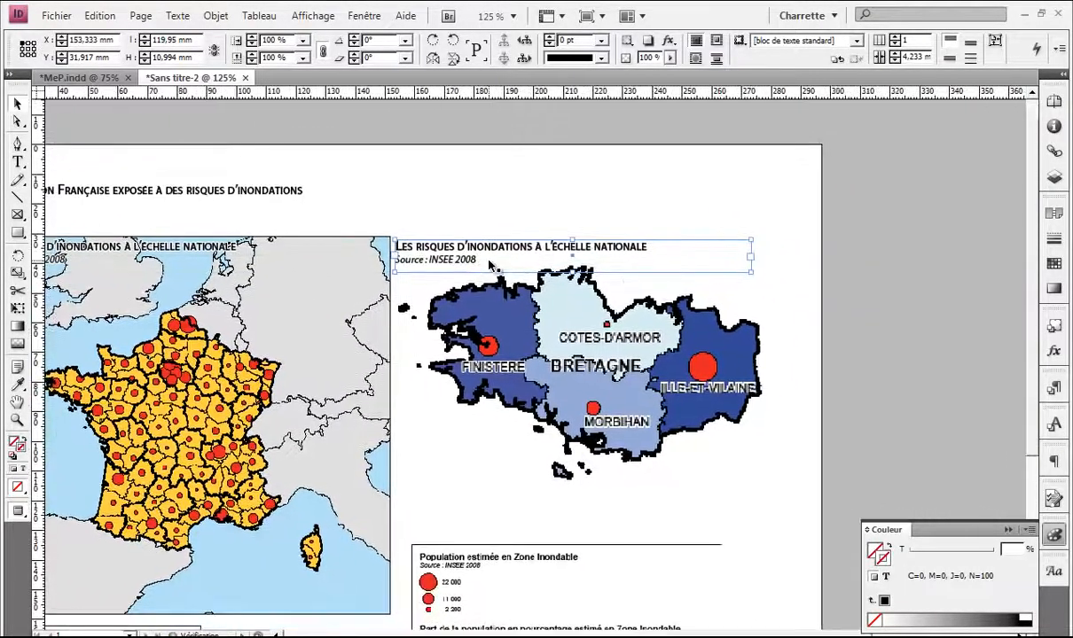
click(727, 279)
key(w)
click(805, 300)
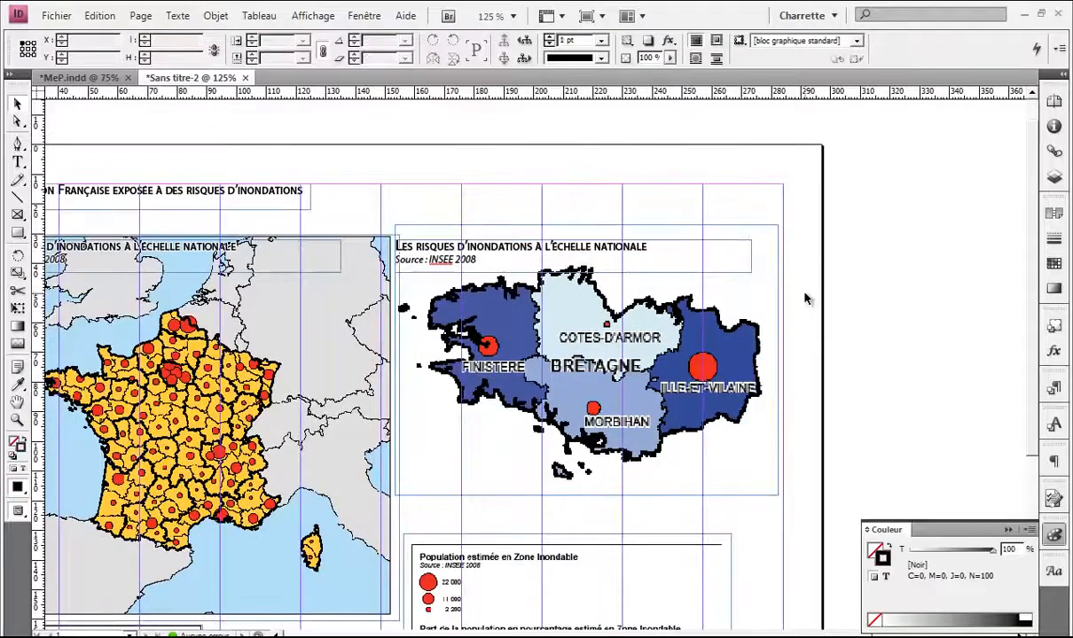
scroll(766, 285, down, 1)
drag(479, 244, 537, 316)
click(504, 282)
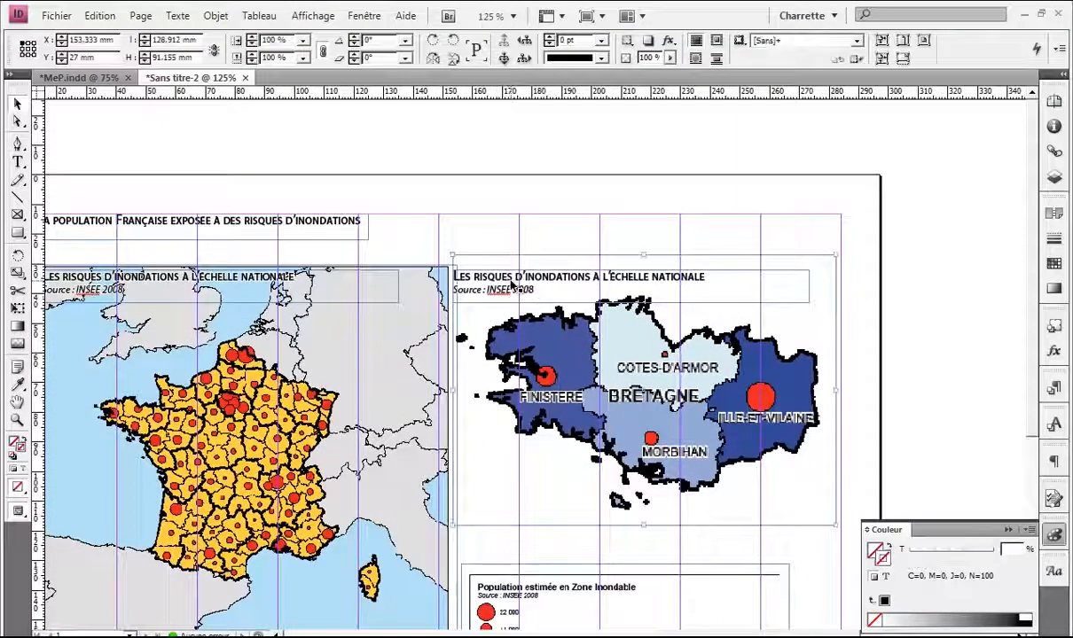
scroll(511, 282, up, 1)
drag(684, 275, 560, 268)
double_click(612, 280)
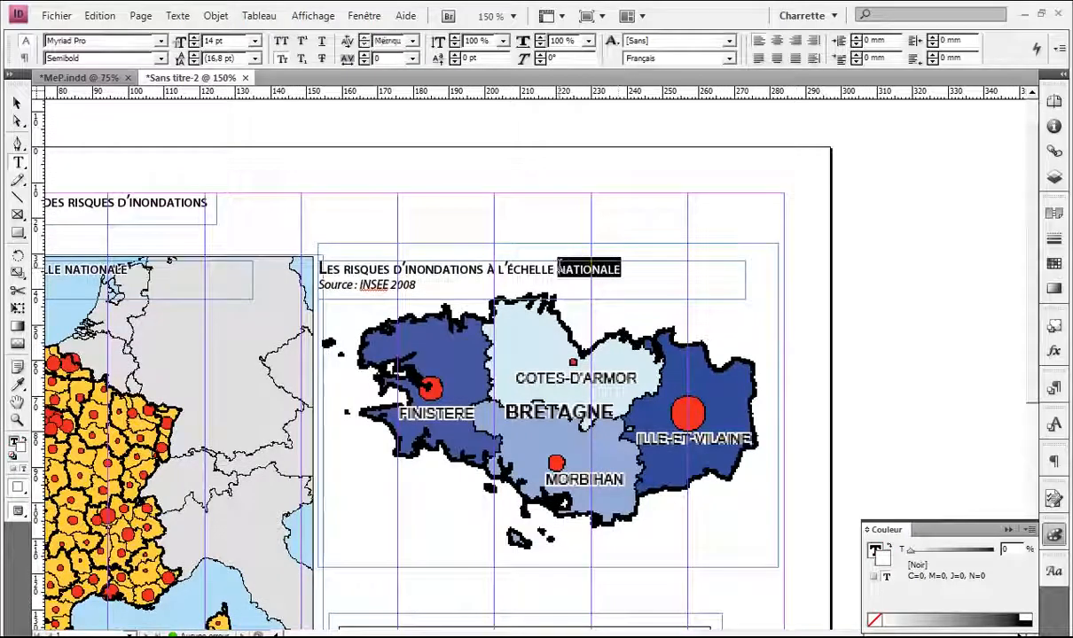
text(de la)
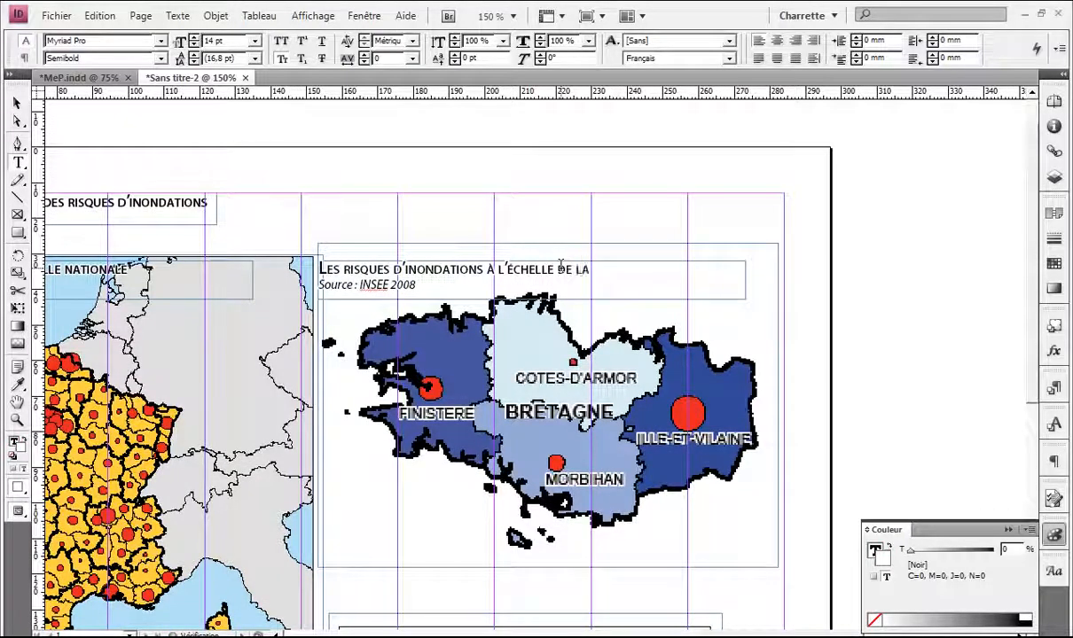
text( Bretagne)
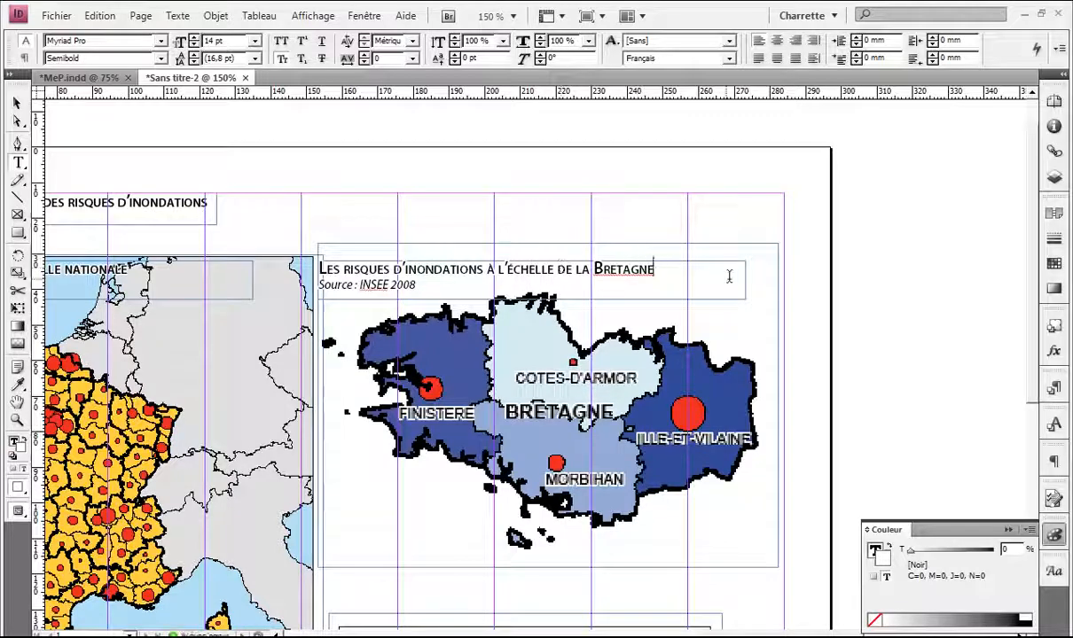
click(785, 278)
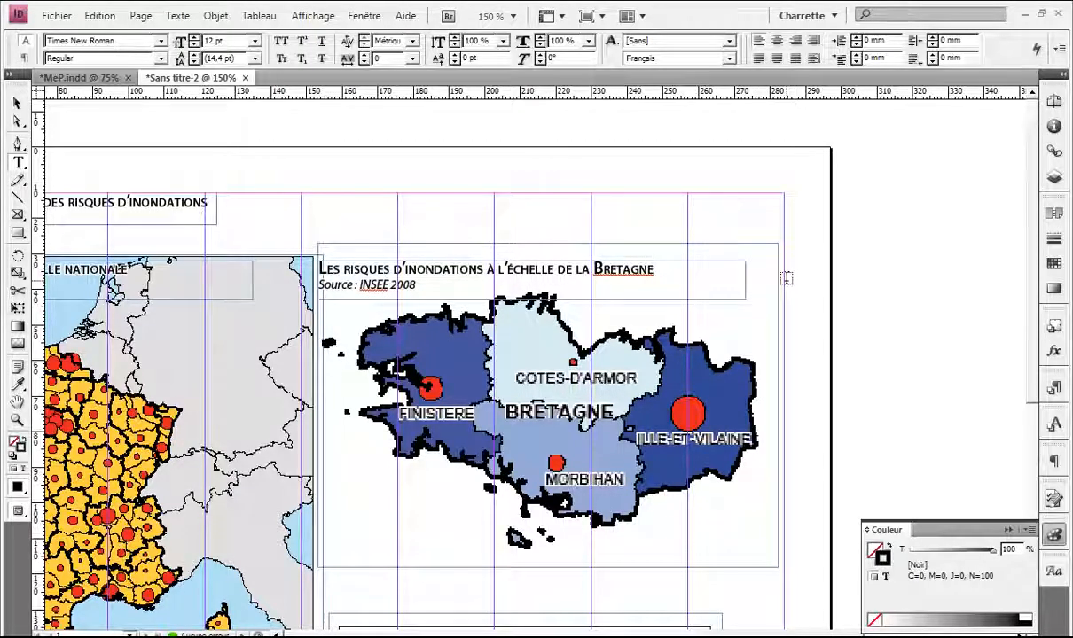
Step: Choose Ignore All so 'Bretagne' is no longer flagged as misspelled
right_click(643, 276)
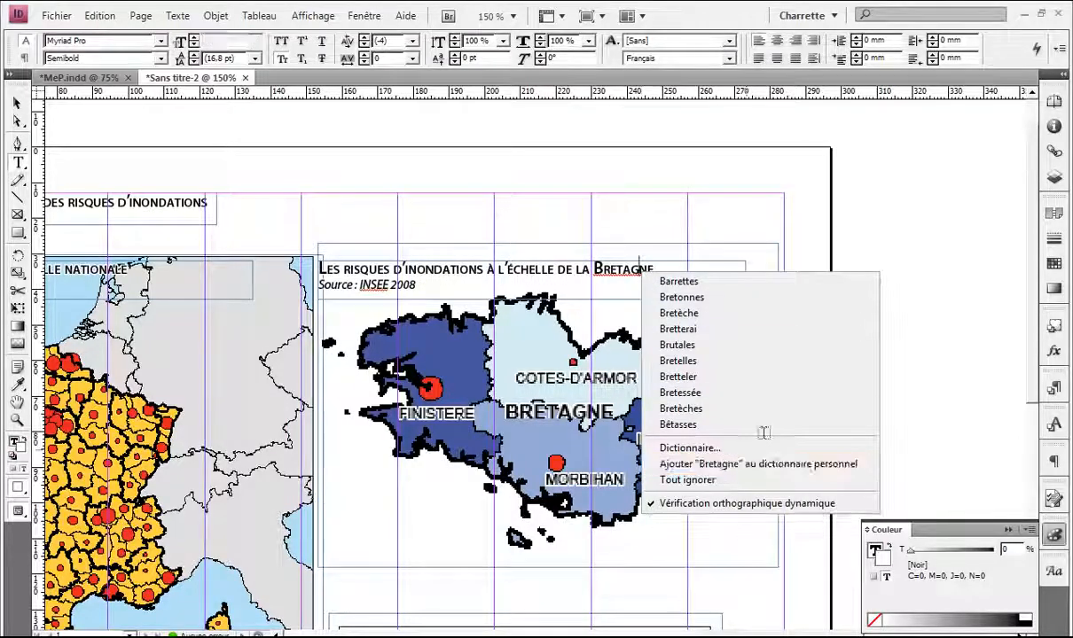
click(764, 464)
click(828, 309)
Step: Nudge the Bretagne legend frame slightly to the right
key(v)
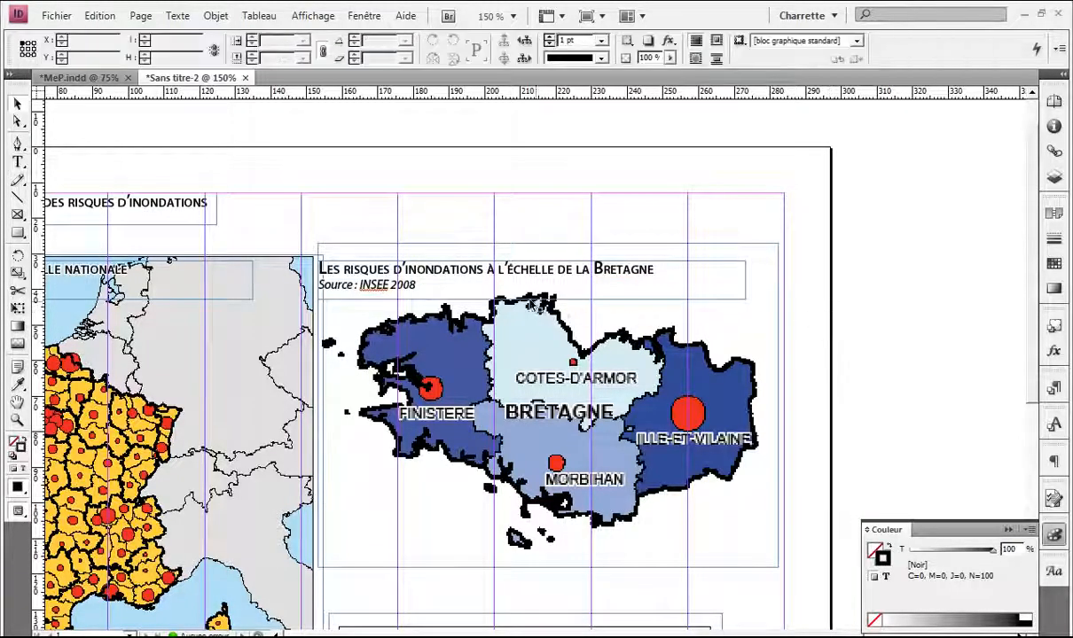
drag(462, 288, 619, 283)
key(w)
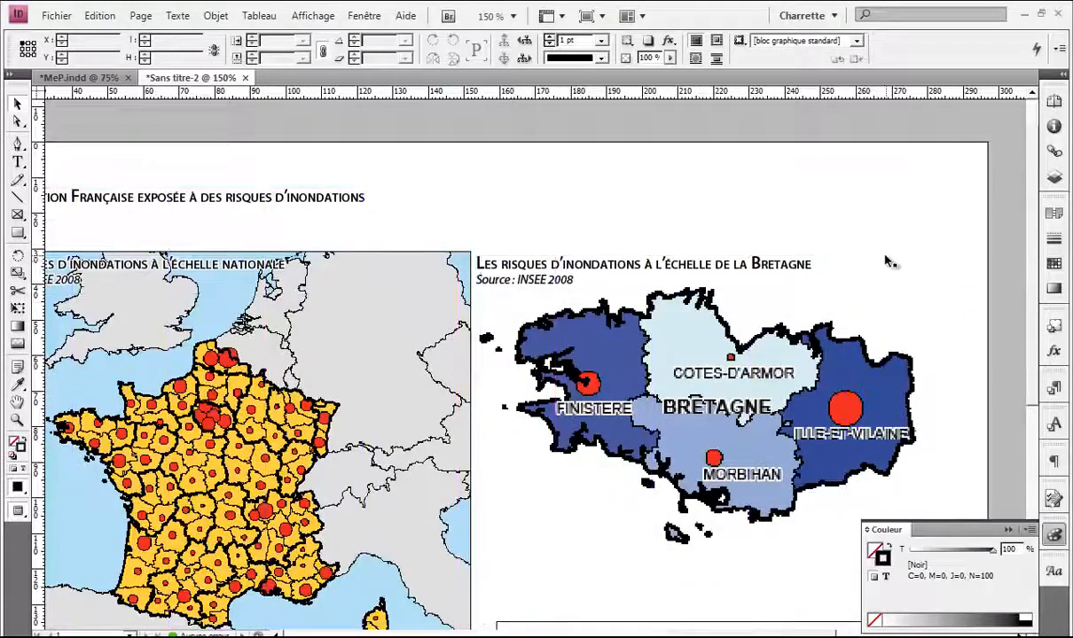
scroll(758, 244, down, 2)
scroll(758, 244, down, 1)
scroll(660, 407, down, 4)
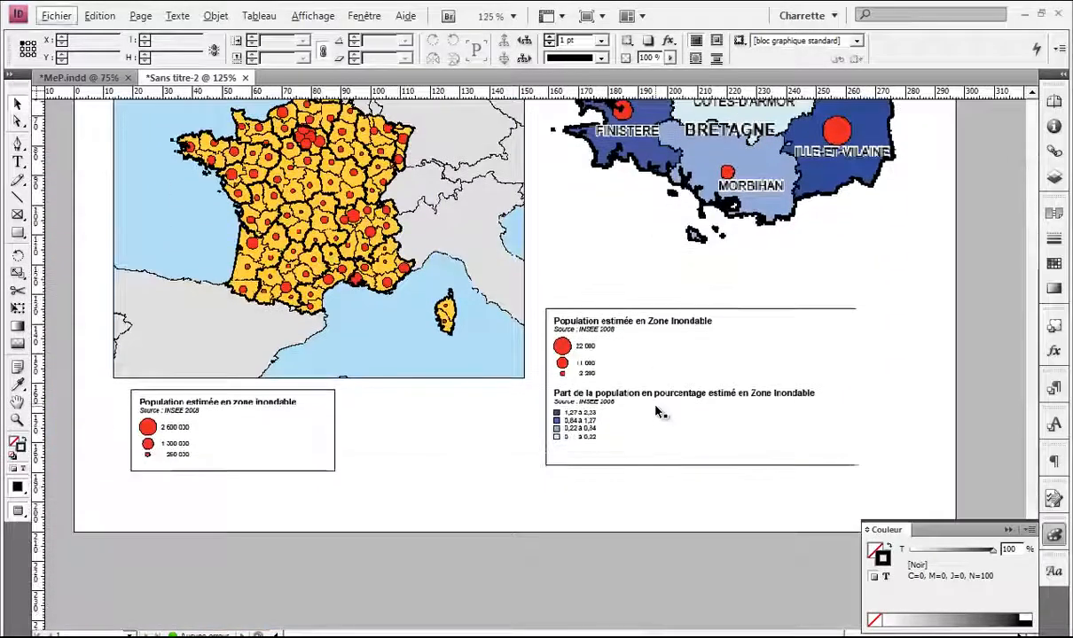
scroll(660, 410, up, 2)
scroll(661, 410, right, 3)
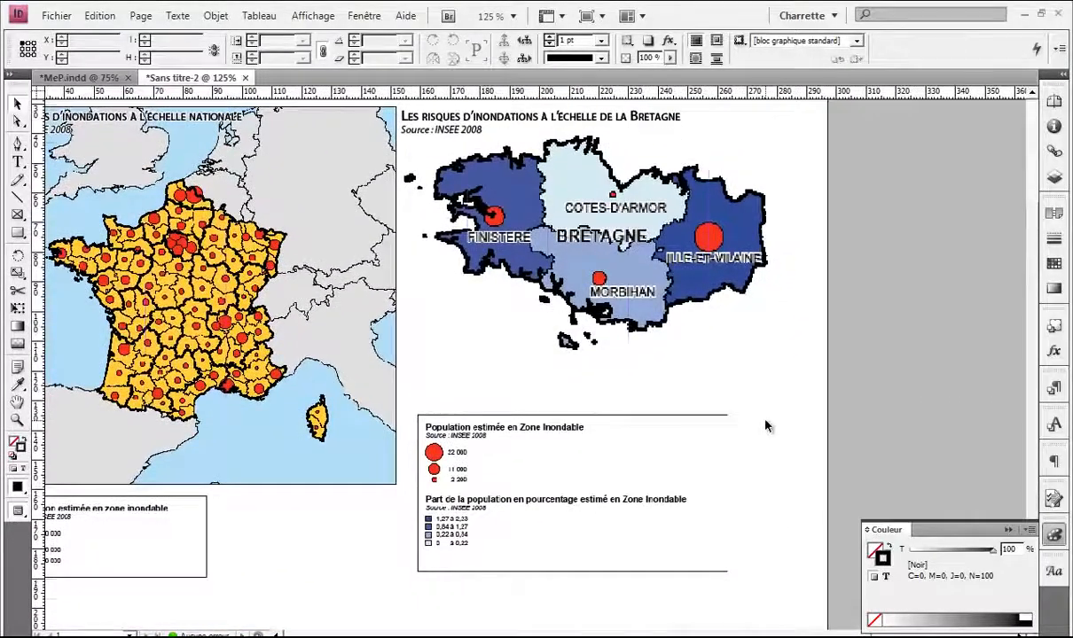
key(w)
key(w)
drag(733, 490, 739, 490)
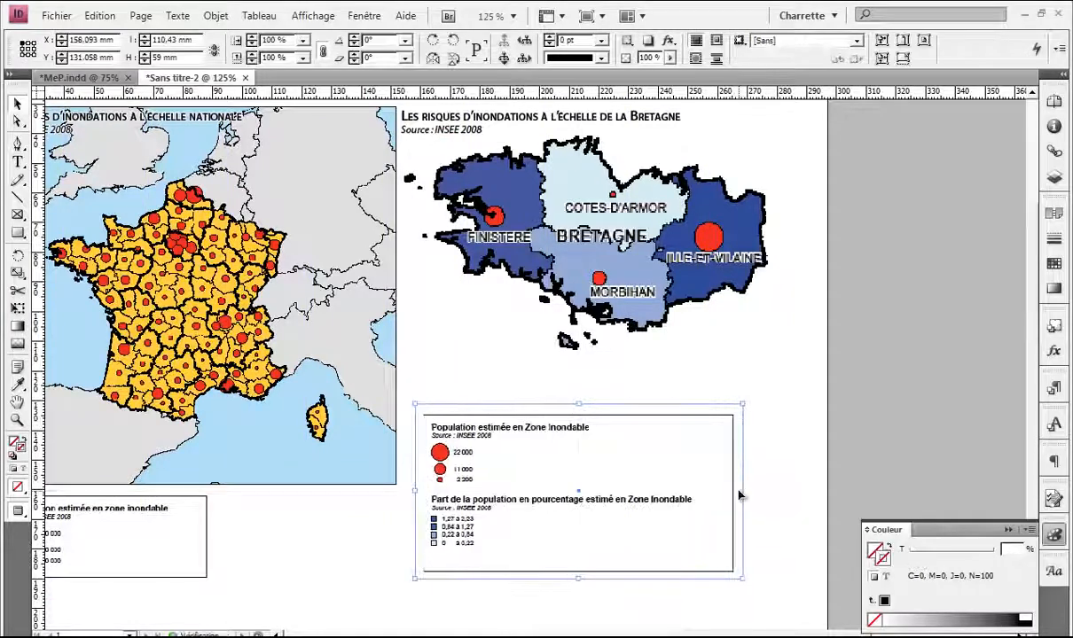
click(778, 483)
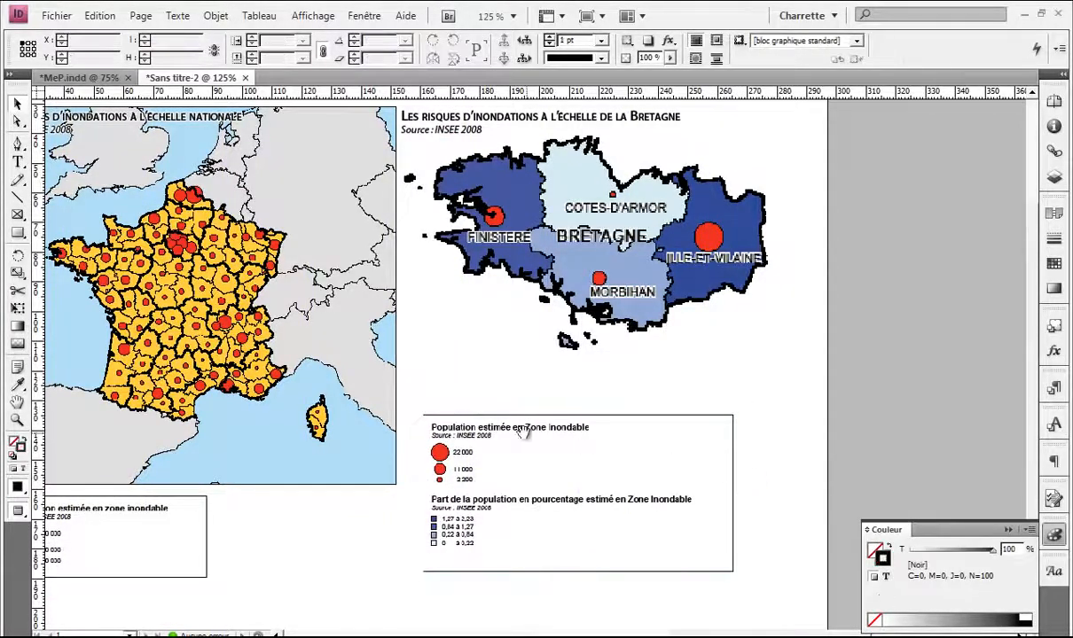
Step: Shift the France legend frame left to line up with the France map's edge
drag(523, 432, 605, 424)
scroll(501, 426, up, 2)
scroll(505, 419, down, 4)
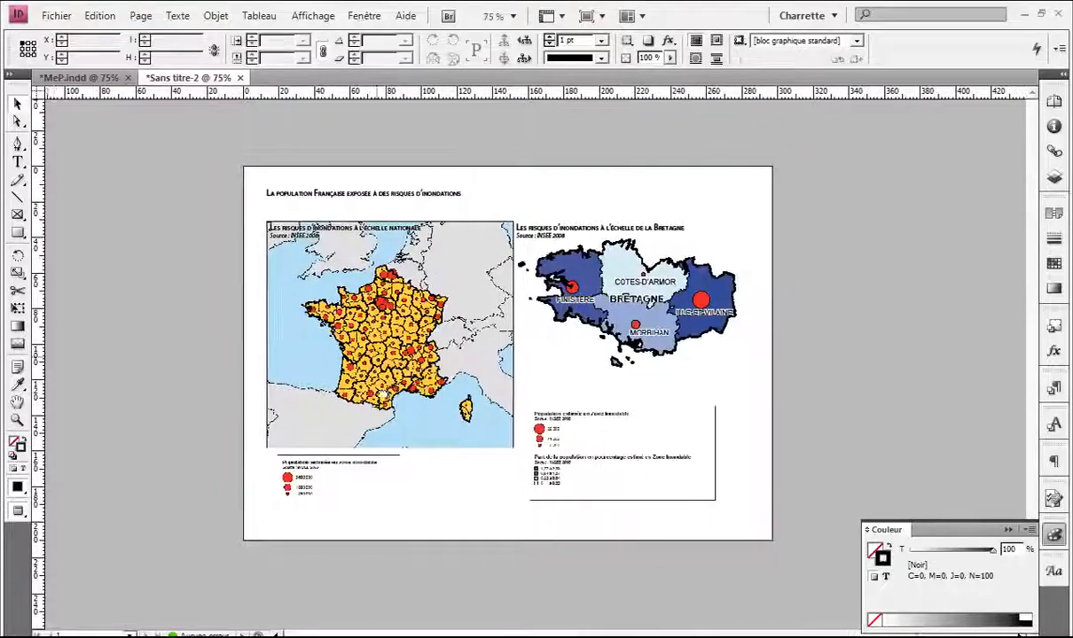
drag(375, 376, 397, 334)
scroll(358, 370, up, 2)
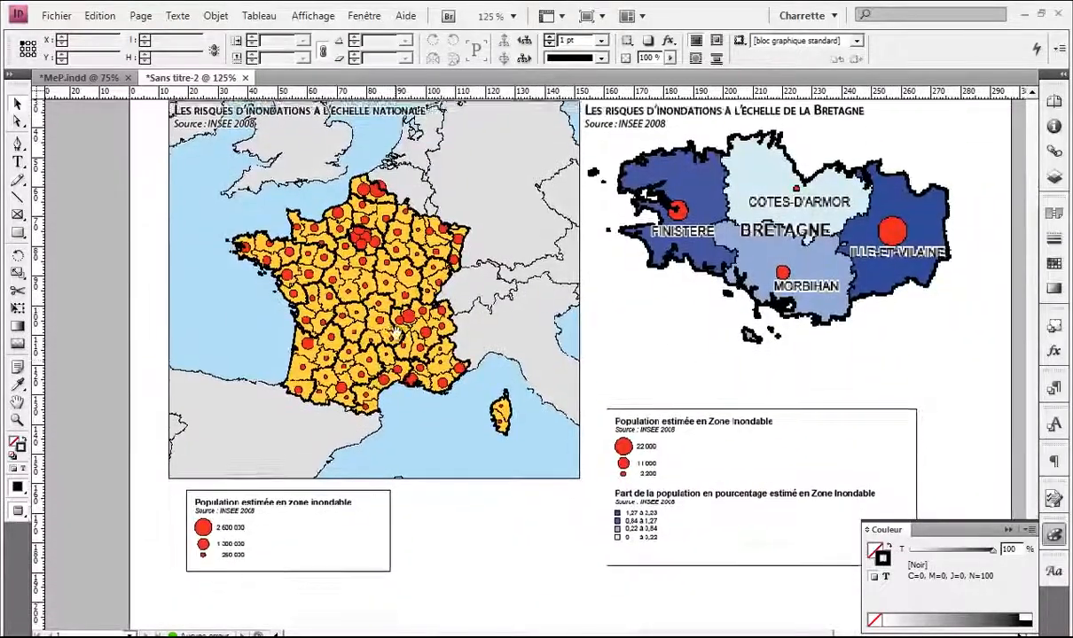
click(232, 504)
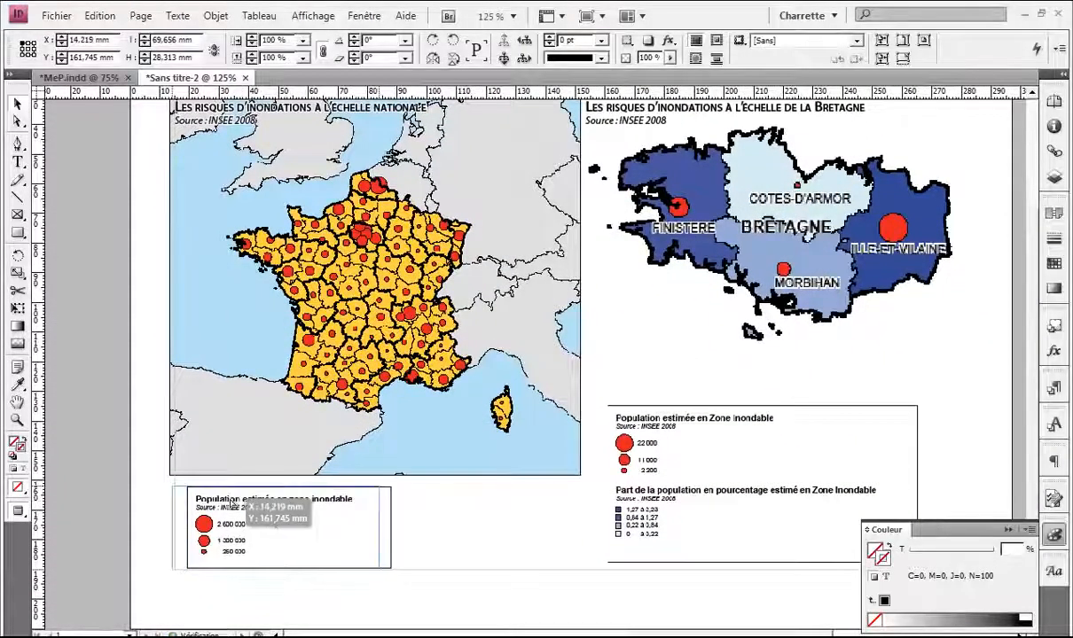
drag(232, 503, 227, 504)
click(418, 492)
Step: Toggle Preview mode and scroll across the page to review the layout
drag(419, 500, 420, 415)
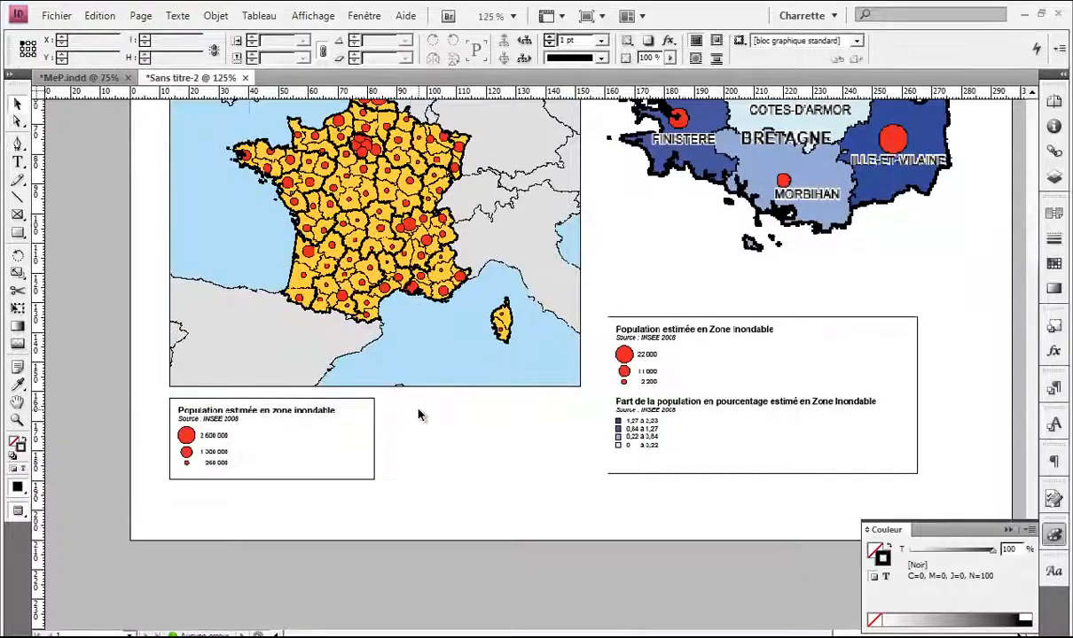
key(w)
scroll(421, 412, down, 1)
scroll(422, 413, up, 1)
scroll(425, 410, down, 1)
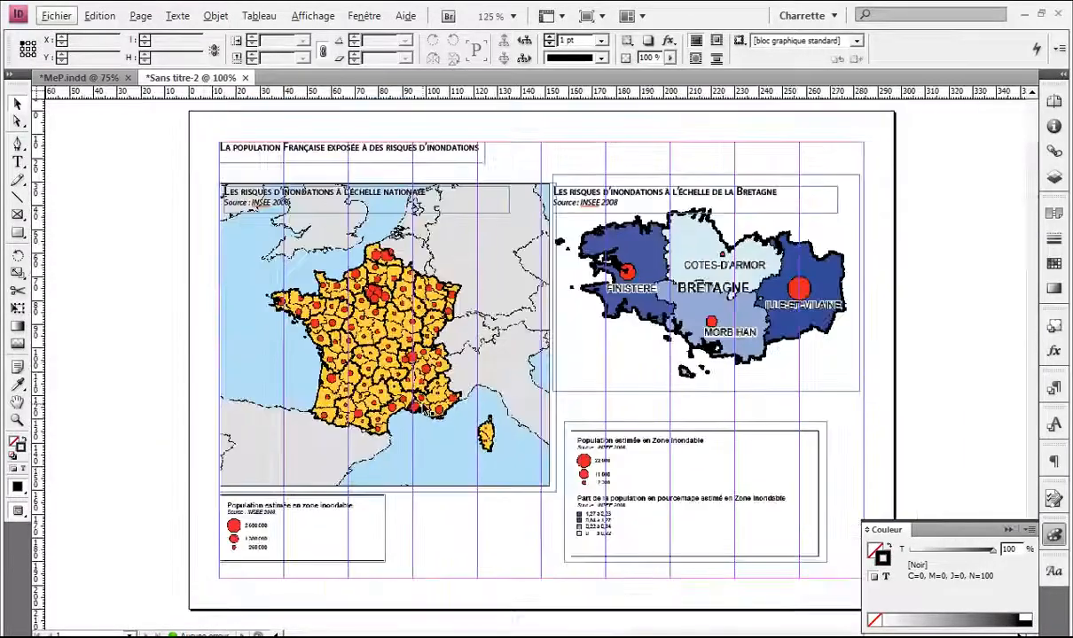
scroll(430, 406, up, 1)
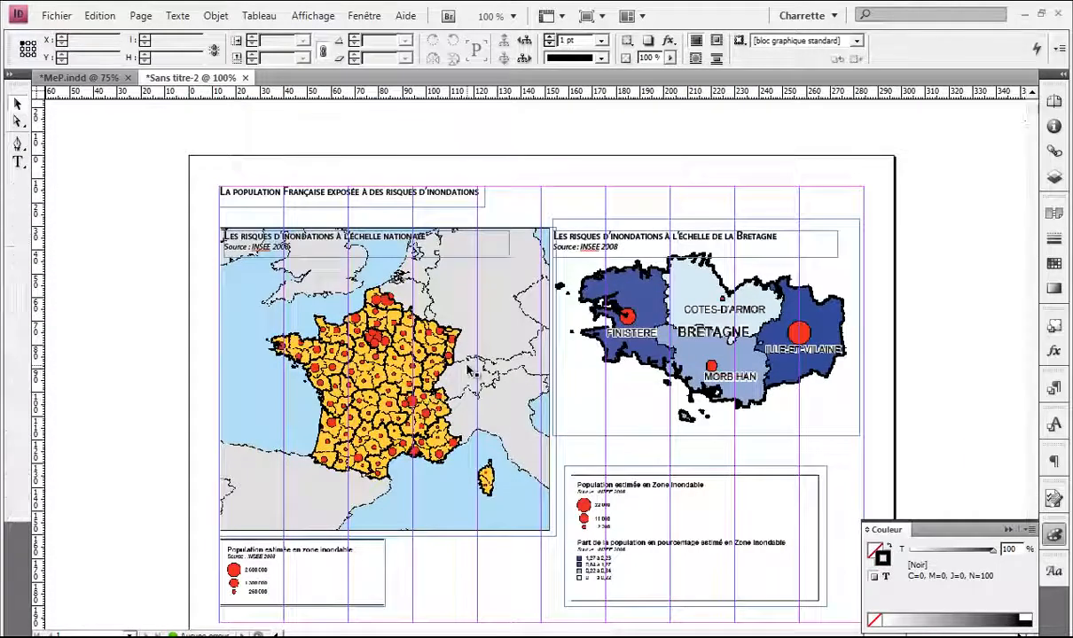
scroll(443, 351, down, 1)
scroll(488, 368, right, 2)
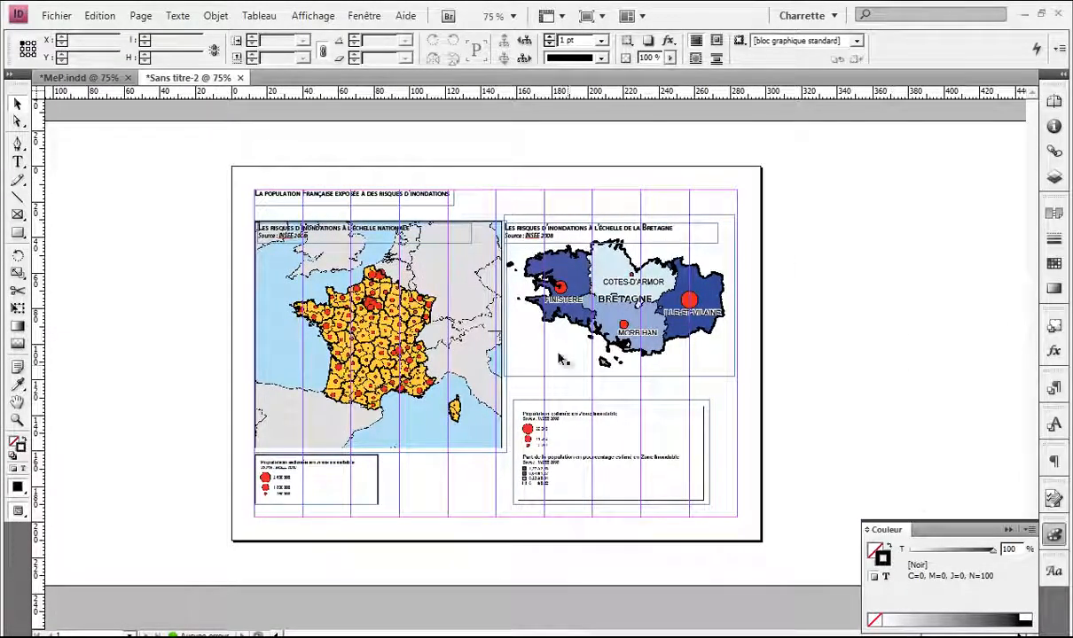
Step: Place the LOGO IFU self and Nord images from controle-IFU beside the page
key(ctrl+d)
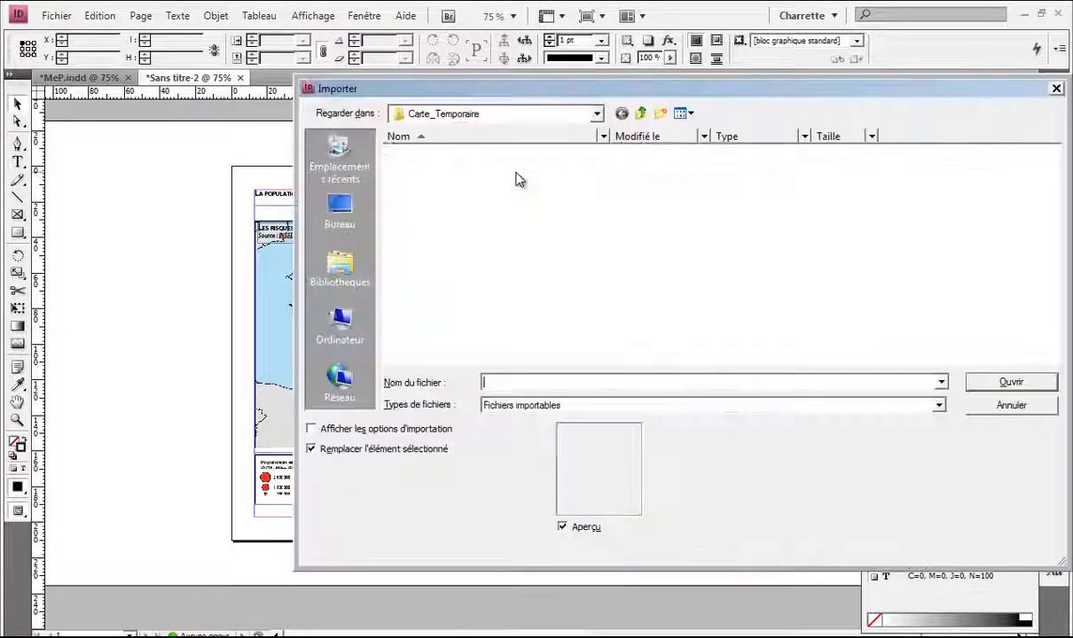
click(642, 114)
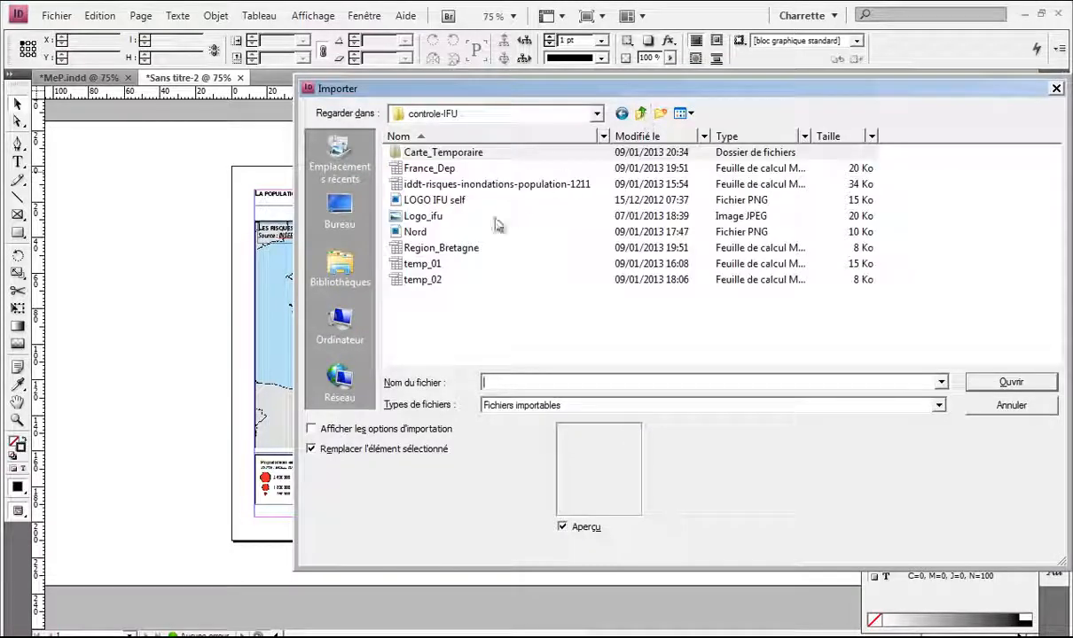
click(438, 217)
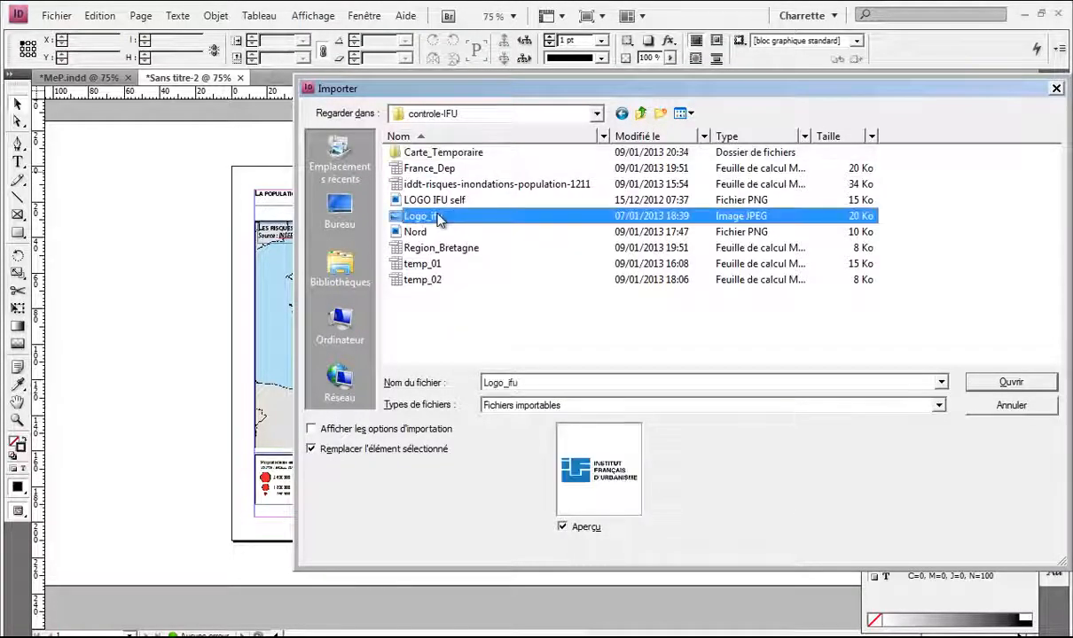
click(439, 201)
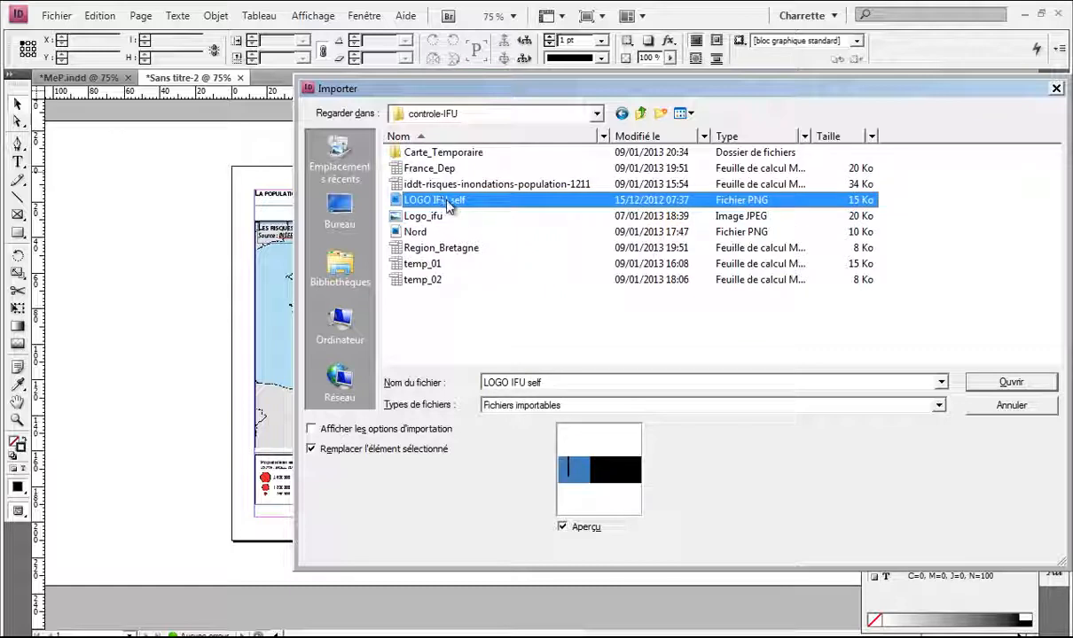
ctrl+click(406, 232)
click(1012, 382)
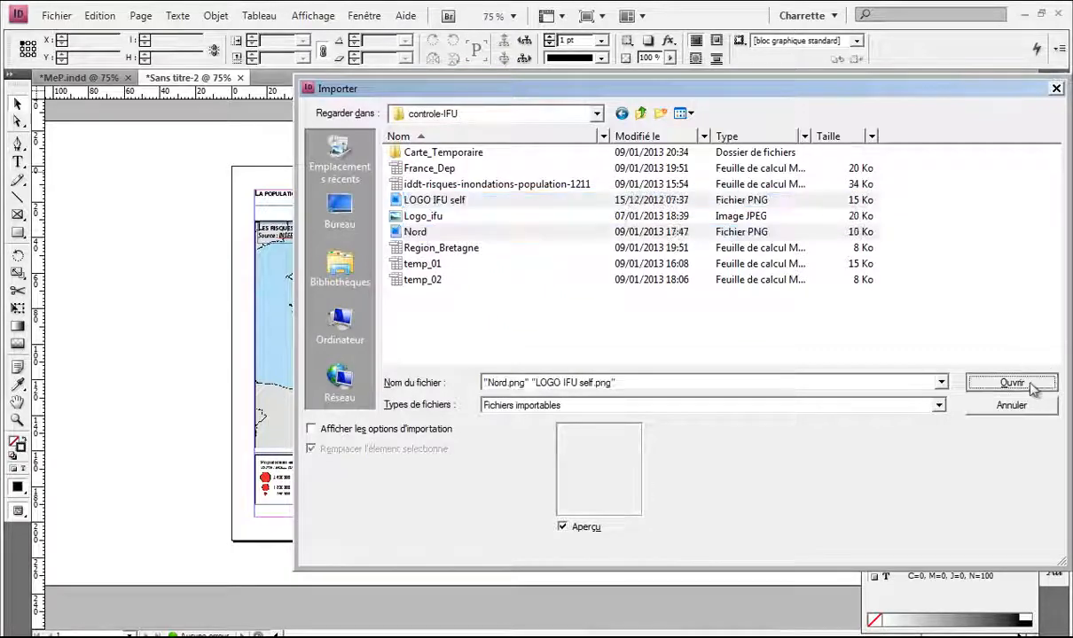
click(785, 238)
click(830, 316)
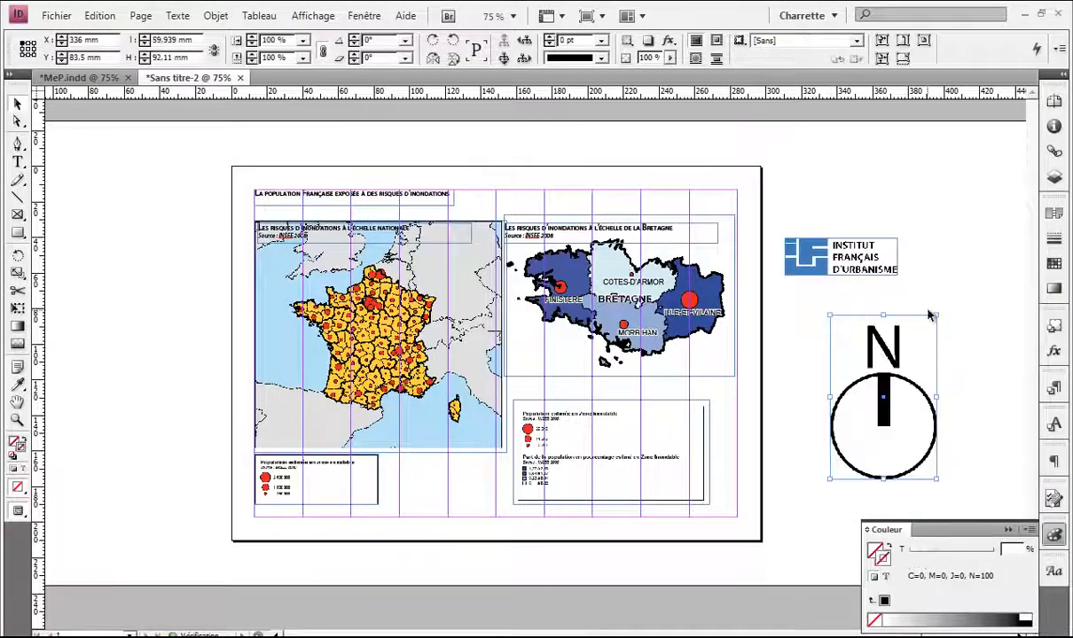
Step: Scale the north arrow down into the France map's top-right corner
drag(840, 372, 443, 286)
scroll(434, 279, up, 2)
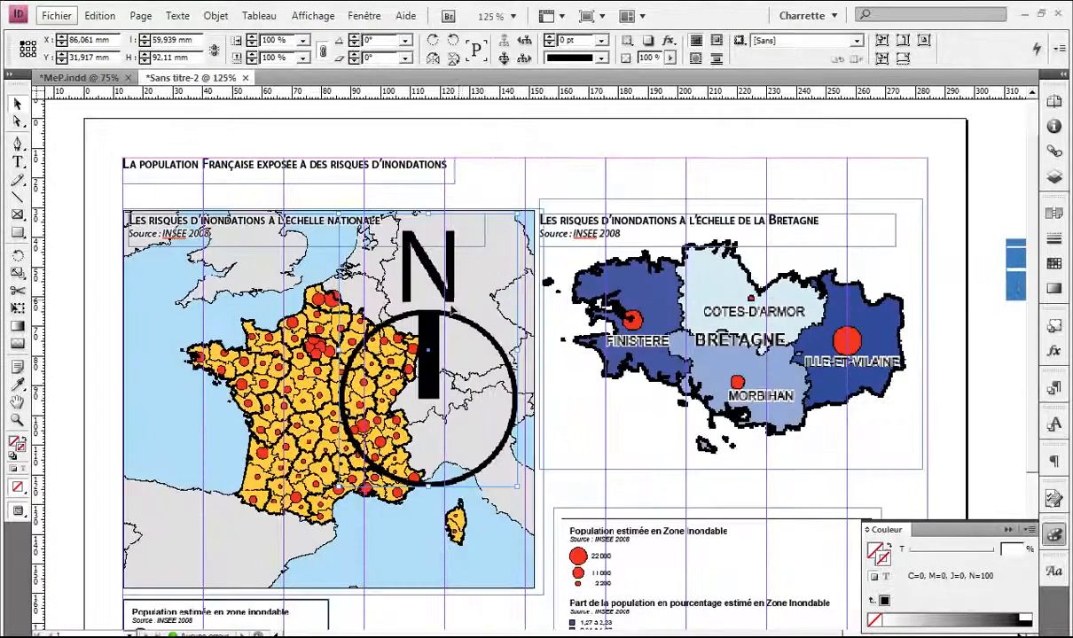
drag(338, 486, 490, 264)
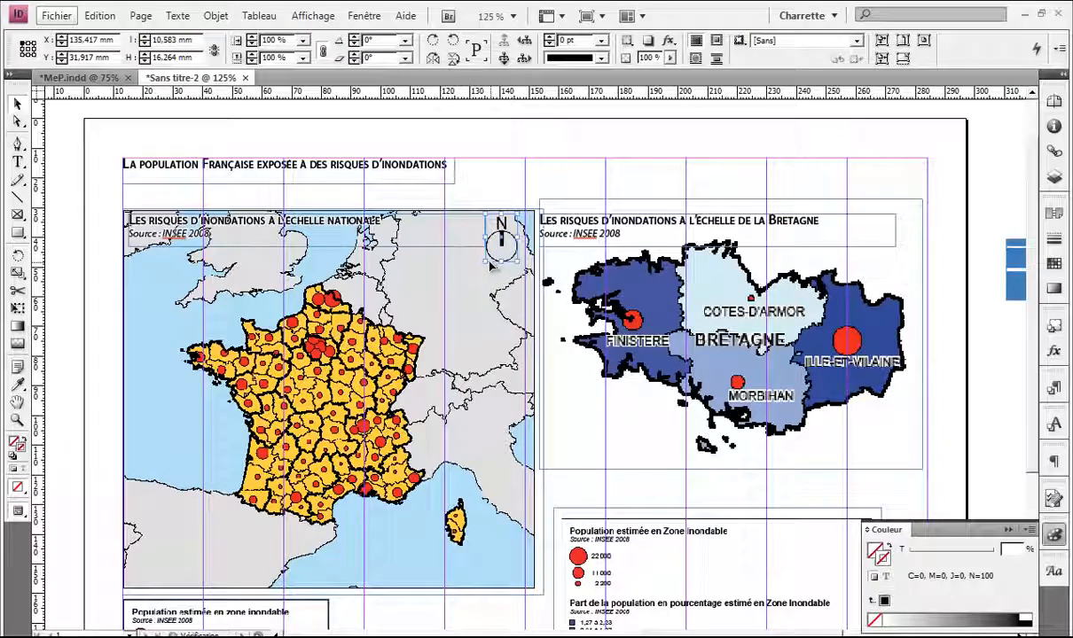
click(544, 186)
key(w)
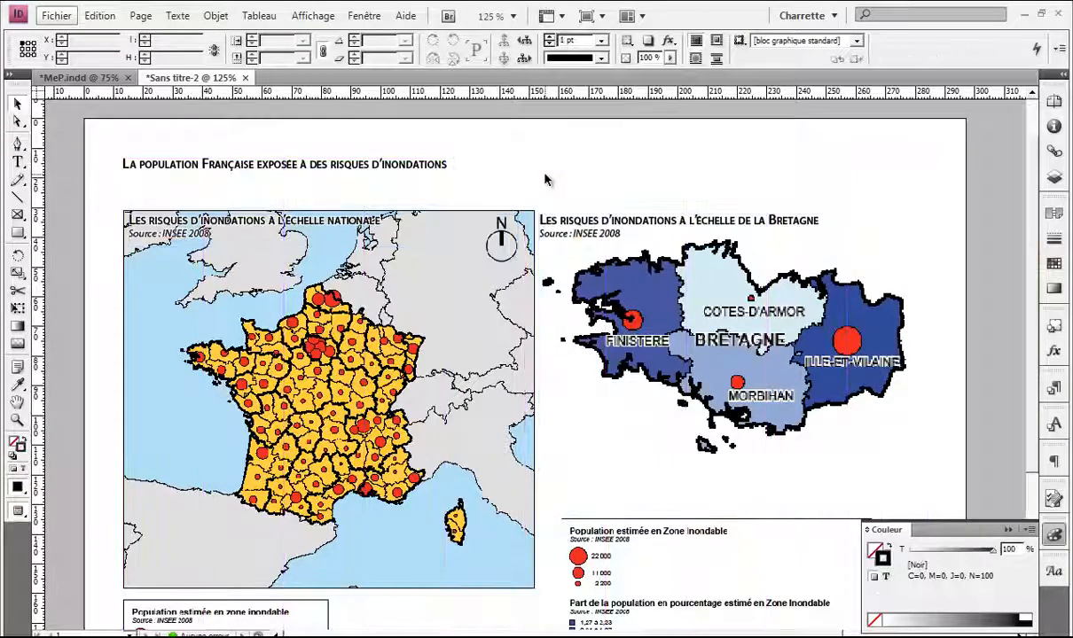
click(492, 234)
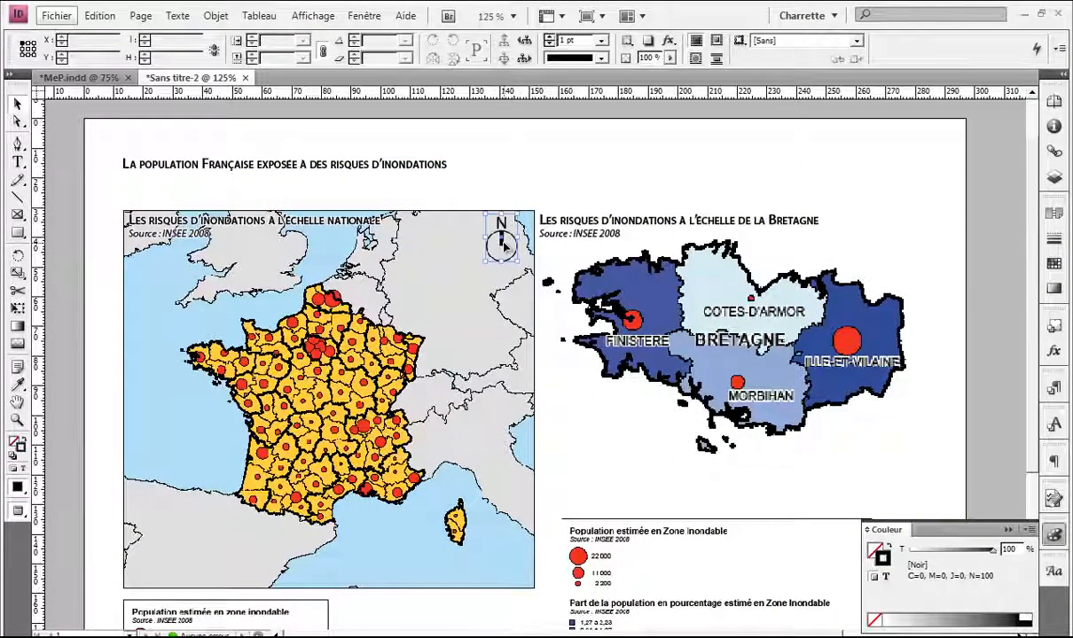
scroll(483, 263, up, 2)
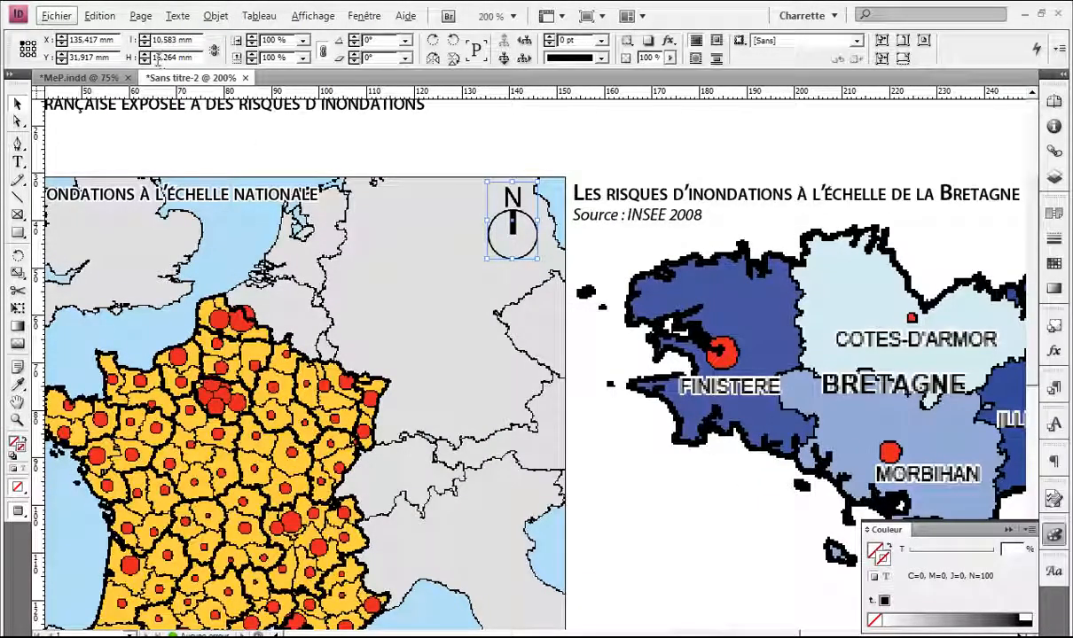
click(661, 164)
scroll(580, 157, down, 1)
click(80, 78)
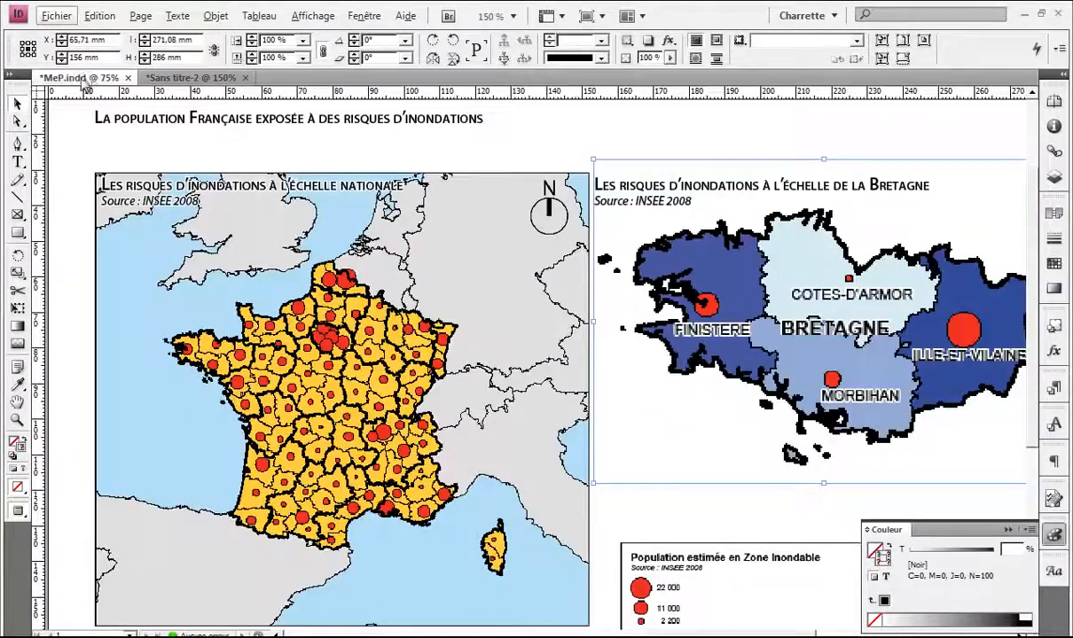
Step: Discard the old MeP.indd, then save the current layout over MeP.indd in Carte_Temporaire
click(128, 79)
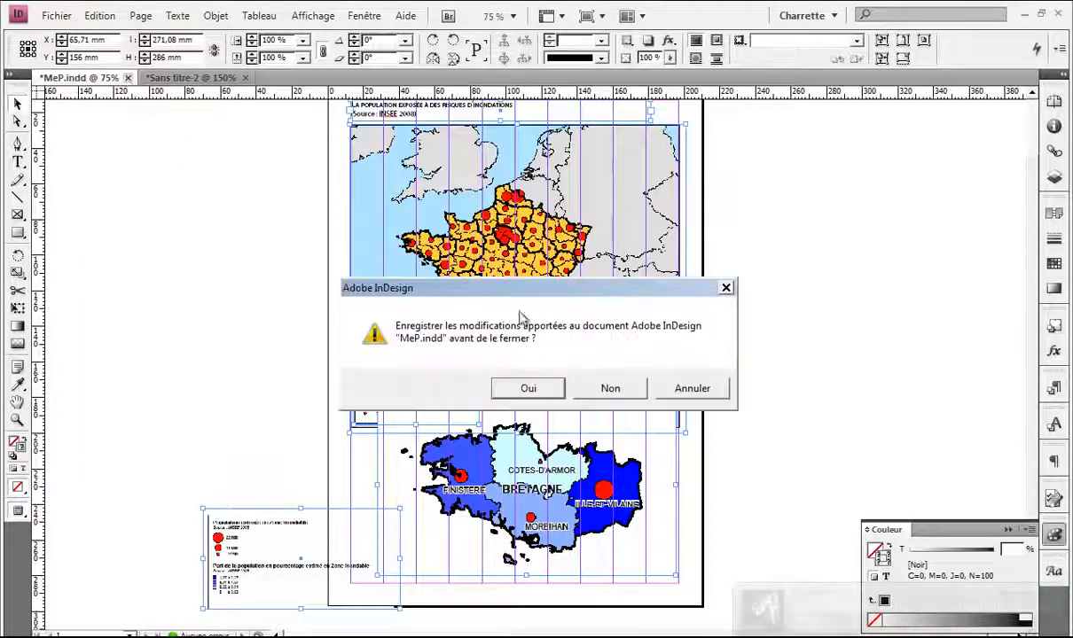
click(590, 389)
key(ctrl+s)
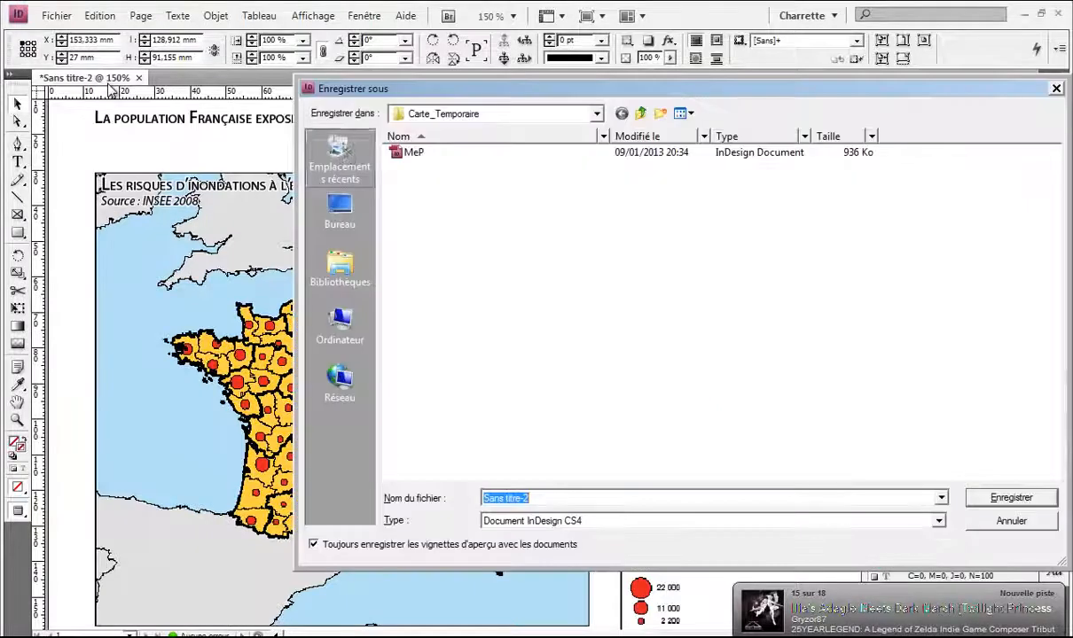
click(415, 152)
click(1011, 498)
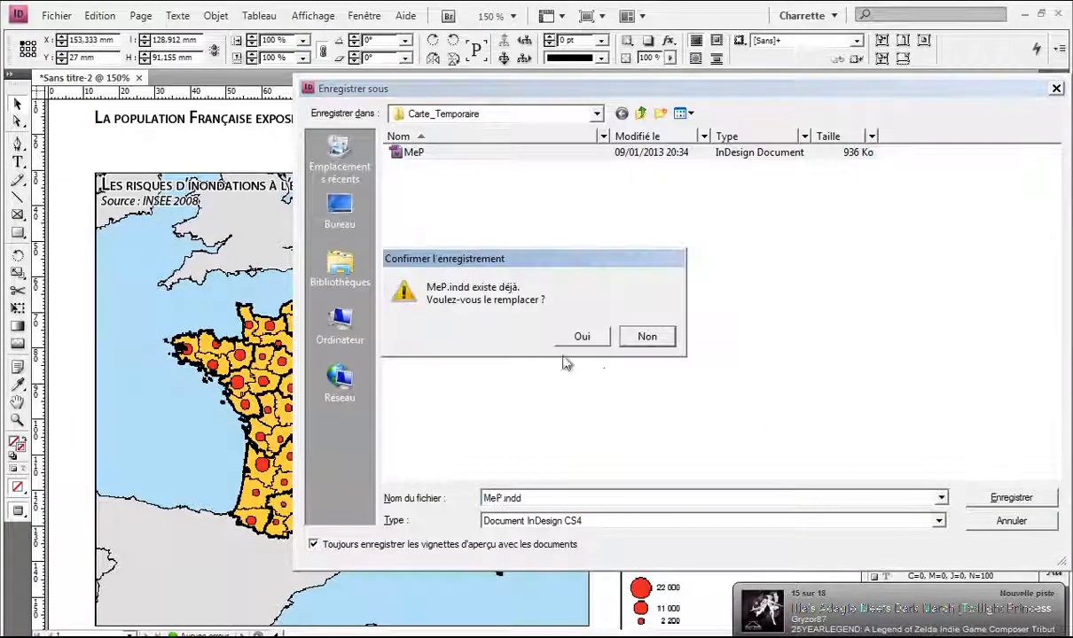
click(582, 338)
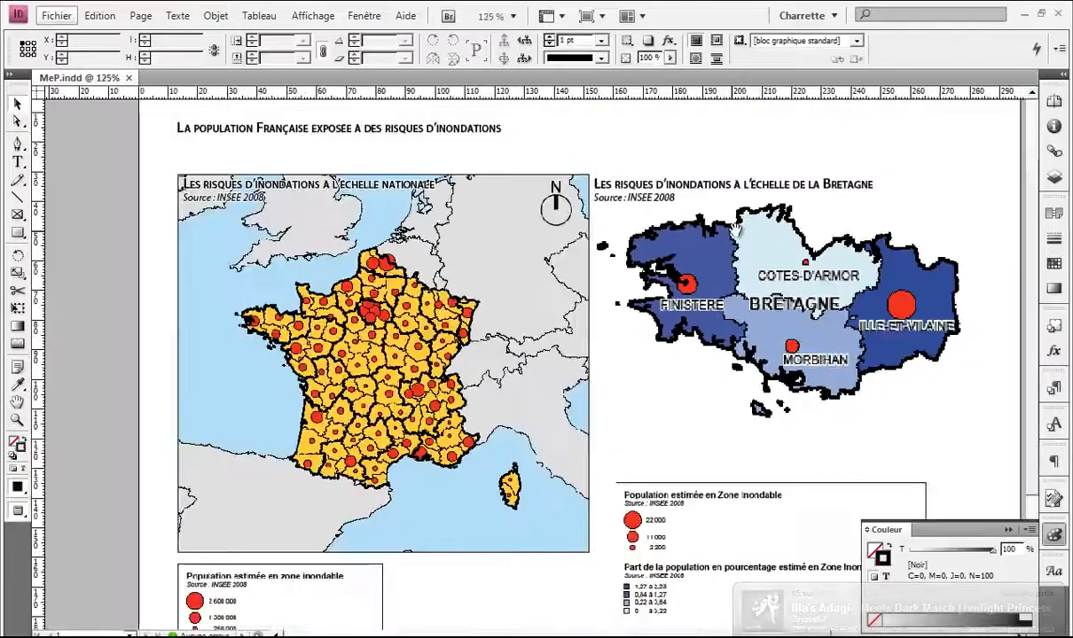
Step: Move the IFU logo to the page's lower-right corner
drag(735, 231, 553, 253)
scroll(554, 253, down, 1)
scroll(660, 376, down, 2)
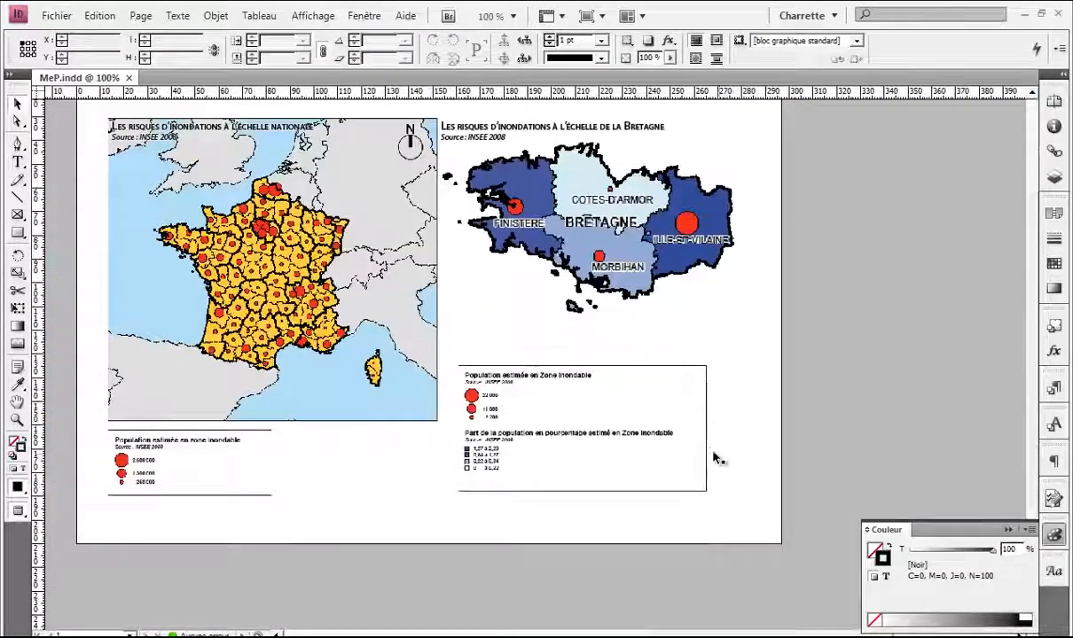
click(590, 413)
key(w)
scroll(461, 388, up, 1)
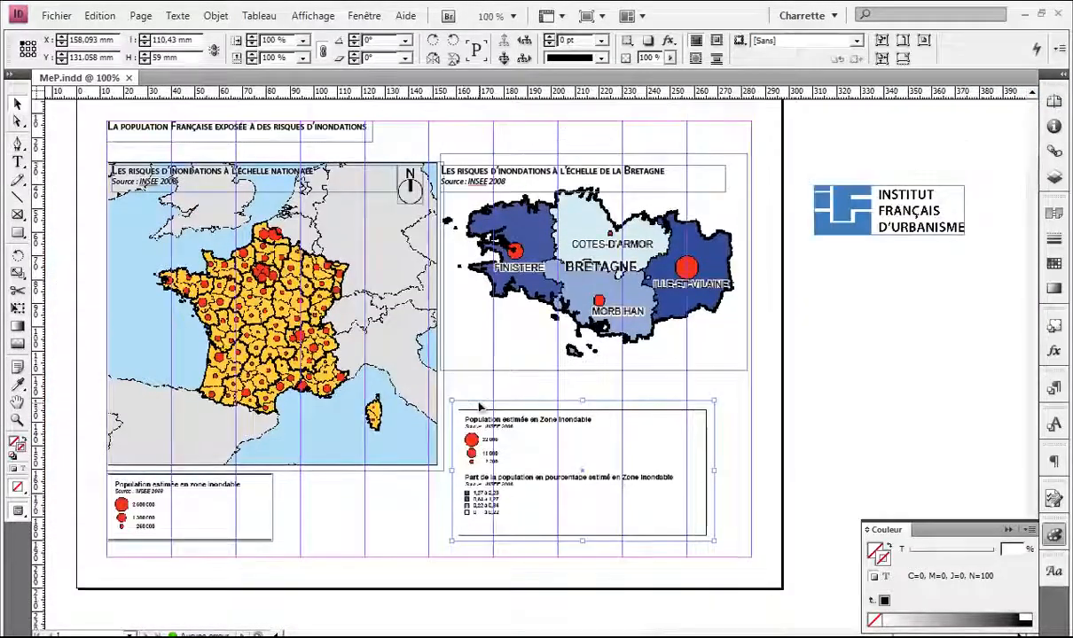
click(836, 231)
drag(813, 281, 701, 246)
drag(733, 184, 532, 522)
Step: Raise the Bretagne legend frame slightly beneath the Bretagne map
click(609, 432)
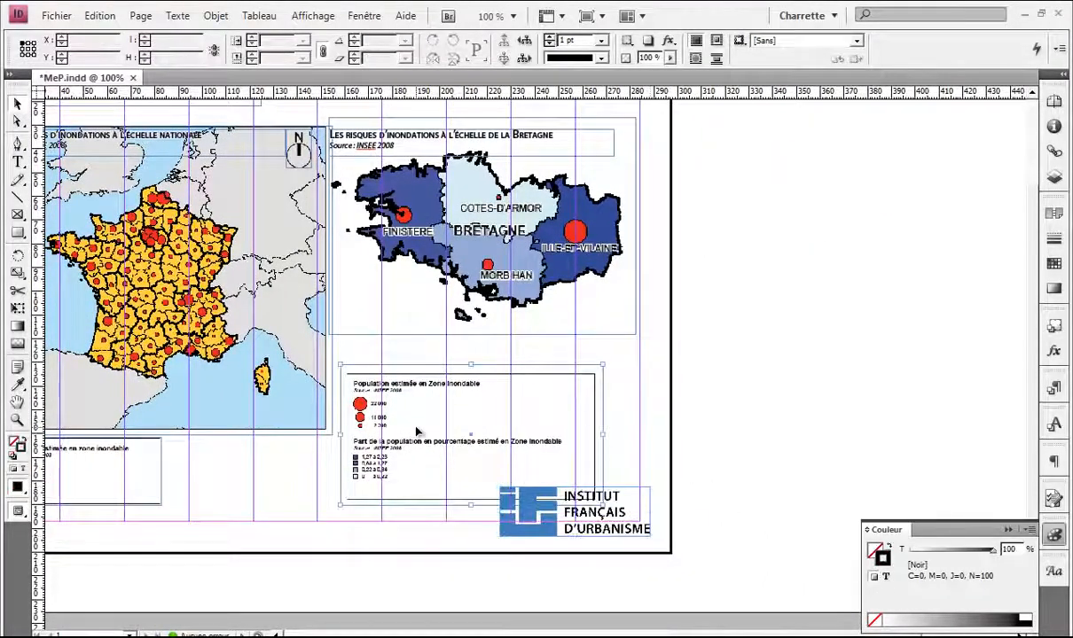
drag(372, 431, 368, 406)
drag(368, 407, 368, 384)
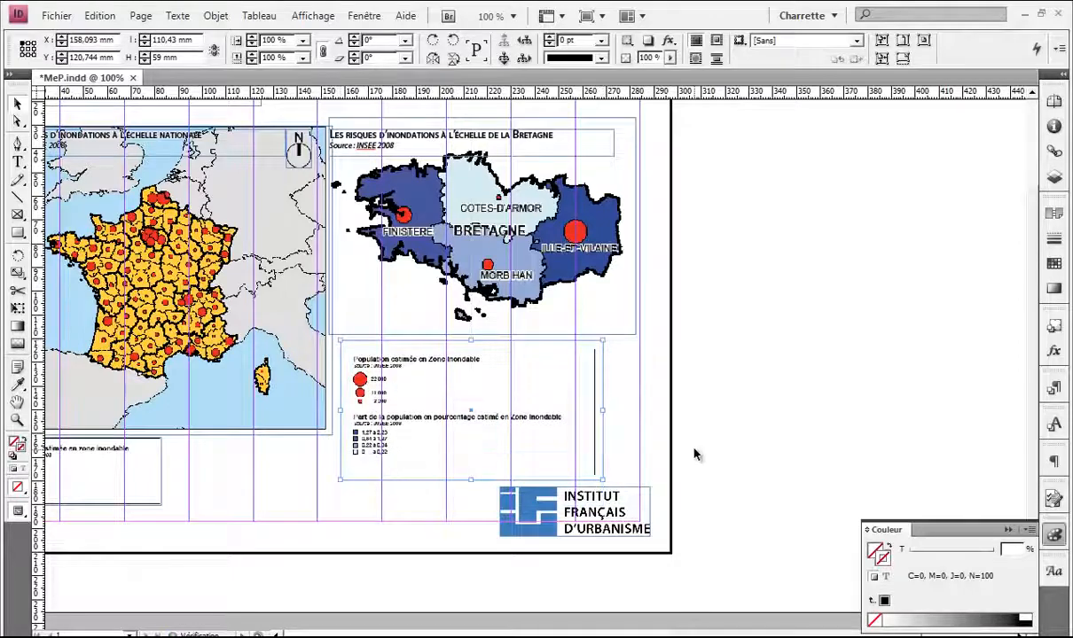
click(687, 454)
key(w)
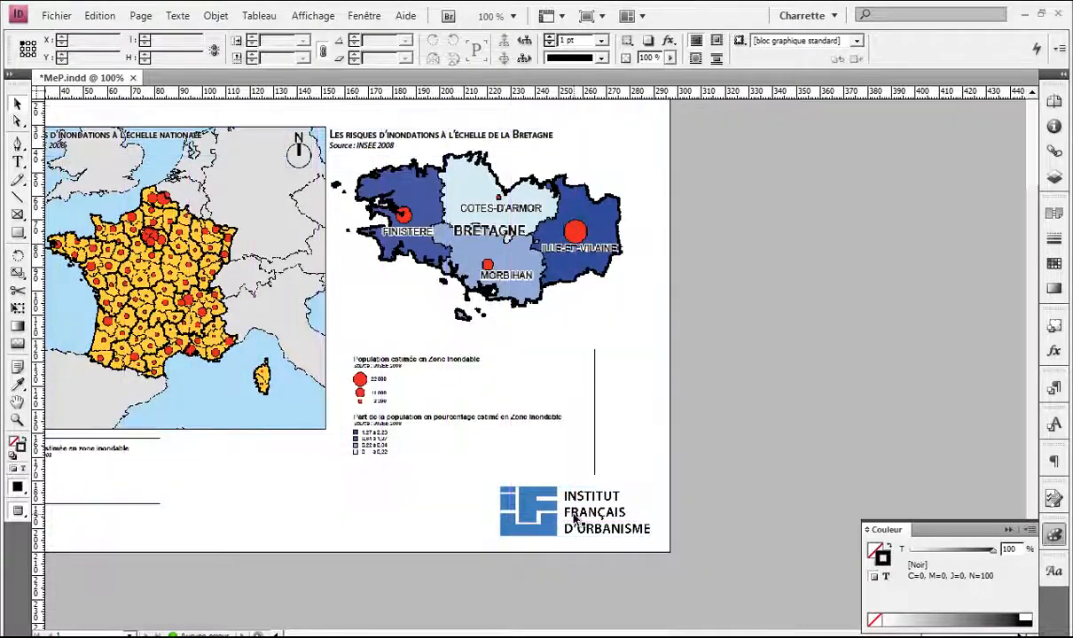
key(w)
Step: Shrink the IFU logo to fit below the Bretagne legend
scroll(554, 488, up, 2)
scroll(545, 483, down, 1)
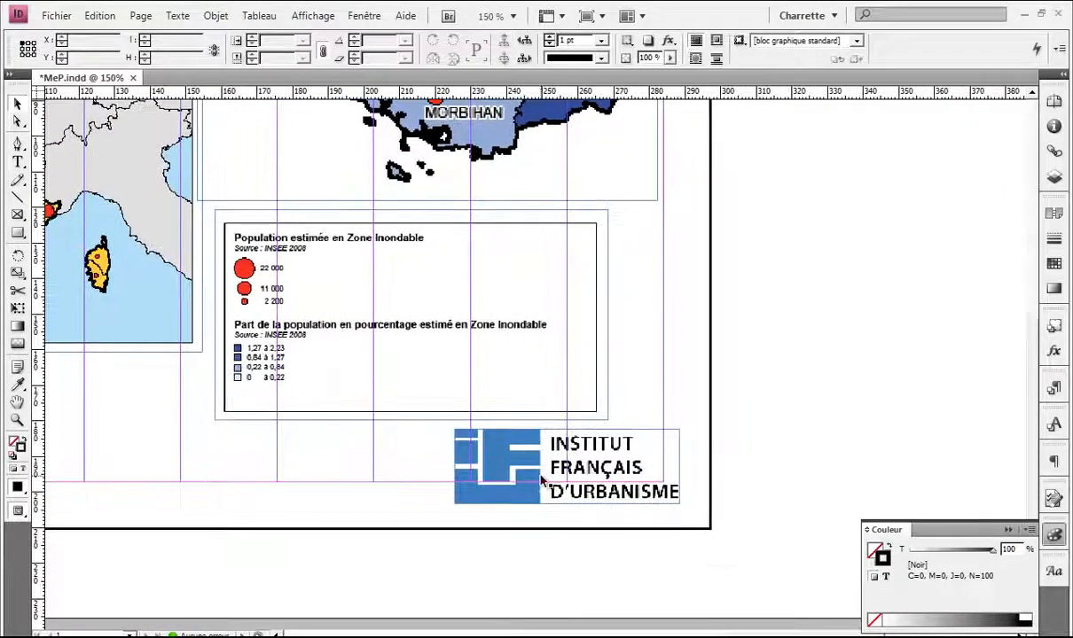
drag(545, 482, 514, 437)
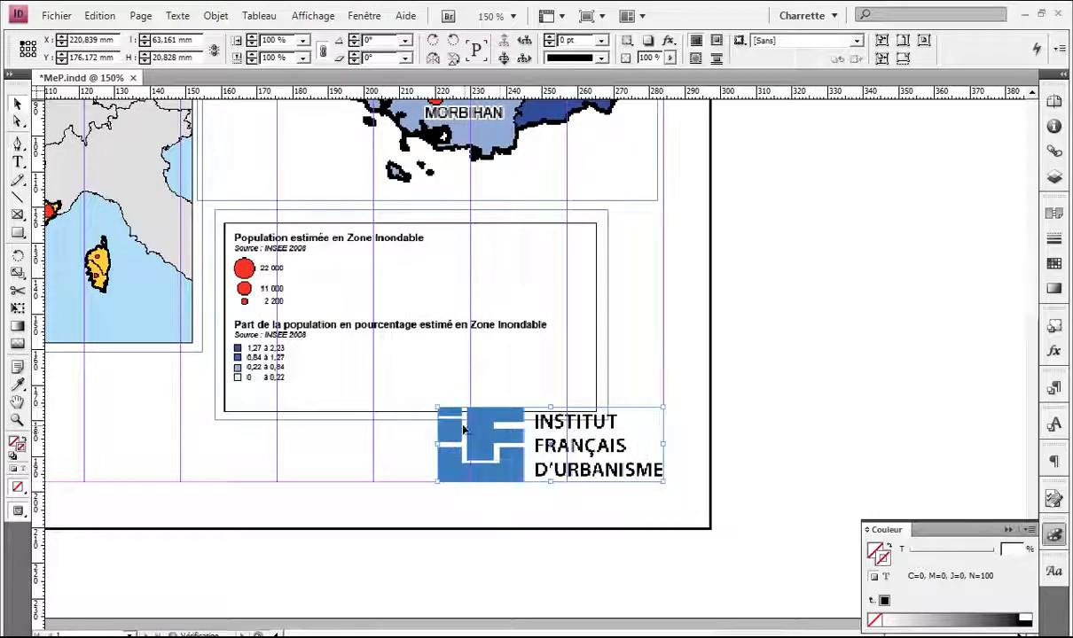
drag(438, 408, 470, 418)
click(648, 393)
key(w)
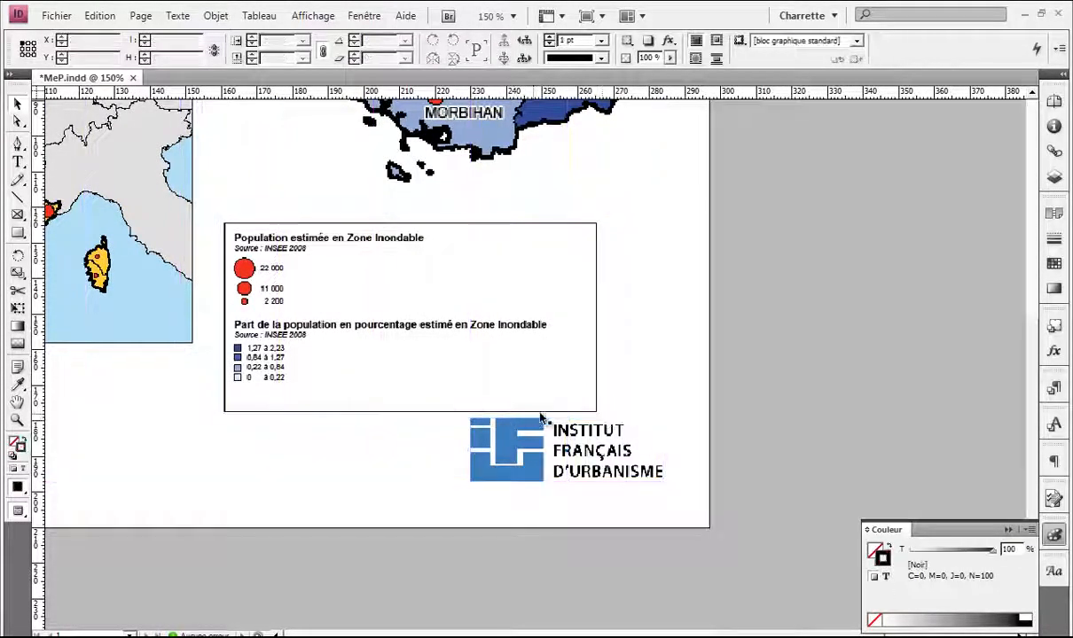
key(w)
key(w)
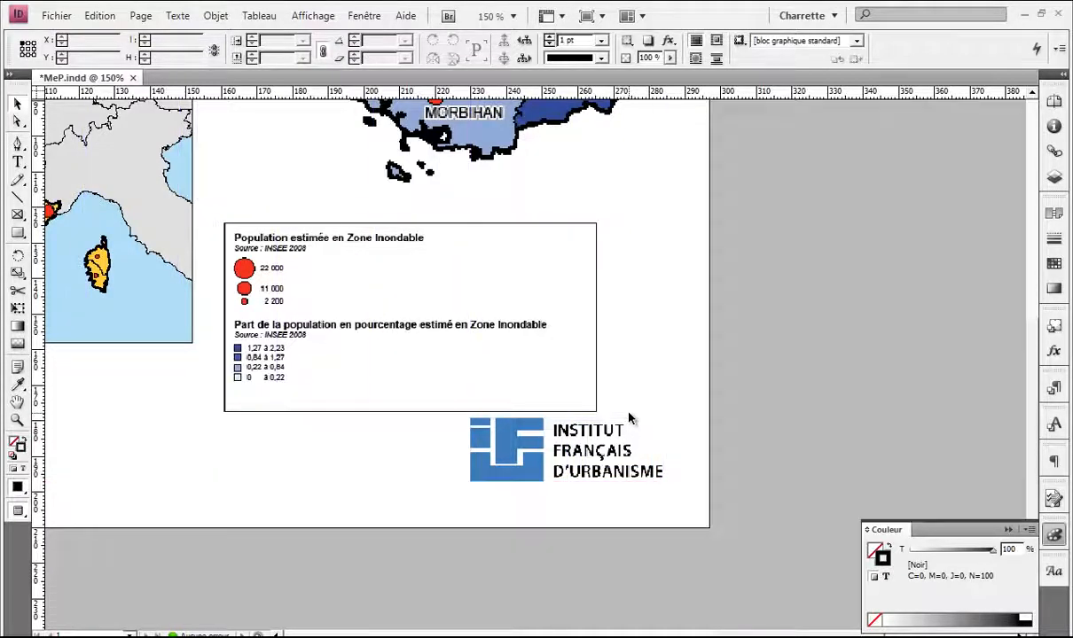
Step: Nudge the Bretagne legend a little higher again and zoom out to the whole page
key(ctrl+minus)
click(395, 357)
drag(396, 356, 395, 339)
click(640, 353)
key(ctrl+minus)
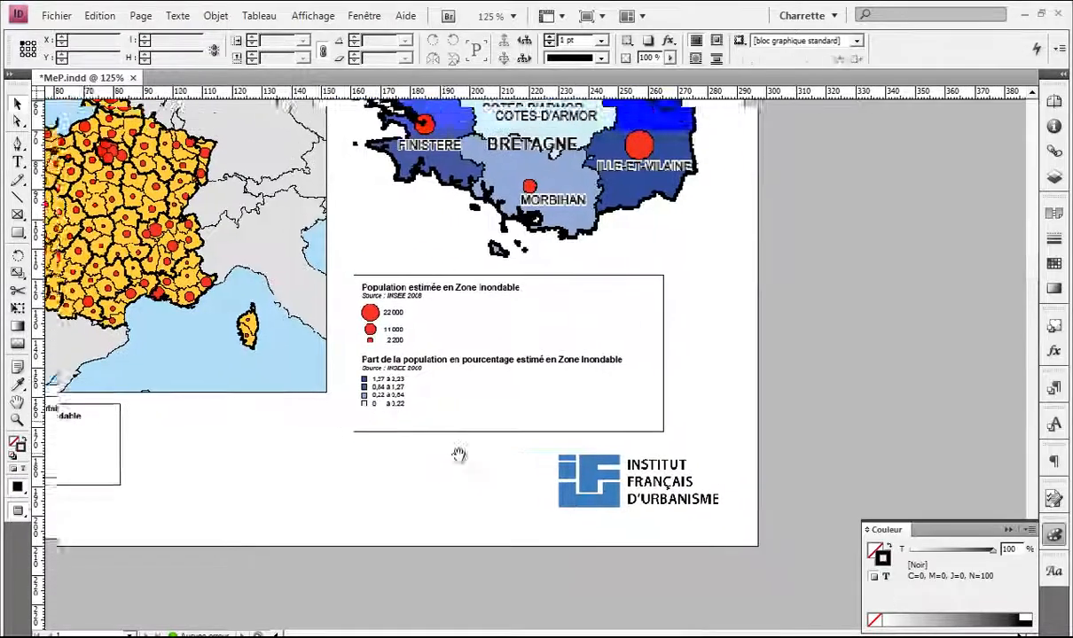
scroll(485, 492, up, 4)
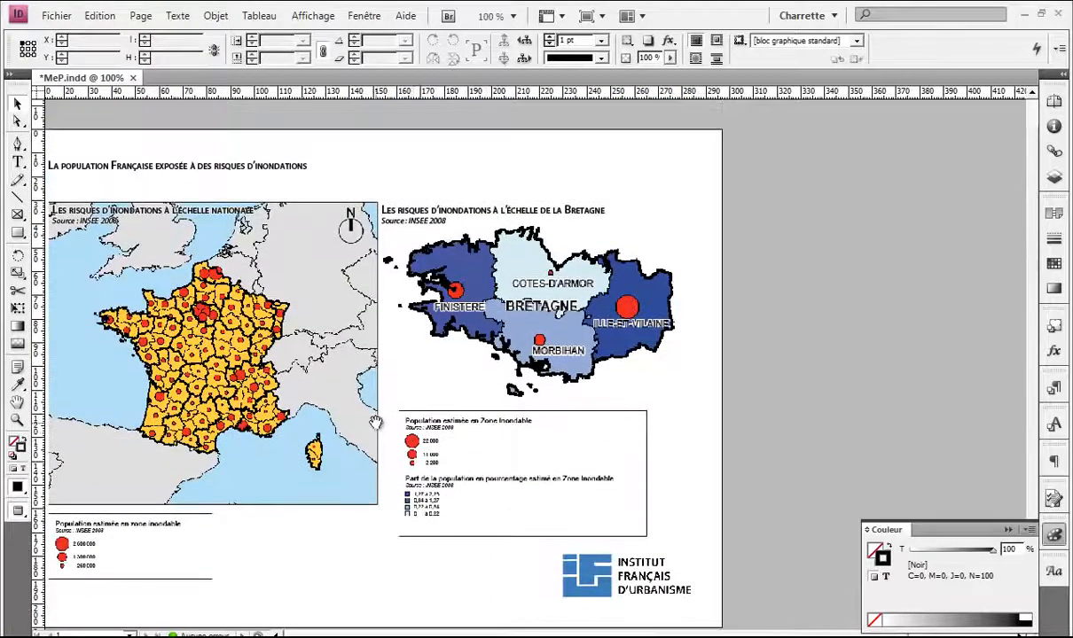
drag(378, 428, 501, 349)
scroll(385, 266, up, 5)
Step: Set the page title text to 24 pt Bold
click(310, 203)
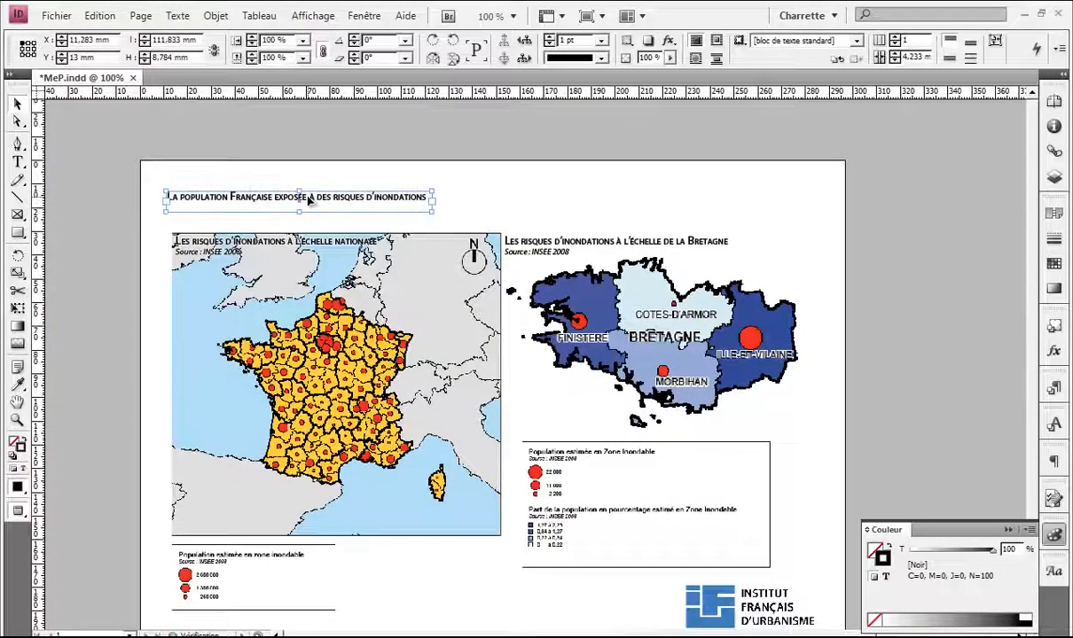
triple_click(310, 196)
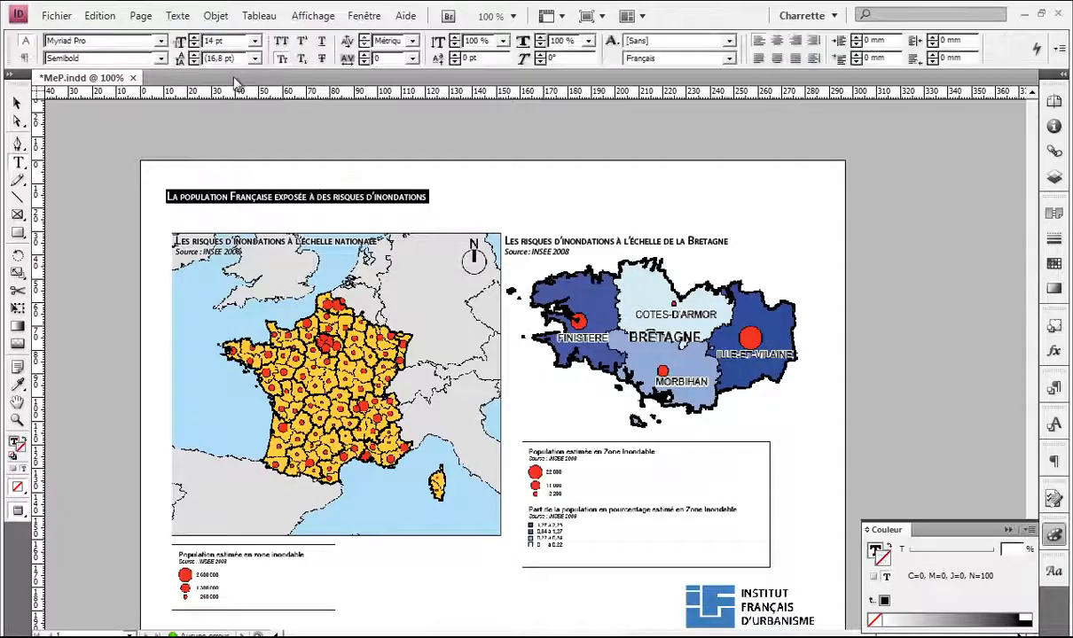
click(255, 41)
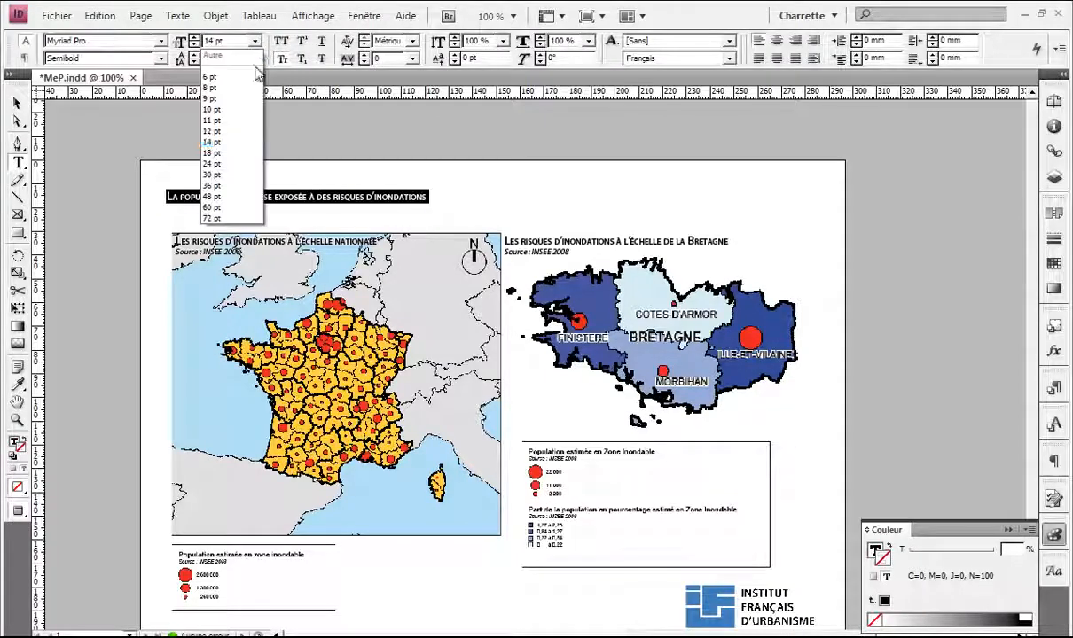
click(238, 161)
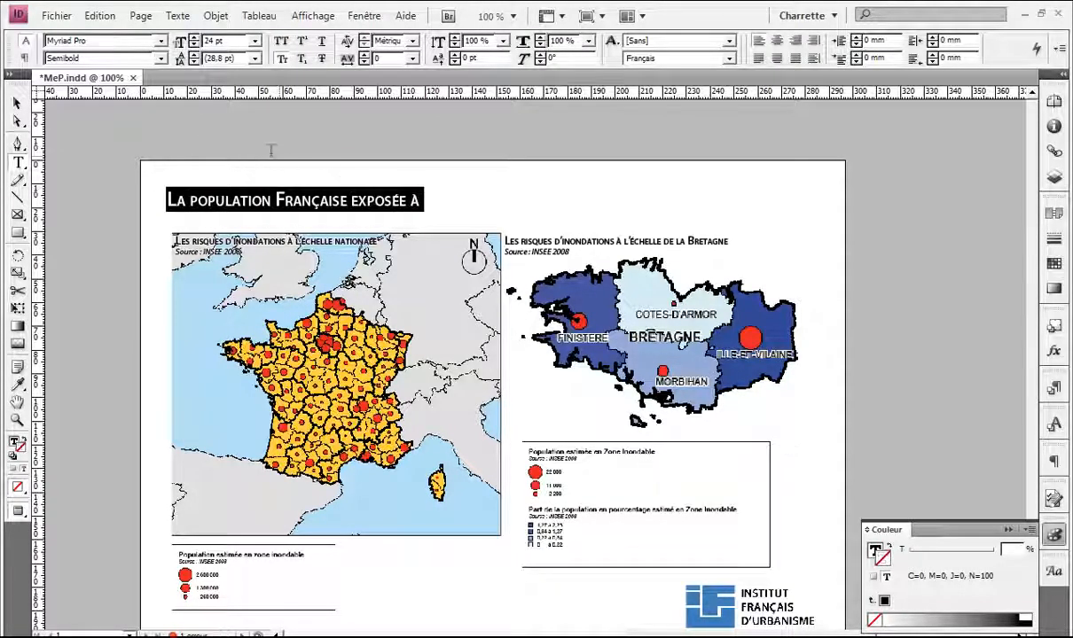
click(160, 58)
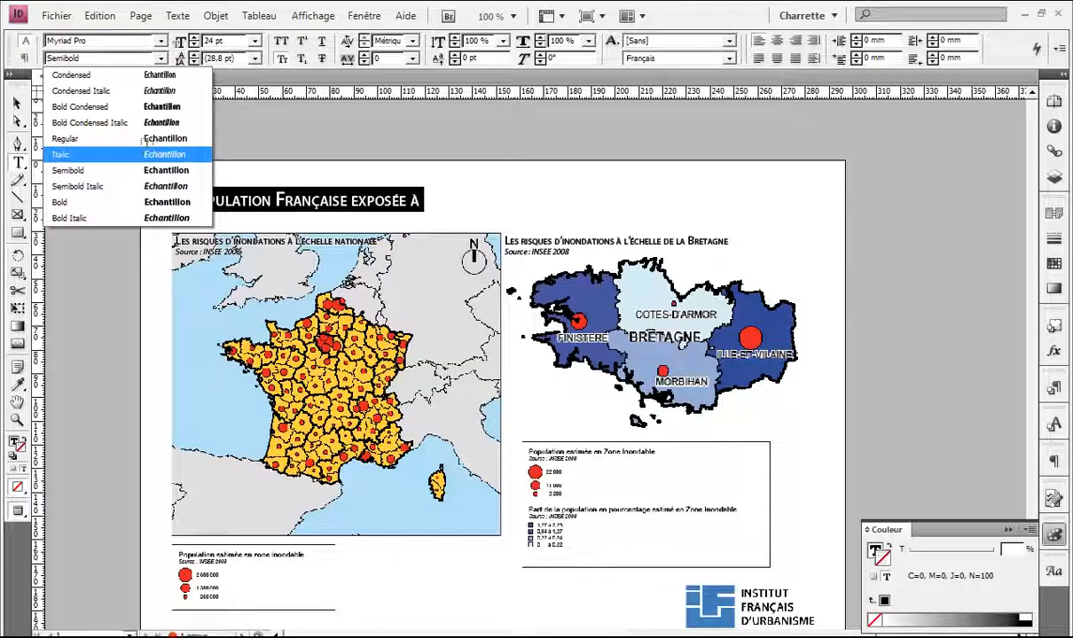
click(144, 204)
Step: Widen the title frame so the full title fits on one line
click(414, 203)
key(Escape)
drag(433, 216, 761, 222)
click(759, 224)
key(w)
key(w)
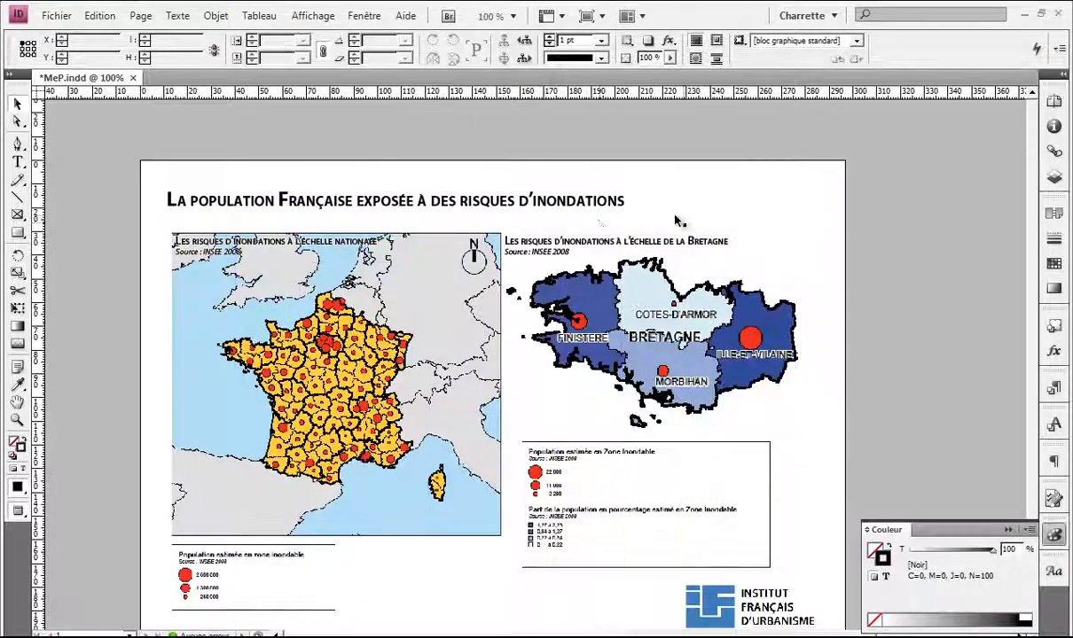
scroll(572, 216, down, 3)
scroll(674, 479, down, 1)
scroll(674, 479, right, 3)
click(660, 484)
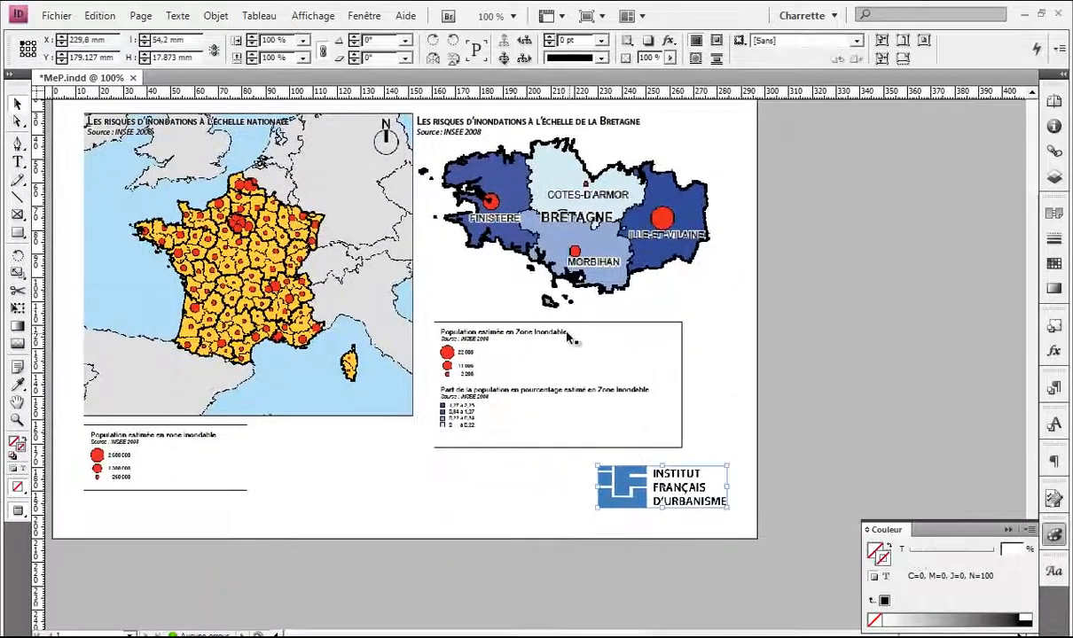
Step: Alt-drag a copy of the Bretagne title frame down beside the IFU logo
scroll(567, 310, up, 2)
click(470, 174)
drag(470, 174, 448, 527)
Step: Replace the copied frame's text with the start of the 'Enseignant :' credits line
triple_click(447, 526)
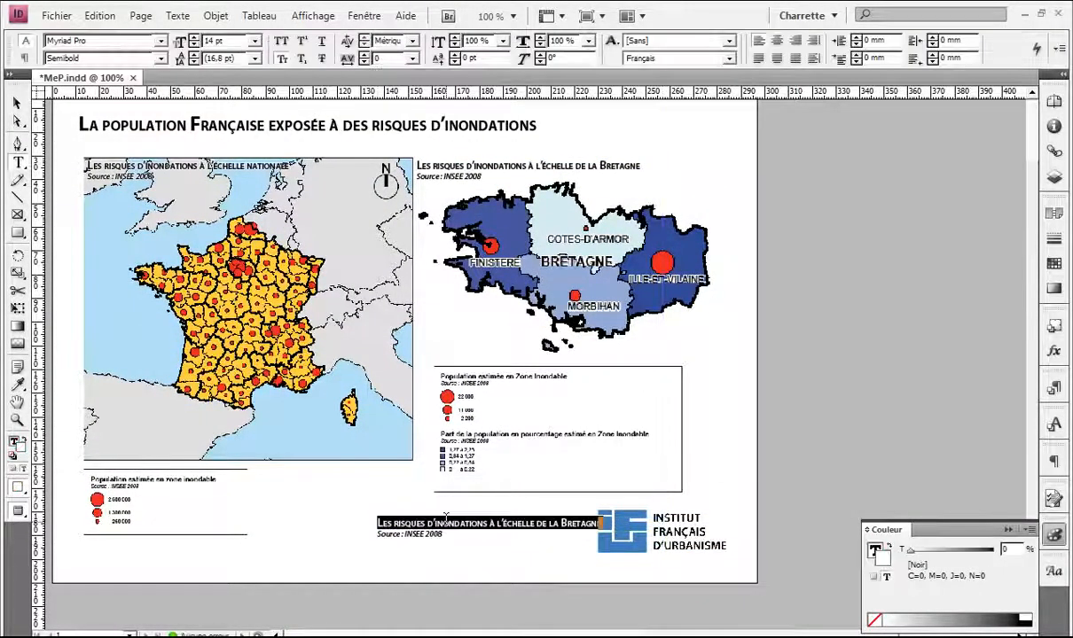
triple_click(440, 534)
key(ctrl+a)
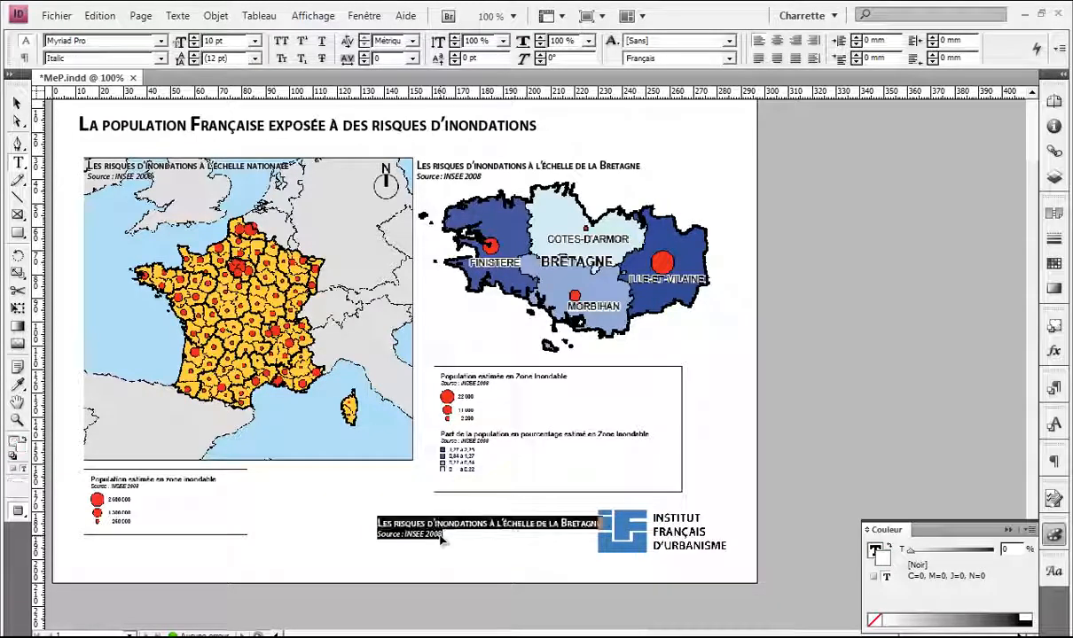
key(BackSpace)
text(Nom)
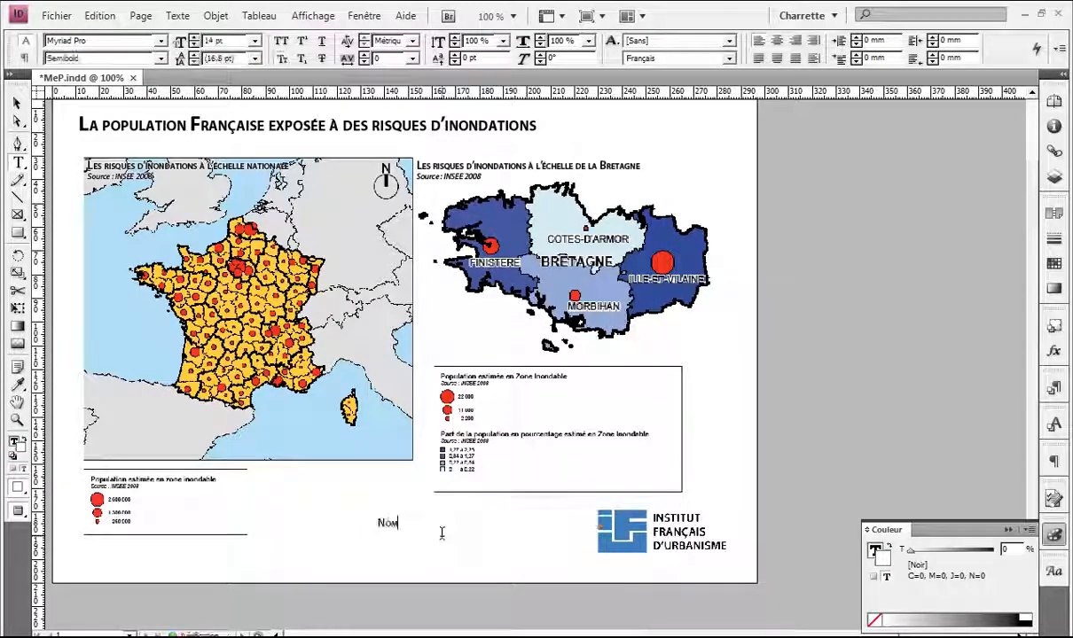
text(e)
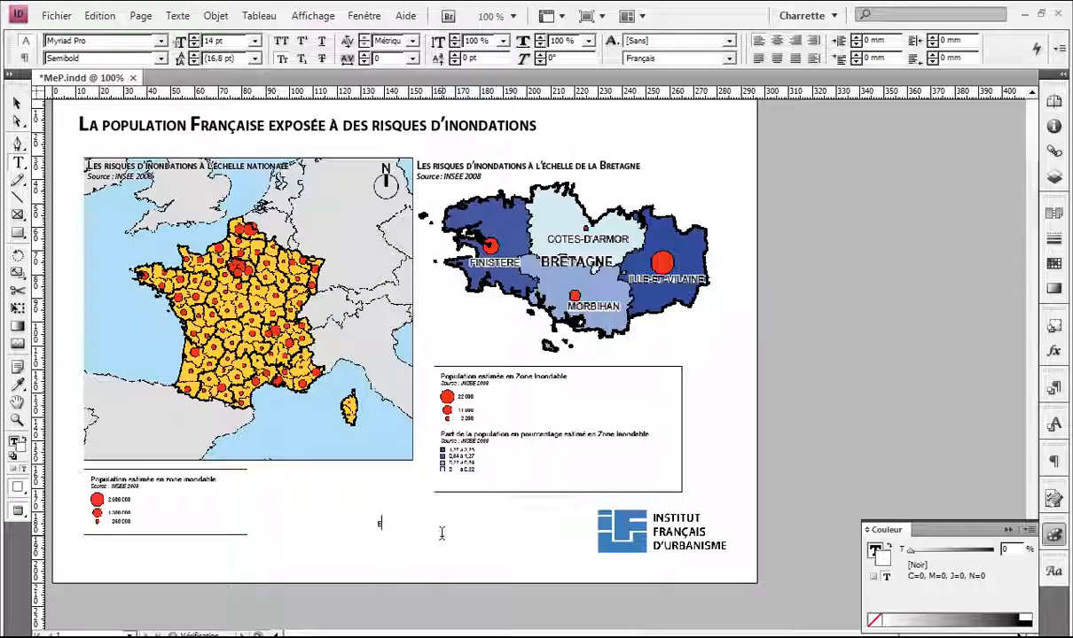
key(BackSpace)
text(Ense)
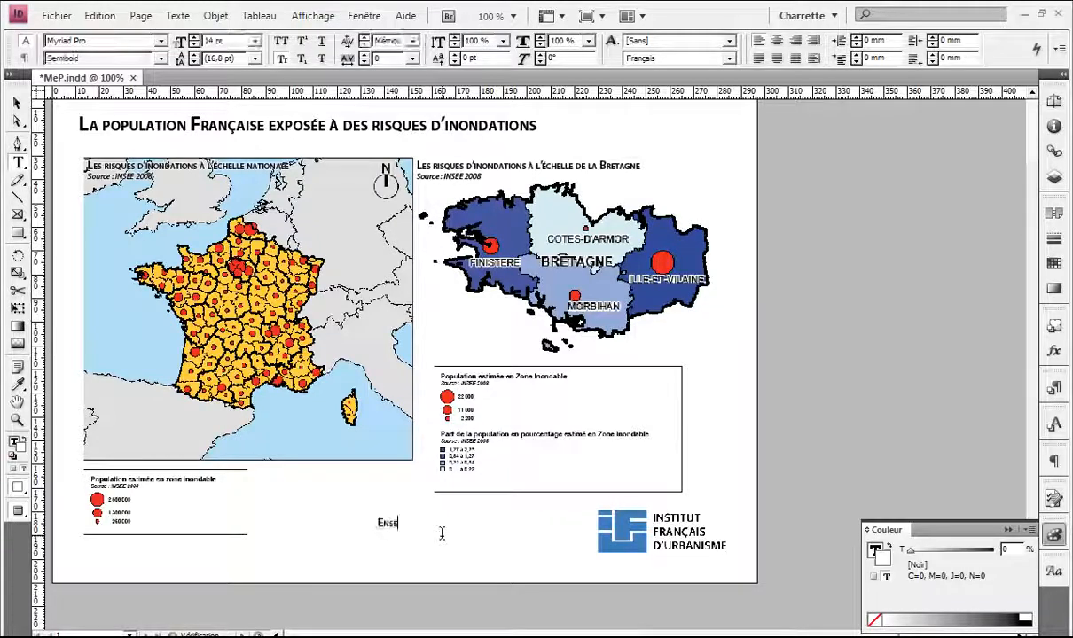
text(ignant :)
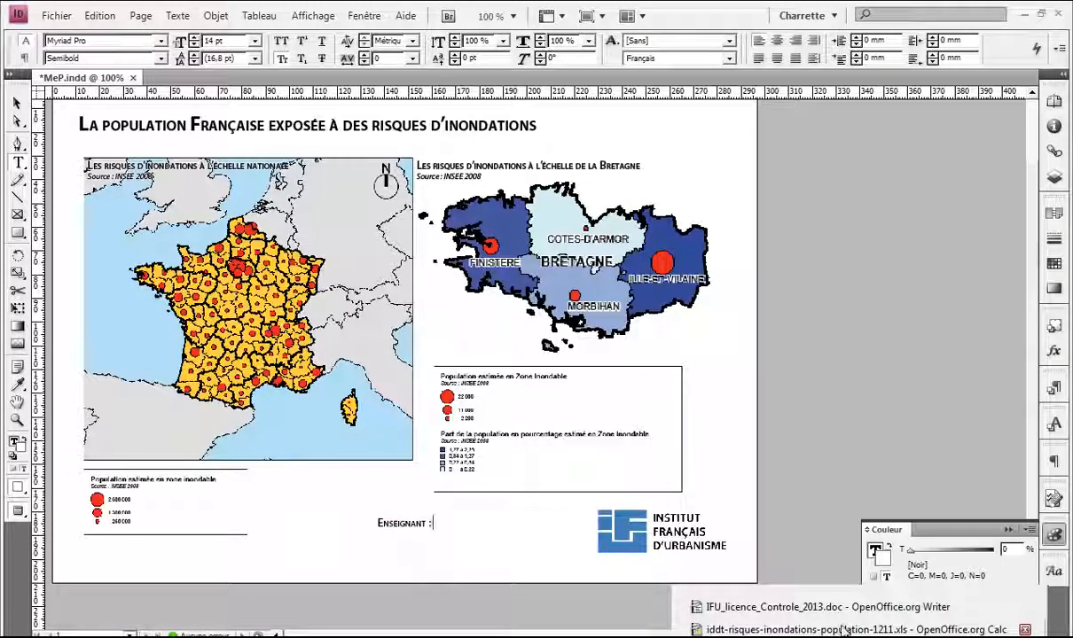
click(802, 594)
Step: Scroll through the exam brief to the student region list, then minimize Writer
scroll(700, 390, up, 10)
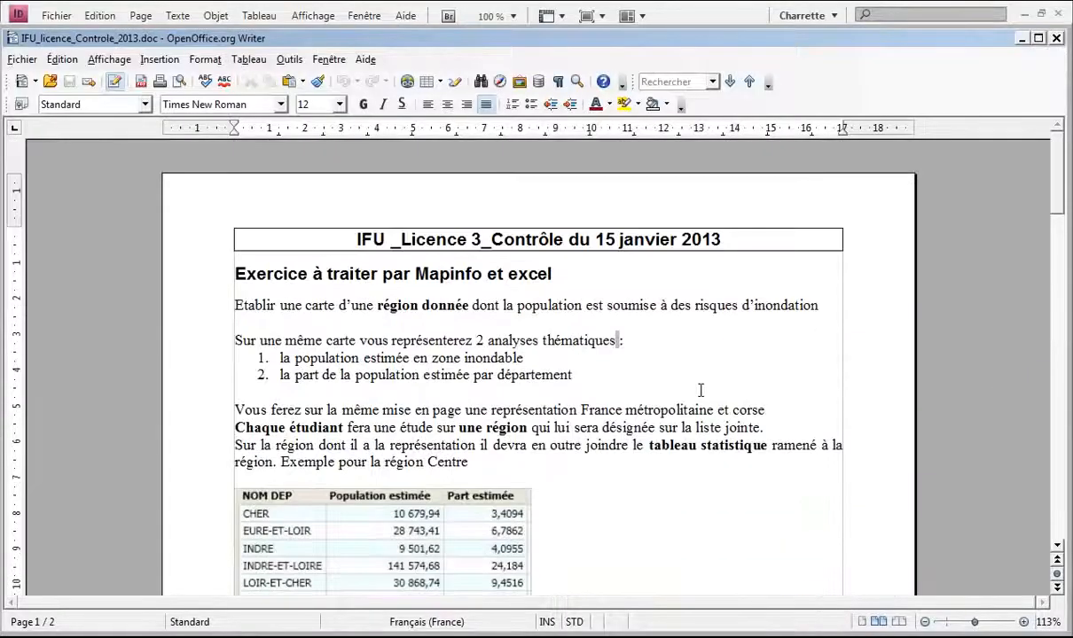
scroll(701, 390, down, 3)
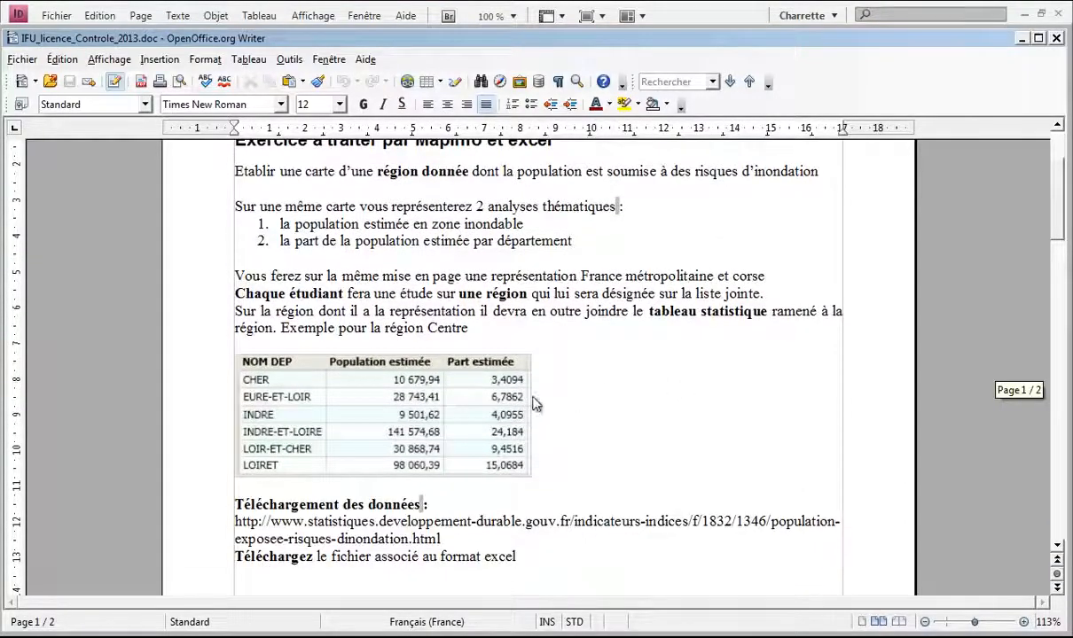
scroll(535, 404, down, 14)
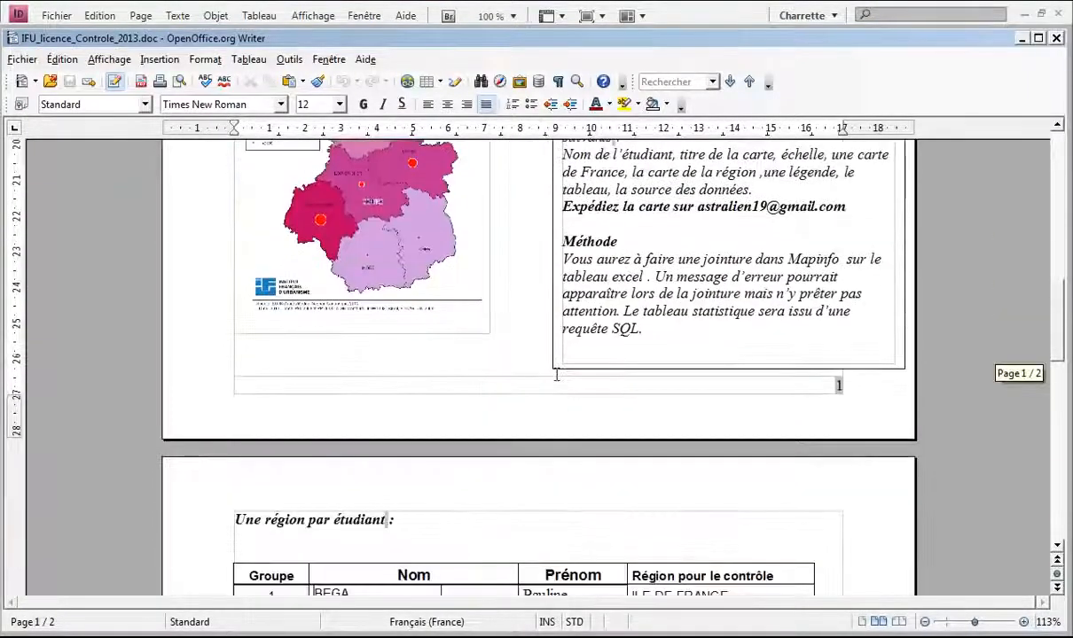
scroll(557, 375, down, 20)
scroll(557, 376, up, 6)
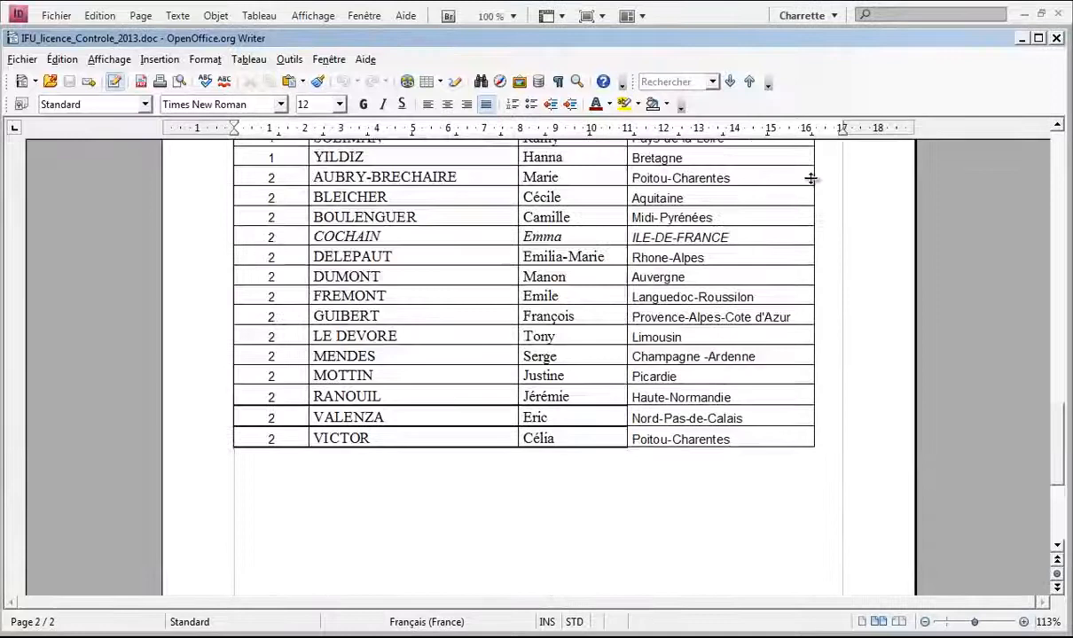
click(1021, 40)
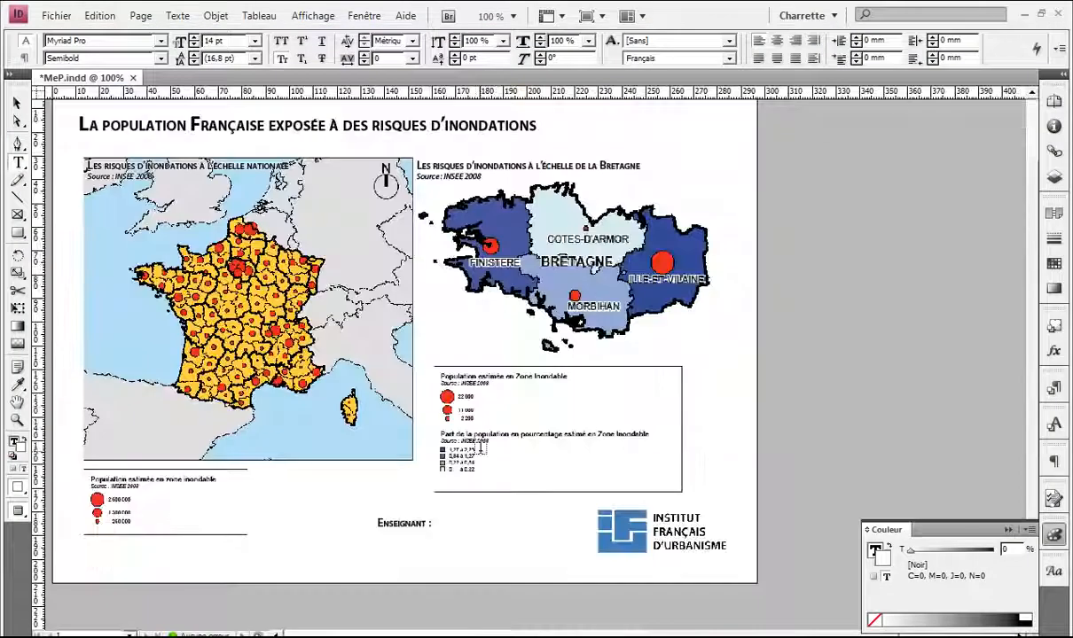
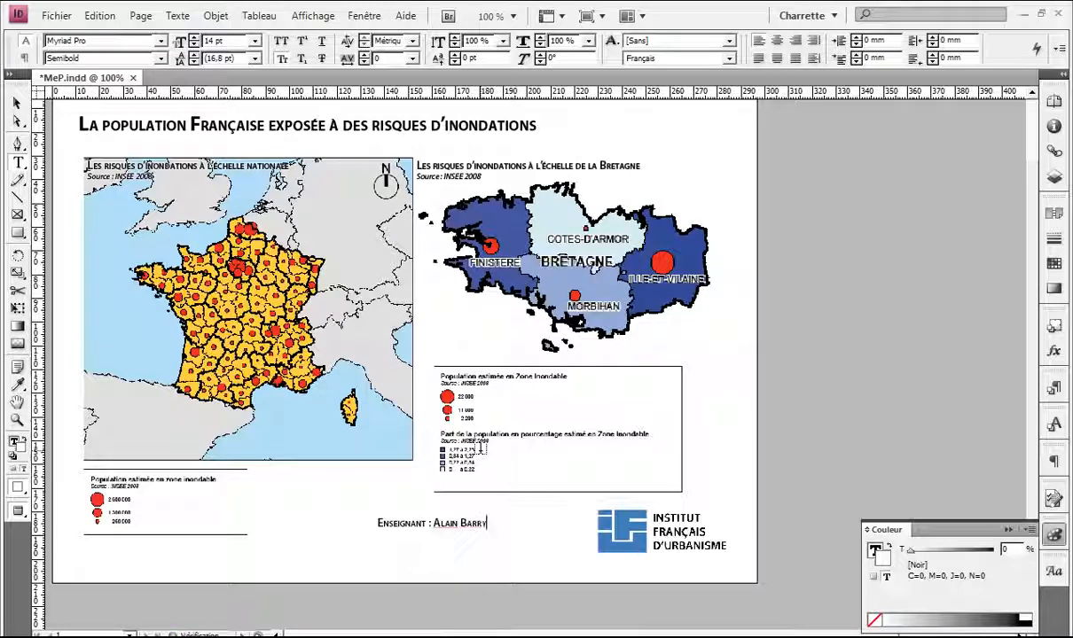
Step: Finish the teacher's name and add an 'Etudiant :' line with the student's name
key(Return)
text(E)
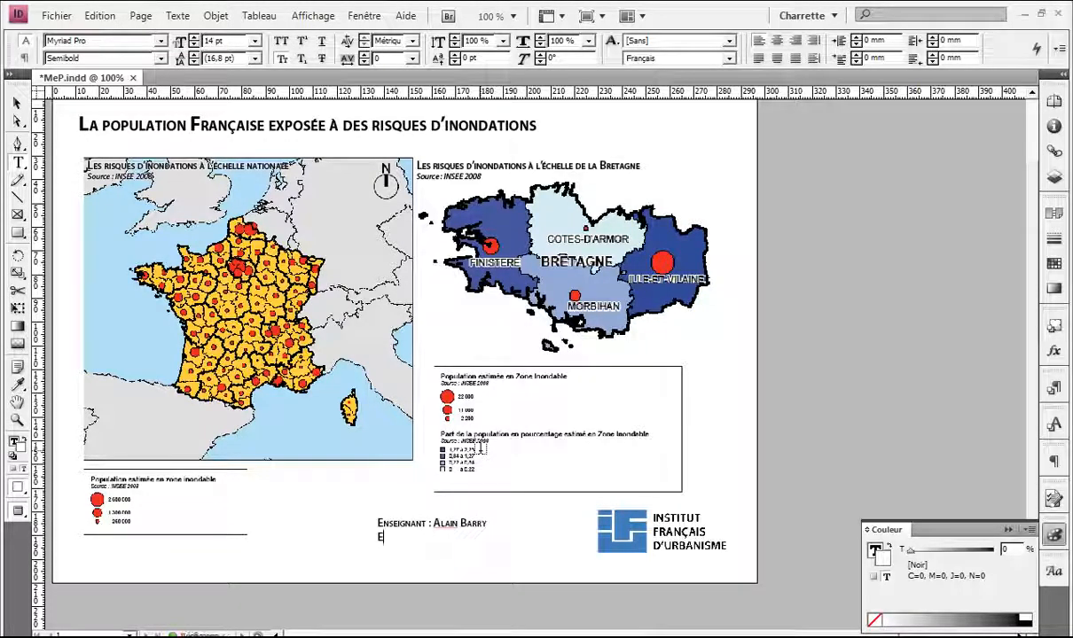
text(tudiant )
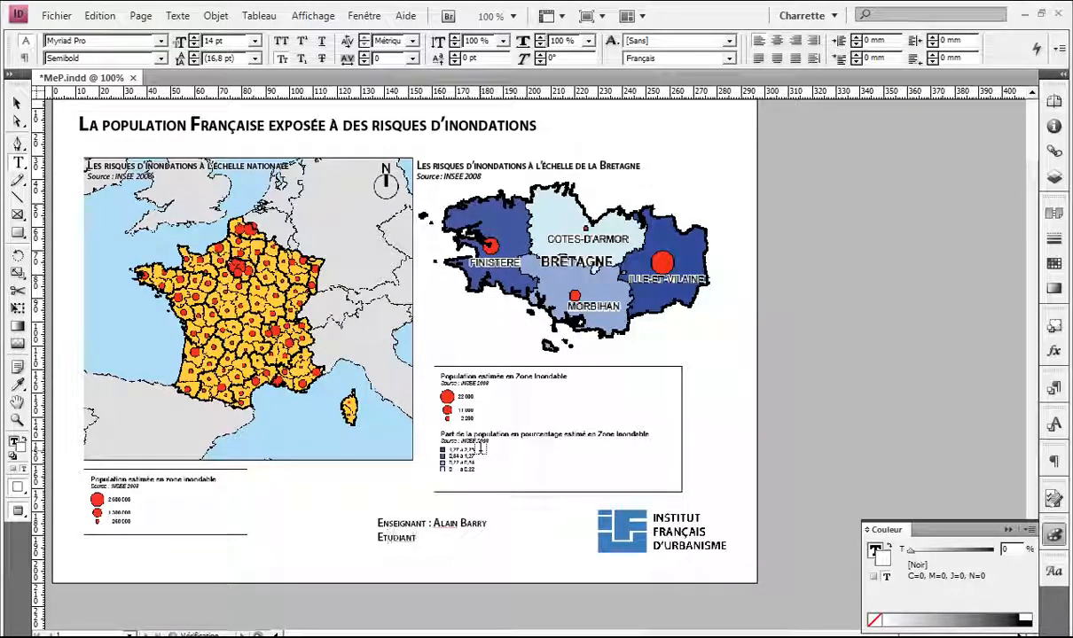
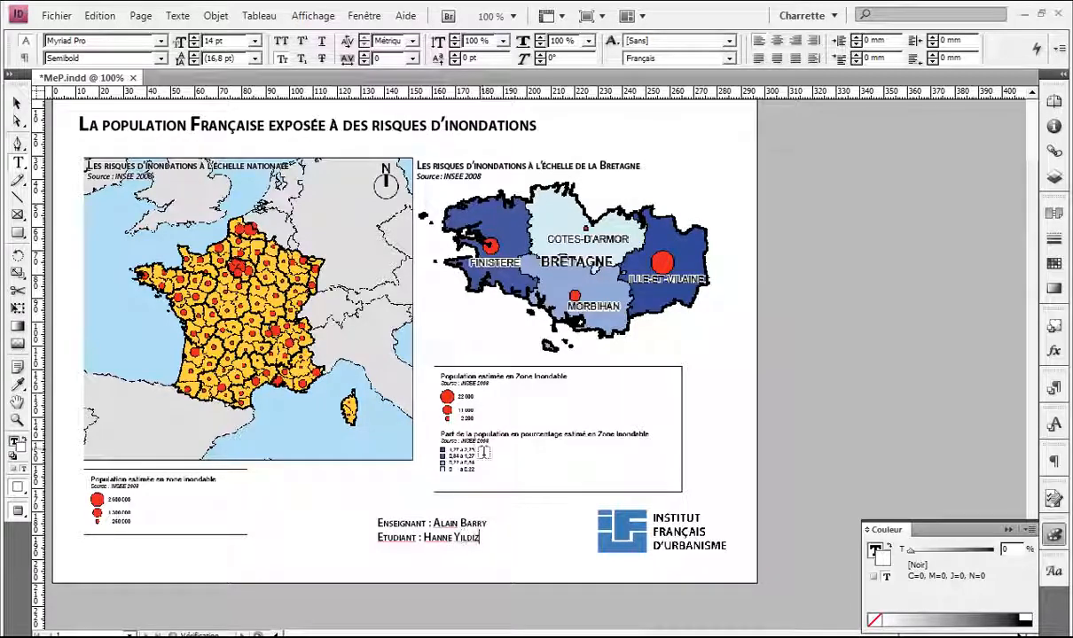
Step: Turn off small caps on the teacher's and student's first names
scroll(453, 525, up, 5)
scroll(472, 519, down, 1)
drag(471, 475, 374, 471)
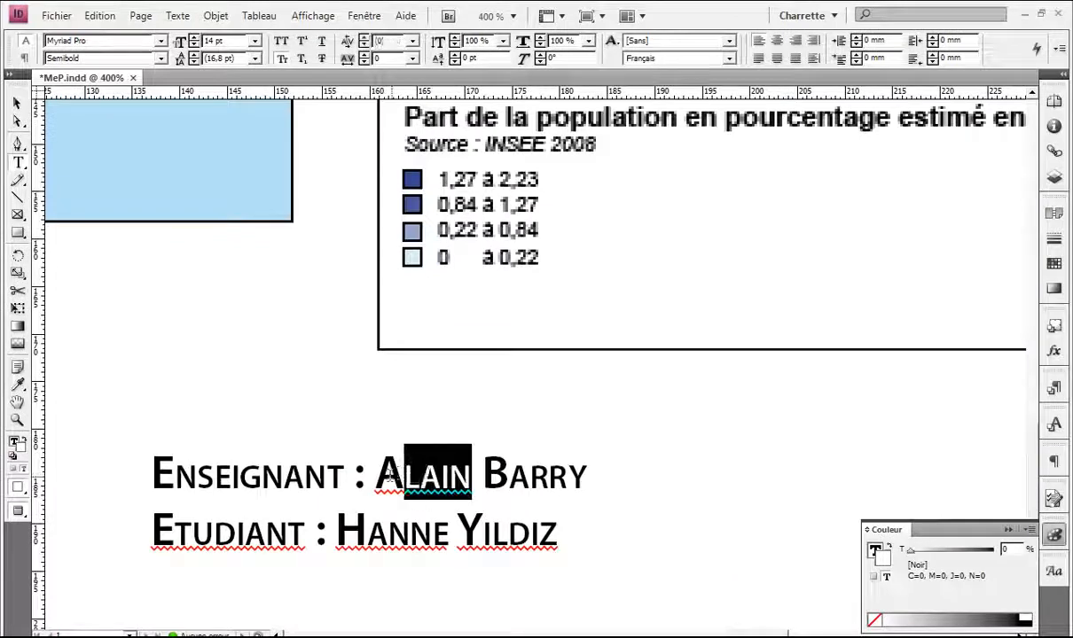
click(279, 59)
drag(448, 532, 342, 529)
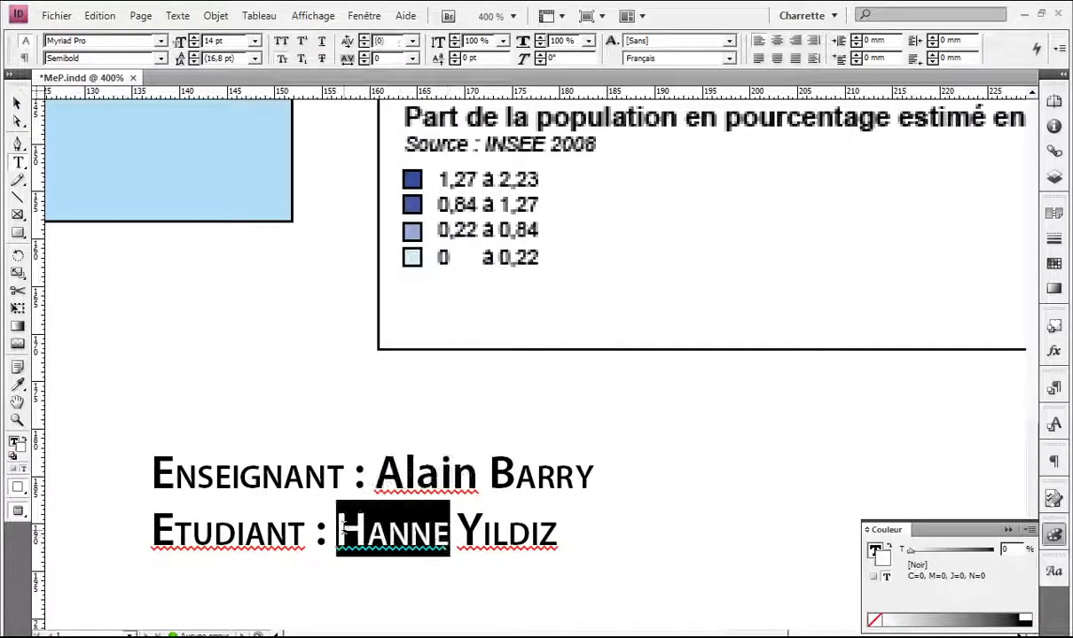
click(284, 59)
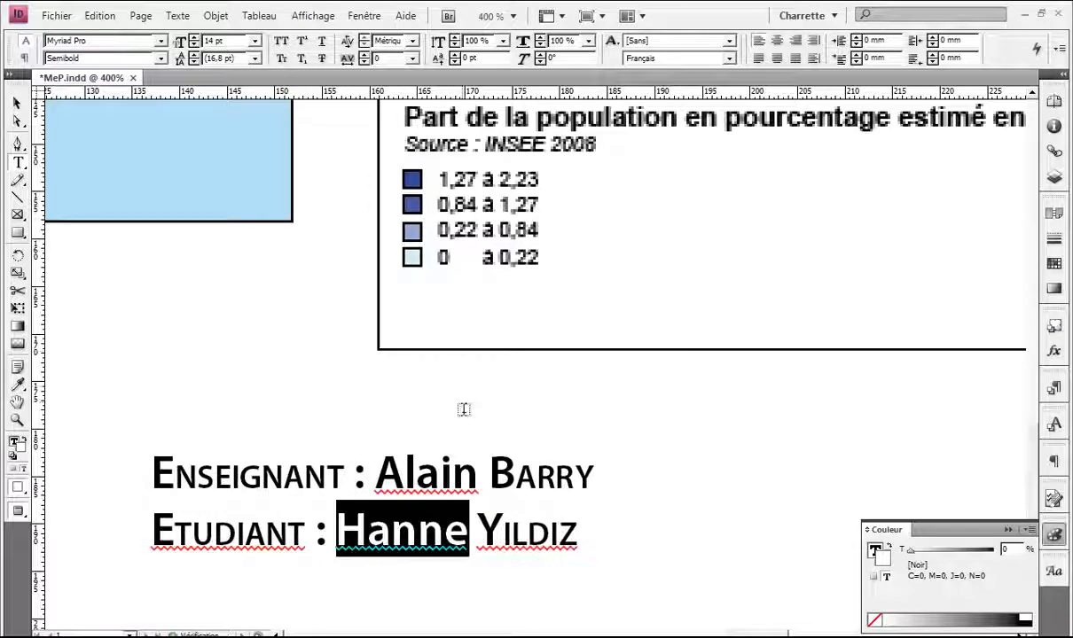
Step: Set the student's and teacher's first names to 12 pt
click(473, 530)
key(Right)
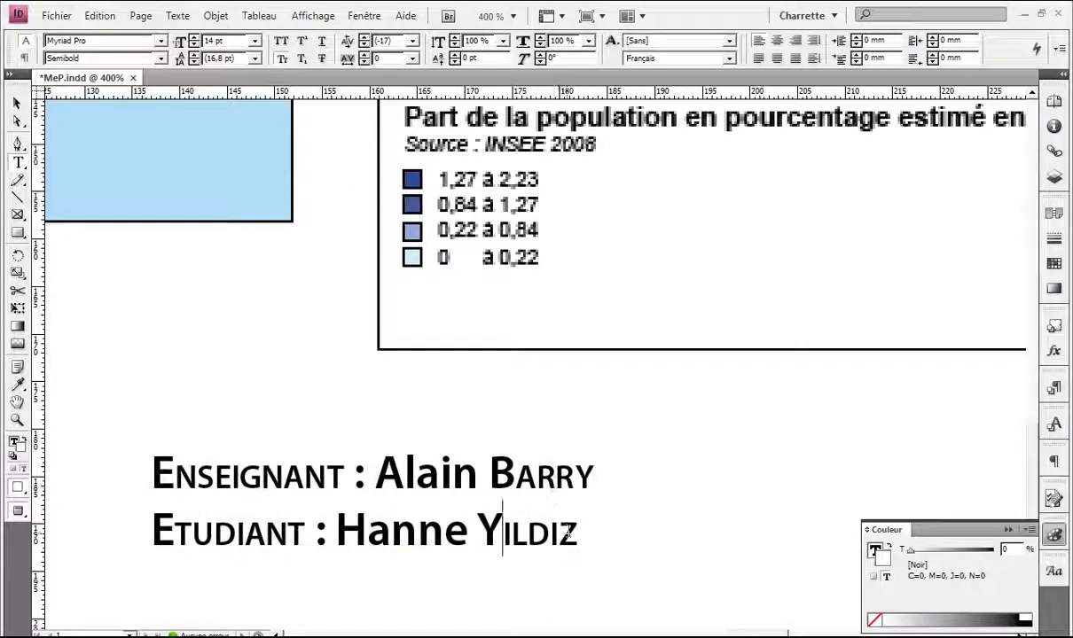
drag(575, 535, 486, 522)
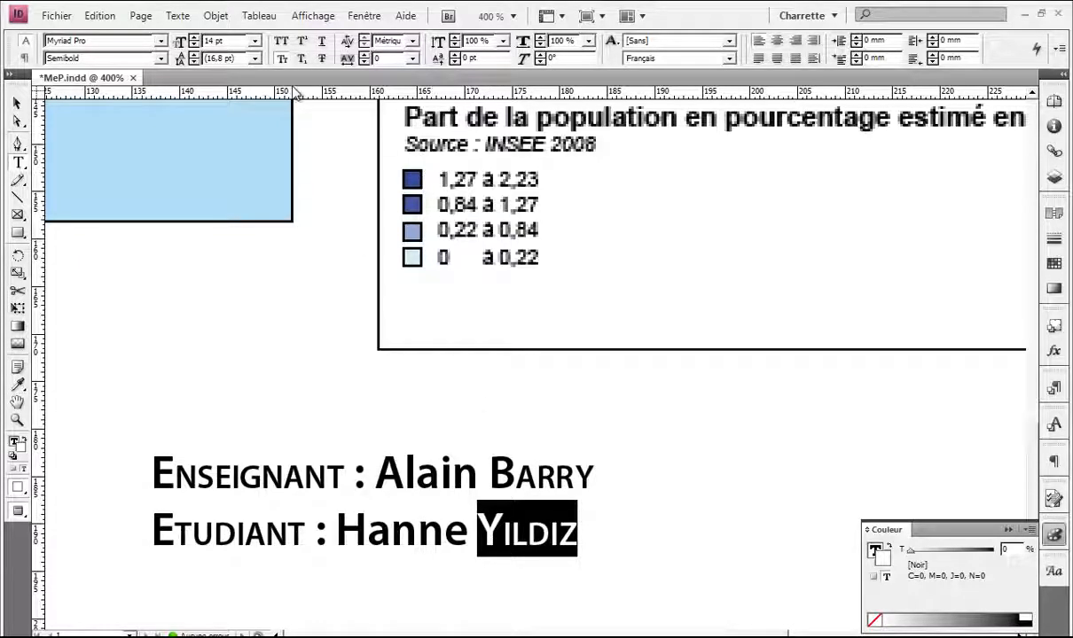
drag(458, 523, 337, 522)
click(254, 41)
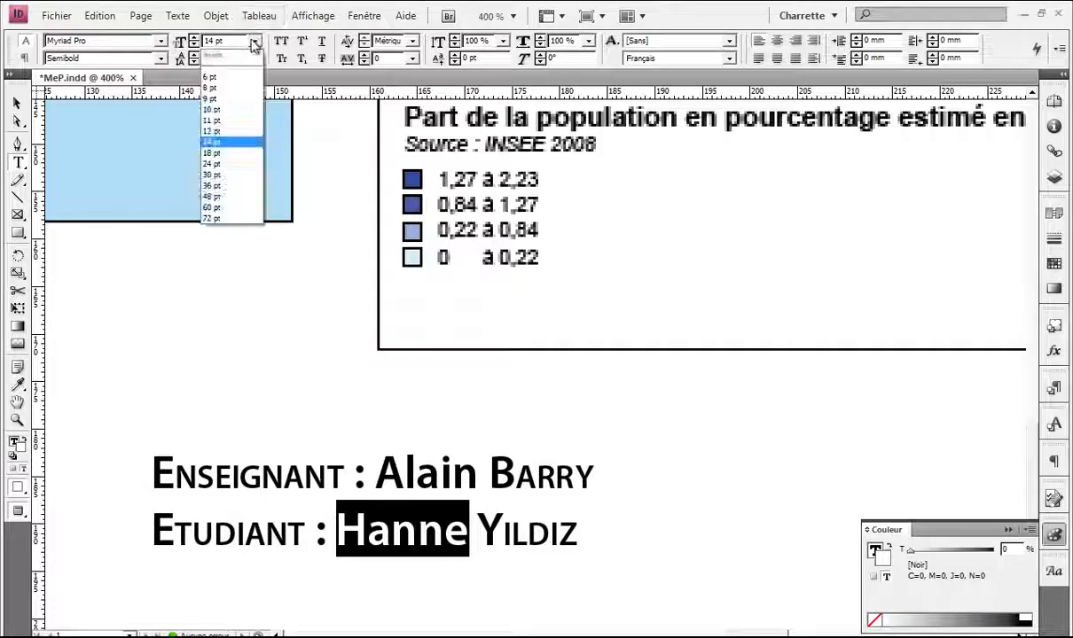
click(241, 138)
drag(476, 462, 375, 465)
click(254, 41)
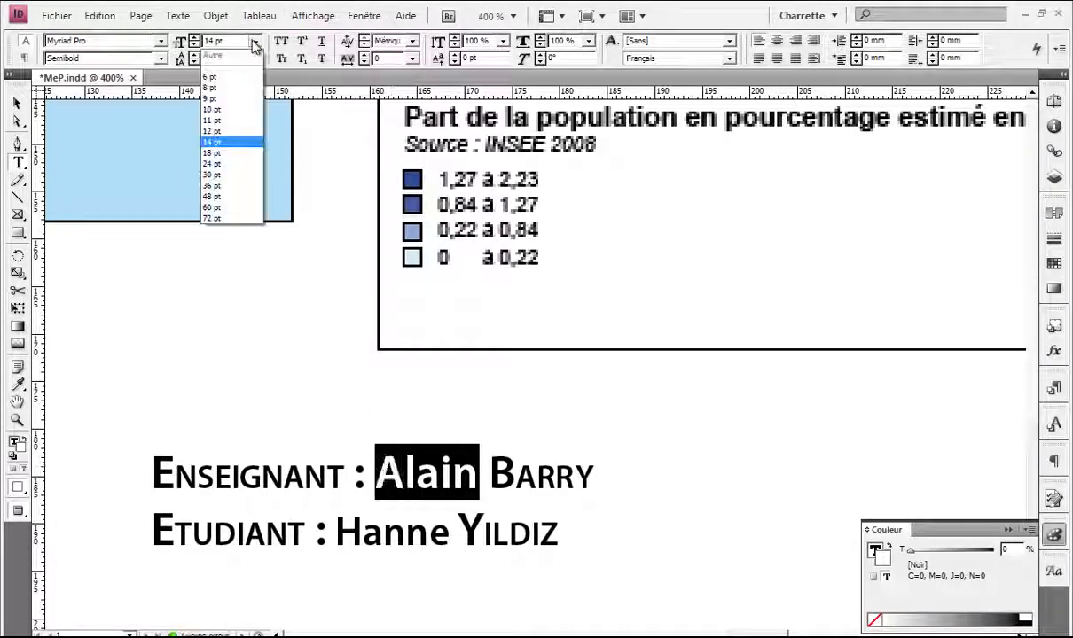
click(222, 131)
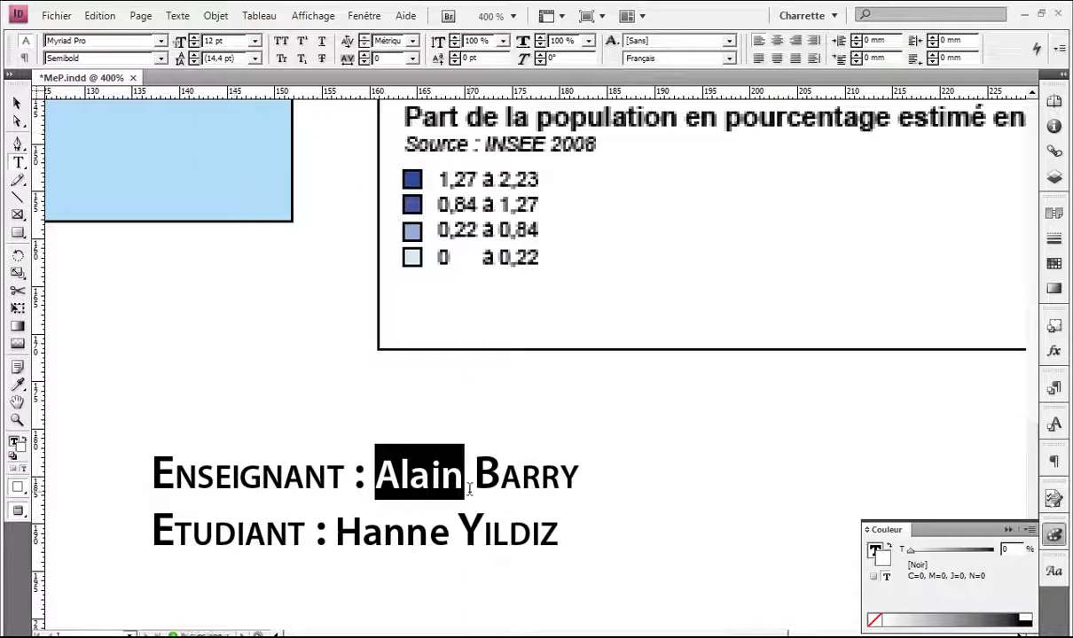
Step: Set the teacher's and student's full names to Regular weight
drag(375, 472, 579, 476)
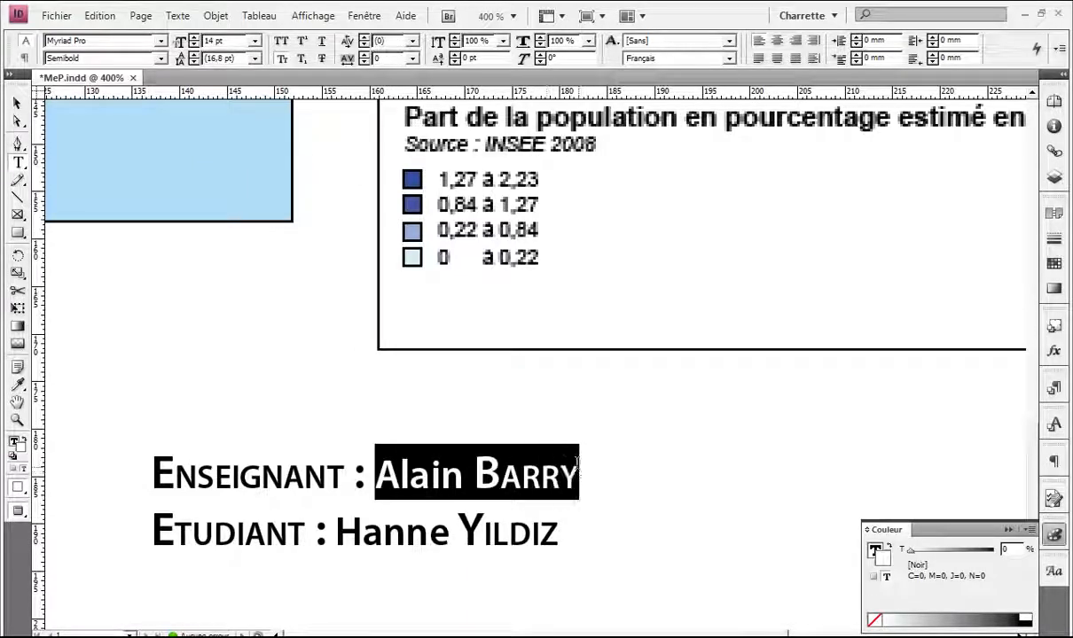
click(162, 57)
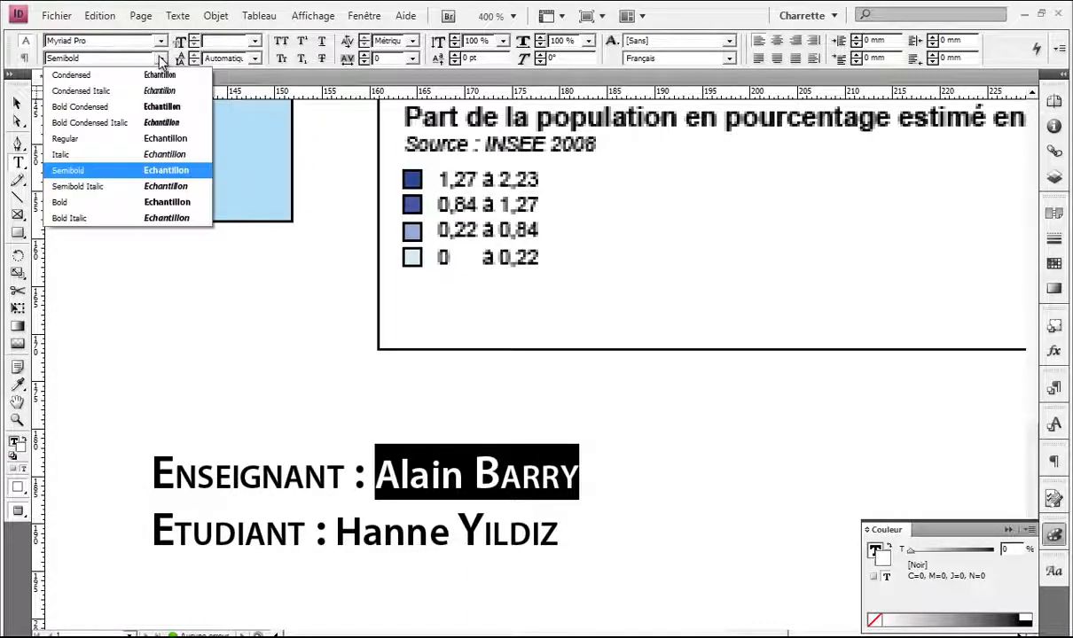
click(133, 138)
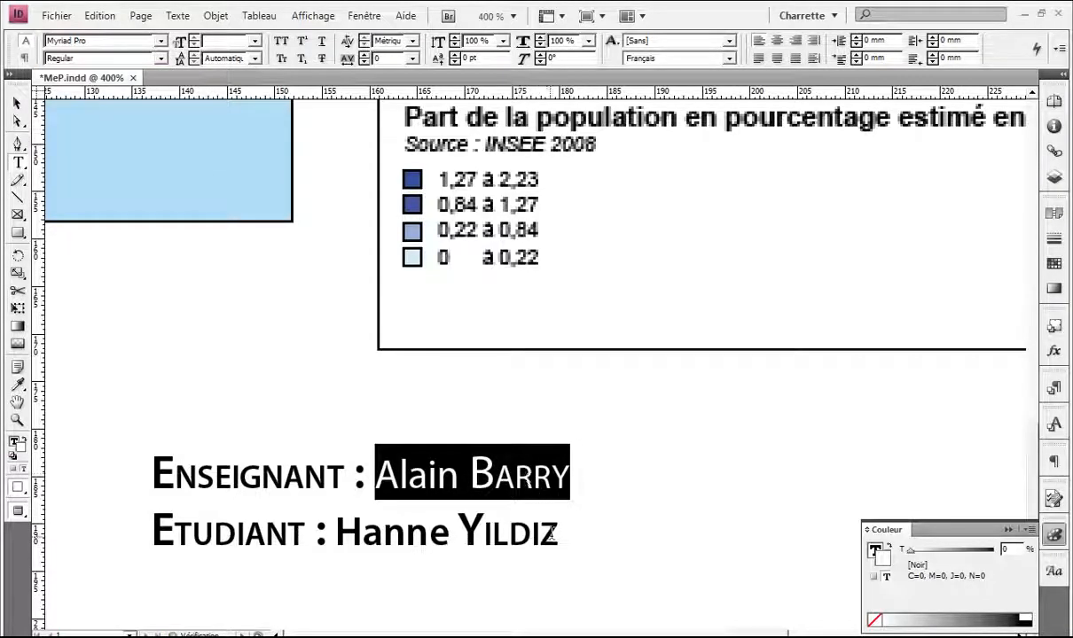
drag(550, 534, 336, 522)
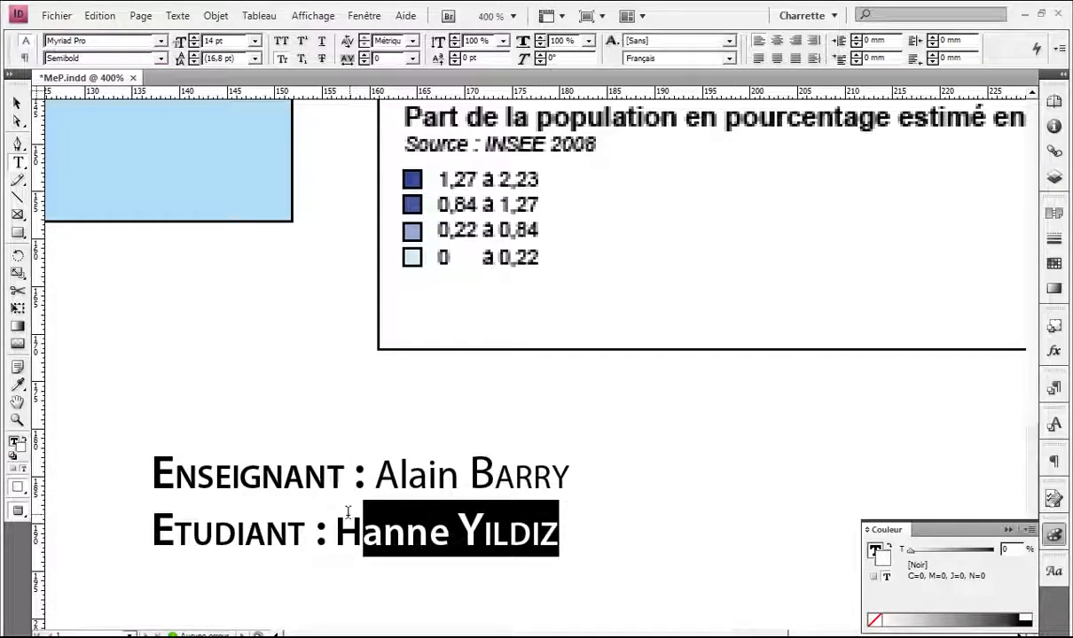
click(161, 58)
click(146, 140)
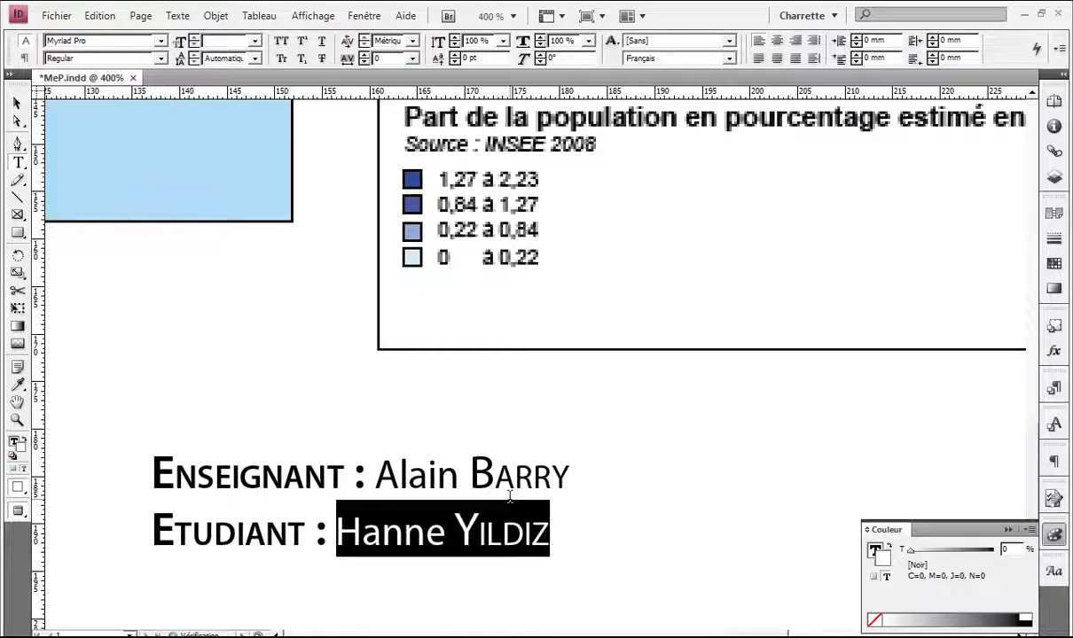
key(Escape)
key(ctrl+minus)
key(ctrl+minus)
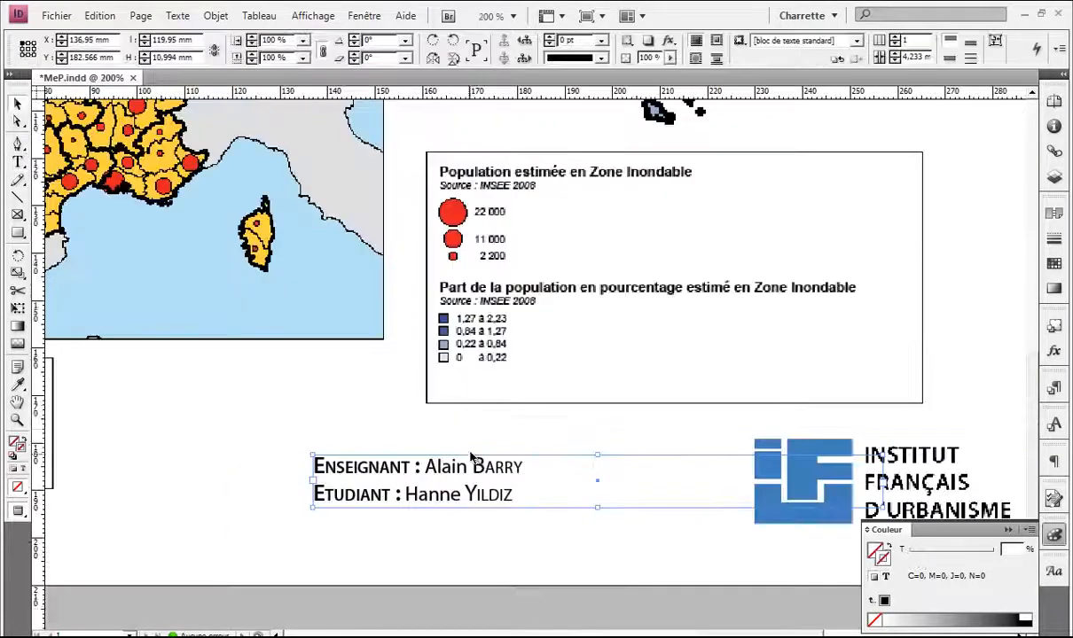
Step: Insert a new 'IFU CAO/DAO MAPINFO' line above the Enseignant credit
drag(533, 424, 445, 395)
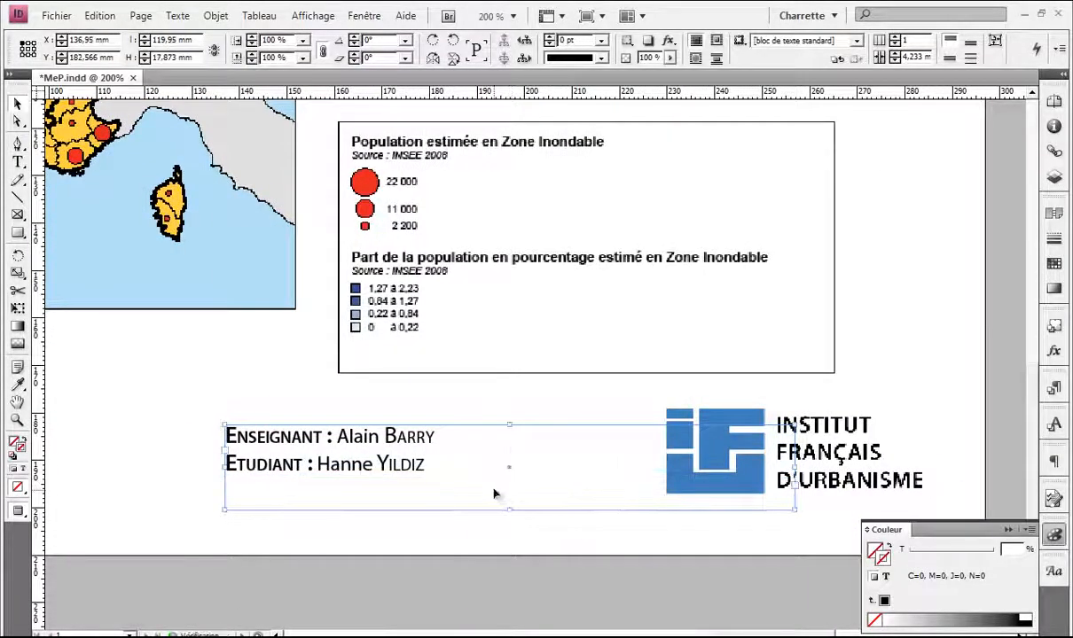
key(t)
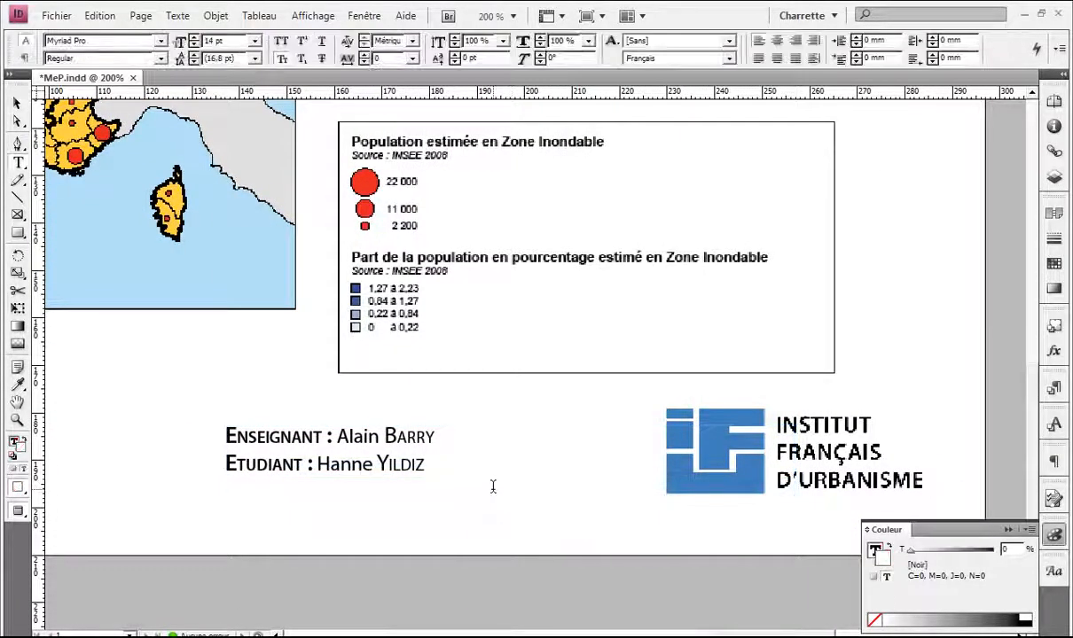
click(235, 428)
key(Return)
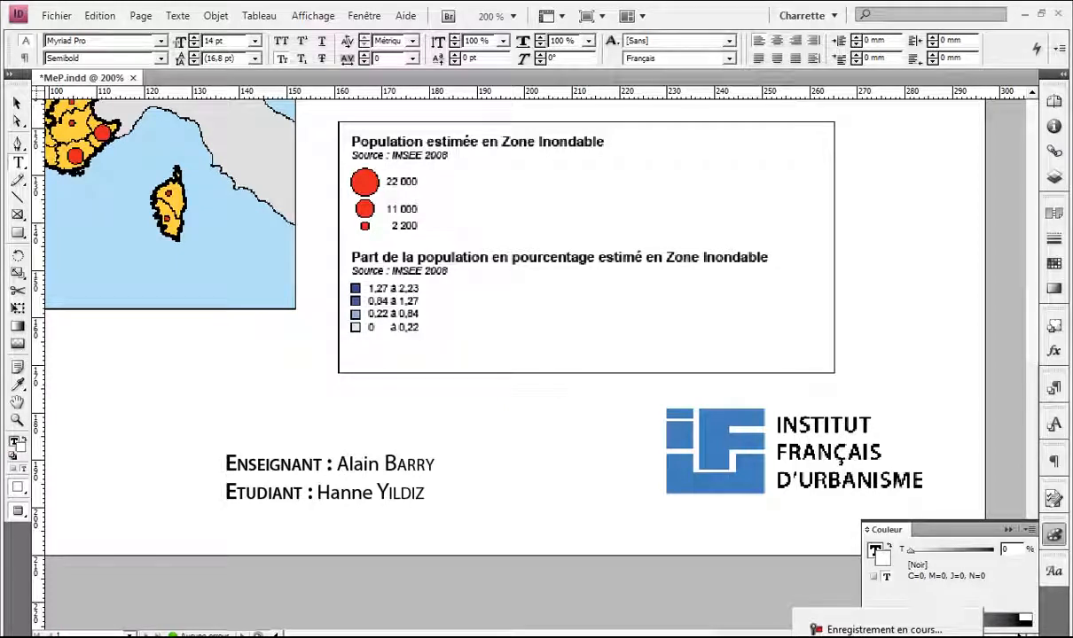
text(IF)
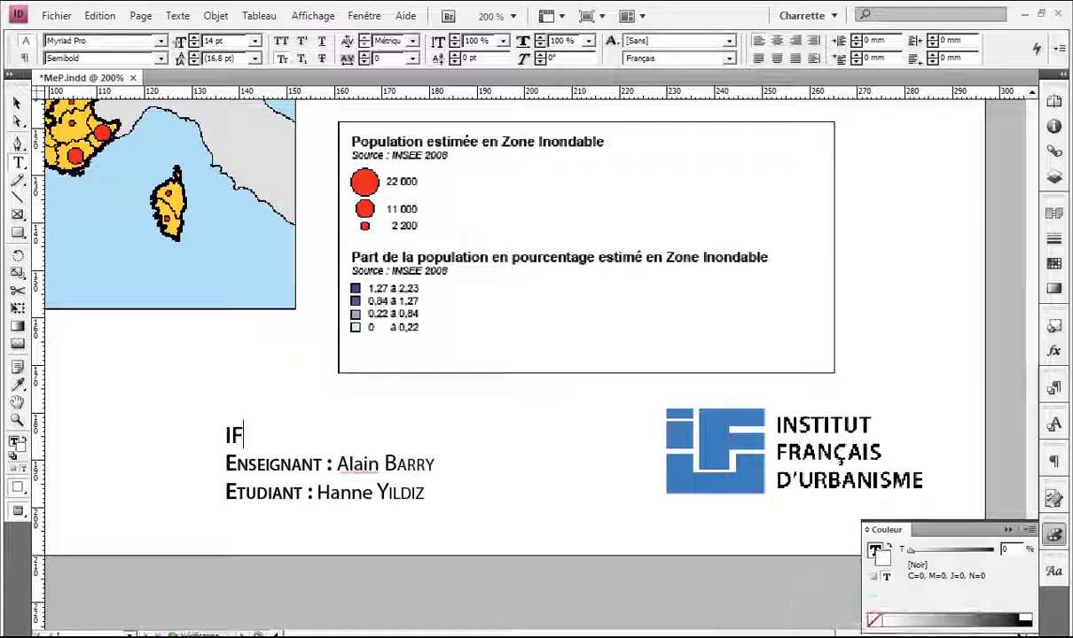
text(U C)
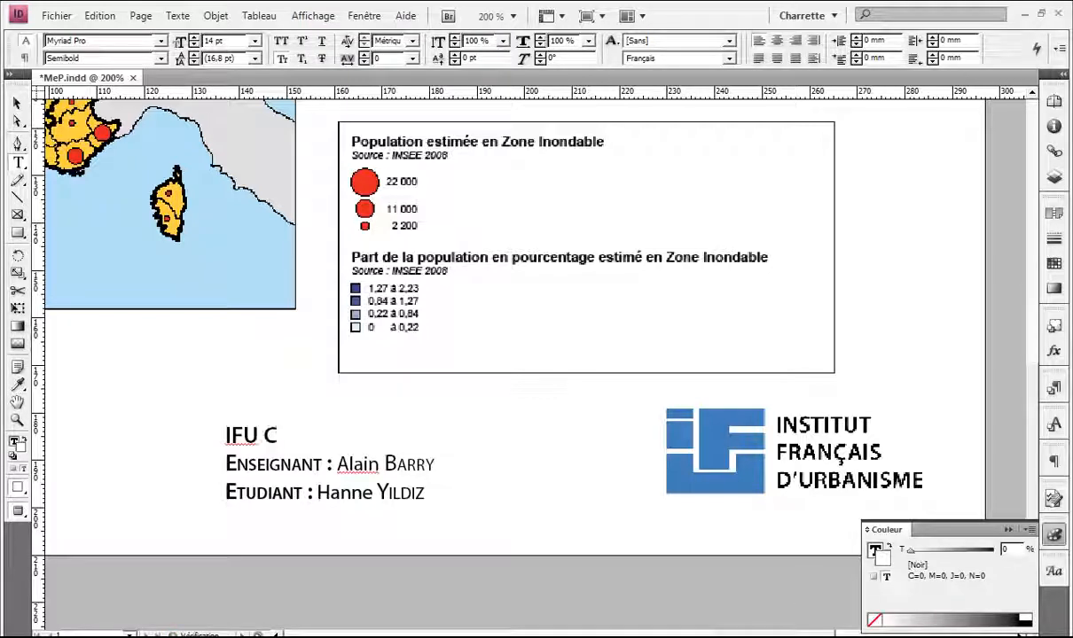
text(AO)
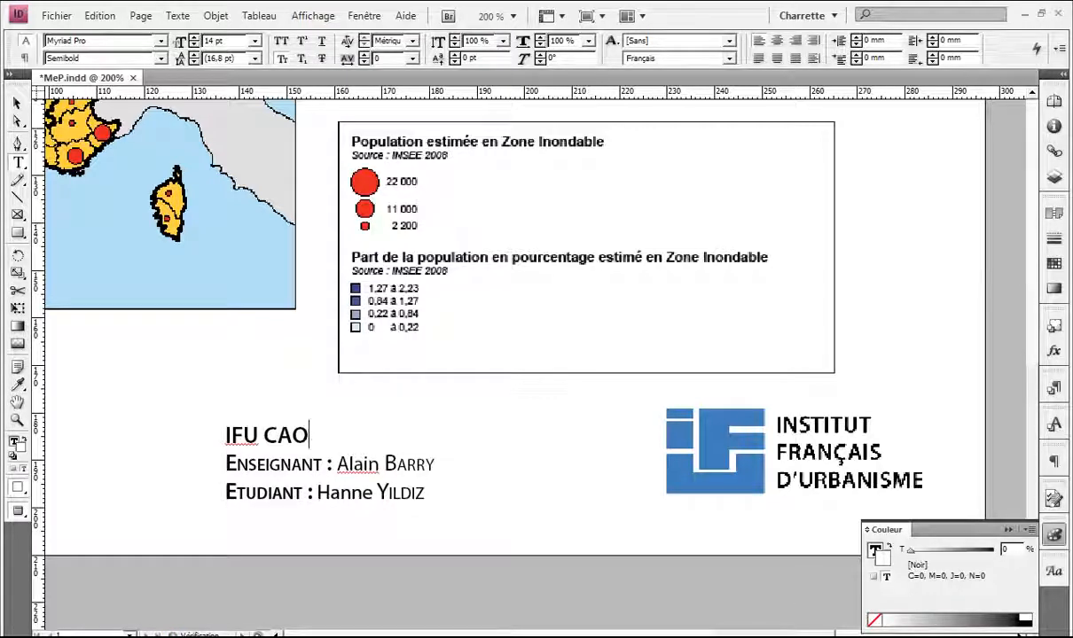
text(:)
key(BackSpace)
text(/DA)
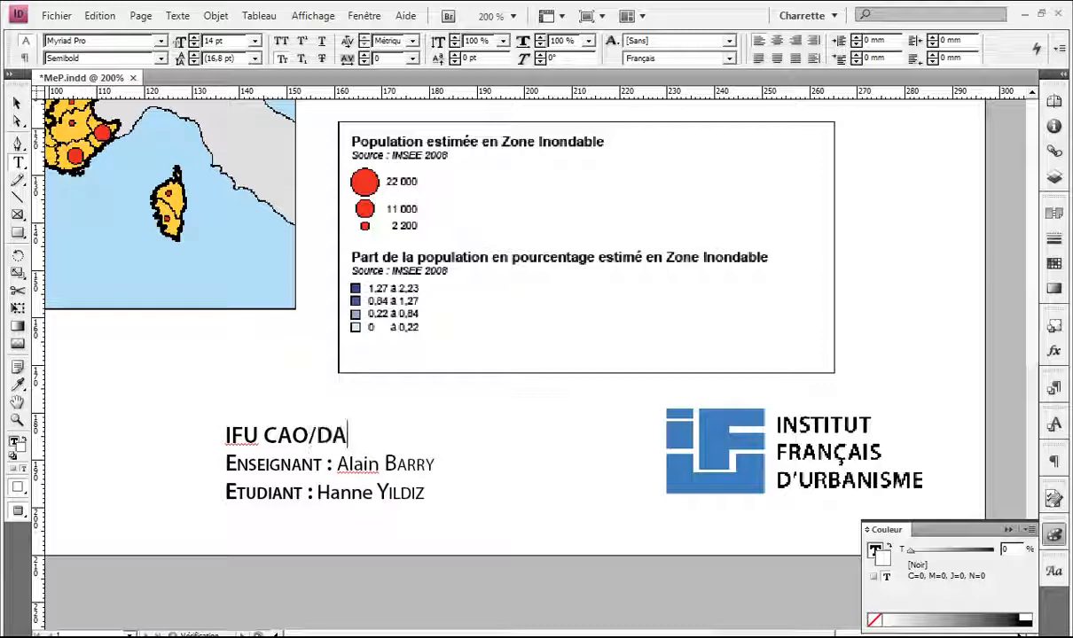
text(O MAP)
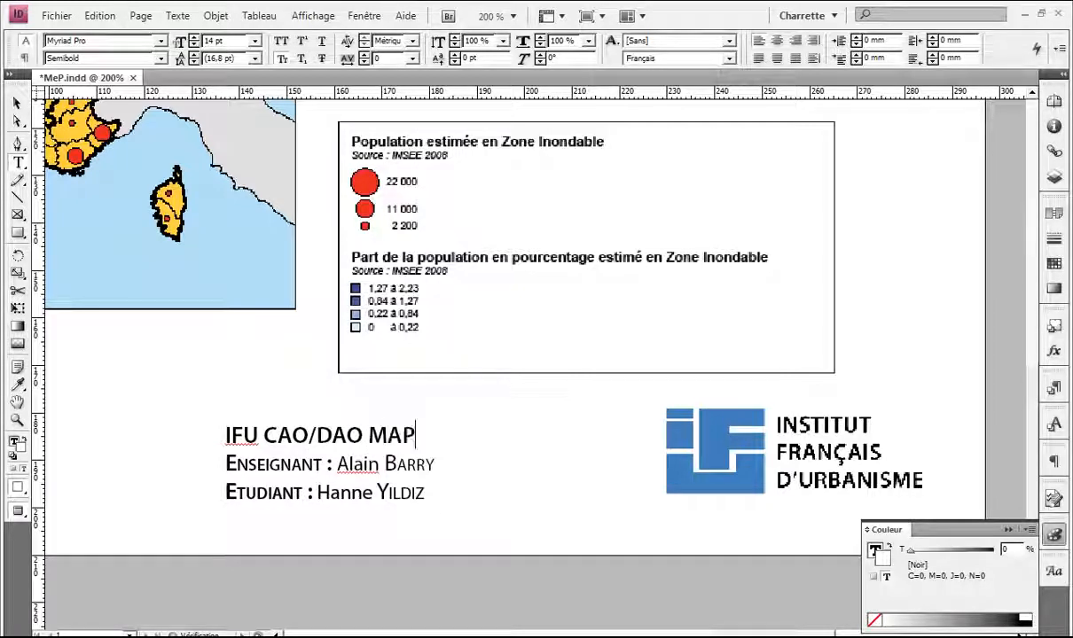
text(INFO)
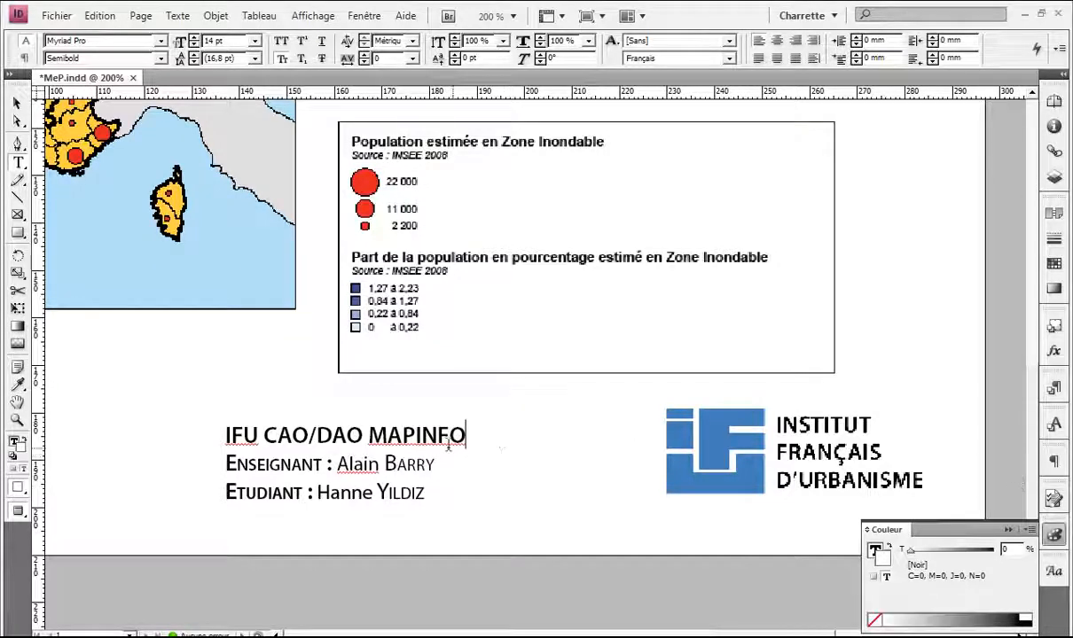
Step: Make the 'IFU CAO/DAO MAPINFO' line Bold
click(371, 441)
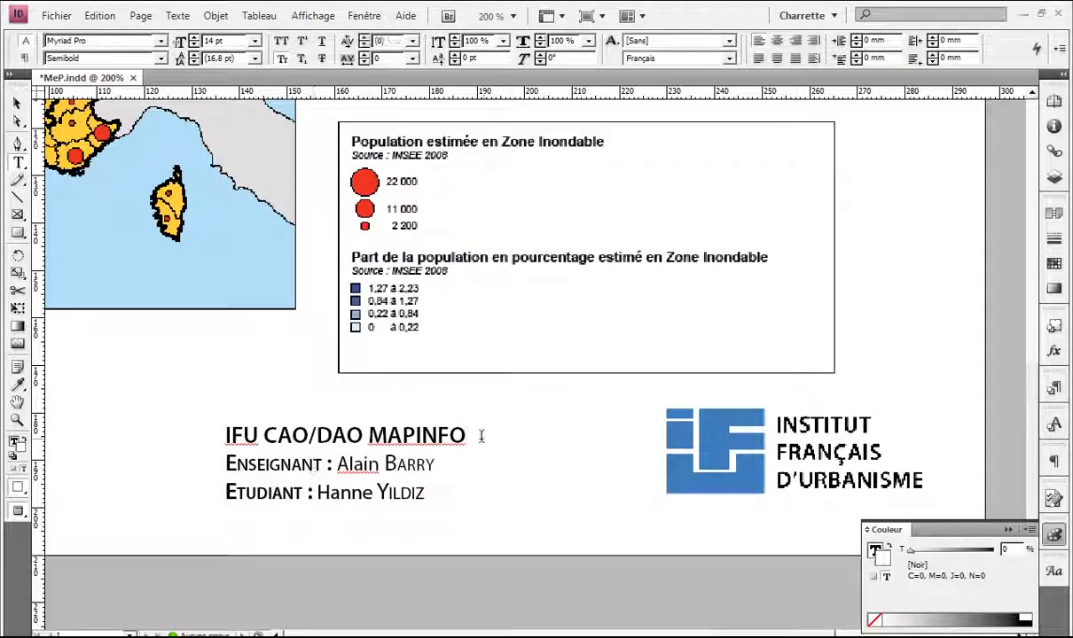
drag(482, 436, 219, 428)
click(161, 58)
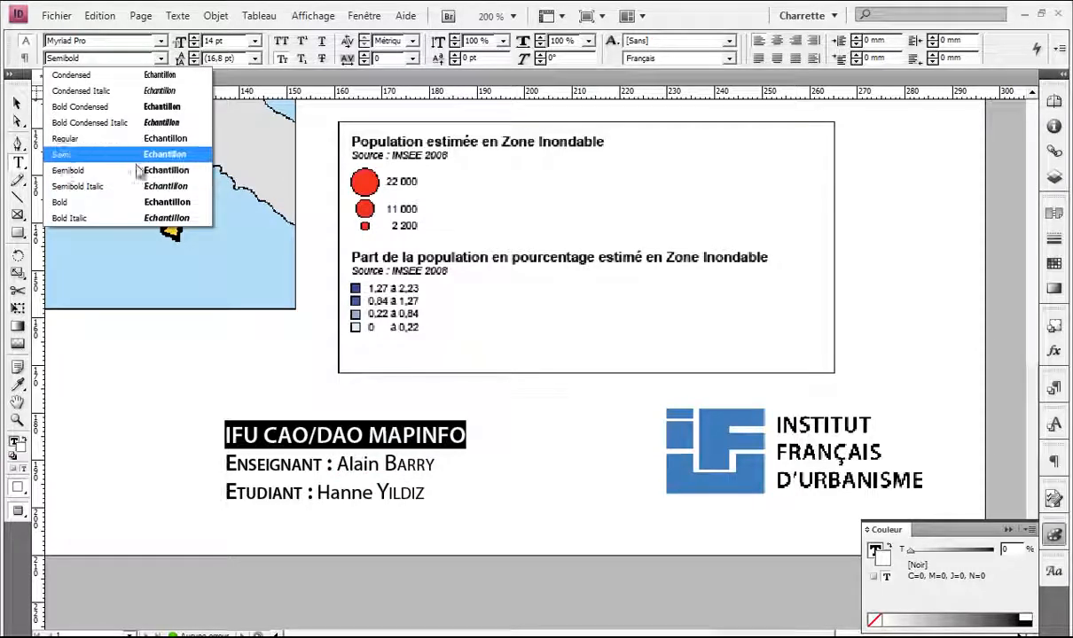
click(133, 202)
click(446, 428)
click(441, 430)
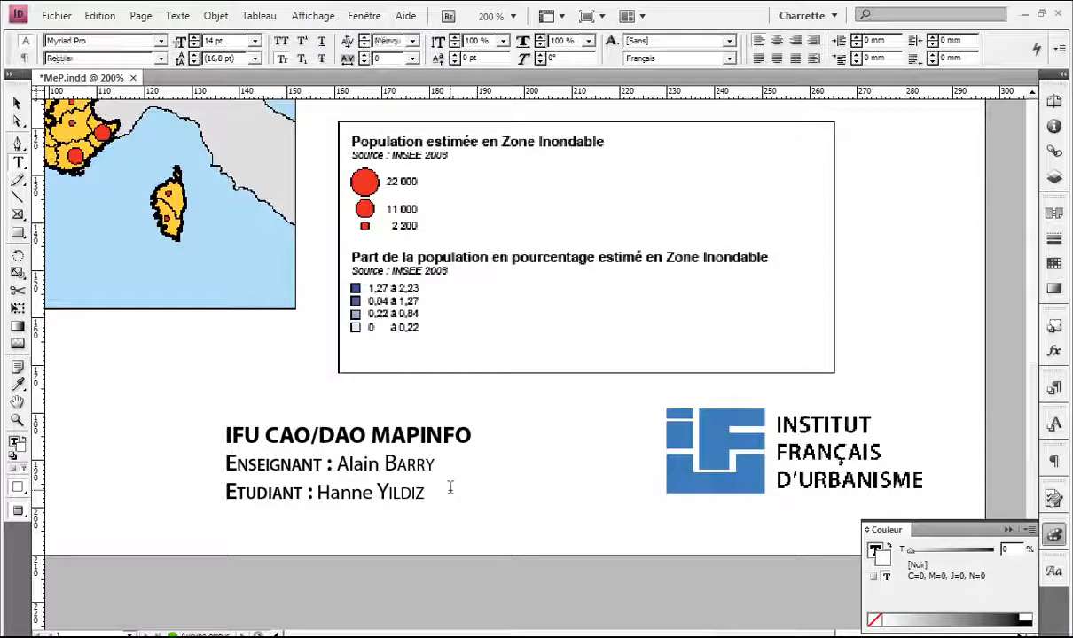
key(Escape)
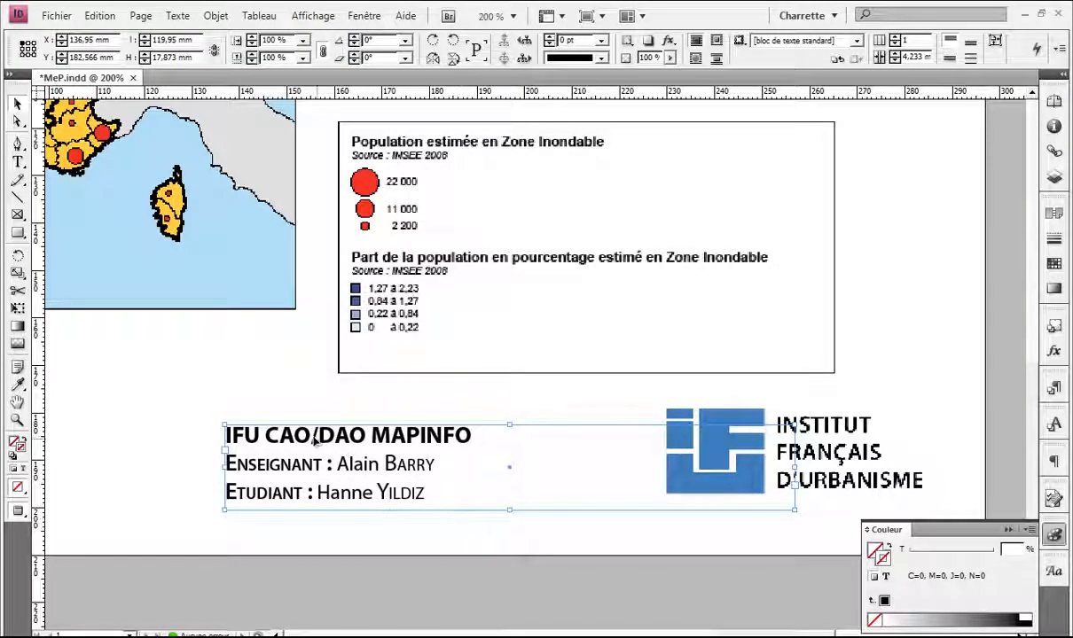
double_click(485, 445)
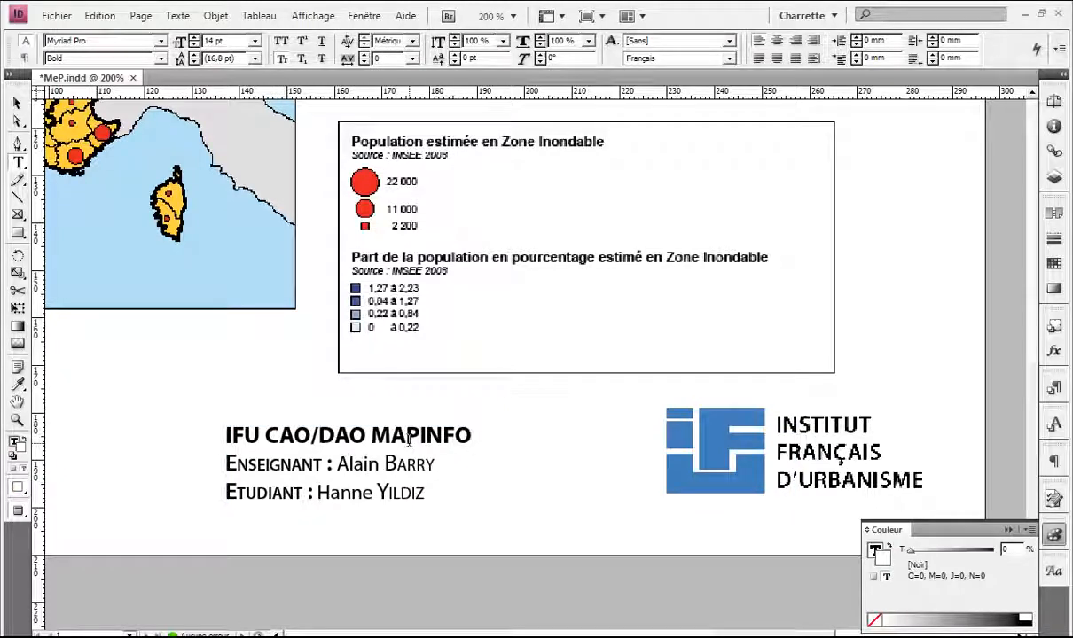
ctrl+click(415, 546)
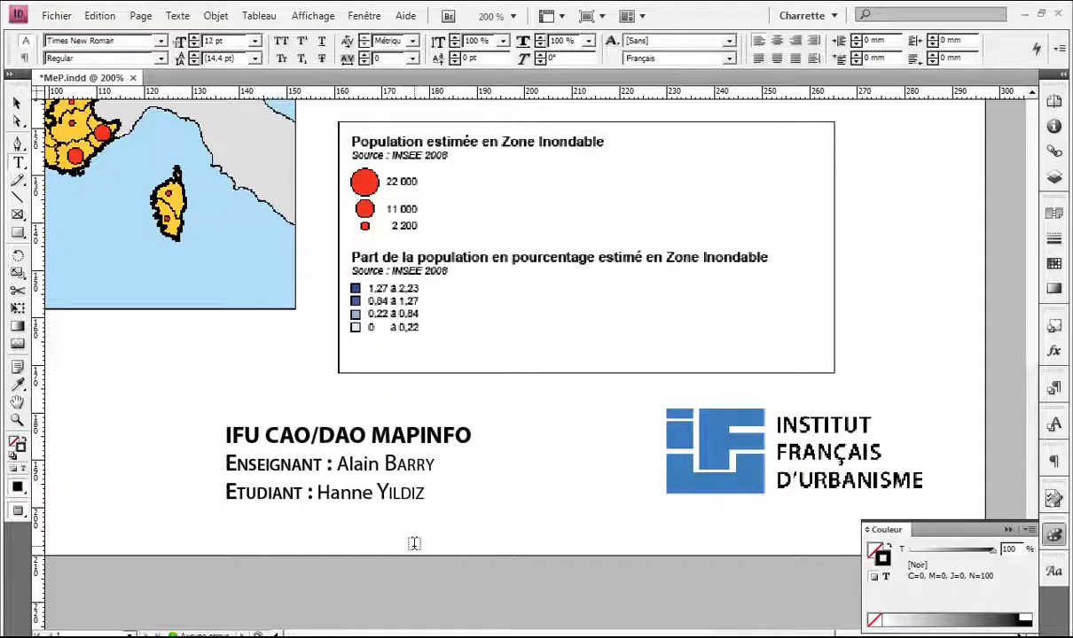
Step: Move the credits frame up so its top aligns with the IFU logo's top edge
key(v)
key(ctrl+minus)
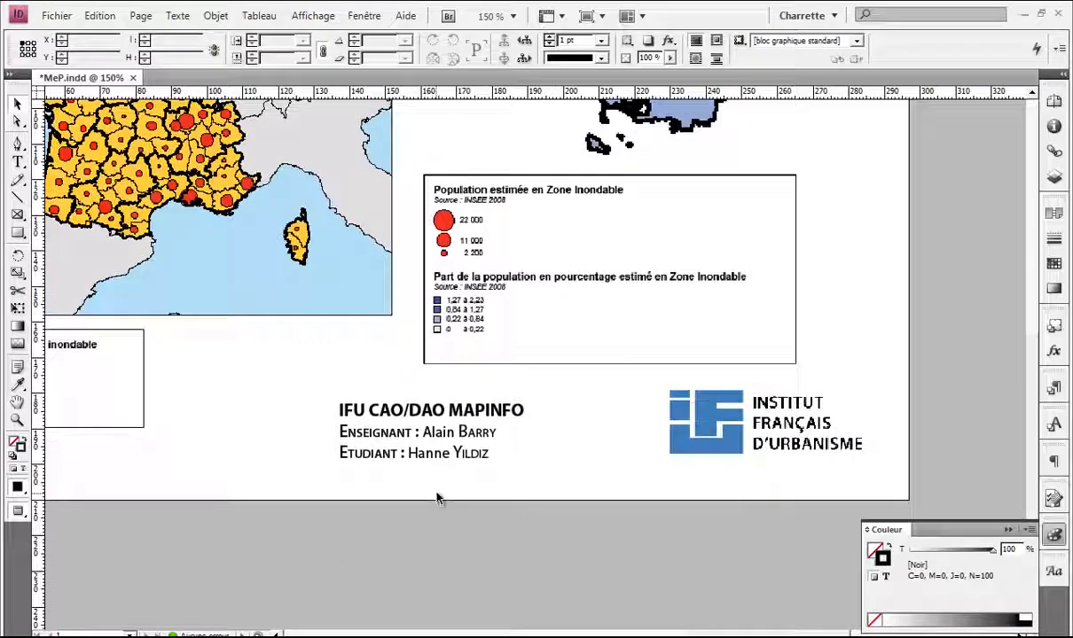
key(w)
scroll(461, 461, right, 3)
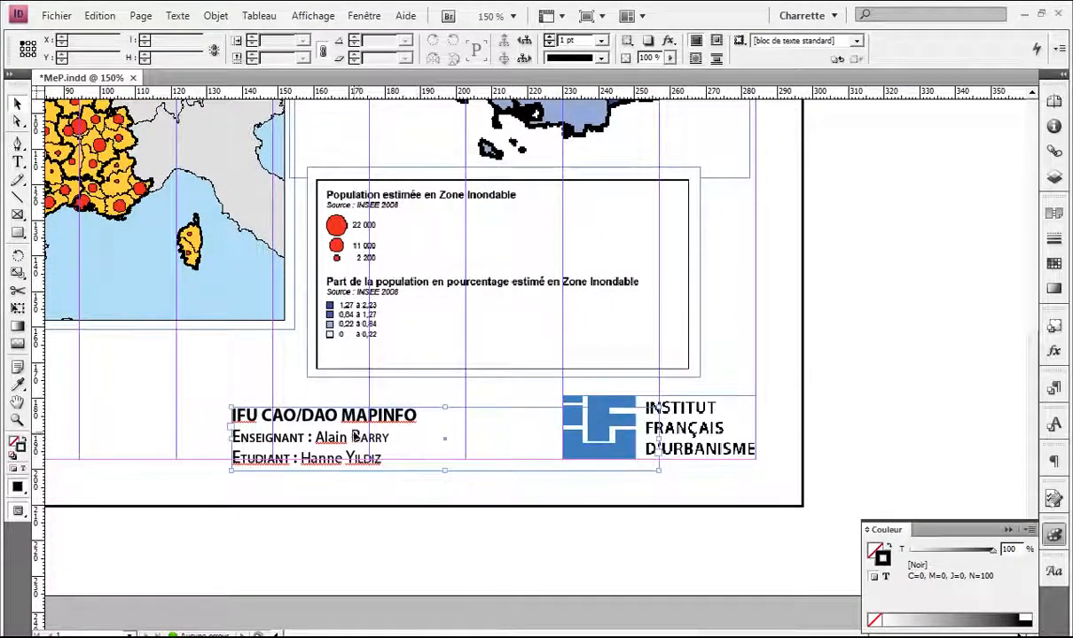
drag(382, 424, 417, 400)
click(400, 496)
key(w)
Step: Zoom to 100% around the France map and recenter the page with guides shown
scroll(406, 458, down, 3)
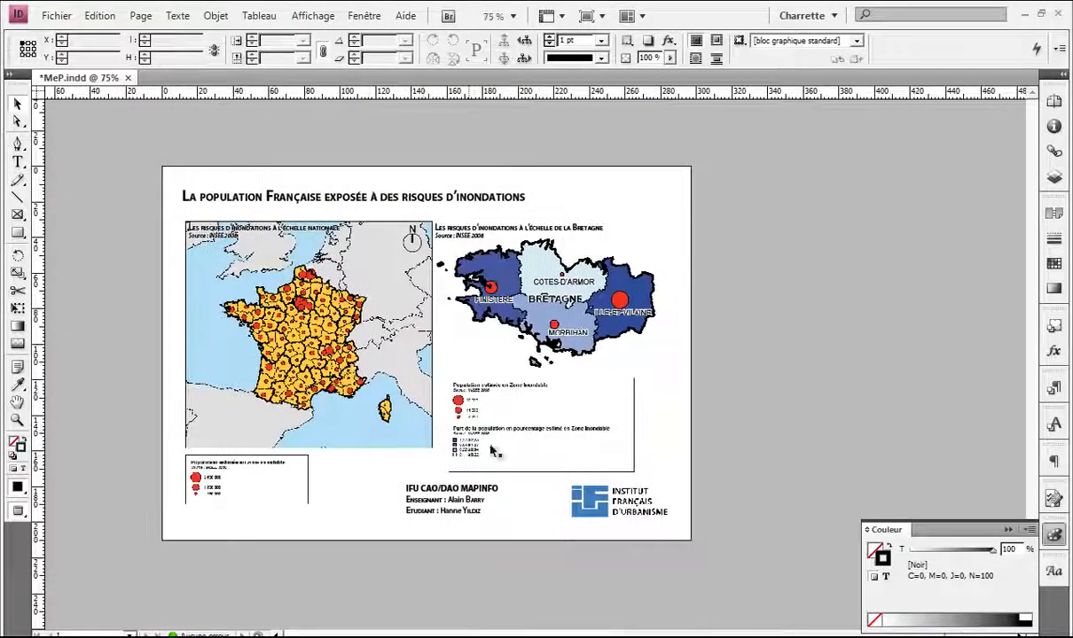
click(290, 318)
key(ctrl+=)
drag(309, 342, 334, 308)
key(w)
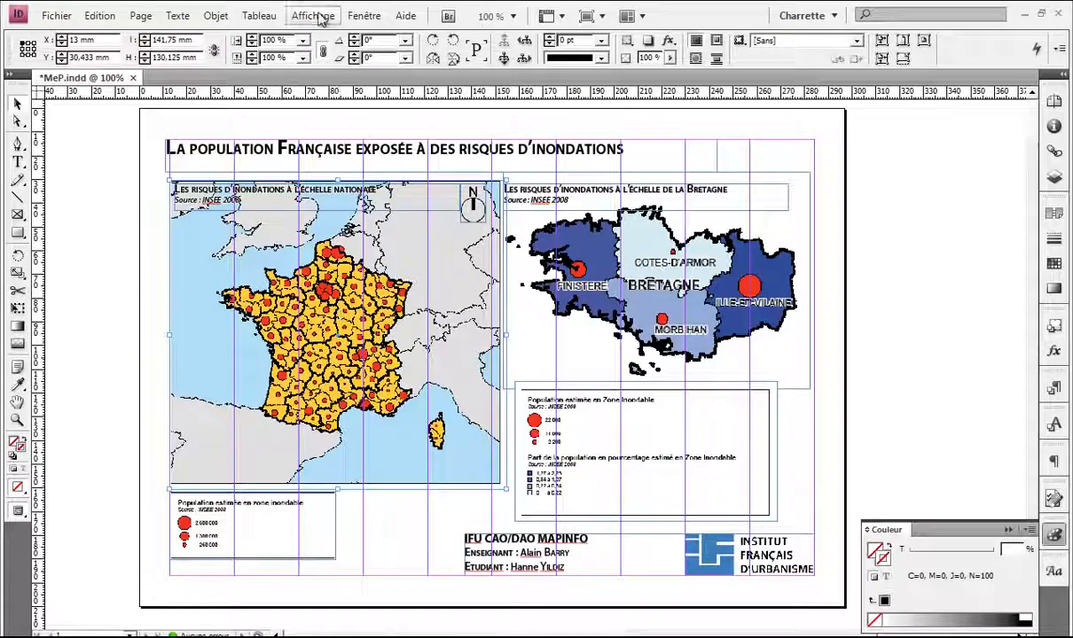
Step: Scale the France map group to 75%, then drag it back up to about 86%
click(304, 58)
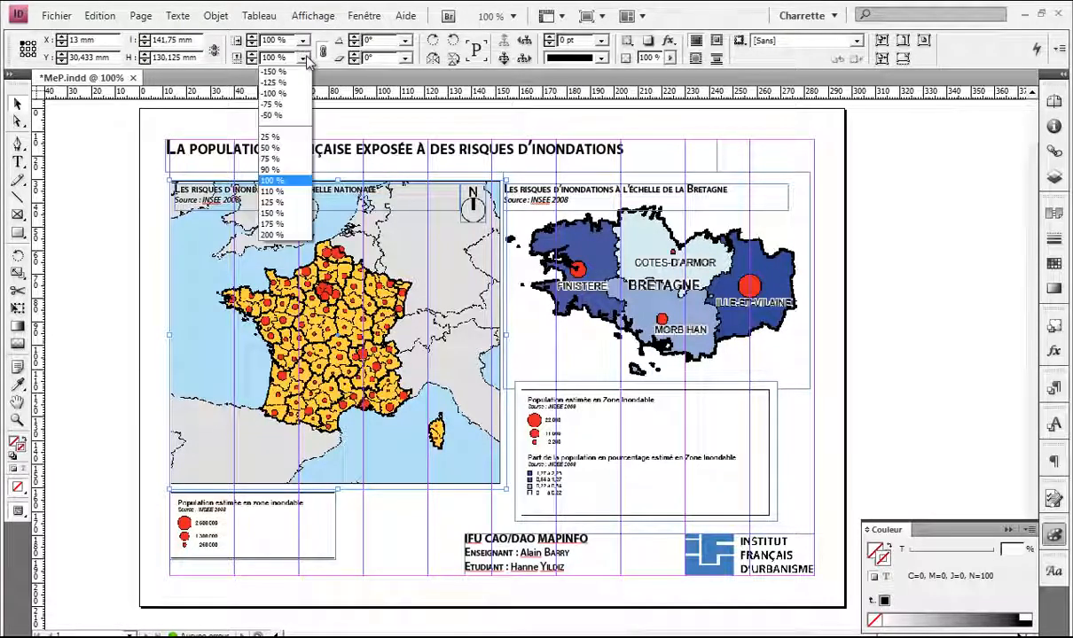
click(292, 164)
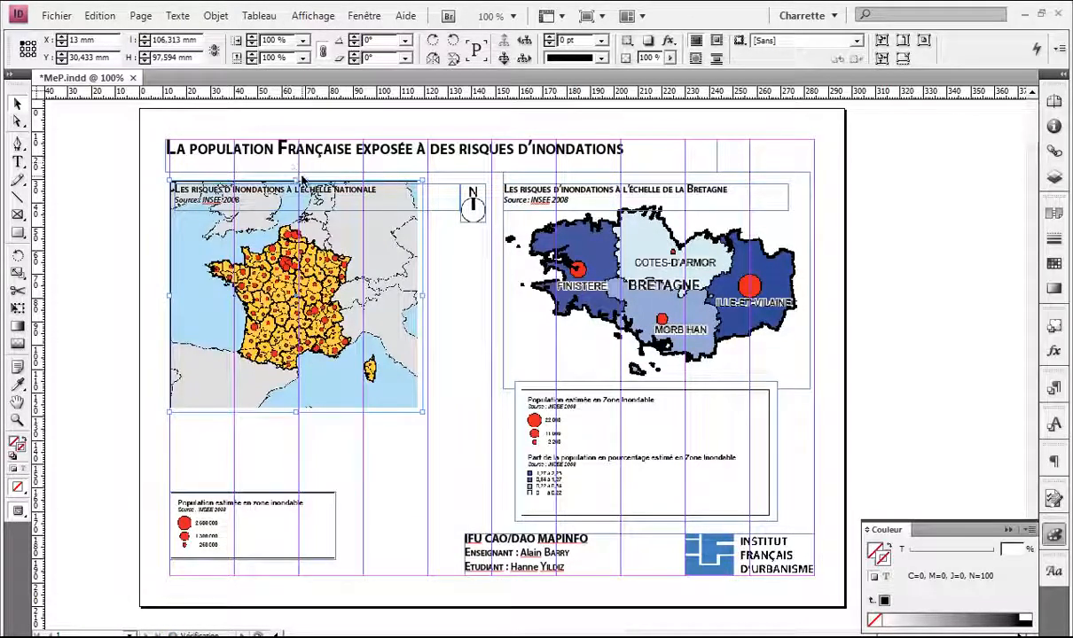
drag(301, 180, 441, 430)
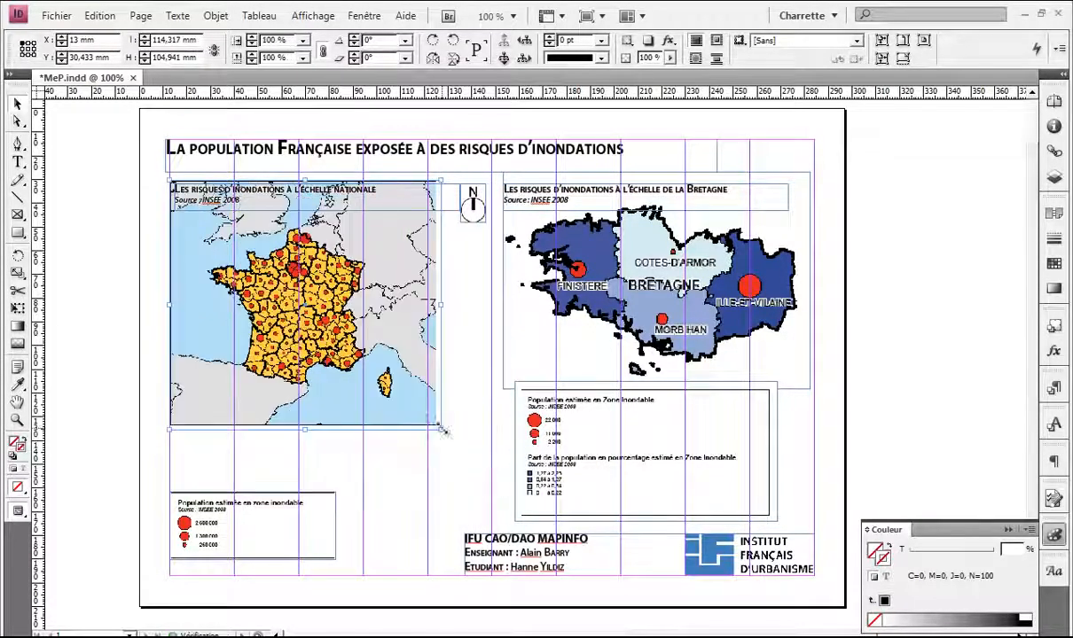
click(391, 470)
Step: Line up the France legend beneath the map and widen the map to 121.95 mm
drag(257, 533, 212, 483)
click(420, 491)
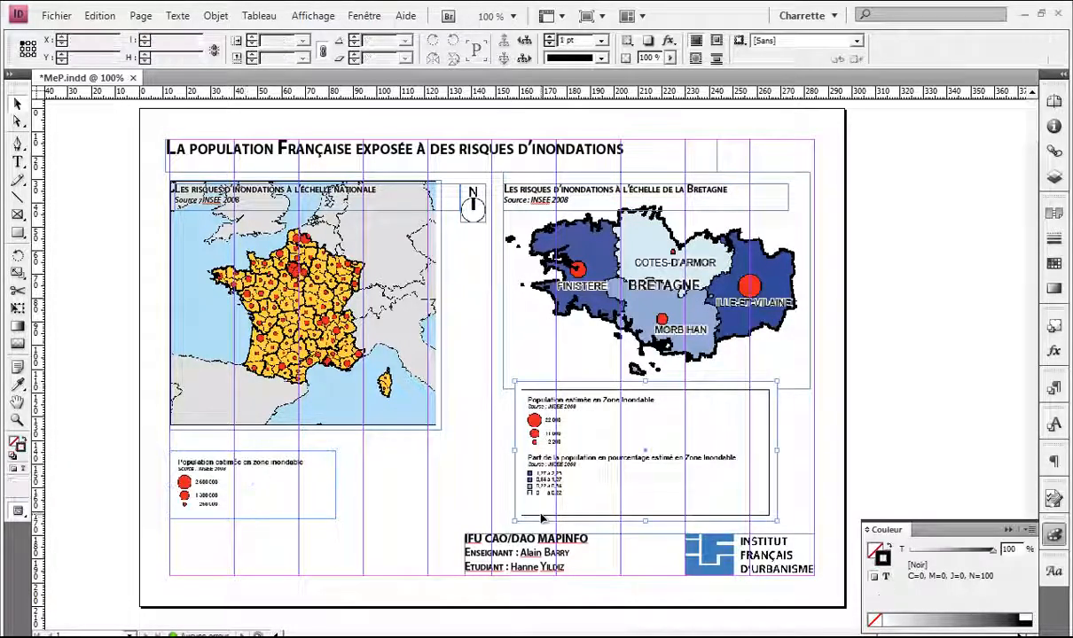
click(539, 516)
drag(303, 492, 228, 456)
drag(437, 429, 458, 443)
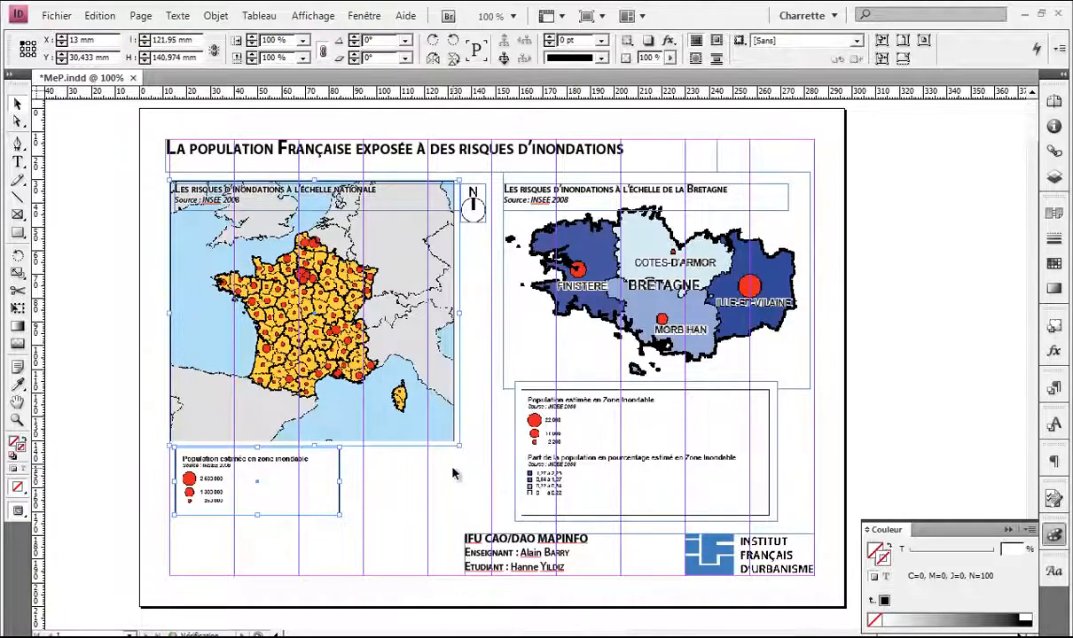
Step: Move the north compass left onto the France map's top-right corner
click(474, 205)
key(ctrl+=)
key(ctrl+=)
key(ctrl+=)
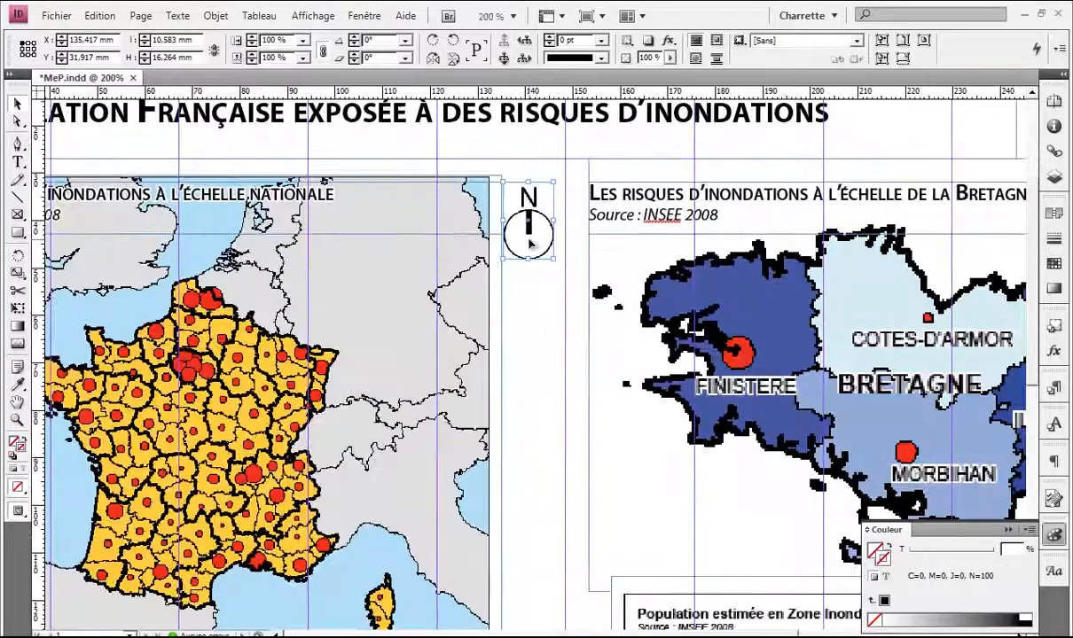
drag(530, 231, 452, 230)
click(539, 284)
scroll(538, 283, down, 3)
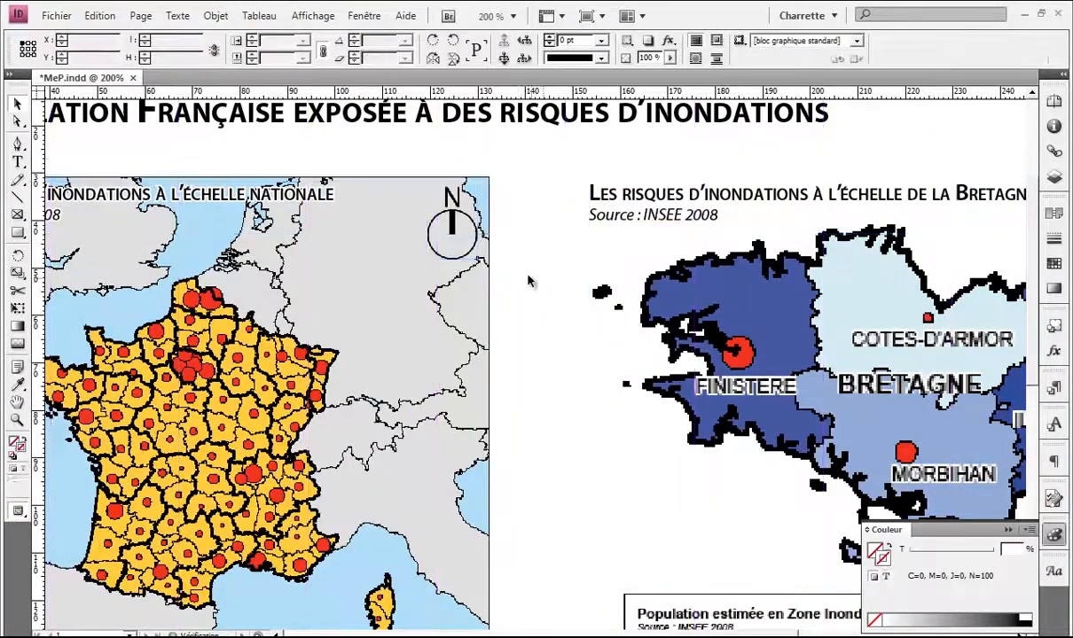
scroll(519, 264, down, 3)
scroll(518, 264, down, 2)
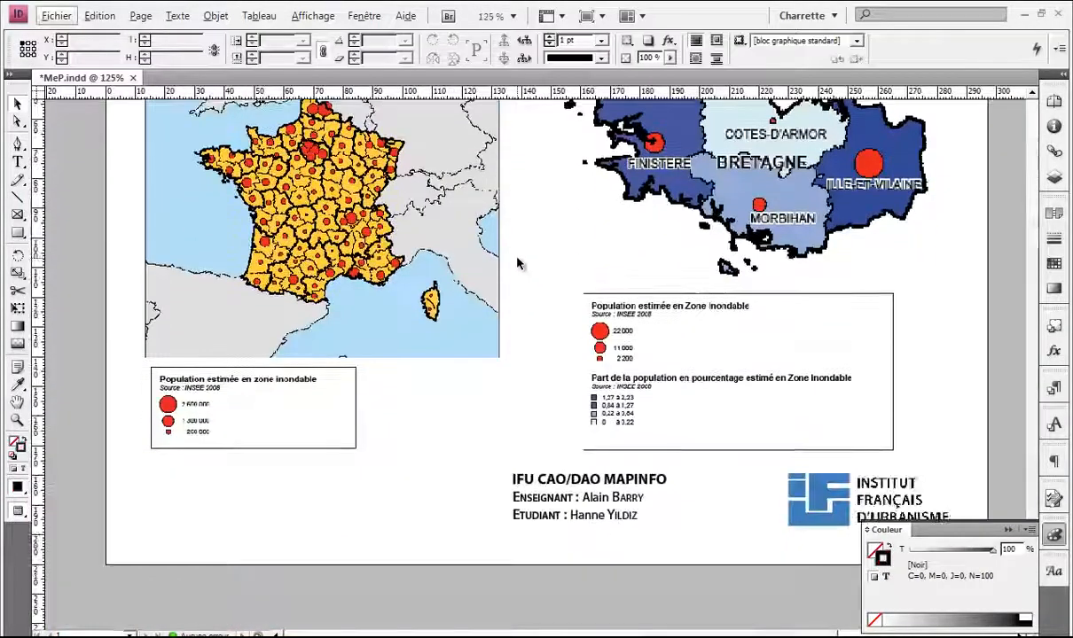
scroll(519, 264, up, 3)
scroll(518, 264, down, 5)
Step: Try cropping the Bretagne legend's bottom edge, then undo it back to full height
scroll(448, 303, left, 1)
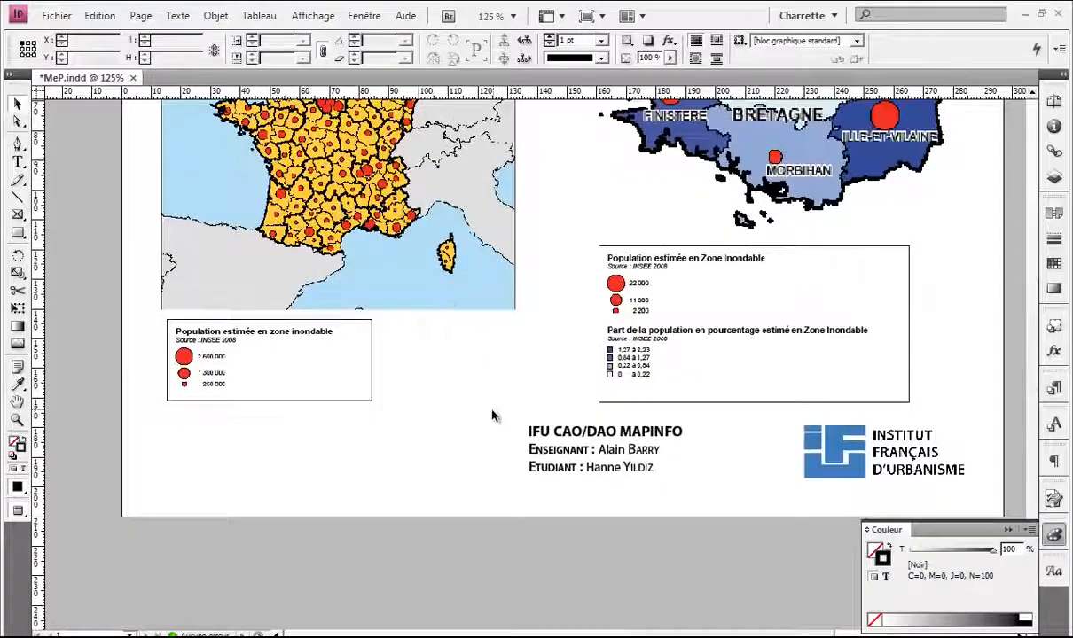
key(w)
key(ctrl+minus)
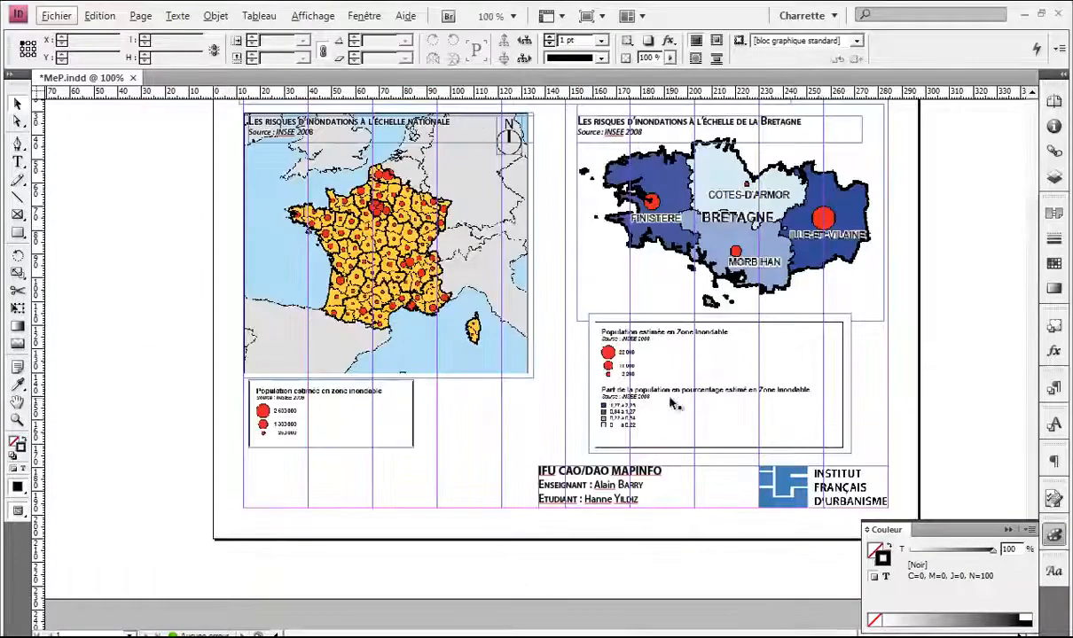
scroll(531, 373, up, 2)
scroll(497, 361, down, 2)
click(497, 362)
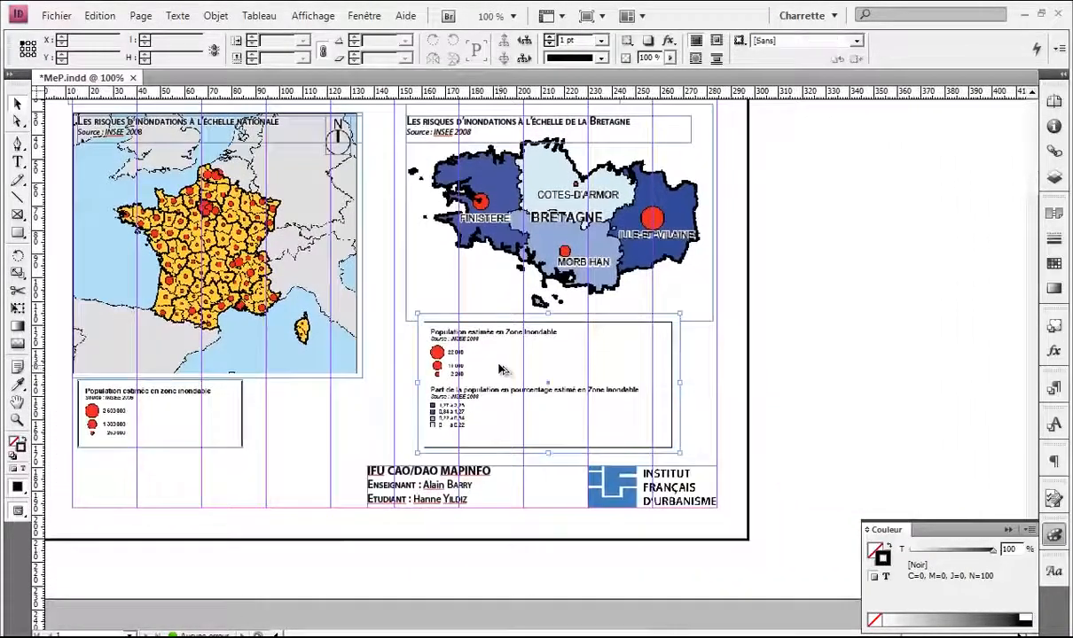
scroll(498, 362, up, 2)
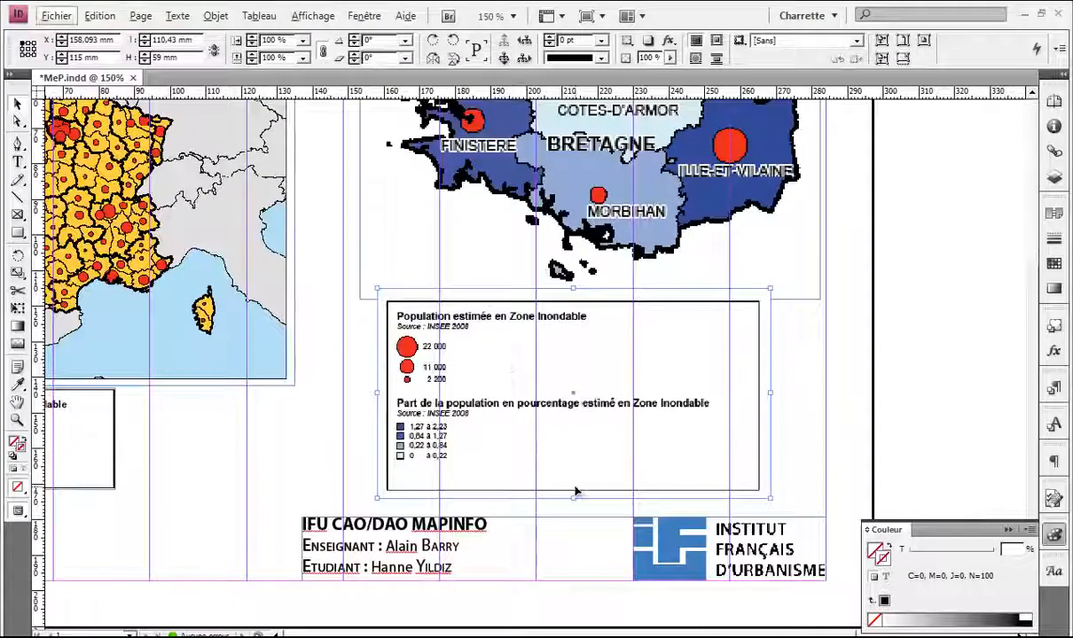
drag(573, 497, 554, 390)
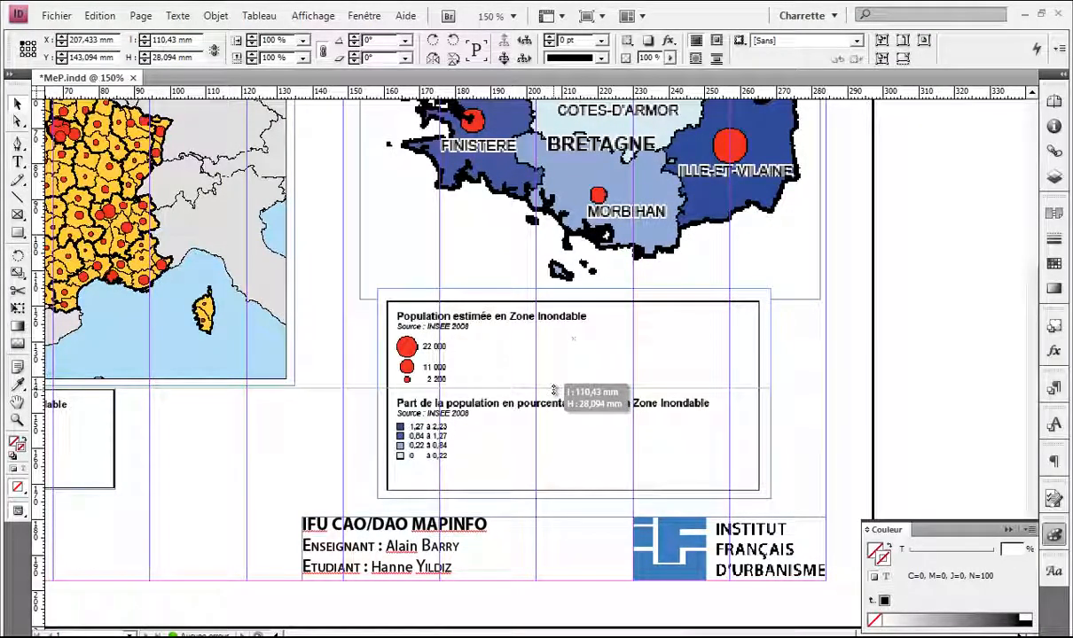
drag(555, 390, 555, 392)
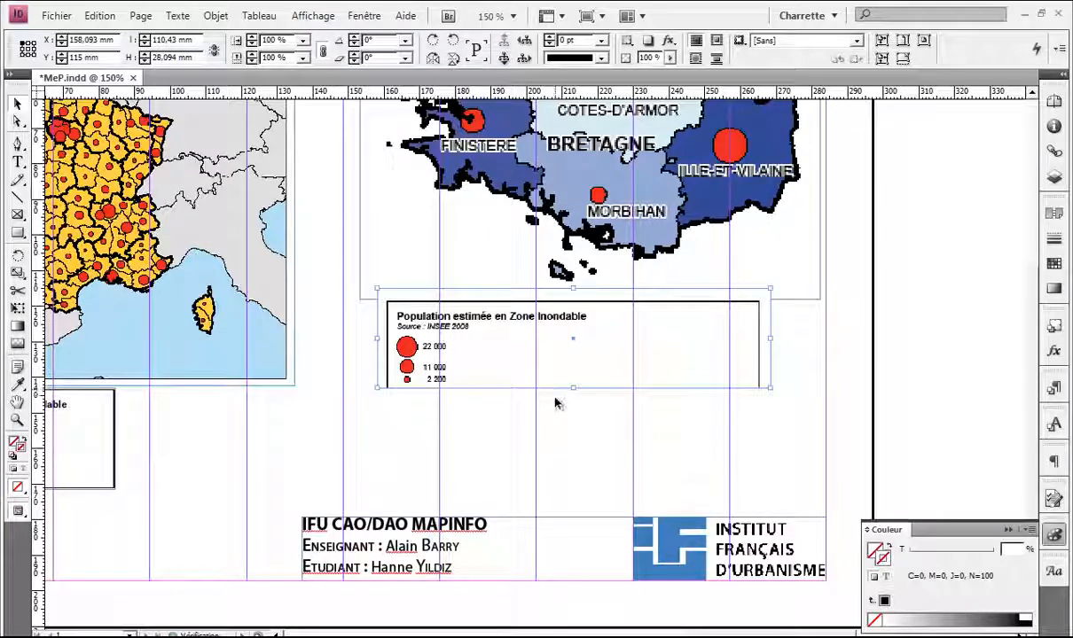
key(ctrl+shift+a)
key(ctrl+z)
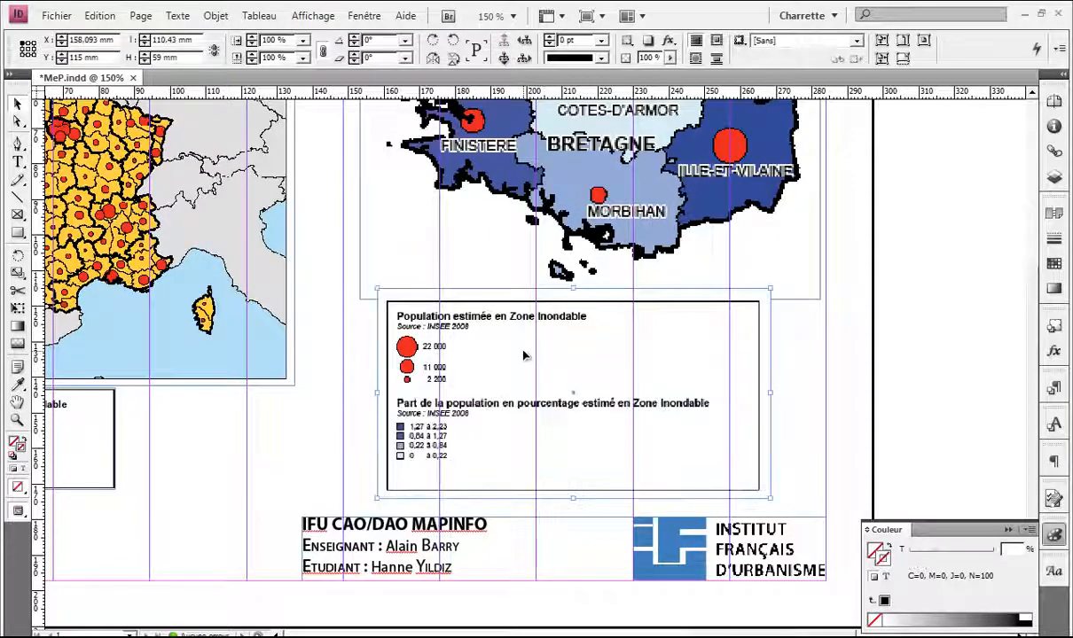
Step: Nudge the Bretagne legend slightly up and left under the Bretagne map
scroll(524, 356, down, 1)
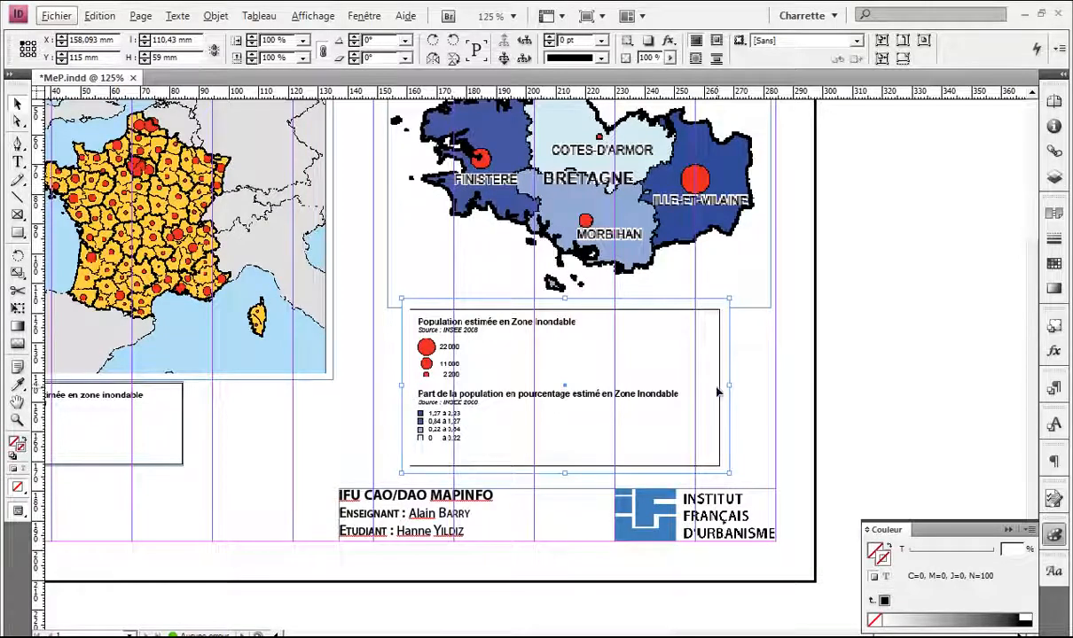
scroll(718, 391, up, 4)
scroll(477, 354, down, 4)
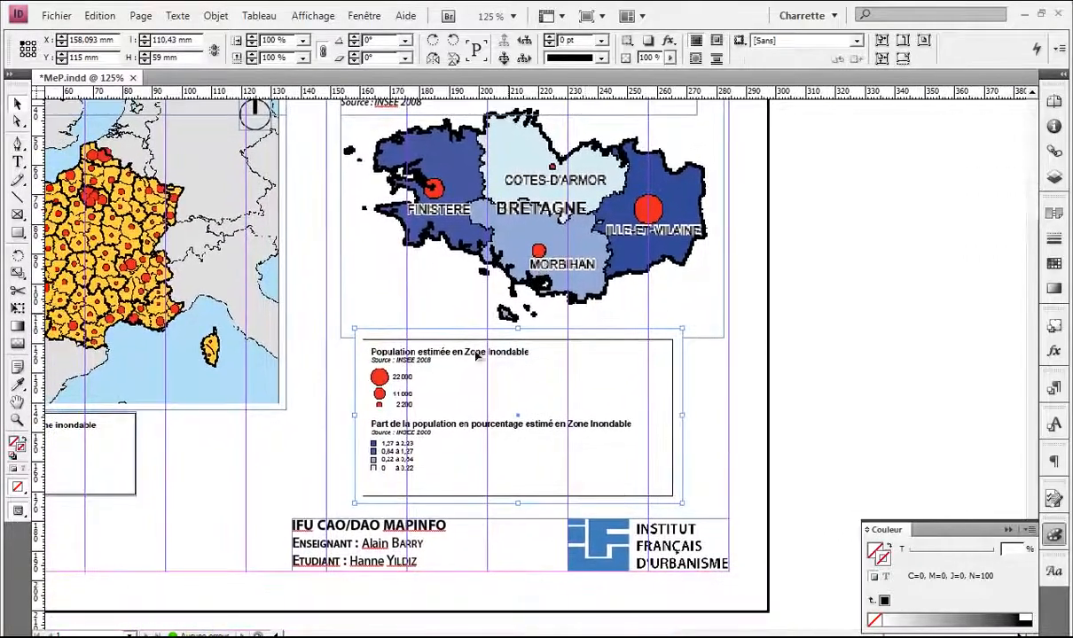
drag(433, 381, 419, 360)
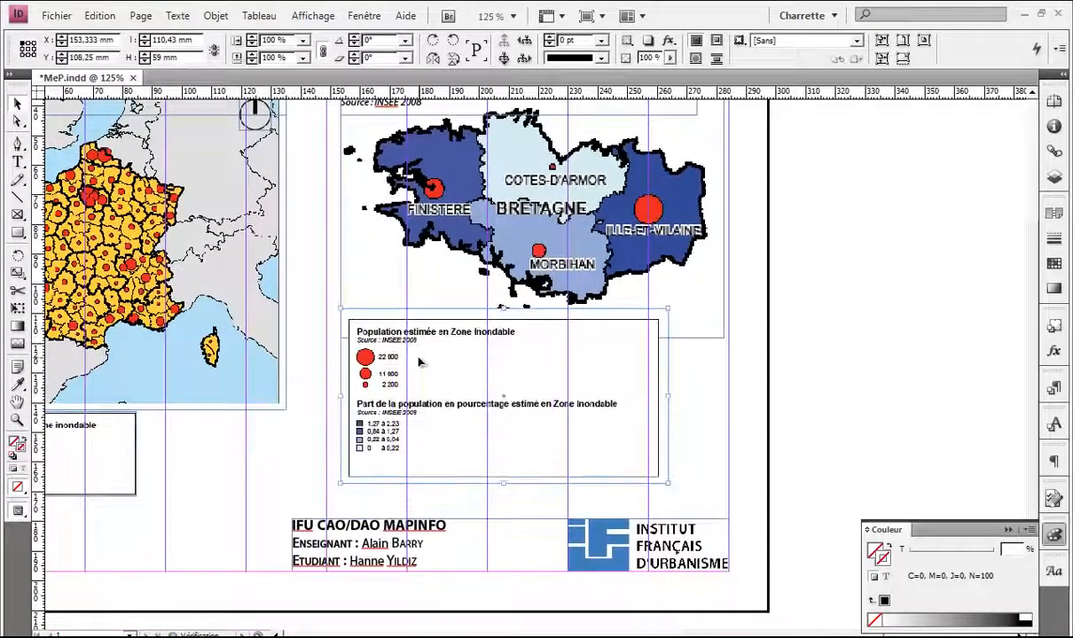
Step: Give the Bretagne legend the Produit blending mode through Effets > Transparence
right_click(420, 361)
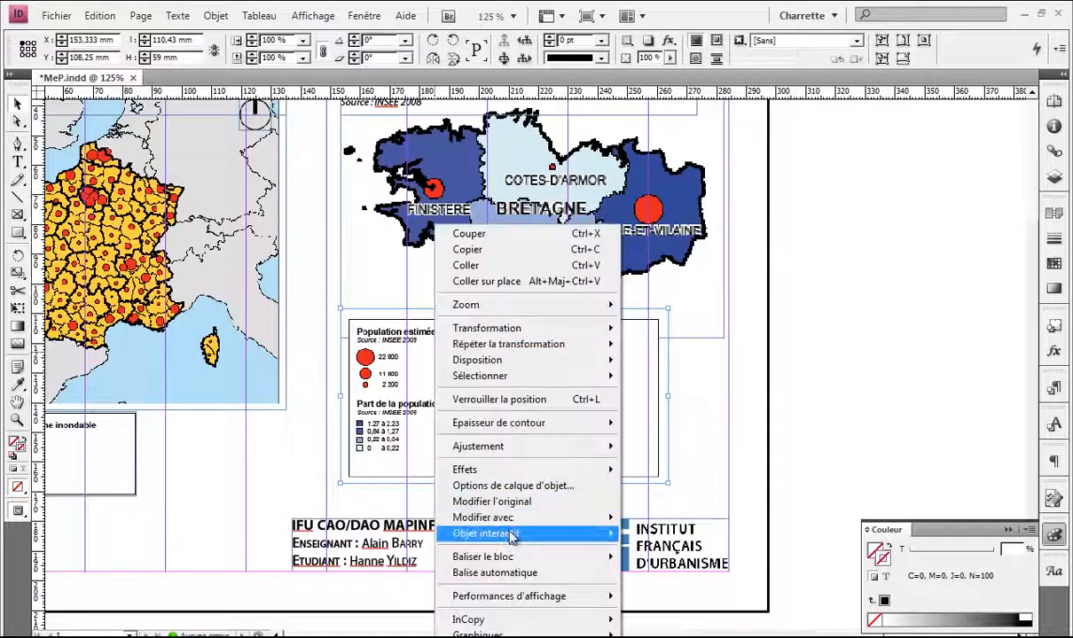
mouse_move(519, 475)
click(629, 472)
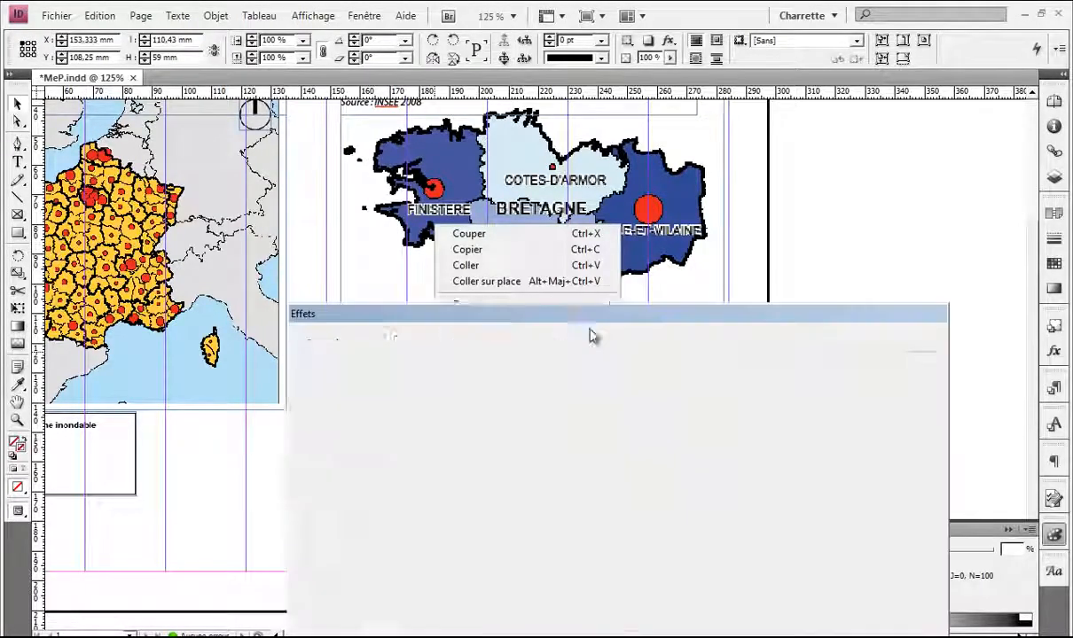
click(696, 383)
click(668, 429)
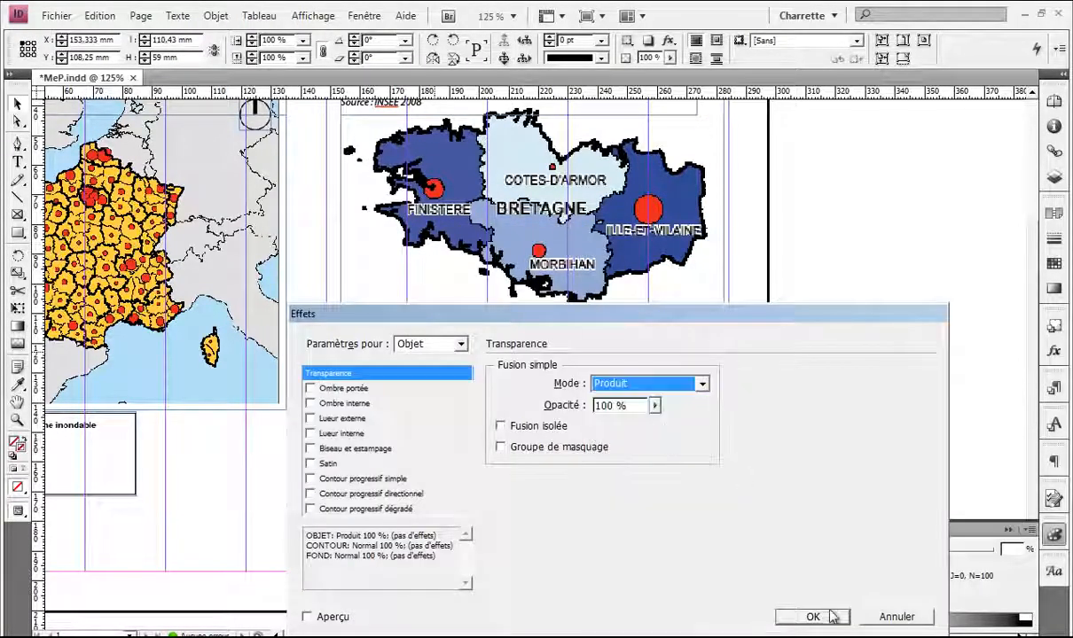
click(812, 616)
key(w)
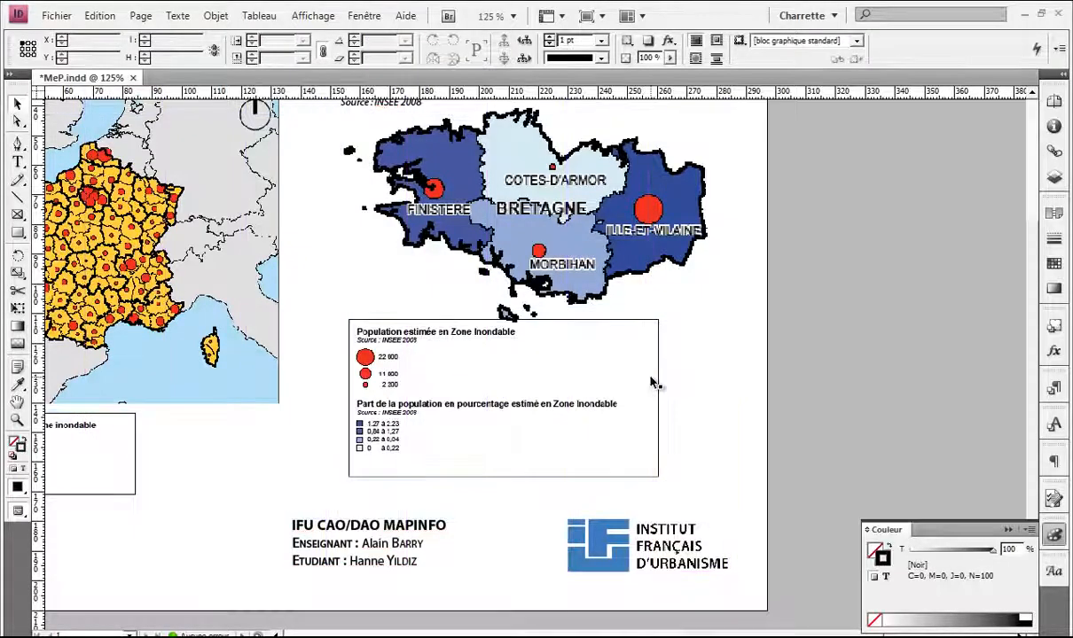
key(w)
Step: Shift the Bretagne legend slightly left and down under the map, then preview the layout
click(391, 316)
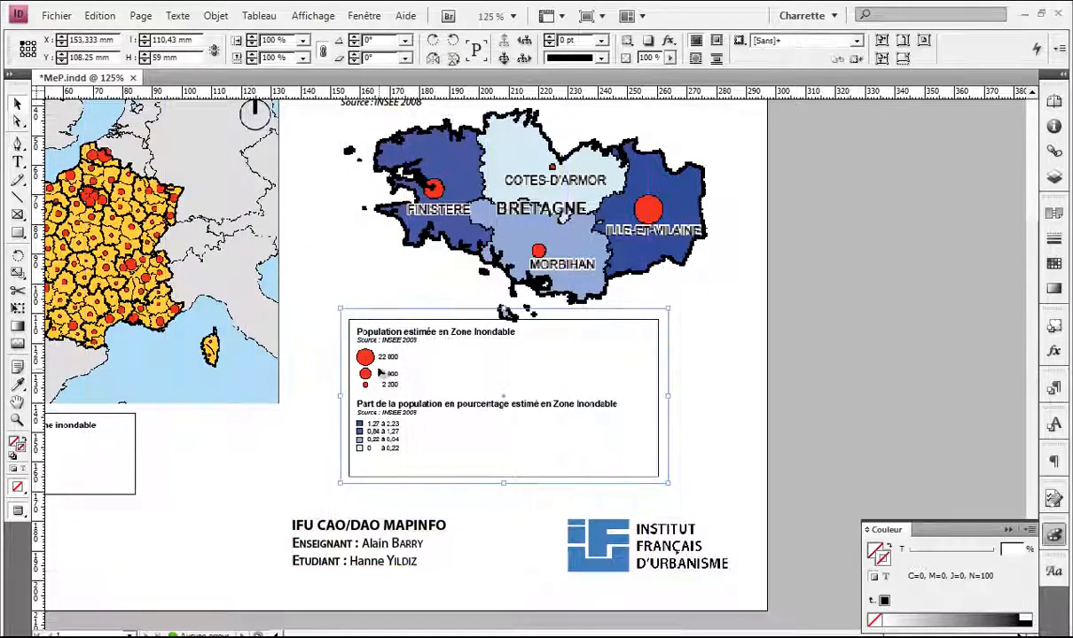
drag(365, 373, 351, 383)
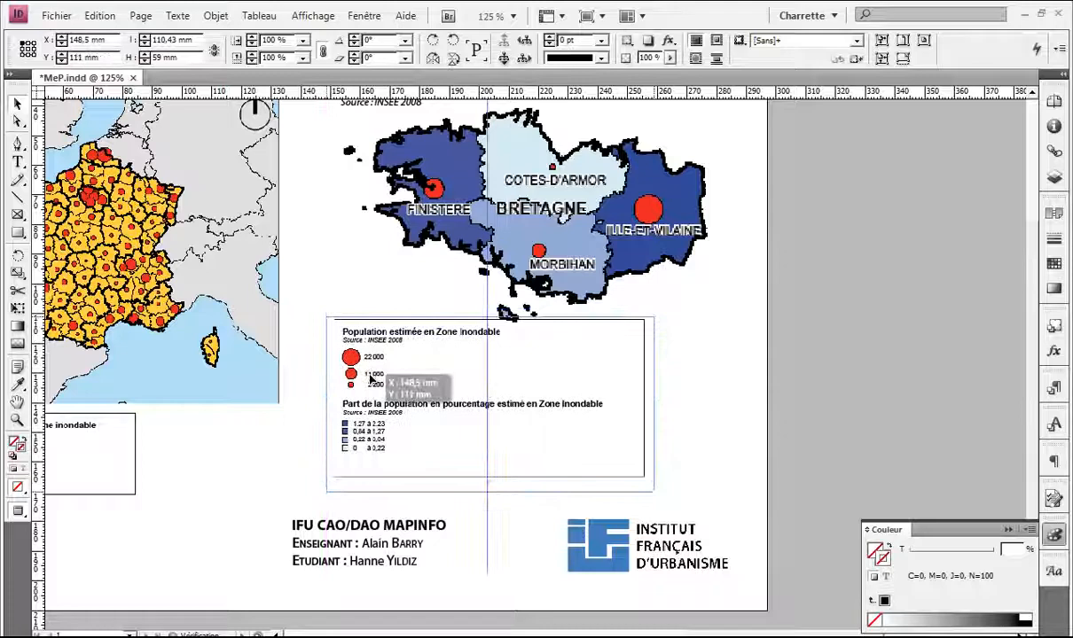
click(678, 355)
key(w)
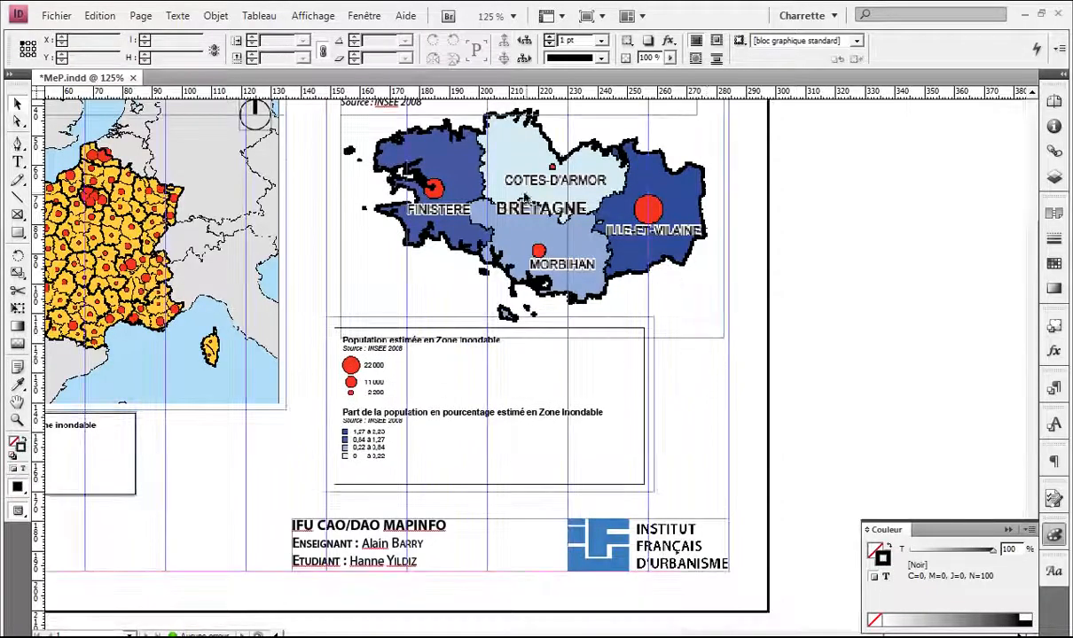
scroll(525, 197, up, 3)
key(w)
scroll(612, 187, down, 2)
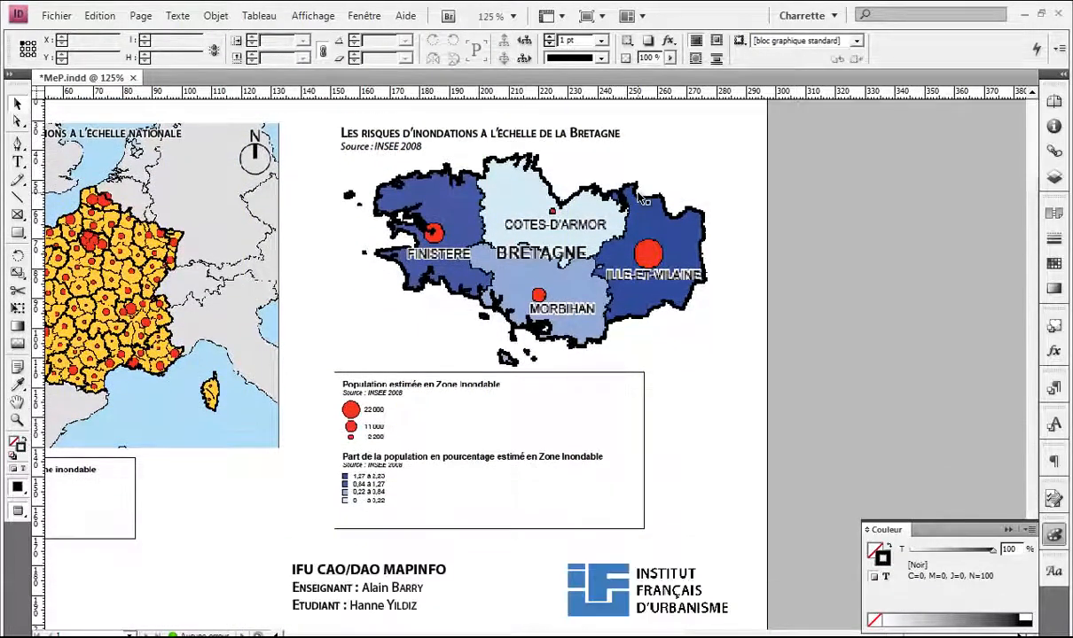
key(ctrl+minus)
key(ctrl+minus)
key(ctrl+equal)
key(ctrl+equal)
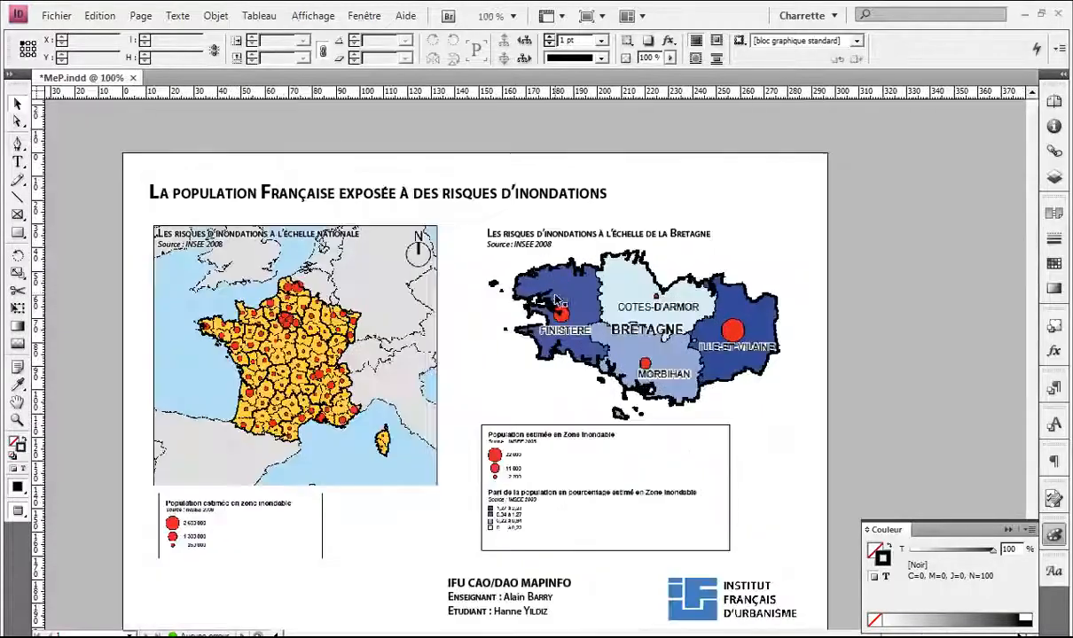
key(ctrl+minus)
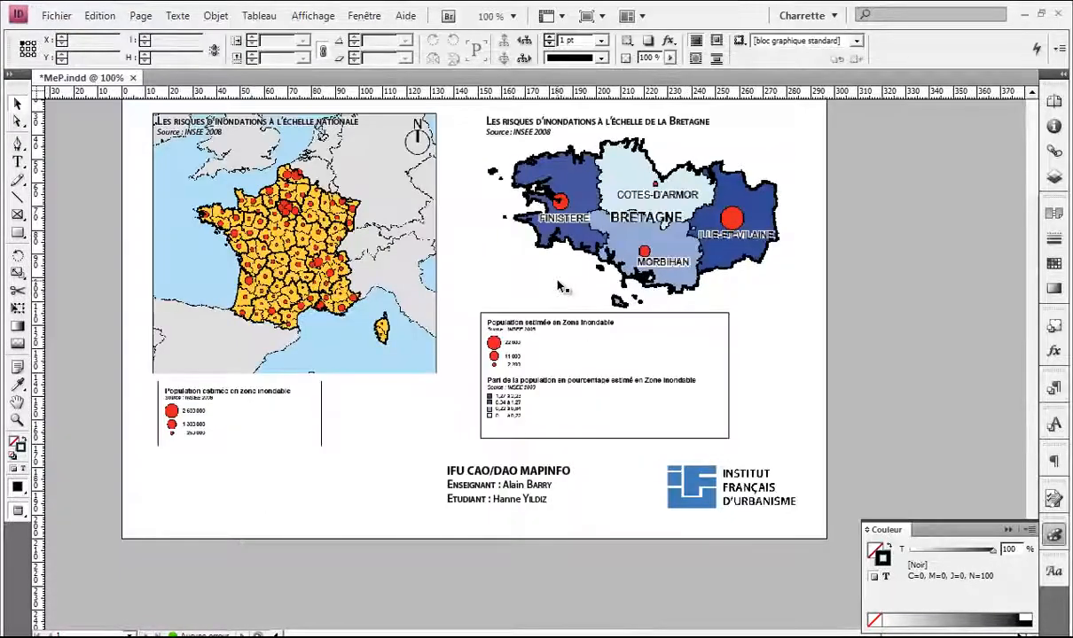
drag(477, 262, 441, 269)
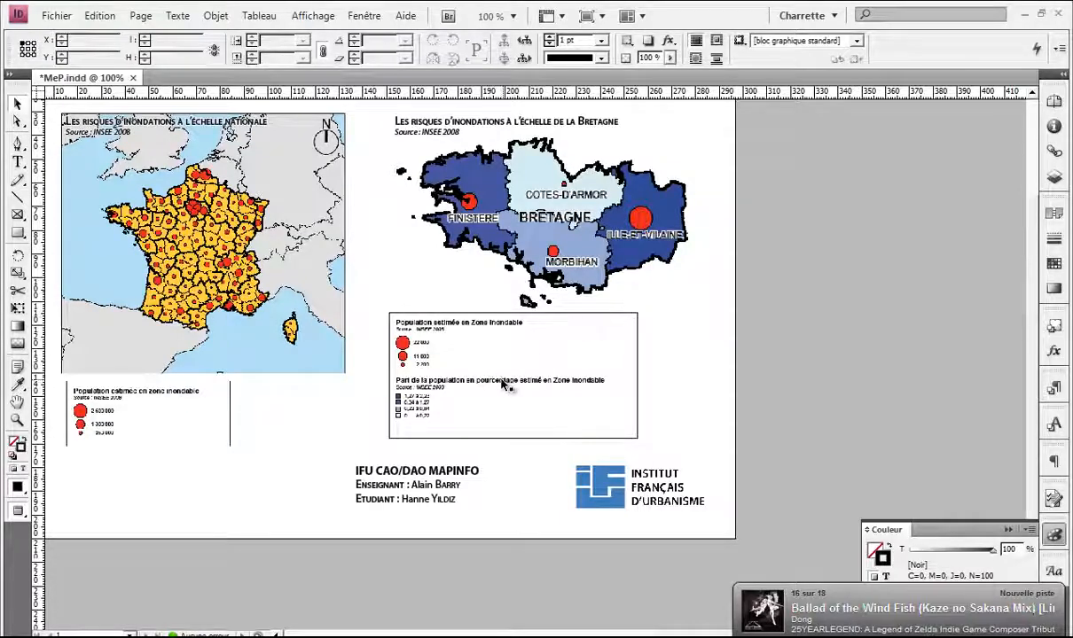
Step: Duplicate the Bretagne legend, cropping the original to the circle key and the copy to the shaded key
click(572, 330)
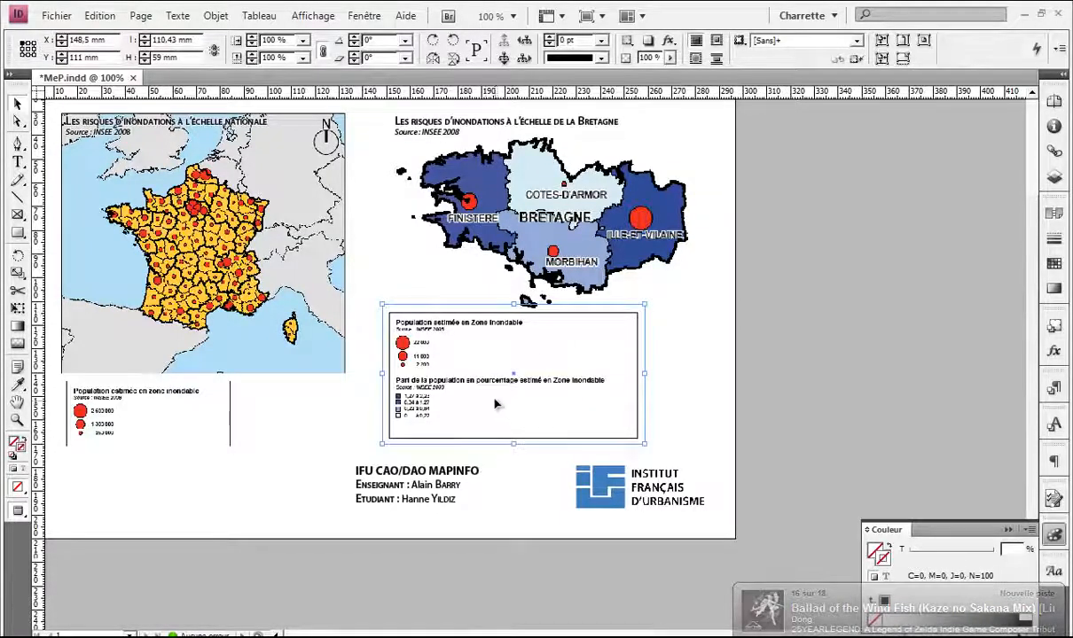
drag(484, 388, 590, 363)
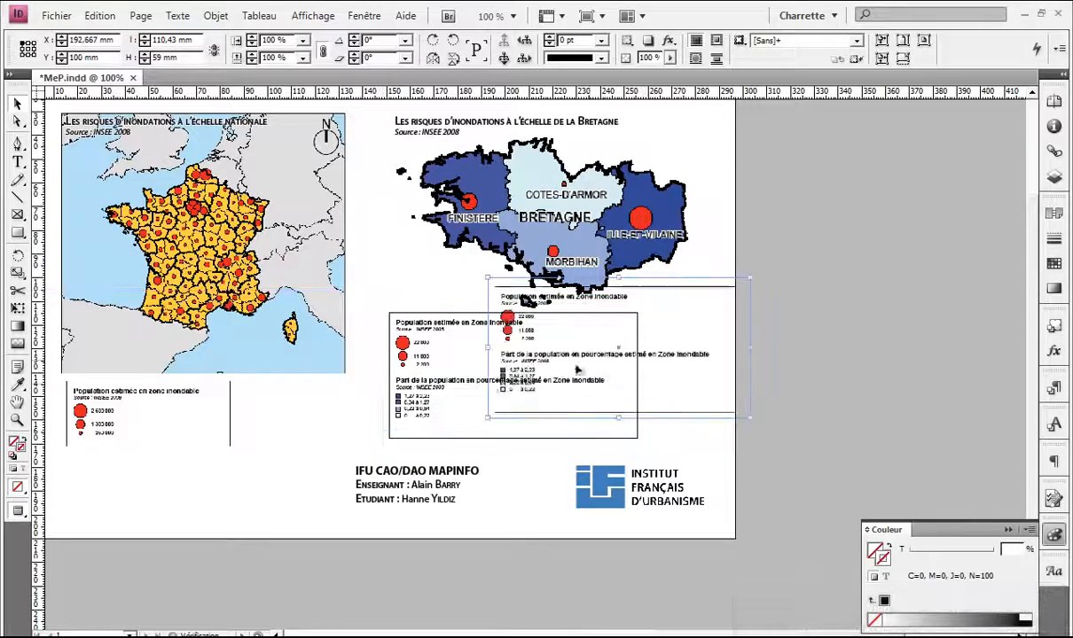
click(467, 384)
drag(513, 445, 514, 376)
click(549, 391)
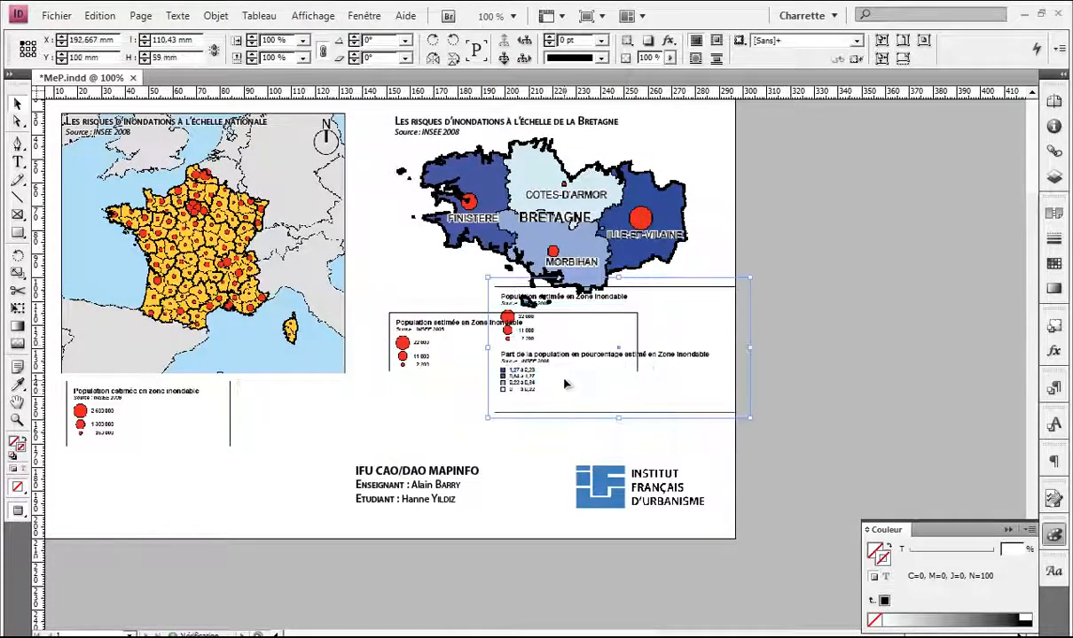
drag(618, 278, 616, 316)
Step: Enlarge and reposition the left legend frame, then collapse it into a thin strip
drag(573, 368, 707, 390)
click(495, 360)
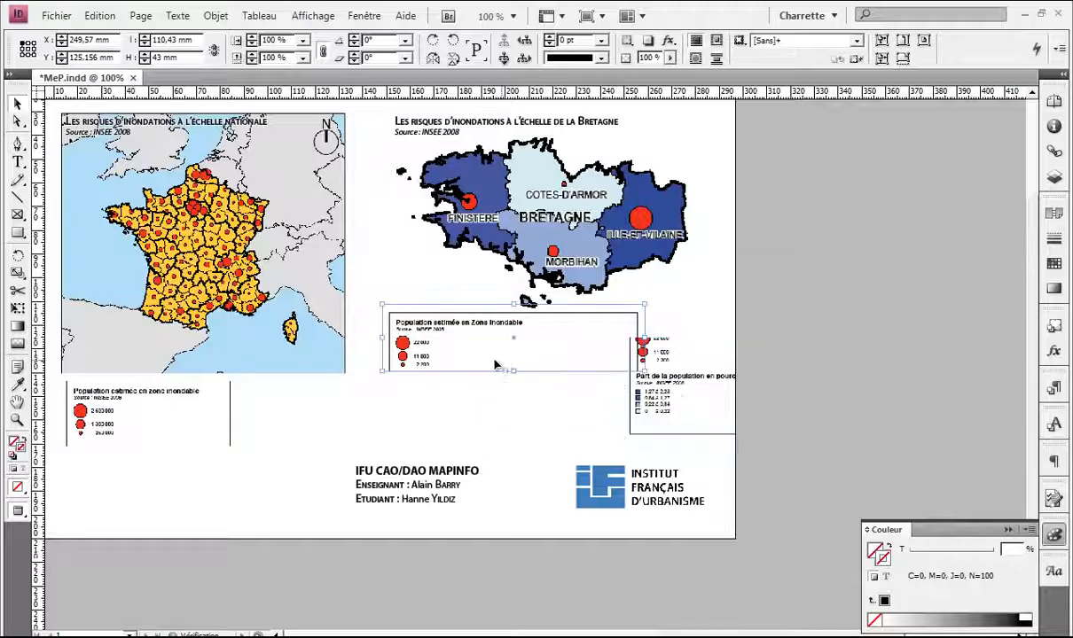
scroll(470, 357, up, 2)
drag(481, 333, 413, 245)
drag(476, 300, 477, 413)
drag(482, 203, 442, 280)
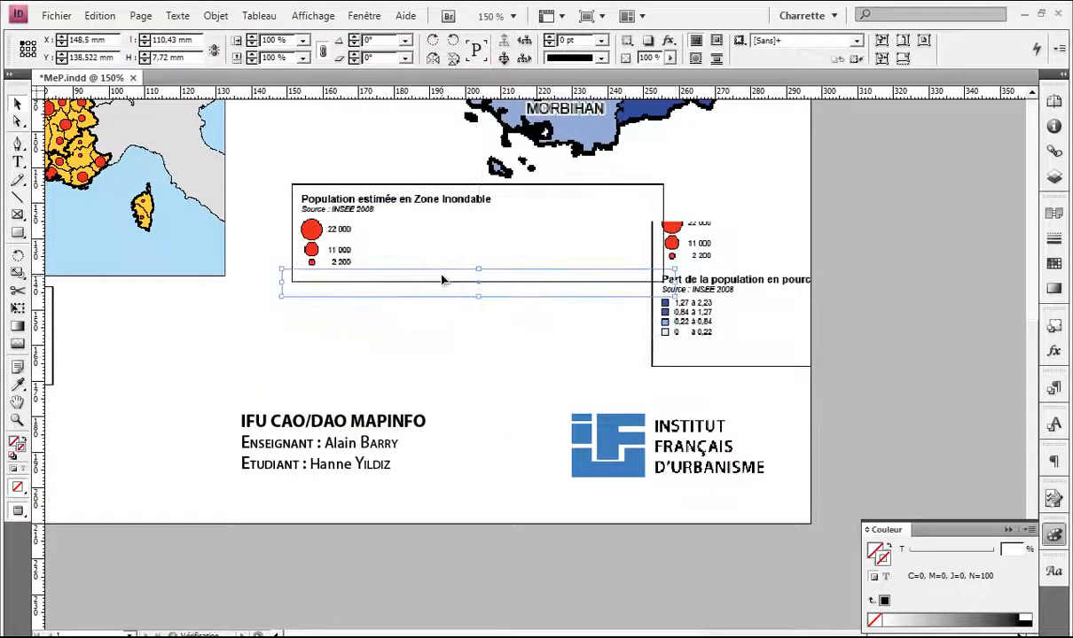
click(402, 320)
Step: Move the selected population legend frames to the left, with frame edges shown again
drag(440, 326, 346, 398)
click(410, 333)
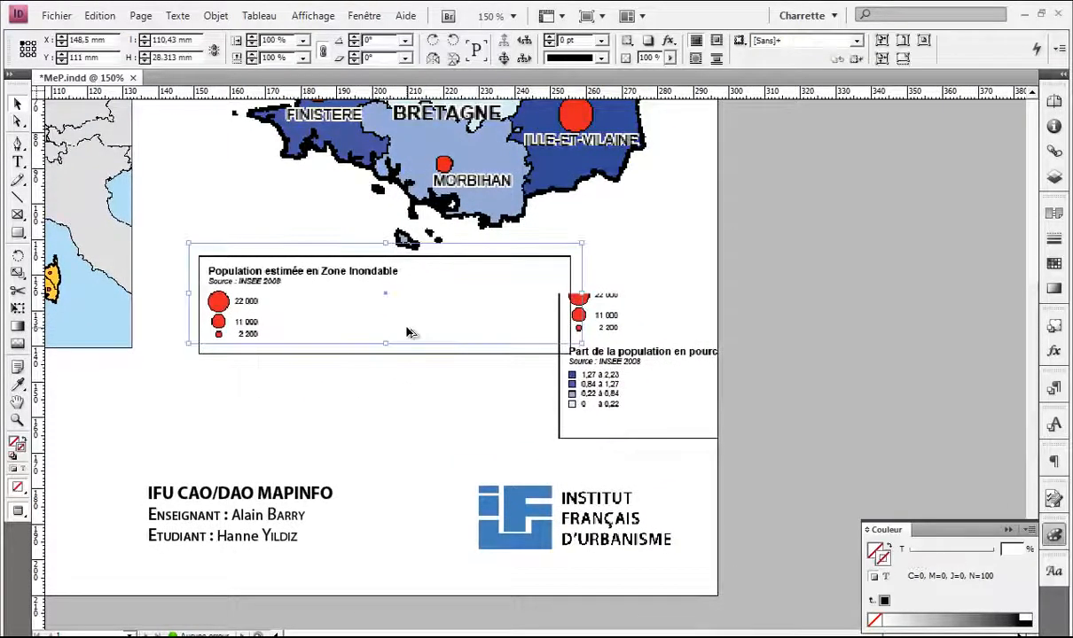
drag(403, 332, 373, 291)
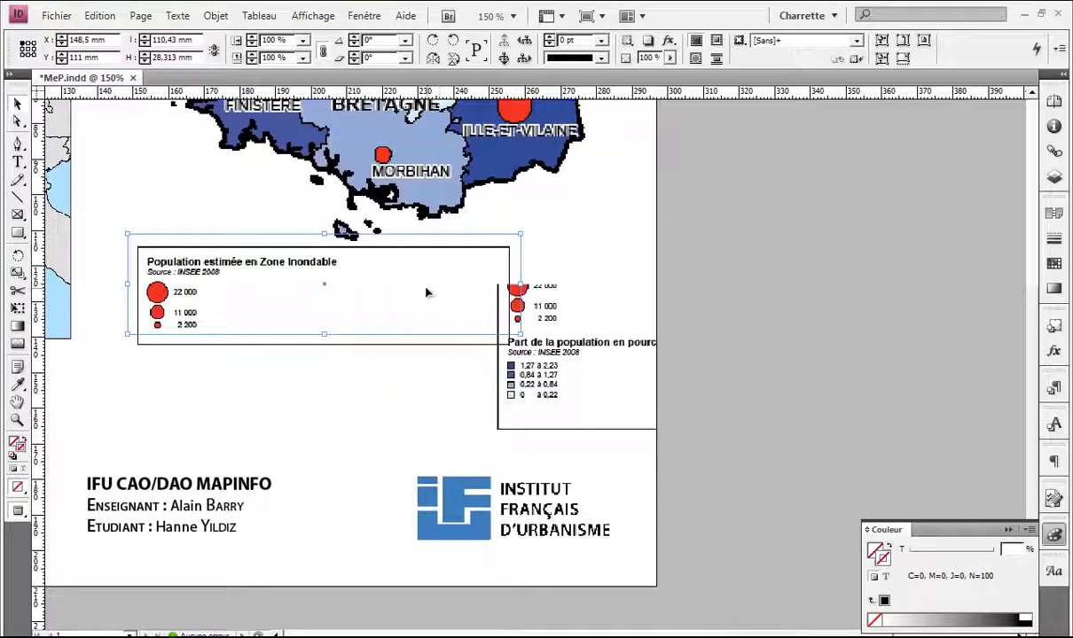
key(w)
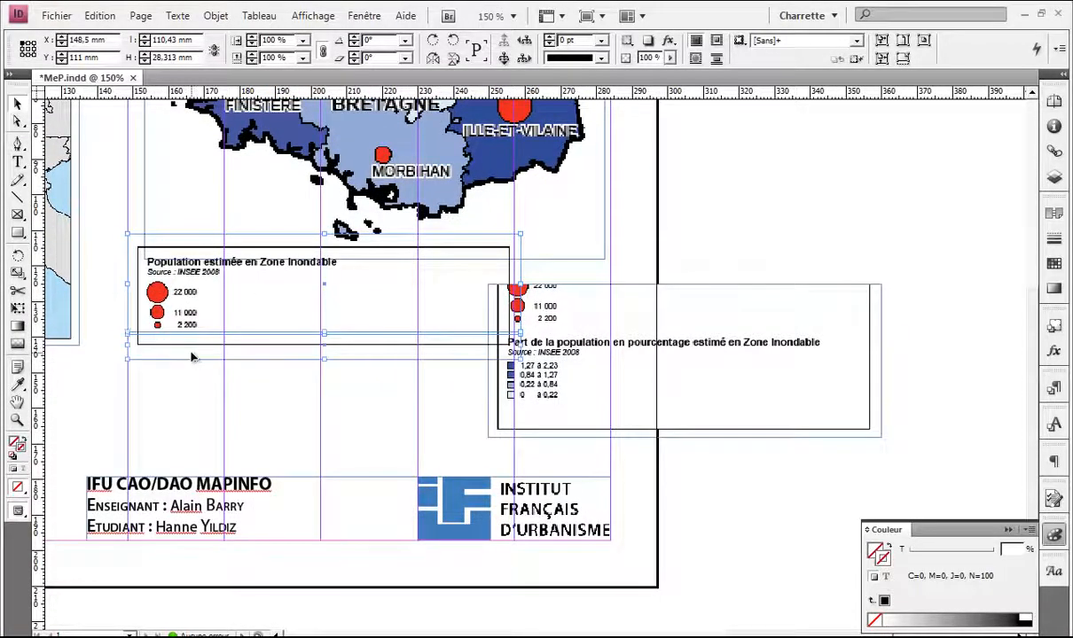
drag(199, 289, 286, 303)
drag(434, 306, 296, 299)
click(374, 413)
Step: Crop the percentage legend from the top, move it right, and shrink the spare frame to 5.25 mm
click(656, 325)
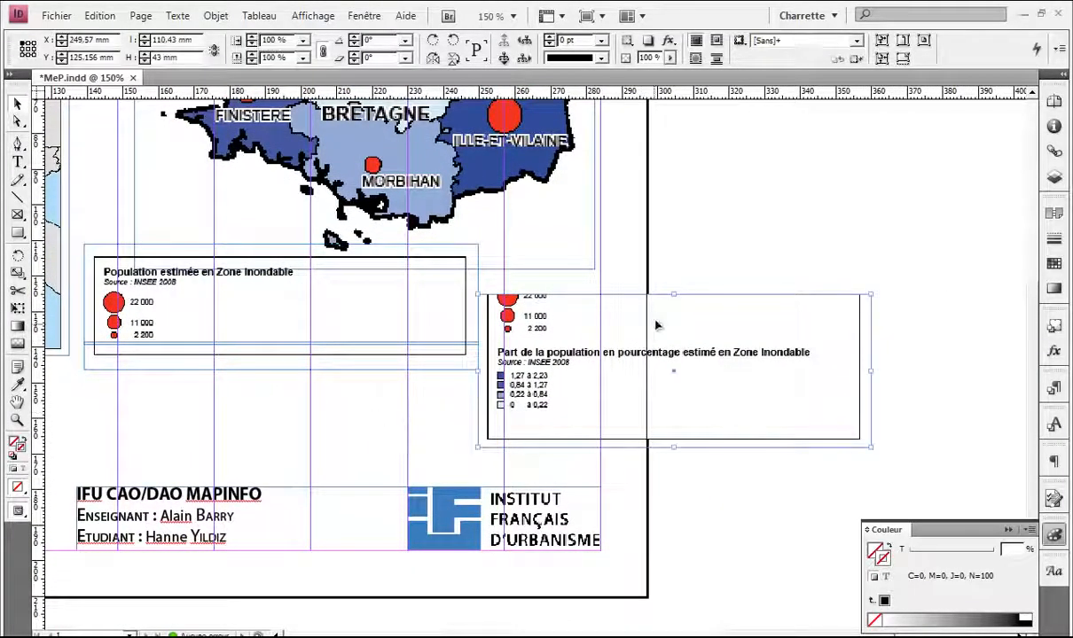
drag(675, 296, 676, 341)
drag(551, 376, 403, 374)
drag(407, 382, 454, 365)
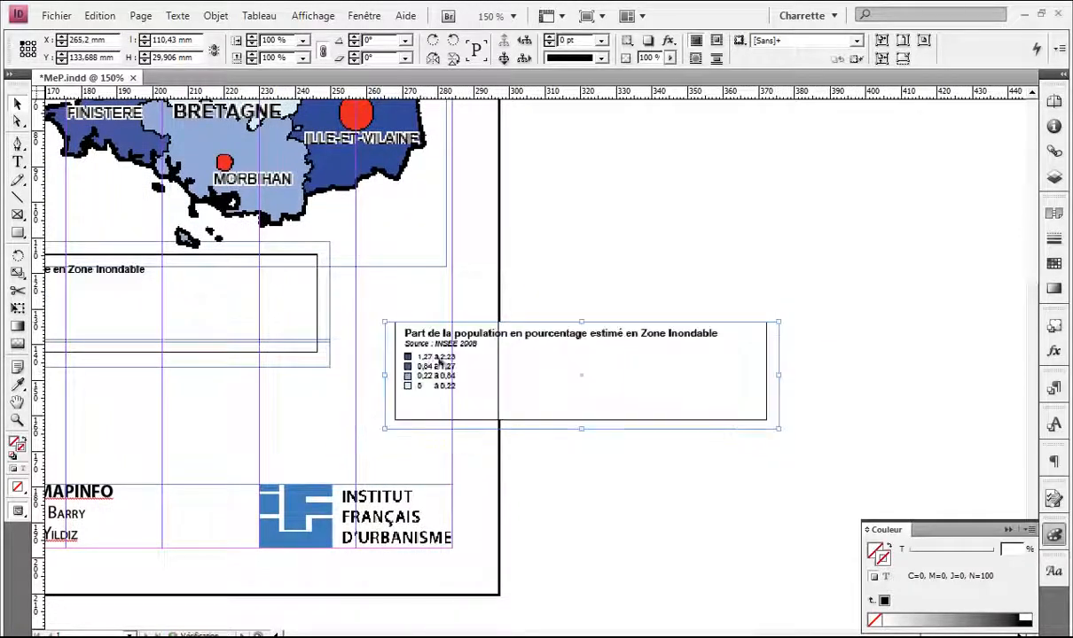
drag(292, 259, 723, 235)
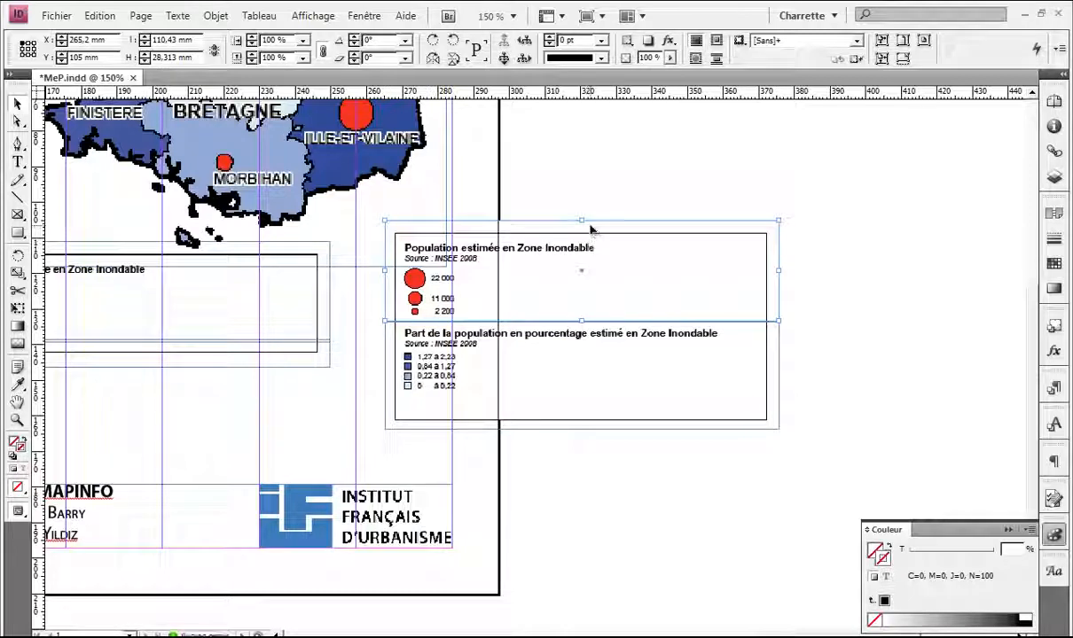
drag(581, 322, 554, 315)
click(541, 277)
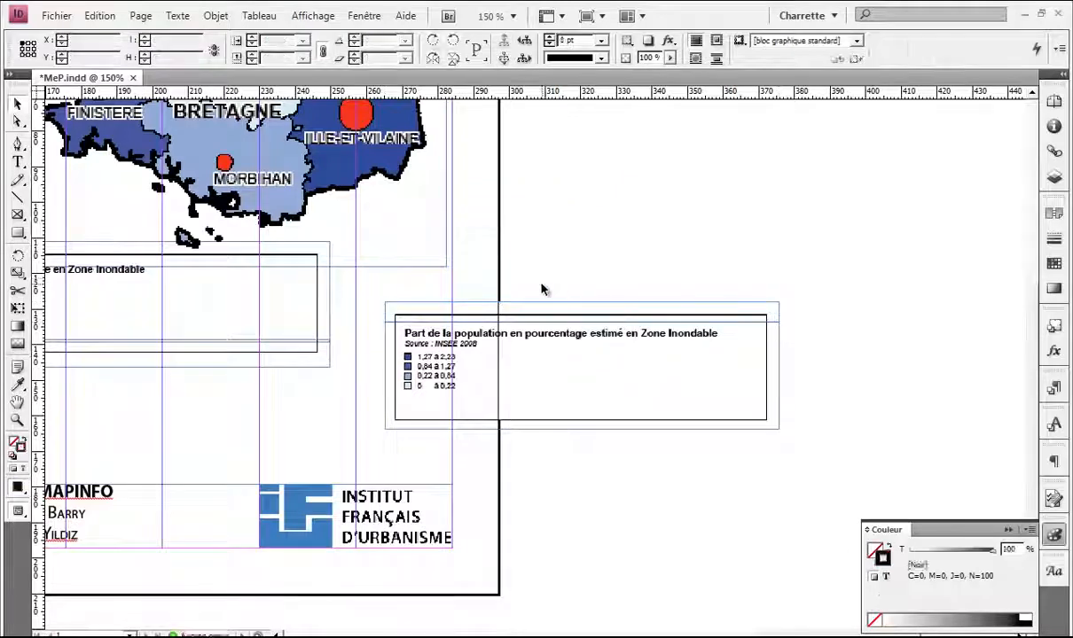
Step: Move the percentage legend up beside the population legend and nudge it into line
scroll(452, 324, up, 1)
scroll(452, 326, down, 1)
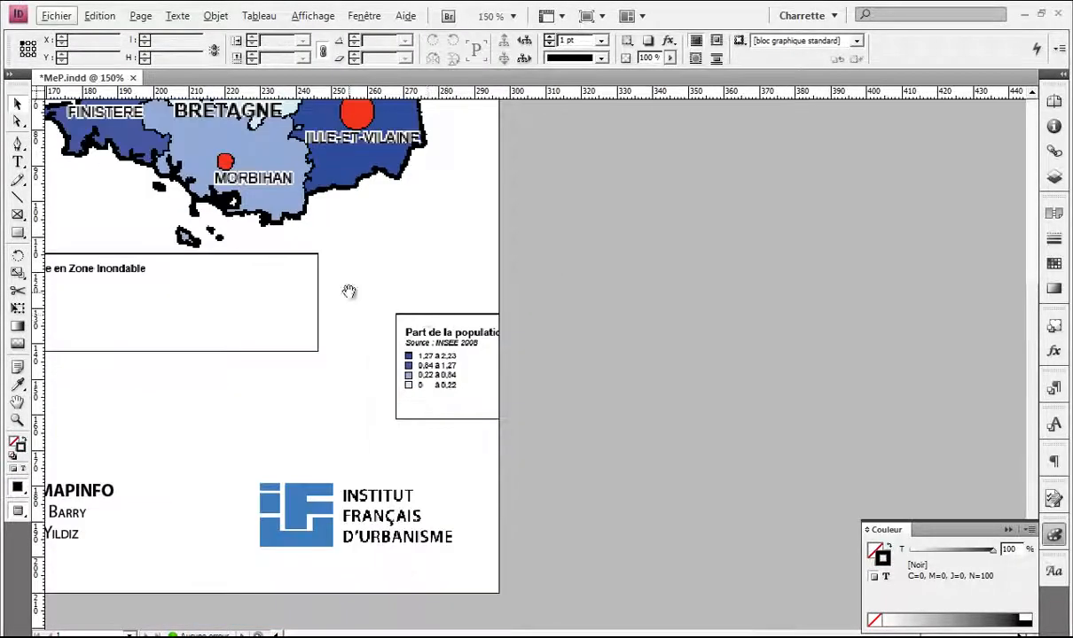
scroll(537, 352, down, 1)
click(588, 399)
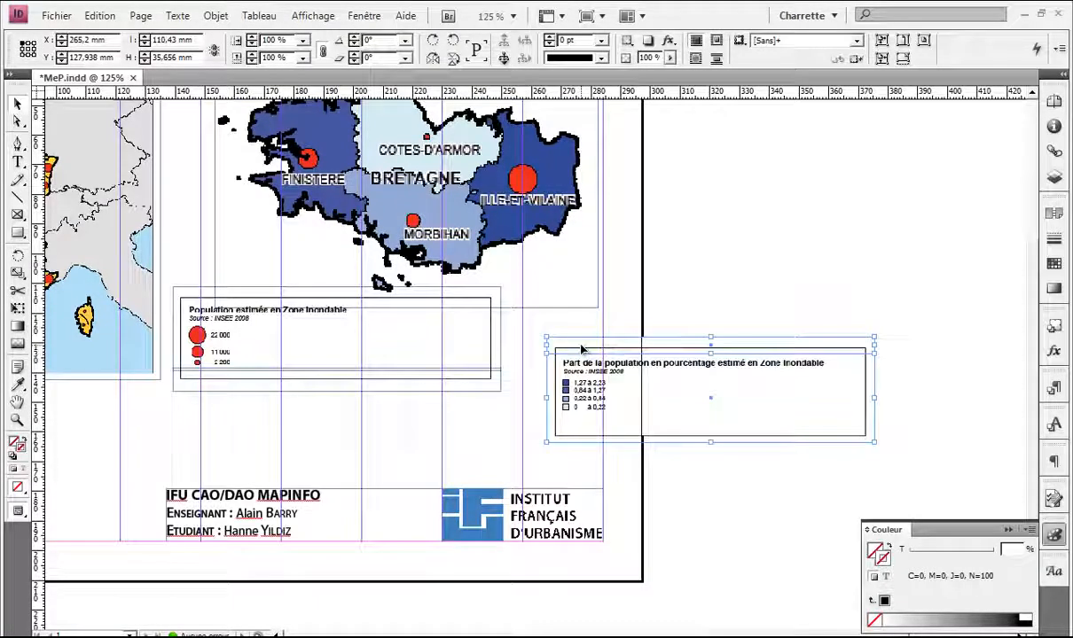
drag(581, 356, 418, 310)
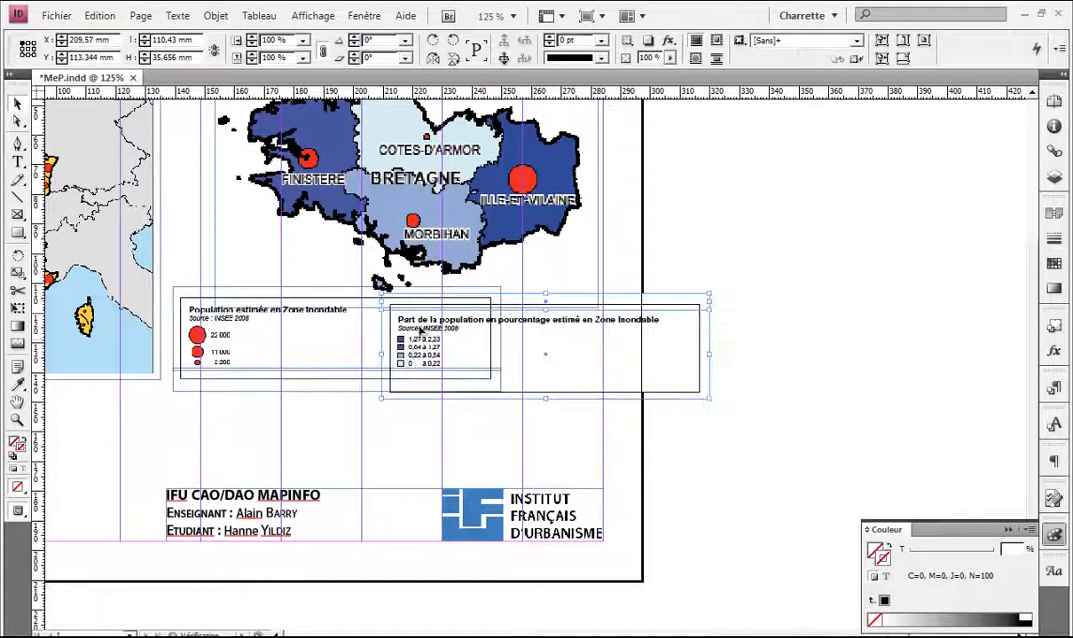
scroll(418, 342, up, 3)
drag(428, 381, 414, 349)
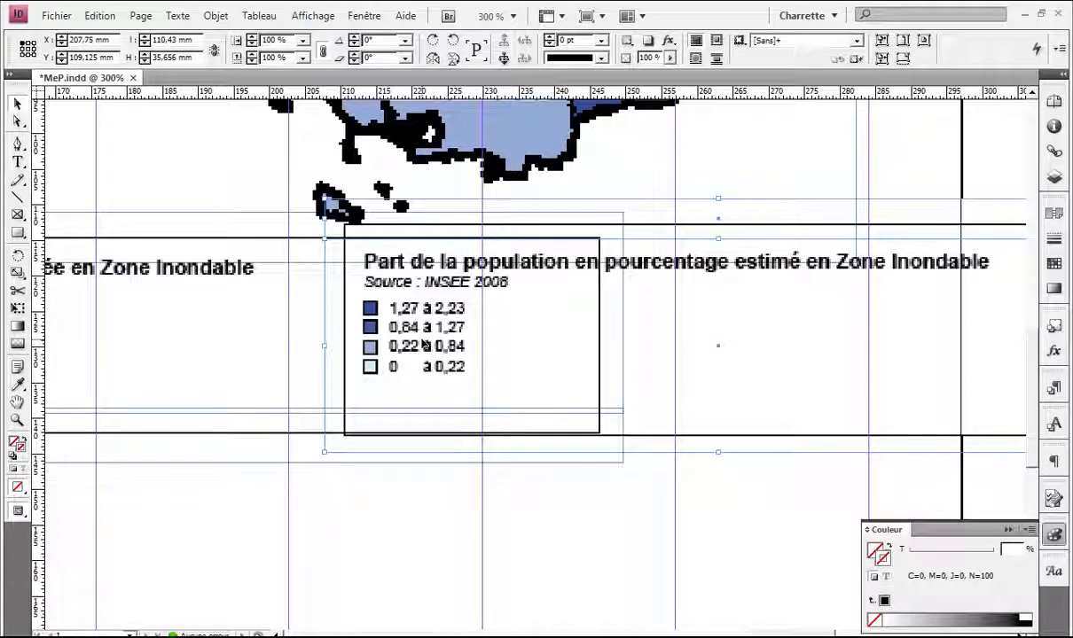
key(Down)
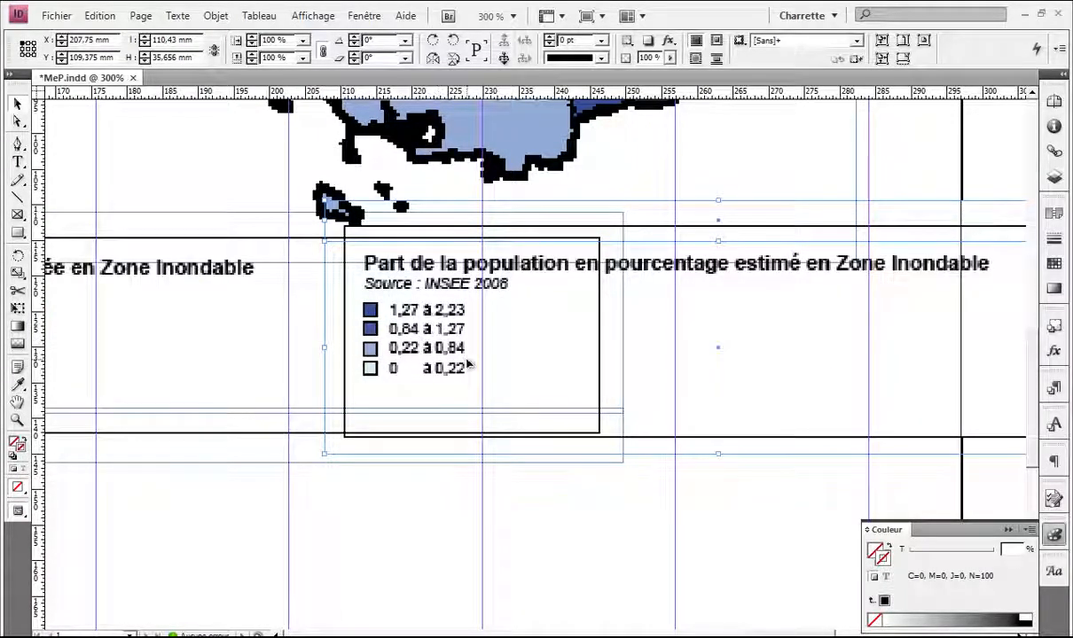
drag(456, 384, 454, 375)
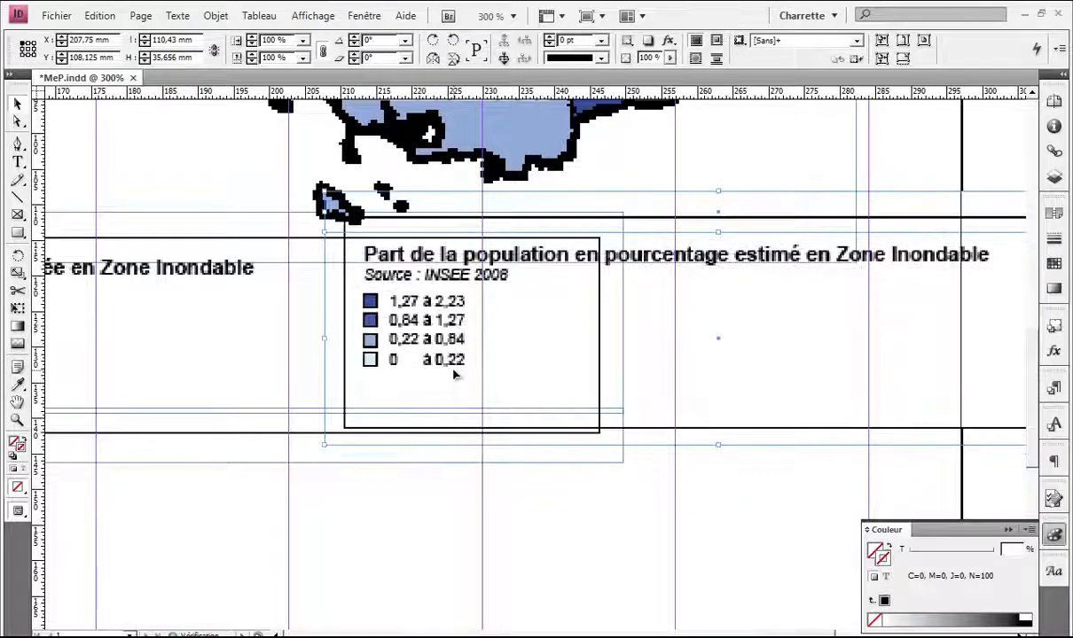
key(Down)
key(Down)
key(Down)
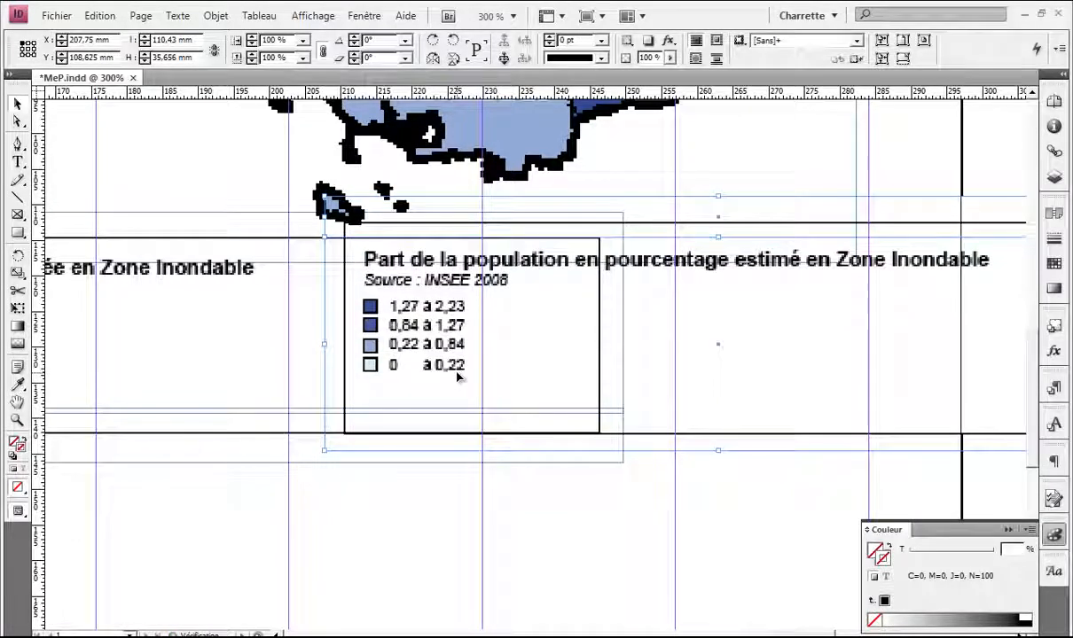
Step: Adjust the percentage legend's position and delete the thin strip frame above it
key(ctrl+minus)
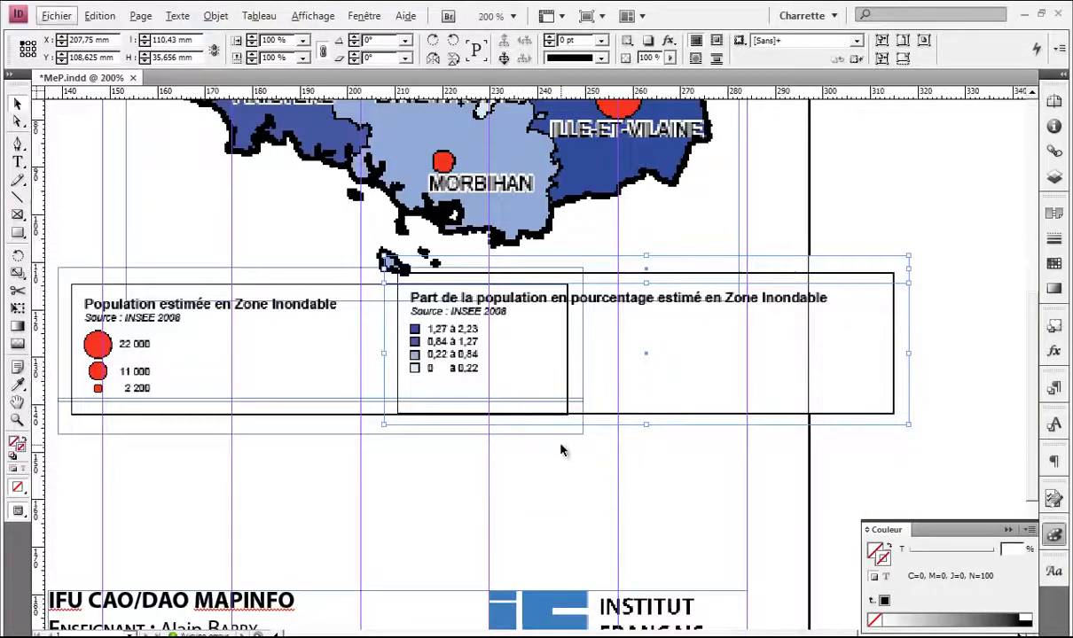
scroll(560, 441, down, 1)
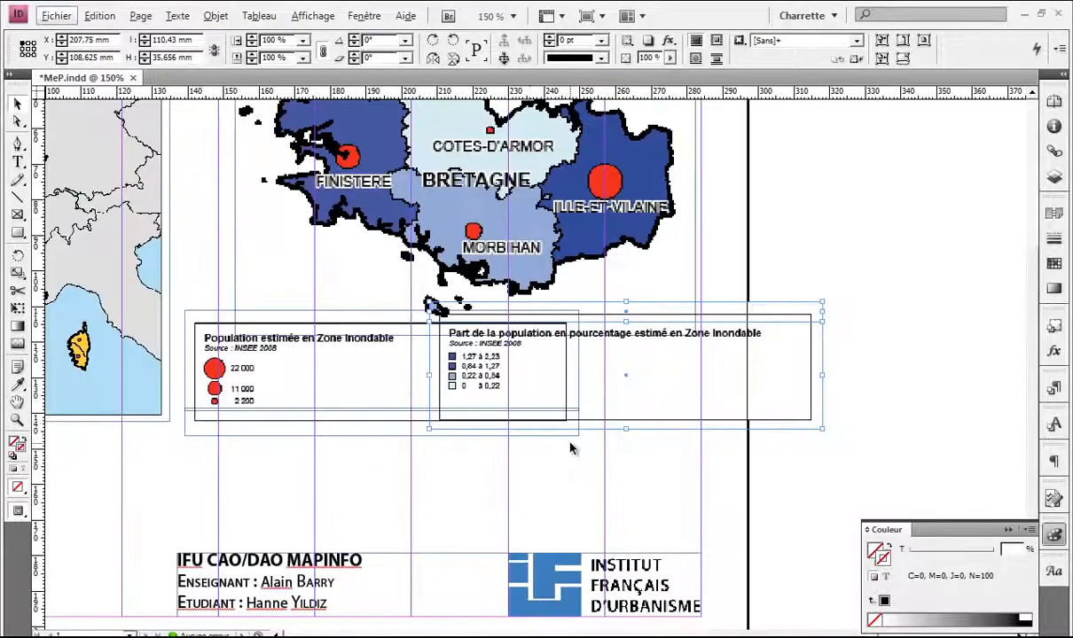
mouse_move(514, 414)
mouse_down()
mouse_move(593, 420)
mouse_move(526, 414)
mouse_up()
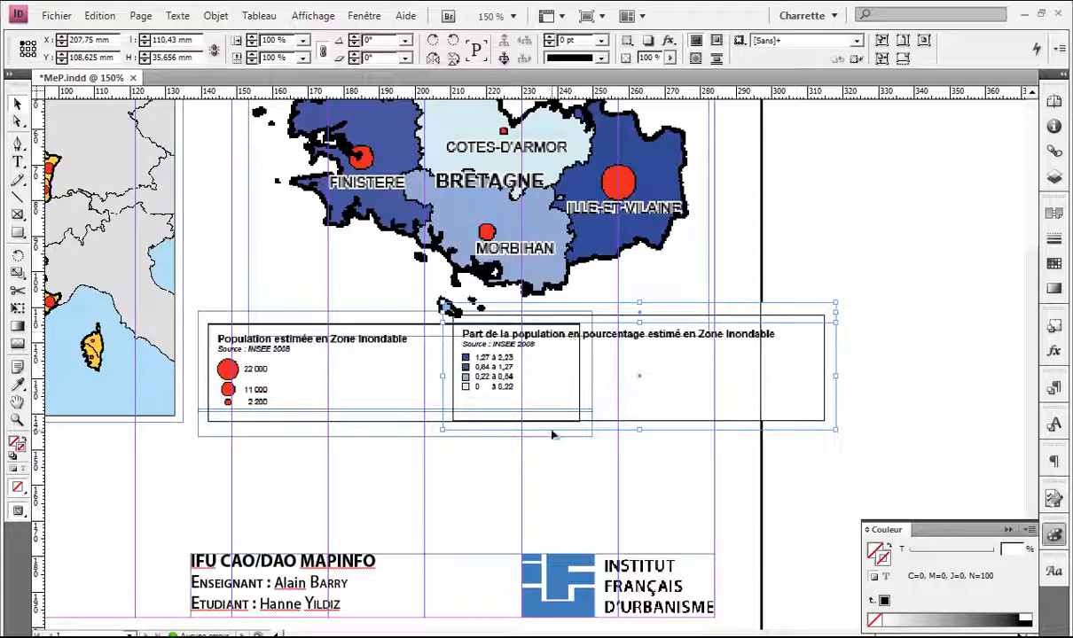
drag(650, 312, 663, 304)
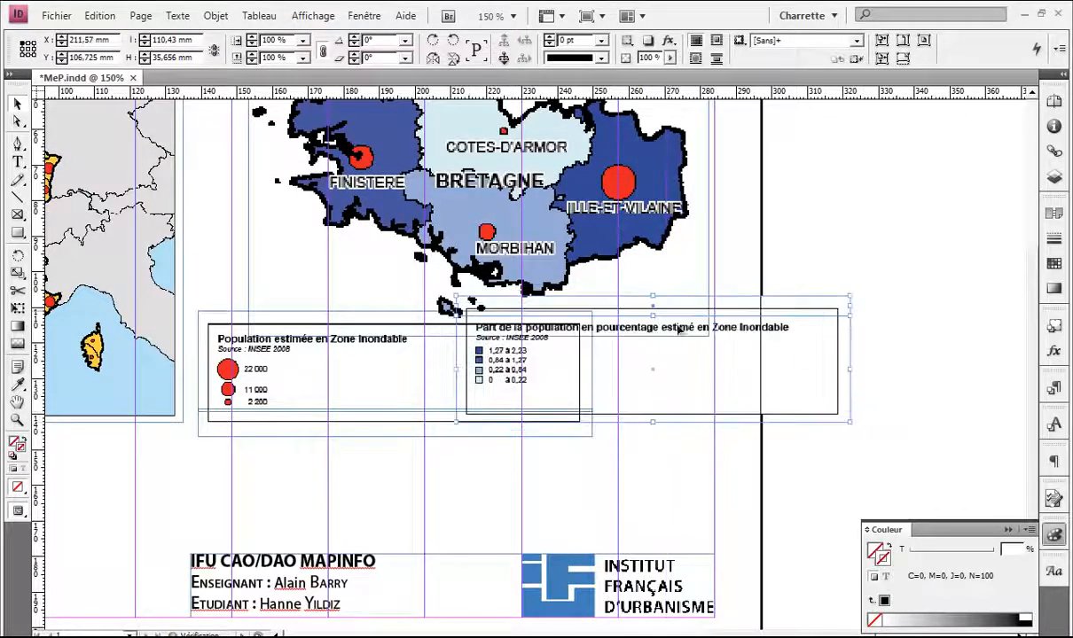
click(359, 420)
click(672, 365)
click(743, 308)
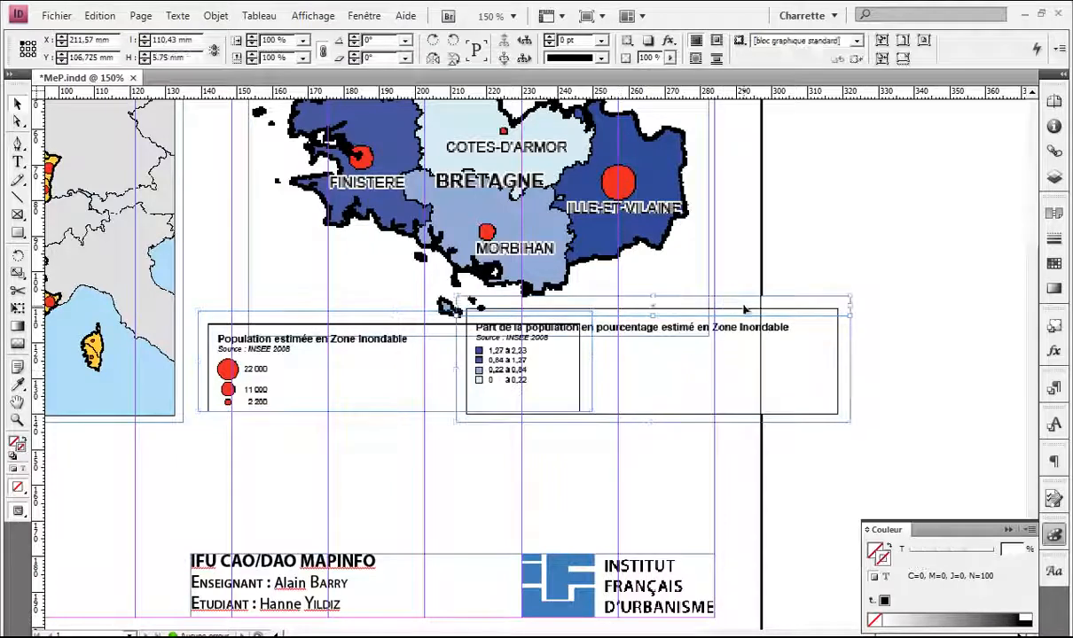
key(Delete)
Step: Crop the population legend's top and left edges, trimming it to 64.65 mm wide
drag(395, 311, 395, 331)
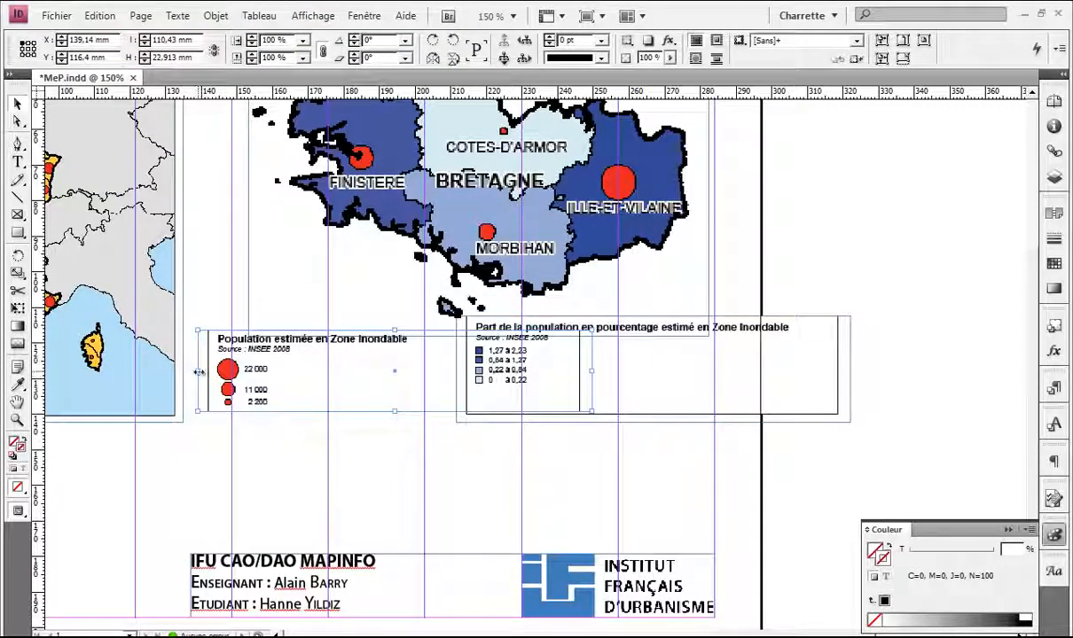
drag(198, 372, 212, 373)
drag(284, 373, 205, 370)
click(529, 402)
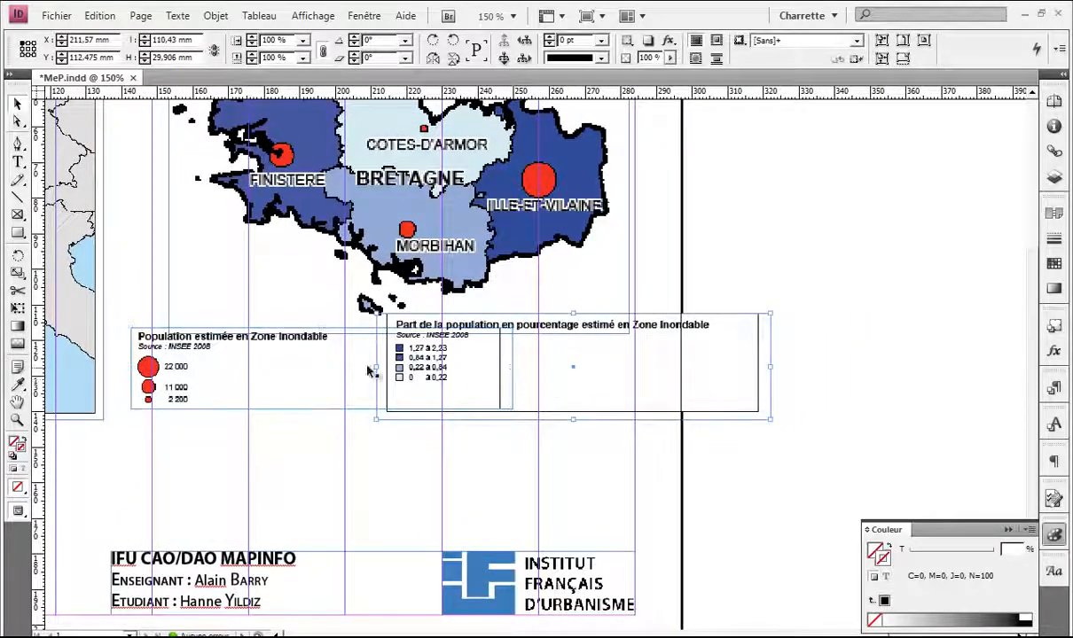
click(371, 371)
drag(513, 370, 361, 370)
Step: Trim the percentage legend to 25.275 mm high and 95.5 mm wide, placing it at X 208 mm
drag(570, 420, 573, 404)
drag(378, 359, 393, 359)
drag(771, 365, 736, 359)
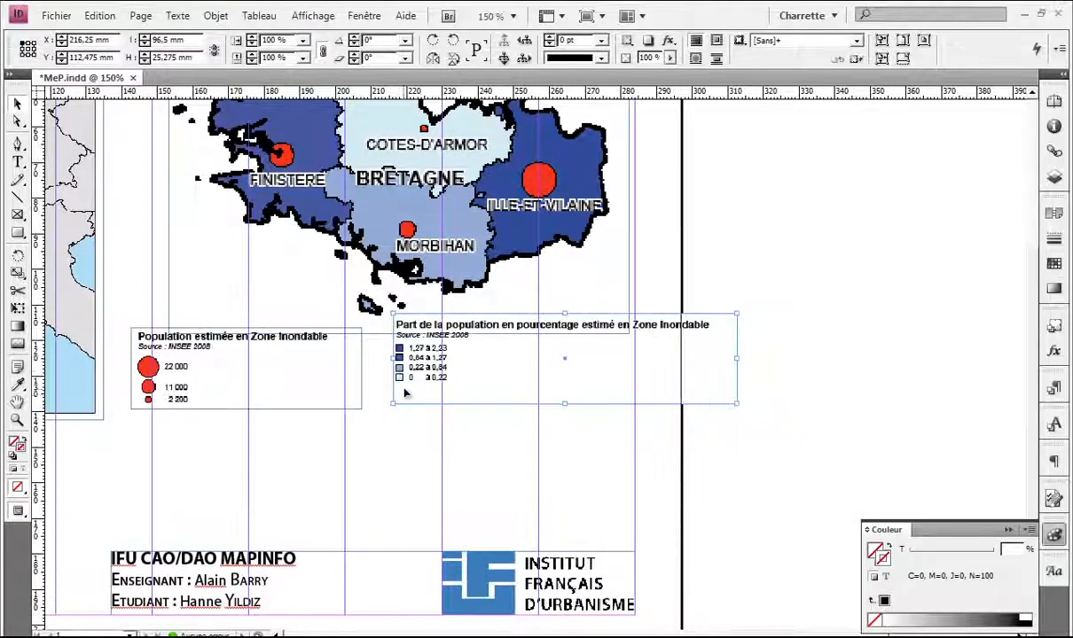
drag(399, 350, 382, 383)
key(ctrl+=)
key(ctrl+=)
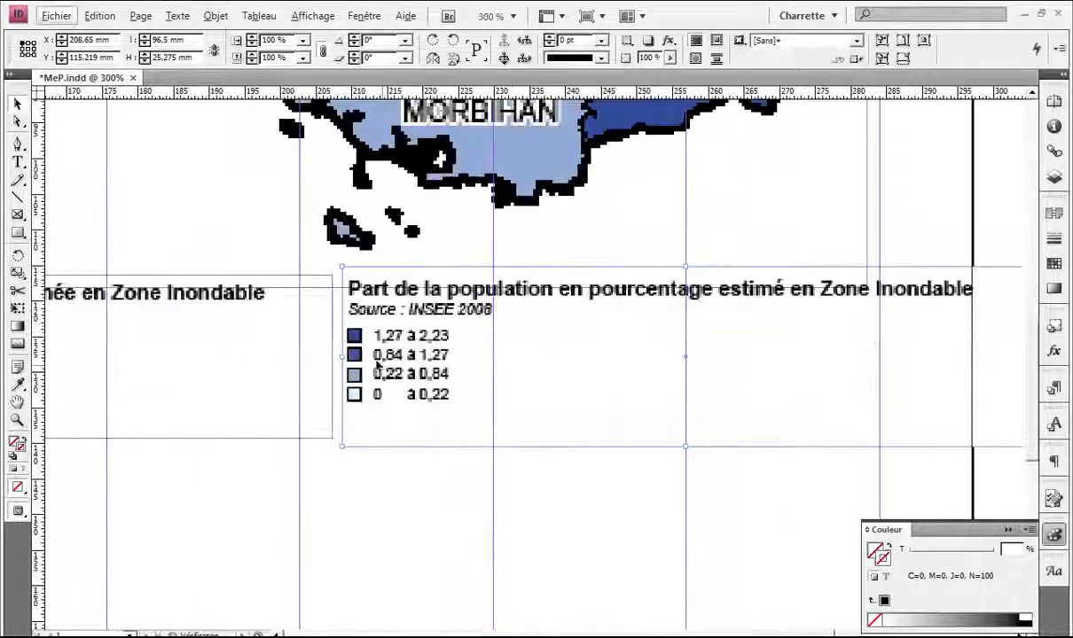
scroll(537, 338, right, 1)
drag(592, 342, 587, 345)
Step: Preview the page without guides and zoom out to see the whole map
click(537, 470)
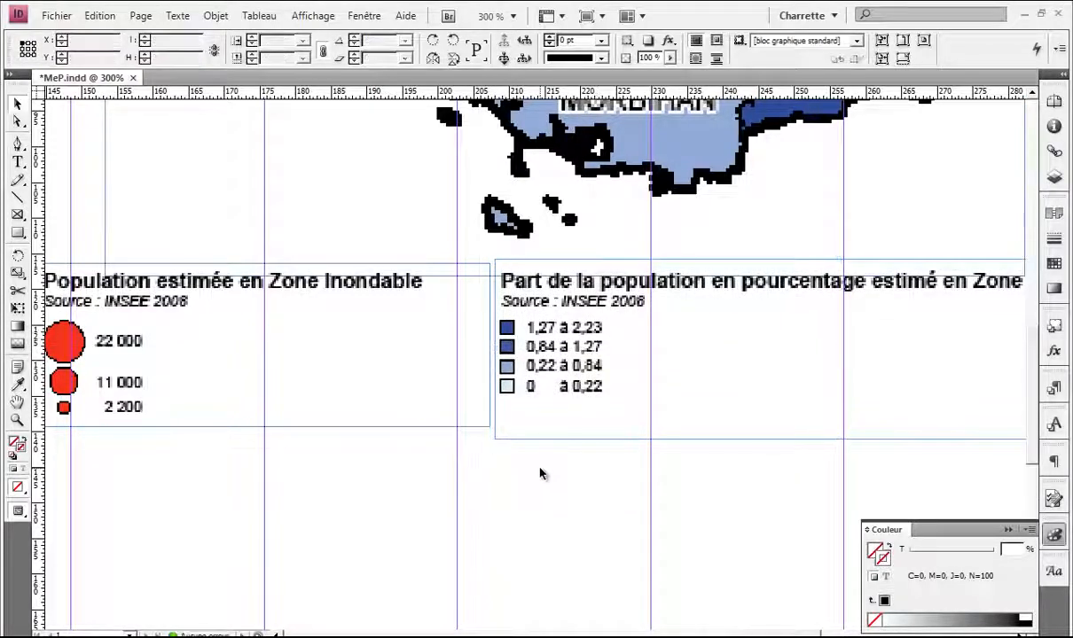
key(w)
key(ctrl+-)
key(ctrl+-)
scroll(523, 432, down, 1)
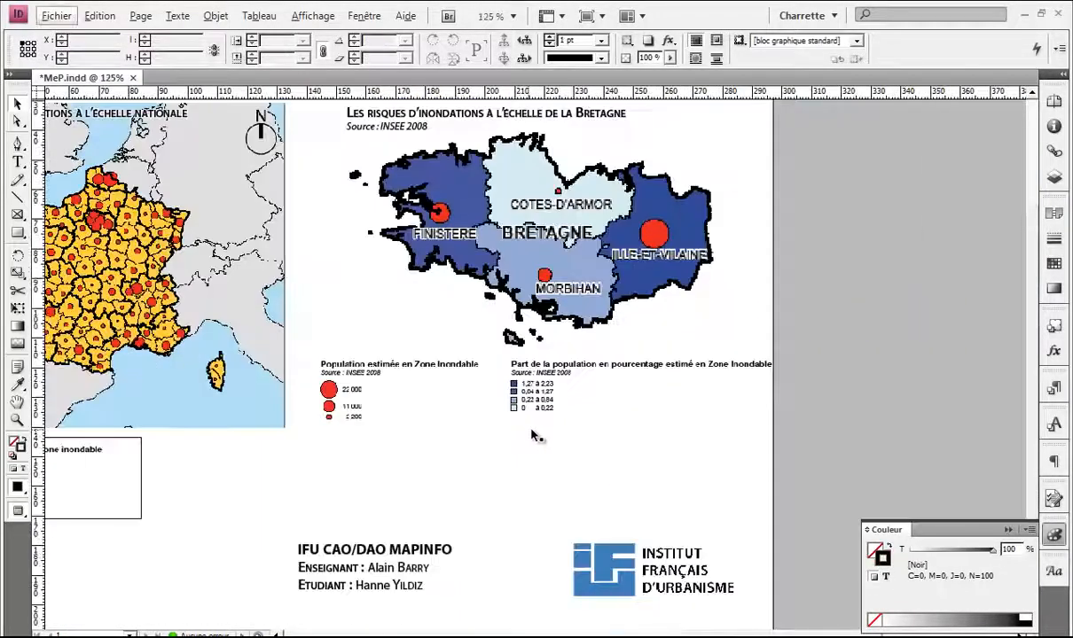
Step: Move the percentage legend left to X 200.5 mm and check it in preview
click(542, 388)
key(w)
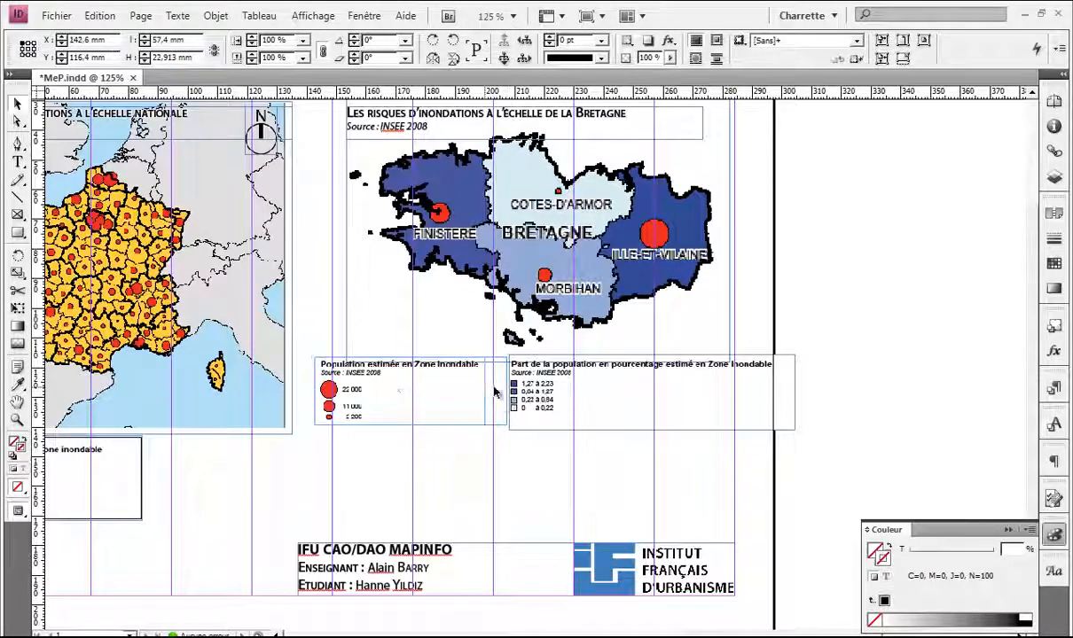
drag(543, 391, 523, 393)
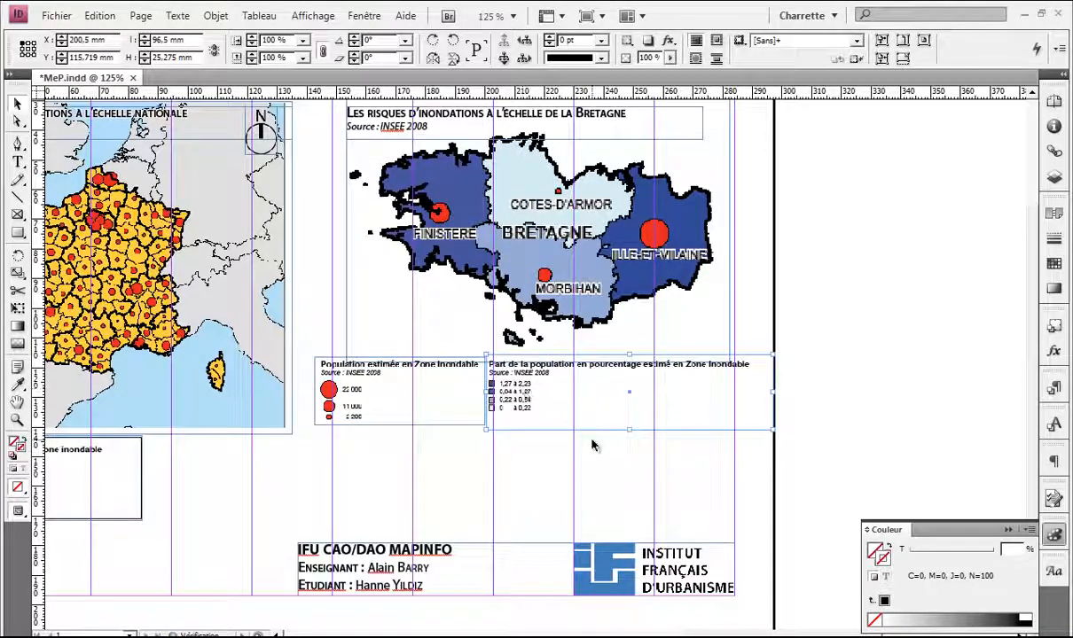
click(543, 453)
key(w)
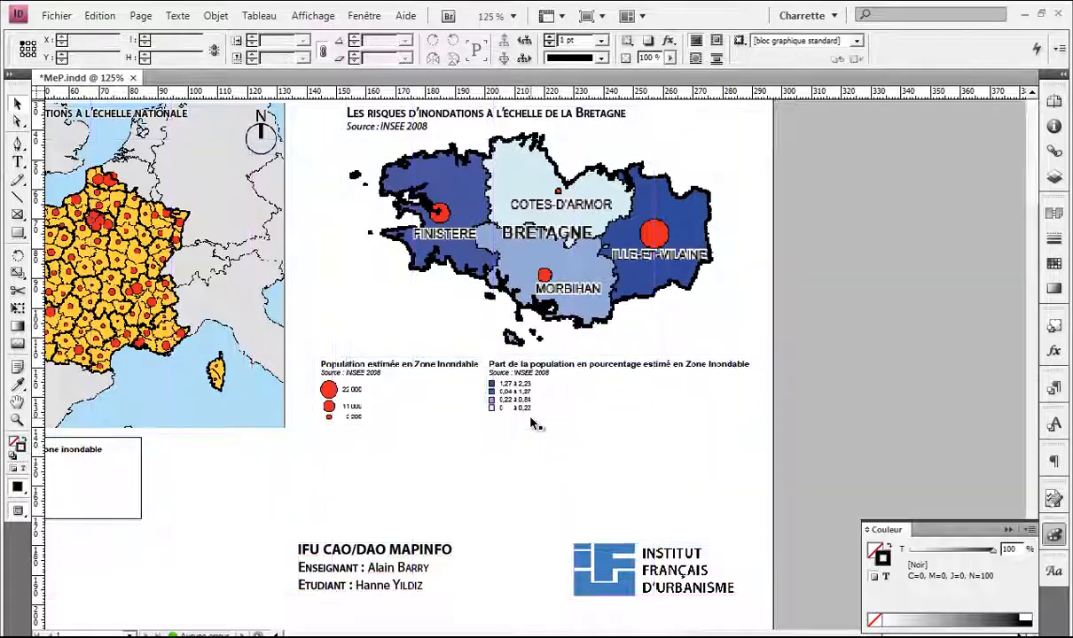
key(w)
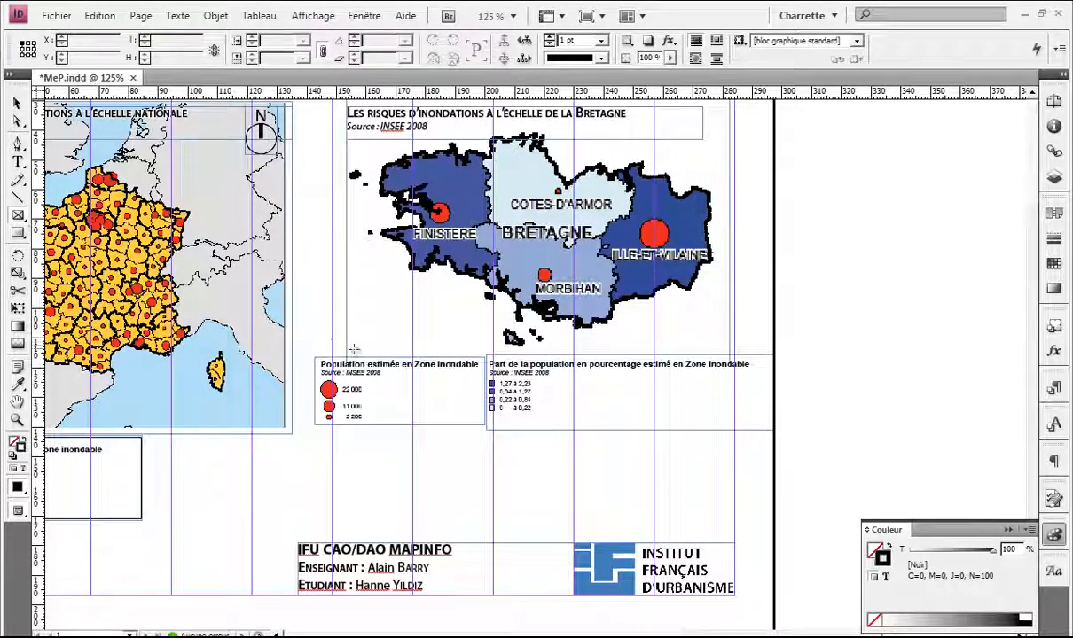
Step: Draw a rectangle around both Bretagne legends and give it a 1 pt black outline
drag(312, 356, 758, 434)
key(slash)
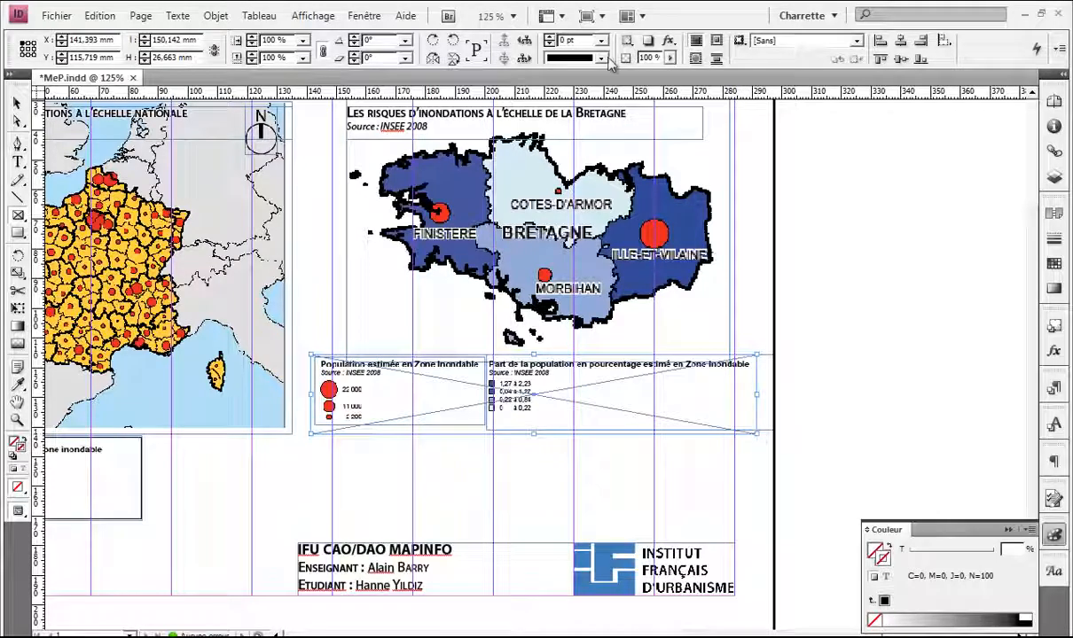
click(601, 40)
click(585, 98)
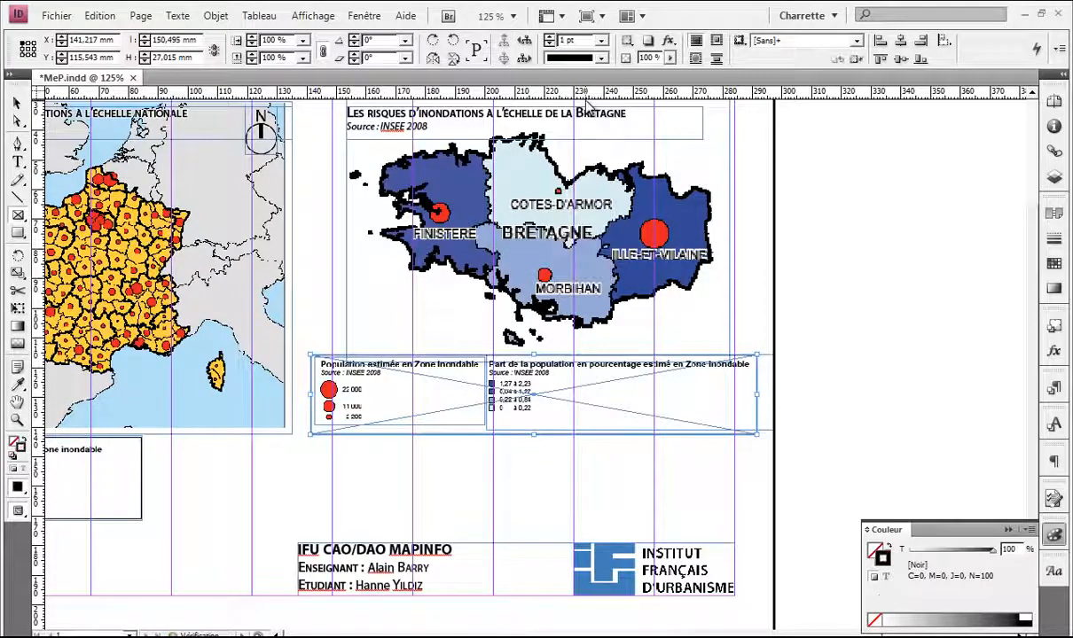
click(749, 256)
Step: Preview the layout without guides and scroll around to inspect the framed legends
key(w)
scroll(578, 363, up, 2)
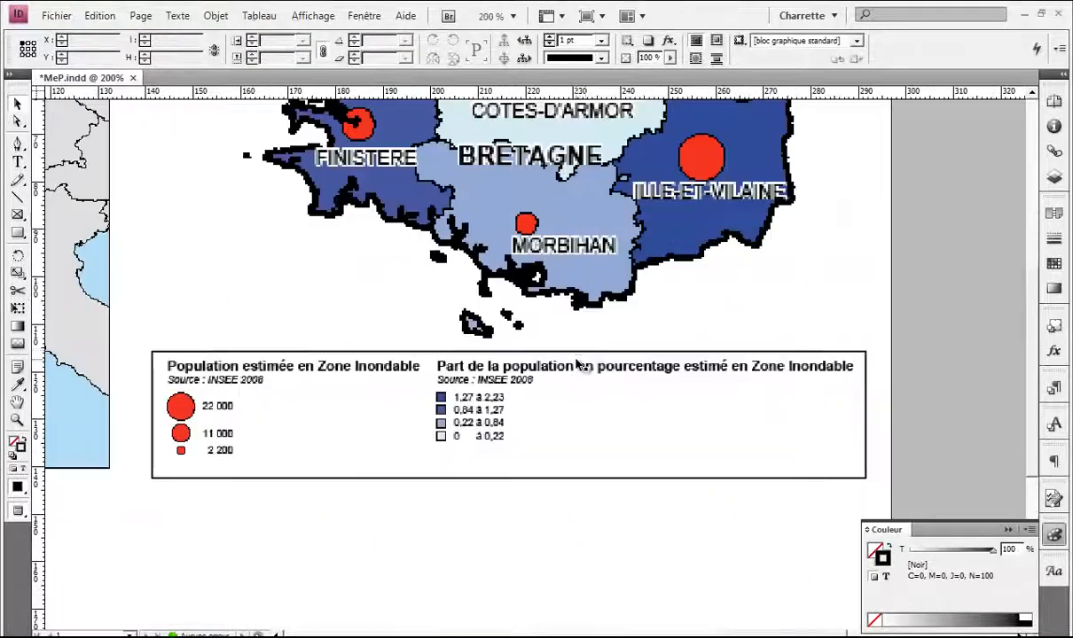
scroll(620, 342, down, 1)
scroll(647, 325, down, 1)
mouse_move(489, 323)
mouse_down()
mouse_move(588, 325)
mouse_move(482, 312)
mouse_up()
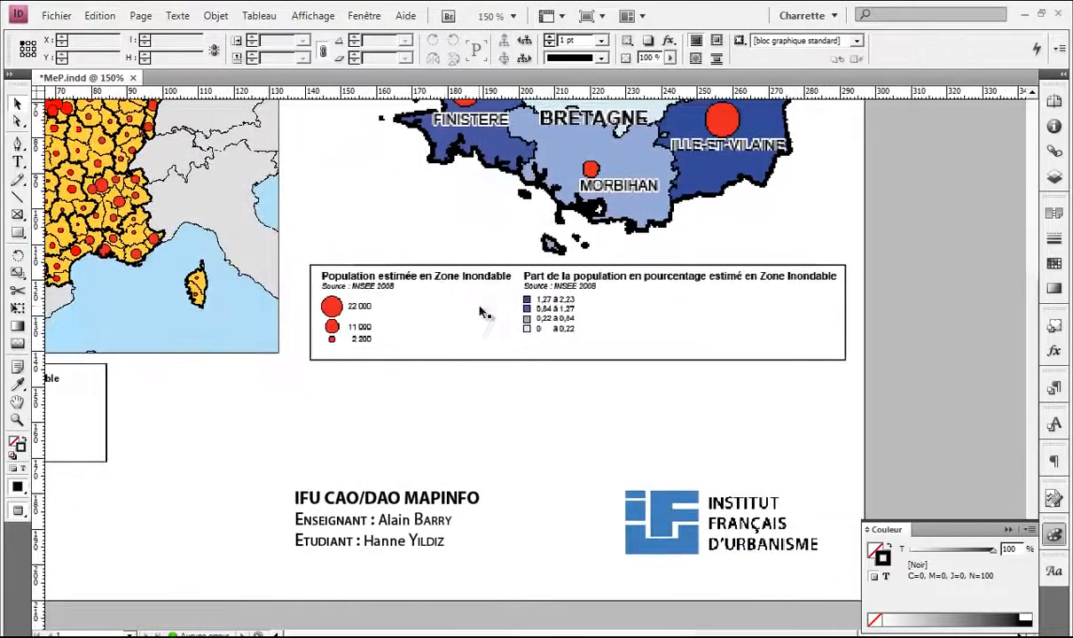
scroll(568, 323, down, 1)
scroll(570, 323, up, 2)
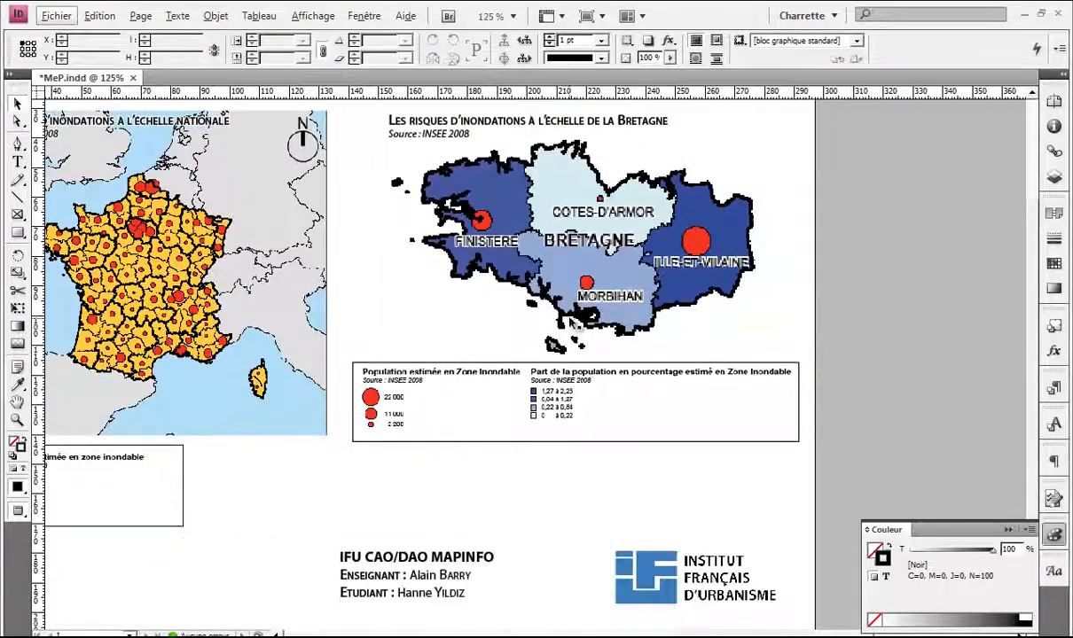
scroll(572, 322, down, 1)
scroll(572, 322, down, 2)
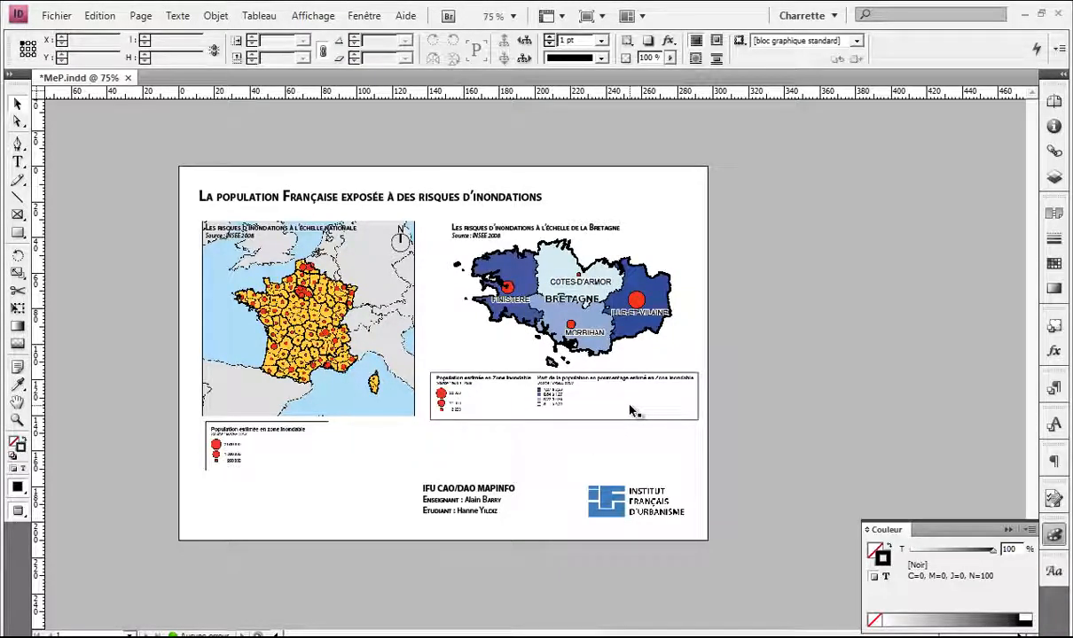
Step: Save the layout with Ctrl+S and switch to the iddt-risques-inondations-population-1211 spreadsheet
key(ctrl+s)
click(324, 439)
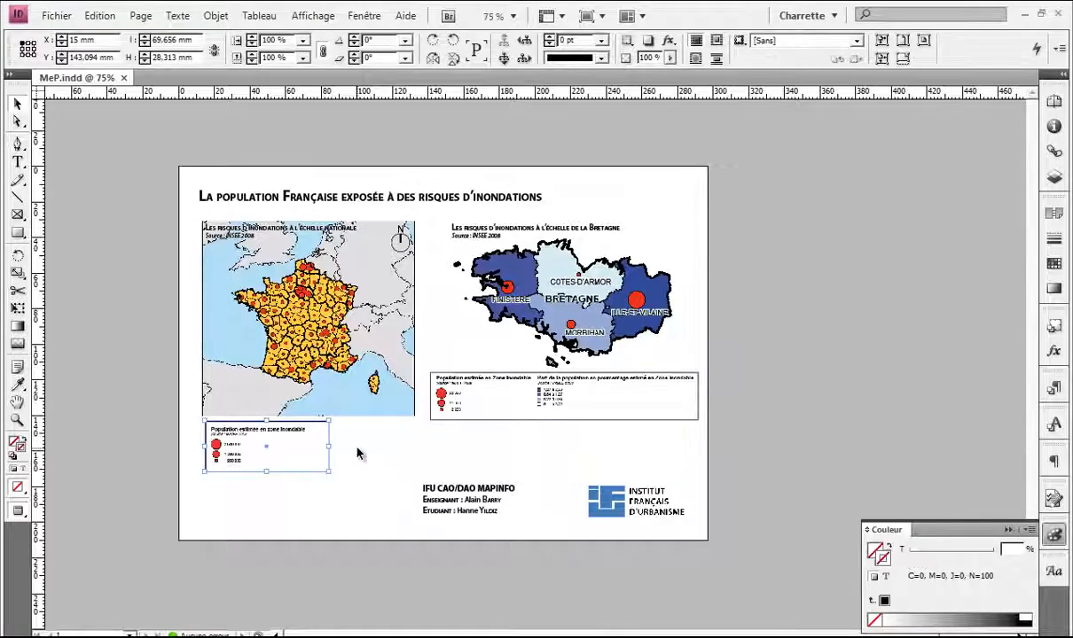
key(ctrl+=)
key(alt+Tab)
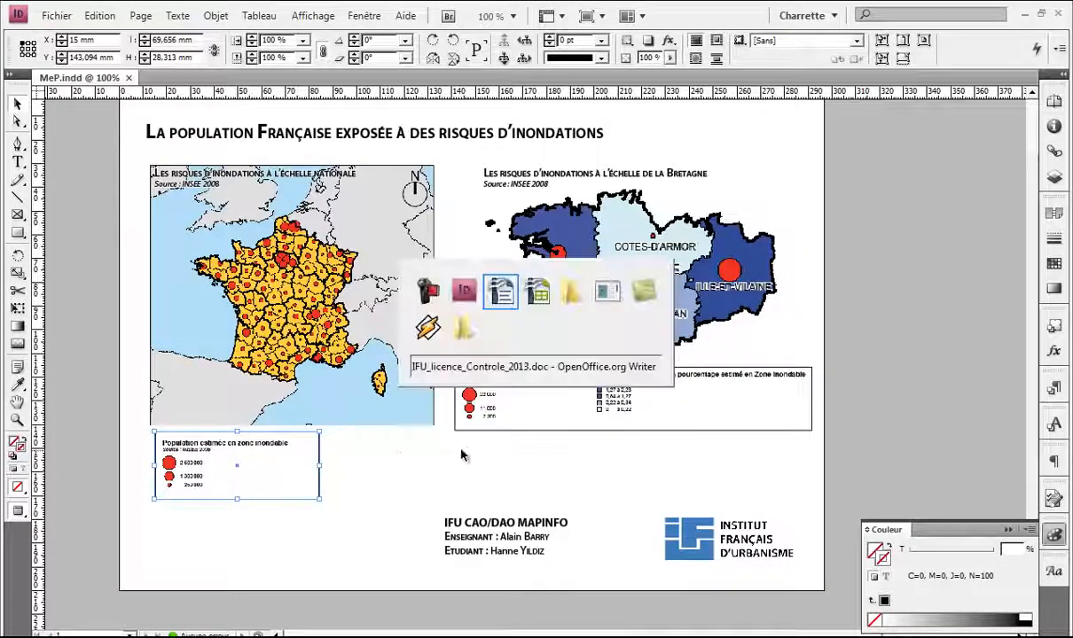
key(alt+Tab)
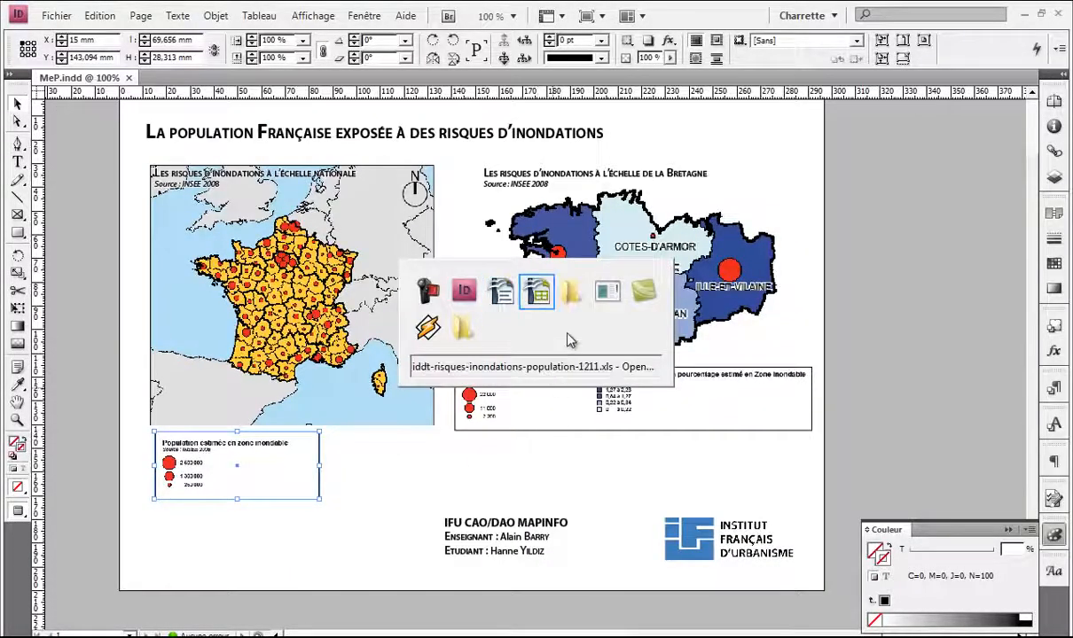
key(alt+Tab)
key(alt+Tab)
key(alt+Tab)
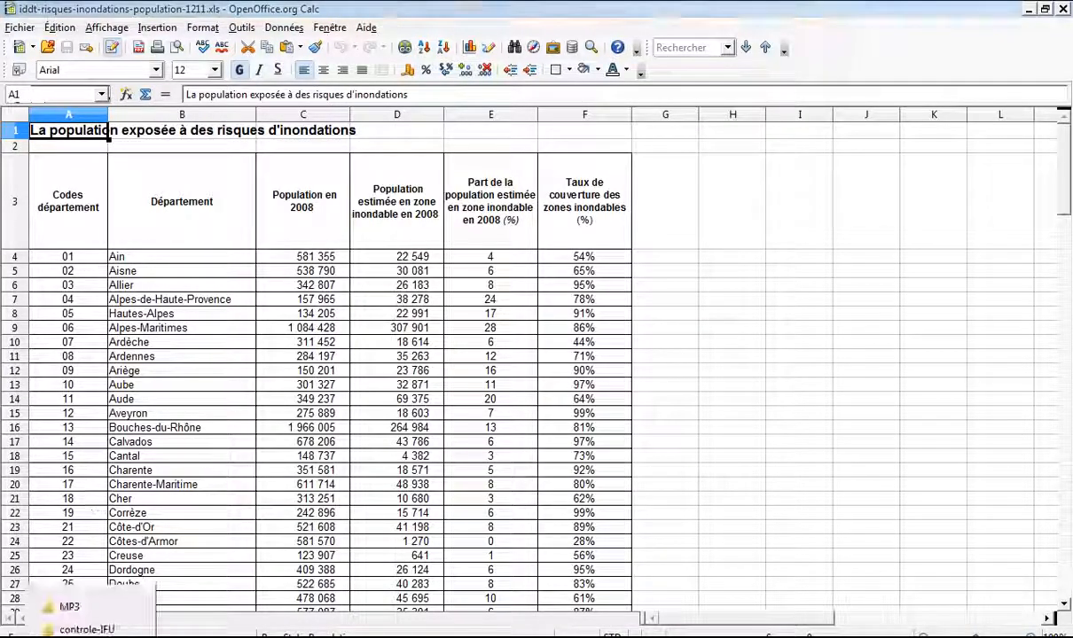
Step: Open Region_Bretagne.xls in Calc from the controle-IFU Explorer folder
click(62, 625)
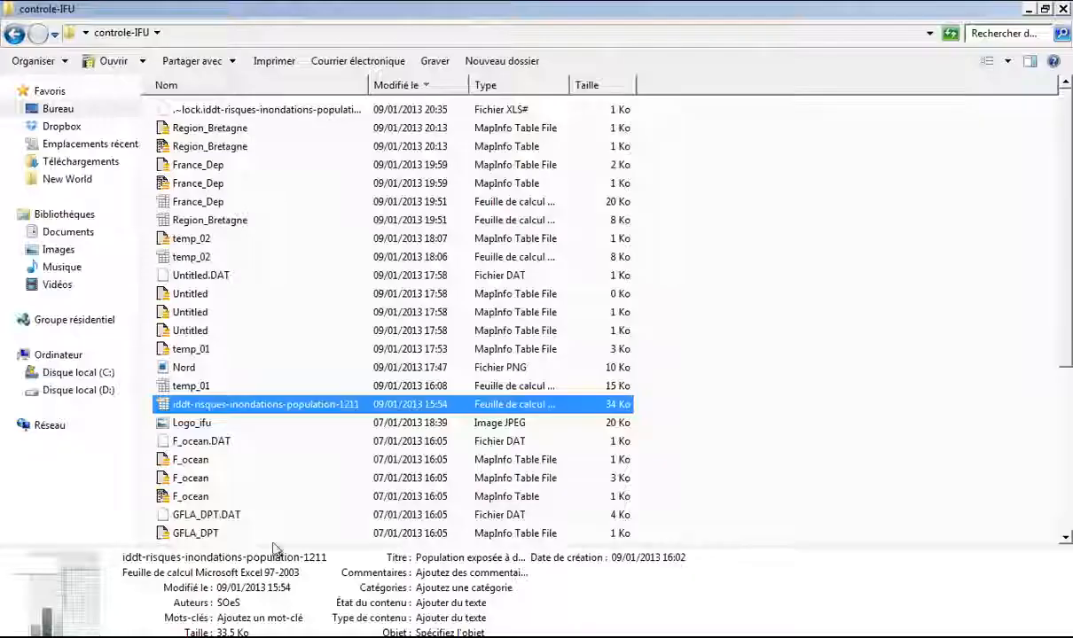
click(227, 388)
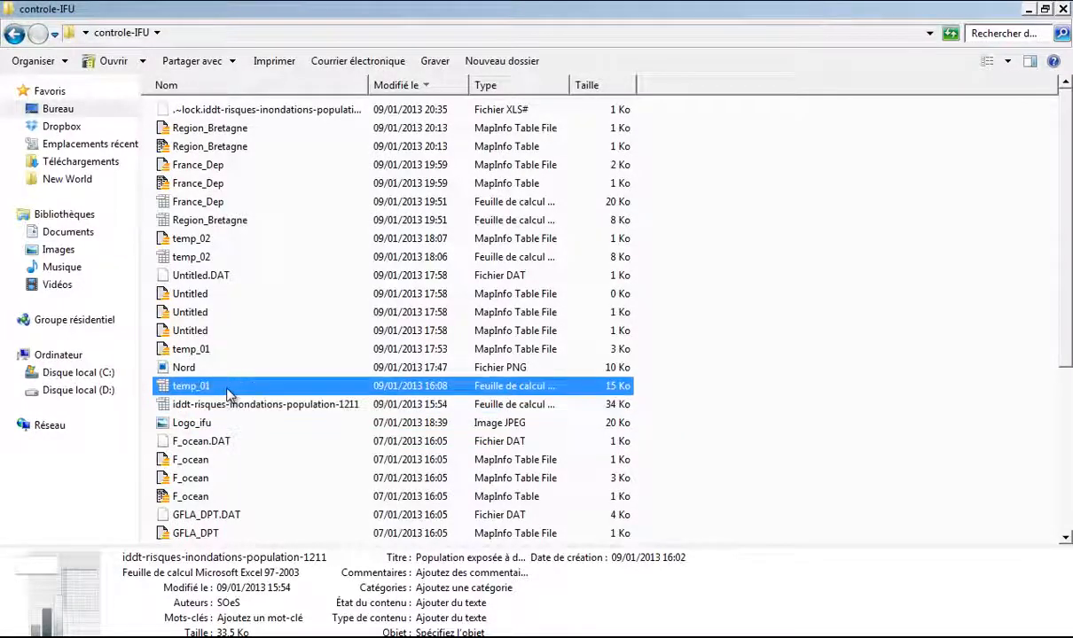
double_click(224, 220)
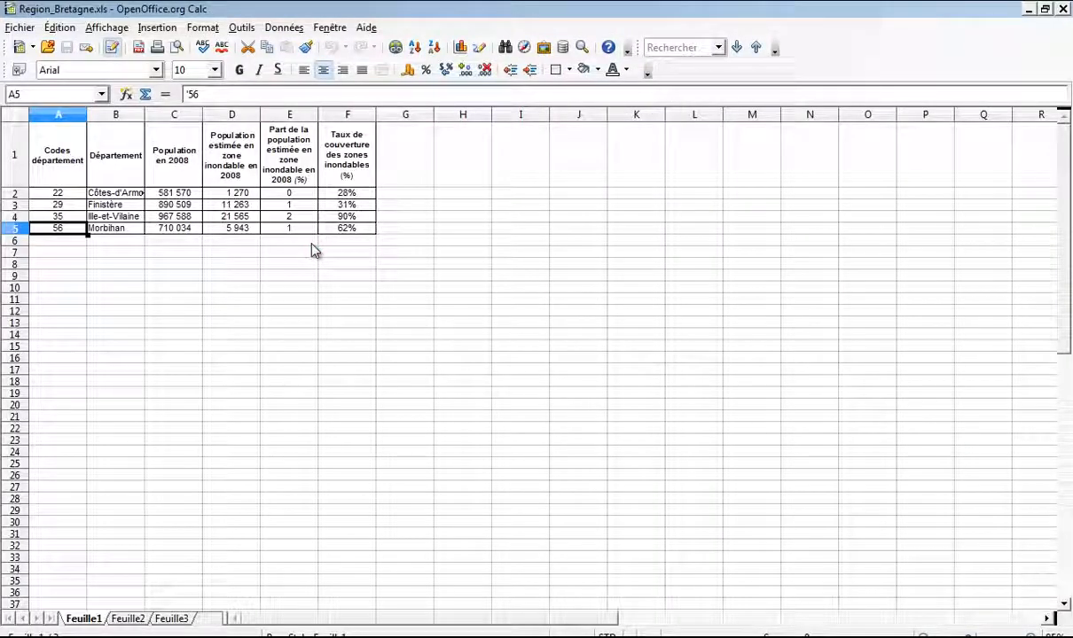
click(1055, 621)
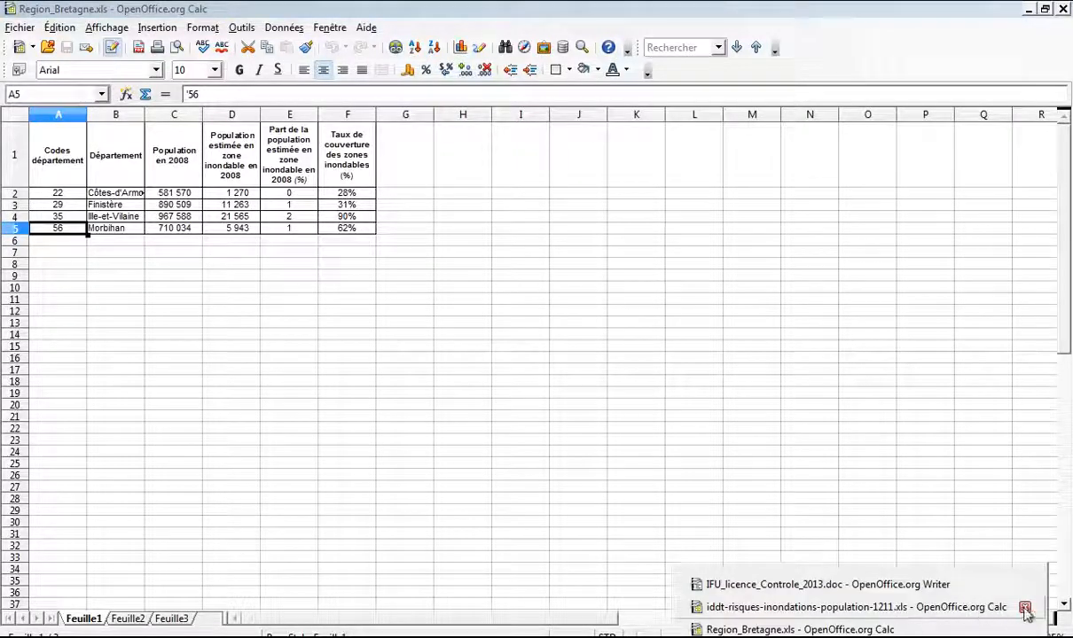
Step: Close the iddt-risques spreadsheet and look at the example map in the Writer assignment
click(1025, 609)
click(900, 606)
scroll(685, 405, up, 20)
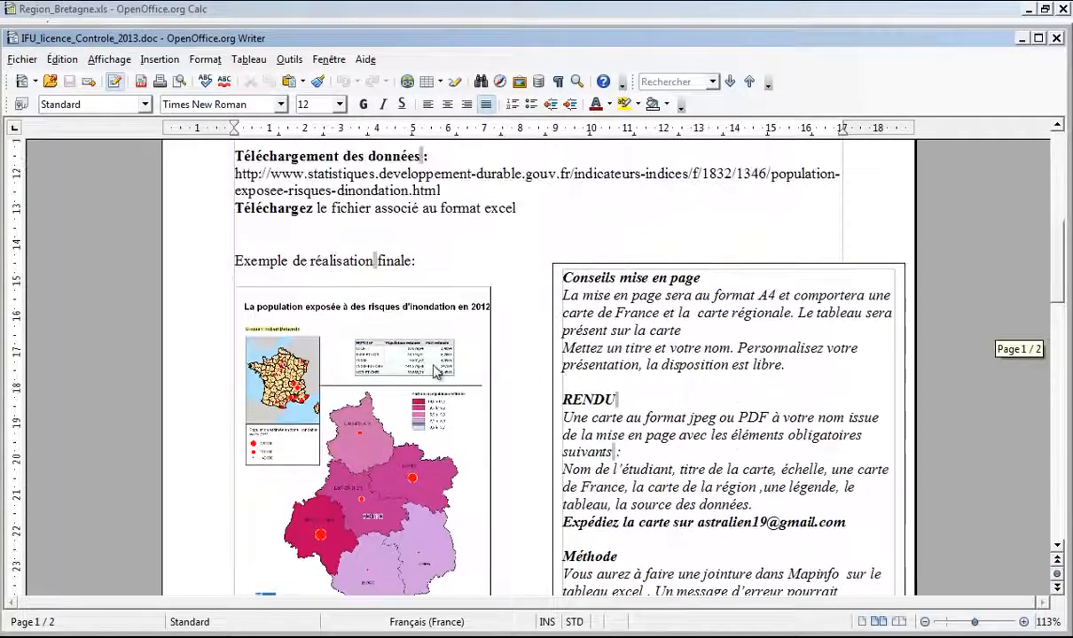
scroll(470, 355, down, 2)
click(413, 275)
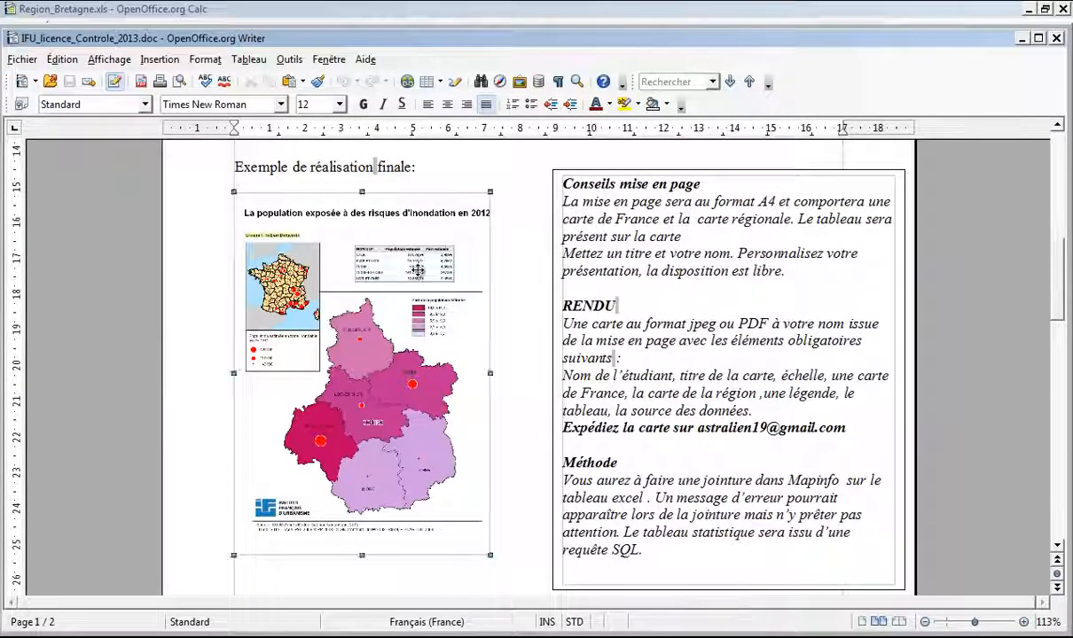
Step: Switch back to Region_Bretagne.xls and start a selection at header cell A1
key(alt)
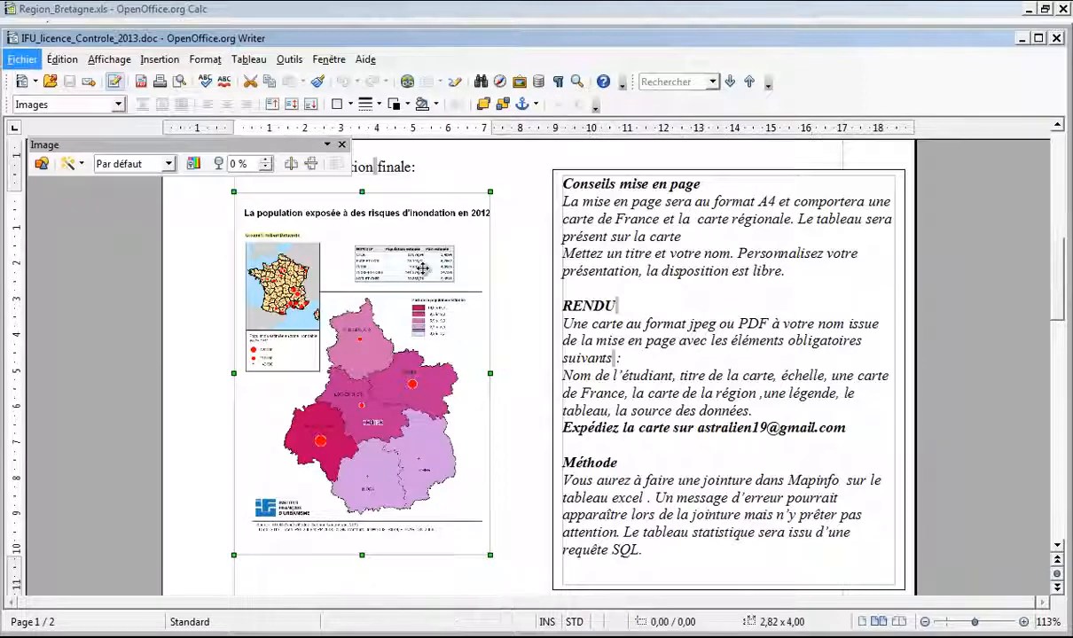
key(alt+Tab)
click(68, 163)
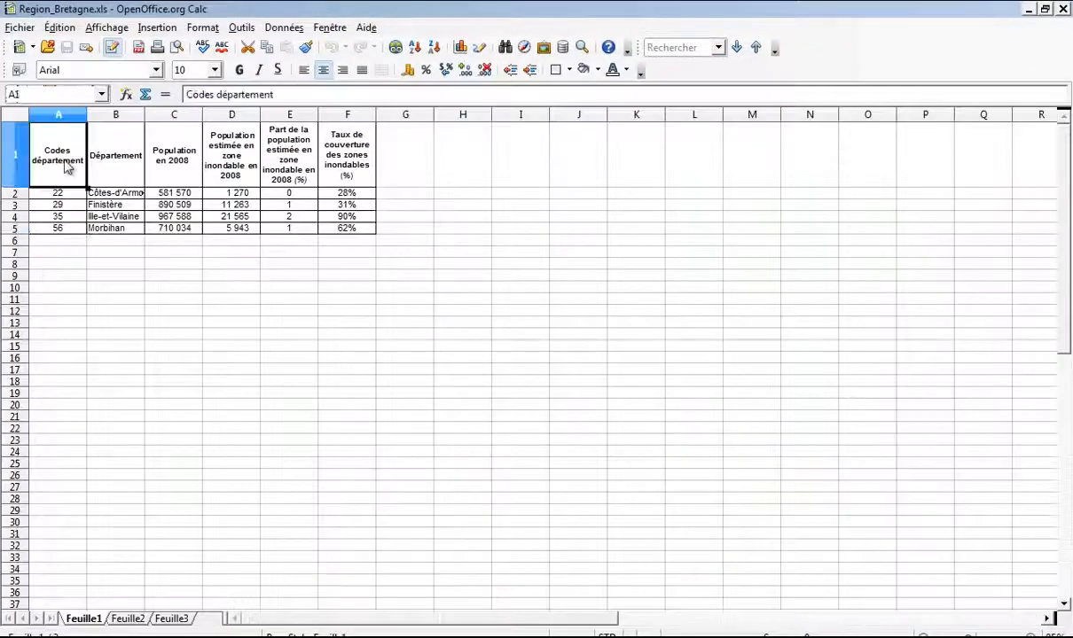
Step: Give the header cells A1:F1 a Gris 40% background
shift+click(333, 185)
right_click(336, 183)
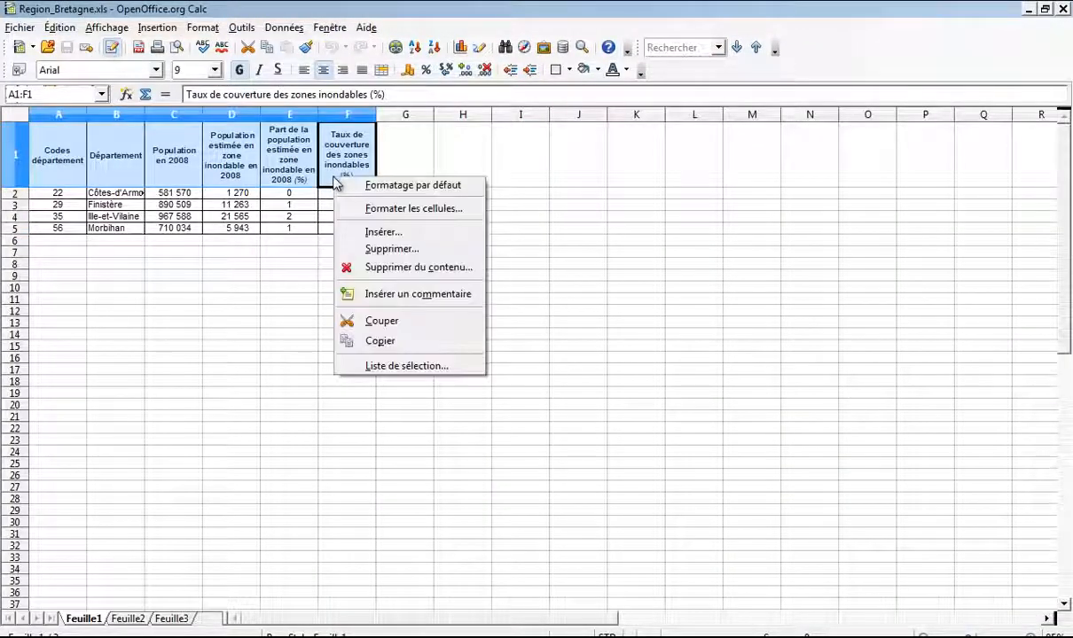
click(369, 206)
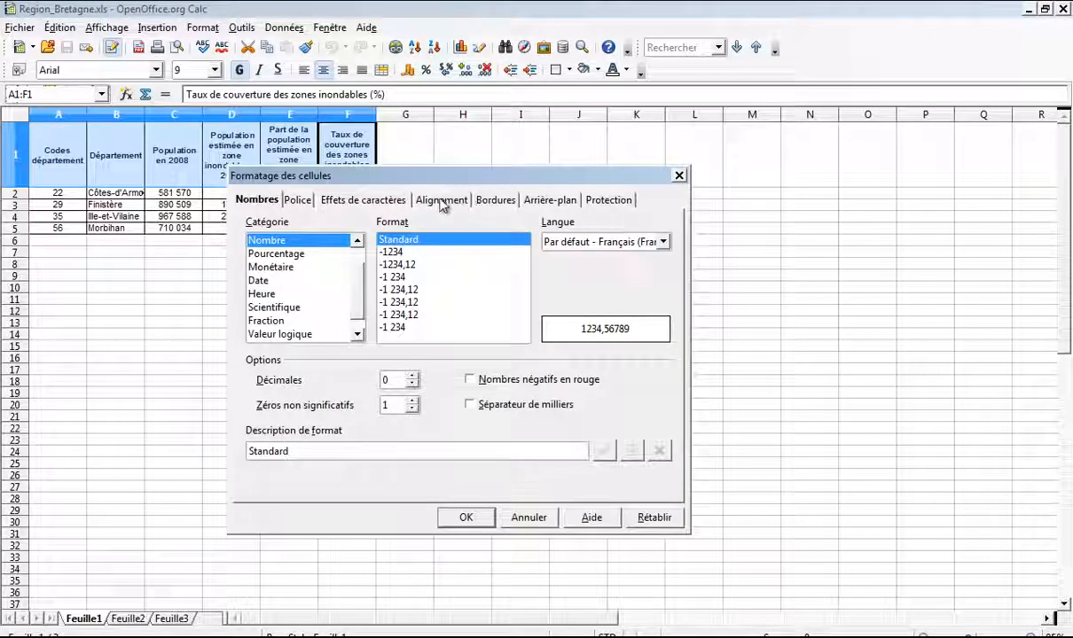
click(552, 203)
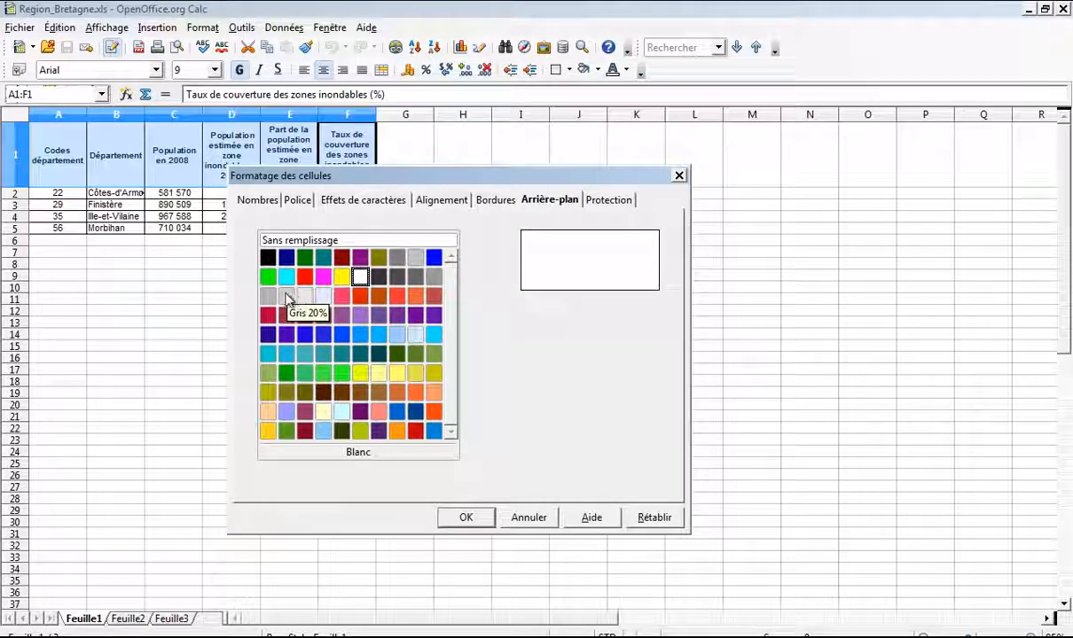
click(429, 277)
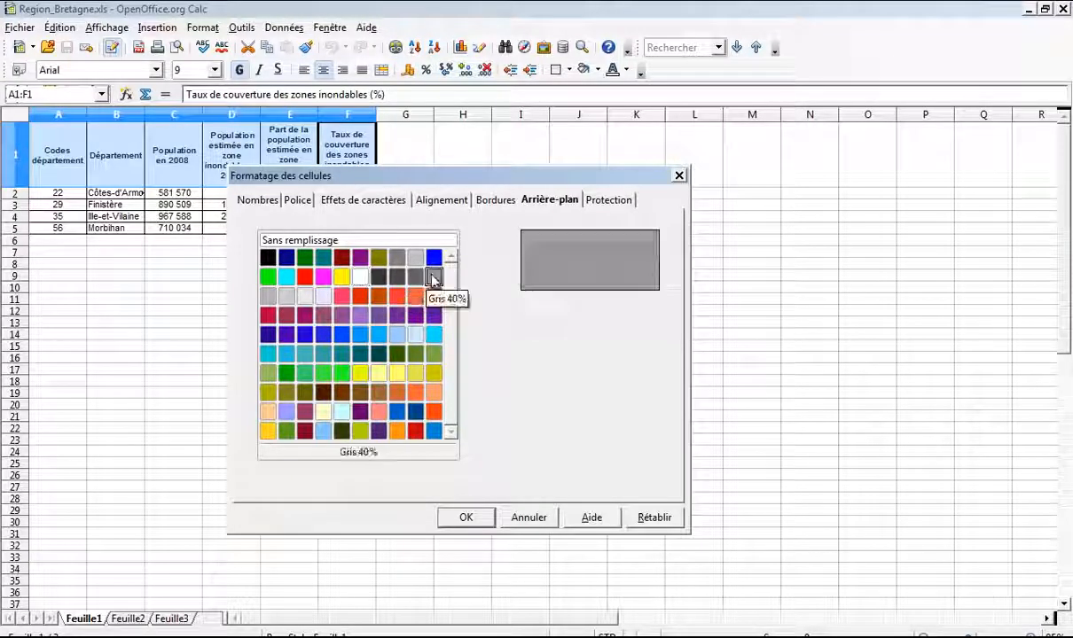
click(464, 517)
click(399, 176)
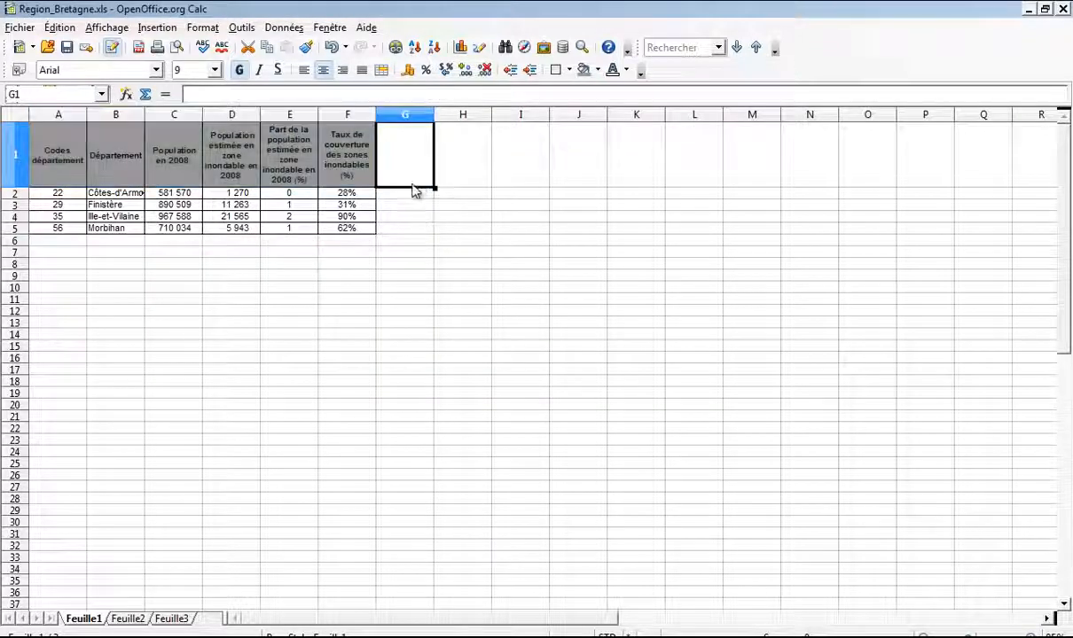
Step: Select the Côtes-d'Armor and Ille-et-Vilaine rows, open background settings, then cancel
click(58, 193)
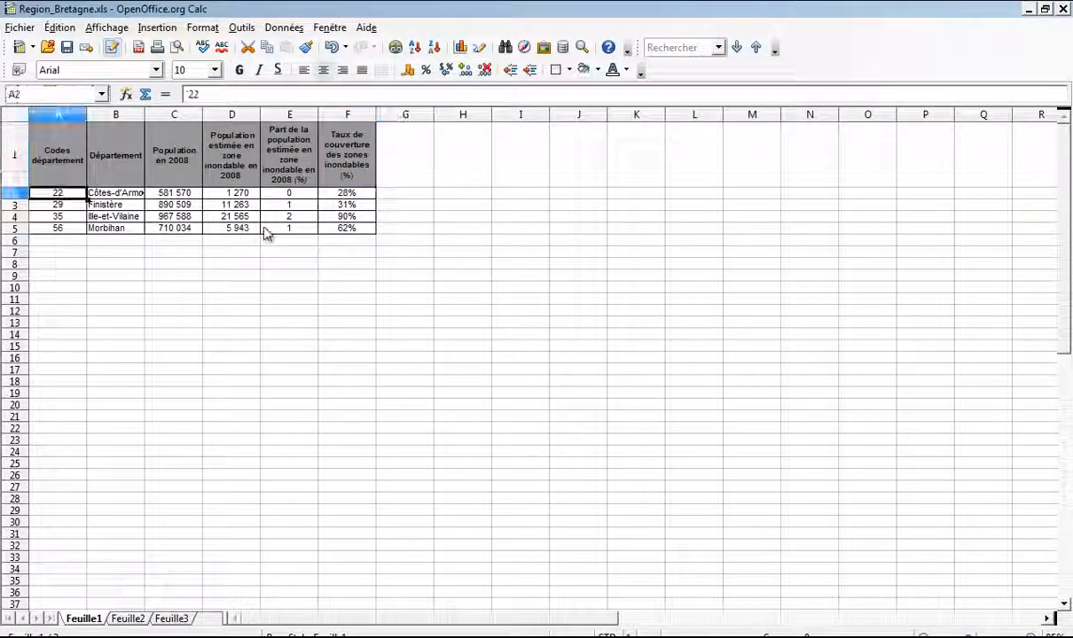
shift+click(341, 195)
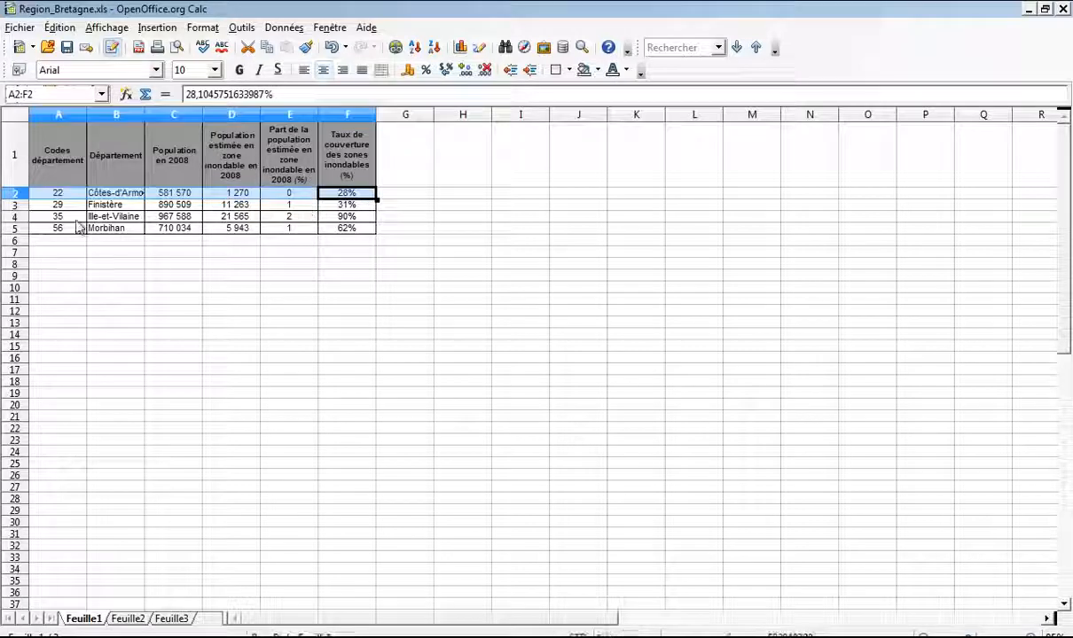
ctrl+click(59, 217)
shift+click(345, 216)
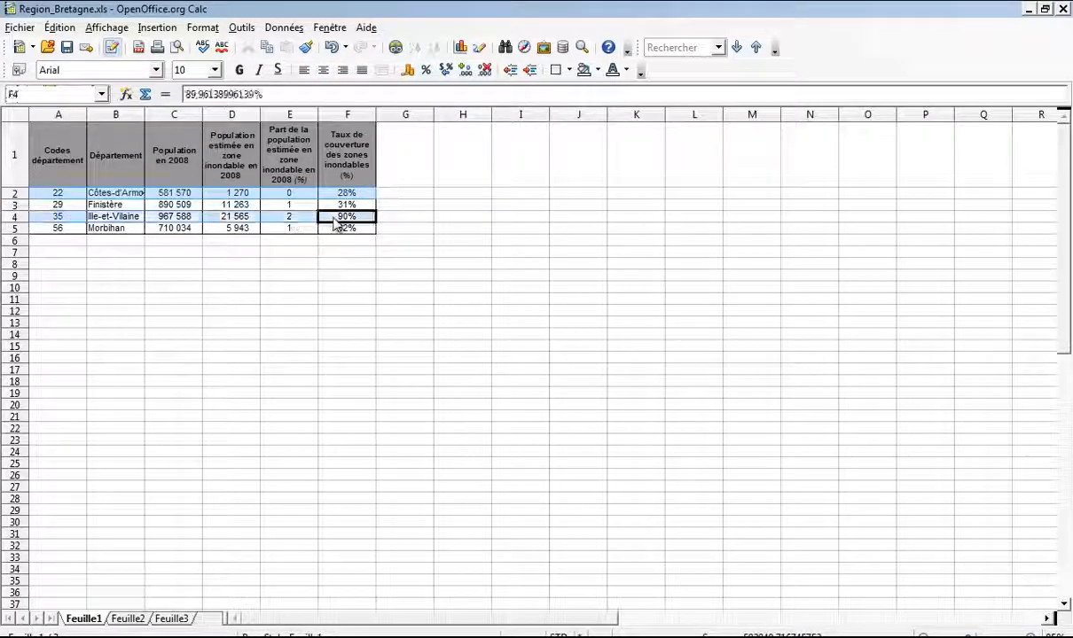
right_click(64, 193)
click(108, 225)
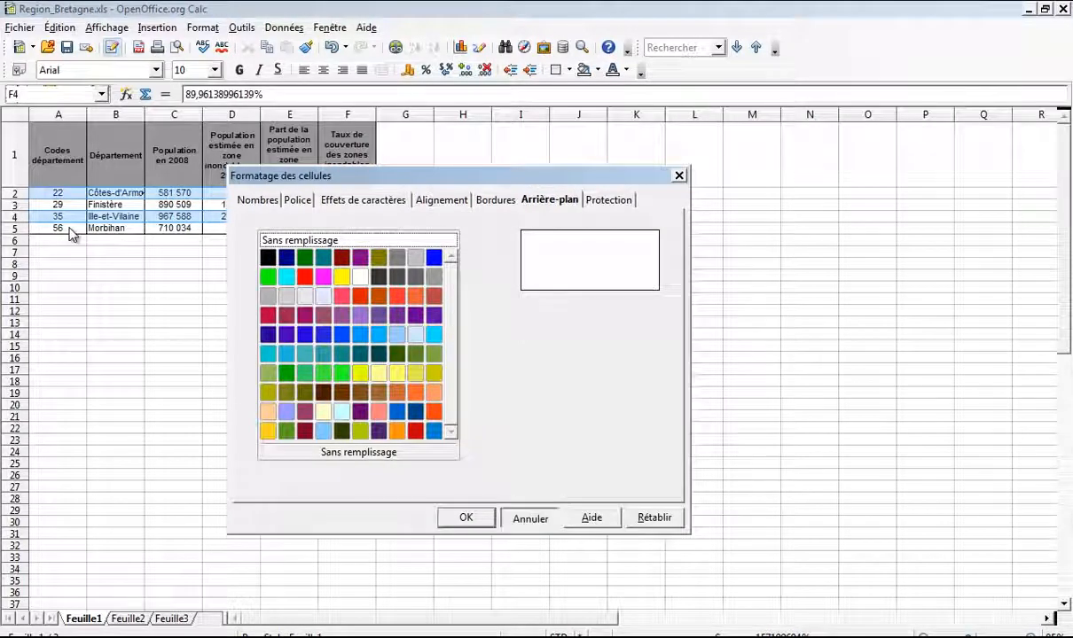
key(Escape)
Step: Shade the Morbihan and Finistère rows (A5:F5, A3:F3) with a Gris 20% background
drag(71, 230, 344, 231)
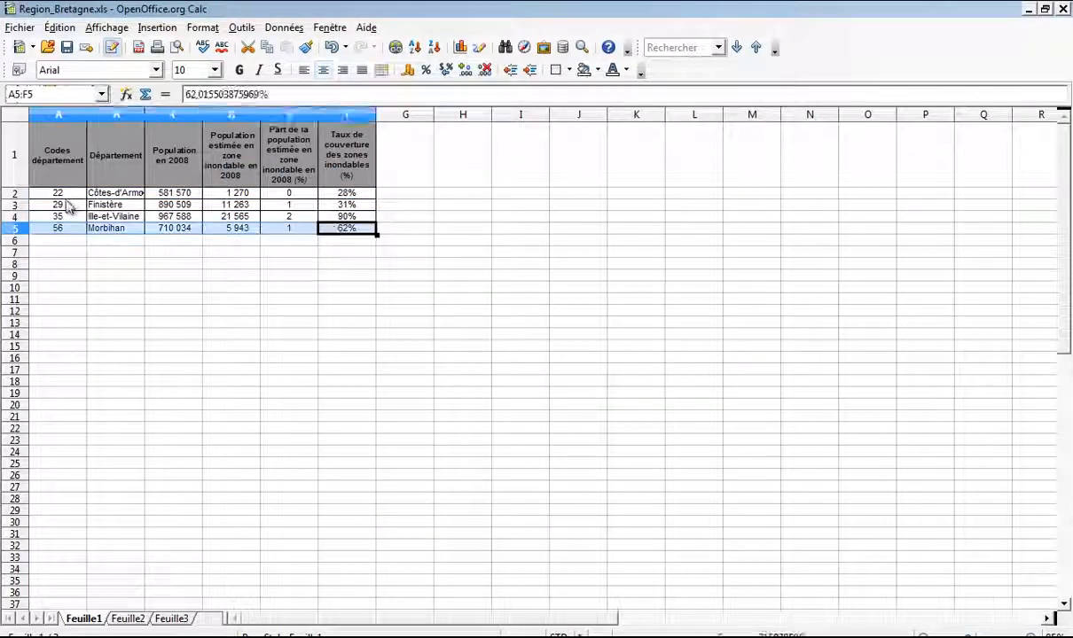
drag(66, 204, 315, 206)
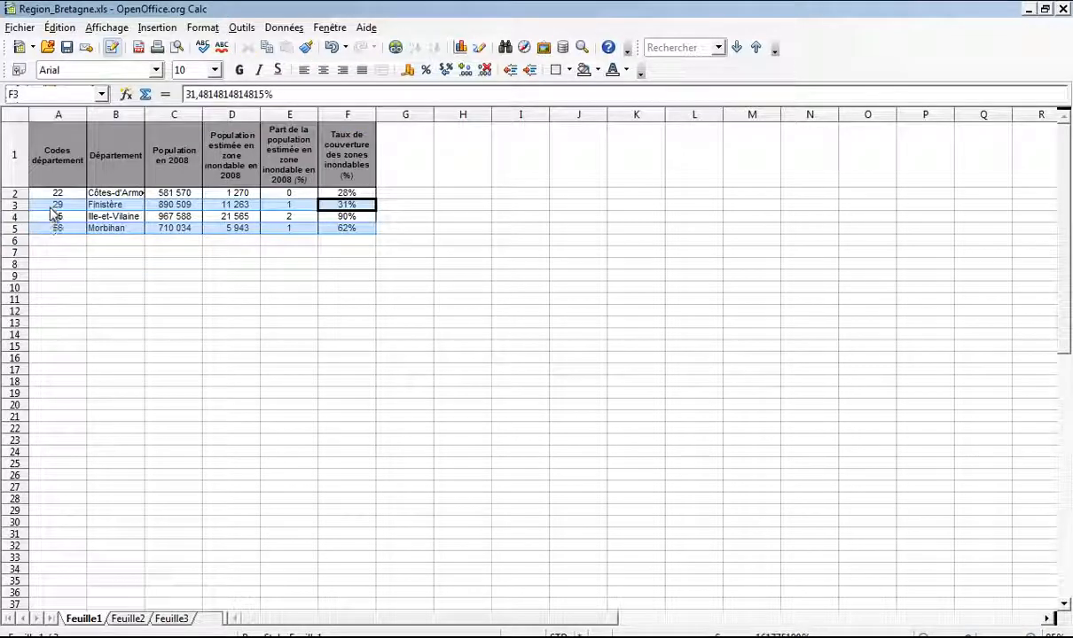
right_click(51, 208)
click(118, 241)
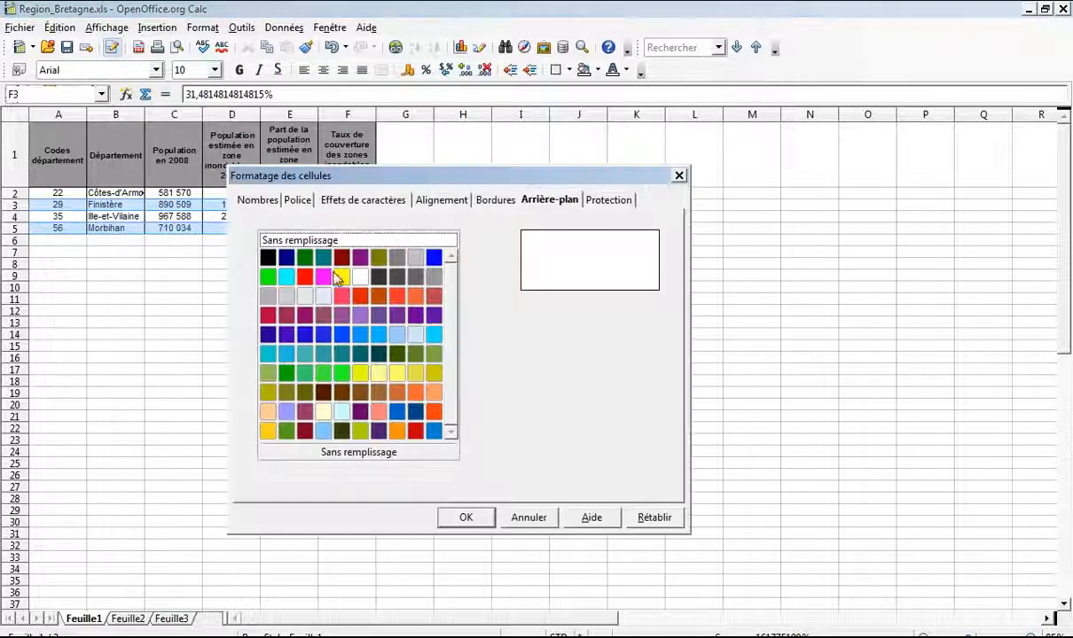
click(290, 297)
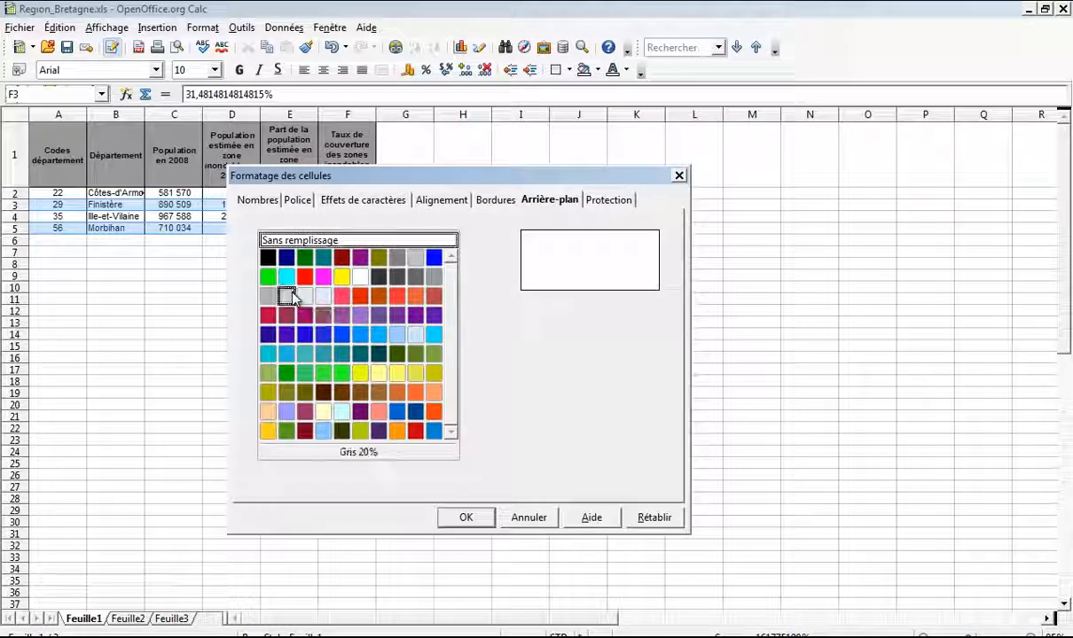
click(467, 519)
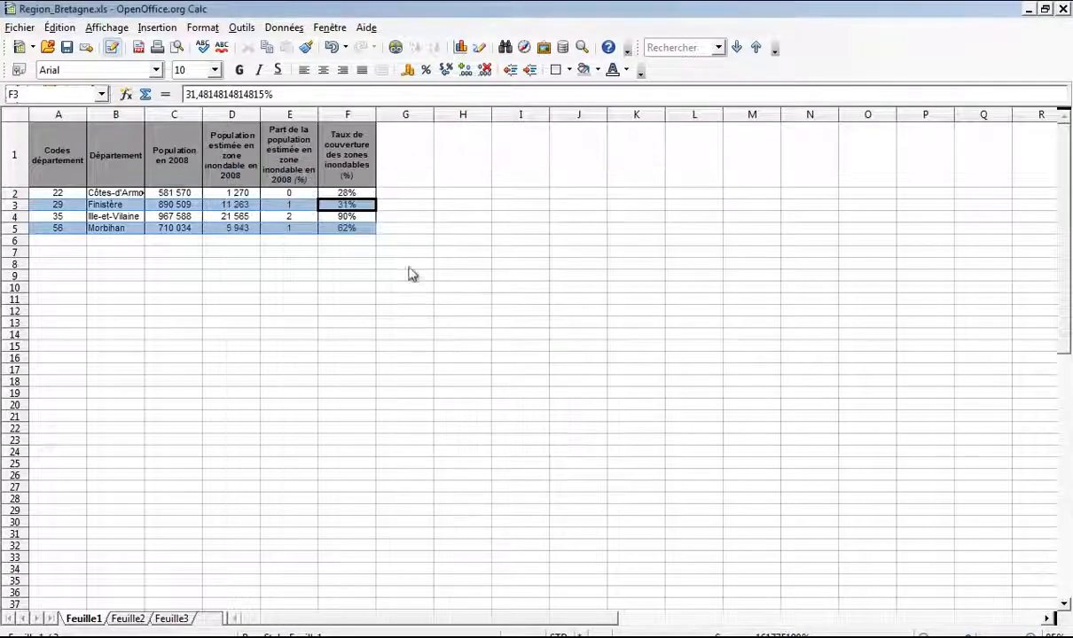
click(399, 264)
drag(73, 169, 345, 232)
Step: Apply 2,50 pt and 4,00 pt black border lines to the outer and inner edges of A1:F5
right_click(259, 157)
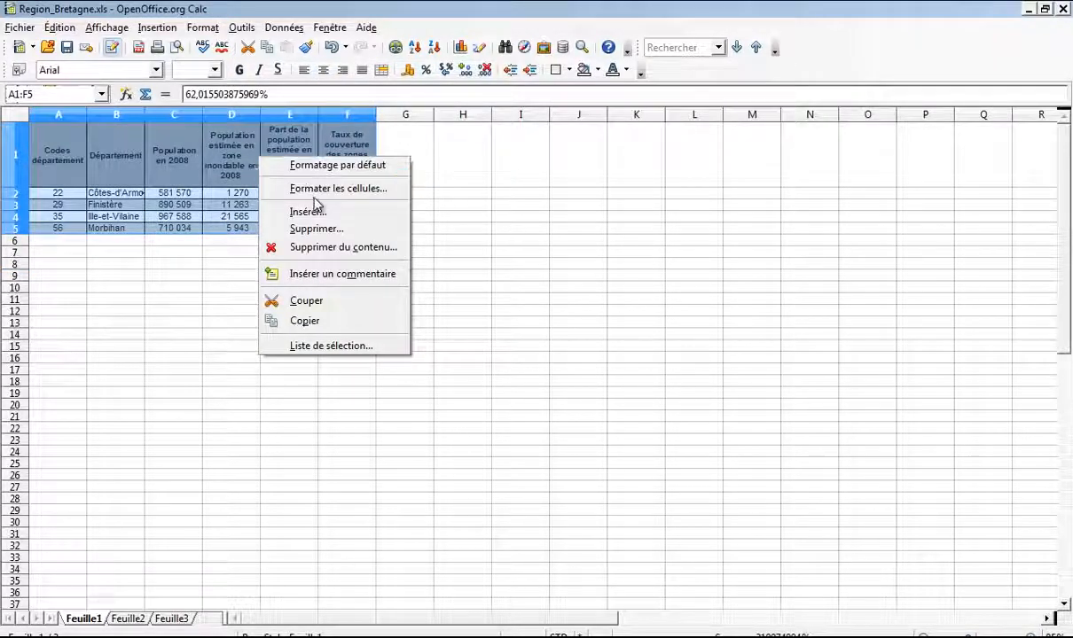
click(306, 189)
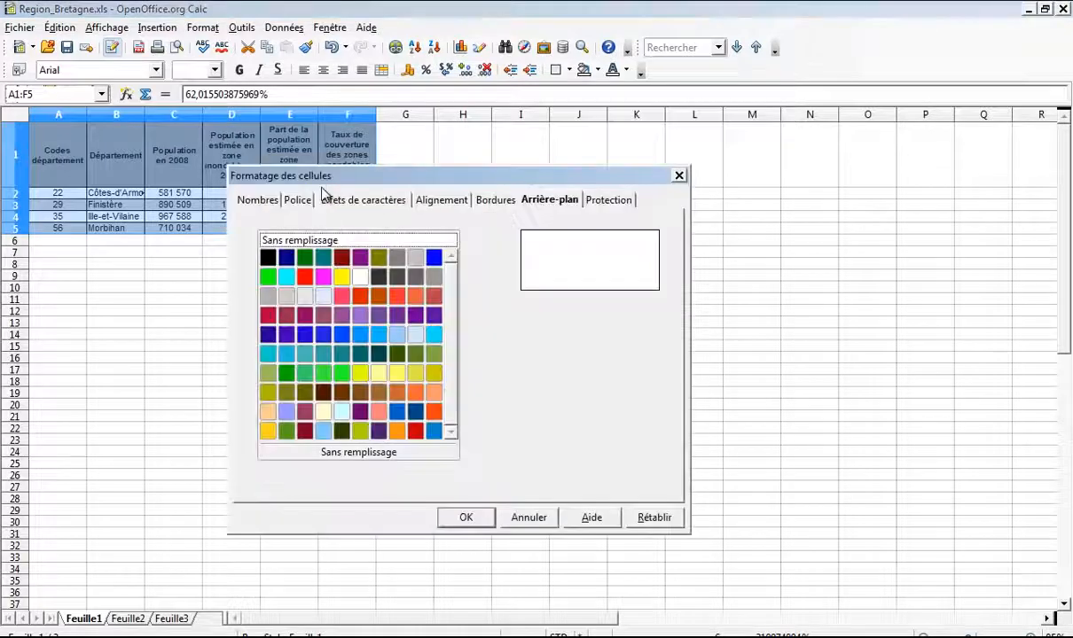
click(486, 201)
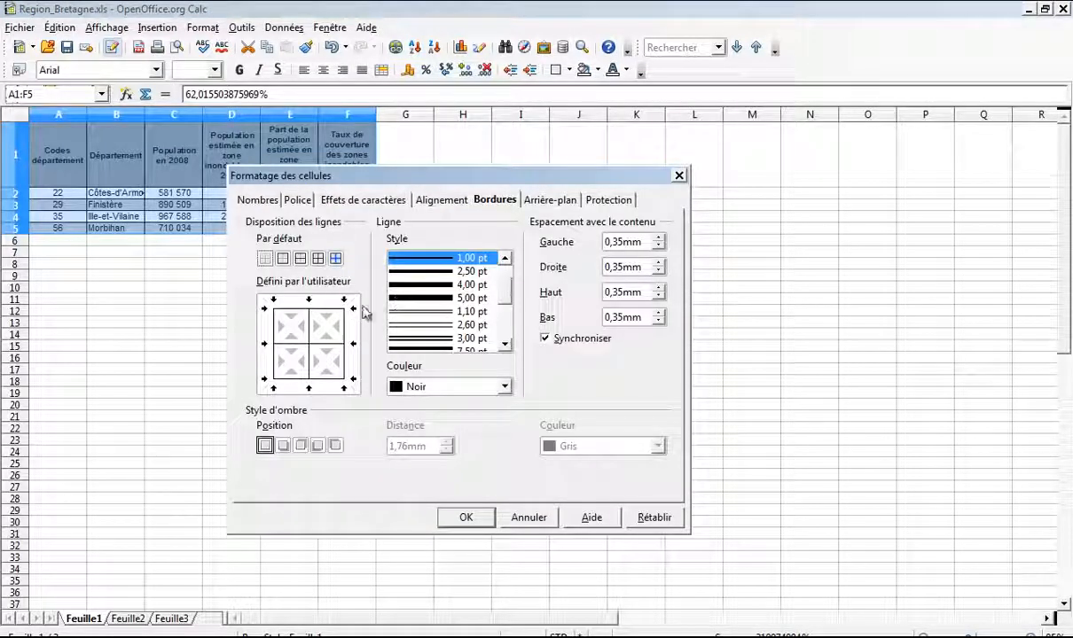
click(423, 271)
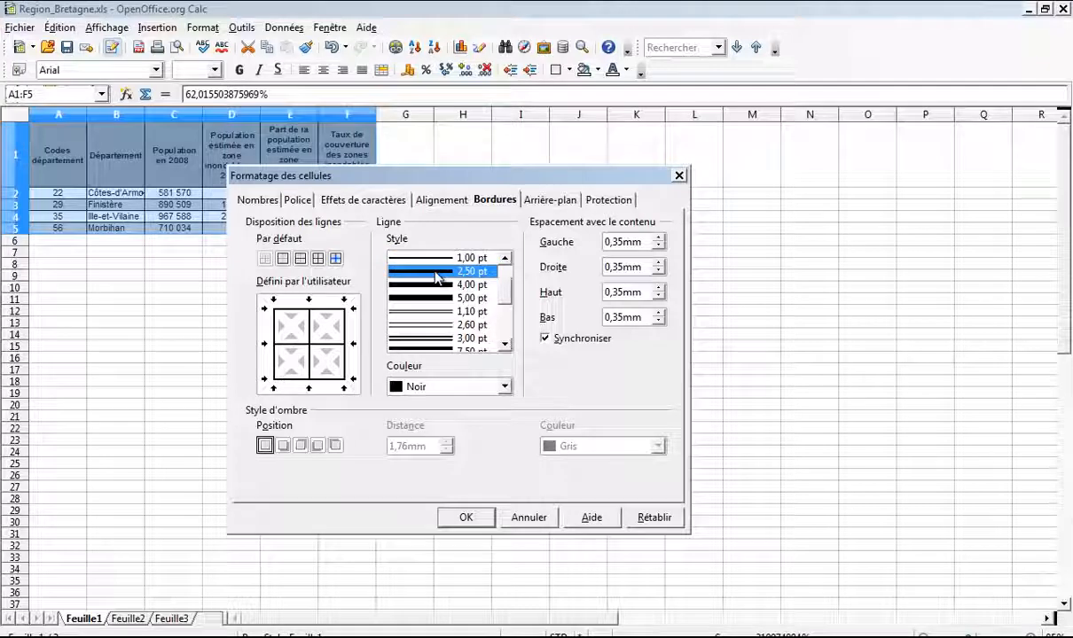
click(310, 344)
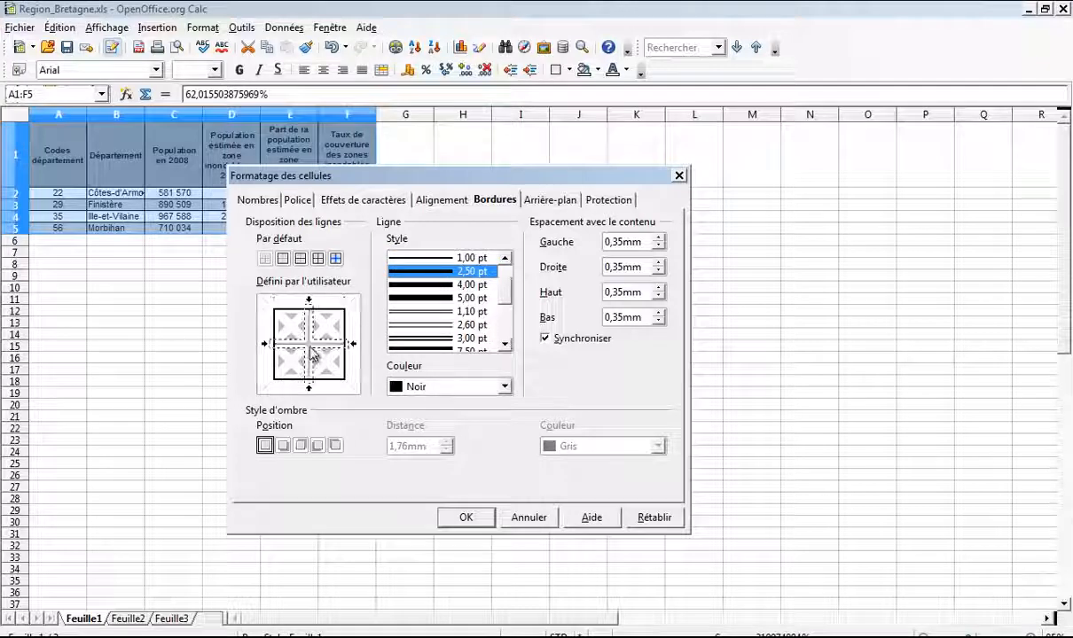
click(426, 288)
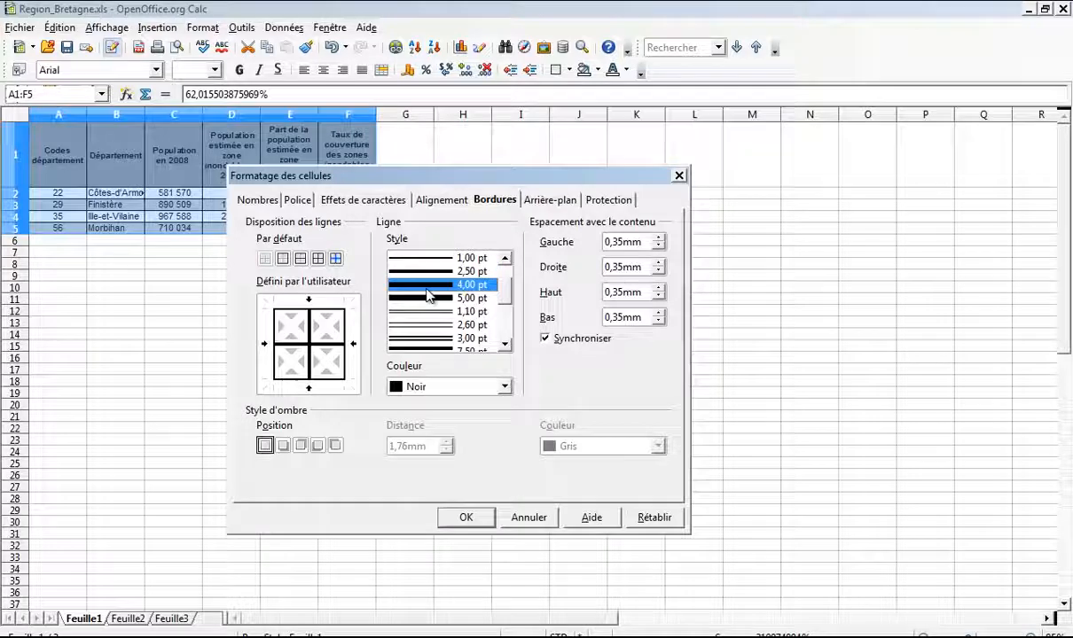
click(356, 330)
click(430, 272)
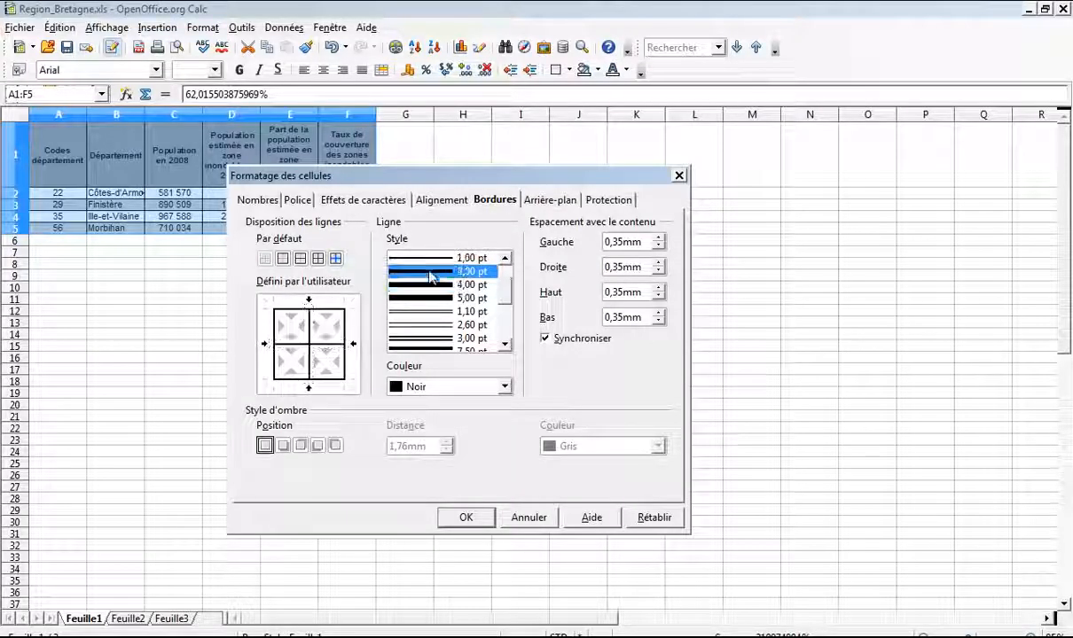
click(346, 344)
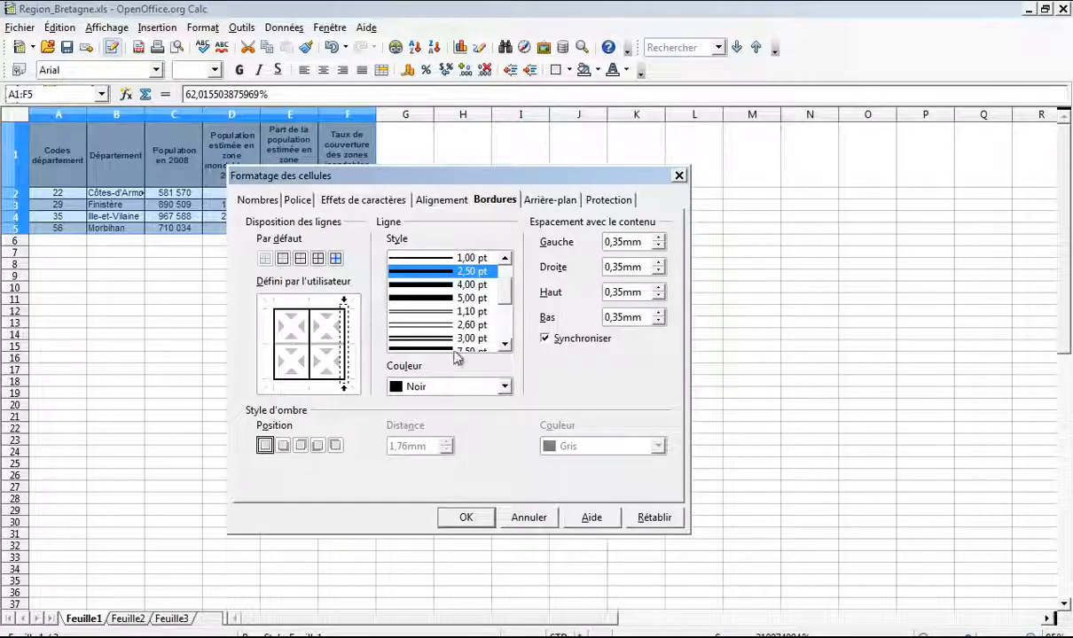
click(467, 517)
click(424, 205)
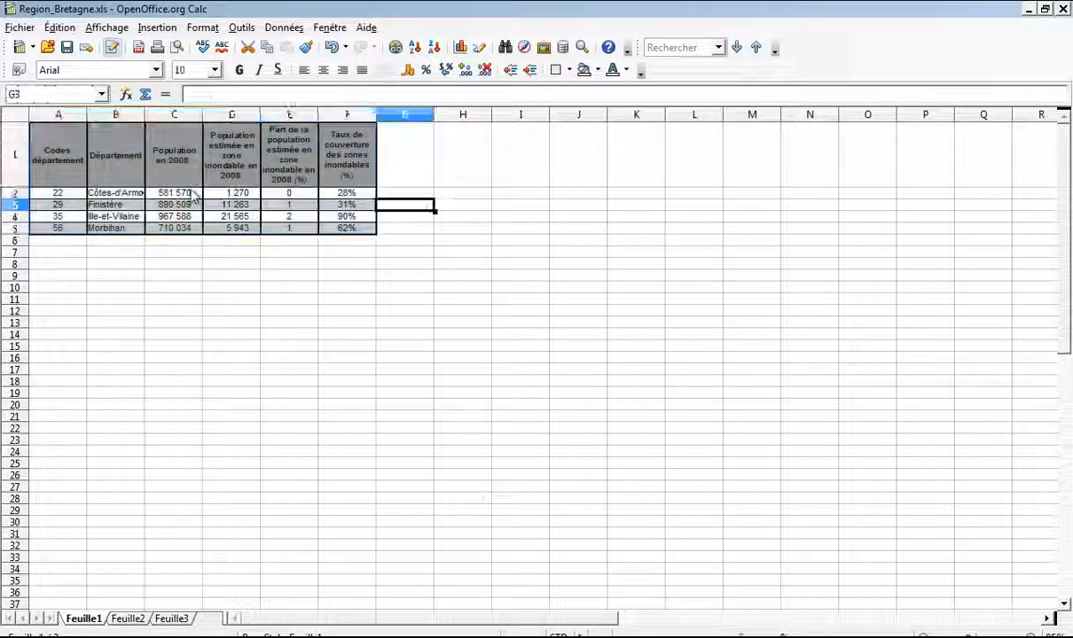
Step: Give table A1:F5 an outer-only border 2,50 pt thick
drag(76, 161, 372, 229)
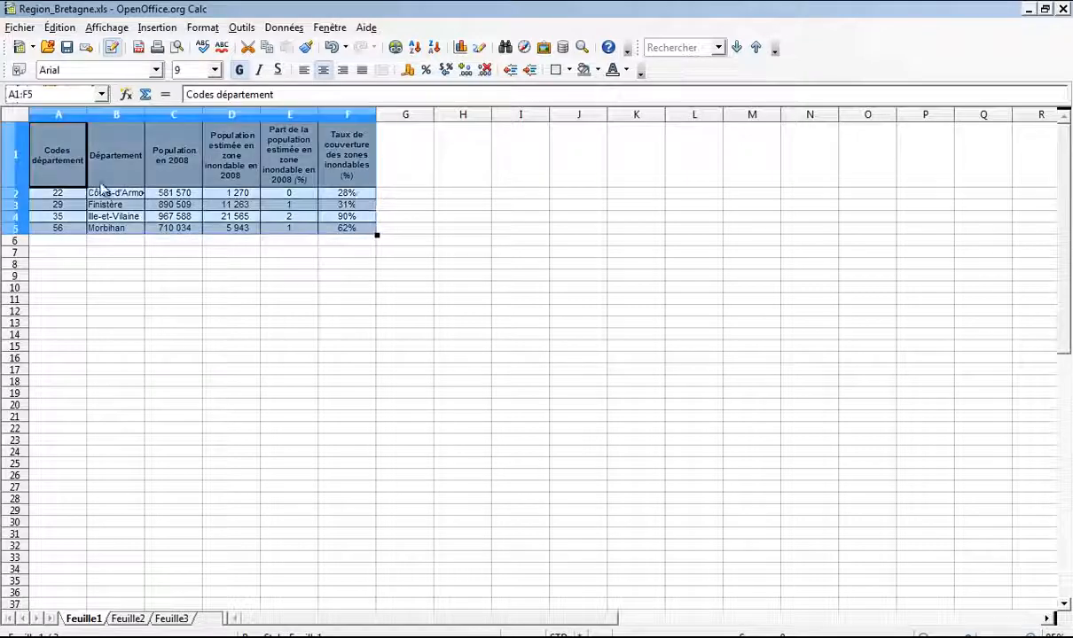
click(397, 191)
click(76, 165)
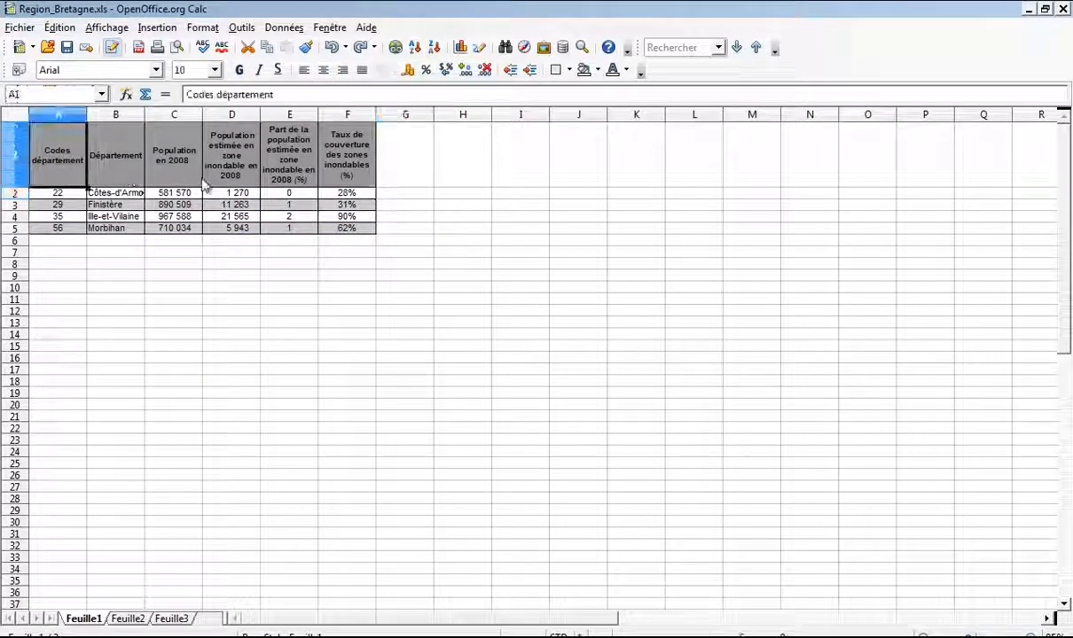
shift+click(351, 227)
right_click(133, 159)
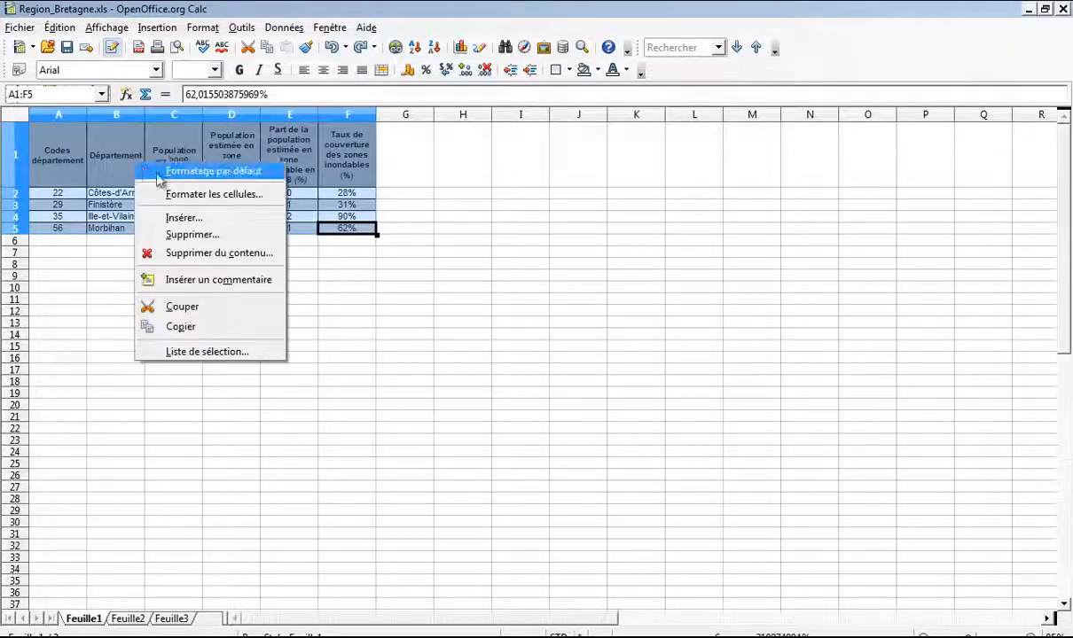
click(203, 206)
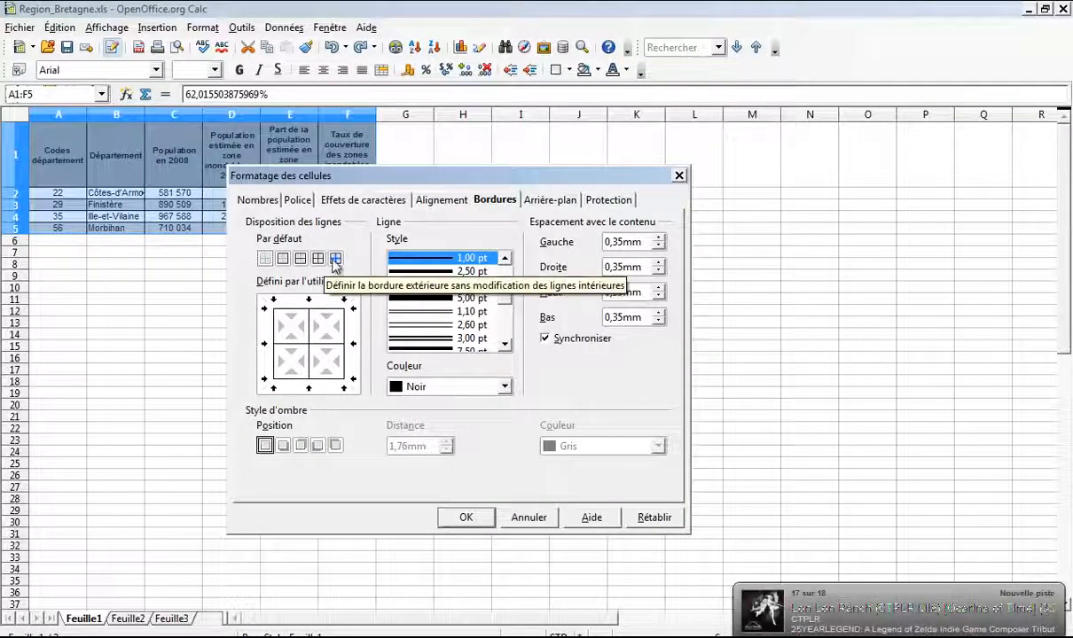
click(335, 259)
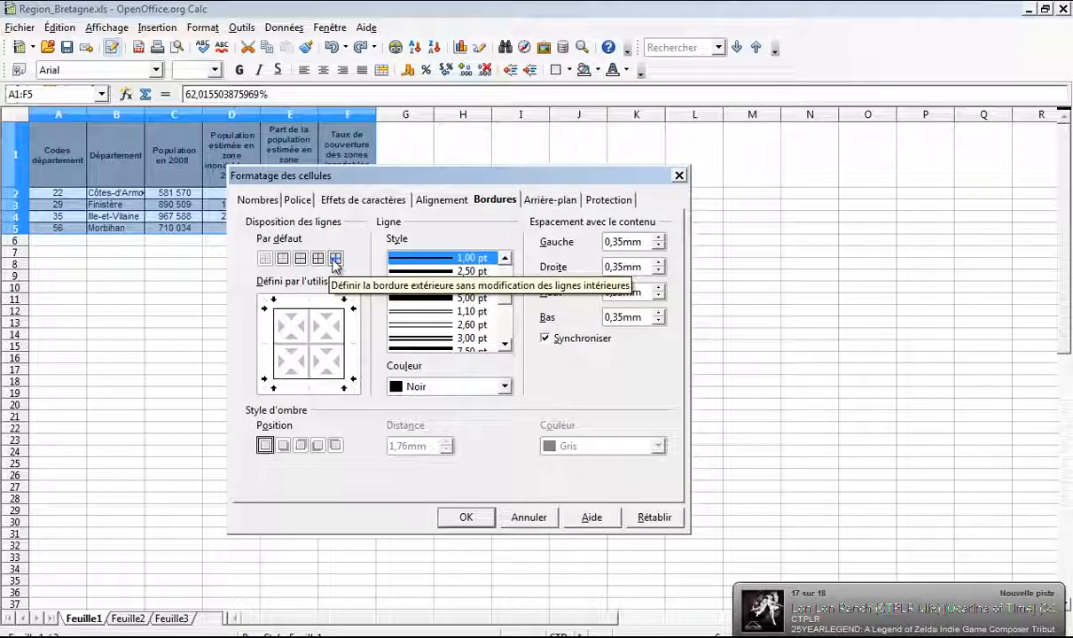
click(430, 272)
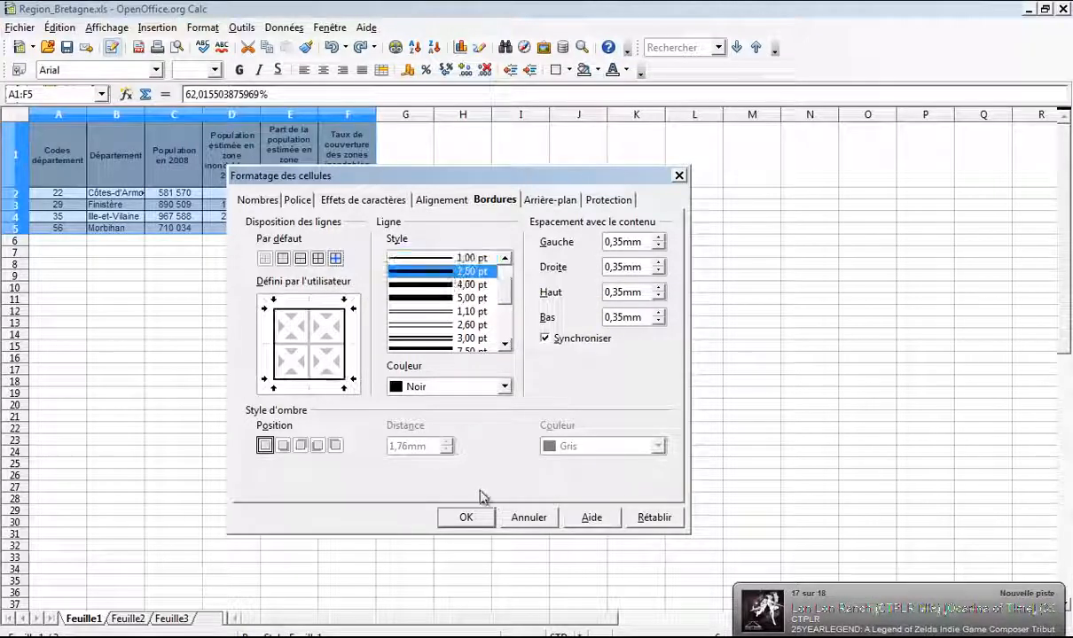
click(477, 518)
Step: Add 1,00 pt border lines to the header range A1:F2
click(405, 221)
click(60, 156)
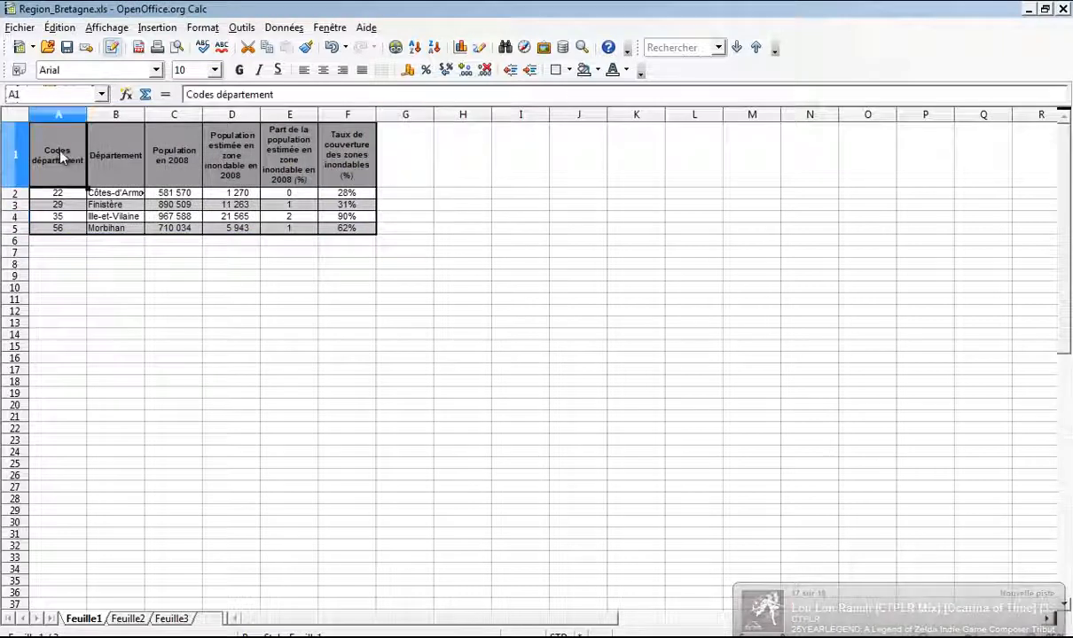
shift+click(346, 229)
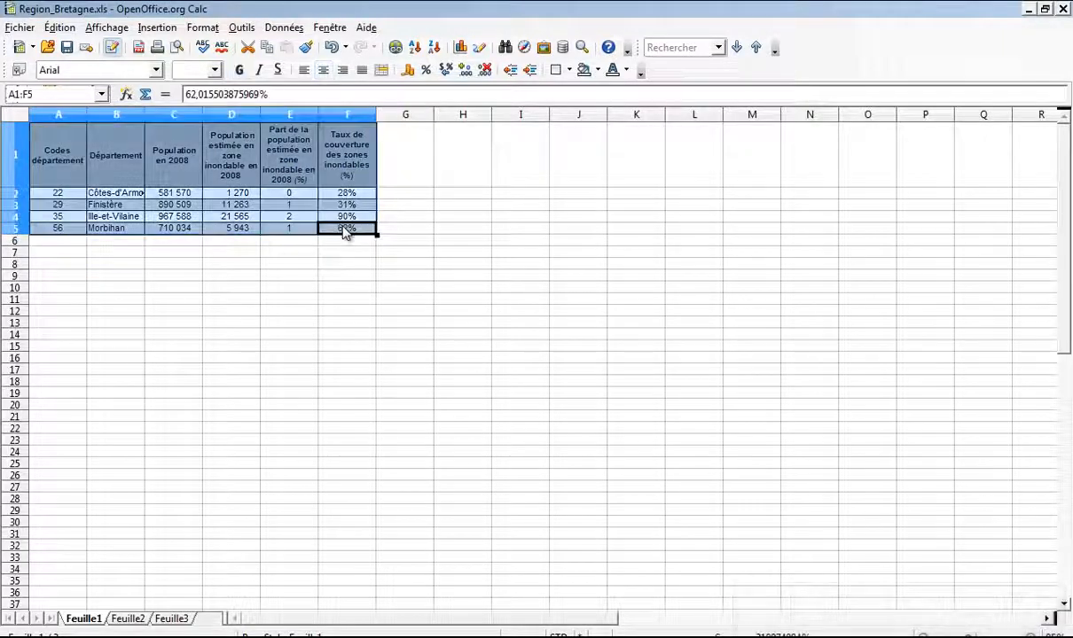
click(67, 168)
shift+click(338, 195)
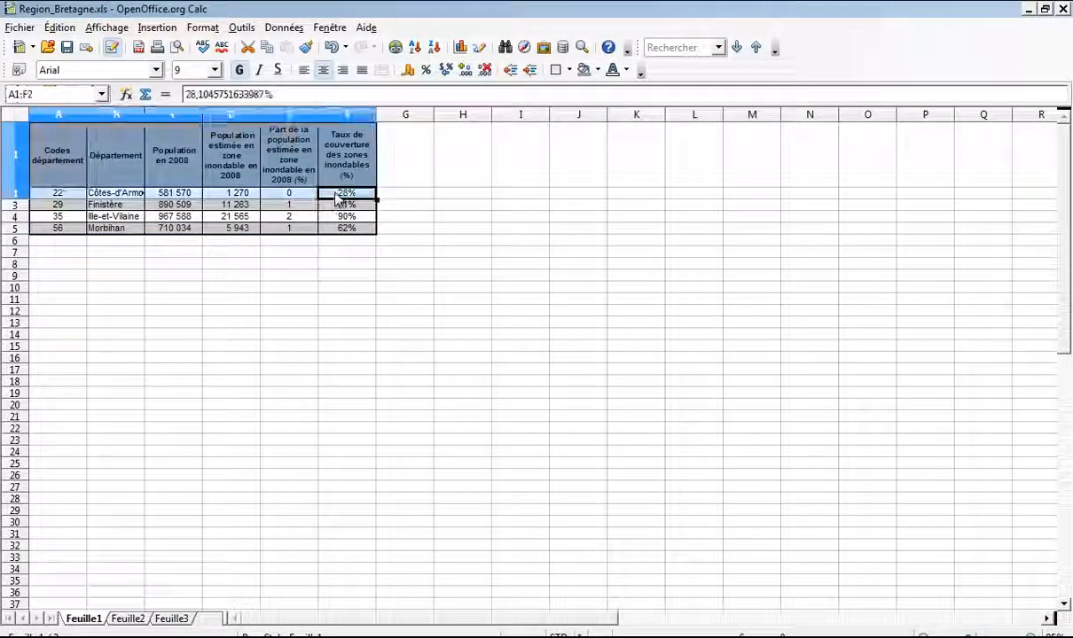
right_click(338, 196)
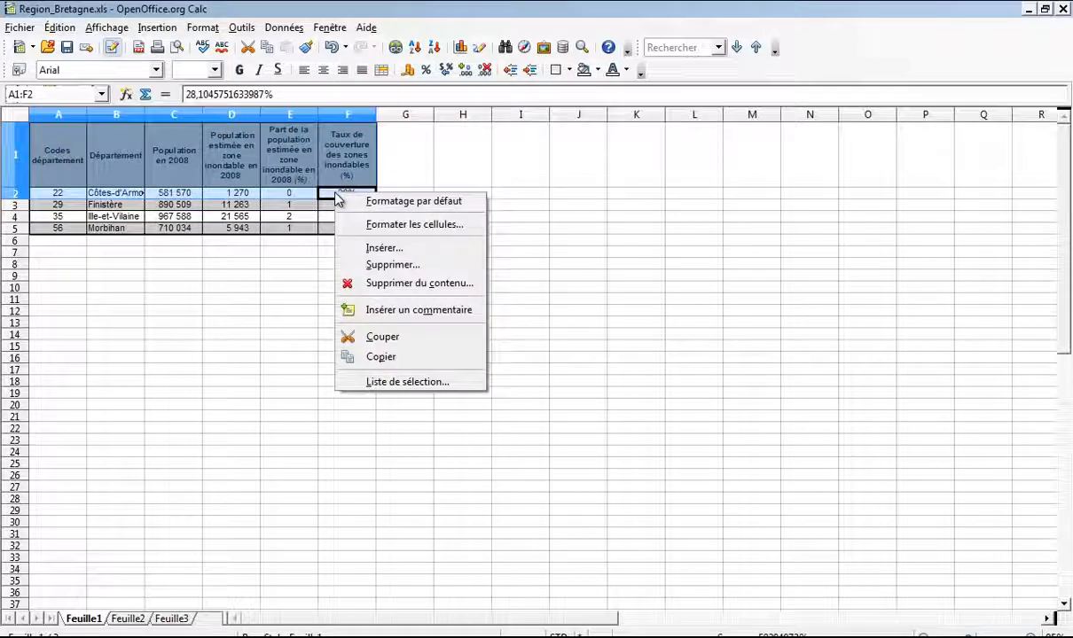
click(382, 225)
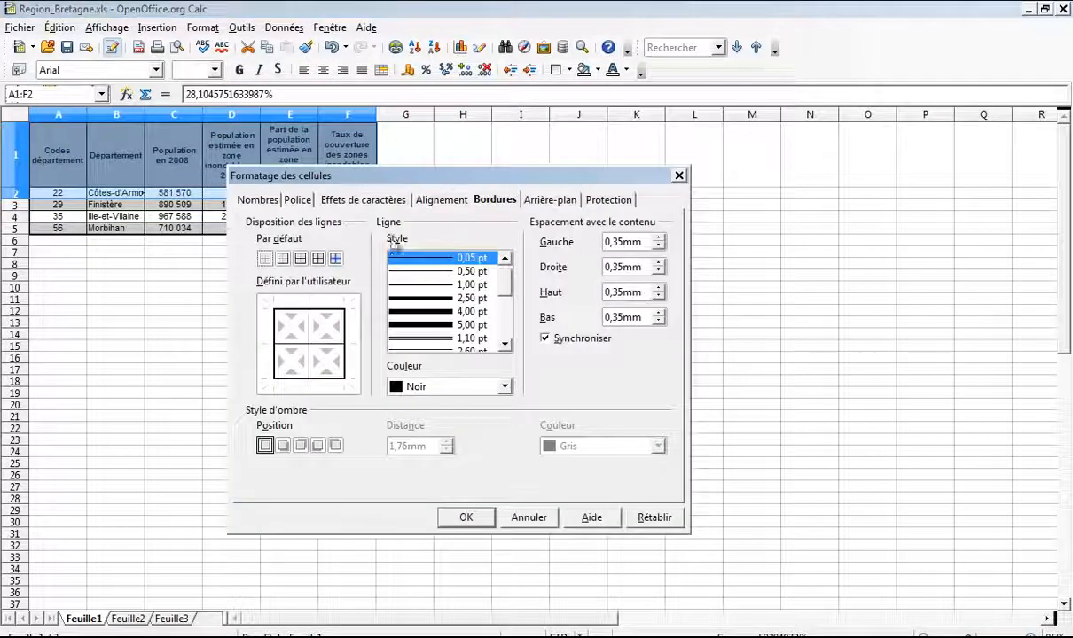
click(312, 352)
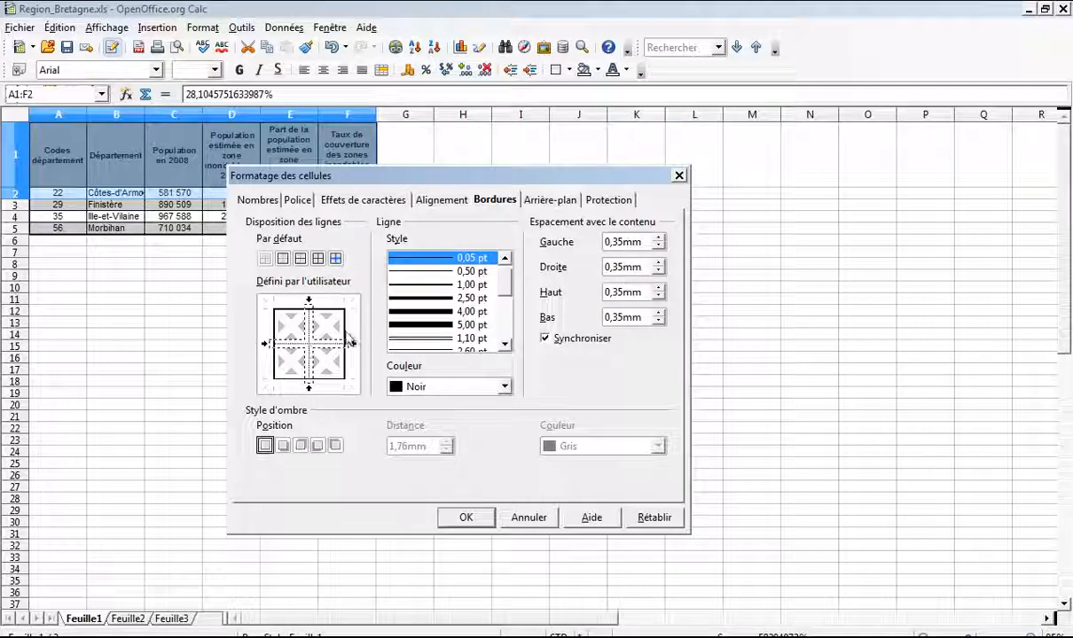
click(430, 284)
click(462, 517)
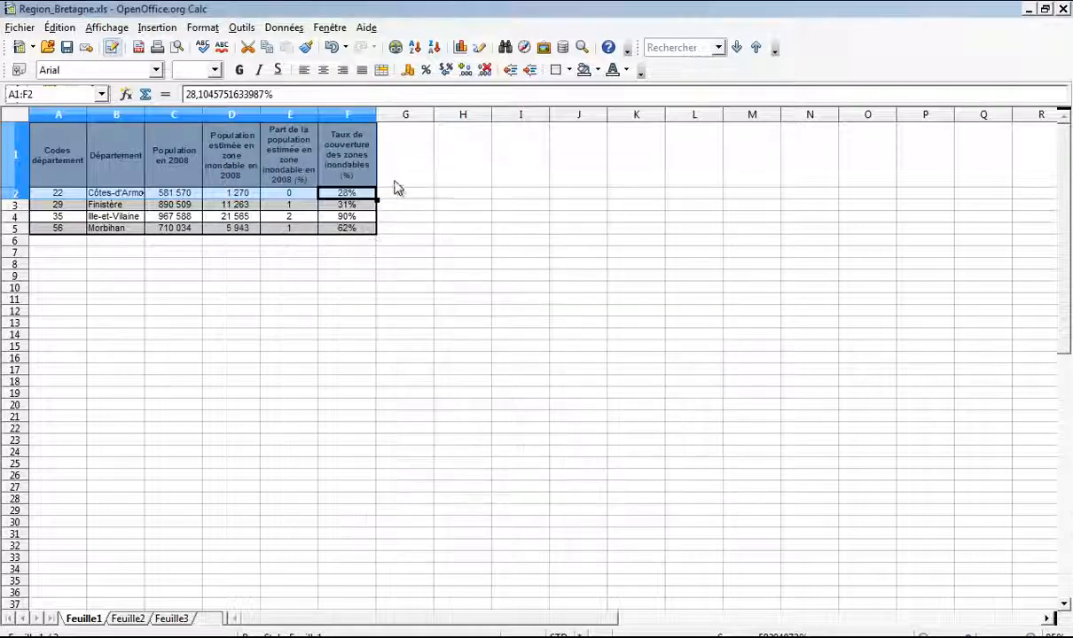
click(396, 182)
Step: Add 1,00 pt dividing lines between the data cells A2:F5
click(77, 197)
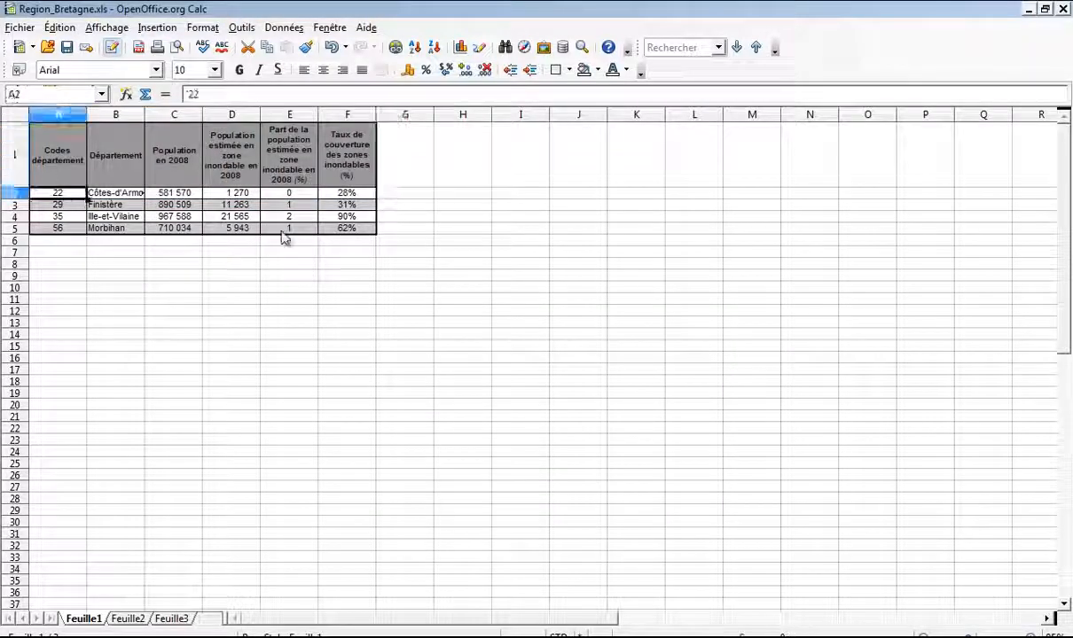
shift+click(333, 232)
right_click(332, 235)
click(381, 261)
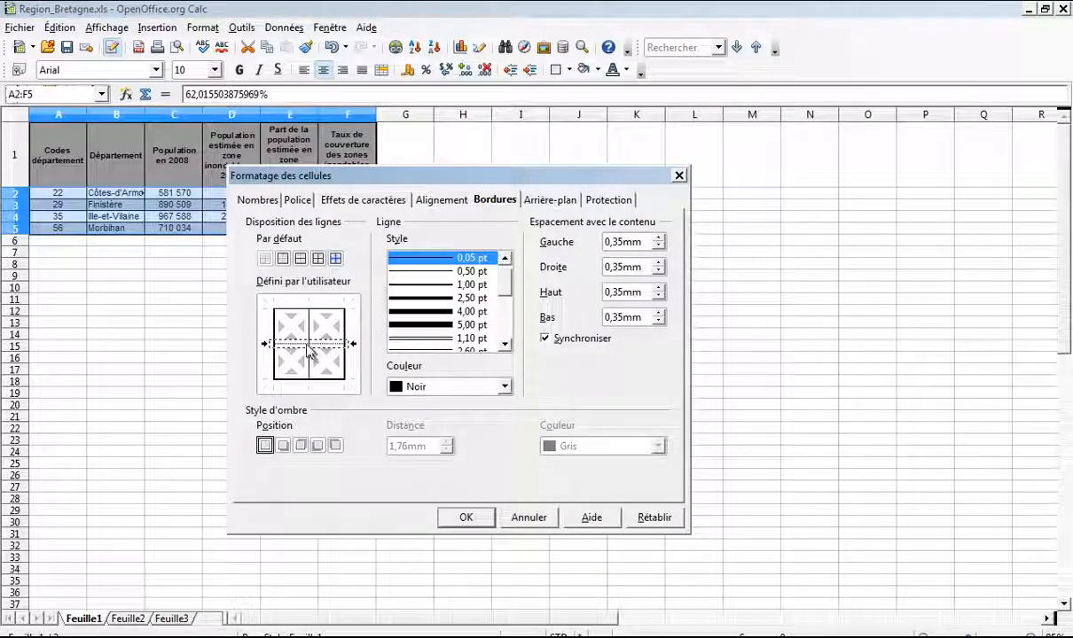
click(308, 344)
click(448, 285)
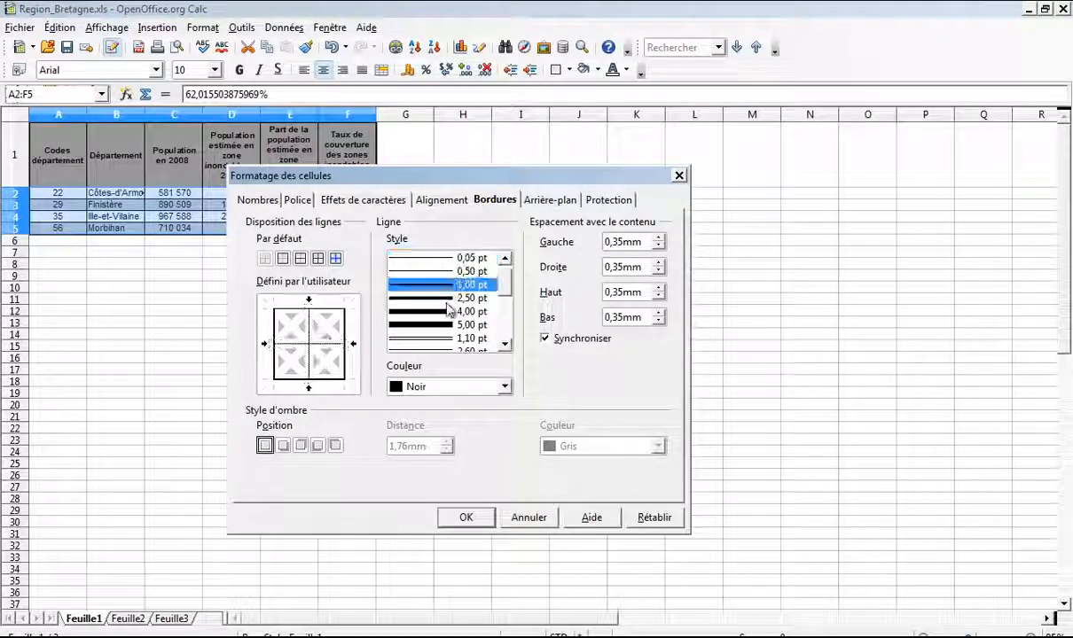
click(463, 517)
click(462, 239)
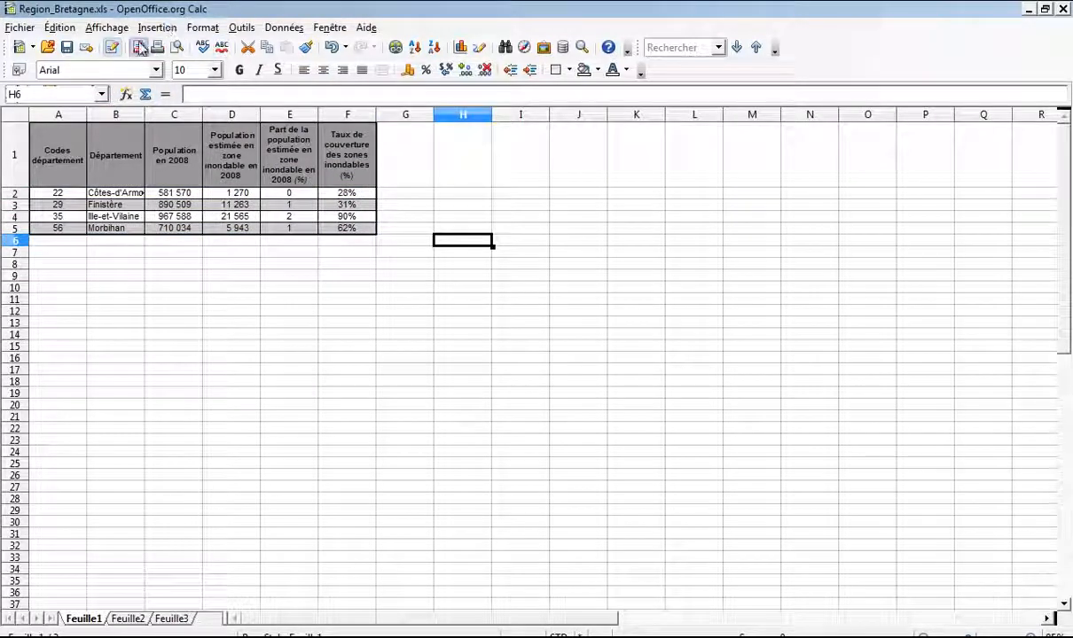
Step: Export table A1:F5 directly as PDF into Bureau > controle-IFU, named tableau
click(60, 125)
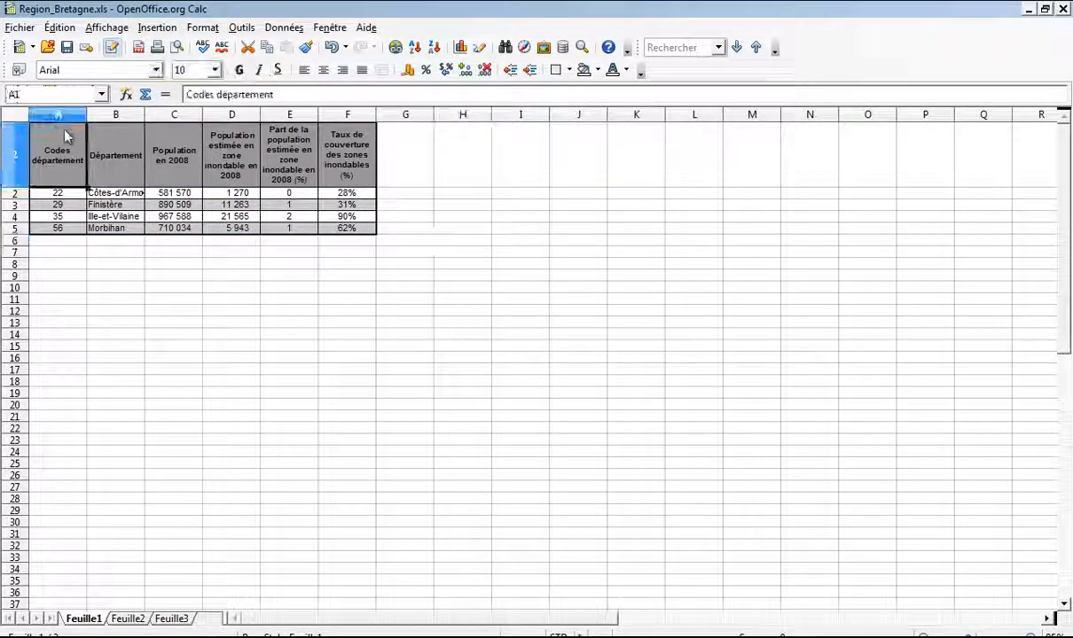
shift+click(339, 229)
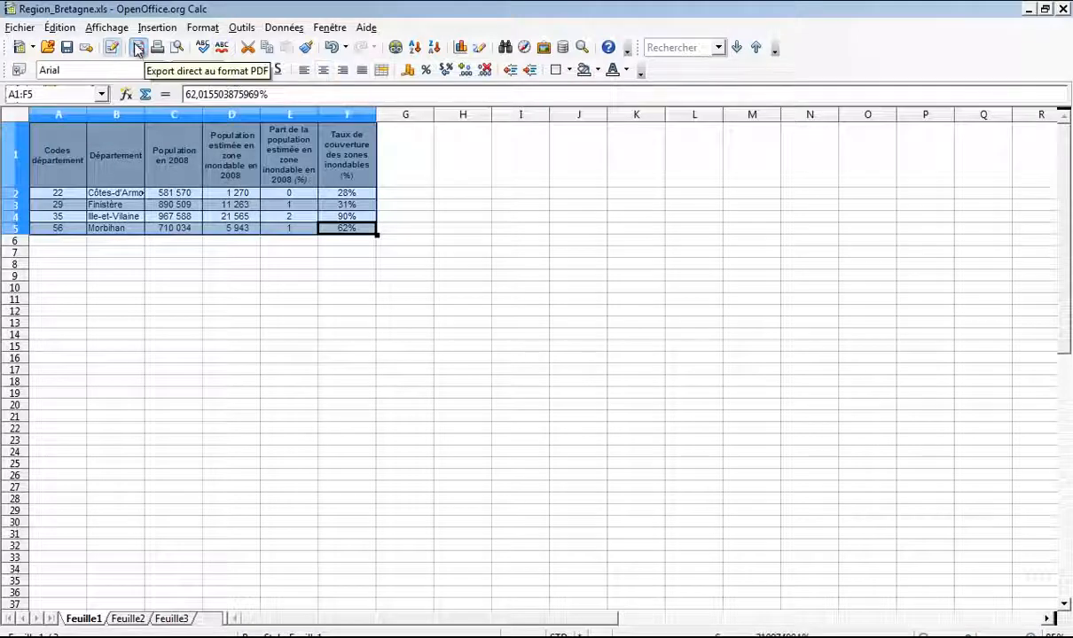
click(138, 47)
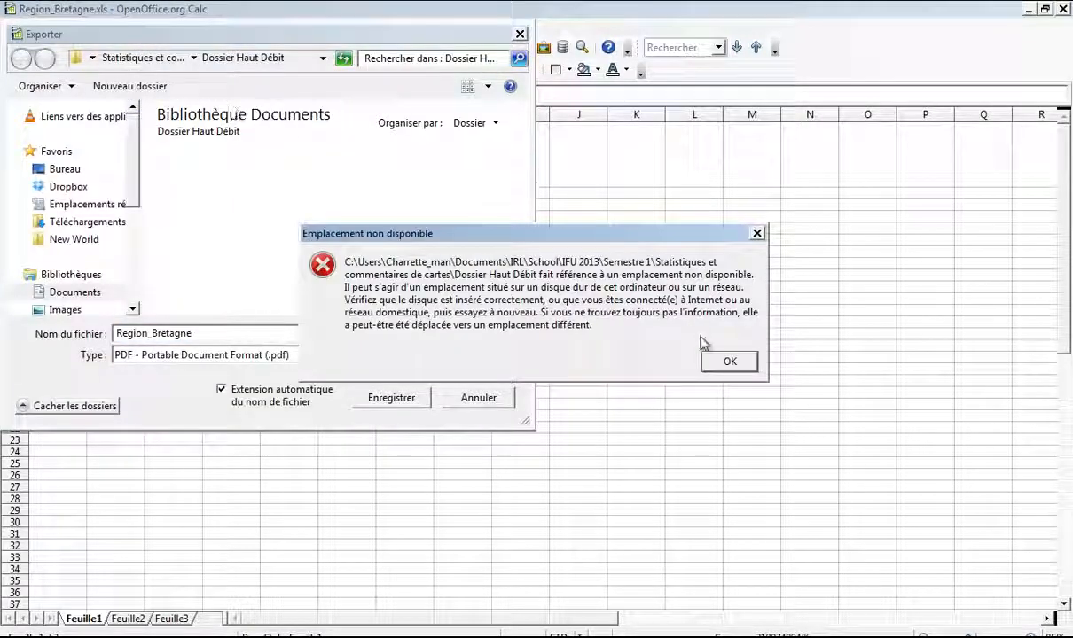
click(723, 362)
click(60, 169)
click(274, 242)
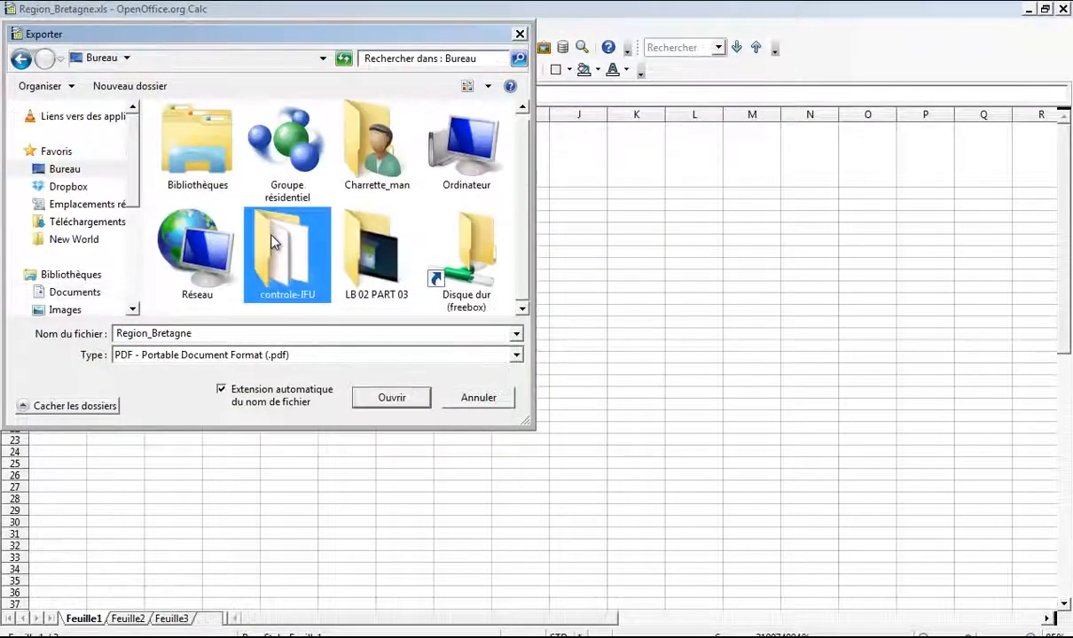
double_click(274, 242)
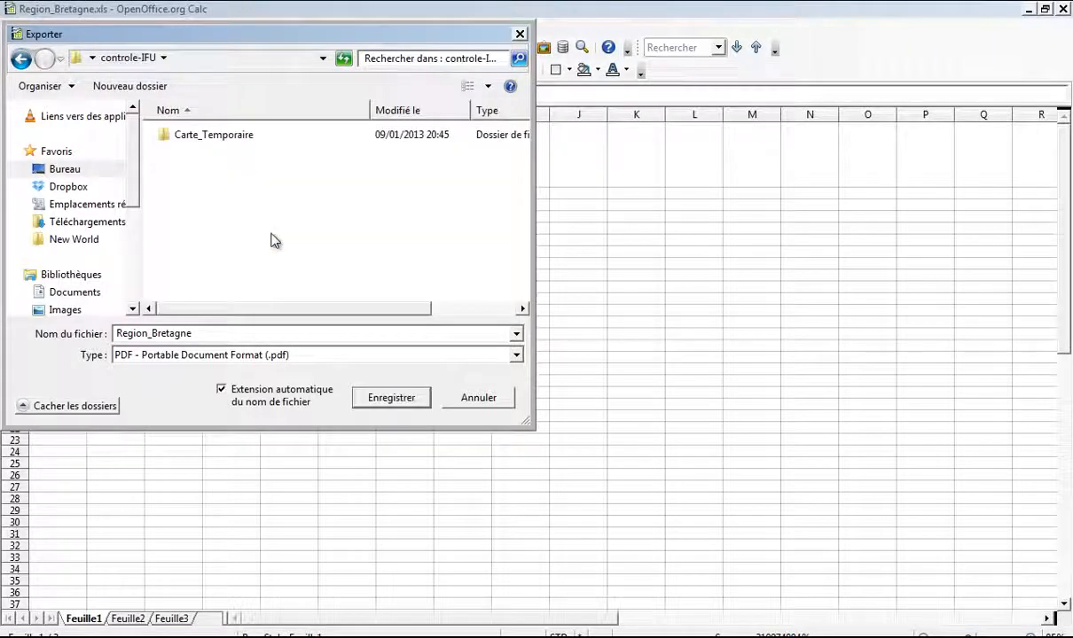
double_click(240, 334)
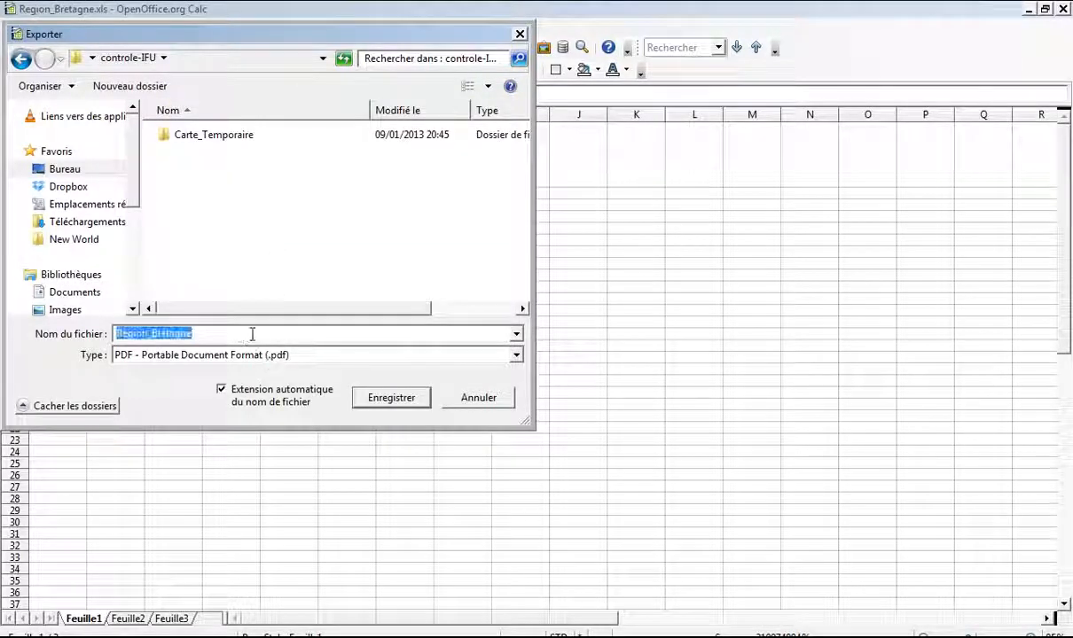
text(tavbleau)
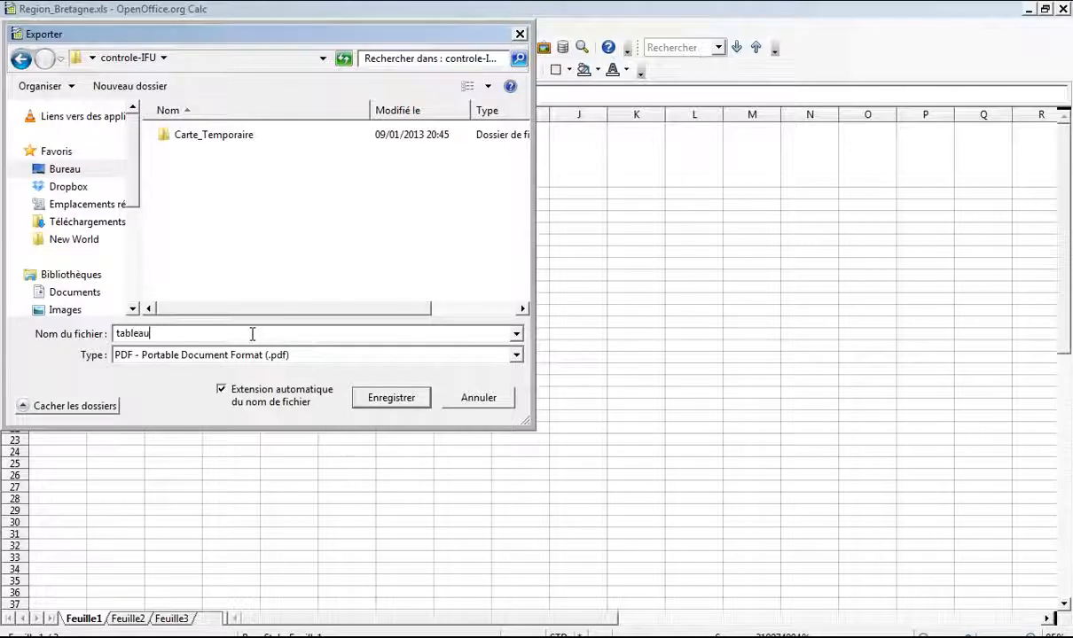
key(Return)
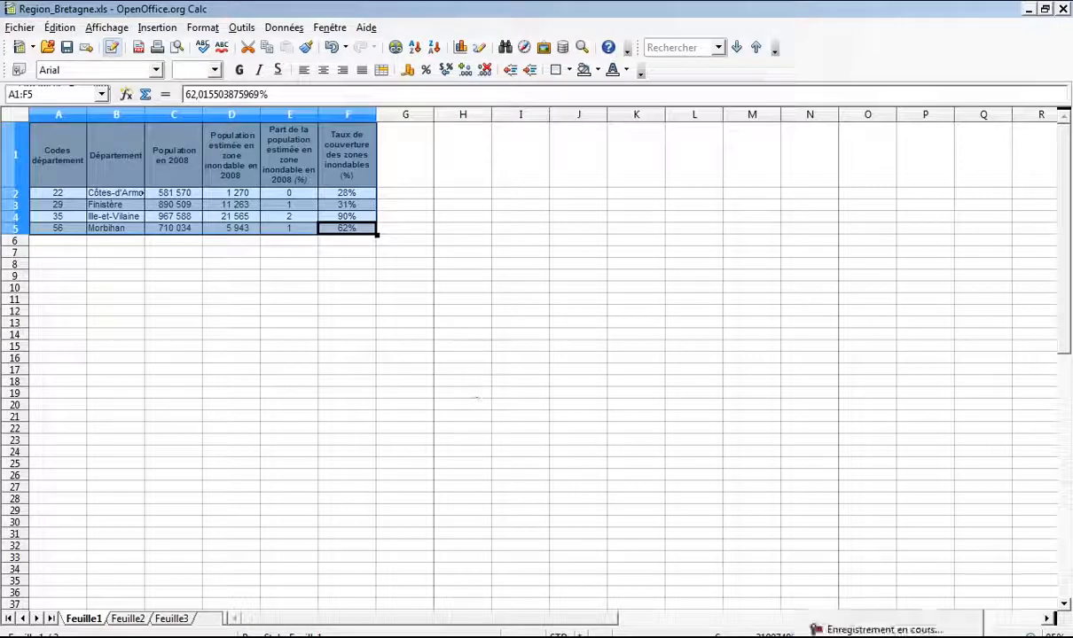
Step: Minimize Calc and Writer, then view tableau.pdf in Adobe Reader maximized
click(865, 635)
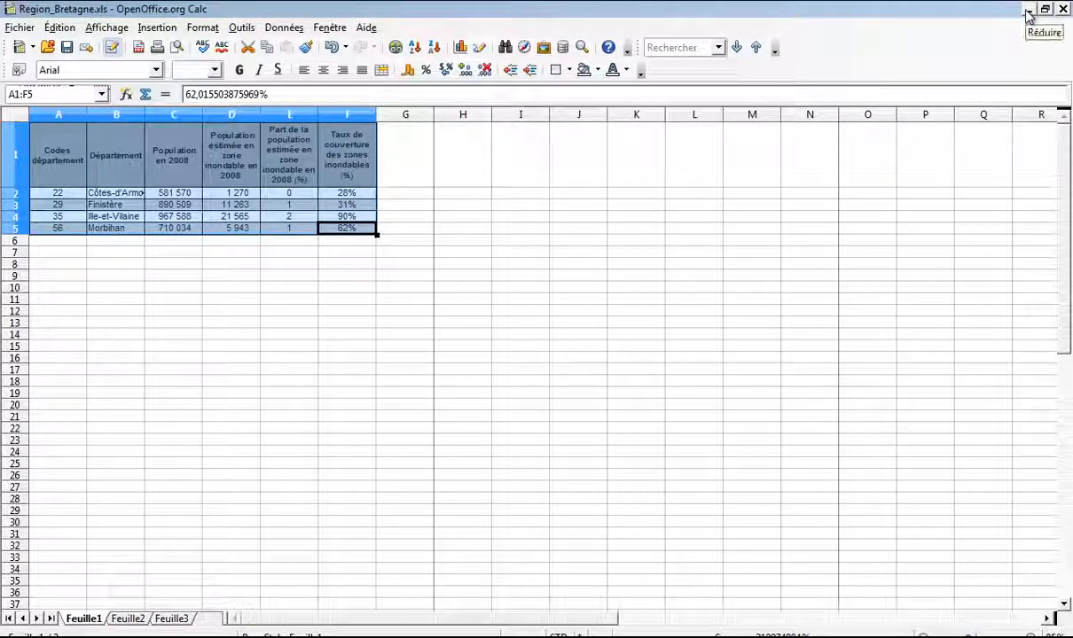
click(1028, 15)
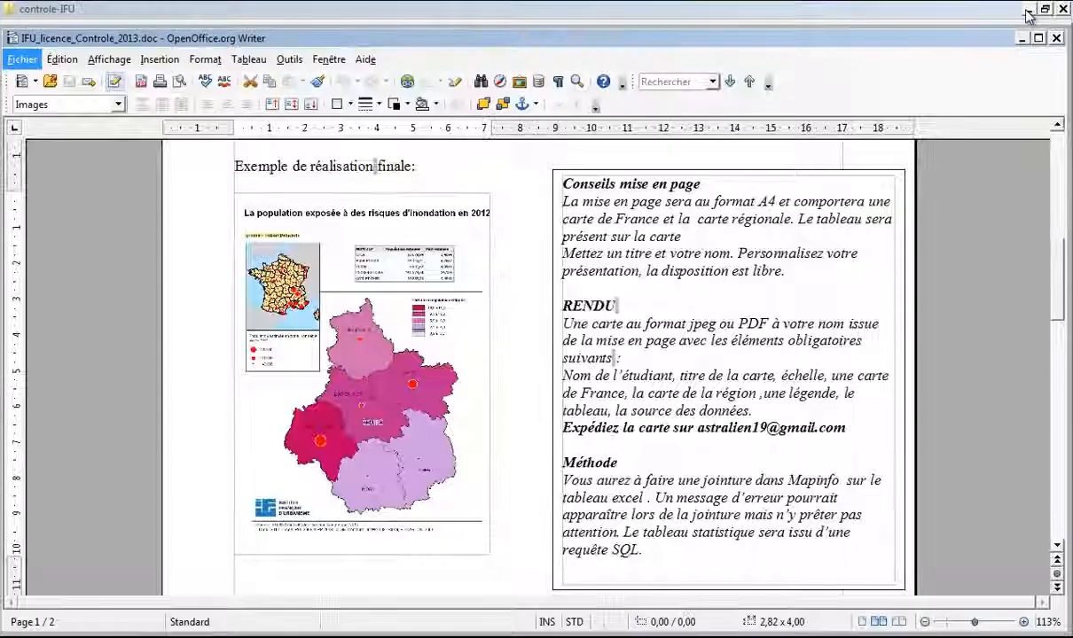
click(973, 36)
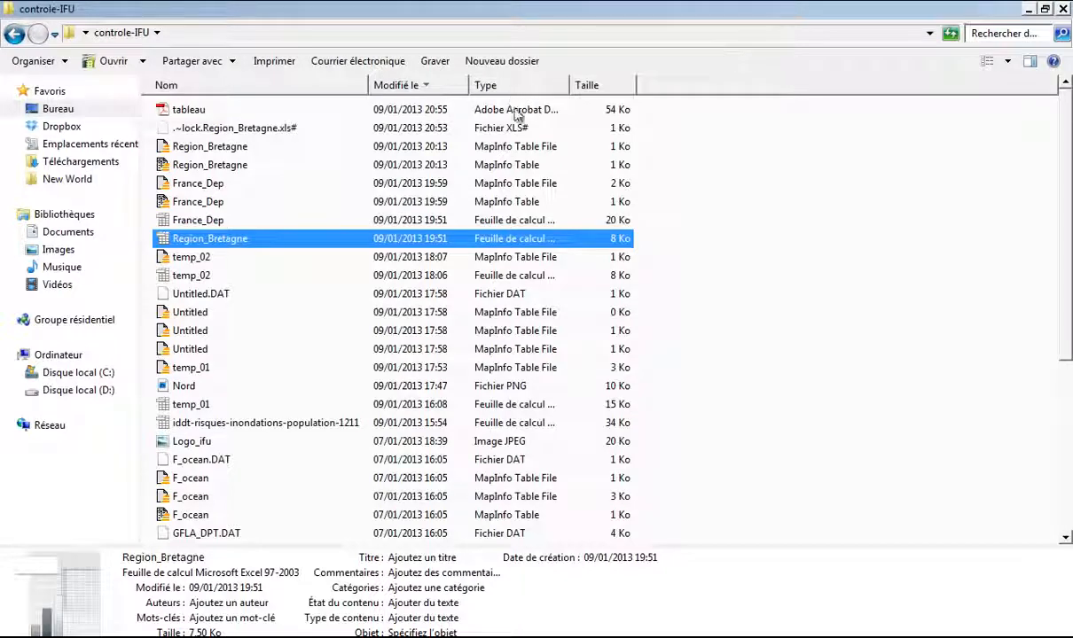
click(387, 111)
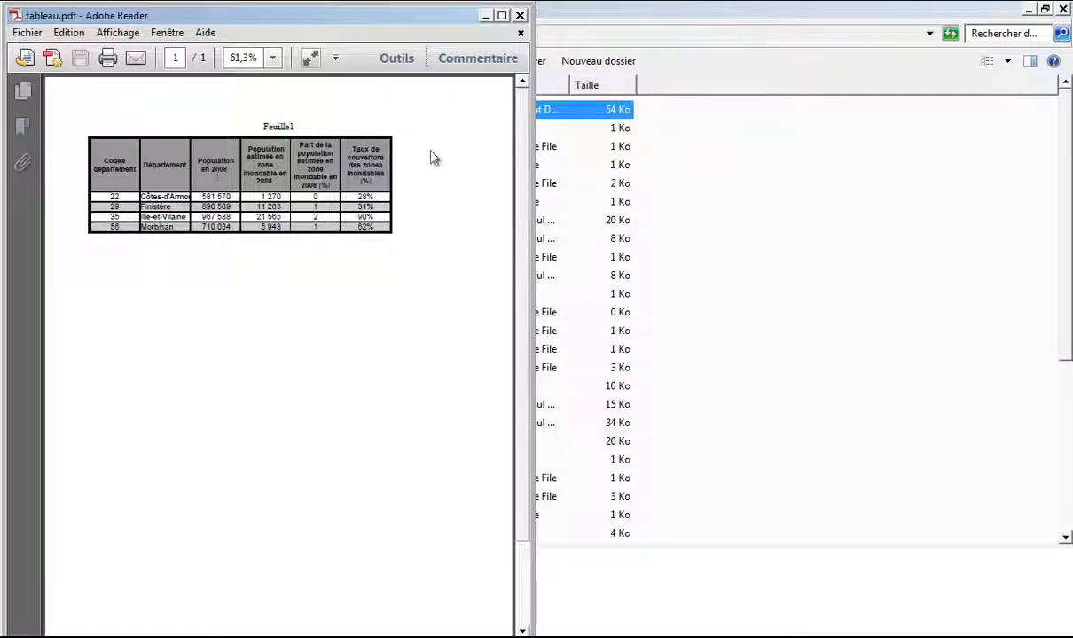
click(1063, 13)
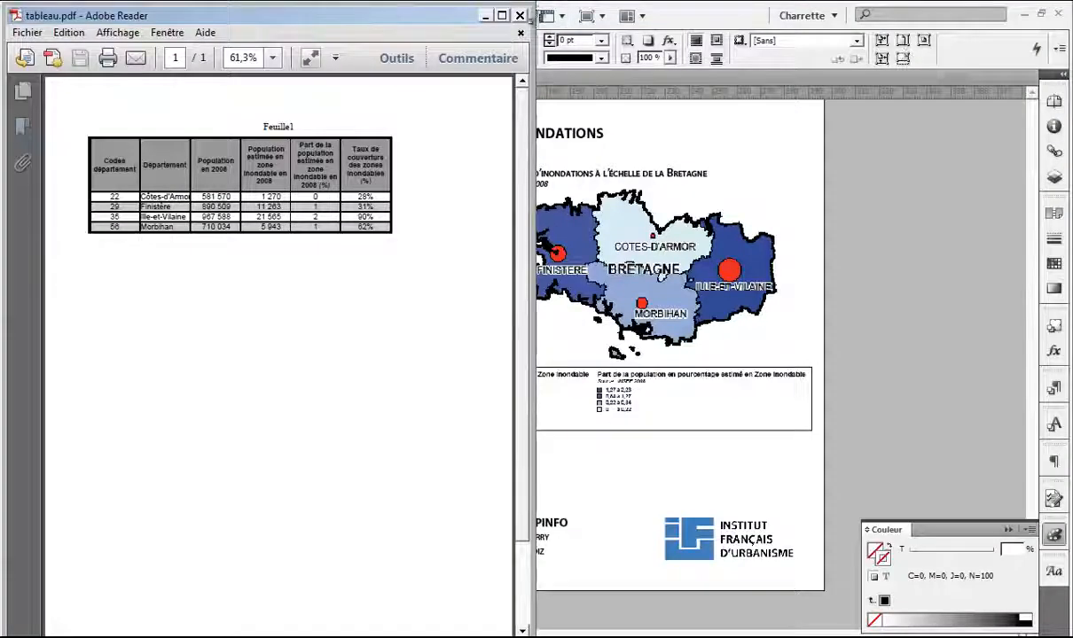
click(501, 15)
Step: Place tableau.pdf on the InDesign page with Ctrl+D
click(1065, 10)
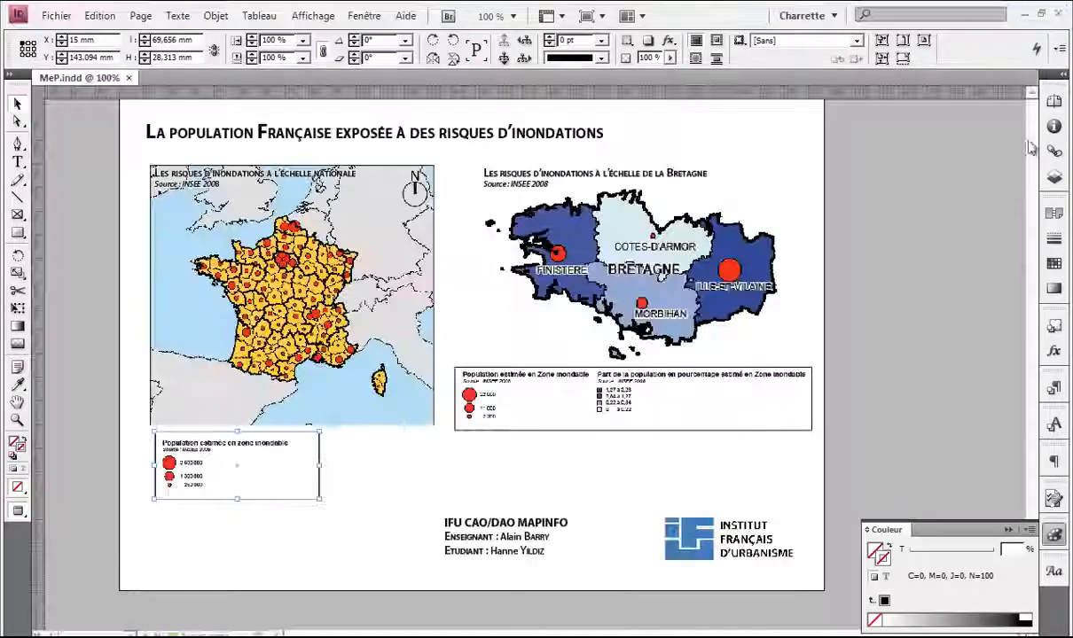
key(ctrl+d)
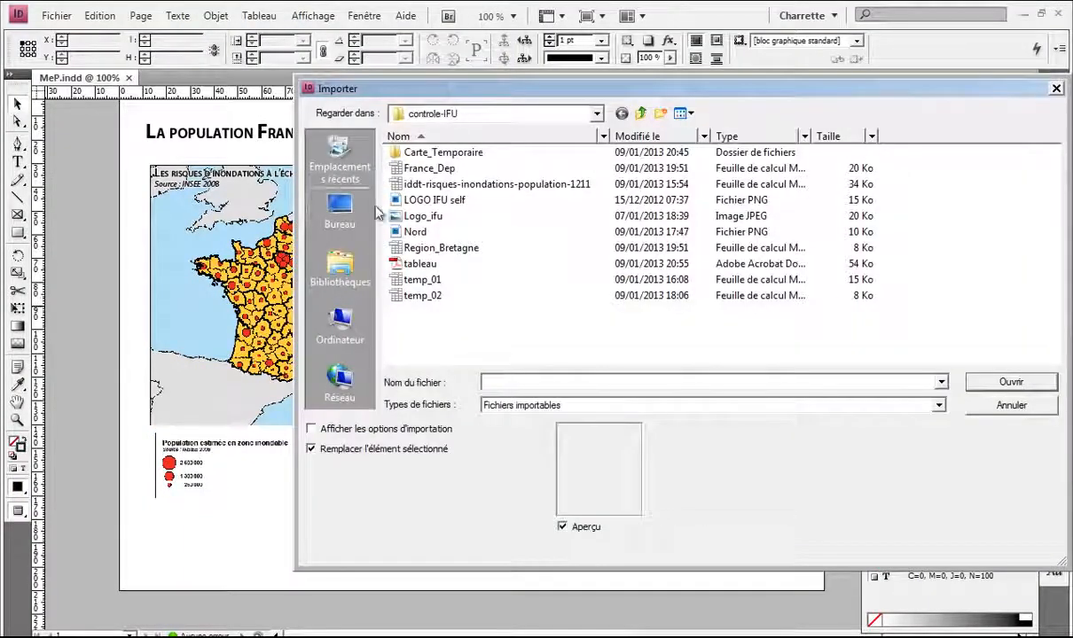
double_click(461, 265)
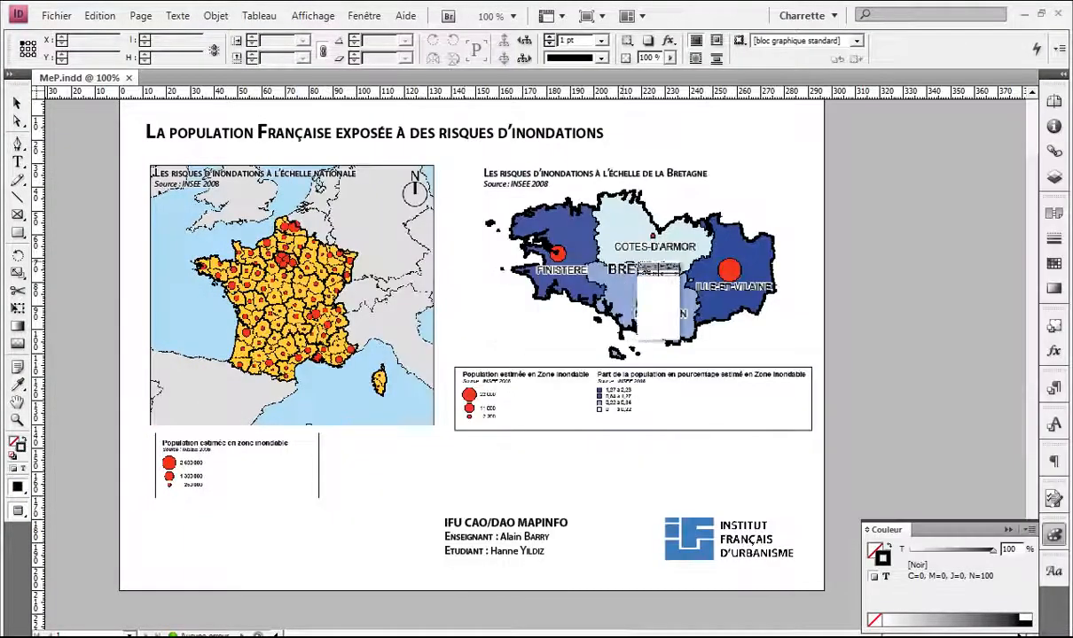
click(370, 465)
Step: Crop the Feuille1 title off the table and shorten its frame
scroll(400, 420, down, 1)
scroll(402, 411, down, 1)
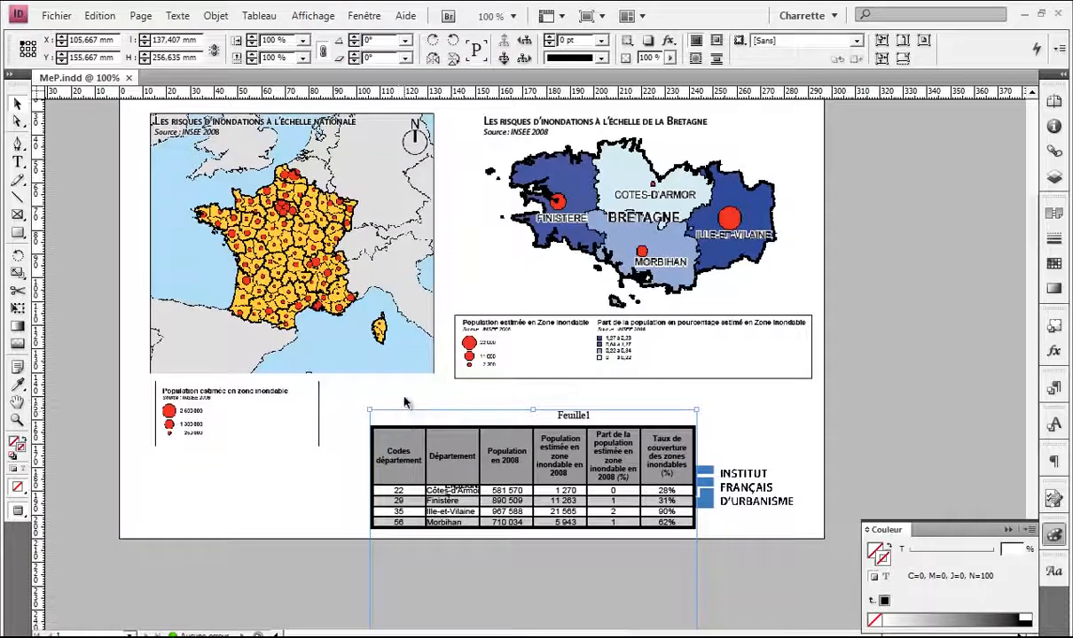
drag(532, 410, 532, 422)
key(ctrl+minus)
drag(461, 508, 769, 206)
drag(843, 599, 530, 456)
Step: Try scaling the table down from its corner, then undo the scaling
key(ctrl+plus)
key(ctrl+plus)
alt+scroll(530, 456, up, 2)
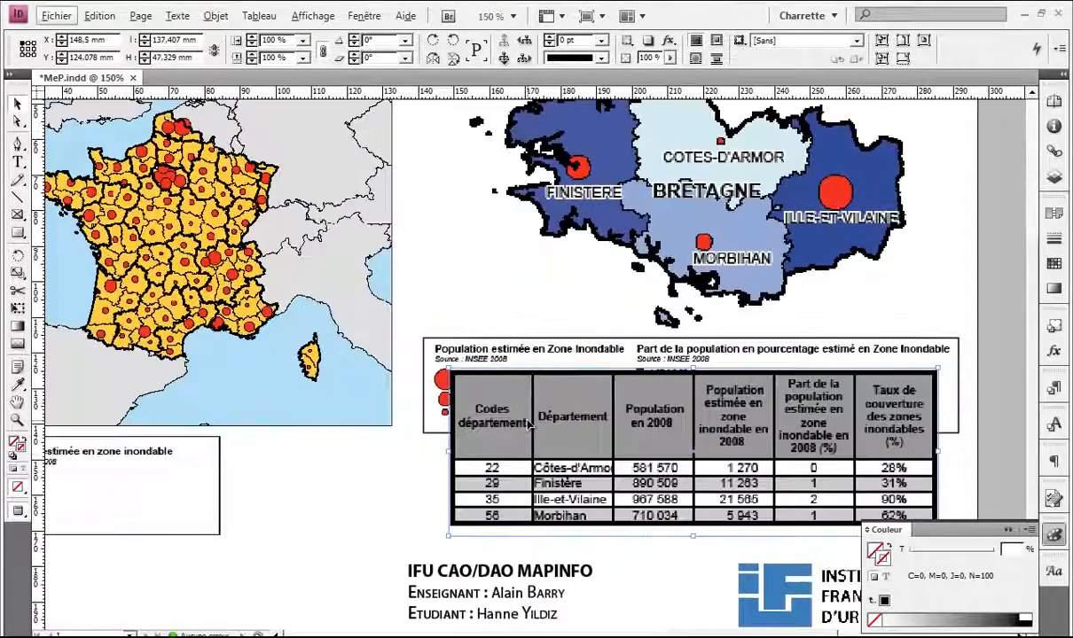
alt+scroll(537, 425, down, 2)
drag(589, 356, 443, 363)
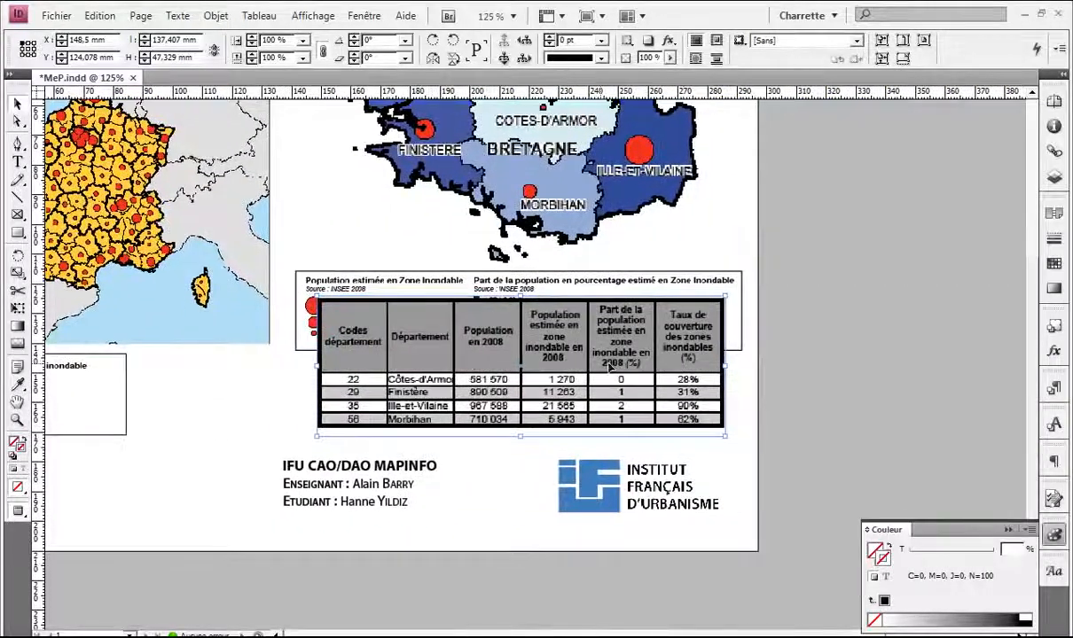
drag(725, 297, 544, 359)
click(559, 399)
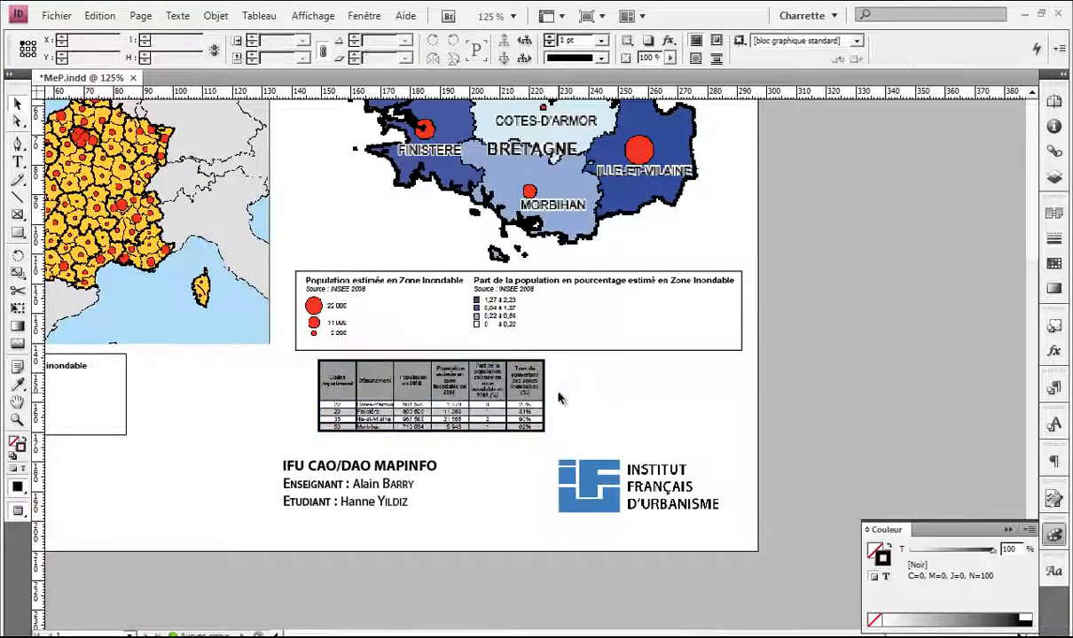
click(432, 406)
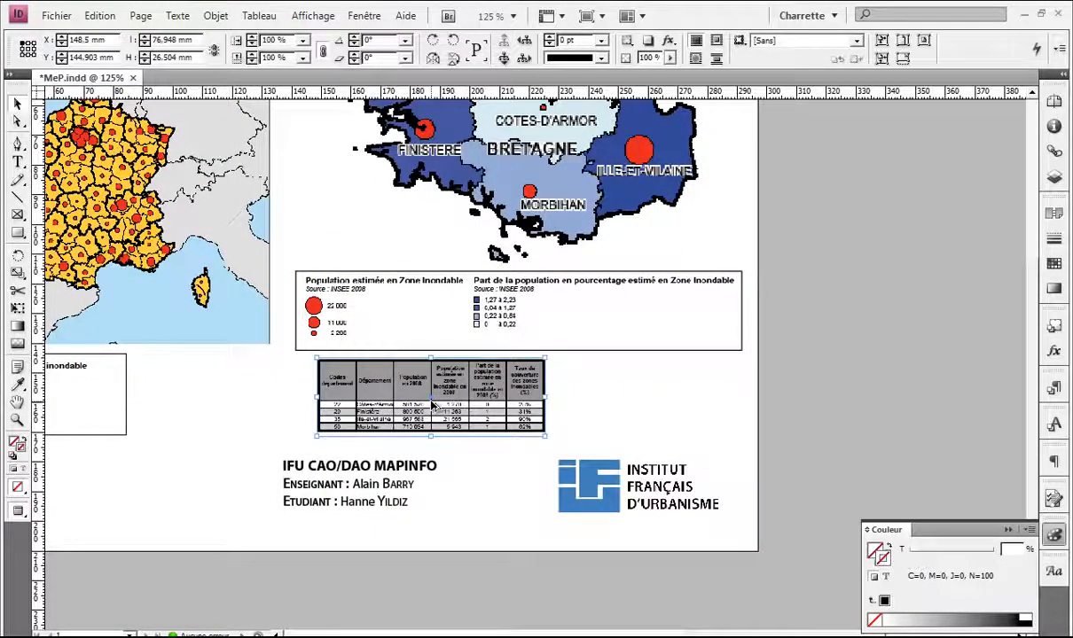
key(alt)
click(575, 383)
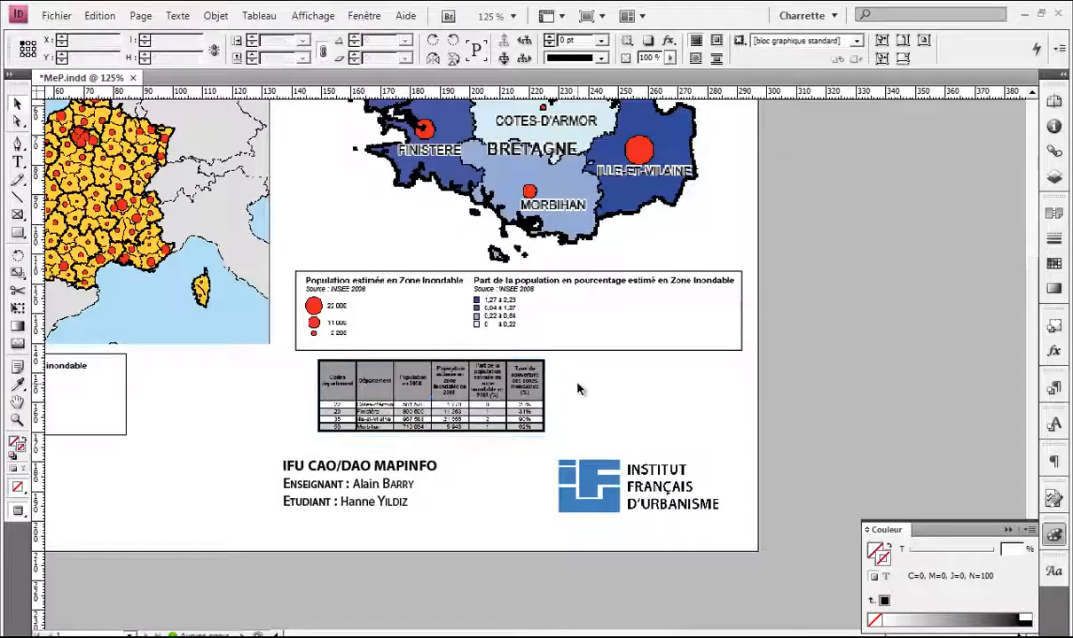
key(ctrl+z)
Step: Move the table onto the Bretagne legend box beneath the map
drag(433, 358, 649, 323)
drag(586, 344, 501, 298)
drag(562, 279, 317, 382)
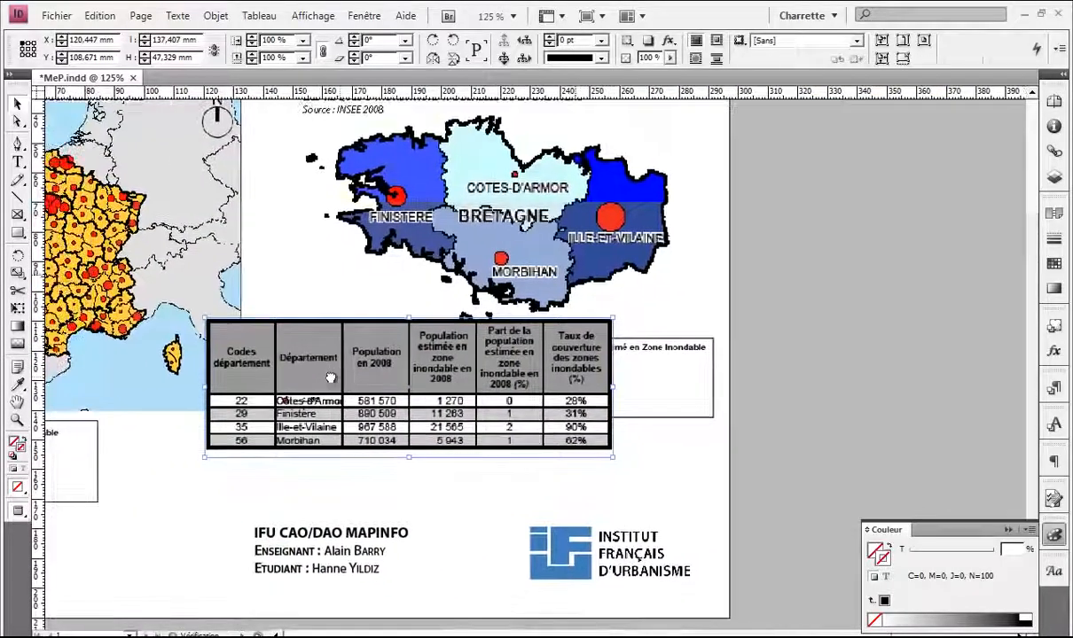
scroll(456, 429, up, 1)
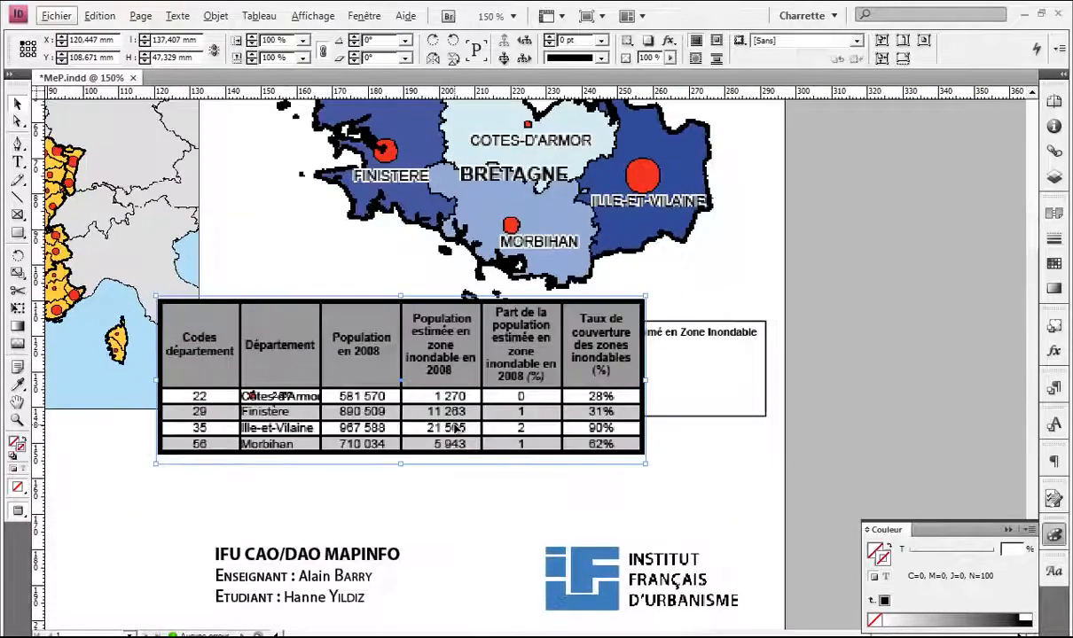
drag(369, 346, 487, 388)
scroll(489, 388, up, 5)
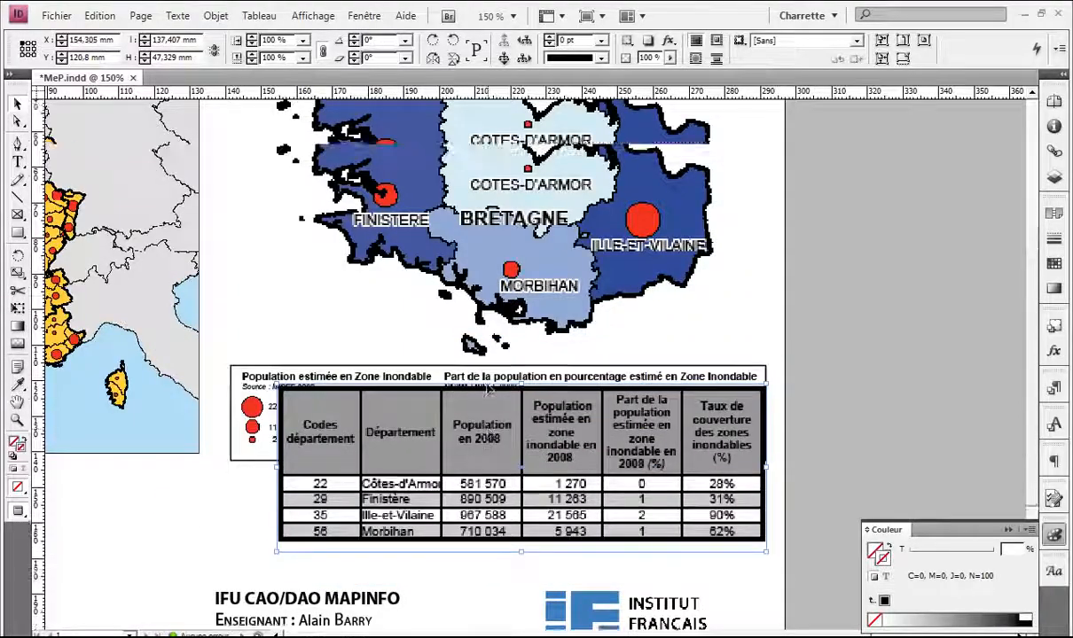
scroll(489, 388, down, 5)
scroll(489, 388, down, 1)
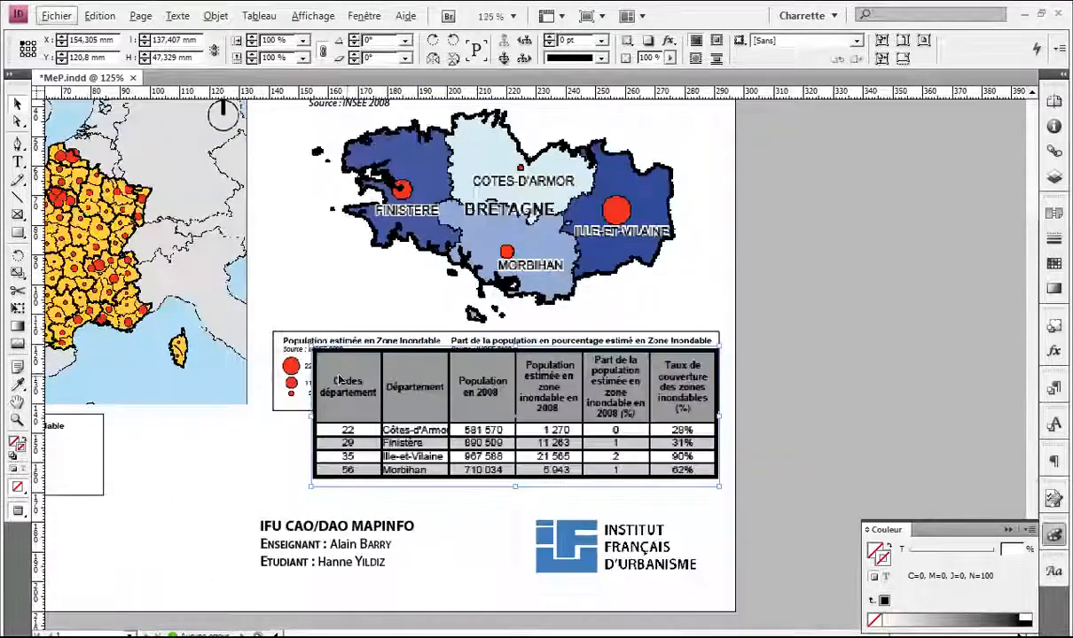
drag(322, 370, 412, 306)
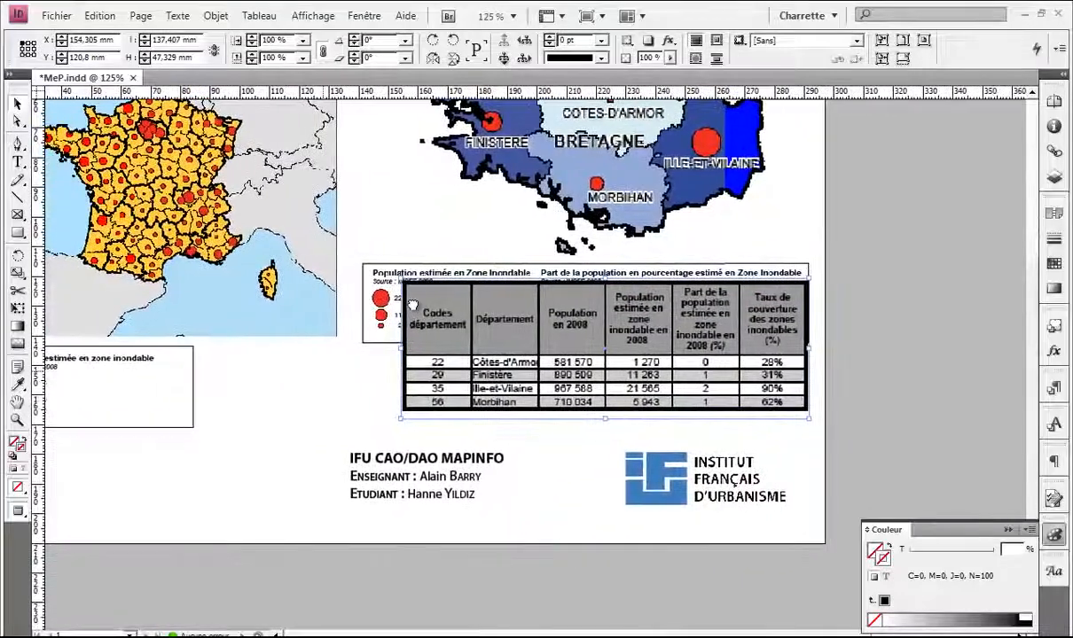
Step: Move the IFU CAO/DAO MAPINFO credits text and logo together to the left
click(418, 454)
shift+click(727, 487)
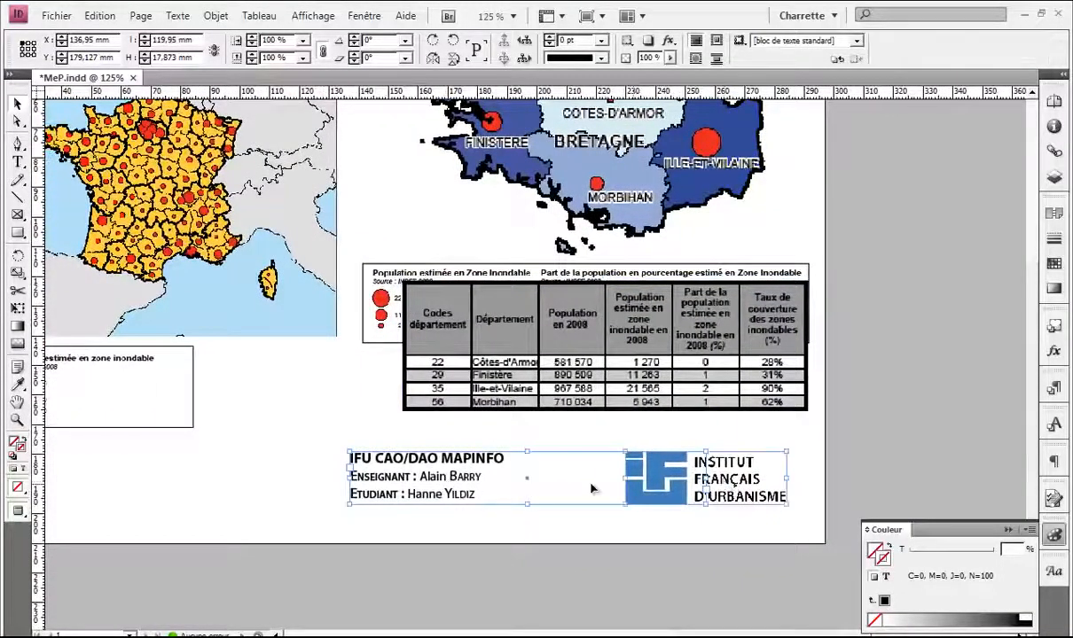
drag(370, 463, 253, 445)
Step: Move the Bretagne data table down below its legend
drag(562, 360, 166, 439)
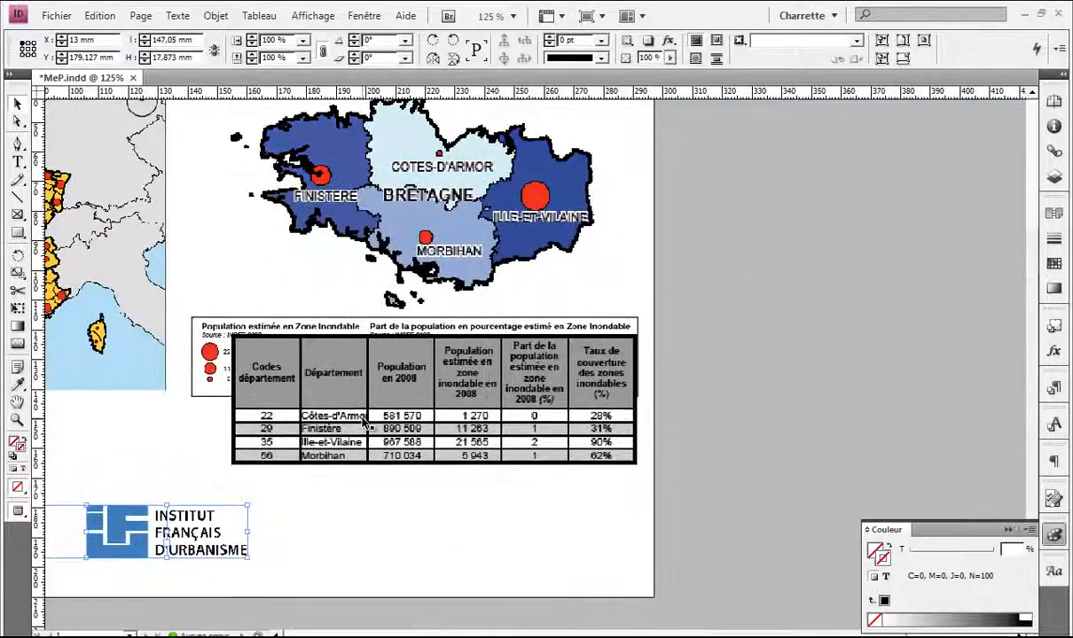
drag(363, 418, 363, 490)
drag(378, 443, 414, 525)
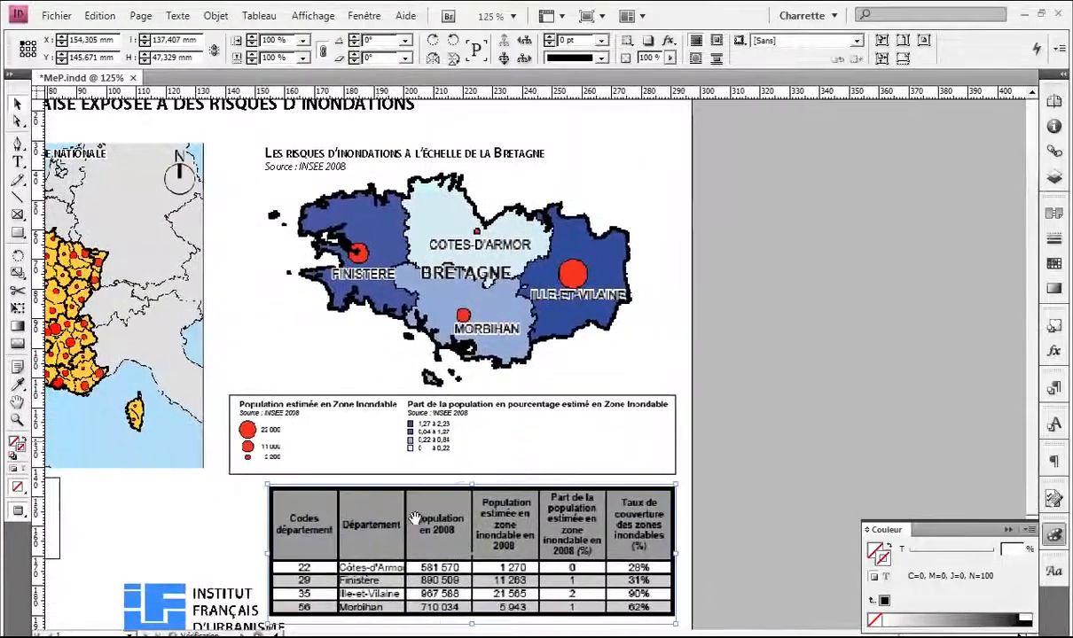
Step: Nudge the Bretagne legend frames slightly upward
click(478, 441)
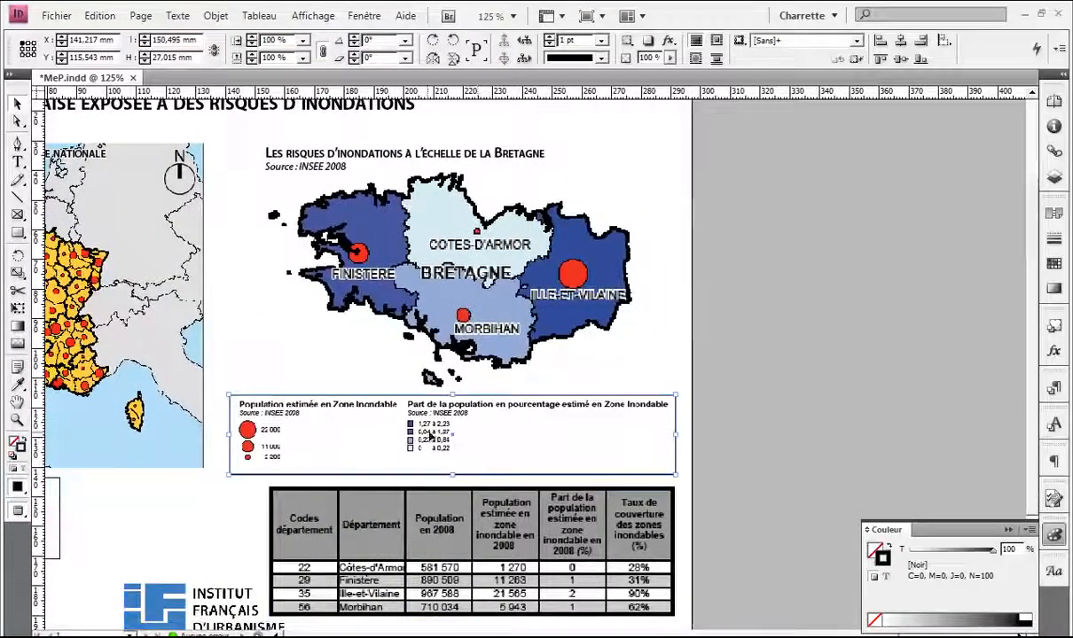
click(654, 359)
key(w)
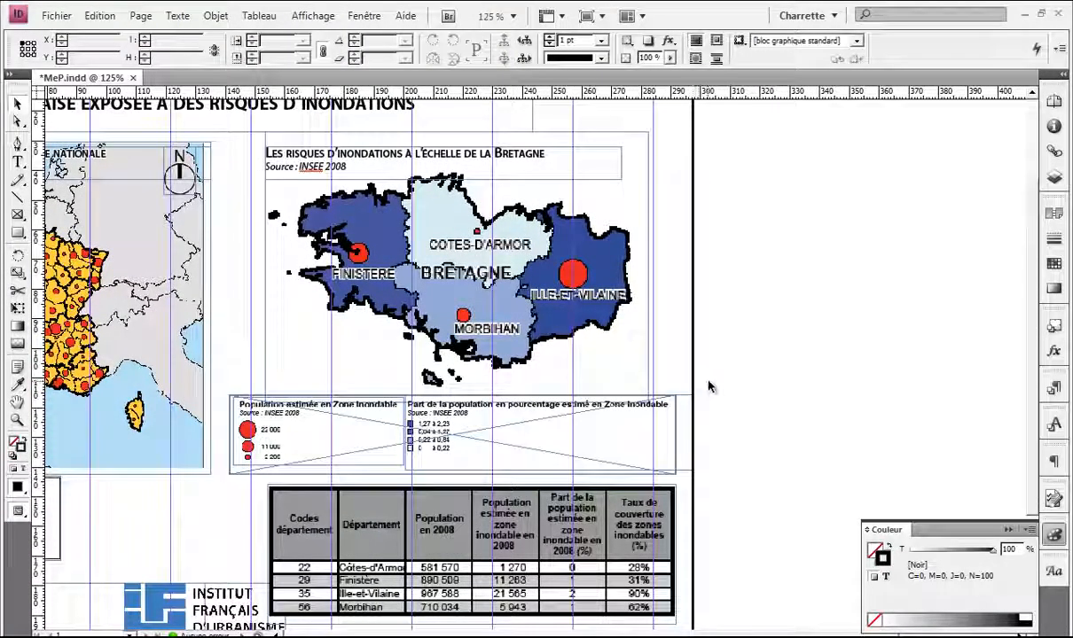
drag(688, 357, 602, 435)
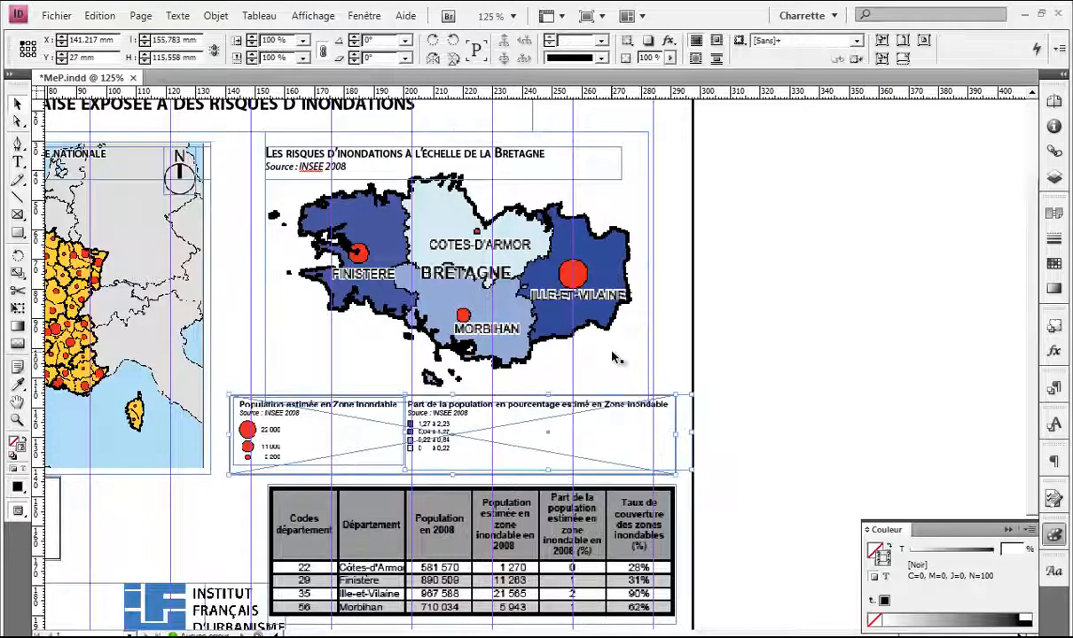
drag(491, 445, 489, 440)
Step: Raise the data table slightly and shift the IFU logo left beside the credits
click(450, 530)
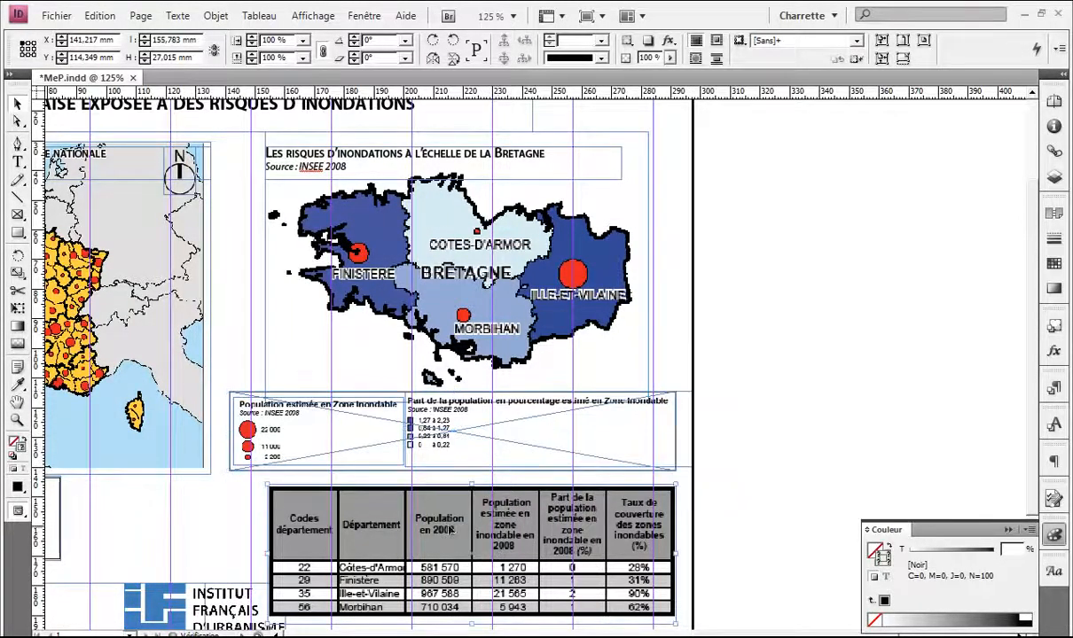
drag(378, 527, 465, 386)
drag(250, 408, 537, 391)
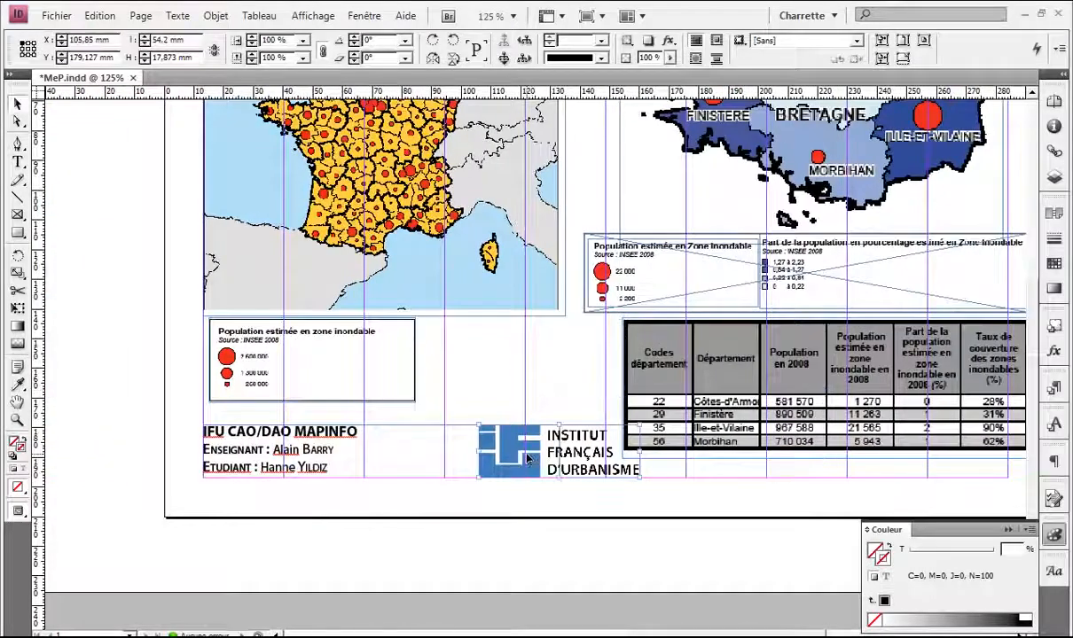
drag(498, 430, 467, 431)
click(504, 390)
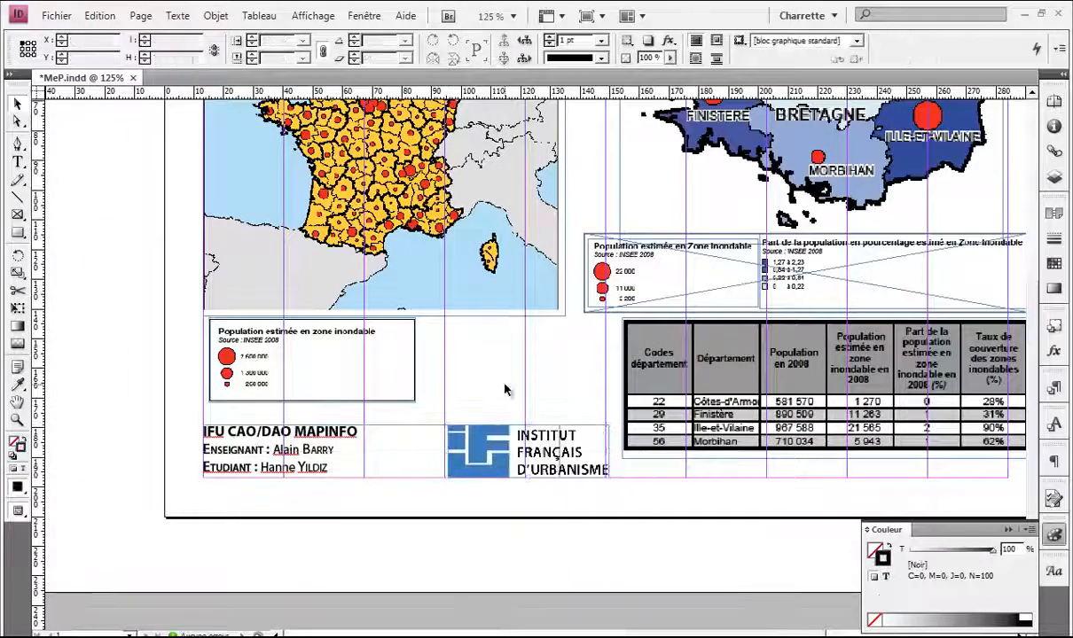
key(ctrl+0)
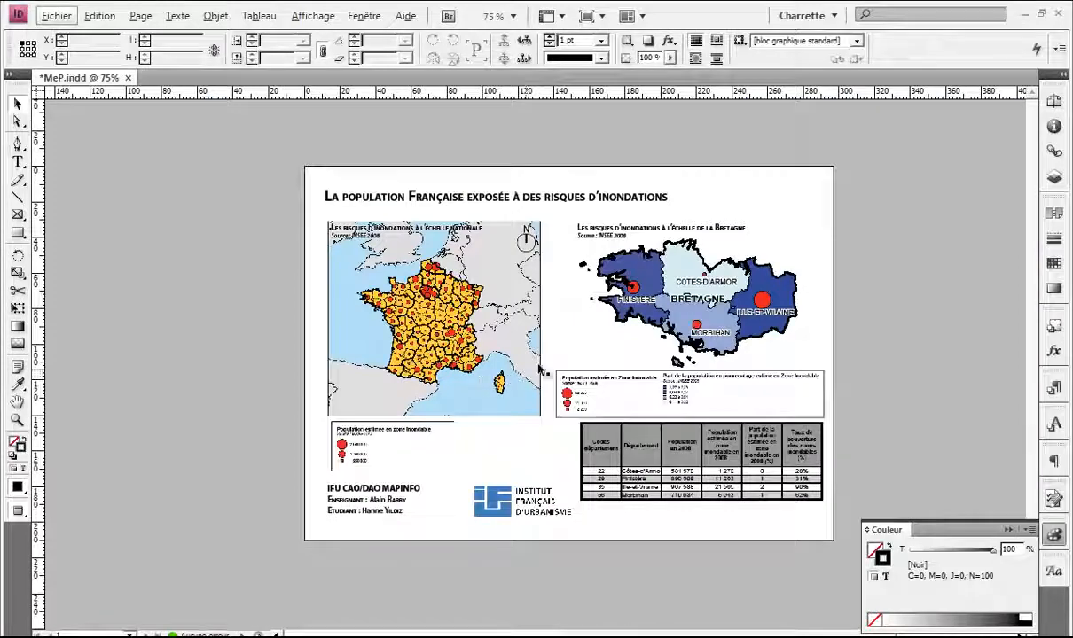
Step: Shorten the page title frame and move the title higher on the page
scroll(544, 290, up, 1)
drag(582, 302, 502, 256)
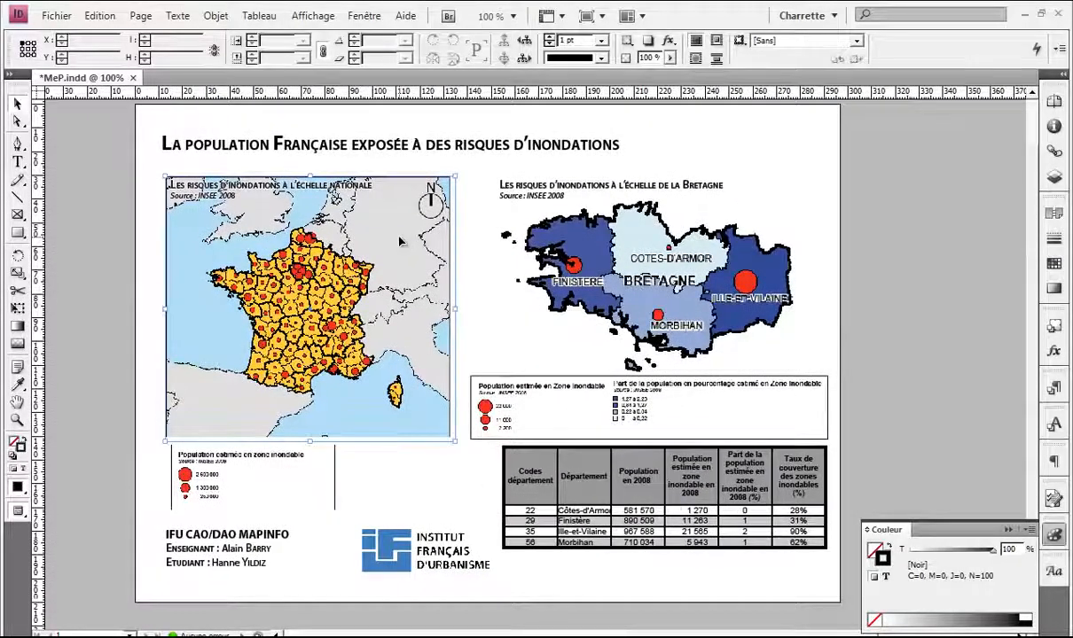
key(w)
click(569, 140)
drag(435, 168, 435, 157)
click(846, 185)
key(w)
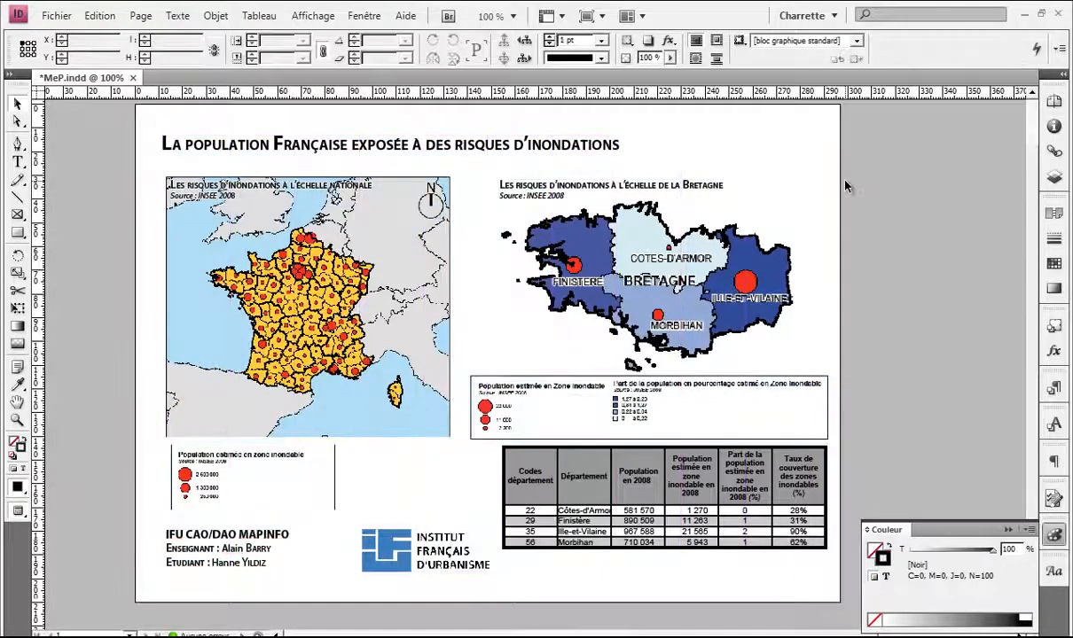
key(w)
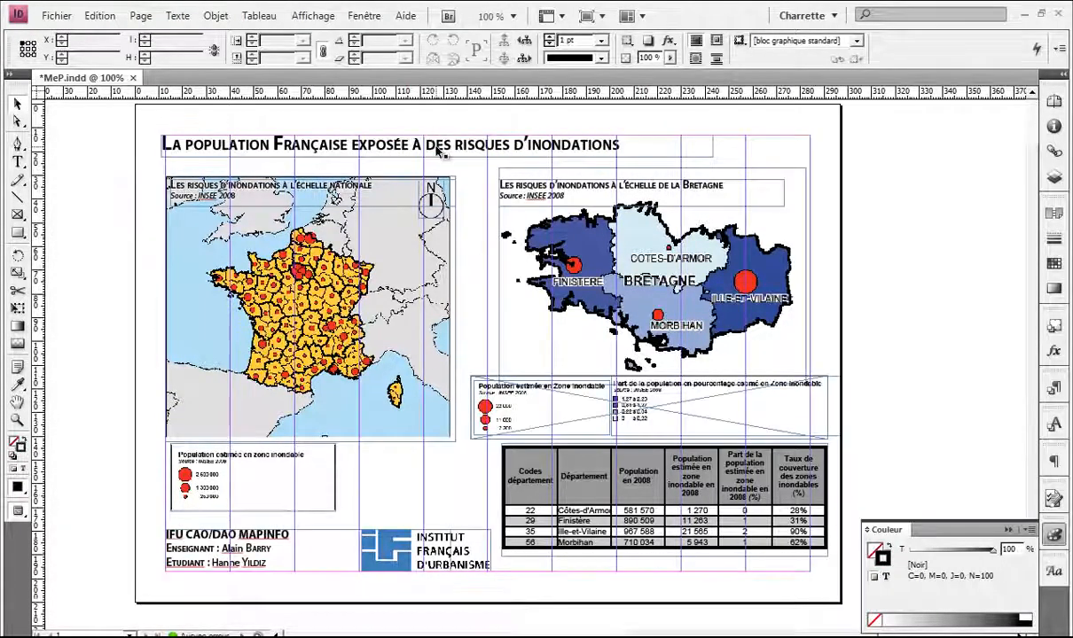
drag(306, 142, 319, 135)
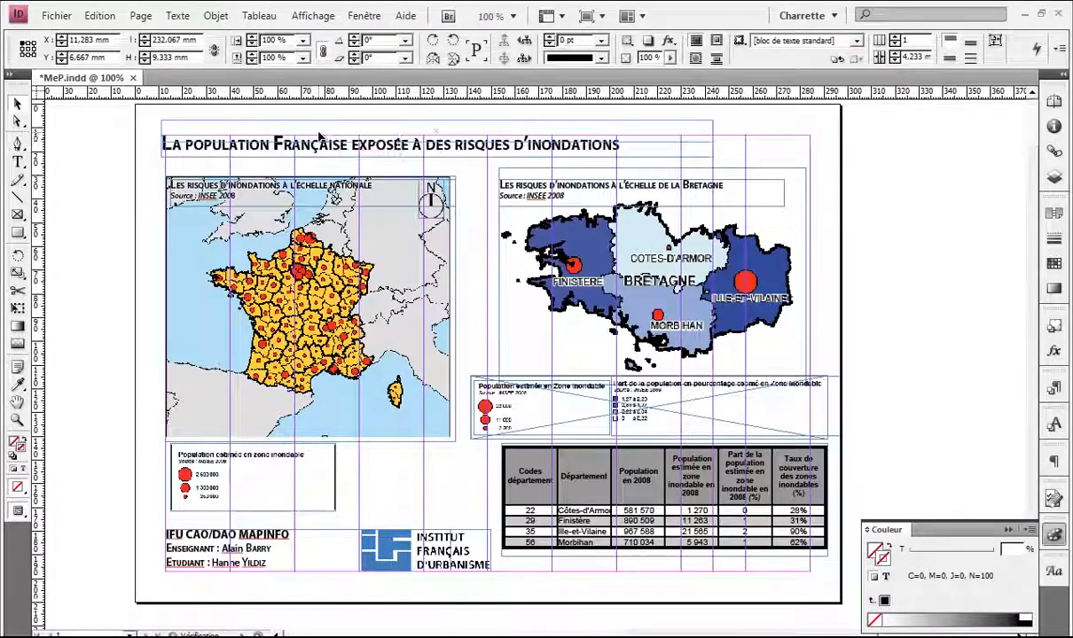
Step: Move the maps, legends and table upward together and preview without guides
drag(825, 160, 158, 495)
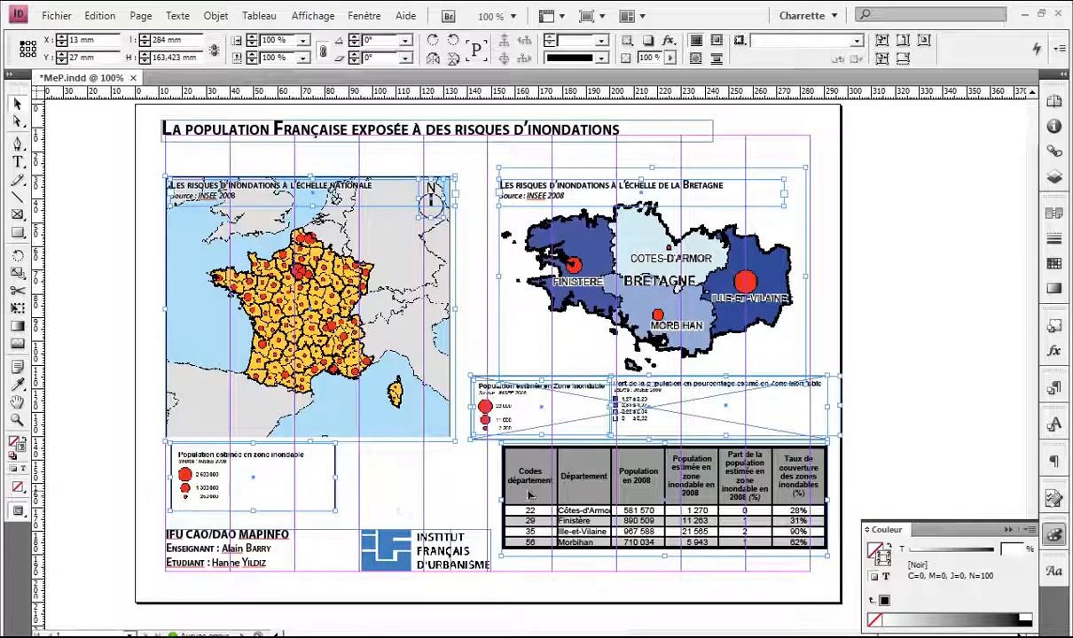
mouse_move(529, 494)
mouse_down()
mouse_move(529, 481)
mouse_move(539, 483)
mouse_up()
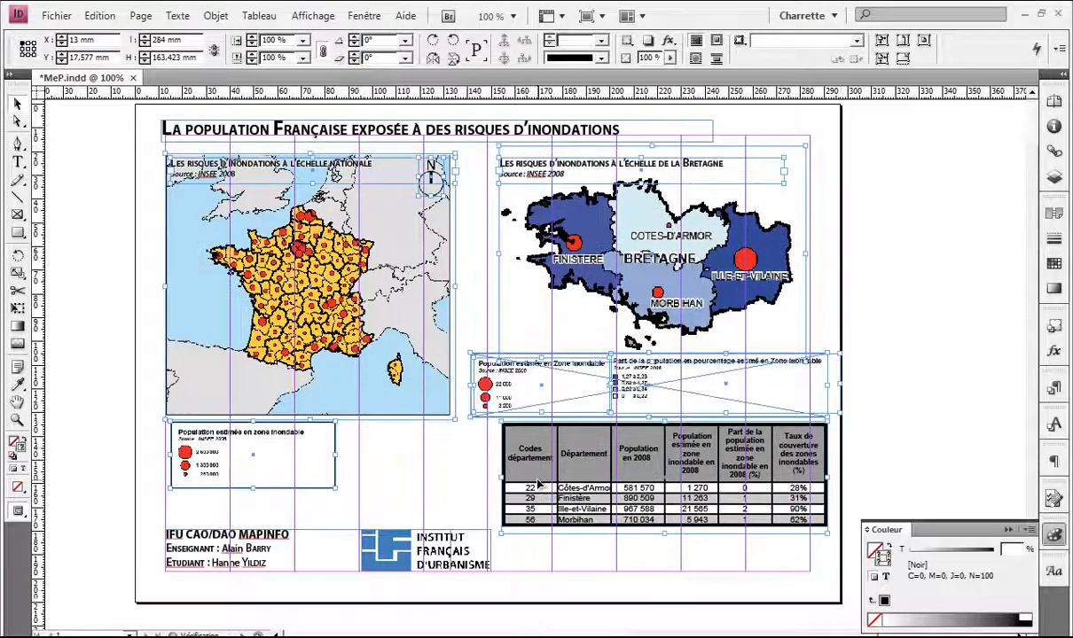
click(834, 416)
key(w)
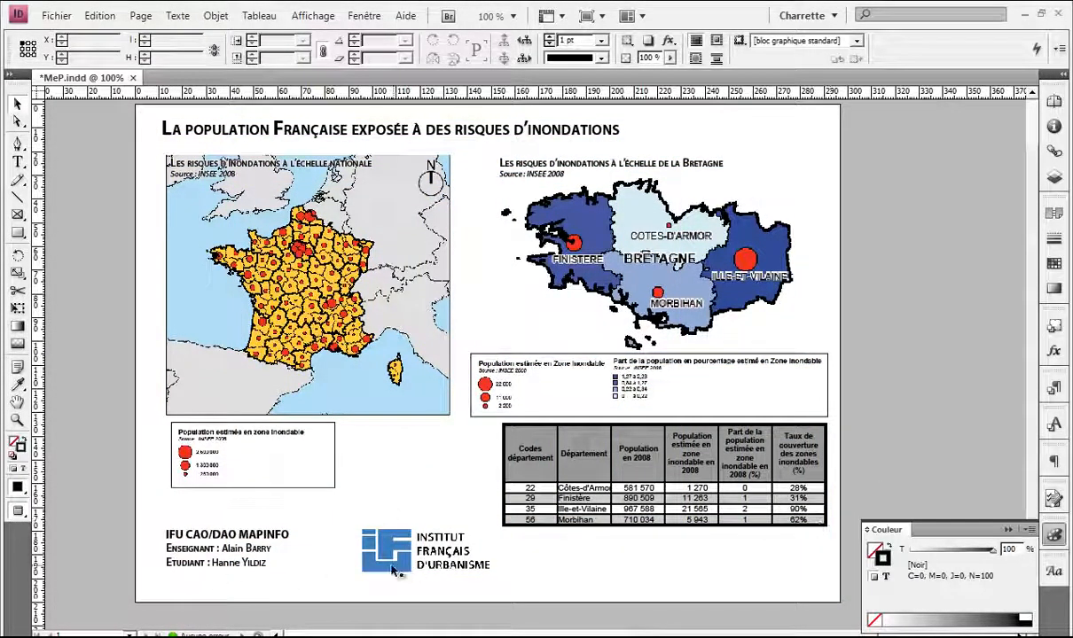
key(w)
Step: Check the credits and logo area in preview, then save MeP.indd
scroll(283, 586, up, 1)
drag(281, 544, 357, 485)
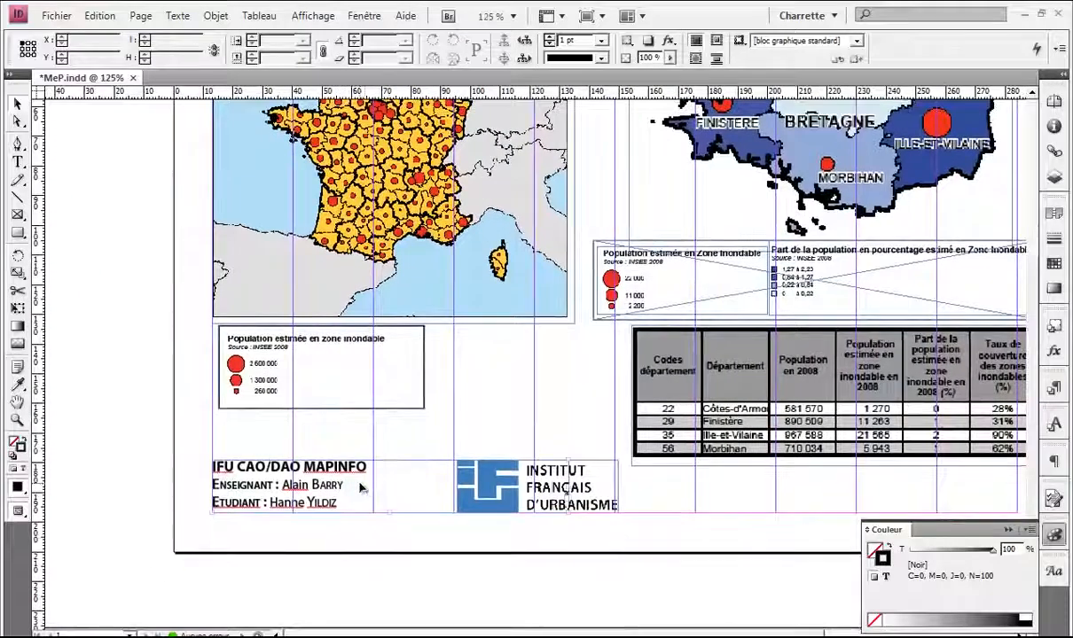
drag(710, 502, 530, 489)
click(530, 489)
key(w)
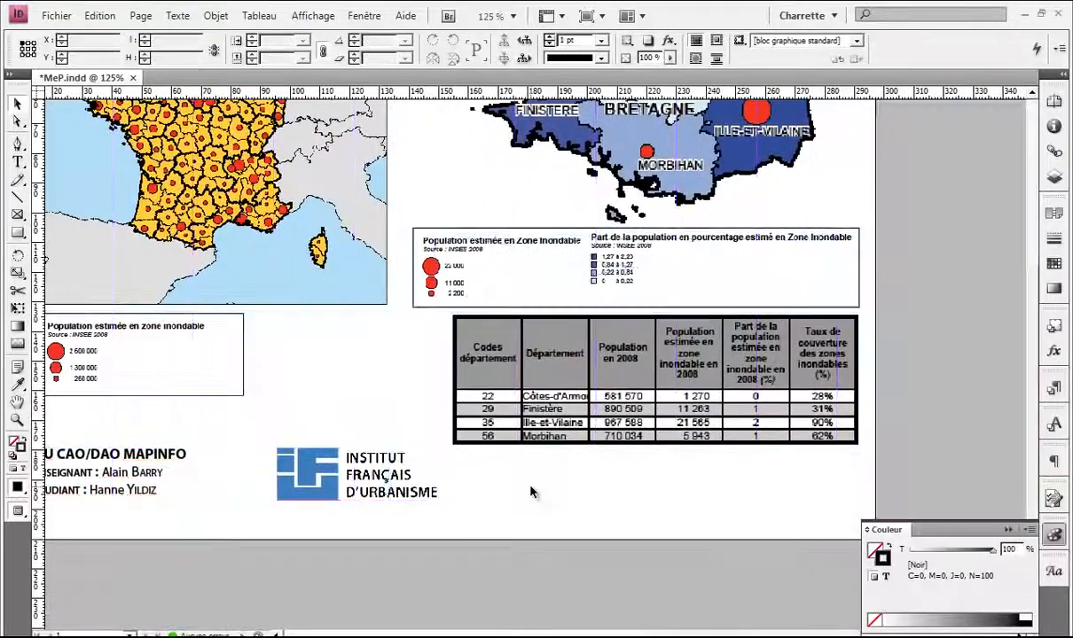
scroll(530, 492, down, 1)
scroll(849, 424, up, 4)
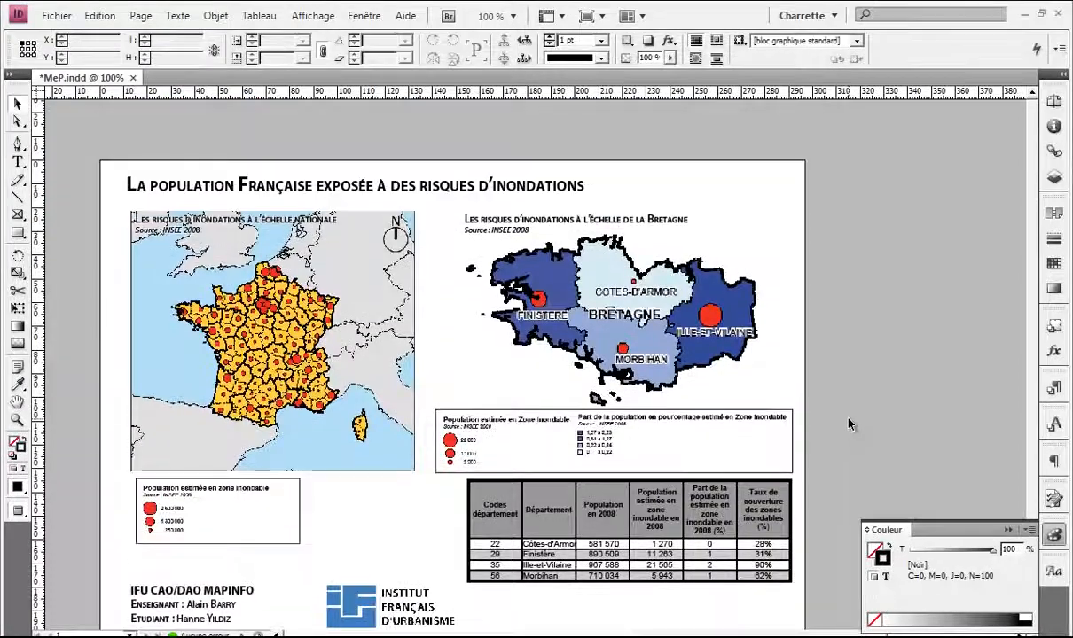
key(ctrl+s)
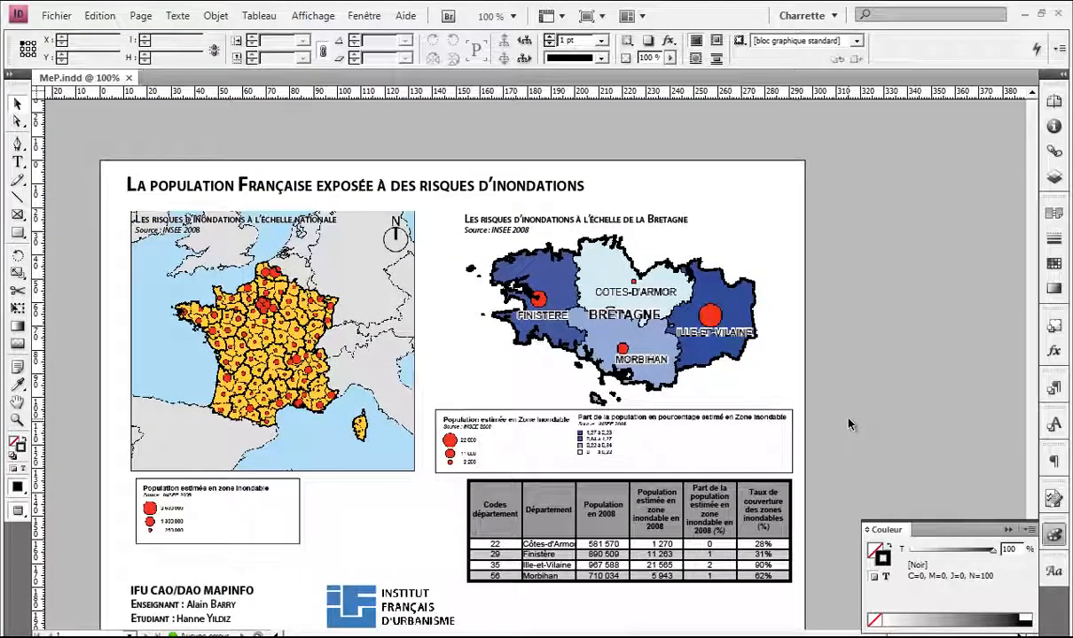
Step: Export the layout as Adobe PDF MeP_Final into Carte_Temporaire
key(ctrl+e)
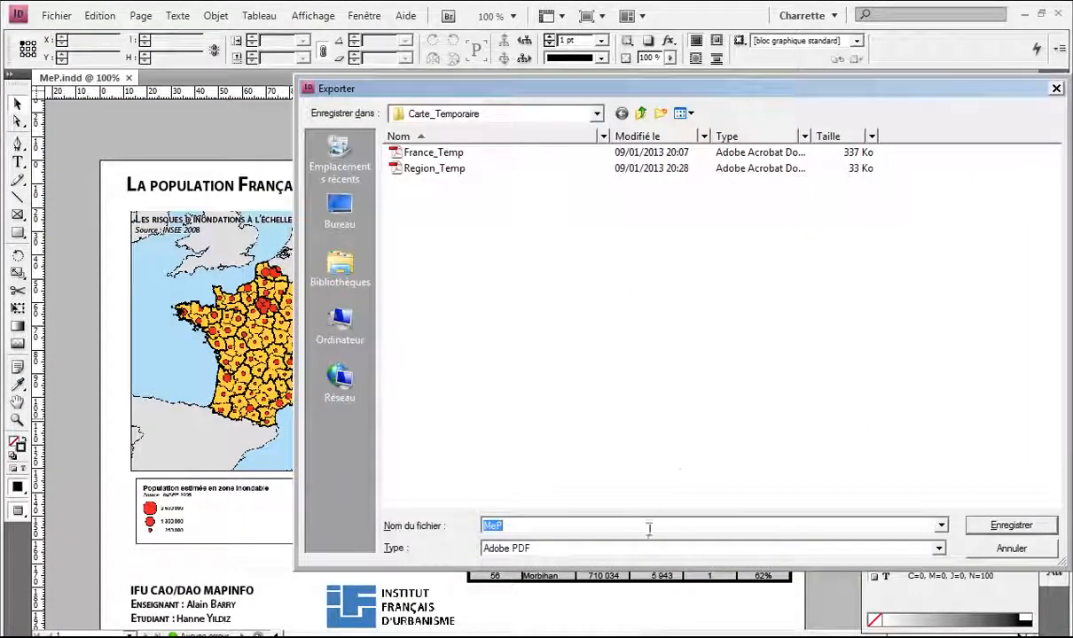
click(508, 524)
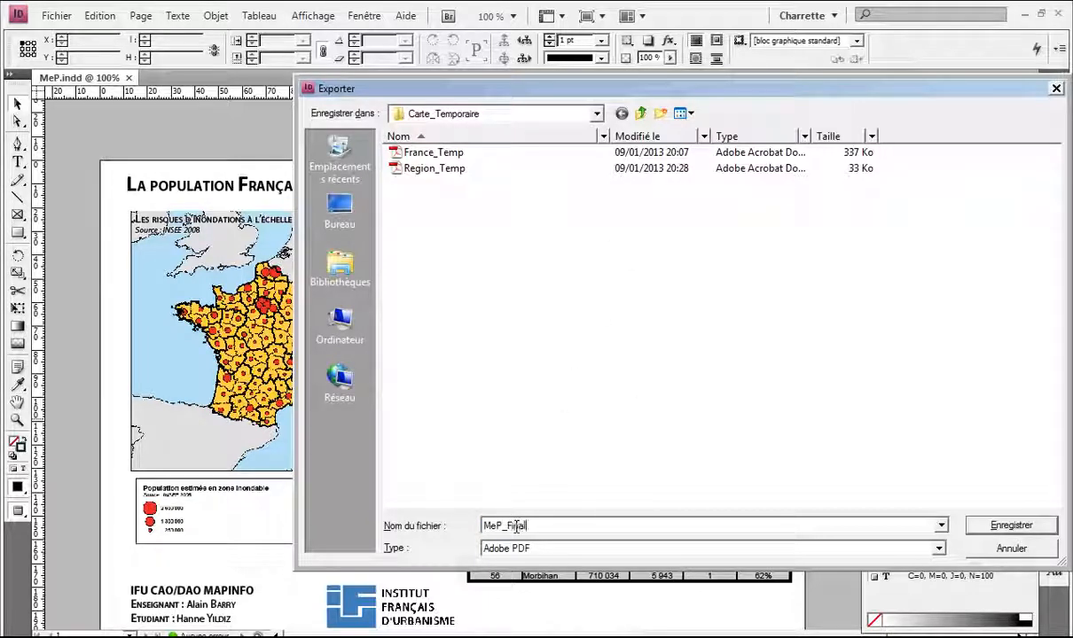
key(Return)
key(Return)
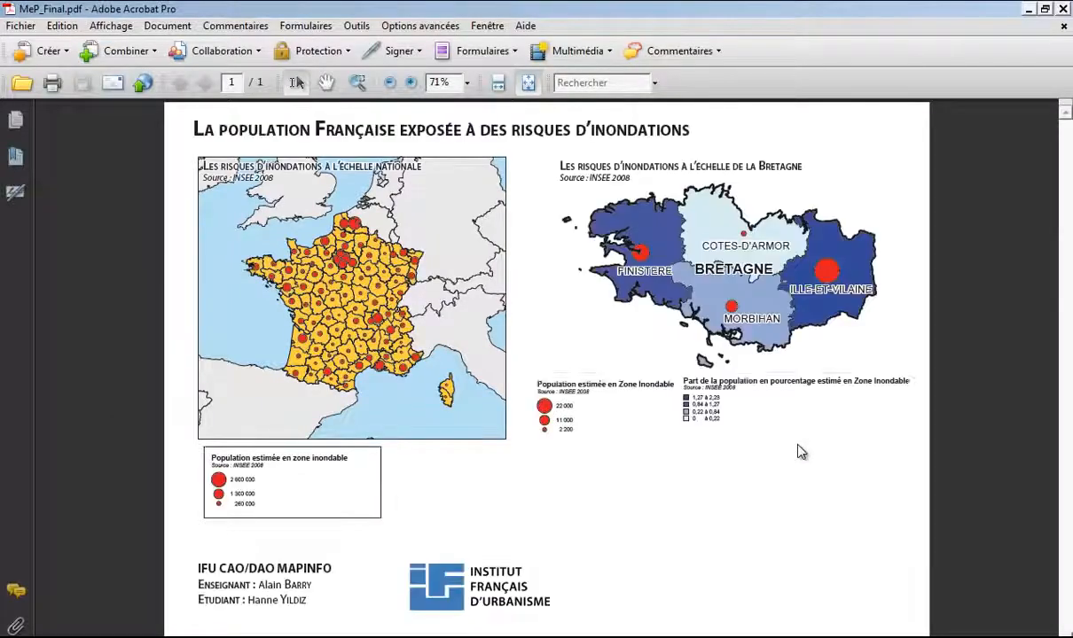
Step: Show MeP_Final.pdf full-screen in Acrobat Pro with Ctrl+L
key(ctrl+l)
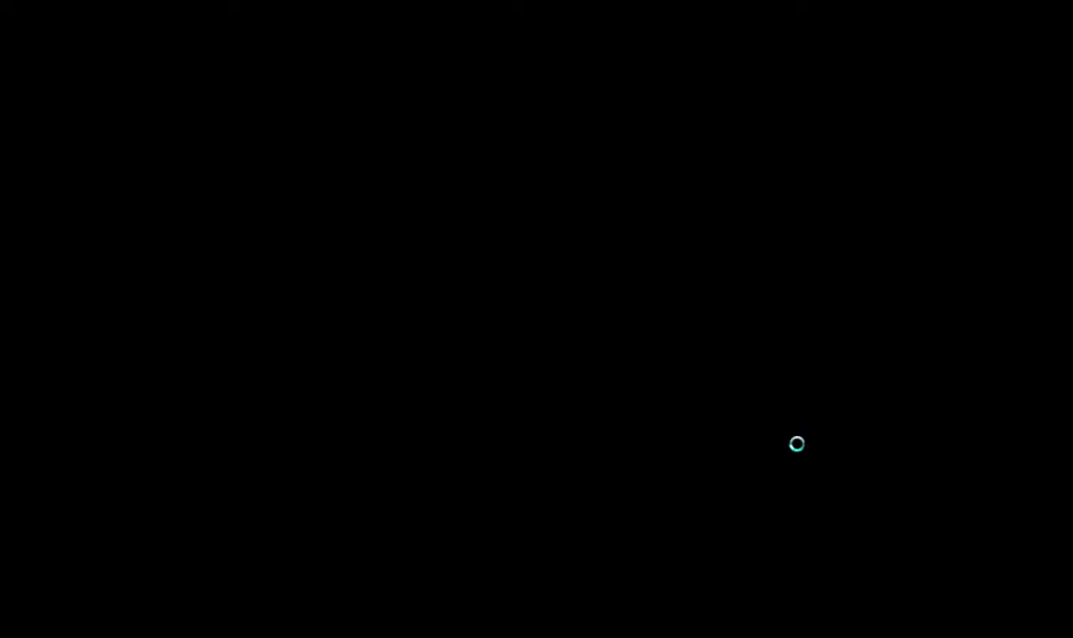
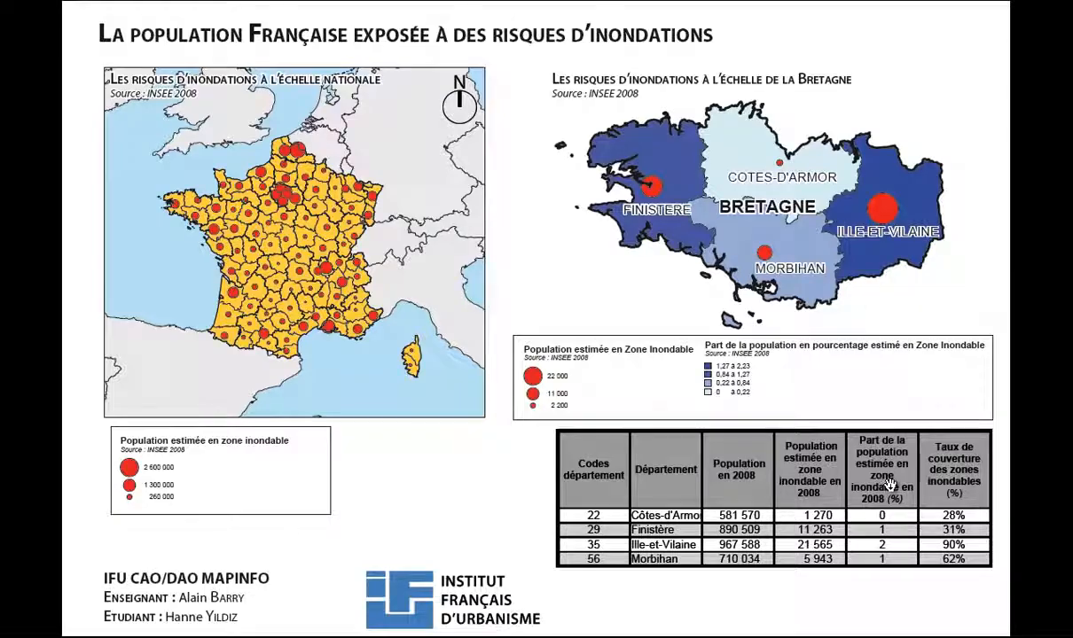
Step: Leave full-screen view of MeP_Final.pdf and close Acrobat Pro
key(Escape)
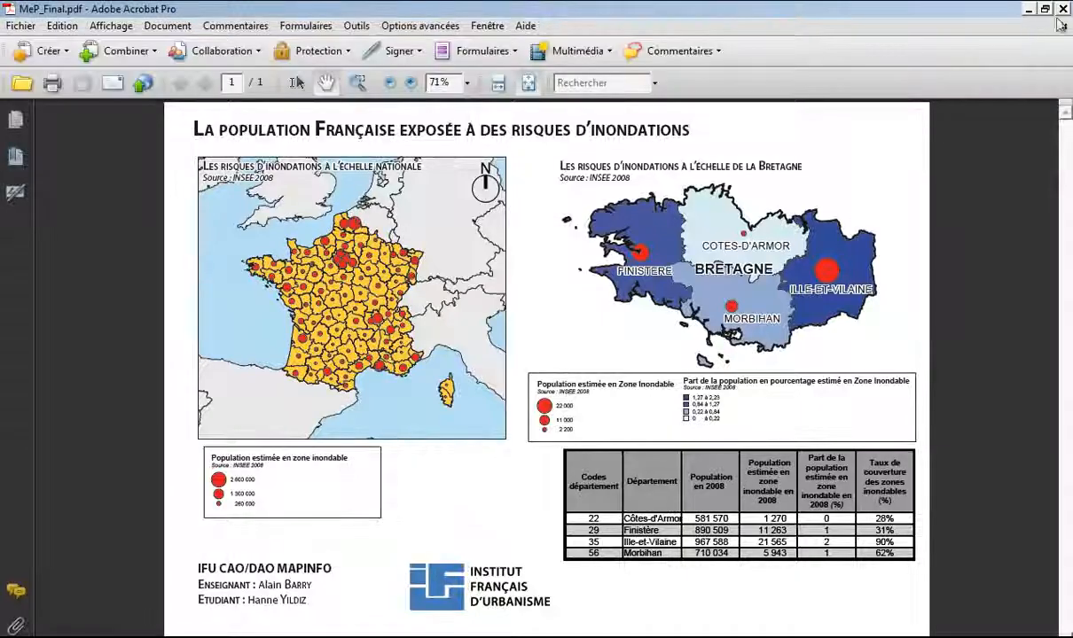
click(1065, 12)
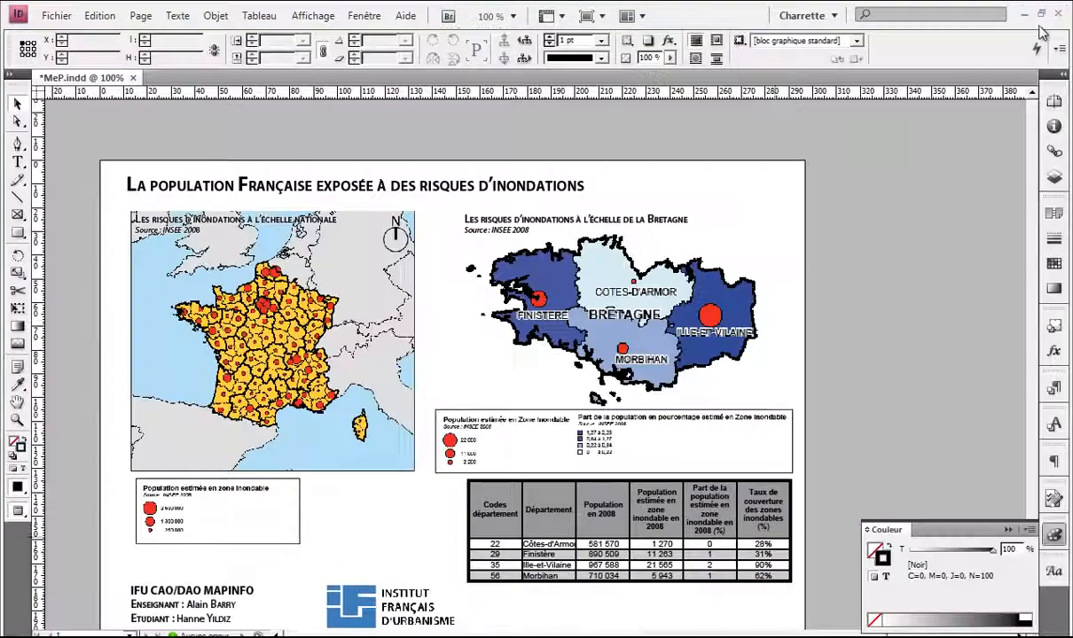
Step: Cut the Bretagne statistics table off the MeP.indd page and switch to Region_Bretagne.xls
click(735, 504)
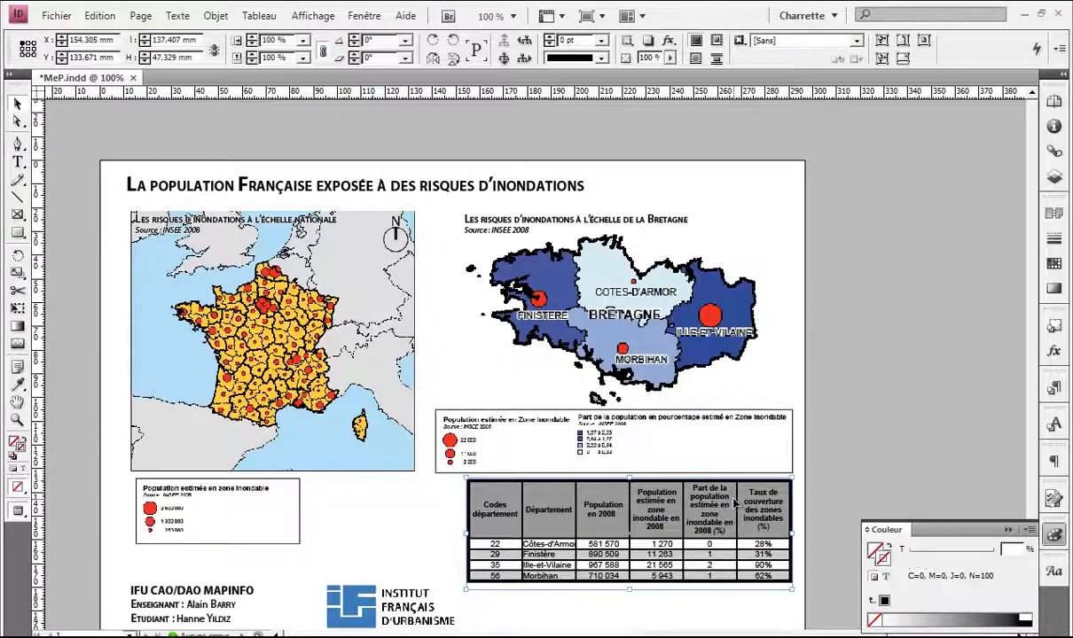
key(ctrl+x)
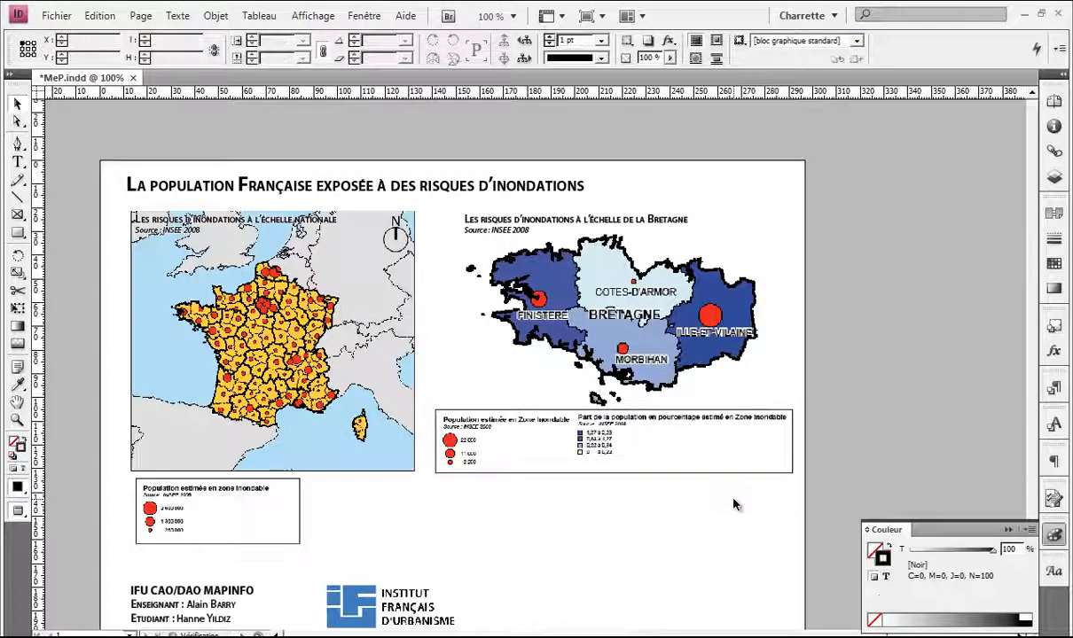
key(alt+Tab)
key(alt+Tab)
key(alt+Tab)
key(alt+Tab)
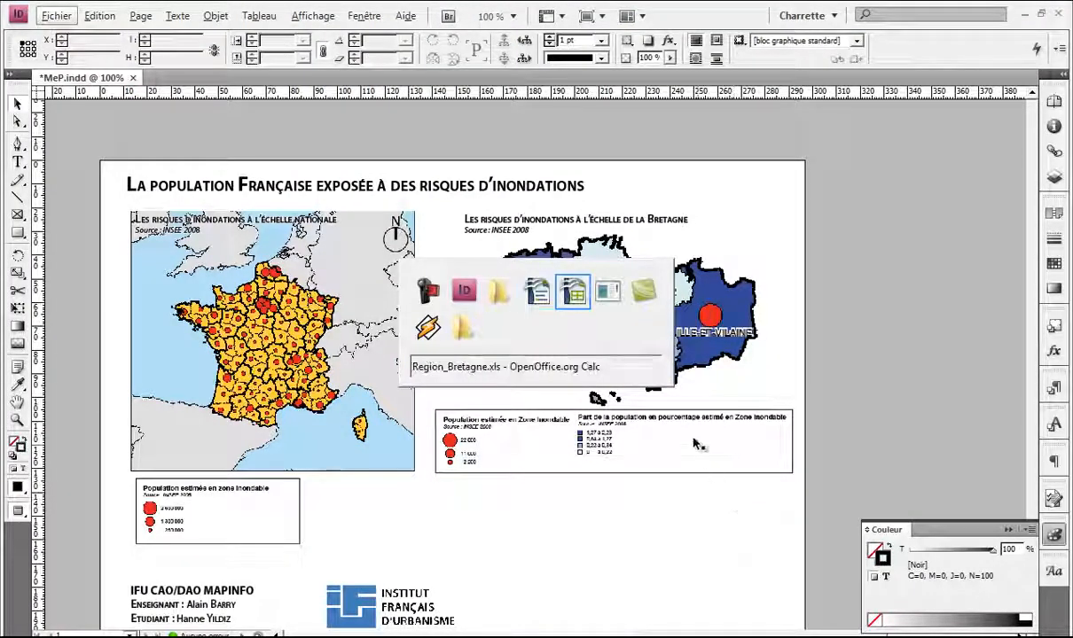
click(563, 299)
key(alt+Tab)
key(alt+Tab)
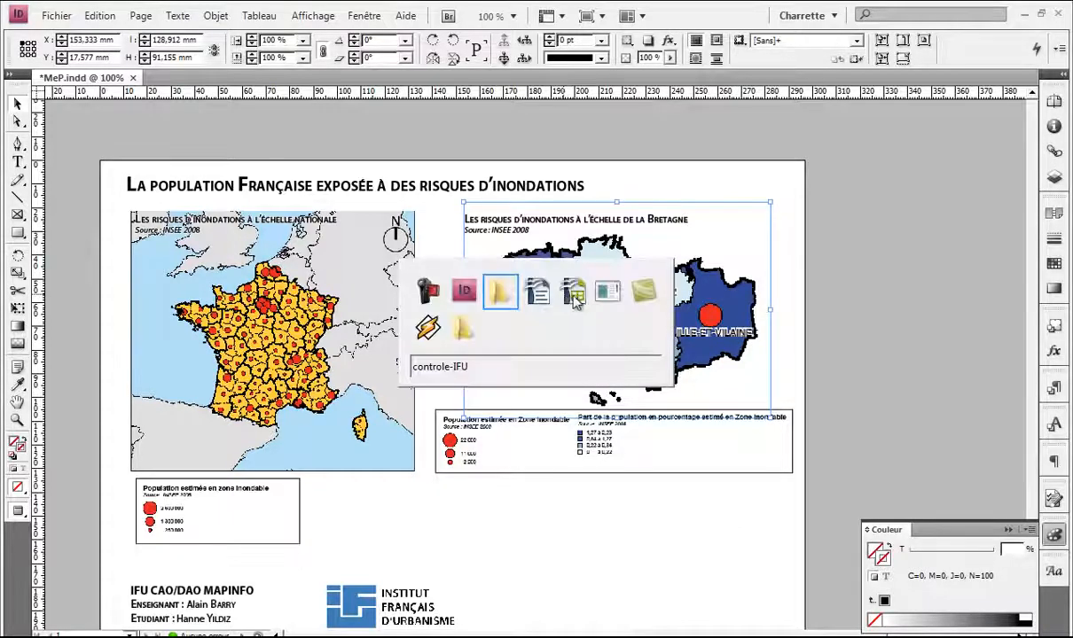
Step: Copy the table A1:F5 to A9 and clear the pasted codes column A9:A13
click(397, 301)
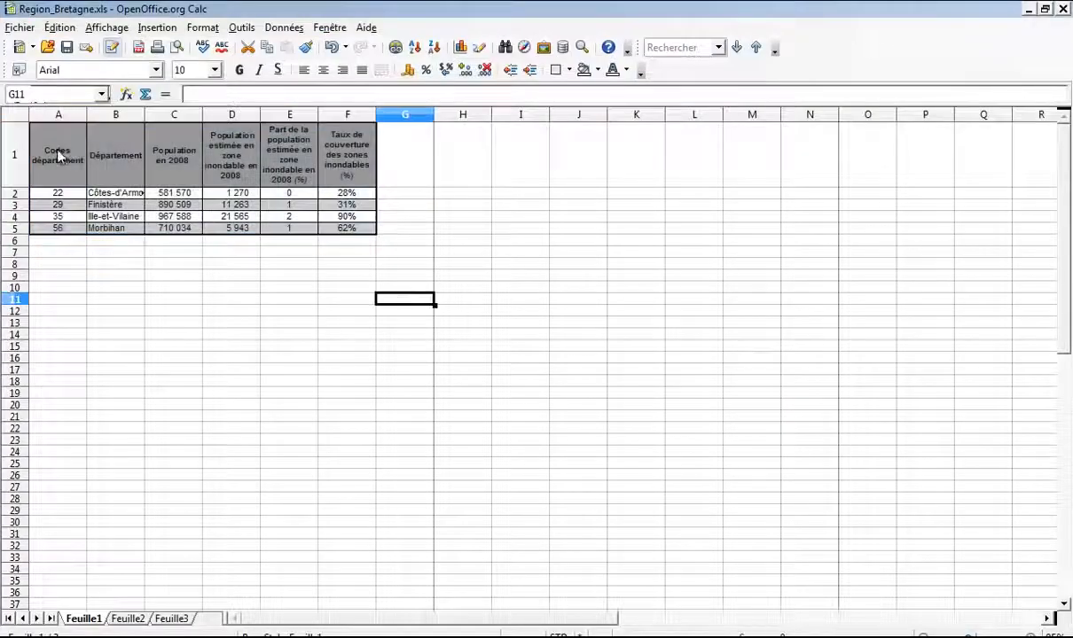
click(55, 152)
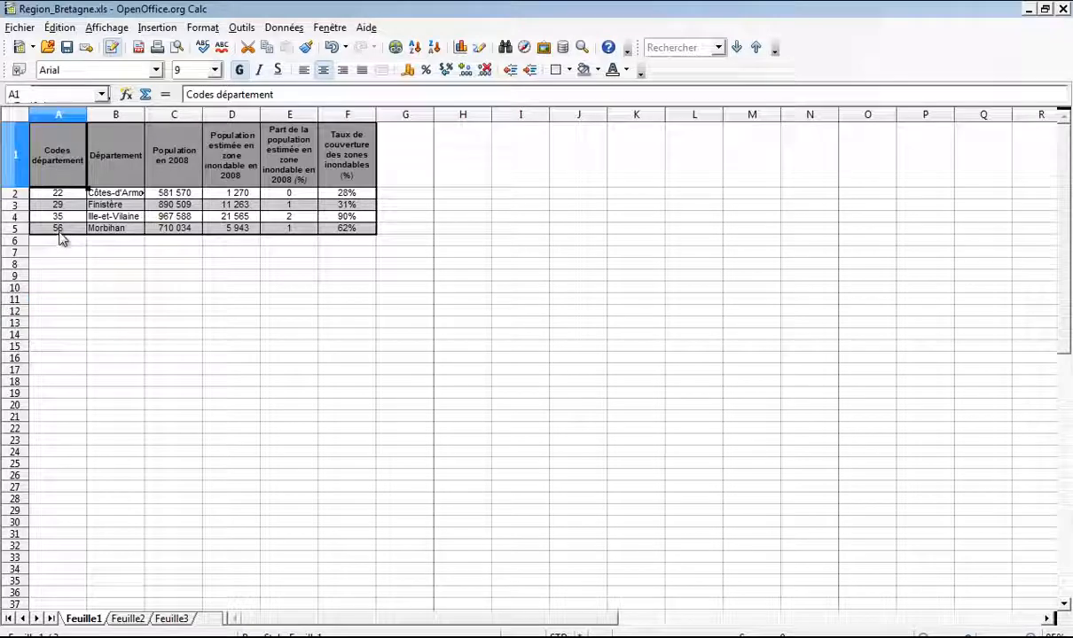
shift+click(337, 233)
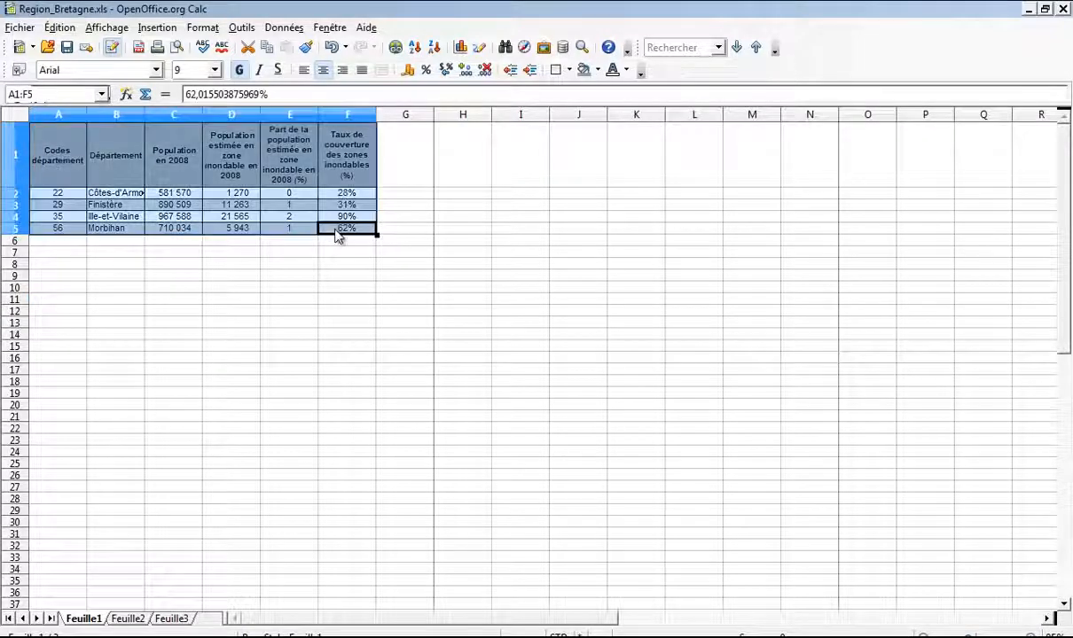
click(62, 278)
key(ctrl+v)
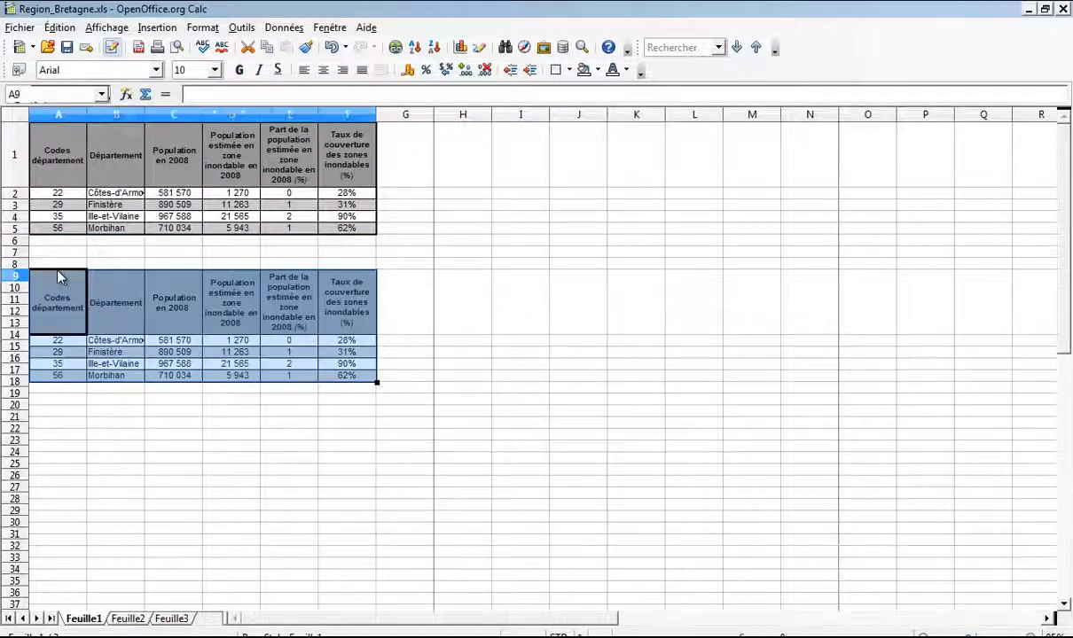
click(62, 307)
shift+click(57, 373)
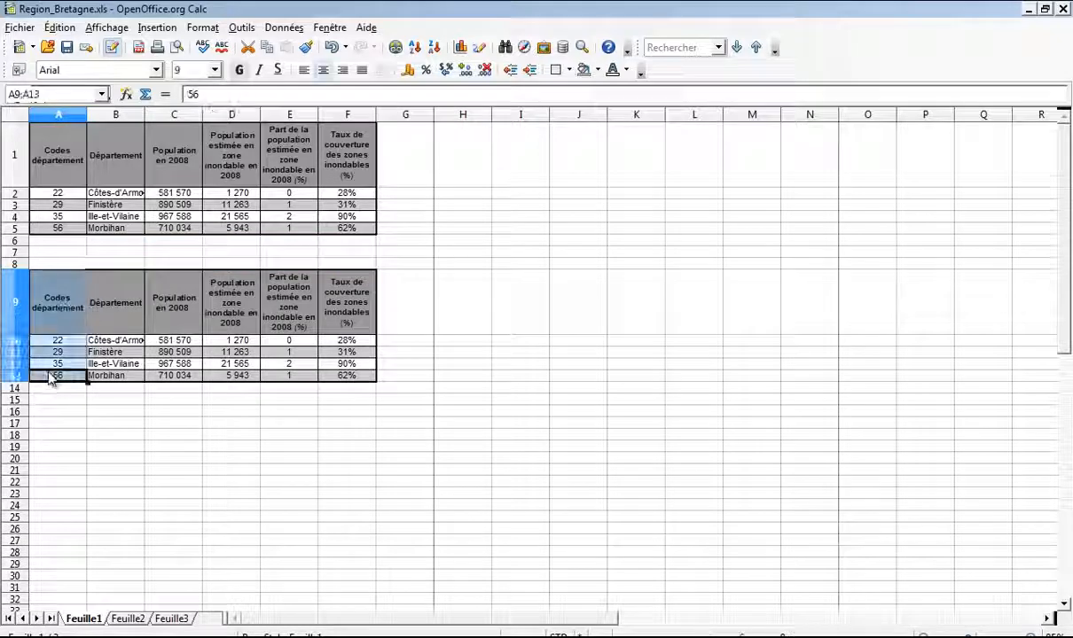
key(Delete)
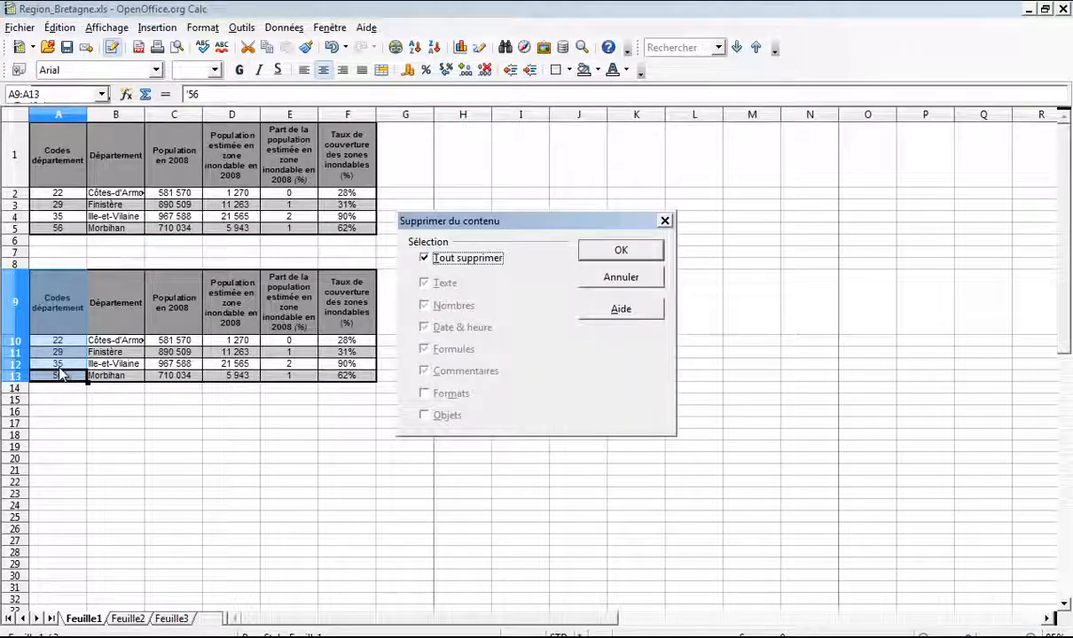
key(Return)
Step: Format the population share values E10:E13 with two decimal places
click(117, 285)
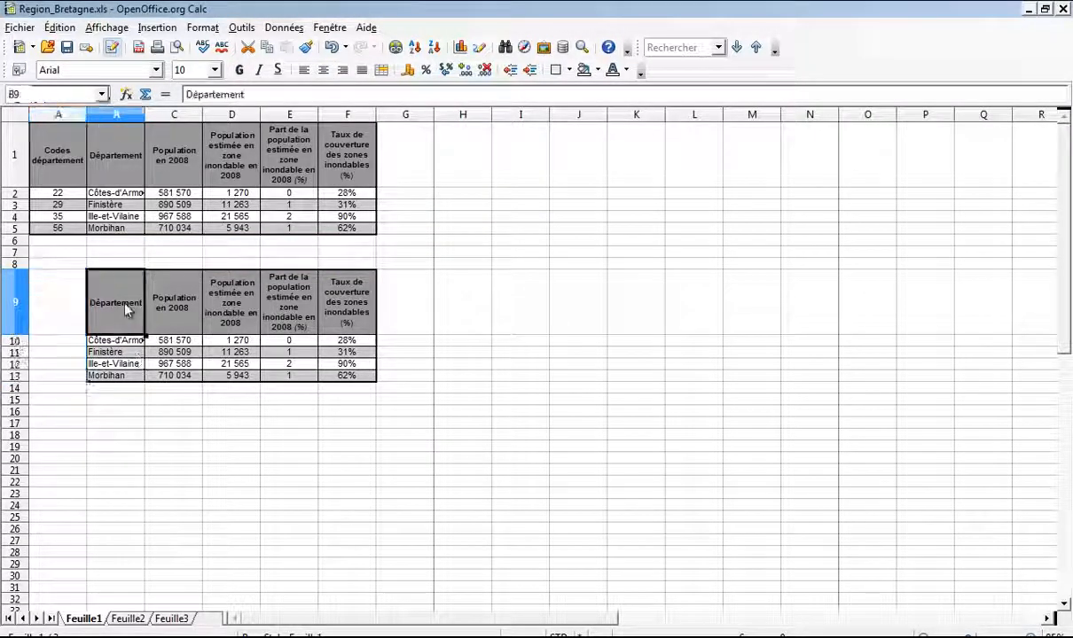
drag(297, 344, 295, 376)
right_click(293, 350)
click(346, 374)
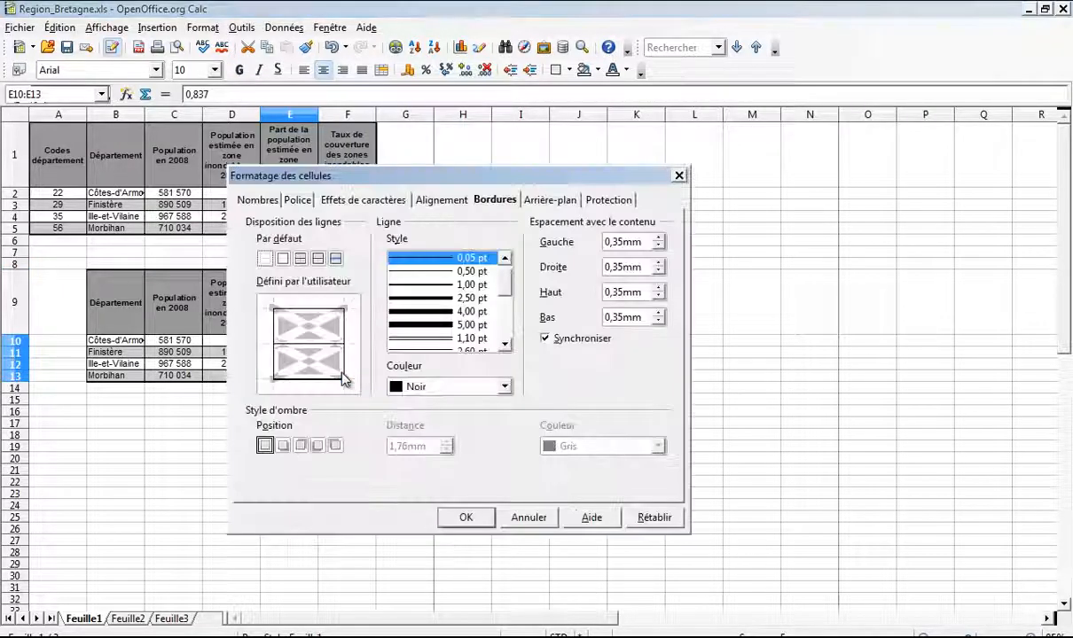
click(259, 201)
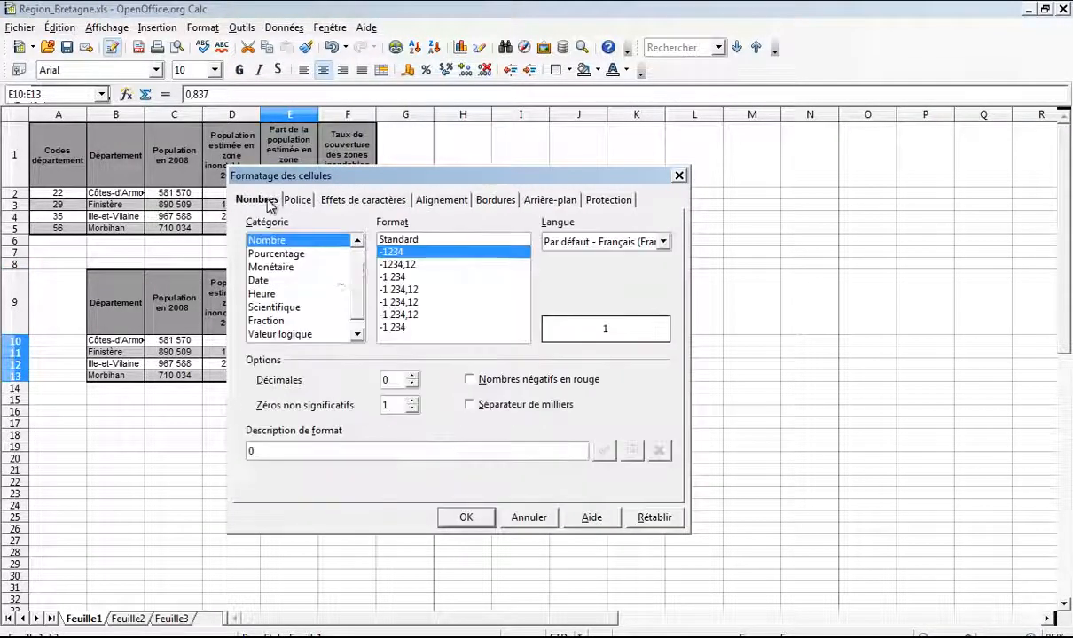
click(412, 376)
click(411, 376)
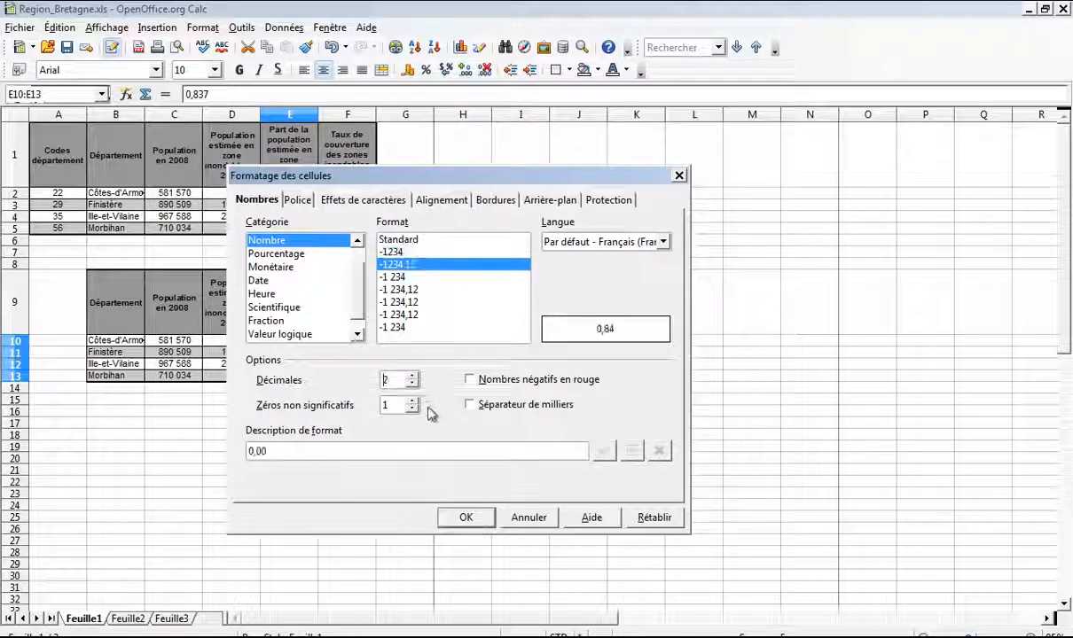
click(467, 517)
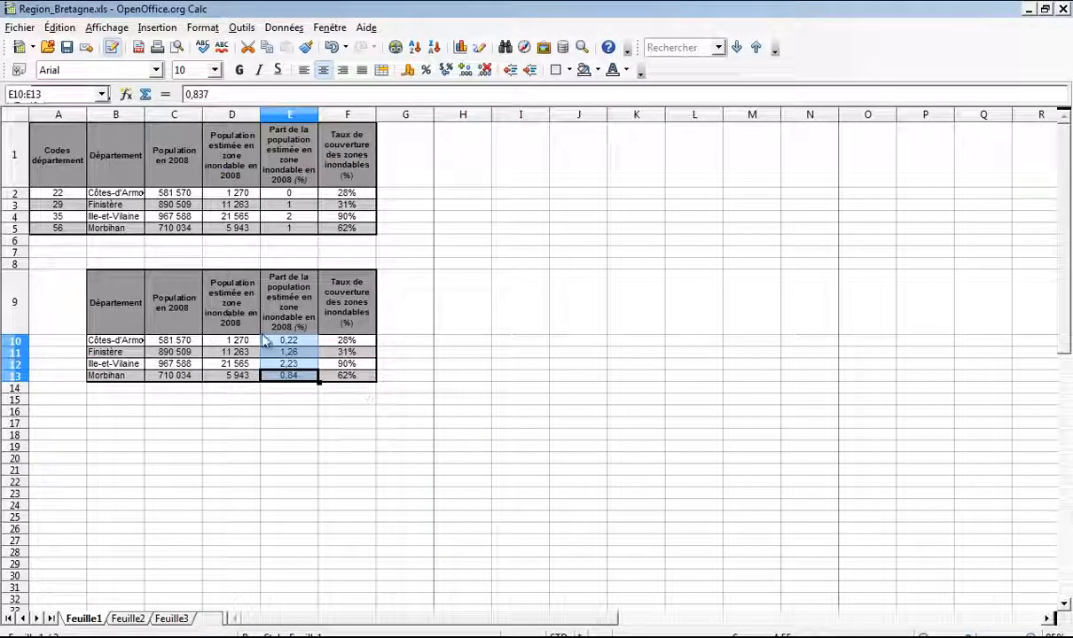
Step: Clear the coverage-rate column F9:F13 from the copied table
click(114, 304)
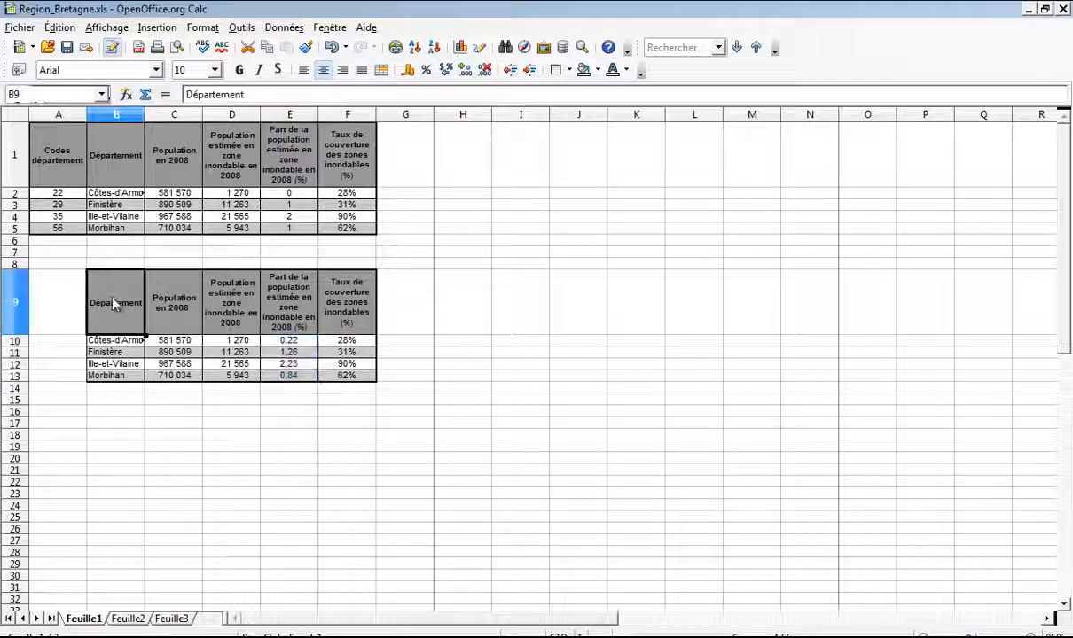
shift+click(345, 374)
right_click(346, 312)
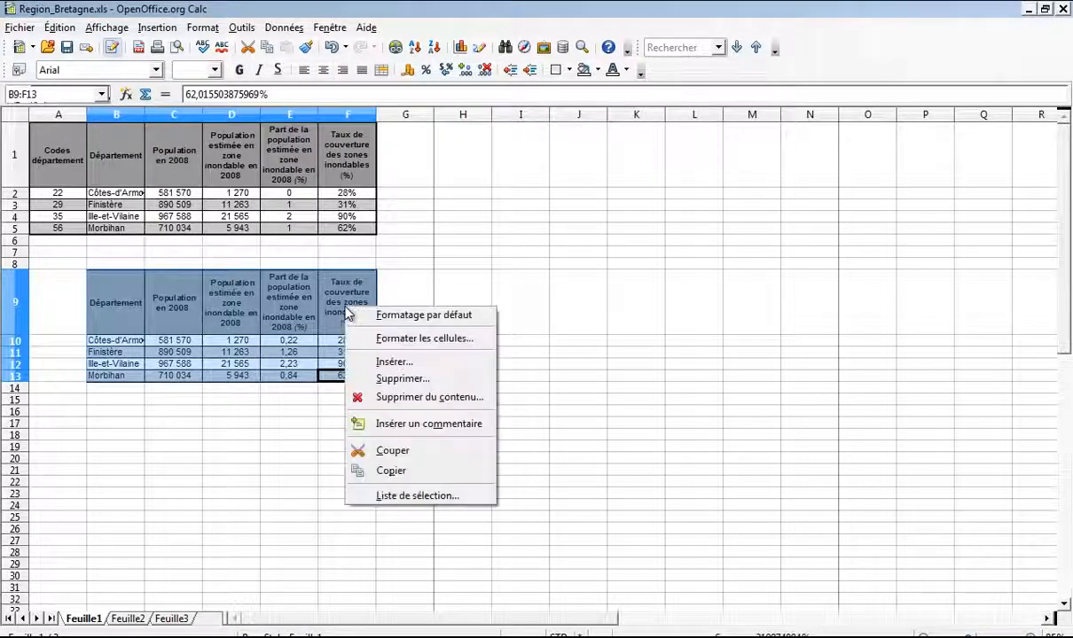
click(386, 339)
key(Escape)
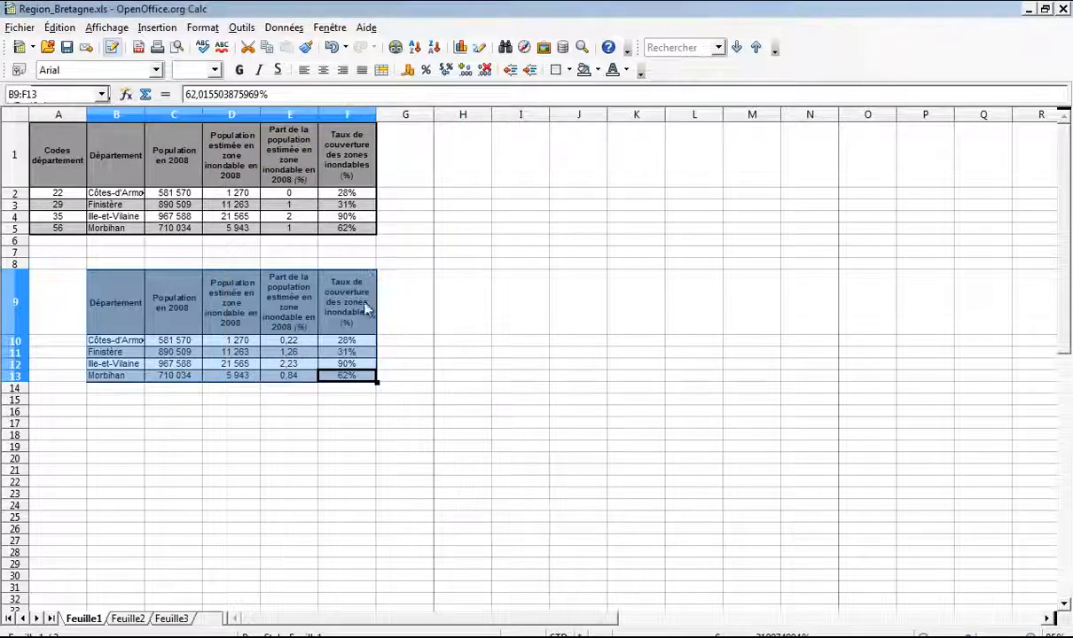
drag(359, 303, 372, 372)
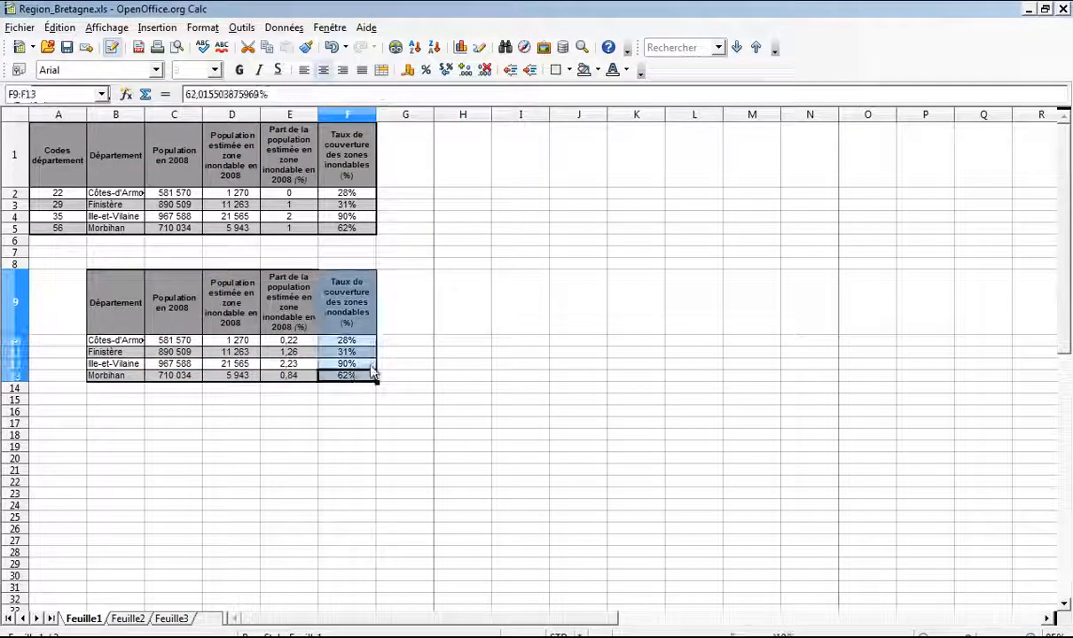
key(Delete)
key(Return)
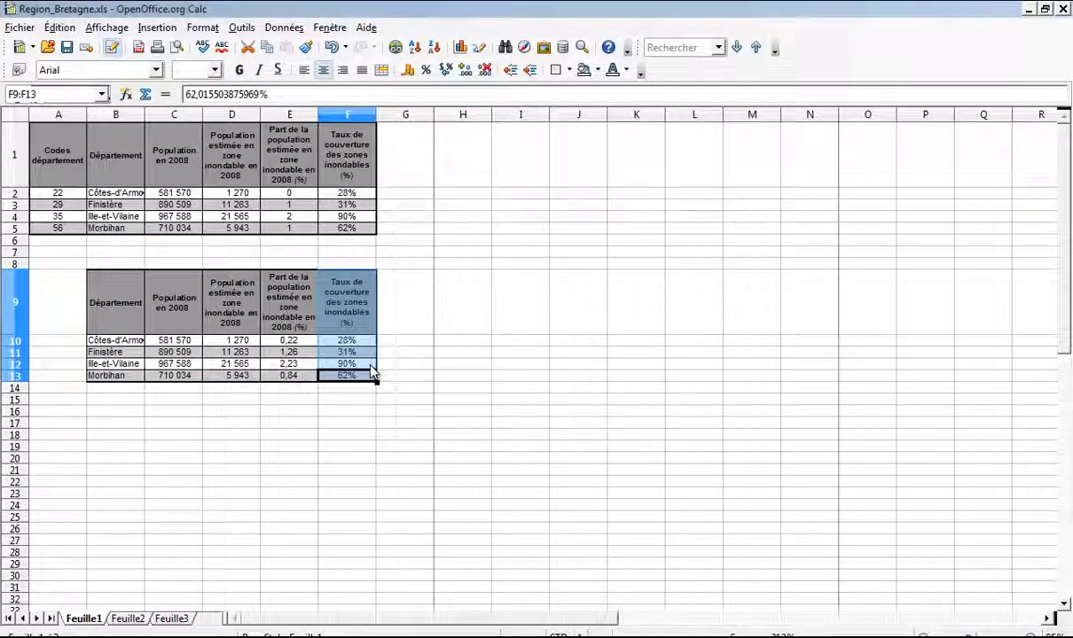
click(861, 637)
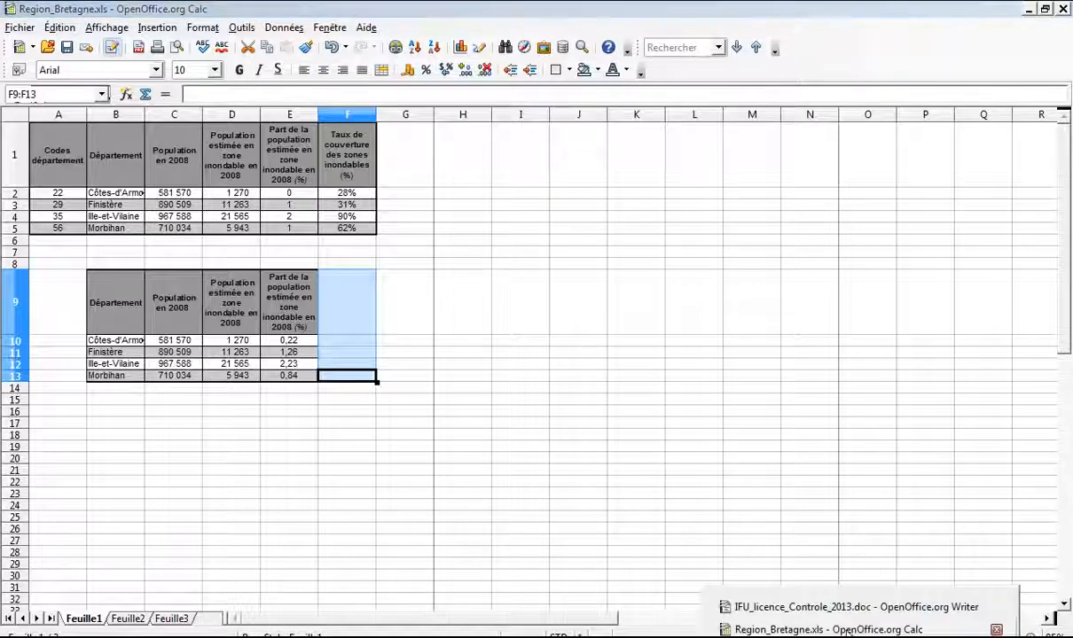
Step: Zoom in on the sample layout image in the Writer assignment, then return to Region_Bretagne.xls
click(780, 608)
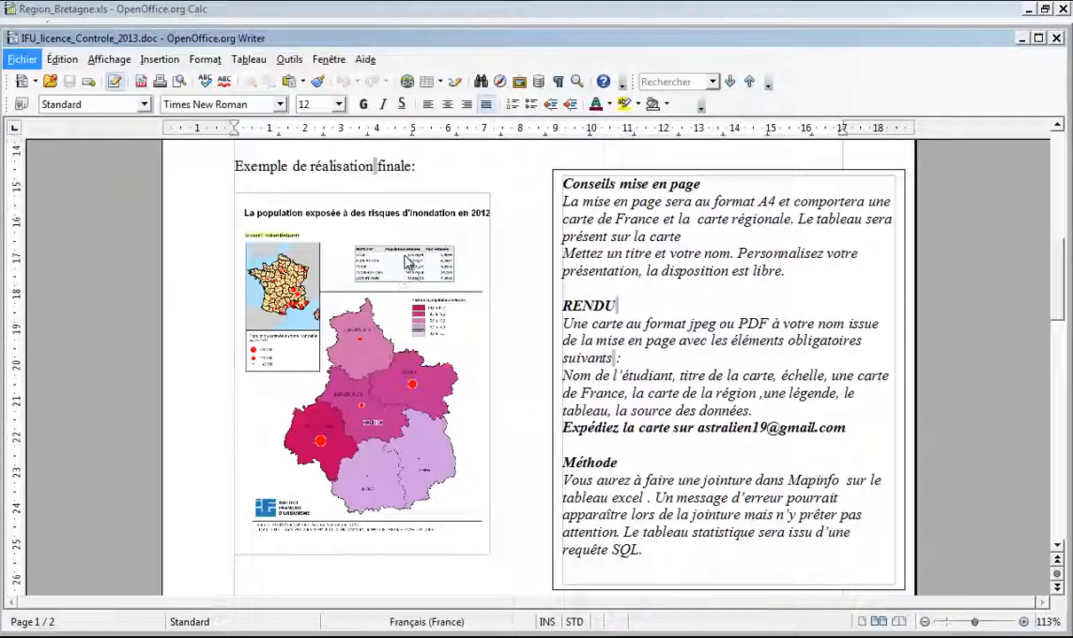
ctrl+scroll(408, 262, up, 5)
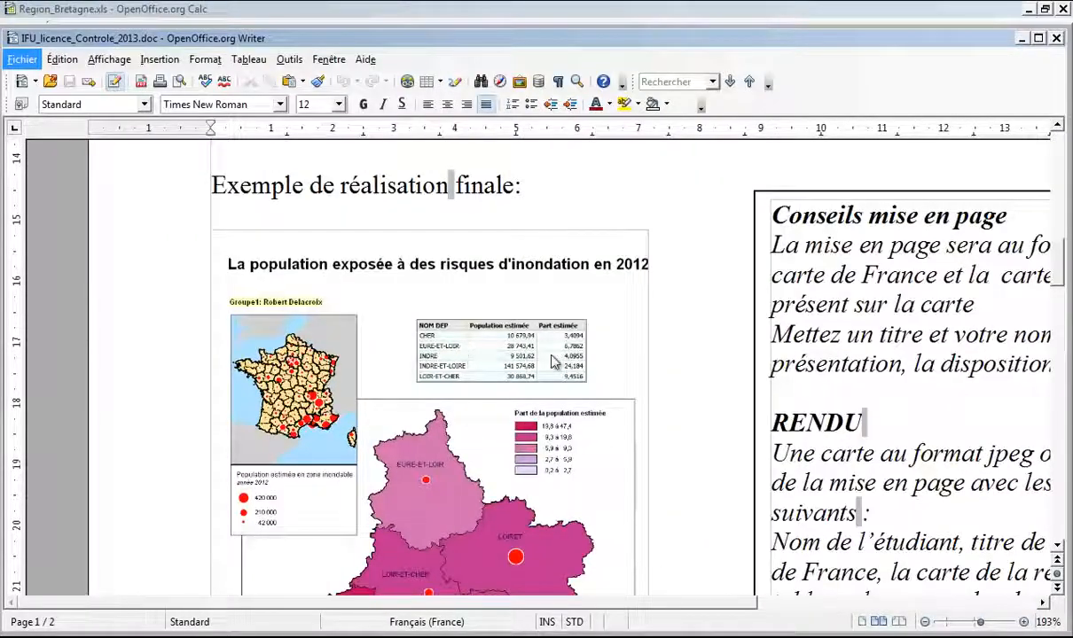
key(alt+Tab)
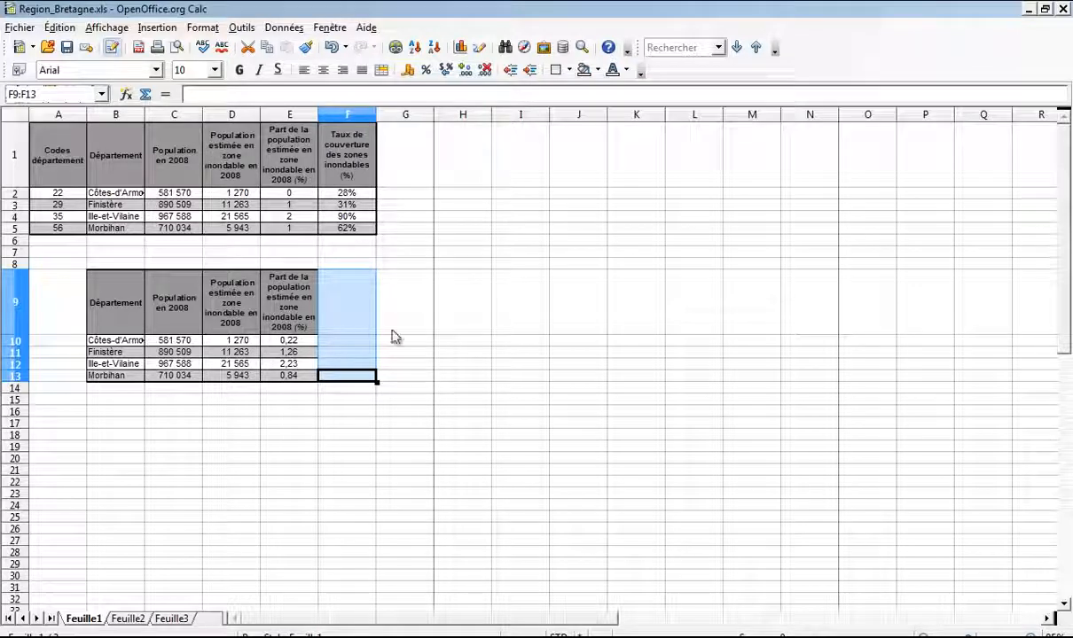
Step: Give the table B9:E13 a 2,50 pt outer border
click(496, 317)
click(128, 283)
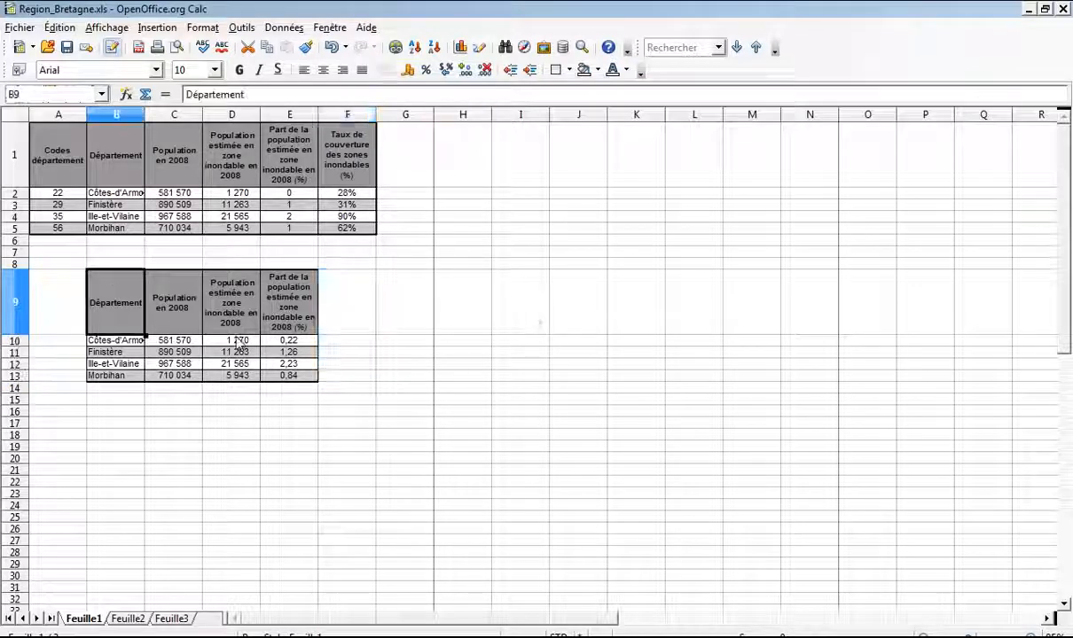
shift+click(297, 383)
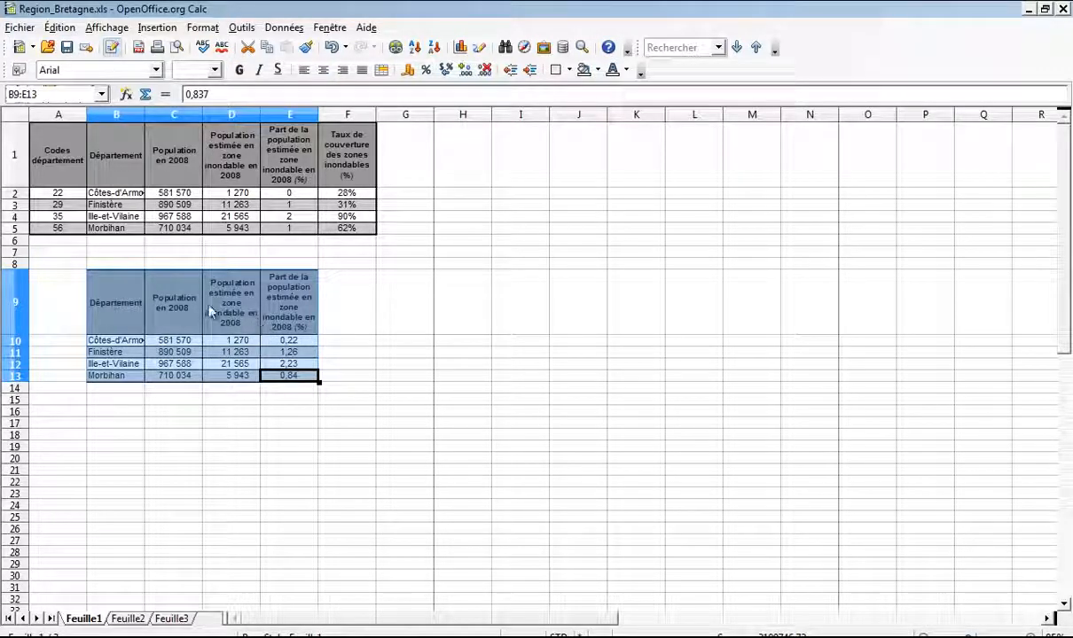
right_click(117, 290)
click(156, 321)
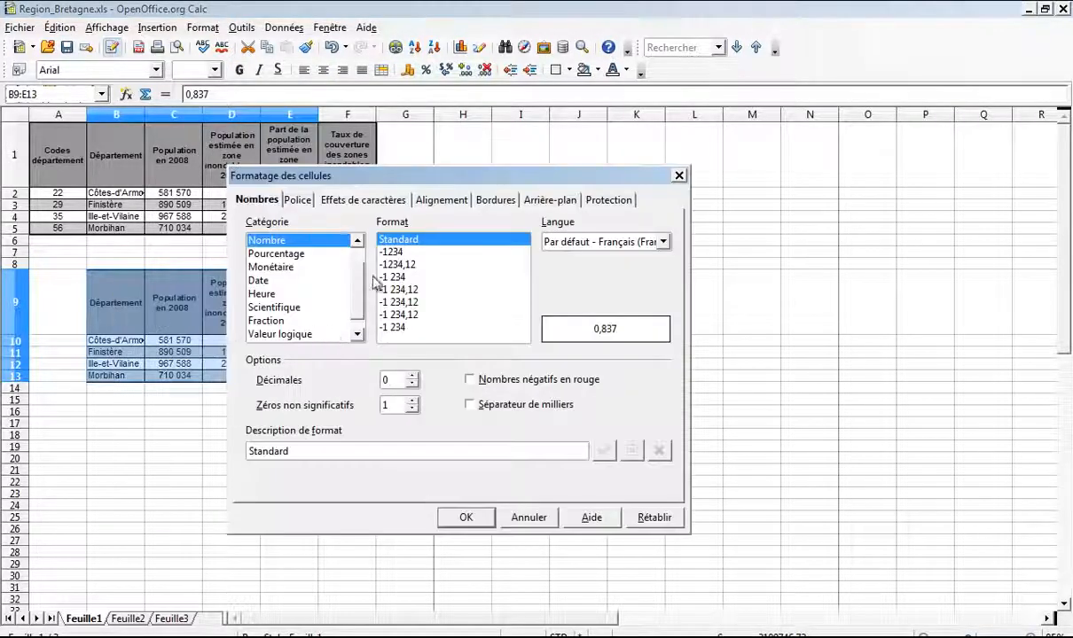
click(492, 197)
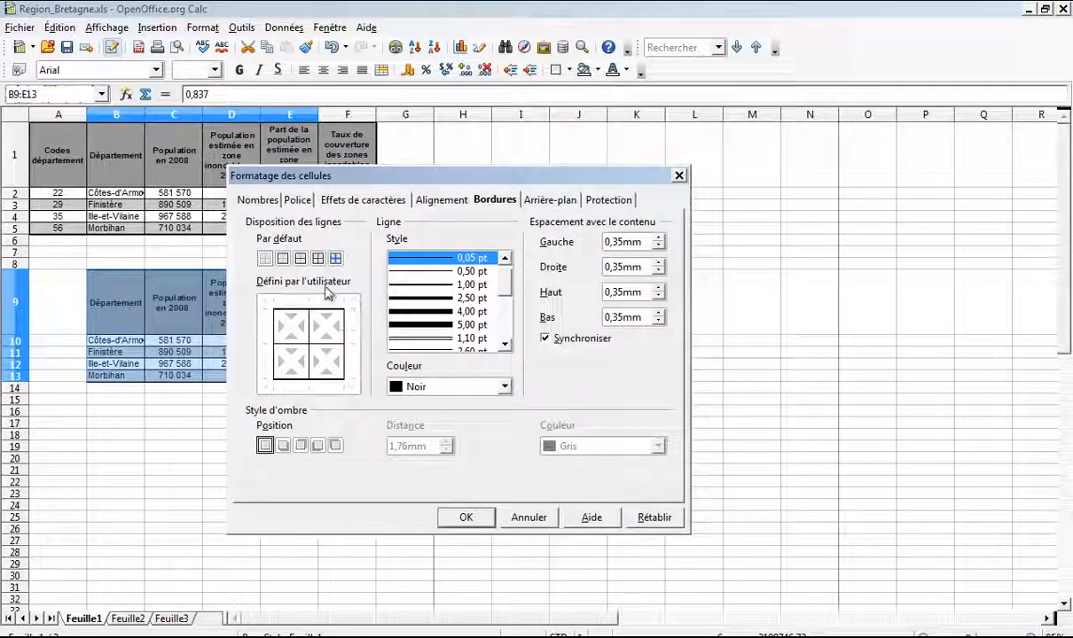
click(283, 259)
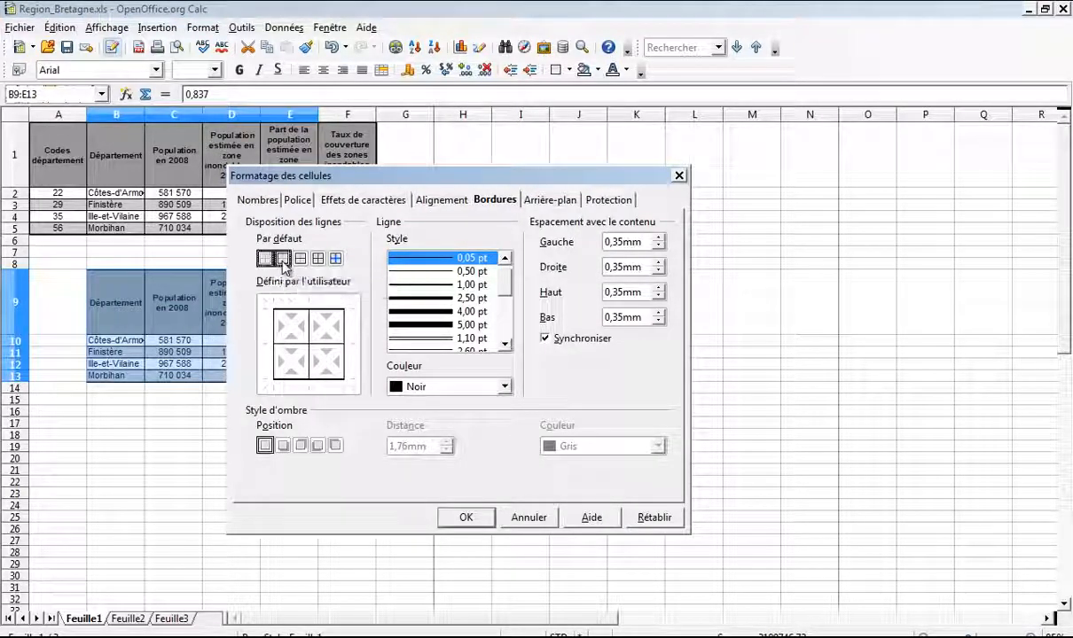
click(450, 285)
click(448, 300)
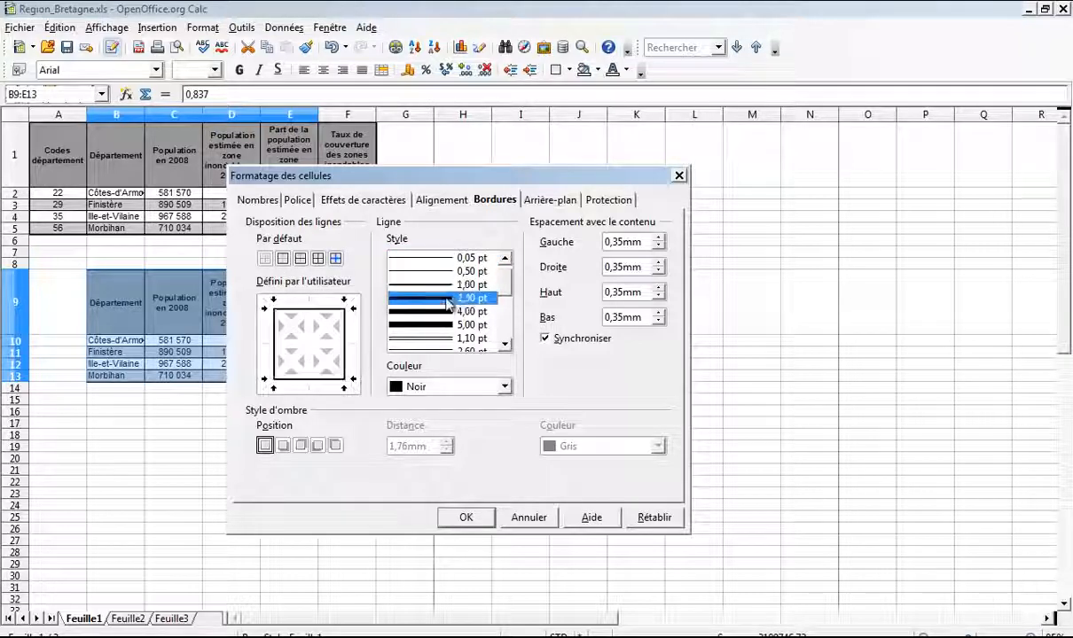
click(462, 518)
click(393, 366)
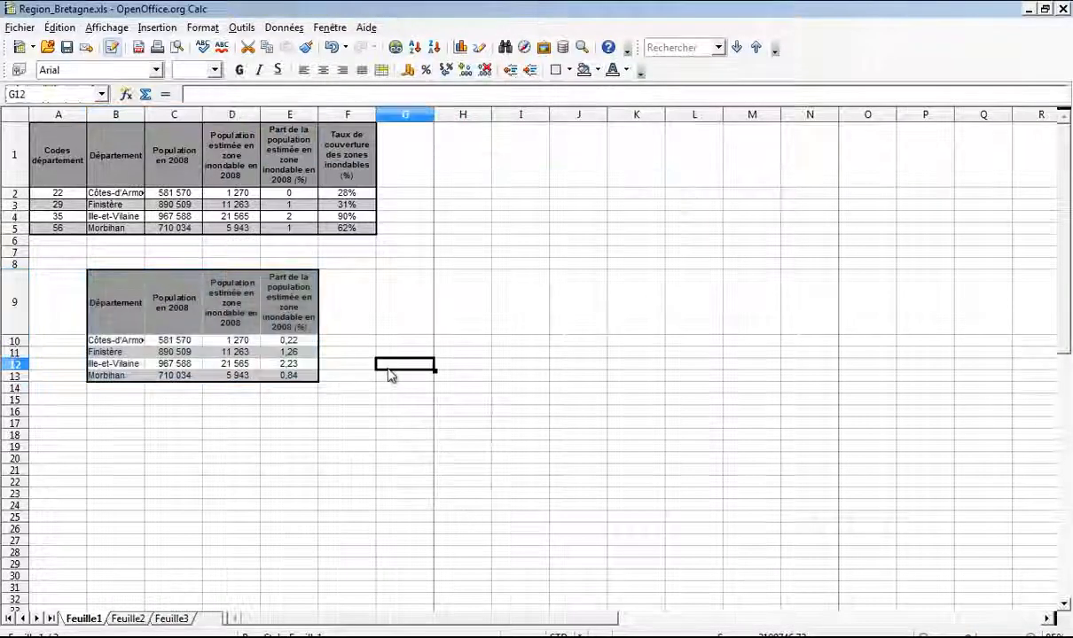
Step: Set column B (Département) to optimal width so the names fit
click(126, 305)
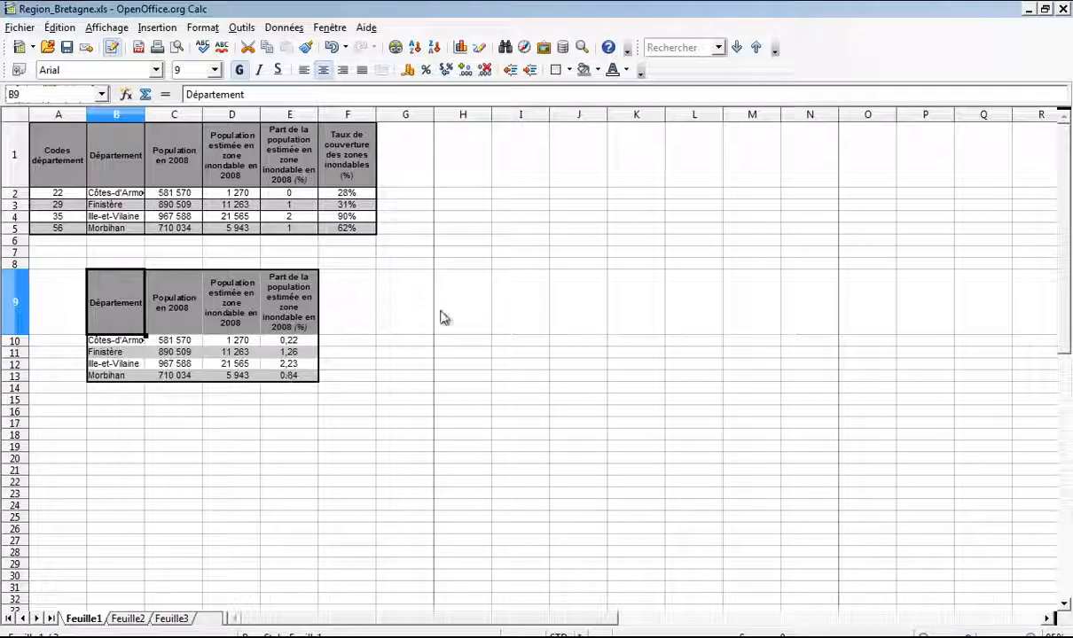
shift+click(261, 301)
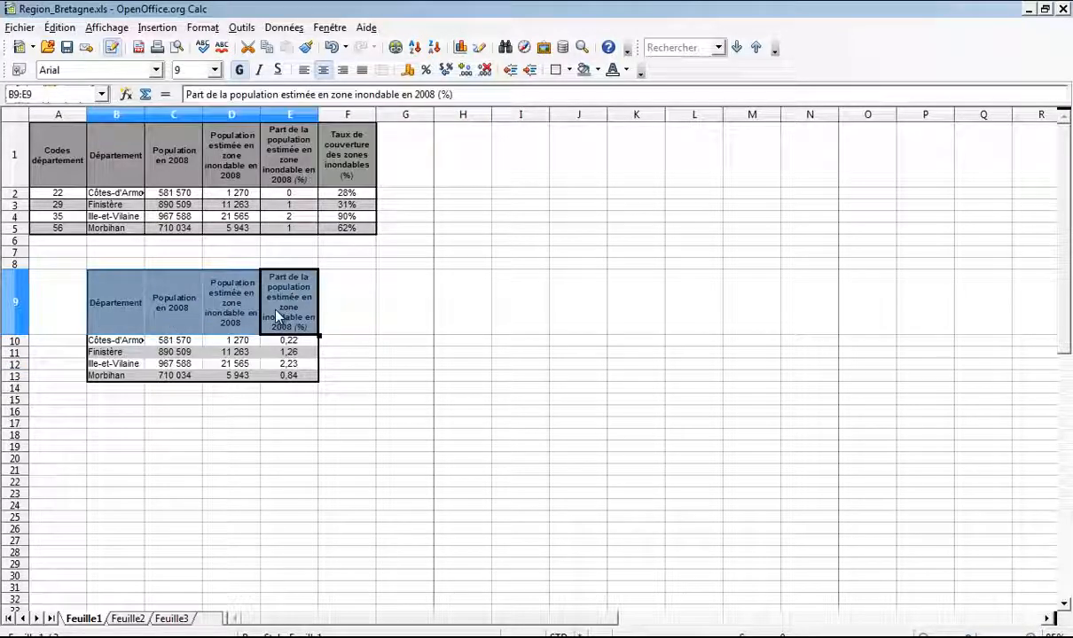
right_click(276, 315)
click(310, 342)
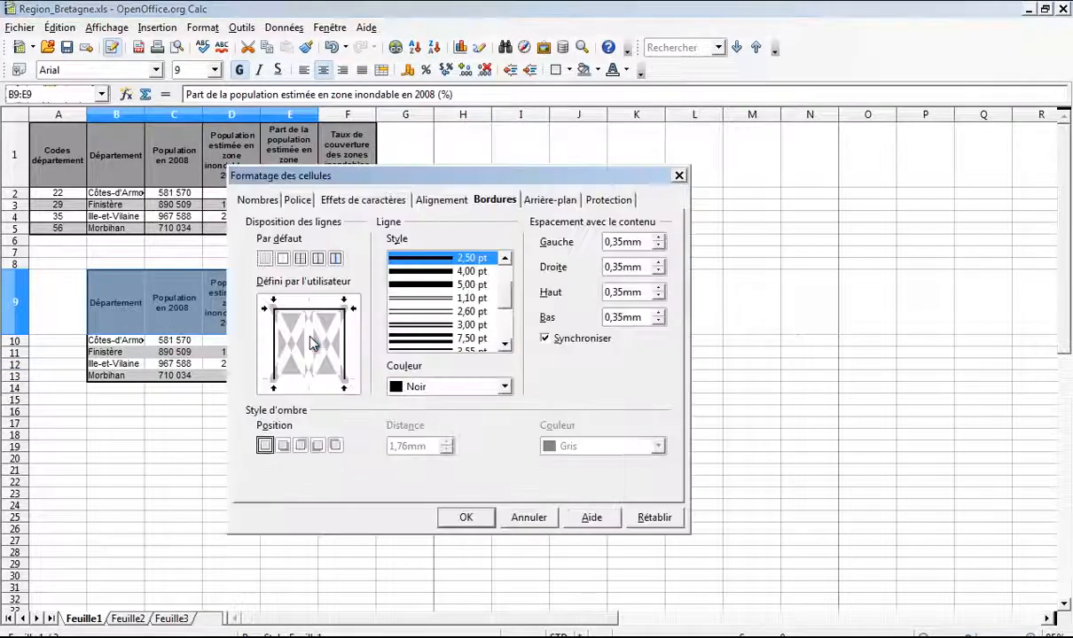
click(528, 517)
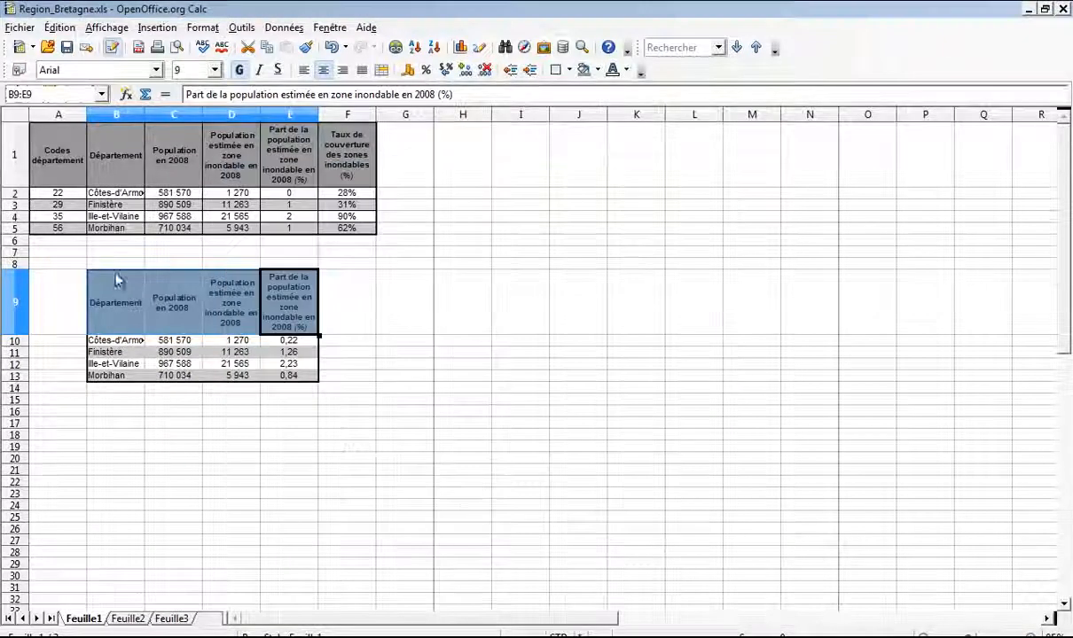
click(117, 115)
right_click(119, 122)
click(204, 167)
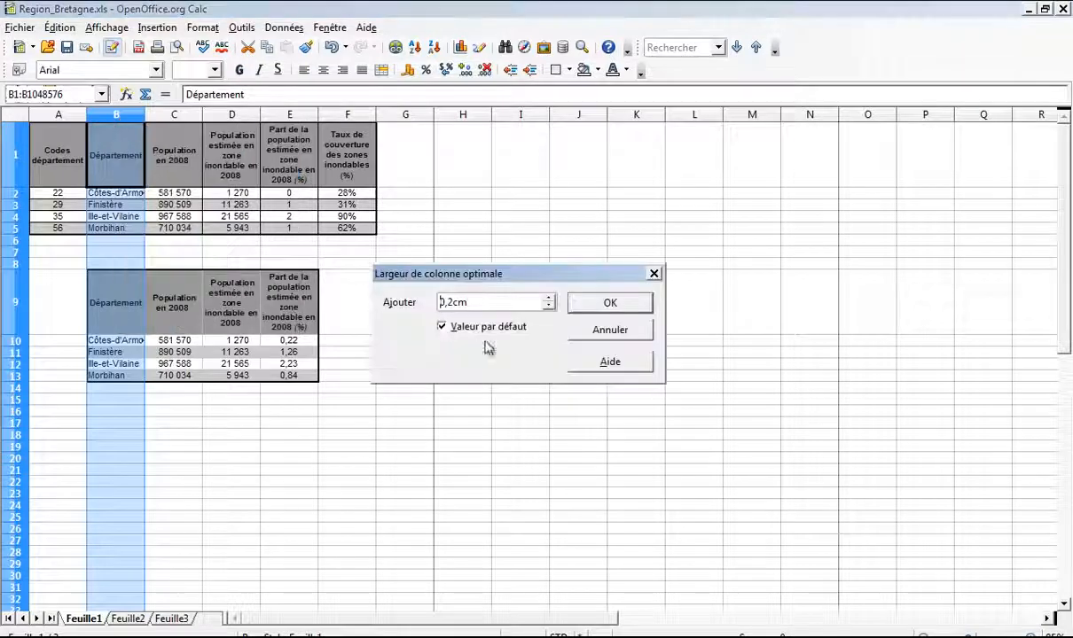
click(585, 305)
Step: Add 1,00 pt inner grid lines to the table B9:E13
click(120, 301)
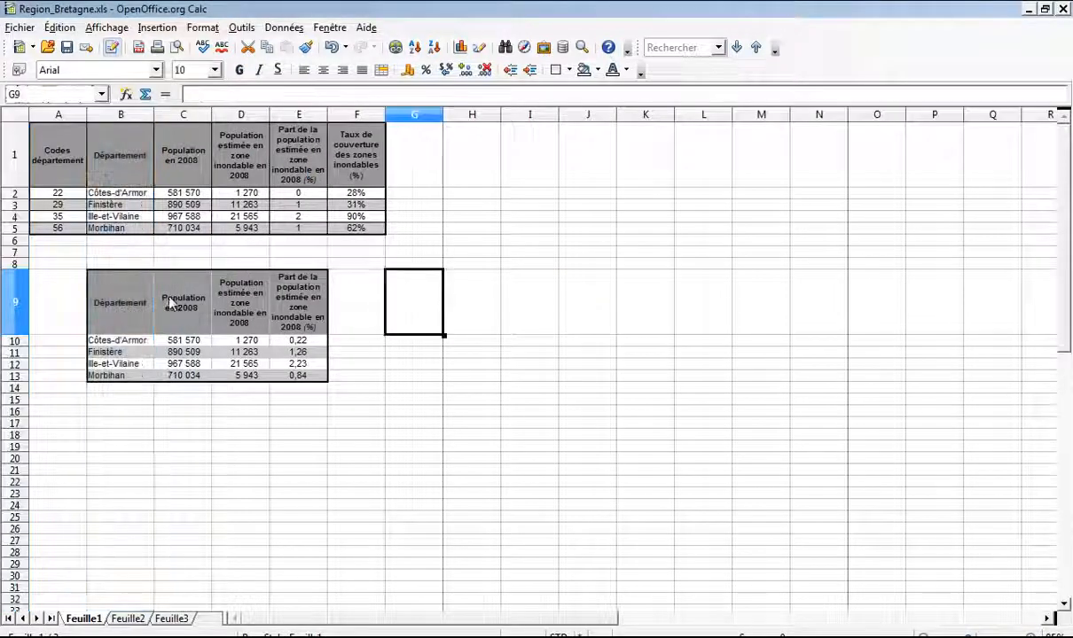
shift+click(292, 381)
right_click(133, 299)
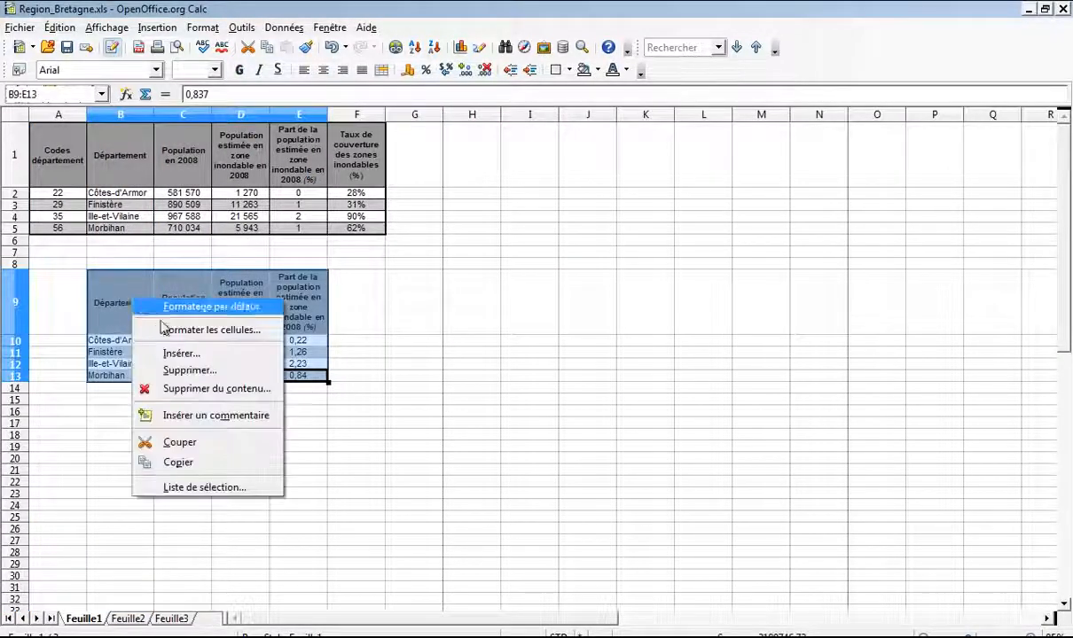
click(191, 330)
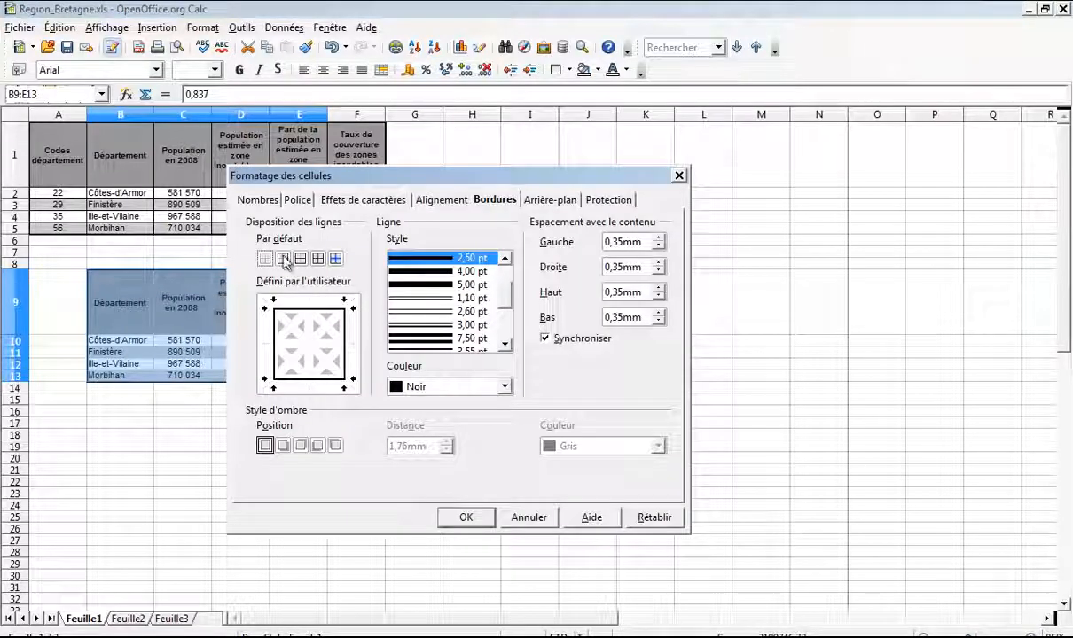
click(310, 350)
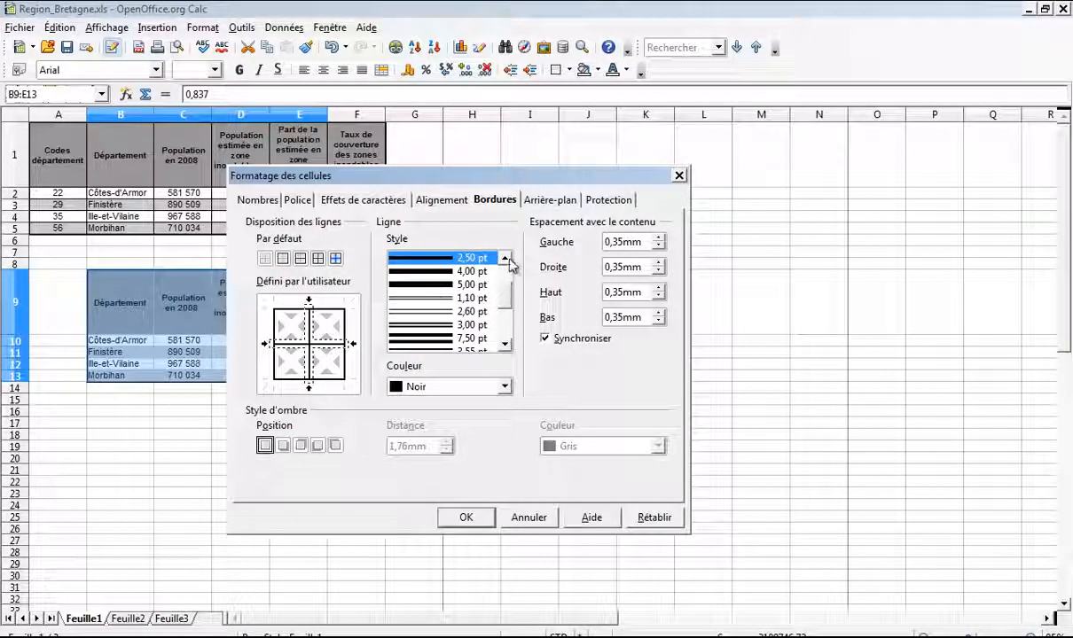
scroll(486, 271, up, 1)
click(441, 257)
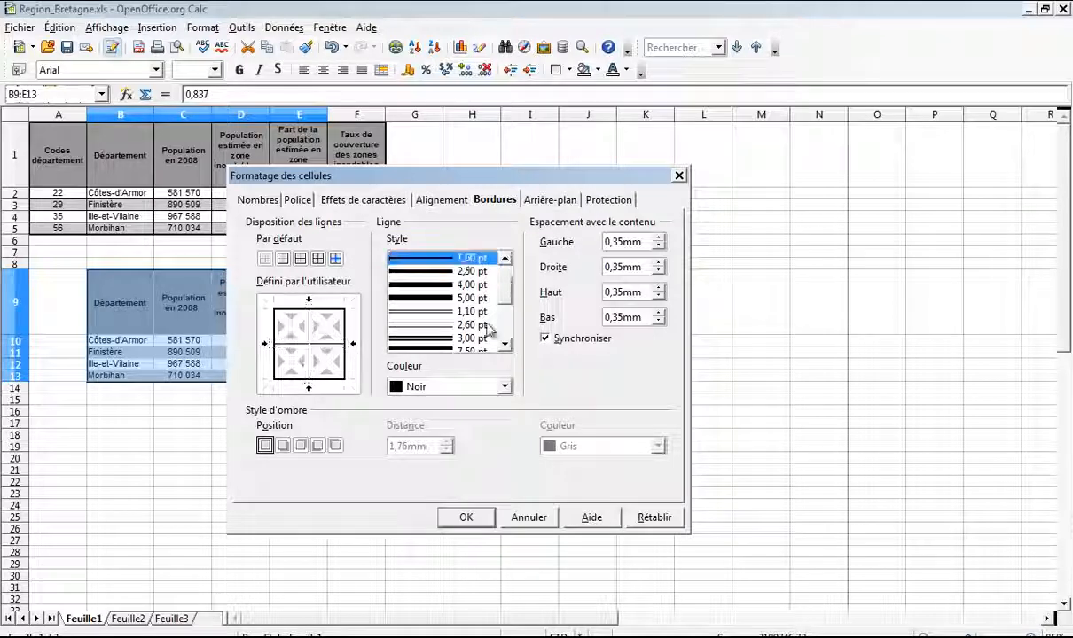
click(468, 520)
click(390, 310)
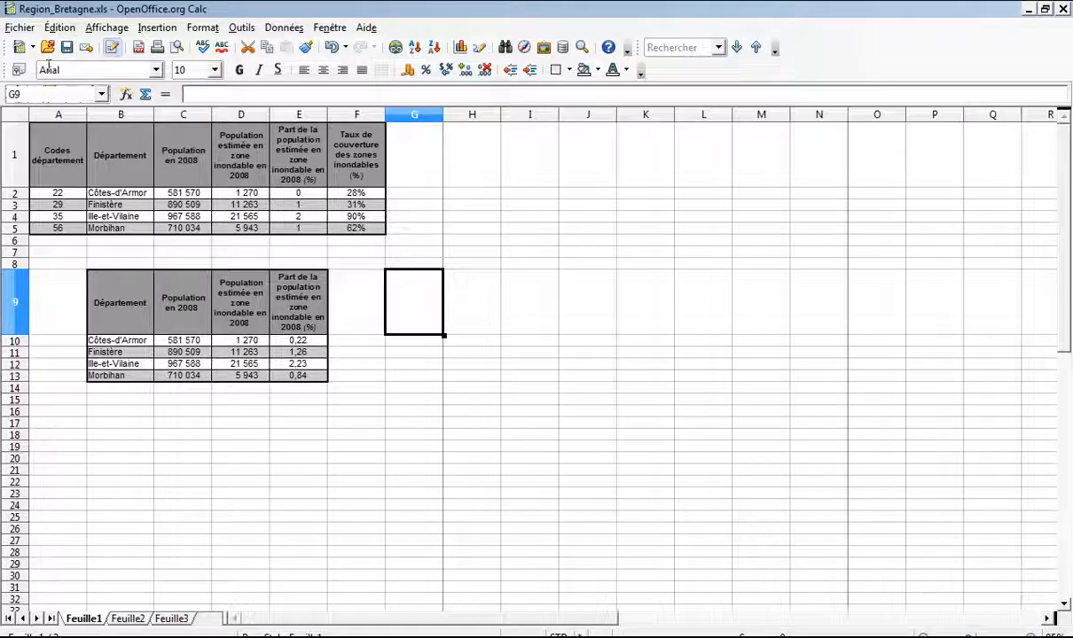
Step: Export the spreadsheet directly as PDF, overwriting tableau.pdf
click(138, 47)
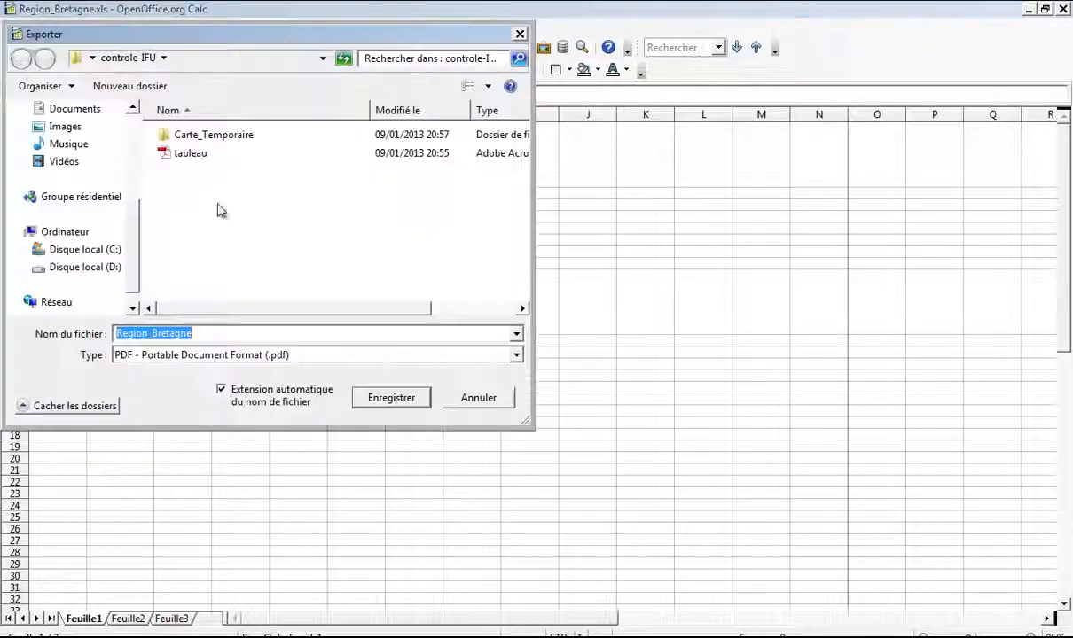
click(193, 154)
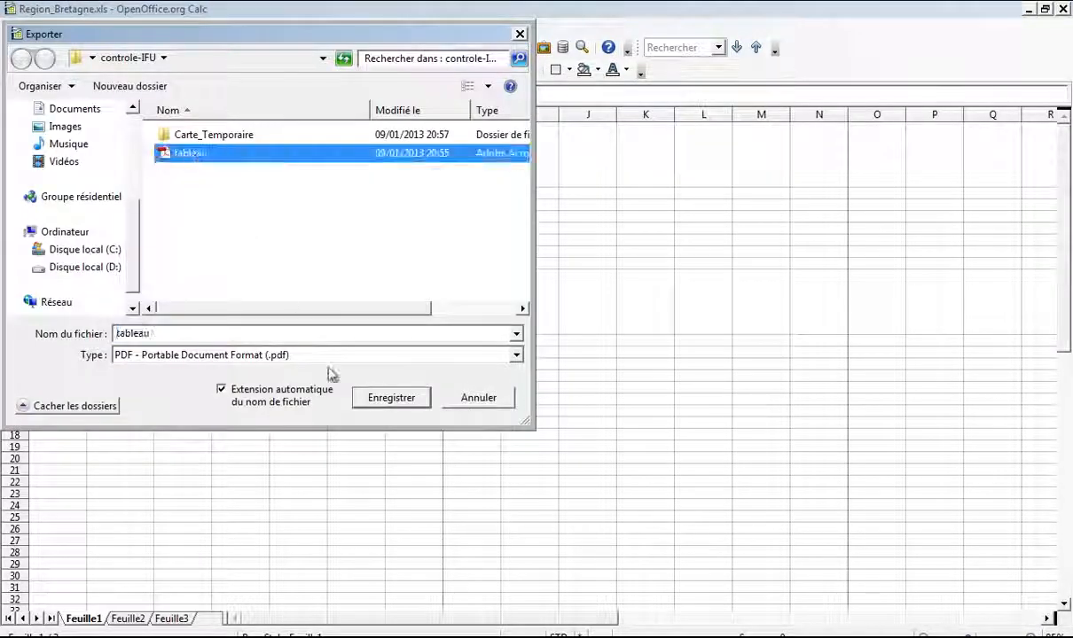
click(390, 399)
click(572, 341)
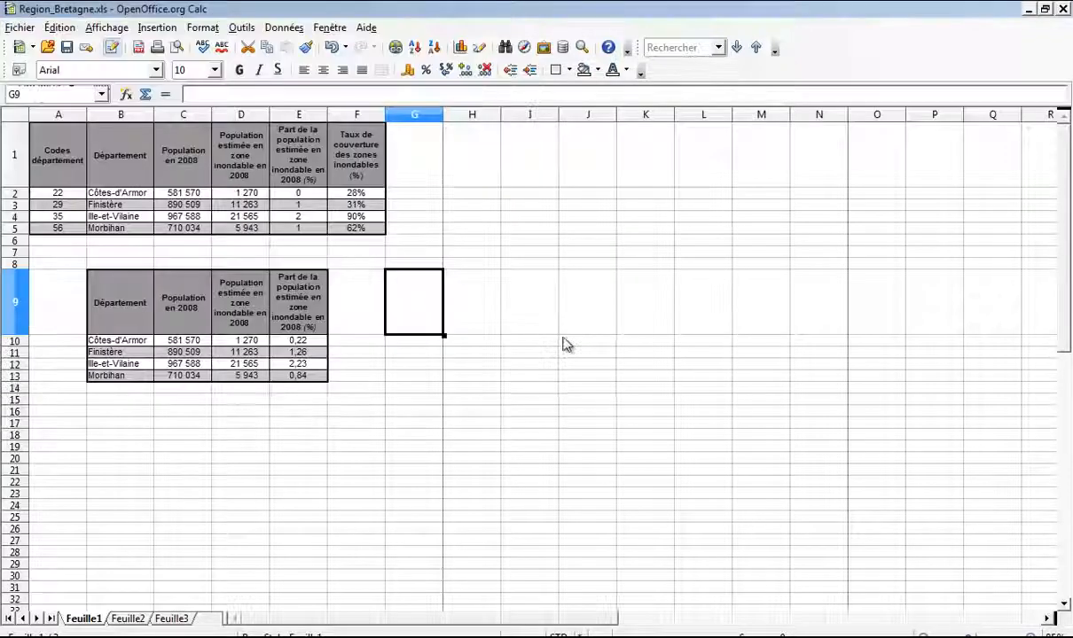
click(1029, 11)
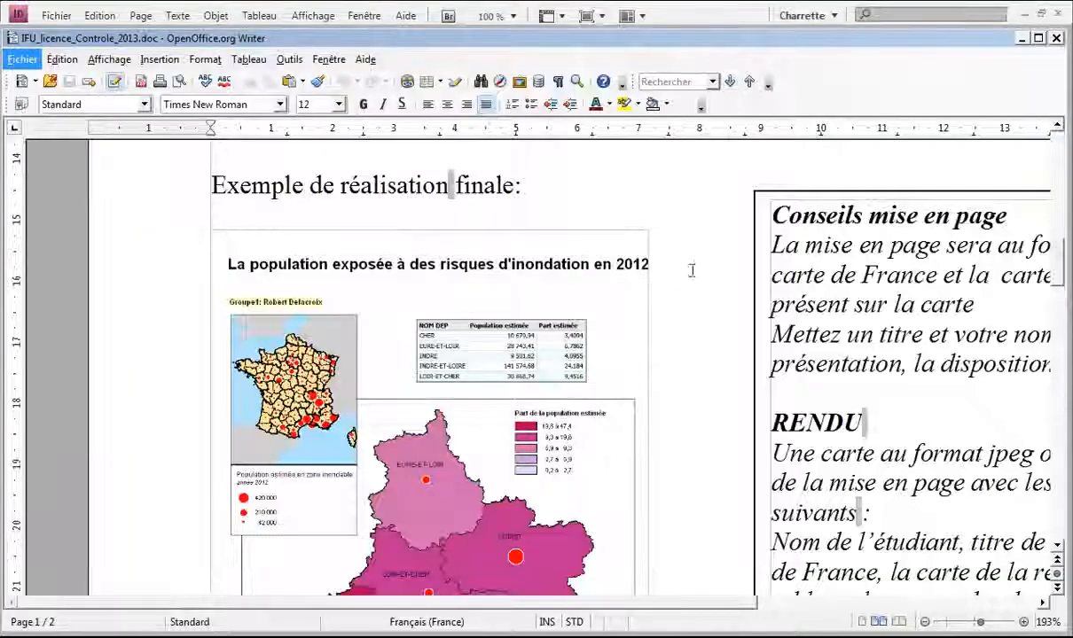
Step: Place tableau.pdf on the MeP.indd page as its own frame
click(1020, 38)
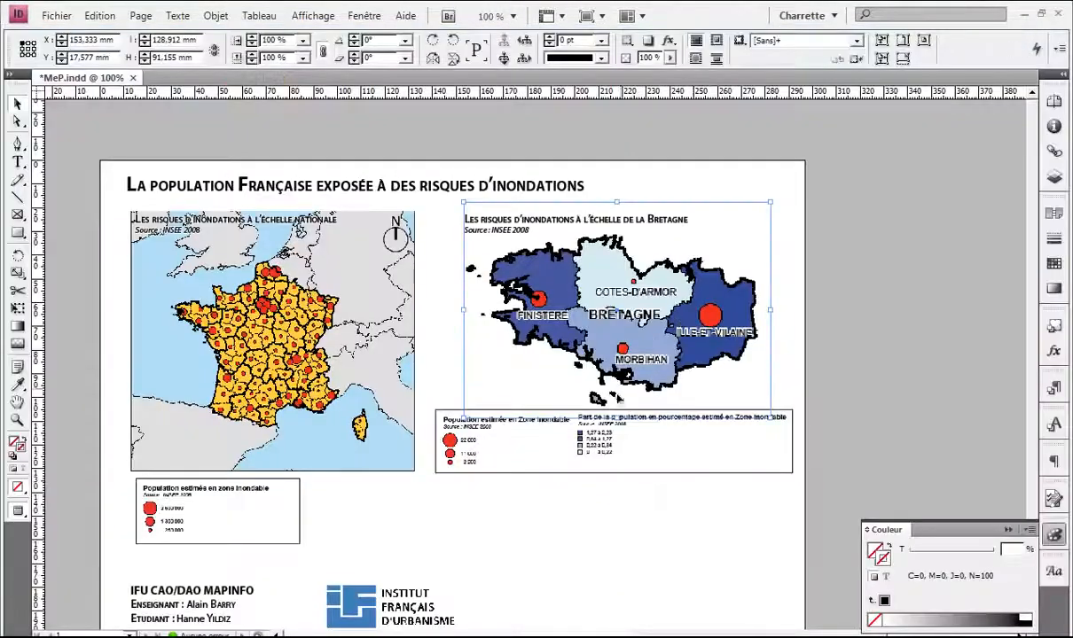
scroll(644, 537, down, 1)
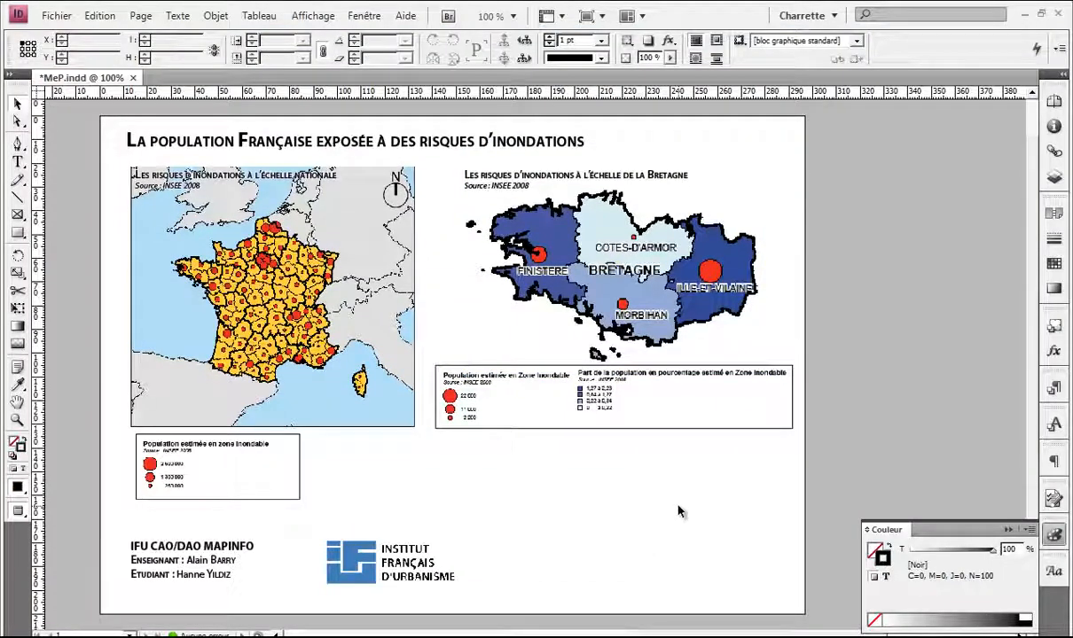
key(ctrl+d)
double_click(420, 263)
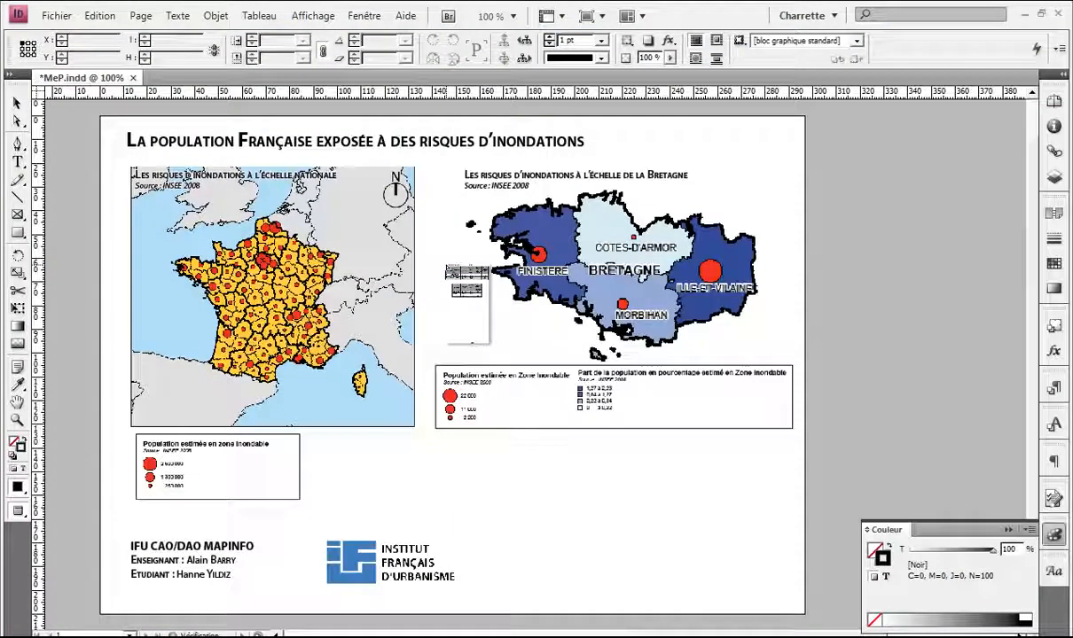
click(483, 381)
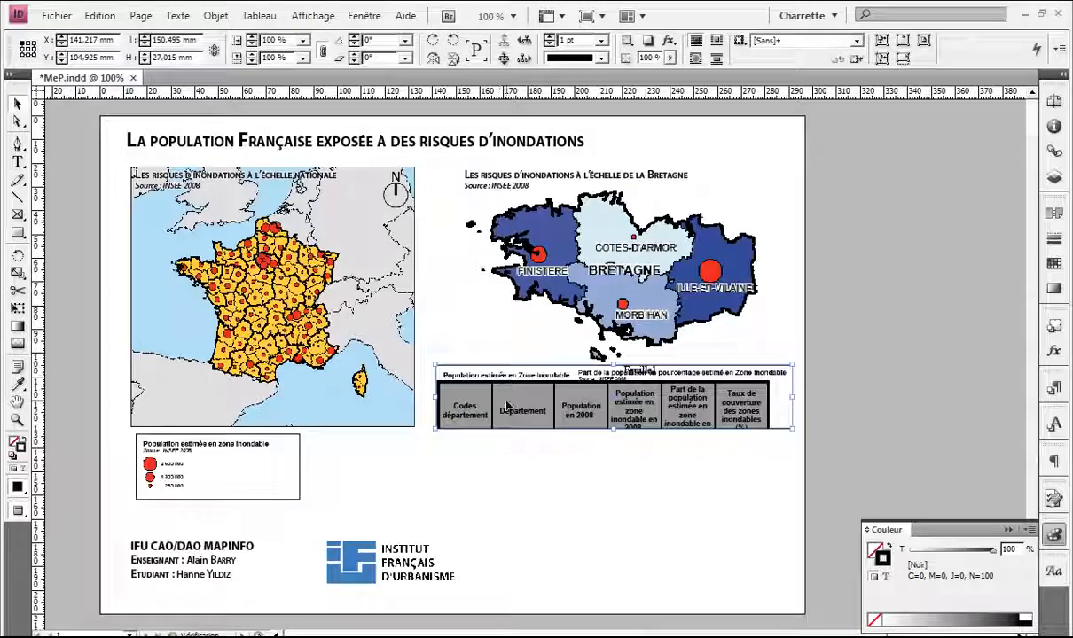
key(ctrl+z)
click(506, 450)
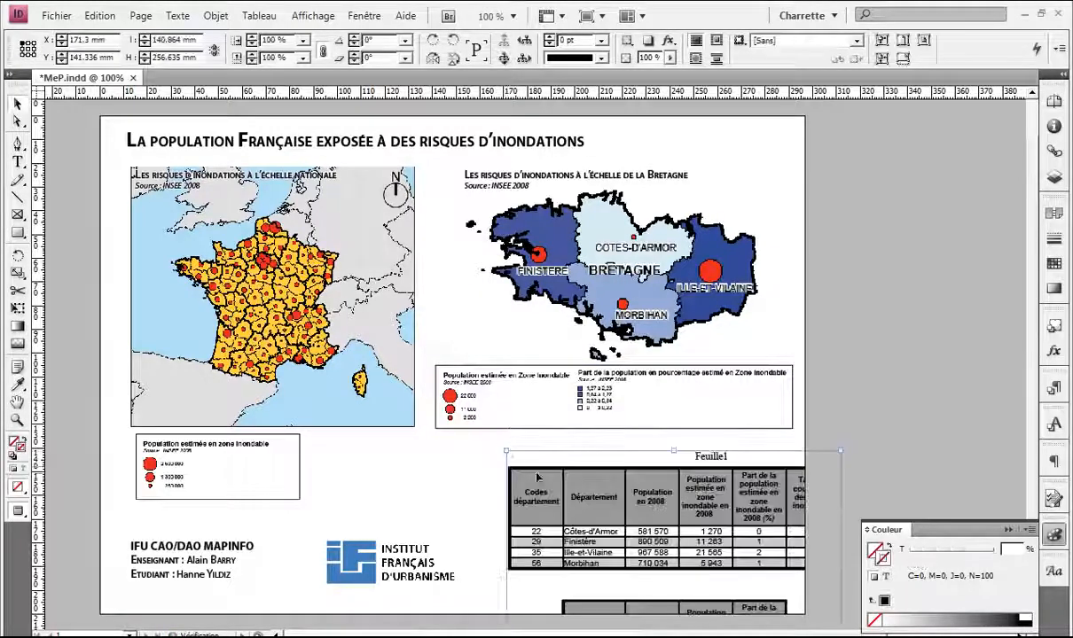
Step: Move the table under the Bretagne legend and crop the frame to the upper four-département table
drag(608, 514, 426, 438)
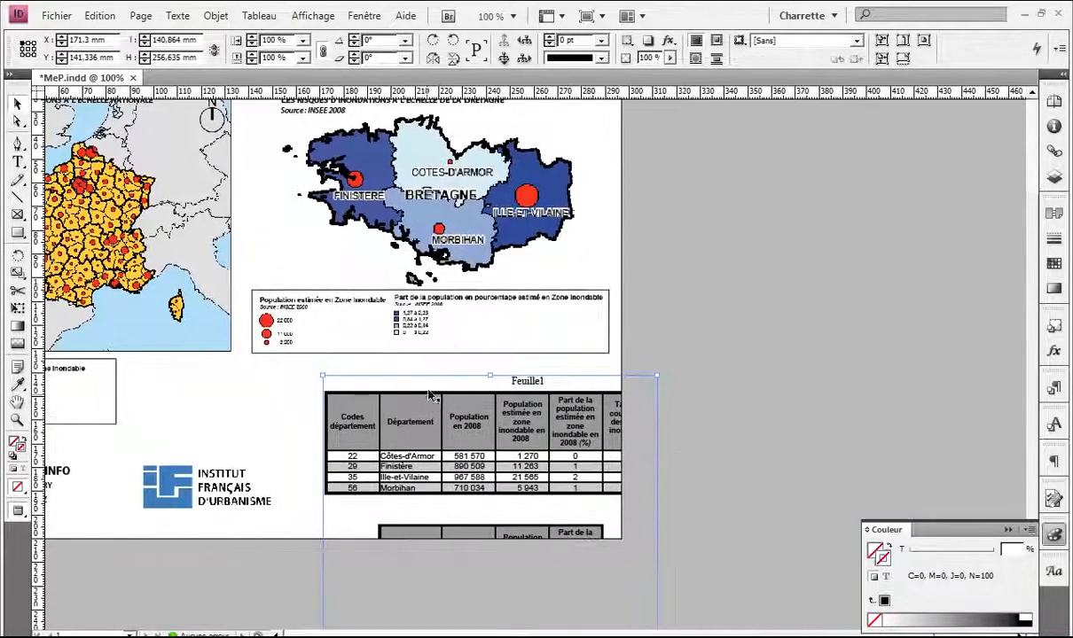
click(438, 338)
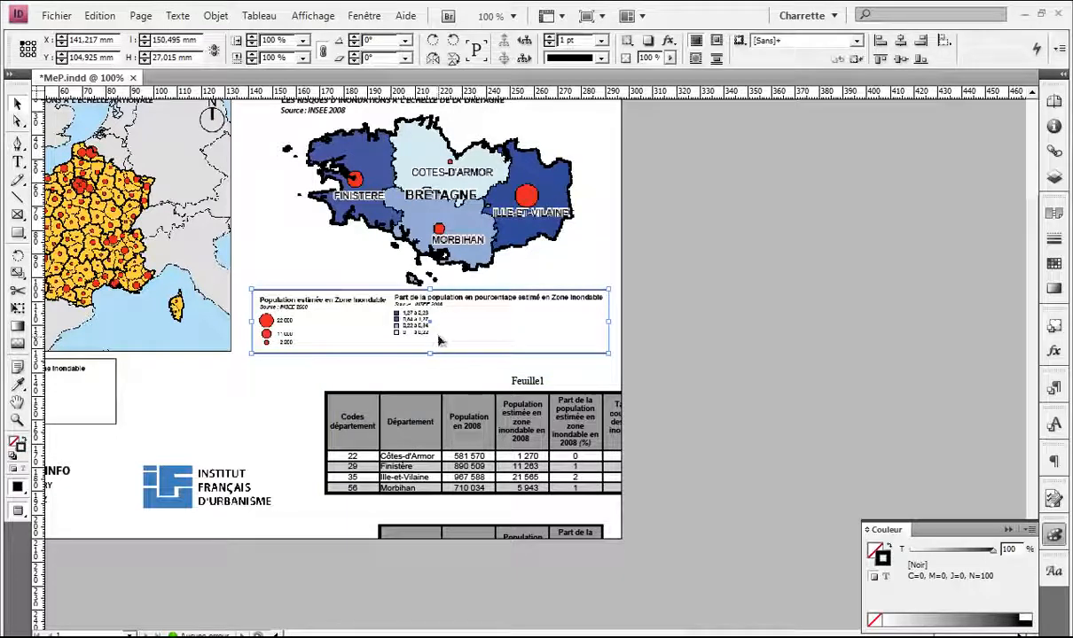
drag(386, 382, 309, 450)
drag(380, 477, 344, 284)
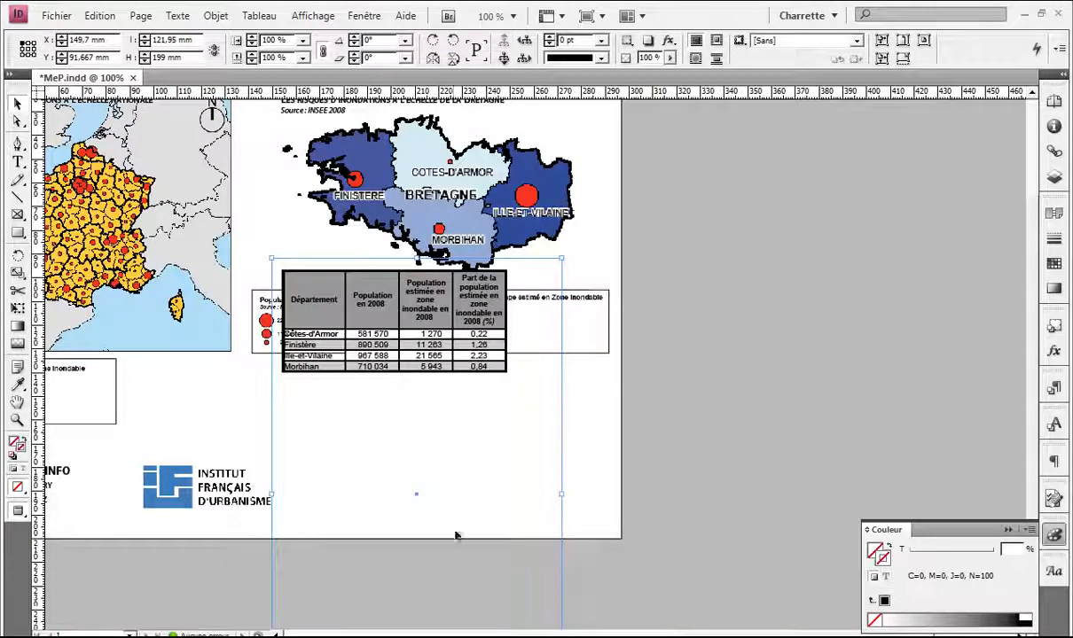
alt+scroll(467, 417, down, 2)
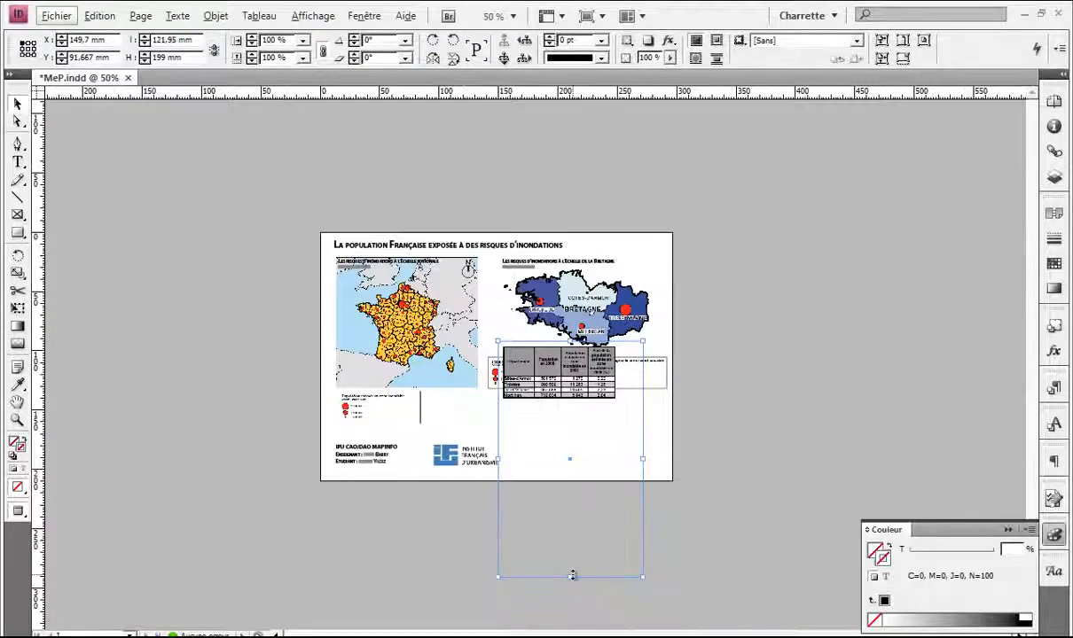
drag(572, 576, 441, 387)
alt+scroll(561, 360, up, 3)
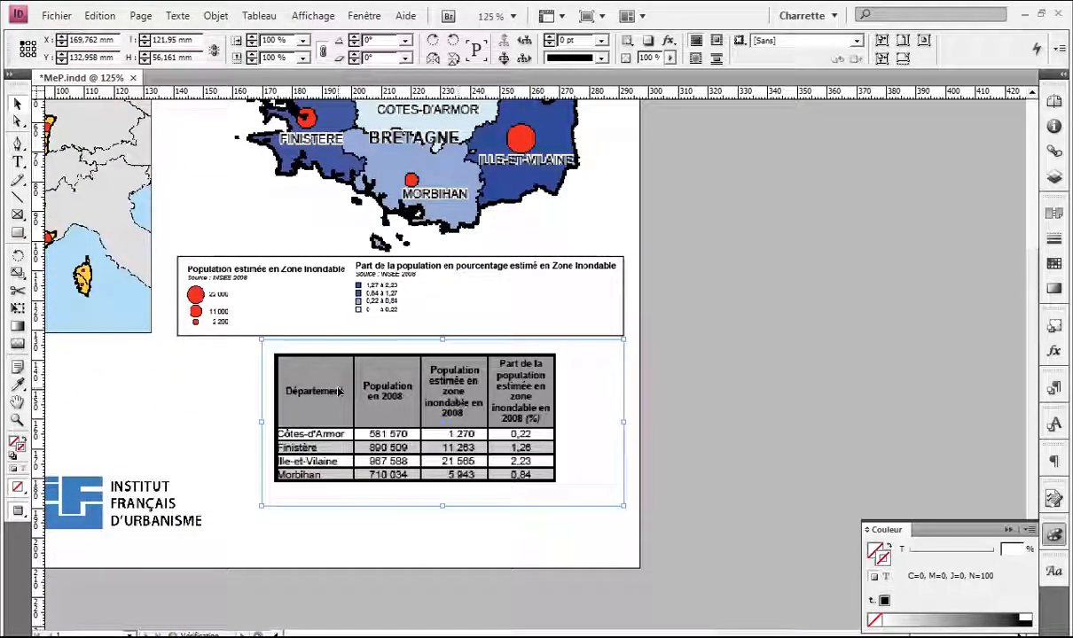
Step: Compare the previewed layout with the sample in Writer and nudge the table slightly upward
key(w)
key(w)
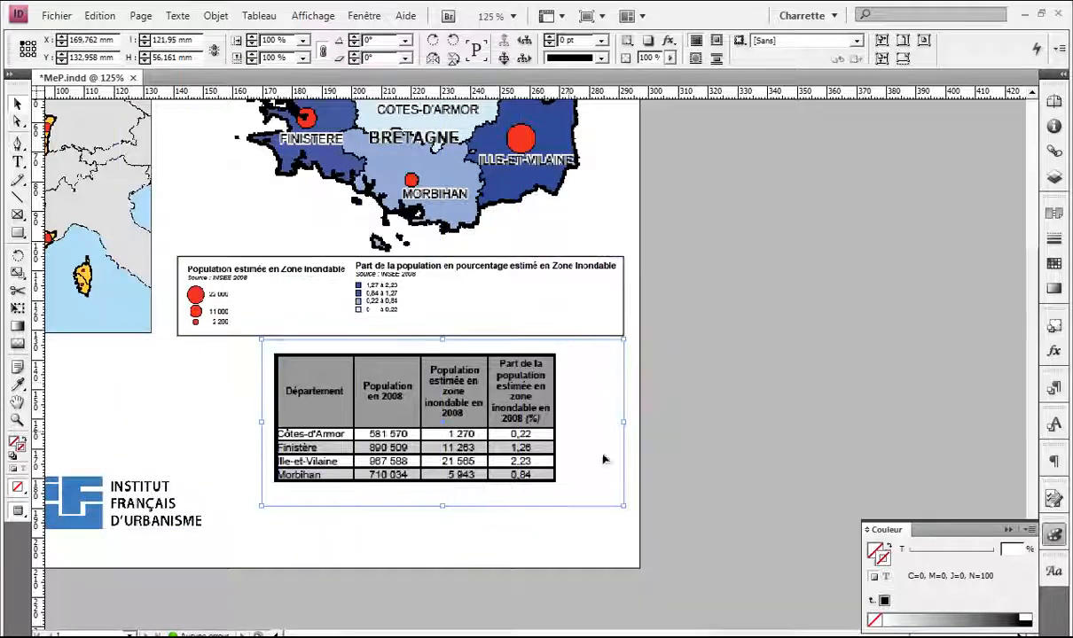
click(860, 636)
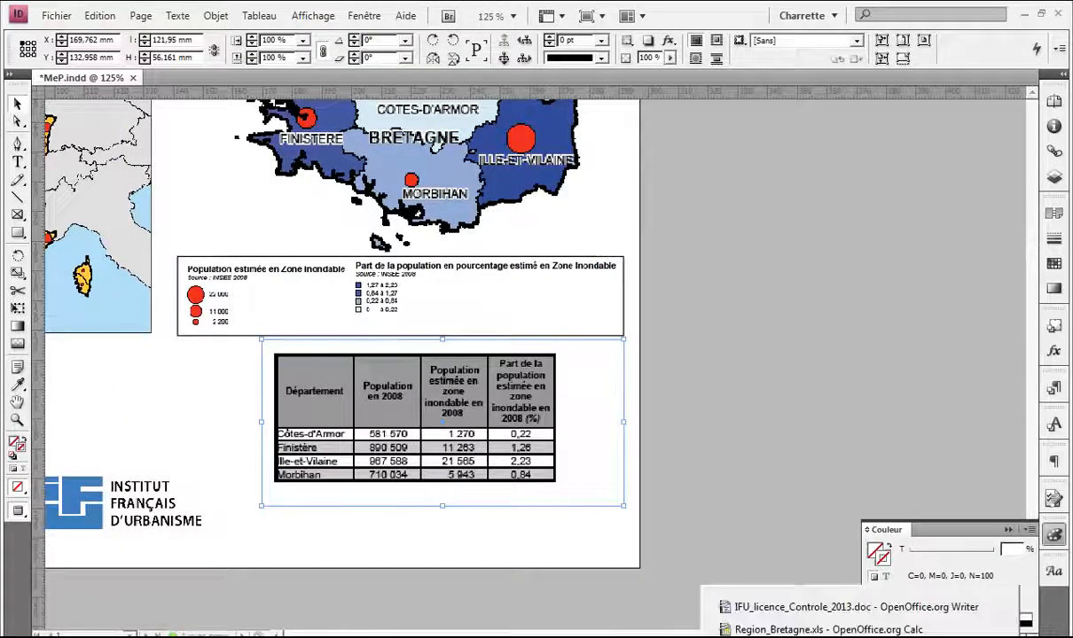
click(847, 607)
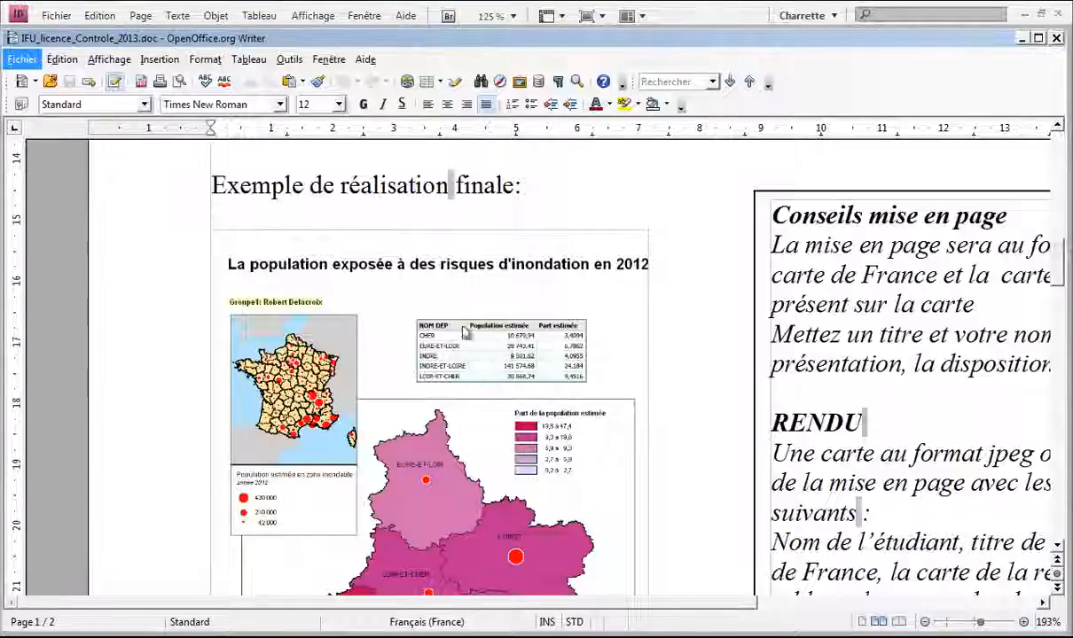
click(1022, 39)
click(654, 395)
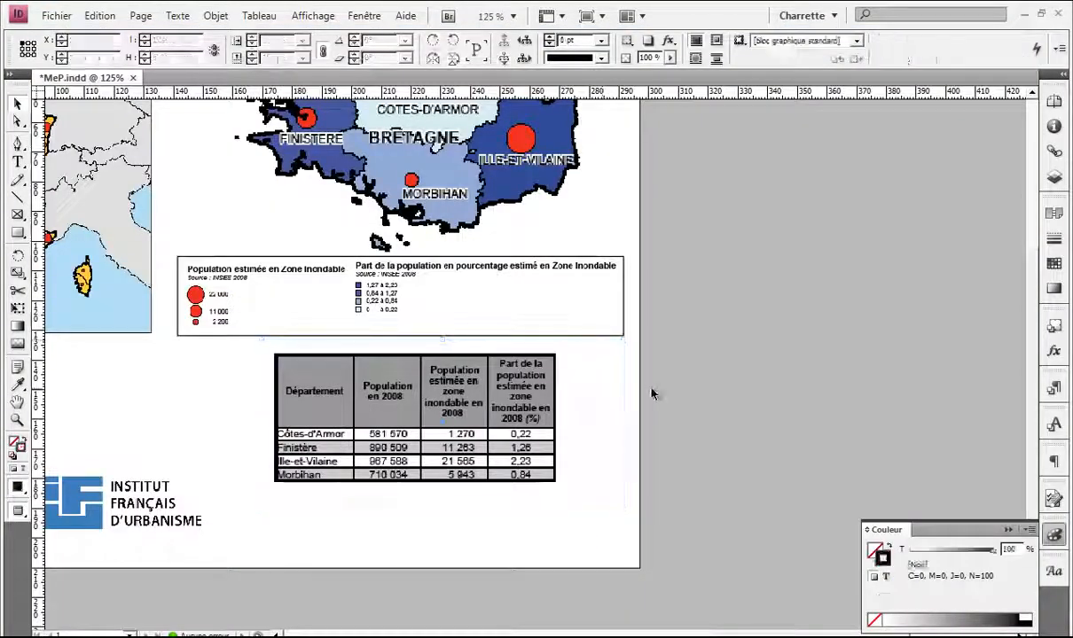
key(w)
drag(447, 408, 561, 394)
click(771, 404)
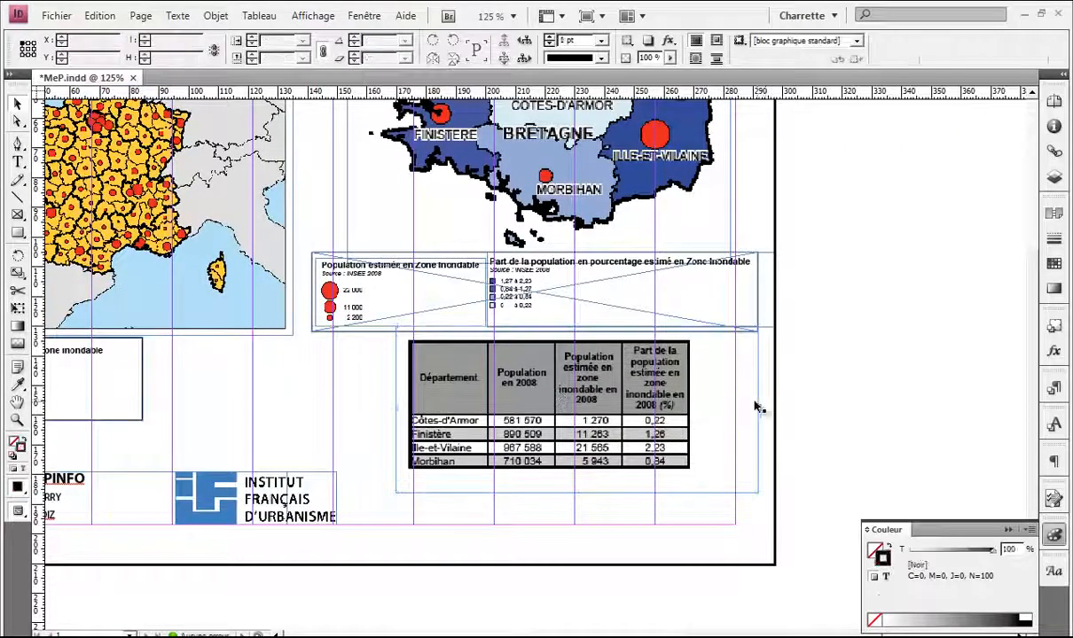
Step: Re-export the layout to MeP_Final.pdf, replacing the old file, with the Qualité supérieure preset
scroll(759, 409, down, 1)
scroll(808, 393, up, 2)
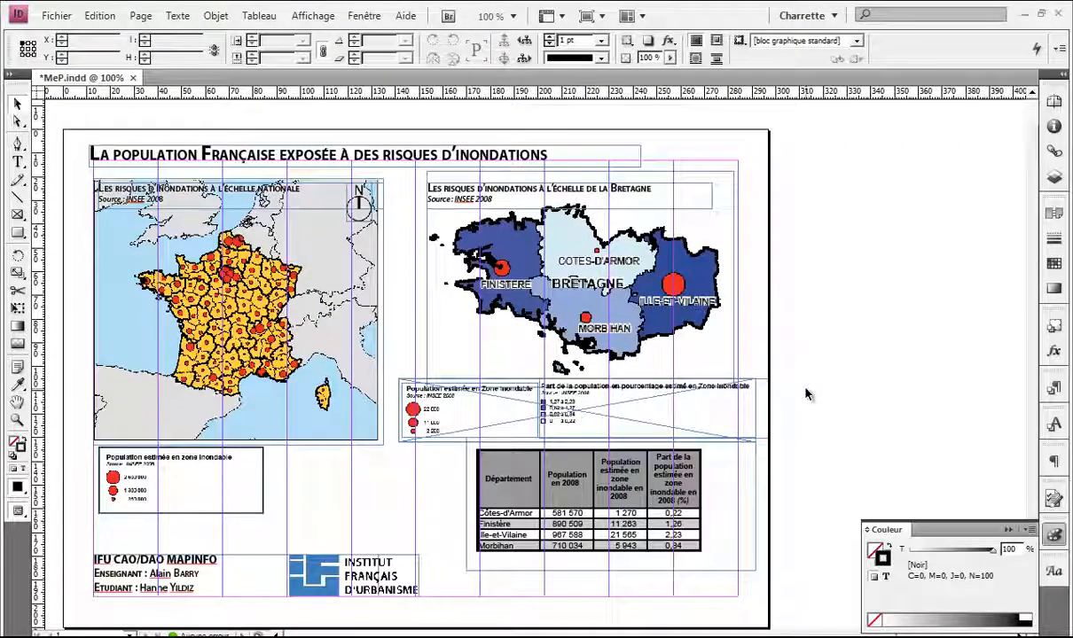
key(ctrl+e)
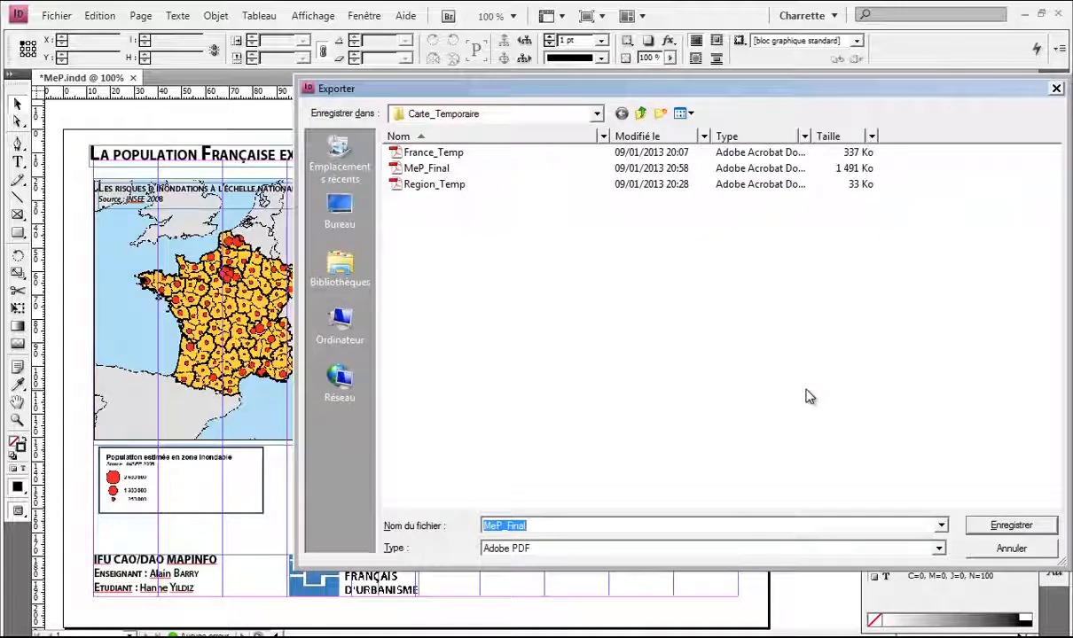
key(Return)
key(Left)
key(Return)
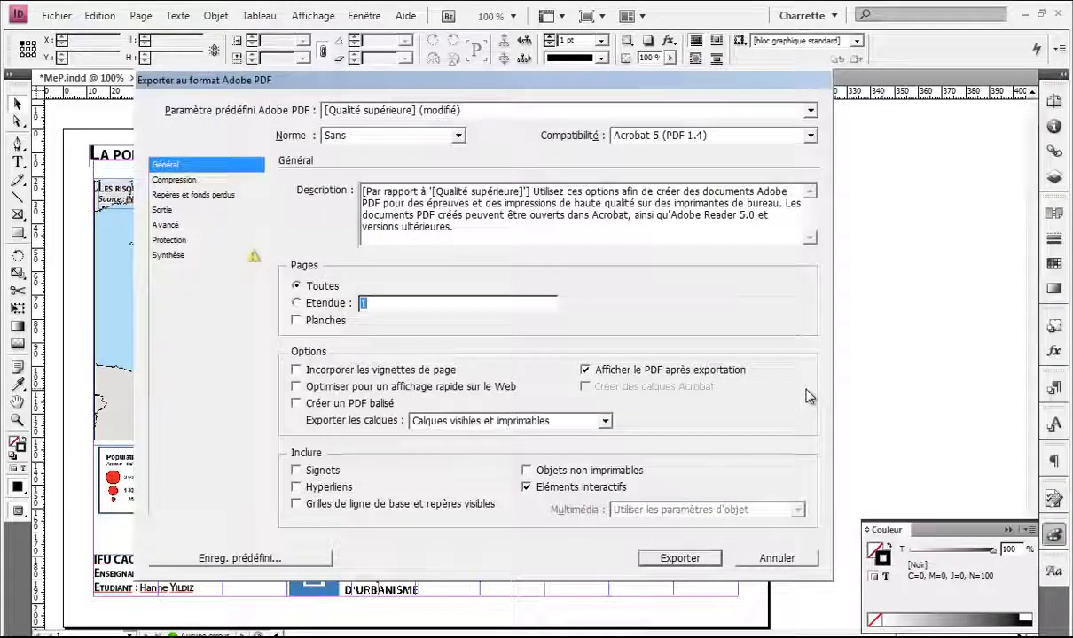
key(Return)
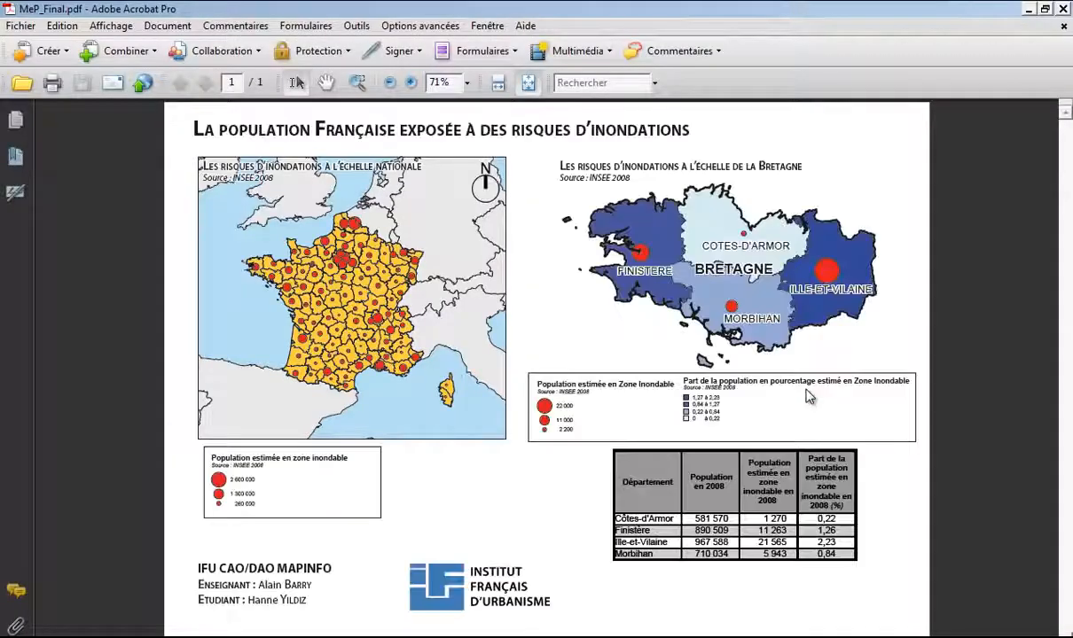
Step: Review the regenerated MeP_Final.pdf full screen, then save MeP.indd in InDesign
key(ctrl+l)
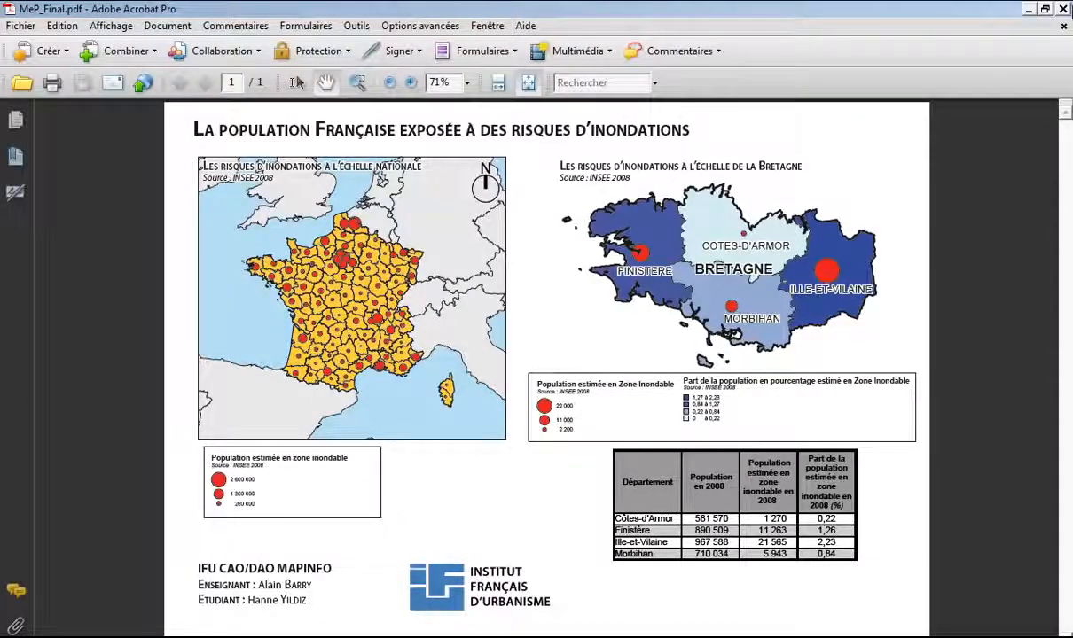
key(alt+Tab)
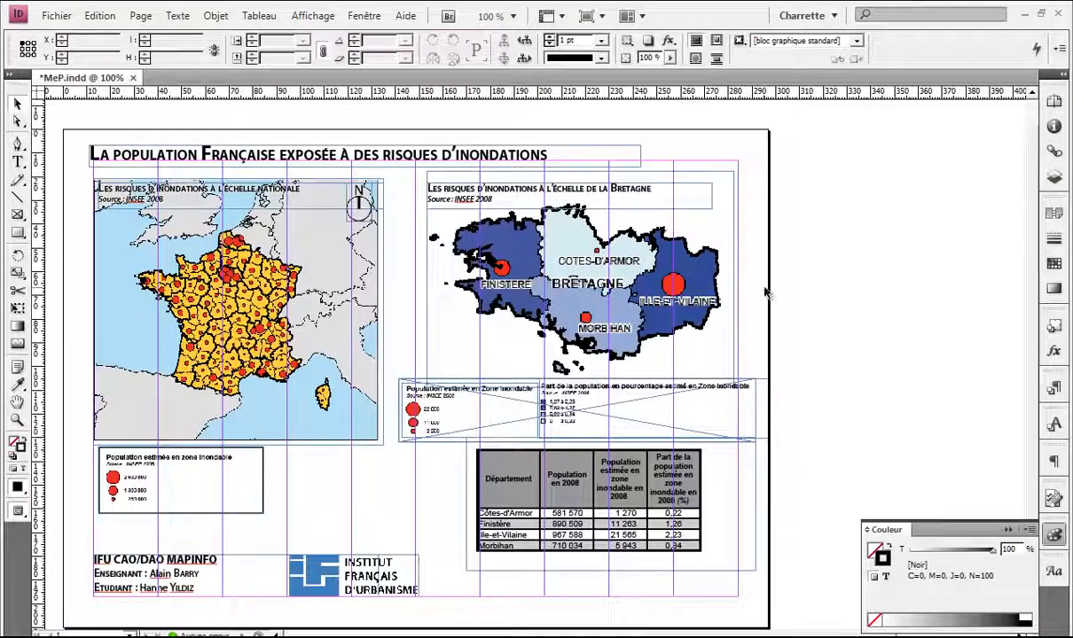
key(ctrl+s)
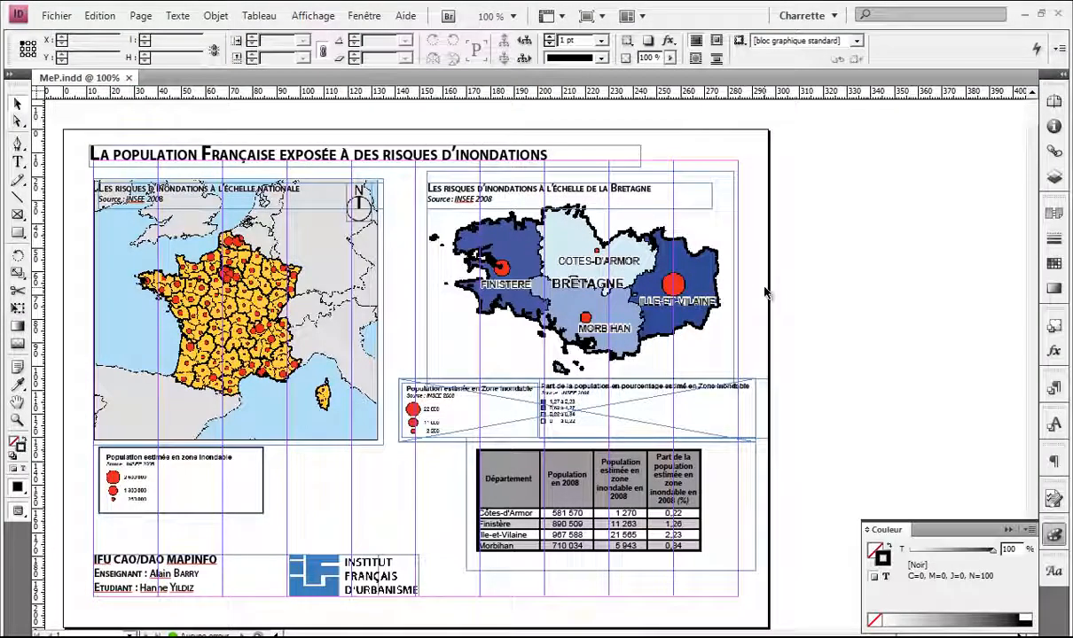